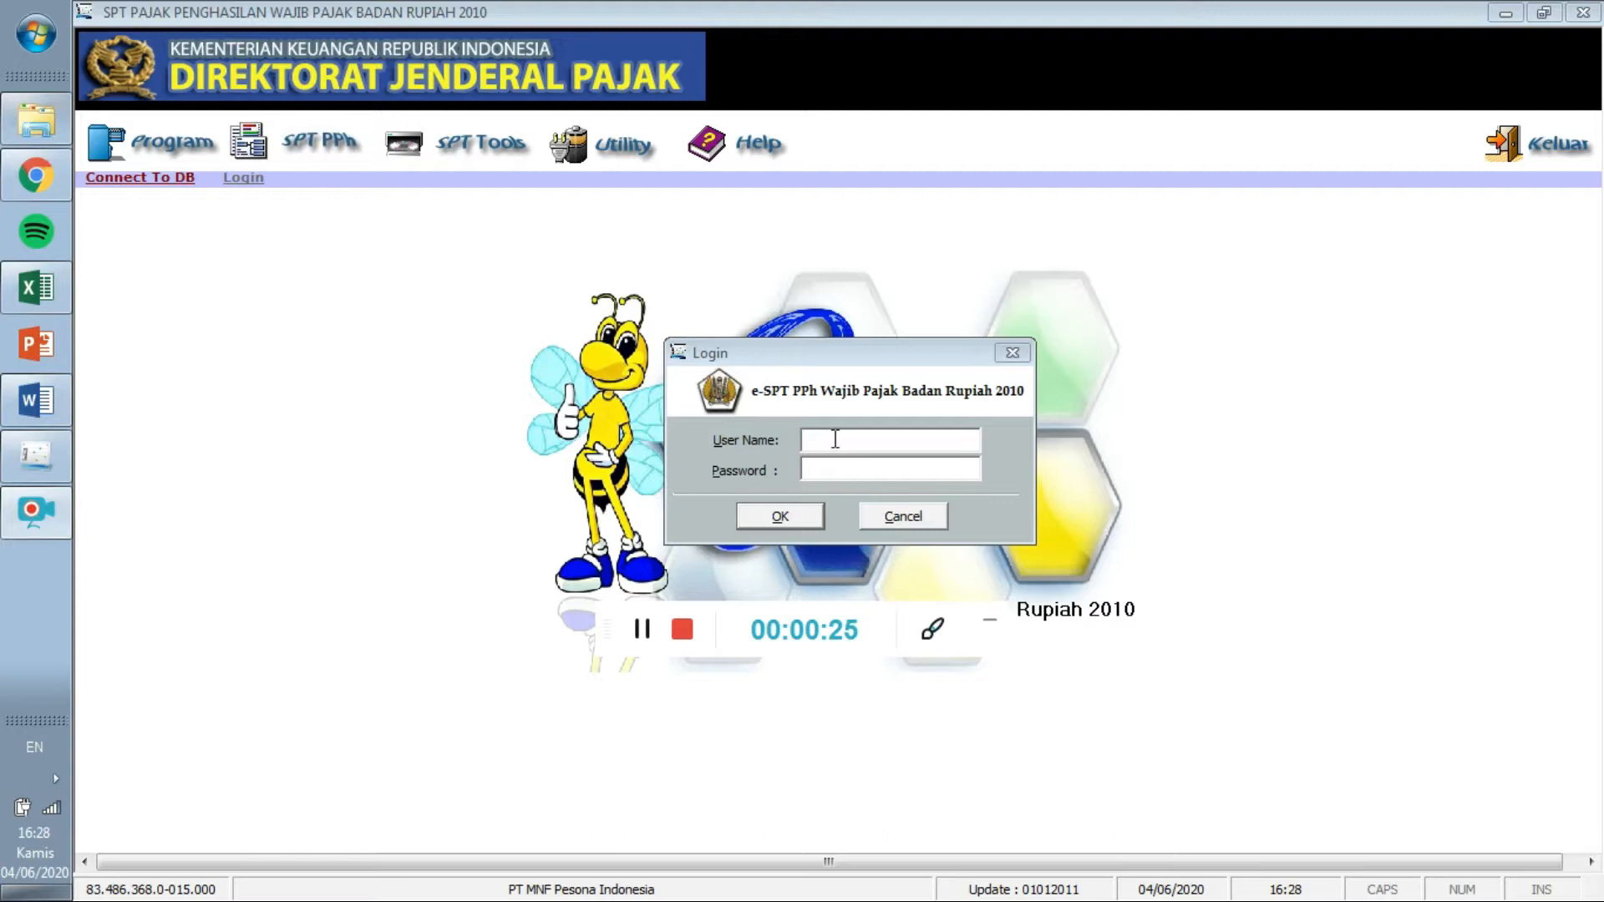
Log in to e-SPT with the administrator user name and password.
{"action": "left_click", "coordinate": [834, 444]}
{"action": "type", "text": "Ad"}
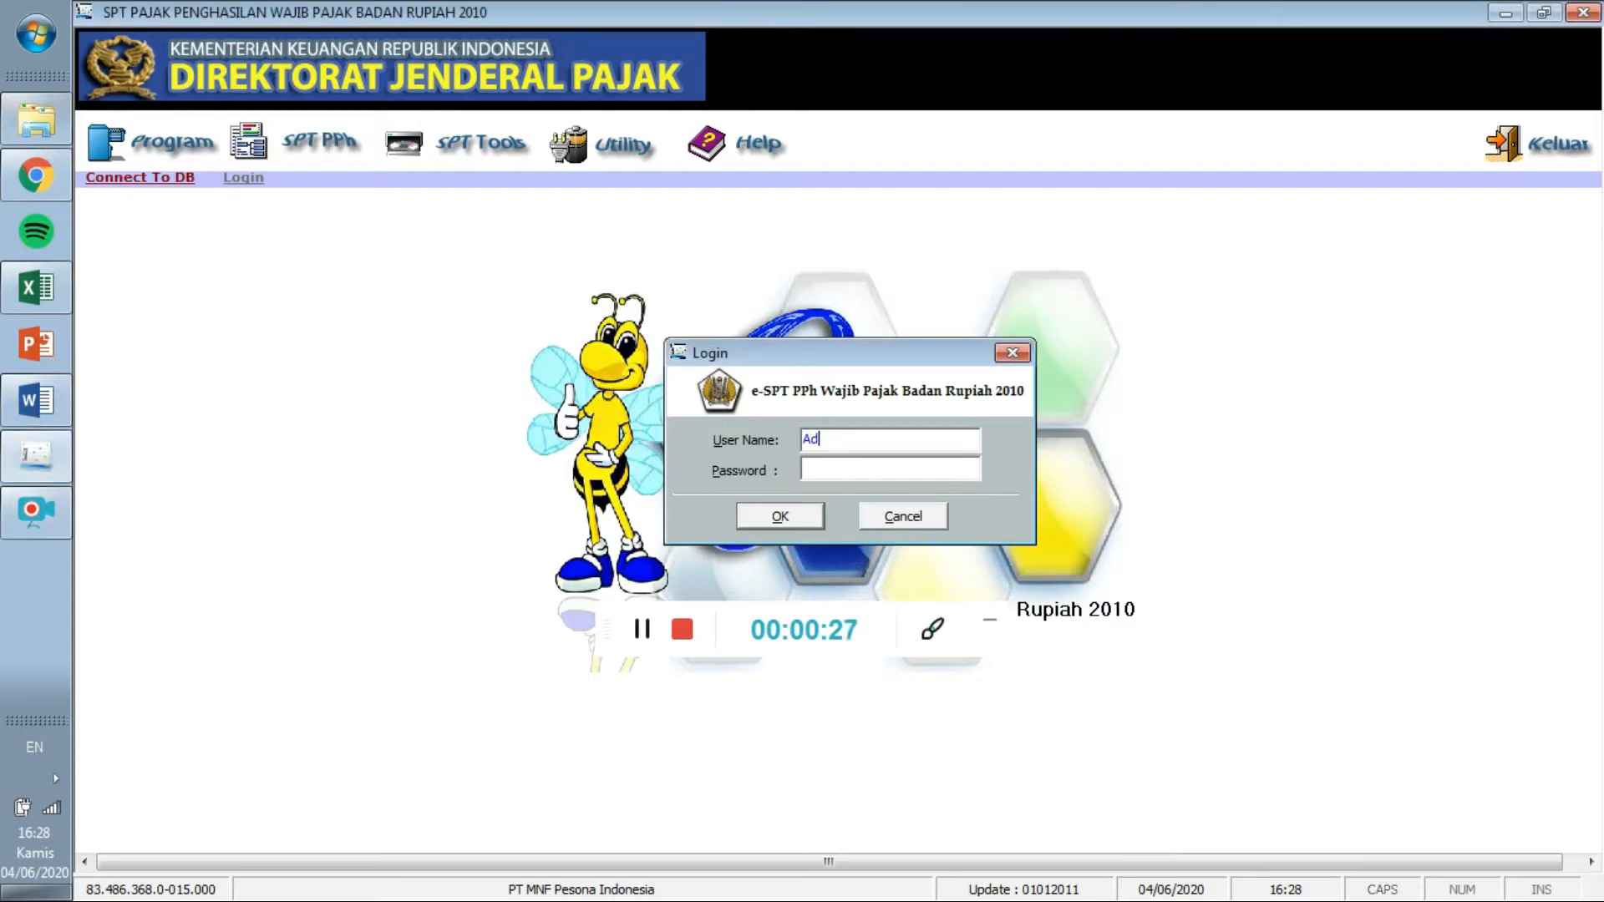
{"action": "type", "text": "ministrat"}
{"action": "type", "text": "***"}
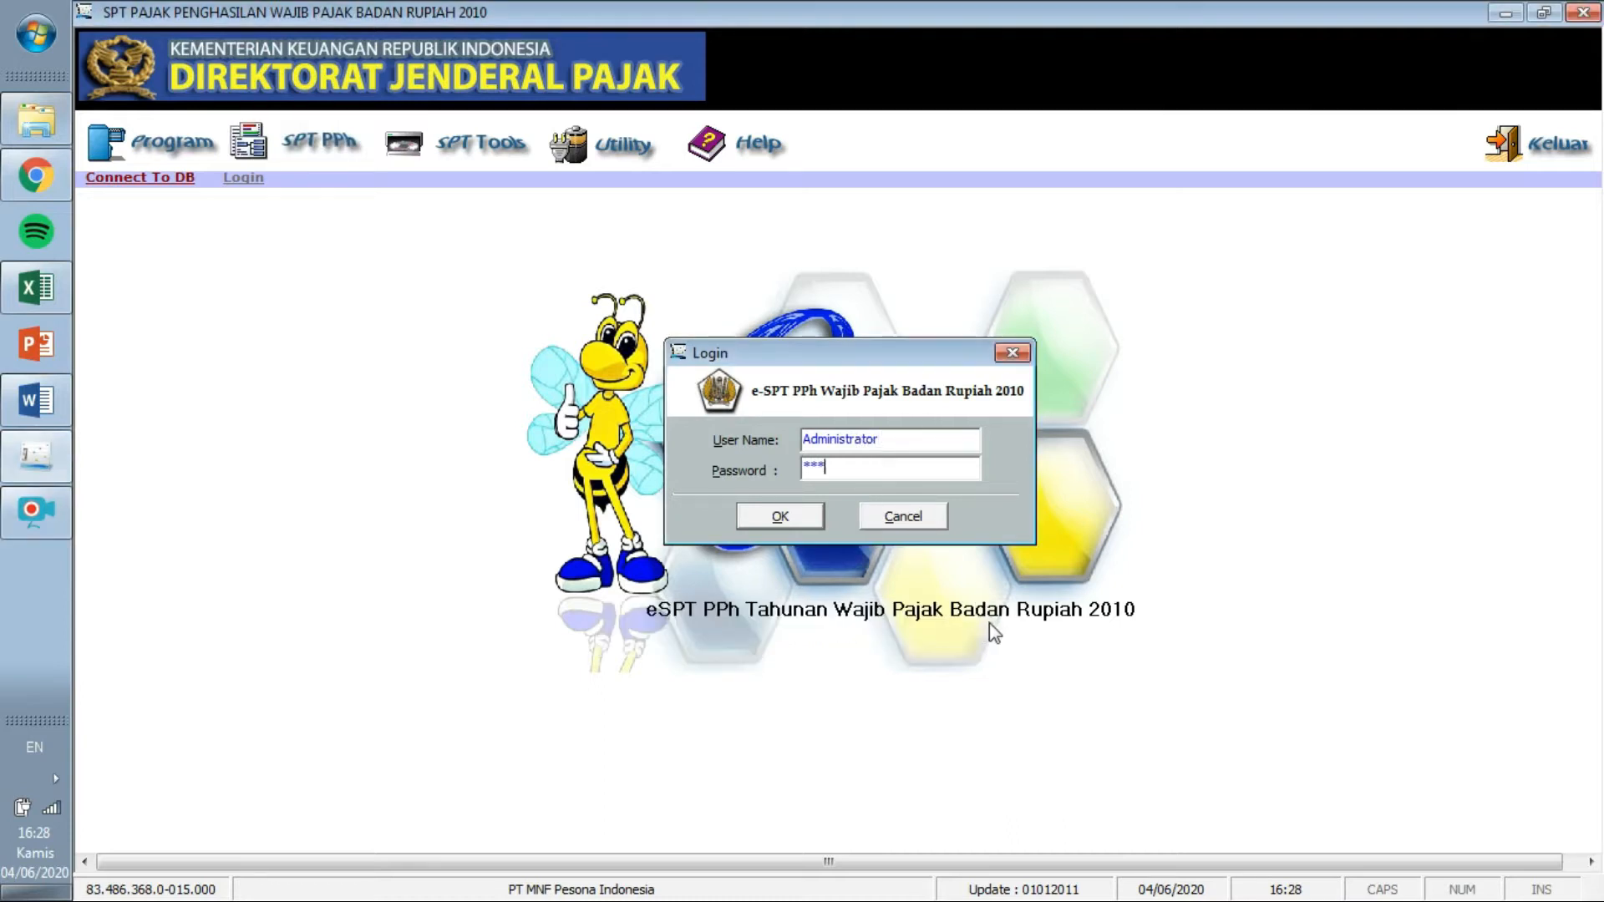
{"action": "left_click", "coordinate": [797, 514]}
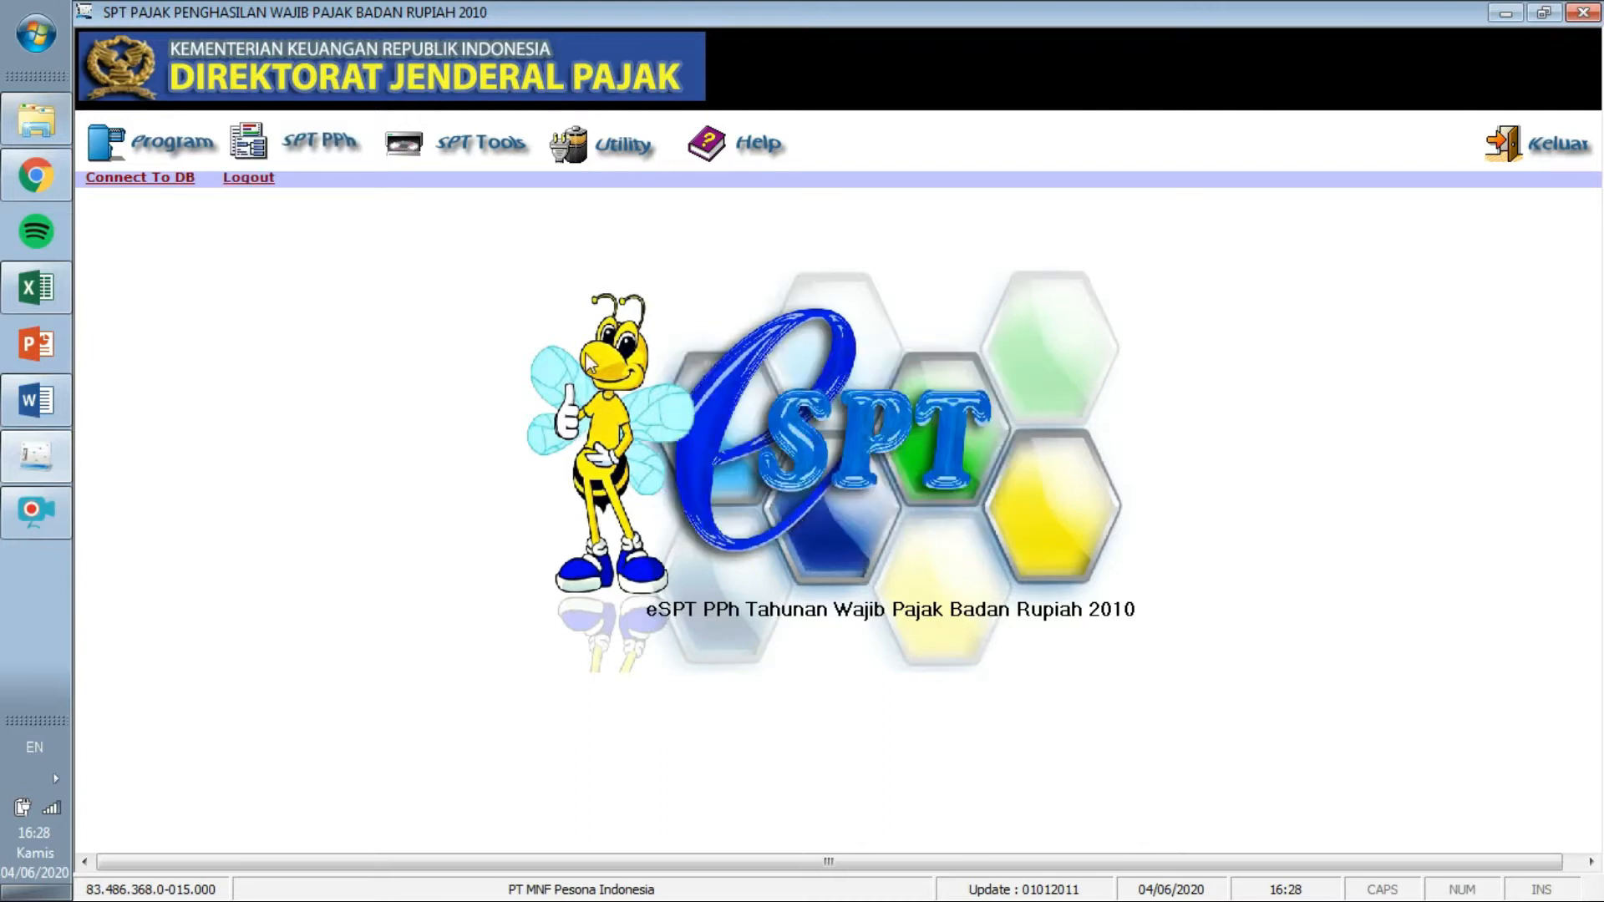
Start a new SPT and view the company's assignment document enlarged to 140%.
{"action": "left_click", "coordinate": [164, 150]}
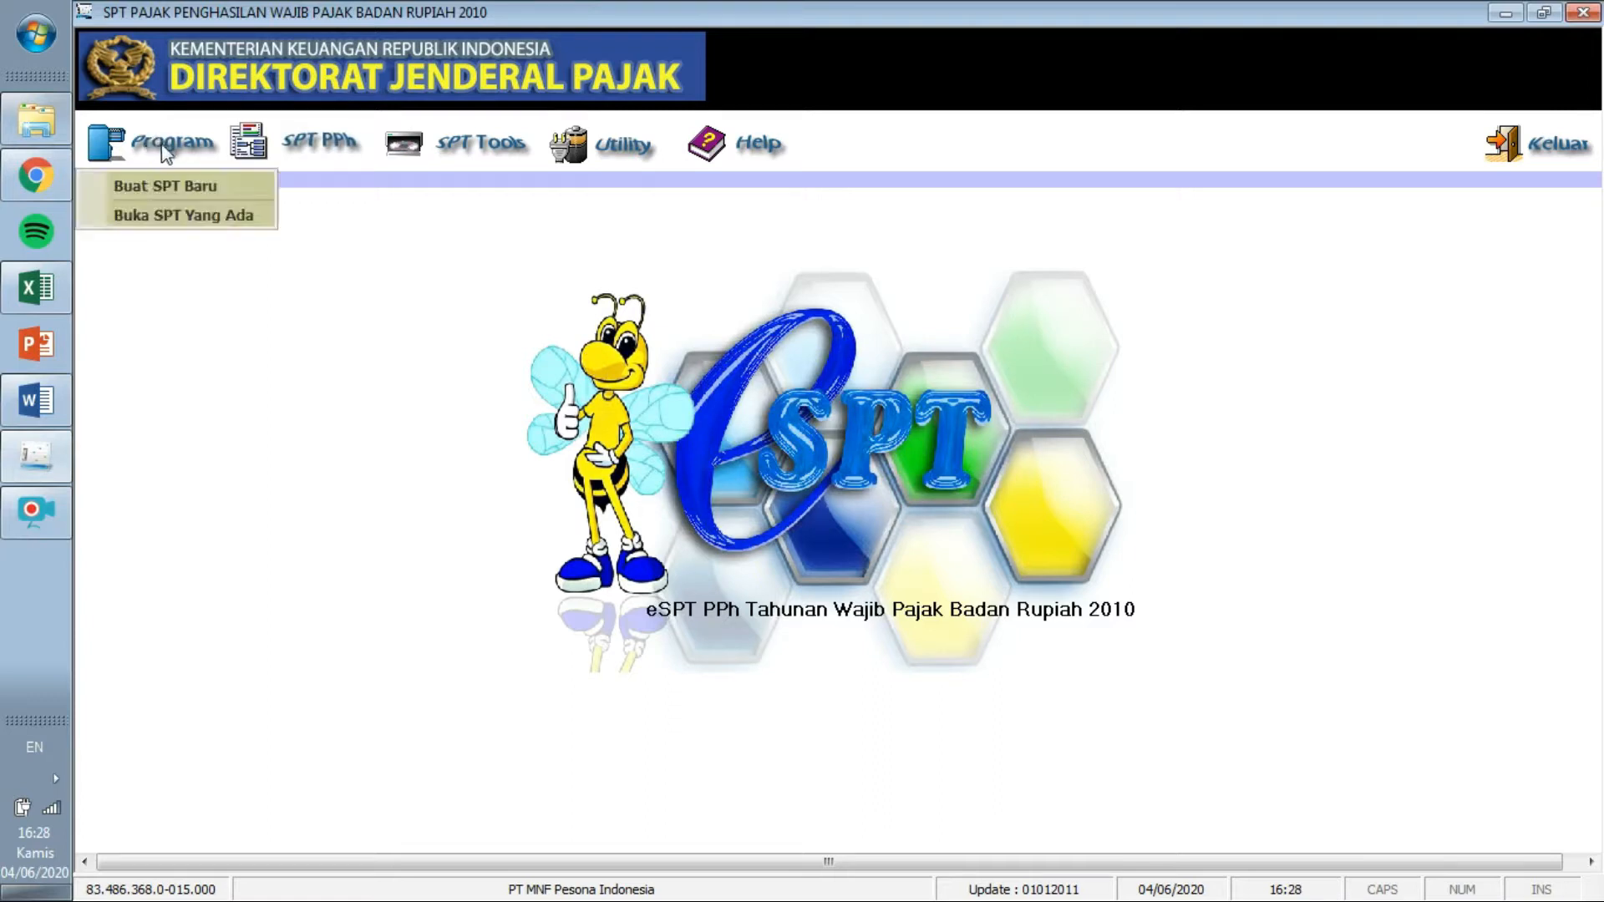
{"action": "left_click", "coordinate": [217, 188]}
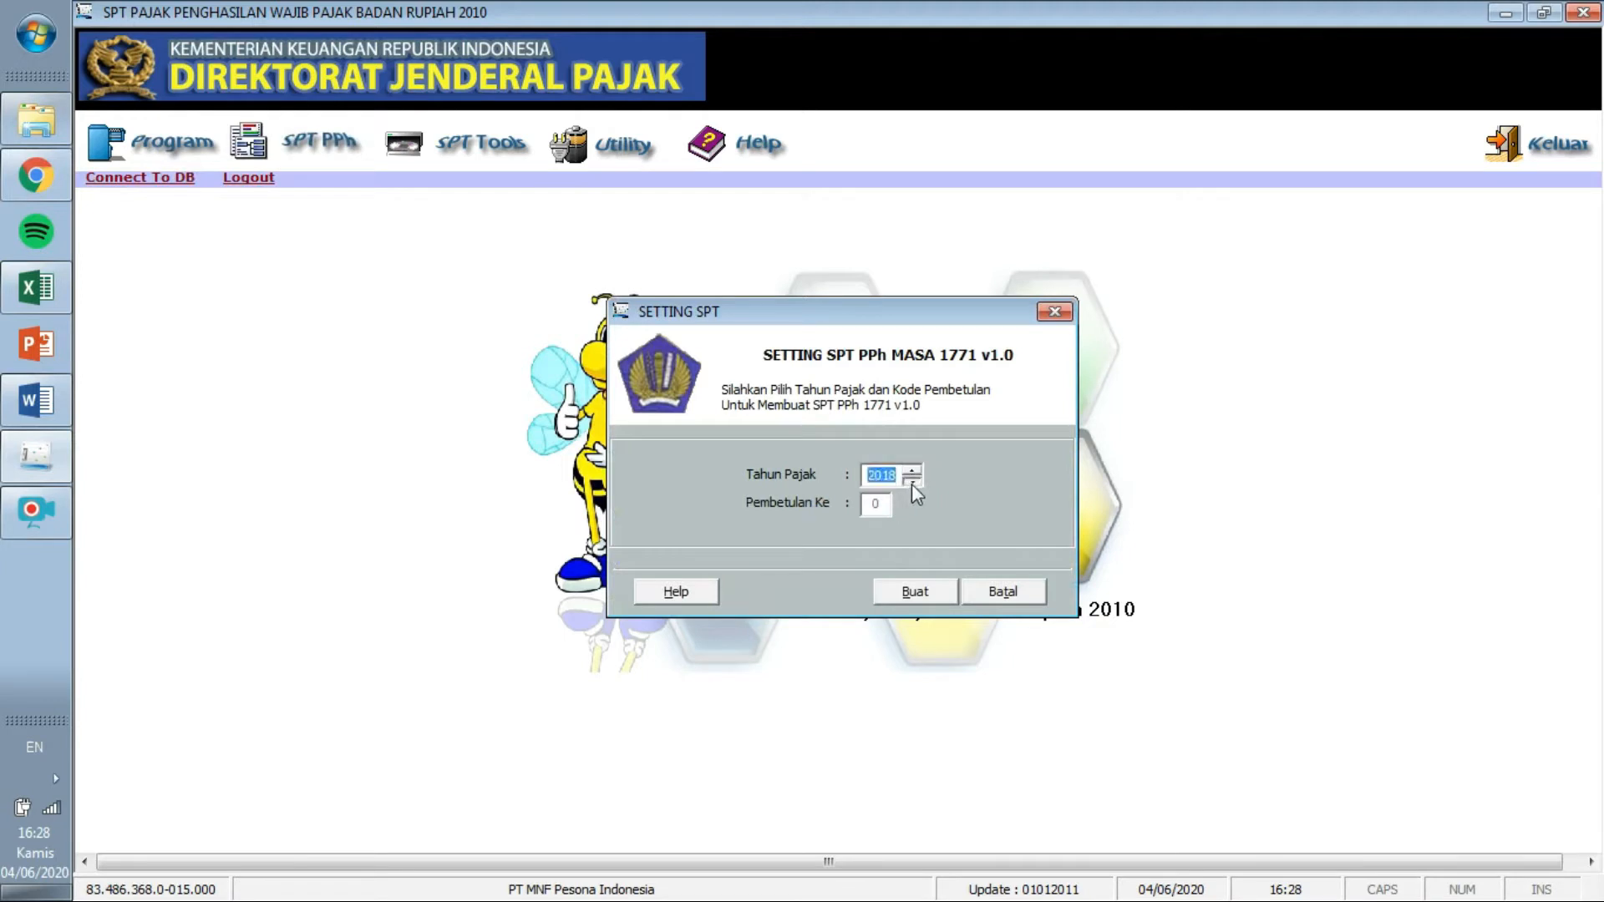
{"action": "left_click", "coordinate": [37, 401]}
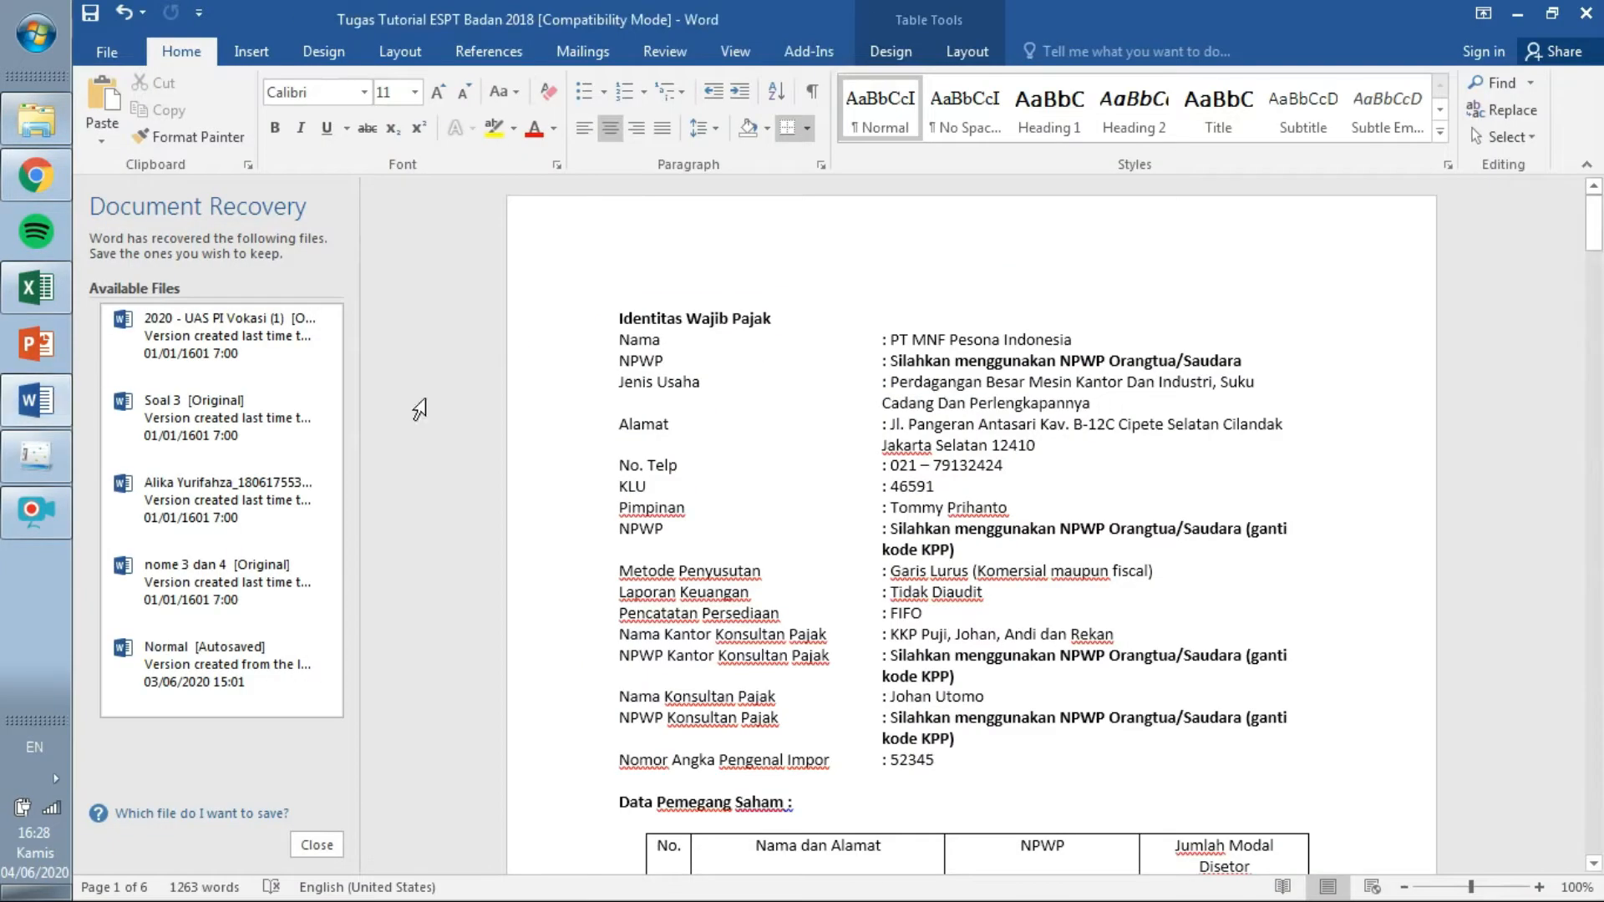
{"action": "left_click_drag", "start_coordinate": [1596, 222], "coordinate": [1603, 241]}
{"action": "left_click_drag", "start_coordinate": [1471, 887], "coordinate": [1477, 888]}
{"action": "left_click_drag", "start_coordinate": [1594, 224], "coordinate": [1594, 339]}
Create the tax year 2018 SPT and dismiss the notice that it already exists.
{"action": "left_click_drag", "start_coordinate": [906, 386], "coordinate": [940, 386]}
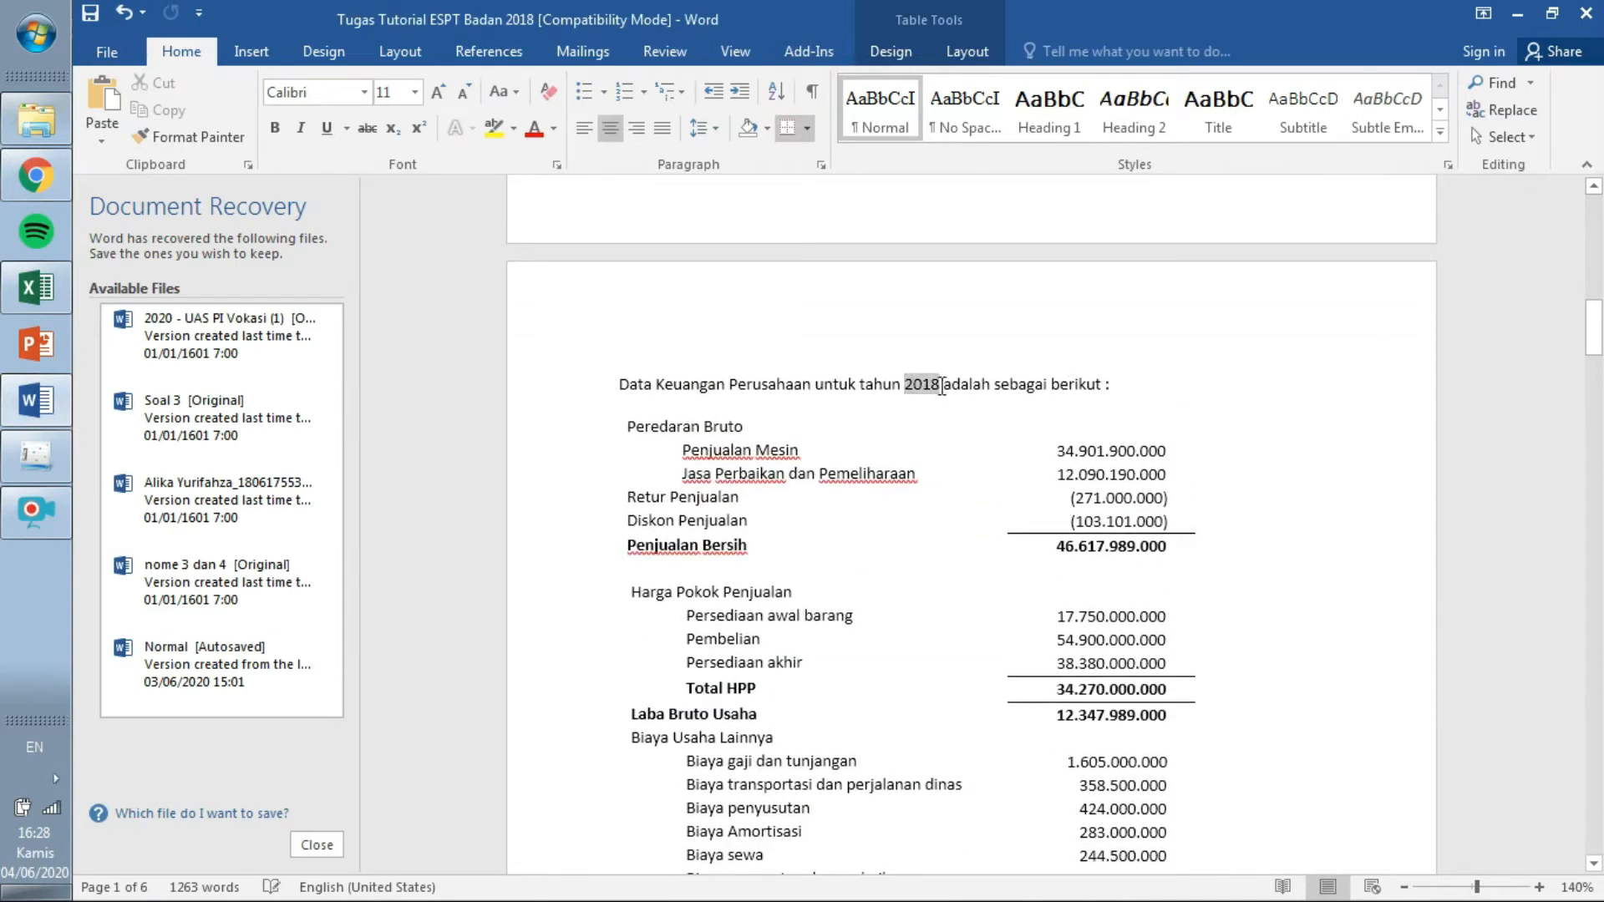
{"action": "left_click", "coordinate": [53, 463]}
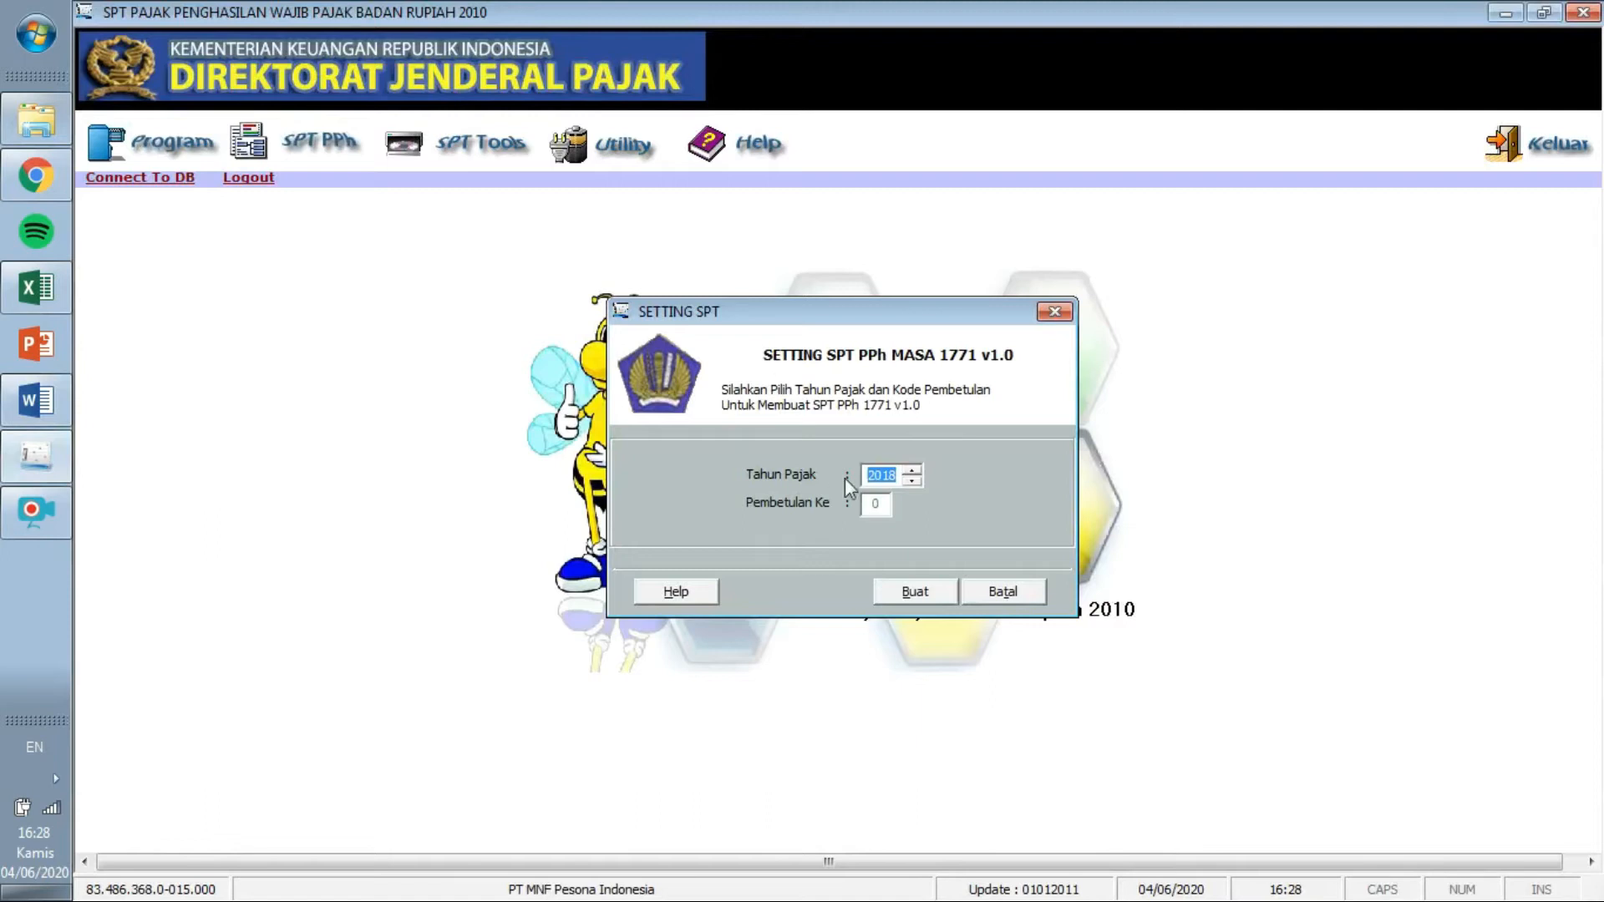
{"action": "left_click", "coordinate": [929, 594]}
{"action": "left_click", "coordinate": [981, 553]}
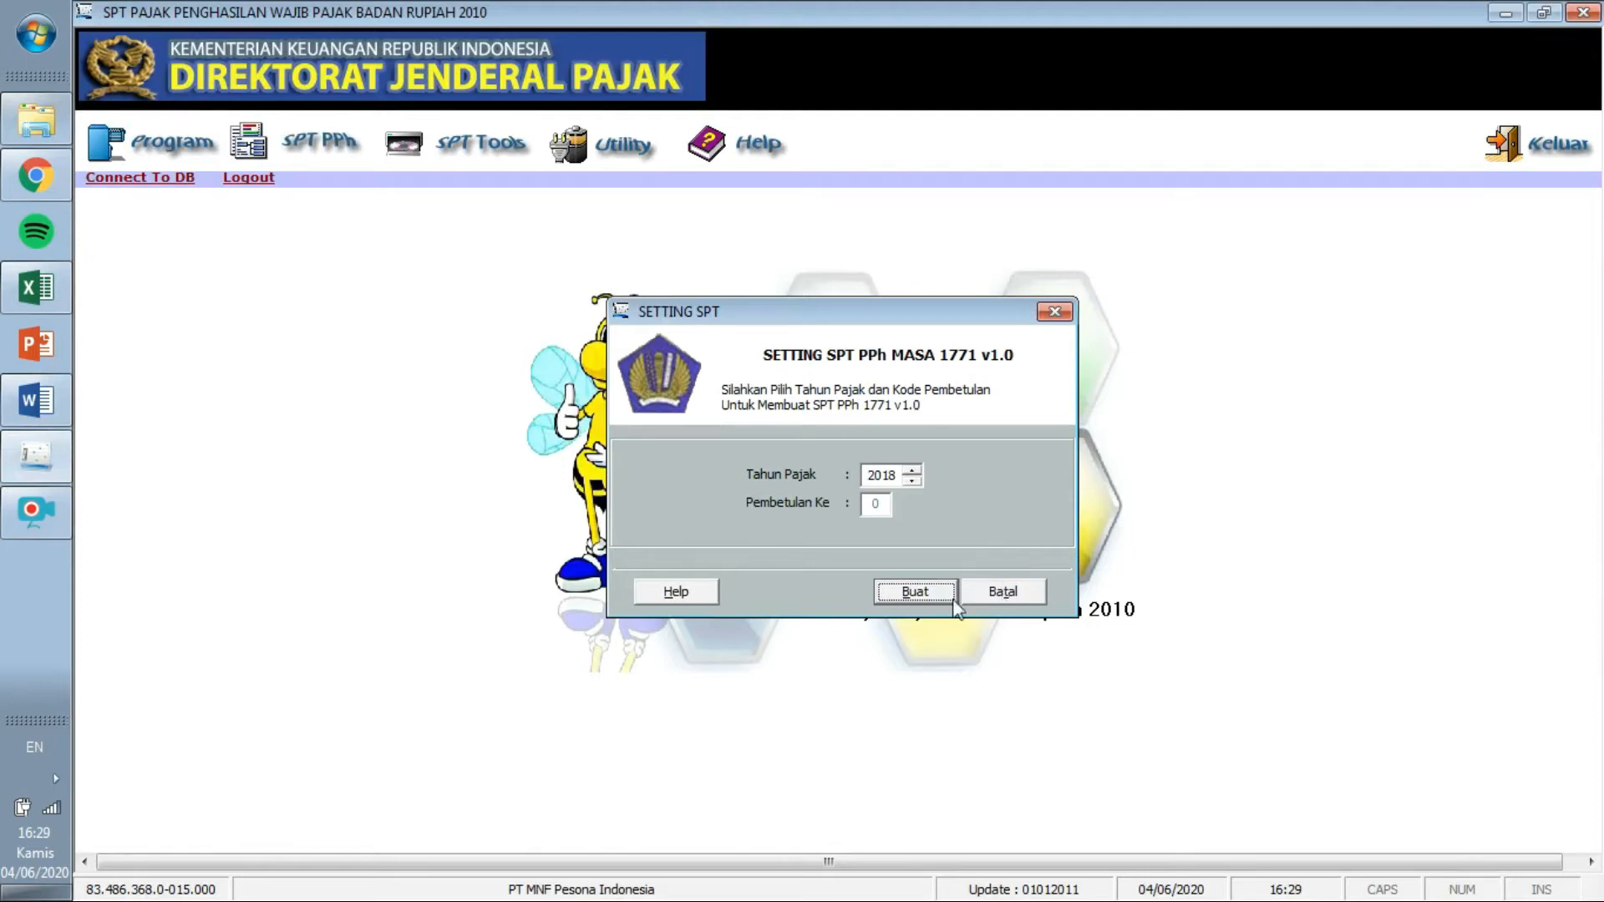
{"action": "left_click", "coordinate": [1056, 311]}
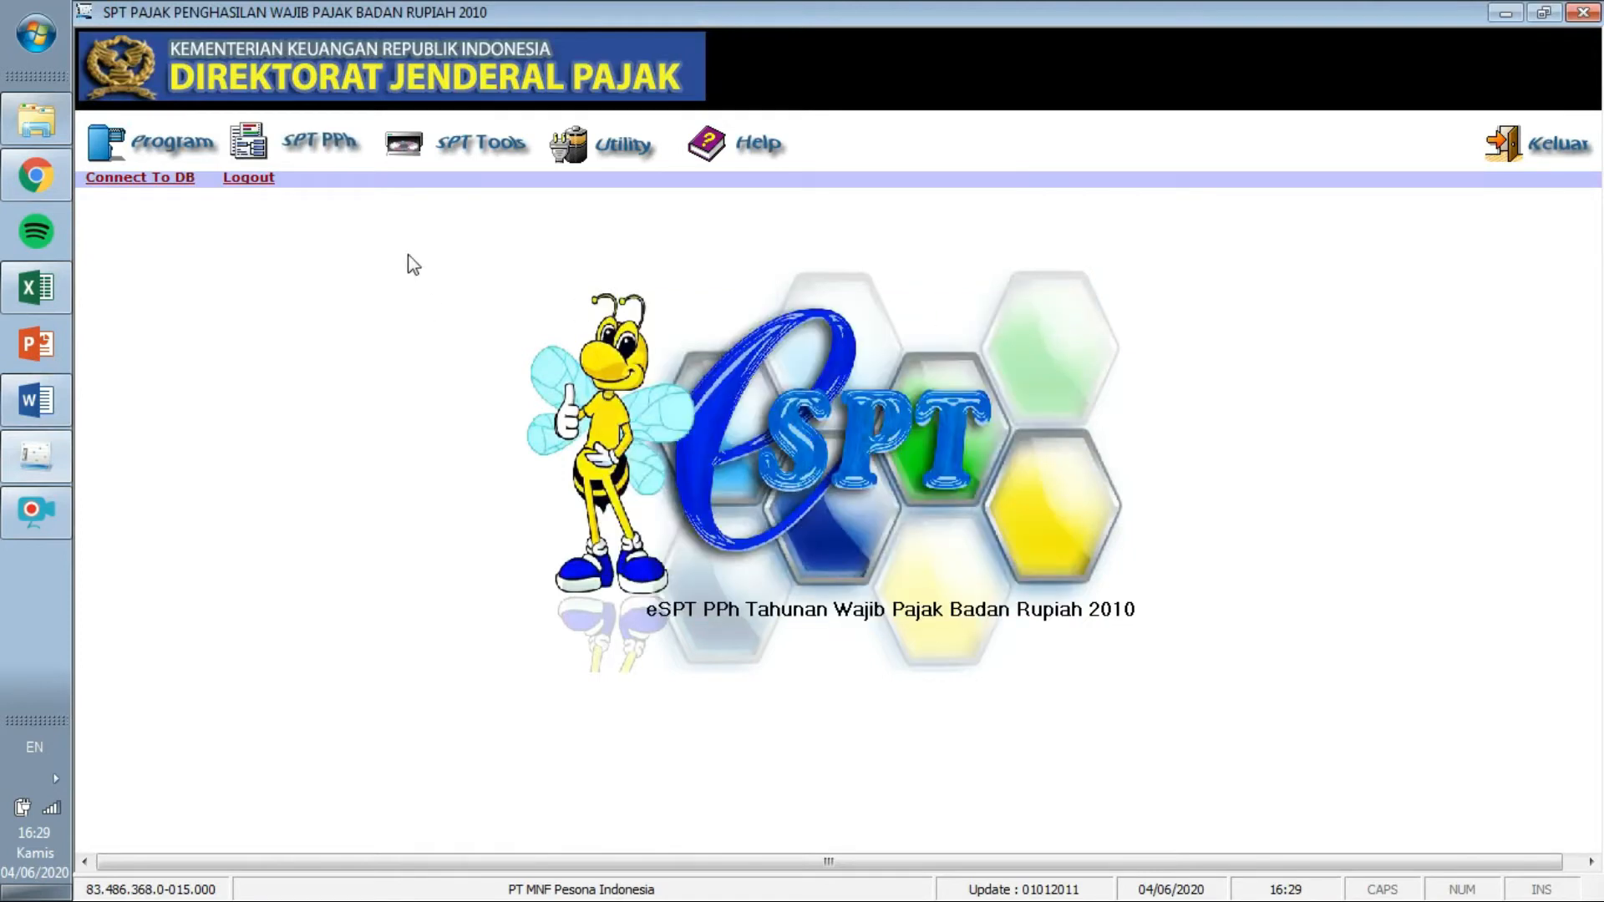
{"action": "left_click", "coordinate": [163, 134]}
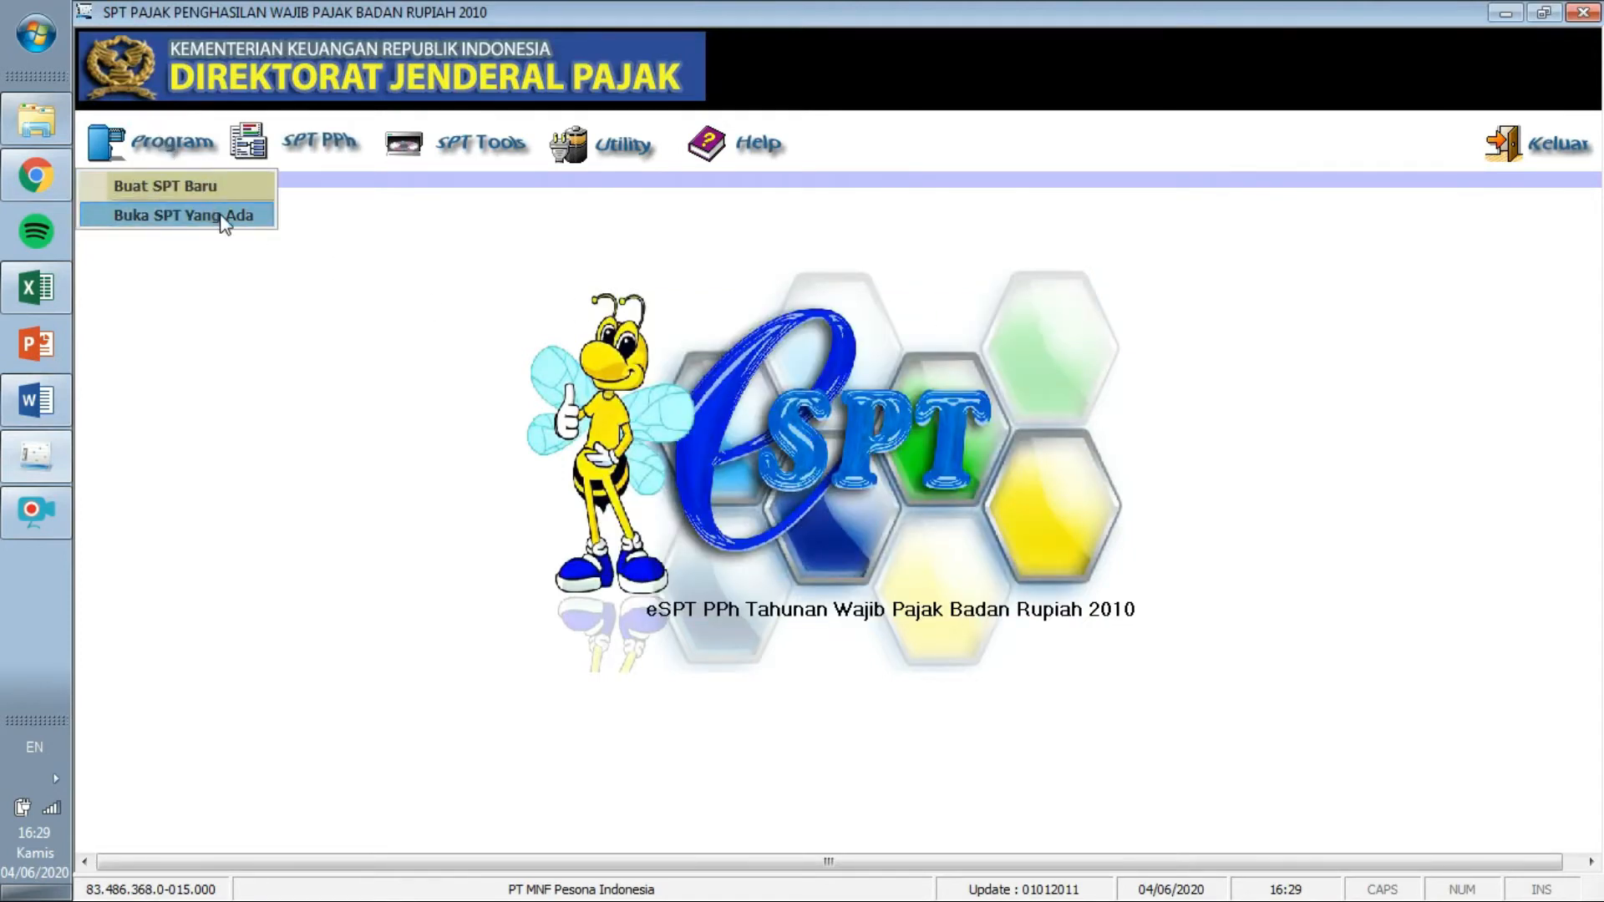
Open the existing 2018 SPT return, Pembetulan 0, for revision.
{"action": "left_click", "coordinate": [221, 213]}
{"action": "left_click", "coordinate": [895, 683]}
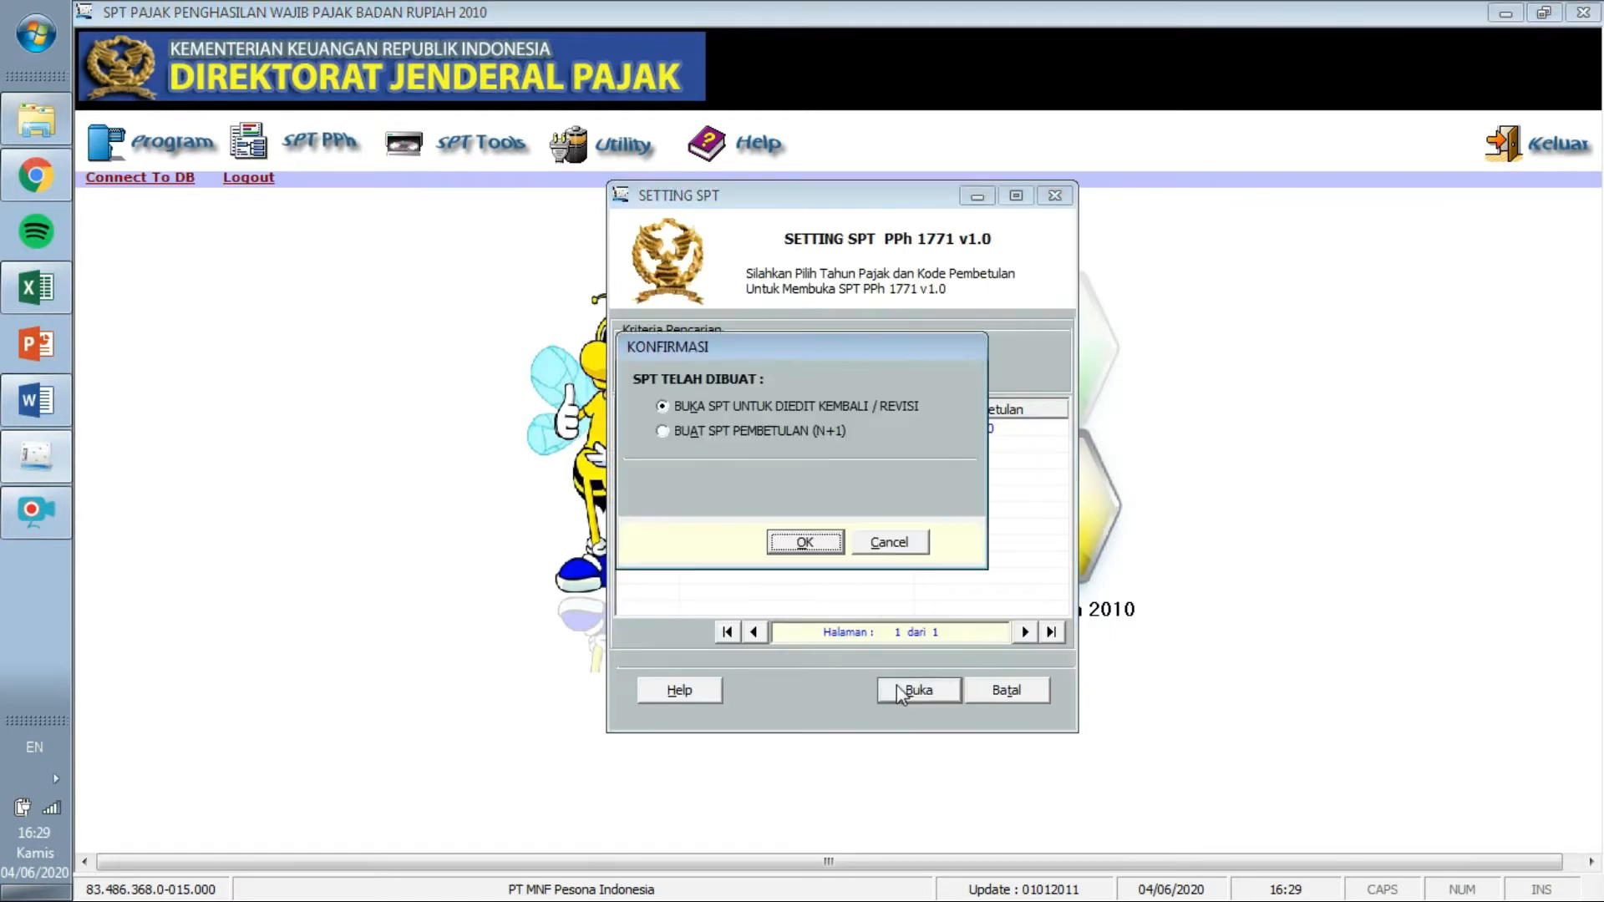
{"action": "left_click", "coordinate": [805, 543]}
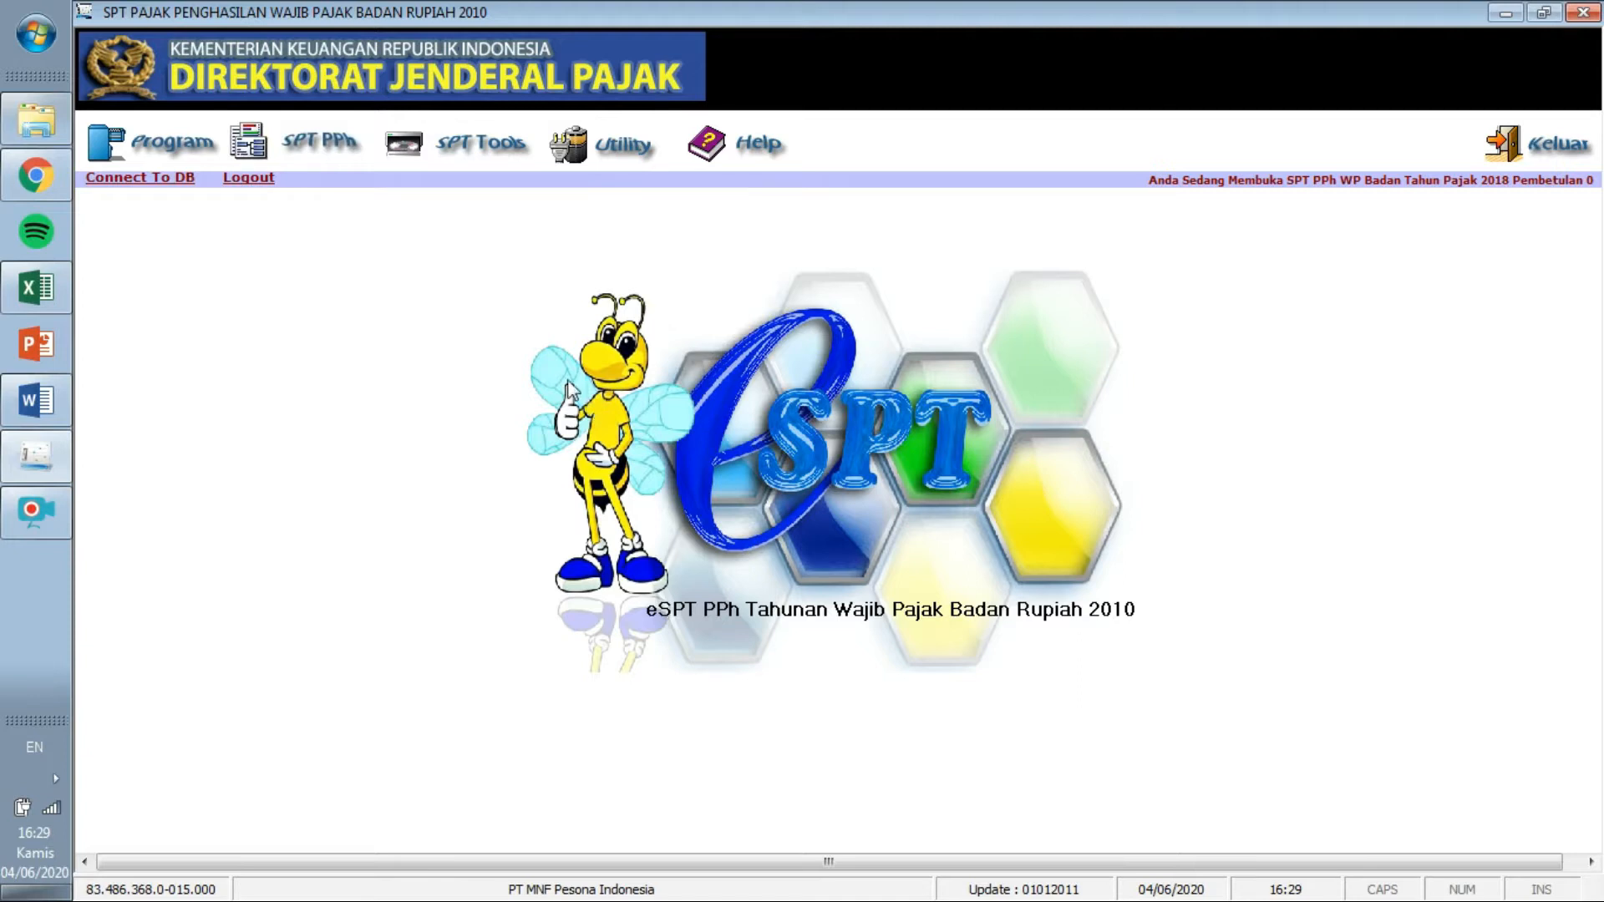
{"action": "left_click", "coordinate": [298, 147]}
{"action": "mouse_move", "coordinate": [288, 186]}
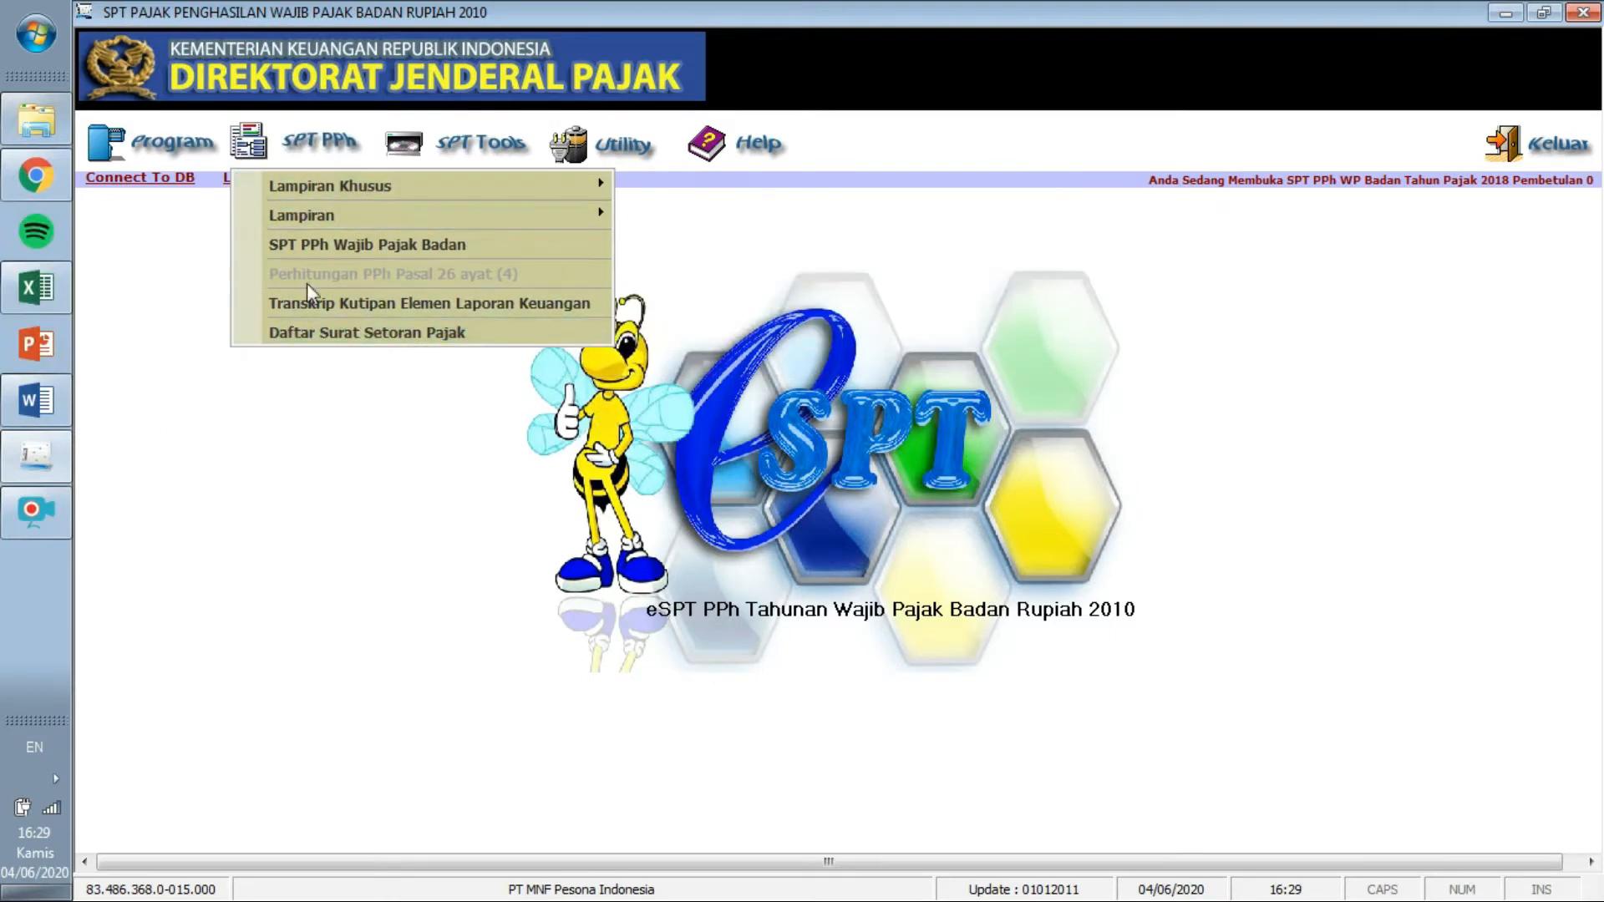
Open the LK 8A-2 transcript, review its liabilities, profit-loss and related-party tables, then return to Aktiva.
{"action": "left_click", "coordinate": [353, 306]}
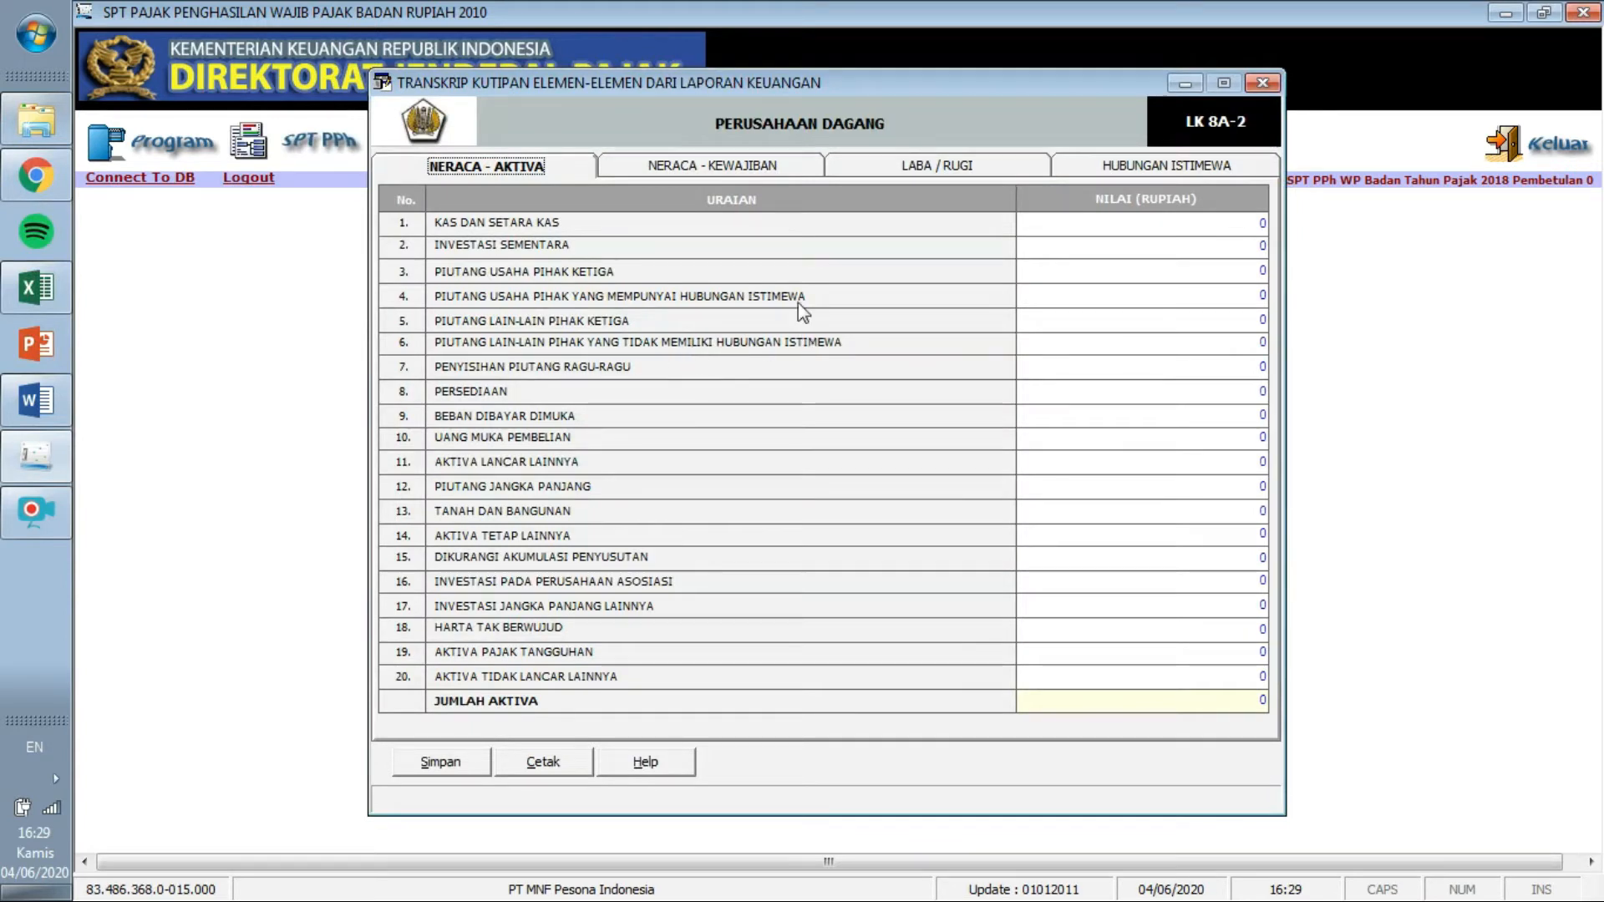
{"action": "left_click", "coordinate": [768, 170]}
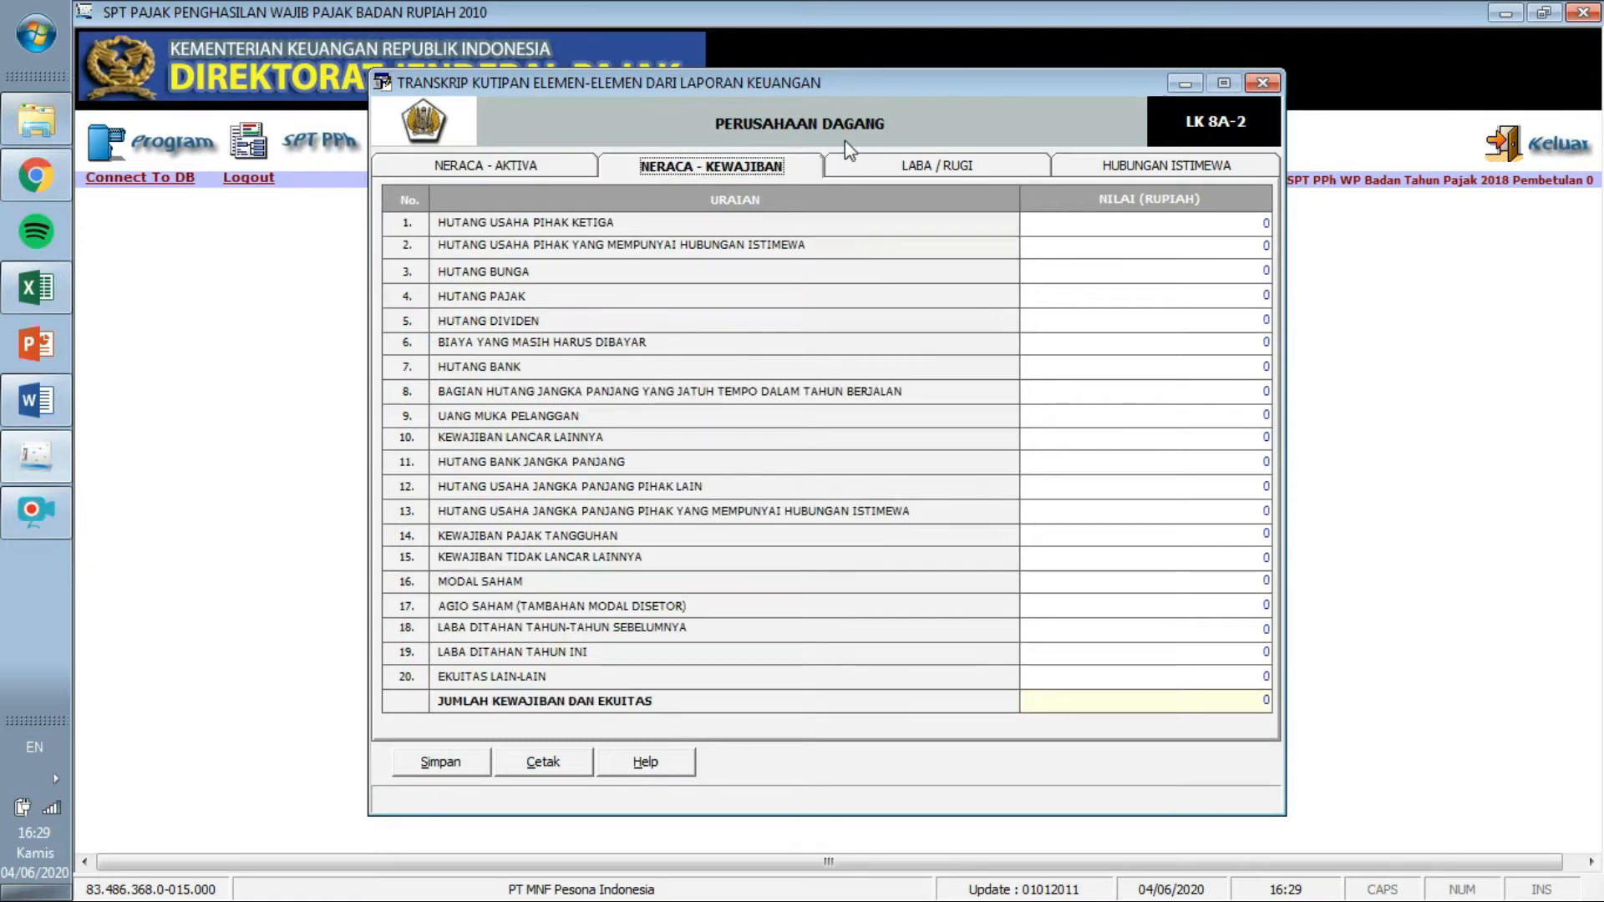
{"action": "left_click", "coordinate": [568, 164]}
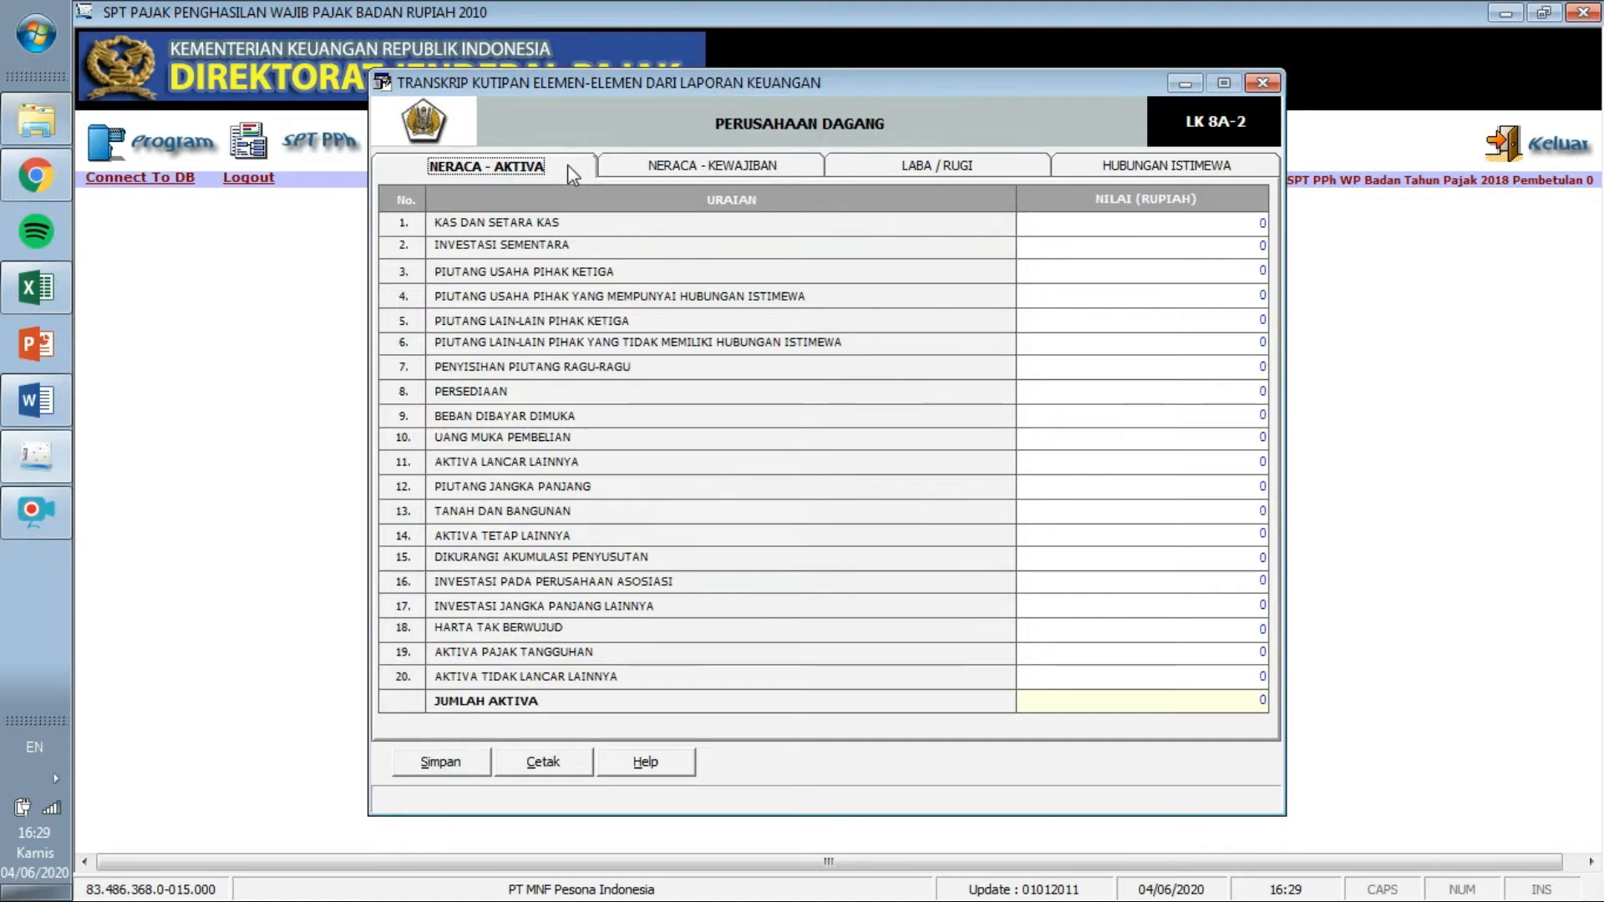
{"action": "left_click", "coordinate": [669, 170]}
{"action": "left_click", "coordinate": [881, 166]}
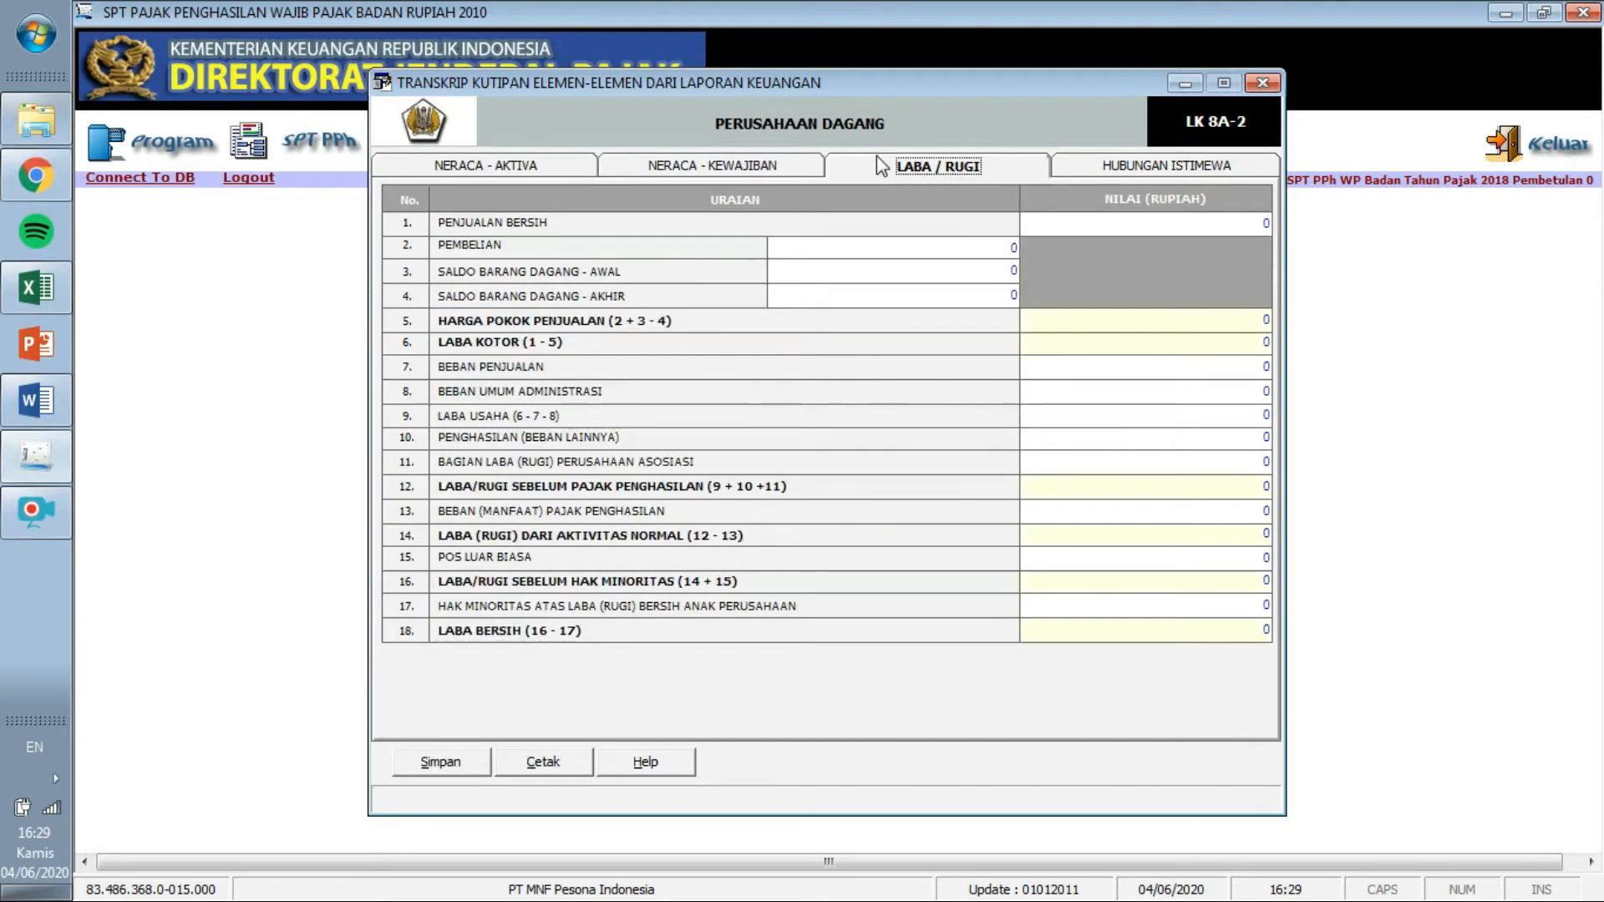
{"action": "left_click", "coordinate": [1094, 168]}
{"action": "left_click", "coordinate": [556, 166]}
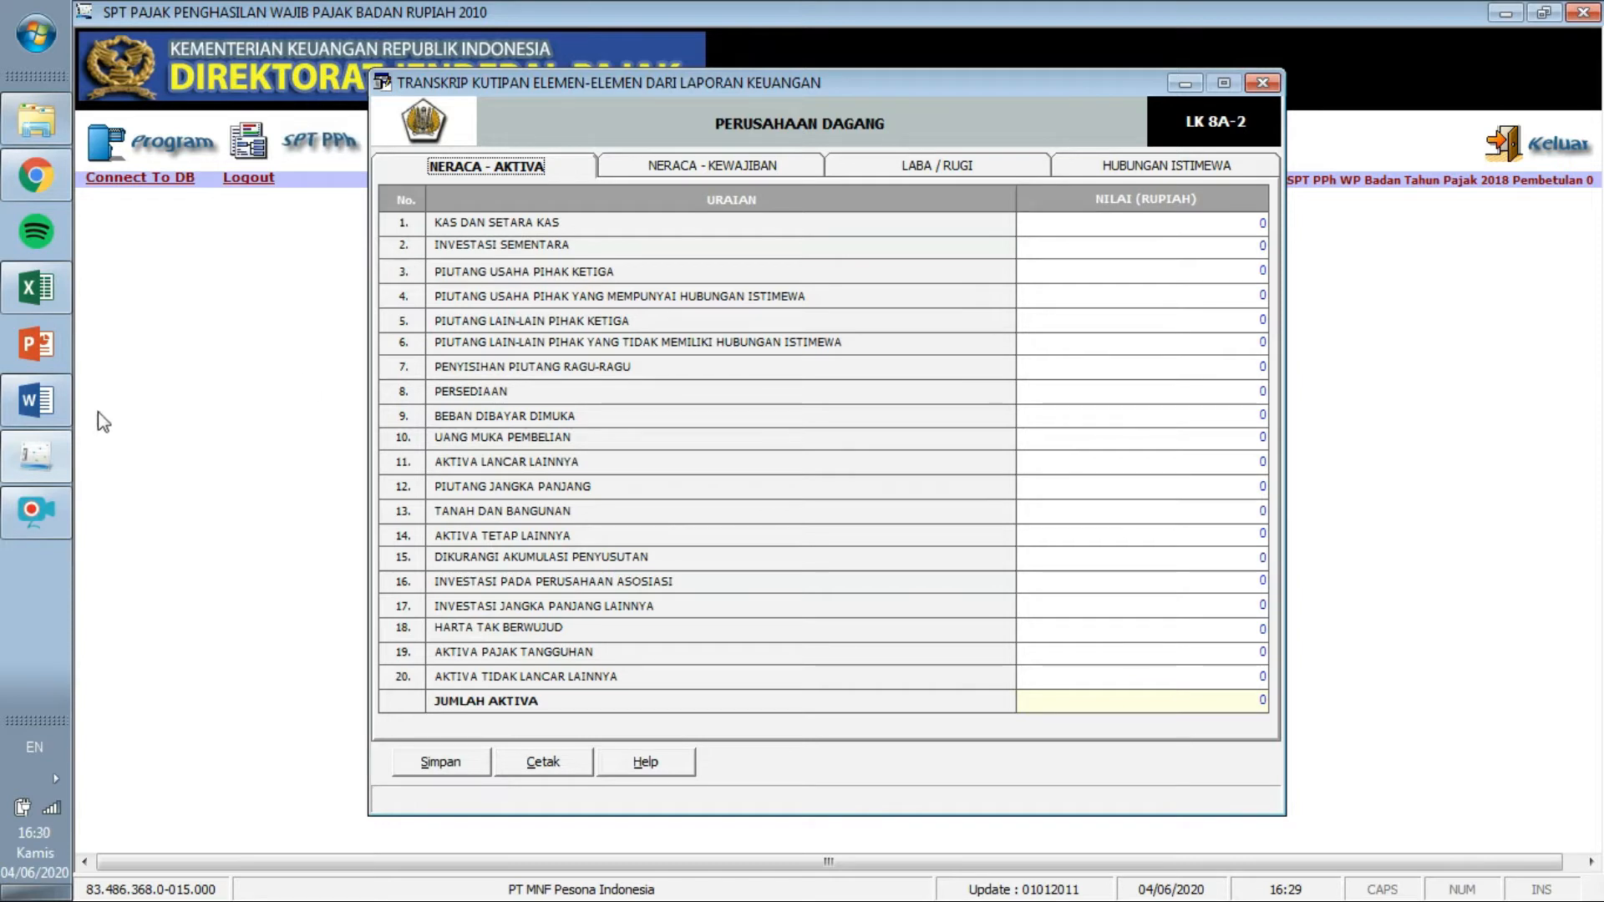
Find and select the Kas dan Setara Kas amount 2.450.000.000 in the Word balance sheet.
{"action": "left_click", "coordinate": [43, 403]}
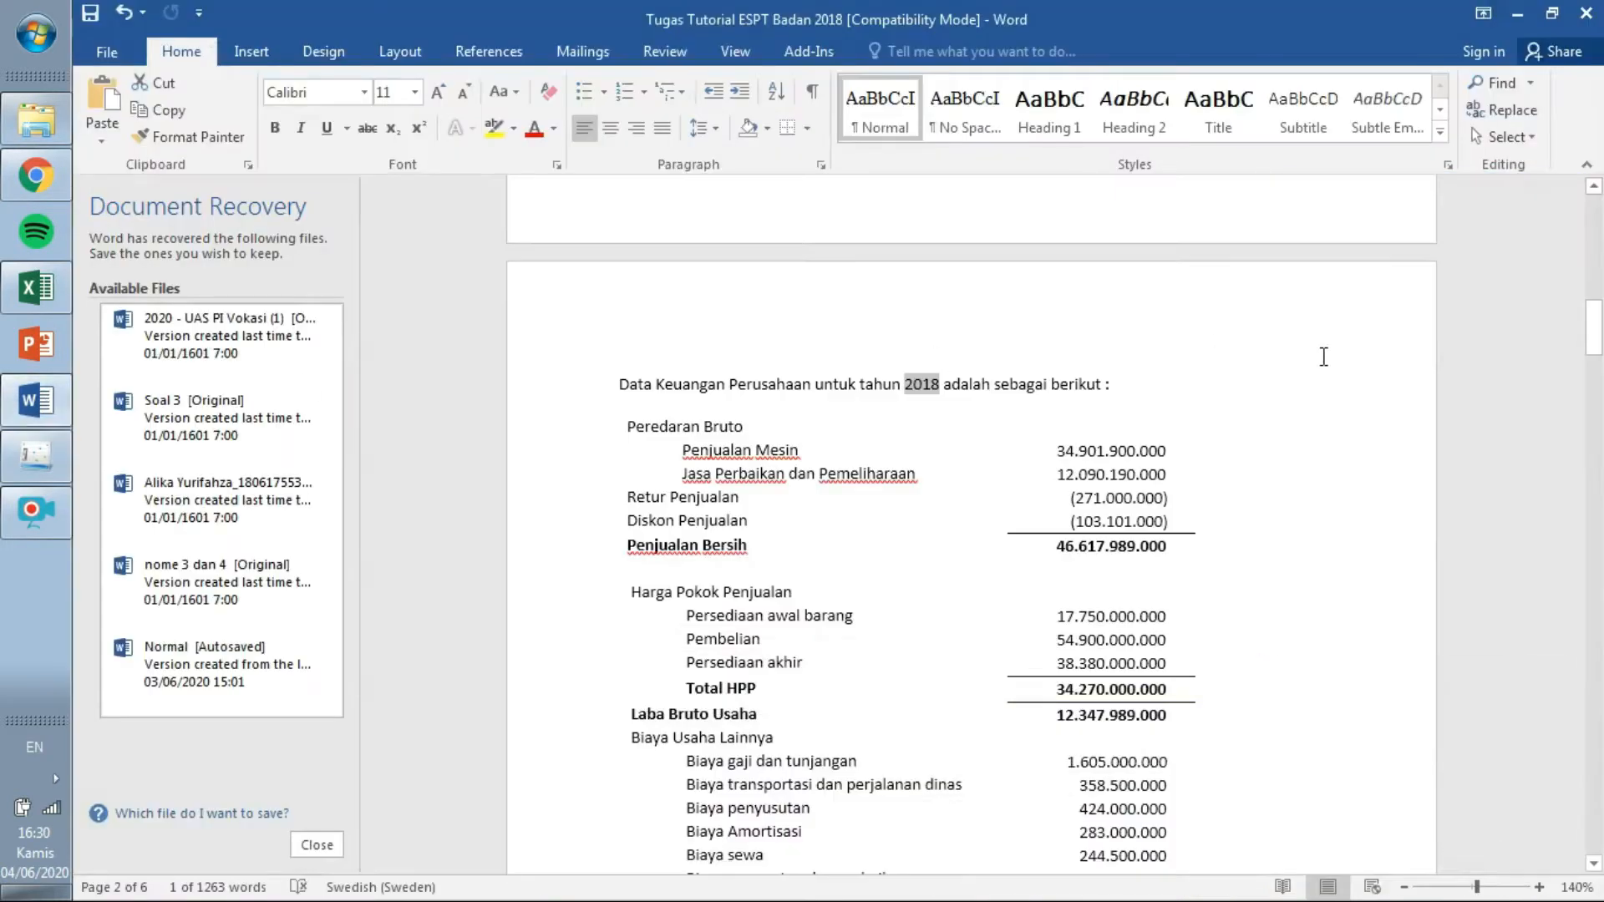
{"action": "left_click", "coordinate": [1596, 330]}
{"action": "left_click_drag", "start_coordinate": [1596, 333], "coordinate": [1597, 665]}
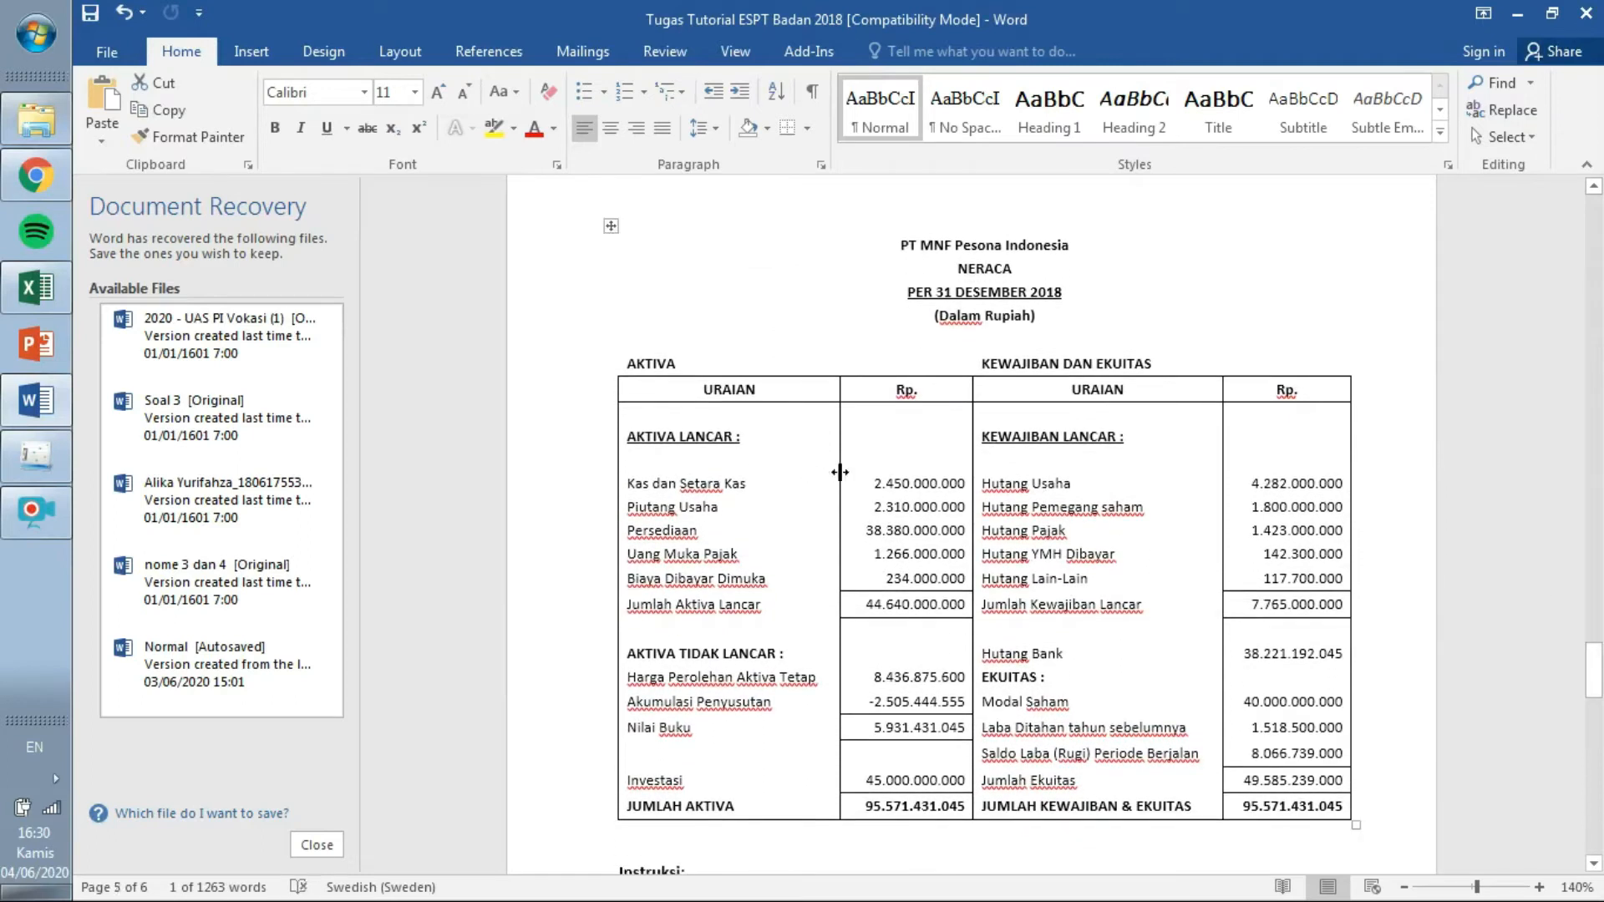
{"action": "left_click", "coordinate": [875, 486]}
{"action": "left_click_drag", "start_coordinate": [874, 484], "coordinate": [967, 485]}
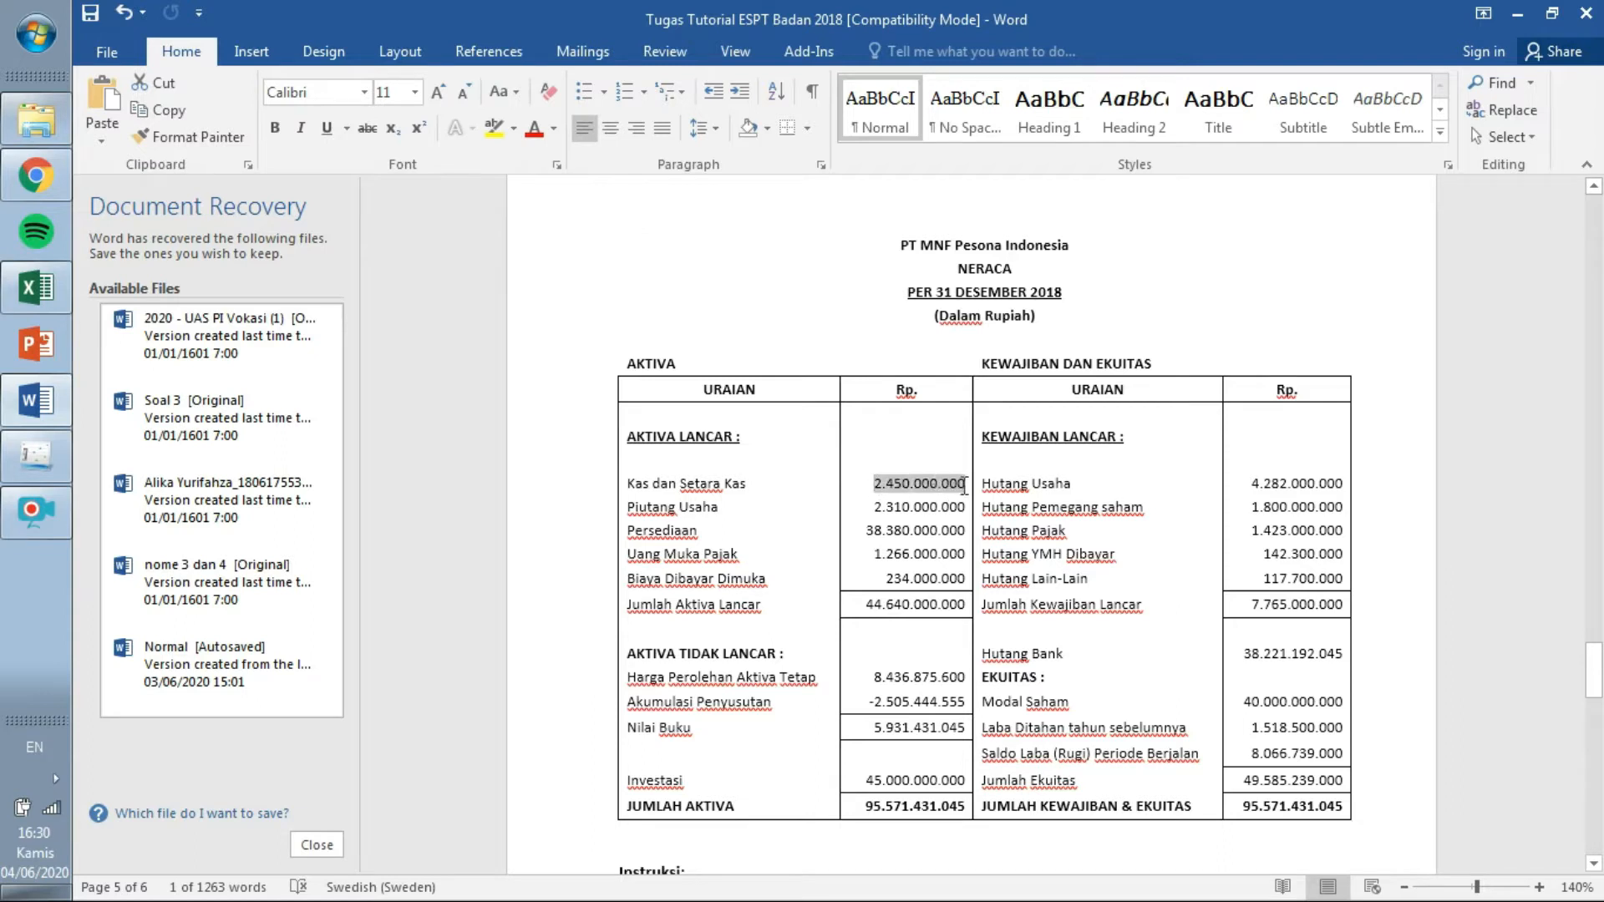
{"action": "left_click", "coordinate": [32, 459]}
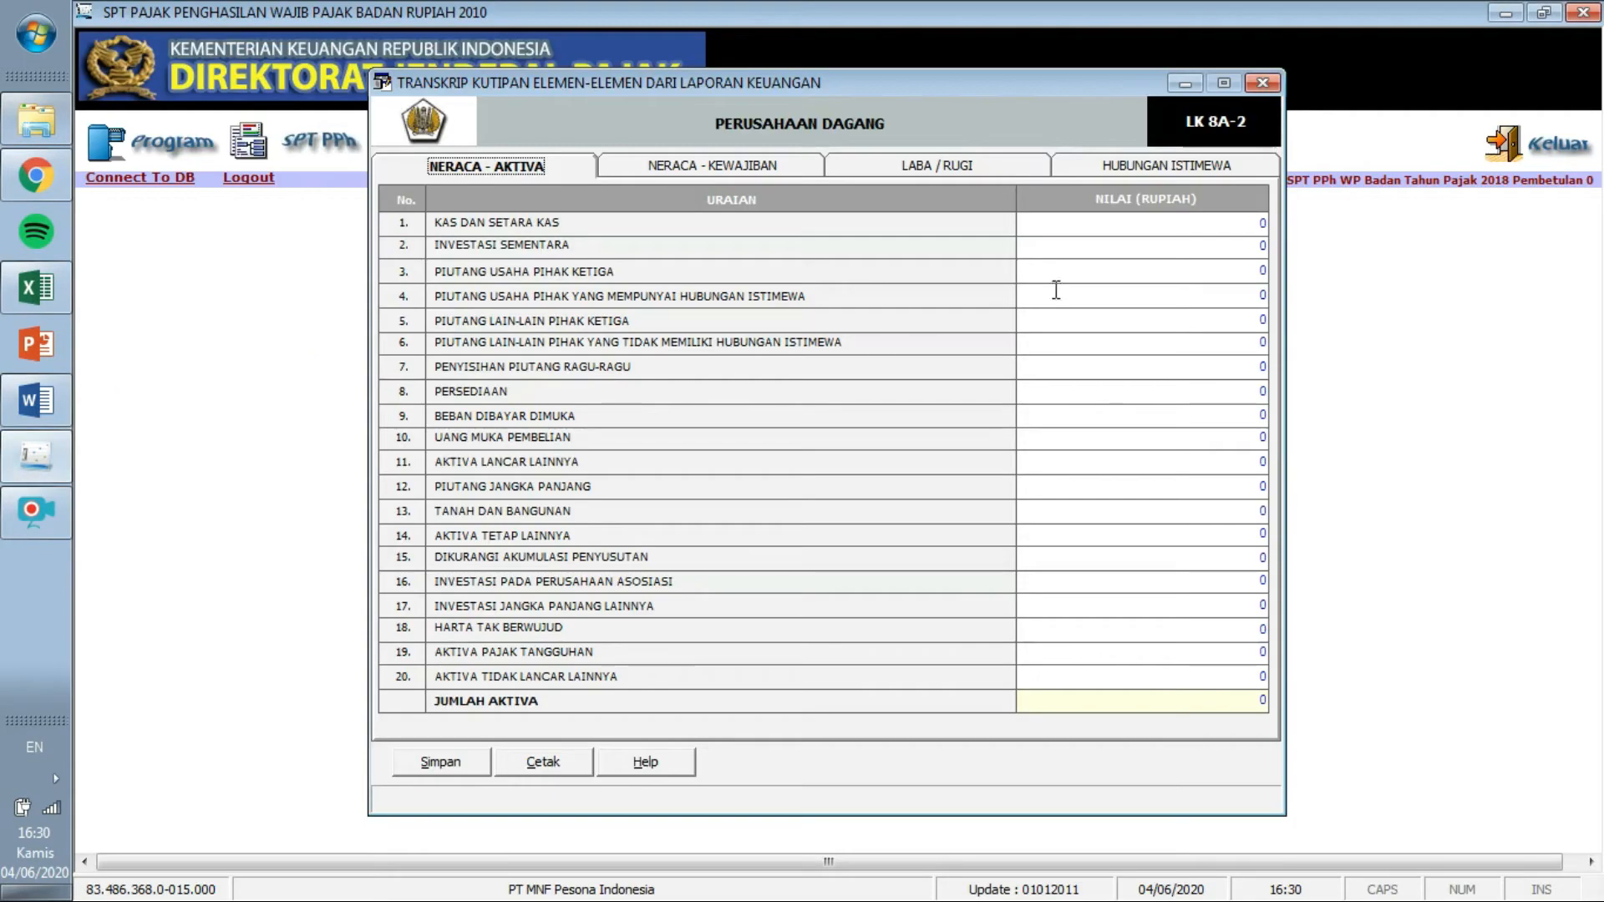
Enter Kas dan Setara Kas 2.450.000.000 and Piutang Usaha Pihak Ketiga 2.310.000.000 in Neraca - Aktiva.
{"action": "left_click", "coordinate": [1263, 223]}
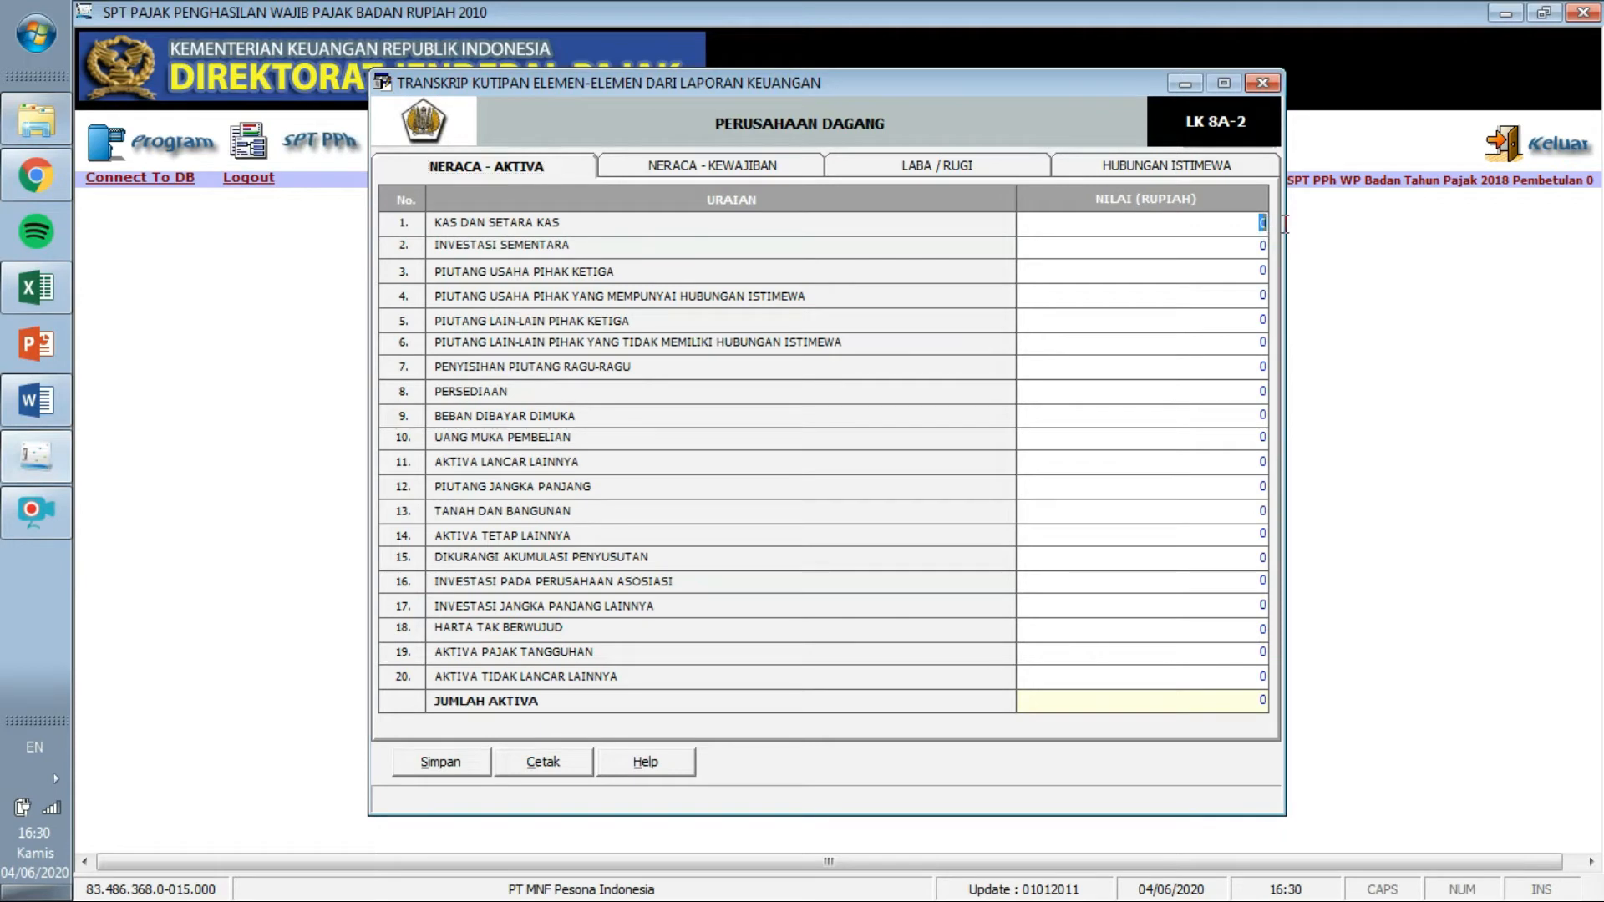
{"action": "type", "text": "2450000000"}
{"action": "key", "text": "Return"}
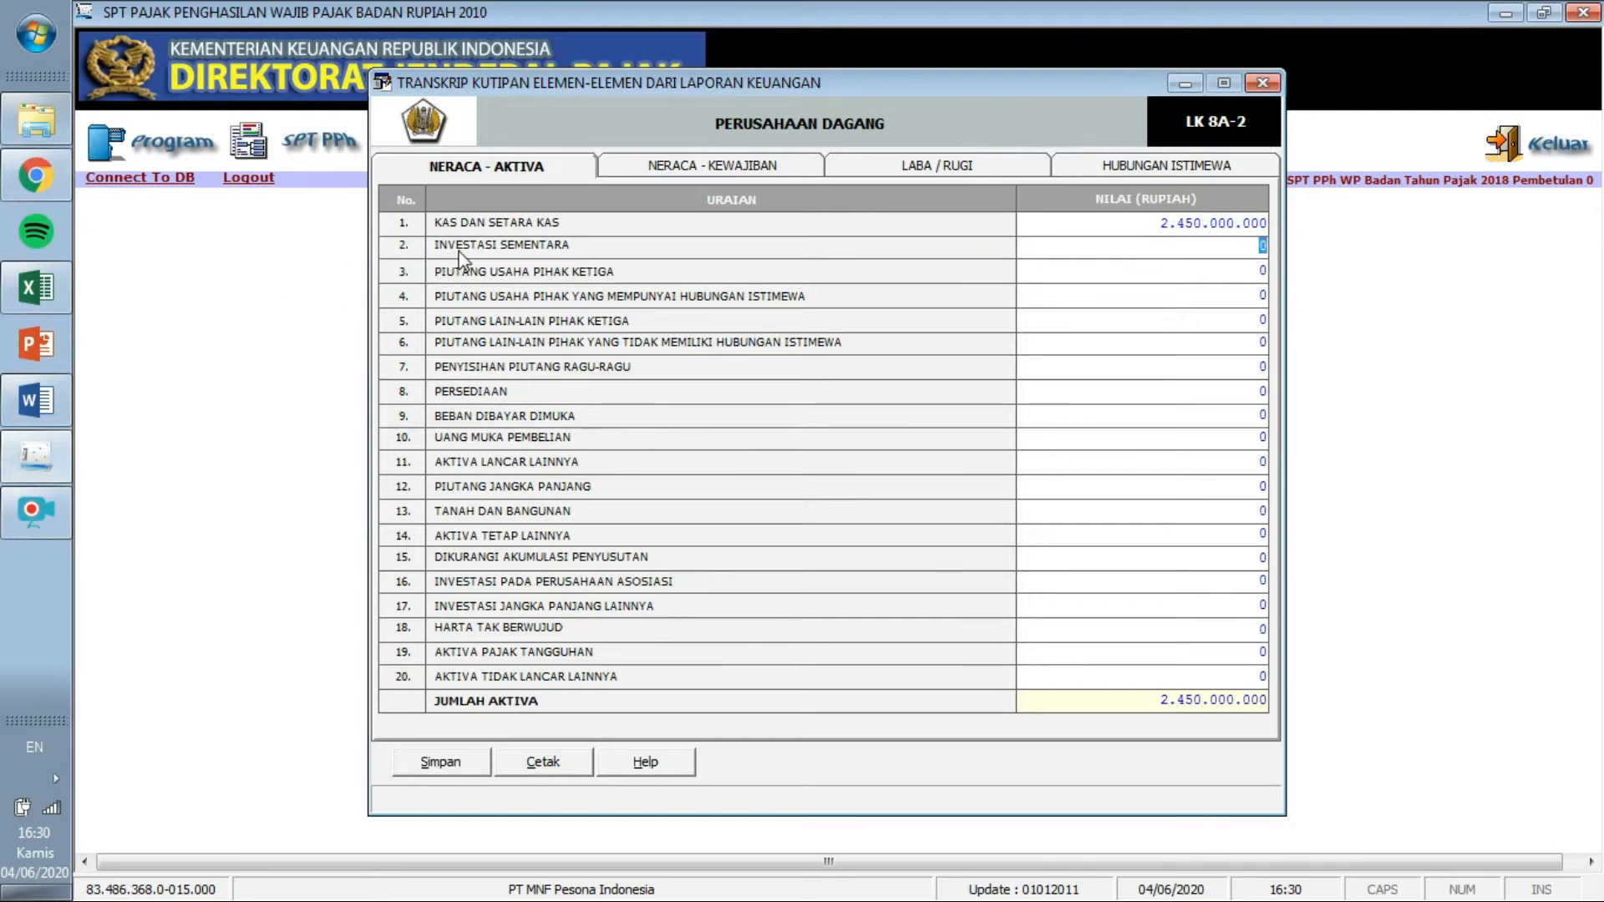
{"action": "left_click", "coordinate": [45, 414]}
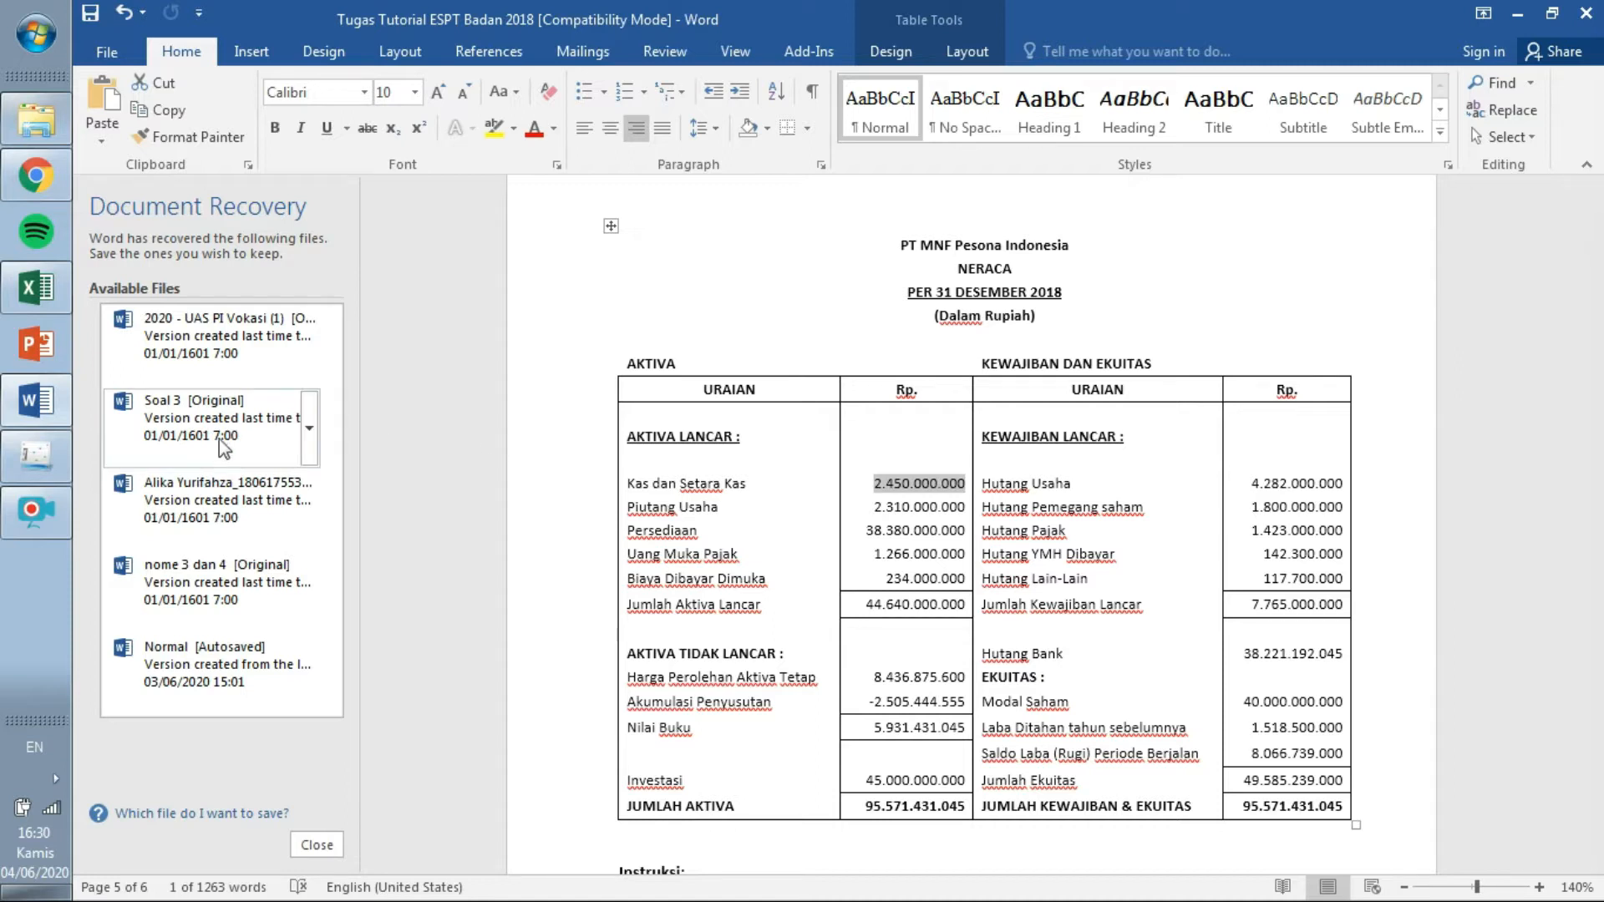
{"action": "left_click", "coordinate": [40, 461]}
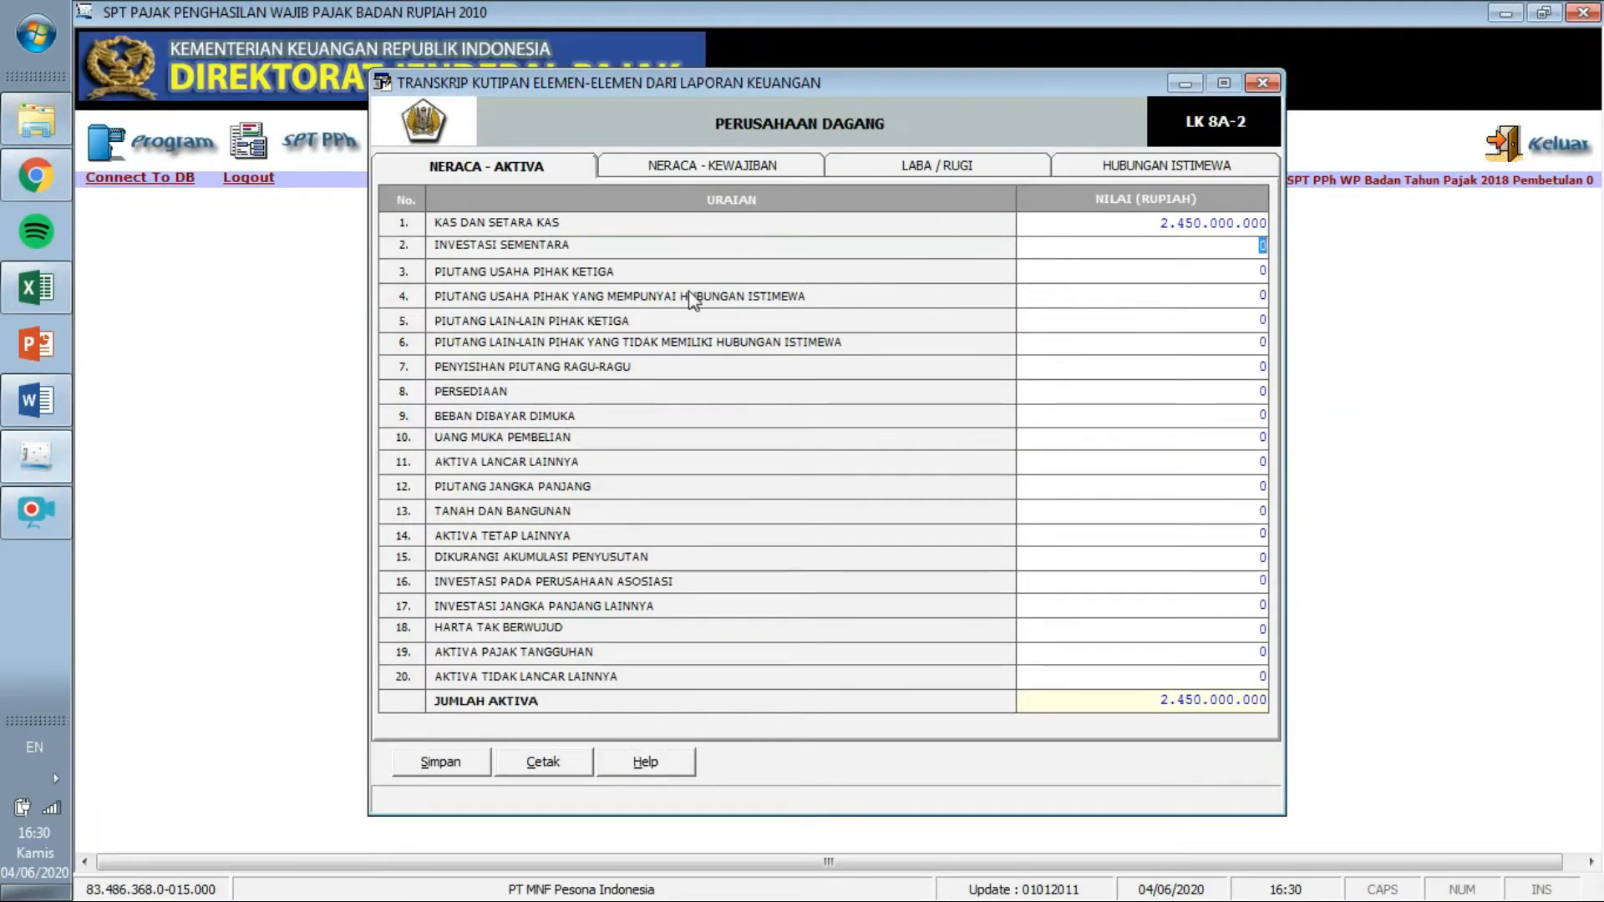
{"action": "left_click", "coordinate": [1261, 271]}
{"action": "type", "text": "2310000000"}
{"action": "key", "text": "Return"}
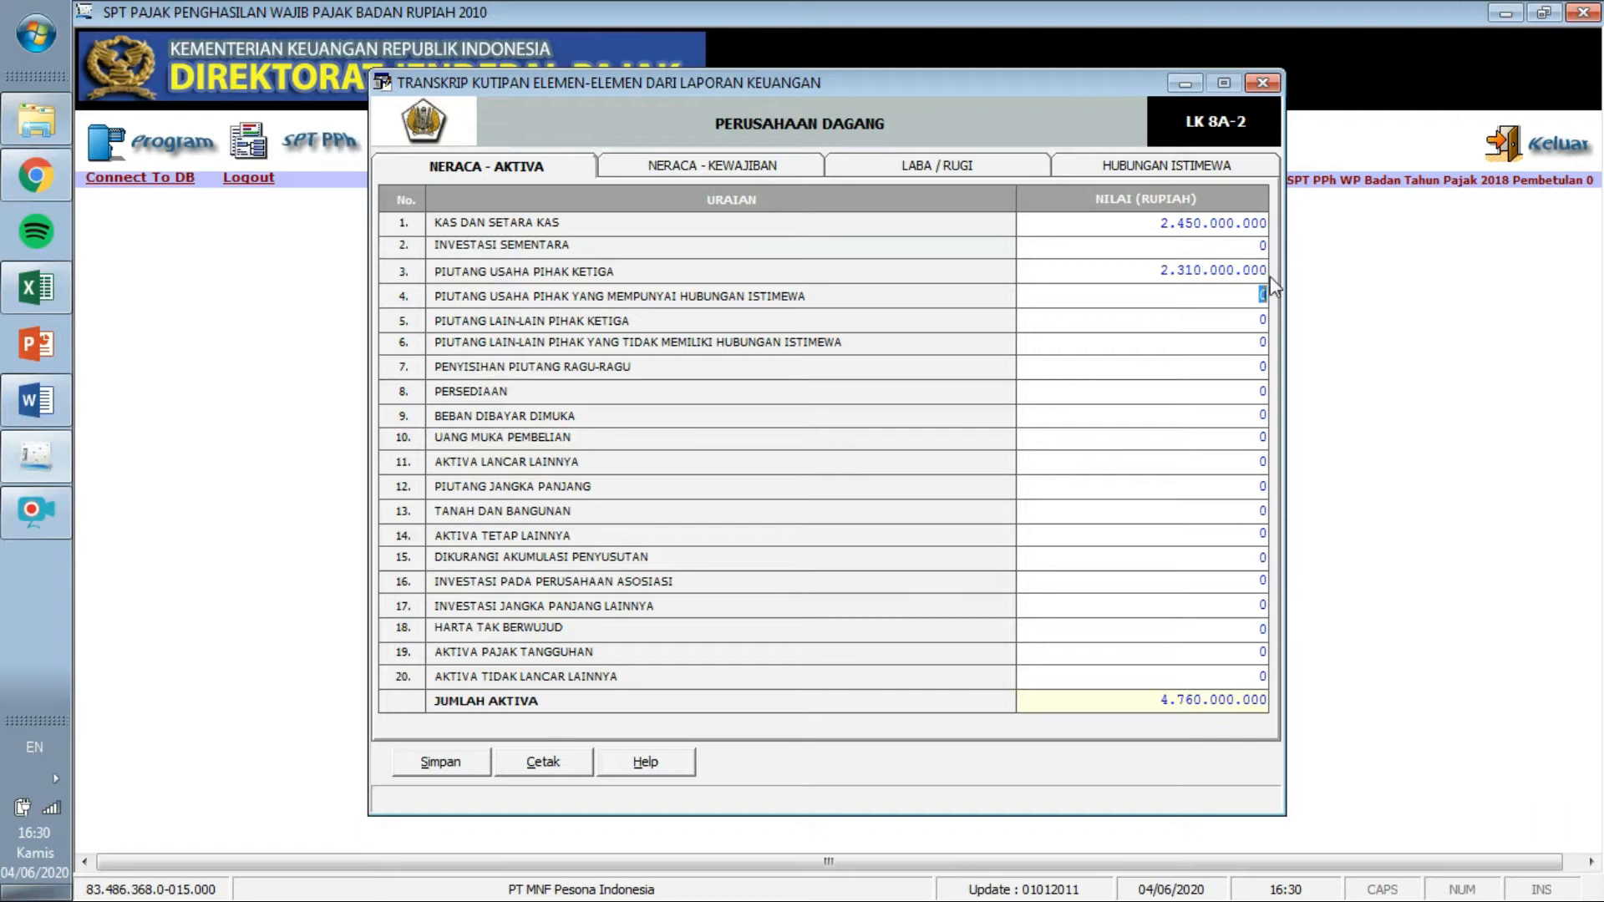
{"action": "left_click", "coordinate": [54, 393]}
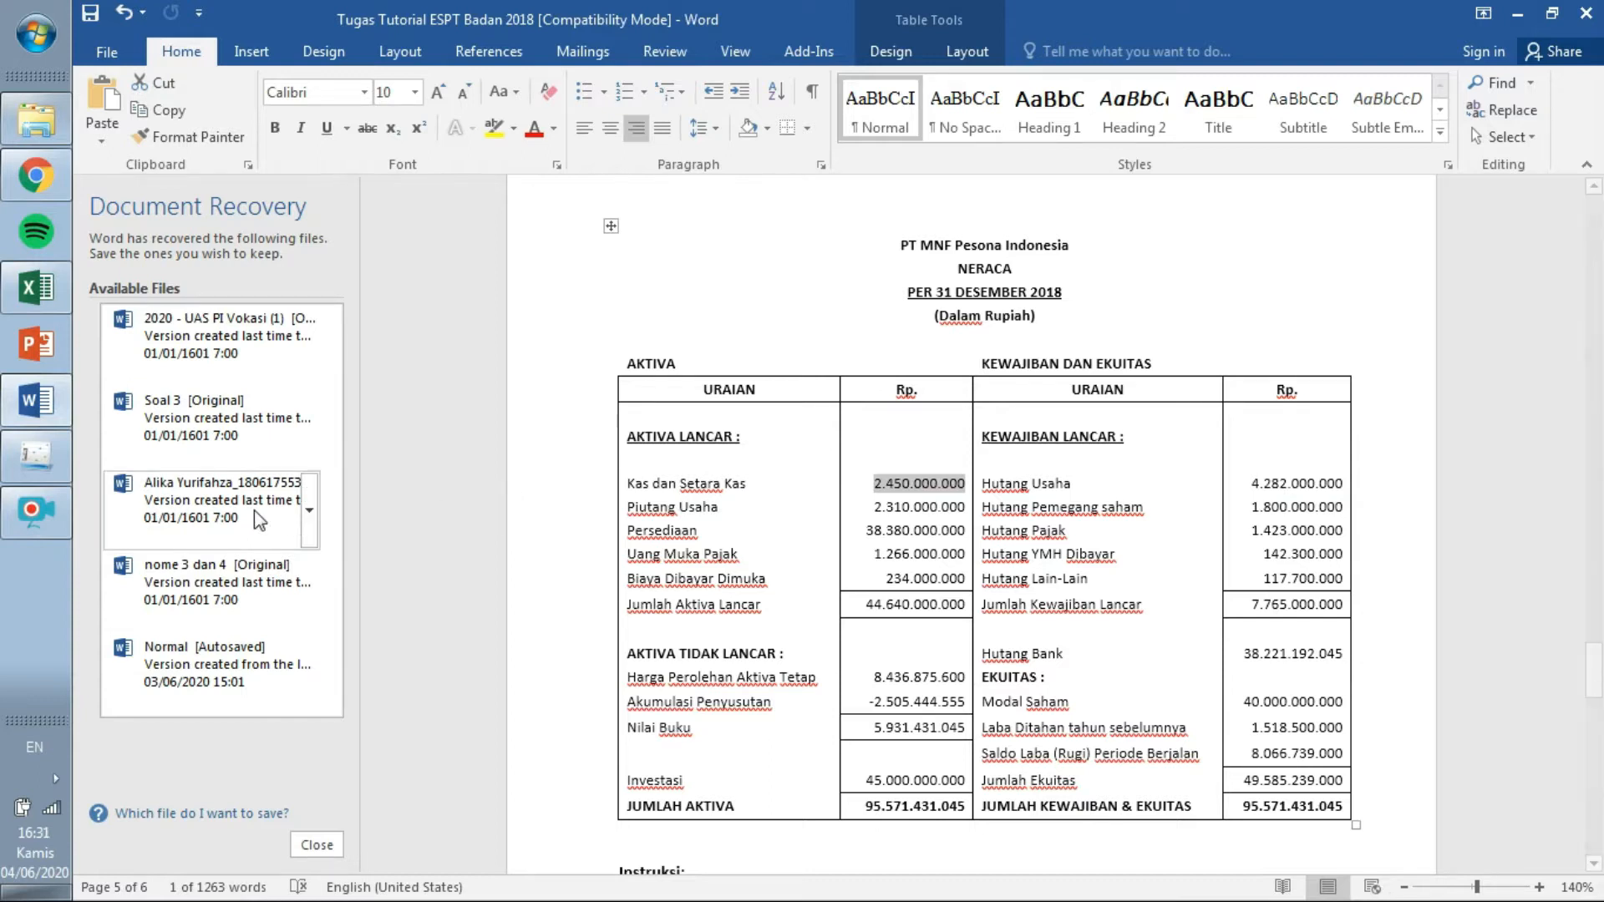
Enter the Persediaan amount 38.380.000.000 in the assets table.
{"action": "left_click", "coordinate": [45, 448]}
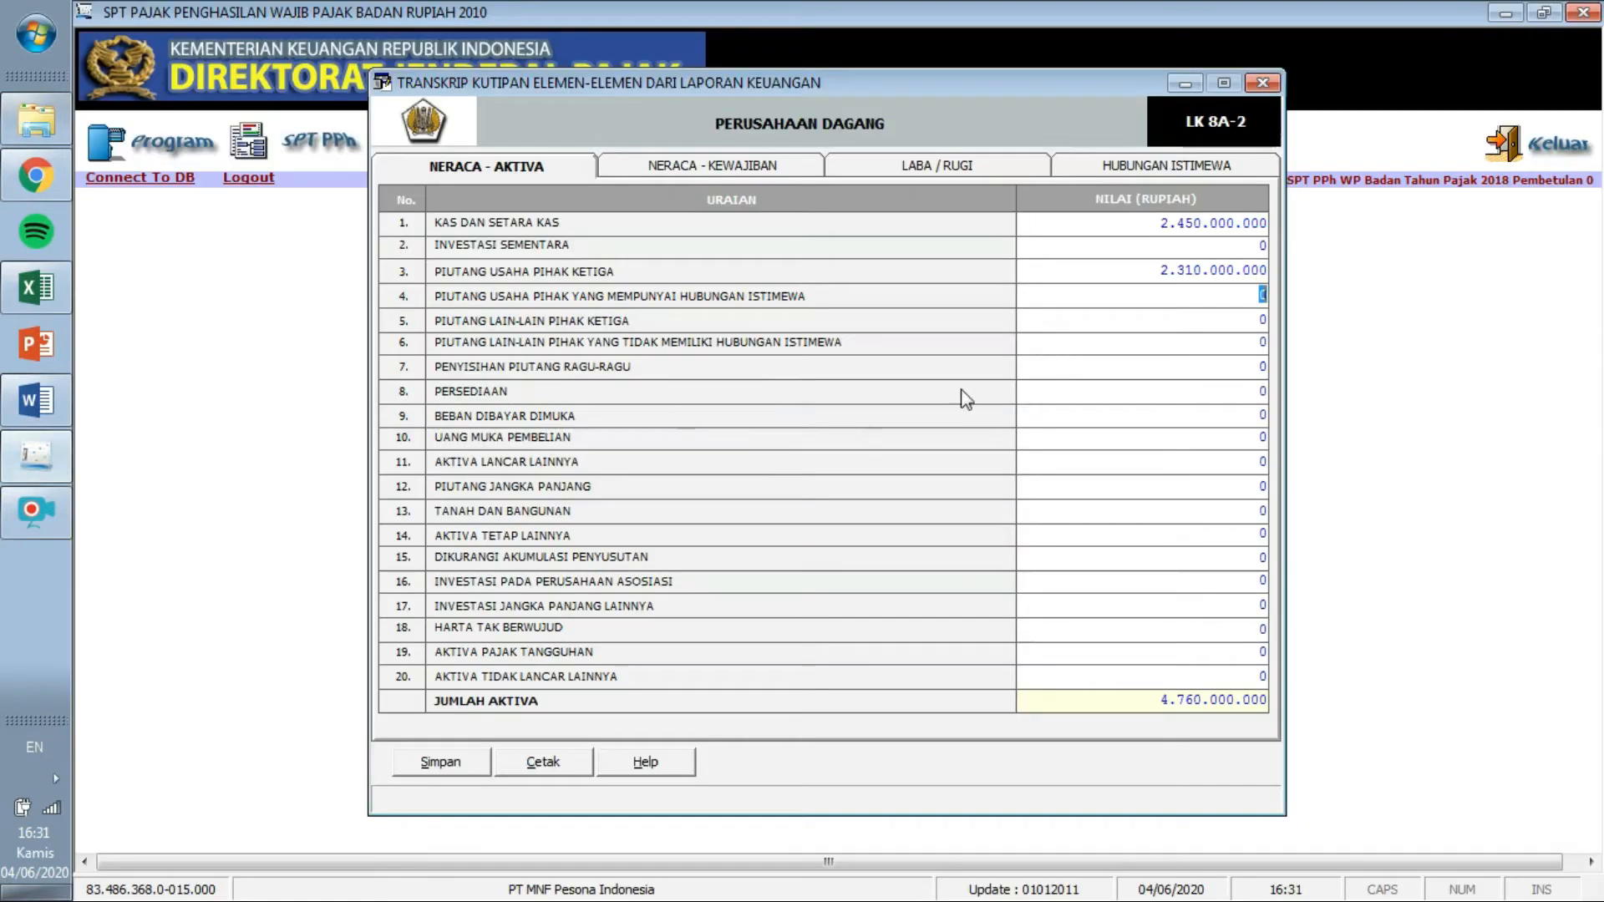
{"action": "left_click", "coordinate": [1250, 391]}
{"action": "type", "text": "35380000000"}
{"action": "key", "text": "Return"}
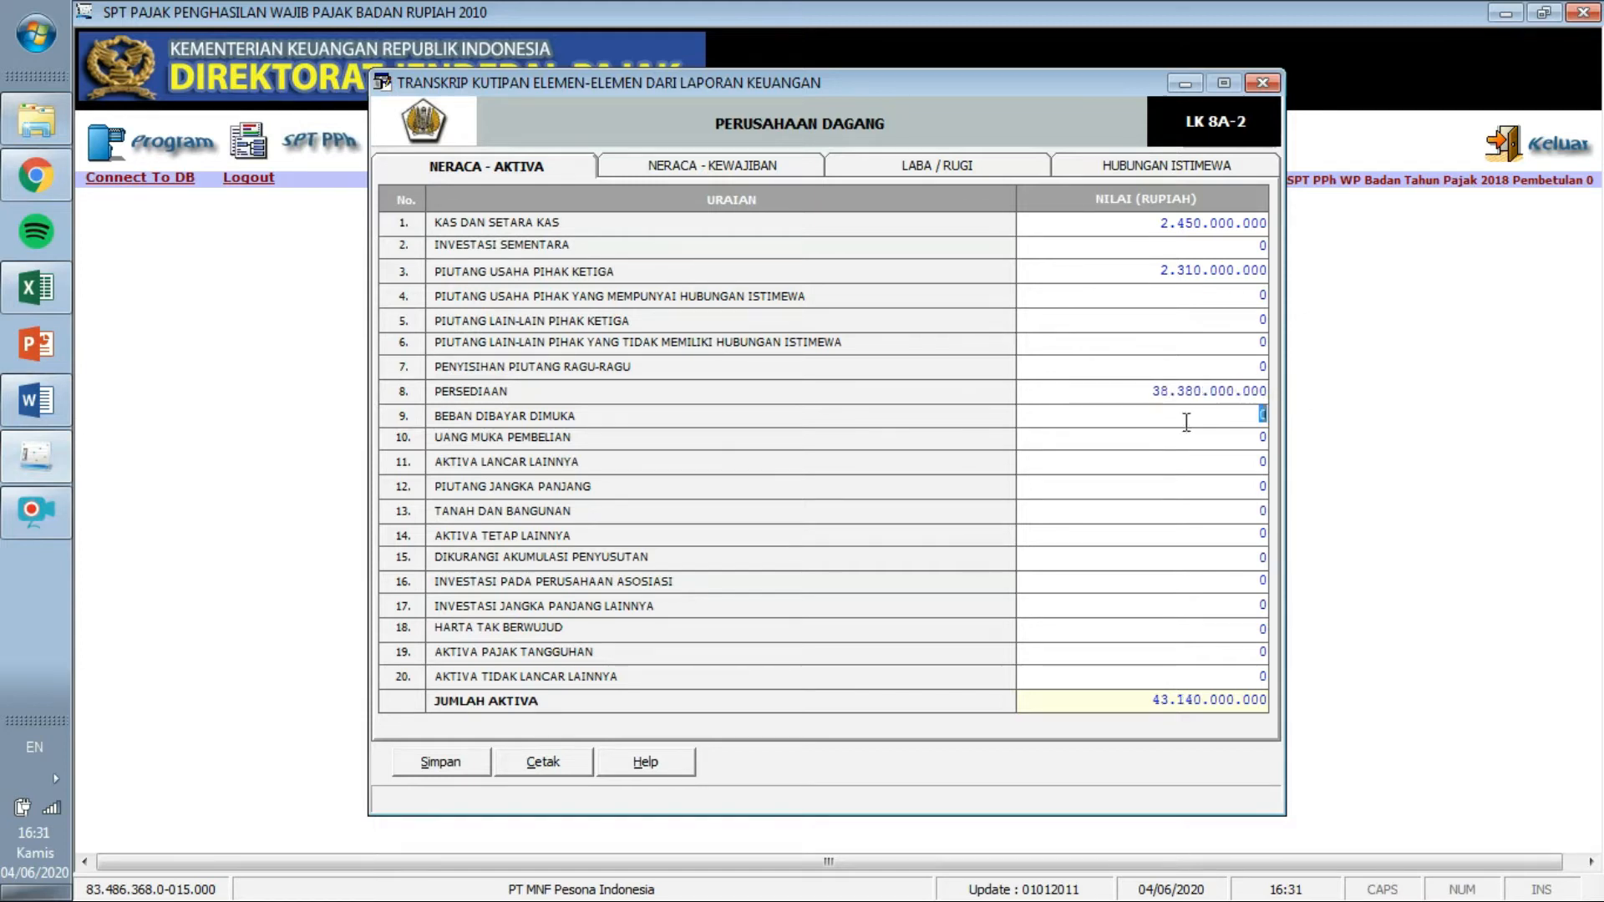
{"action": "left_click", "coordinate": [49, 406]}
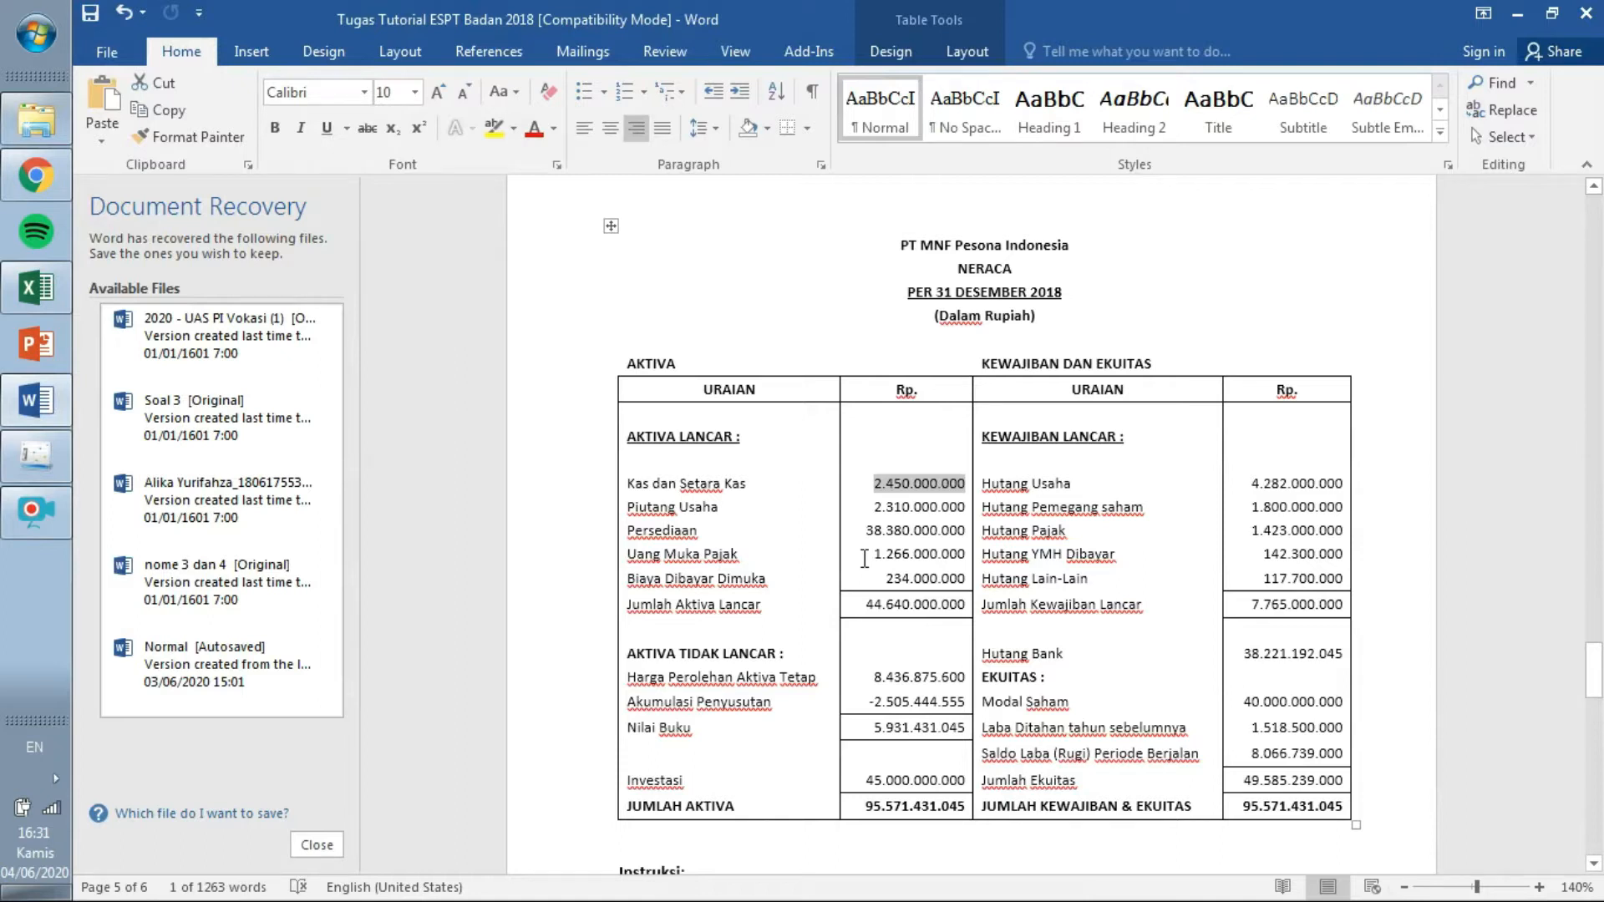
{"action": "left_click", "coordinate": [51, 459]}
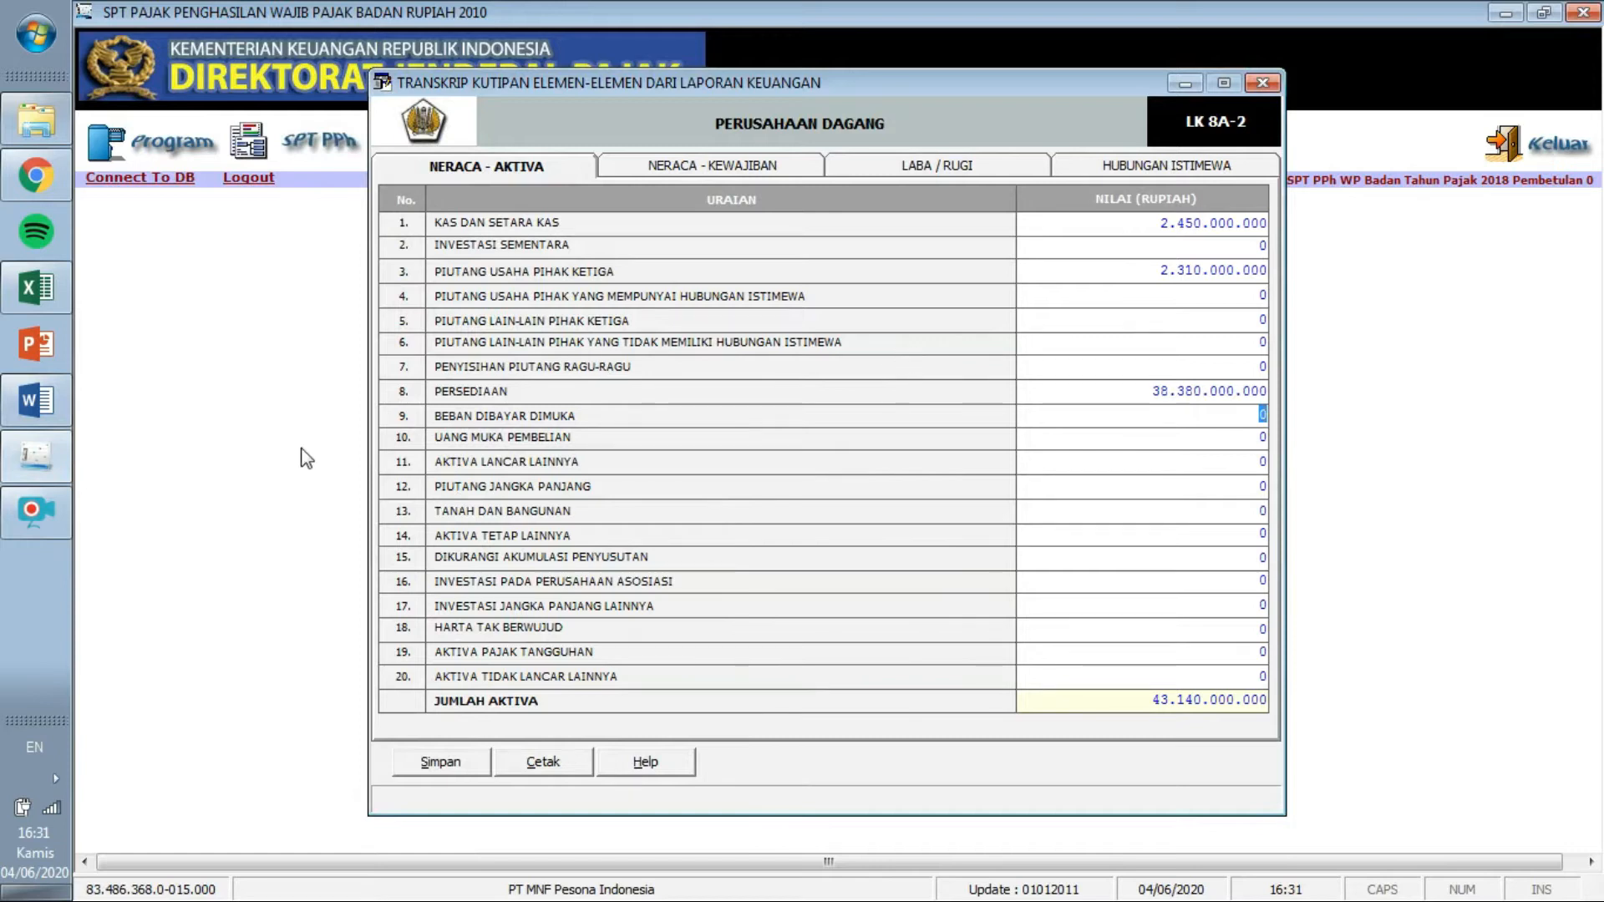
Enter the Uang Muka Pembelian amount 1.266.000.000 after checking it in Word.
{"action": "left_click", "coordinate": [37, 404]}
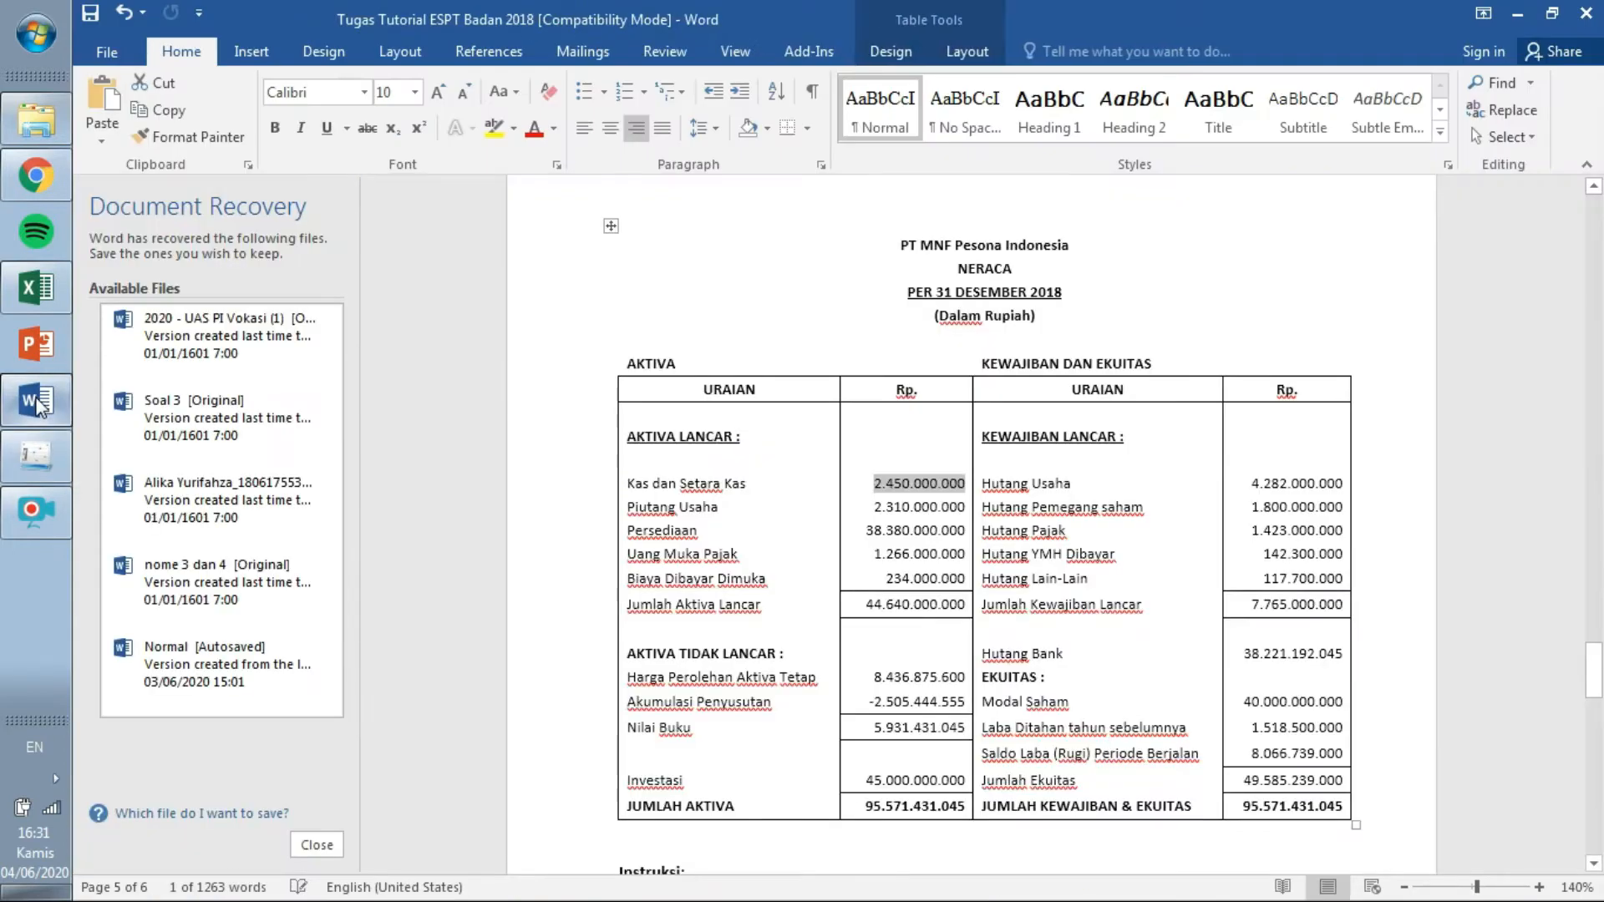
{"action": "left_click", "coordinate": [38, 455]}
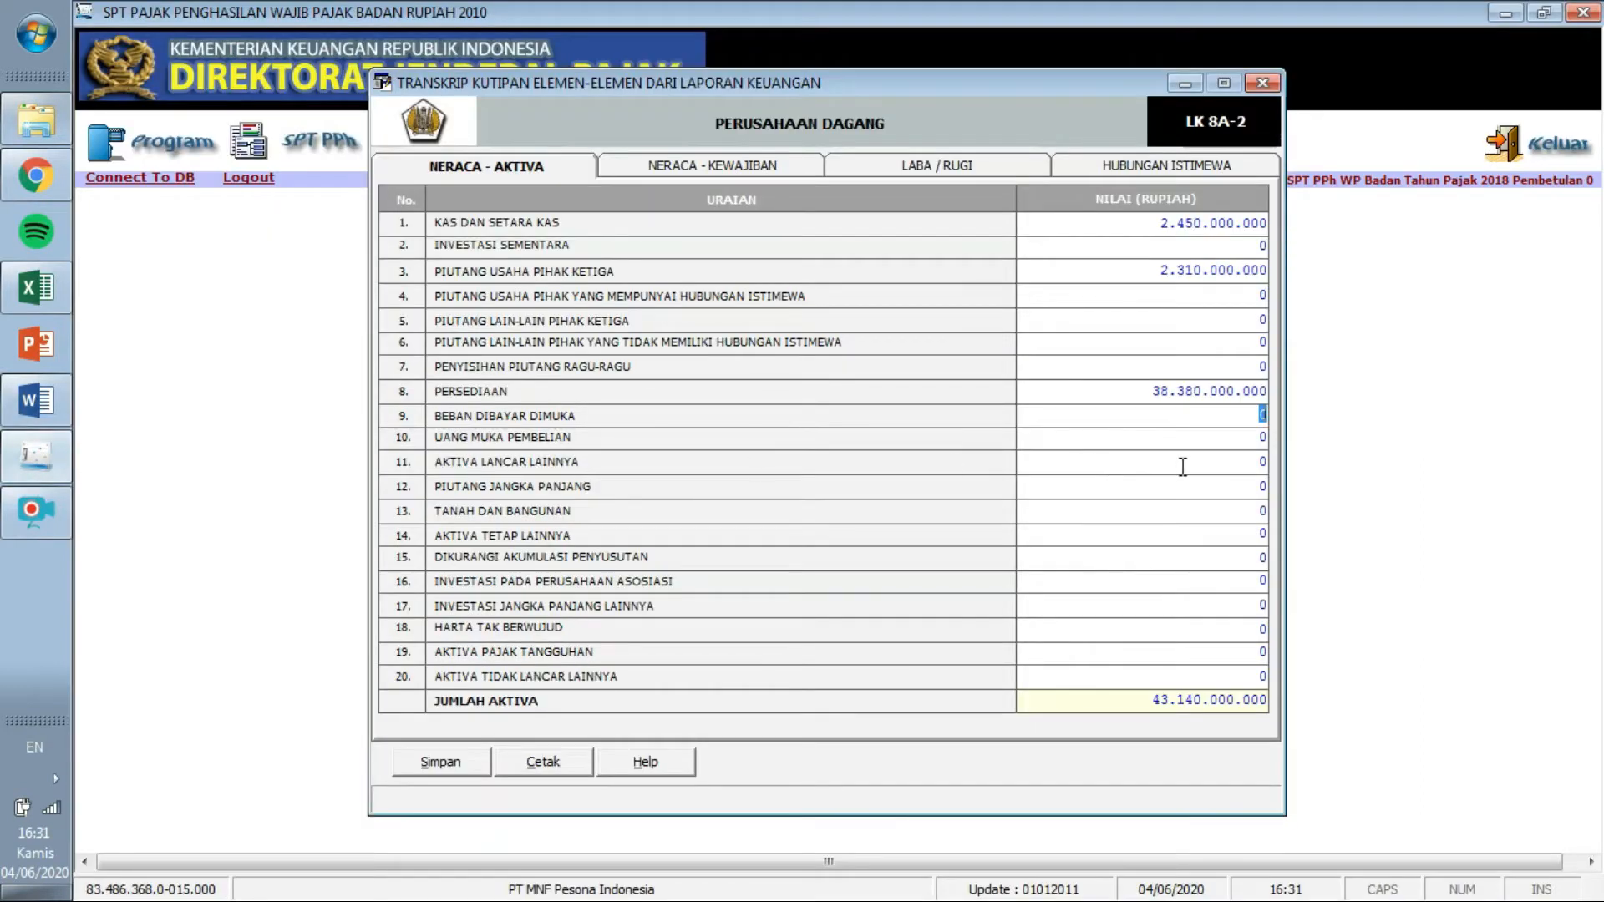
{"action": "left_click", "coordinate": [1263, 438]}
{"action": "left_click", "coordinate": [39, 408]}
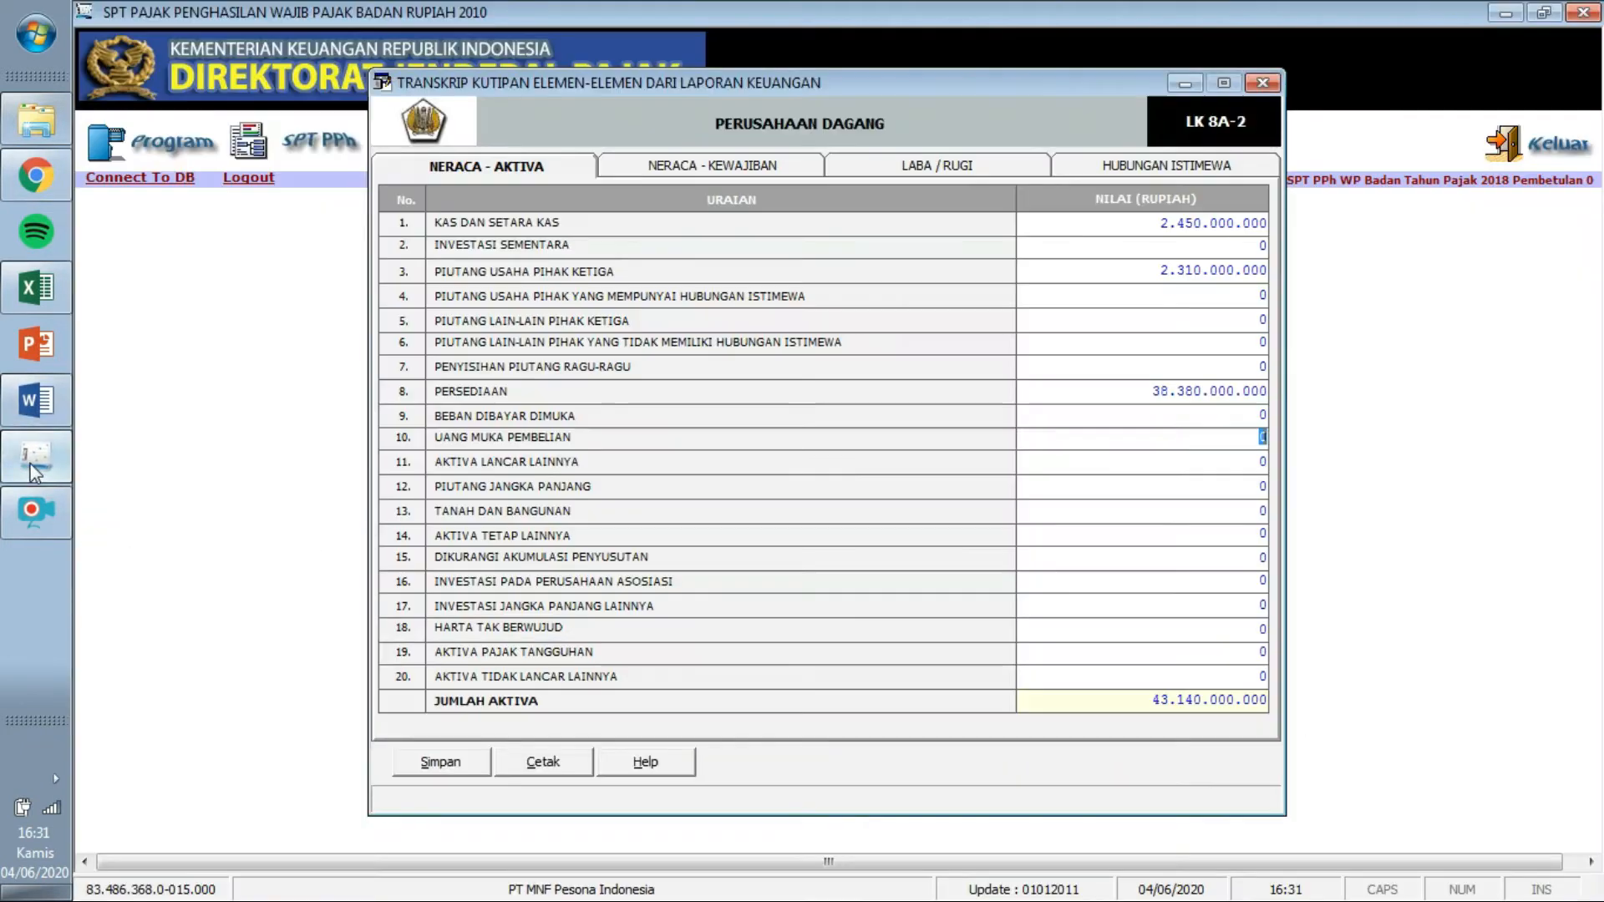
{"action": "left_click", "coordinate": [34, 461]}
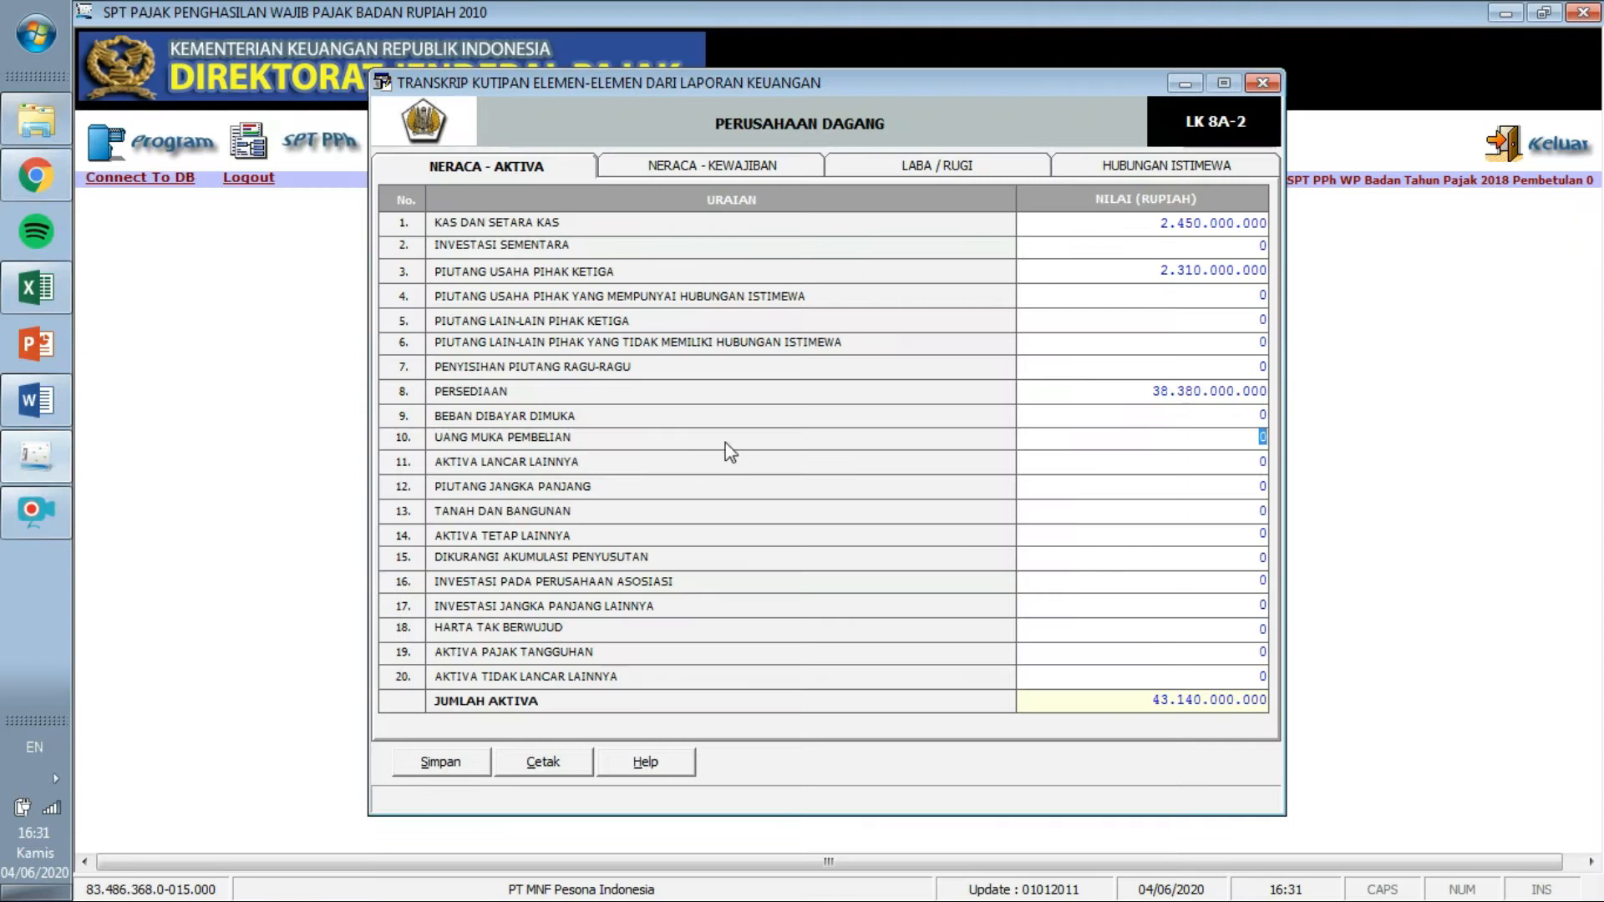
{"action": "type", "text": "12660000"}
{"action": "key", "text": "Return"}
{"action": "left_click", "coordinate": [40, 398]}
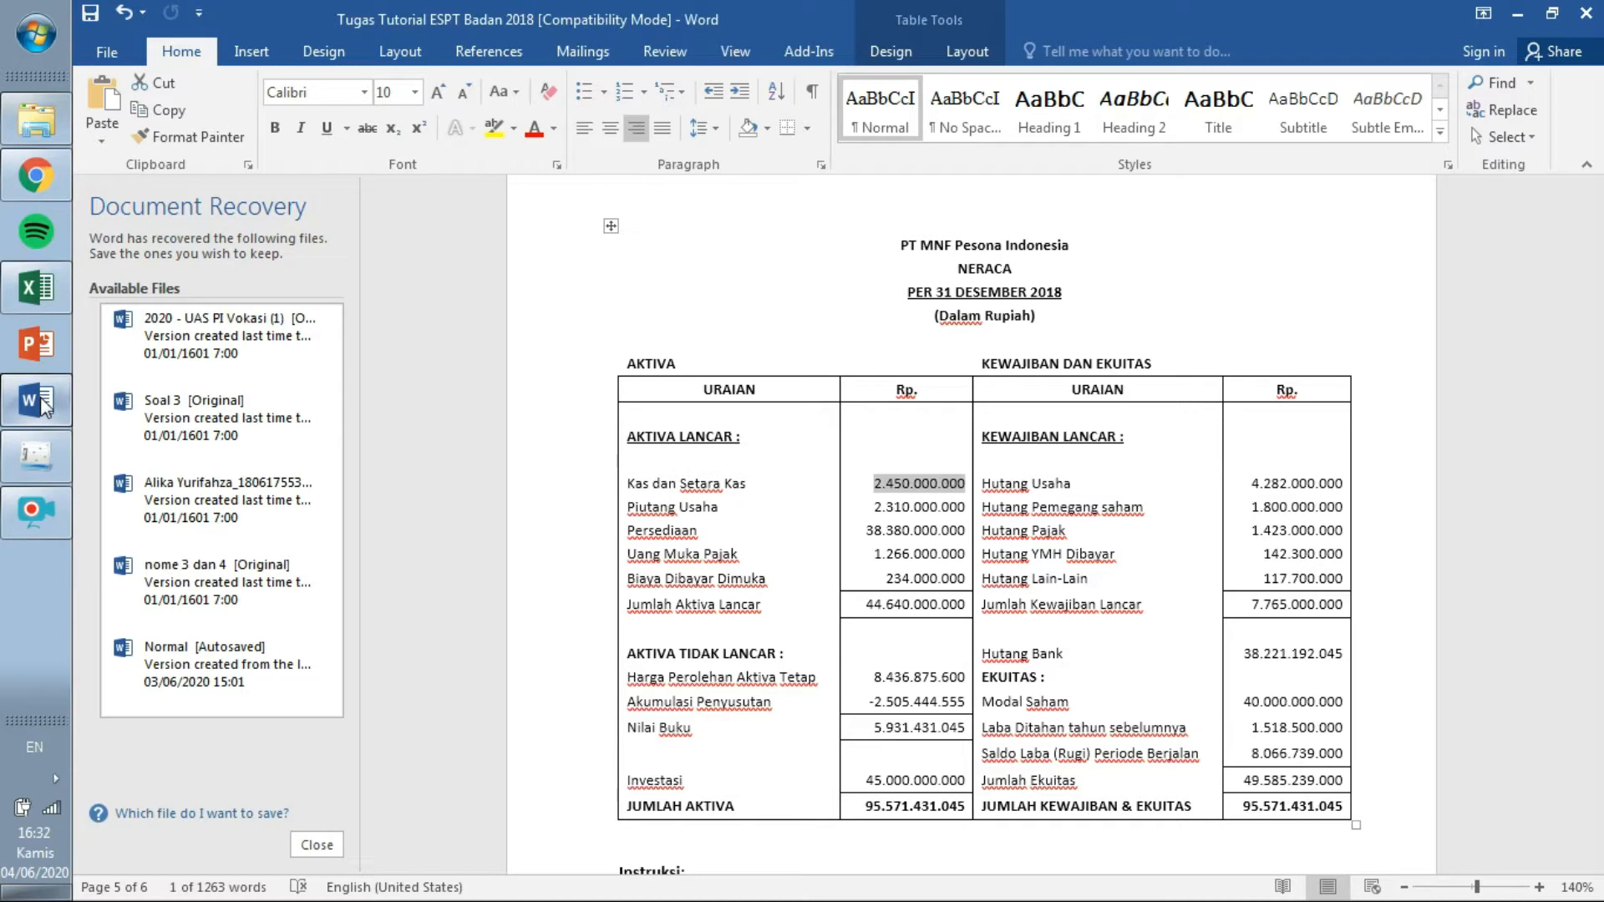
Enter Beban Dibayar Dimuka as 234.000.000.
{"action": "left_click", "coordinate": [25, 476]}
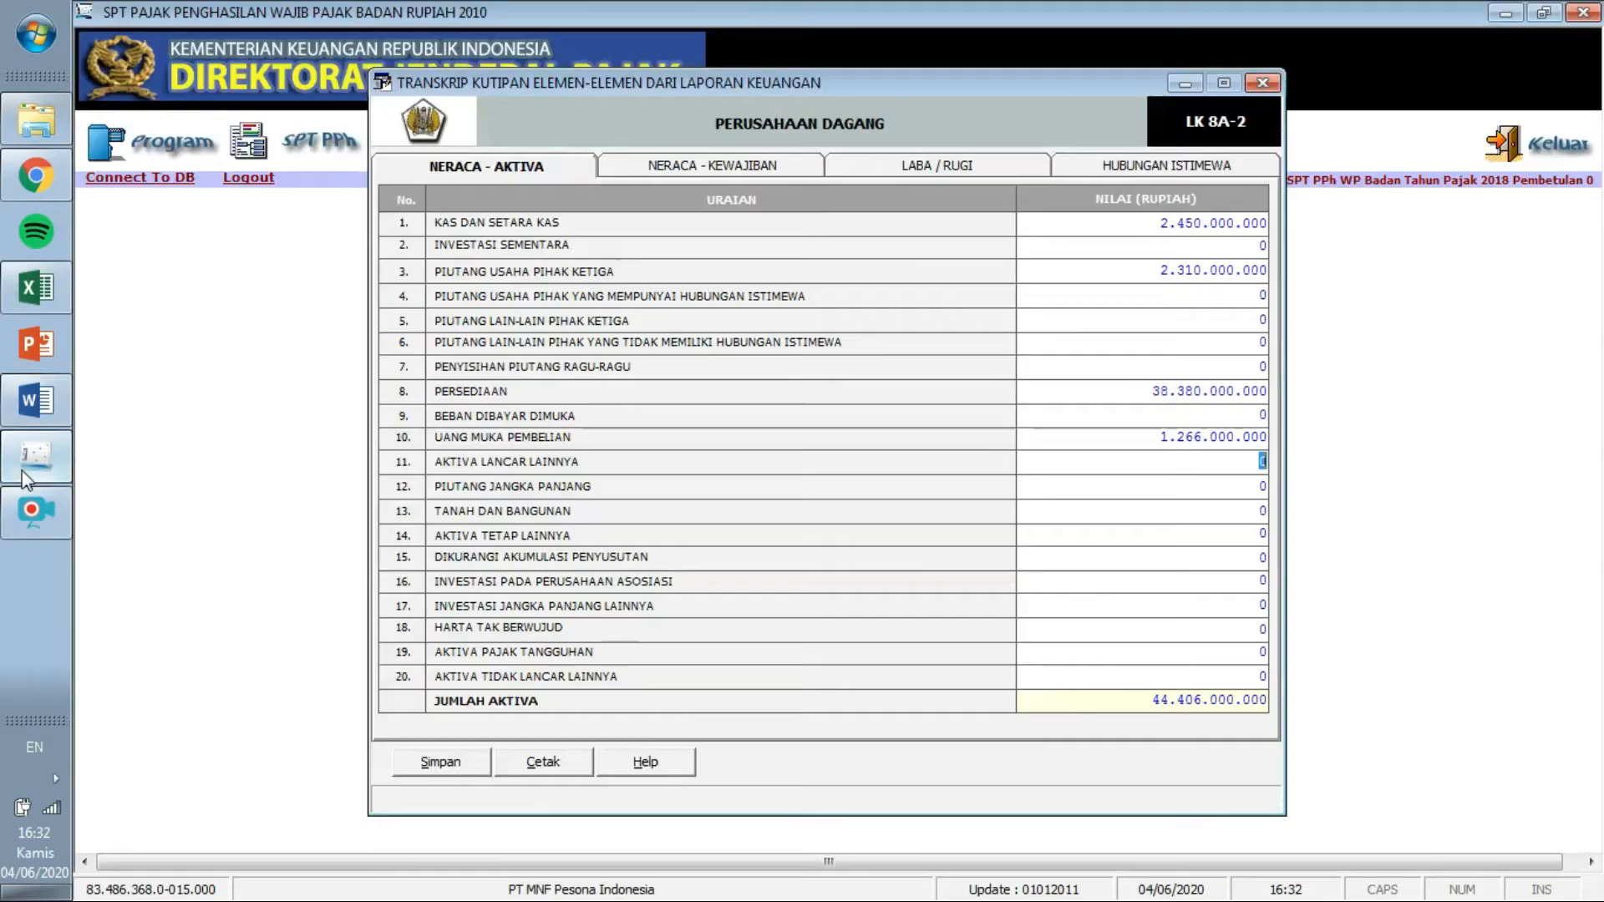
{"action": "left_click", "coordinate": [1257, 415]}
{"action": "type", "text": "2"}
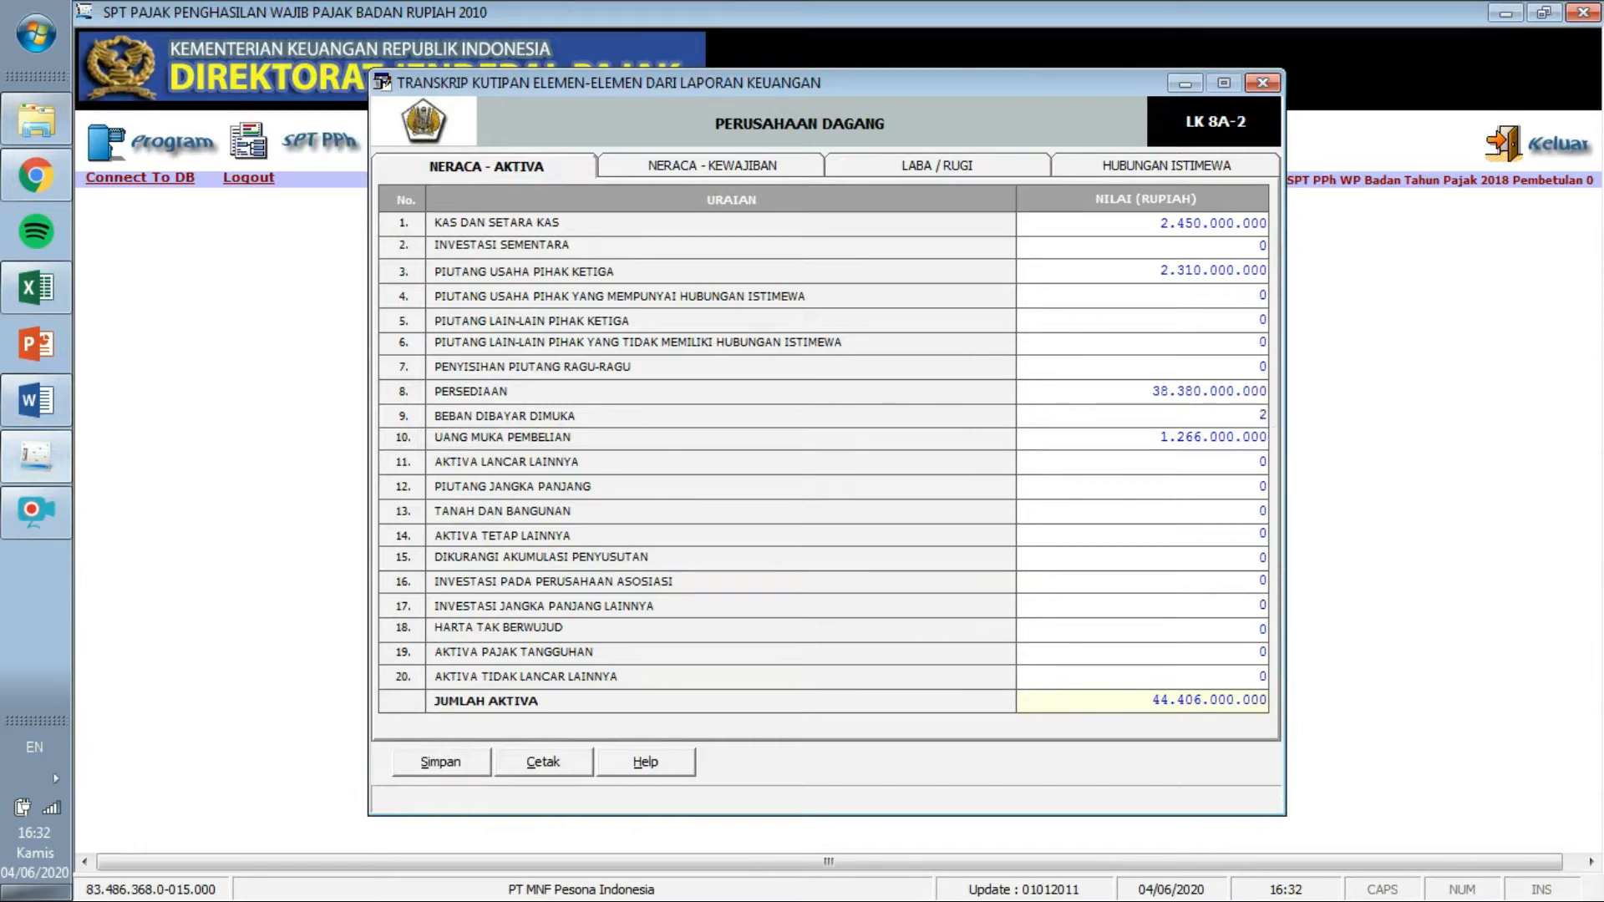
{"action": "type", "text": "34.000.000"}
{"action": "key", "text": "Tab"}
{"action": "left_click", "coordinate": [1206, 466]}
{"action": "left_click", "coordinate": [51, 396]}
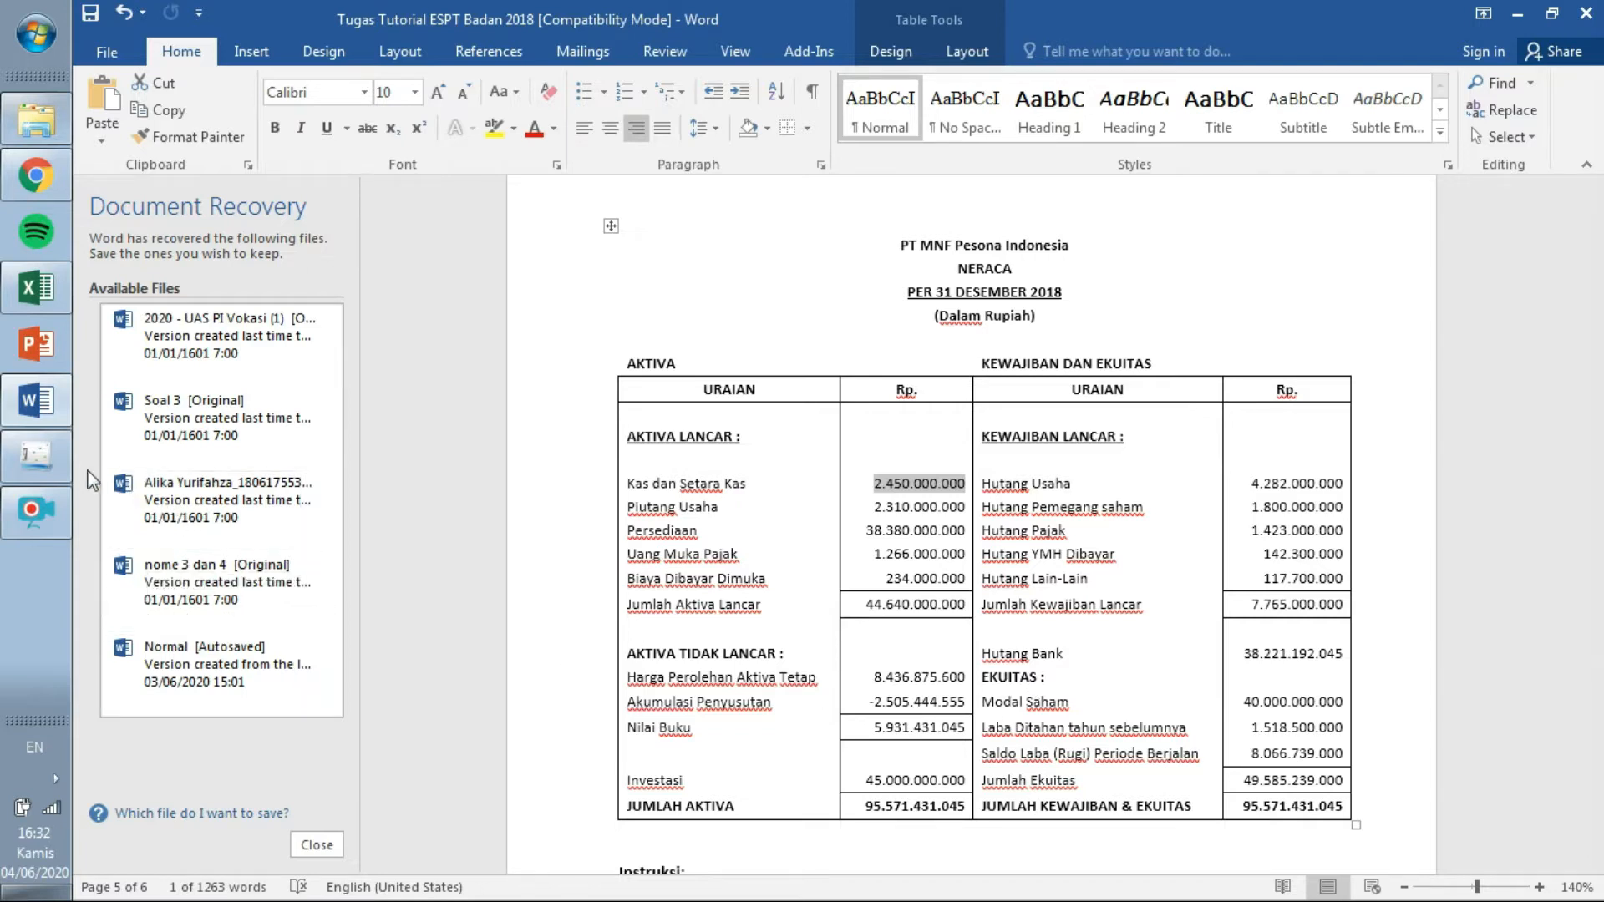
{"action": "left_click", "coordinate": [49, 466]}
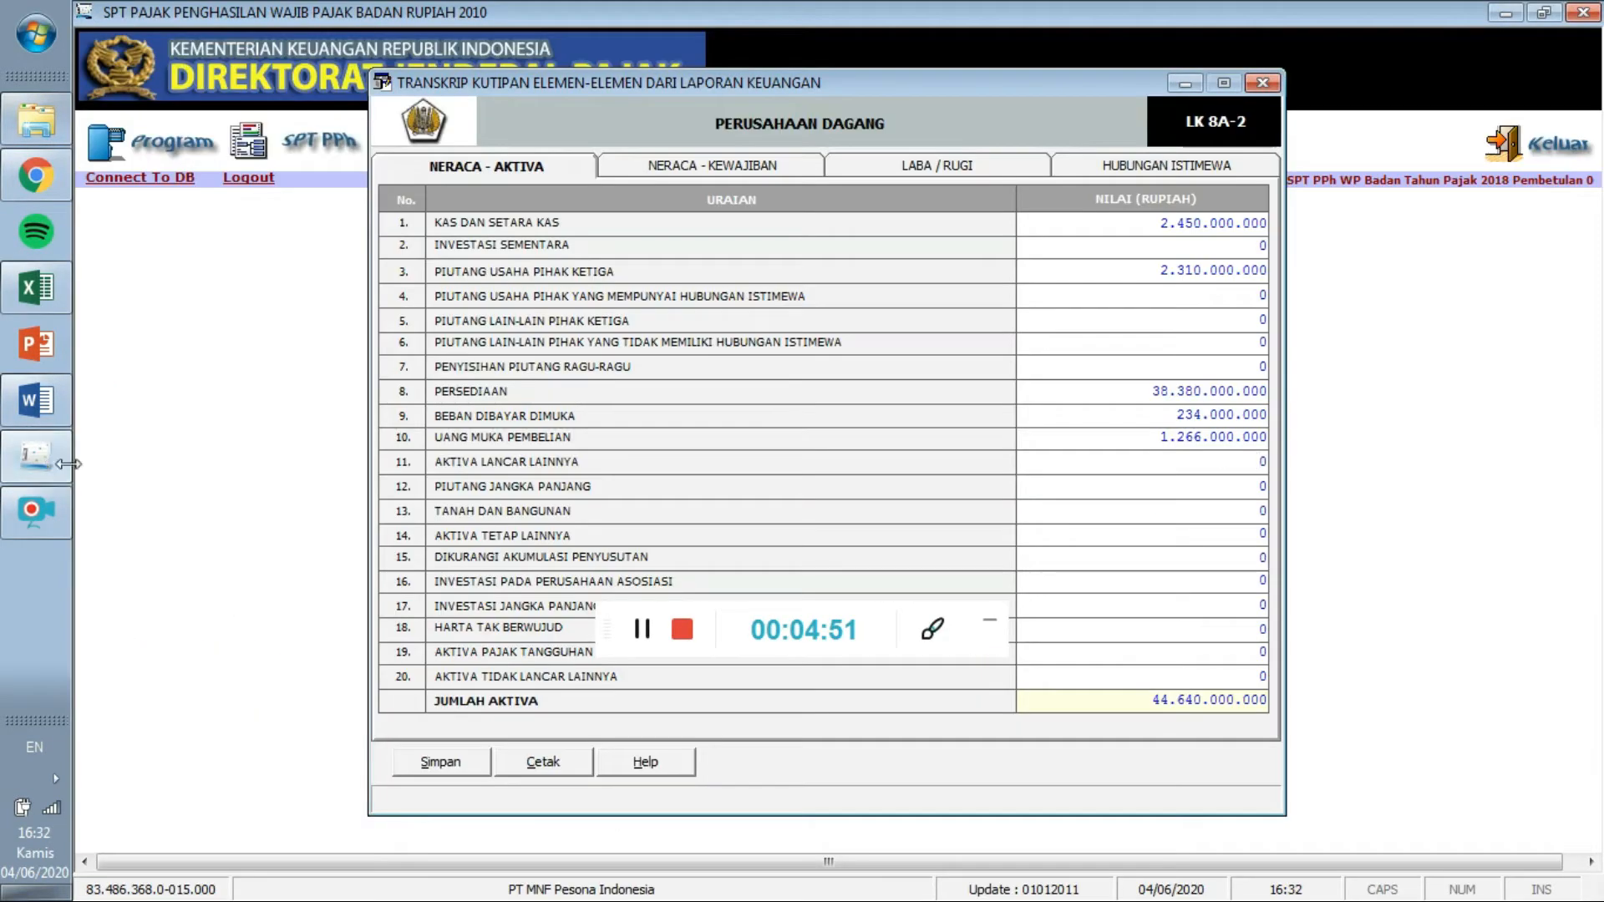
{"action": "left_click", "coordinate": [990, 625]}
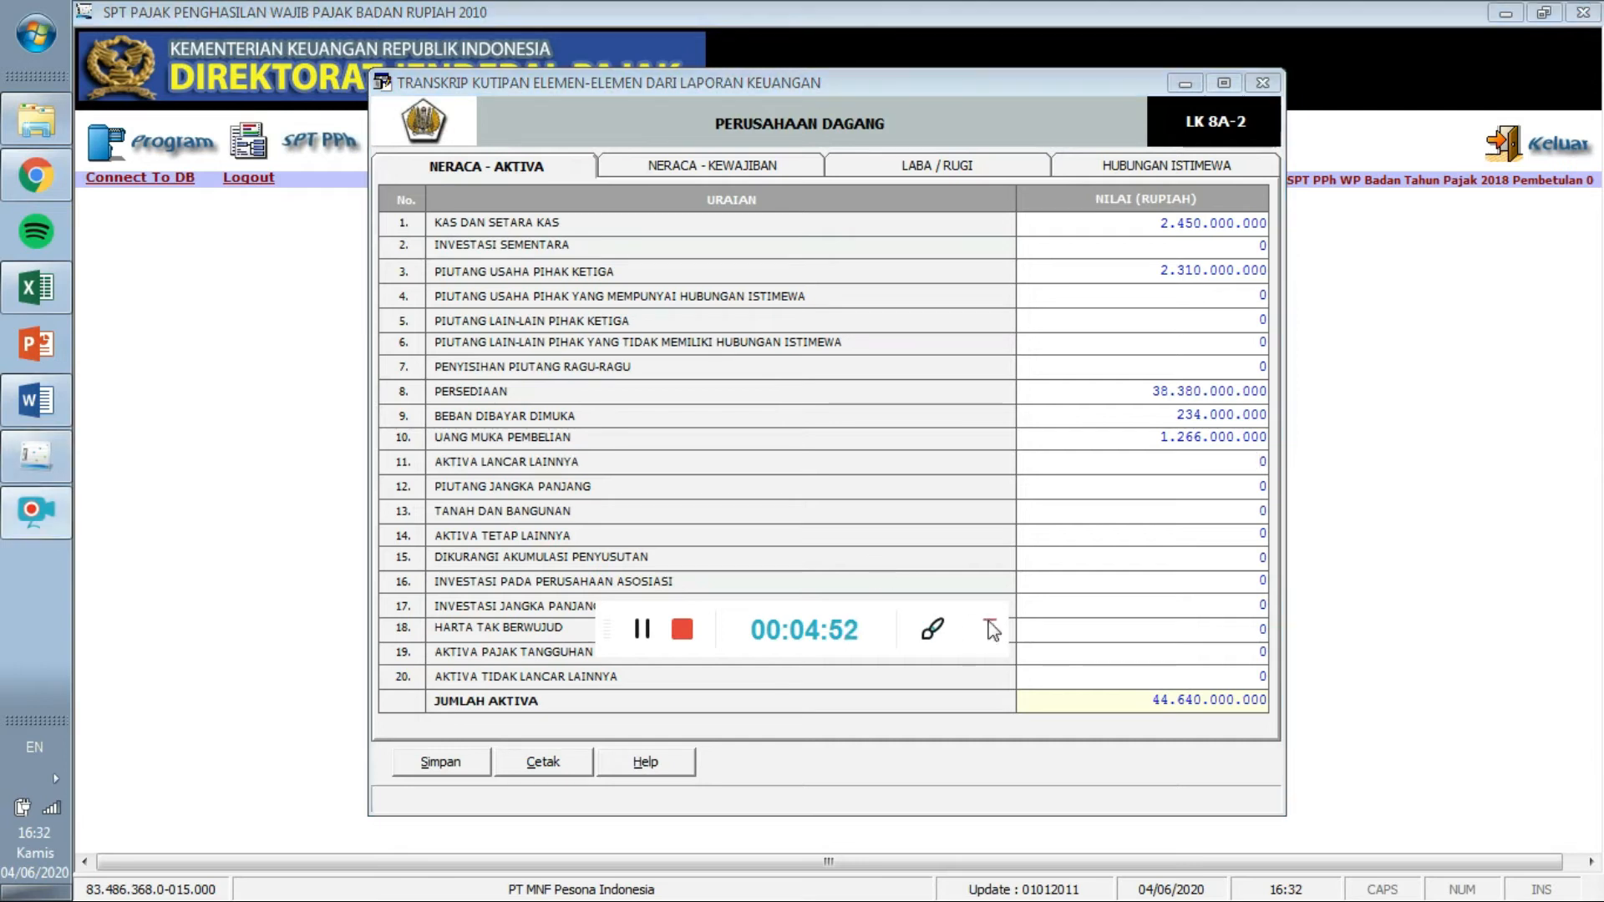
Enter Tanah dan Bangunan as 8.436.875.600, checking the figure in Word.
{"action": "left_click", "coordinate": [1262, 511]}
{"action": "type", "text": "8436"}
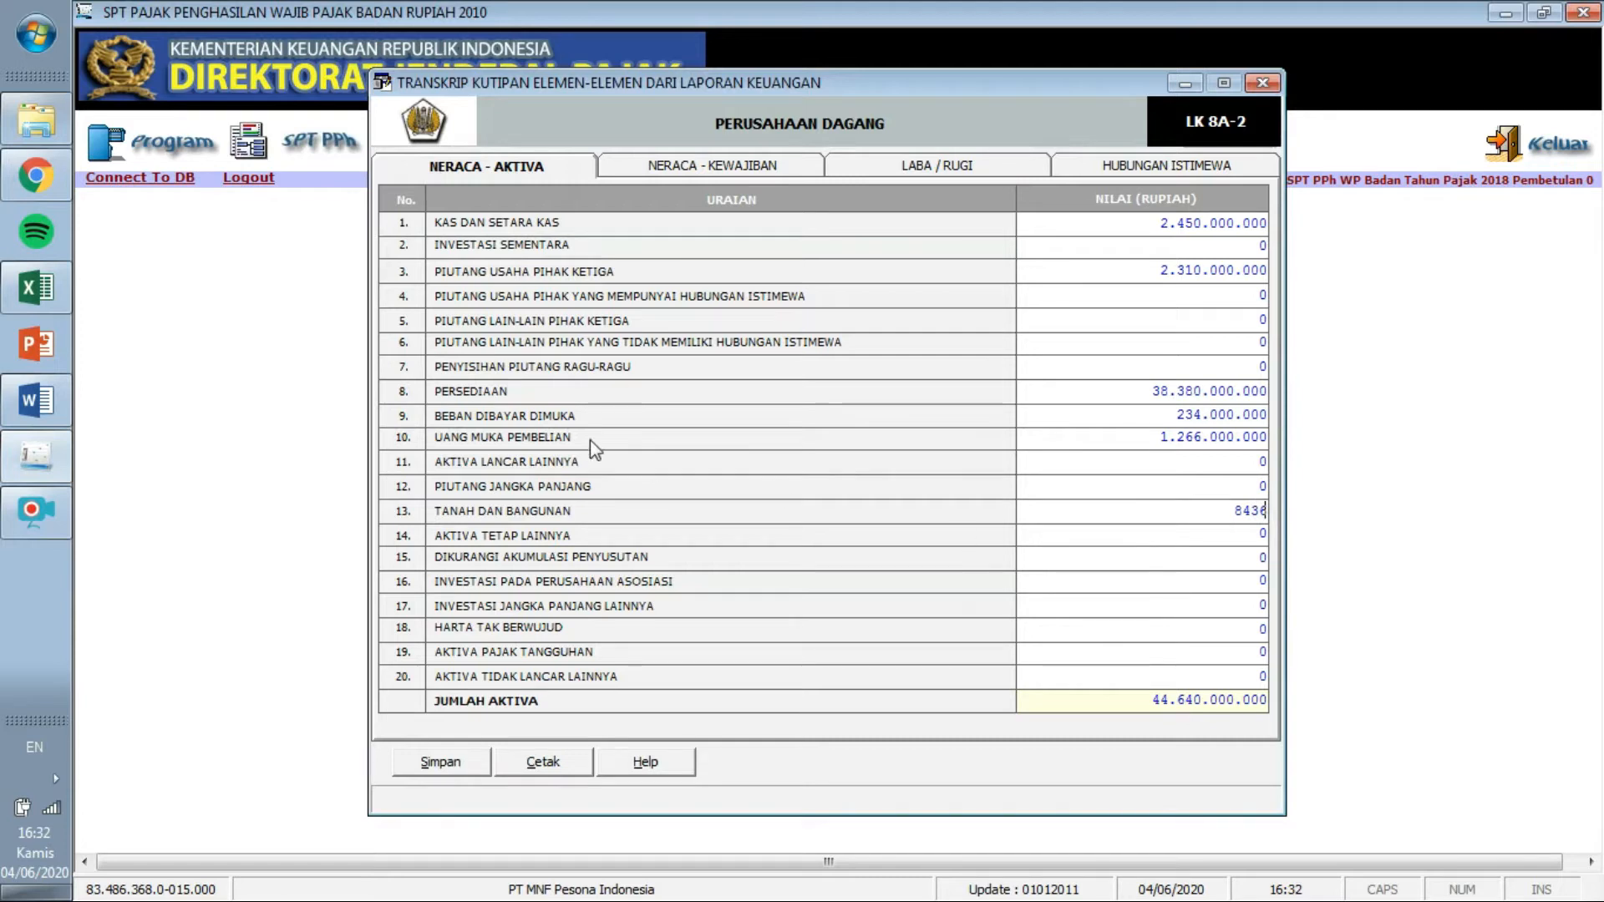
{"action": "left_click", "coordinate": [38, 399]}
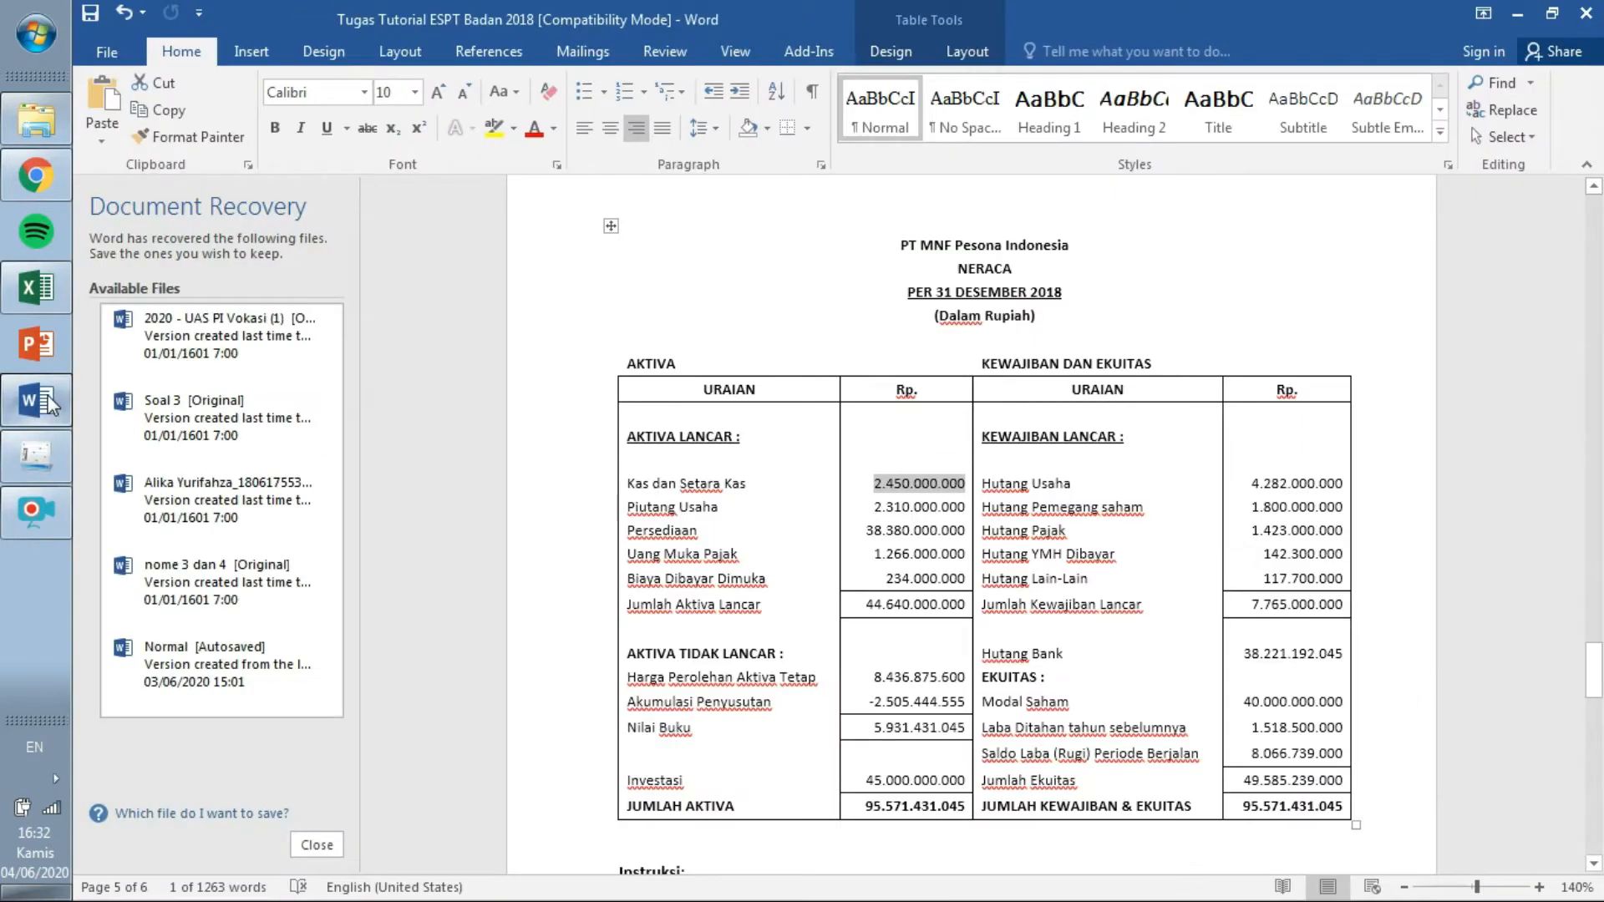
{"action": "left_click", "coordinate": [49, 456]}
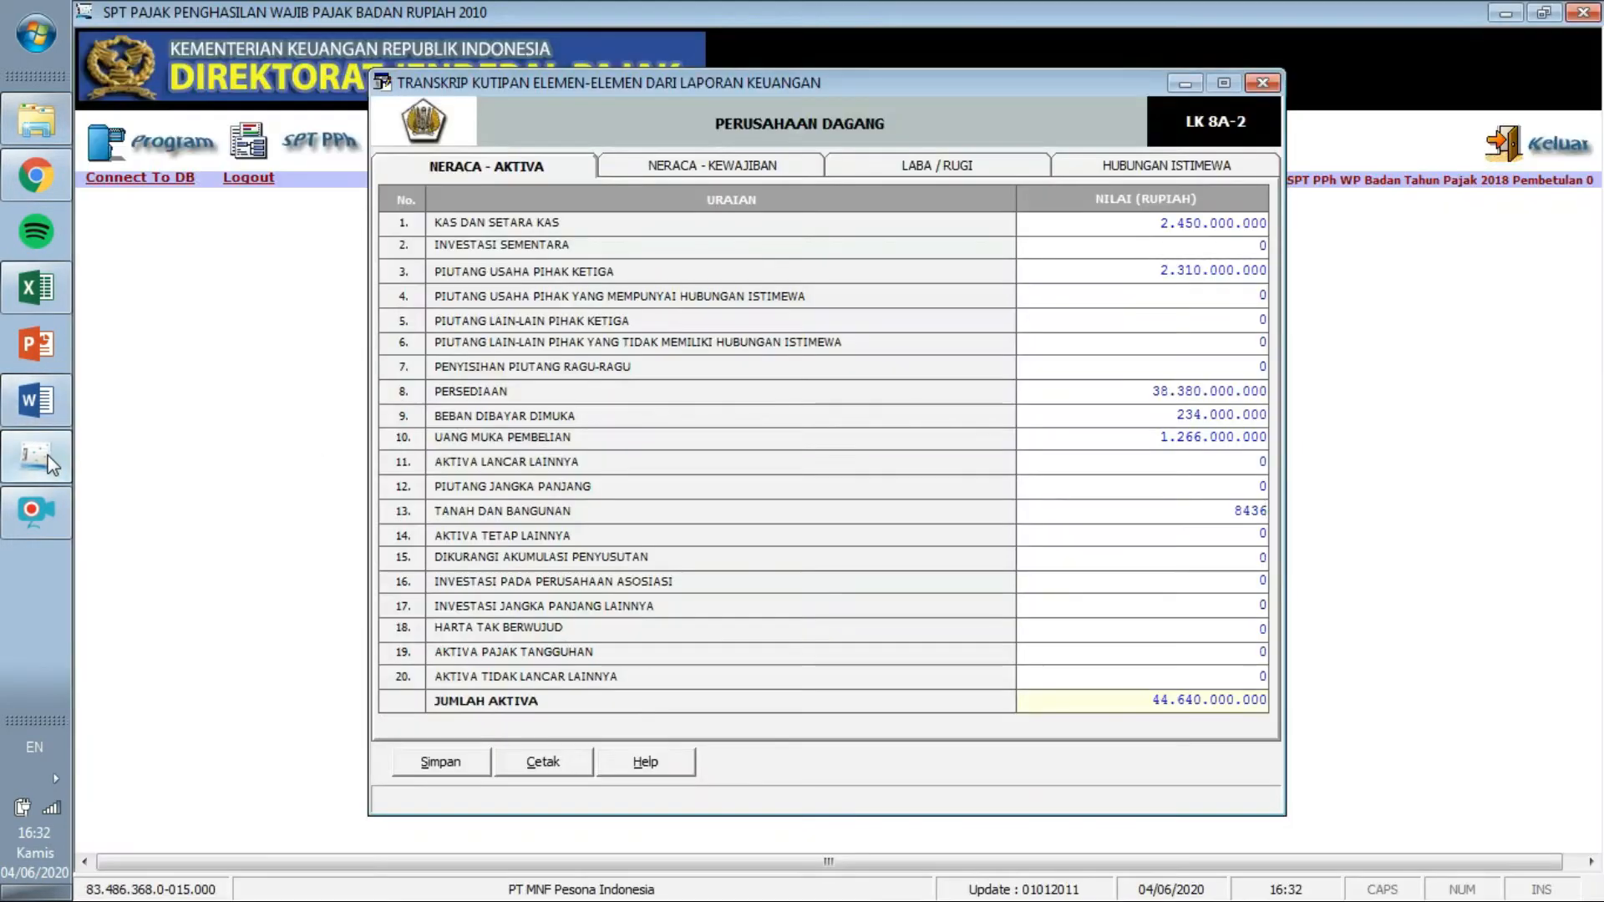
{"action": "type", "text": "875.600"}
{"action": "key", "text": "Return"}
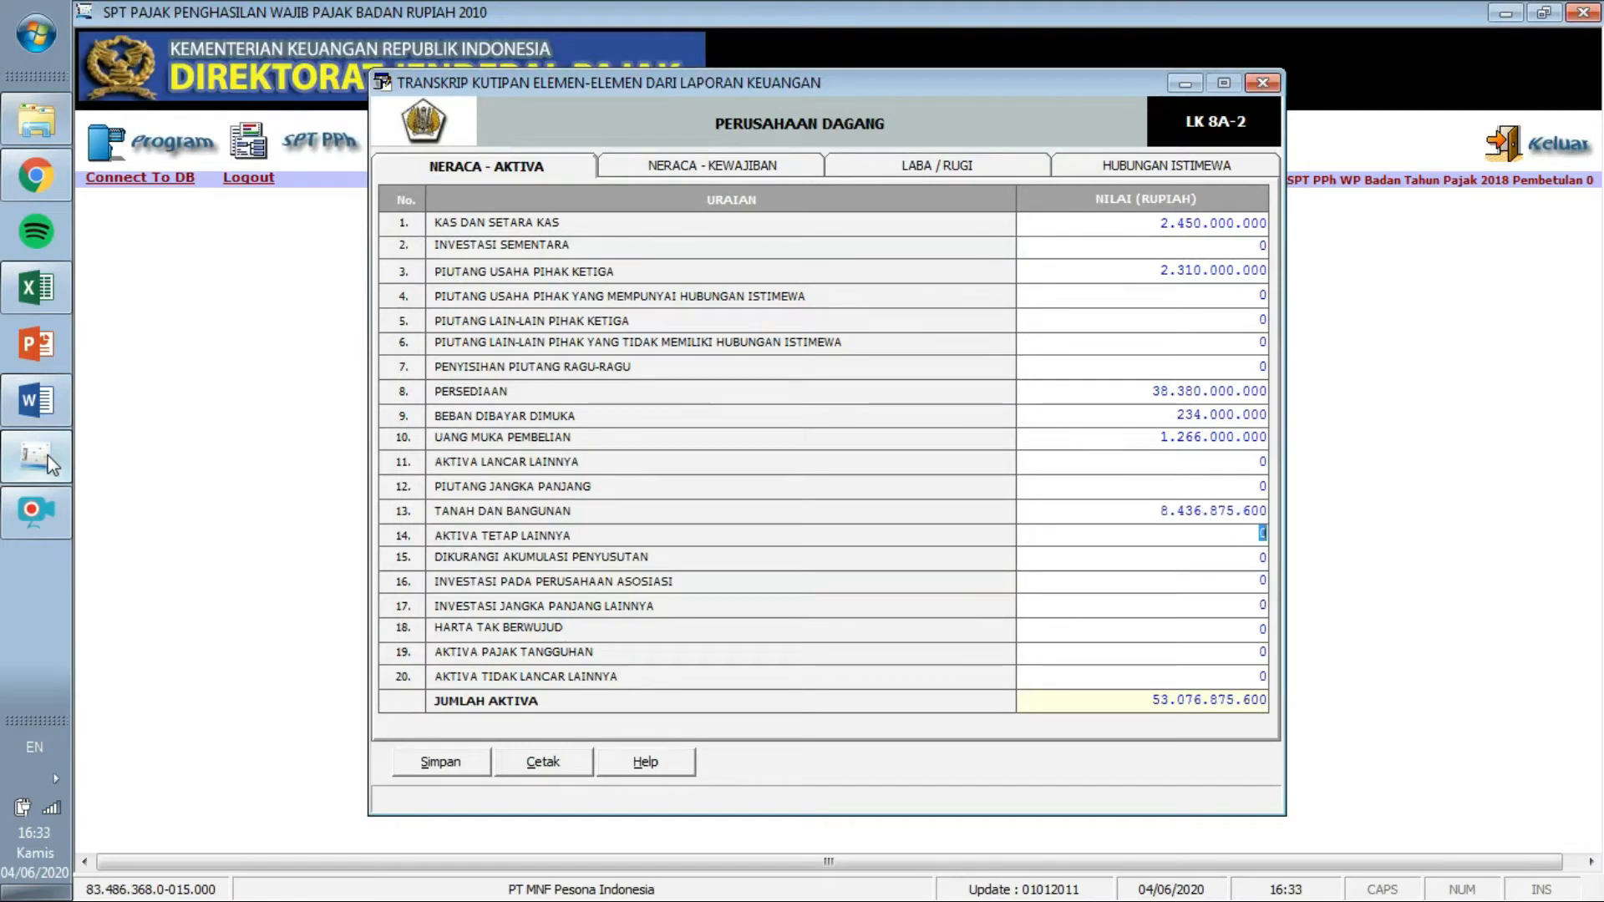
Enter the accumulated depreciation amount 2.505.444.555.
{"action": "key", "text": "alt+Tab"}
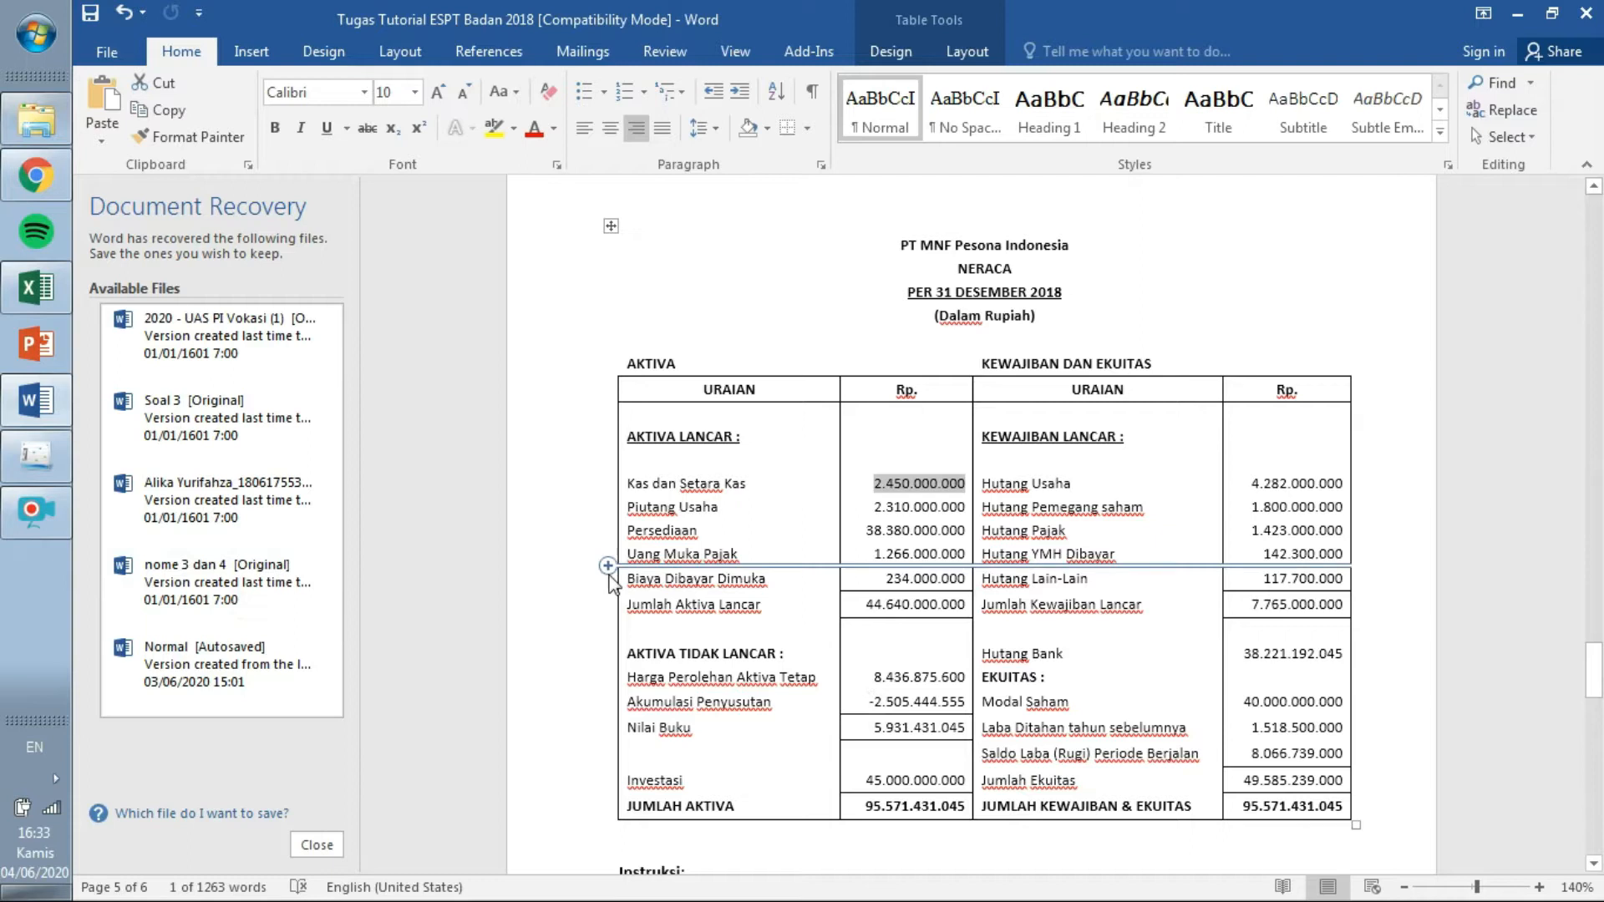
{"action": "left_click", "coordinate": [35, 458]}
{"action": "left_click_drag", "start_coordinate": [1256, 558], "coordinate": [1279, 567]}
{"action": "type", "text": "4504"}
{"action": "type", "text": "444555"}
{"action": "key", "text": "Tab"}
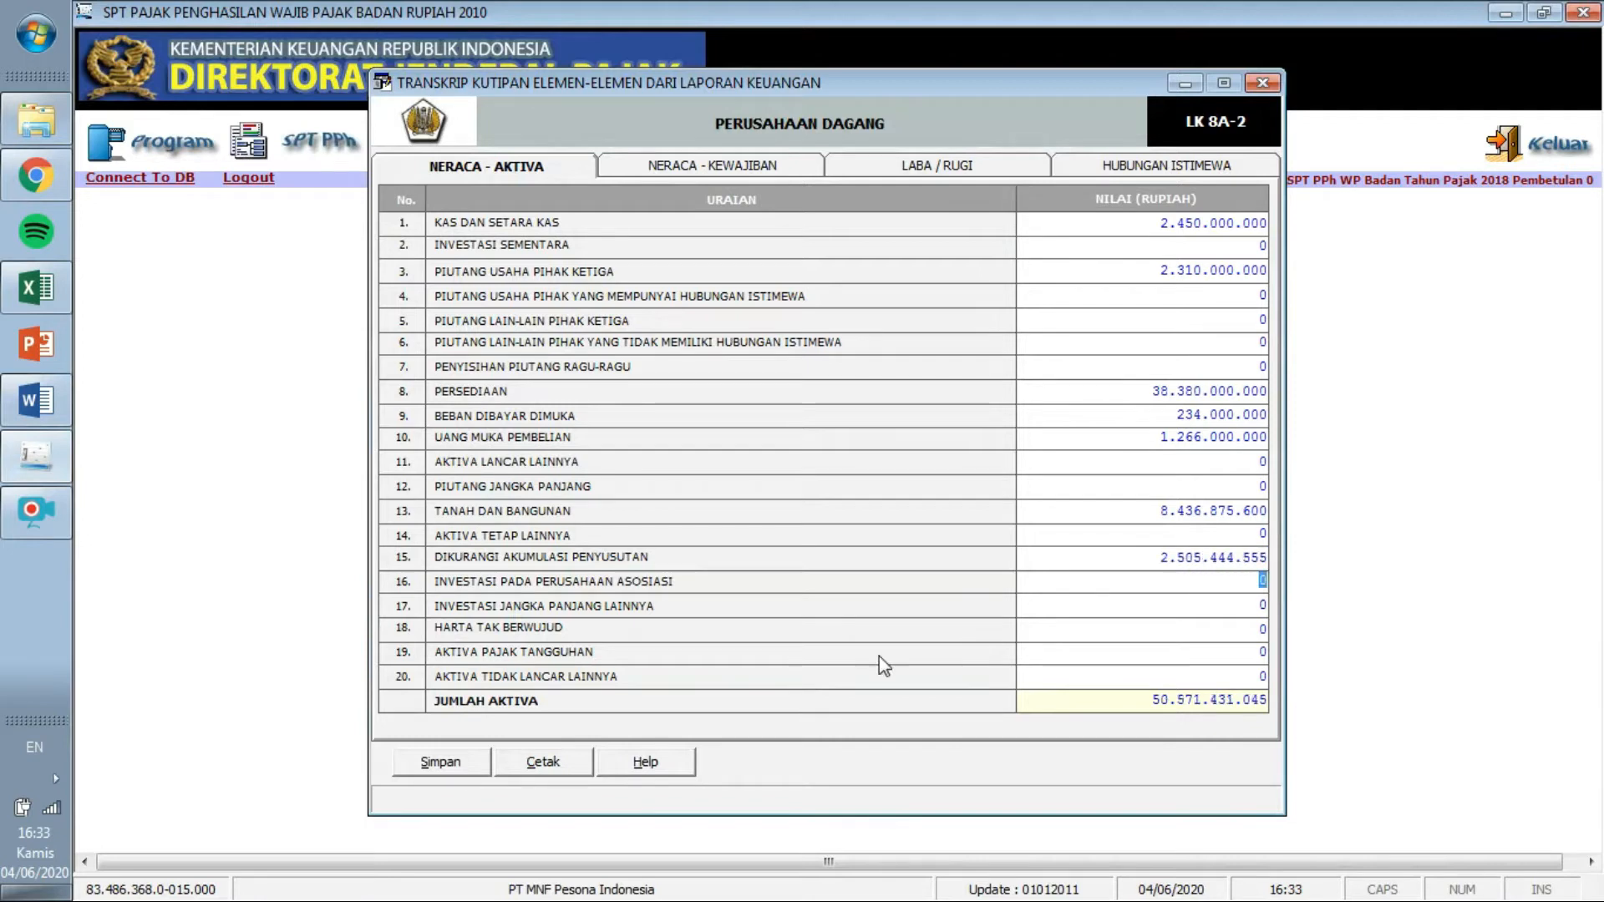
Enter Investasi Jangka Panjang Lainnya 45.000.000.000 and compare Jumlah Aktiva 95.571.431.045 with Word.
{"action": "left_click", "coordinate": [37, 401]}
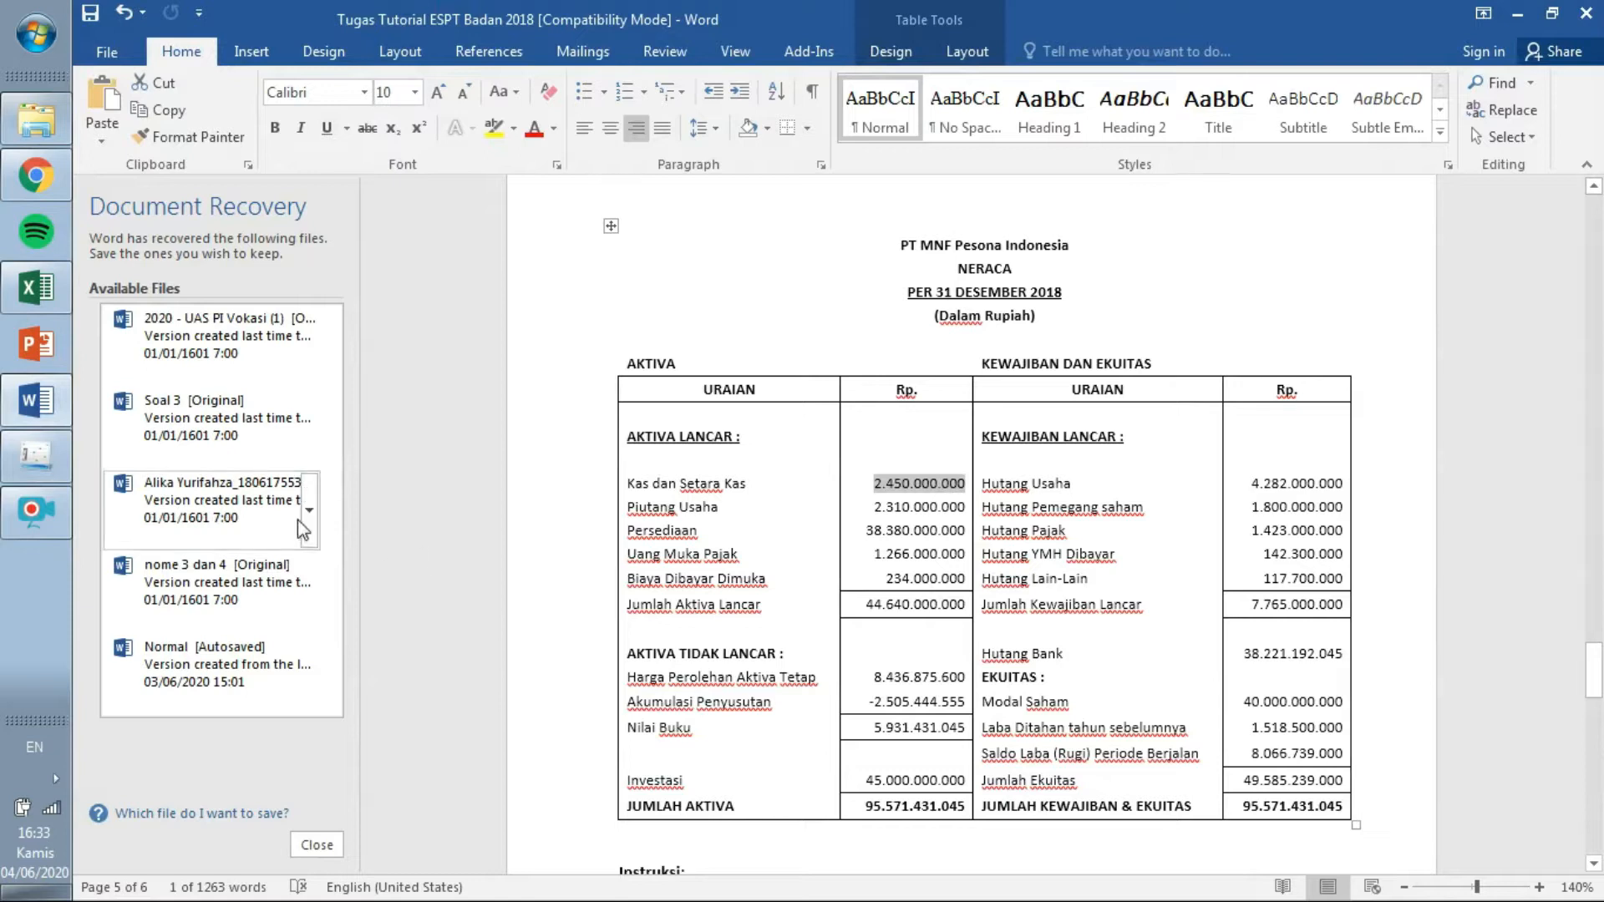
{"action": "left_click", "coordinate": [46, 461]}
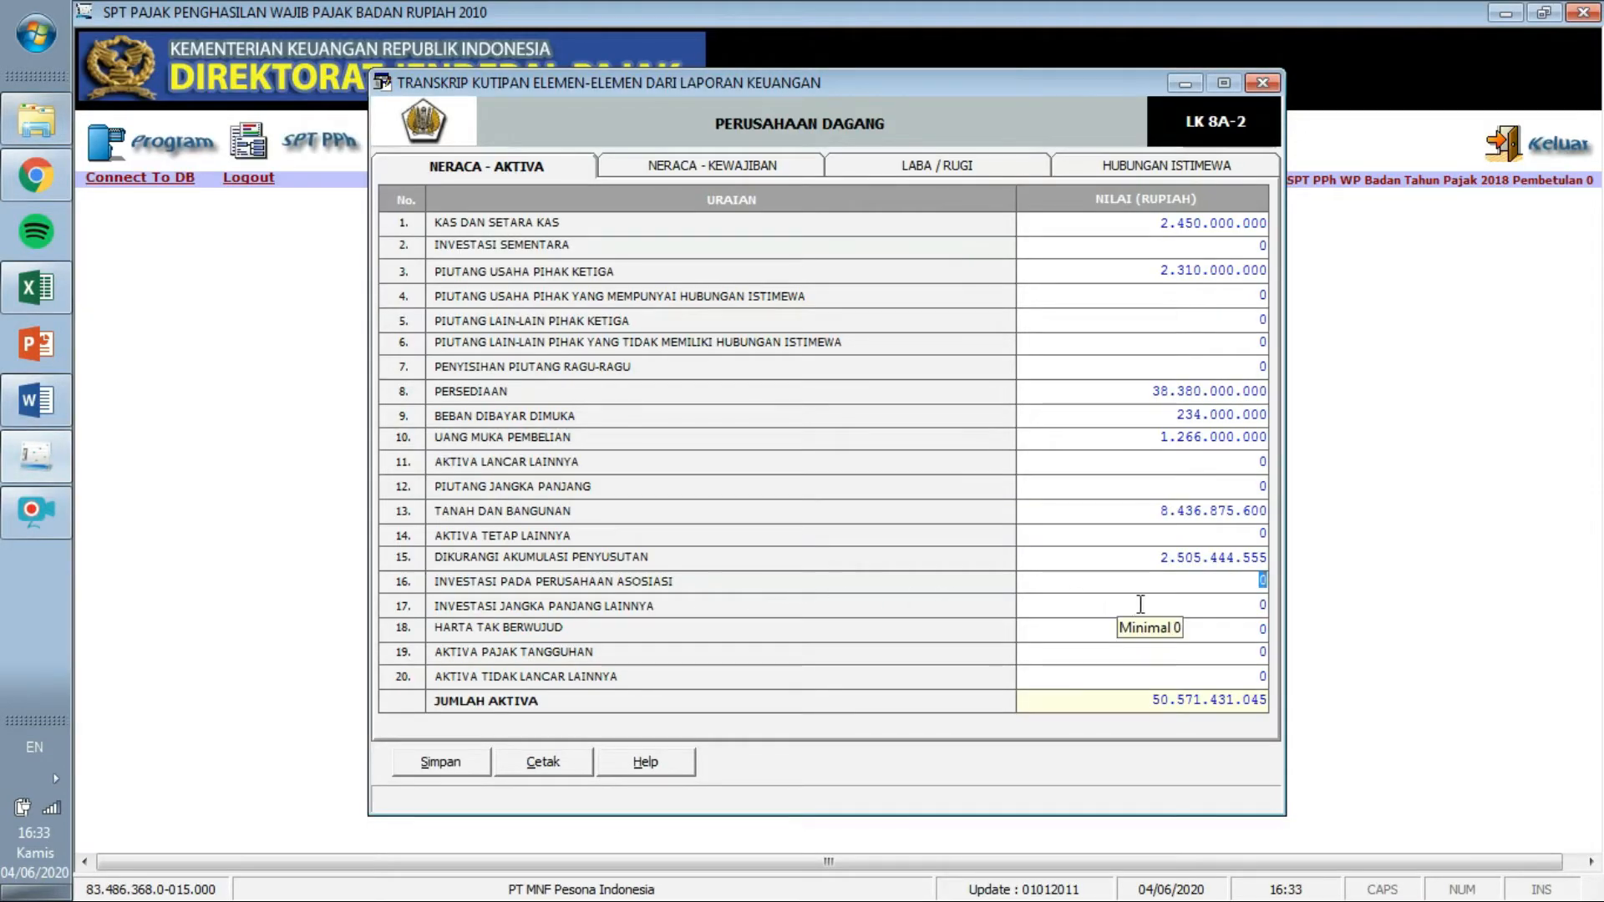
{"action": "left_click", "coordinate": [1259, 608]}
{"action": "type", "text": "4500000000"}
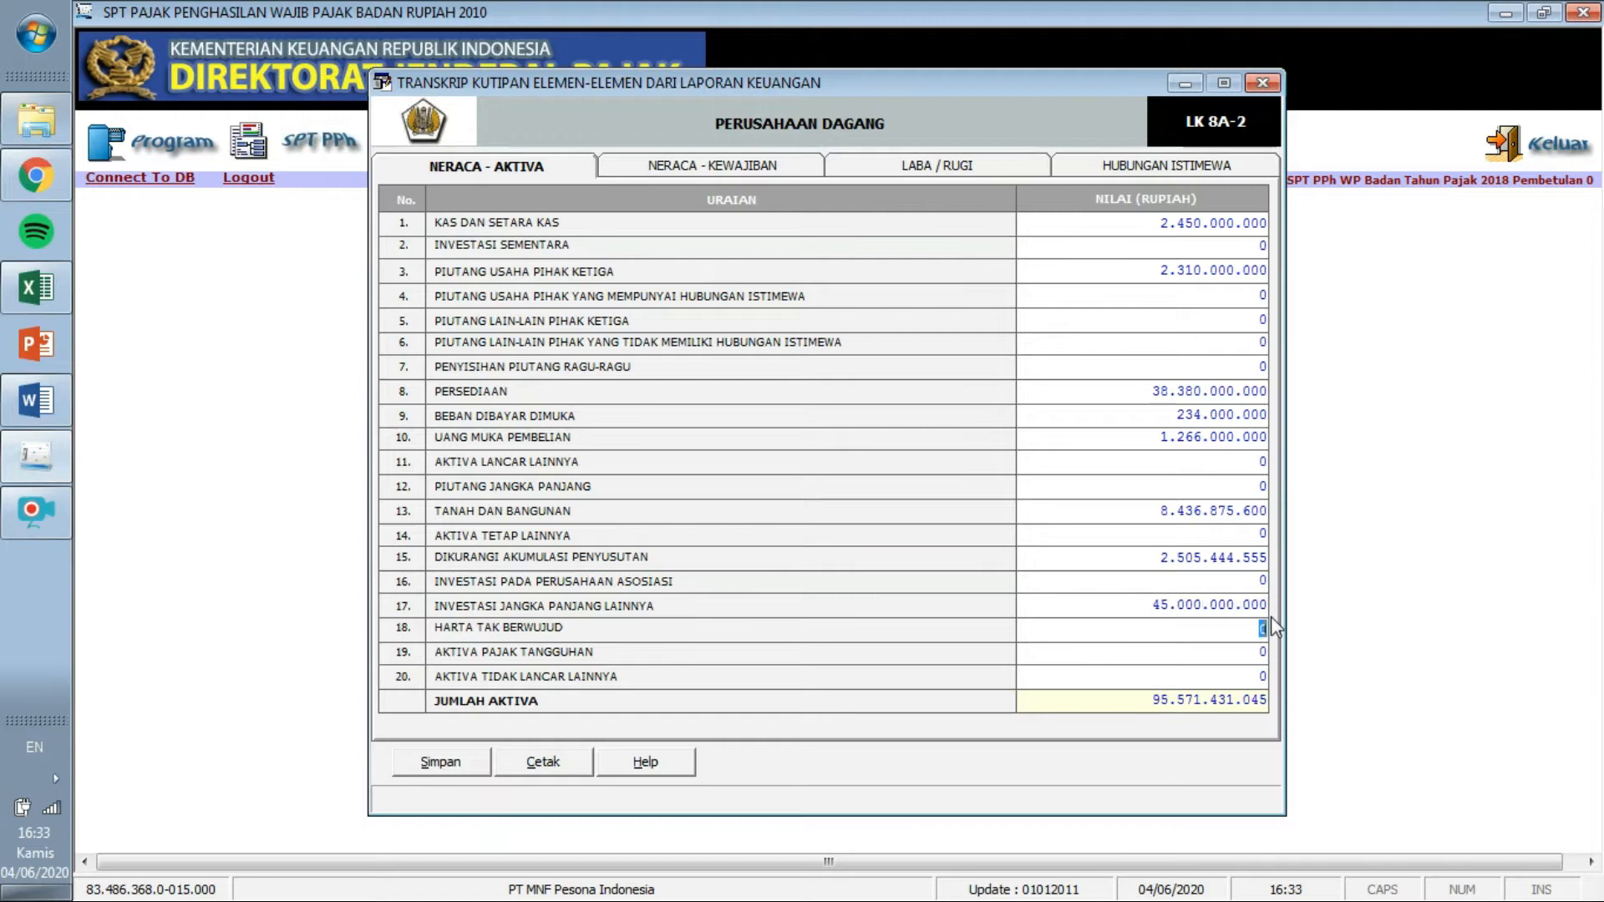
{"action": "left_click_drag", "start_coordinate": [1152, 604], "coordinate": [1244, 623]}
{"action": "left_click", "coordinate": [1247, 675]}
{"action": "left_click_drag", "start_coordinate": [1154, 699], "coordinate": [1278, 700]}
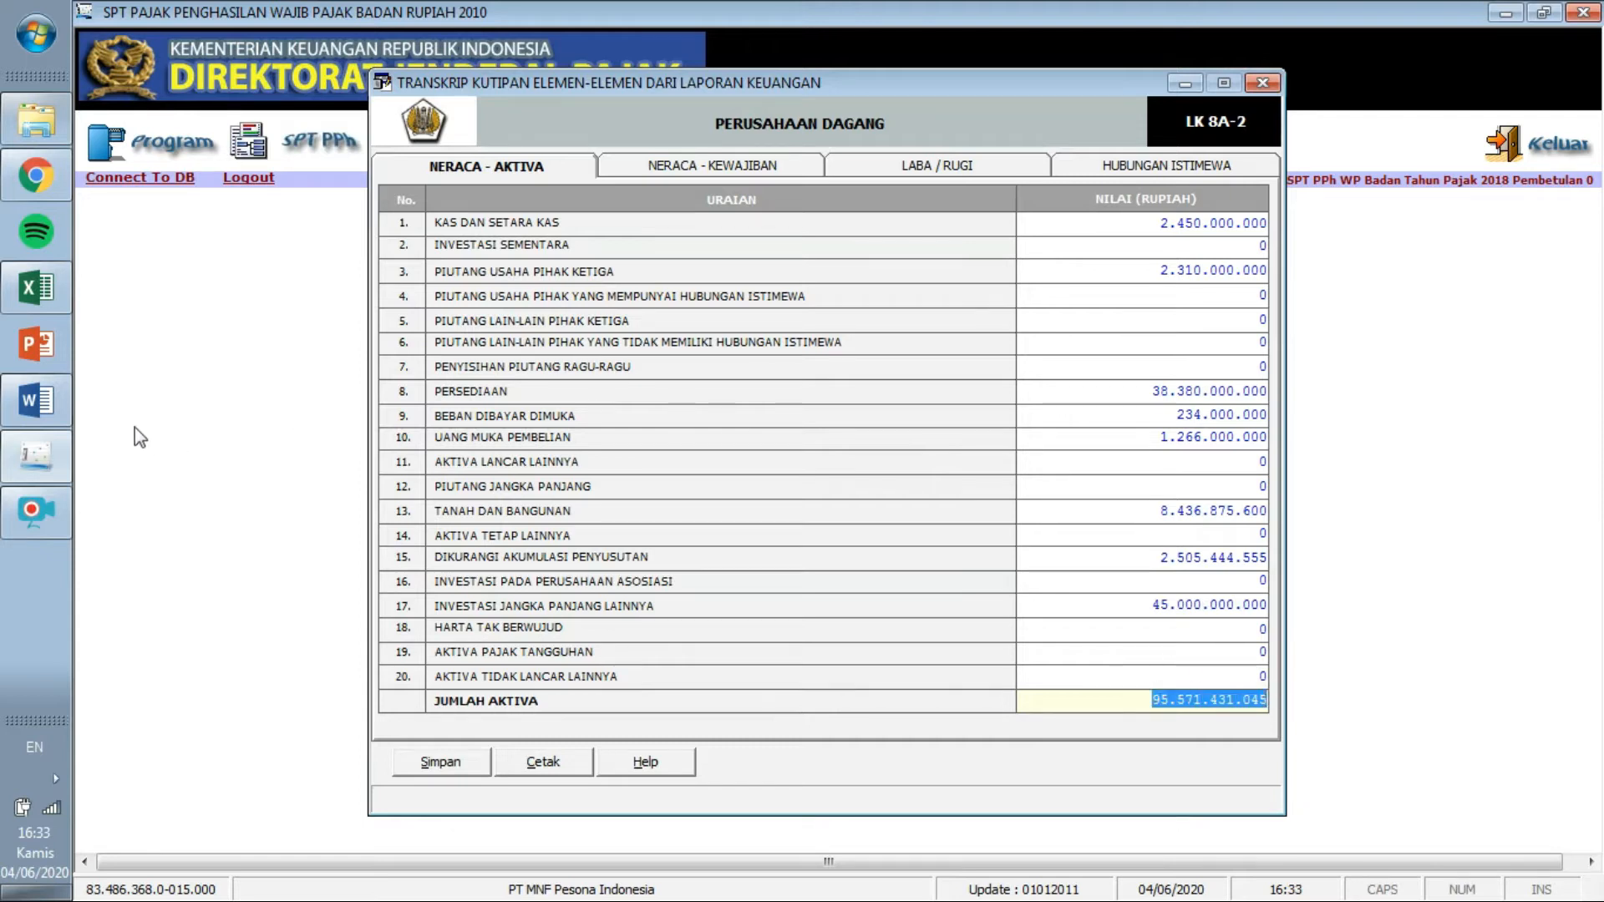
{"action": "left_click", "coordinate": [46, 399]}
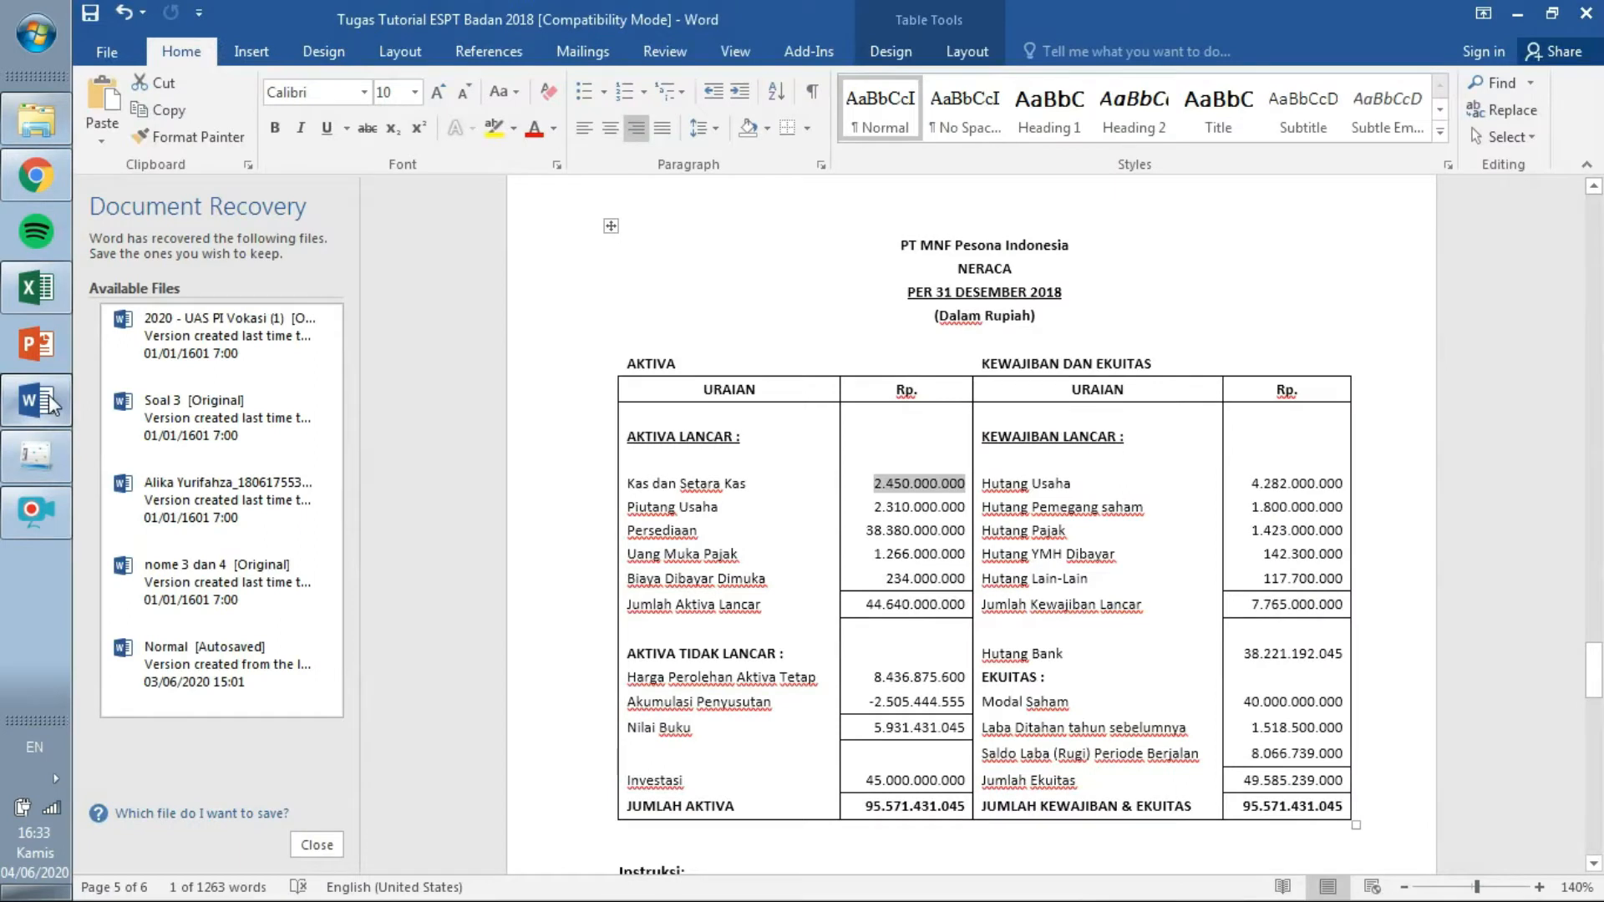
{"action": "left_click", "coordinate": [58, 445]}
On the Neraca - Kewajiban table, enter Hutang Usaha Pihak Ketiga as 4.282.000.000.
{"action": "left_click", "coordinate": [678, 165]}
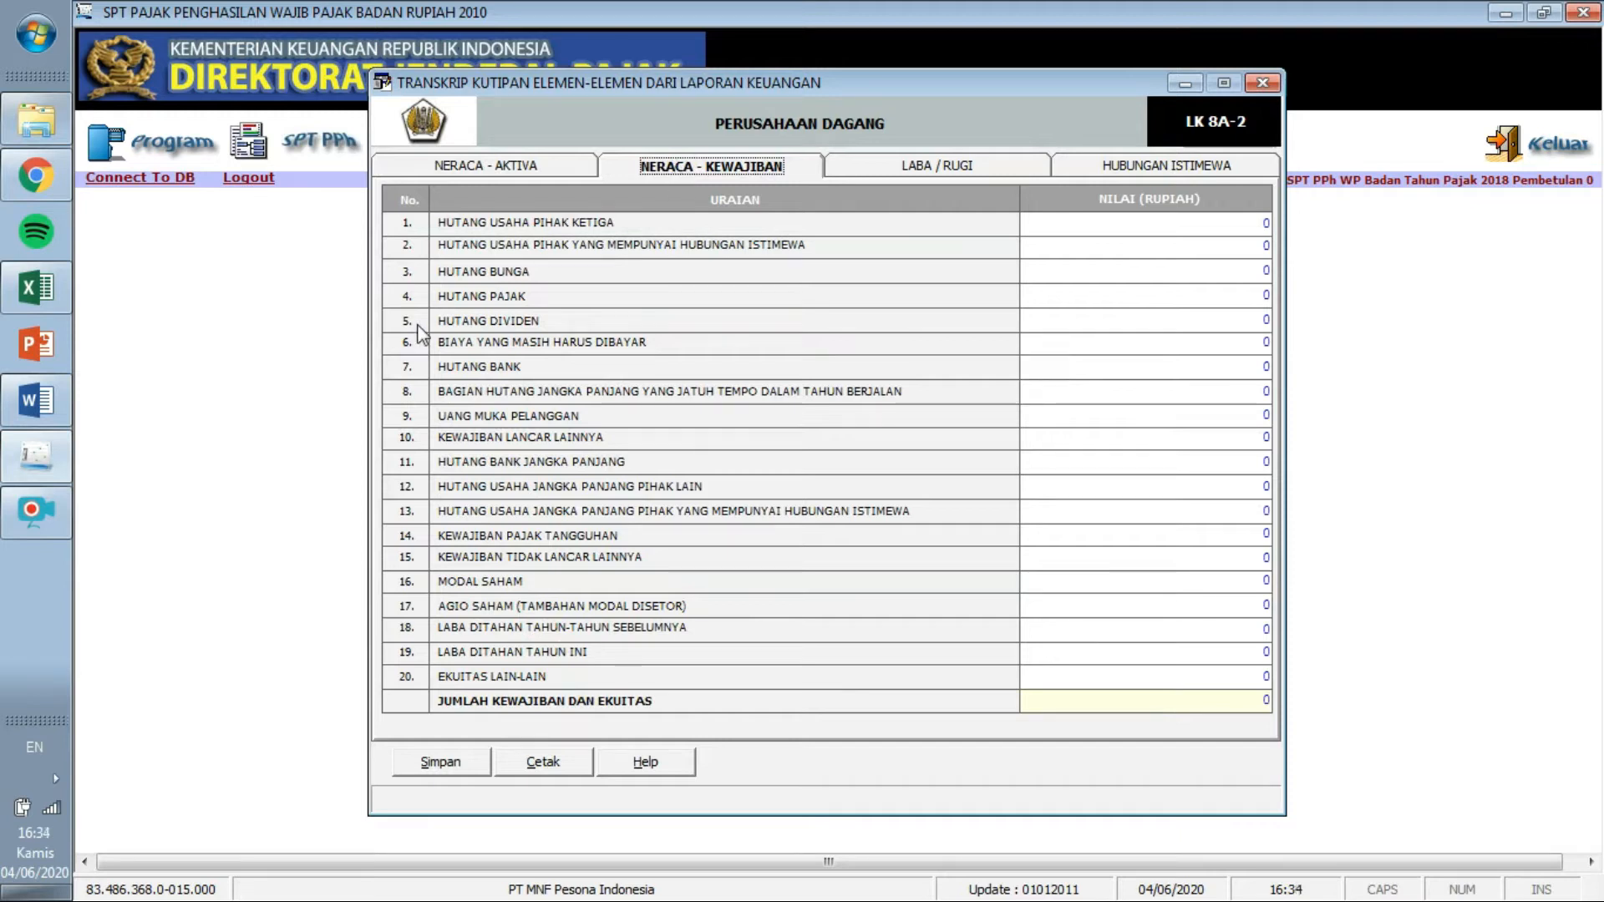
{"action": "left_click", "coordinate": [54, 399]}
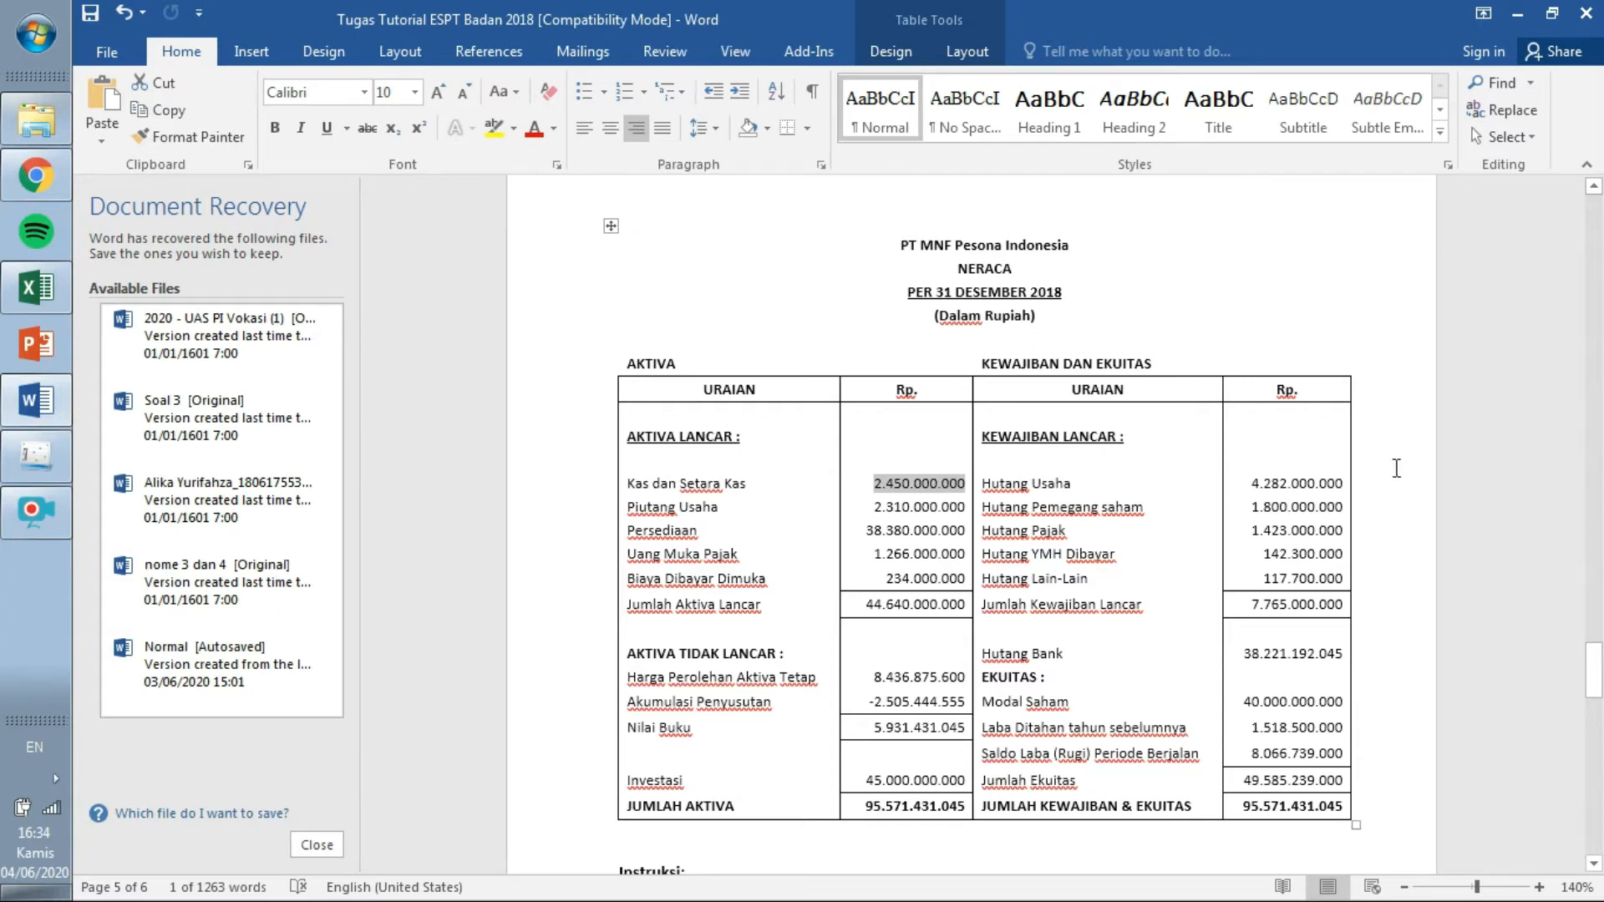
{"action": "left_click", "coordinate": [45, 470]}
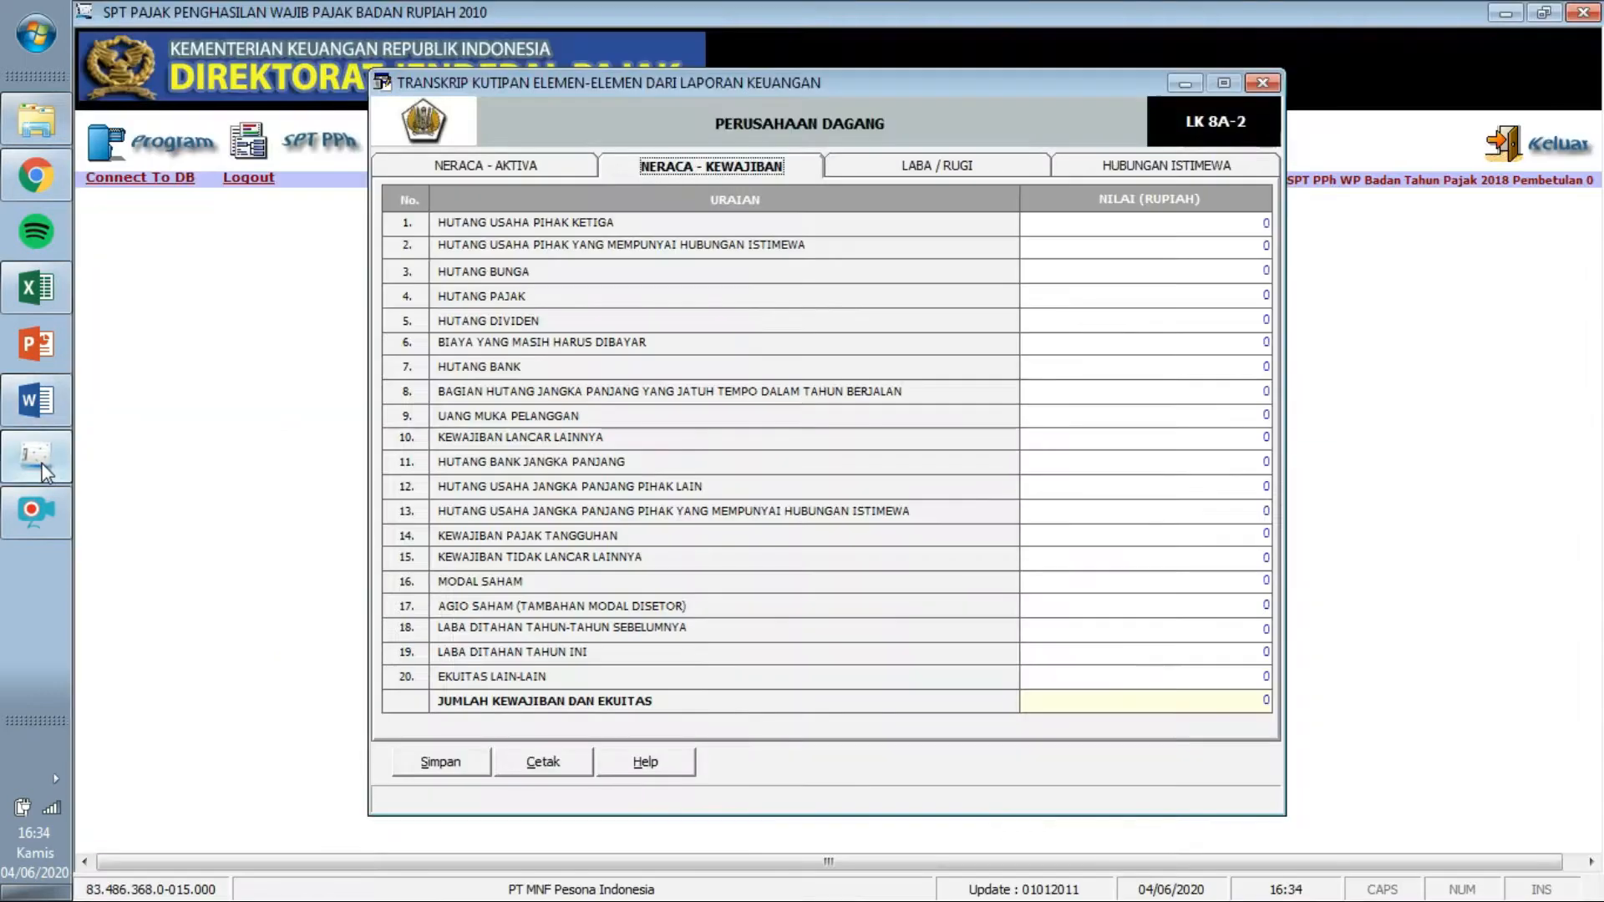
{"action": "left_click", "coordinate": [1259, 224]}
{"action": "type", "text": "2"}
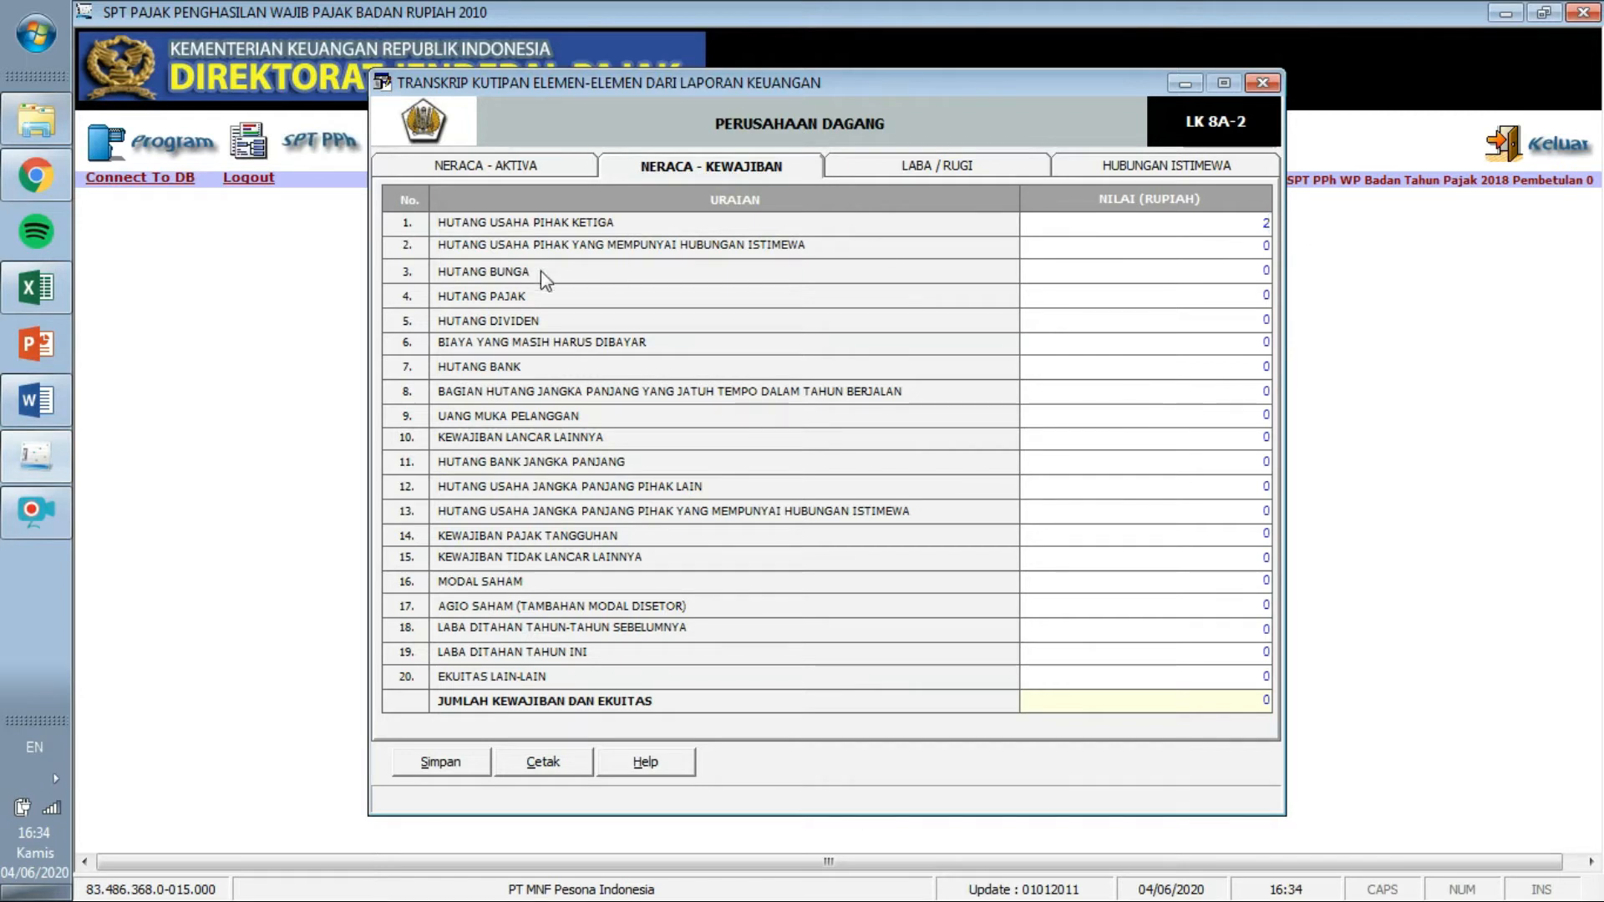
{"action": "left_click", "coordinate": [36, 399]}
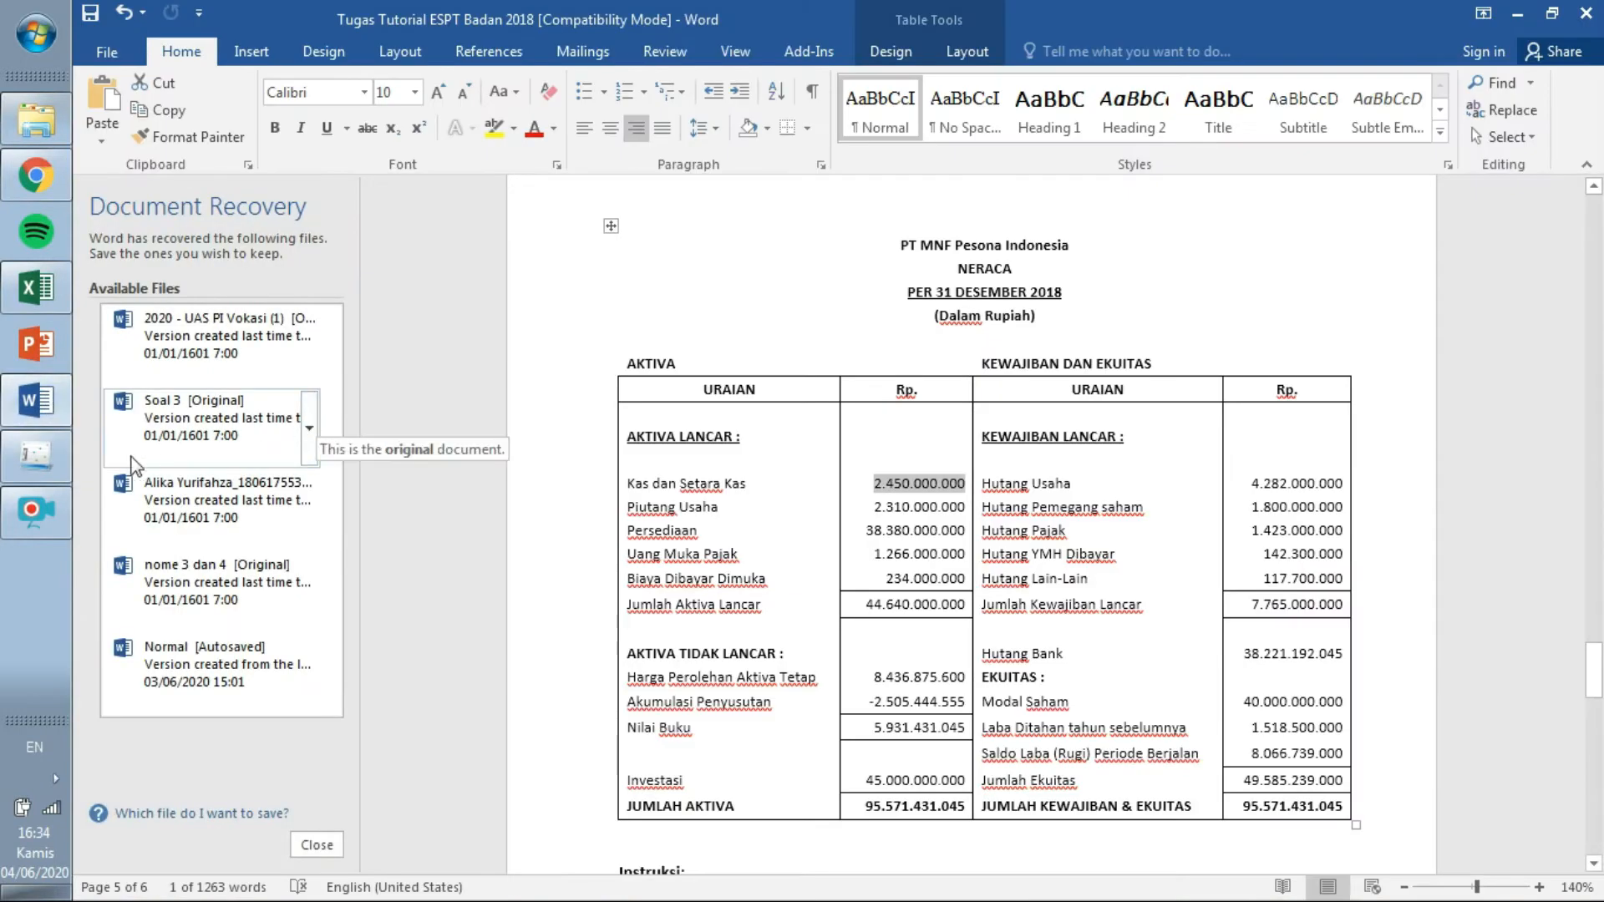
{"action": "left_click", "coordinate": [44, 469]}
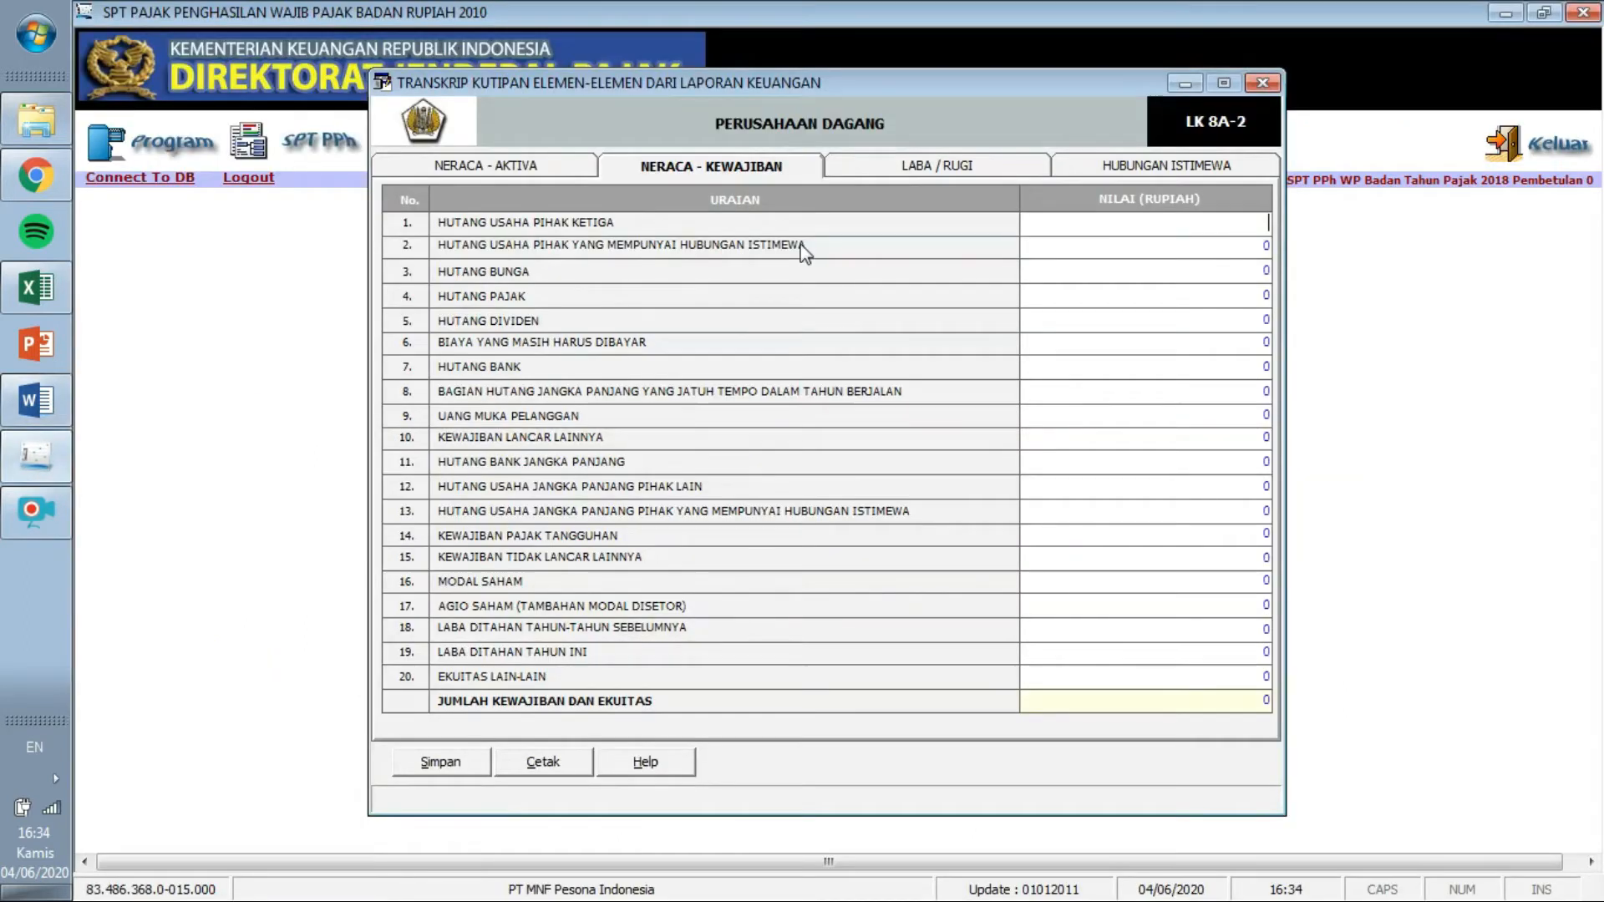
{"action": "type", "text": "4.282.000.000"}
{"action": "key", "text": "Return"}
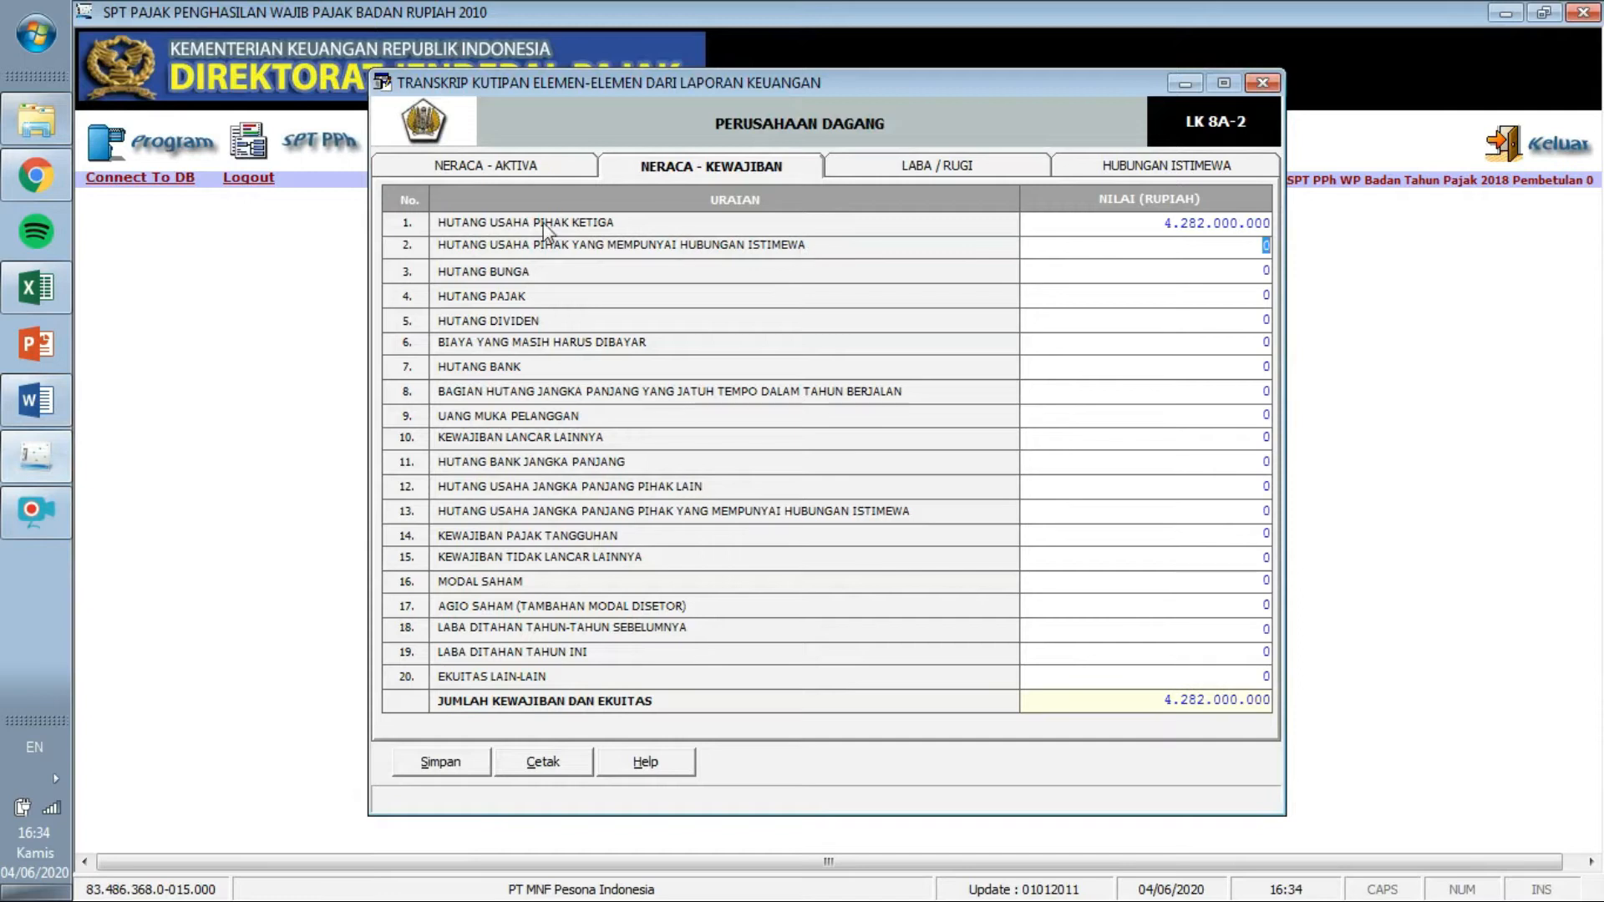
Enter related-party payables 1.800.000.000 and type Hutang Pajak 1.423.000.000.
{"action": "left_click", "coordinate": [37, 418]}
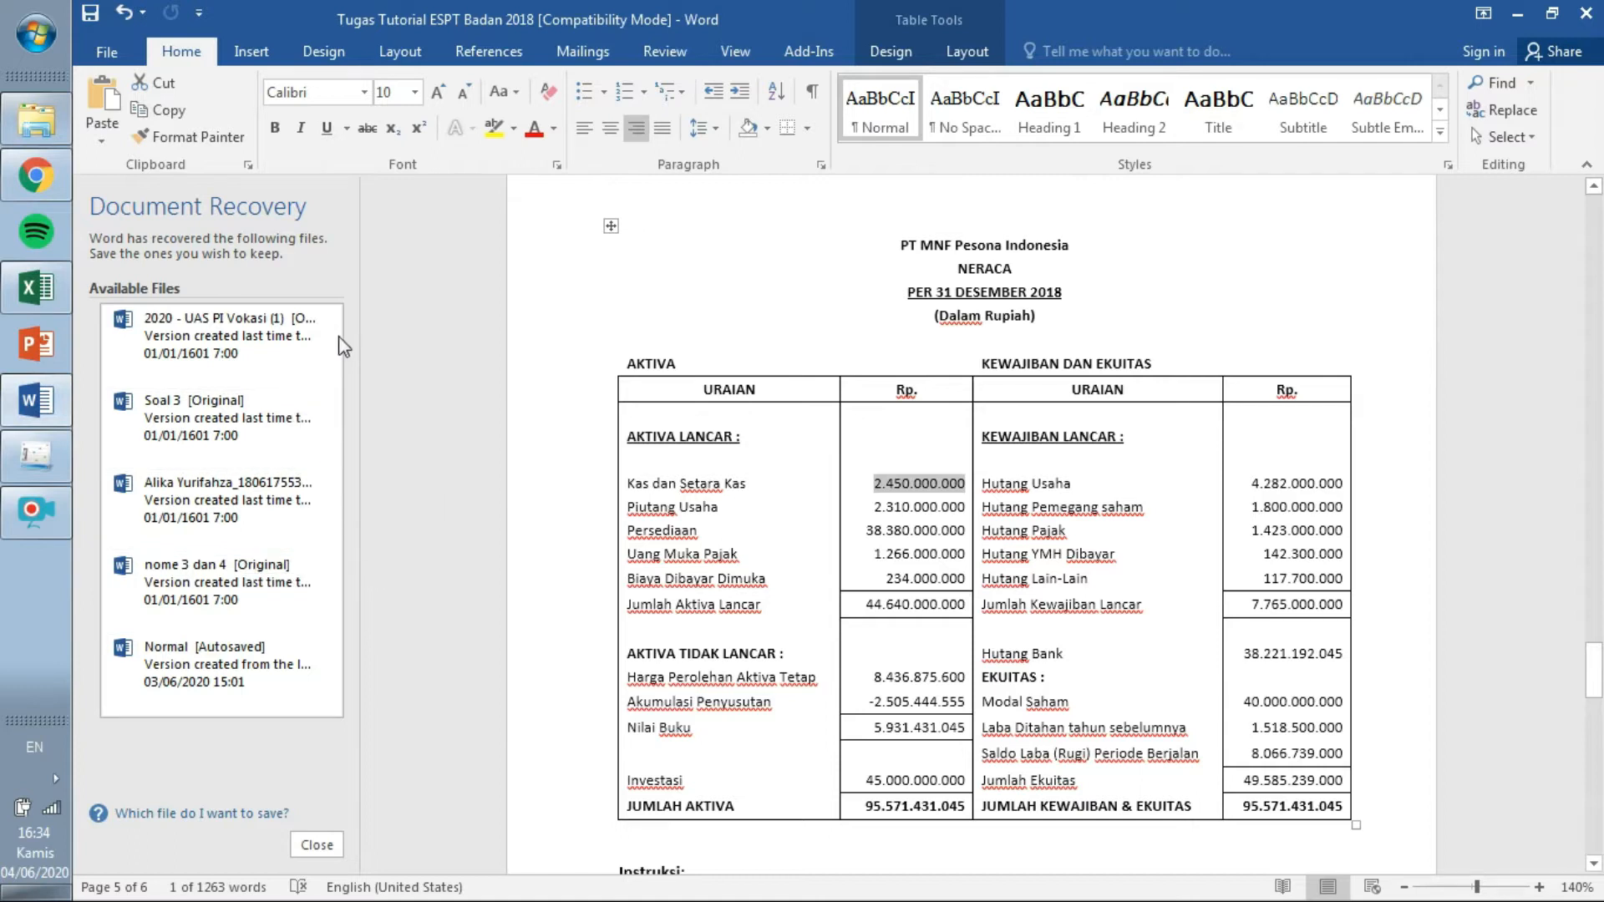
{"action": "left_click", "coordinate": [37, 455]}
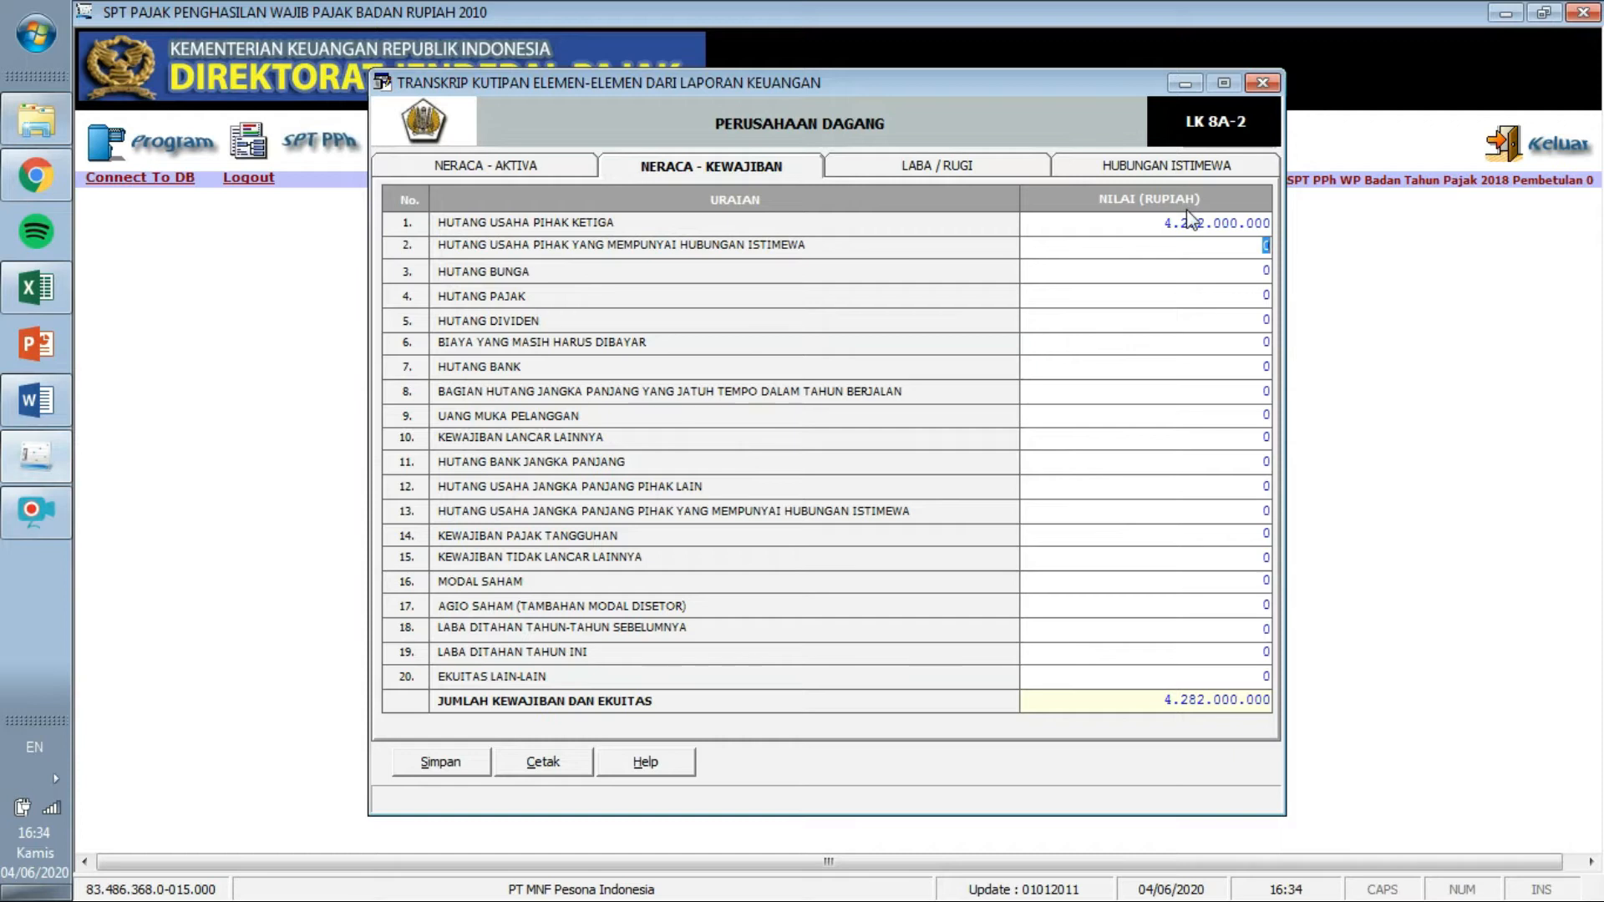
{"action": "left_click", "coordinate": [1265, 247]}
{"action": "key", "text": "Tab"}
{"action": "left_click", "coordinate": [36, 400]}
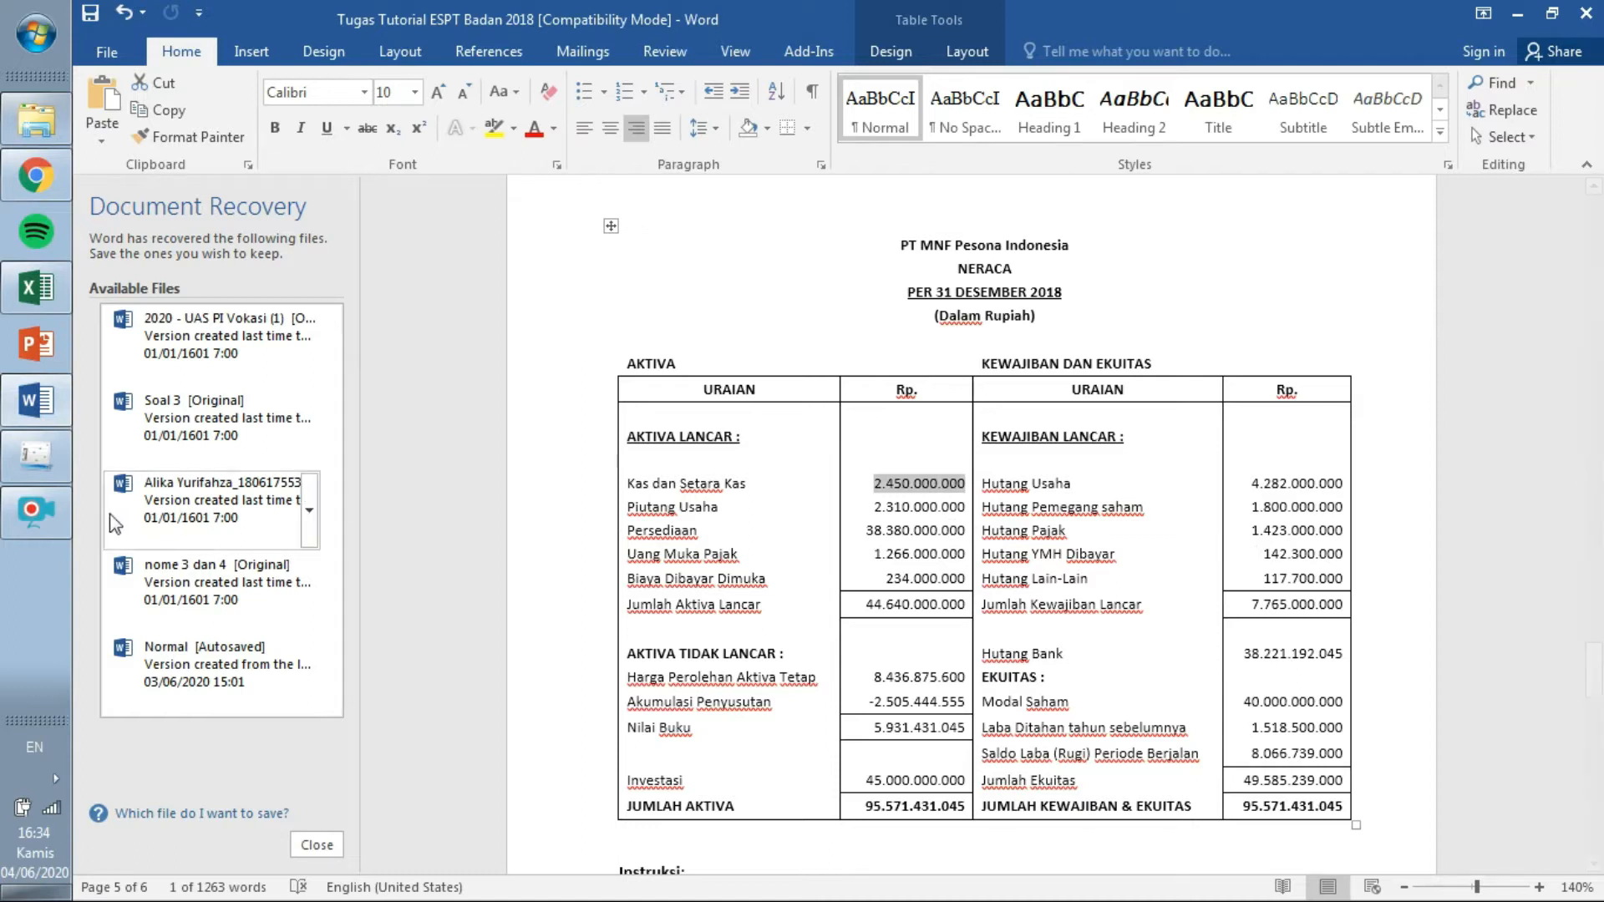
{"action": "left_click", "coordinate": [36, 456]}
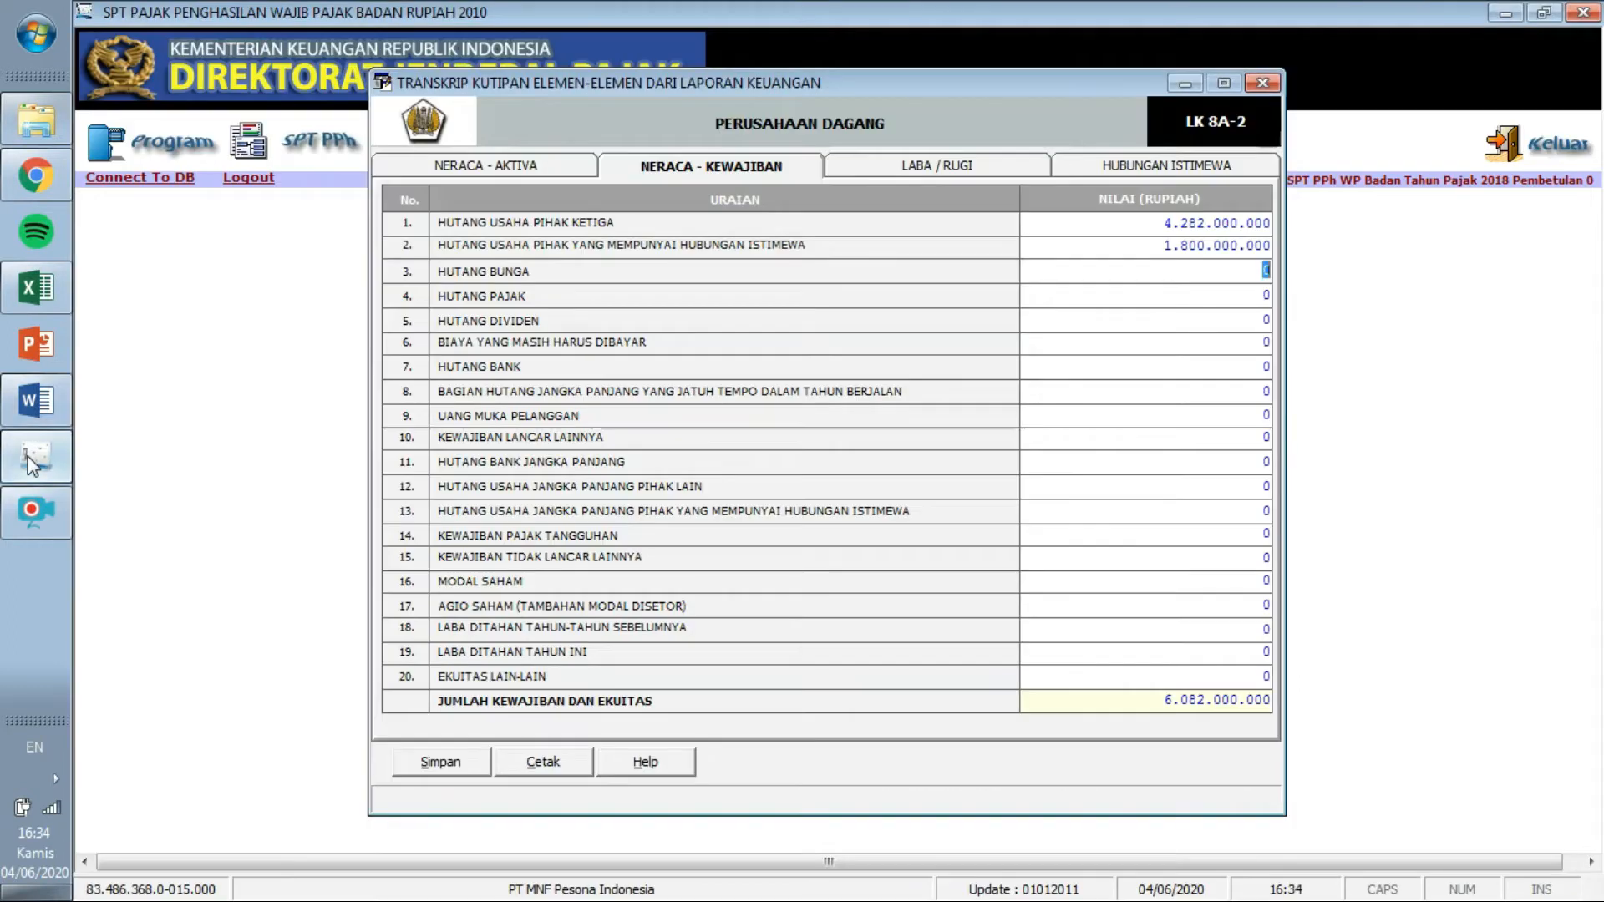
{"action": "left_click", "coordinate": [1270, 302]}
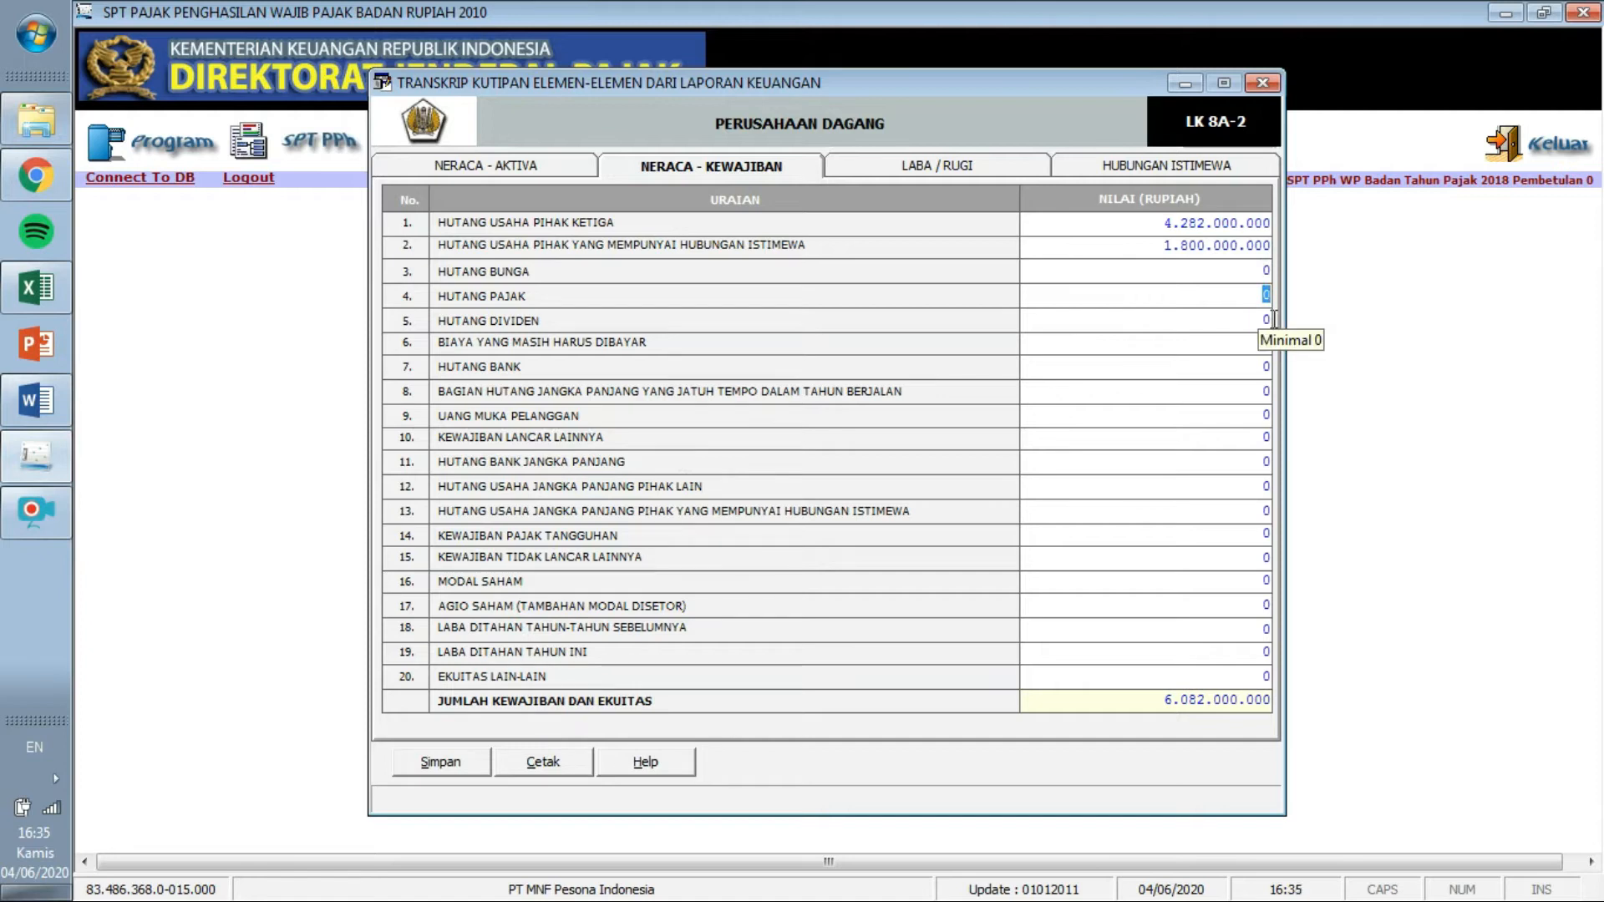
{"action": "type", "text": "1.423.0"}
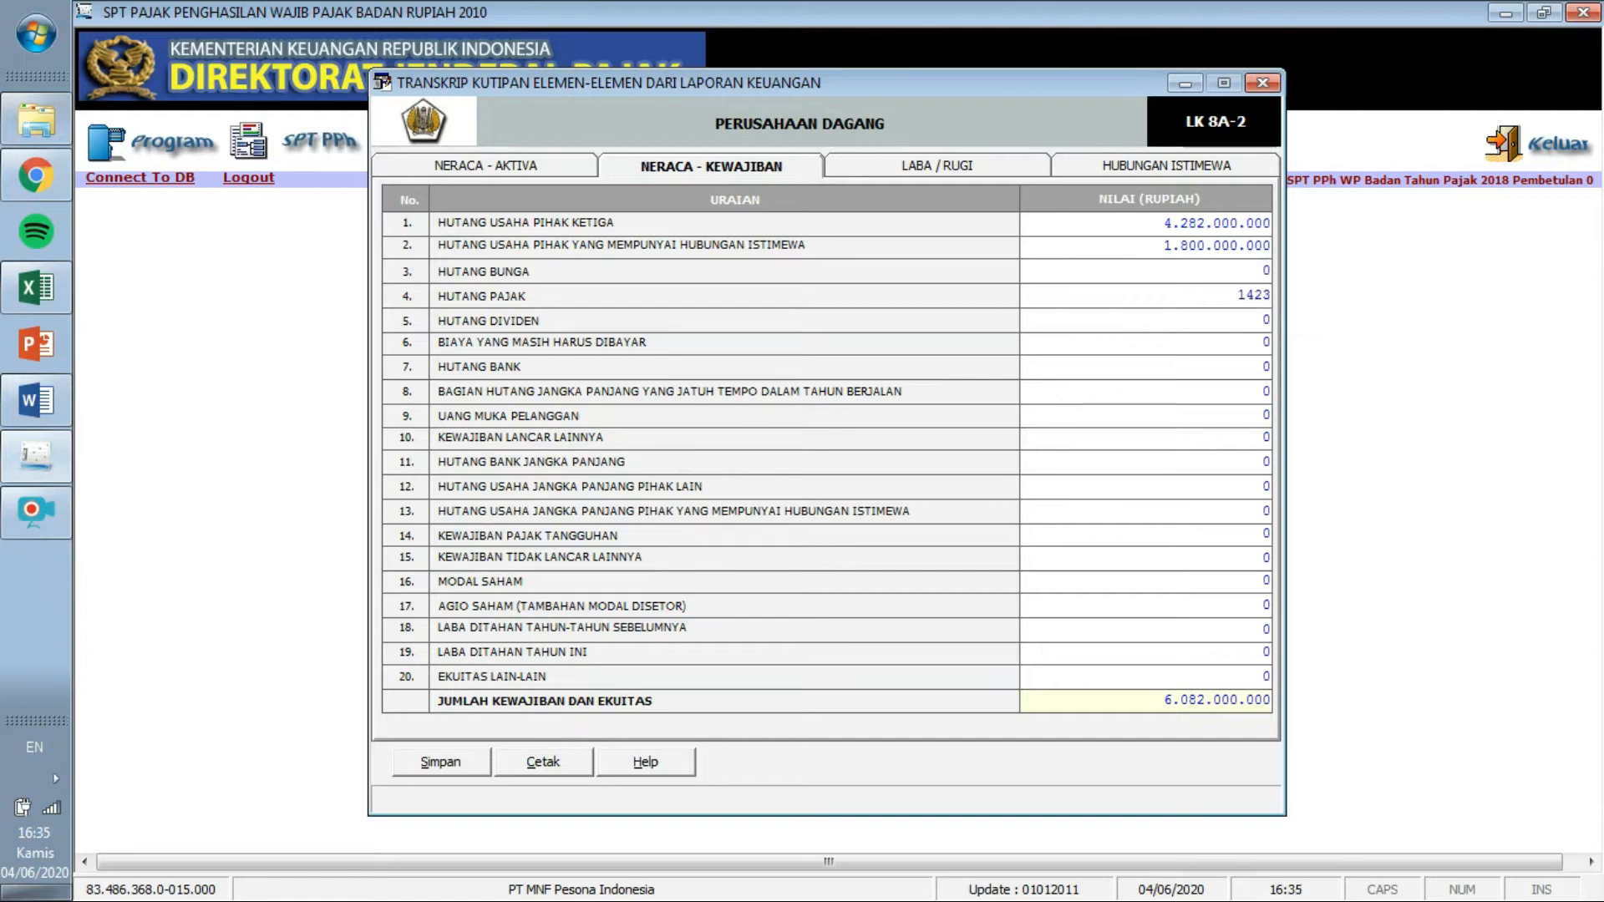
{"action": "type", "text": "00.000"}
Confirm Hutang Pajak and enter accrued expenses as 142.300.000.
{"action": "key", "text": "Return"}
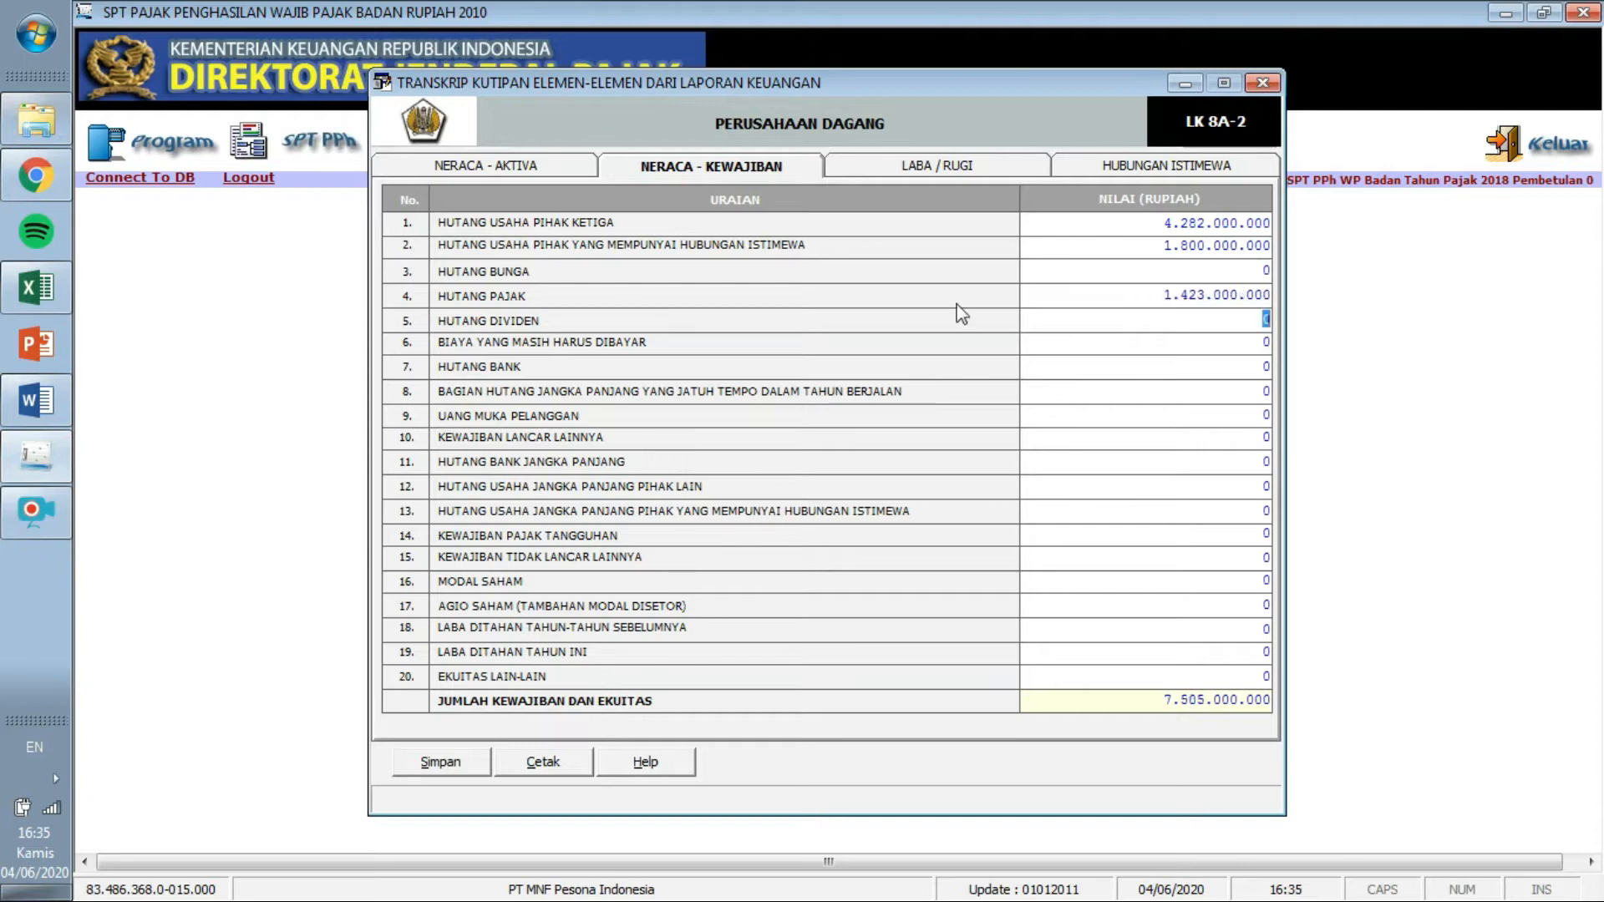
{"action": "left_click", "coordinate": [41, 400]}
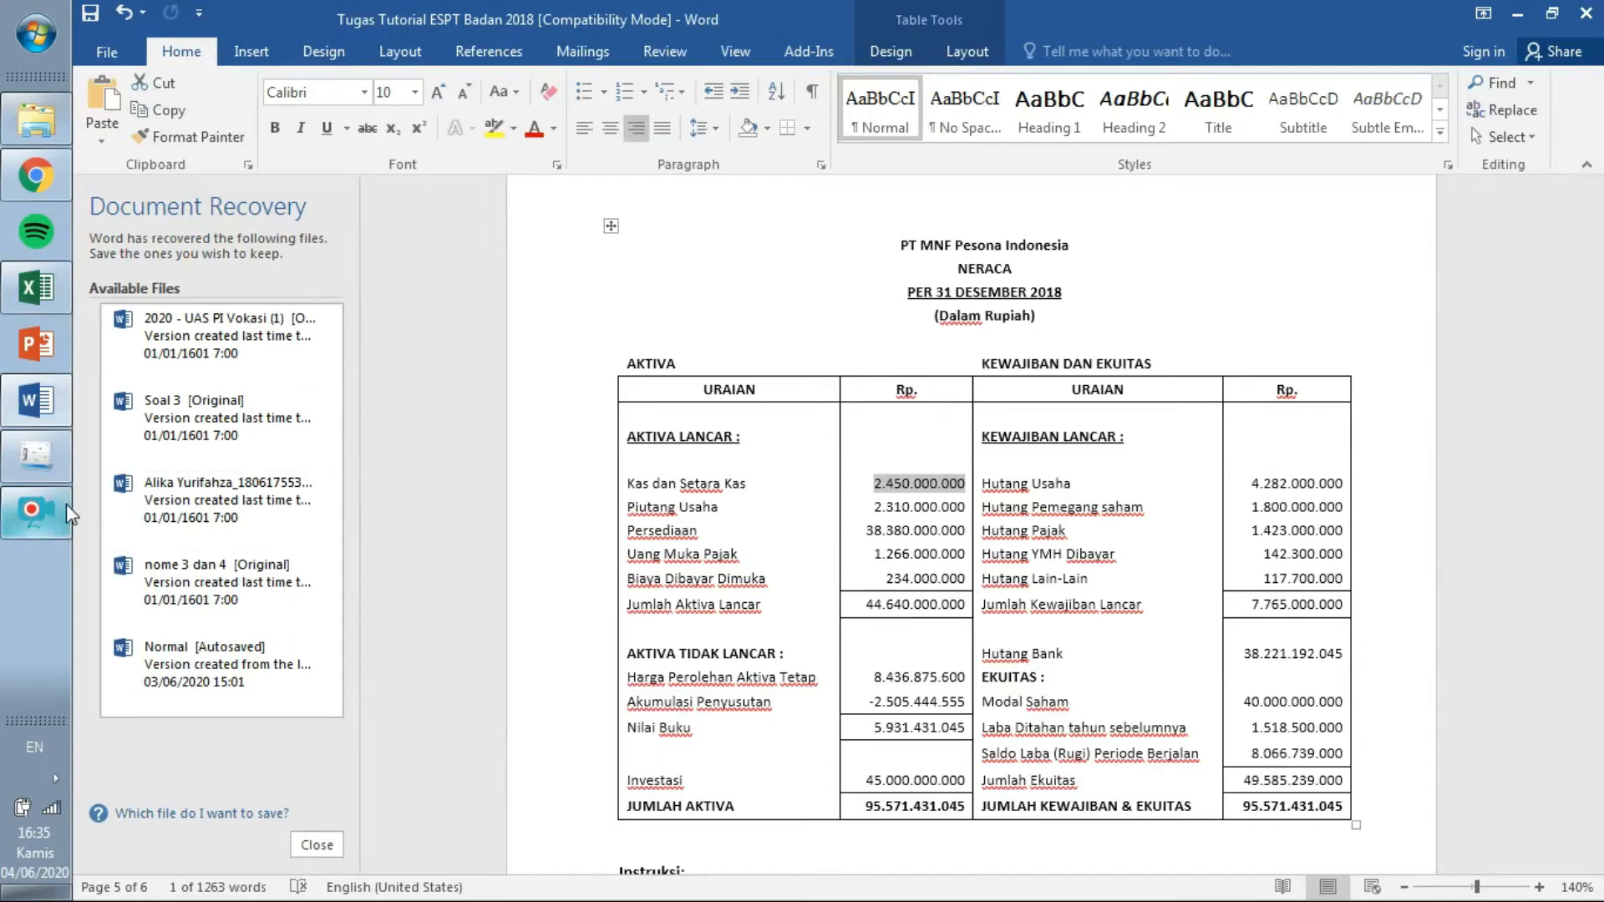
{"action": "left_click", "coordinate": [32, 460]}
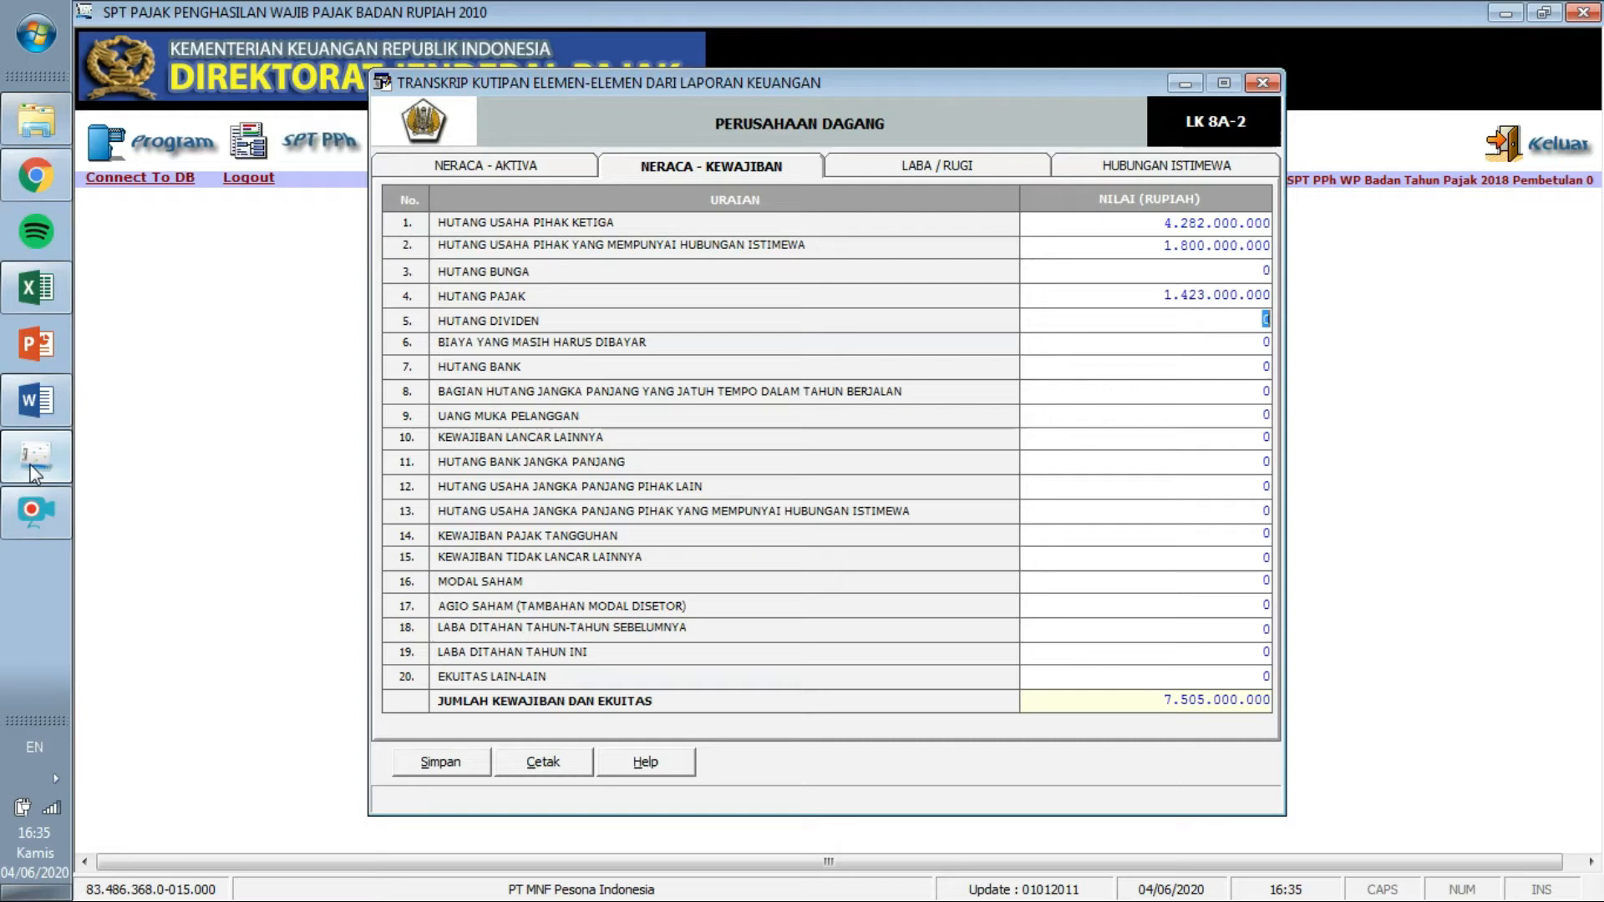
{"action": "left_click", "coordinate": [1267, 342]}
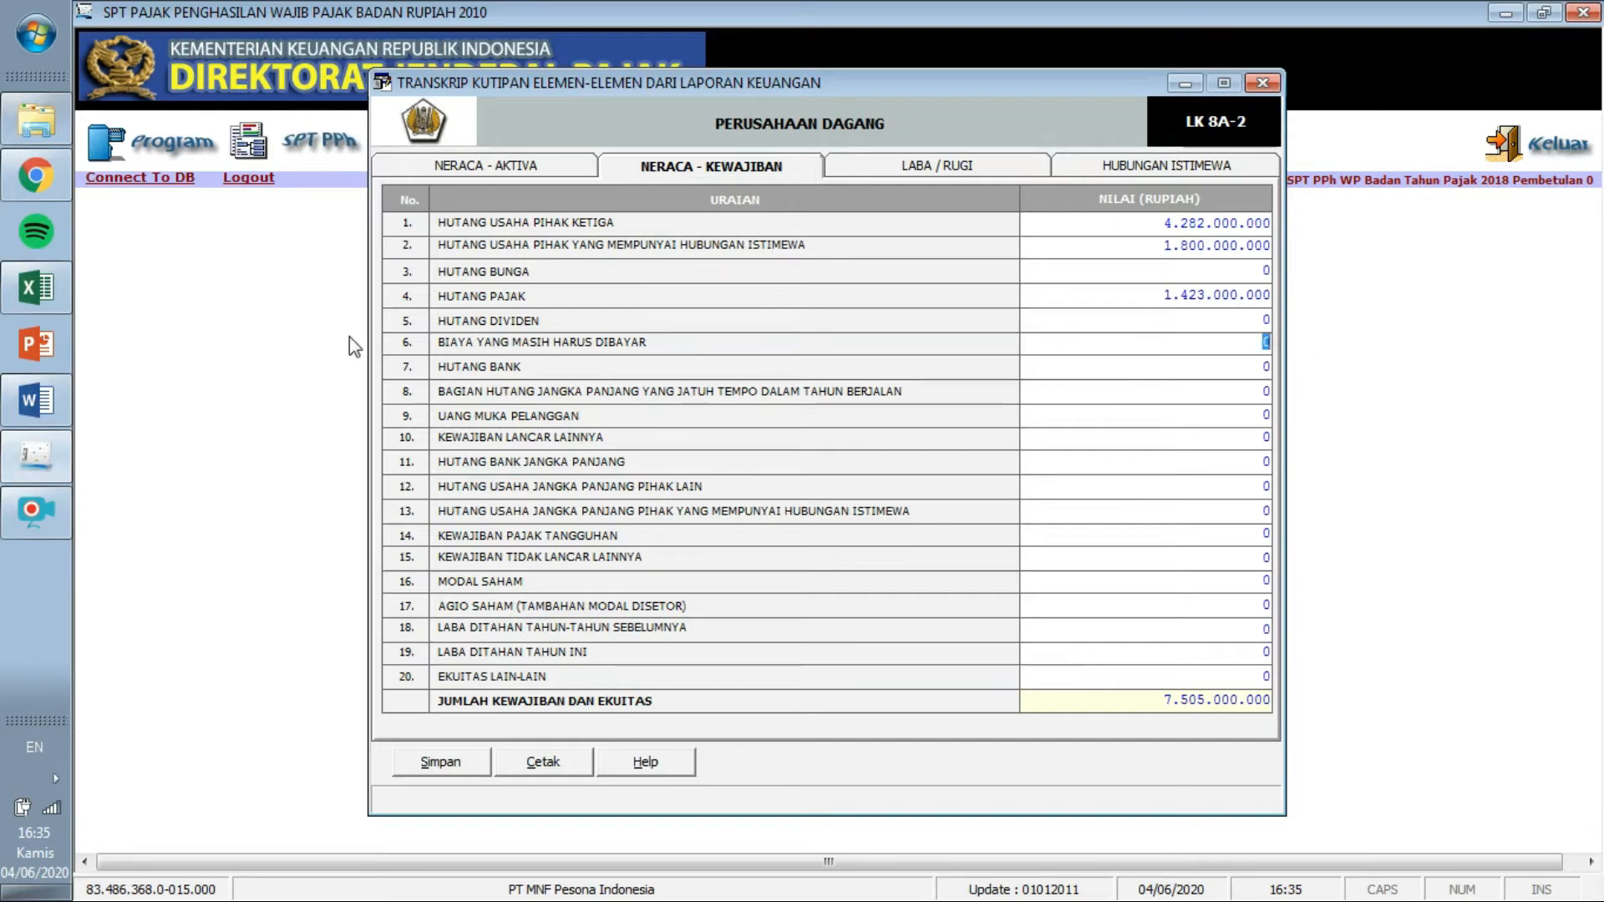
{"action": "type", "text": "142.300.000"}
{"action": "key", "text": "Tab"}
Enter Kewajiban Lancar Lainnya as 117.700.000.
{"action": "left_click", "coordinate": [52, 400]}
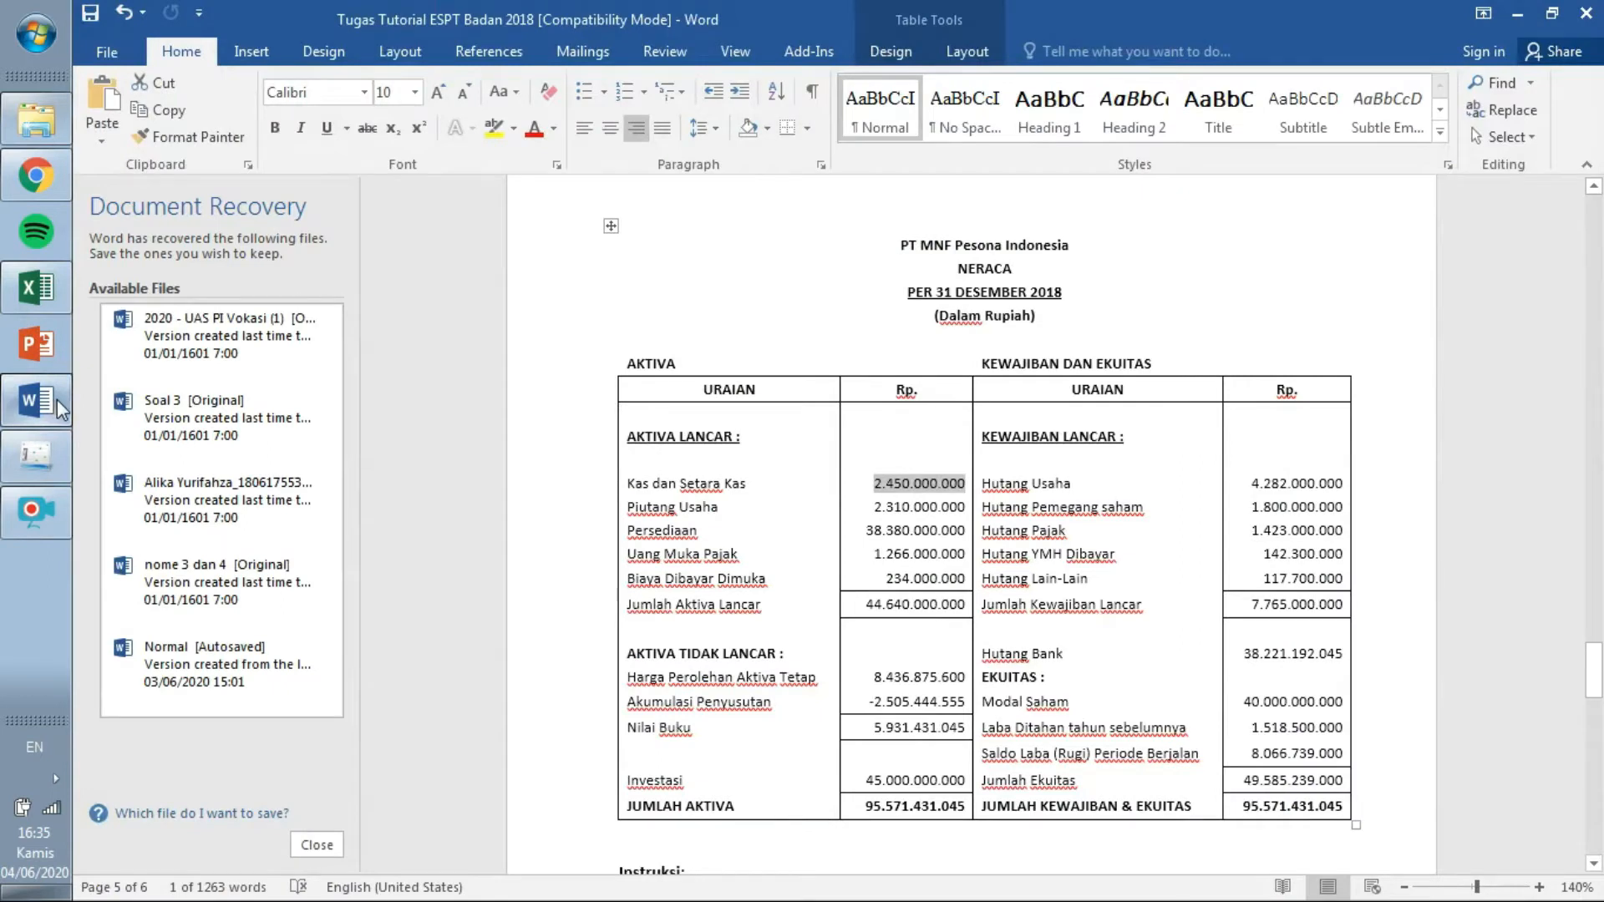
{"action": "left_click", "coordinate": [40, 469]}
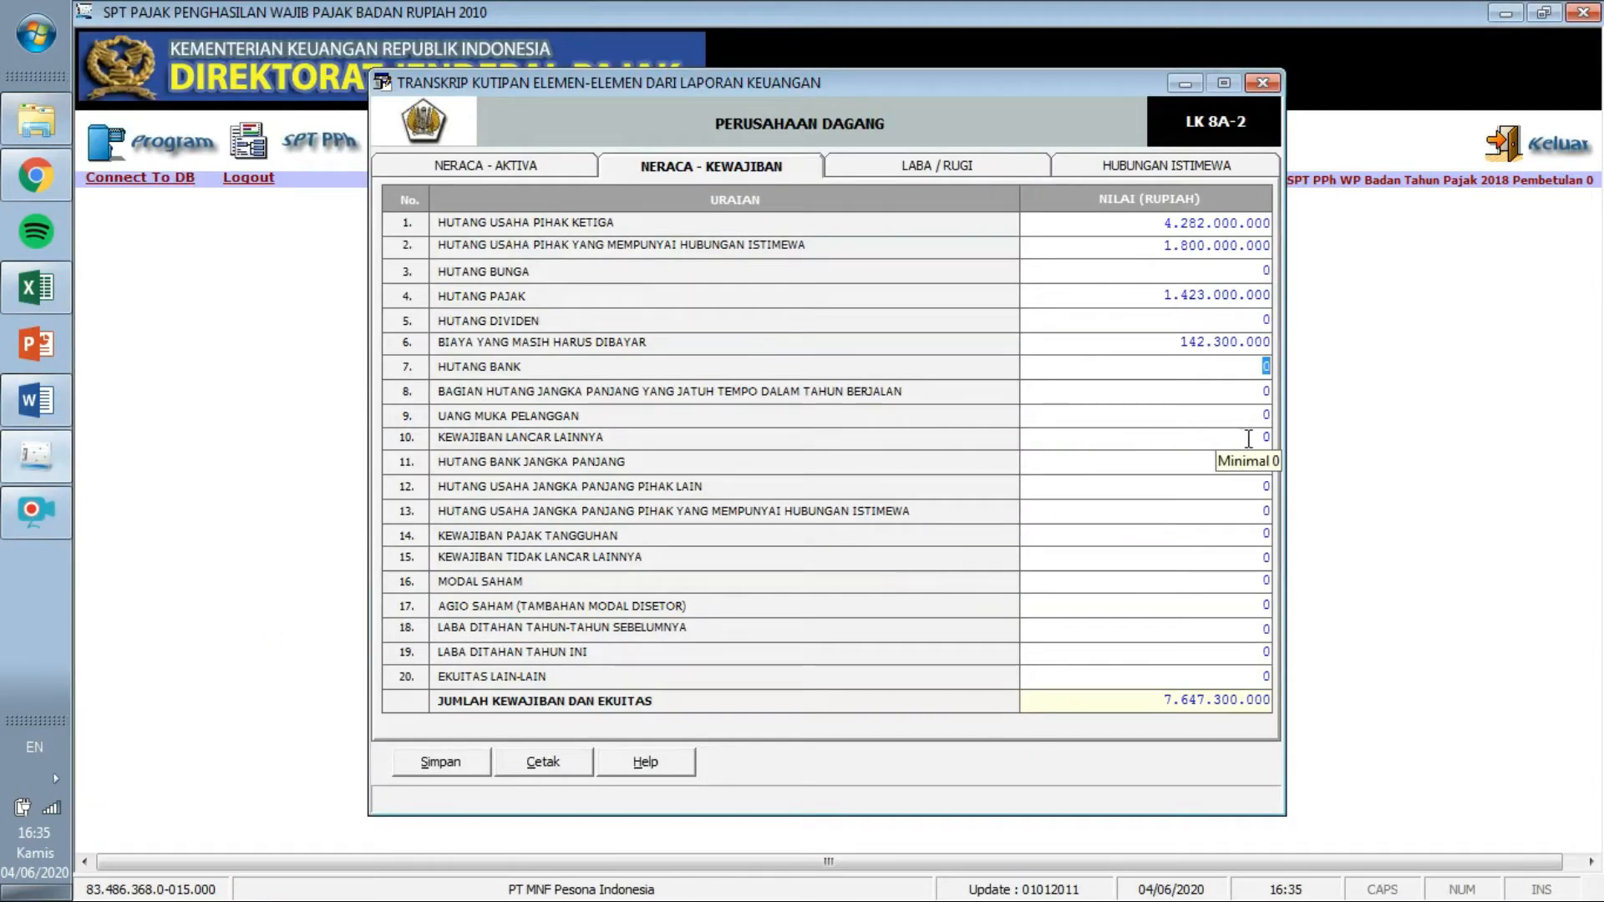
{"action": "left_click", "coordinate": [1251, 439]}
{"action": "type", "text": "1"}
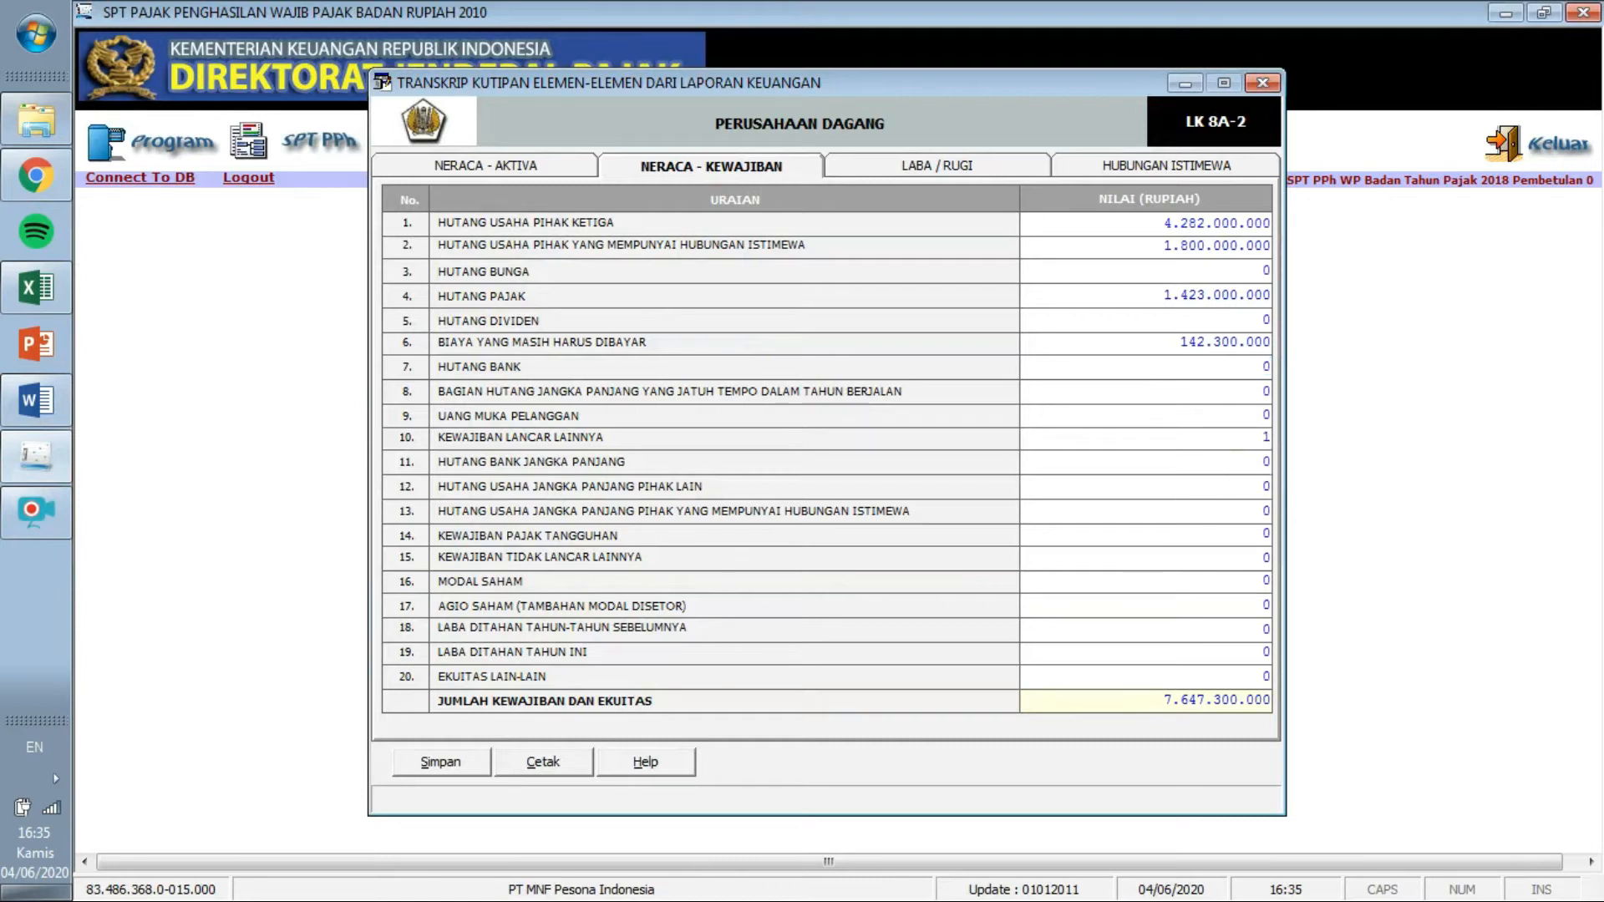
{"action": "type", "text": "17.700.000"}
{"action": "key", "text": "Tab"}
Enter Hutang Bank as 38.221.192.045, checking the figure in Word.
{"action": "left_click", "coordinate": [36, 400]}
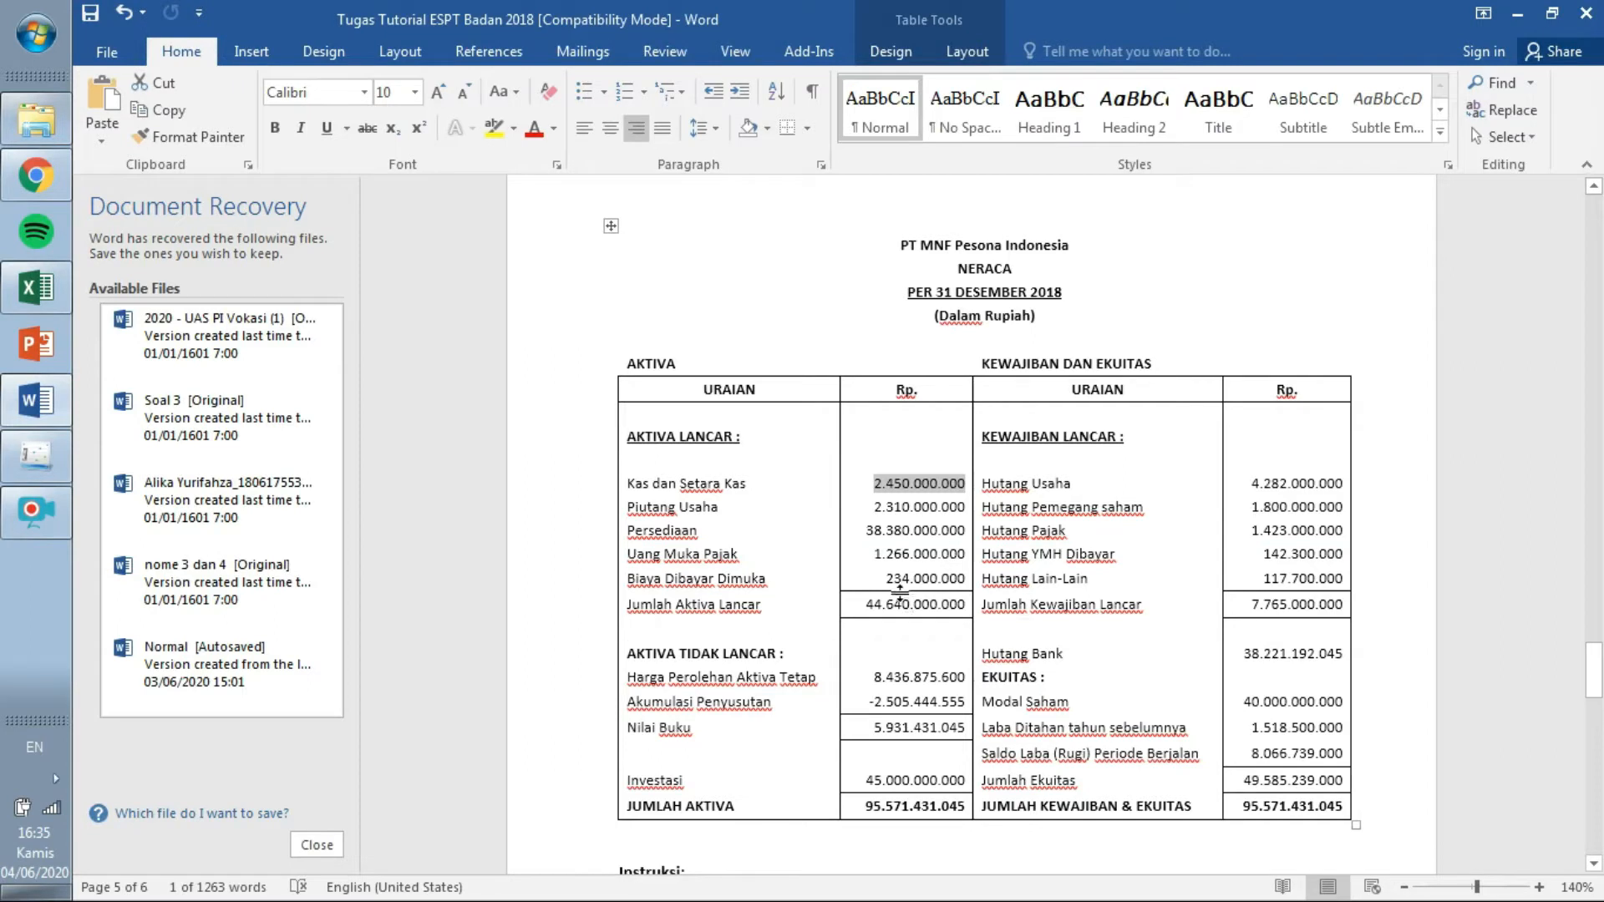
{"action": "left_click", "coordinate": [51, 448]}
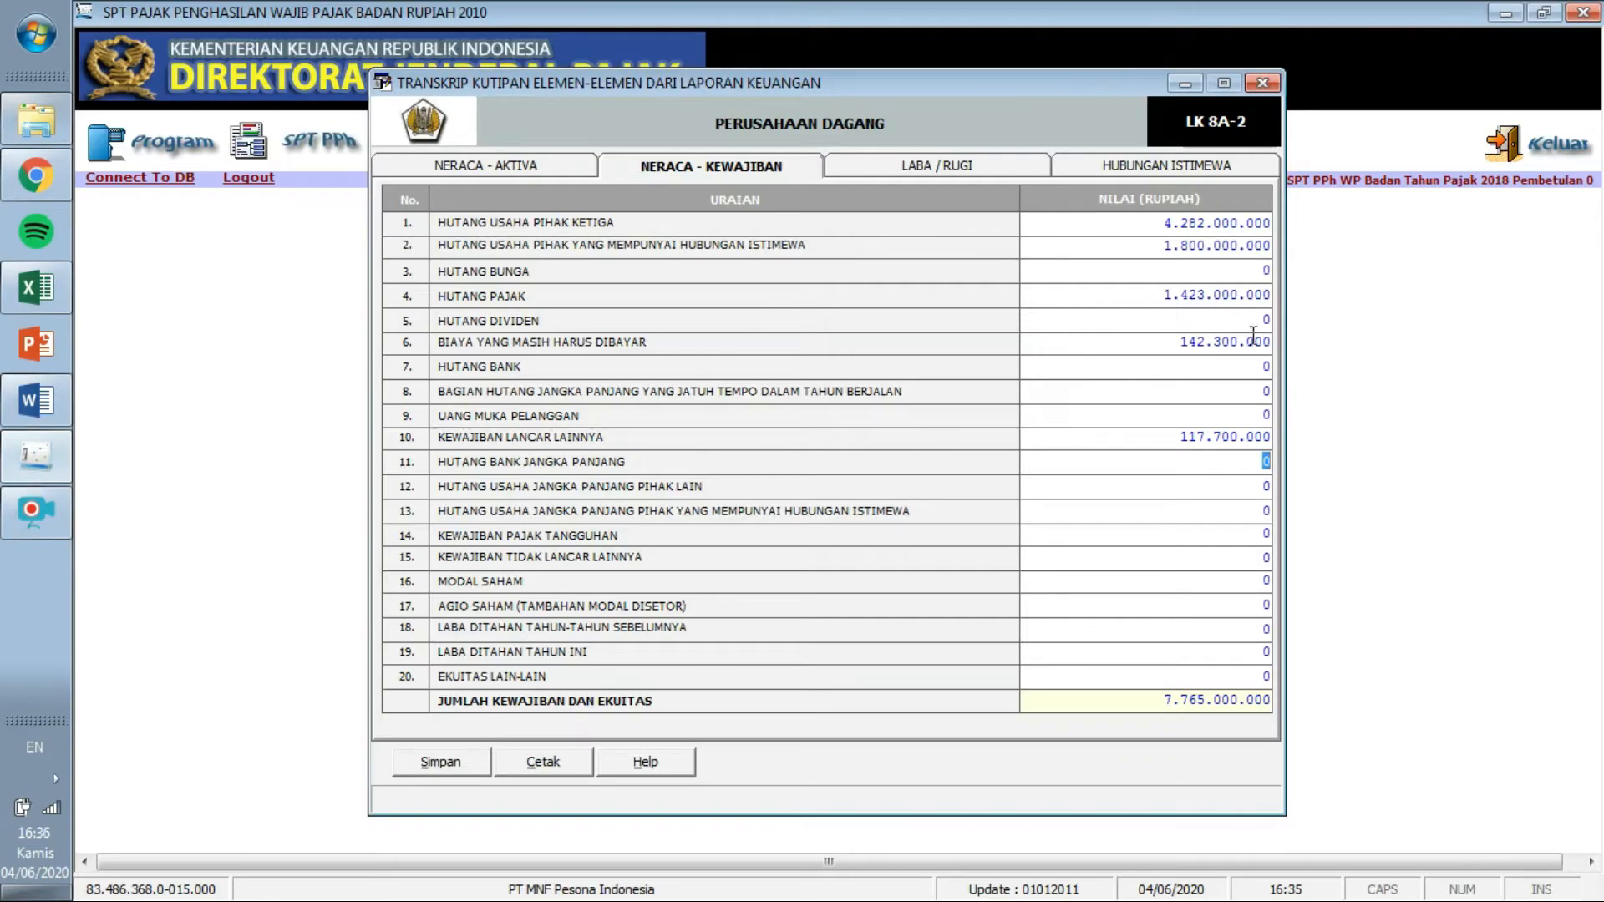
{"action": "left_click", "coordinate": [1254, 368]}
{"action": "type", "text": "38221"}
{"action": "left_click", "coordinate": [59, 392]}
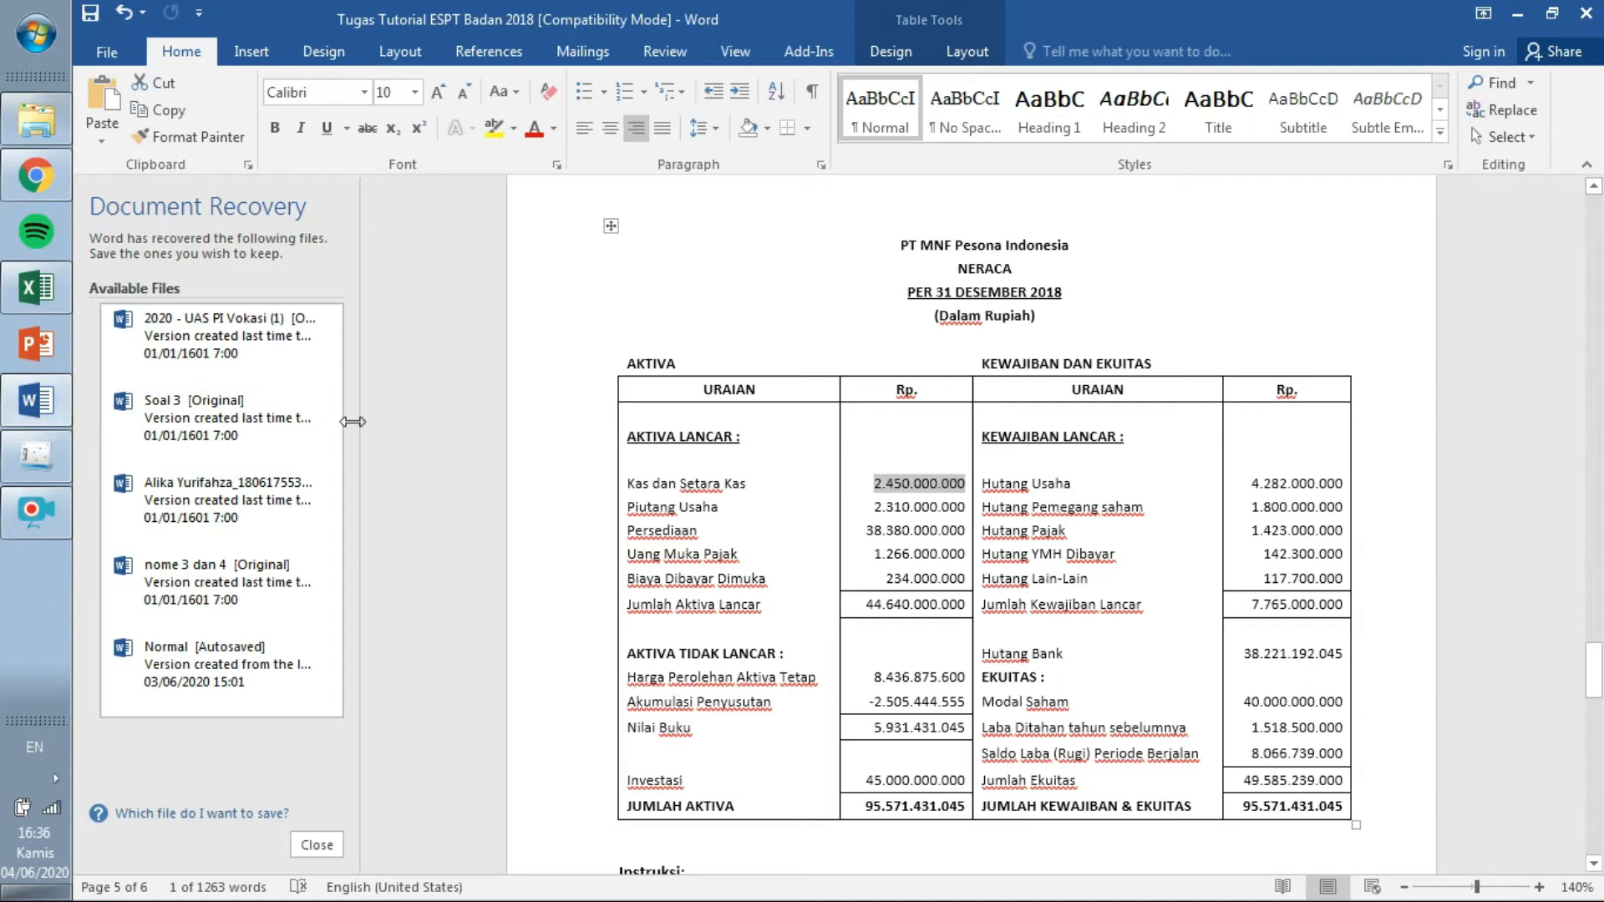
{"action": "left_click", "coordinate": [45, 471]}
{"action": "type", "text": "192.045"}
{"action": "key", "text": "Tab"}
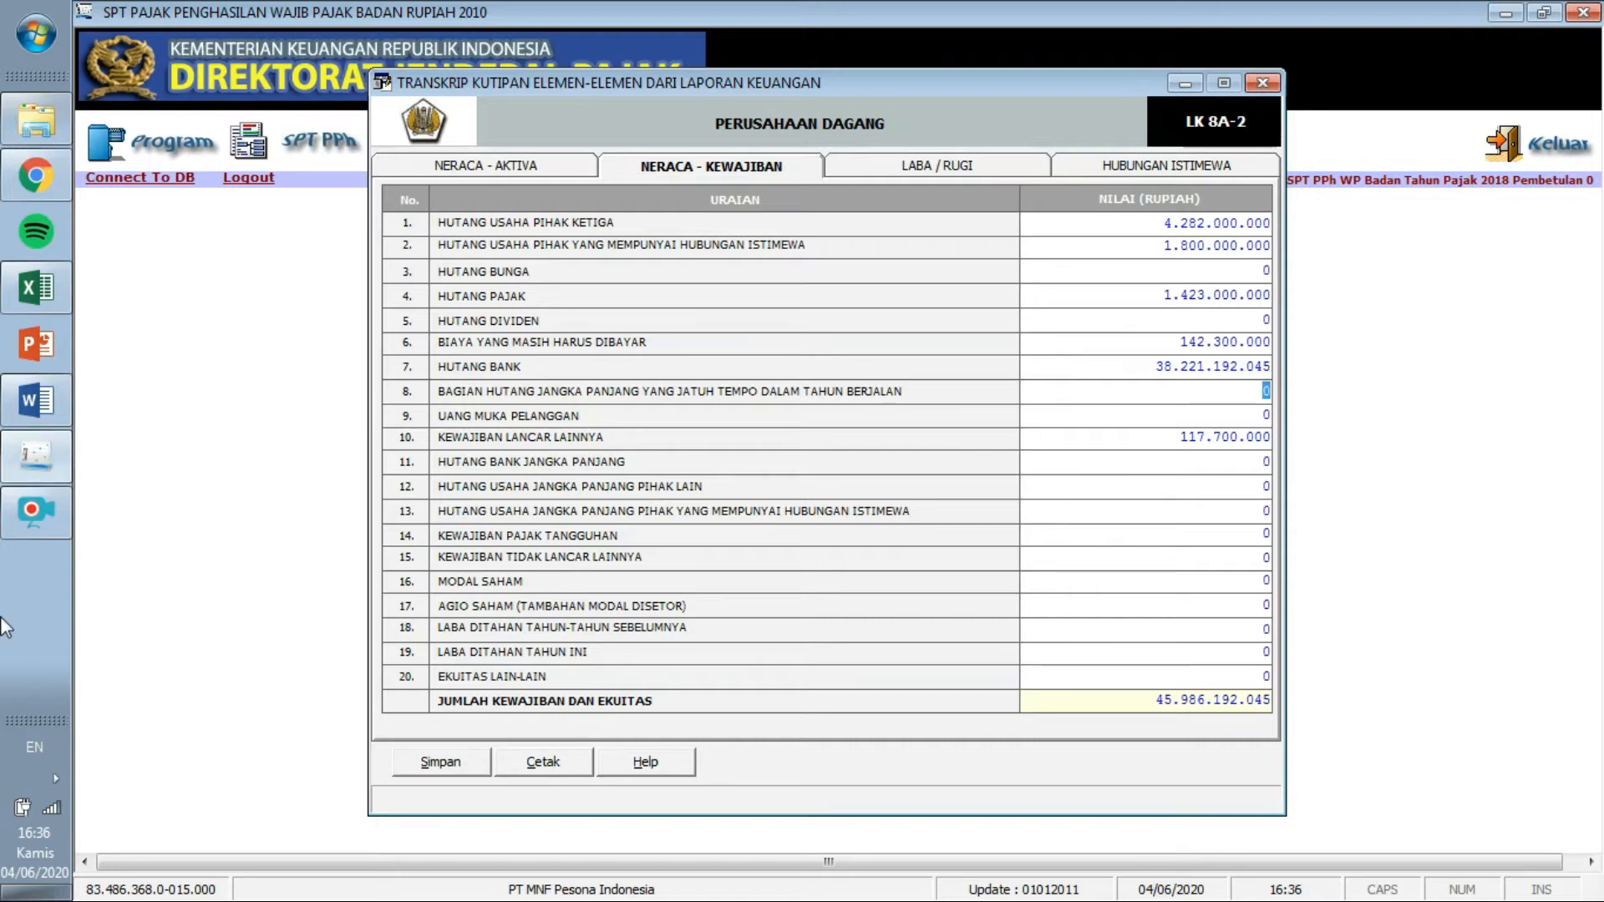
Enter Modal Saham of 40.000.000.000 from the Word balance sheet.
{"action": "left_click", "coordinate": [40, 394]}
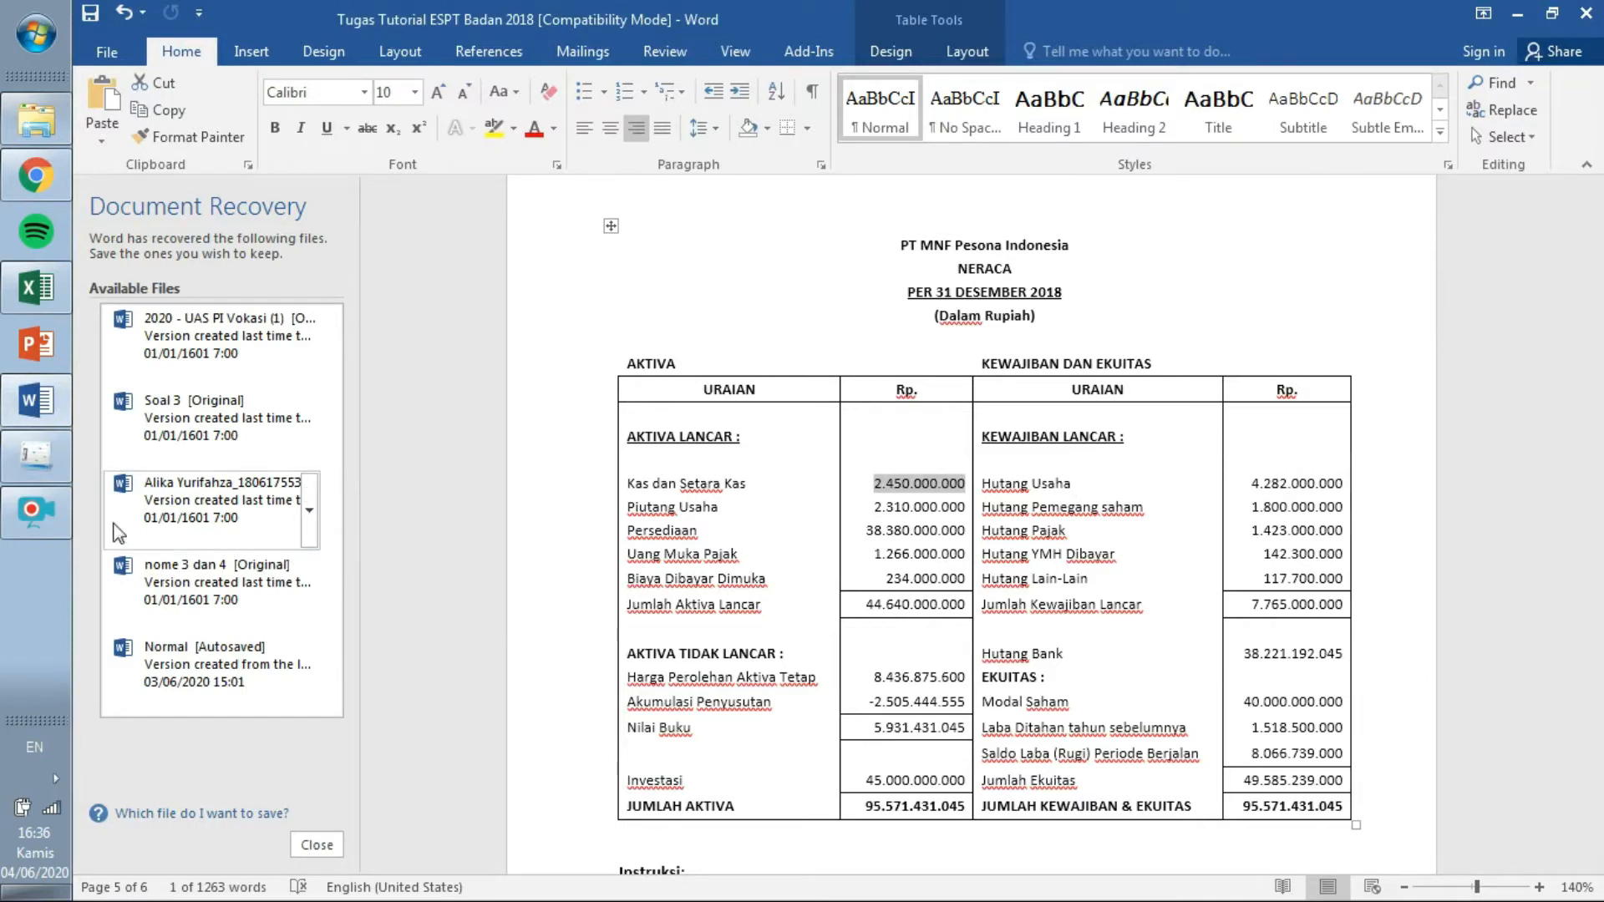
{"action": "left_click", "coordinate": [36, 456]}
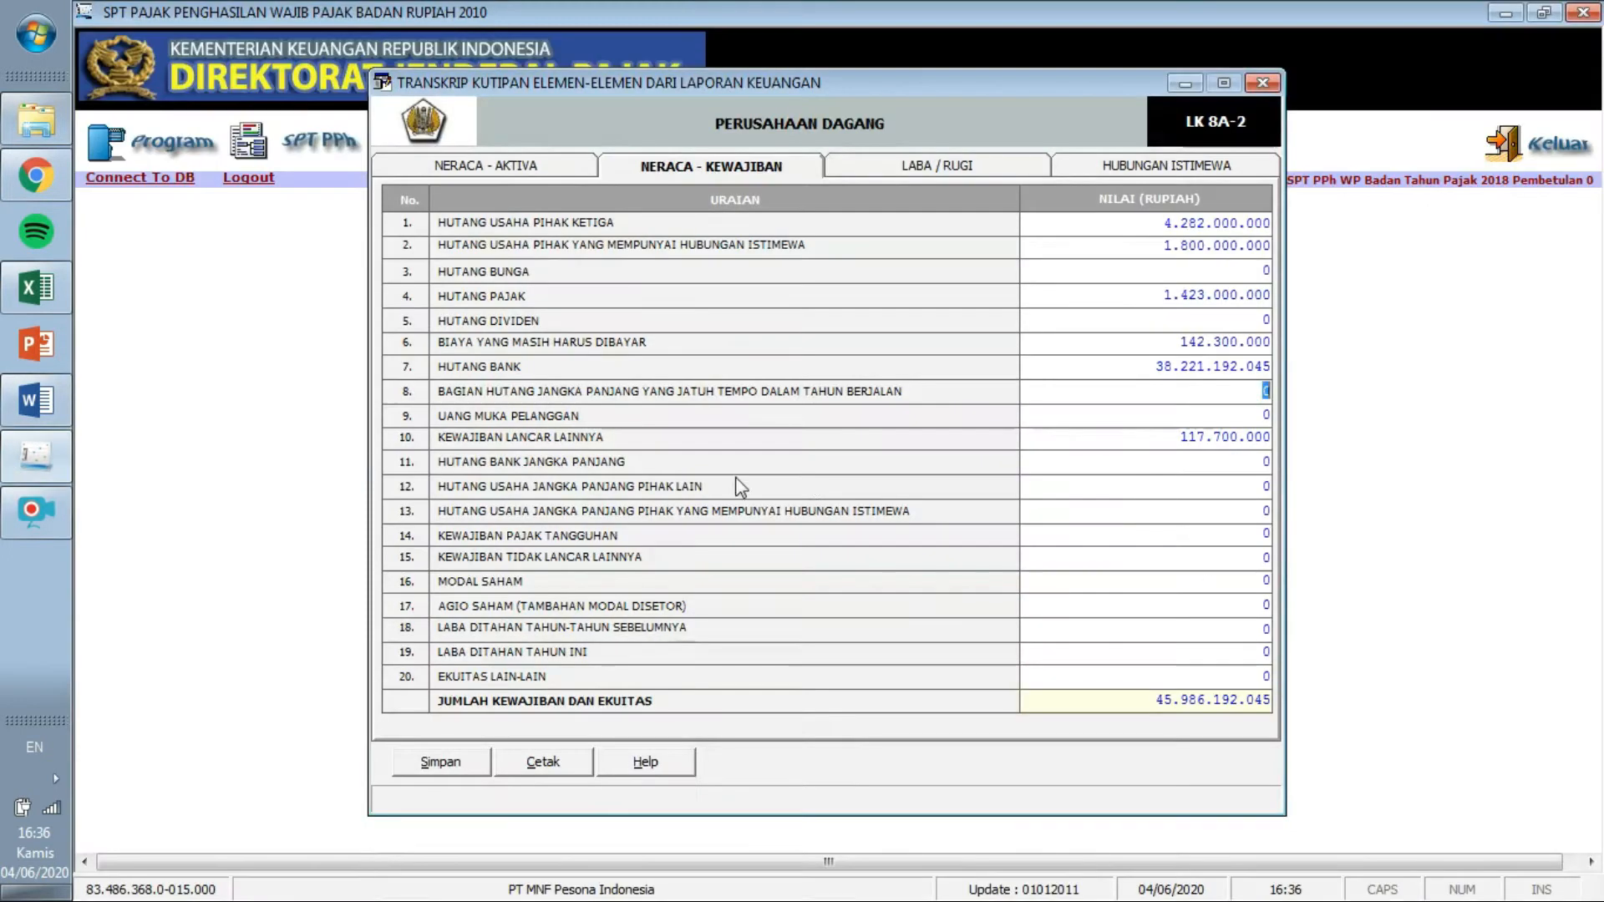
{"action": "left_click", "coordinate": [1261, 581]}
{"action": "type", "text": "400000.000.000"}
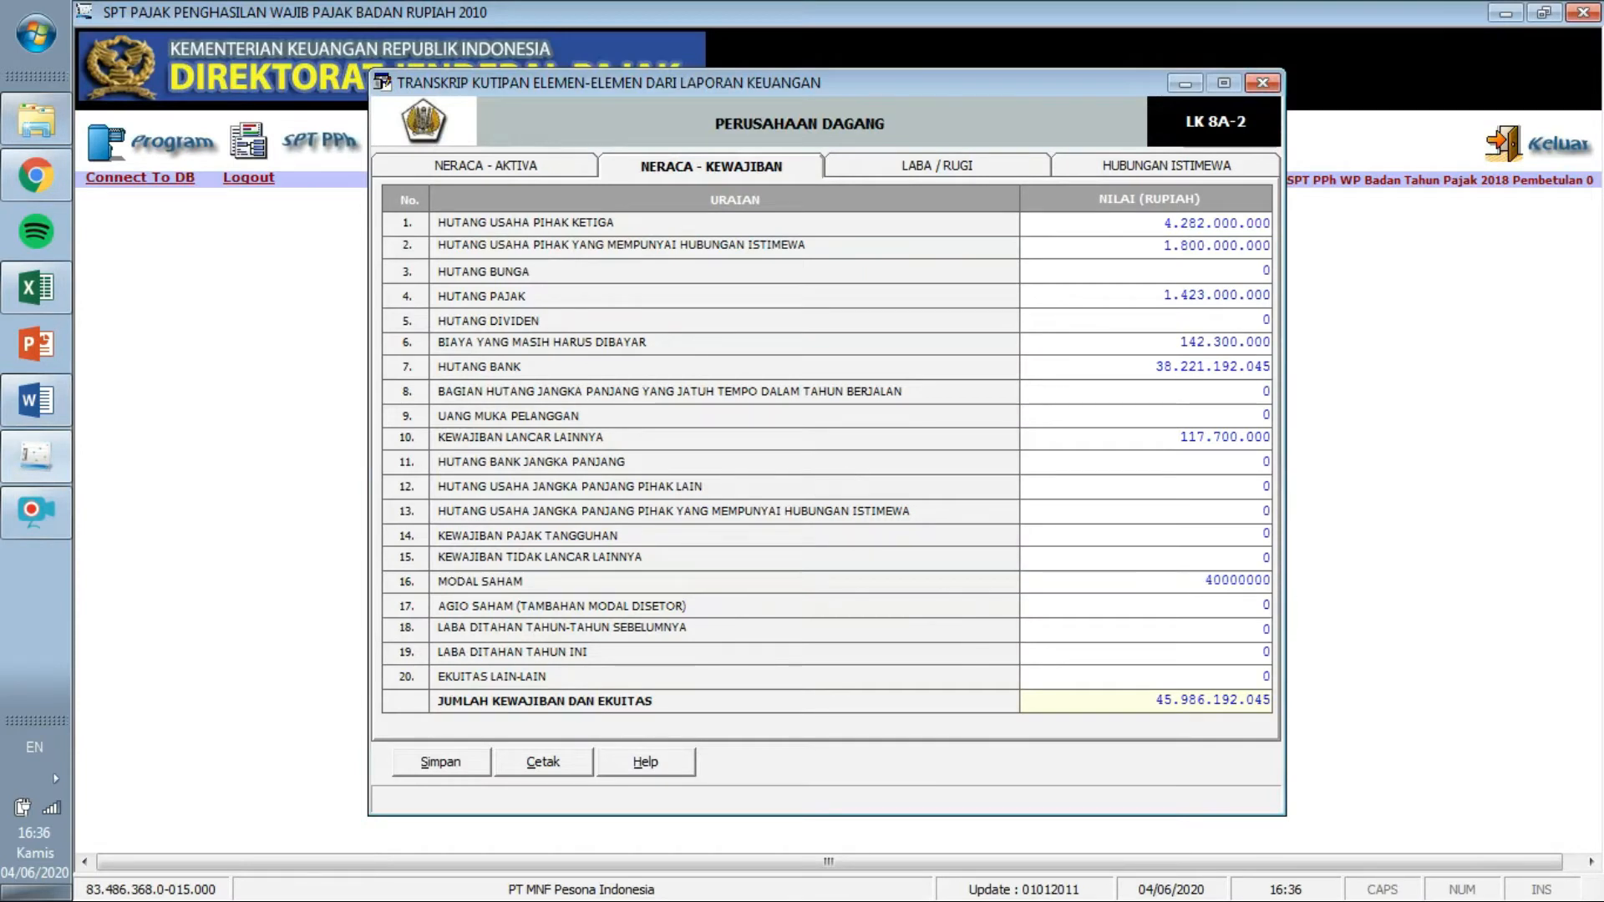
{"action": "key", "text": "Tab"}
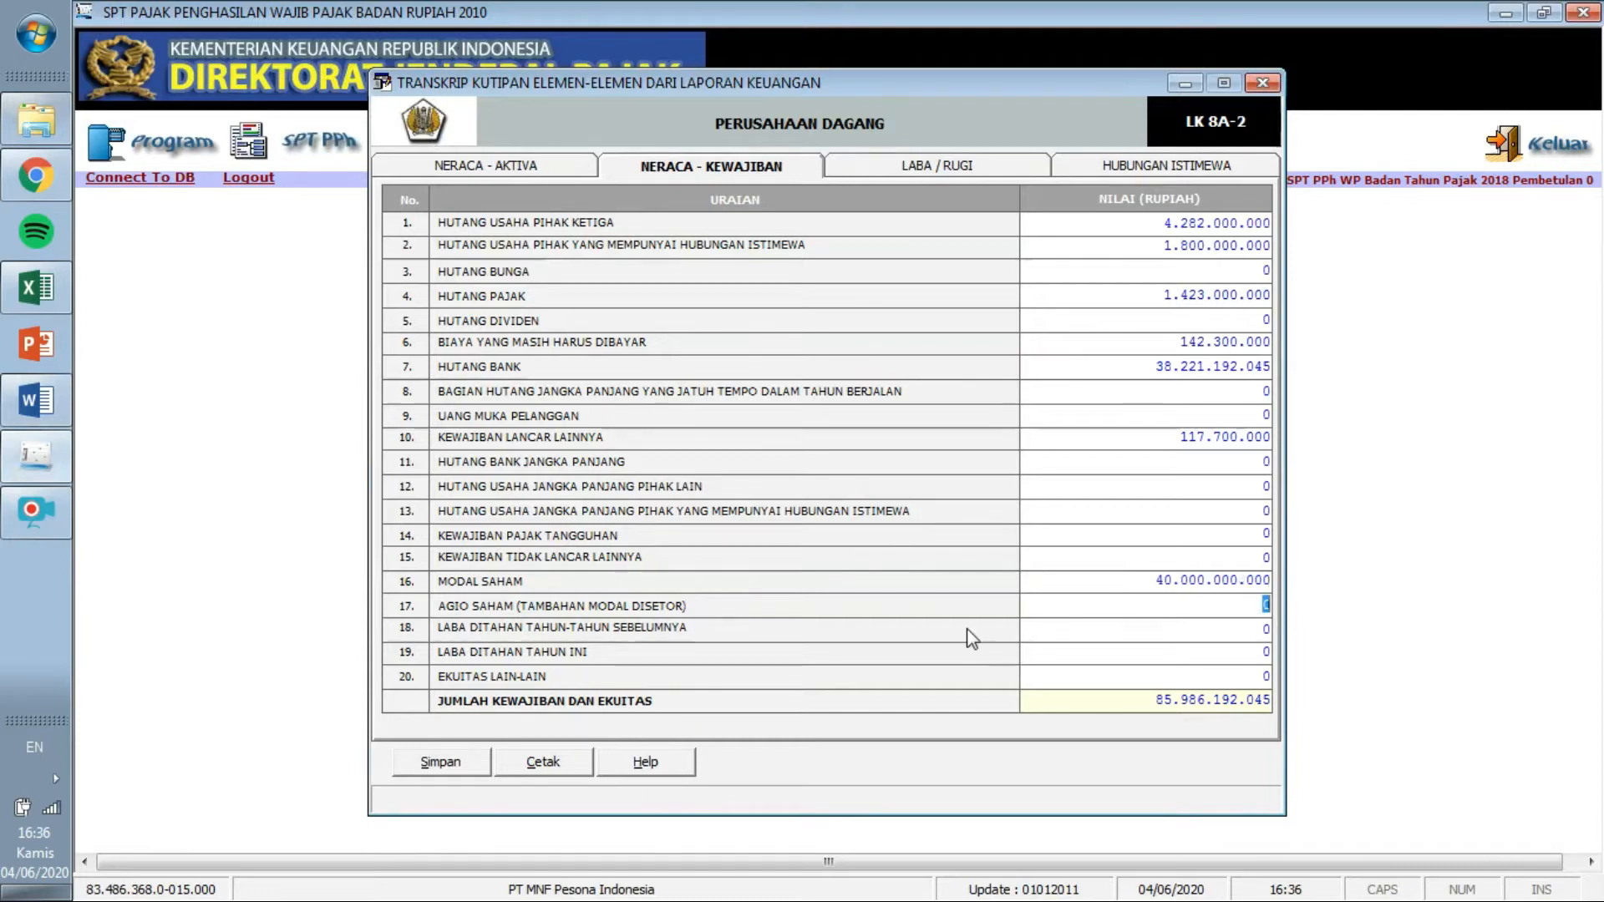
Enter prior-year retained earnings of 1.518.500.000 from the Word balance sheet.
{"action": "left_click", "coordinate": [36, 401]}
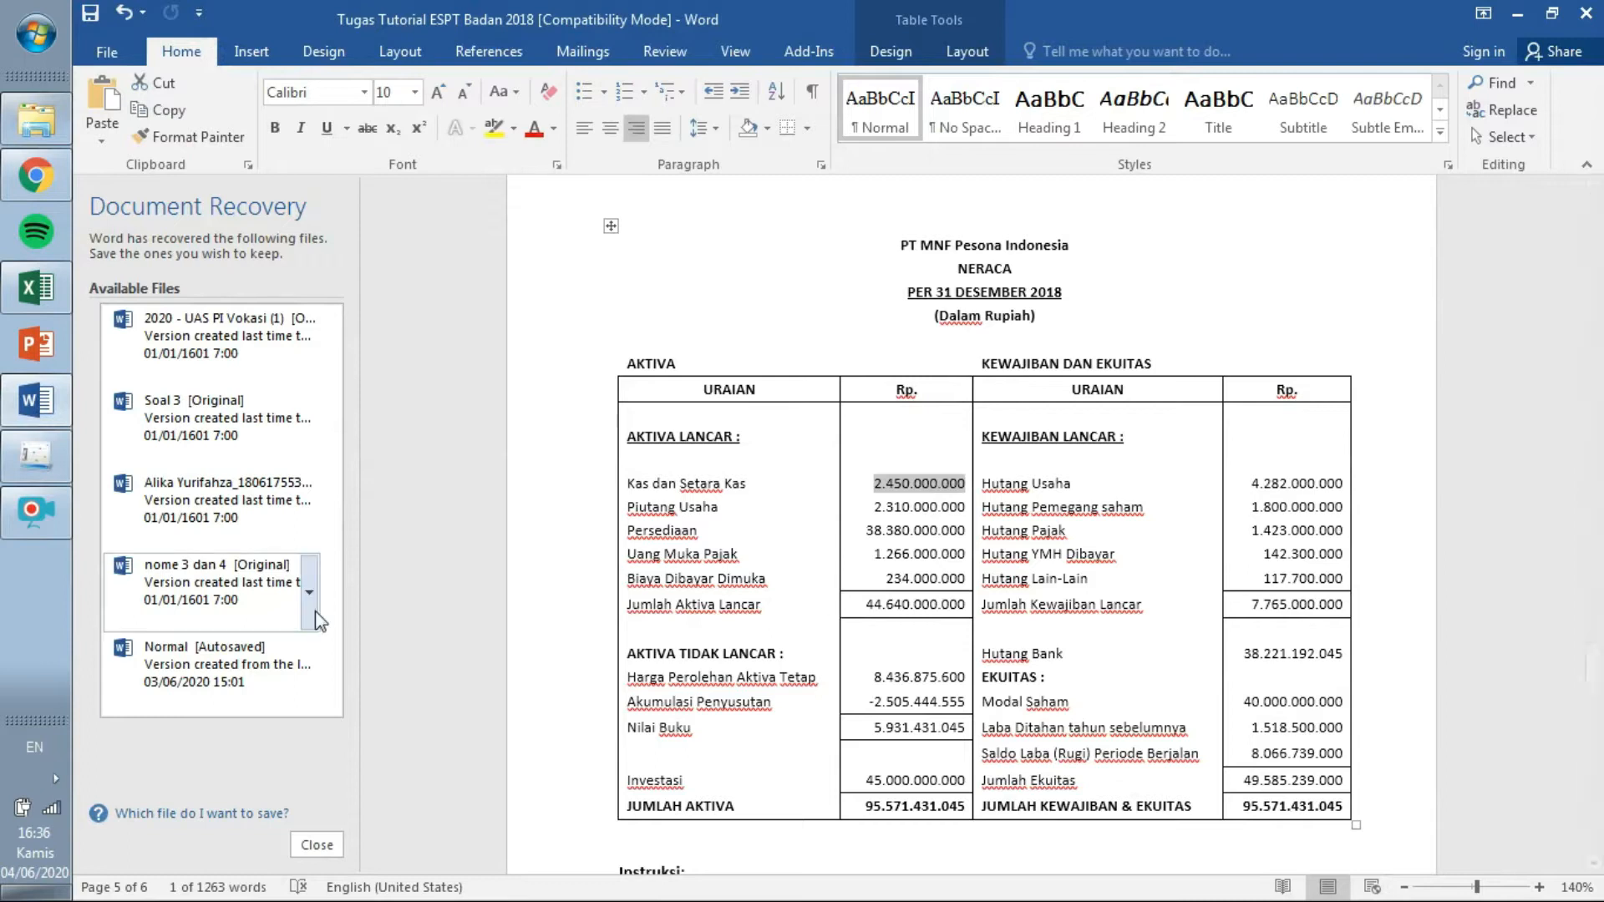
{"action": "left_click", "coordinate": [21, 463]}
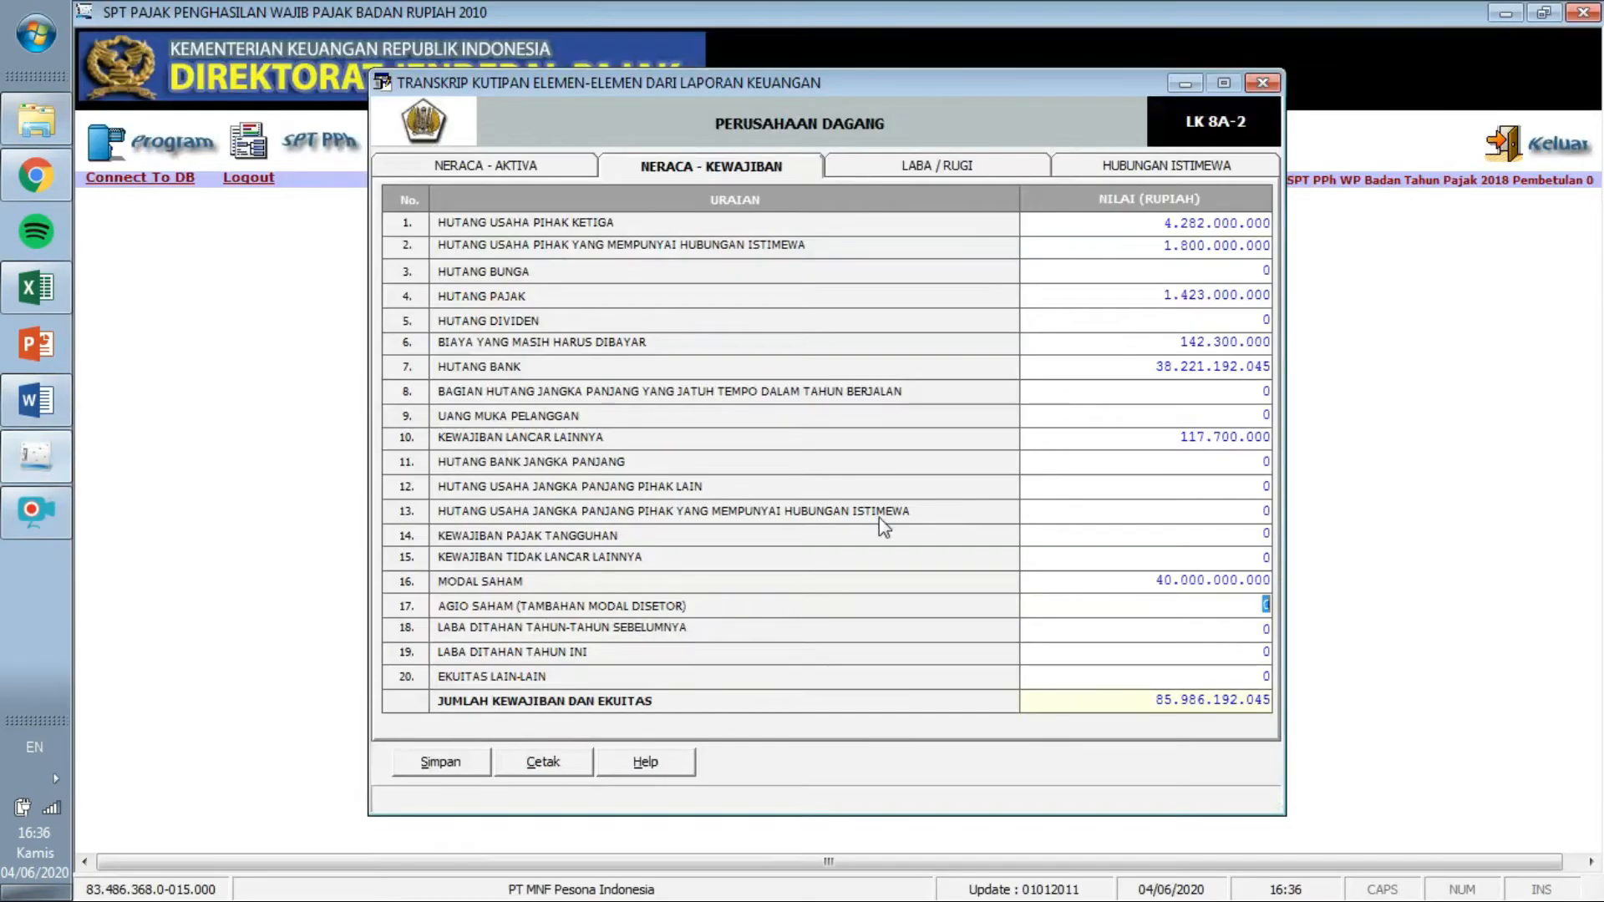
{"action": "left_click", "coordinate": [1255, 629]}
{"action": "type", "text": "1518500000"}
{"action": "key", "text": "Tab"}
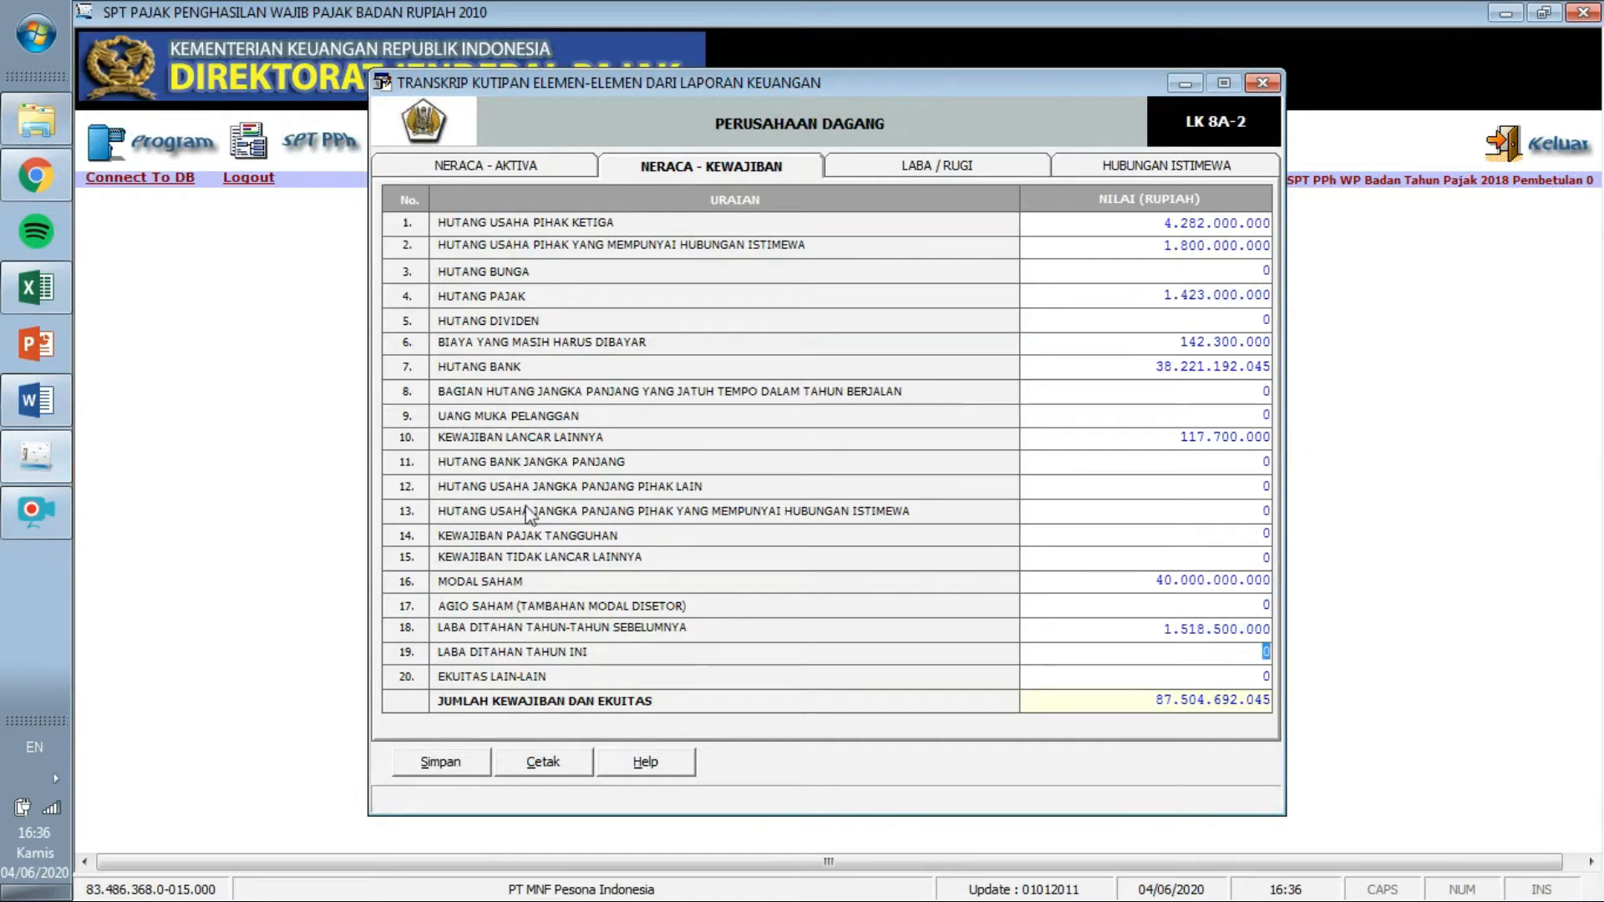
Enter current-year profit 8.066.739.000 and compare the 95.571.431.045 total against Word.
{"action": "left_click", "coordinate": [58, 411]}
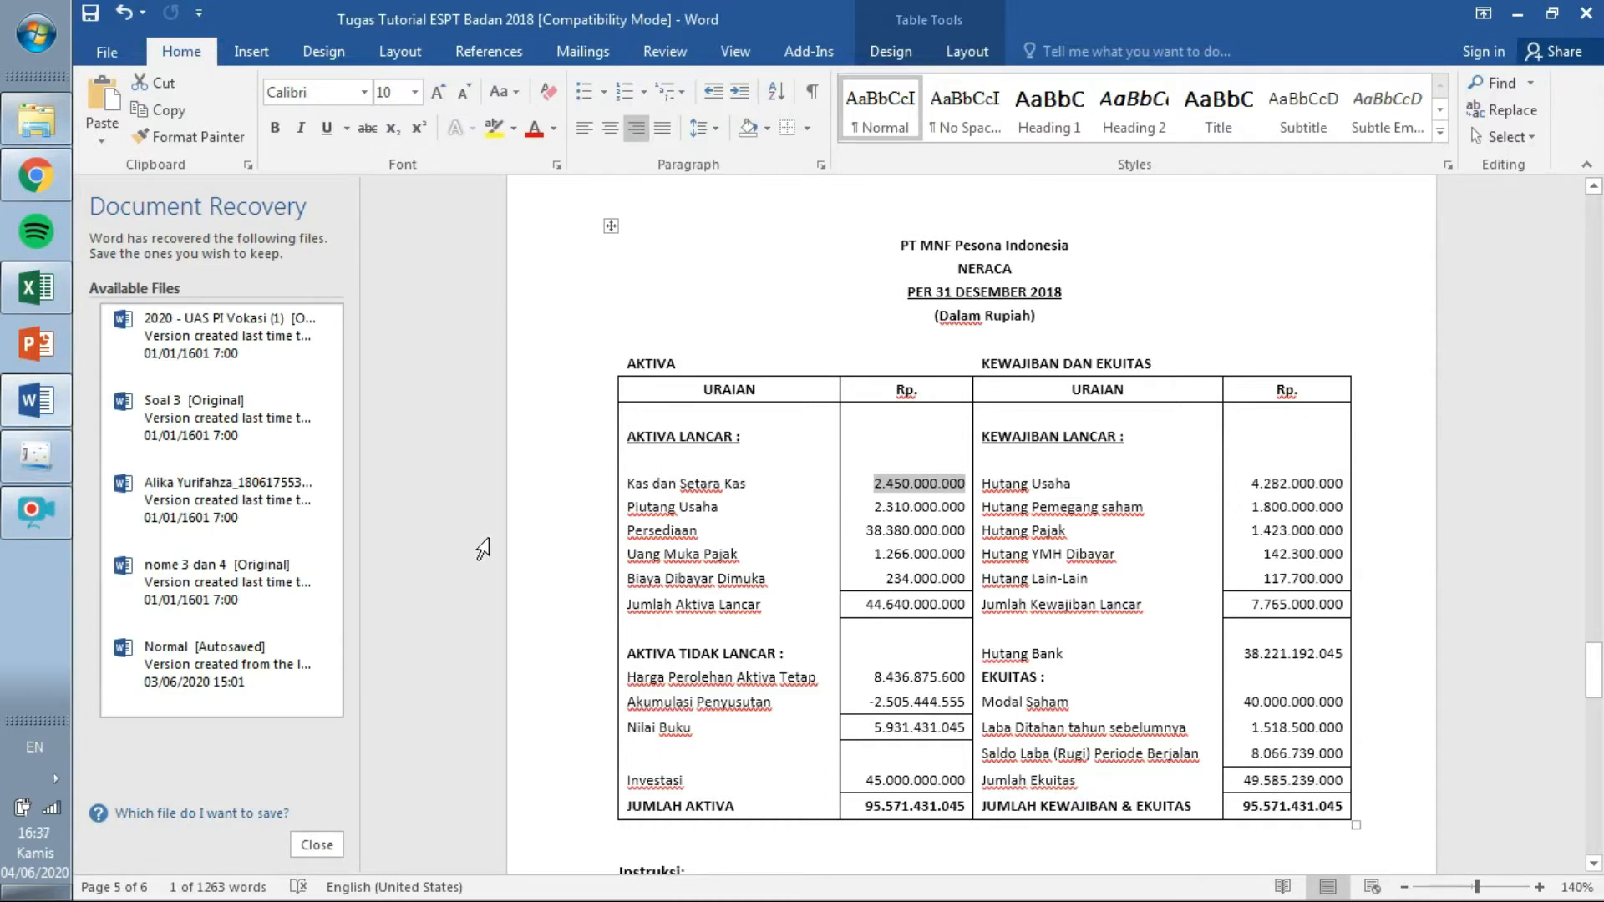
{"action": "left_click", "coordinate": [42, 455]}
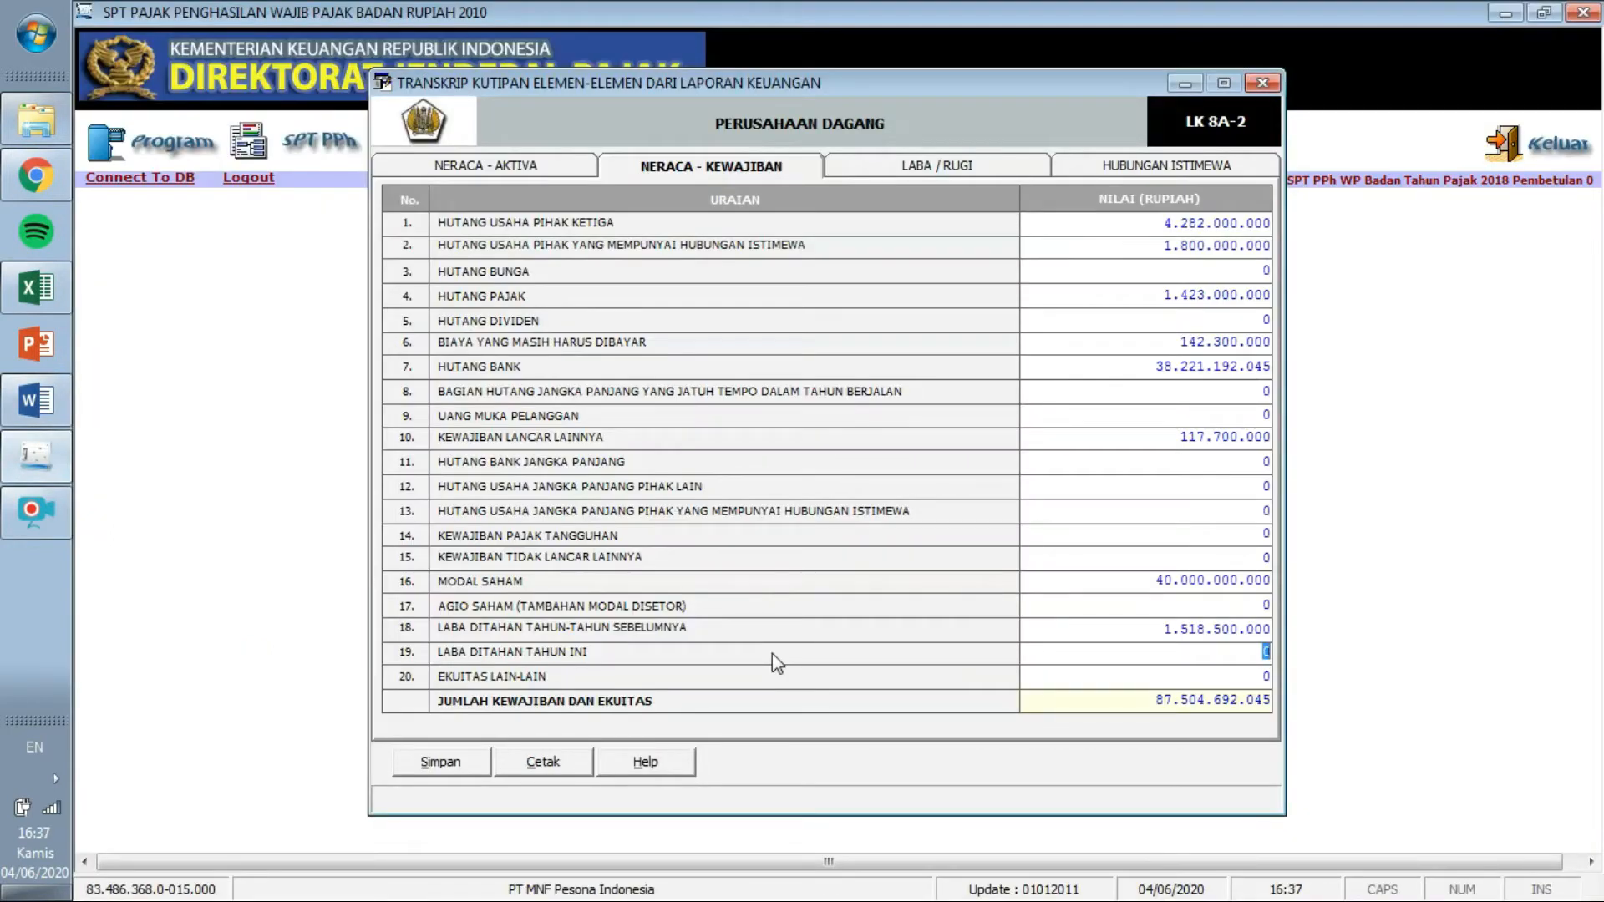
{"action": "type", "text": "66.739.000"}
{"action": "key", "text": "Tab"}
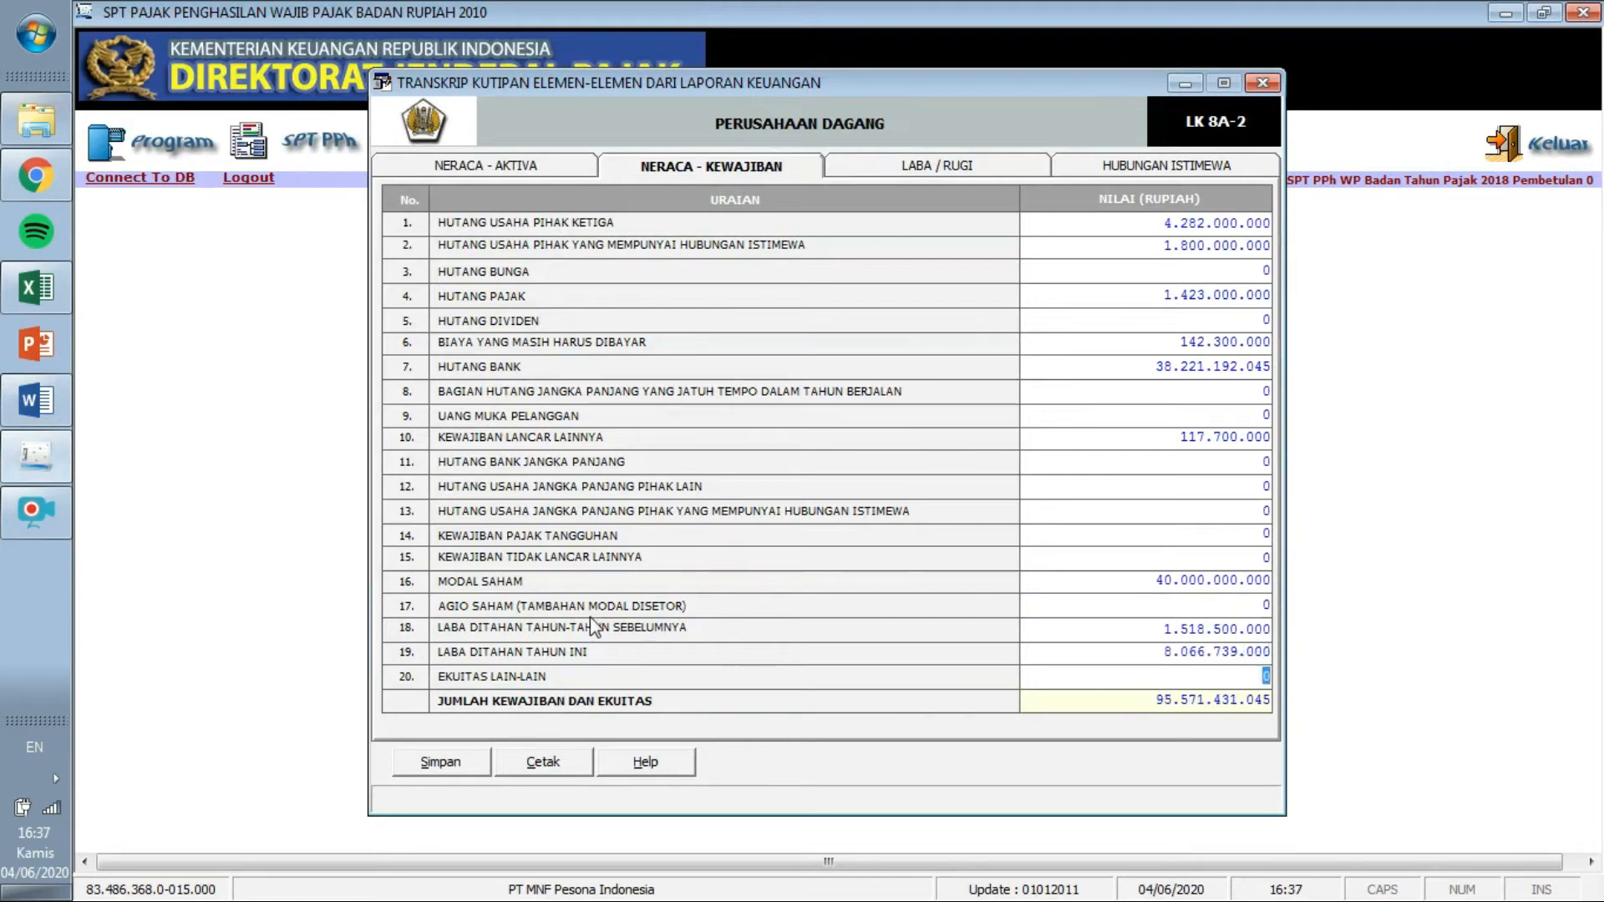
{"action": "mouse_move", "coordinate": [1270, 701]}
{"action": "left_mouse_down"}
{"action": "mouse_move", "coordinate": [1242, 701]}
{"action": "mouse_move", "coordinate": [1284, 702]}
{"action": "left_mouse_up"}
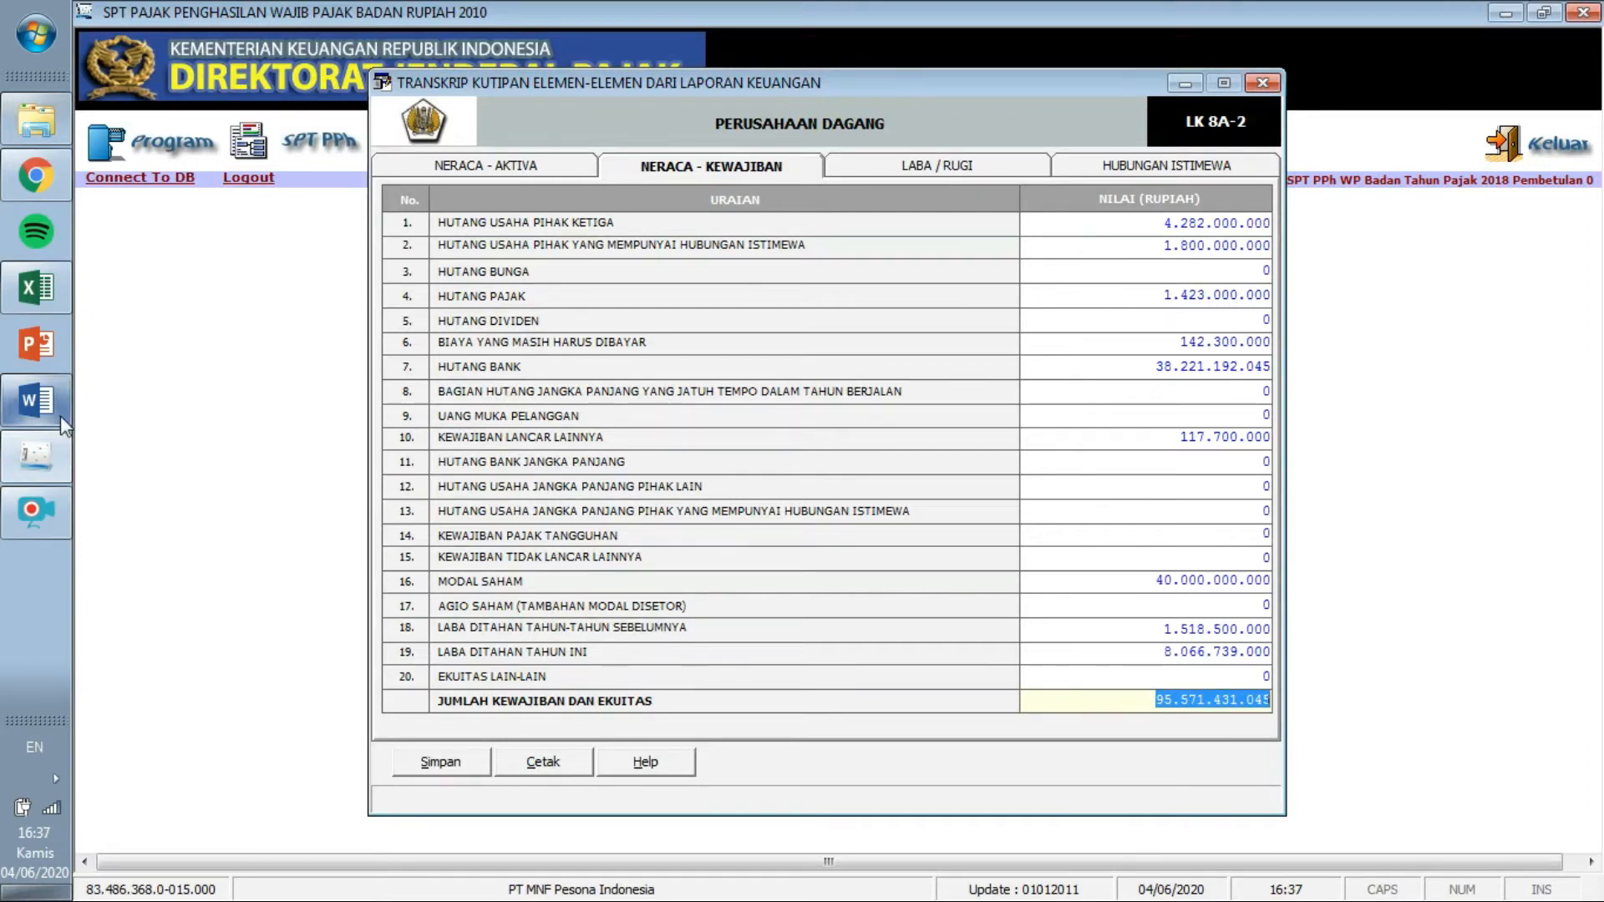
{"action": "left_click", "coordinate": [37, 401]}
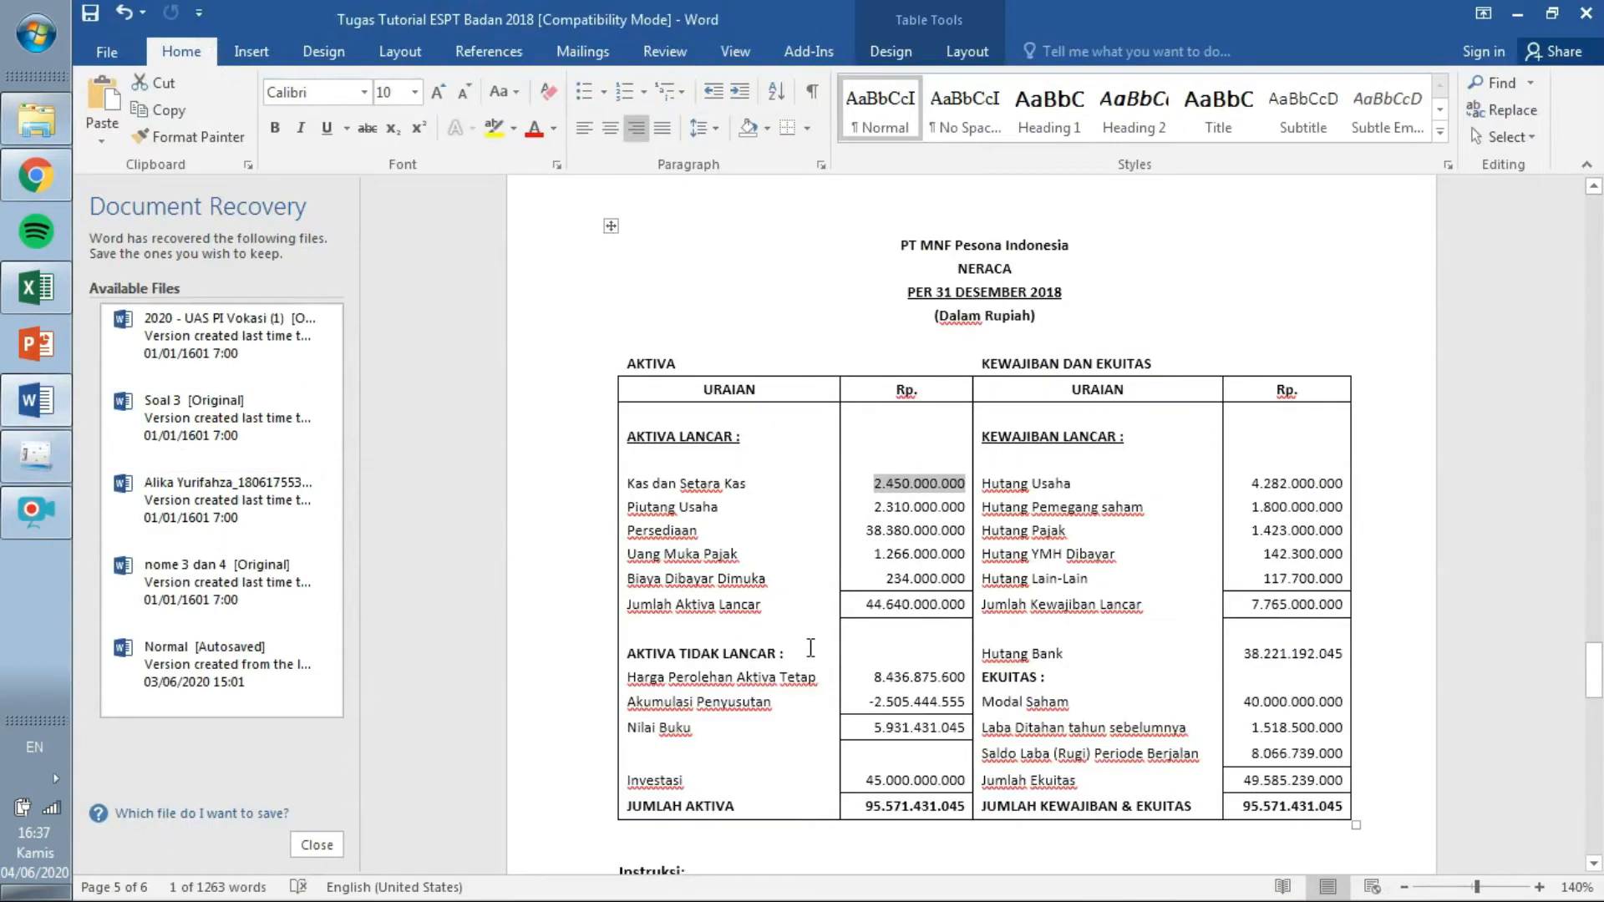
{"action": "left_click", "coordinate": [37, 457]}
On the Laba / Rugi sheet, enter Penjualan Bersih 46.917.989.000 taken from the Word income statement.
{"action": "left_click", "coordinate": [916, 165]}
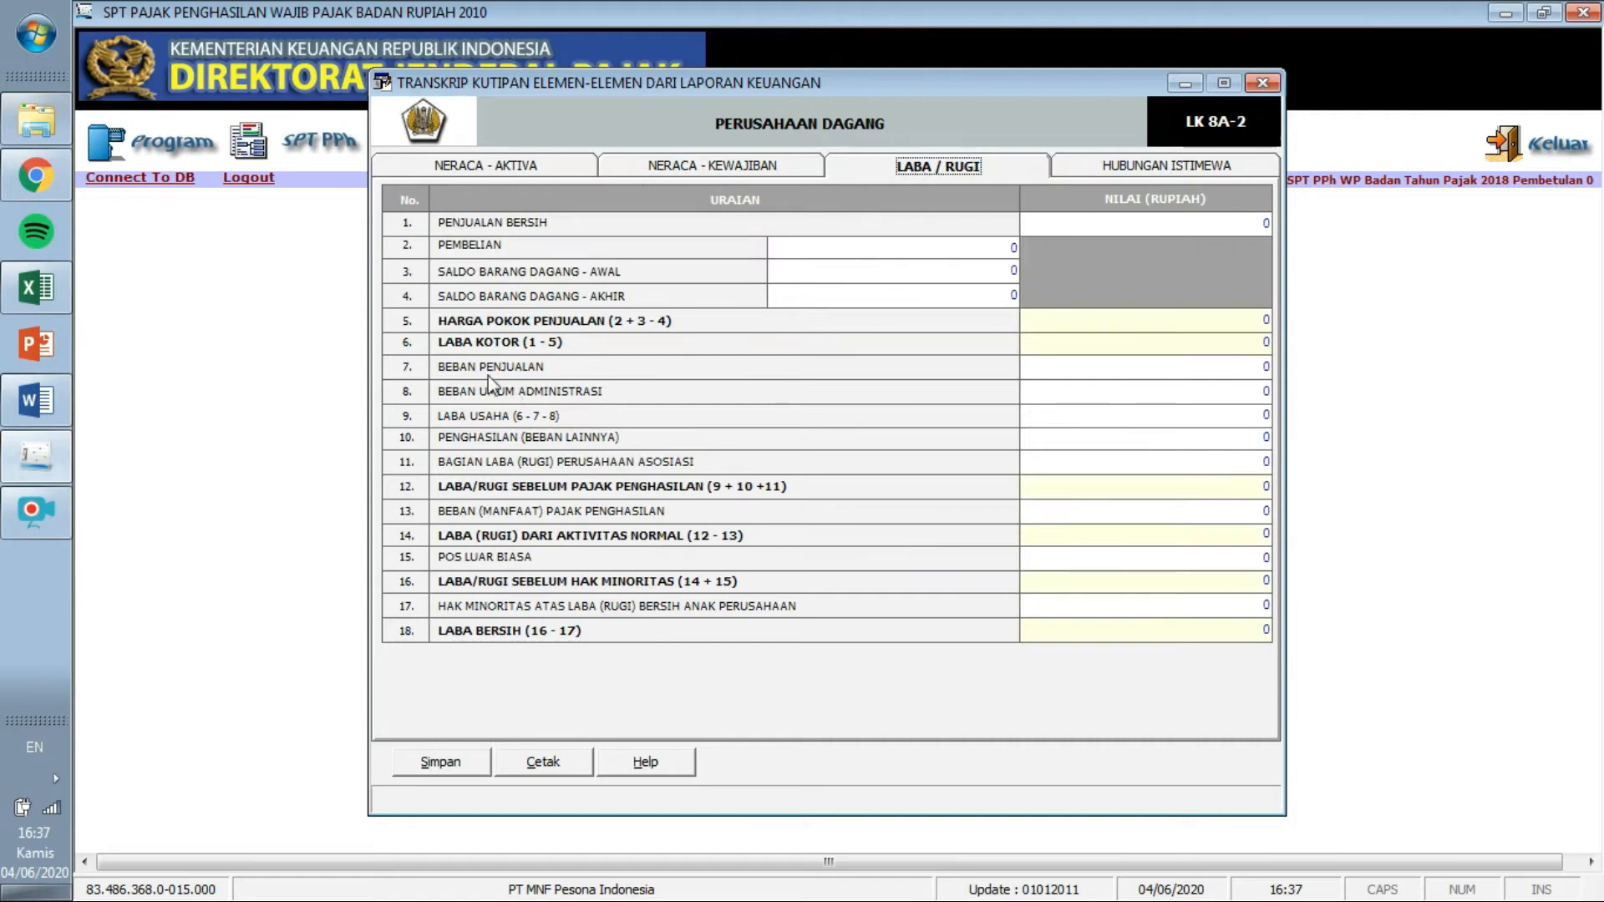
{"action": "left_click", "coordinate": [50, 411]}
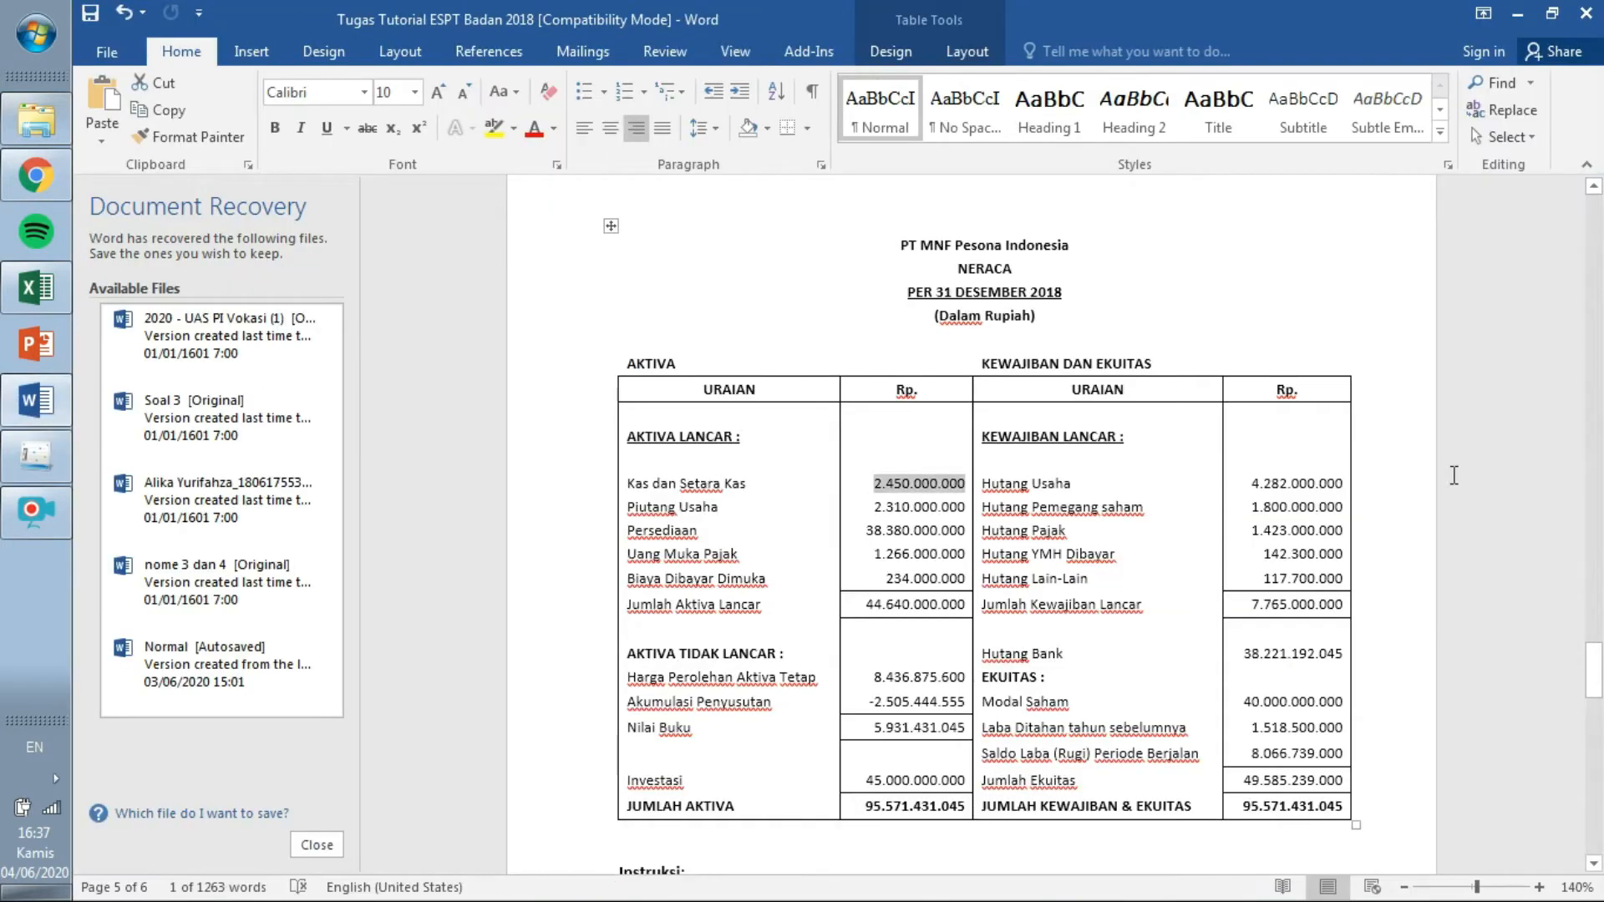
{"action": "left_click_drag", "start_coordinate": [1596, 689], "coordinate": [1598, 358]}
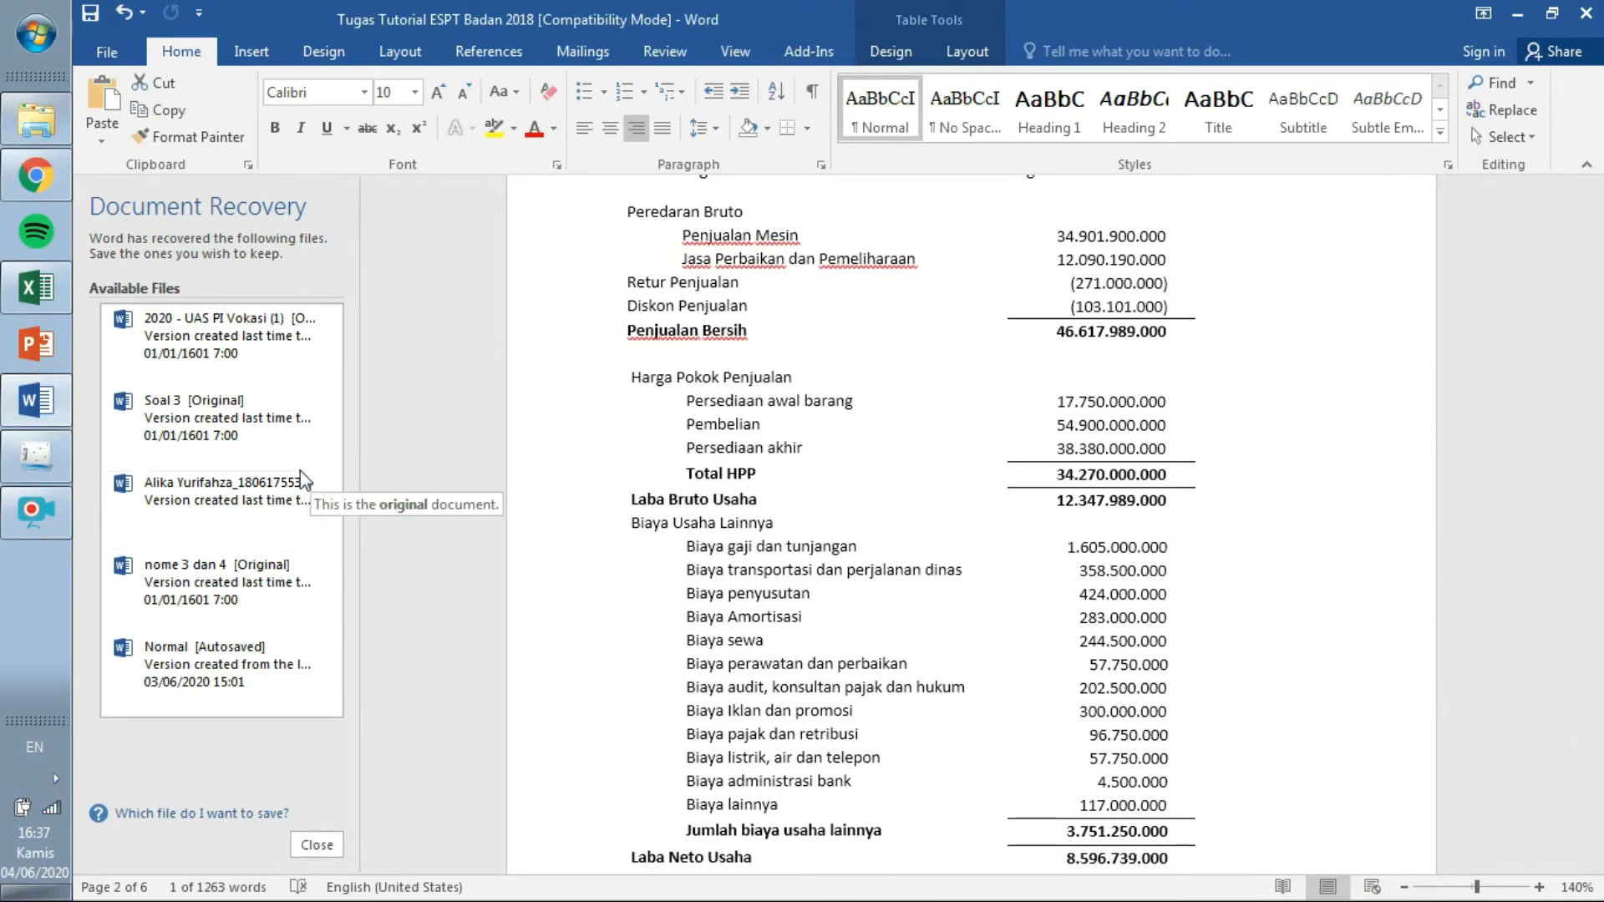
{"action": "left_click", "coordinate": [37, 468]}
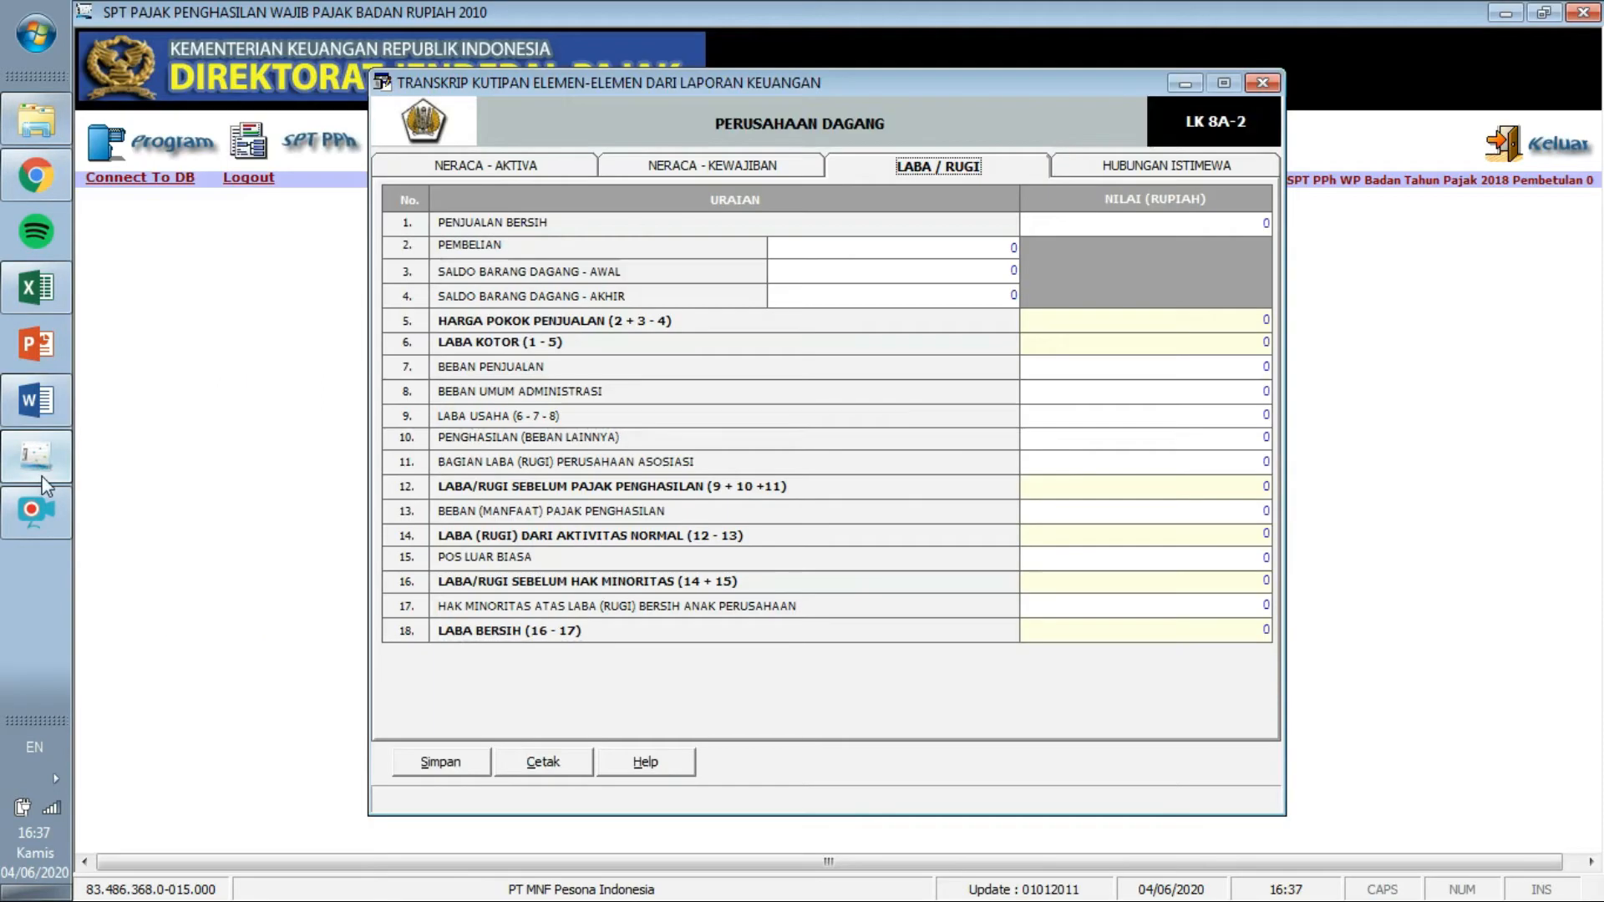
{"action": "left_click", "coordinate": [52, 399]}
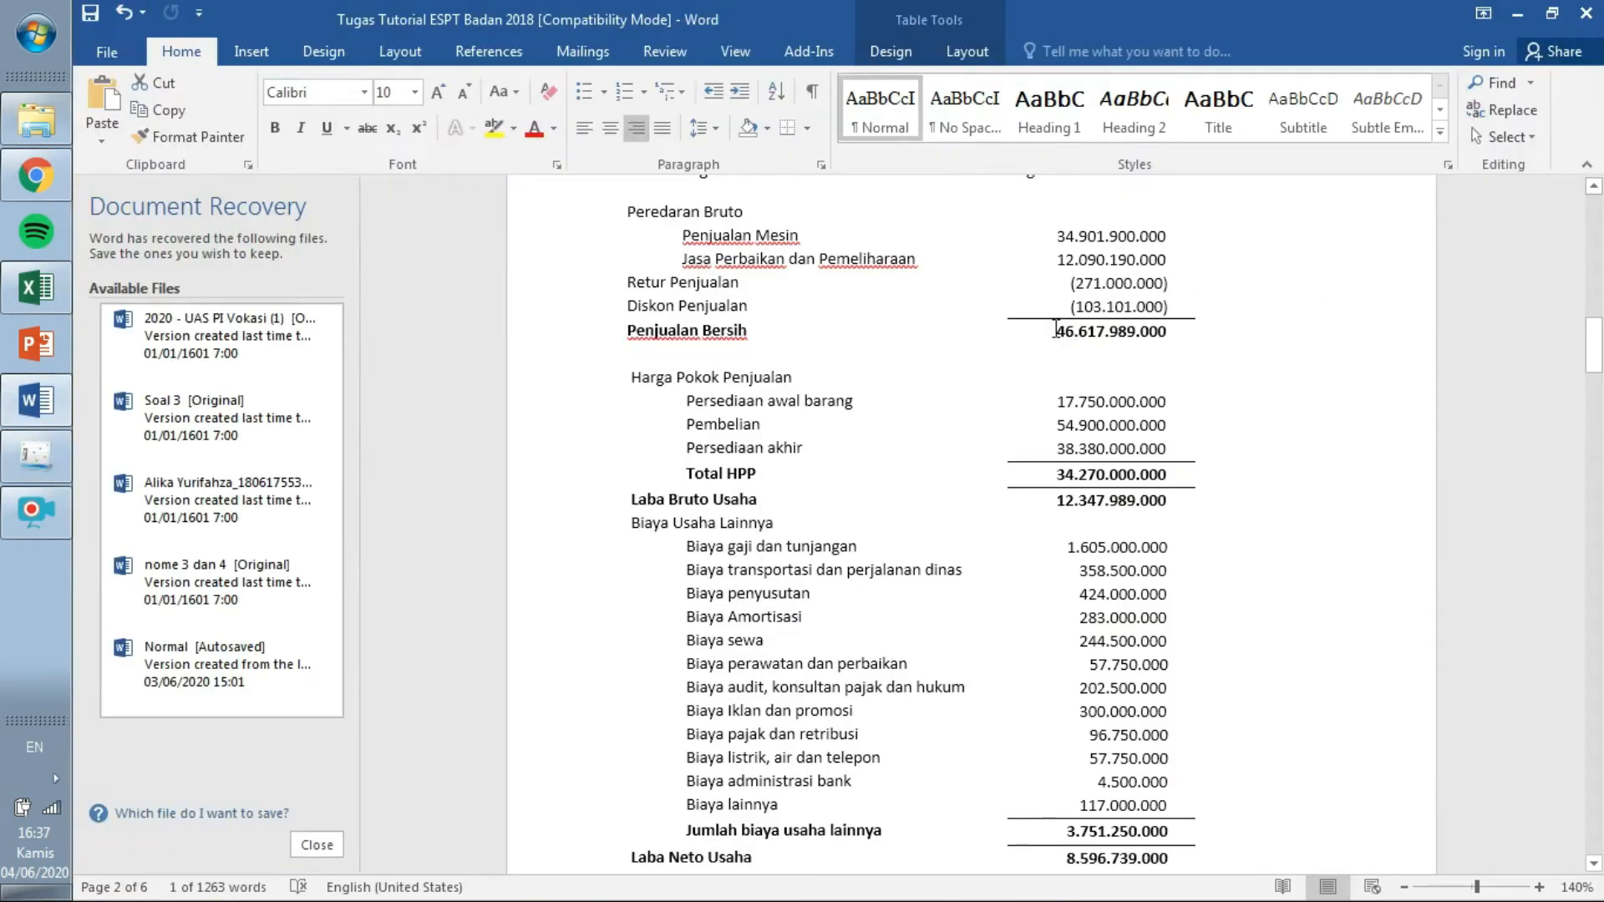
{"action": "left_click_drag", "start_coordinate": [1056, 328], "coordinate": [1176, 323]}
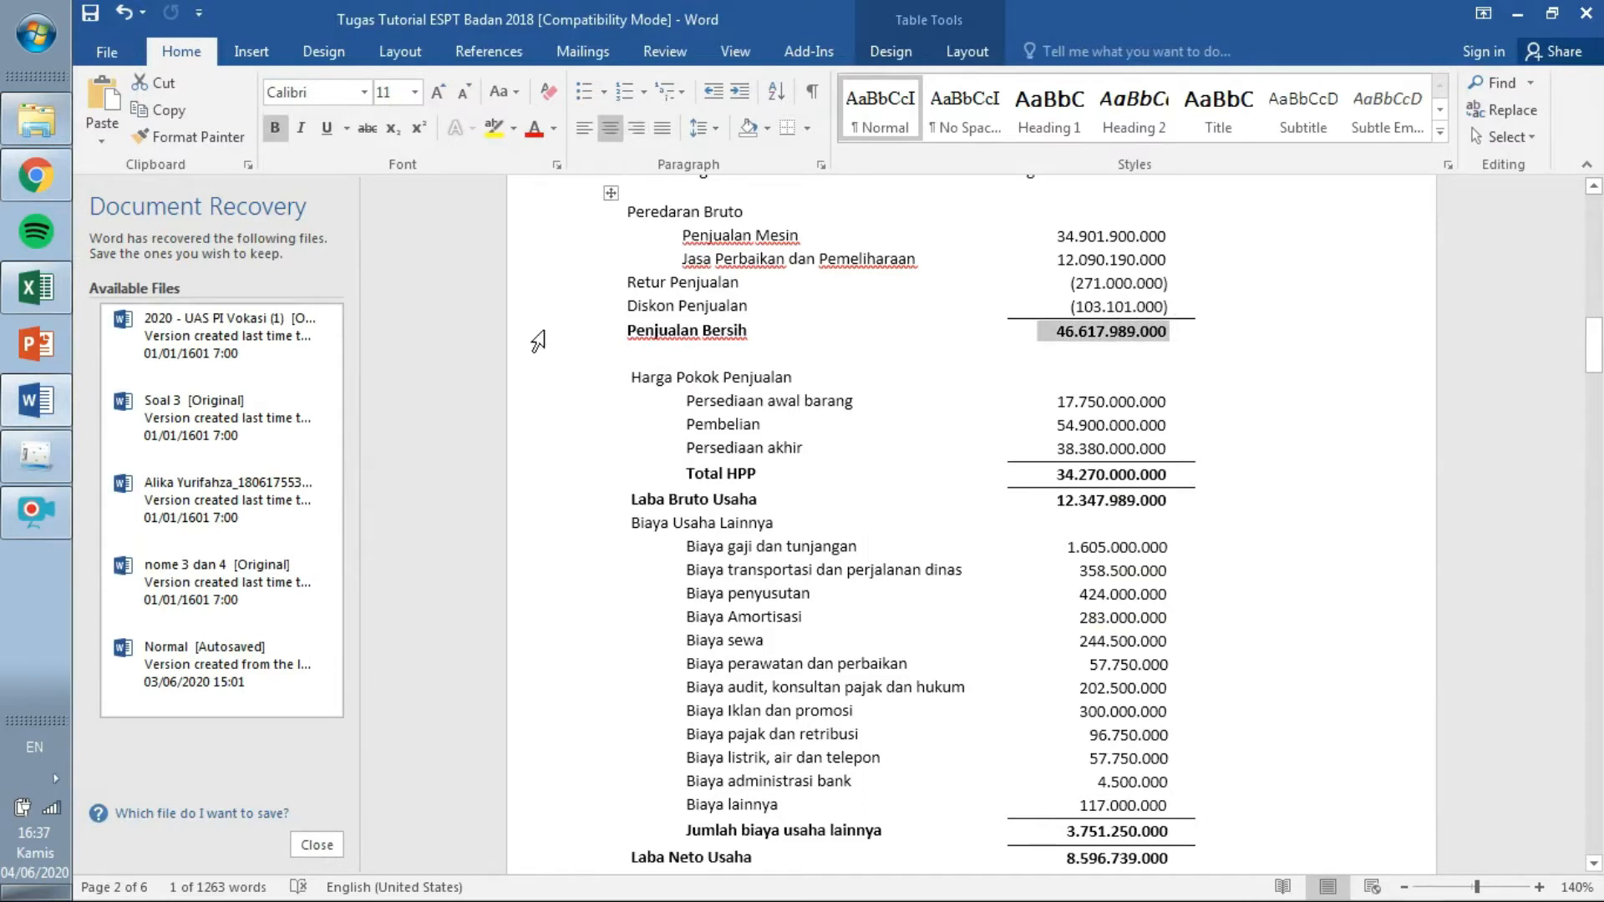
{"action": "left_click", "coordinate": [38, 458]}
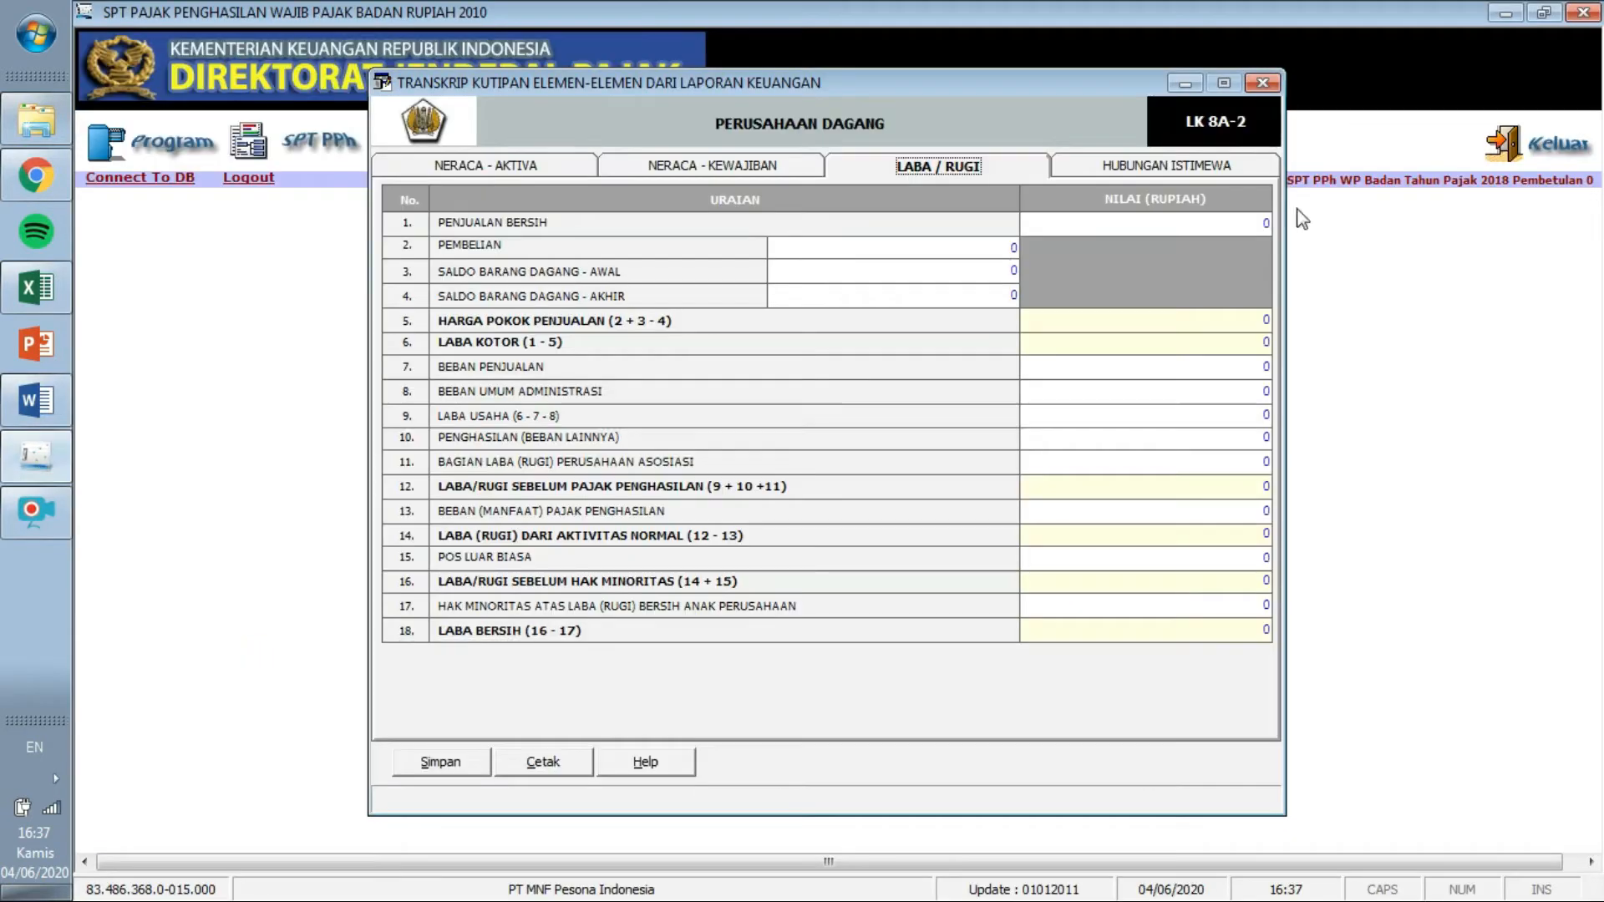
{"action": "type", "text": "4"}
{"action": "type", "text": "6.917."}
{"action": "type", "text": "989.000"}
{"action": "key", "text": "Tab"}
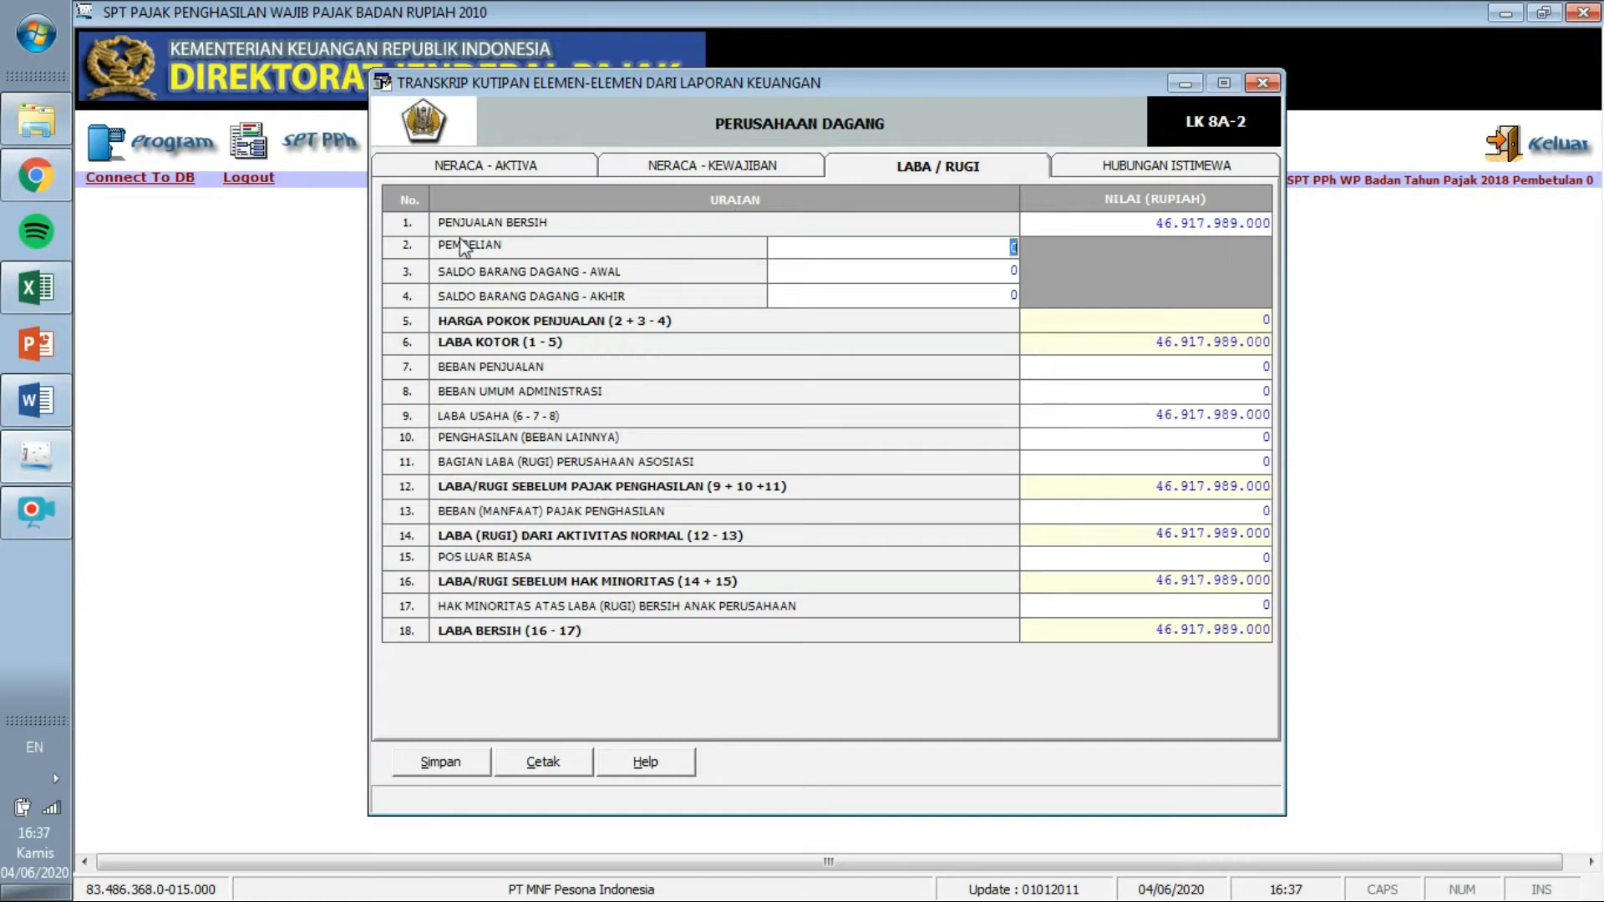
{"action": "left_click", "coordinate": [36, 400]}
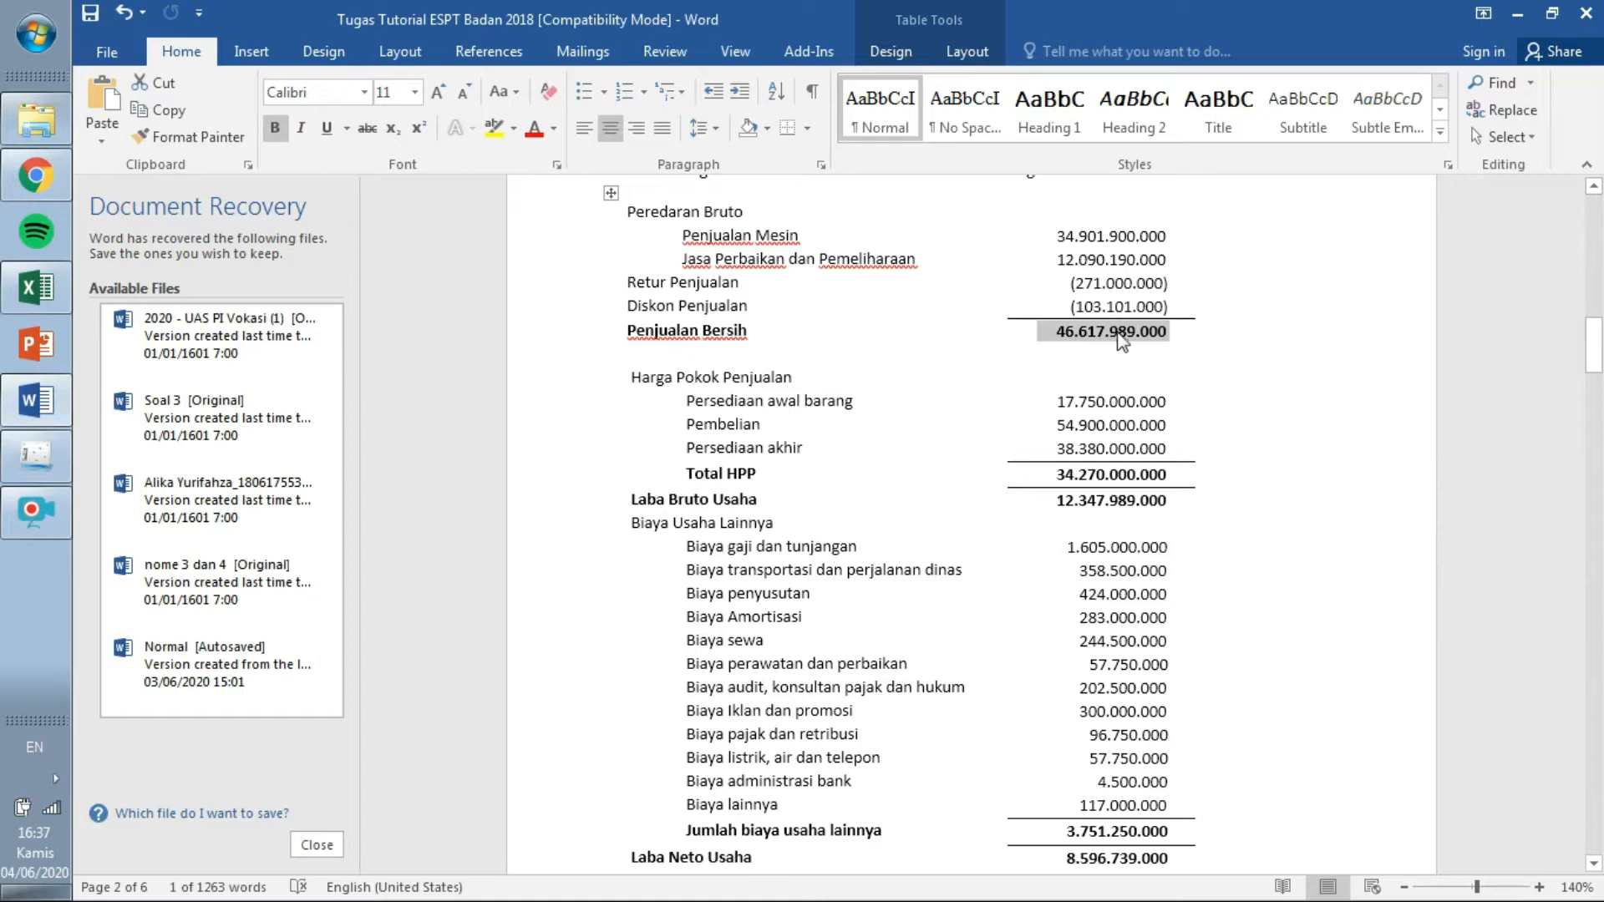
{"action": "left_click", "coordinate": [33, 456]}
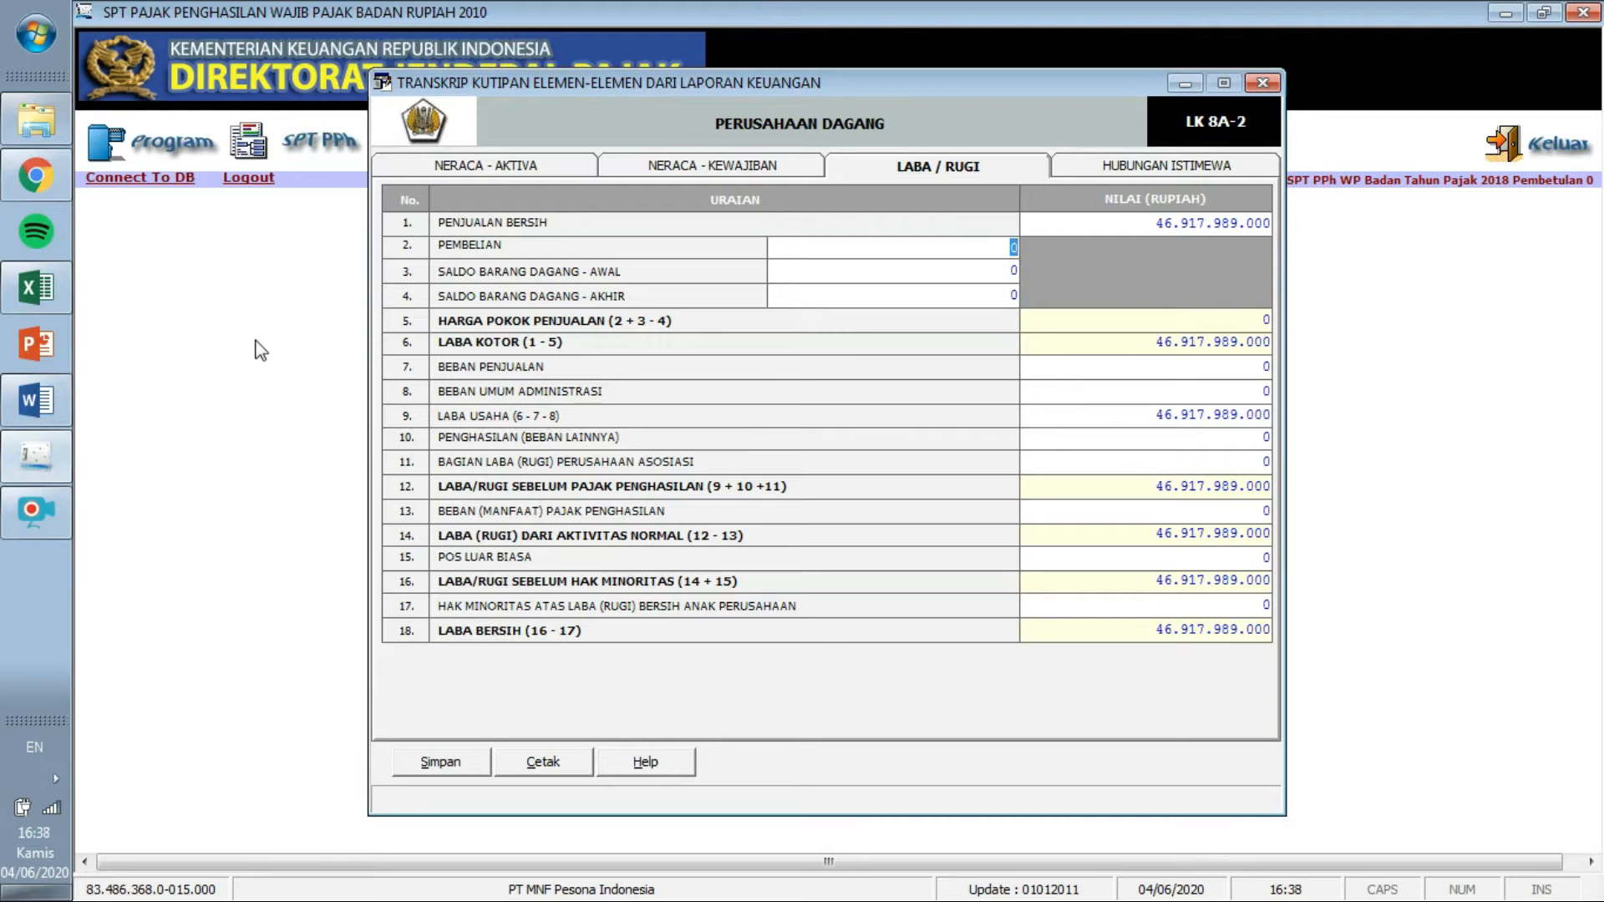
Enter purchases (Pembelian) of 54.900.000.000 from the Word income statement.
{"action": "left_click", "coordinate": [36, 400]}
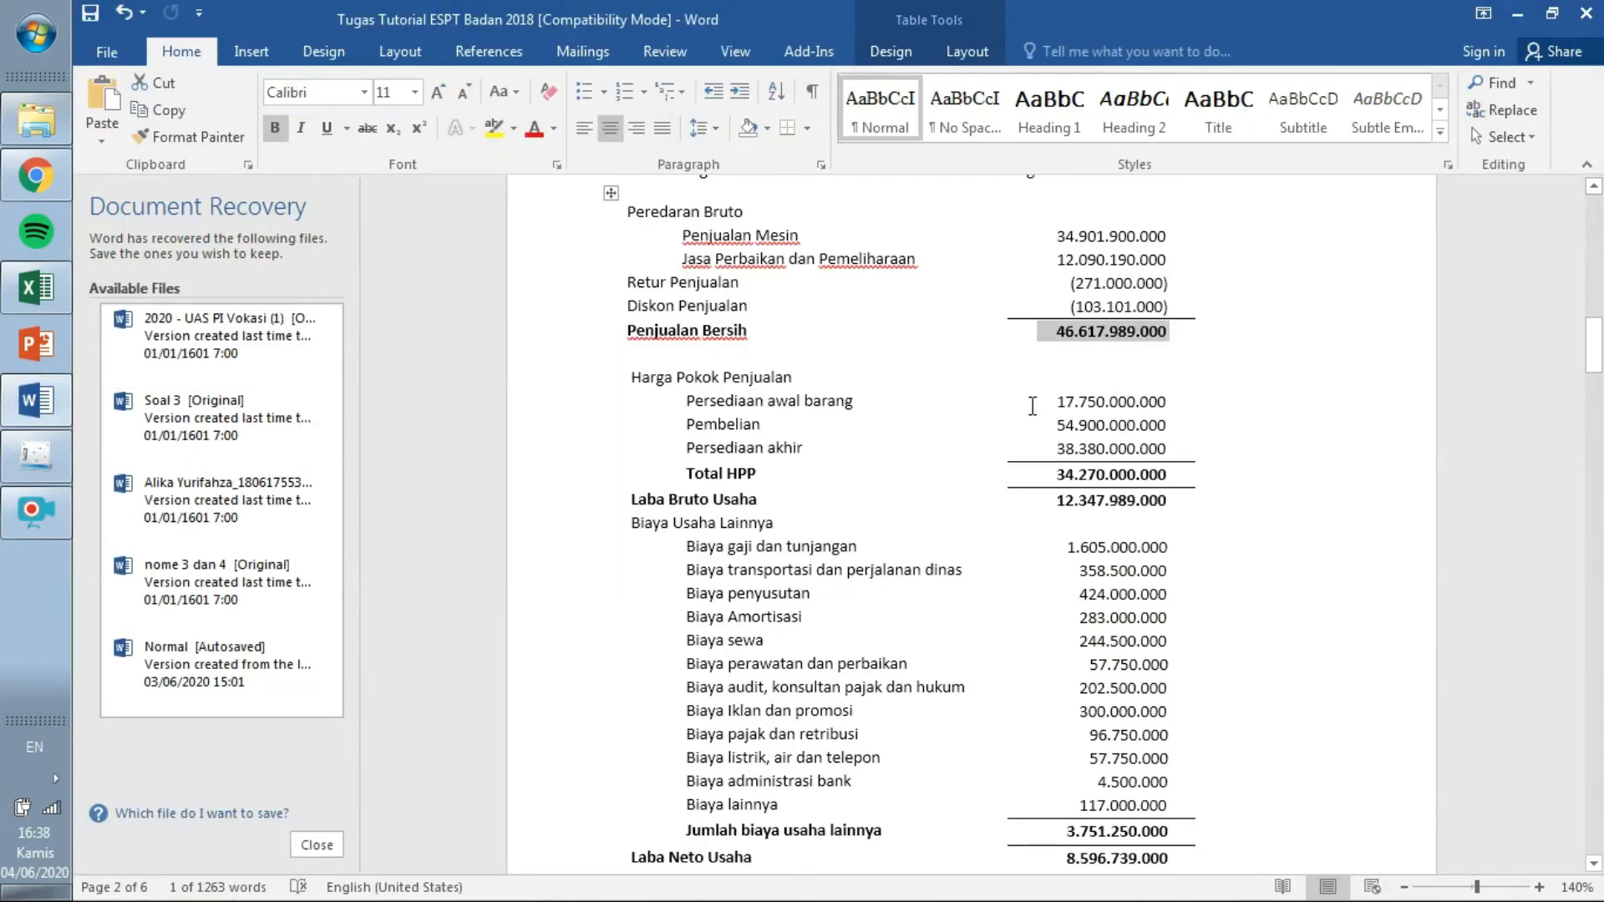
{"action": "left_click_drag", "start_coordinate": [1046, 426], "coordinate": [1152, 425]}
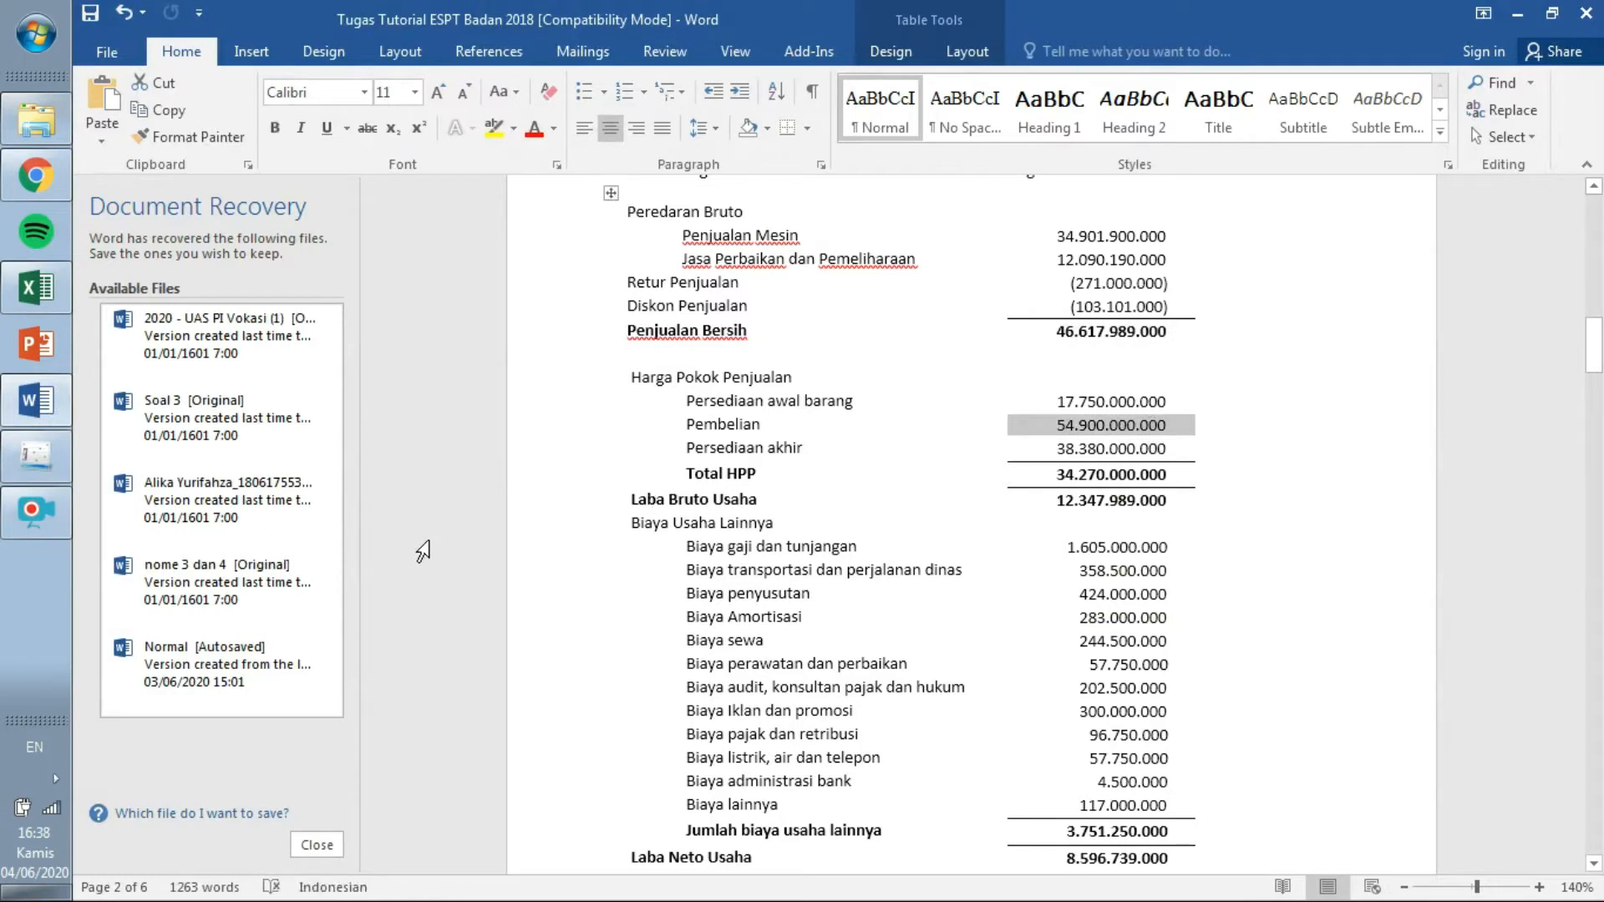
{"action": "left_click", "coordinate": [36, 455]}
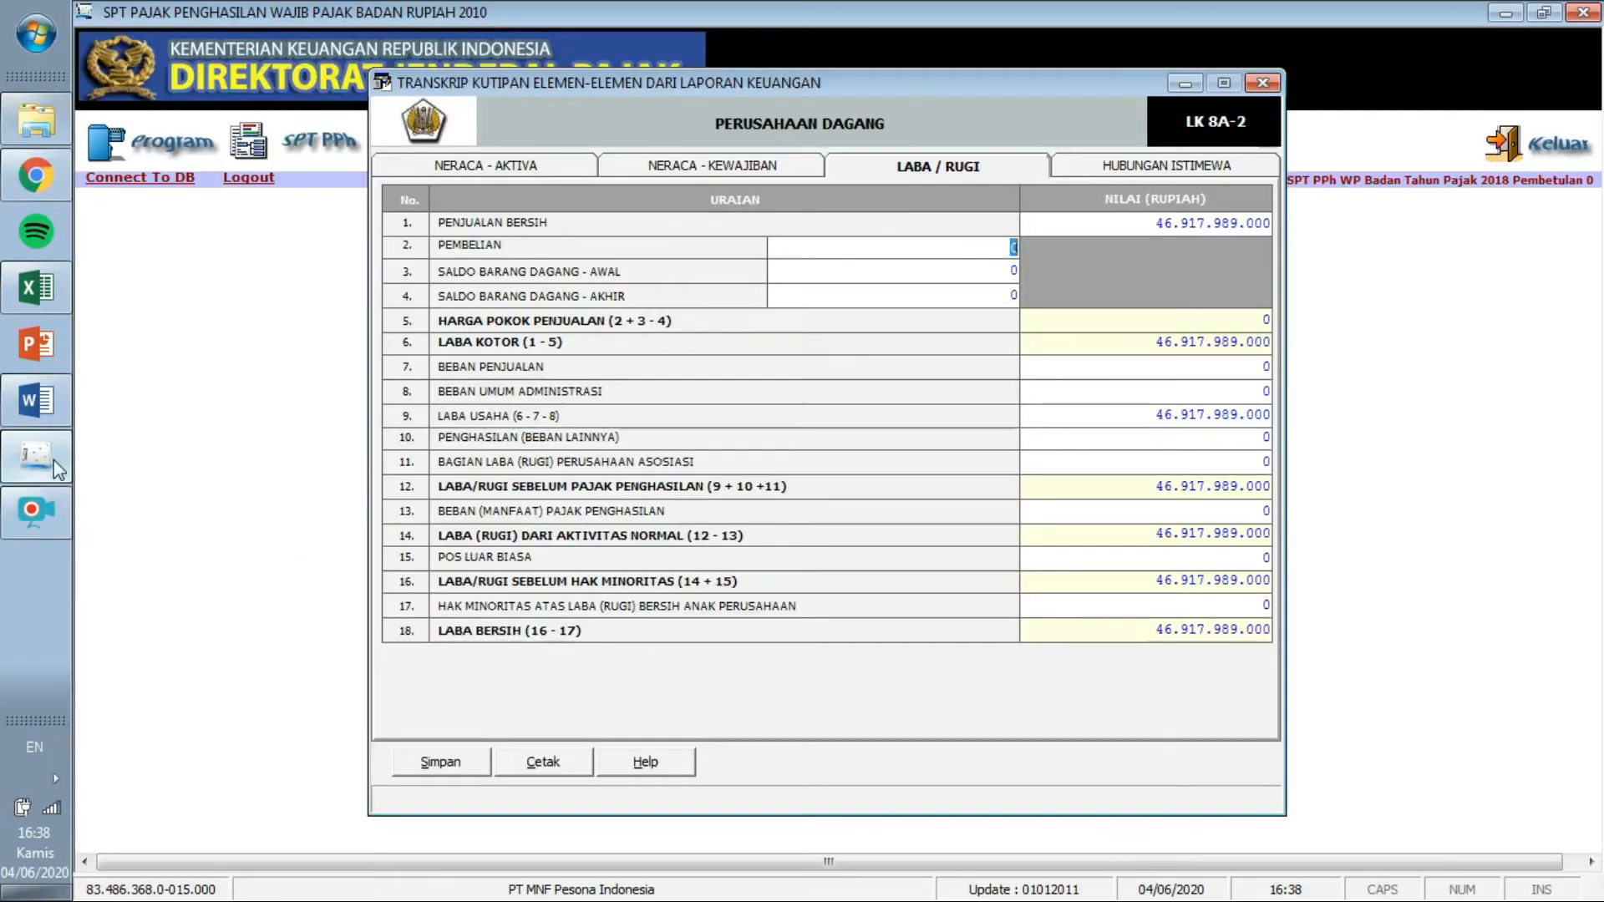
{"action": "type", "text": "549000"}
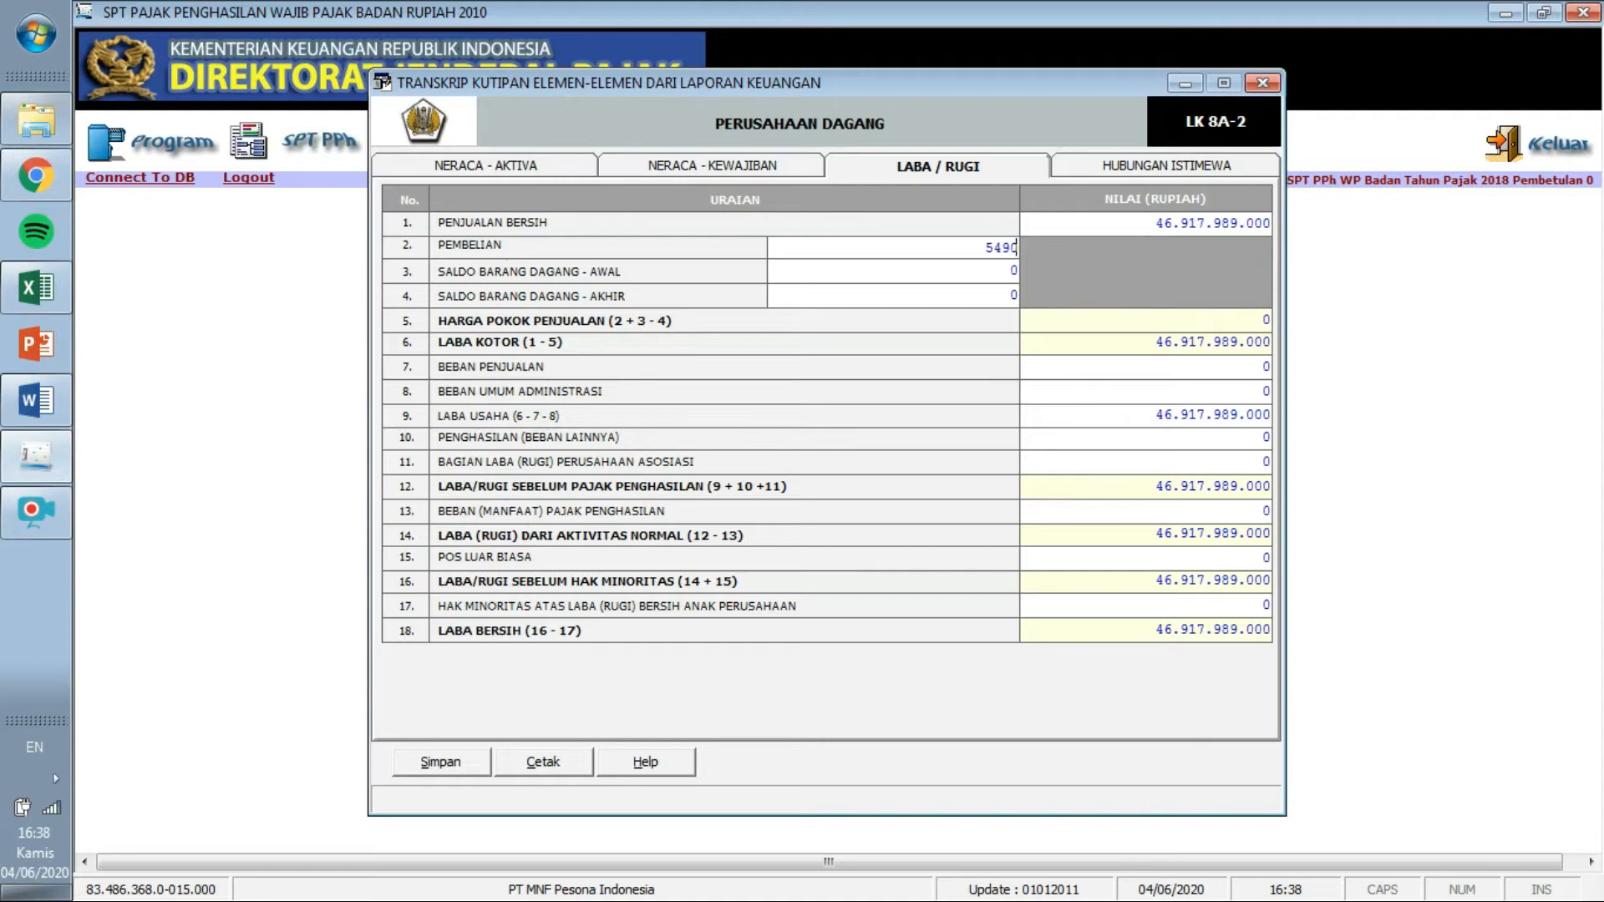
{"action": "type", "text": "00000"}
{"action": "key", "text": "Tab"}
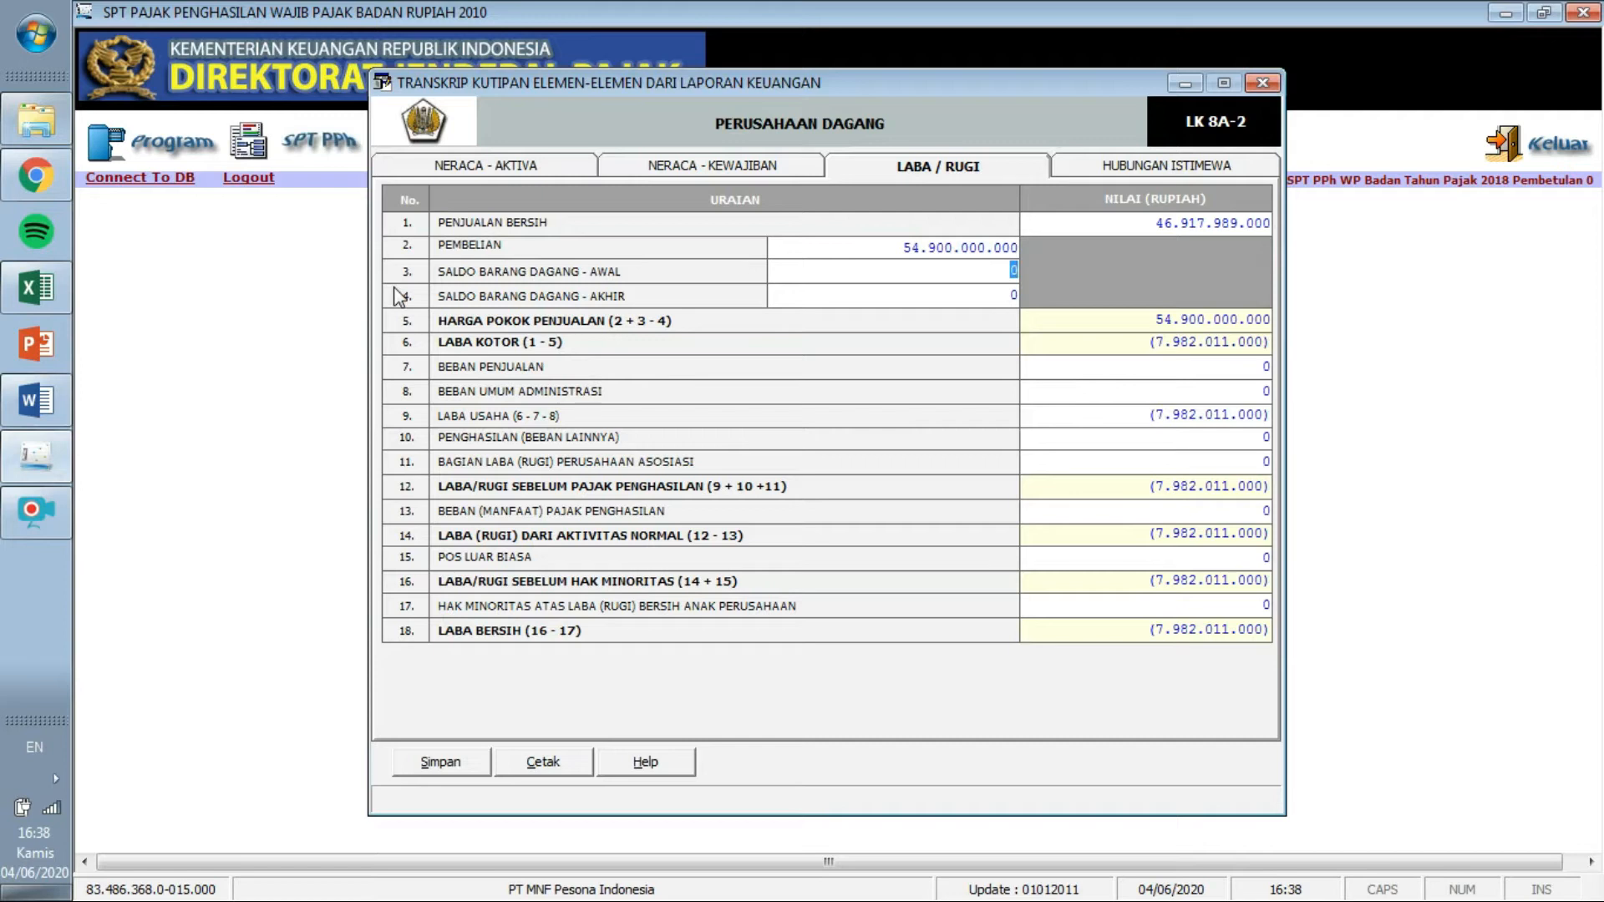
Enter opening stock 17.750.000.000 and closing stock 38.380.000.000, giving cost of sales 34.270.000.000.
{"action": "left_click", "coordinate": [47, 402]}
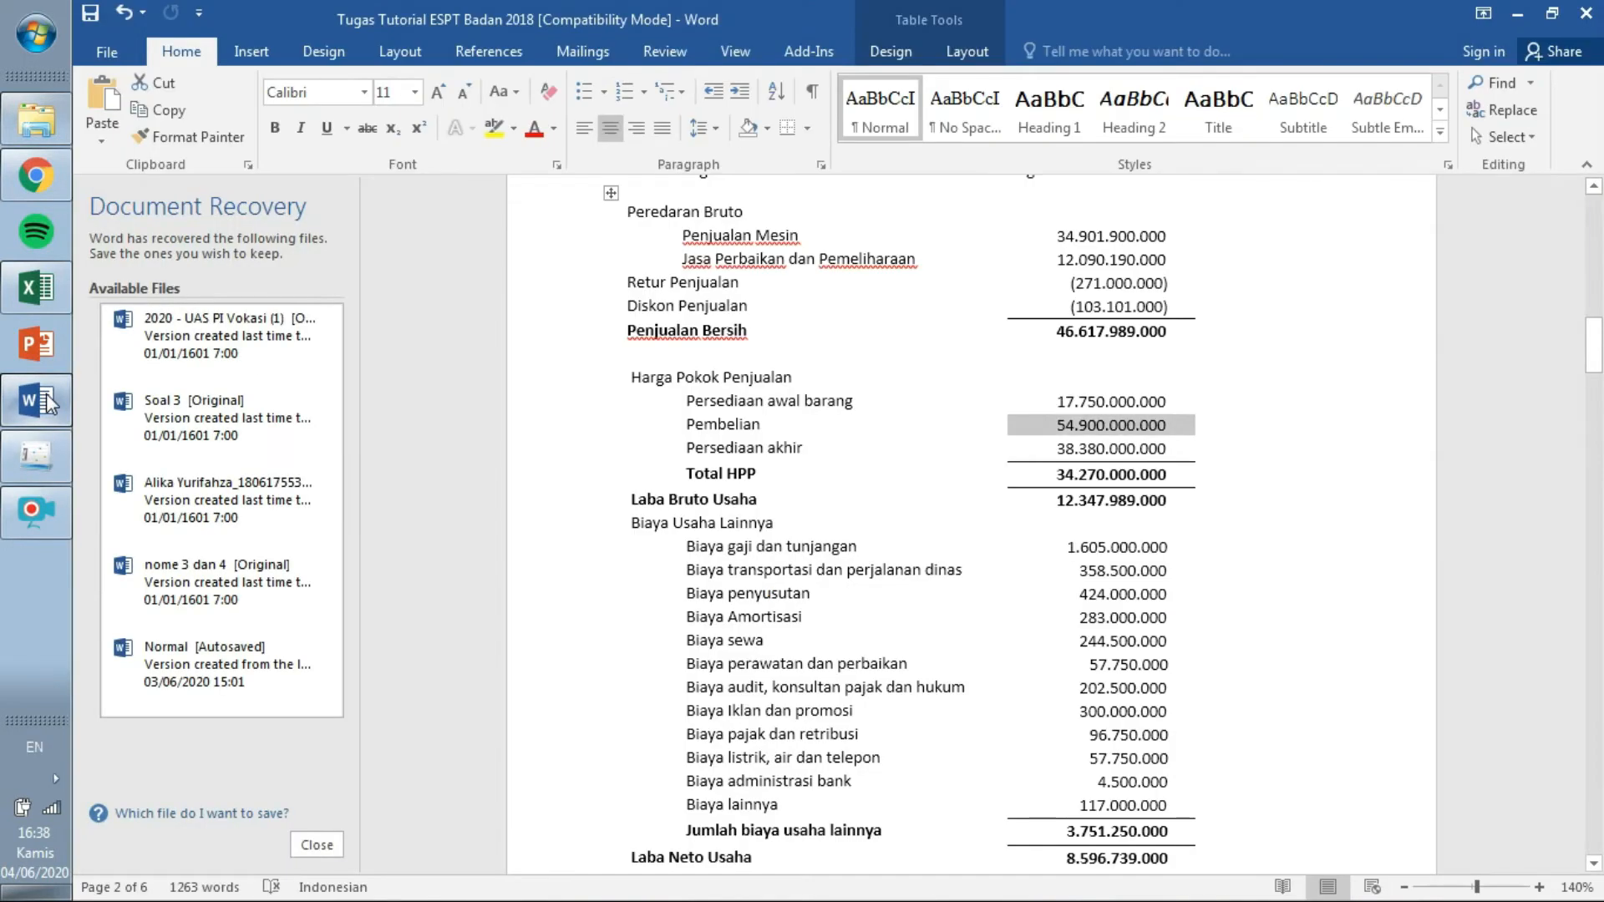
{"action": "left_click", "coordinate": [47, 396]}
{"action": "type", "text": "17.750.000.000"}
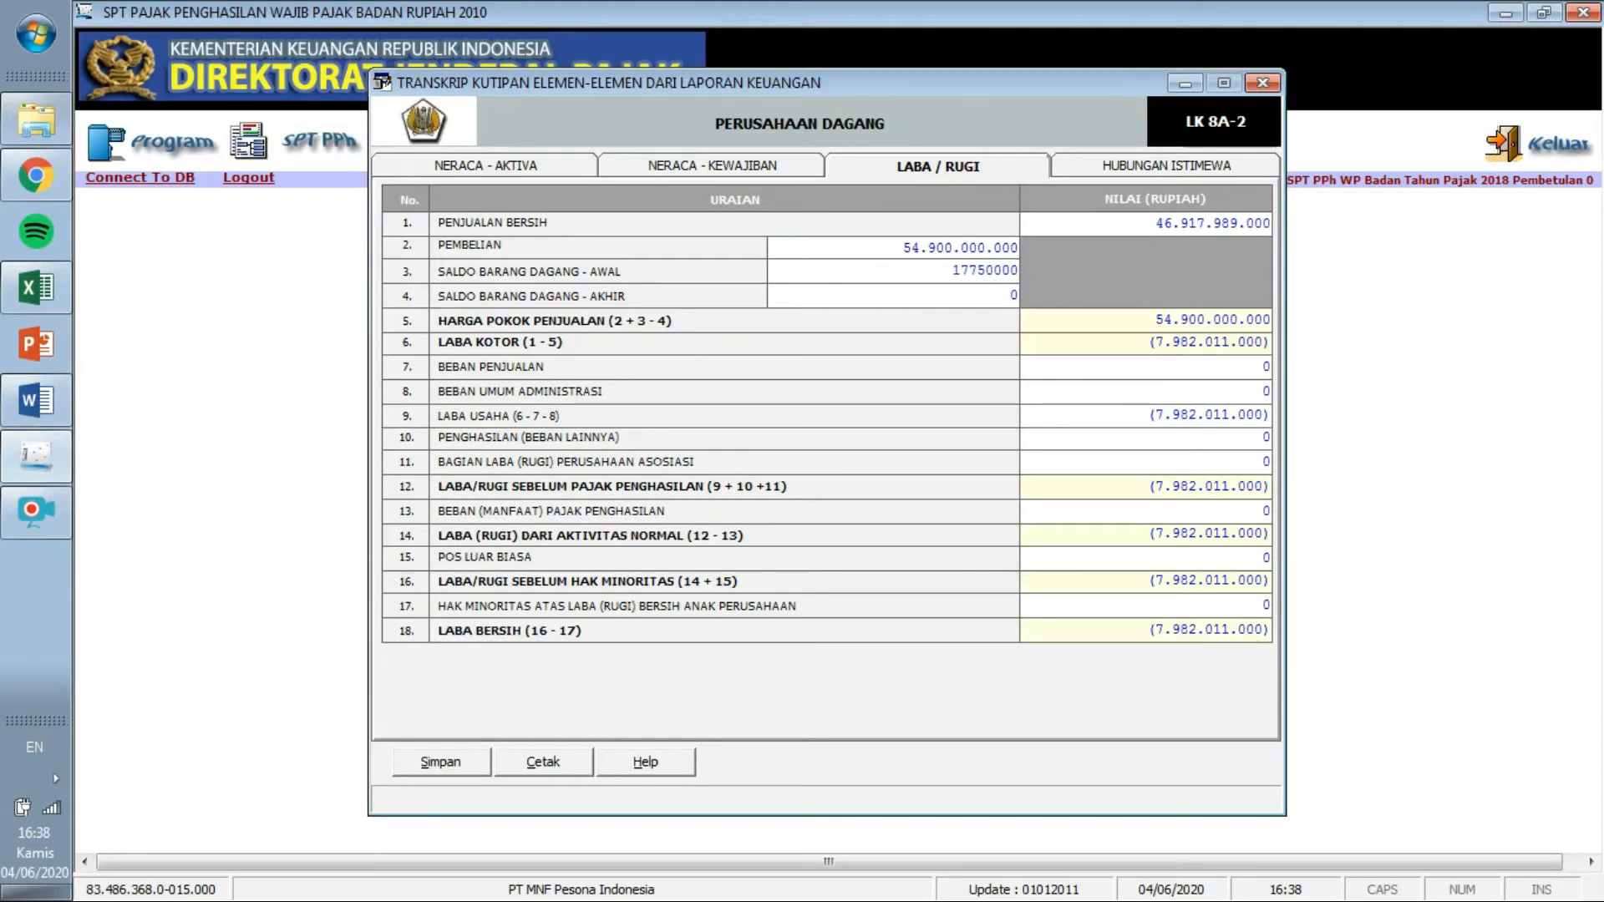
{"action": "key", "text": "Tab"}
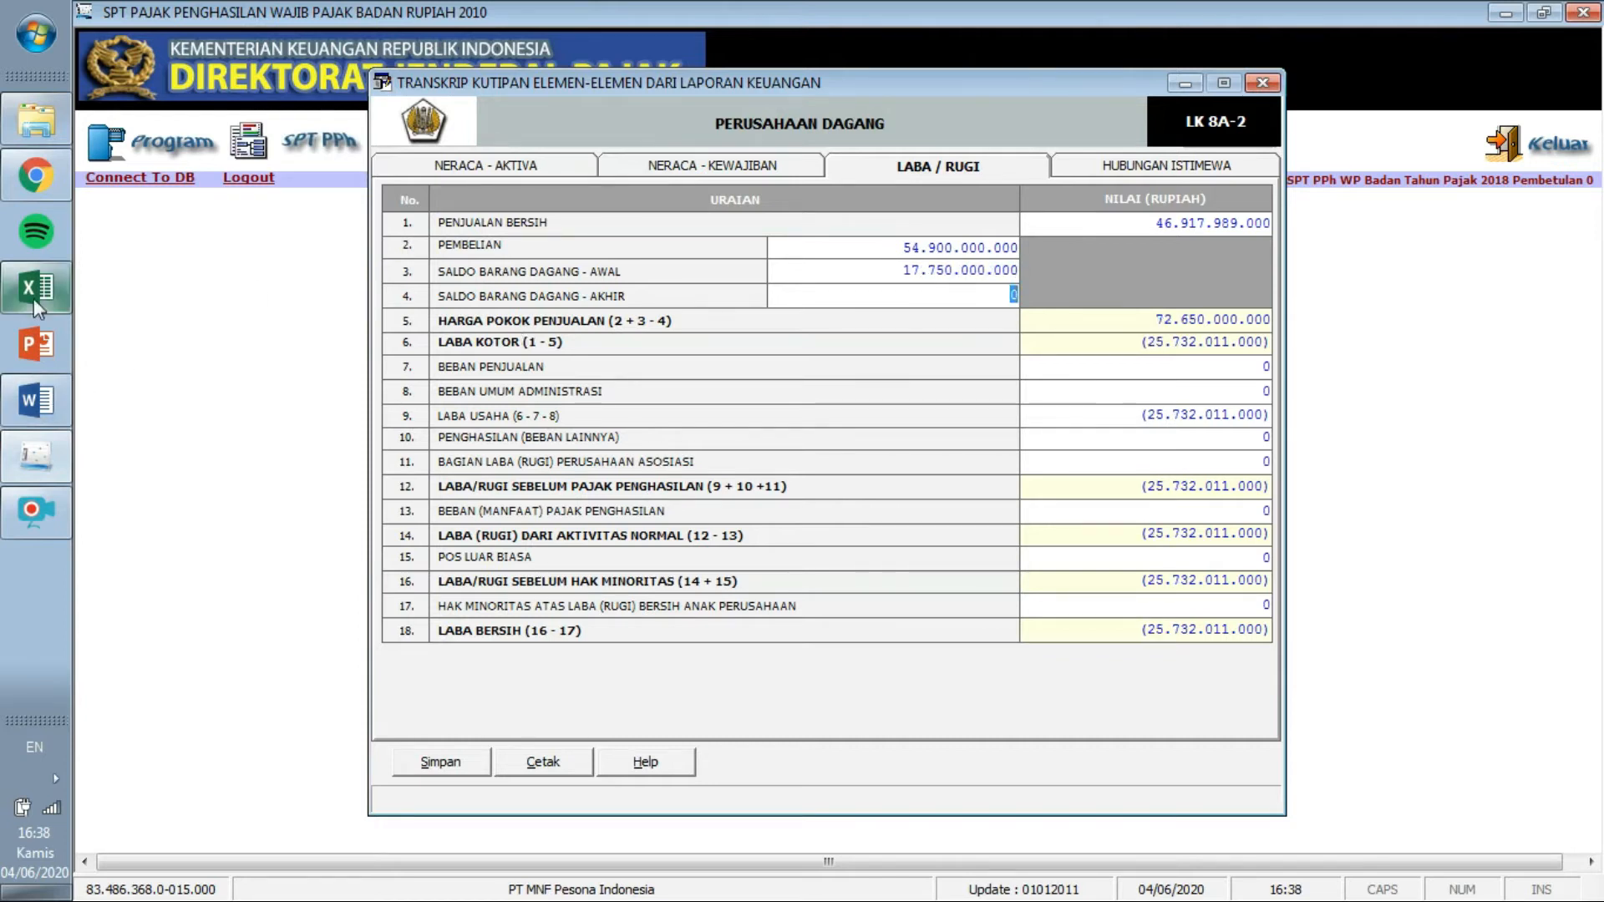
{"action": "left_click", "coordinate": [52, 403]}
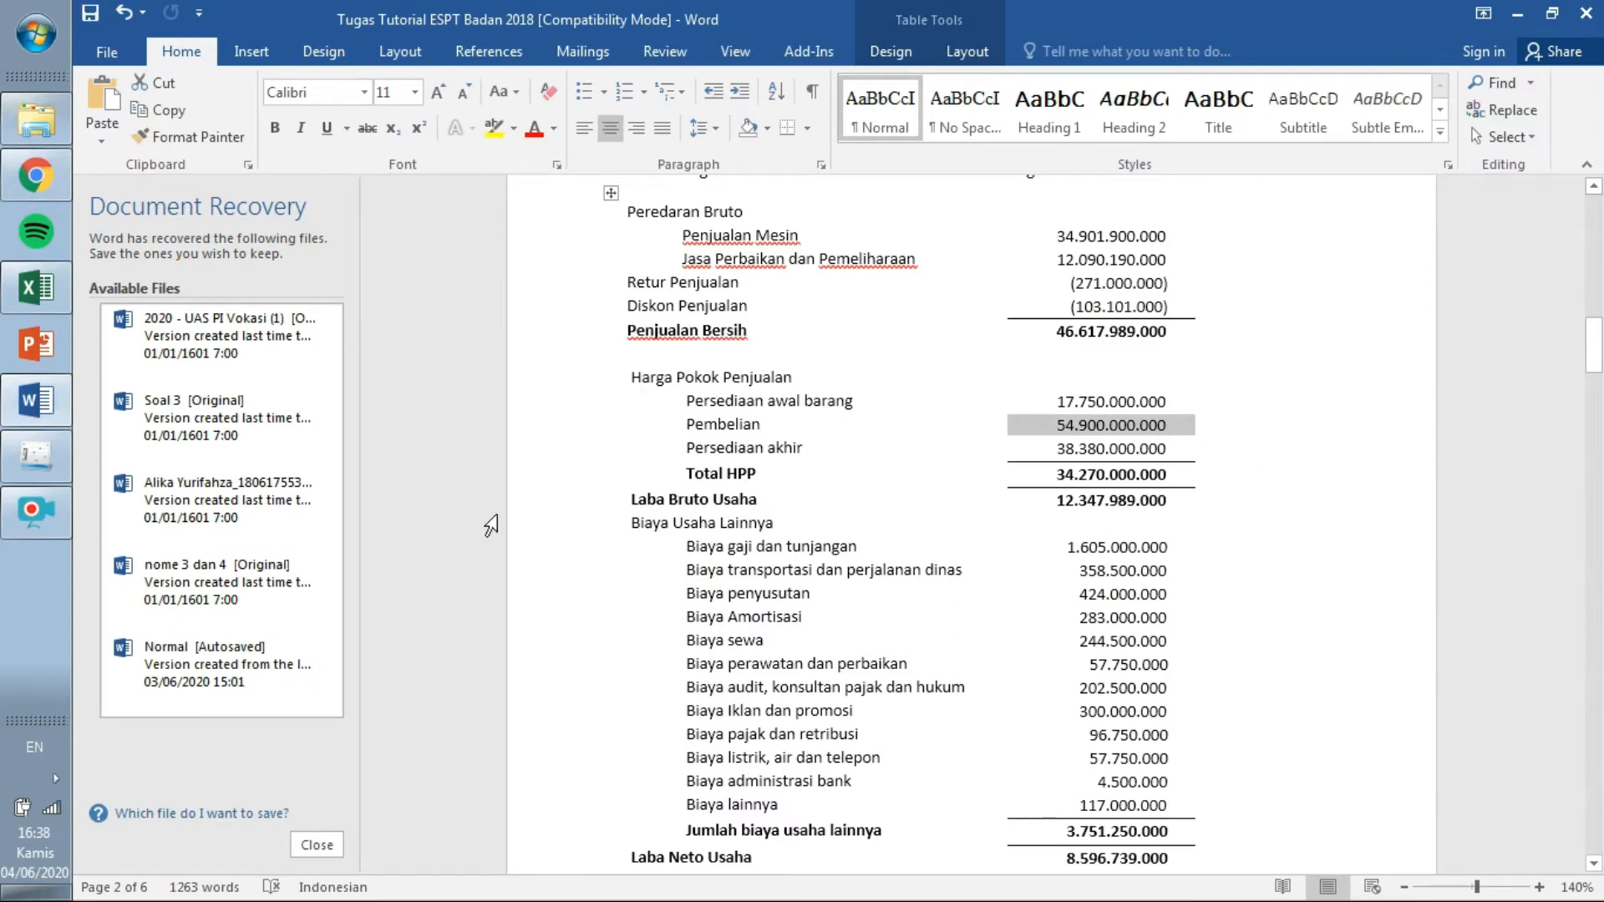
{"action": "key", "text": "alt+Tab"}
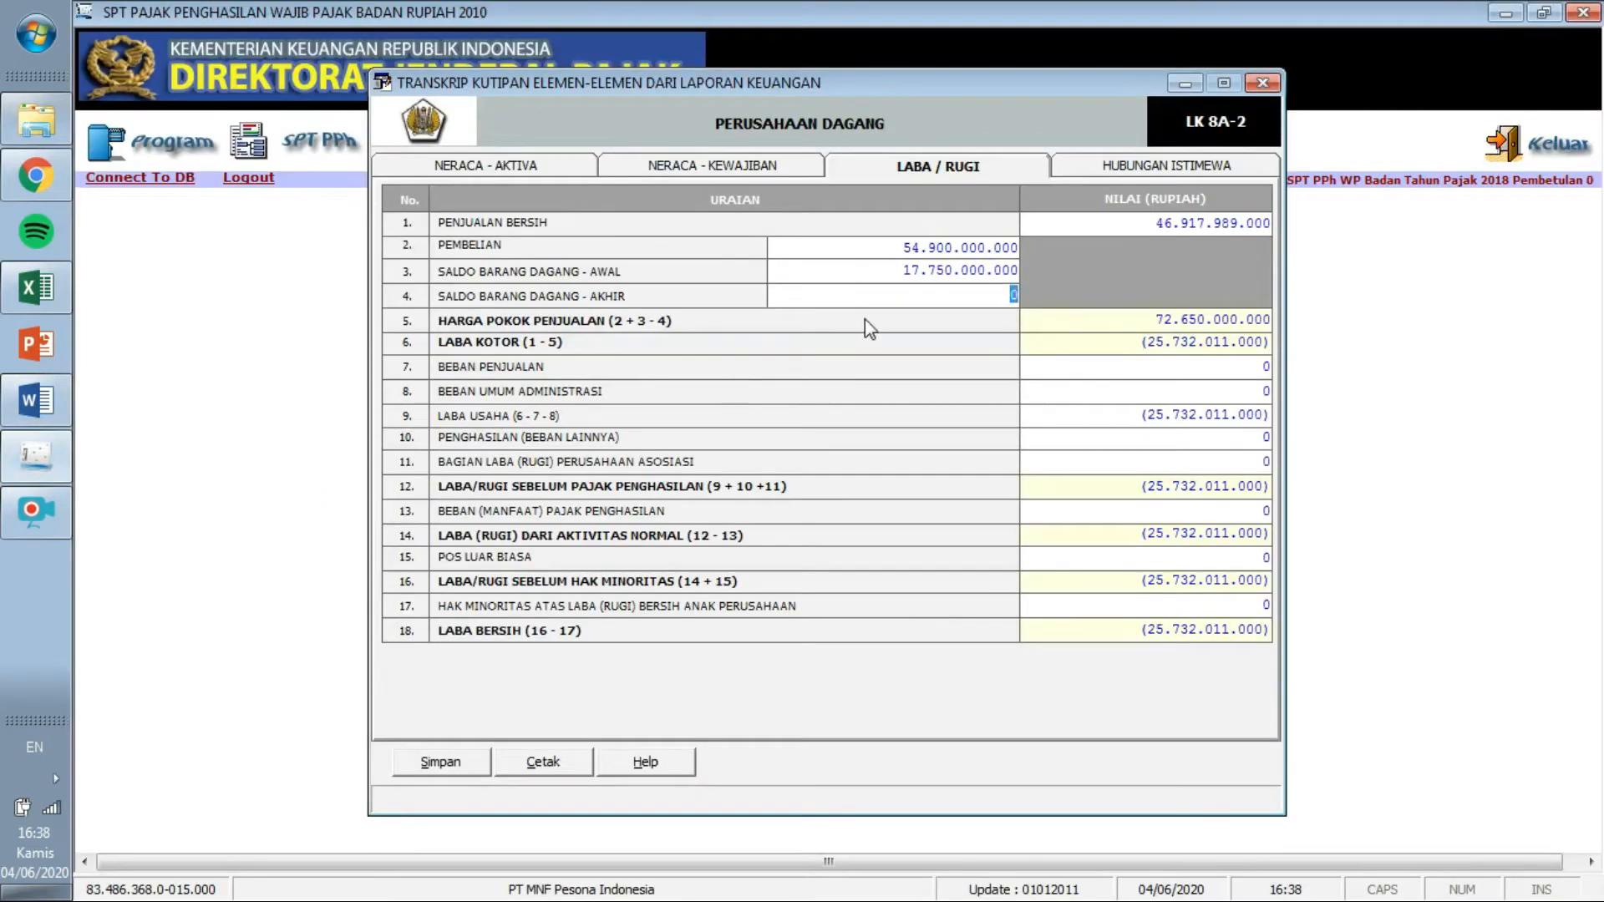
{"action": "type", "text": "38.380."}
{"action": "type", "text": "000.000"}
{"action": "key", "text": "Tab"}
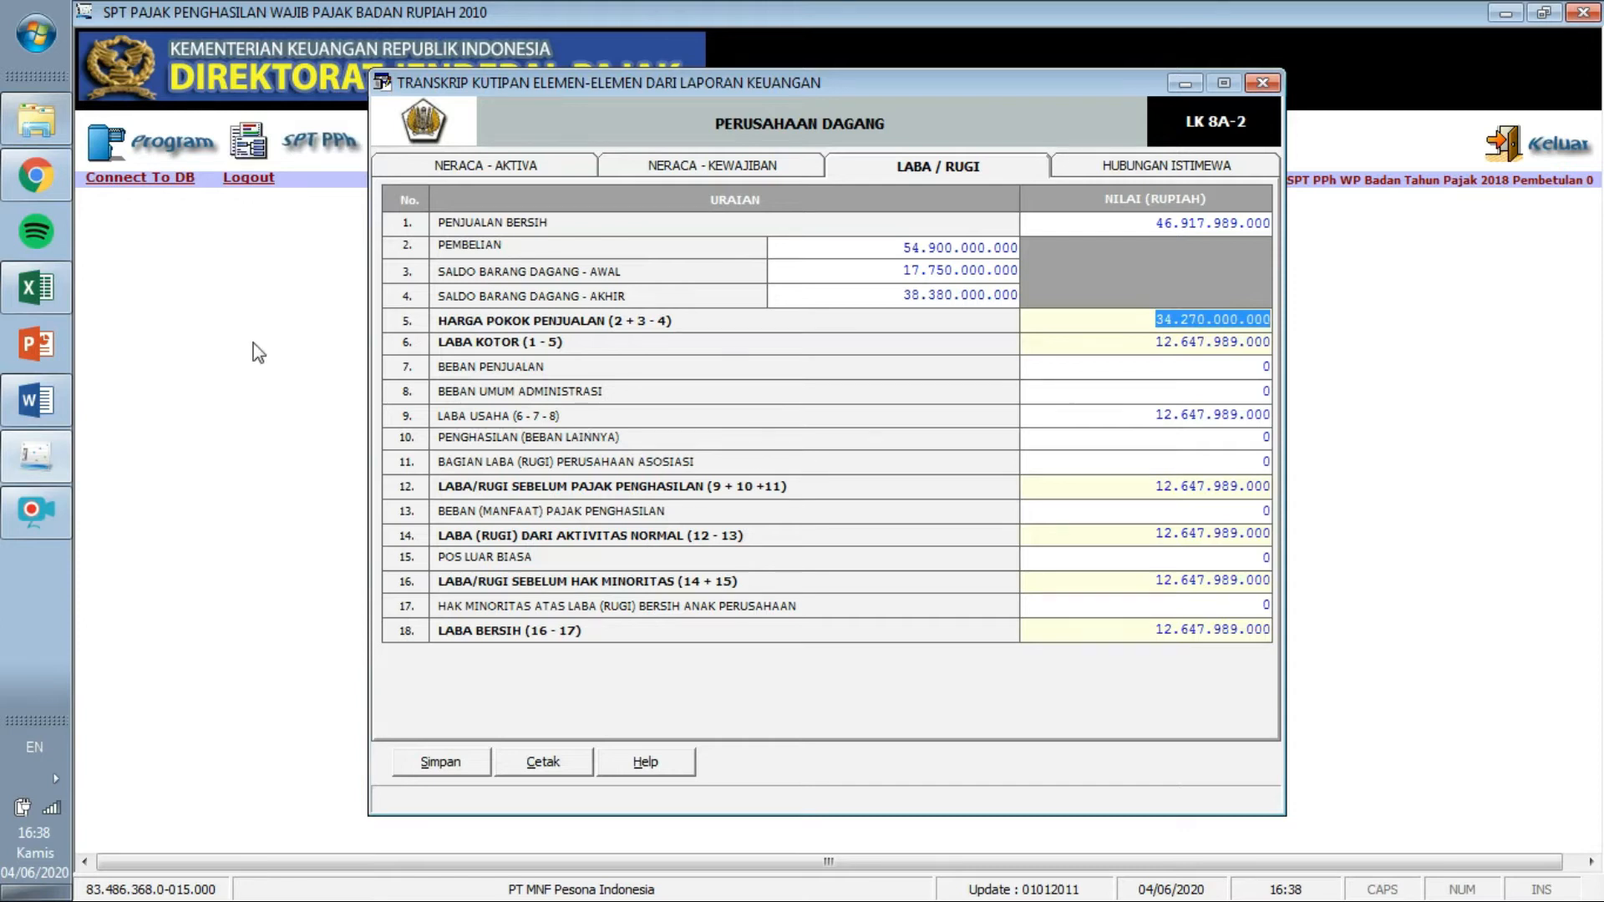
{"action": "left_click", "coordinate": [39, 402]}
{"action": "left_click_drag", "start_coordinate": [1596, 364], "coordinate": [1600, 381]}
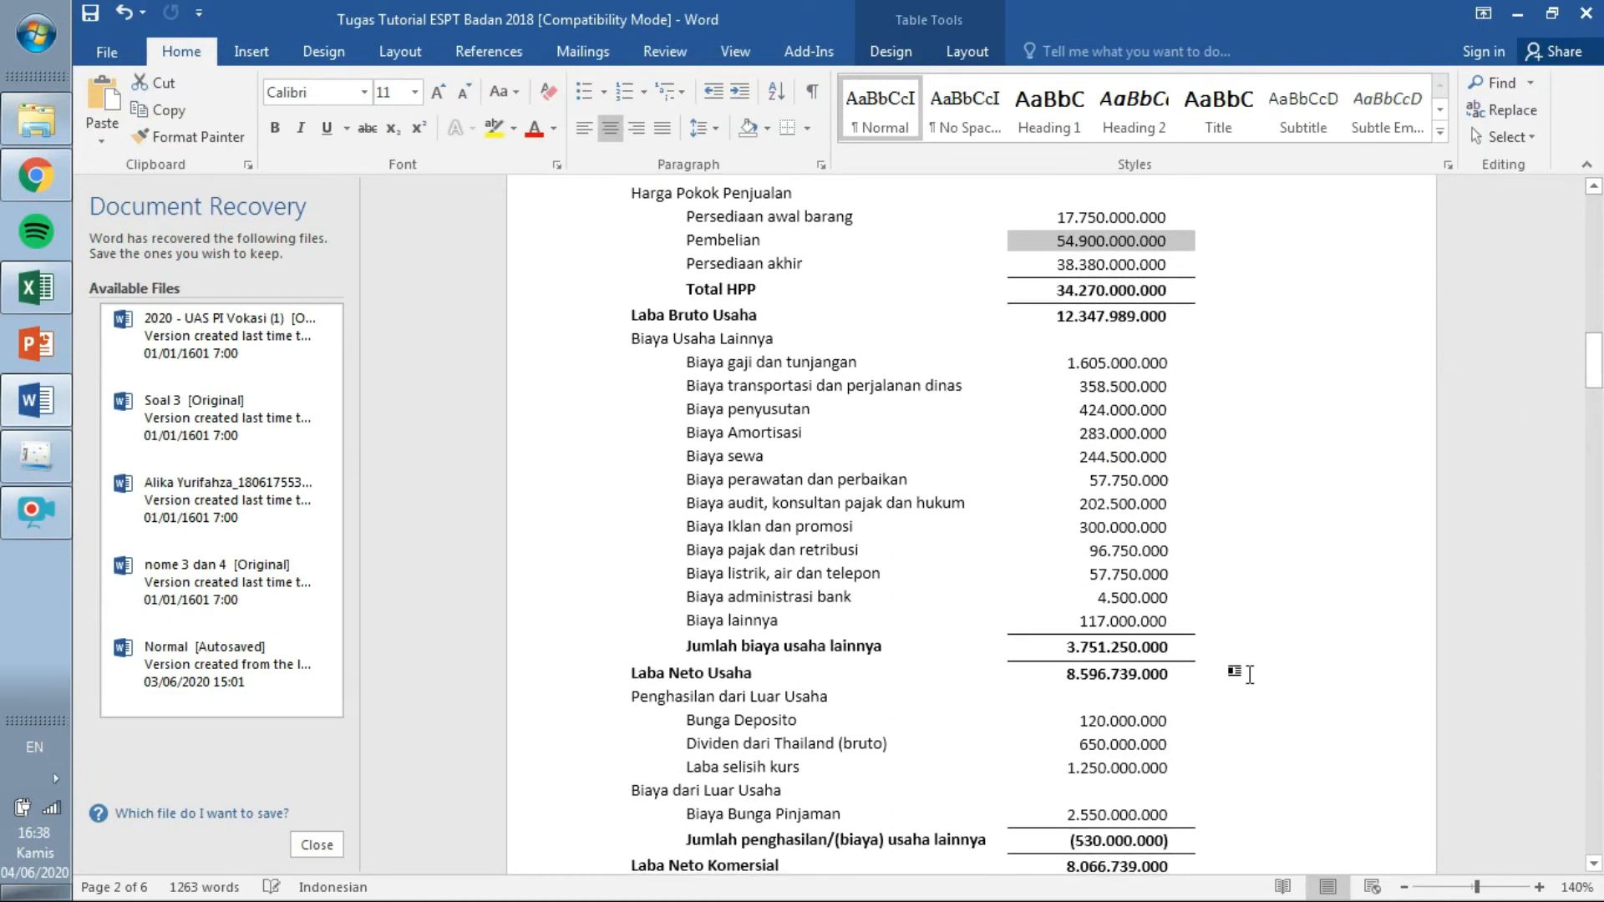
Locate the 3.751.250.000 operating expenses total in the Word income statement.
{"action": "left_click", "coordinate": [1175, 648]}
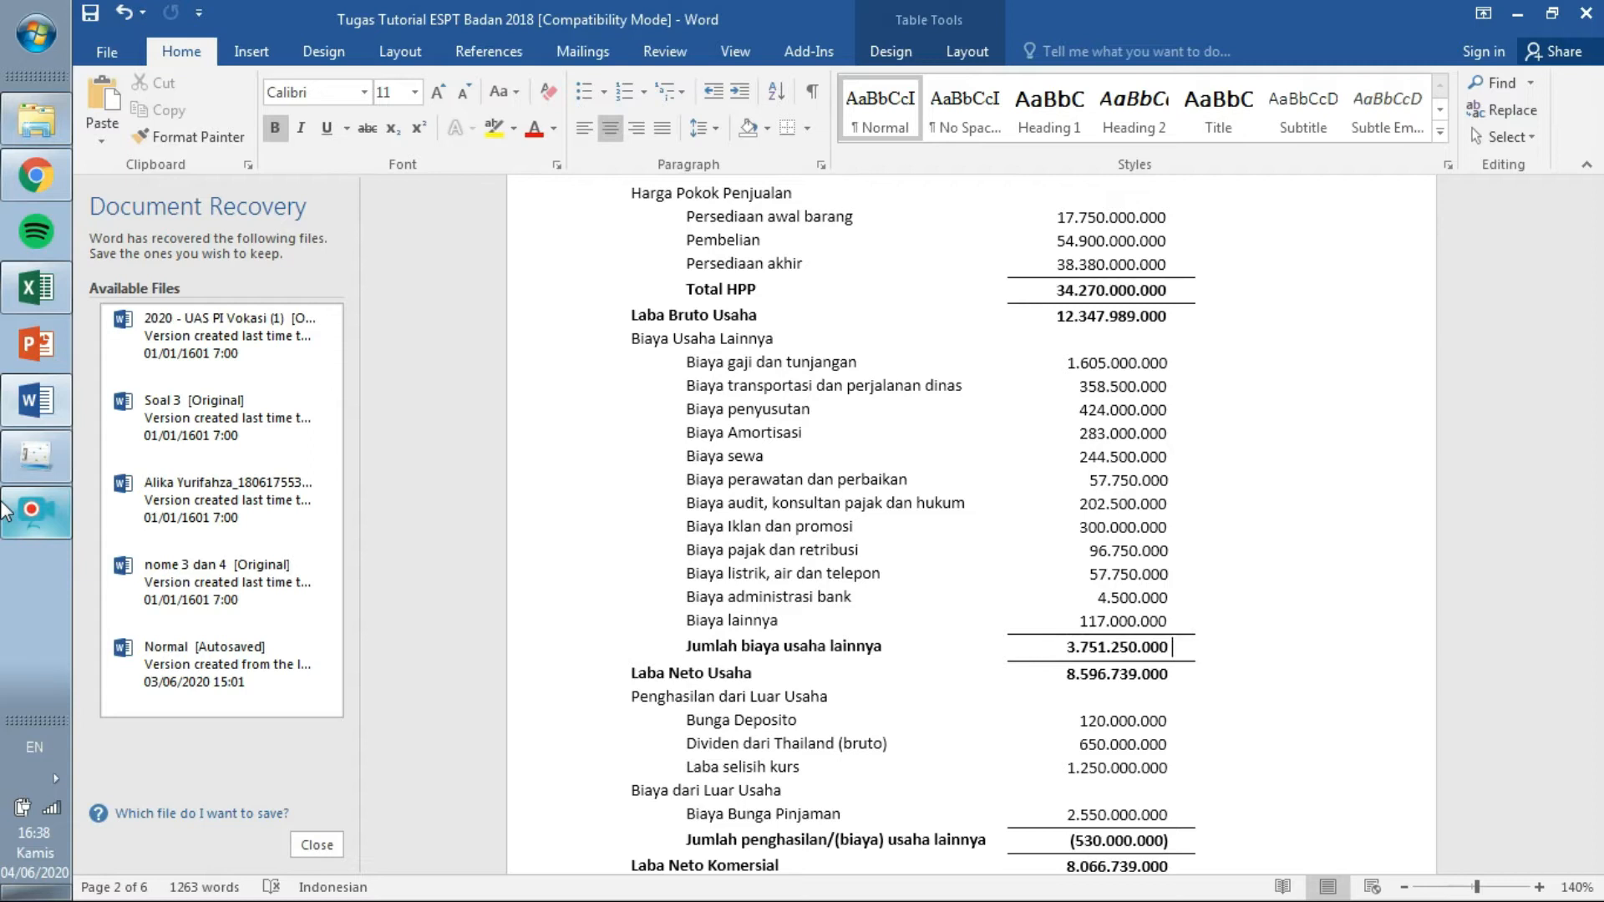
{"action": "left_click", "coordinate": [37, 451]}
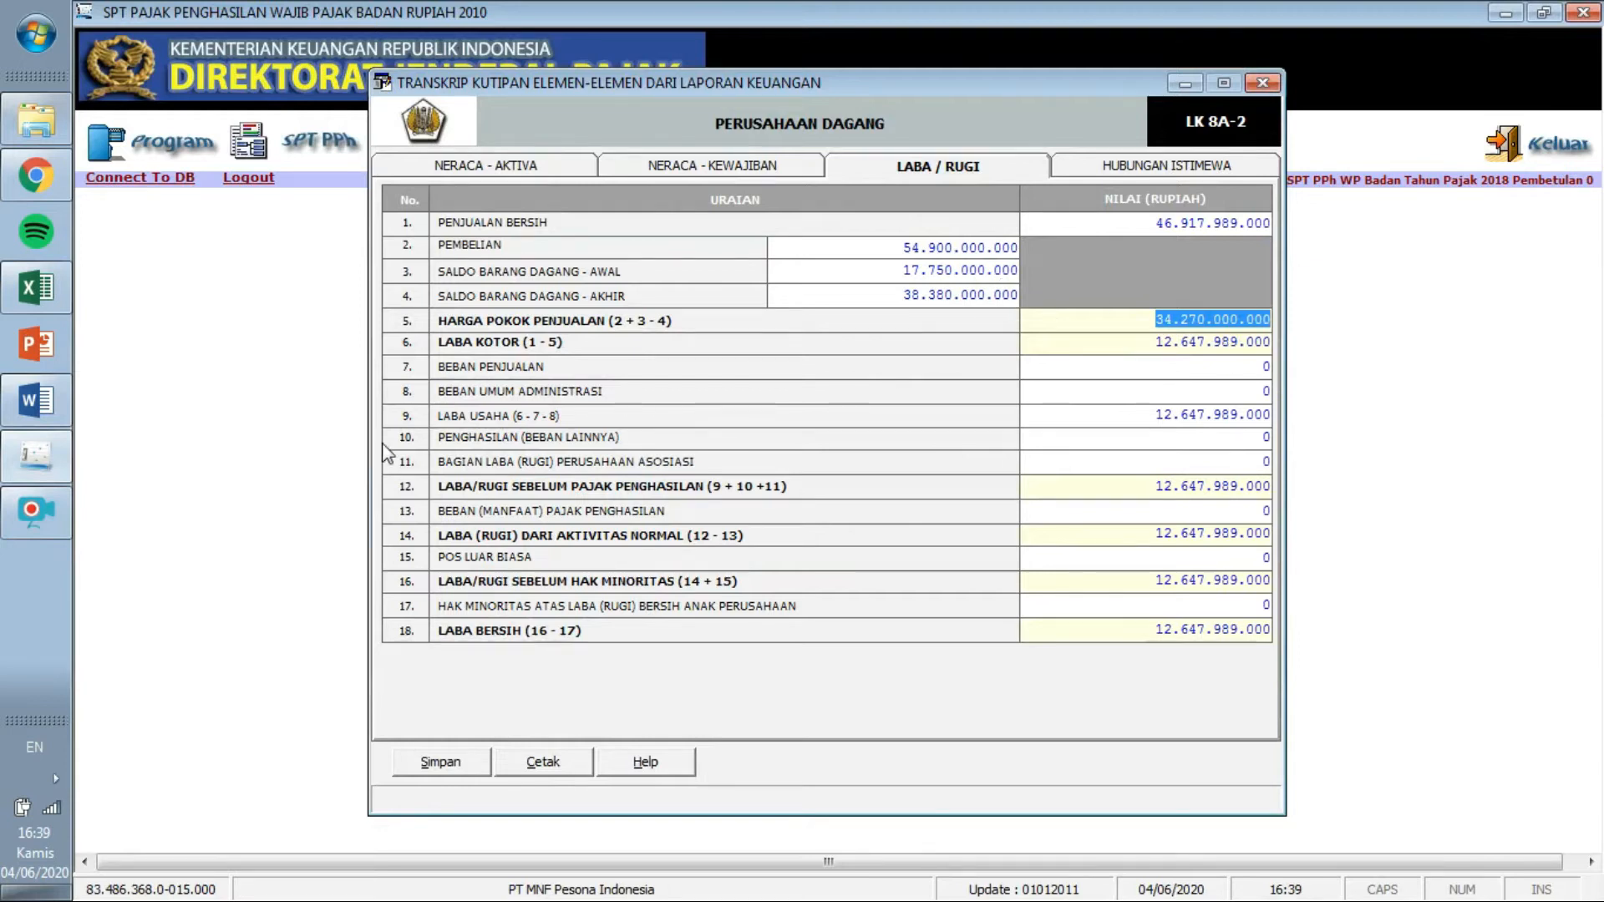
{"action": "left_click", "coordinate": [40, 403]}
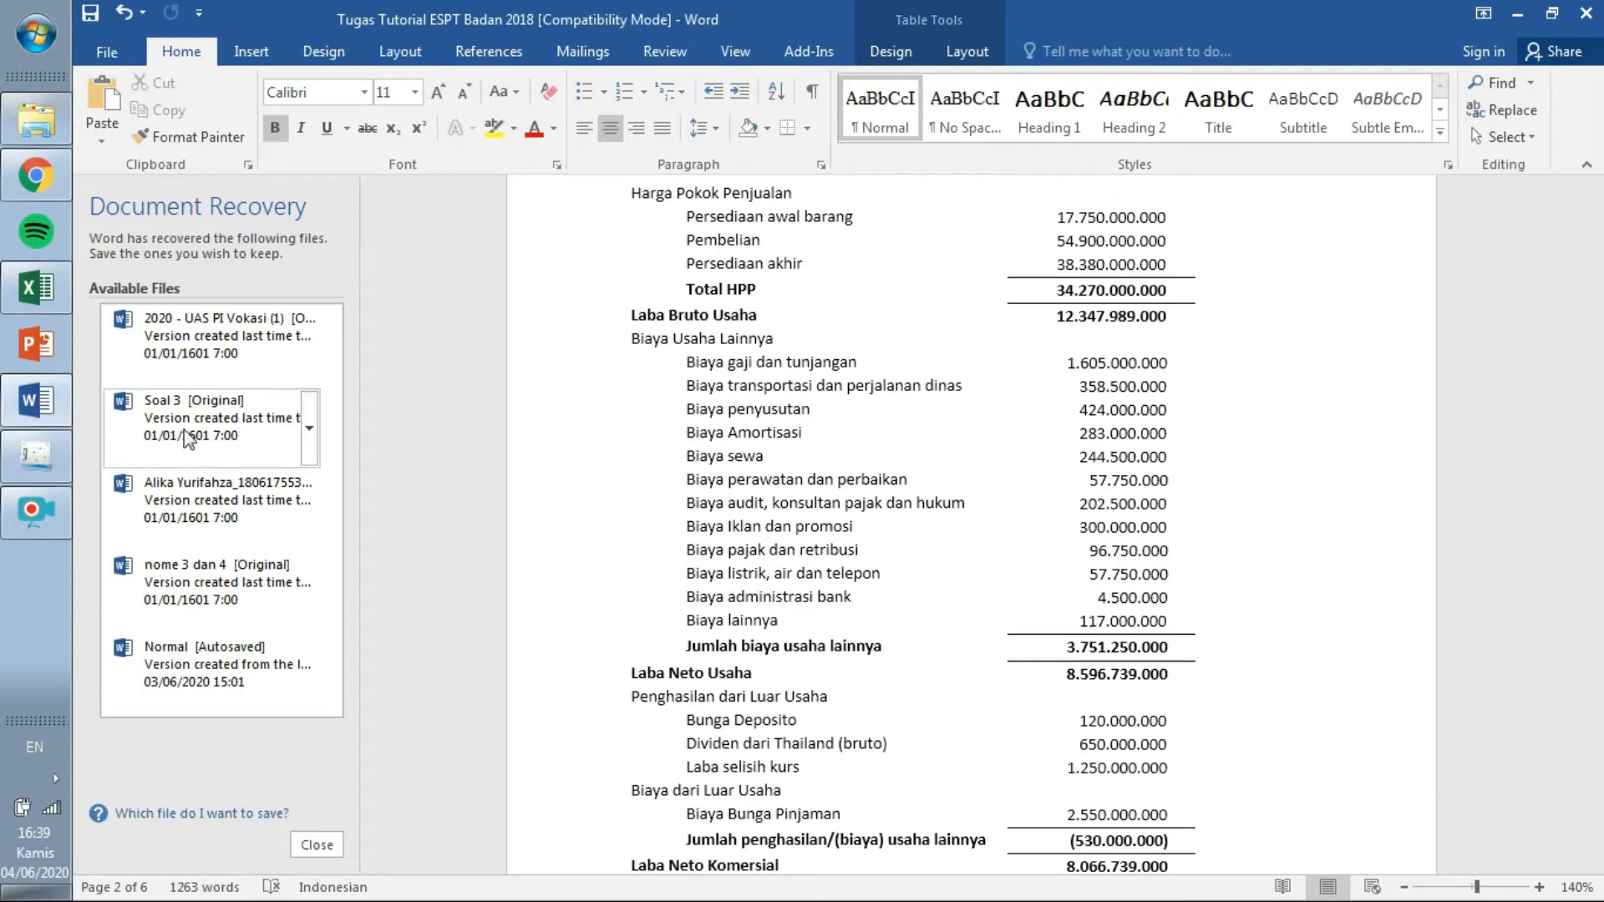
{"action": "left_click", "coordinate": [38, 463]}
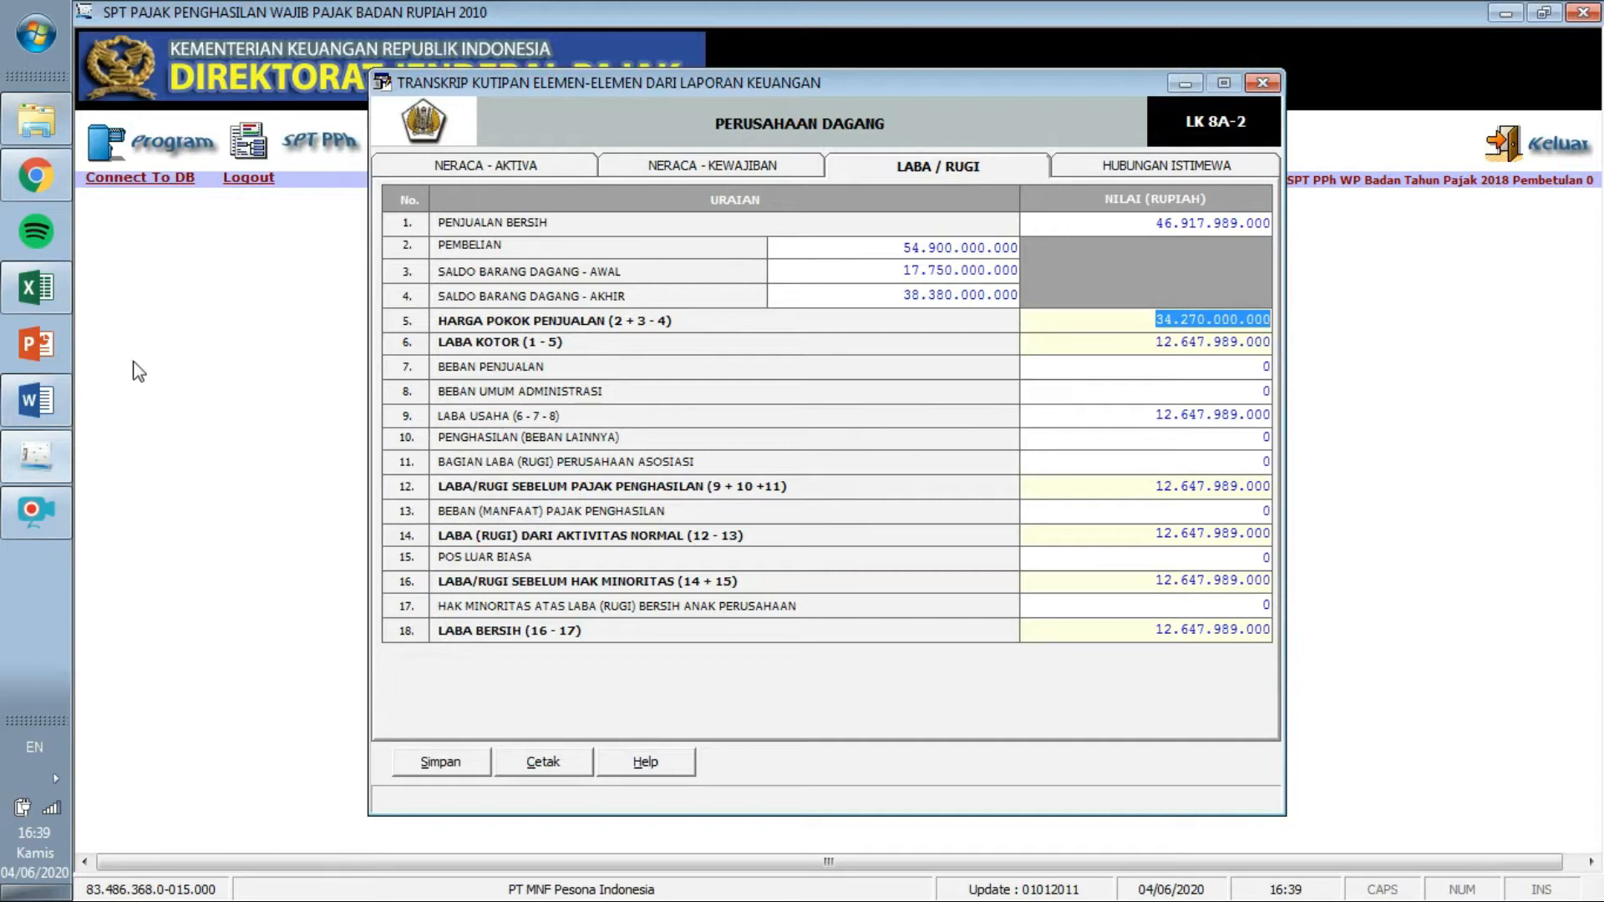
{"action": "left_click", "coordinate": [38, 401]}
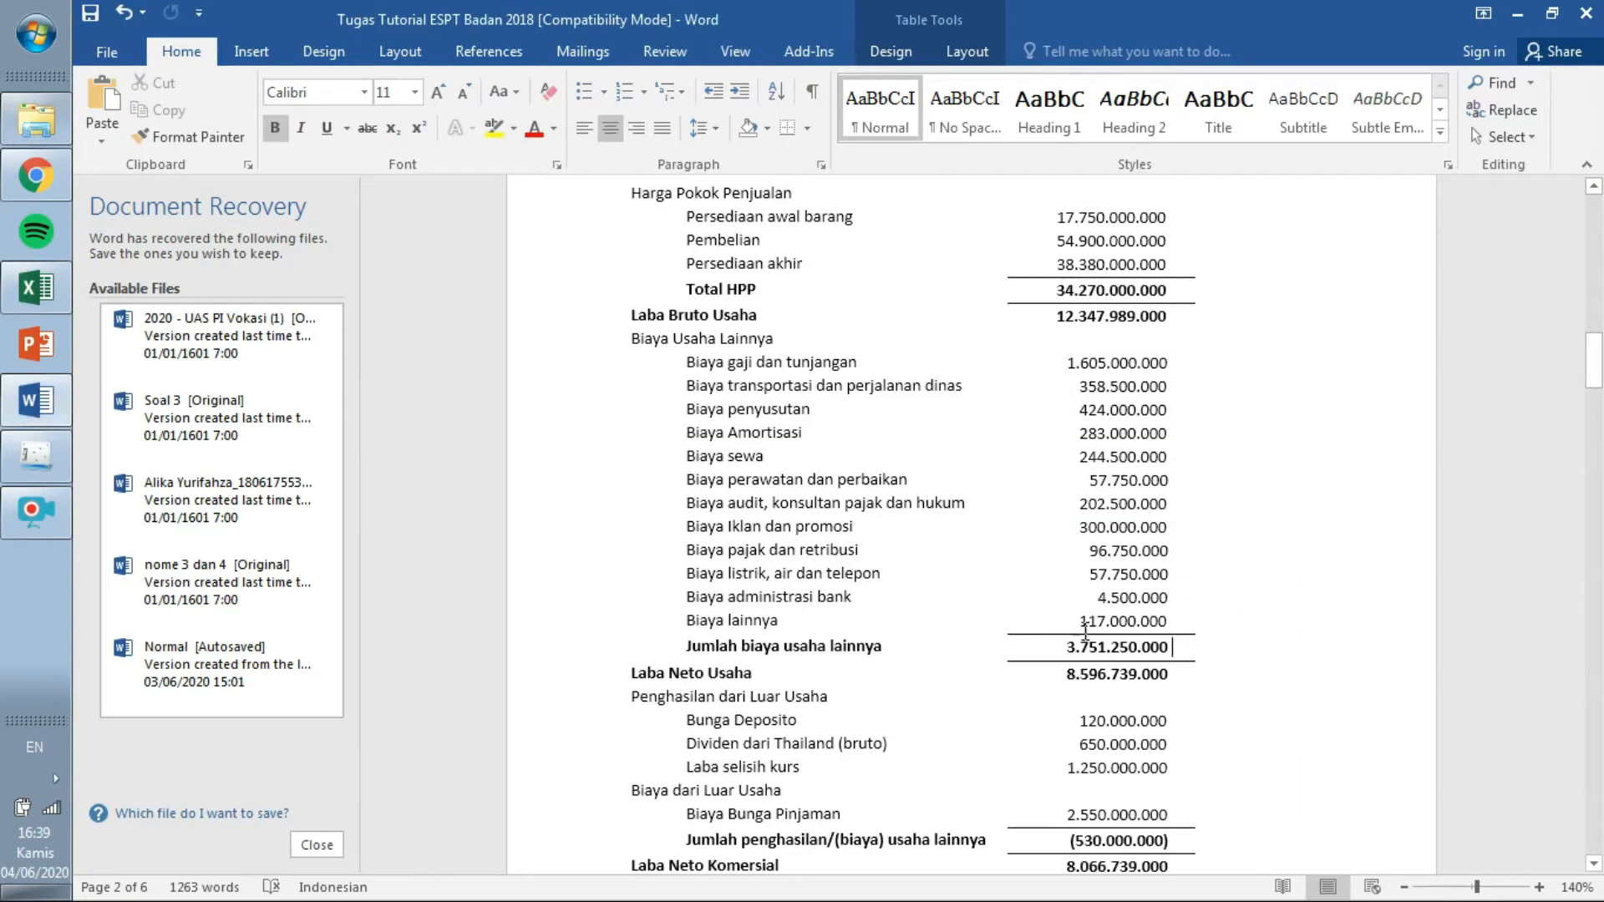
{"action": "left_click_drag", "start_coordinate": [1060, 645], "coordinate": [1175, 648]}
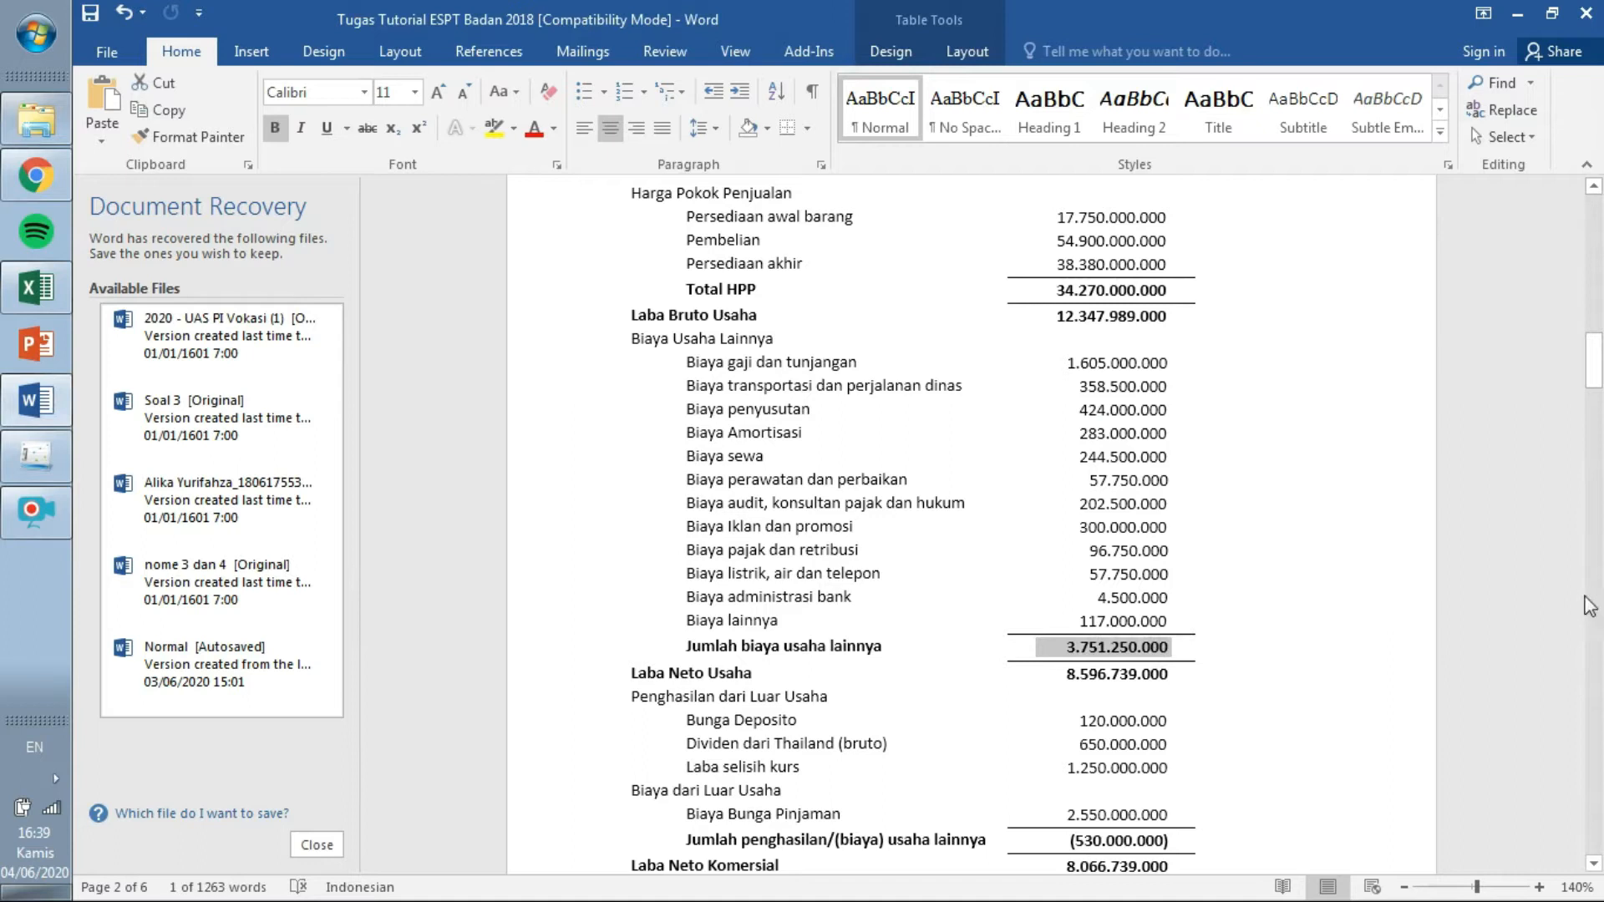
{"action": "left_click_drag", "start_coordinate": [1594, 361], "coordinate": [1594, 371]}
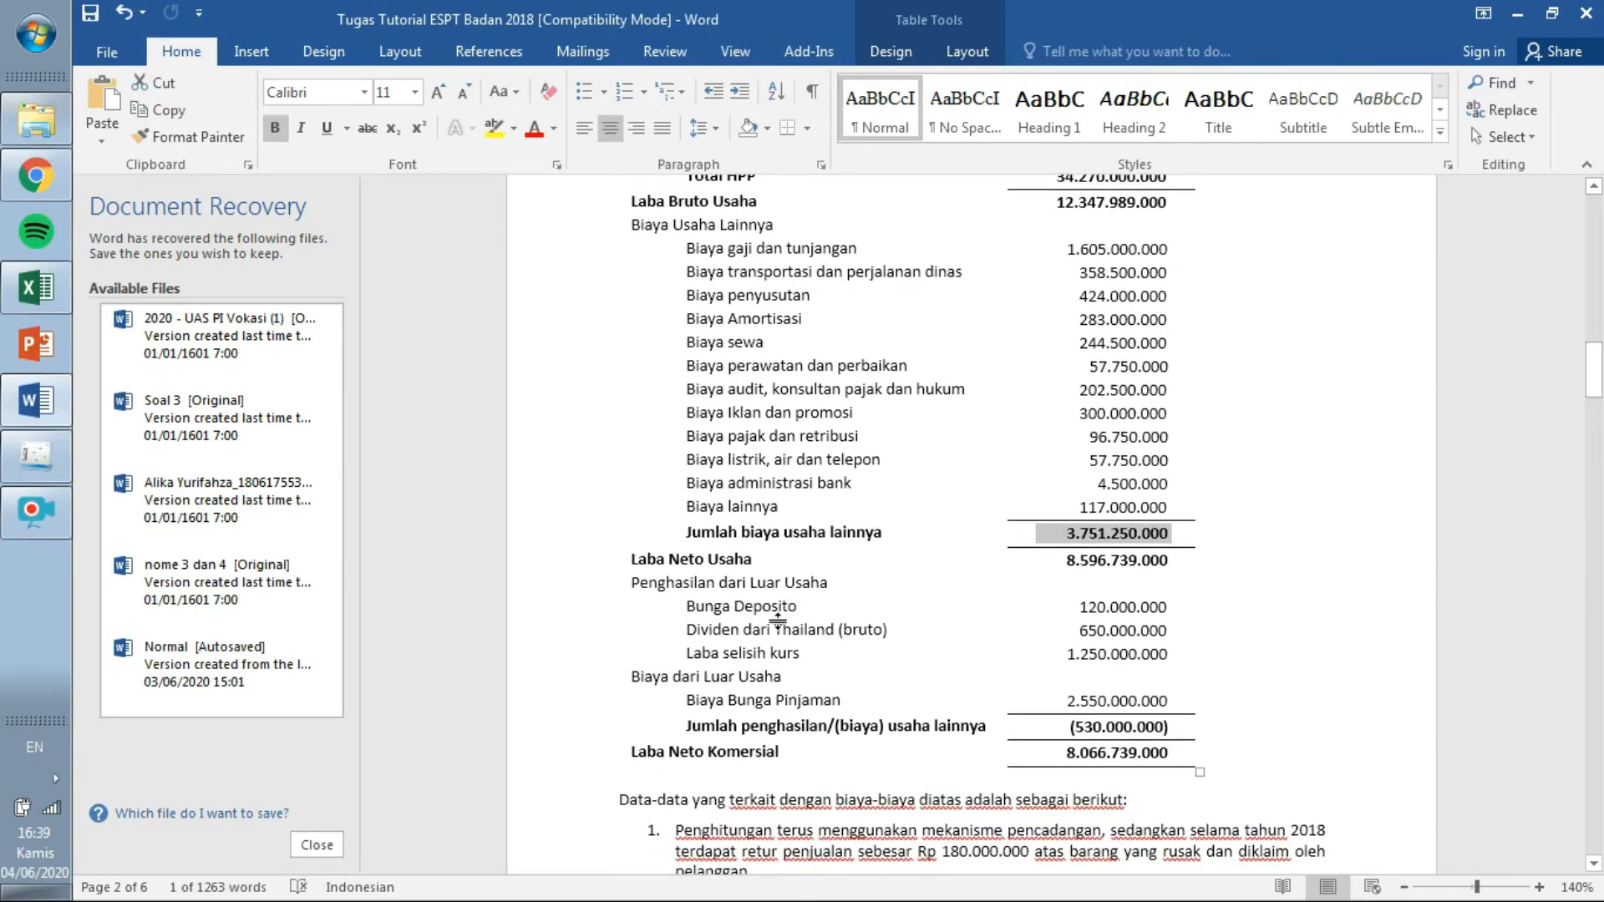
Enter 3.751.250.000 as Beban Umum Administrasi, bringing Laba Bersih to 8.896.739.000.
{"action": "left_click", "coordinate": [36, 455]}
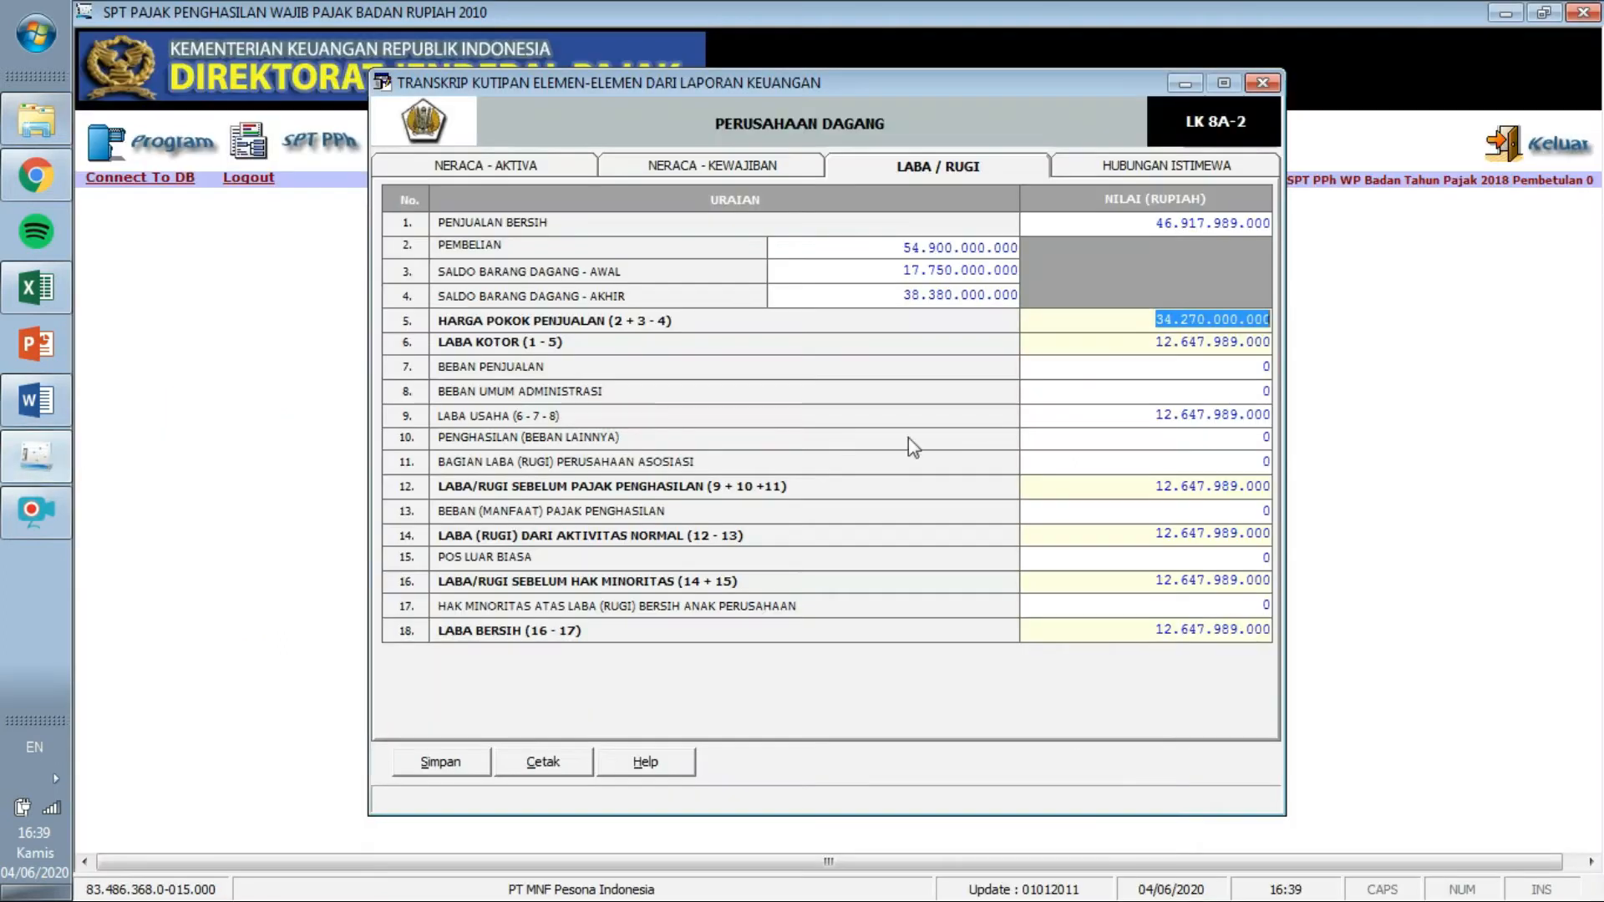
{"action": "left_click", "coordinate": [1268, 390]}
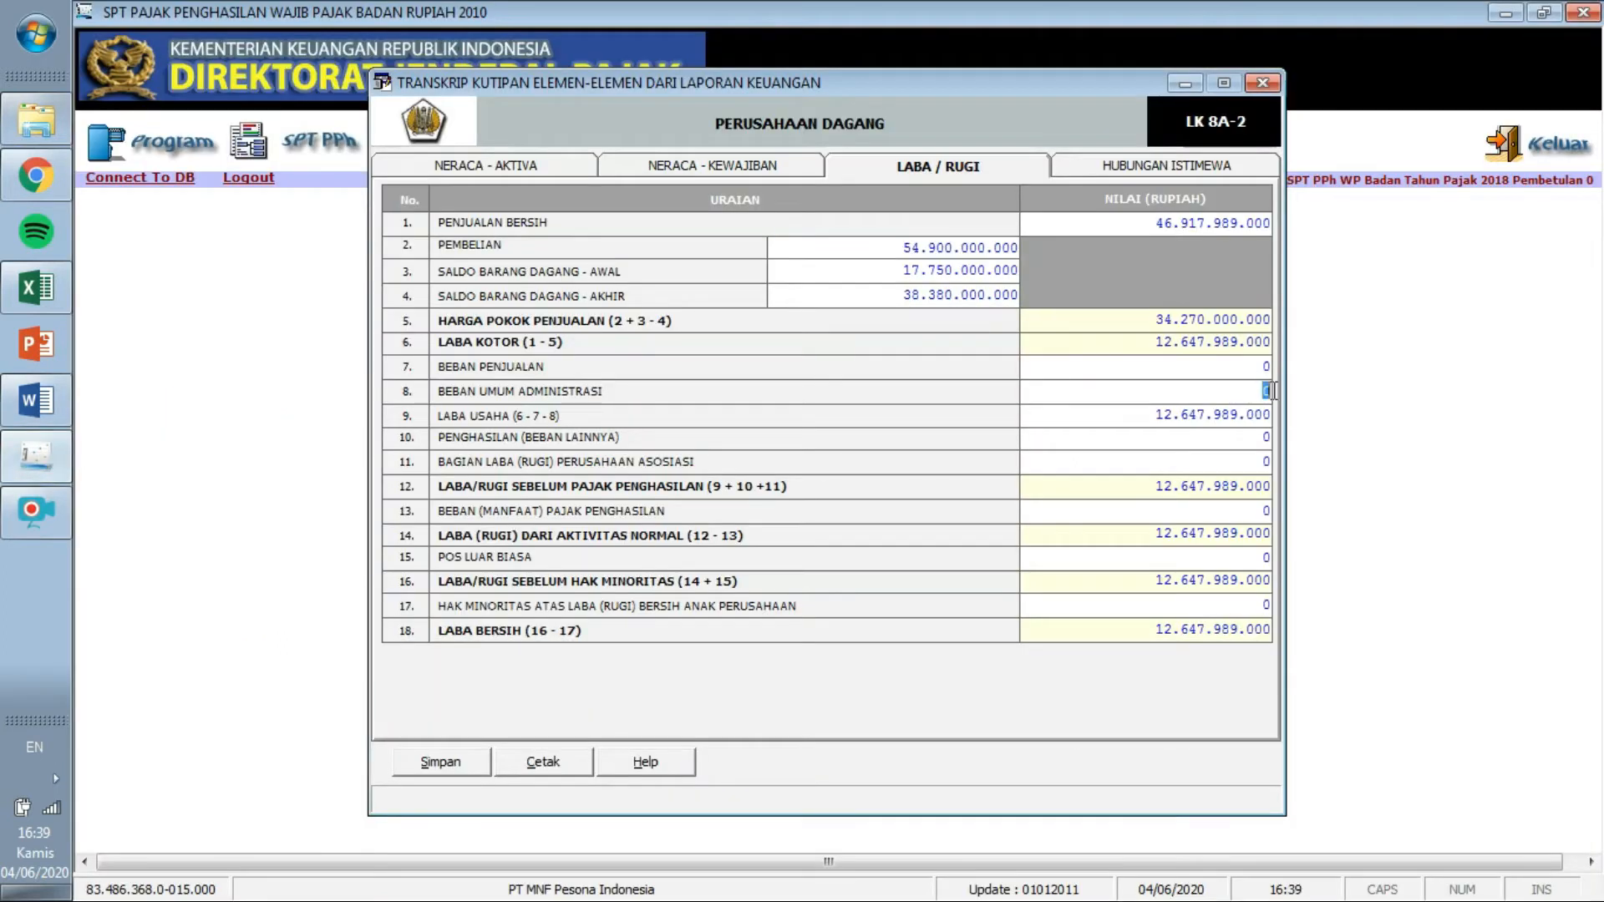
{"action": "type", "text": "3751250000"}
{"action": "key", "text": "Tab"}
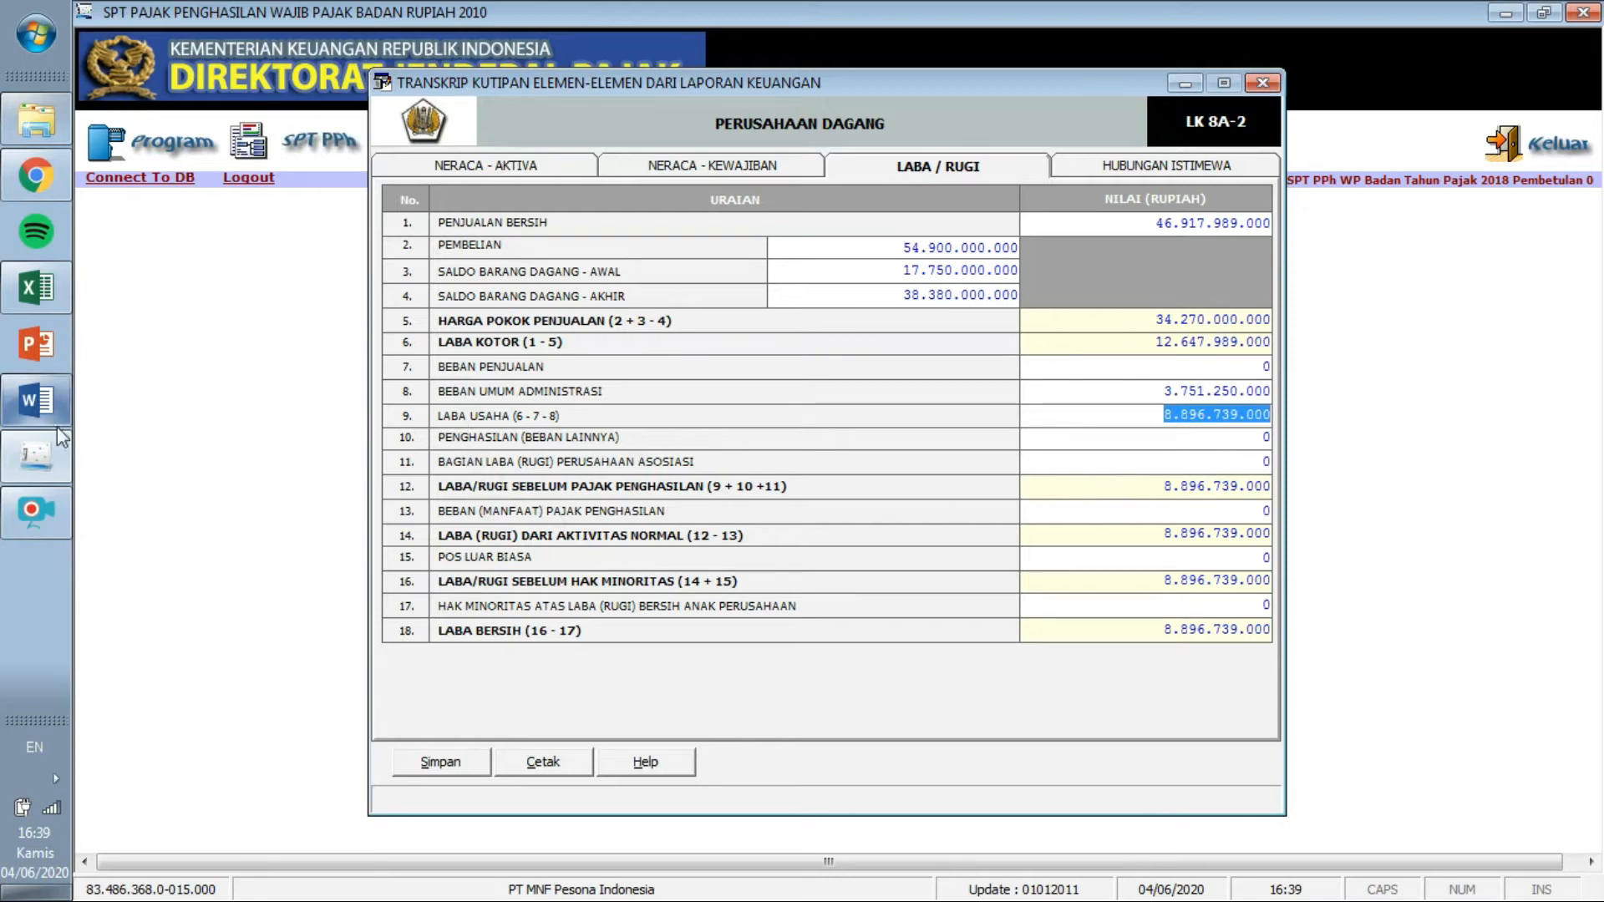
{"action": "left_click", "coordinate": [37, 401]}
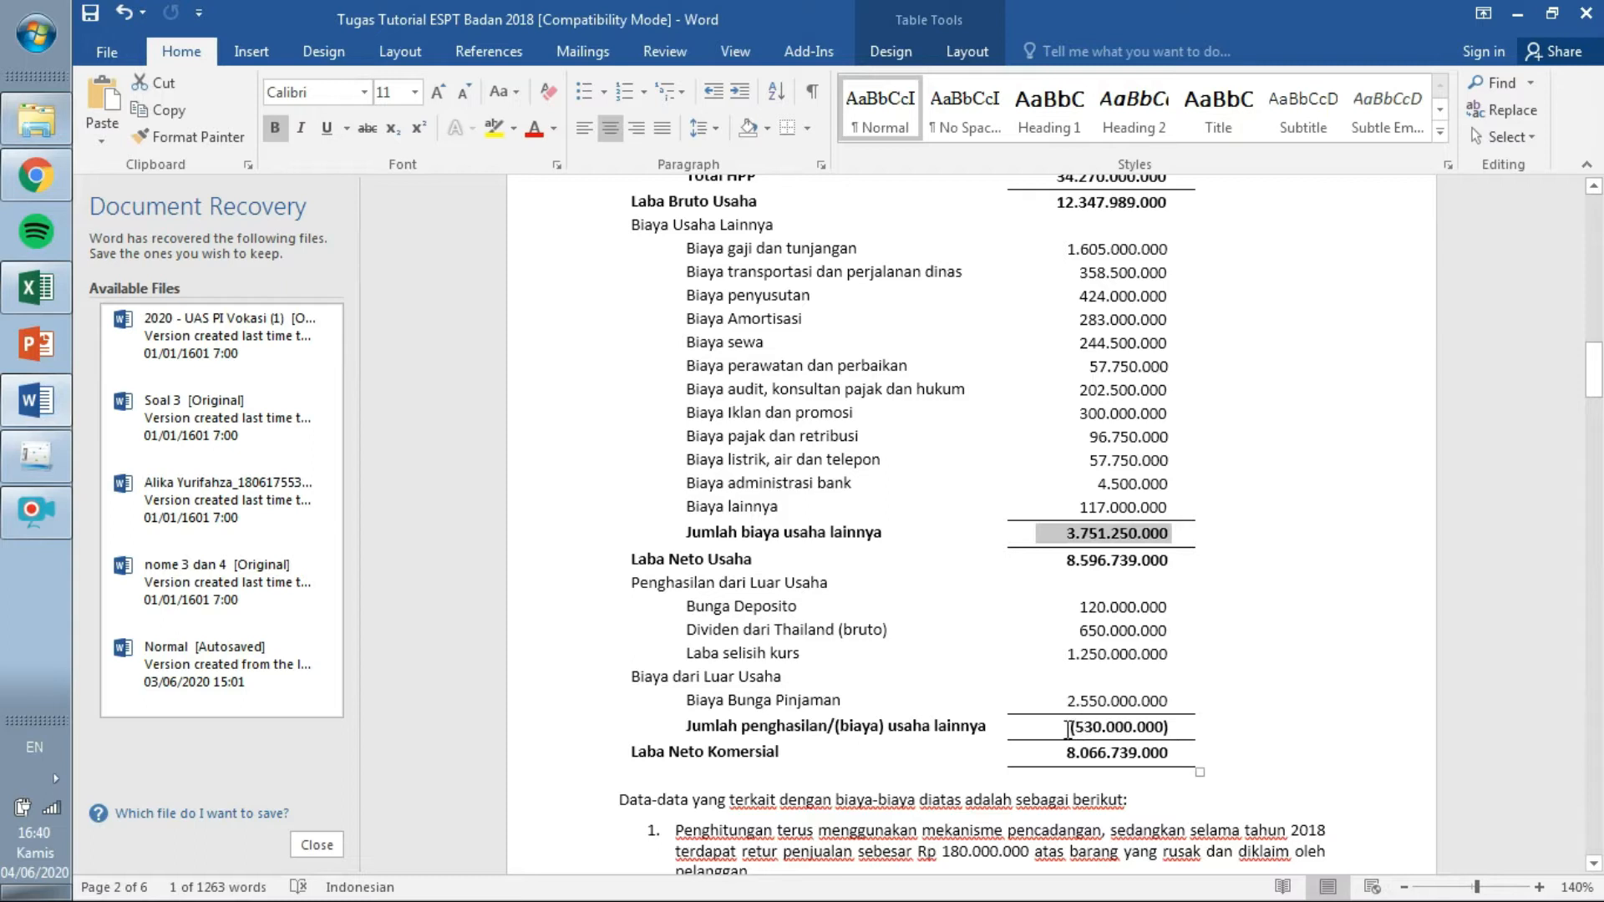
Enter the (530.000.000) other income in row 11, then clear that row again.
{"action": "left_click_drag", "start_coordinate": [1077, 731], "coordinate": [1182, 728]}
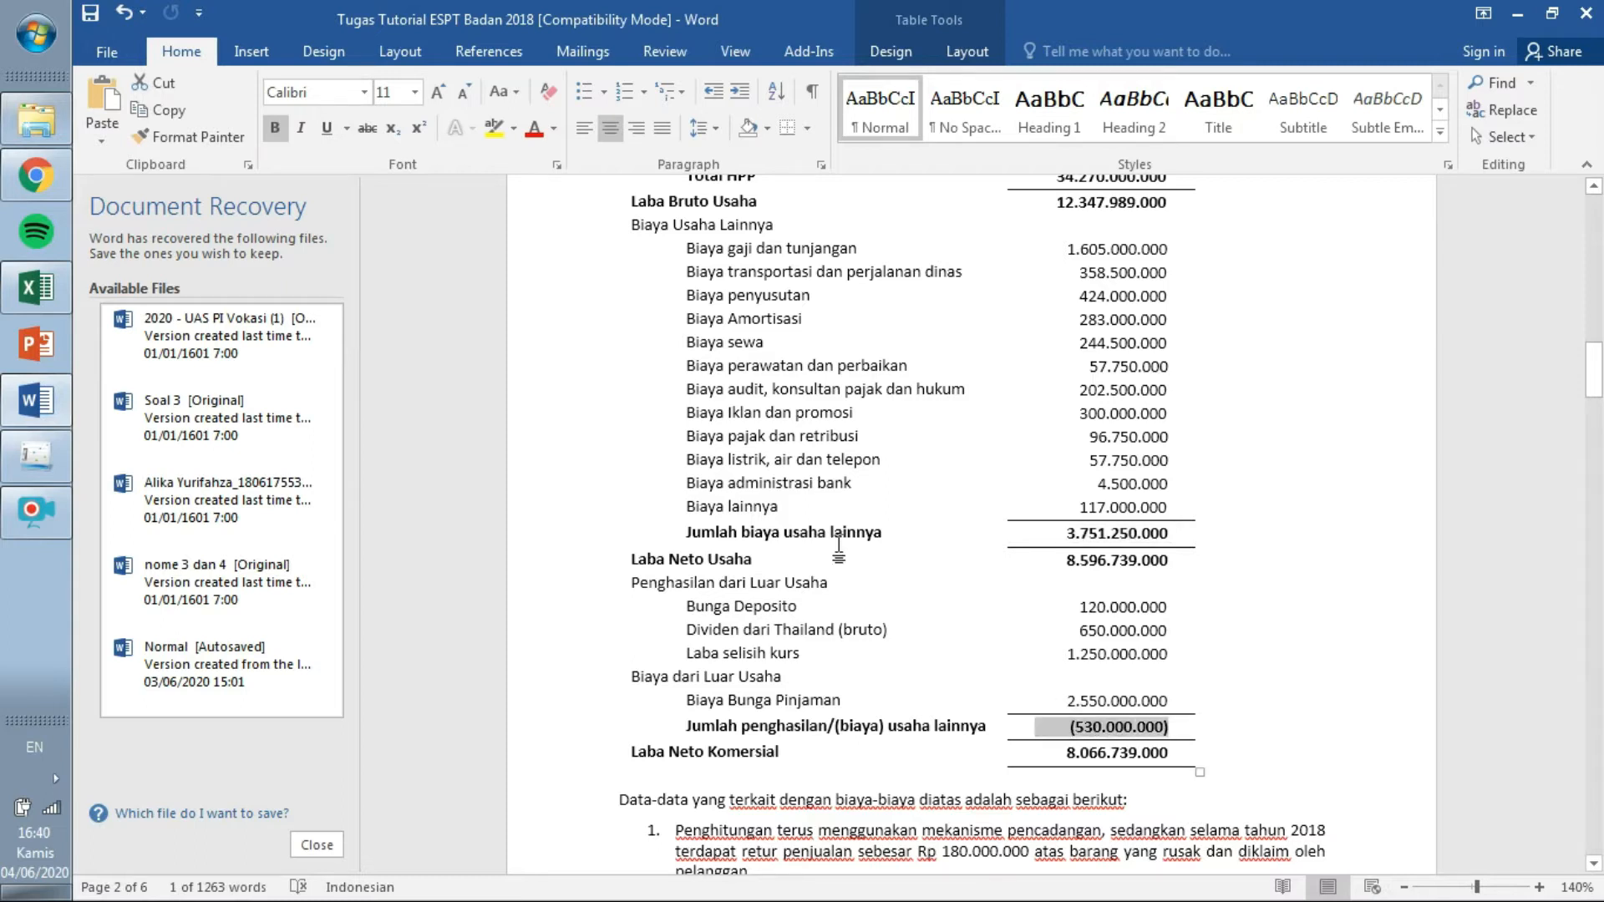
{"action": "left_click", "coordinate": [37, 457]}
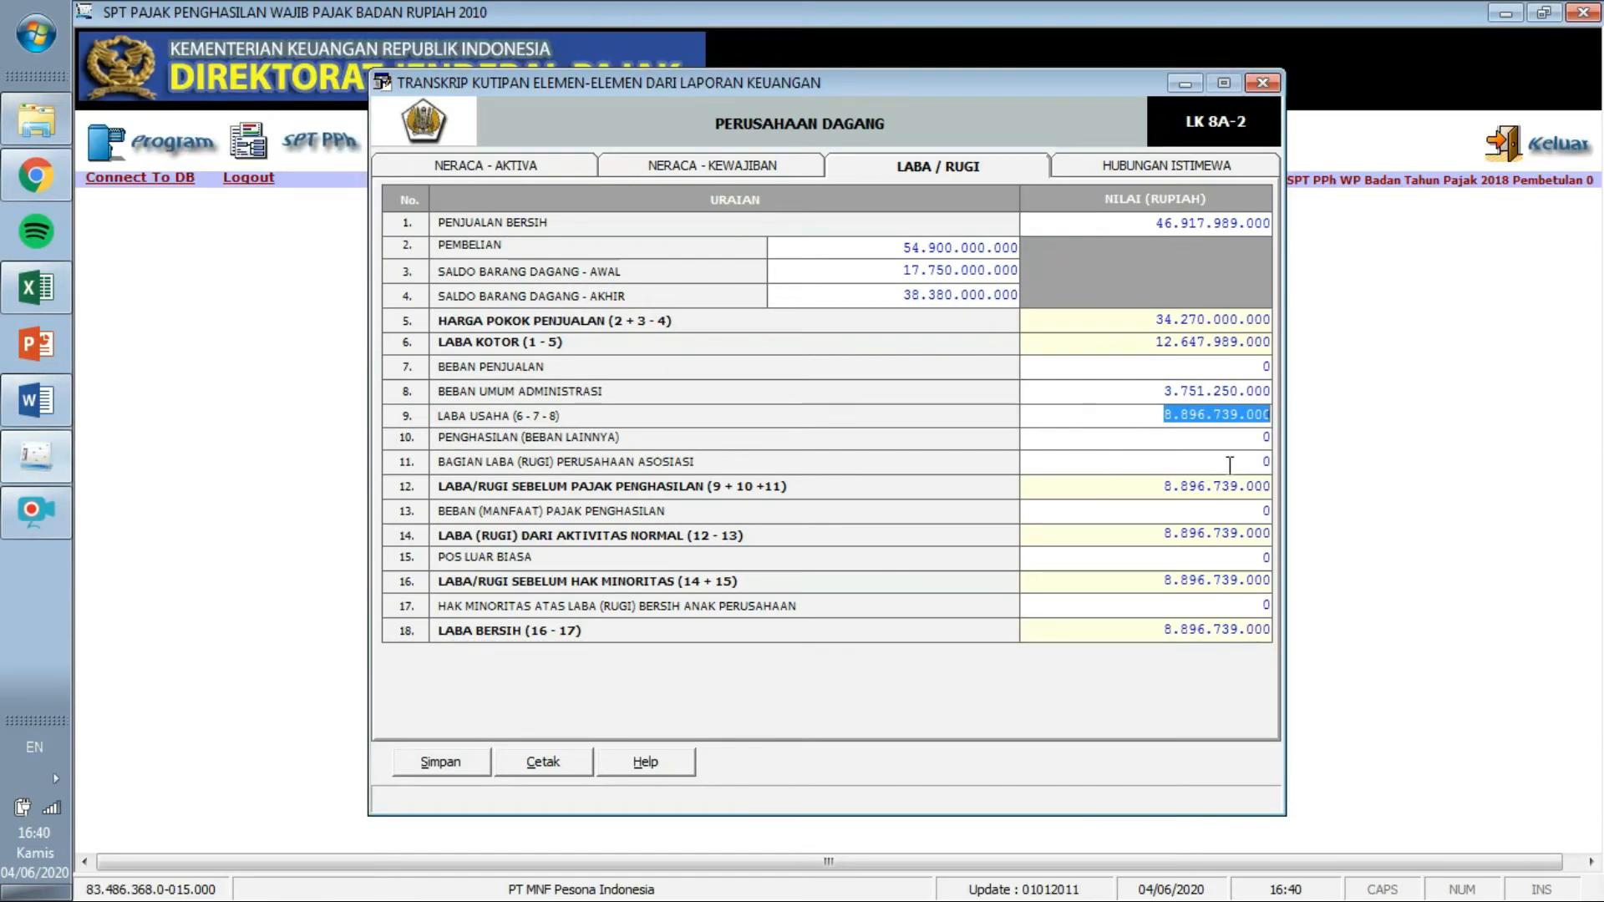
{"action": "left_click", "coordinate": [1267, 461]}
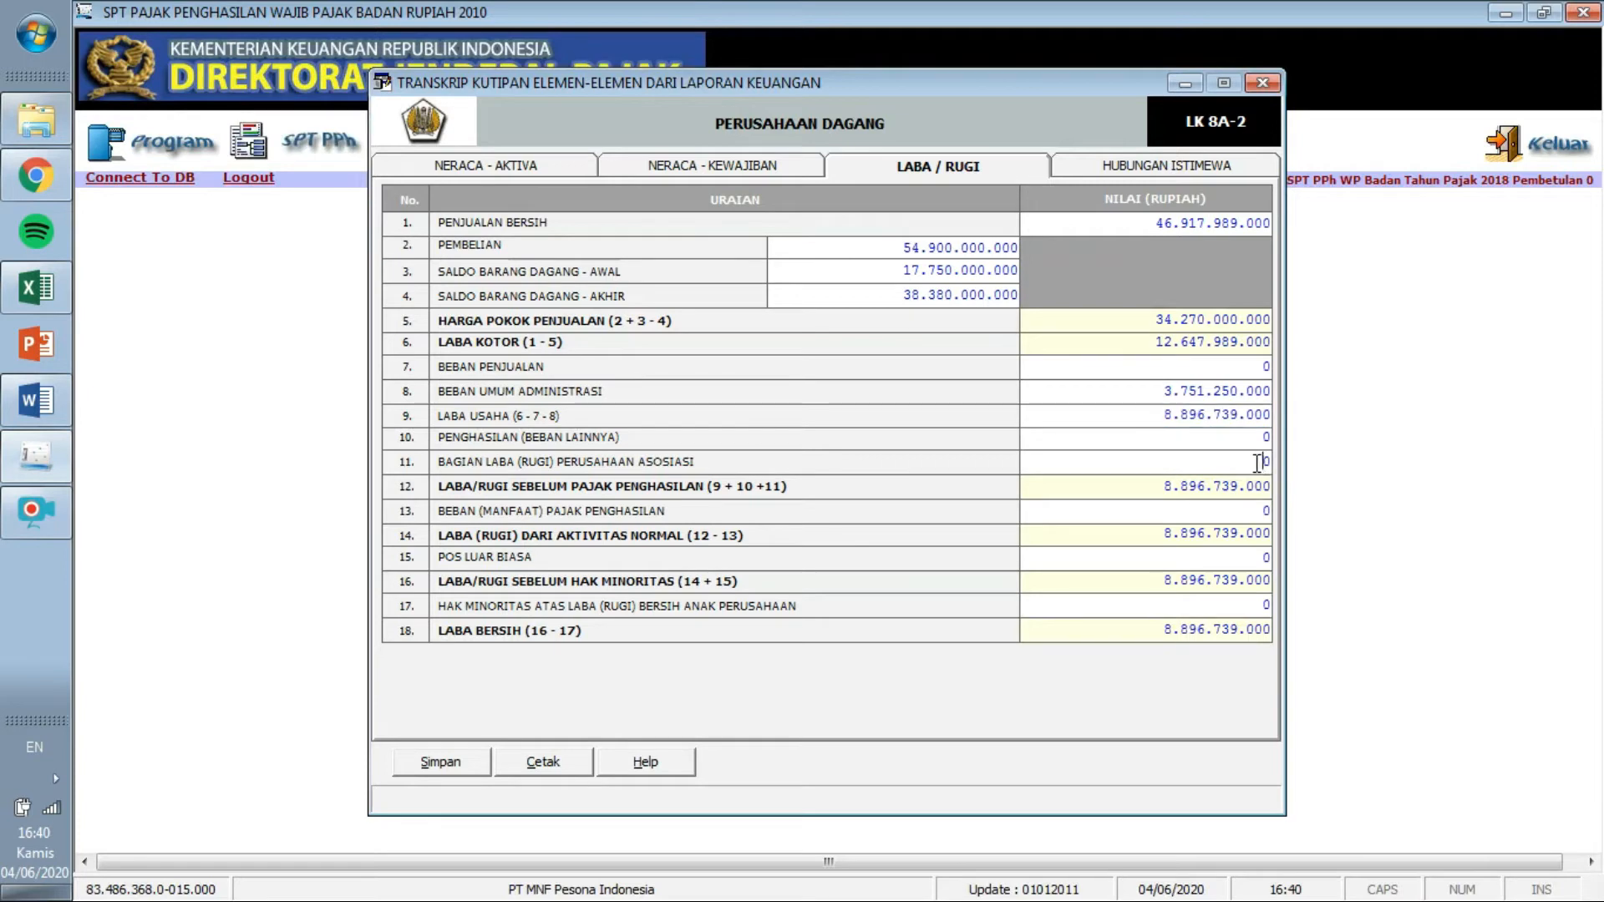
{"action": "type", "text": "530.000.0"}
{"action": "key", "text": "Tab"}
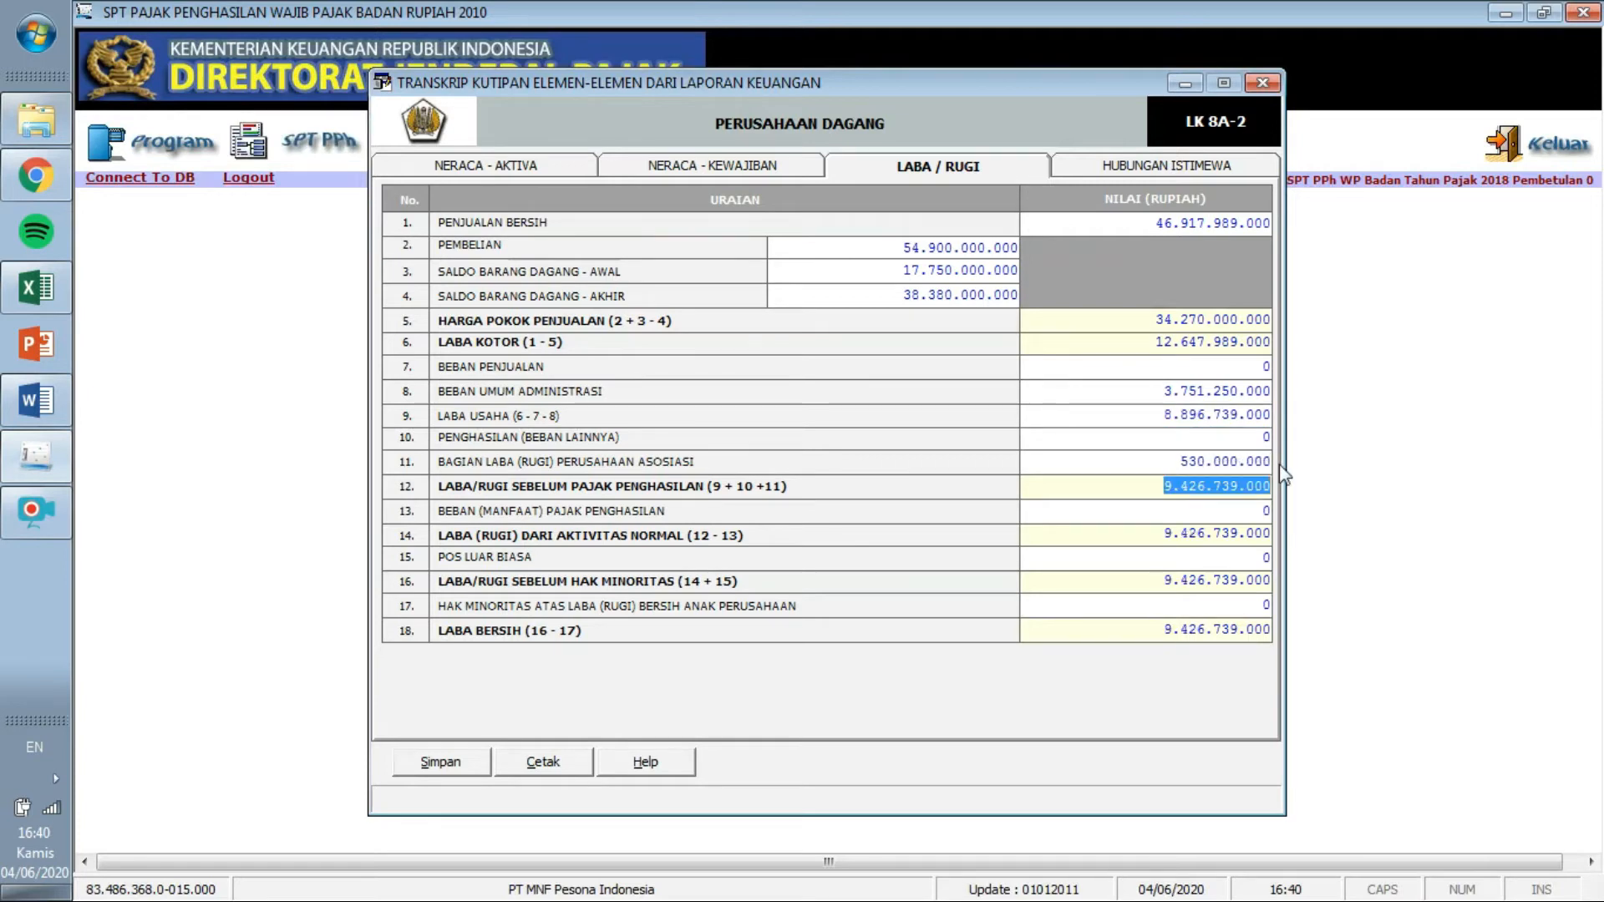
{"action": "left_click", "coordinate": [1178, 463]}
{"action": "left_click", "coordinate": [1181, 463]}
{"action": "type", "text": "-"}
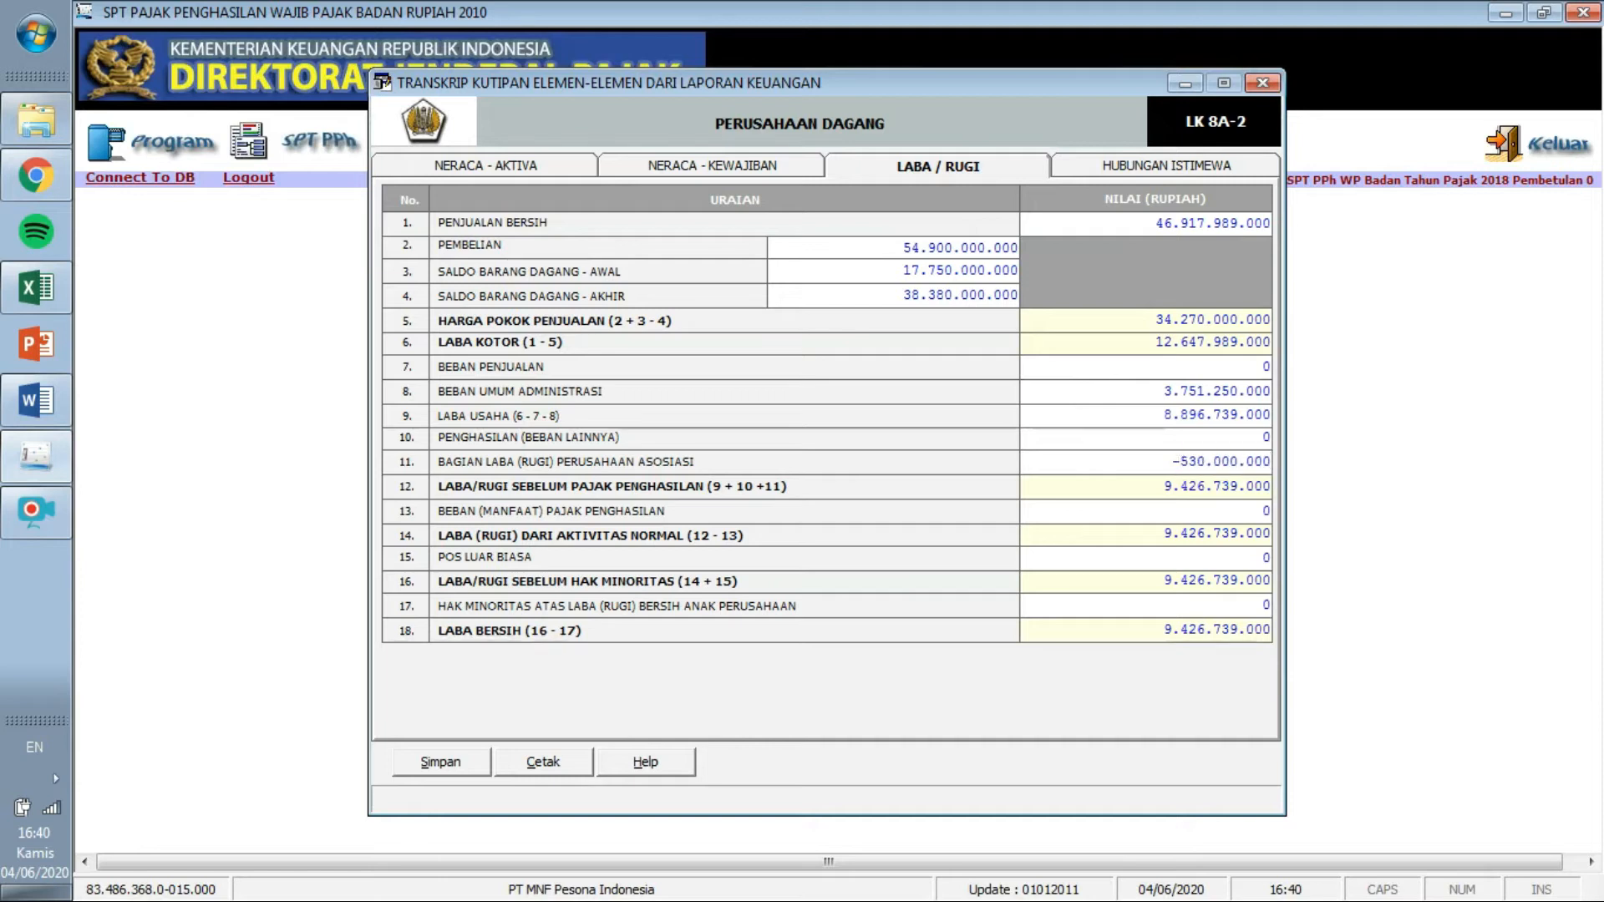
{"action": "key", "text": "Tab"}
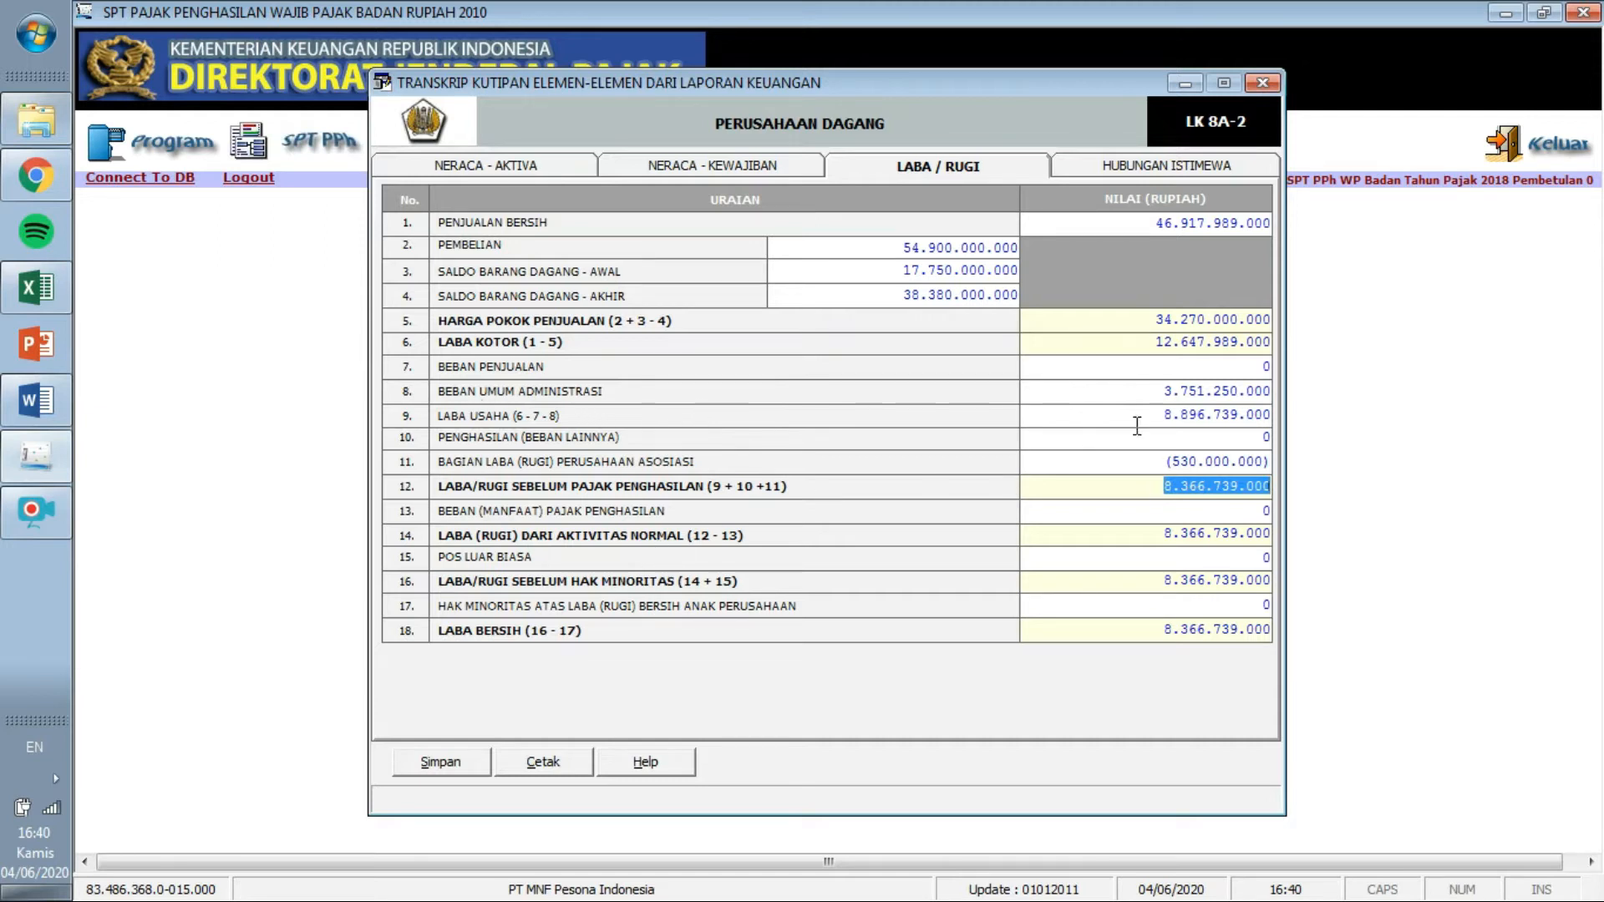
{"action": "left_click", "coordinate": [1165, 459]}
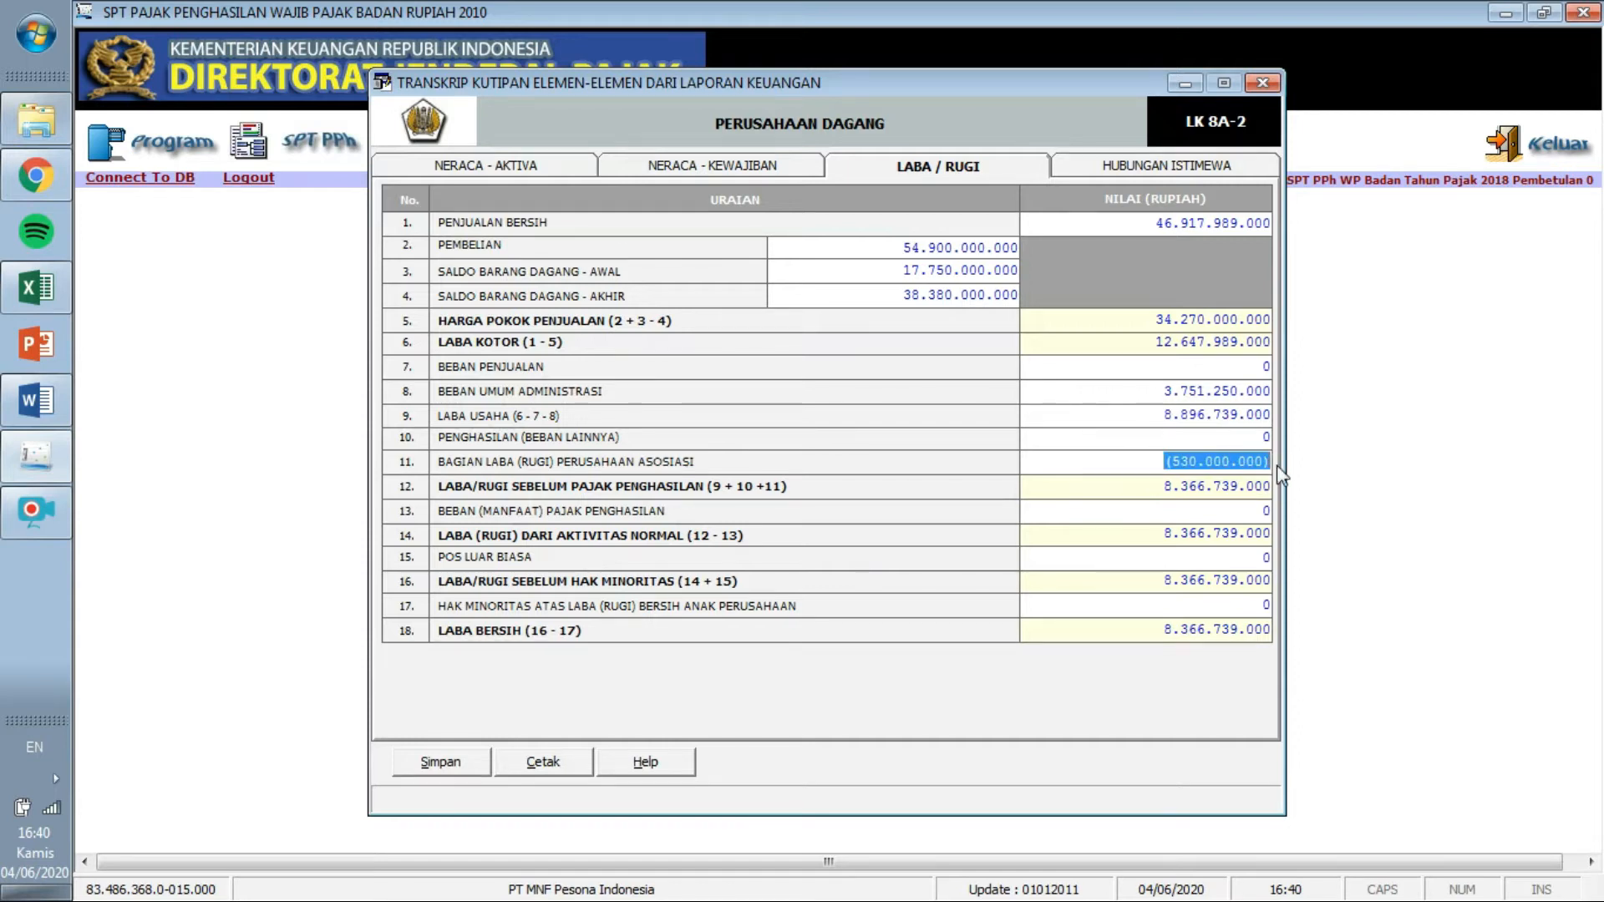
{"action": "key", "text": "Delete"}
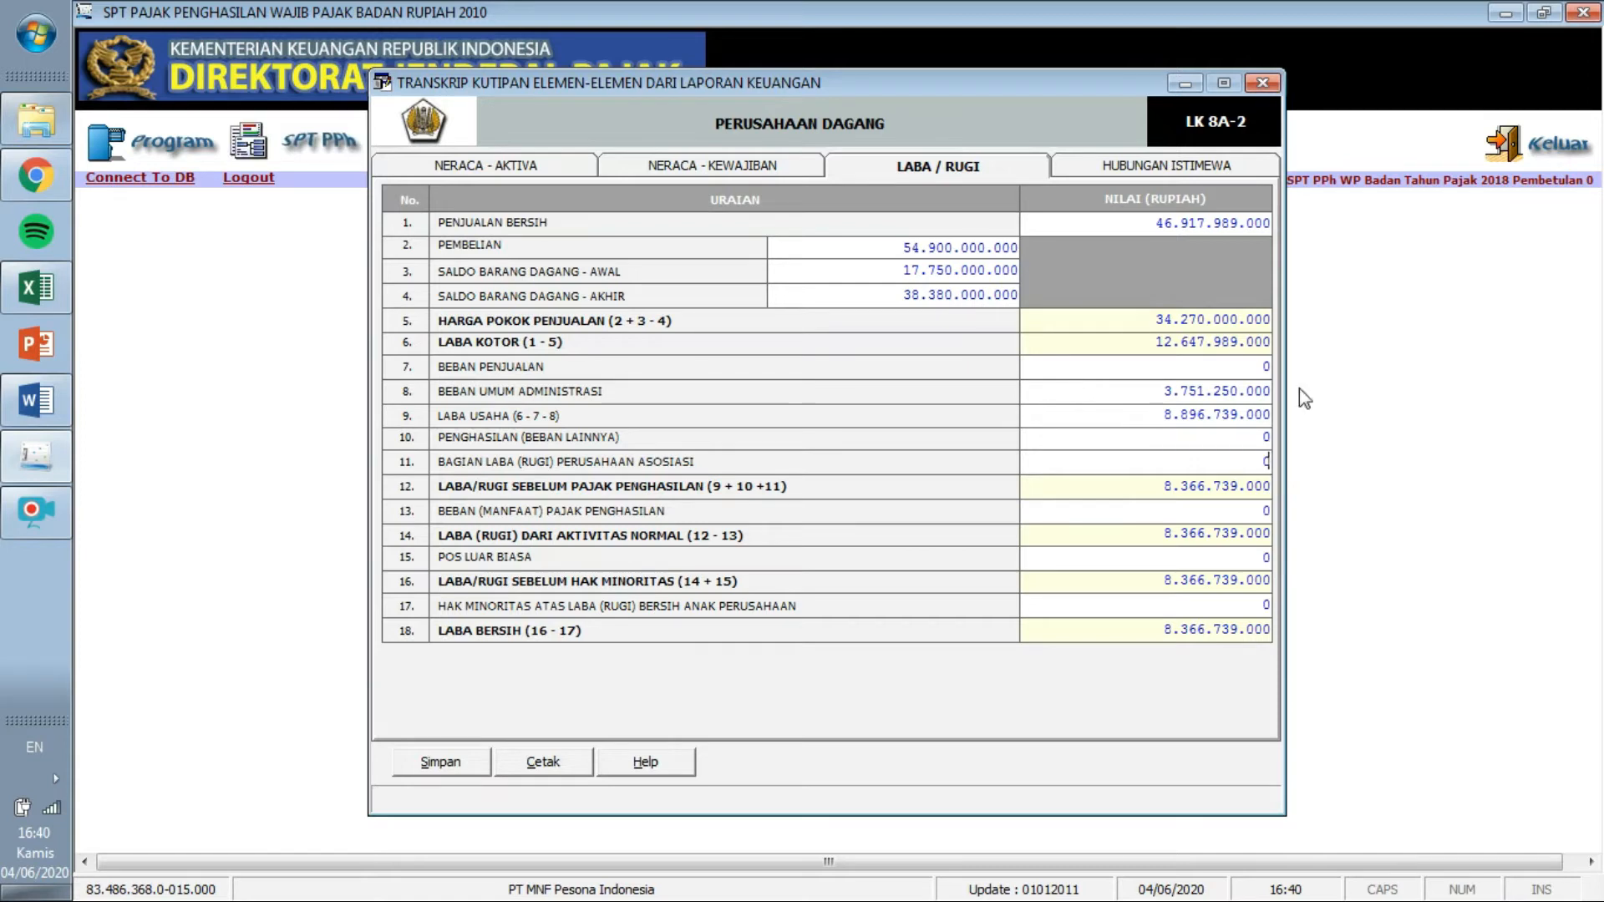
Enter -530.000.000 in row 10 Penghasilan (Beban Lainnya), reducing Laba Bersih to 8.366.739.000.
{"action": "left_click", "coordinate": [1263, 435]}
{"action": "left_click", "coordinate": [36, 400]}
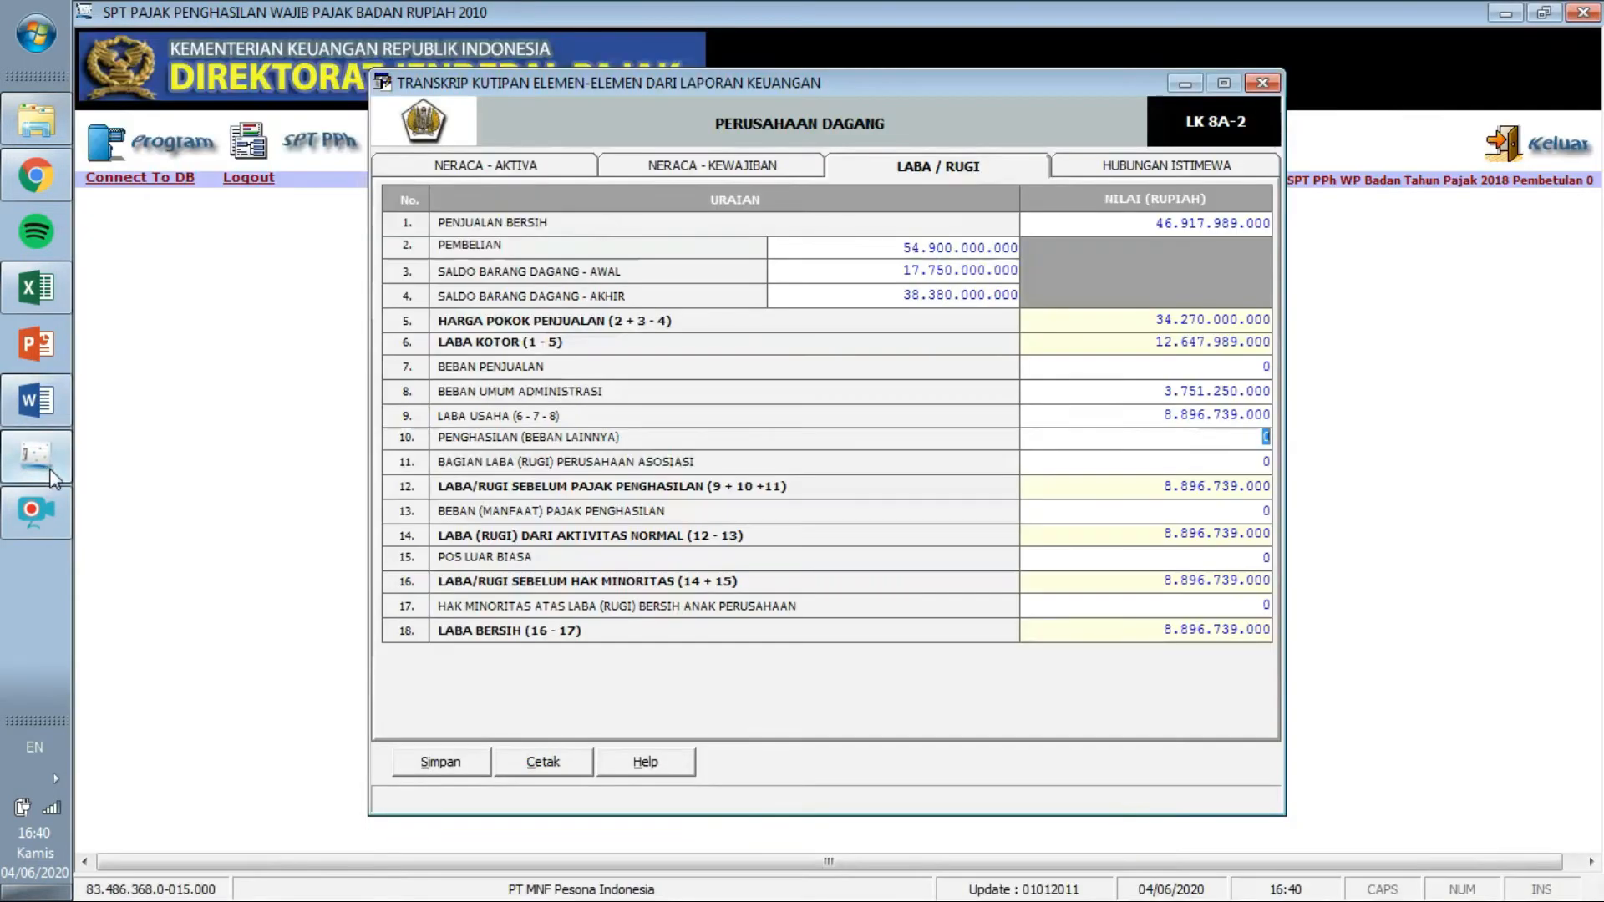
{"action": "left_click", "coordinate": [36, 468]}
{"action": "type", "text": "5"}
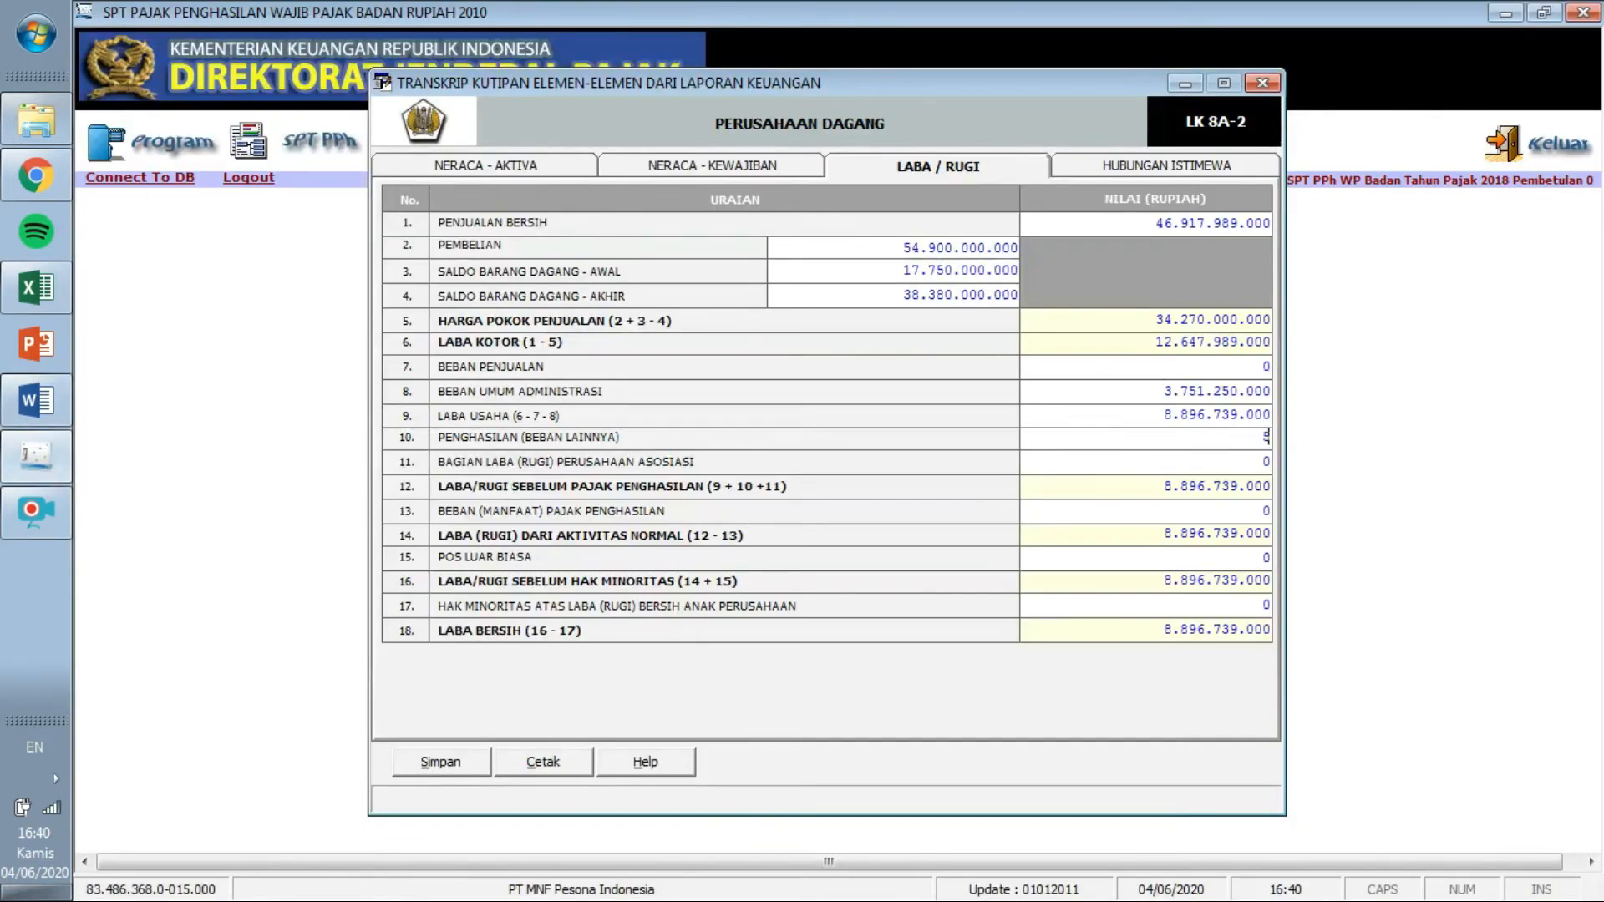
{"action": "type", "text": "30.000.000"}
{"action": "key", "text": "Tab"}
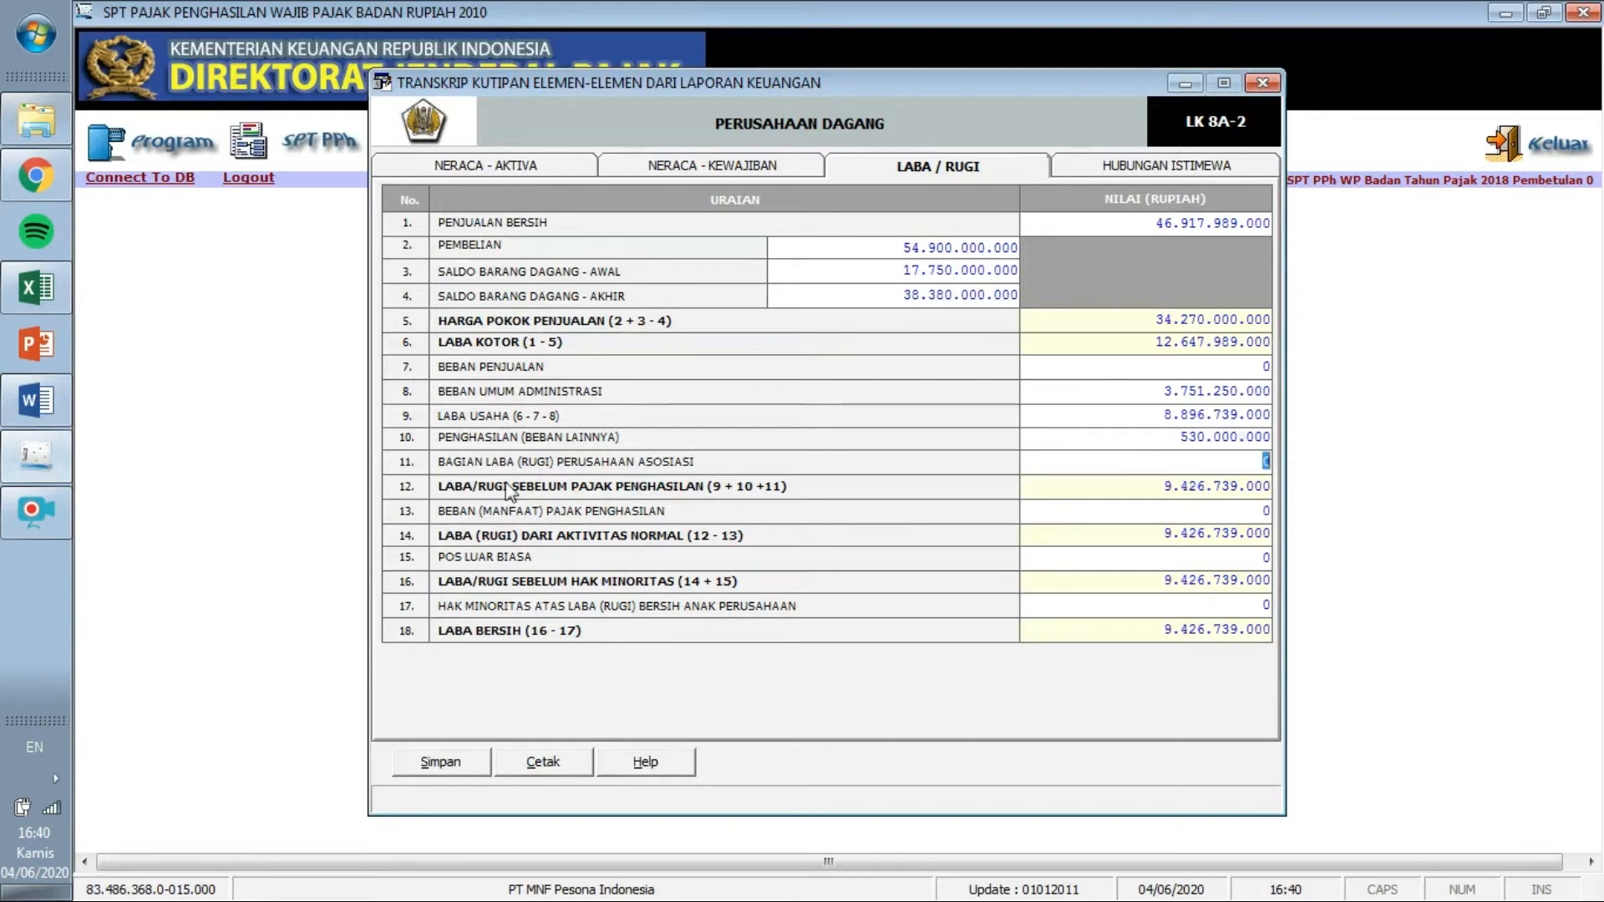
{"action": "left_click", "coordinate": [1179, 434]}
{"action": "left_click", "coordinate": [1179, 434]}
{"action": "key", "text": "Tab"}
{"action": "left_click", "coordinate": [49, 401]}
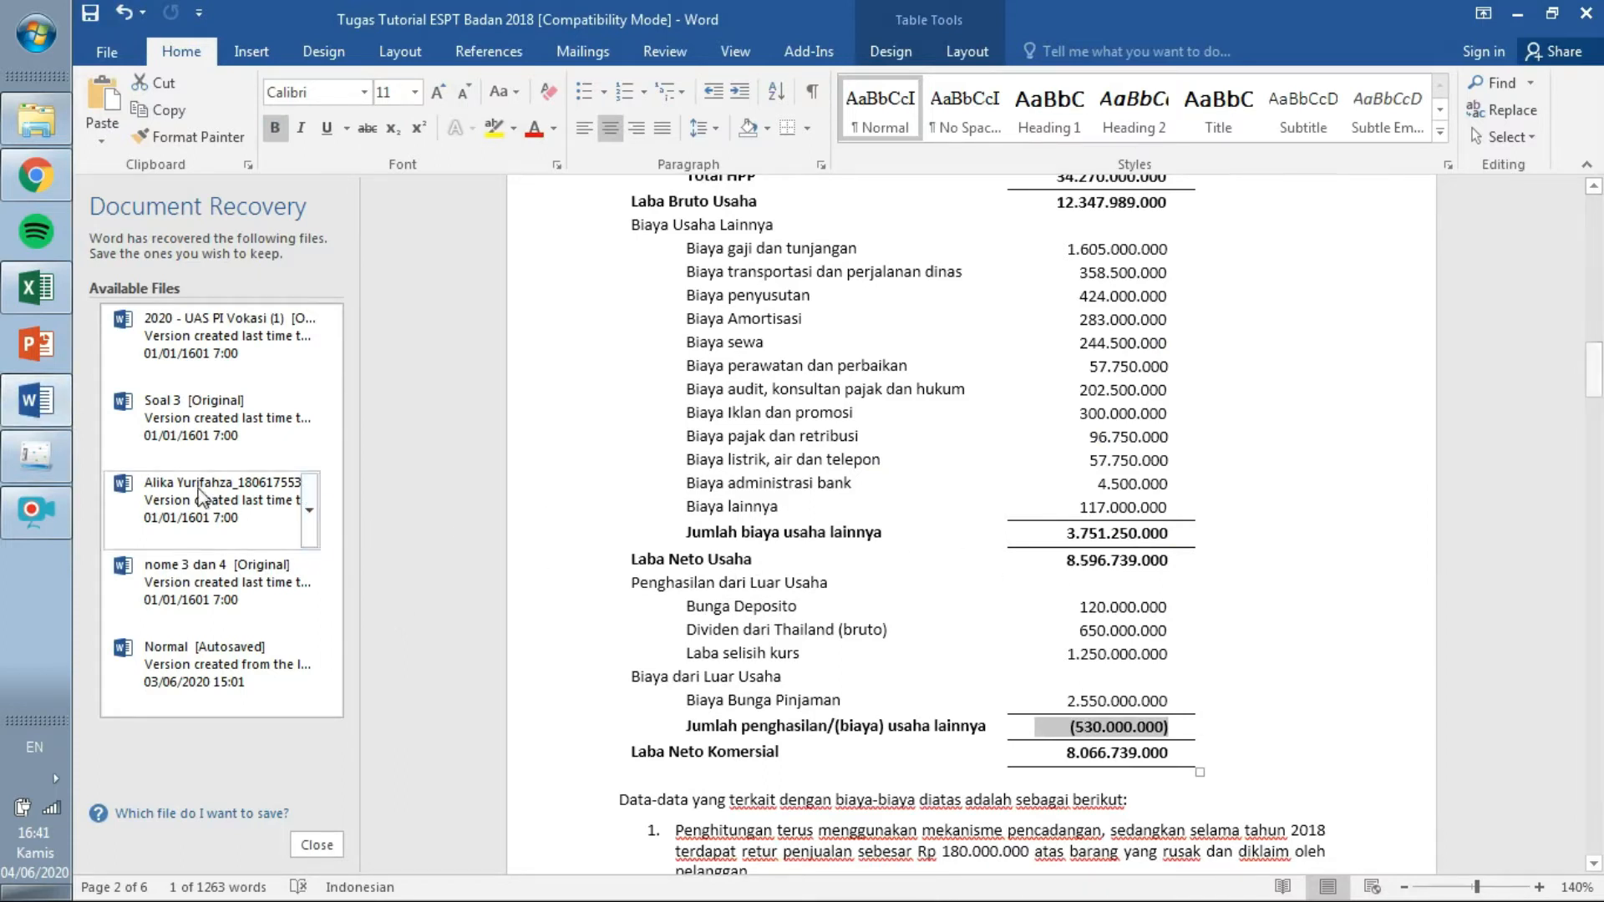
Retype the row 8 Beban Umum Administrasi amount and review pre-tax profit, HPP and net sales.
{"action": "left_click", "coordinate": [45, 463]}
{"action": "left_click_drag", "start_coordinate": [1163, 390], "coordinate": [1281, 395]}
{"action": "type", "text": "659673"}
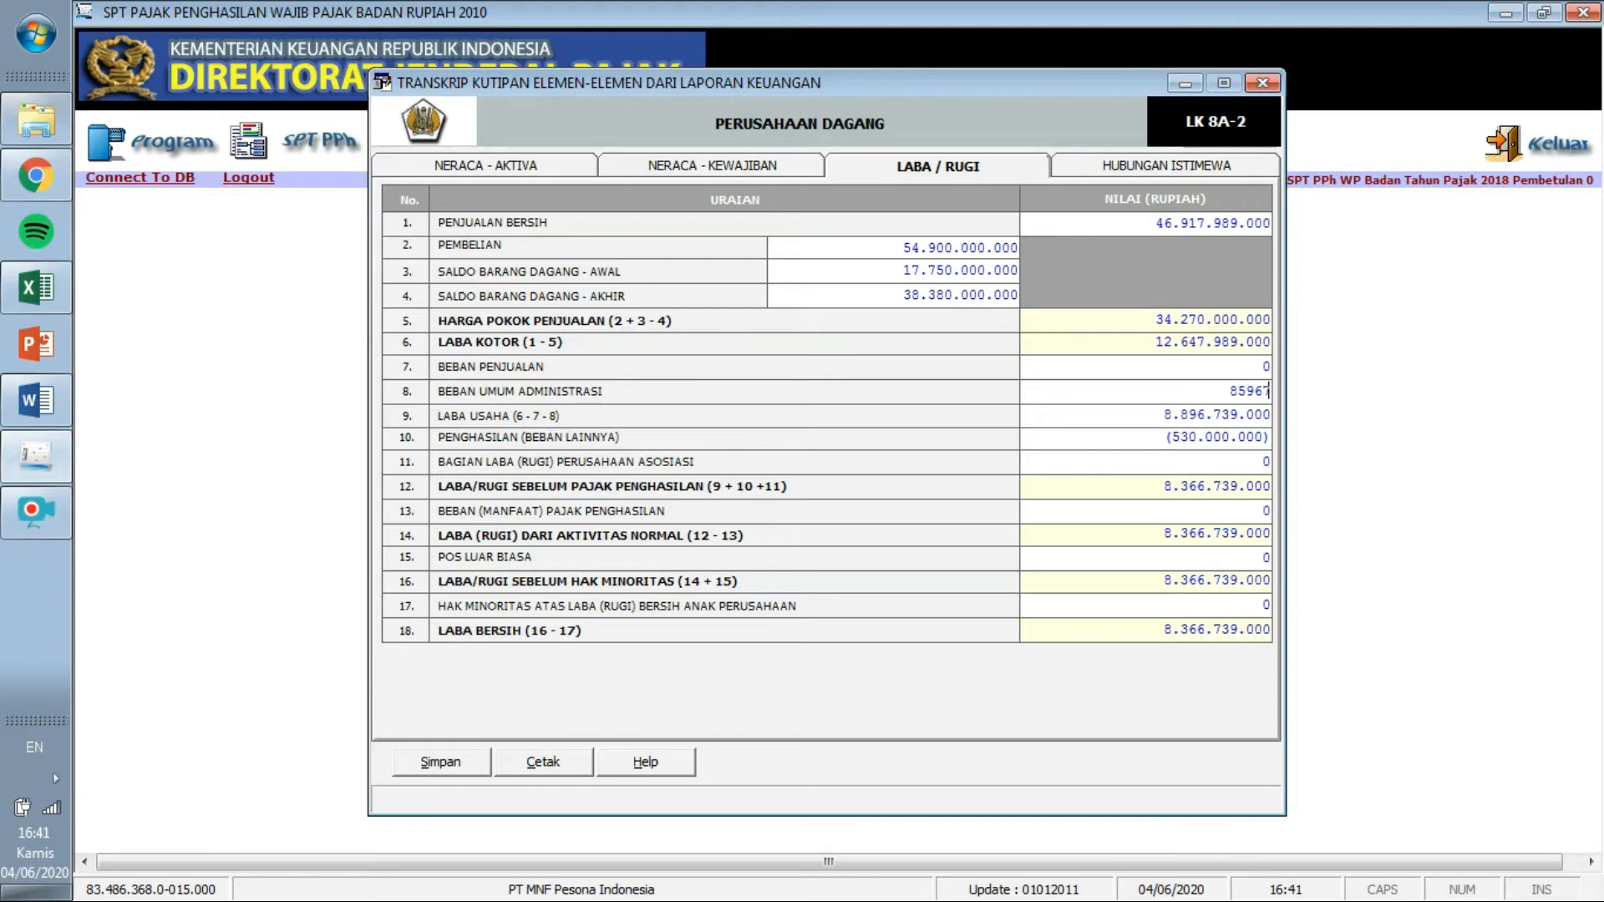
{"action": "type", "text": "9000"}
{"action": "key", "text": "Tab"}
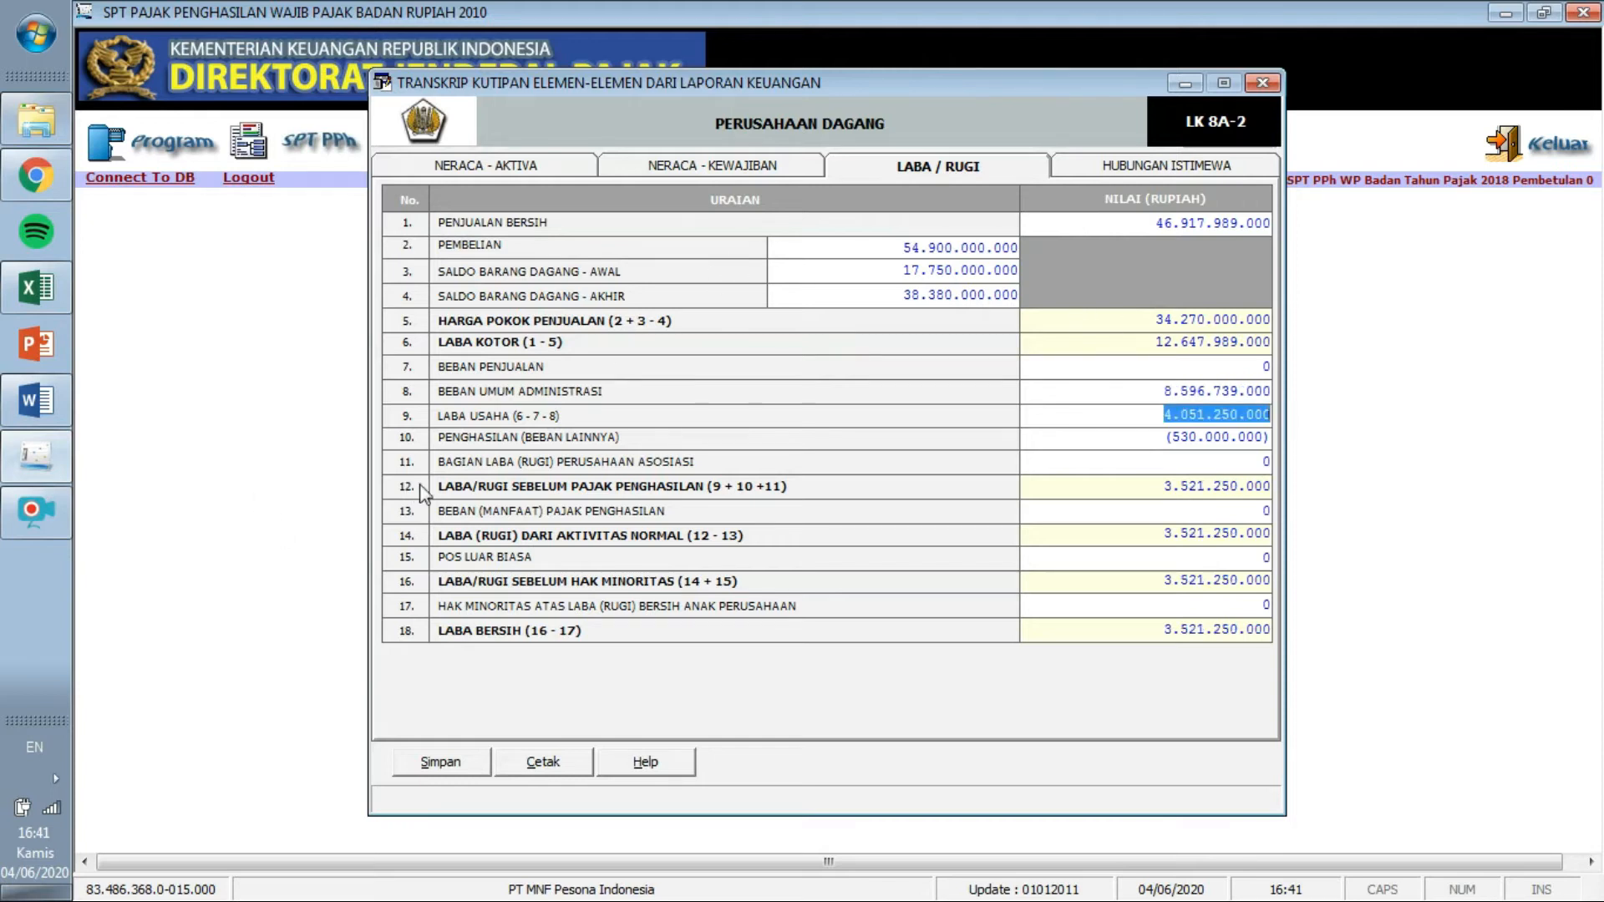
{"action": "left_click_drag", "start_coordinate": [1150, 392], "coordinate": [1253, 395]}
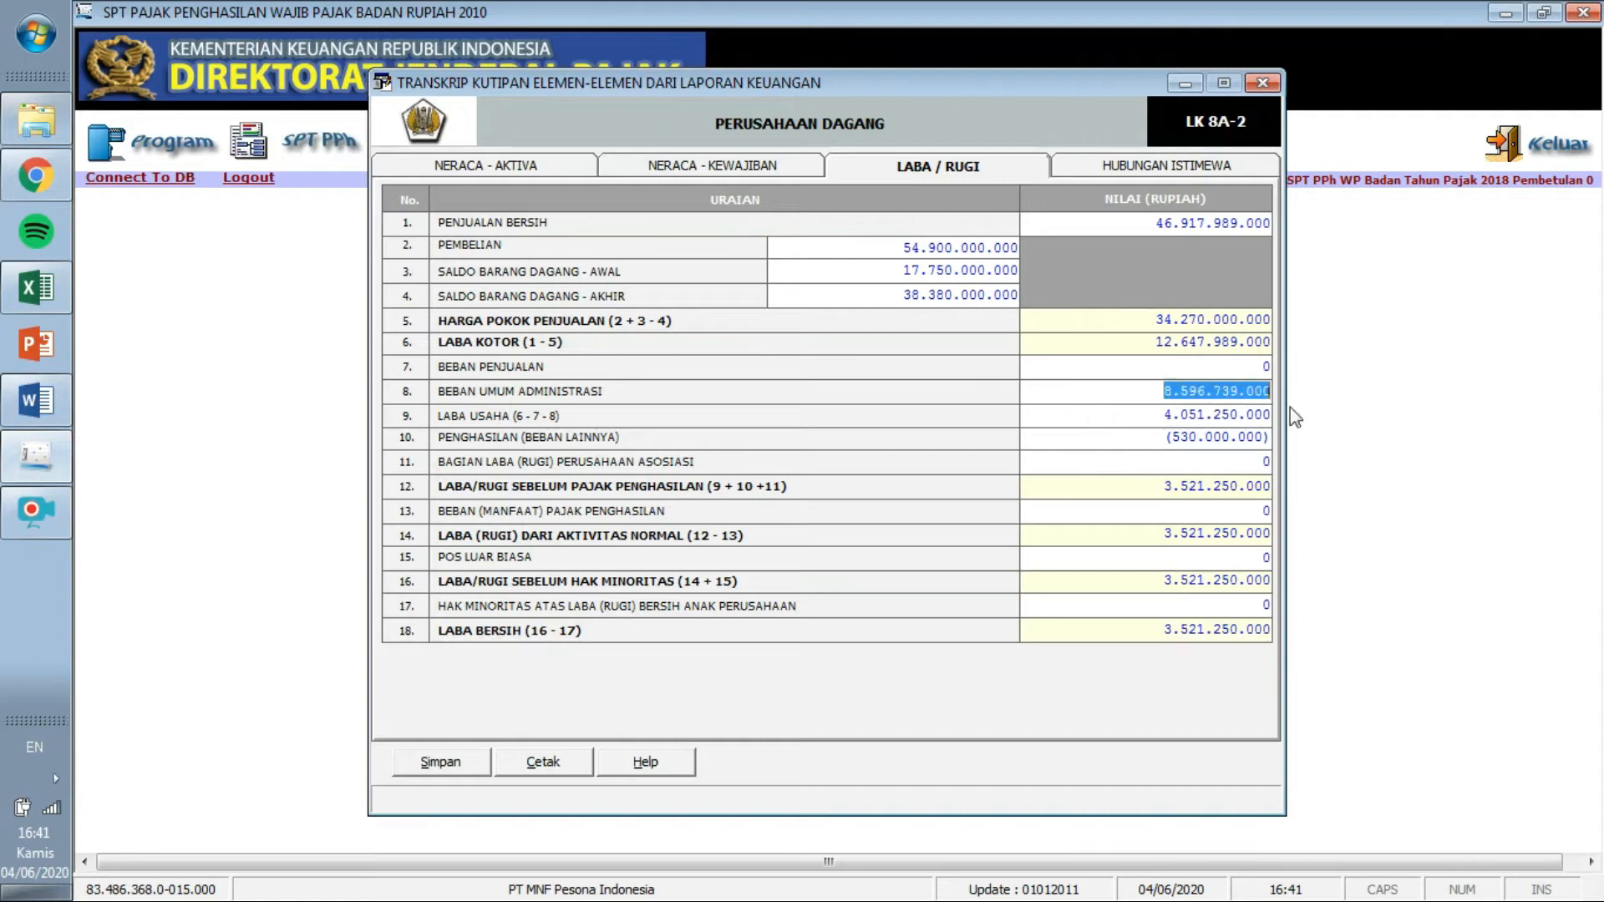
{"action": "left_click", "coordinate": [17, 532]}
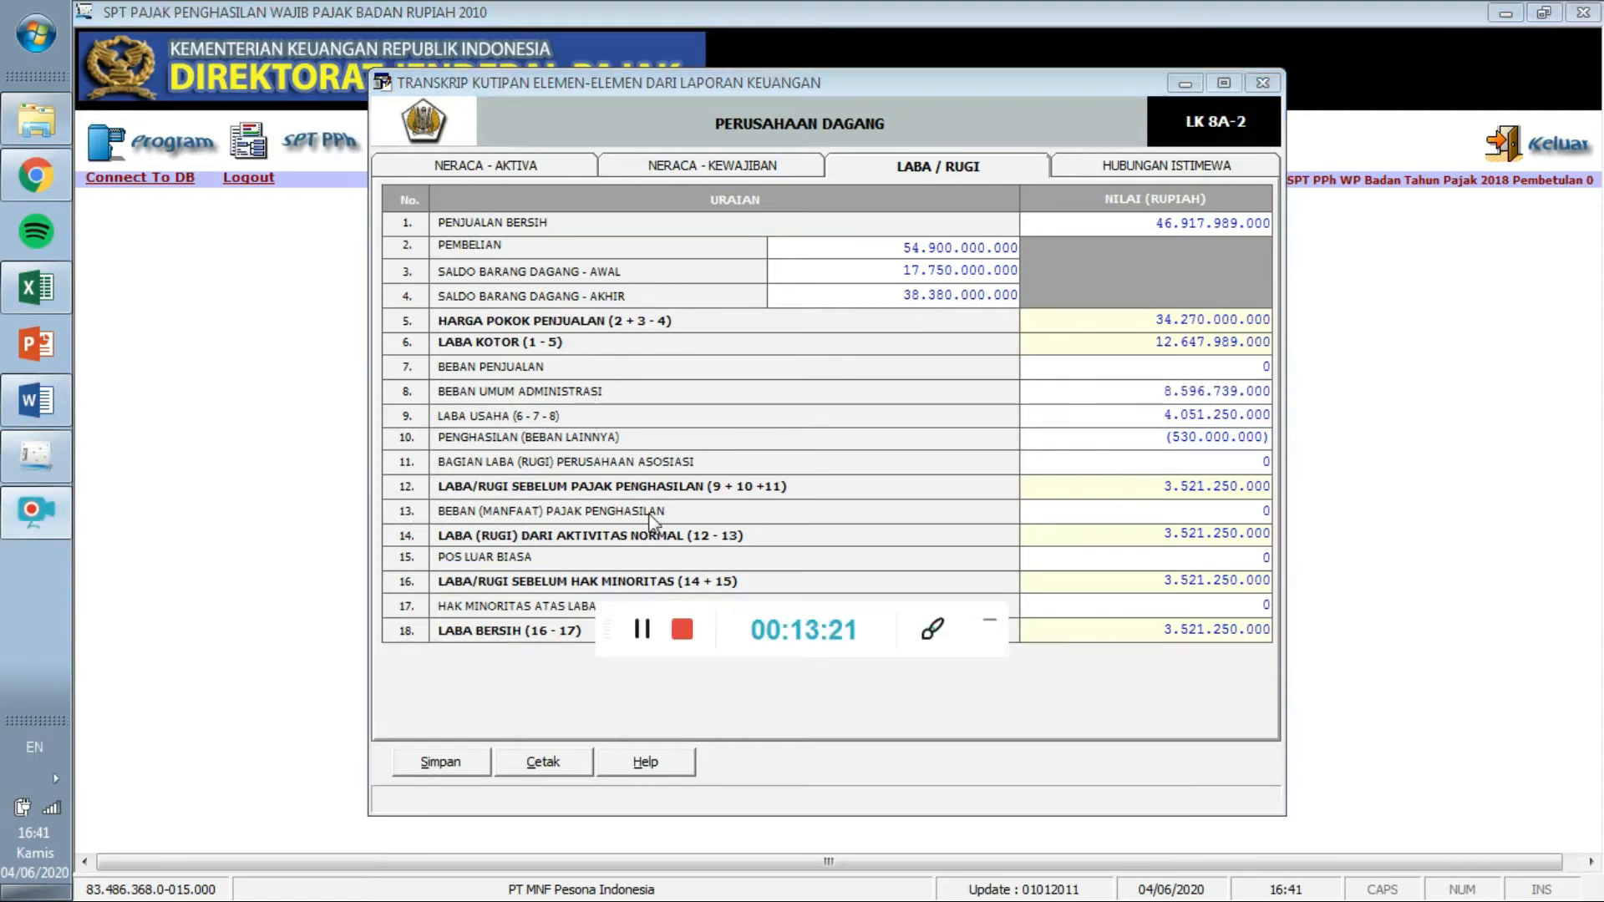
{"action": "left_click", "coordinate": [641, 628]}
{"action": "left_click", "coordinate": [988, 624]}
{"action": "left_click", "coordinate": [1152, 489]}
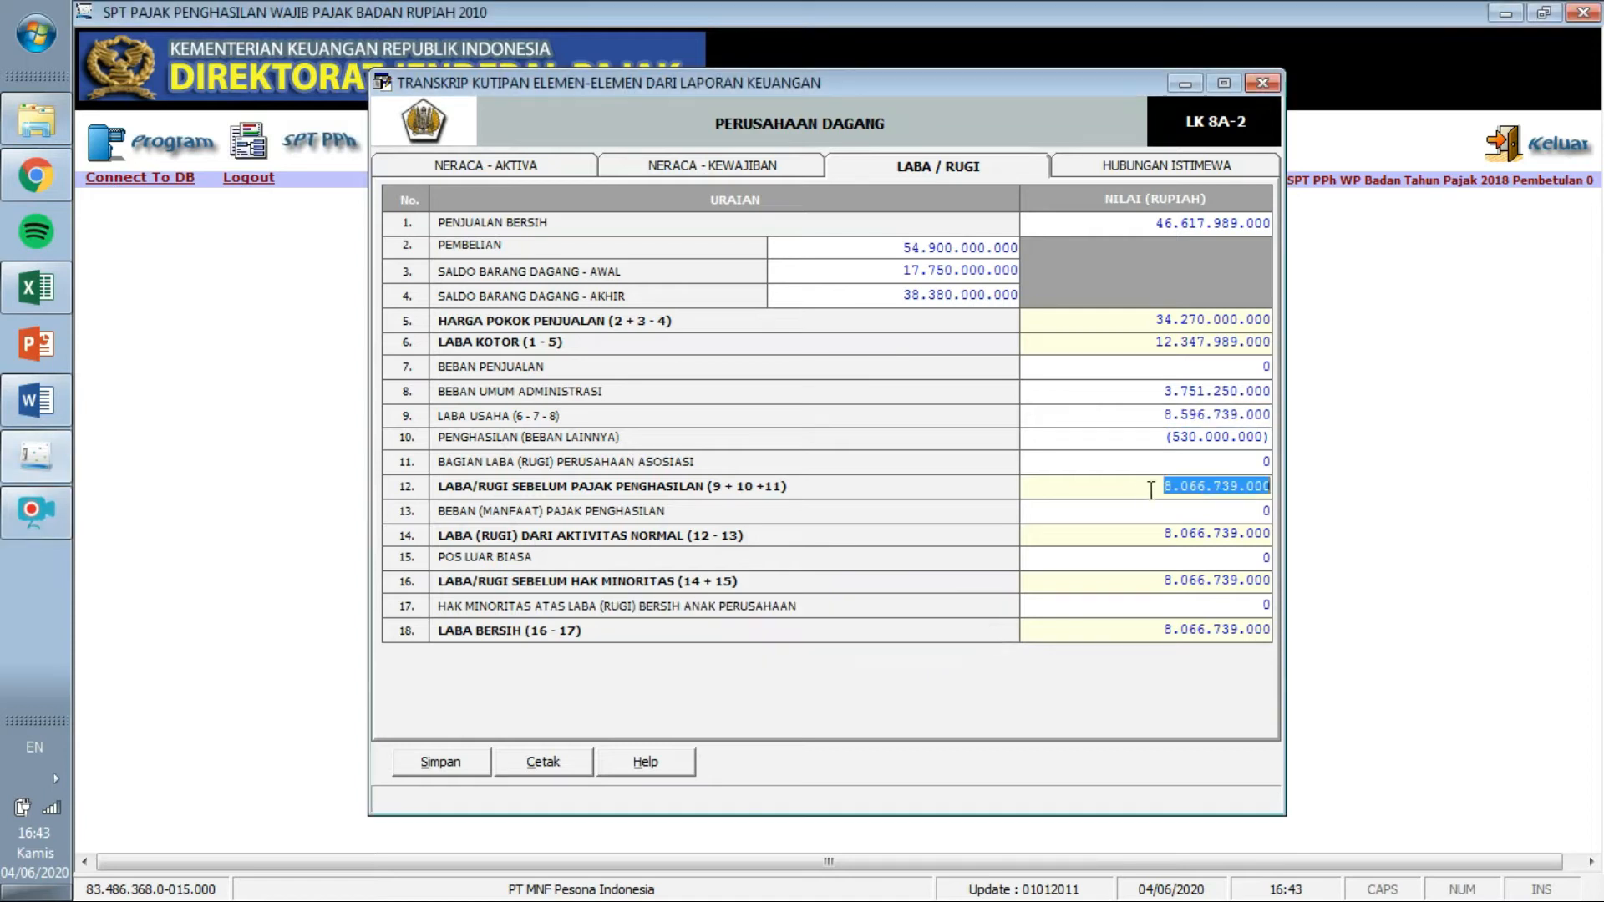
{"action": "left_click", "coordinate": [1218, 318]}
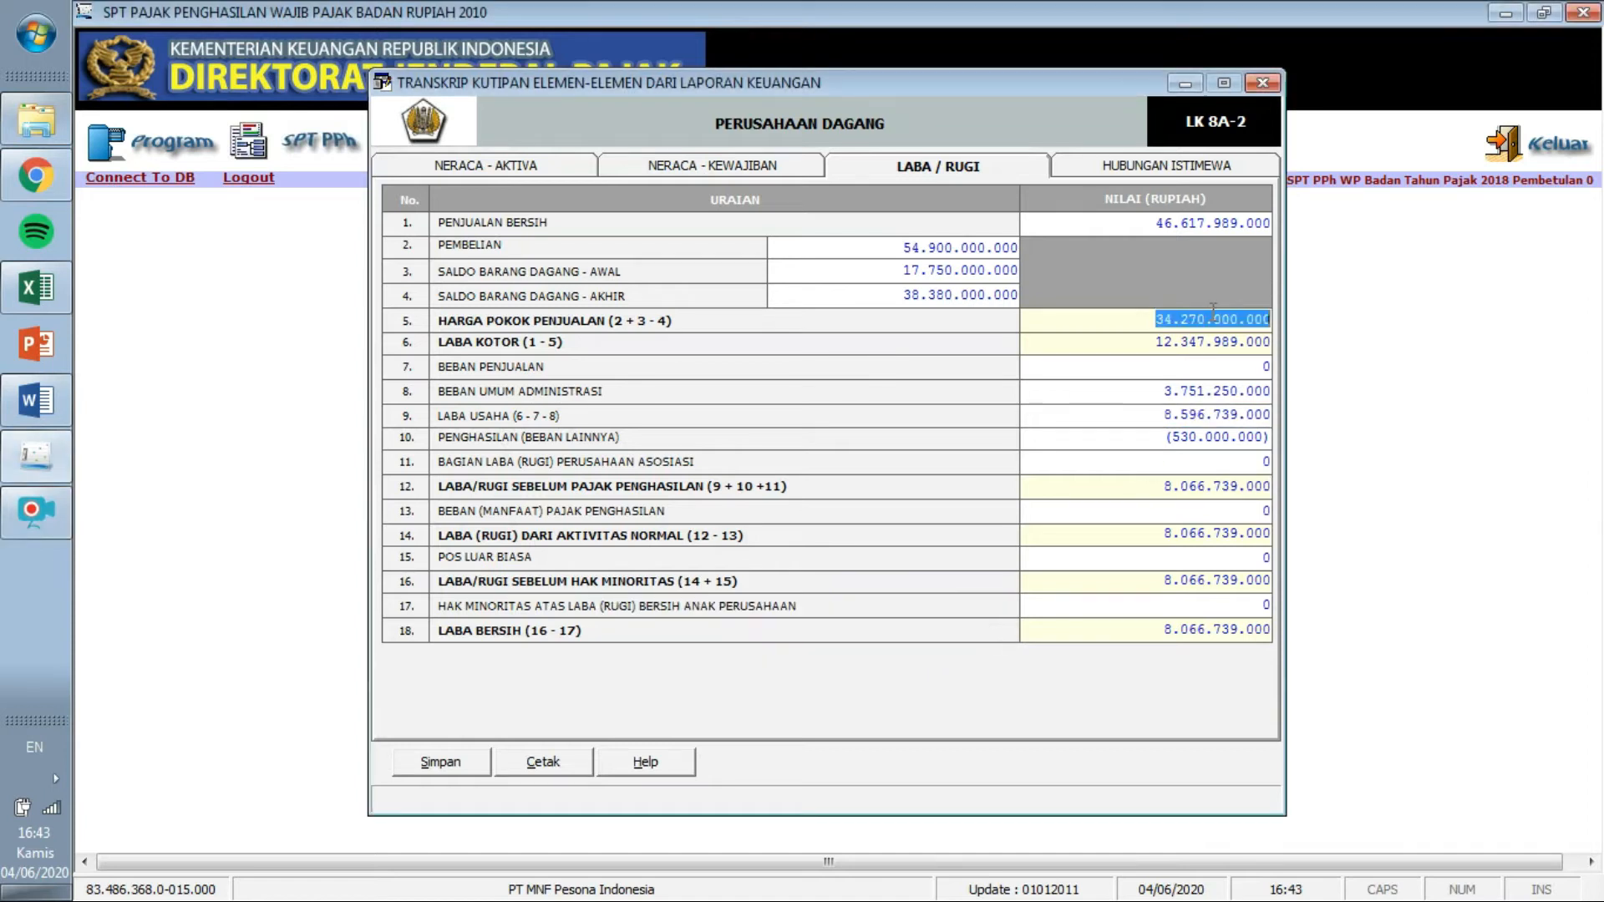
{"action": "left_click", "coordinate": [1158, 224]}
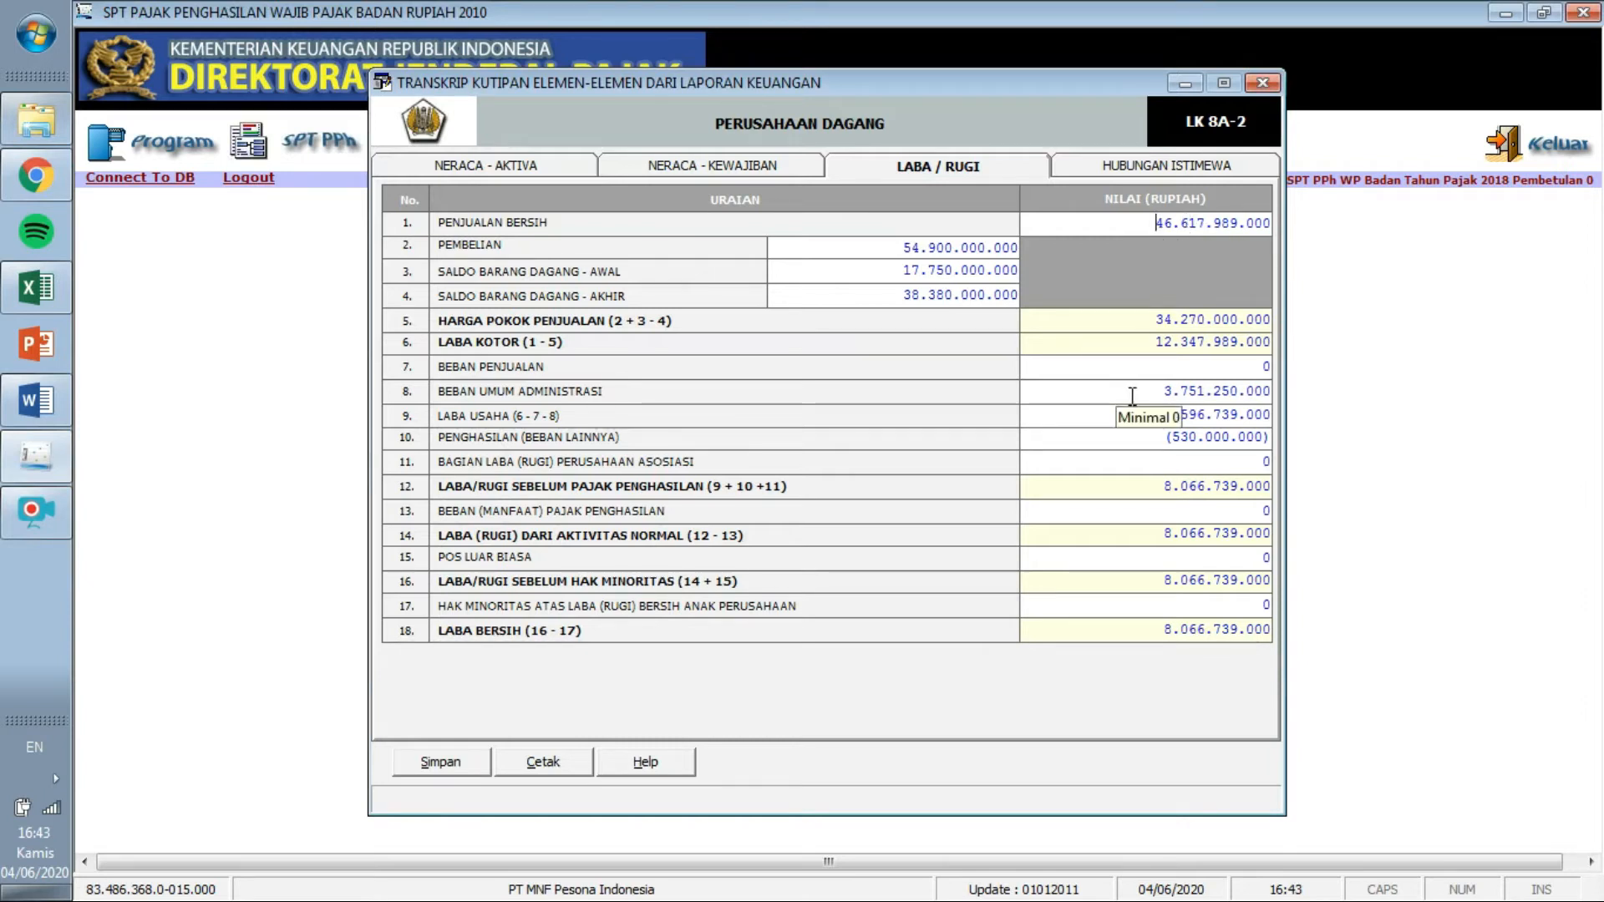
Compare Laba Usaha, the (530.000.000) other income and net profit 8.066.739.000 against Word.
{"action": "left_click", "coordinate": [36, 400]}
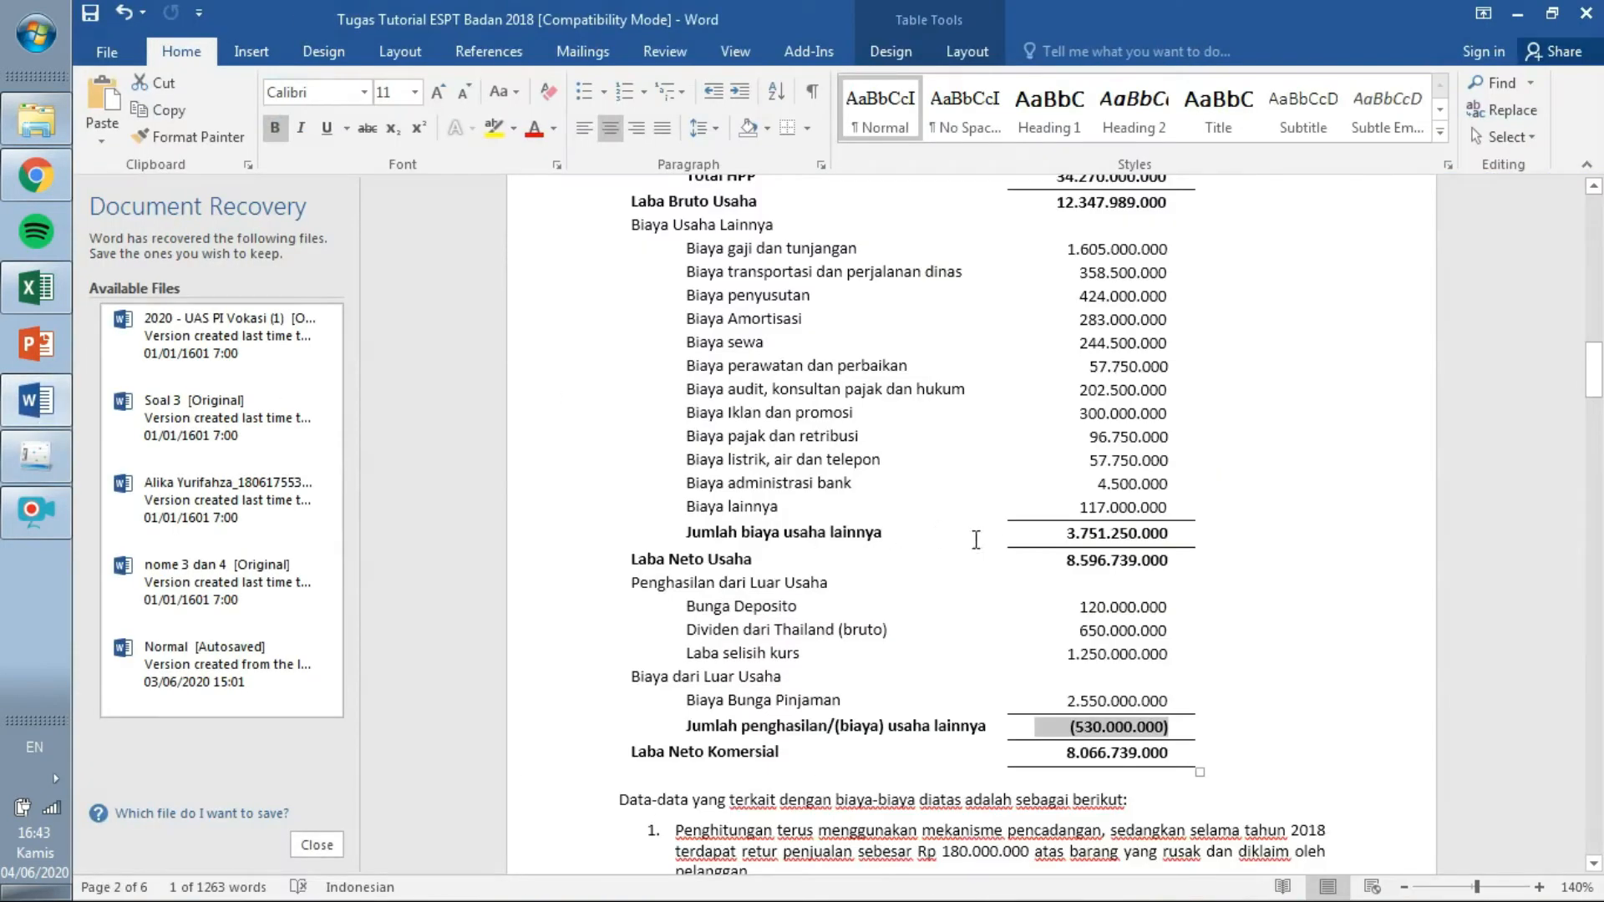
{"action": "left_click_drag", "start_coordinate": [1173, 533], "coordinate": [1065, 531]}
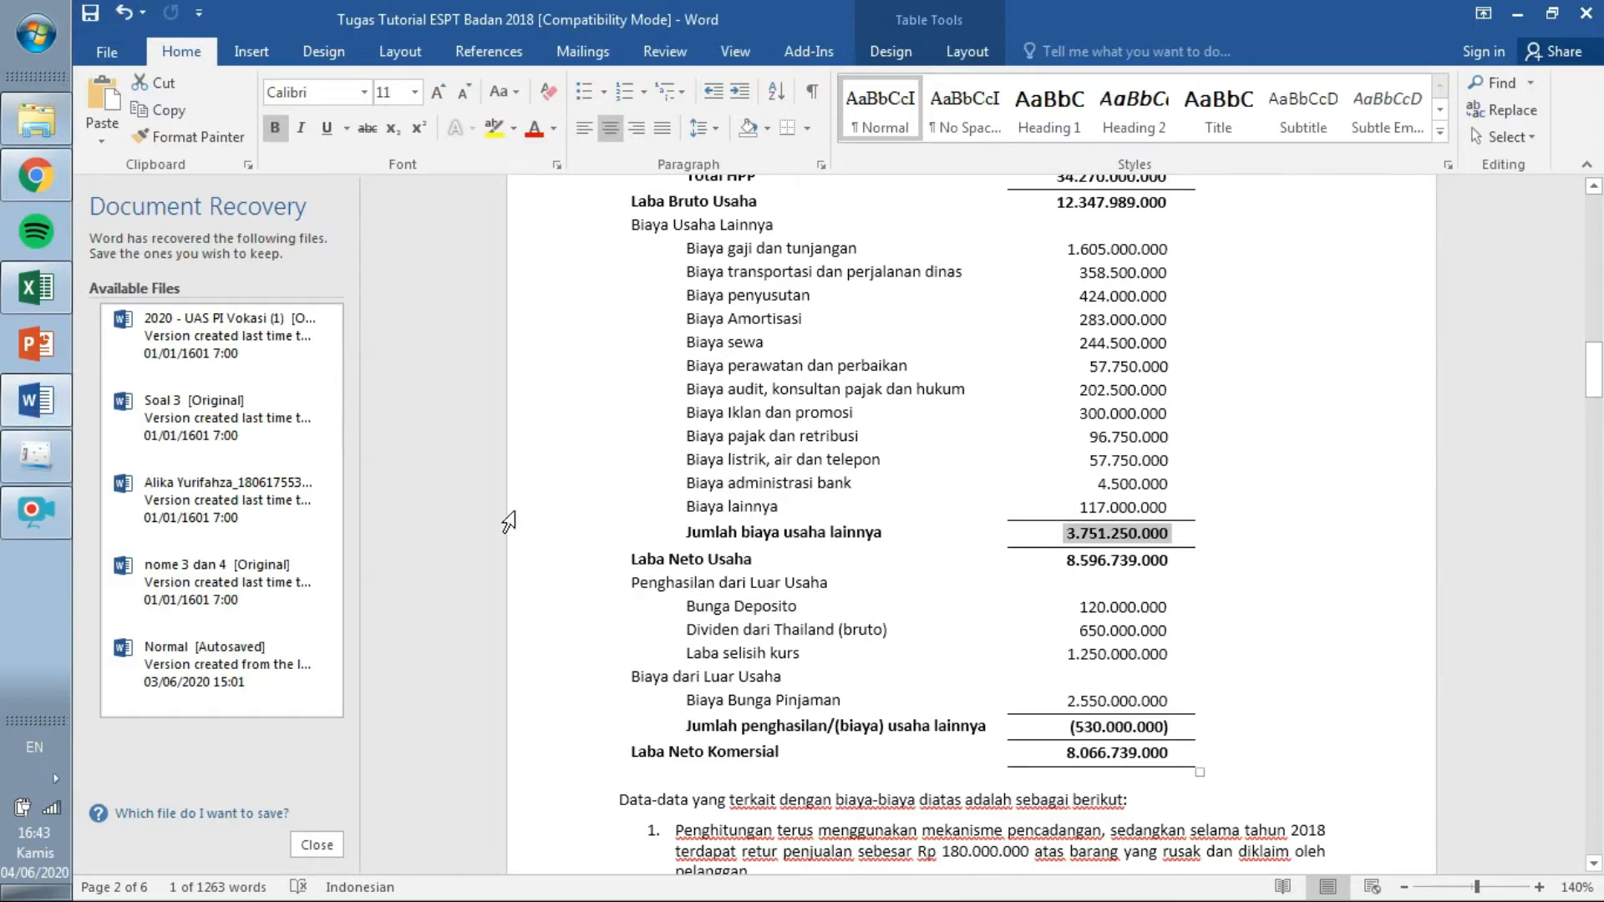
{"action": "left_click", "coordinate": [36, 455]}
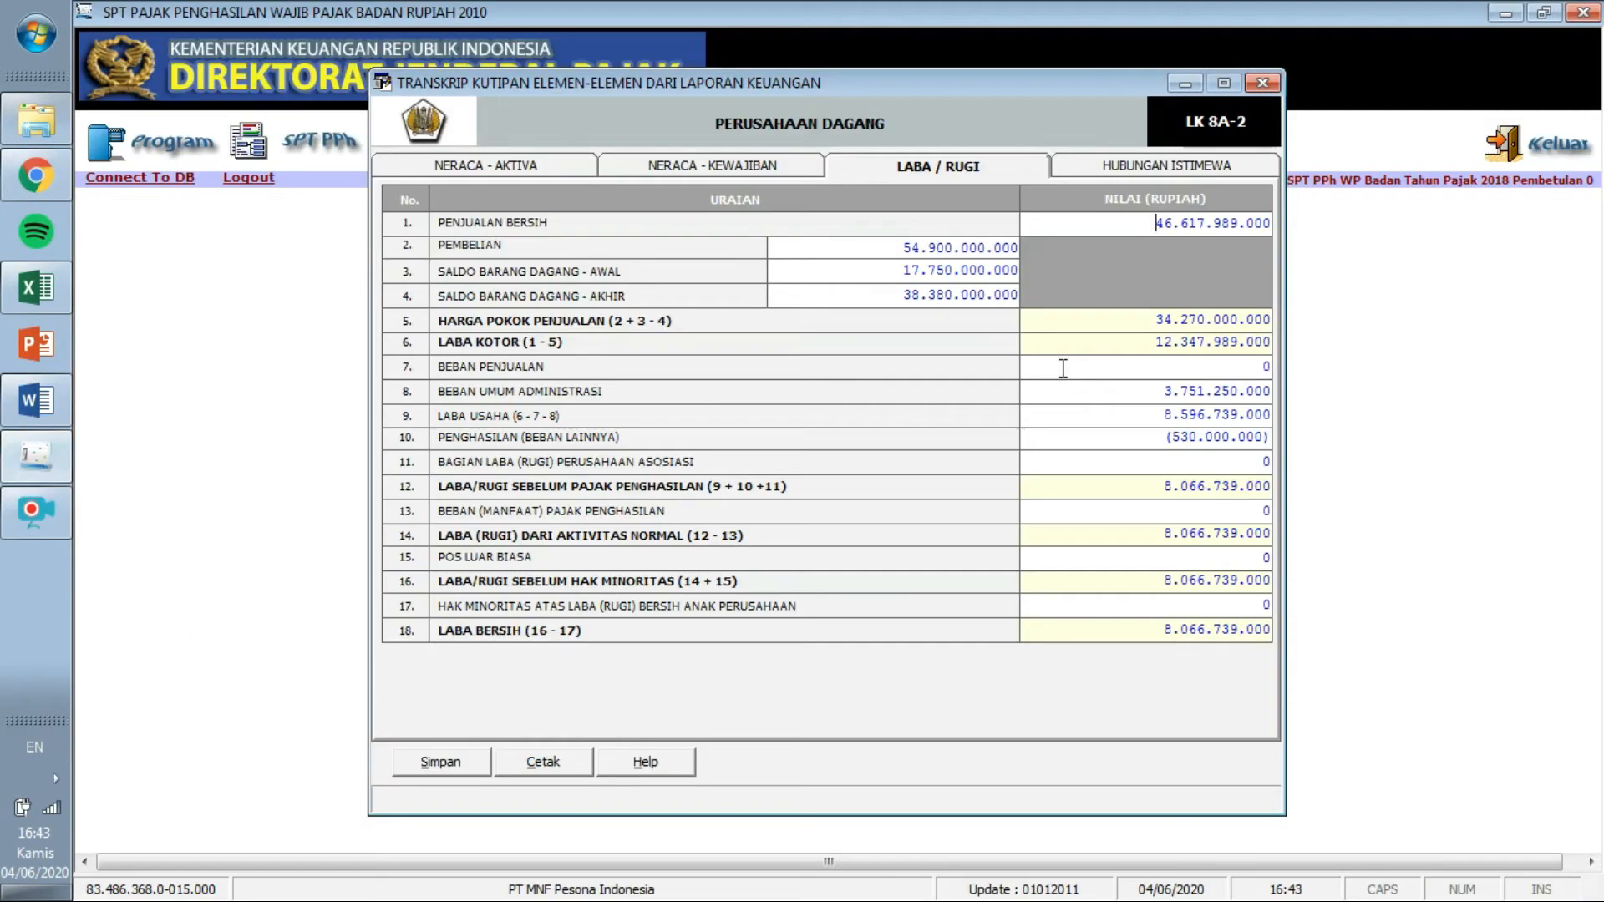
{"action": "left_click_drag", "start_coordinate": [1167, 413], "coordinate": [1284, 424]}
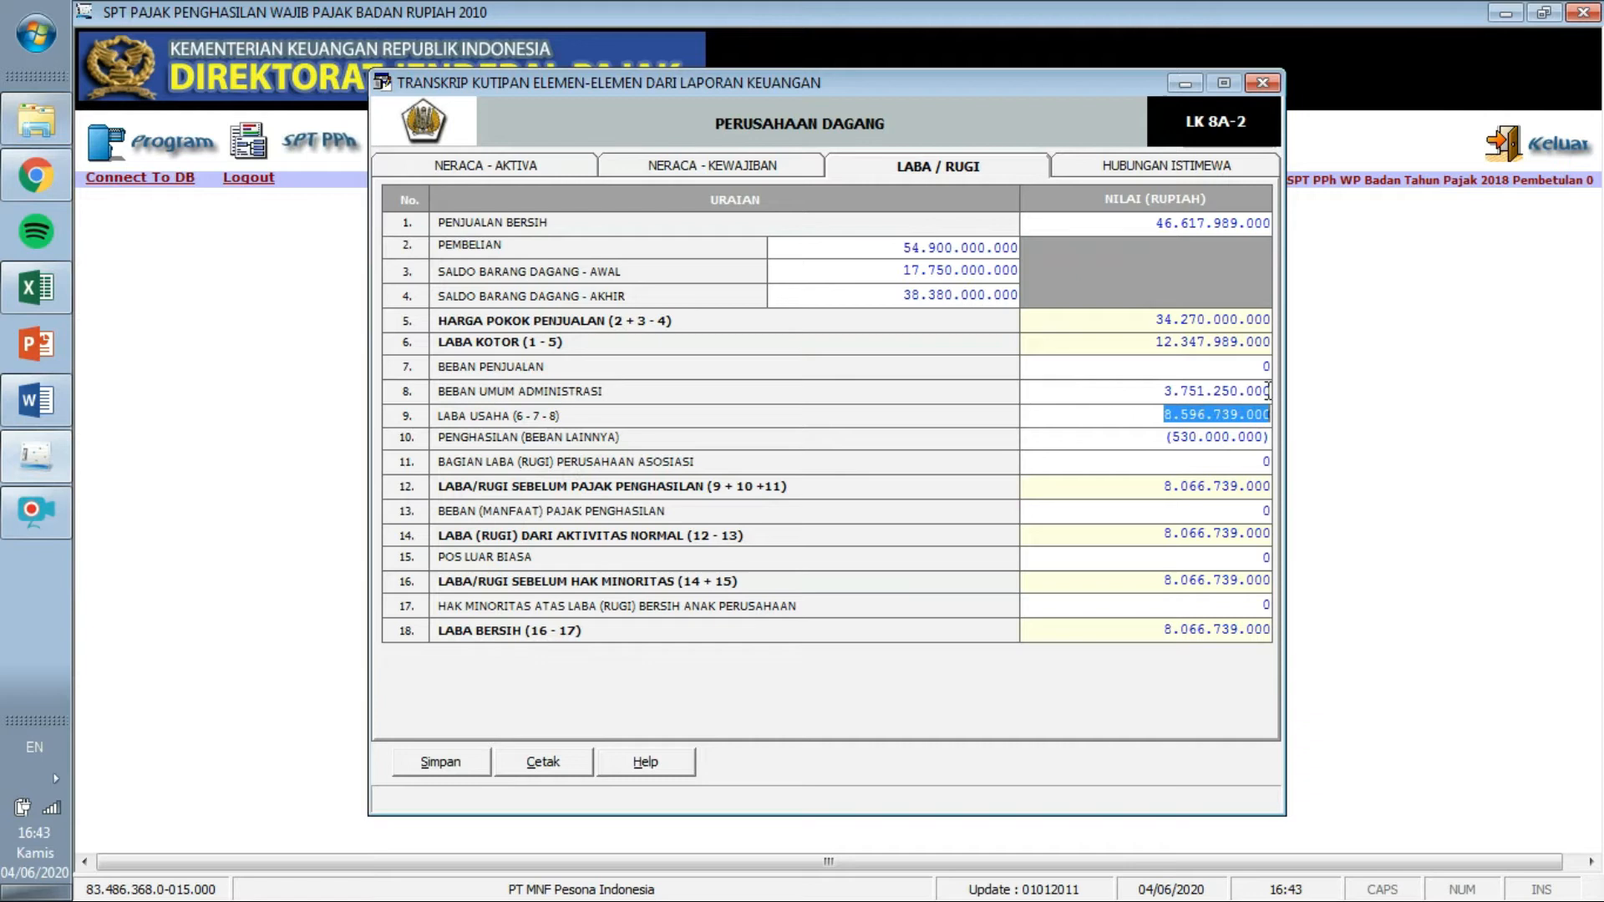
{"action": "left_click_drag", "start_coordinate": [1164, 440], "coordinate": [1285, 454]}
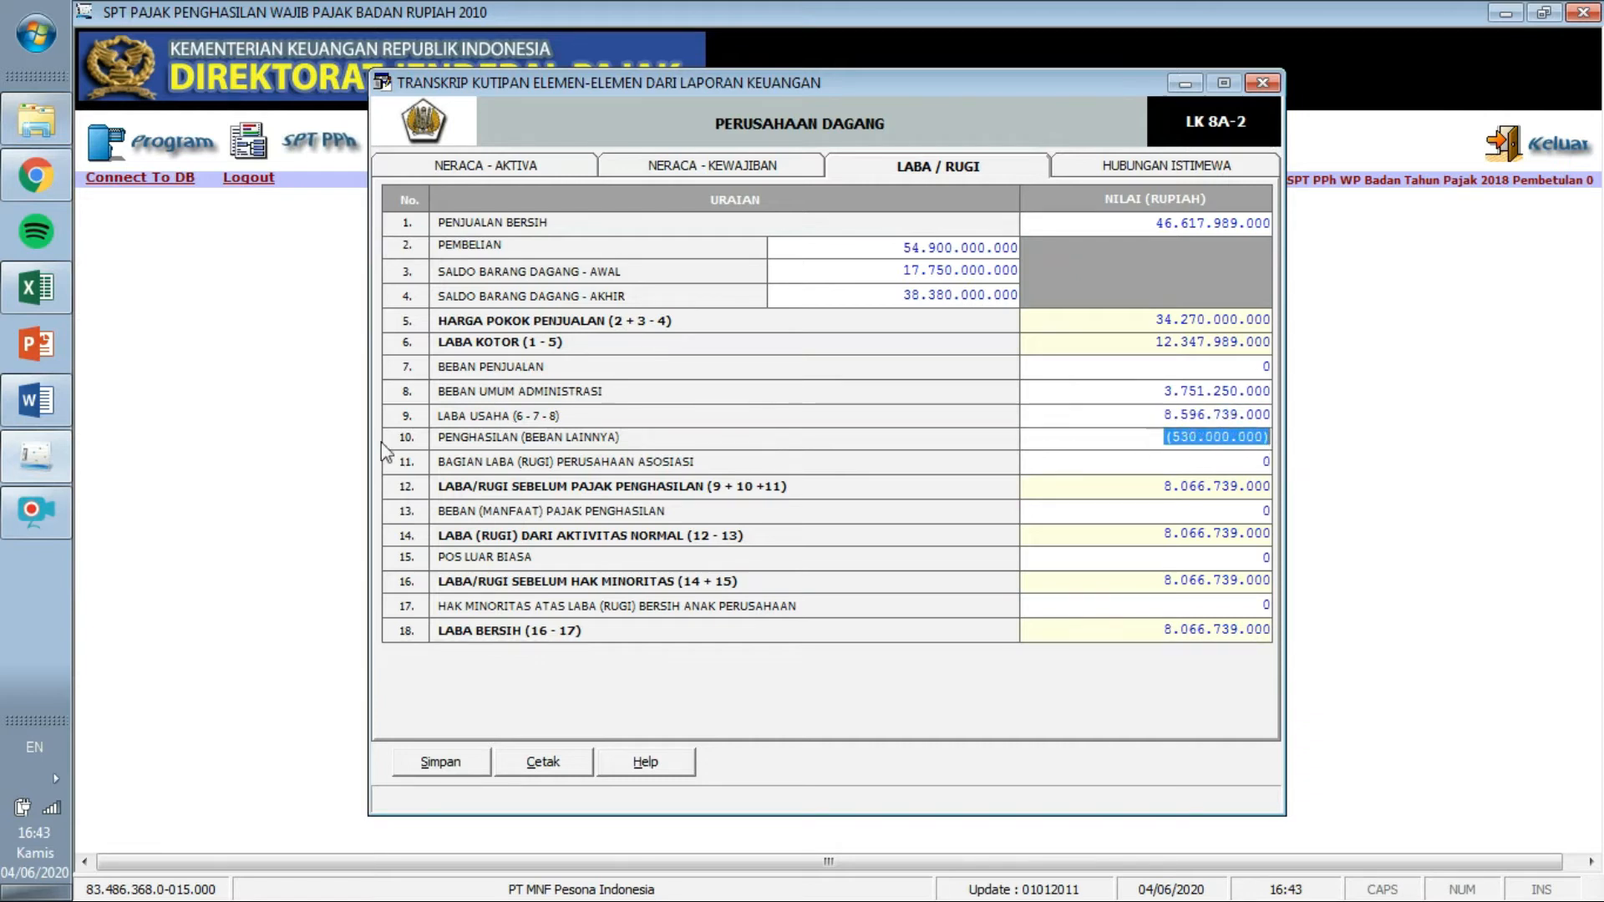
{"action": "left_click", "coordinate": [53, 396]}
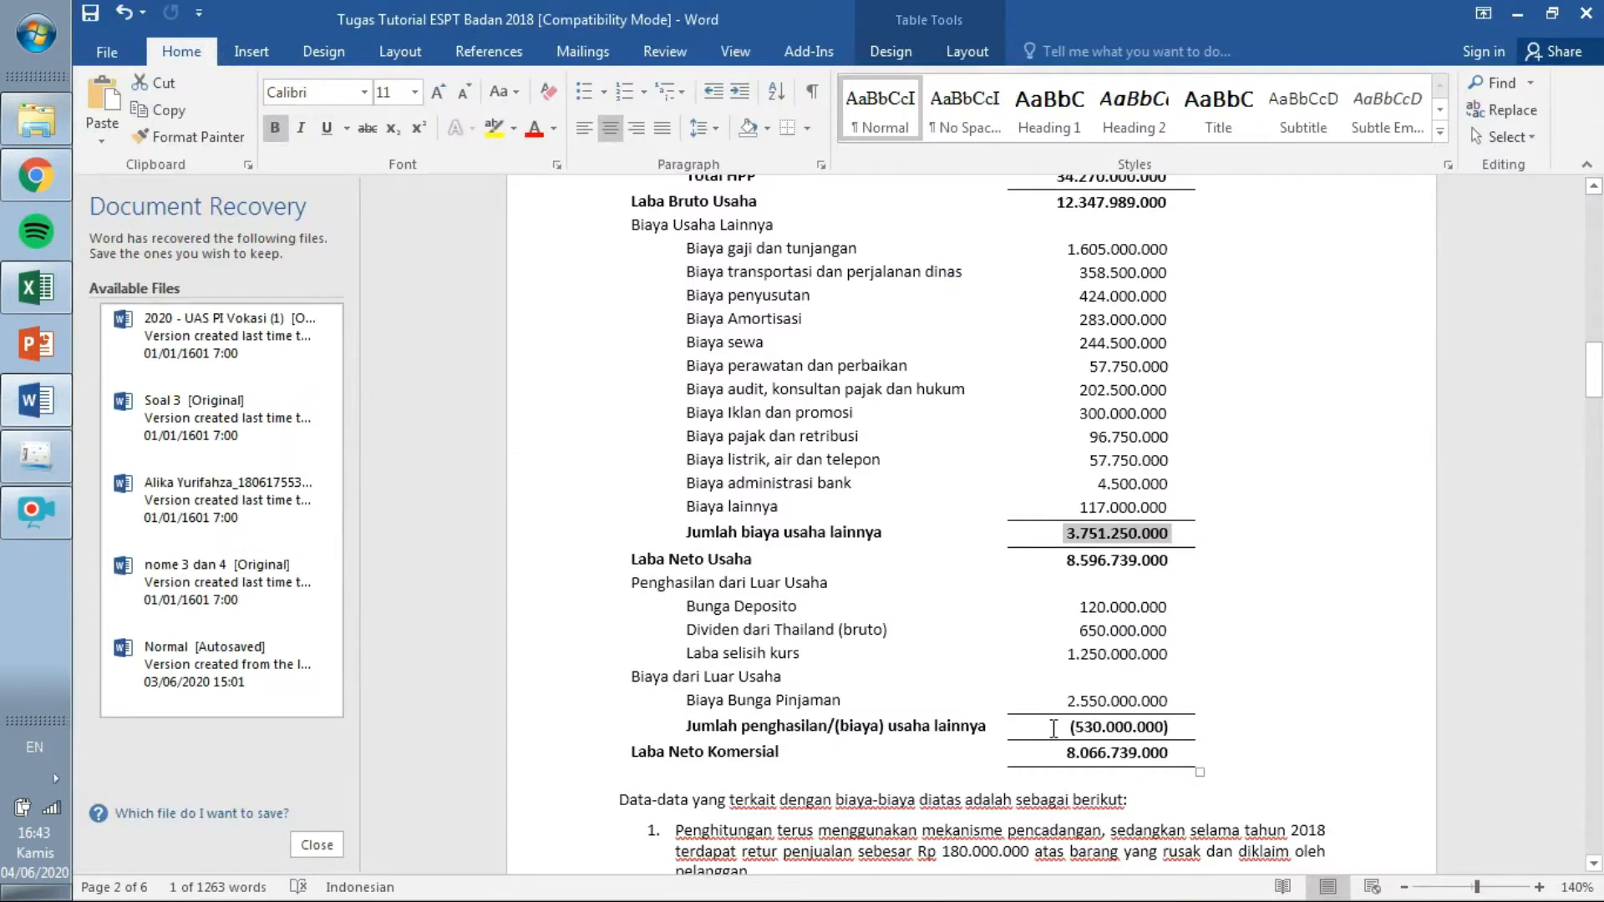
{"action": "left_click_drag", "start_coordinate": [1053, 728], "coordinate": [1169, 736]}
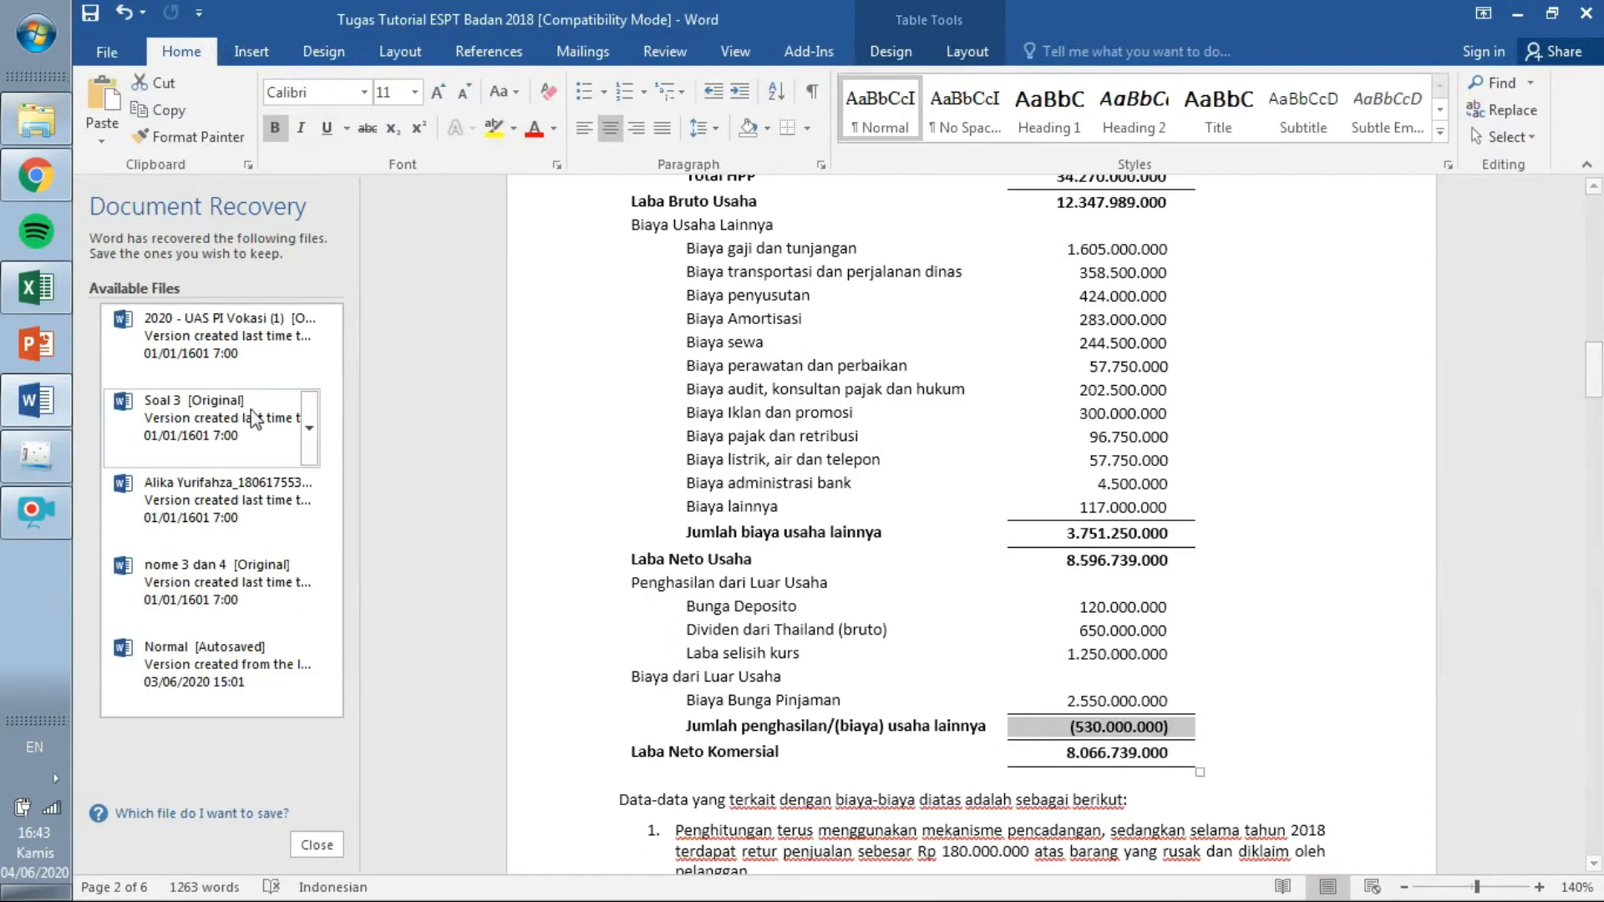
{"action": "left_click", "coordinate": [36, 455]}
{"action": "left_click", "coordinate": [1201, 485]}
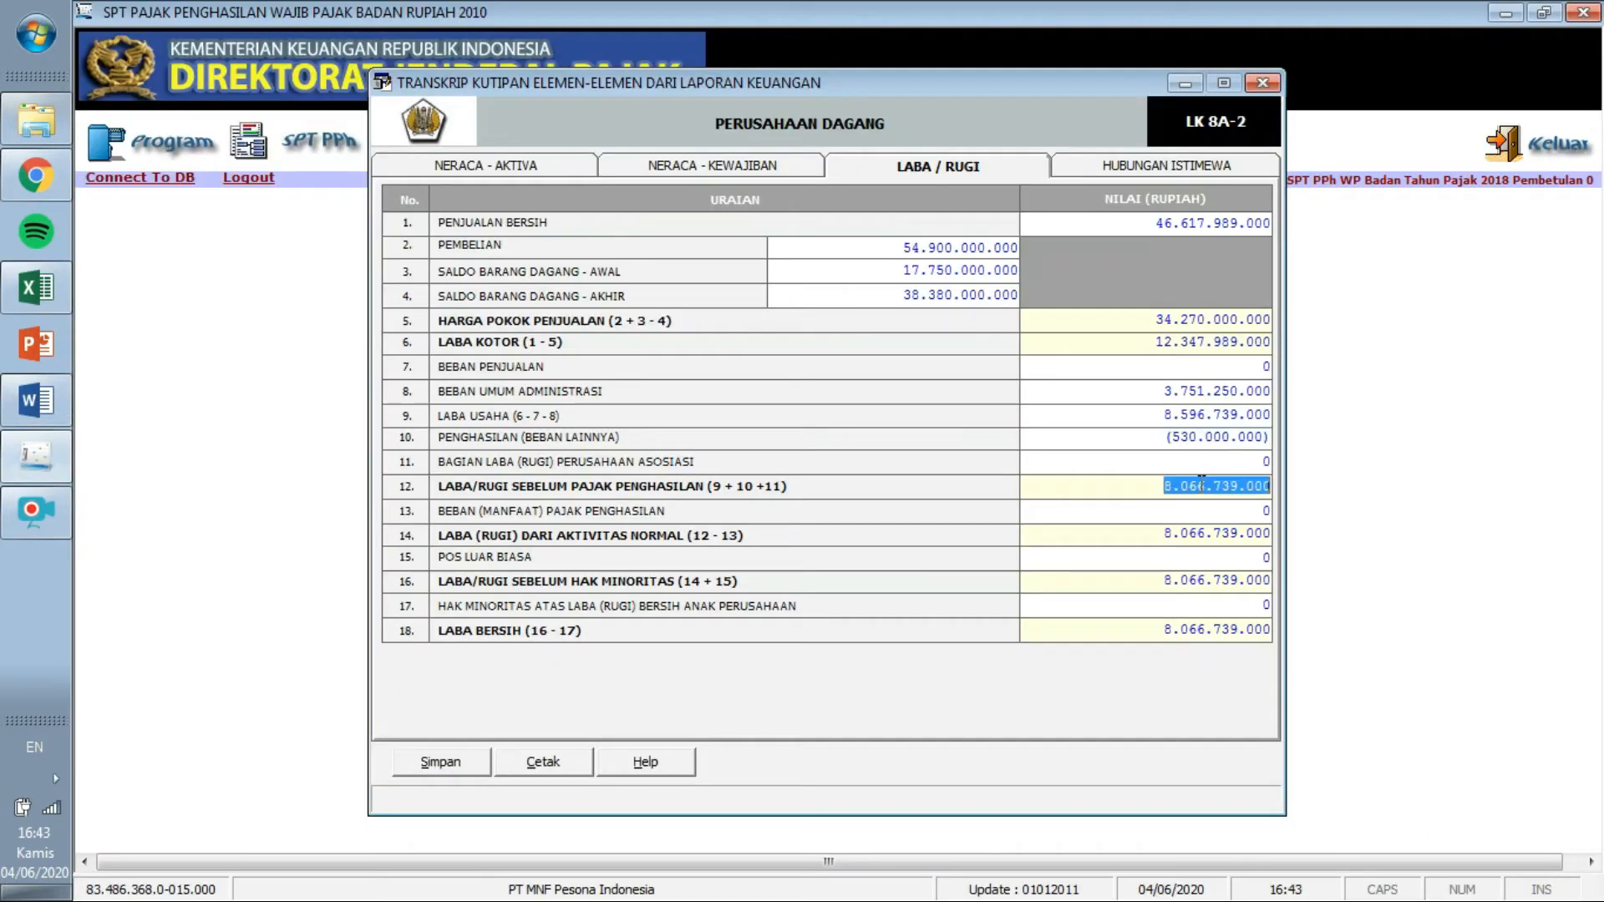
{"action": "left_click_drag", "start_coordinate": [1146, 630], "coordinate": [1284, 639]}
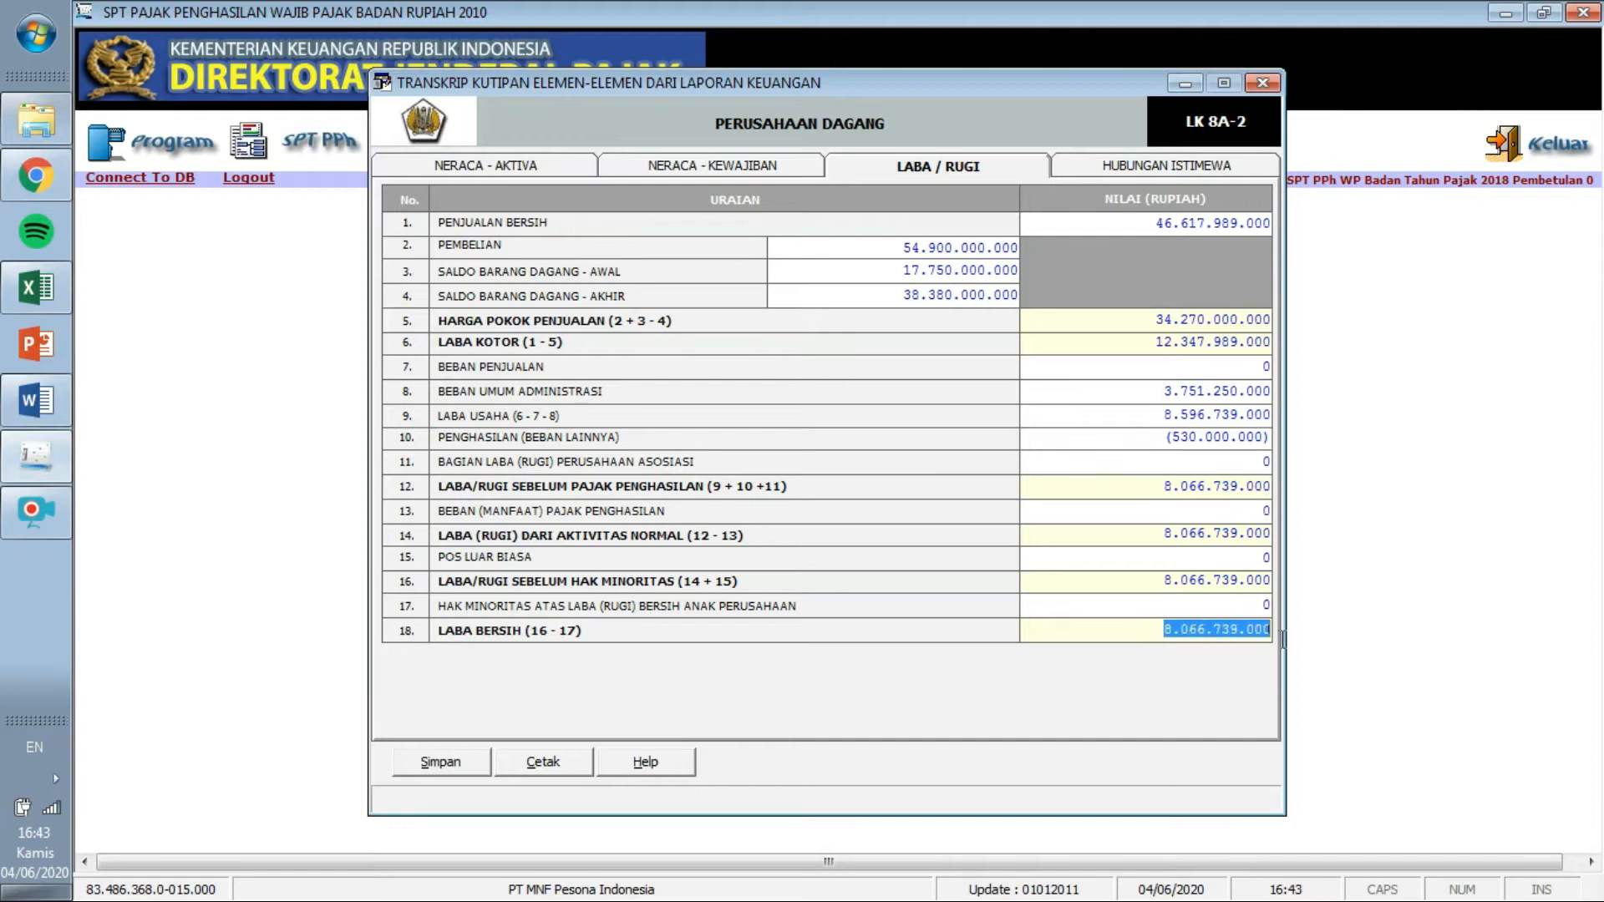
{"action": "left_click", "coordinate": [40, 423]}
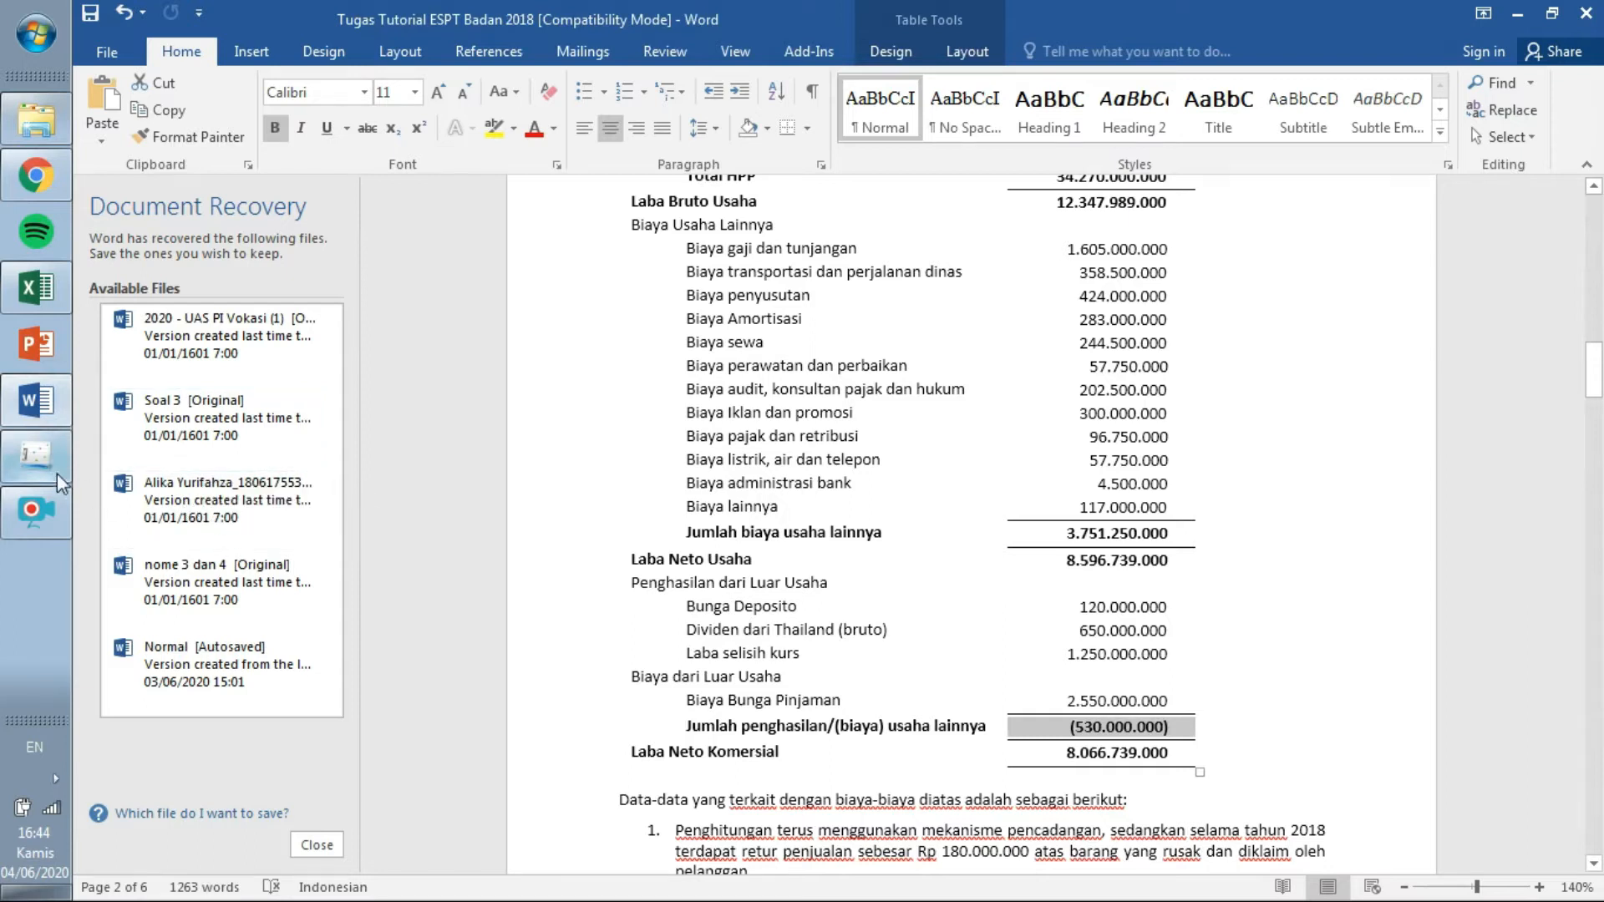
{"action": "left_click", "coordinate": [42, 458]}
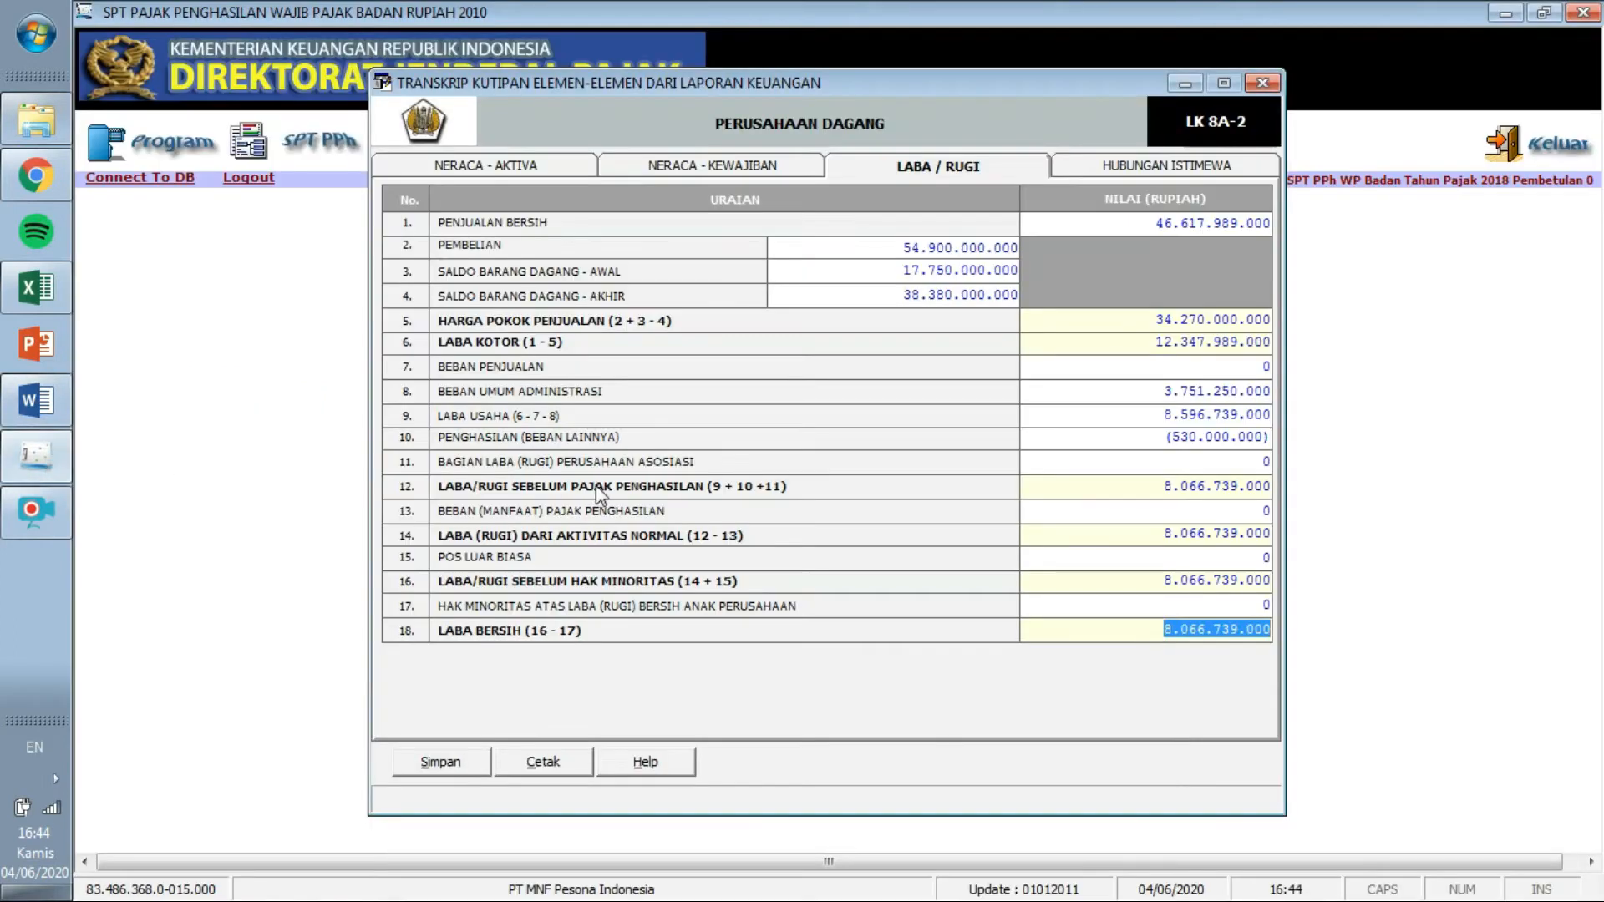
Save the Laba/Rugi data, confirm the save, and close the financial statement transcript.
{"action": "left_click", "coordinate": [461, 761]}
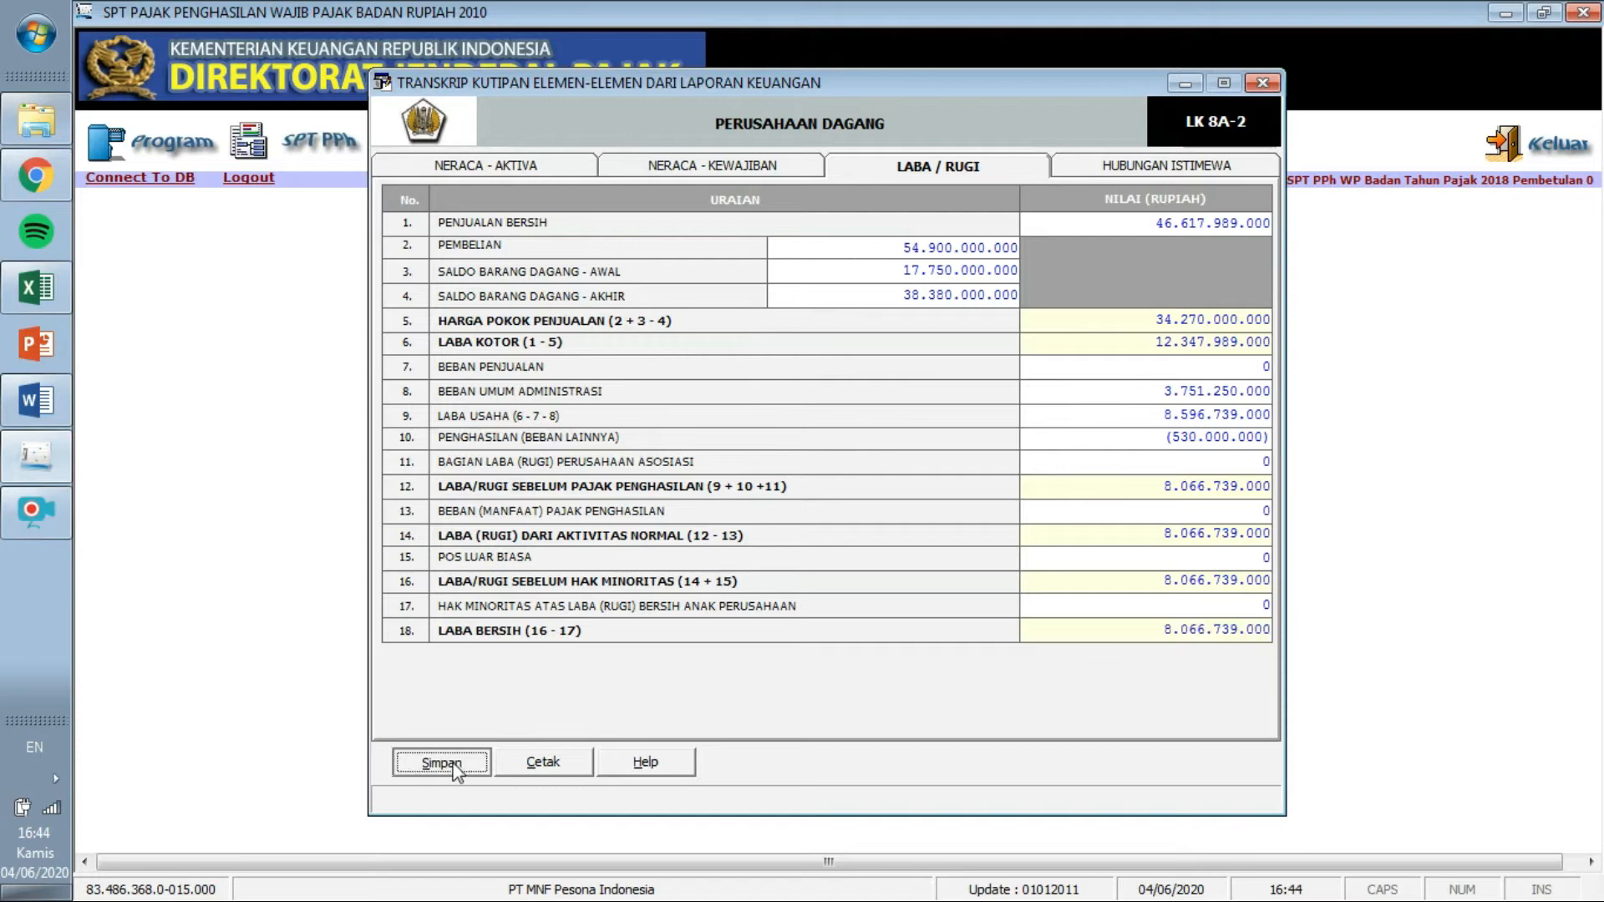
{"action": "left_click", "coordinate": [816, 543]}
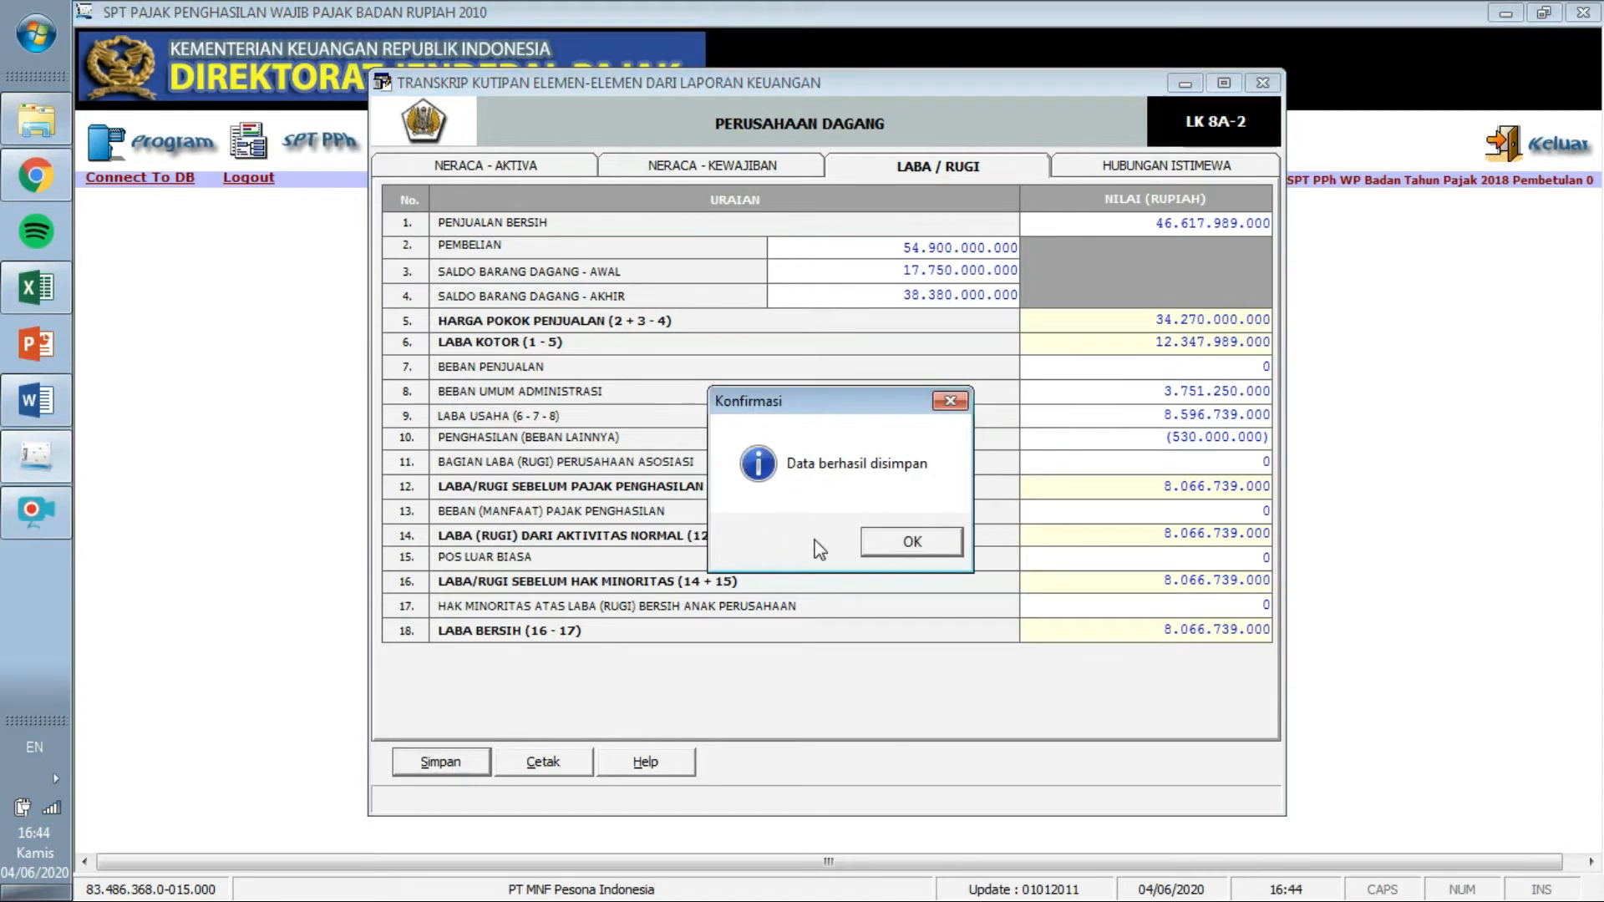
{"action": "left_click", "coordinate": [877, 552]}
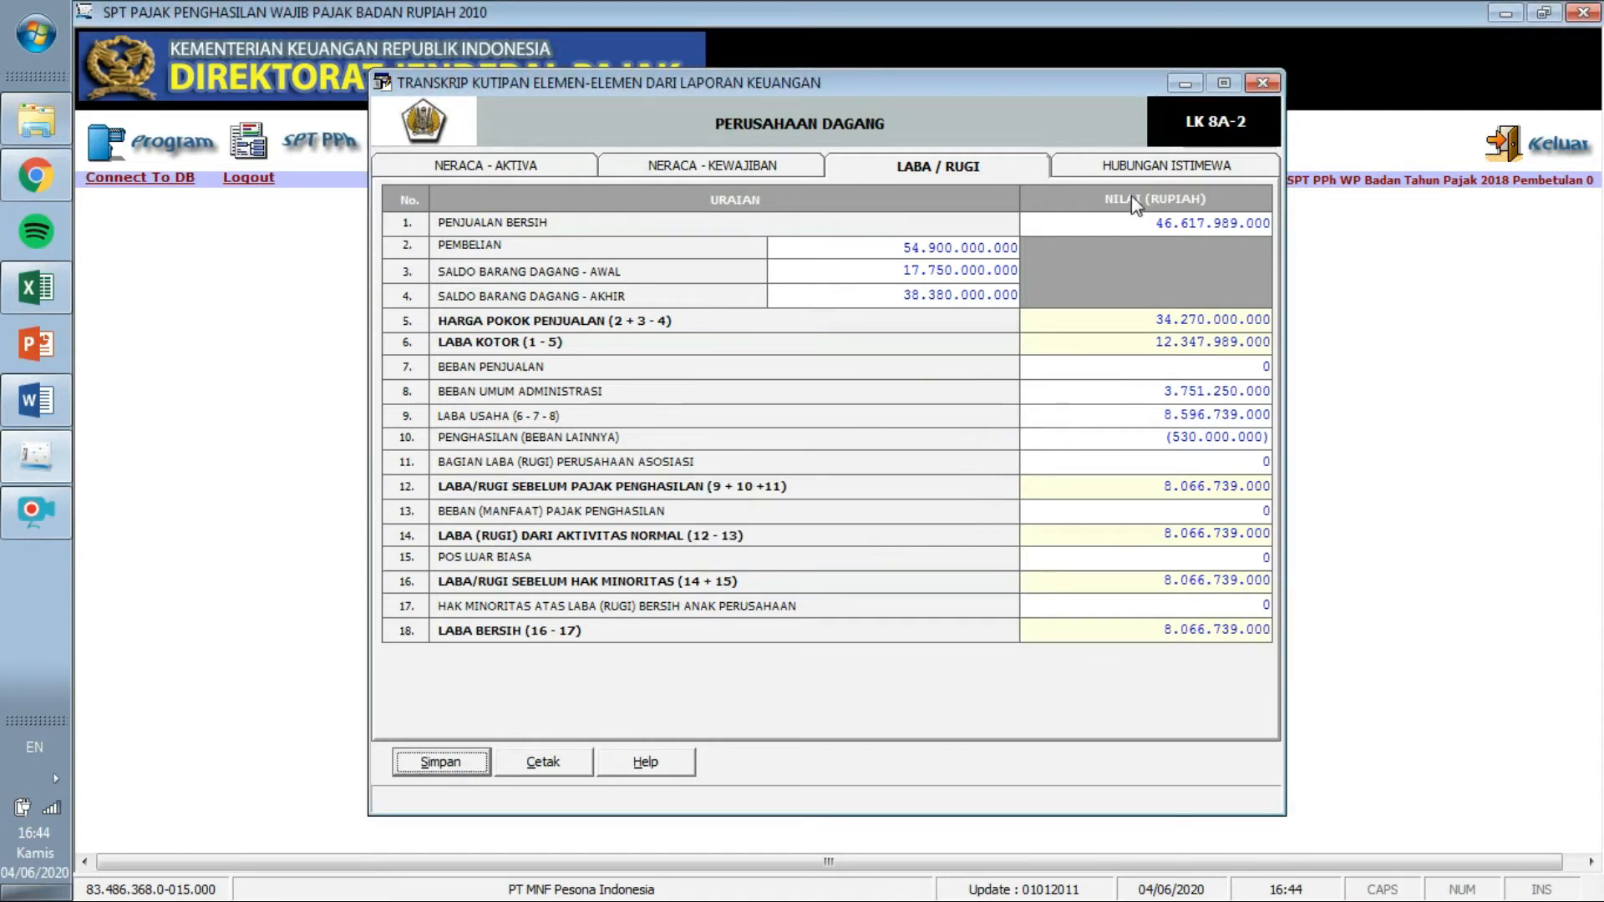
{"action": "left_click", "coordinate": [1256, 84]}
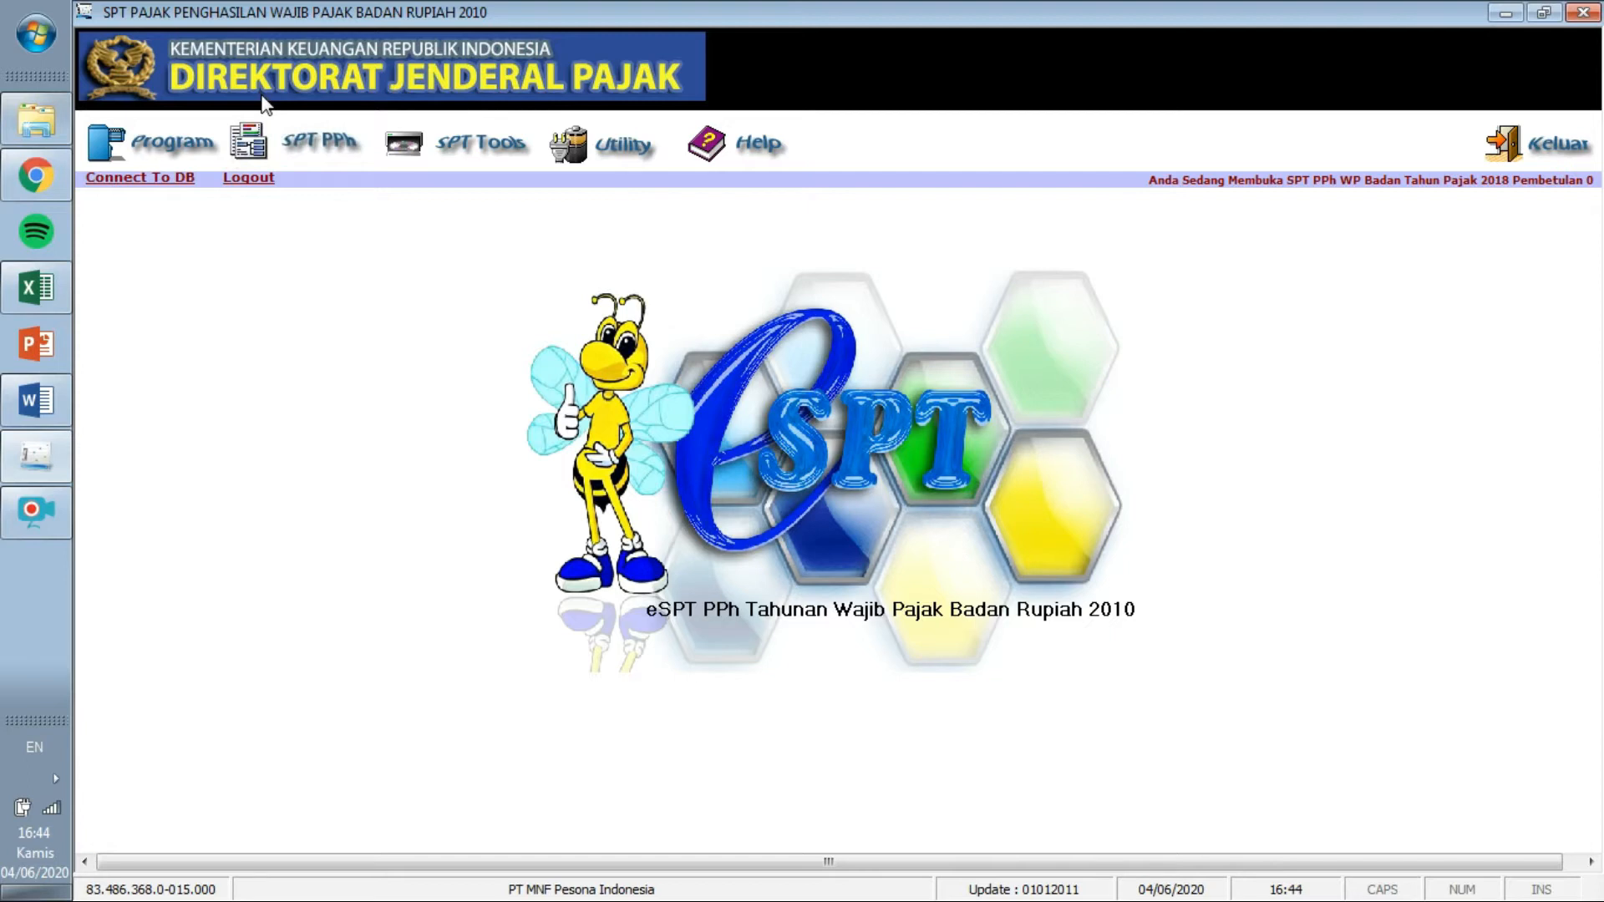
Check the Word task document, then bring up the SPT PPh special attachments forms list.
{"action": "left_click", "coordinate": [251, 149]}
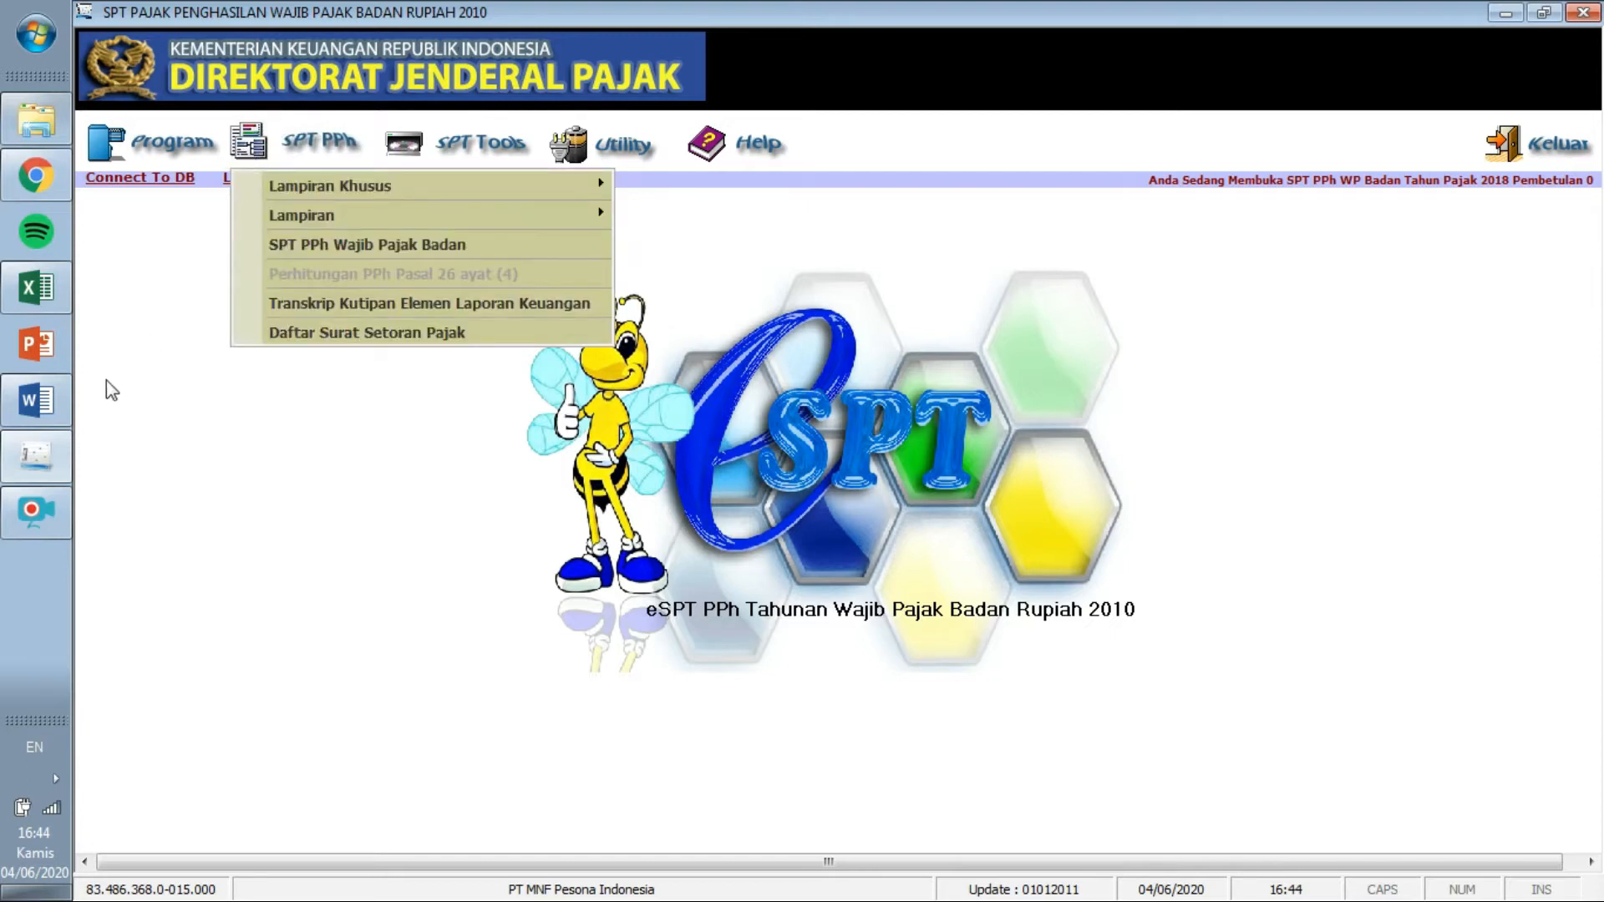
{"action": "left_click", "coordinate": [52, 392]}
{"action": "left_click_drag", "start_coordinate": [1594, 370], "coordinate": [1598, 248]}
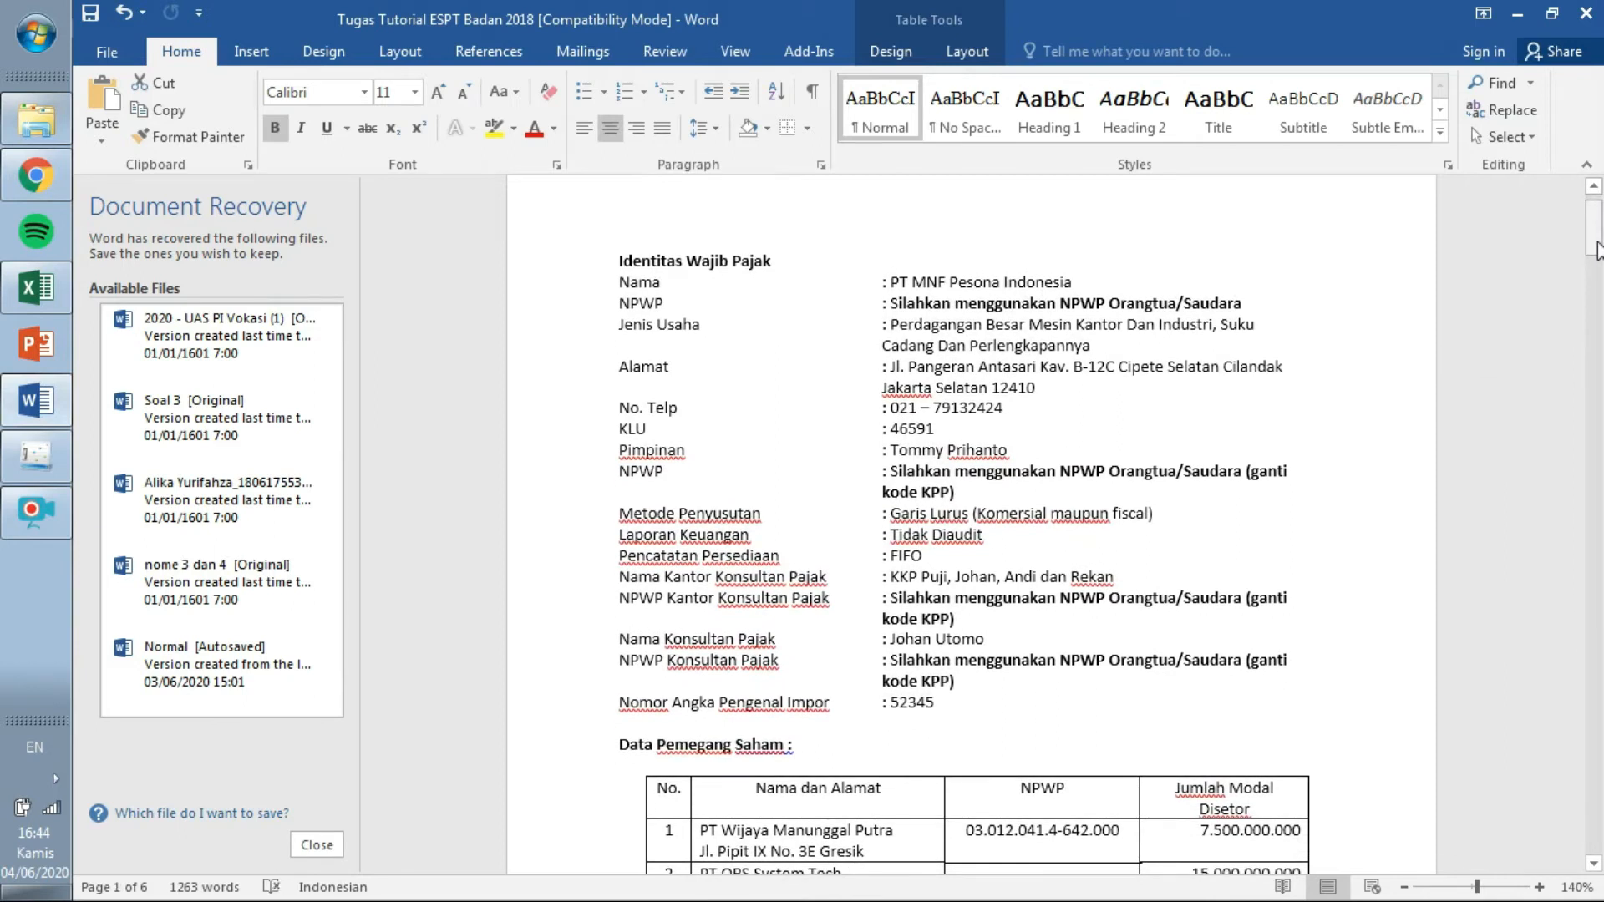
{"action": "left_click", "coordinate": [53, 452]}
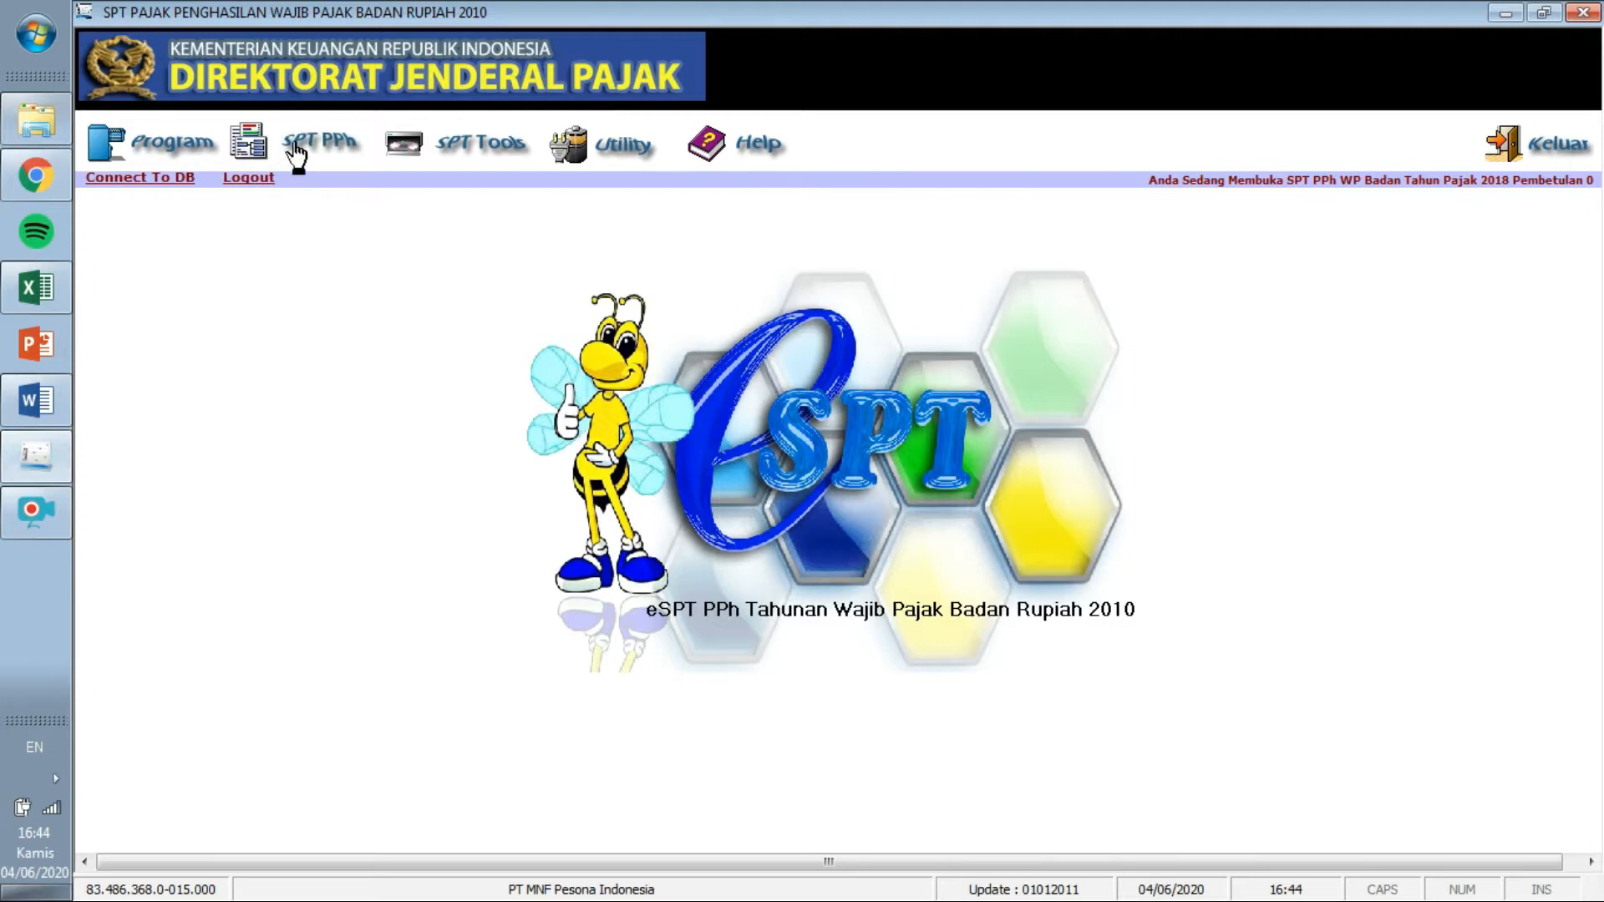
{"action": "left_click", "coordinate": [297, 153]}
{"action": "mouse_move", "coordinate": [343, 188]}
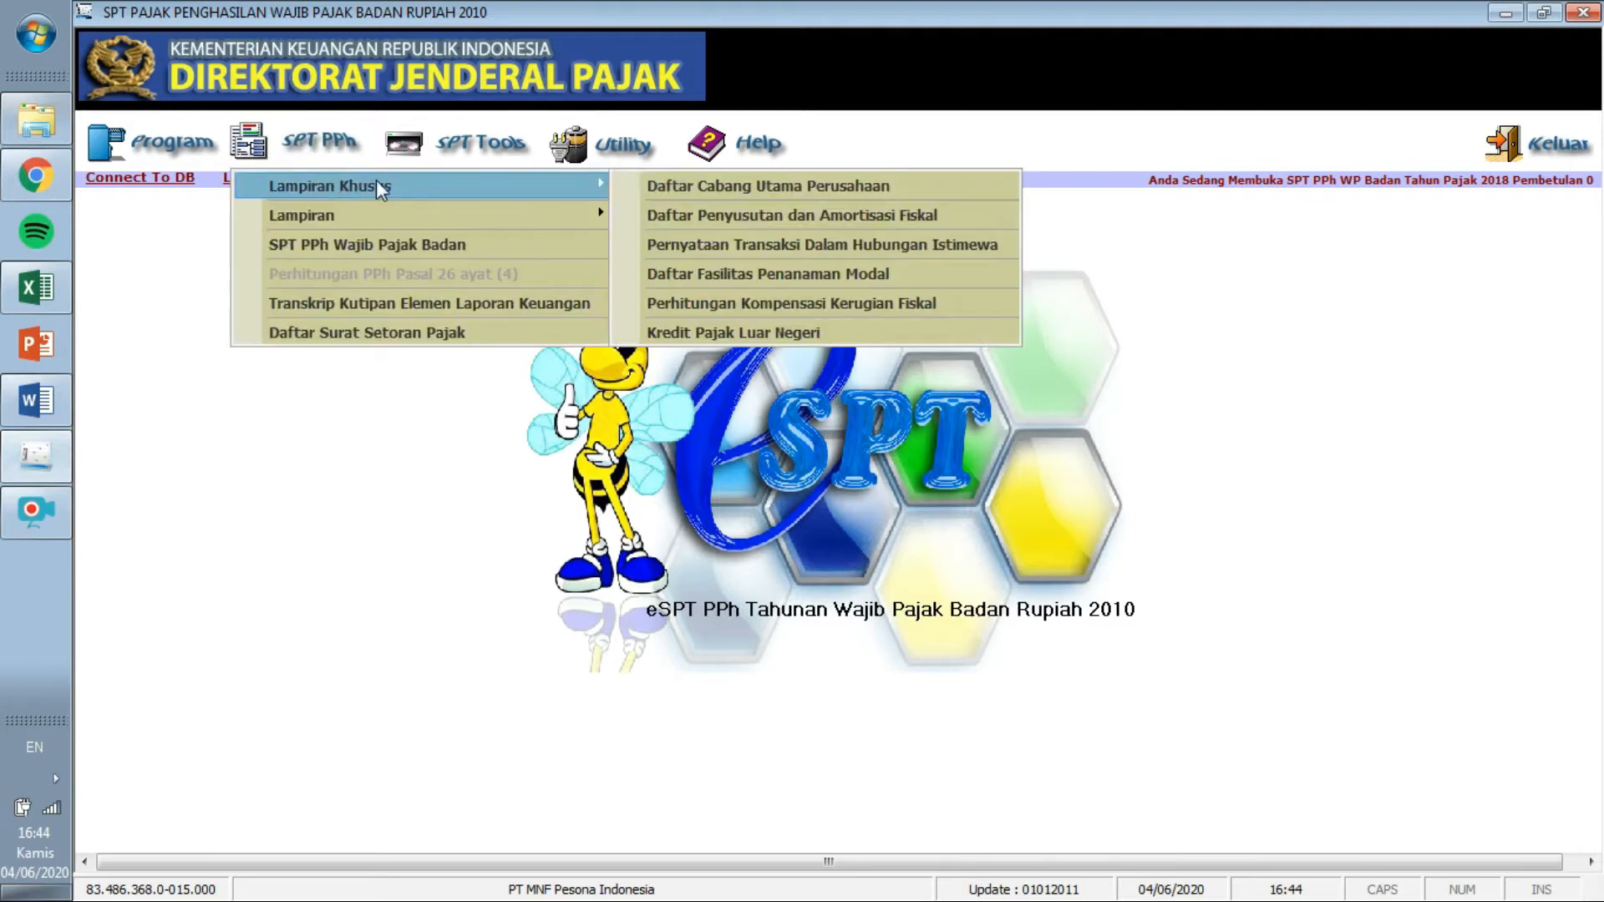
{"action": "left_click", "coordinate": [645, 190]}
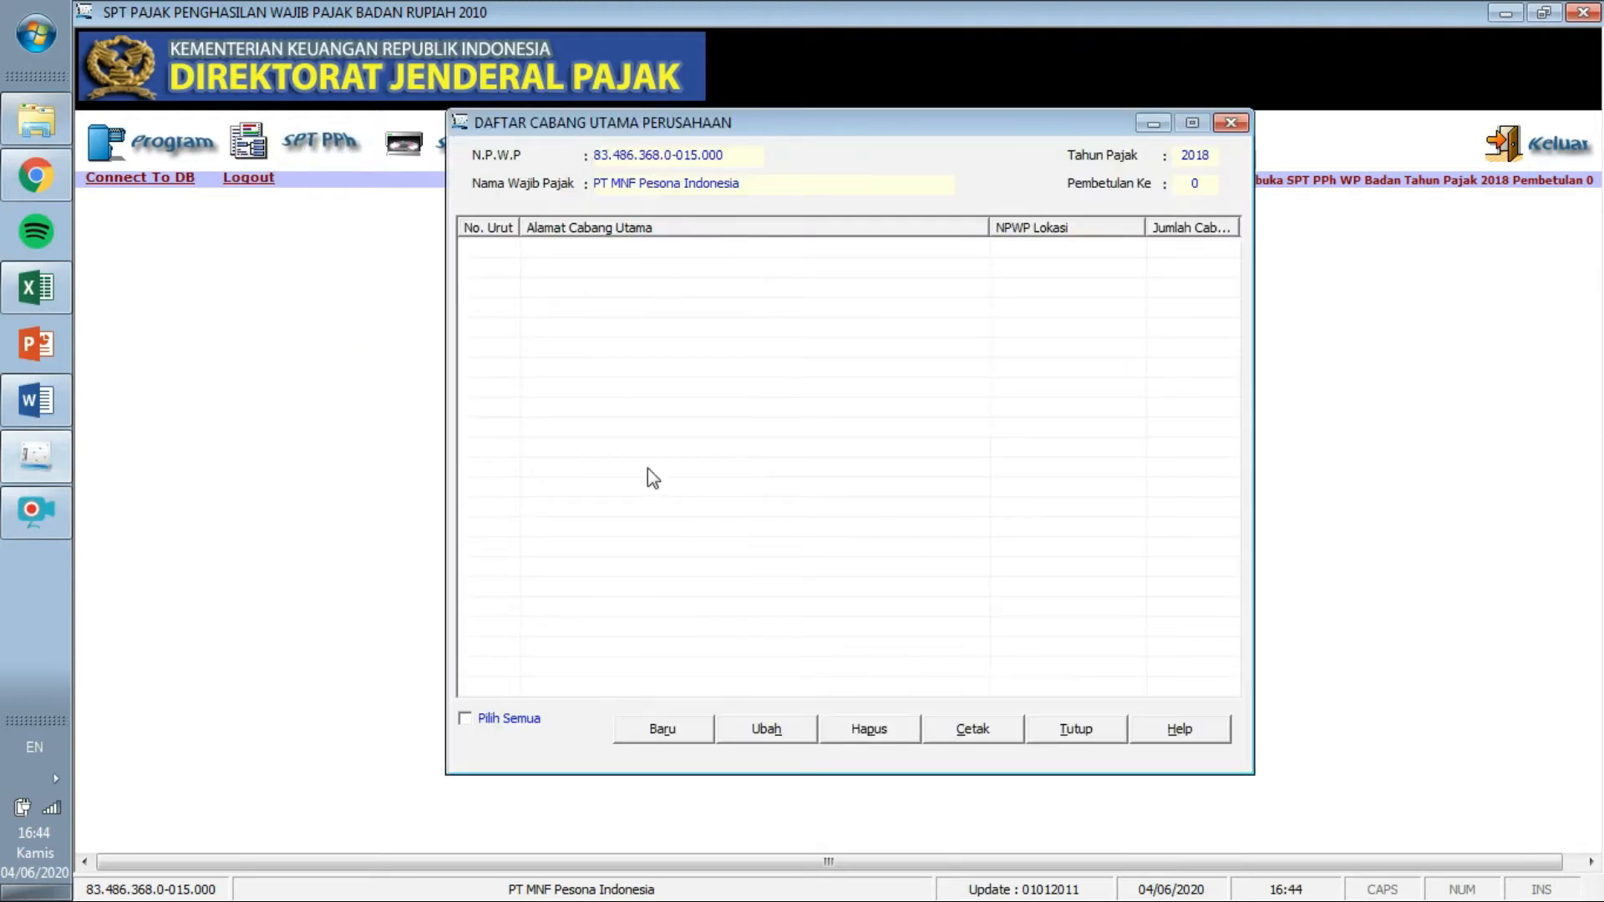
{"action": "left_click", "coordinate": [673, 728]}
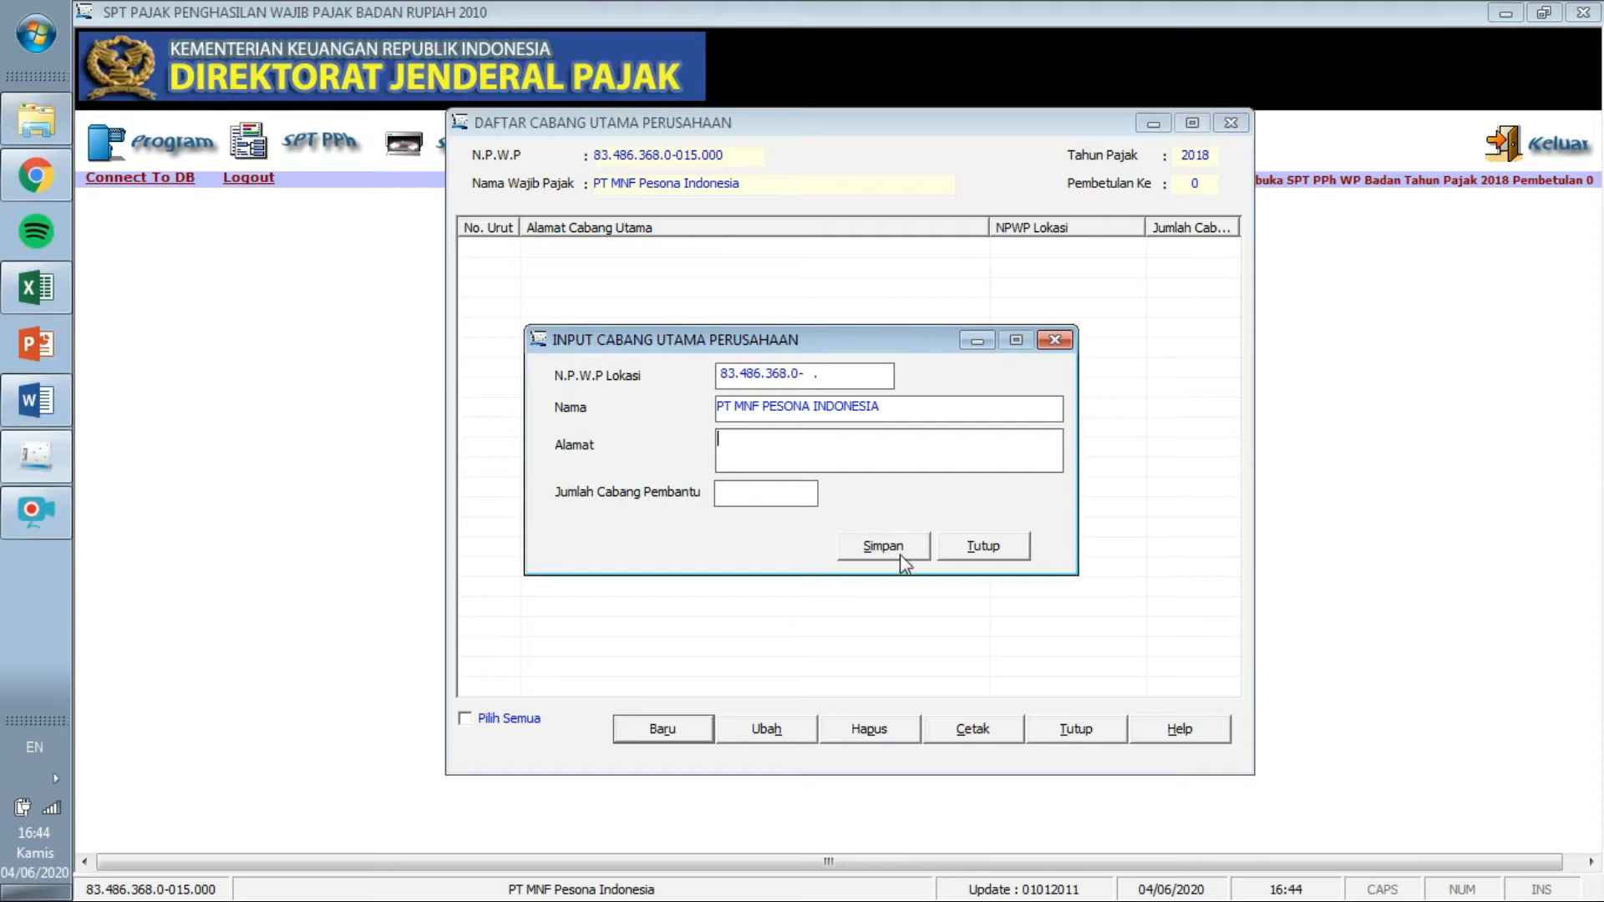
{"action": "left_click", "coordinate": [38, 402]}
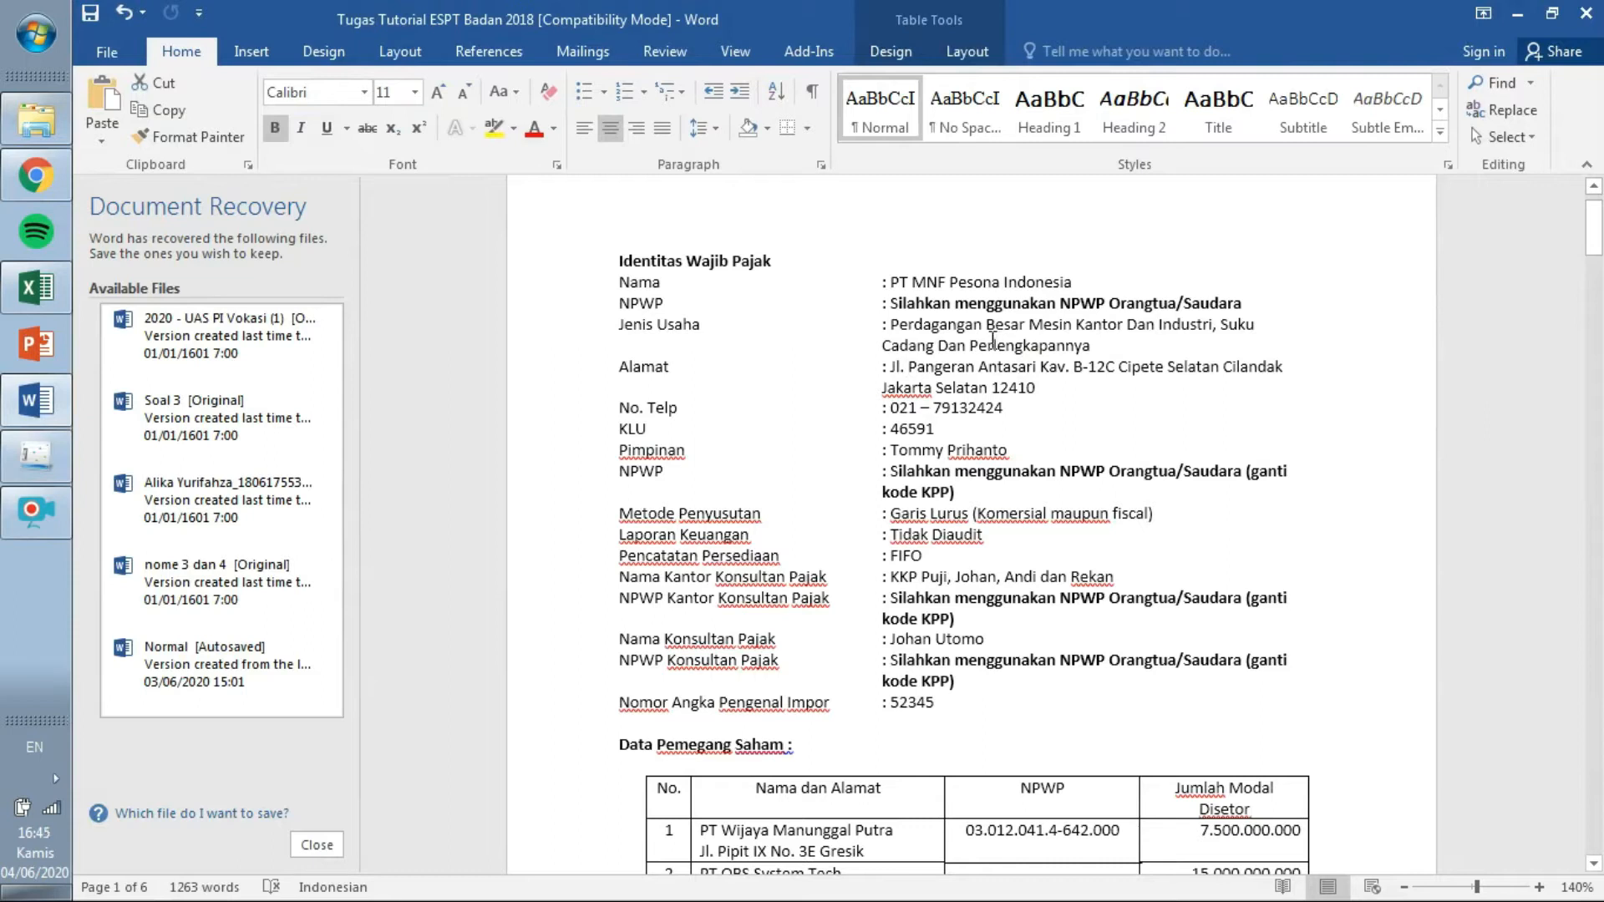
{"action": "left_click", "coordinate": [38, 456]}
{"action": "left_click", "coordinate": [994, 548]}
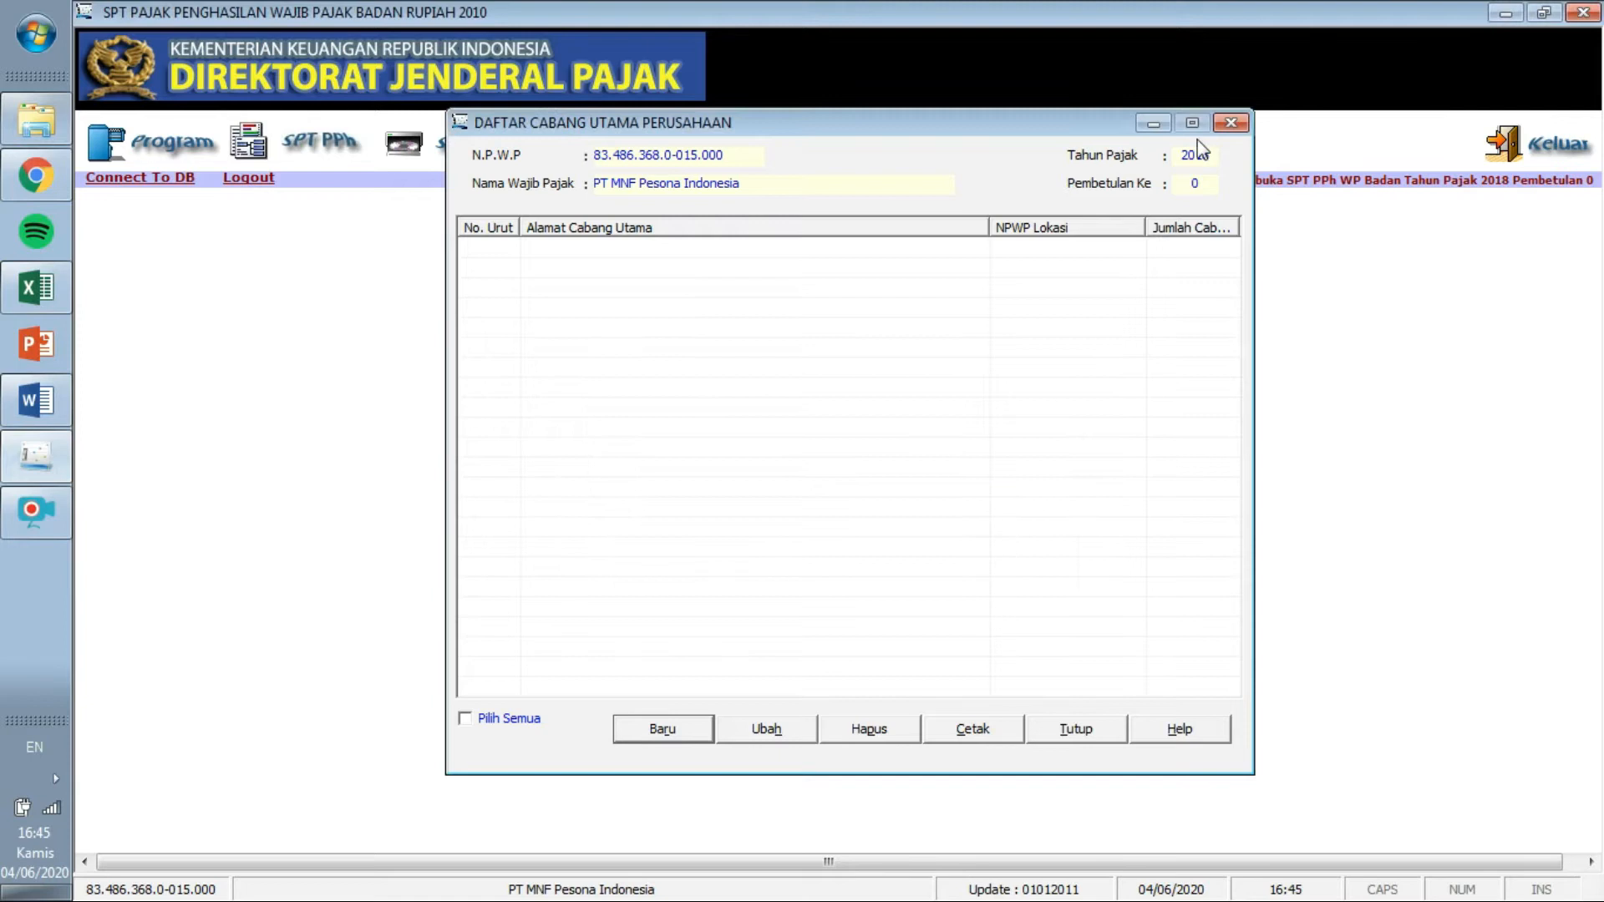
Open the Formulir 1771-V shareholder list from the SPT PPh forms menu.
{"action": "left_click", "coordinate": [1231, 124]}
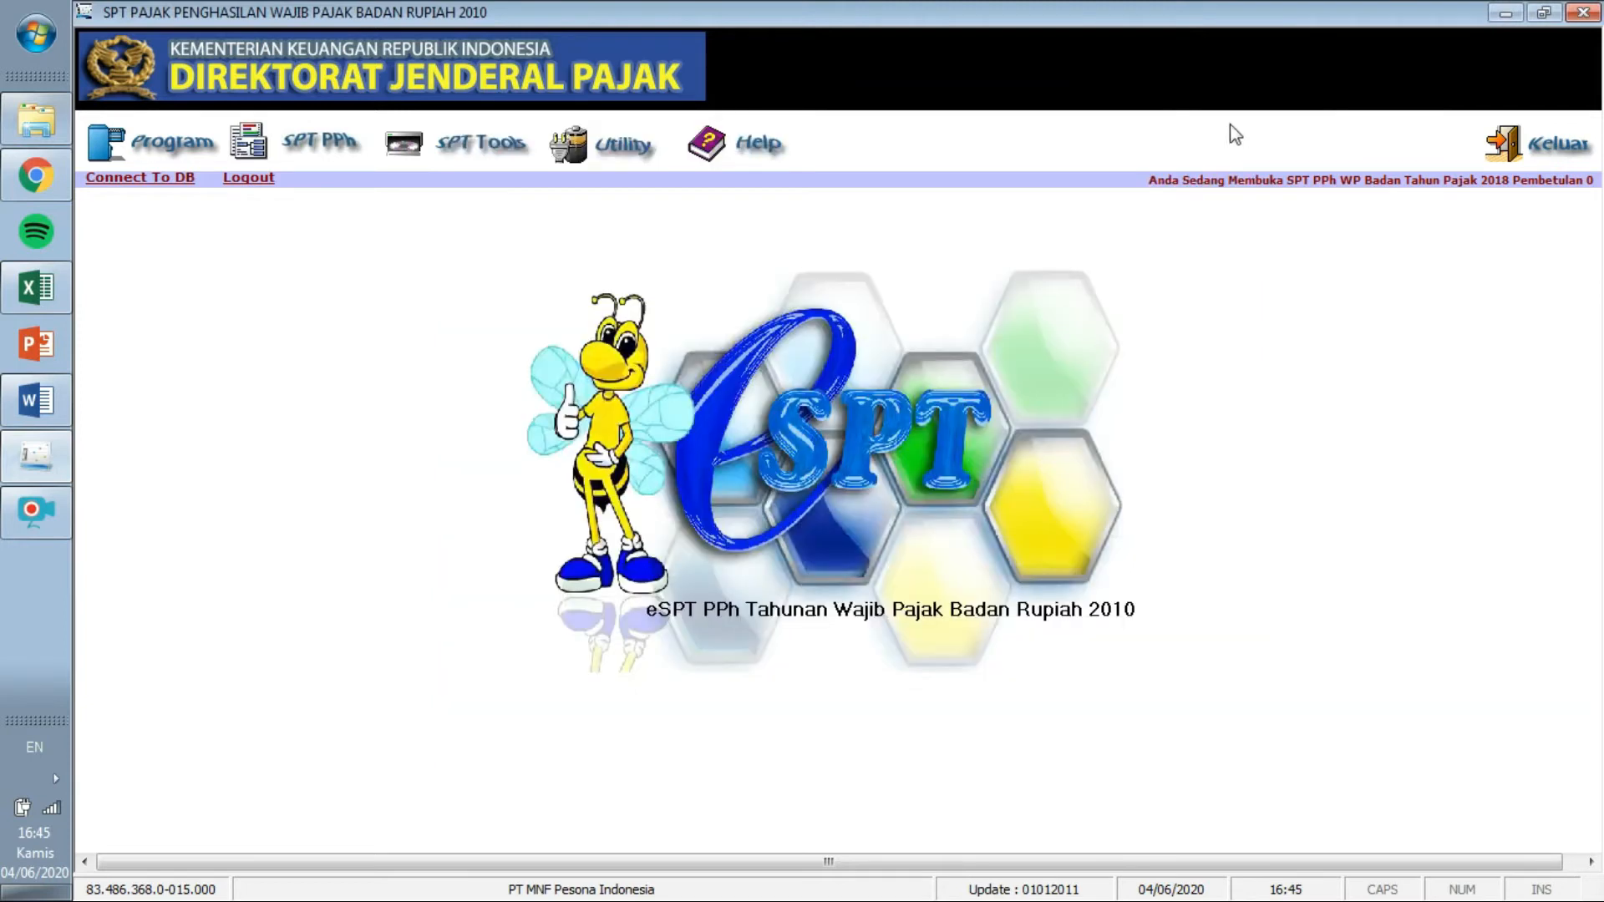
{"action": "left_click", "coordinate": [247, 147]}
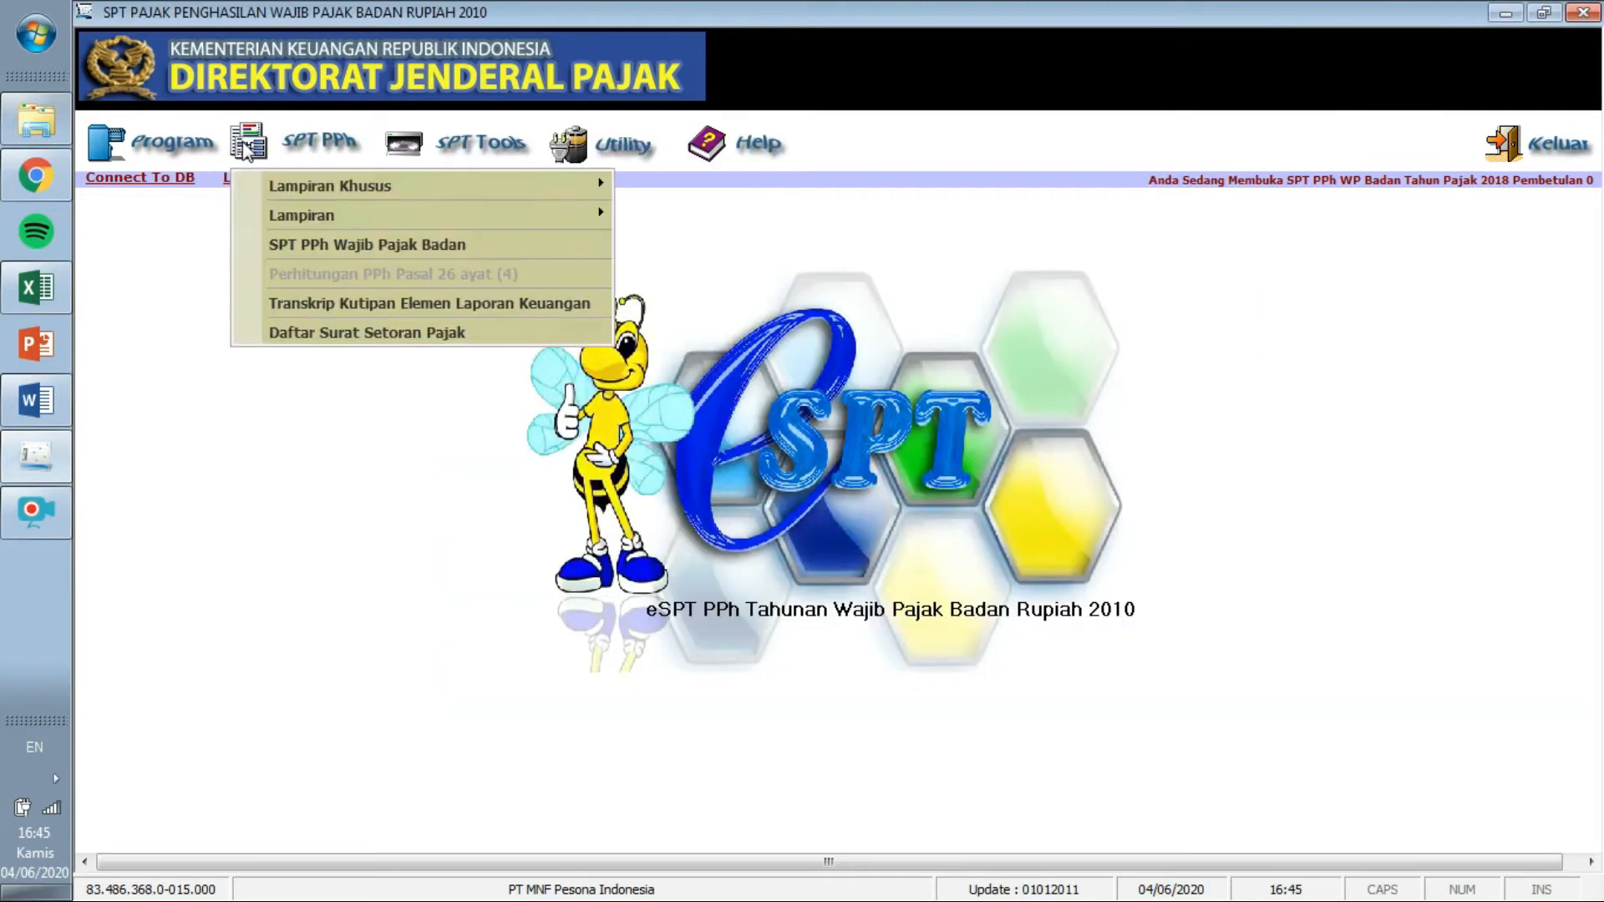
{"action": "mouse_move", "coordinate": [239, 185]}
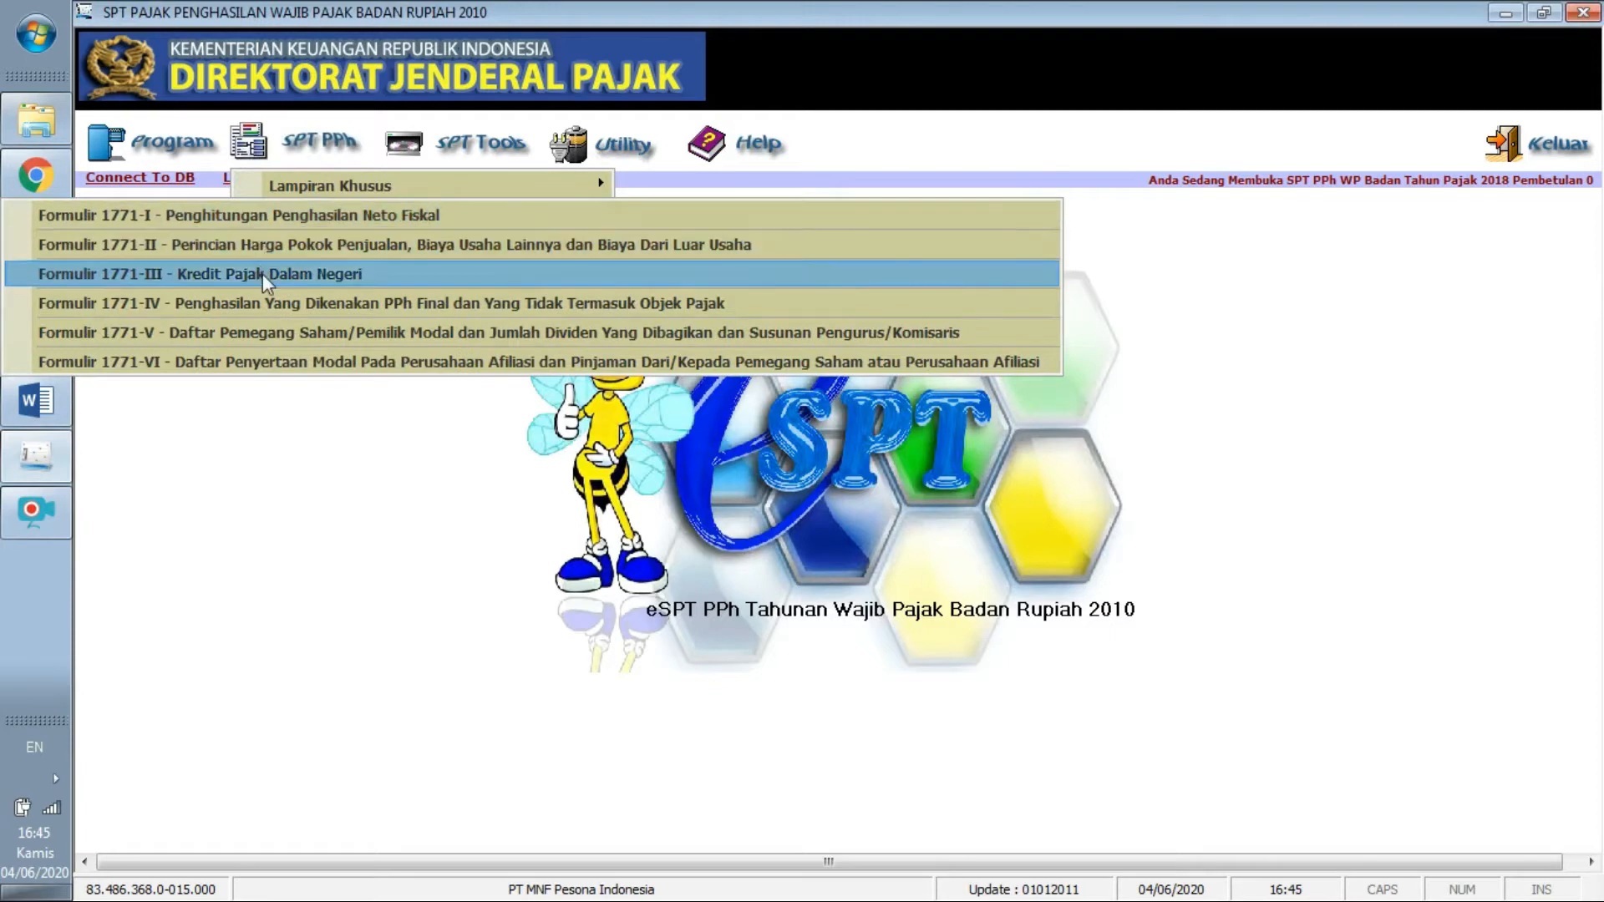
{"action": "left_click", "coordinate": [284, 332]}
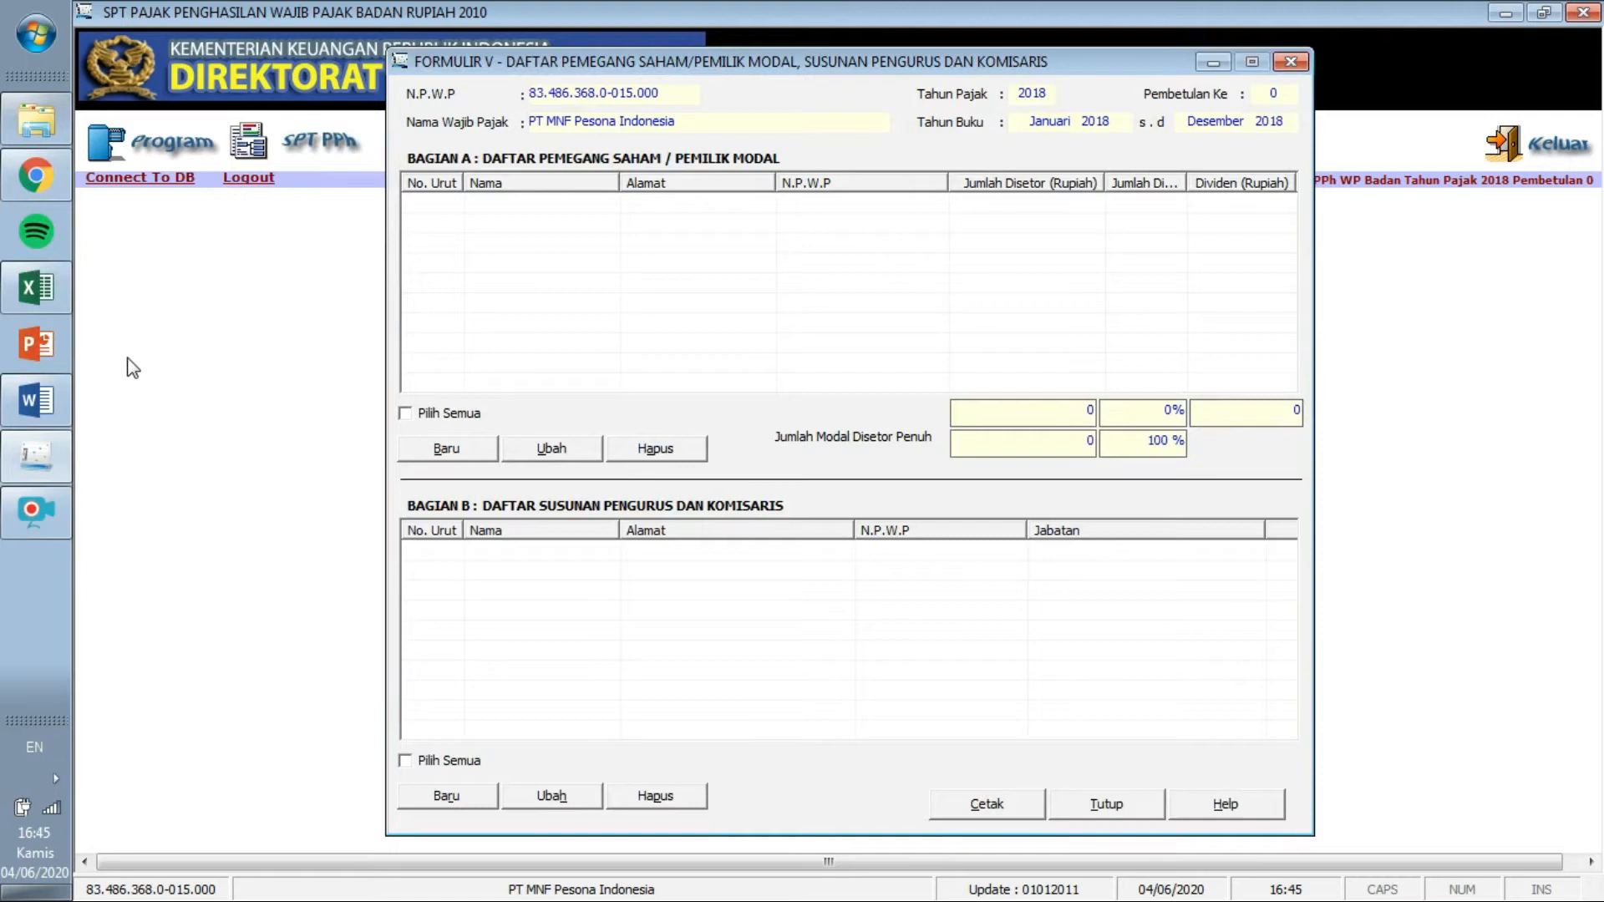
Read the shareholder data in Word, start a new Bagian A entry, then show the Excel workbook.
{"action": "left_click", "coordinate": [34, 399]}
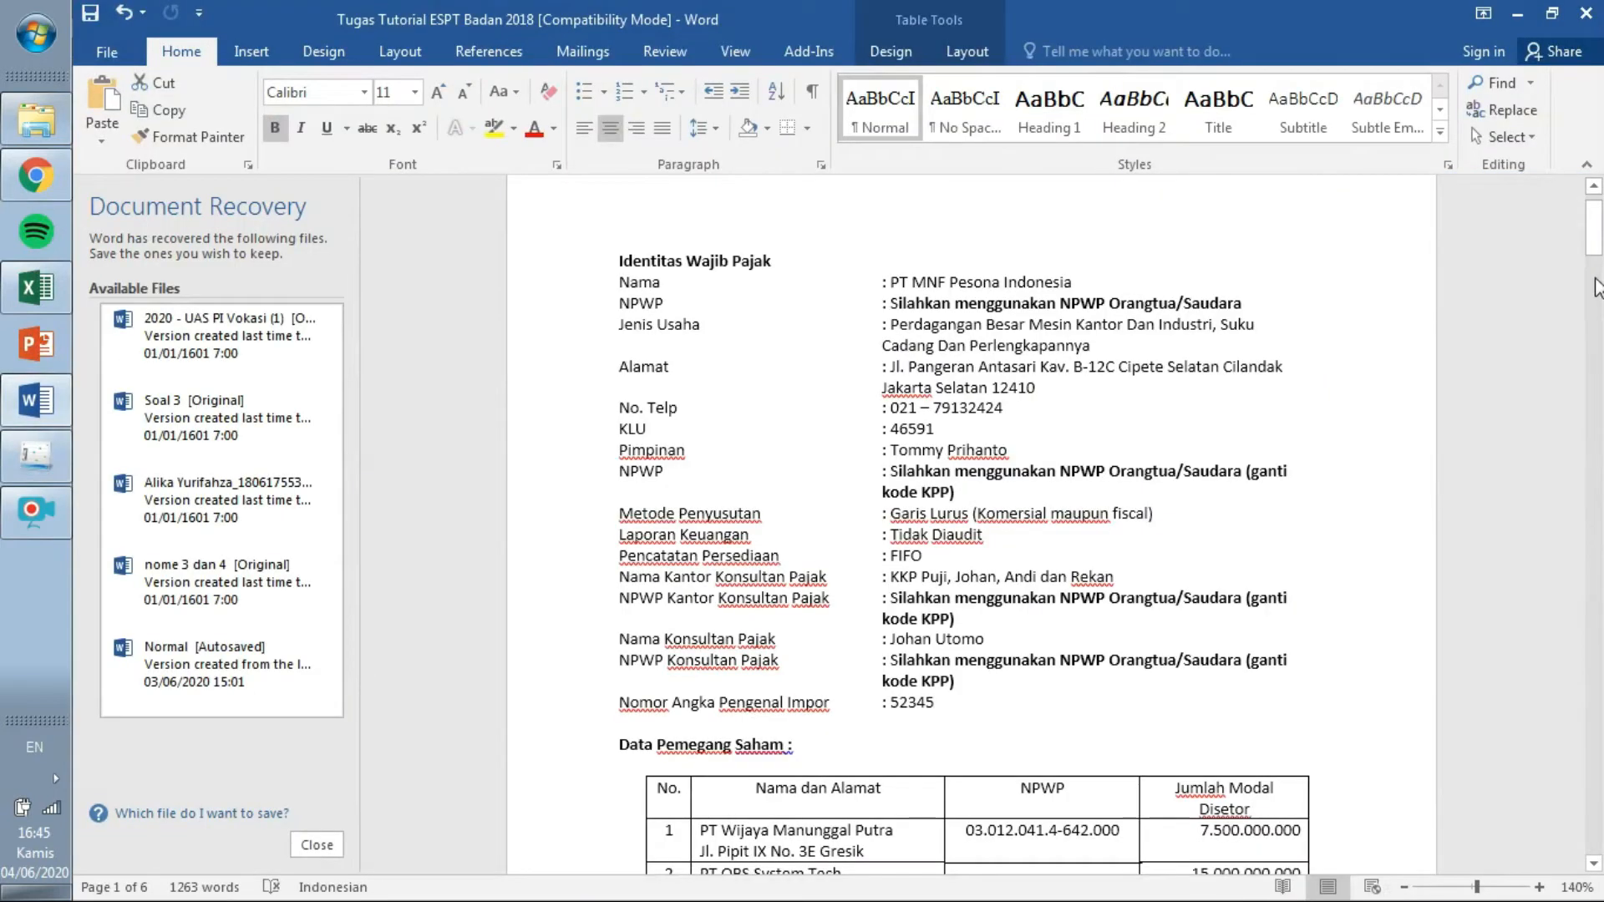
{"action": "scroll", "coordinate": [1595, 289], "scroll_direction": "down", "scroll_amount": 6}
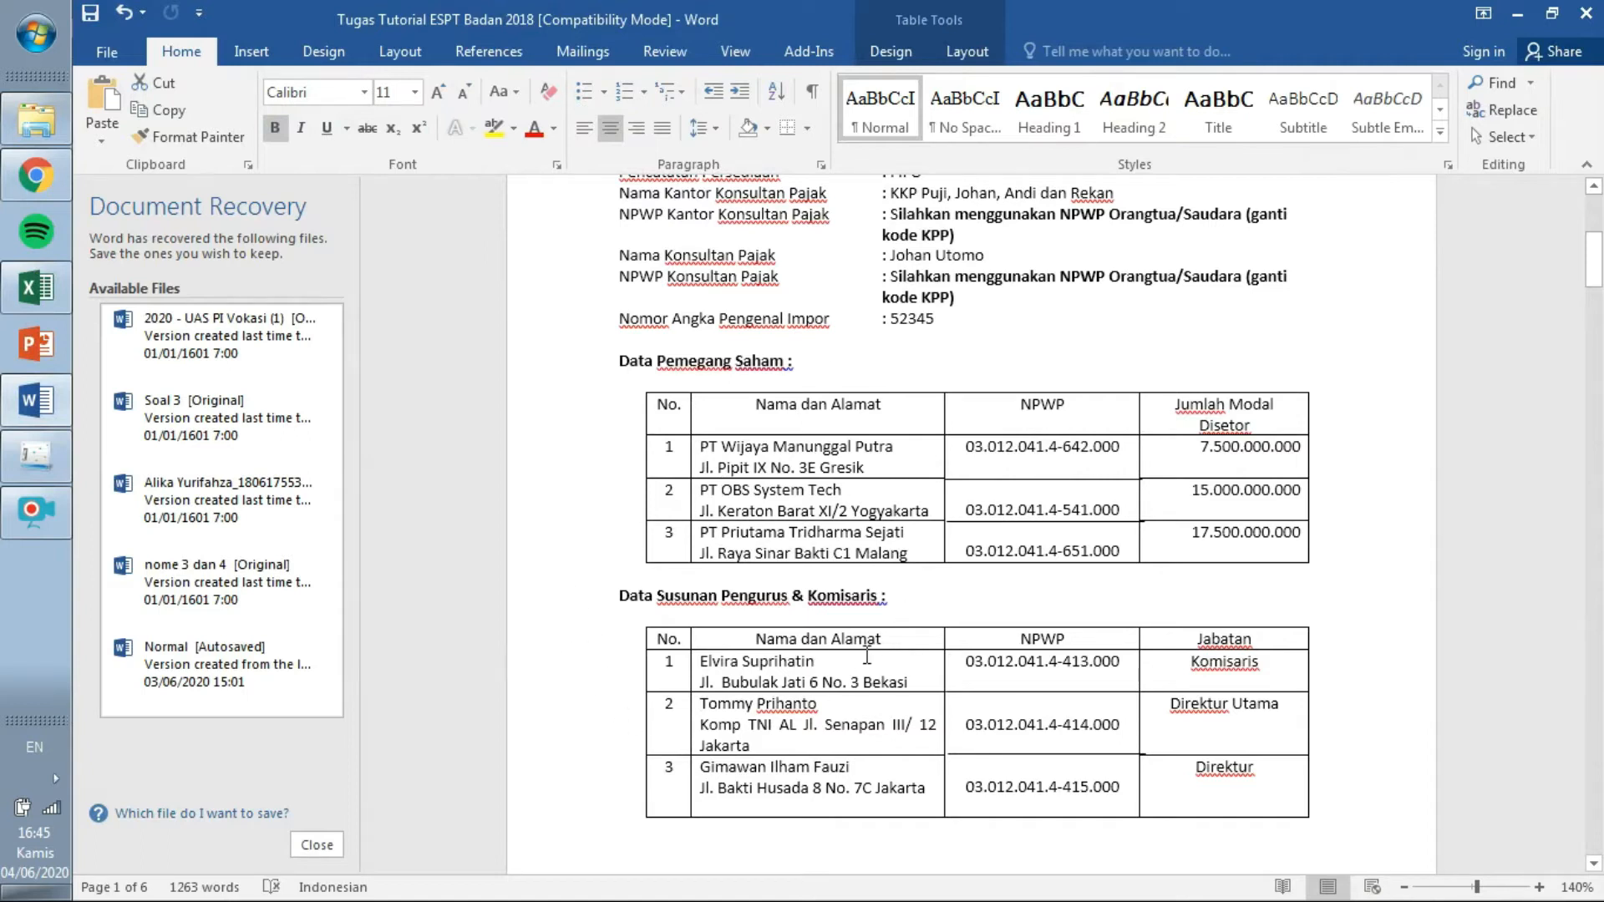
{"action": "left_click", "coordinate": [43, 470]}
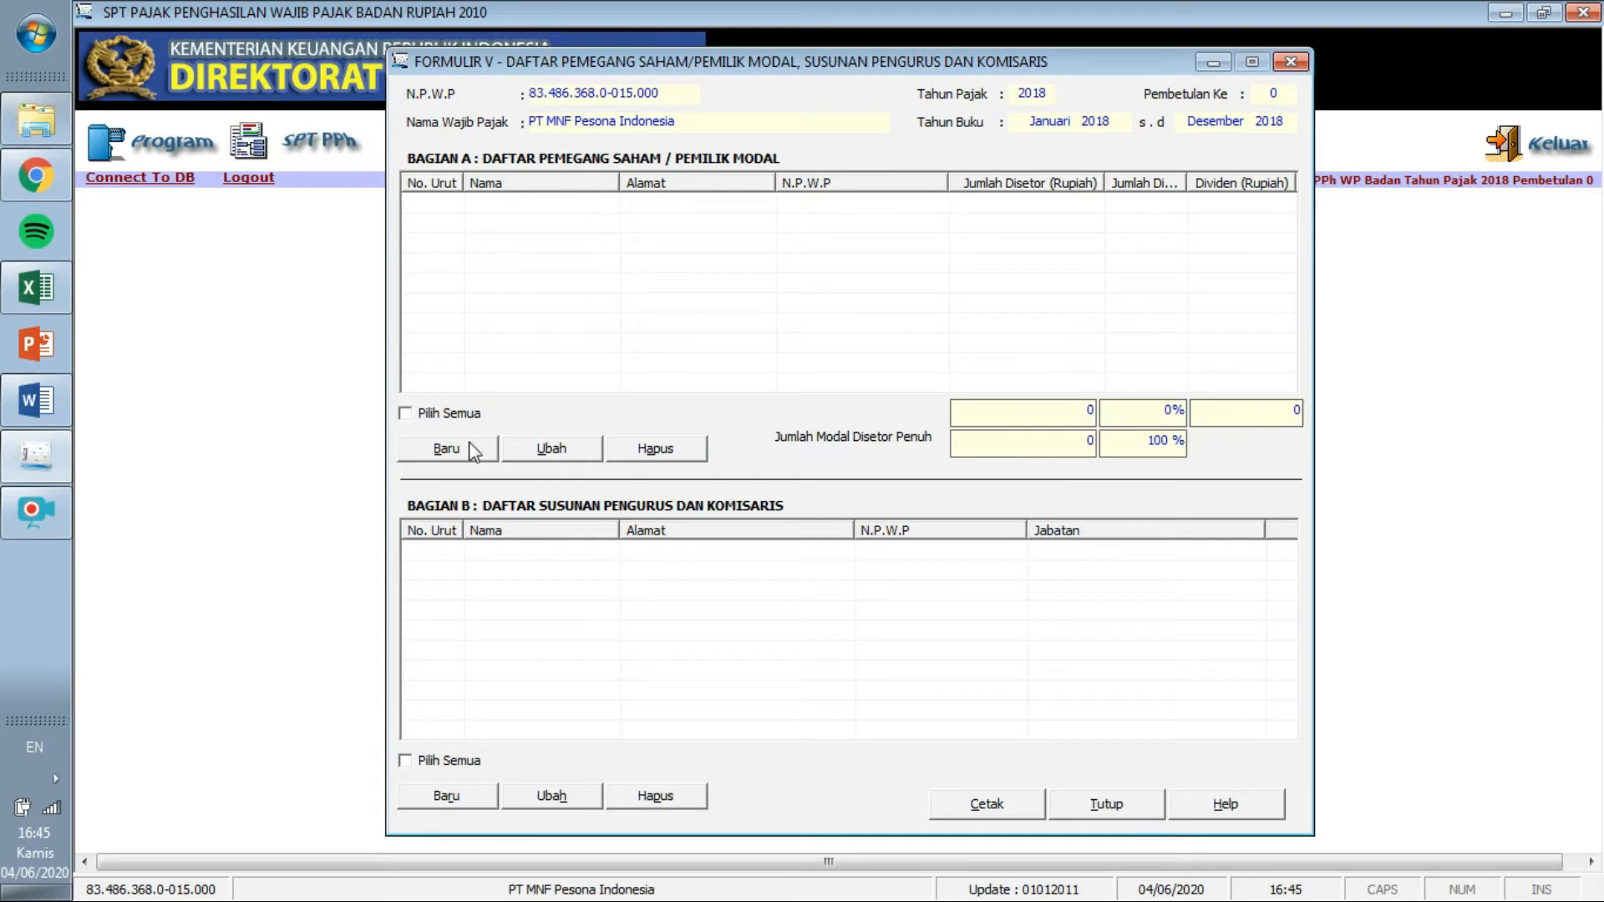
{"action": "left_click", "coordinate": [447, 448]}
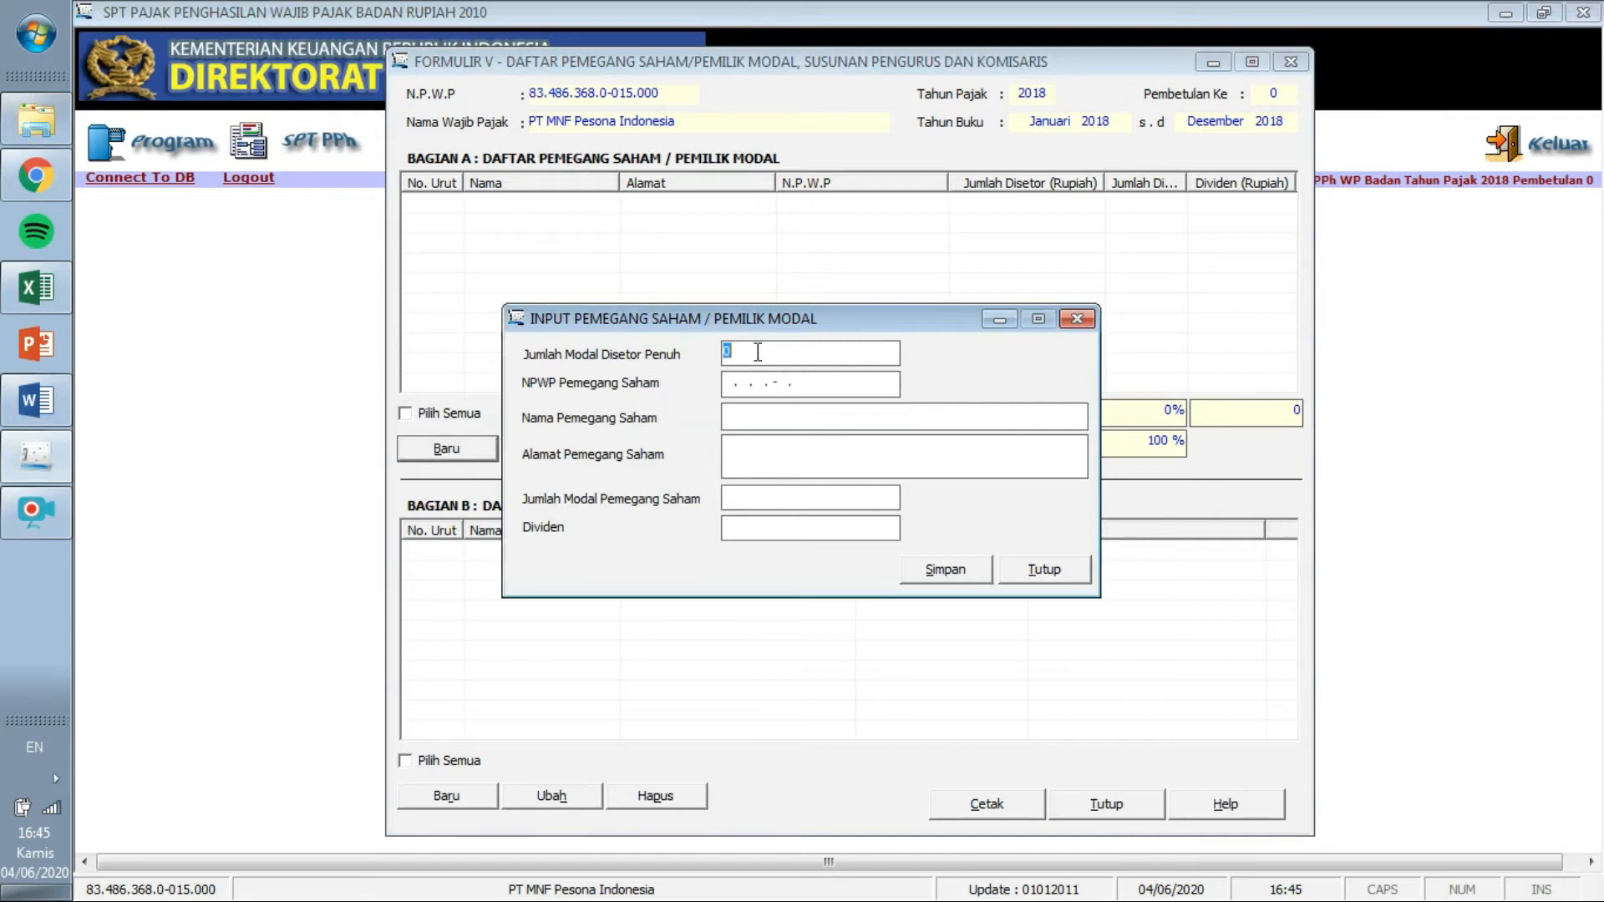
{"action": "left_click", "coordinate": [37, 401]}
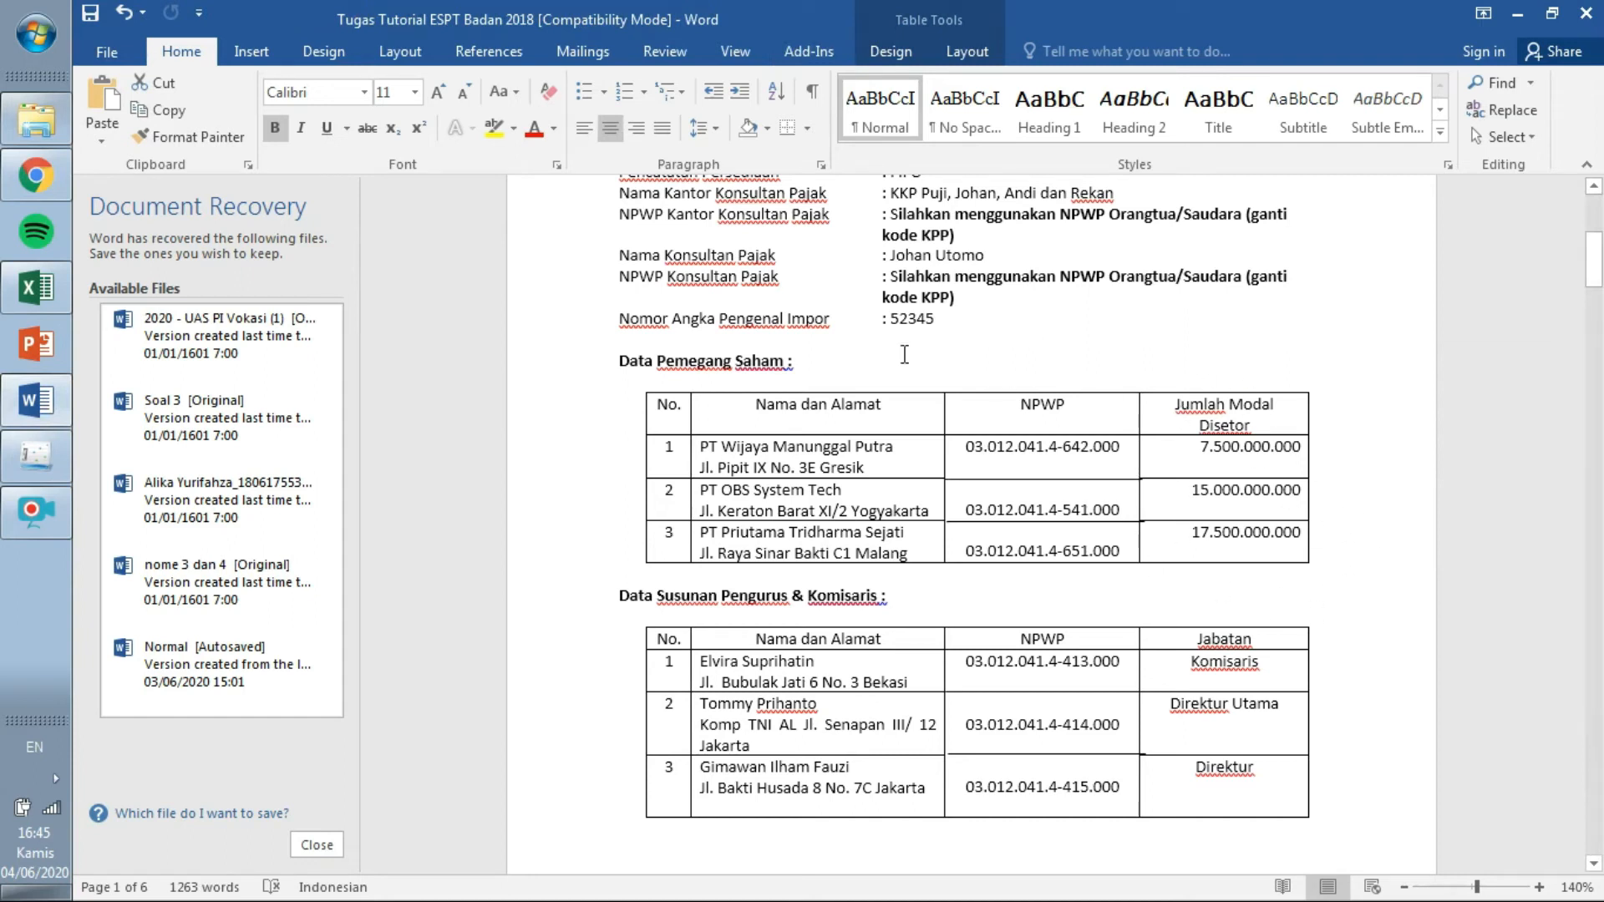
{"action": "left_click", "coordinate": [36, 288]}
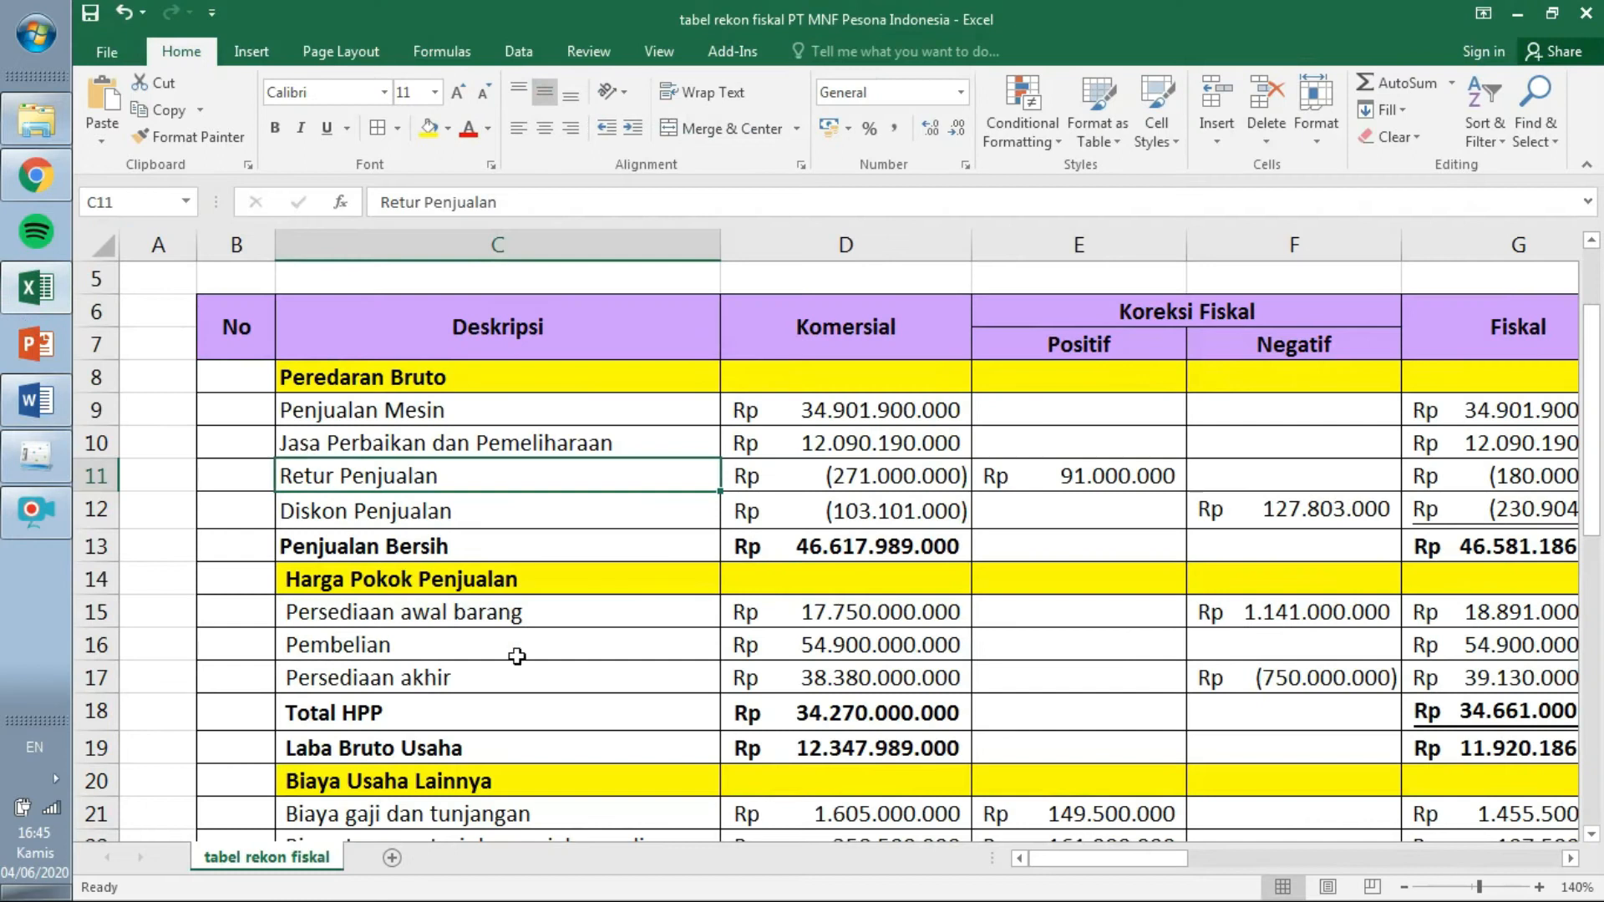
On a new sheet, paste the first capital amount 7.500.000.000 from Word into C3 and widen column C.
{"action": "left_click", "coordinate": [391, 857]}
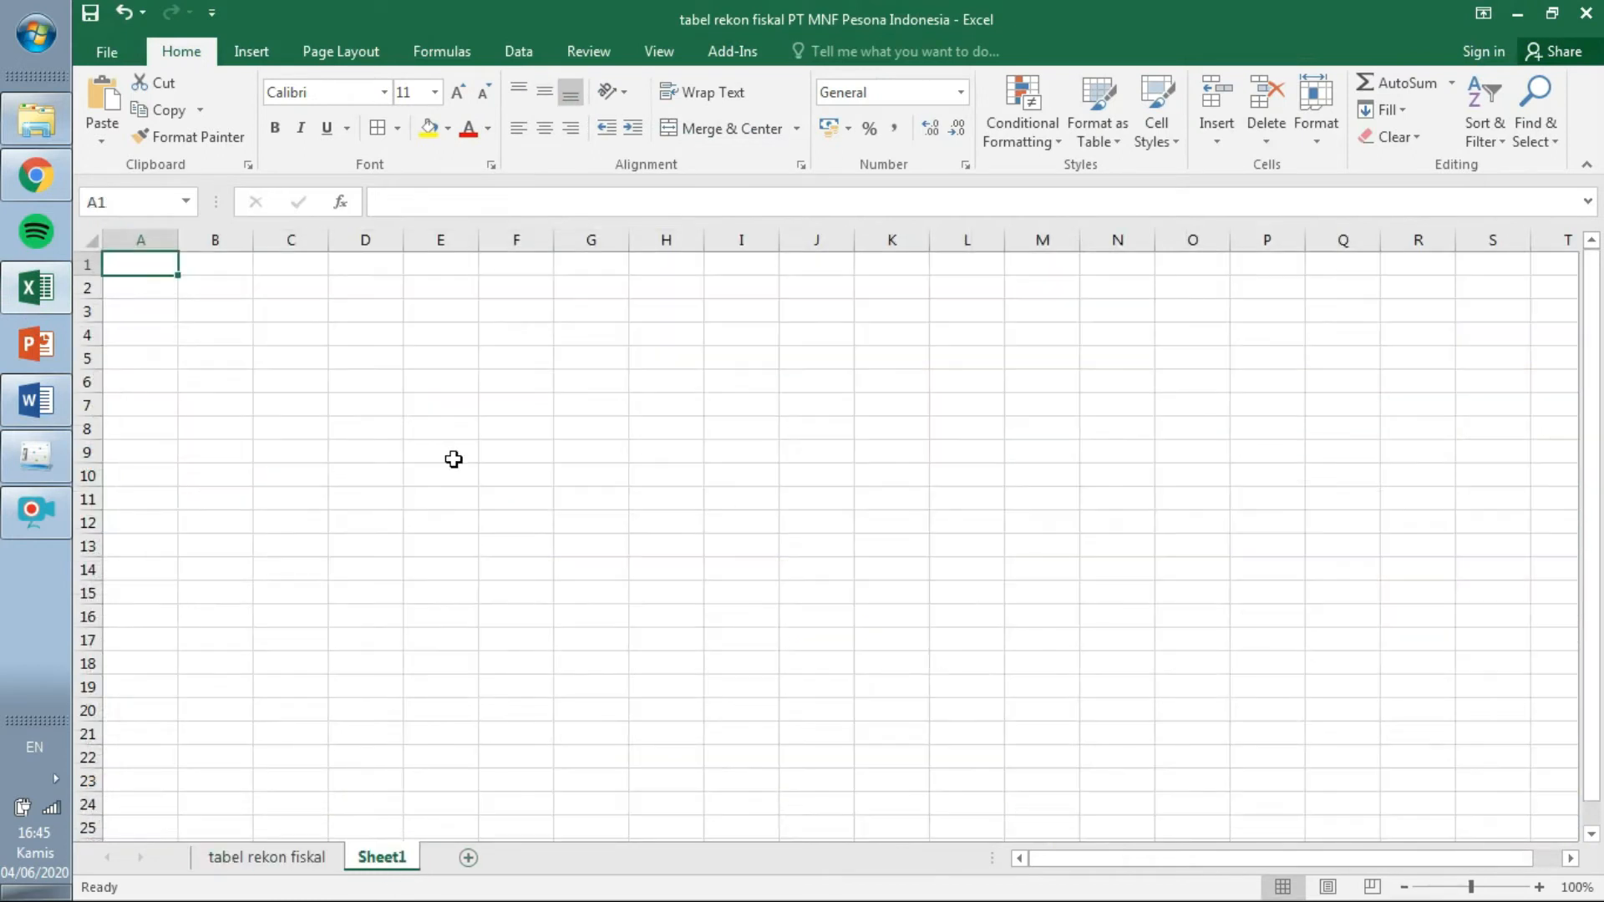
{"action": "left_click", "coordinate": [326, 295]}
{"action": "left_click", "coordinate": [315, 315]}
{"action": "left_click", "coordinate": [55, 408]}
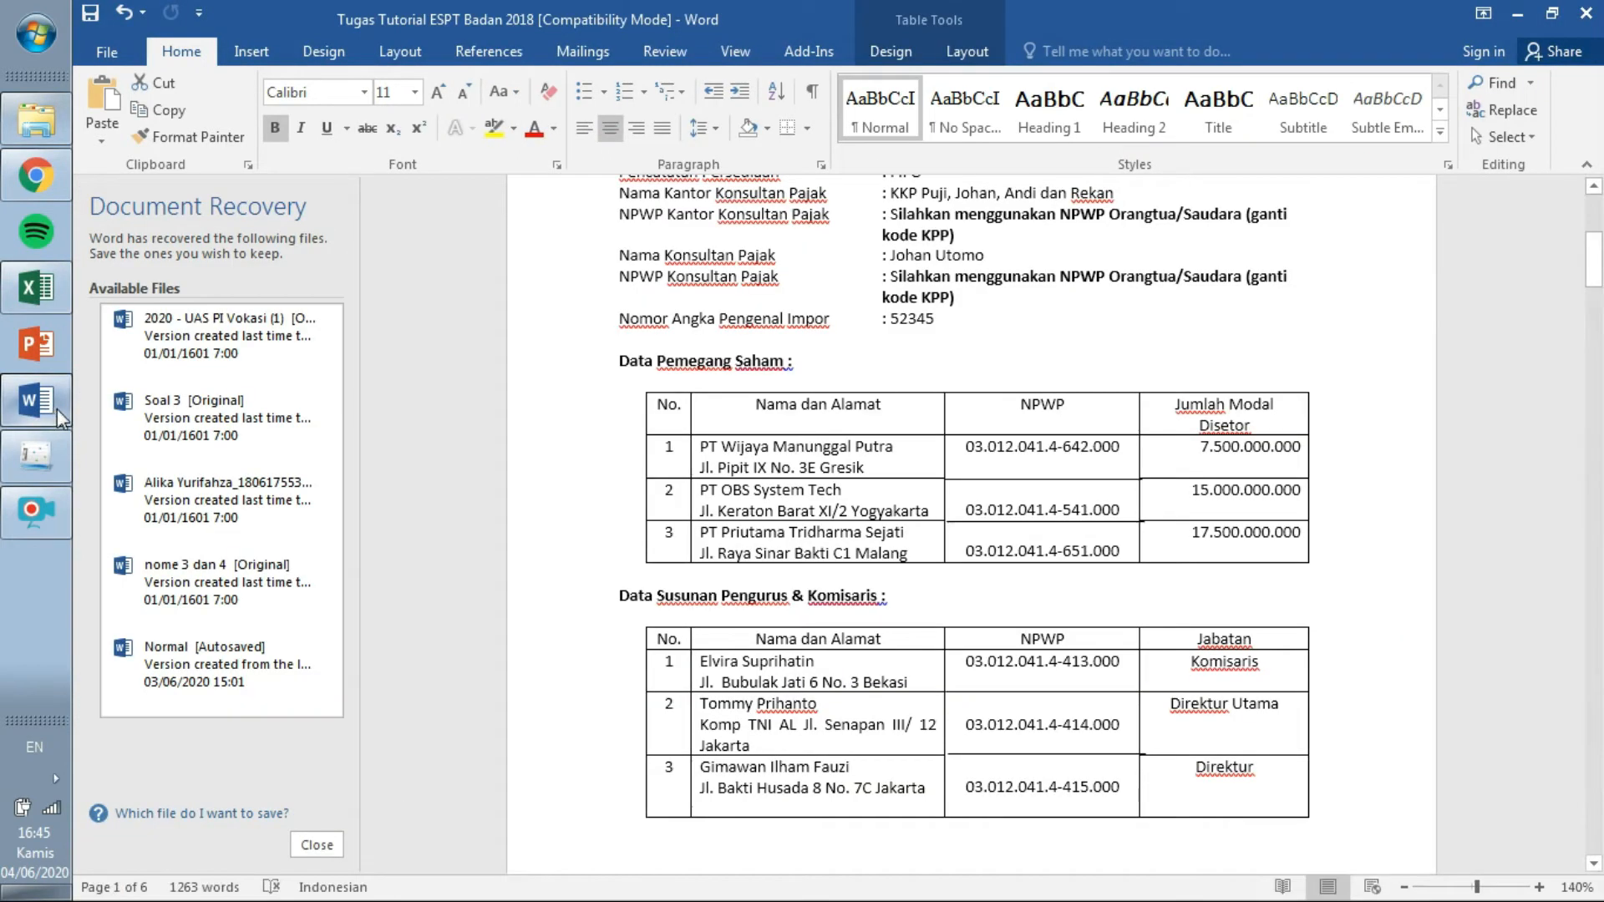
{"action": "left_click_drag", "start_coordinate": [1200, 446], "coordinate": [1302, 442]}
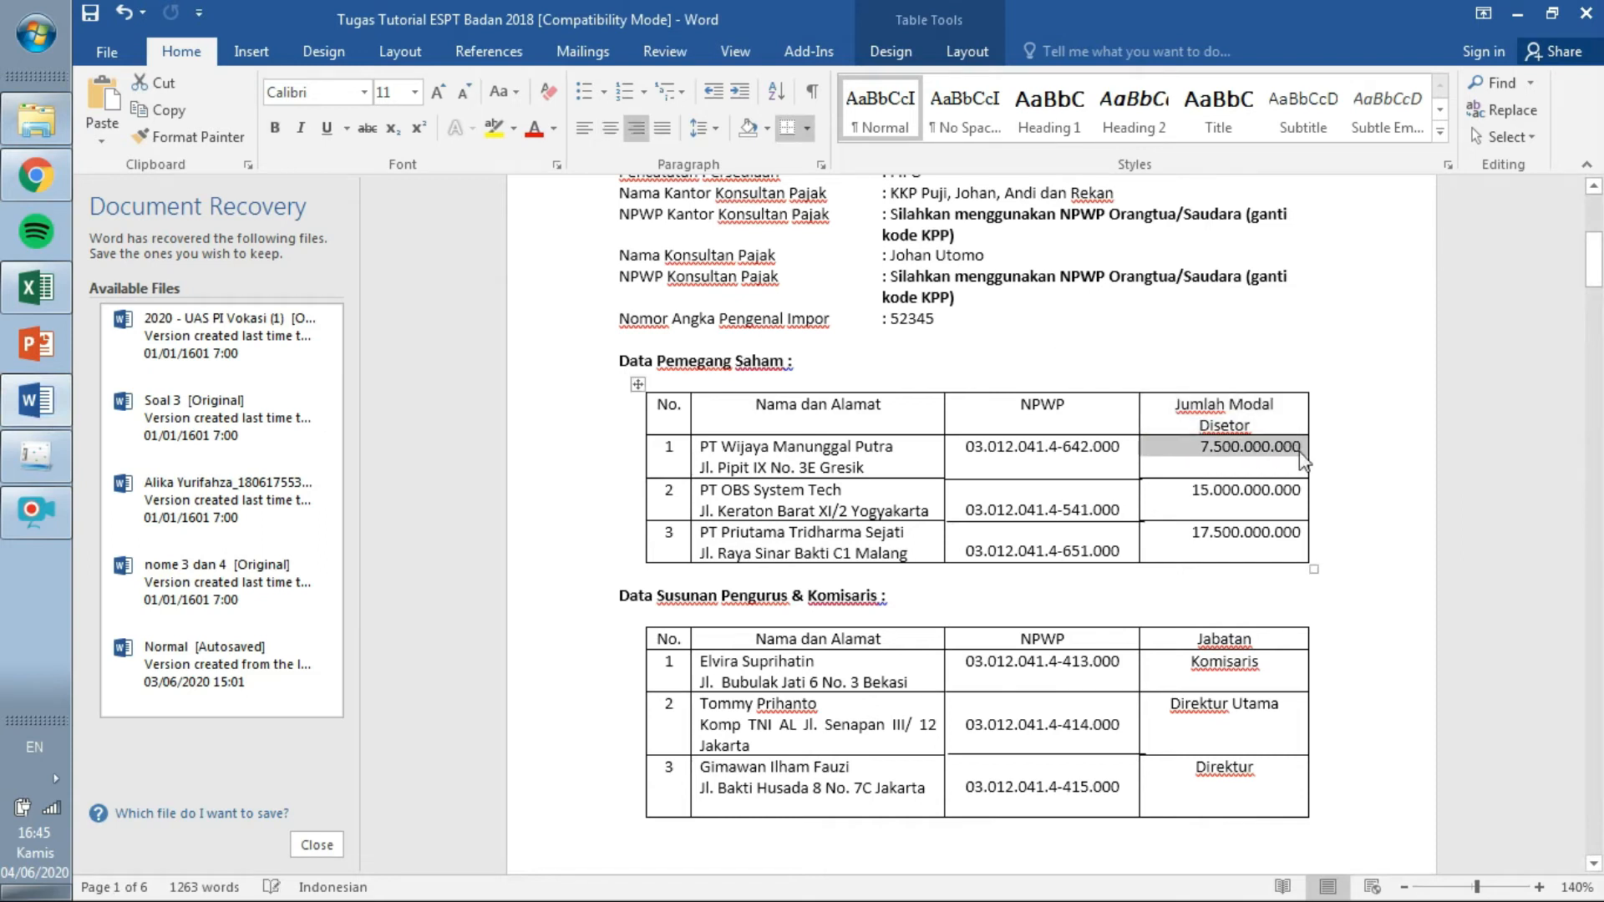
{"action": "left_click", "coordinate": [36, 287]}
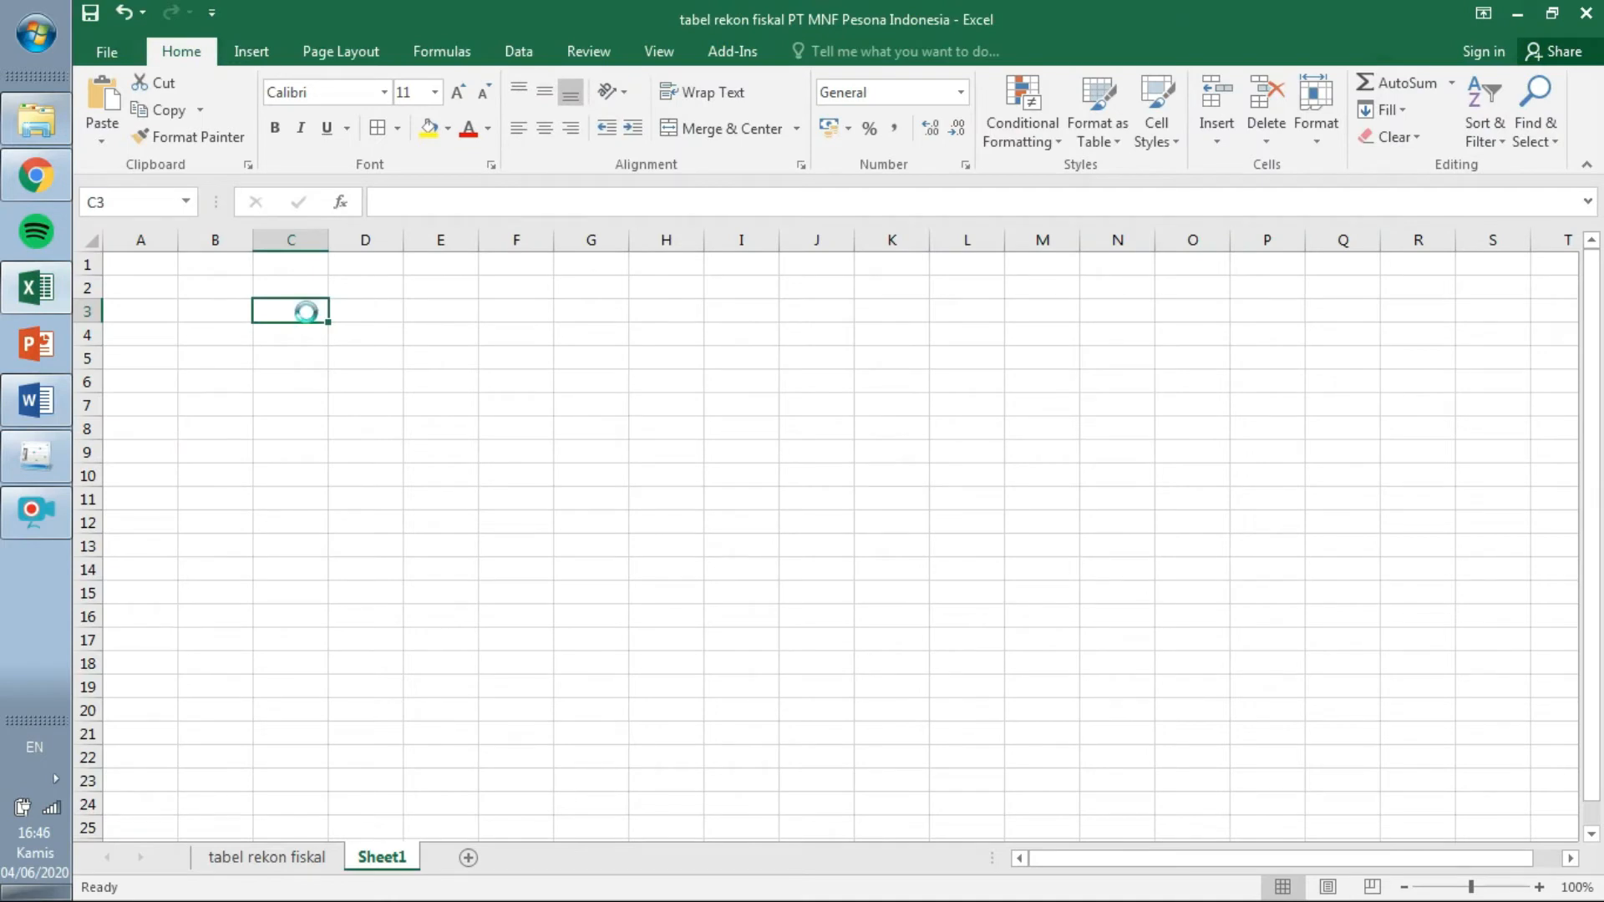
{"action": "key", "text": "ctrl+v"}
{"action": "left_click_drag", "start_coordinate": [332, 242], "coordinate": [368, 247]}
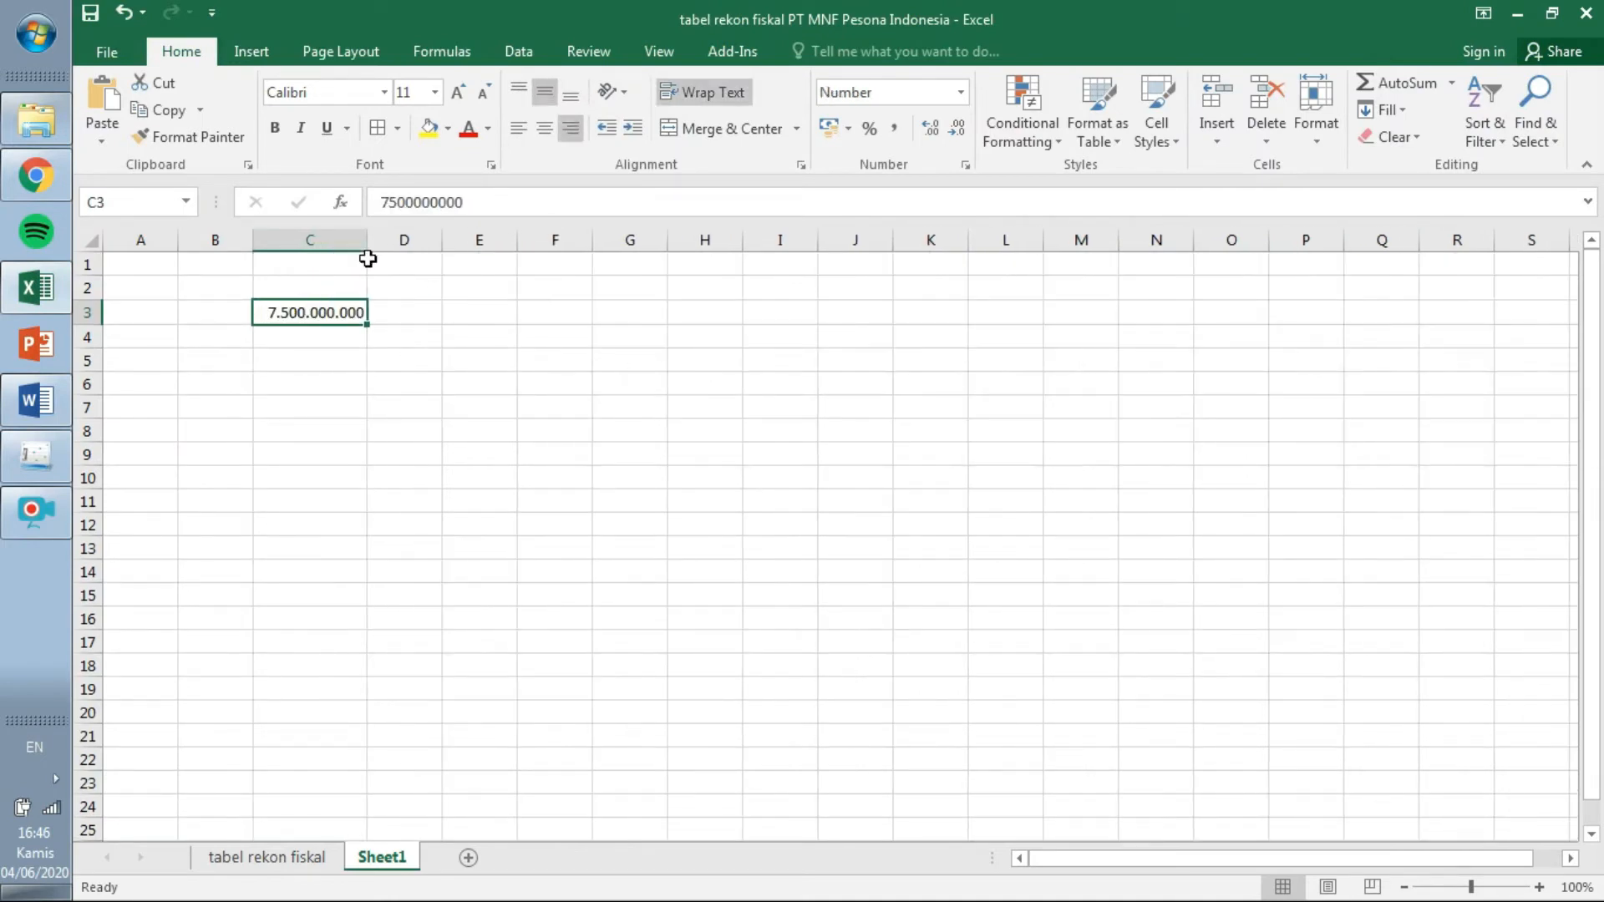
Copy 15.000.000.000 into C4 and 17.500.000.000 into C5 from the Word table.
{"action": "left_click", "coordinate": [54, 401]}
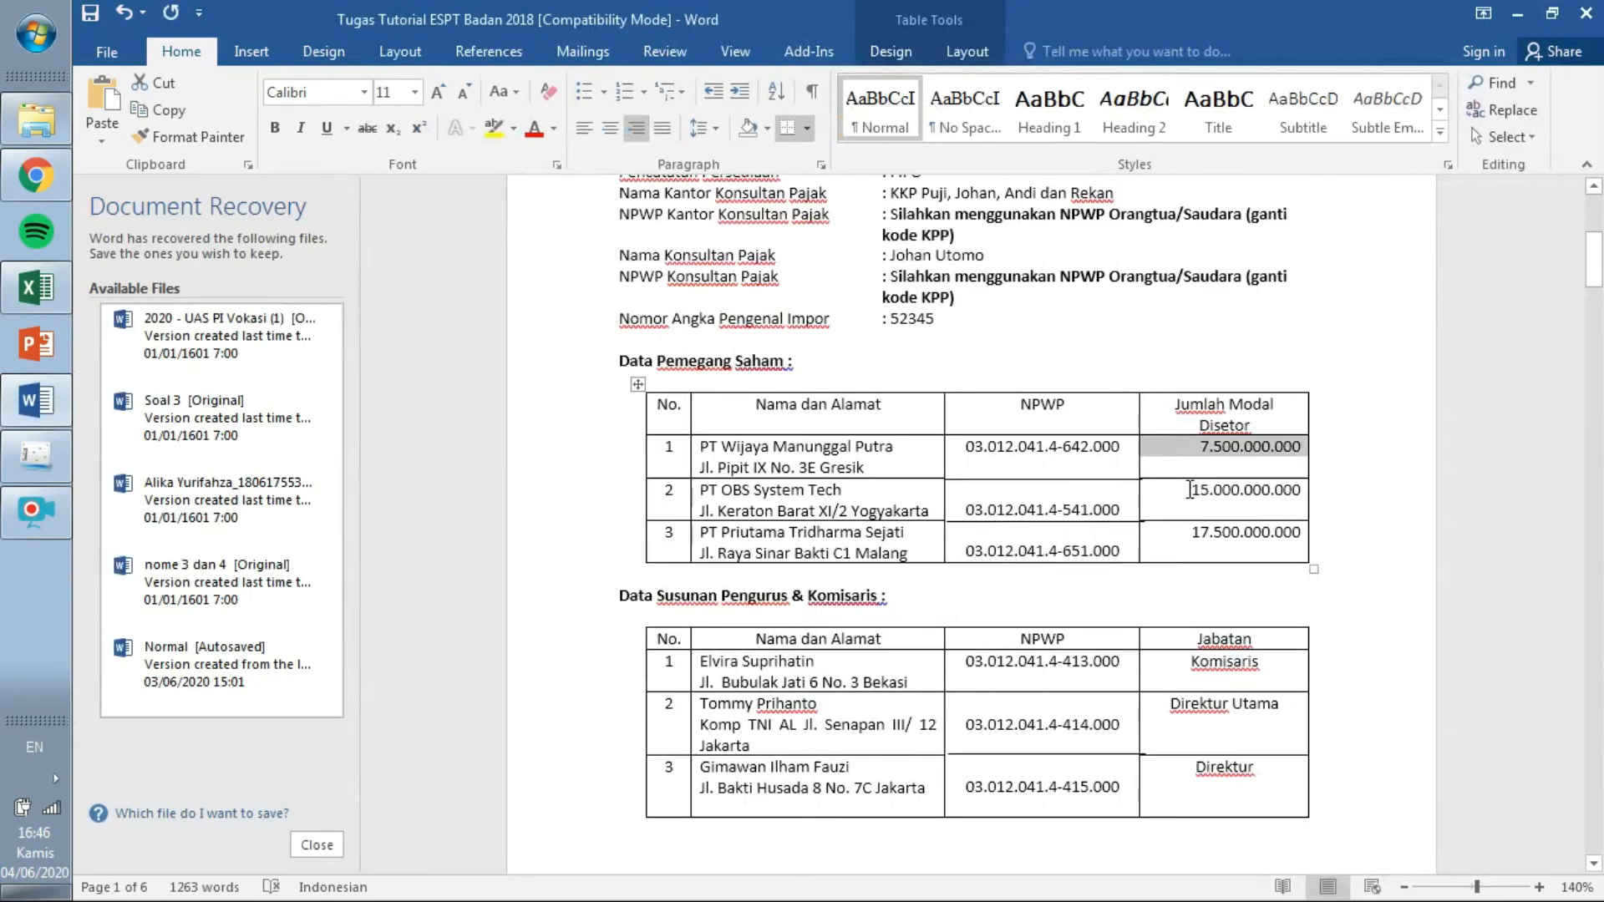
{"action": "left_click_drag", "start_coordinate": [1191, 491], "coordinate": [1303, 493]}
{"action": "key", "text": "ctrl+c"}
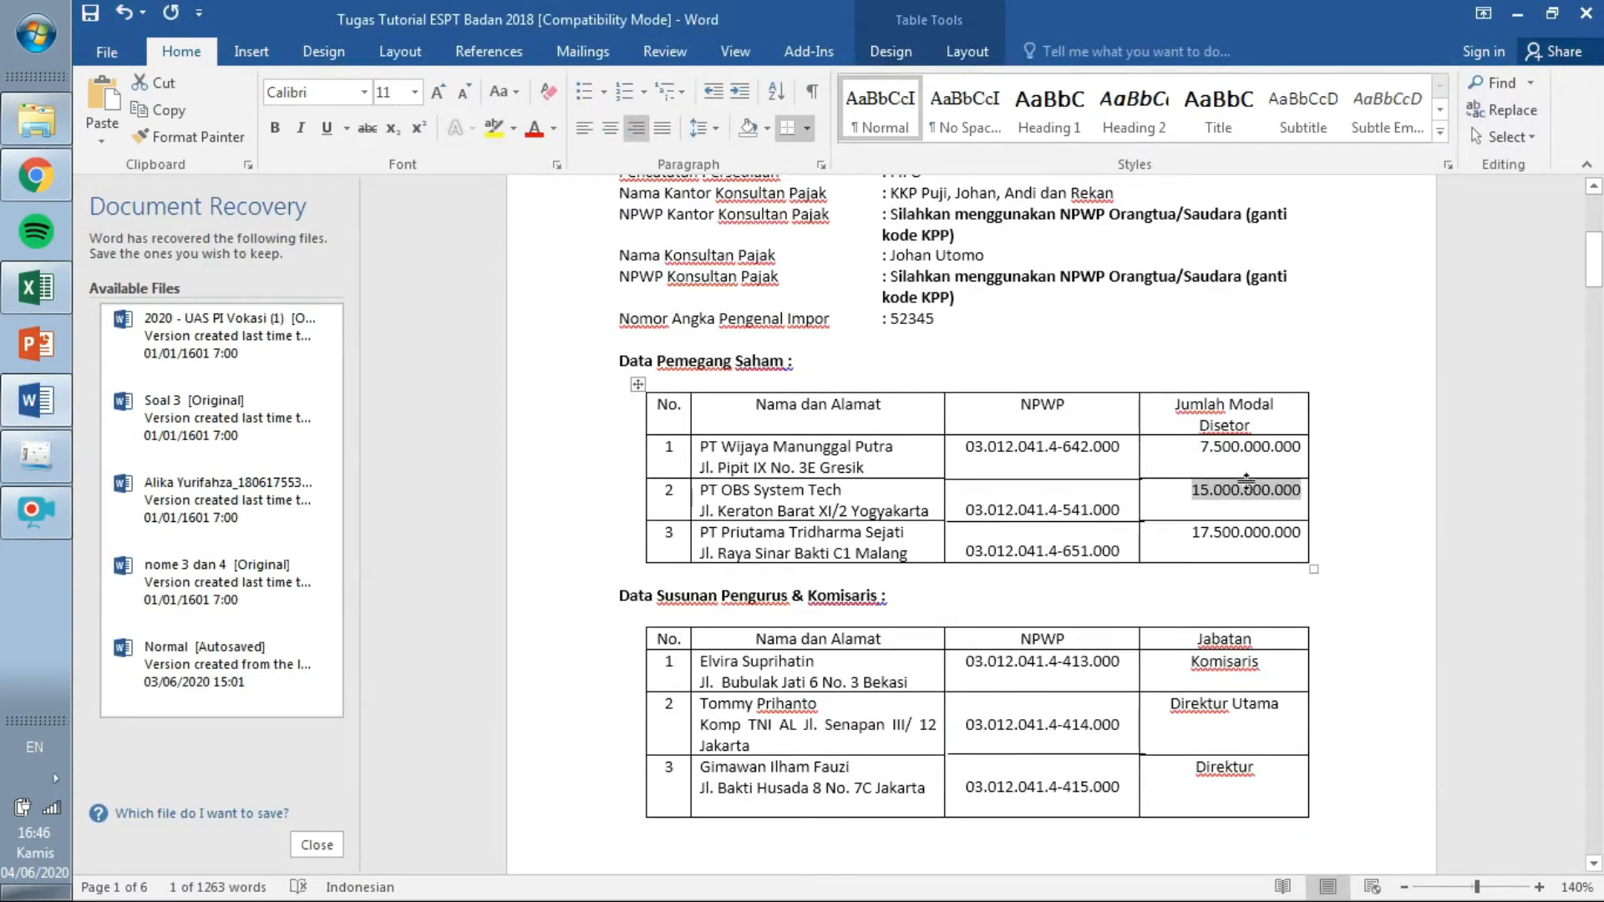
{"action": "left_click", "coordinate": [36, 287]}
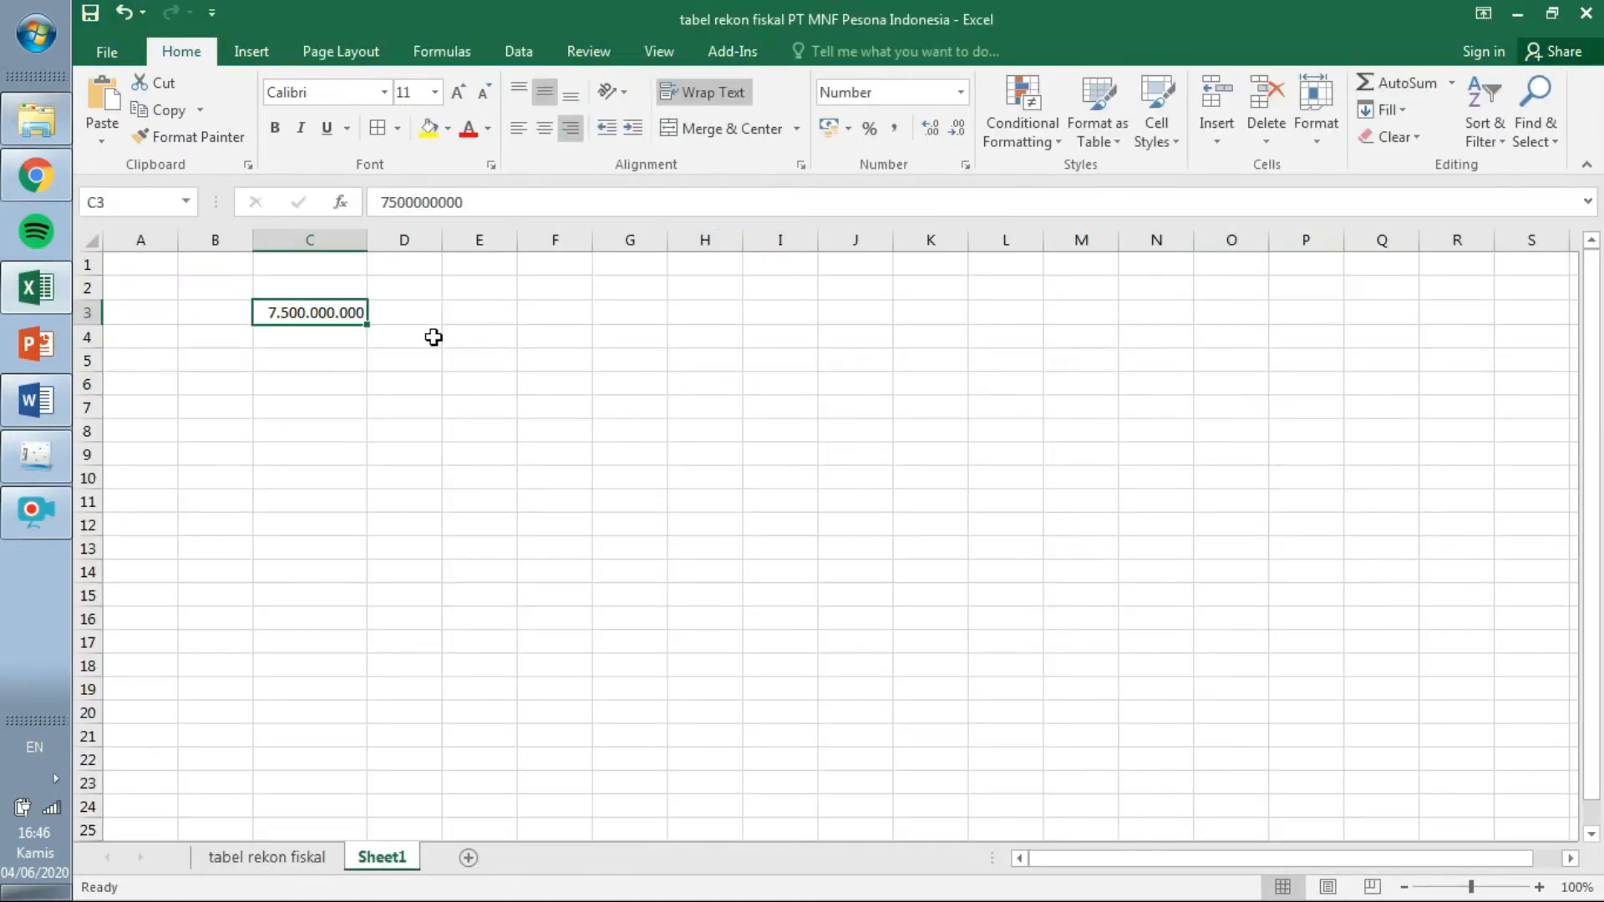
{"action": "left_click", "coordinate": [355, 338]}
{"action": "key", "text": "ctrl+v"}
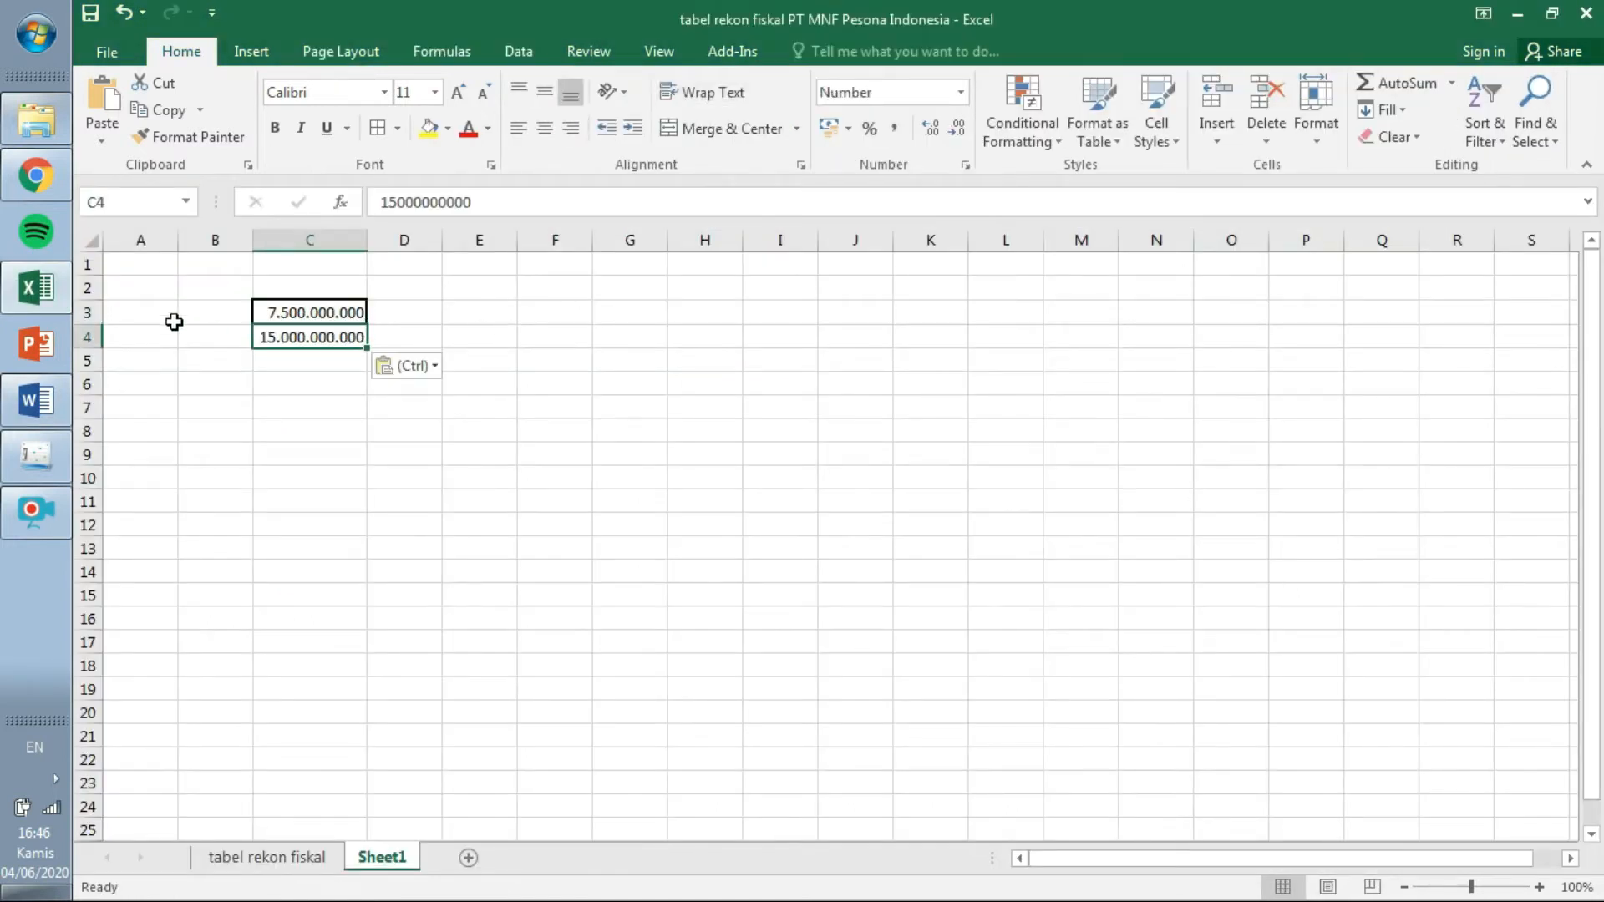
{"action": "left_click", "coordinate": [36, 401]}
{"action": "left_click_drag", "start_coordinate": [1189, 534], "coordinate": [1303, 528]}
{"action": "key", "text": "ctrl+c"}
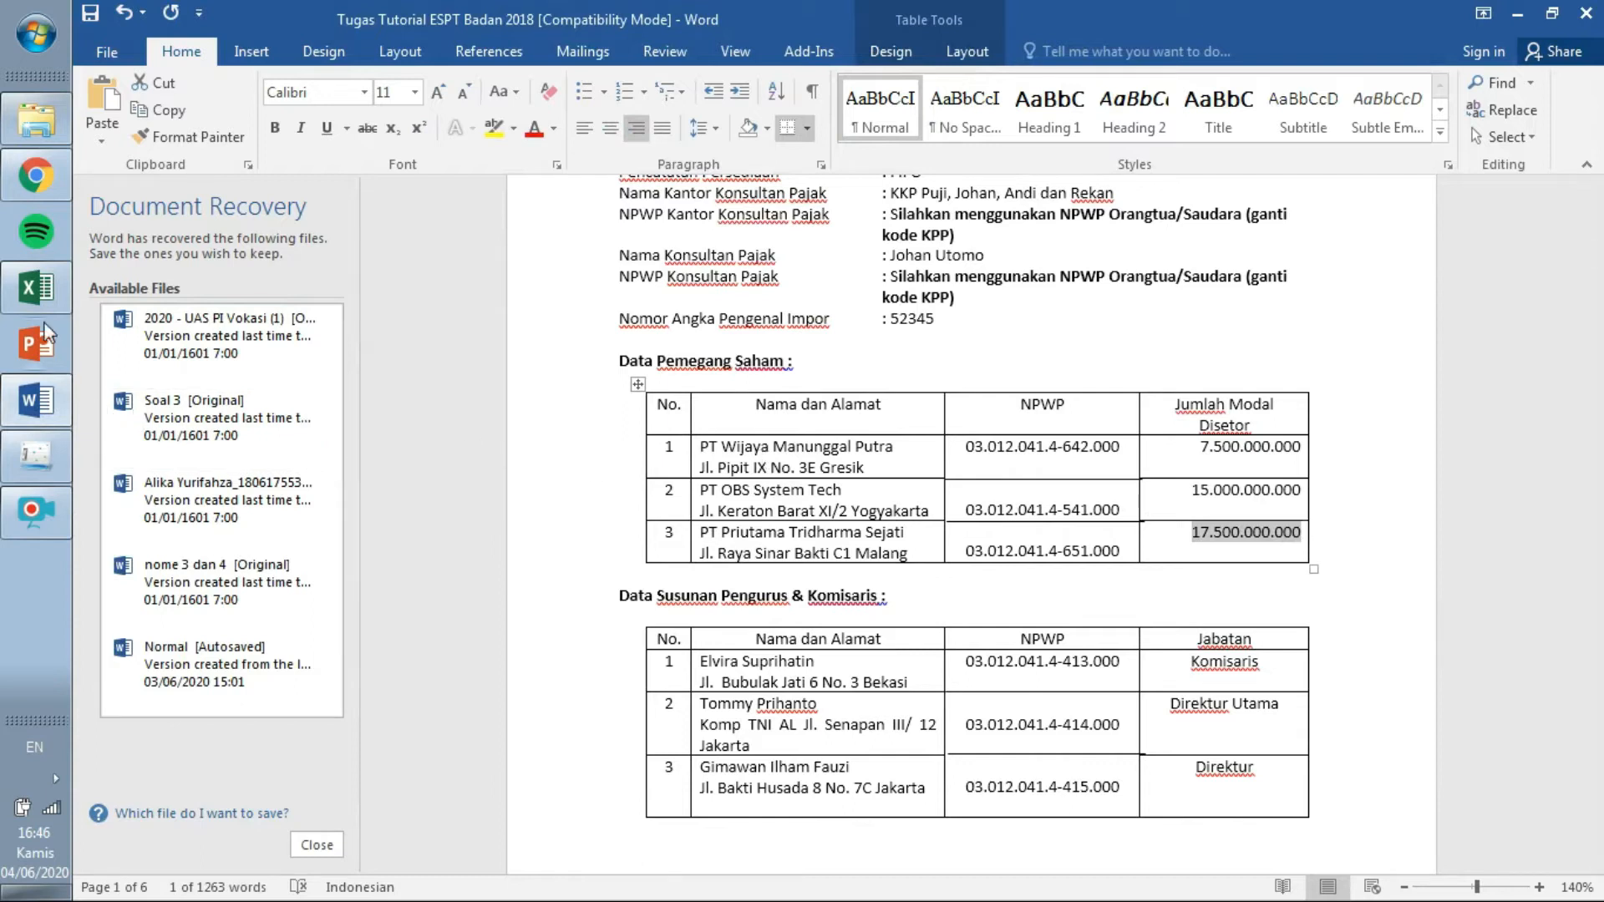
{"action": "left_click", "coordinate": [45, 293]}
{"action": "left_click", "coordinate": [294, 362]}
{"action": "key", "text": "ctrl+v"}
Enter =SUM(C3:C5) in C6 to total the capital at 40.000.000.000.
{"action": "double_click", "coordinate": [318, 385]}
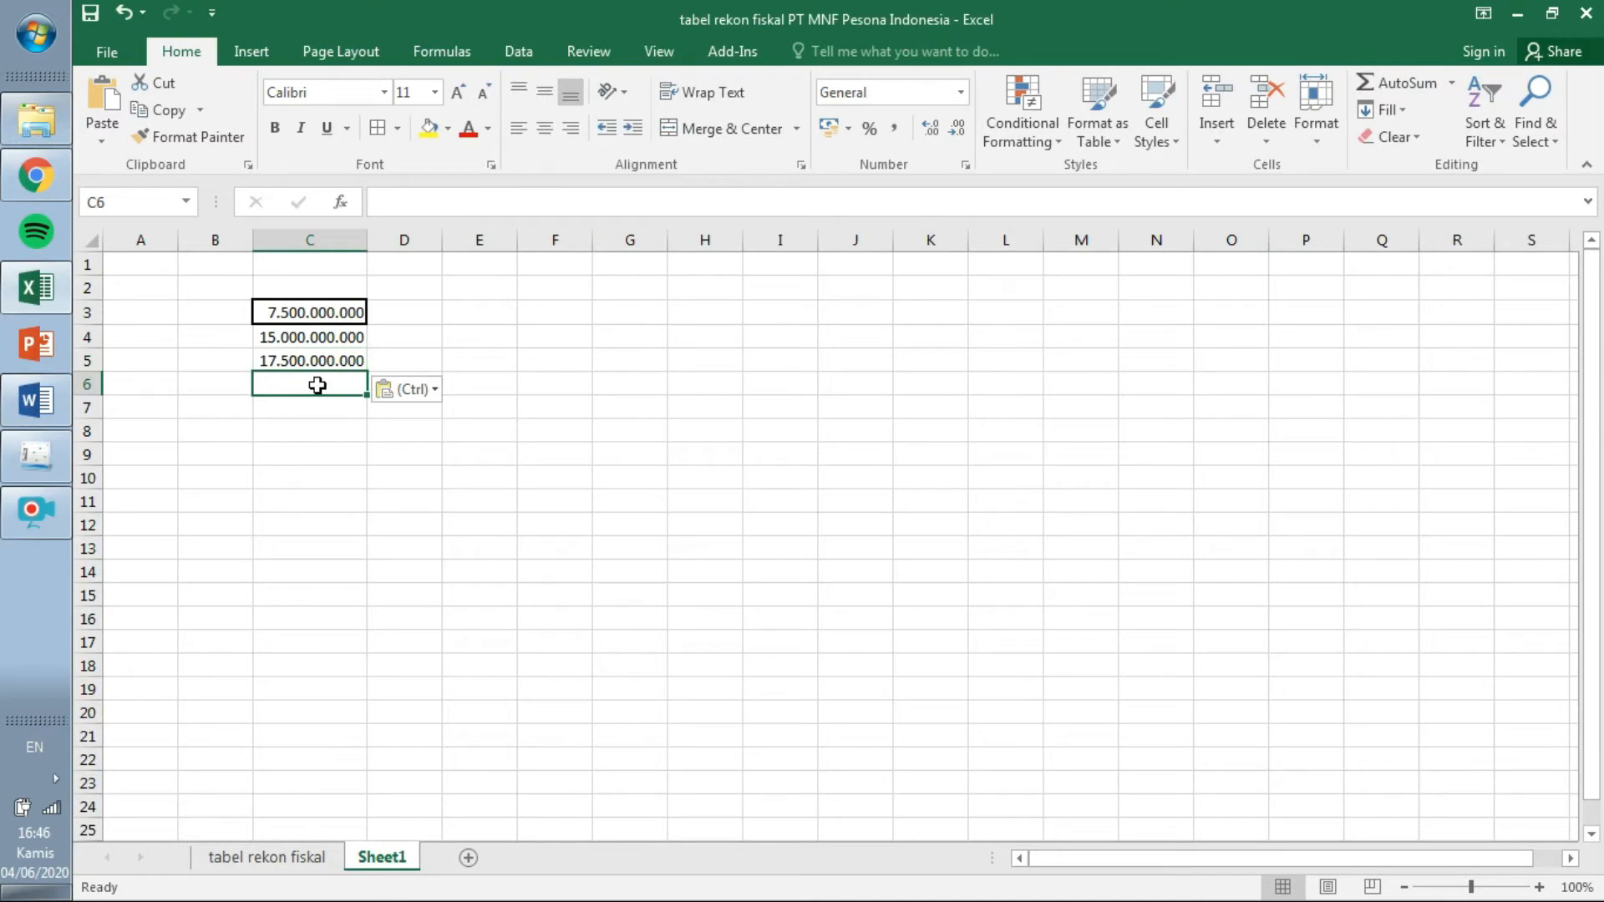
{"action": "type", "text": "=s"}
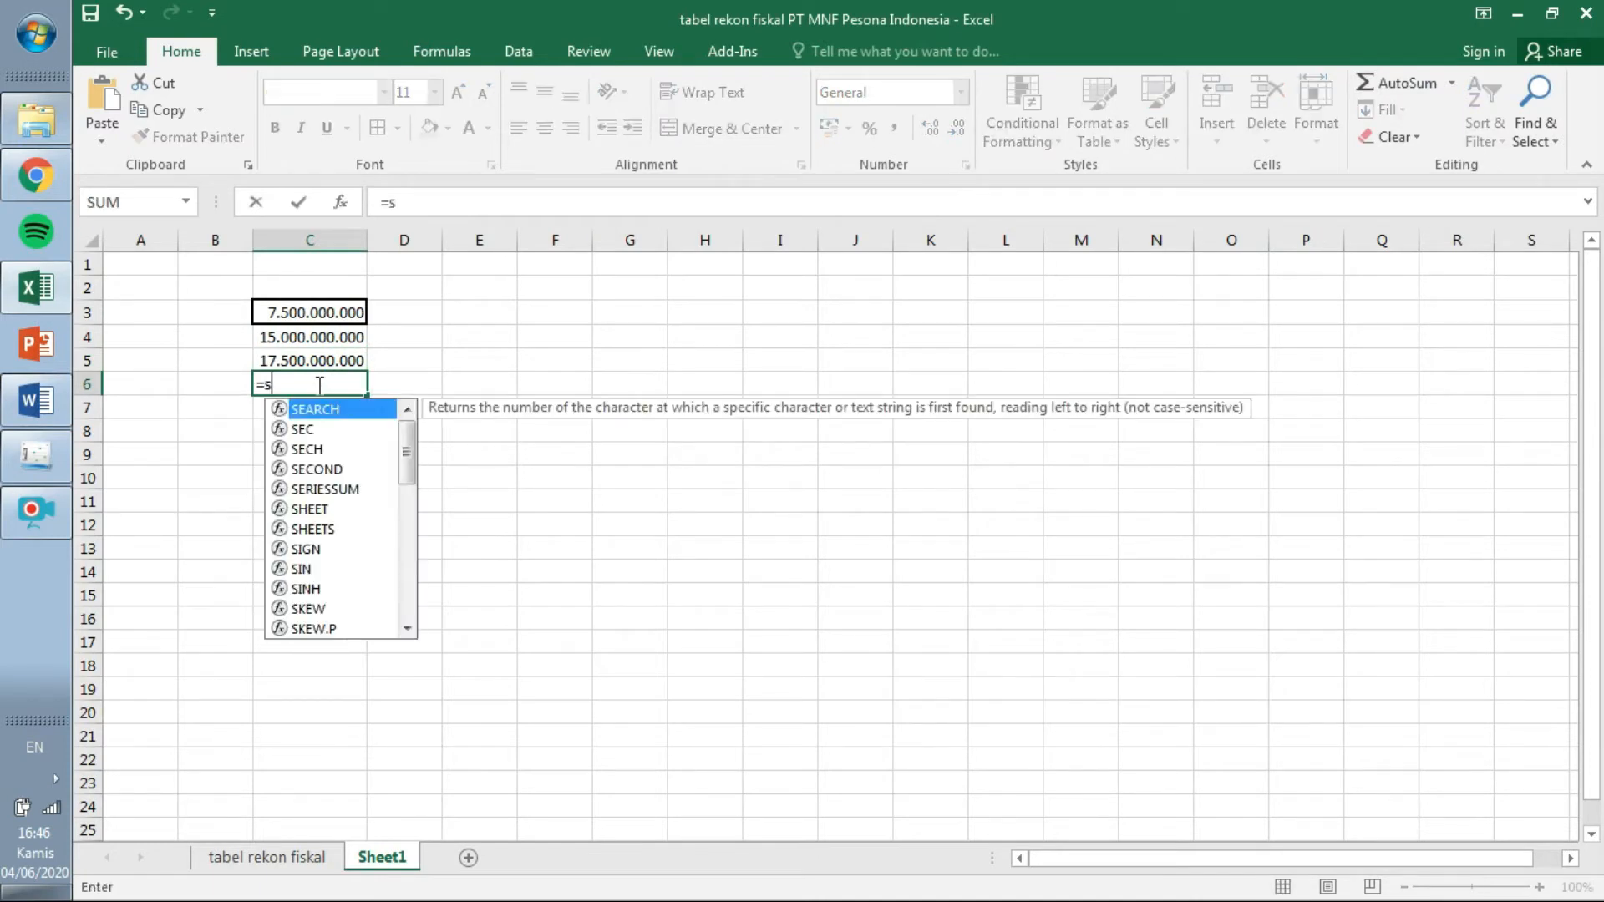
{"action": "type", "text": "um"}
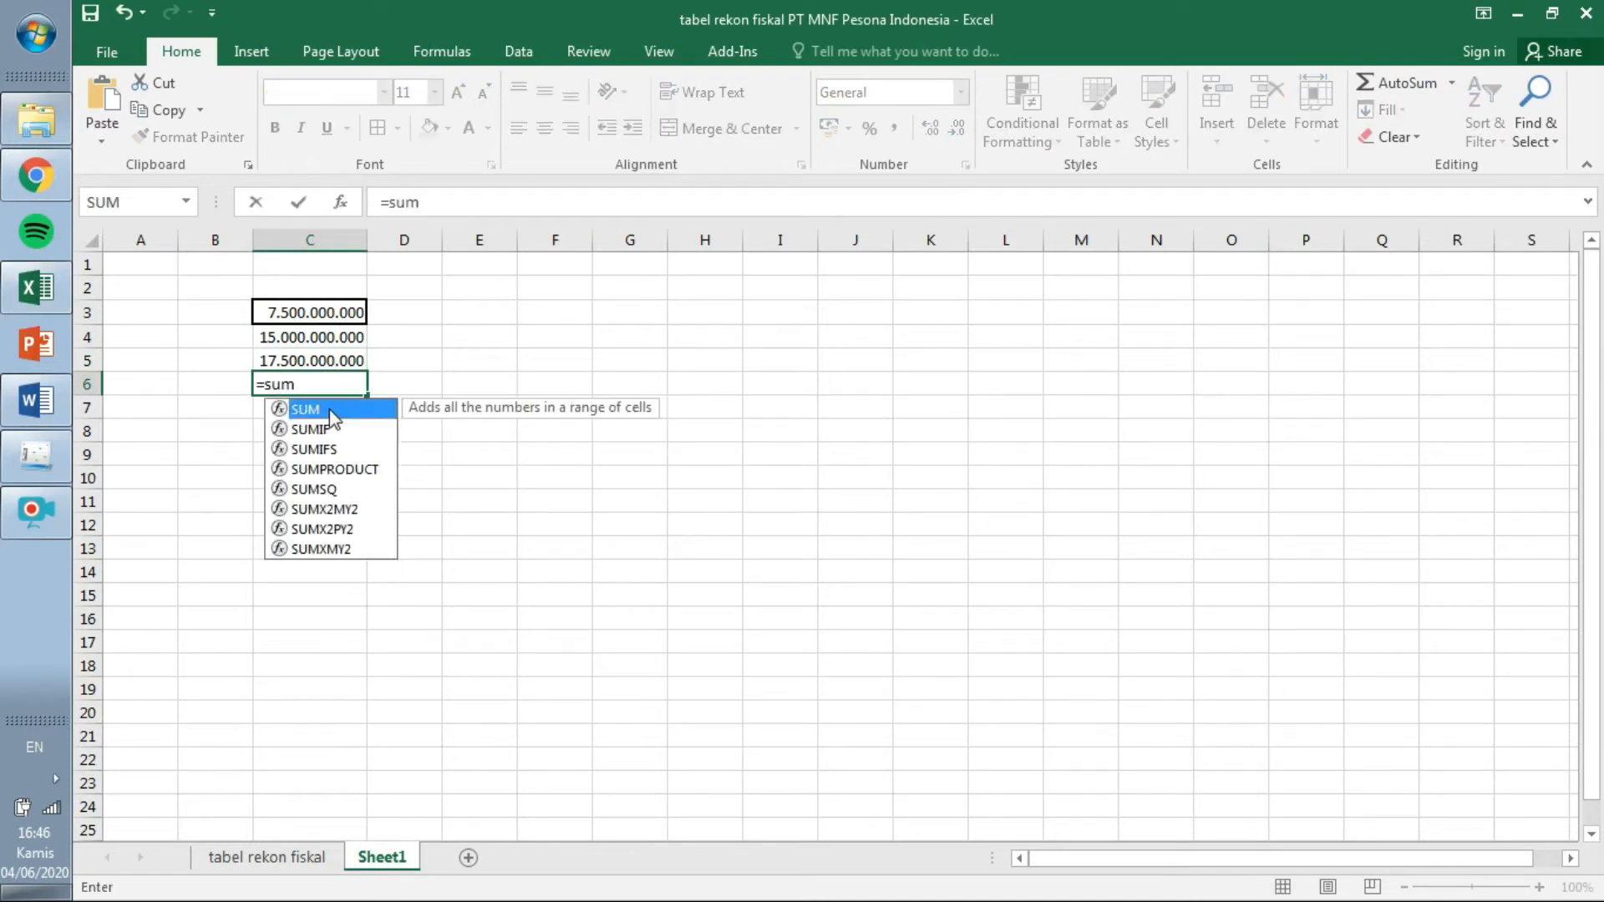
{"action": "double_click", "coordinate": [332, 409]}
{"action": "left_click_drag", "start_coordinate": [355, 312], "coordinate": [349, 361]}
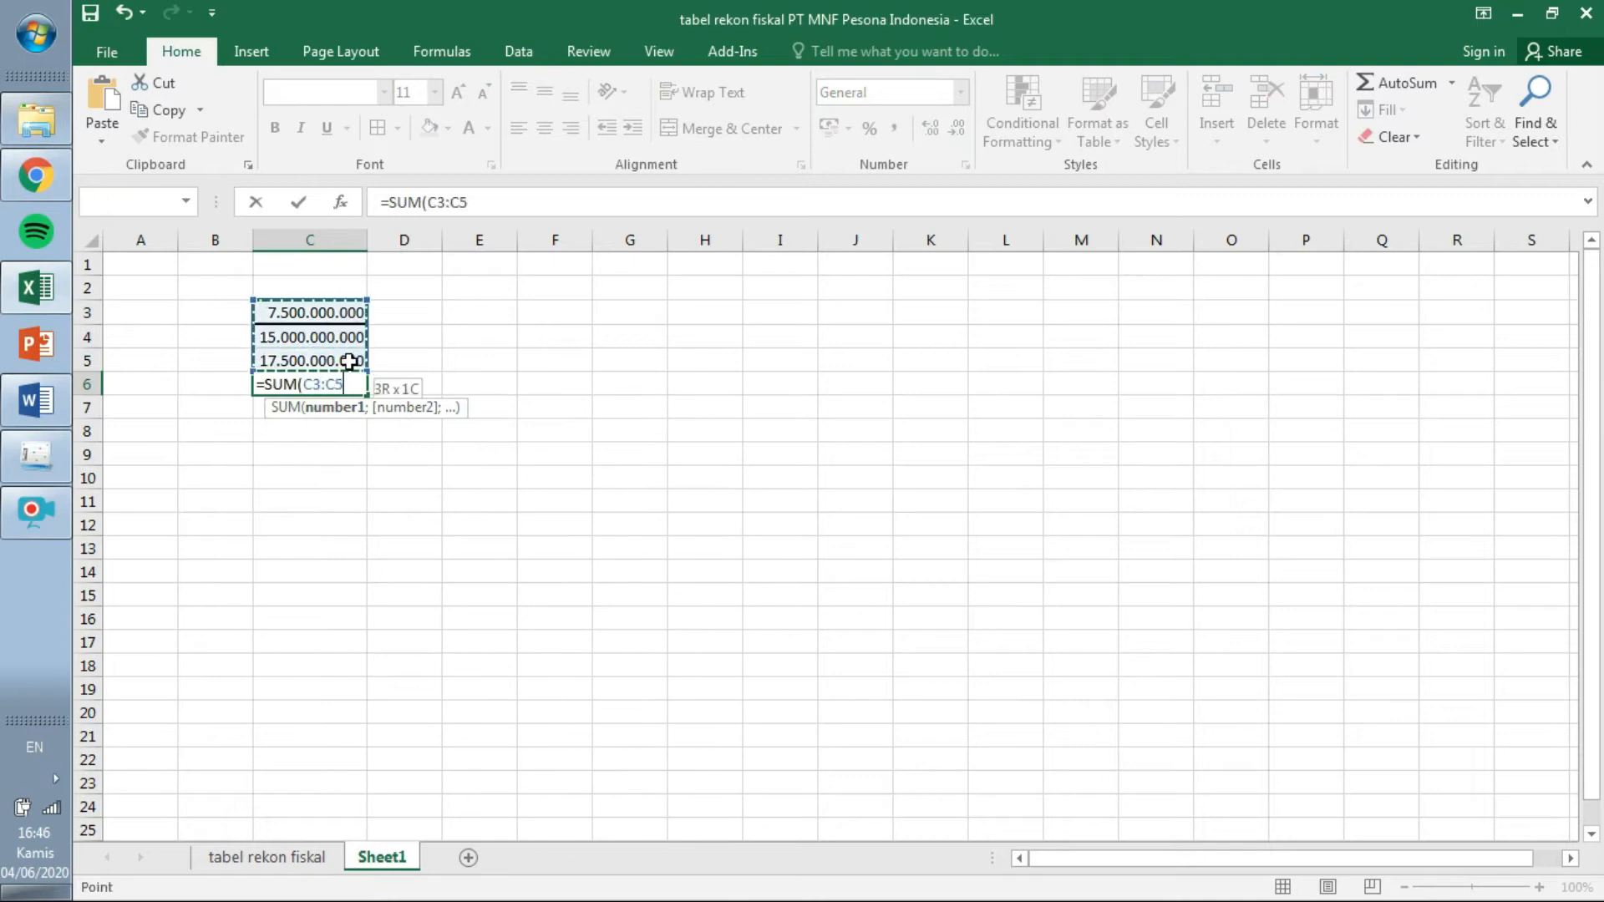
{"action": "key", "text": "Return"}
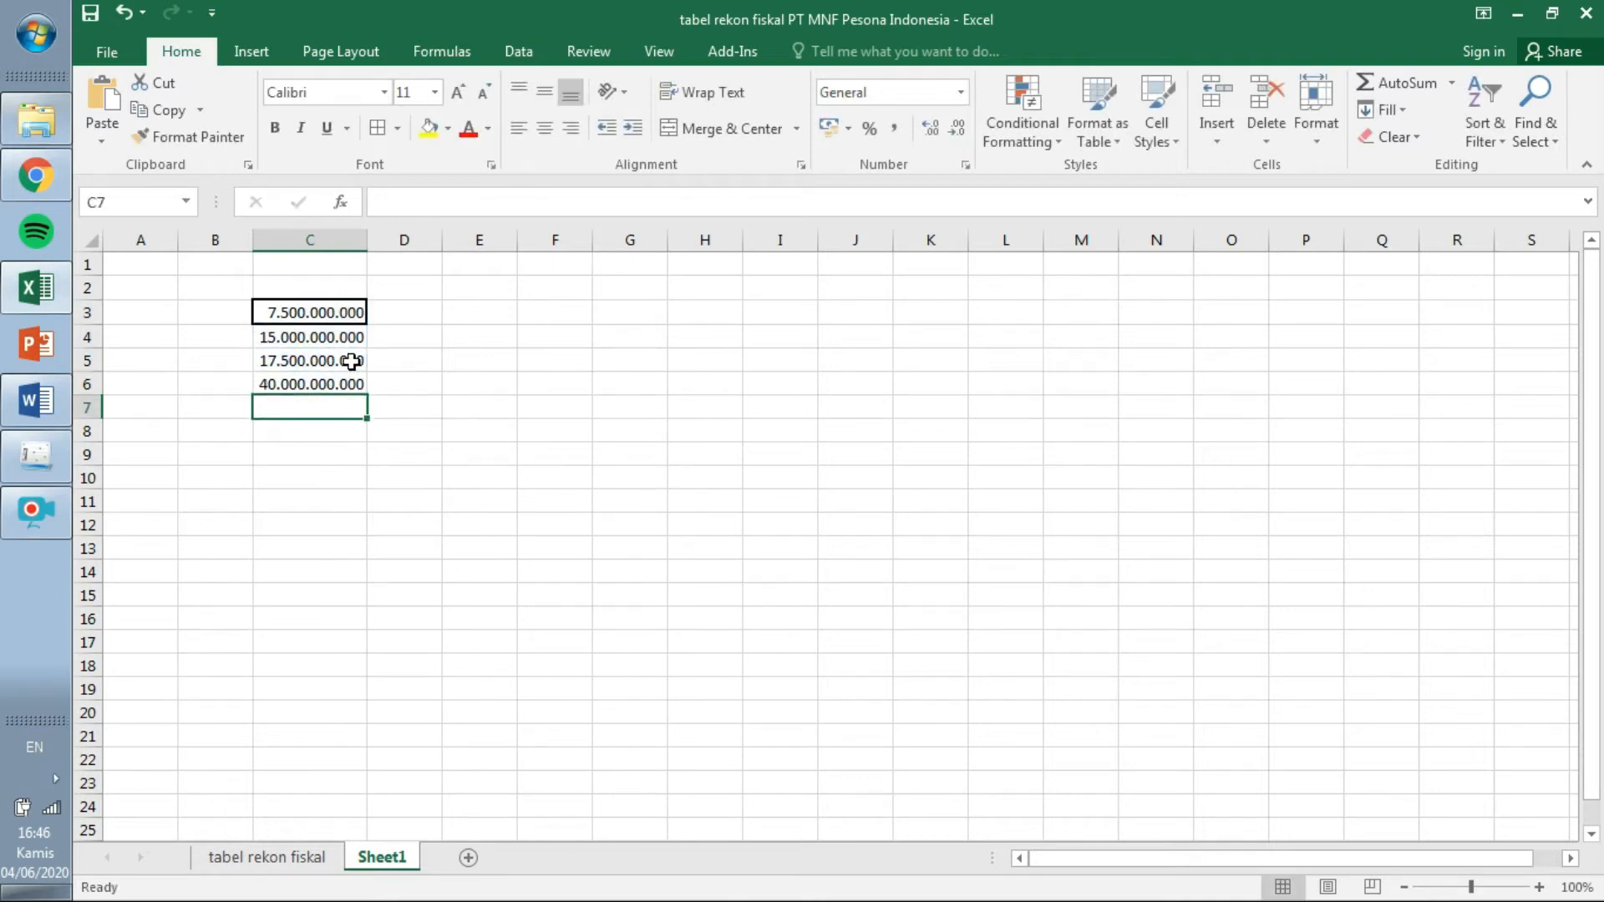
{"action": "left_click", "coordinate": [36, 457]}
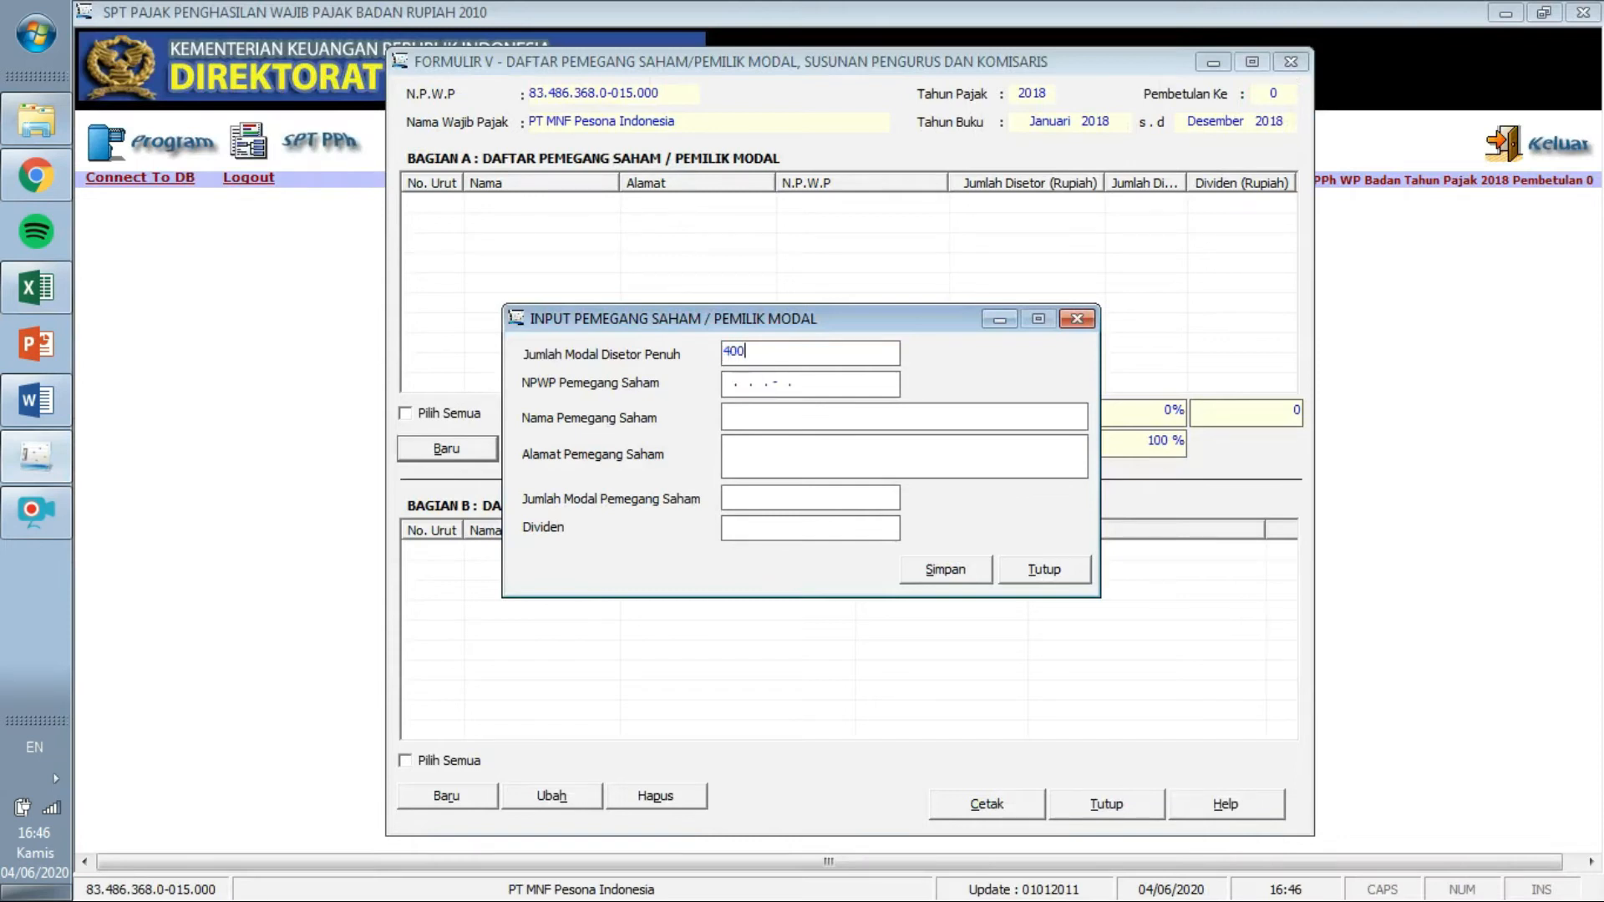
Enter 40.000.000.000 as total paid-up capital and paste the first shareholder's NPWP from Word.
{"action": "type", "text": "000.000.000"}
{"action": "key", "text": "Tab"}
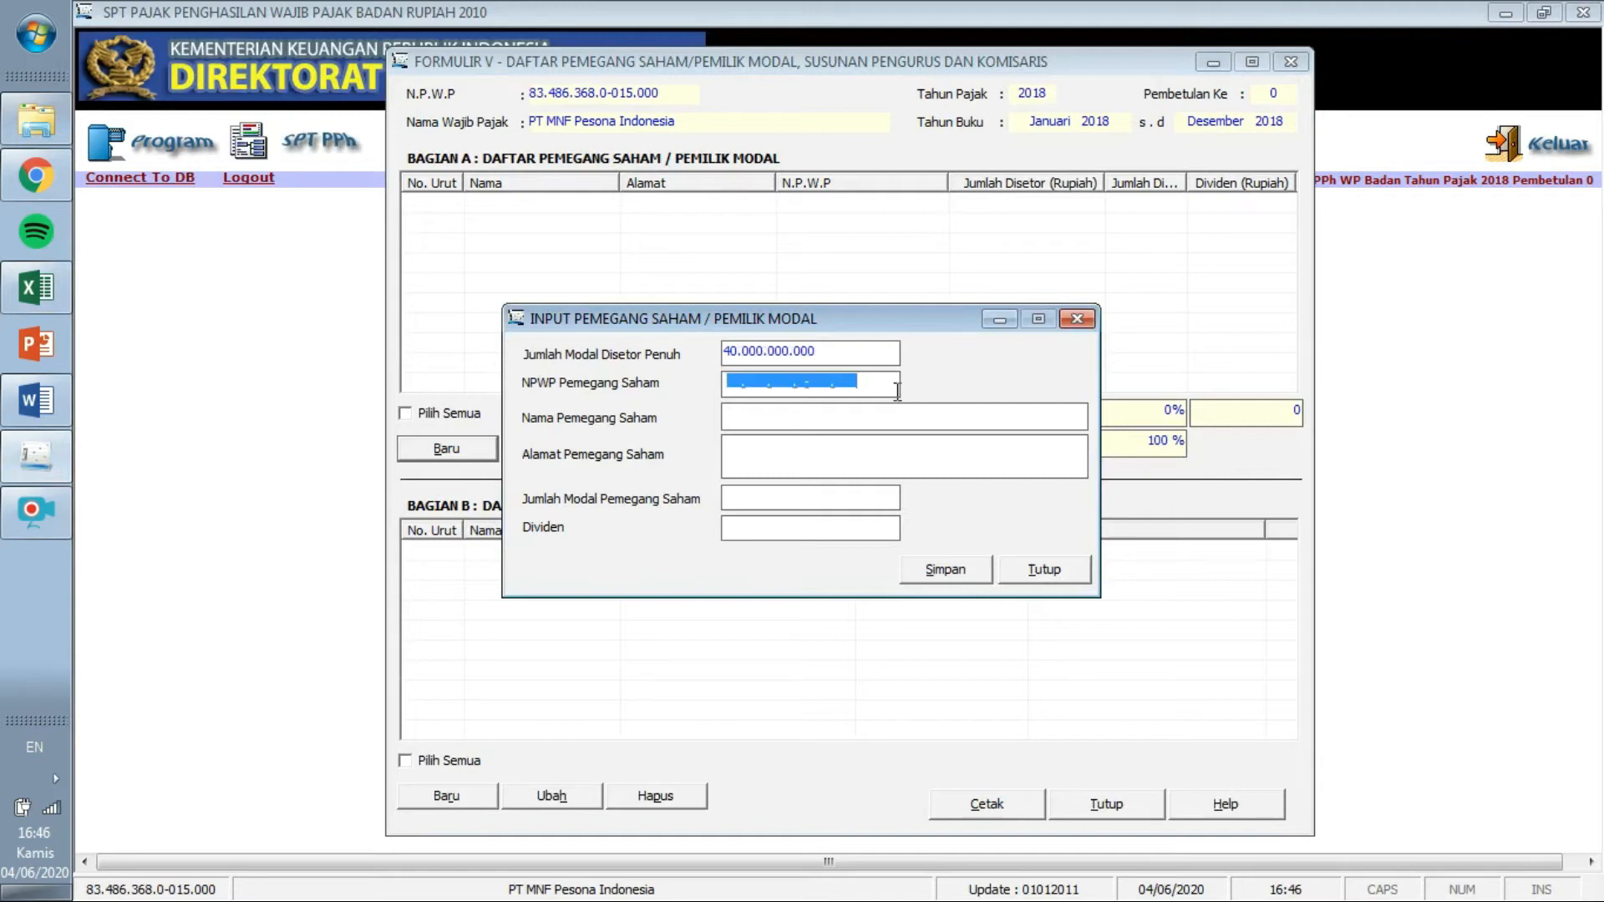
{"action": "left_click", "coordinate": [727, 383]}
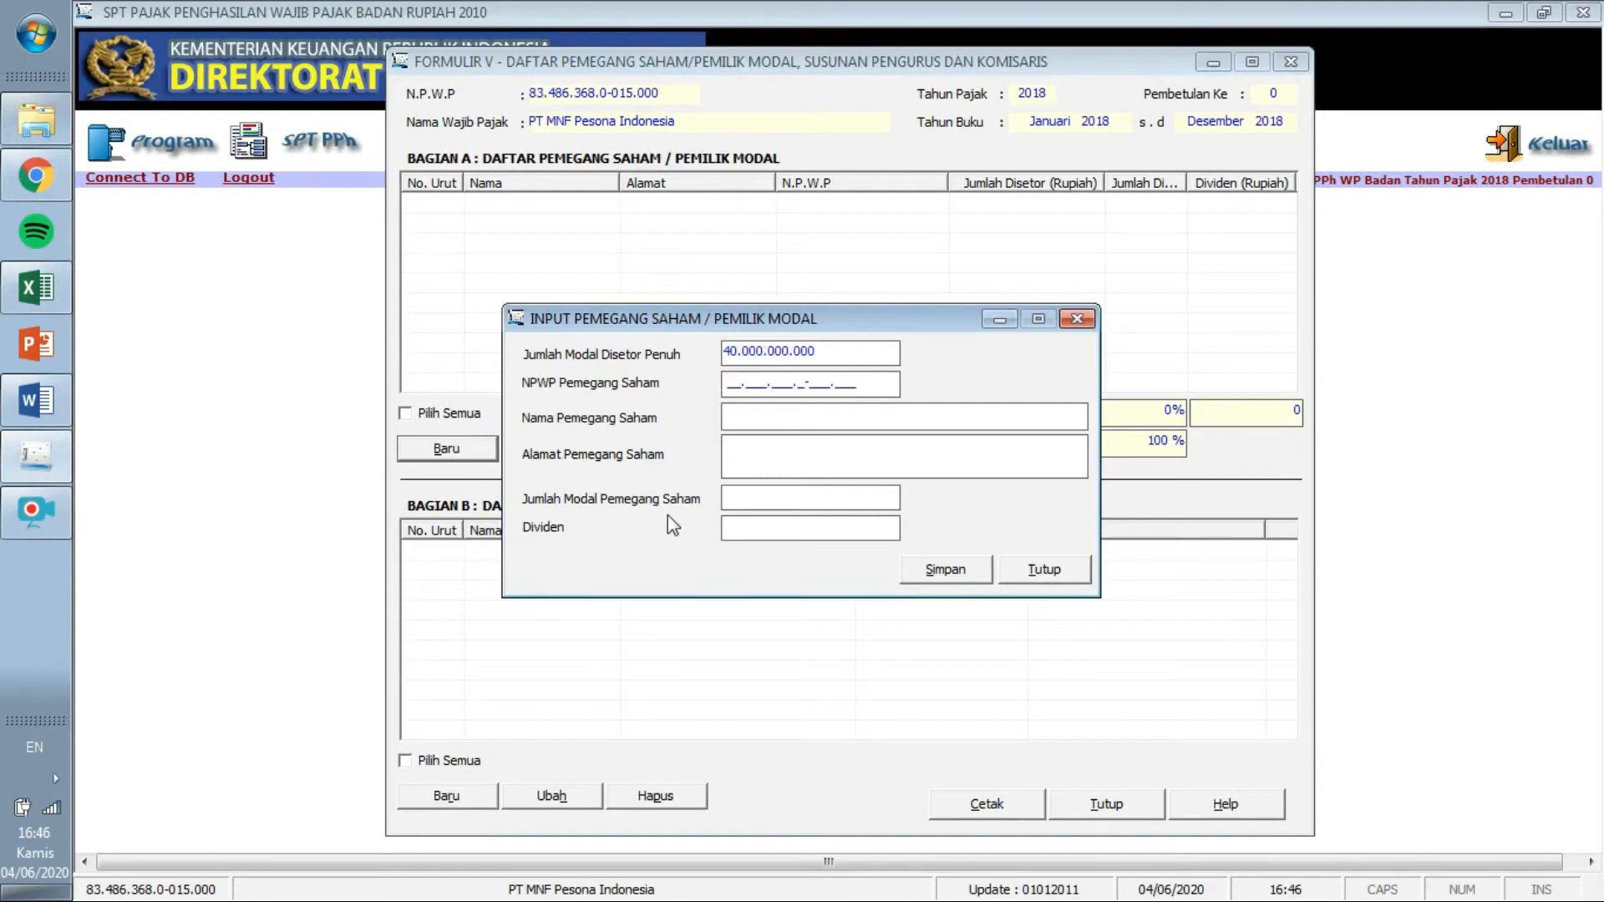
{"action": "left_click", "coordinate": [36, 400]}
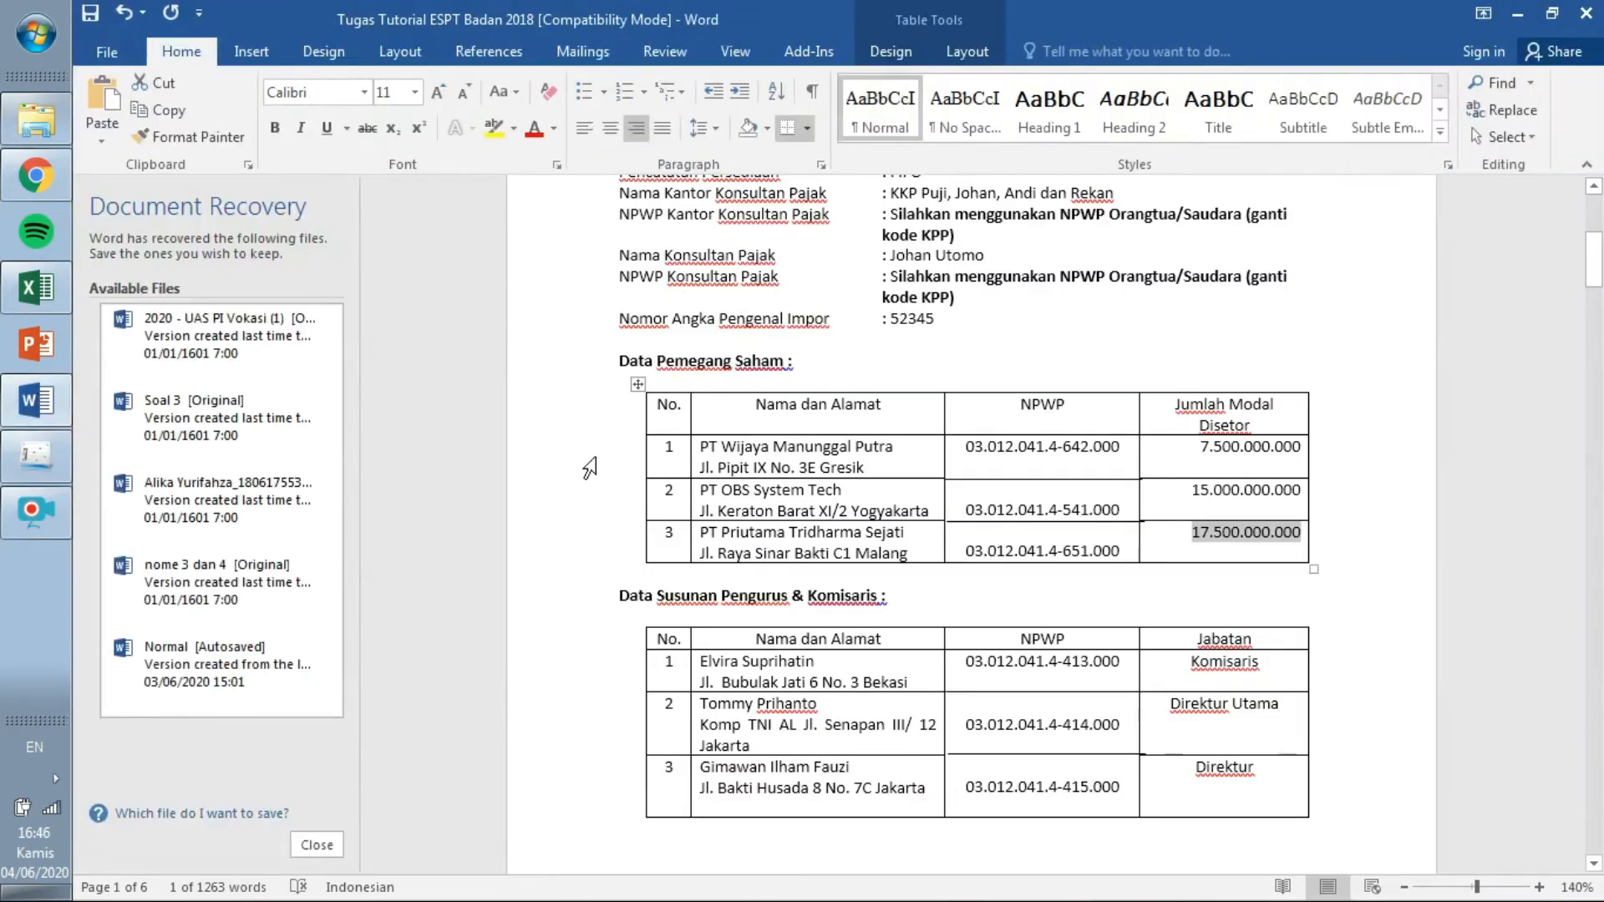
{"action": "left_click_drag", "start_coordinate": [967, 441], "coordinate": [1126, 440]}
{"action": "key", "text": "ctrl+c"}
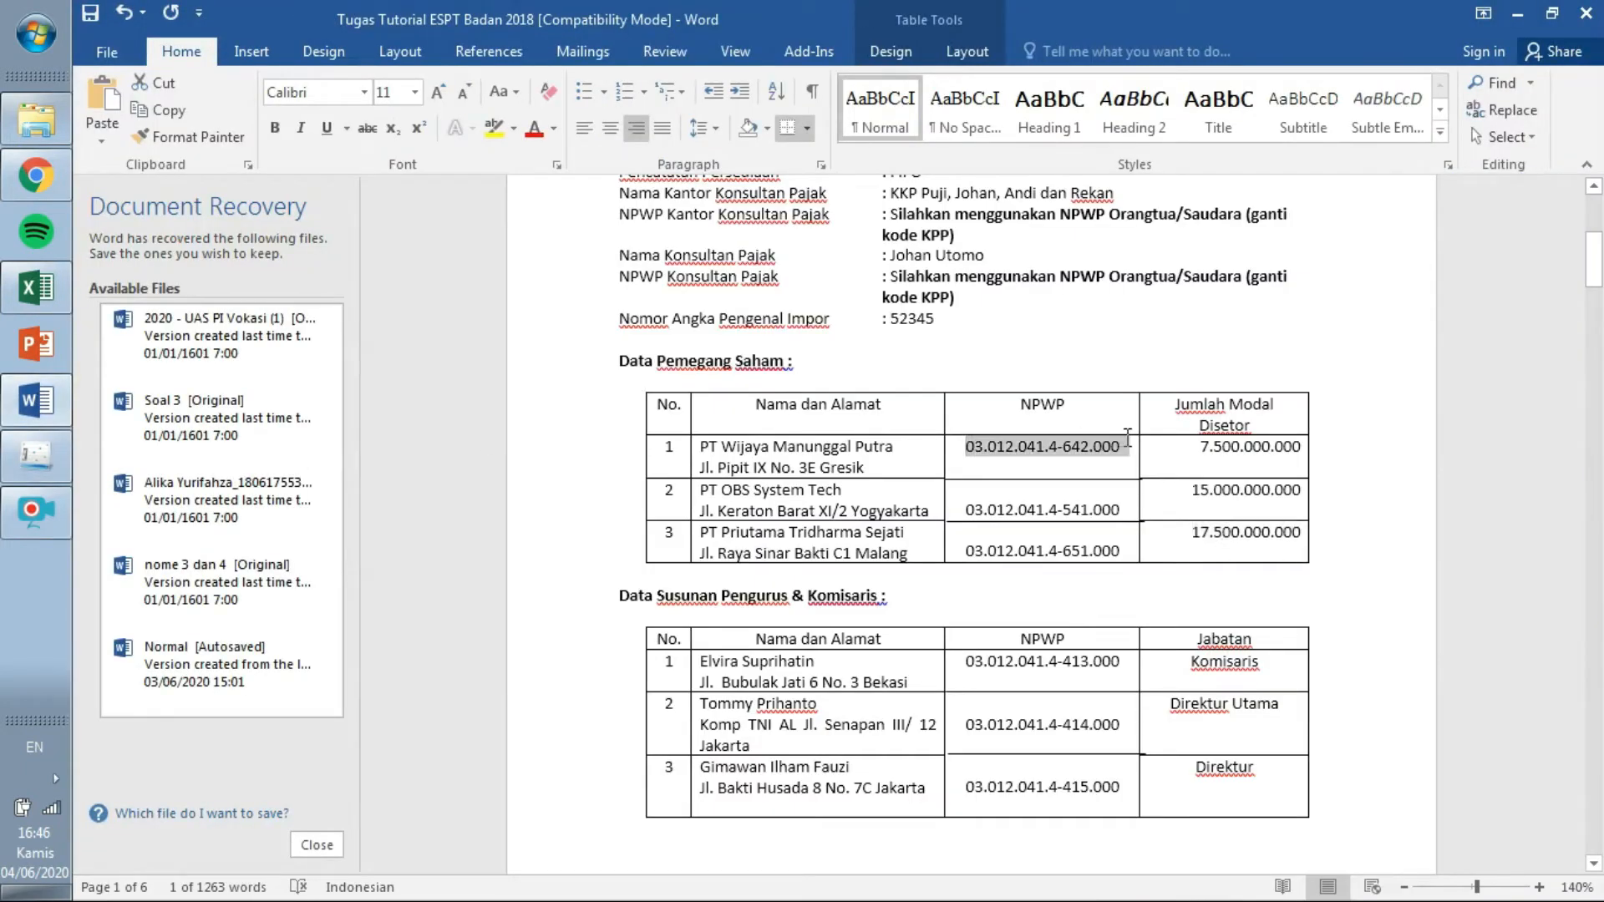
{"action": "left_click", "coordinate": [35, 455]}
{"action": "left_click", "coordinate": [720, 383]}
{"action": "key", "text": "ctrl+v"}
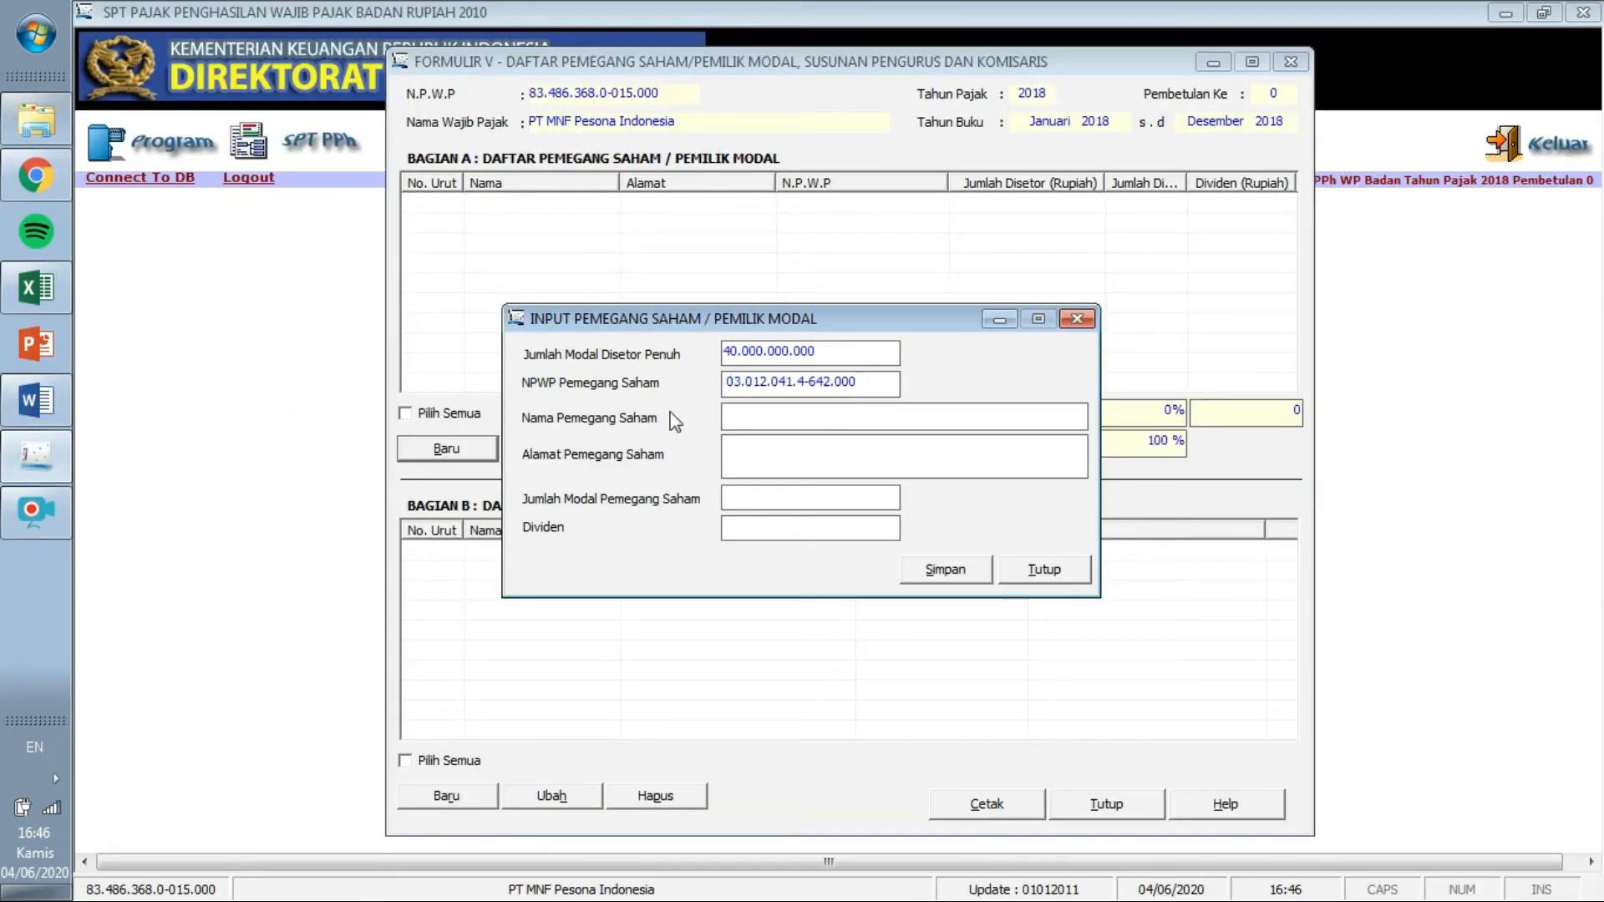
{"action": "left_click", "coordinate": [43, 389]}
{"action": "left_click_drag", "start_coordinate": [904, 447], "coordinate": [706, 455]}
{"action": "key", "text": "ctrl+c"}
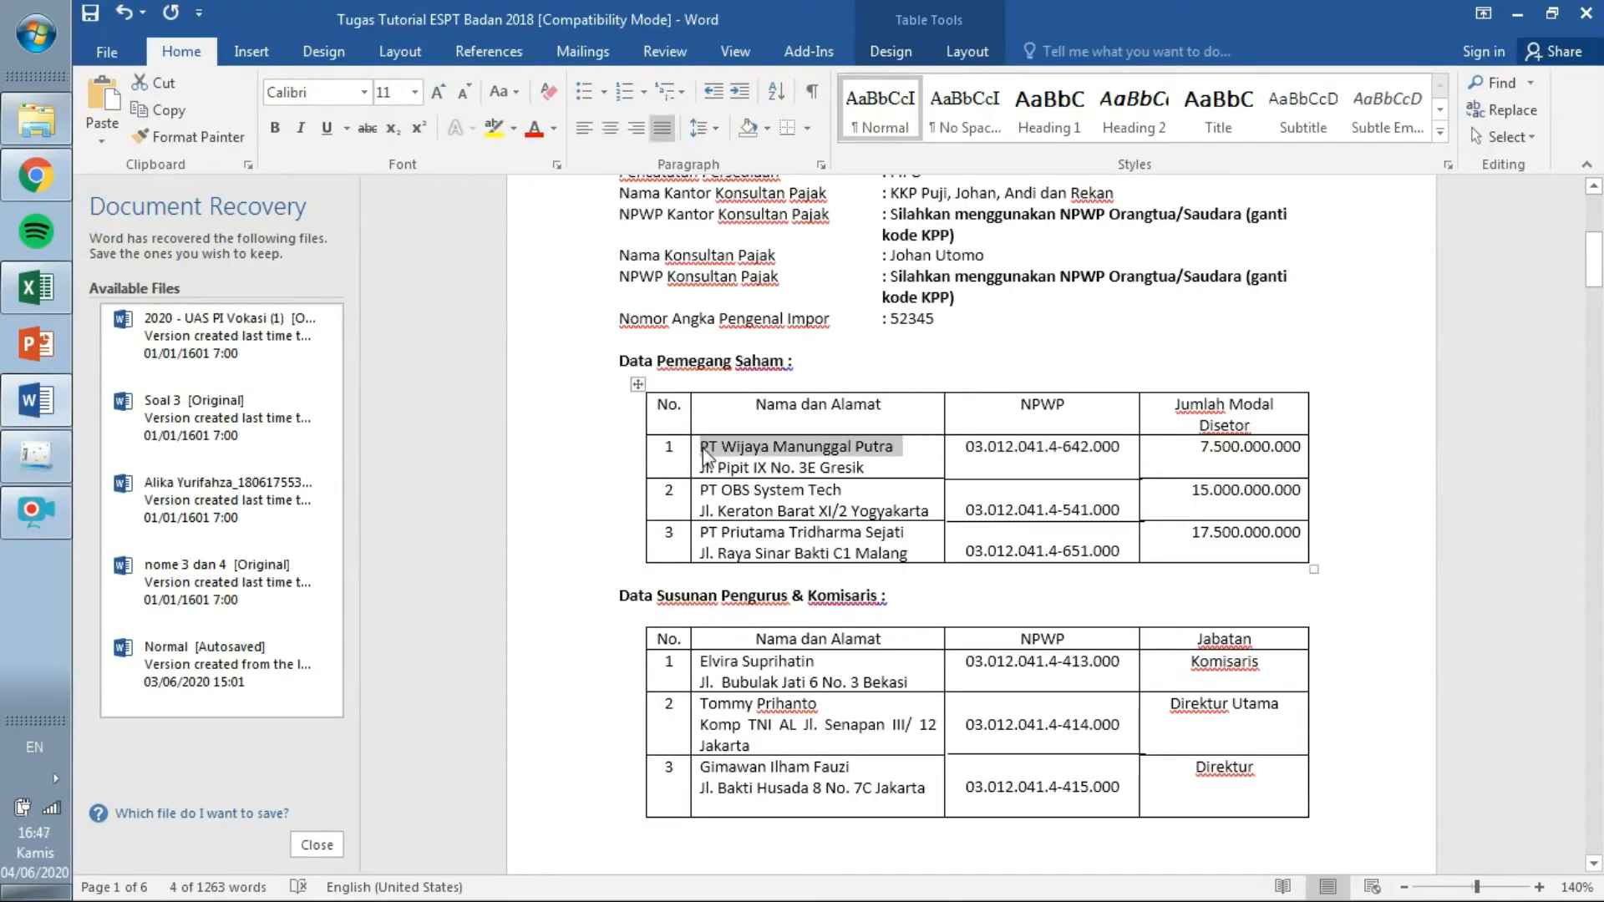
{"action": "left_click", "coordinate": [36, 455]}
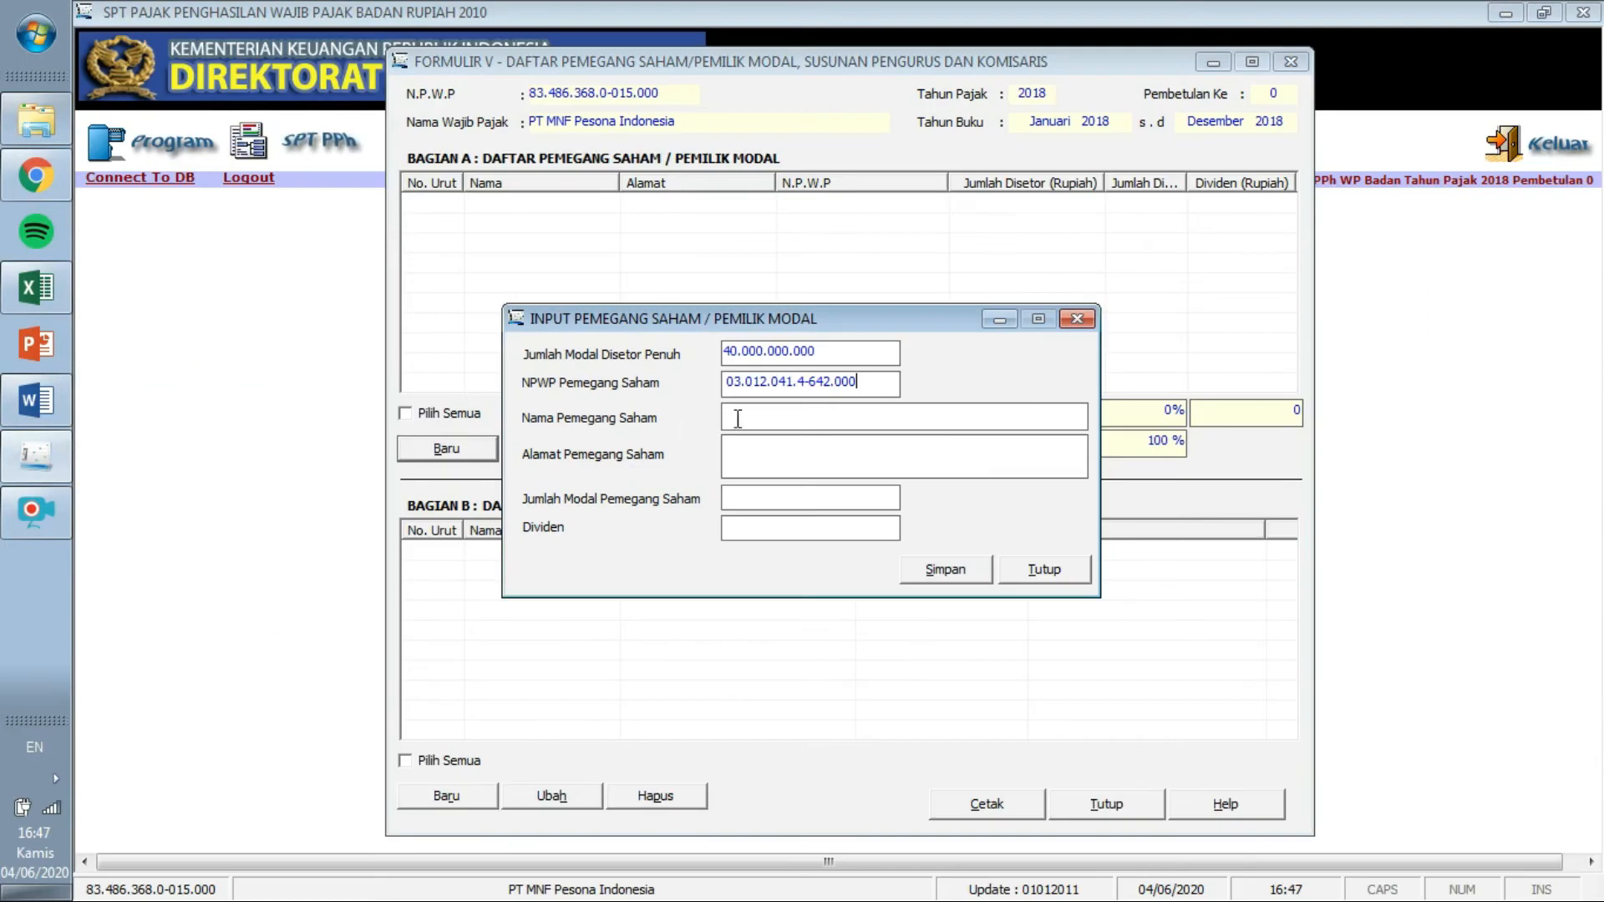
{"action": "key", "text": "ctrl+v"}
{"action": "left_click", "coordinate": [36, 401]}
{"action": "left_click_drag", "start_coordinate": [864, 471], "coordinate": [720, 466]}
{"action": "left_click", "coordinate": [873, 470]}
{"action": "left_click_drag", "start_coordinate": [873, 469], "coordinate": [695, 467]}
{"action": "key", "text": "ctrl+c"}
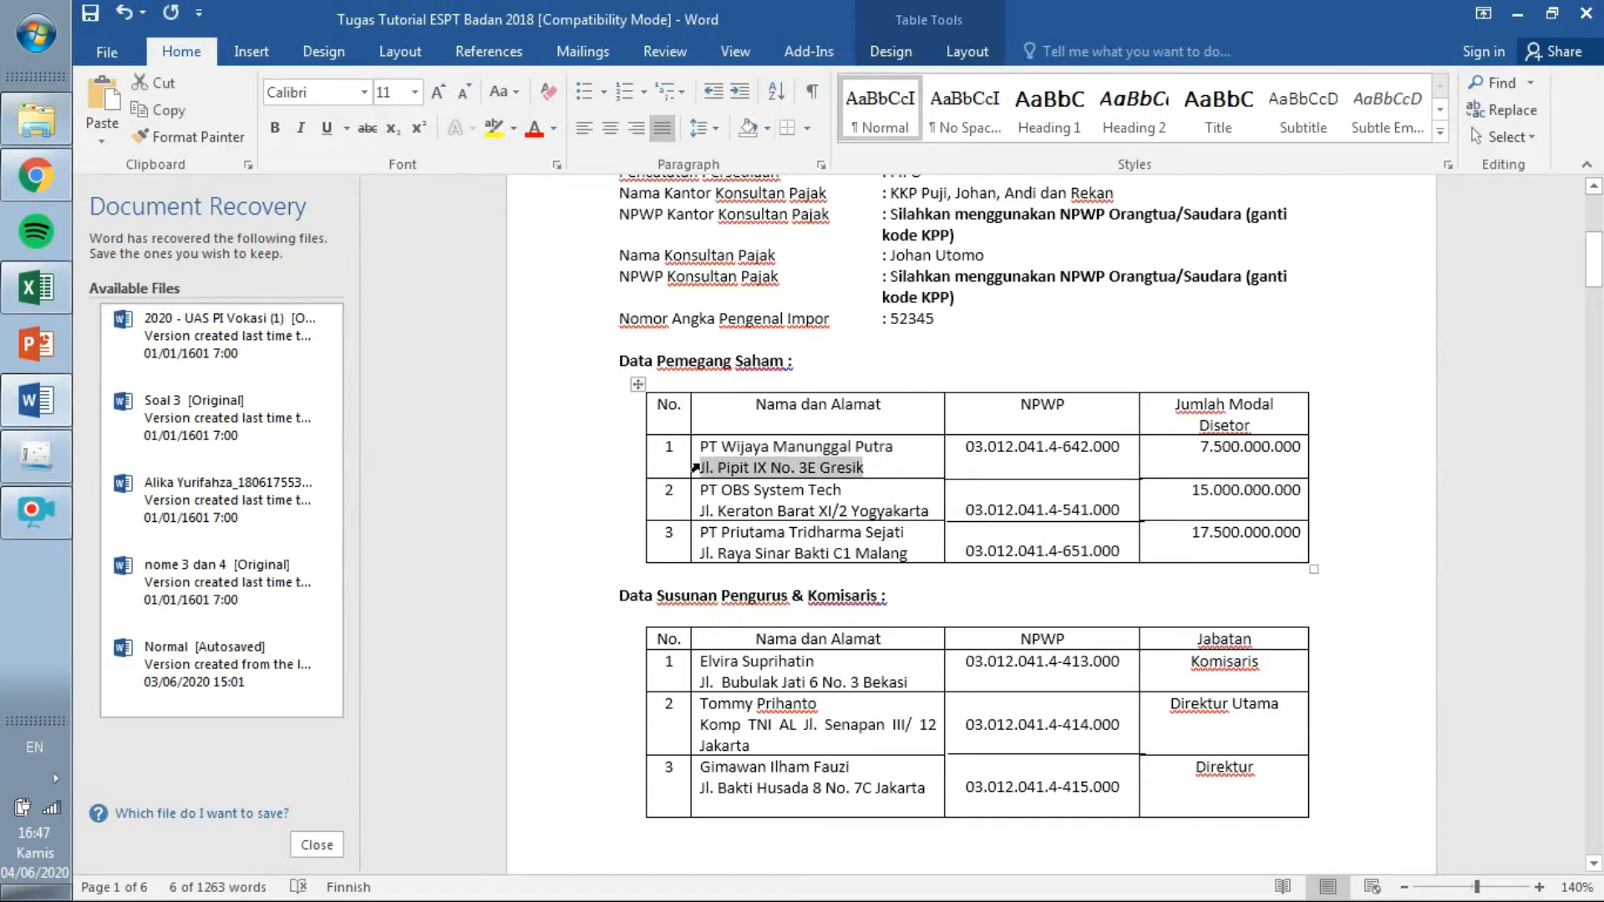
{"action": "left_click", "coordinate": [36, 456]}
{"action": "left_click", "coordinate": [754, 447]}
{"action": "key", "text": "ctrl+v"}
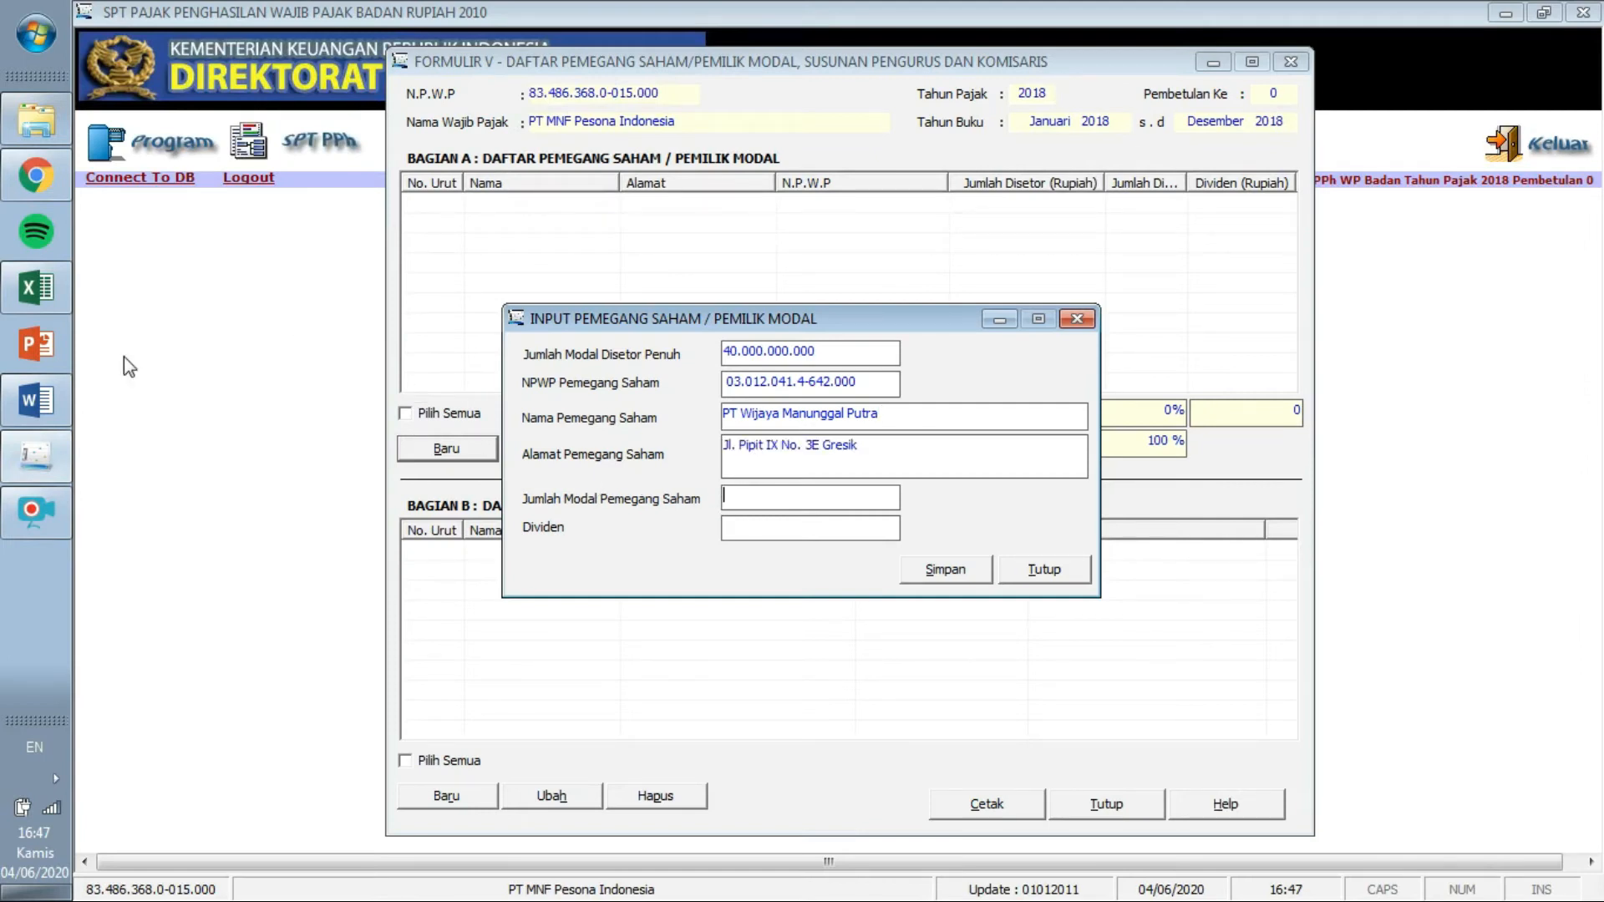
Enter 7.500.000.000 as the shareholder's capital, save, and start a new record.
{"action": "left_click", "coordinate": [50, 399]}
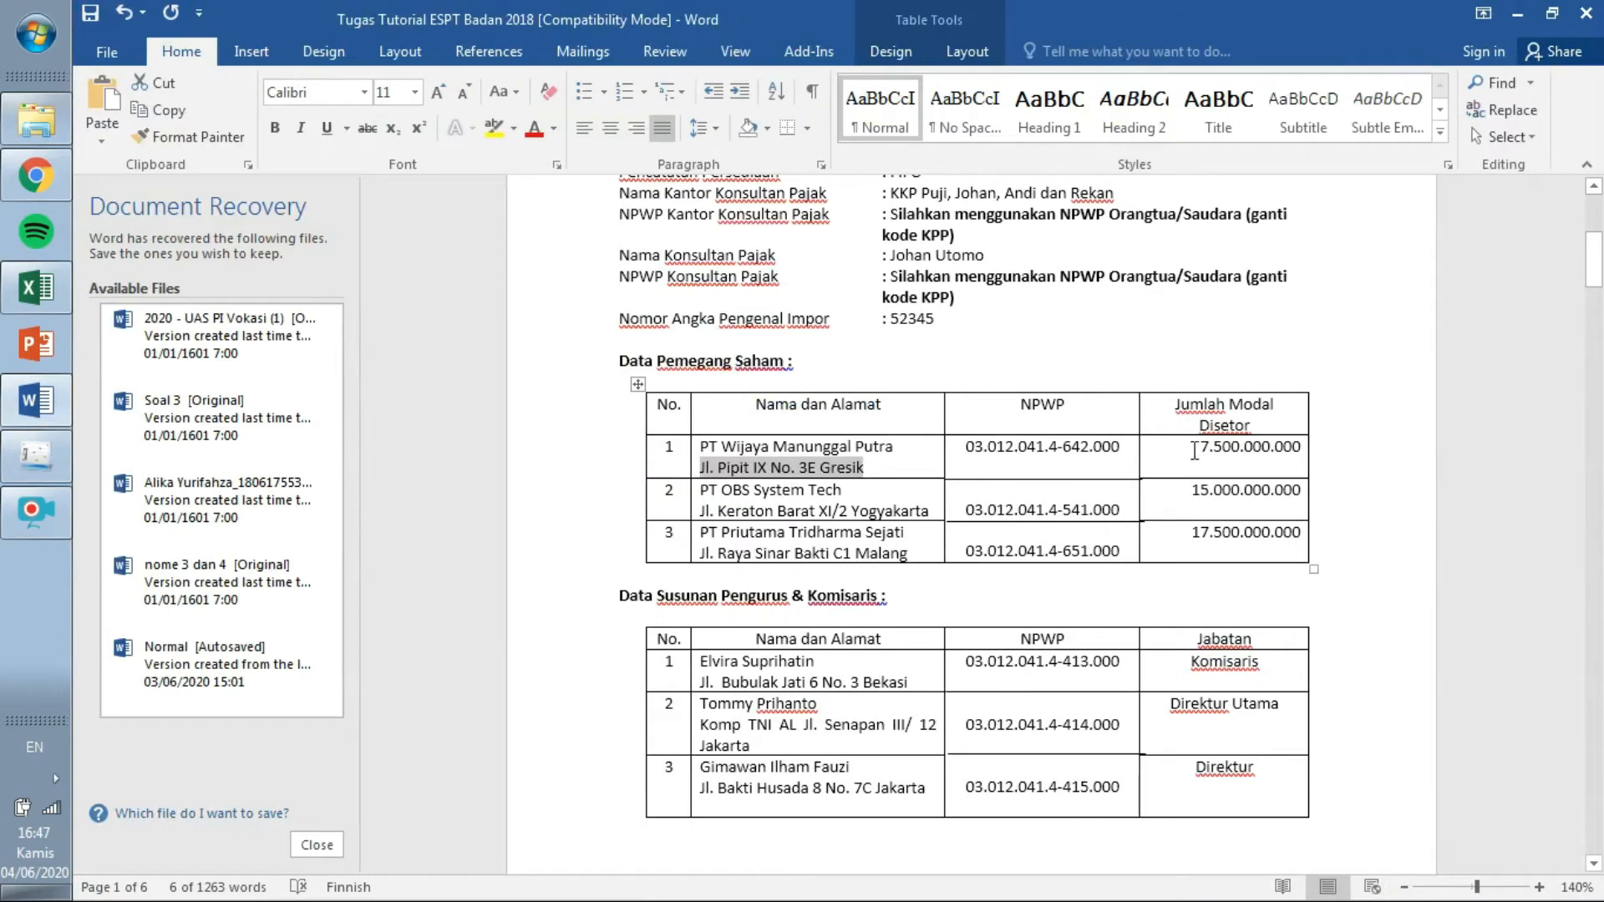
{"action": "left_click_drag", "start_coordinate": [1199, 451], "coordinate": [1303, 462]}
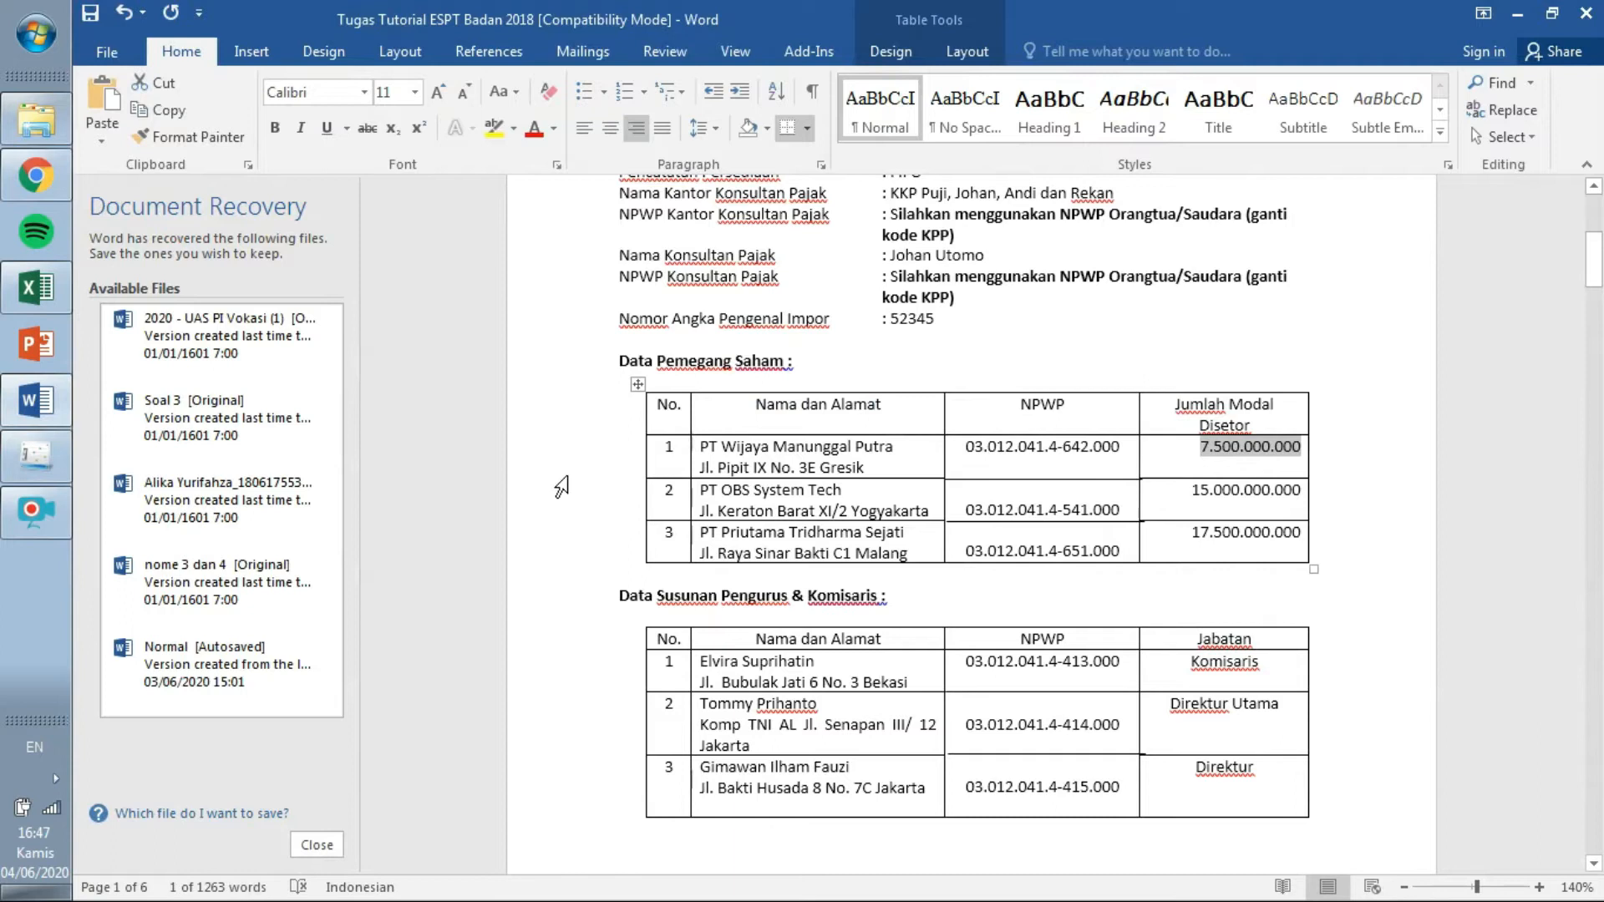
{"action": "left_click", "coordinate": [36, 455]}
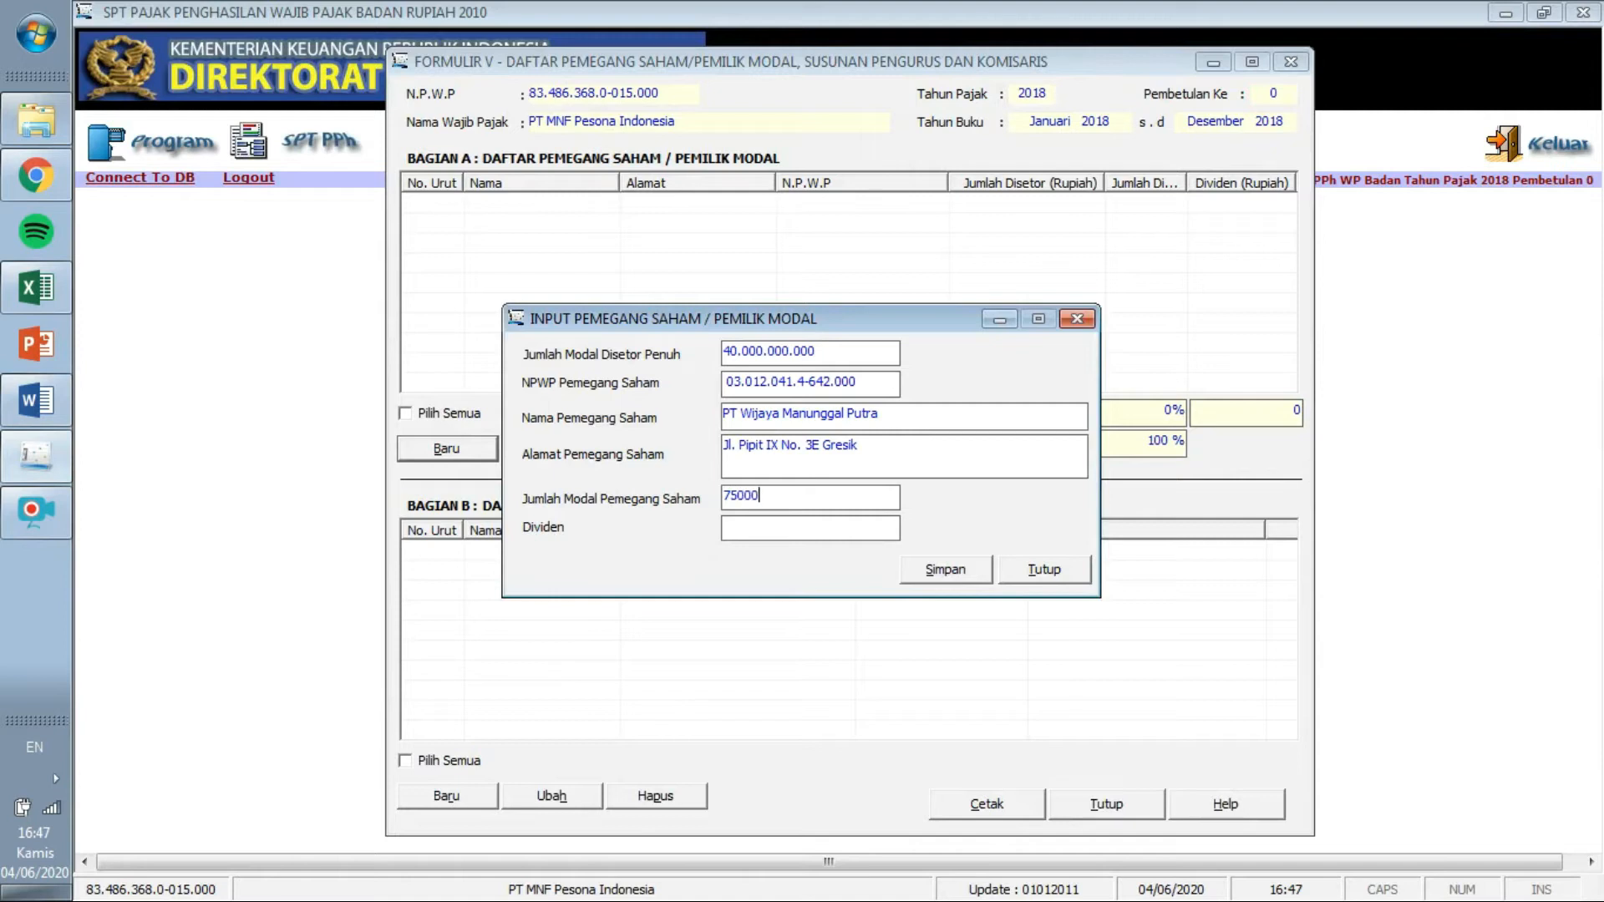
{"action": "key", "text": "Tab"}
{"action": "left_click", "coordinate": [951, 573]}
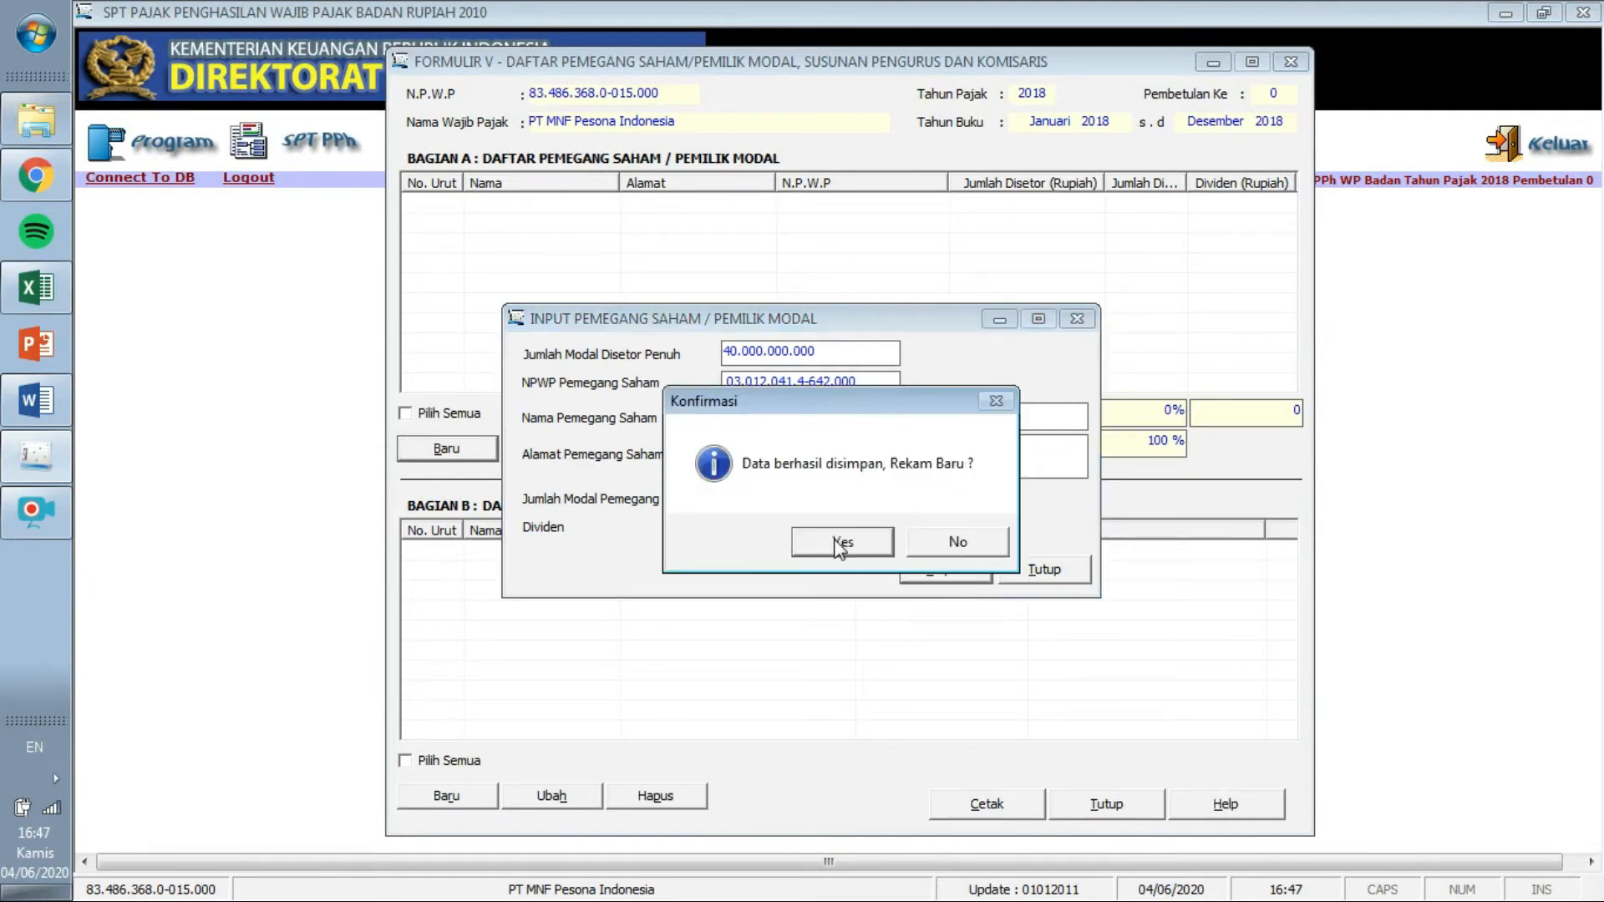
{"action": "left_click", "coordinate": [869, 545]}
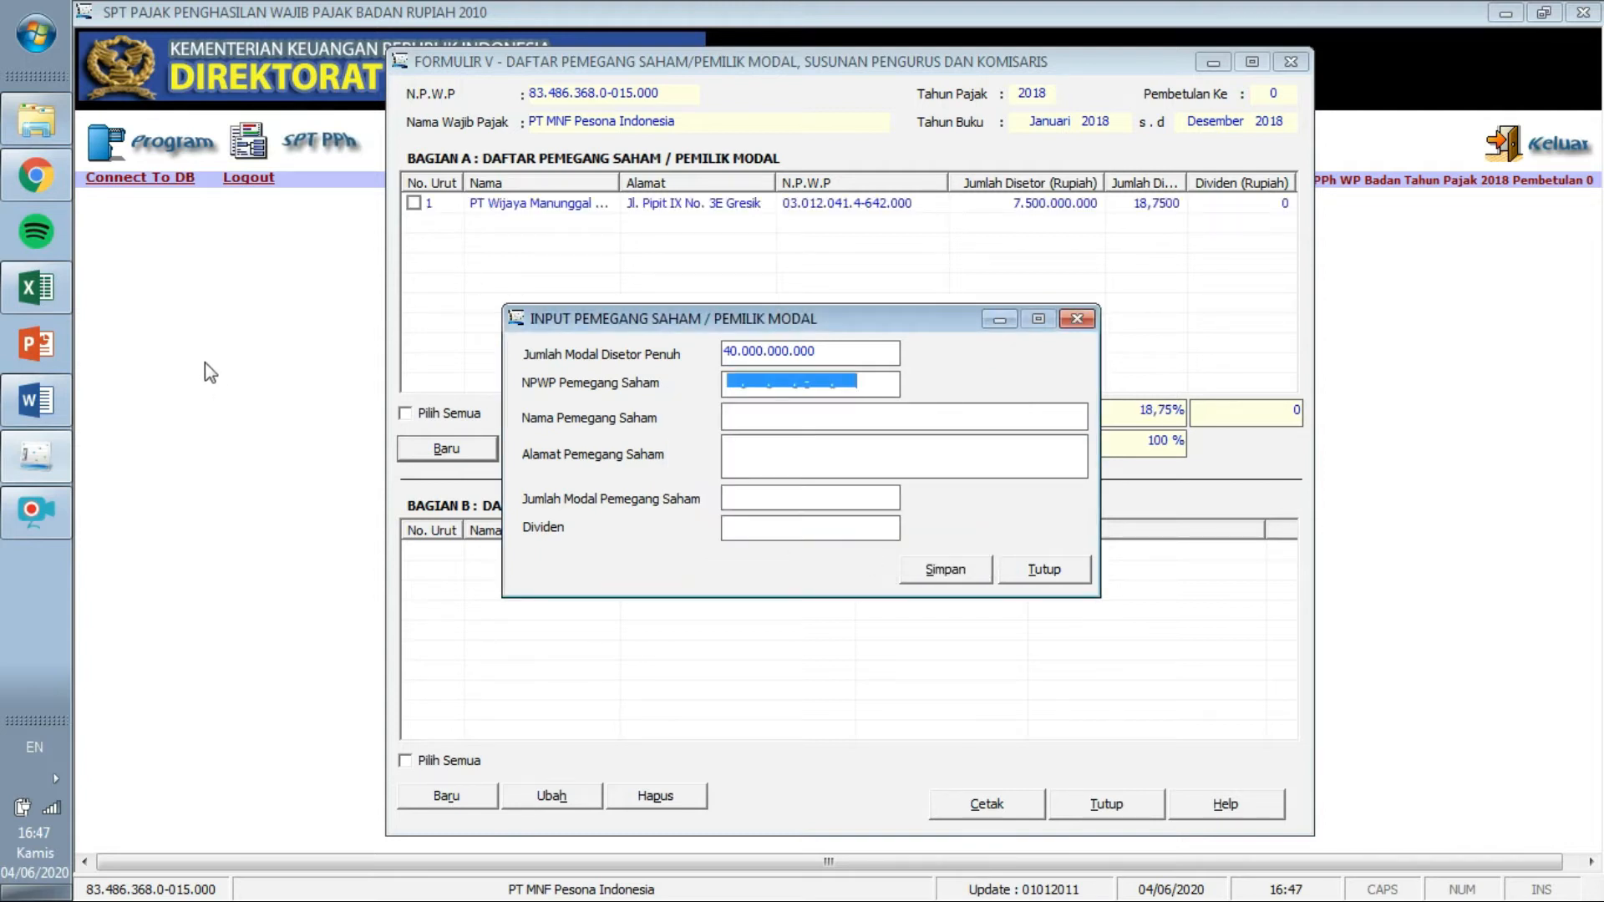
Paste the second shareholder's NPWP and the name PT OBS System Tech from Word.
{"action": "left_click", "coordinate": [58, 417]}
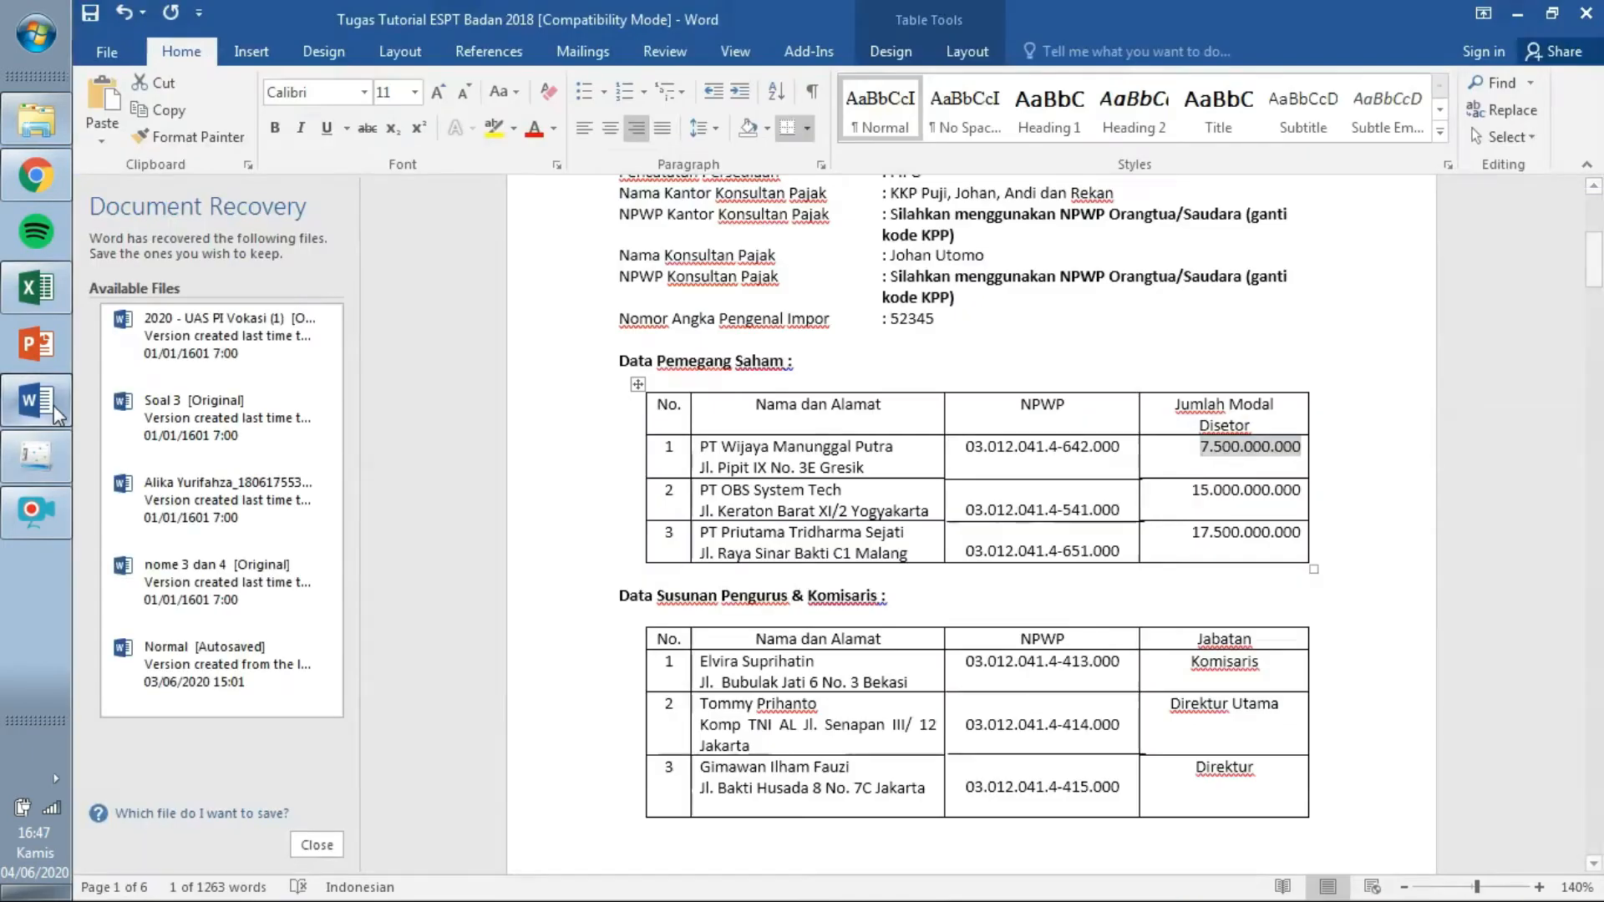
{"action": "left_click_drag", "start_coordinate": [968, 506], "coordinate": [1124, 511]}
{"action": "key", "text": "ctrl+c"}
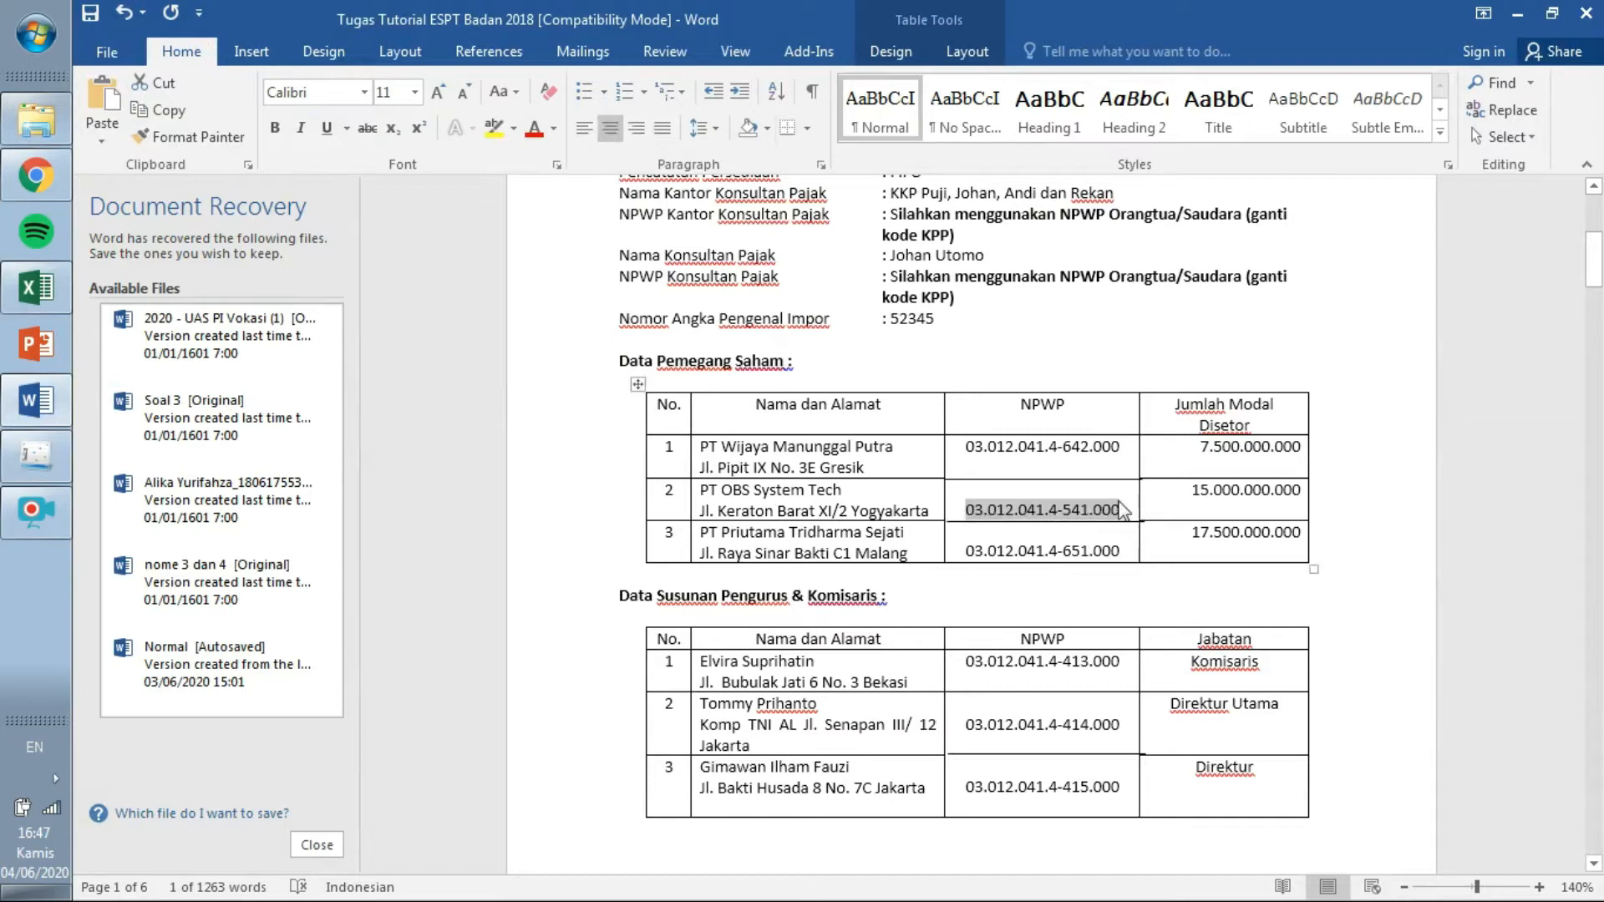
{"action": "left_click", "coordinate": [36, 455]}
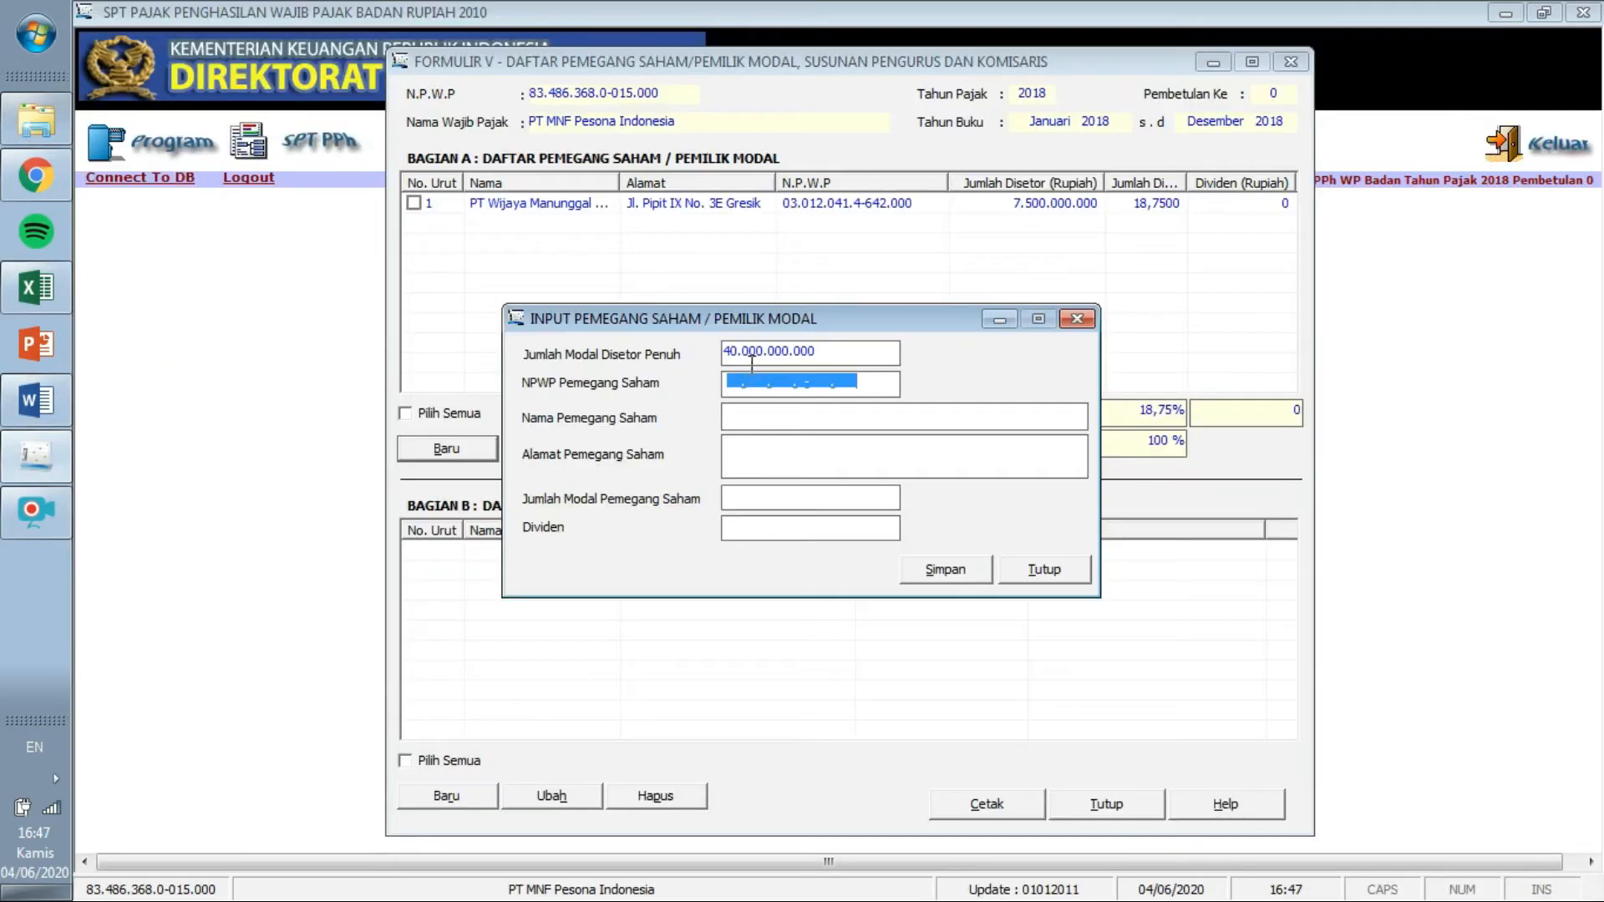
{"action": "key", "text": "ctrl+v"}
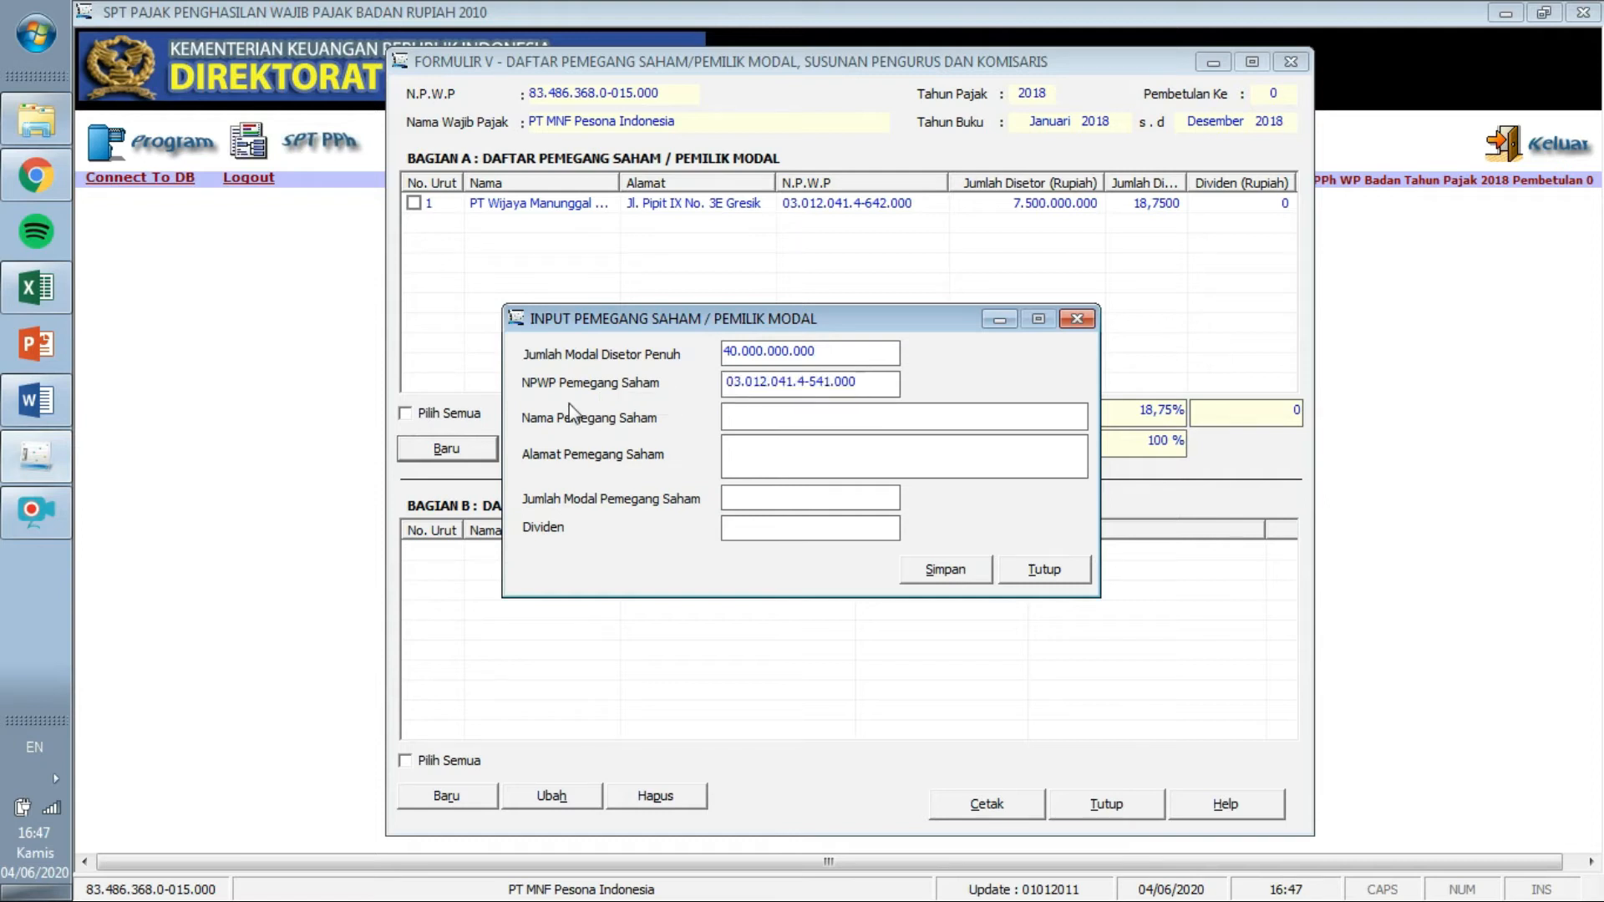
{"action": "left_click", "coordinate": [36, 399]}
{"action": "left_click_drag", "start_coordinate": [843, 490], "coordinate": [724, 485]}
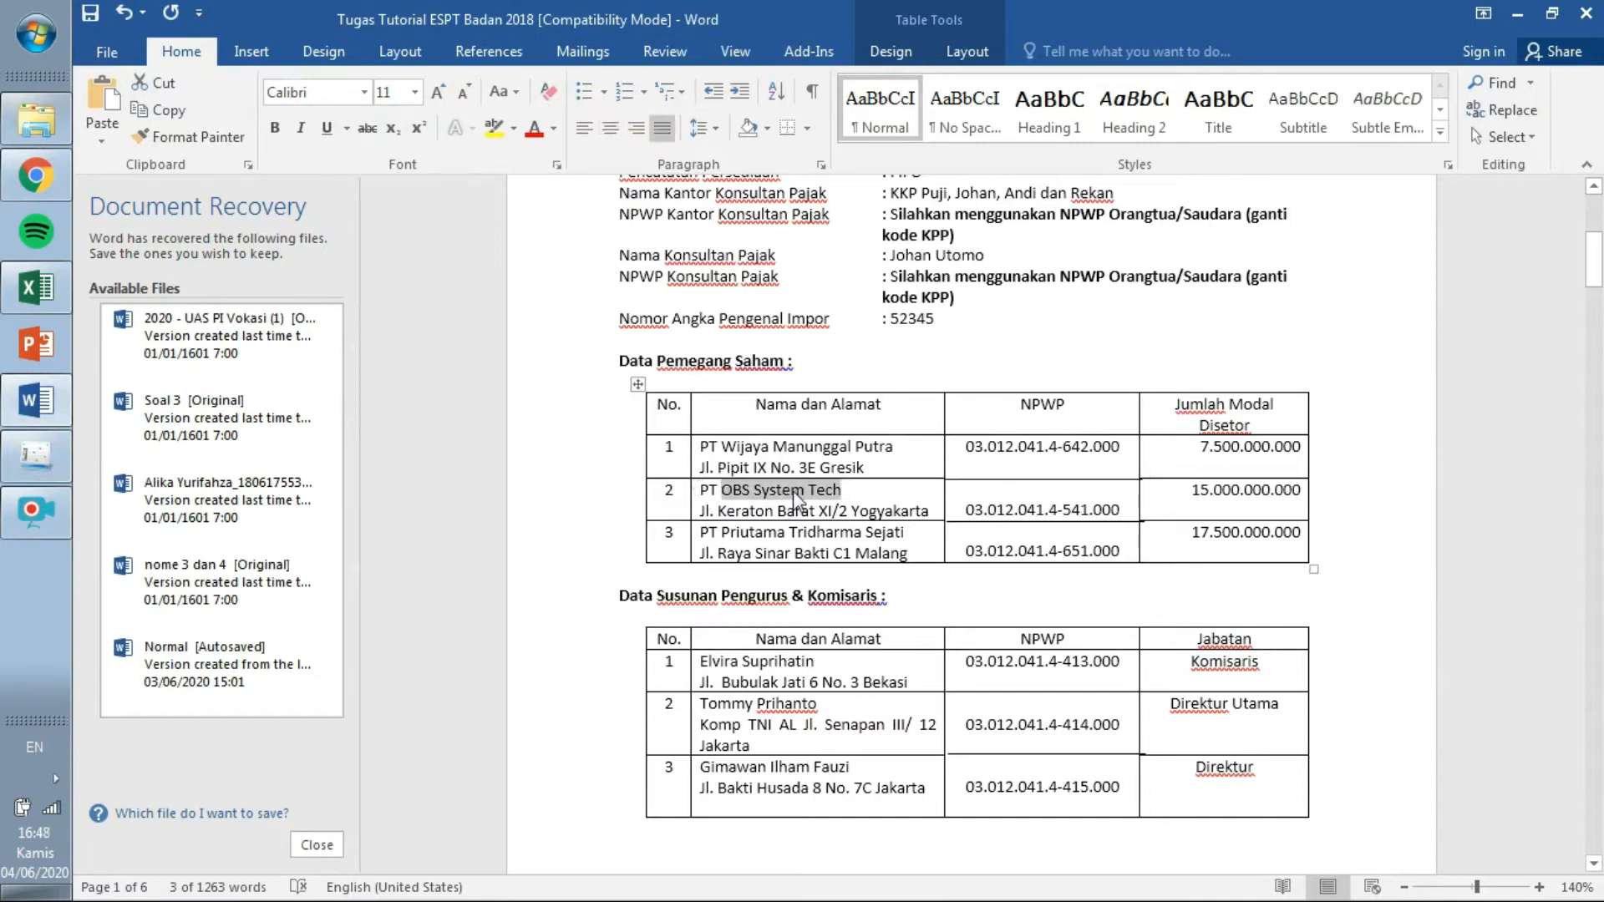
{"action": "left_click", "coordinate": [855, 491]}
{"action": "left_click_drag", "start_coordinate": [700, 492], "coordinate": [838, 491]}
{"action": "key", "text": "ctrl+c"}
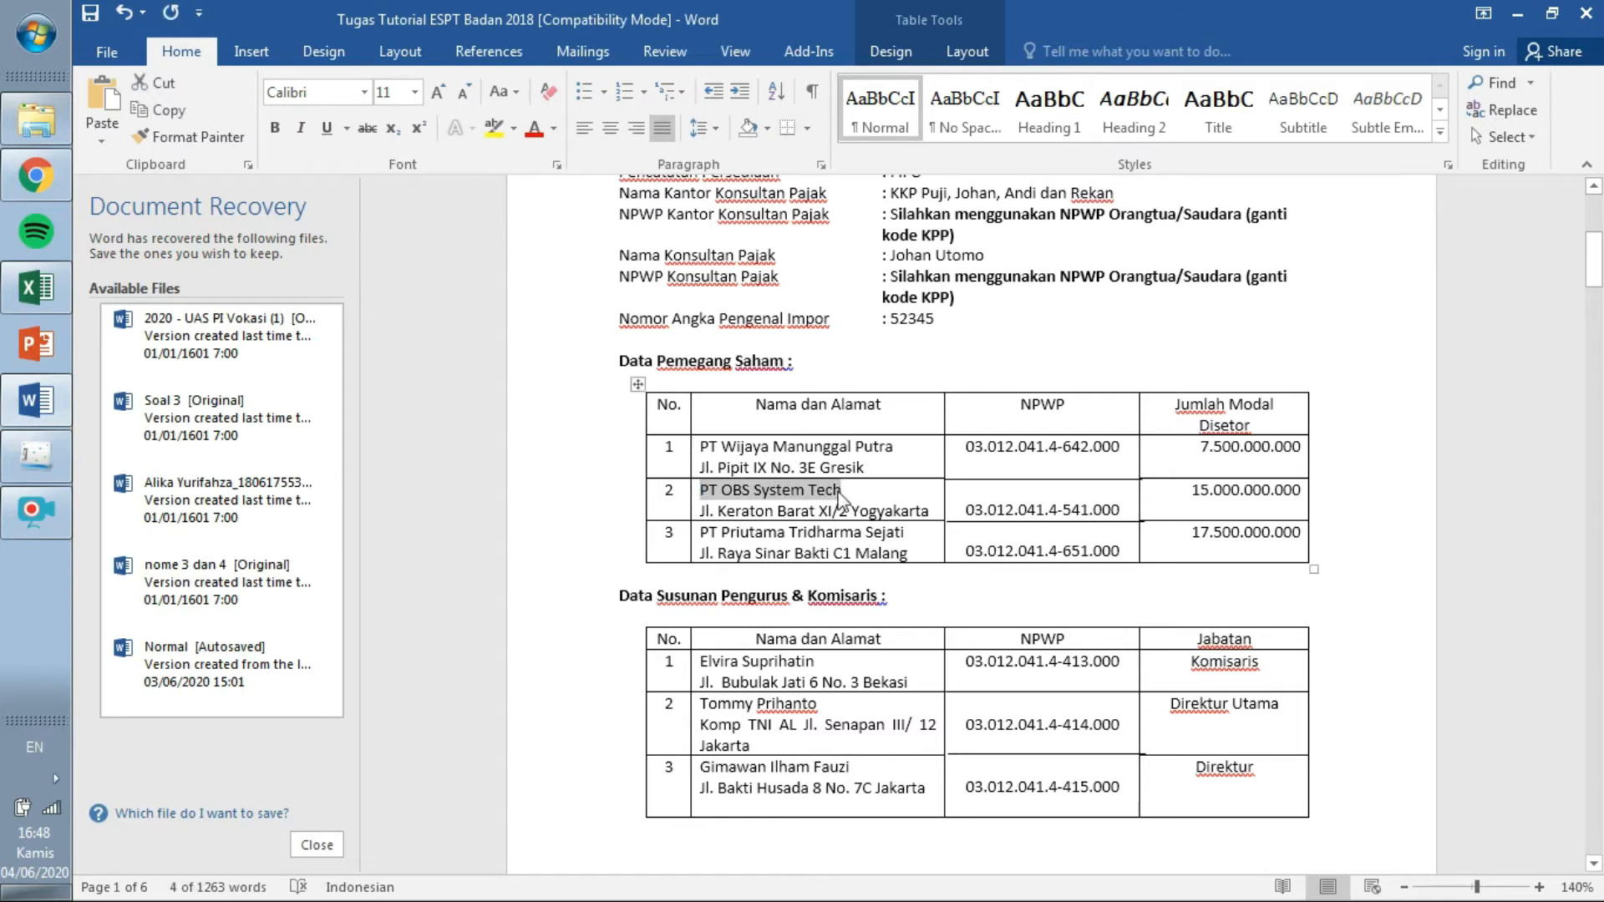
{"action": "left_click", "coordinate": [36, 456]}
{"action": "key", "text": "ctrl+v"}
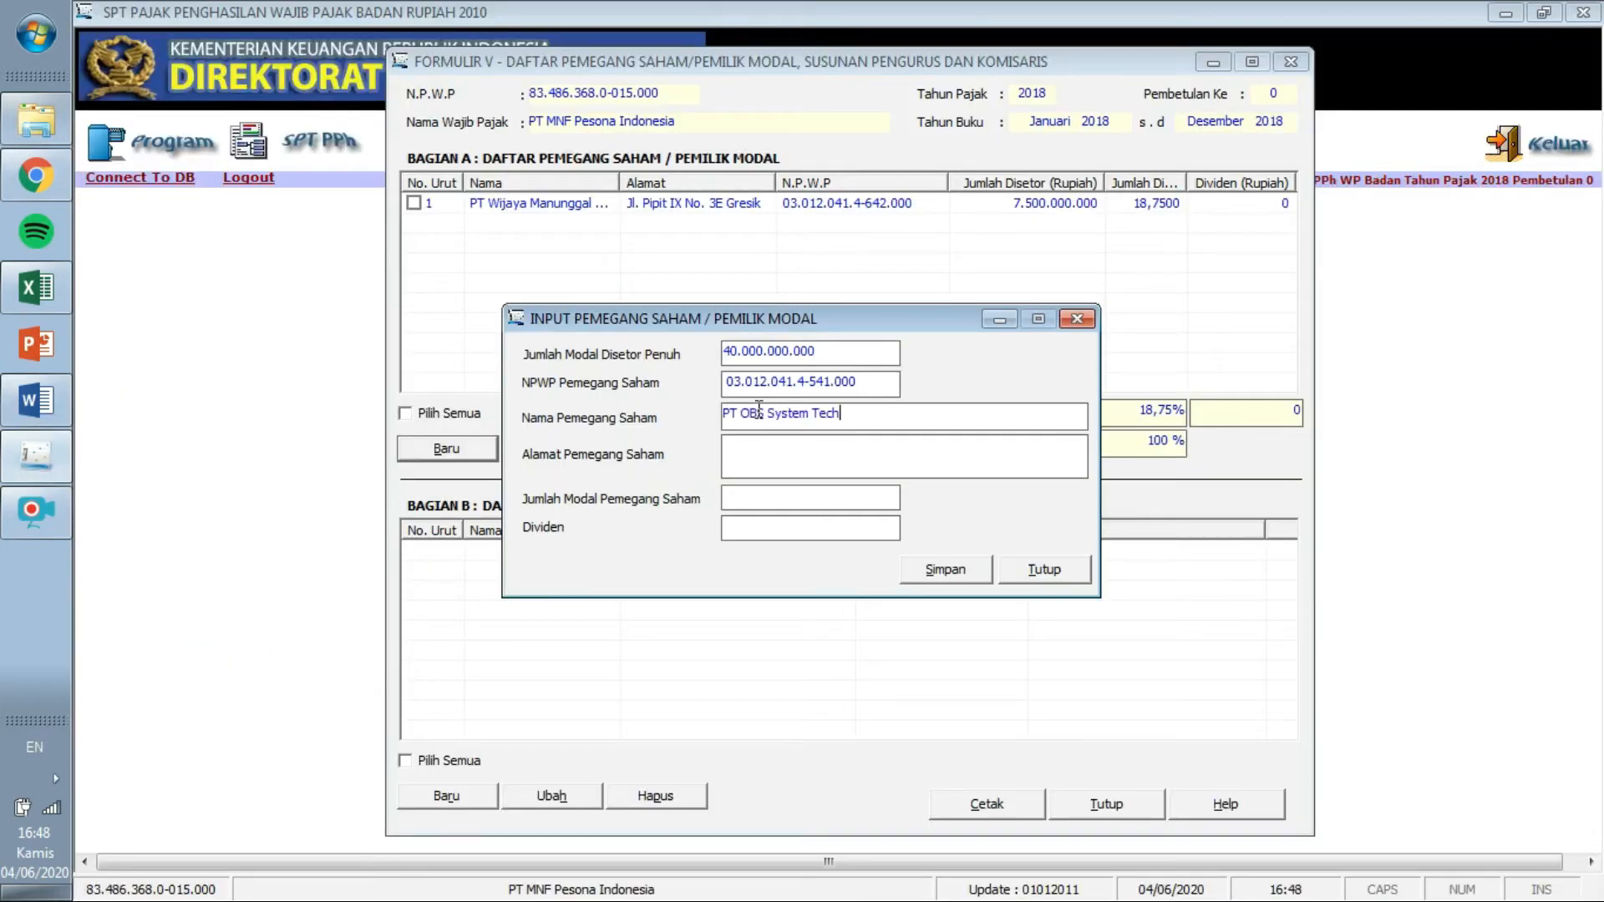
{"action": "left_click", "coordinate": [55, 399]}
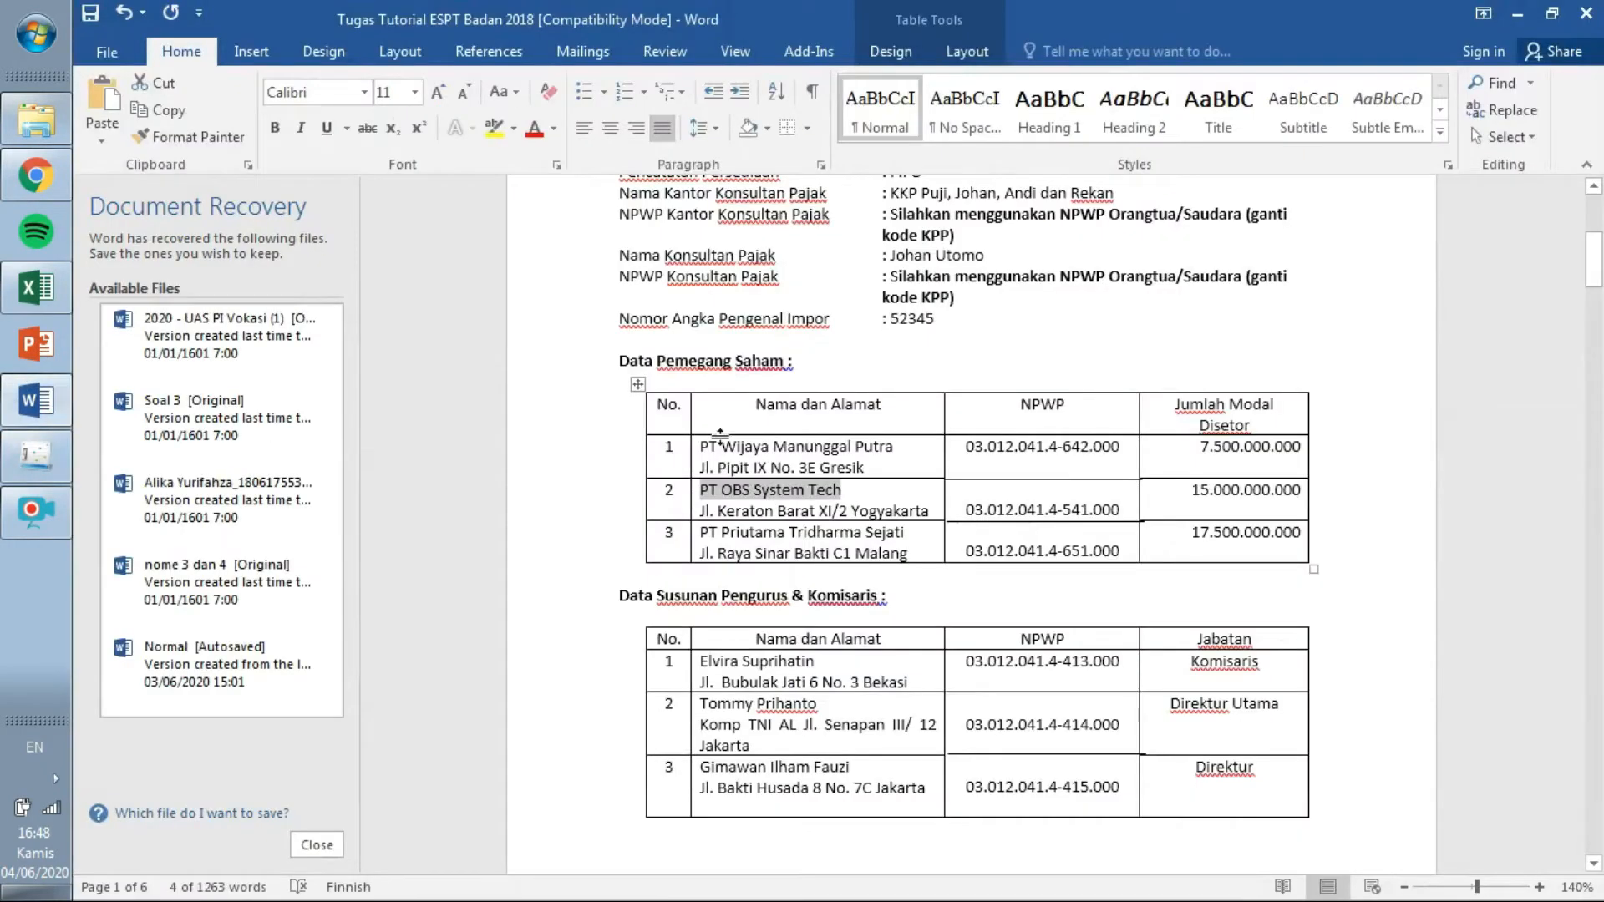
{"action": "mouse_move", "coordinate": [932, 511]}
{"action": "left_mouse_down"}
{"action": "mouse_move", "coordinate": [707, 510]}
{"action": "mouse_move", "coordinate": [930, 512]}
{"action": "left_mouse_up"}
{"action": "key", "text": "ctrl+c"}
{"action": "left_click", "coordinate": [704, 510]}
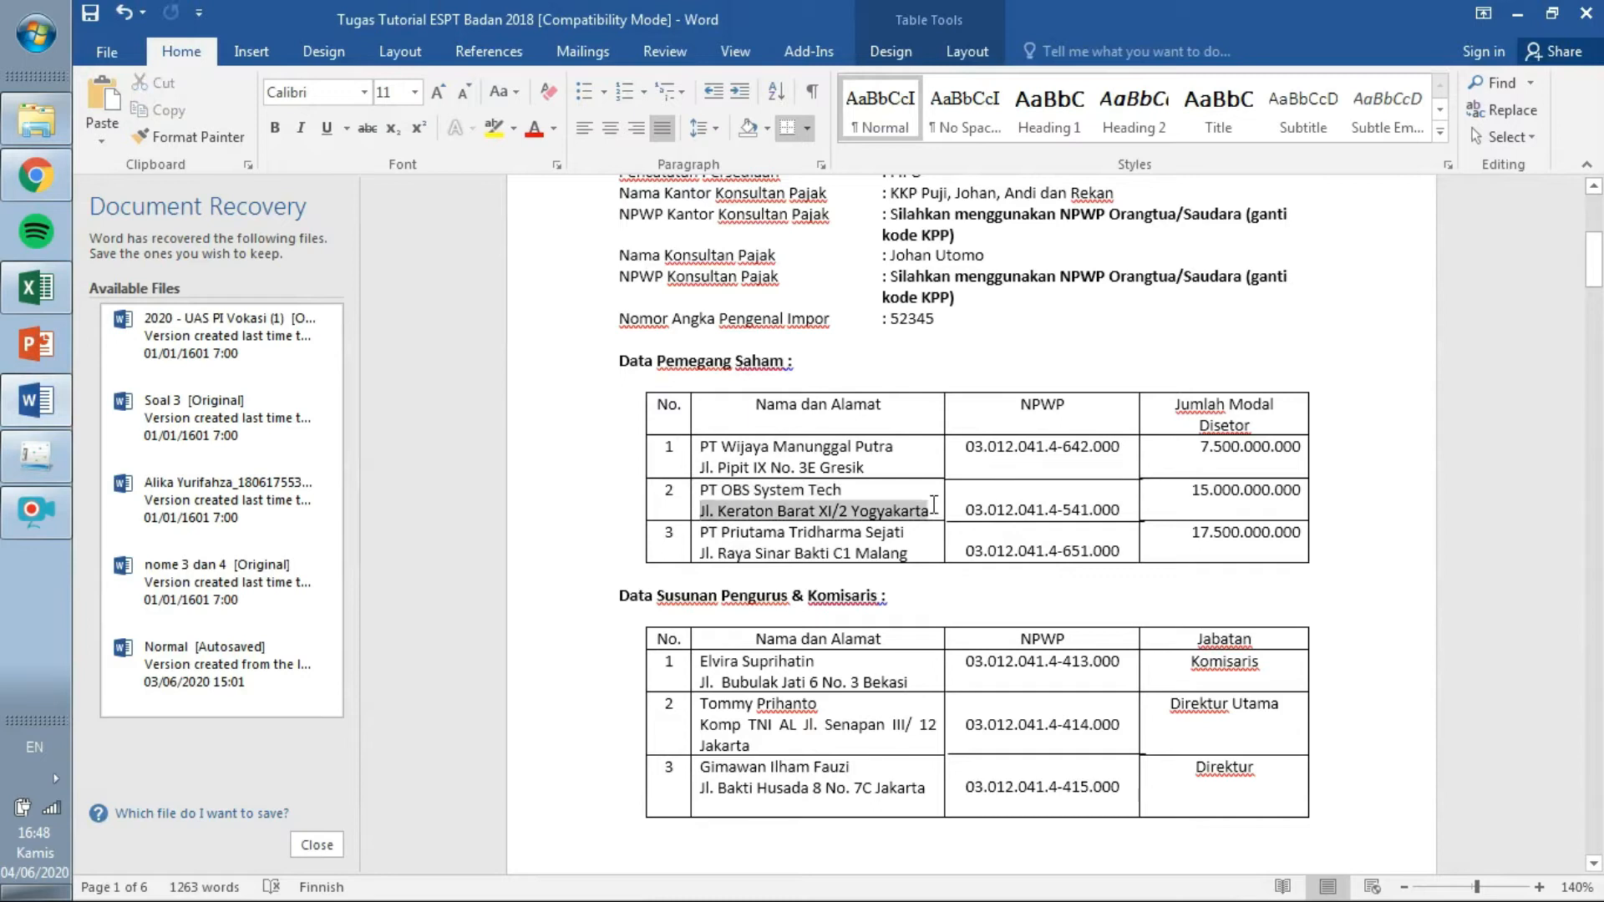
{"action": "left_click", "coordinate": [48, 435]}
{"action": "key", "text": "ctrl+v"}
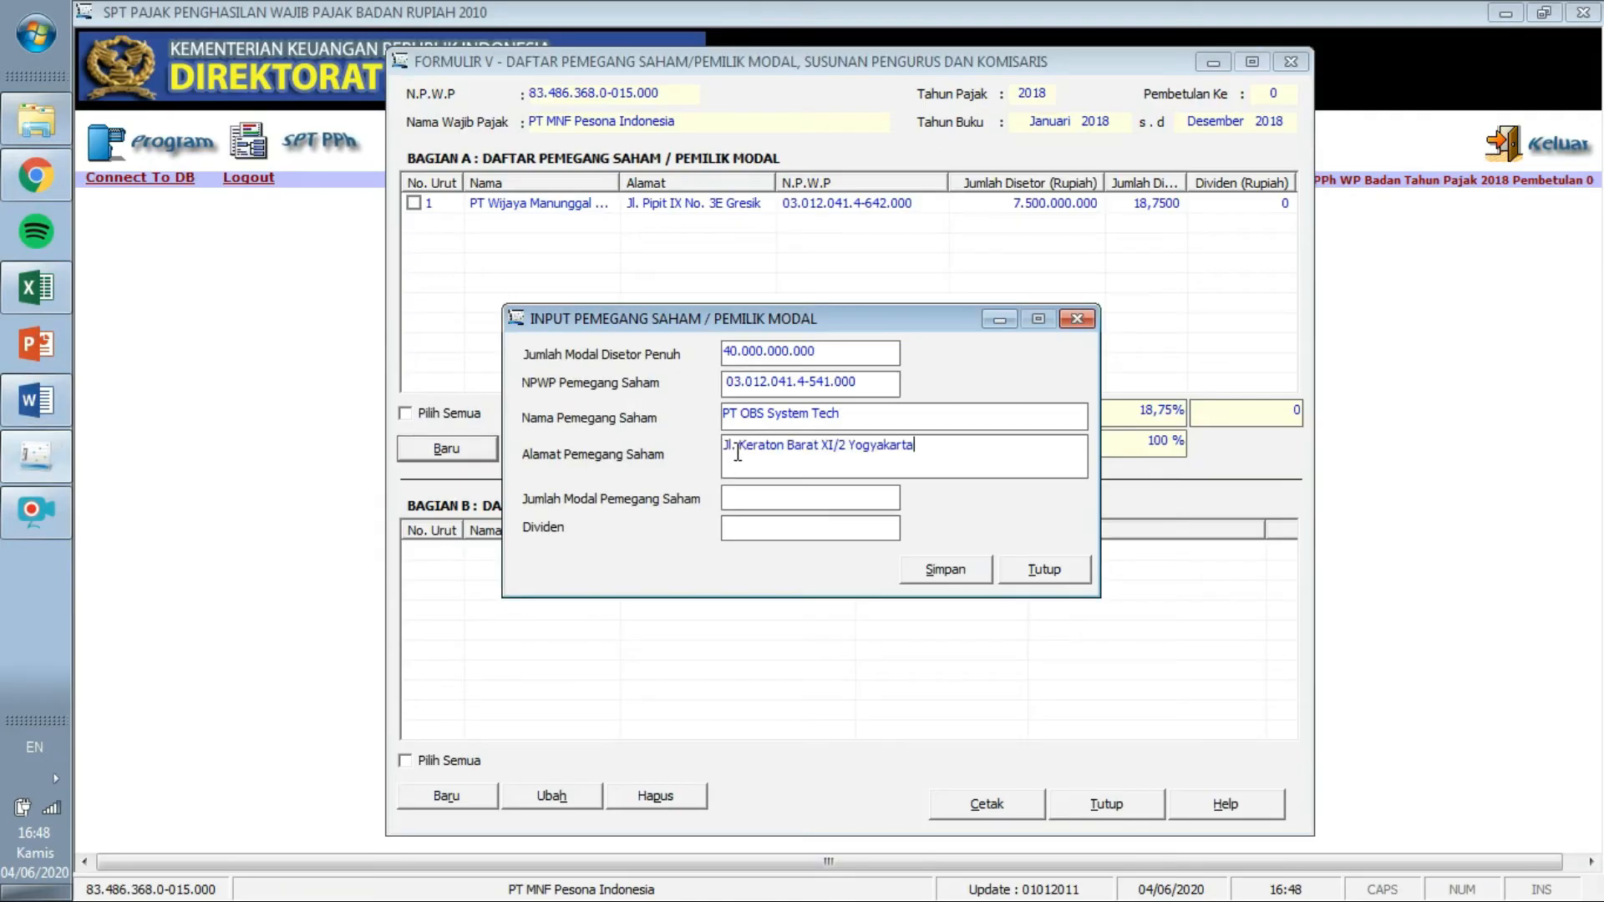
Enter 15.000.000.000 as paid-up capital, save, and start a new record.
{"action": "left_click", "coordinate": [46, 398]}
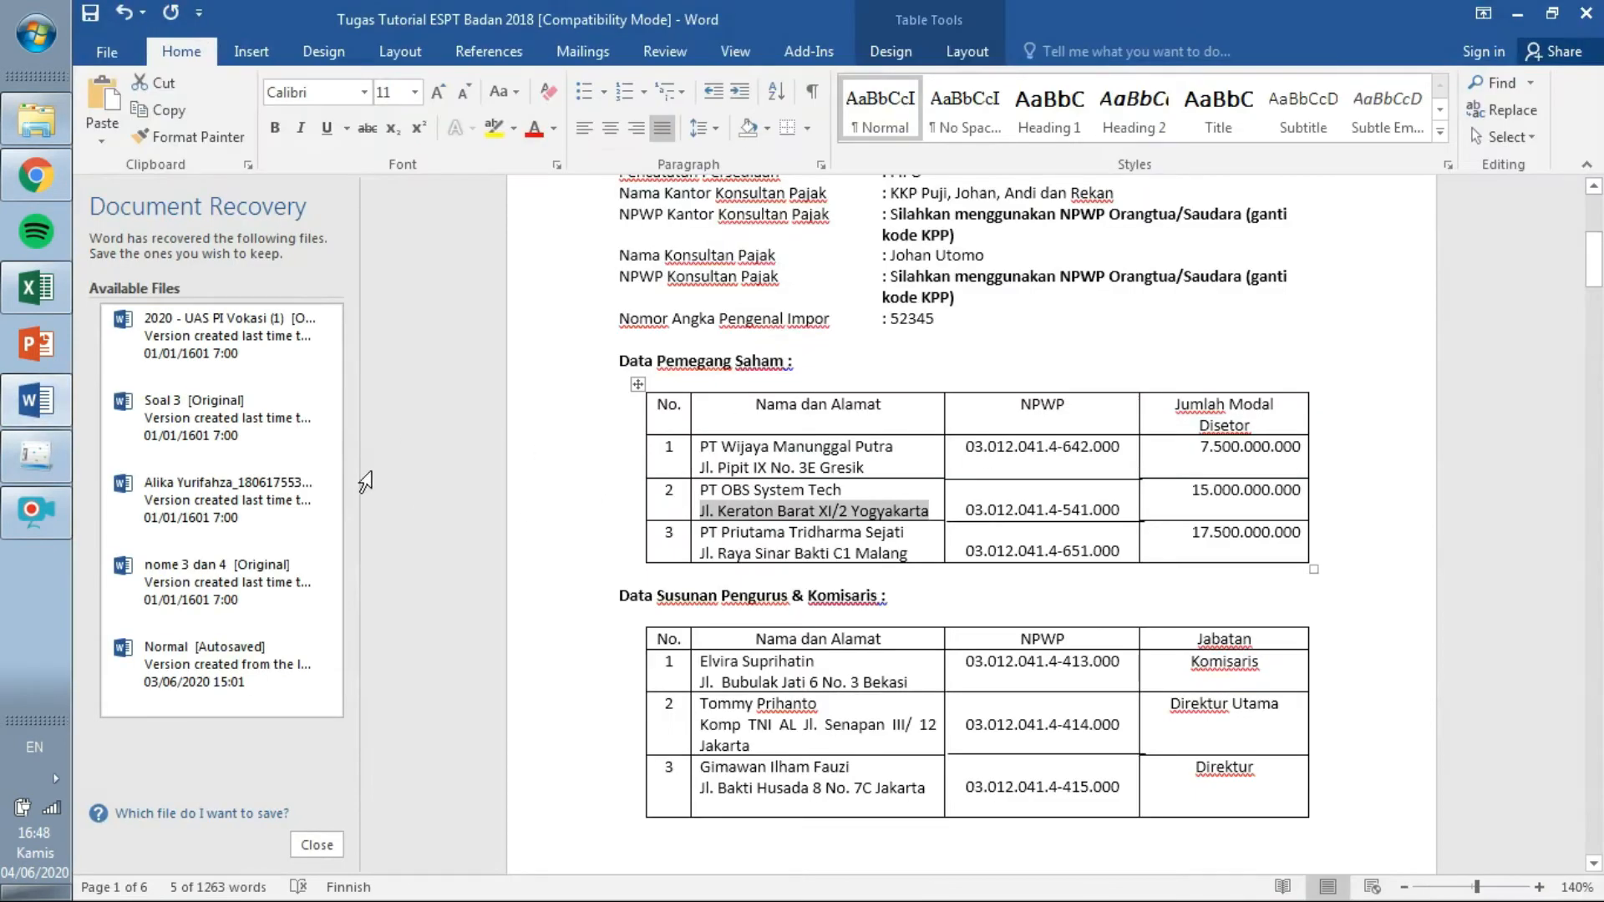
{"action": "left_click", "coordinate": [34, 458]}
{"action": "left_click", "coordinate": [836, 499]}
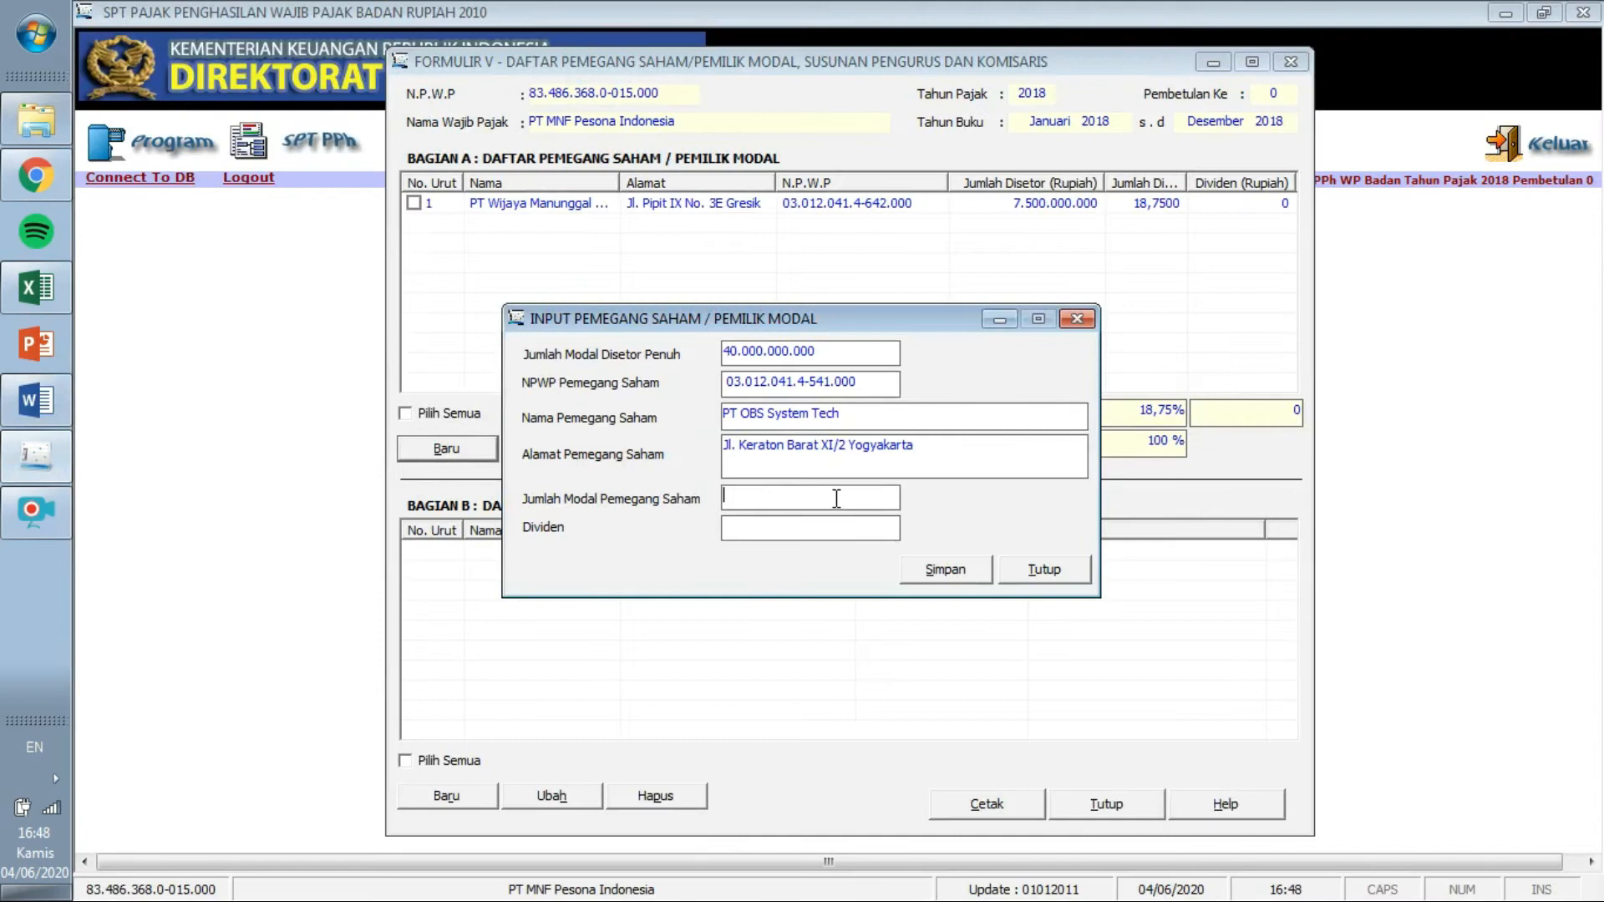
{"action": "type", "text": "15.000.000.000"}
{"action": "key", "text": "Tab"}
{"action": "left_click", "coordinate": [977, 575]}
{"action": "left_click", "coordinate": [842, 542]}
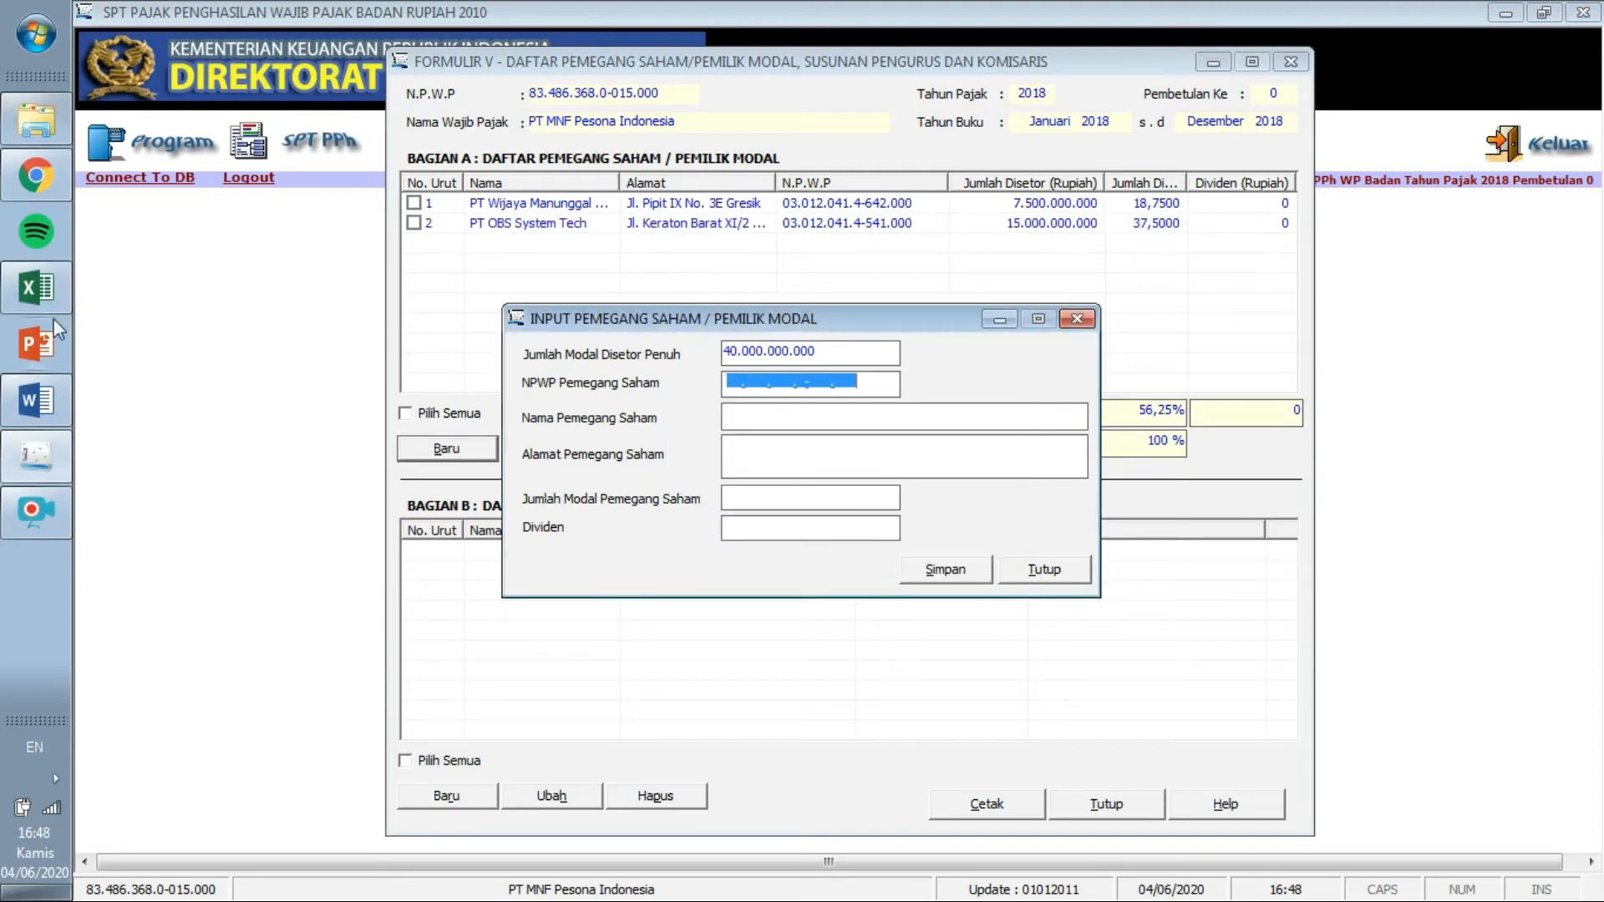
{"action": "left_click", "coordinate": [36, 401]}
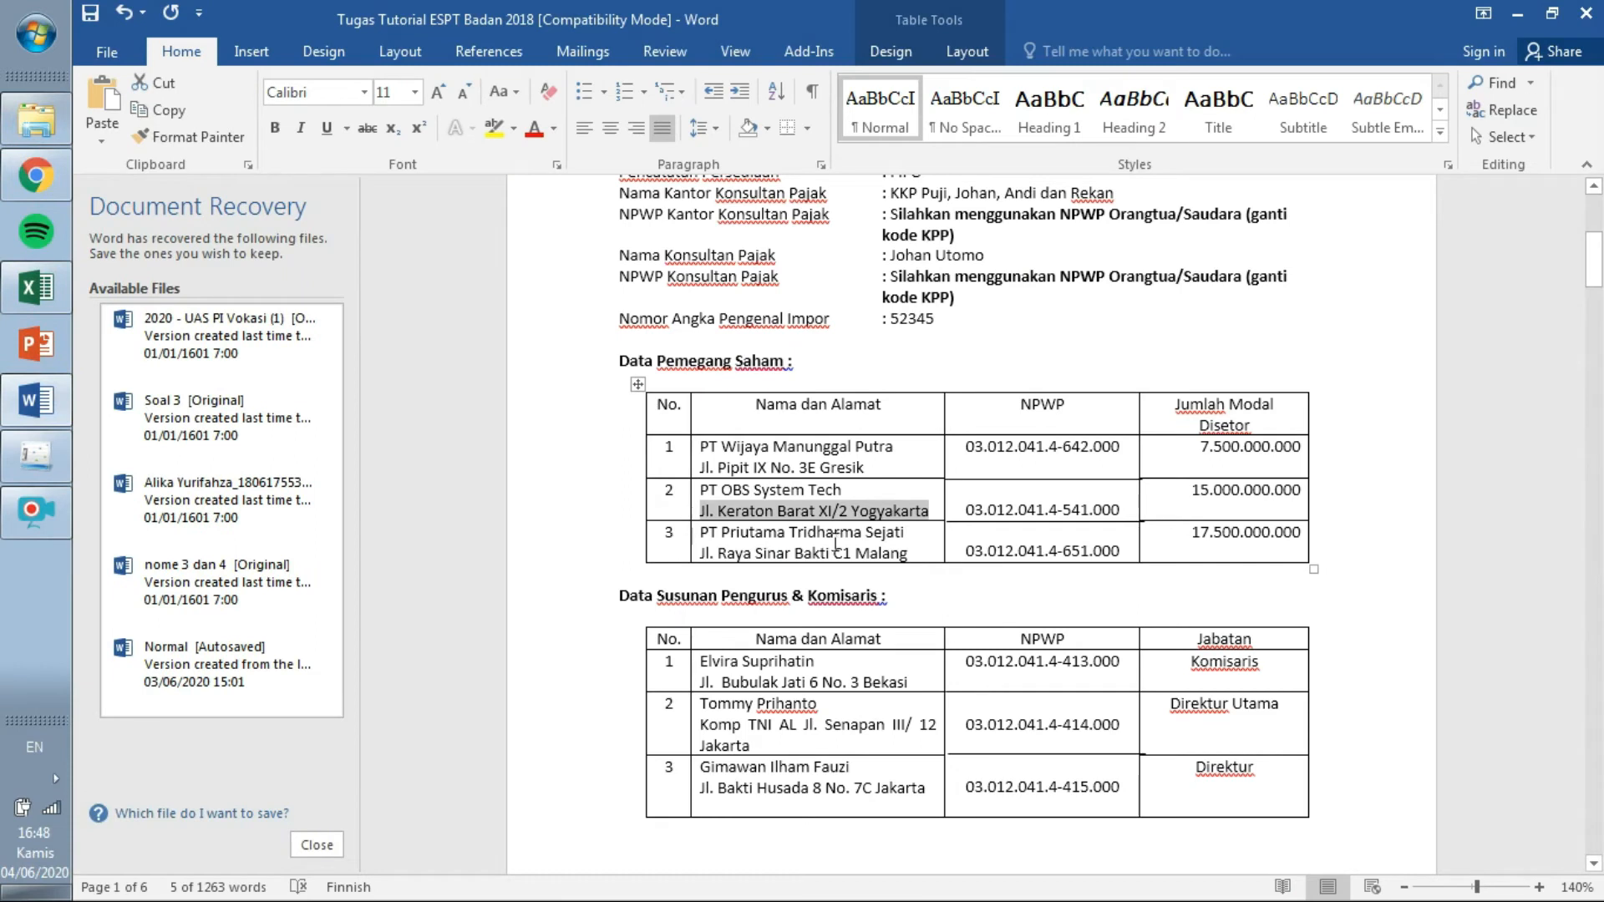
Paste the third shareholder's NPWP and the name PT Priutama Tridharma Sejati from Word.
{"action": "left_click_drag", "start_coordinate": [965, 552], "coordinate": [1126, 561]}
{"action": "key", "text": "ctrl+c"}
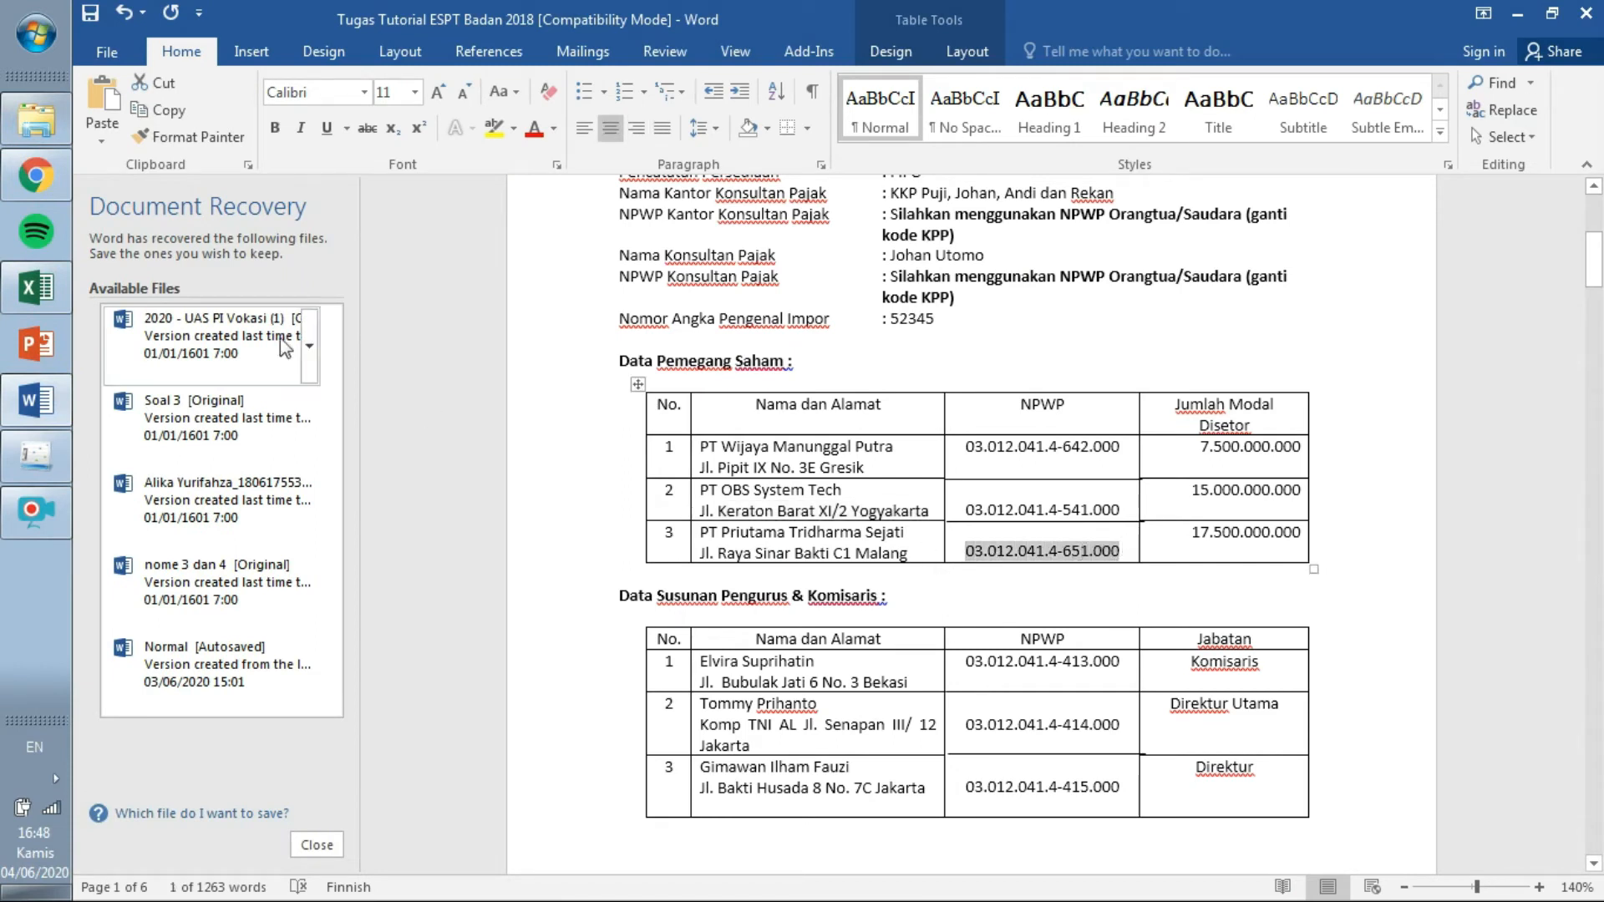
{"action": "left_click", "coordinate": [36, 455]}
{"action": "left_click", "coordinate": [724, 386]}
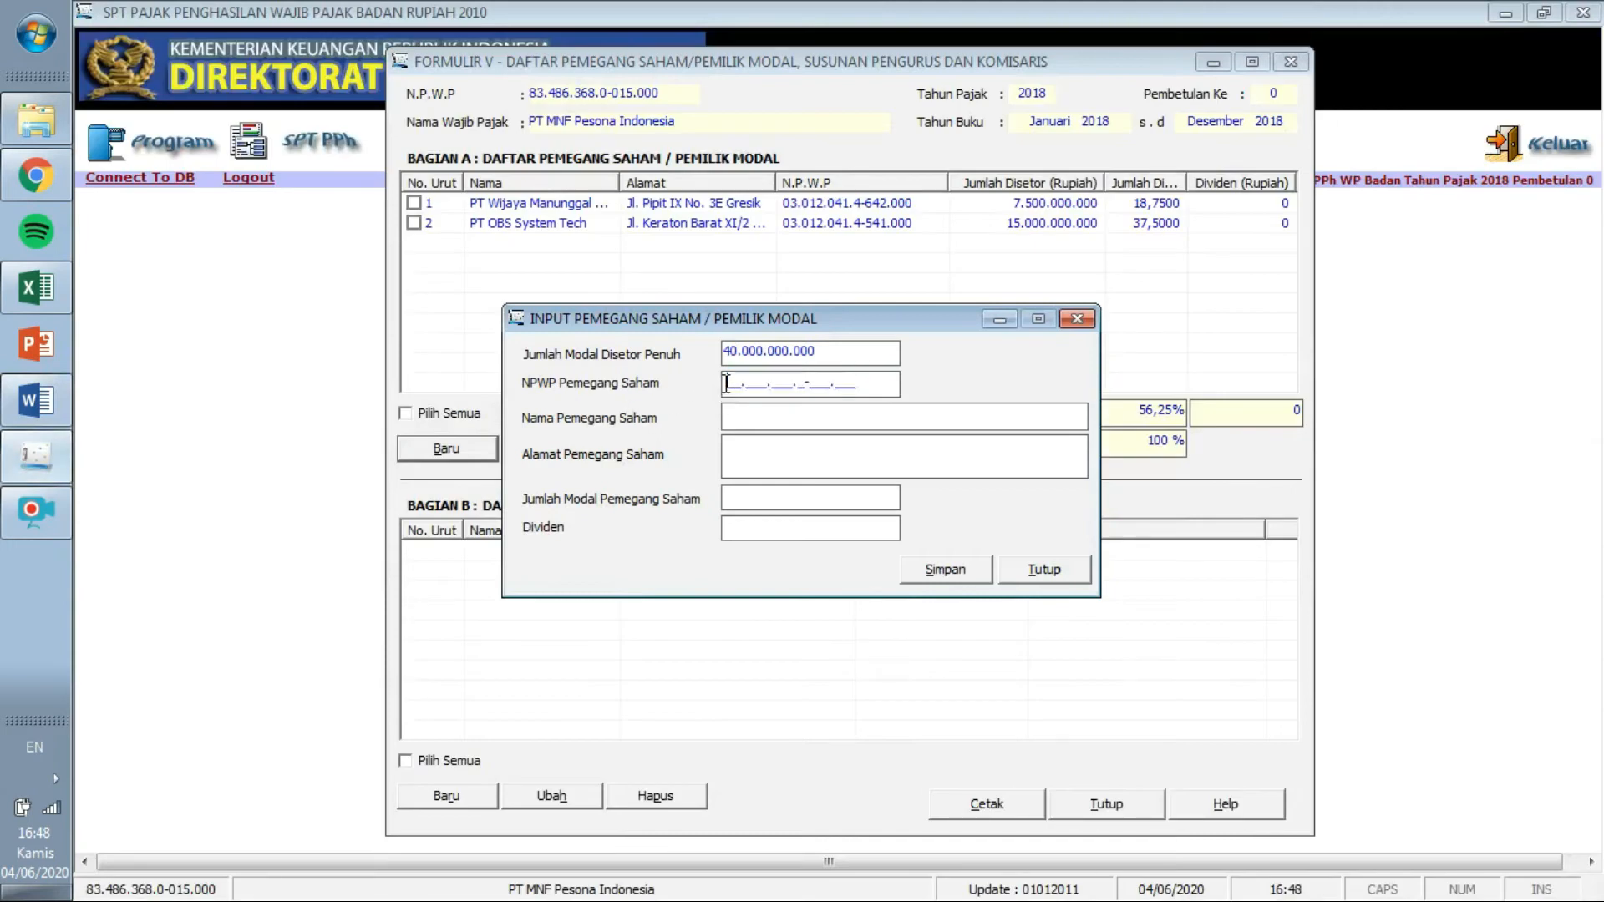
{"action": "key", "text": "ctrl+v"}
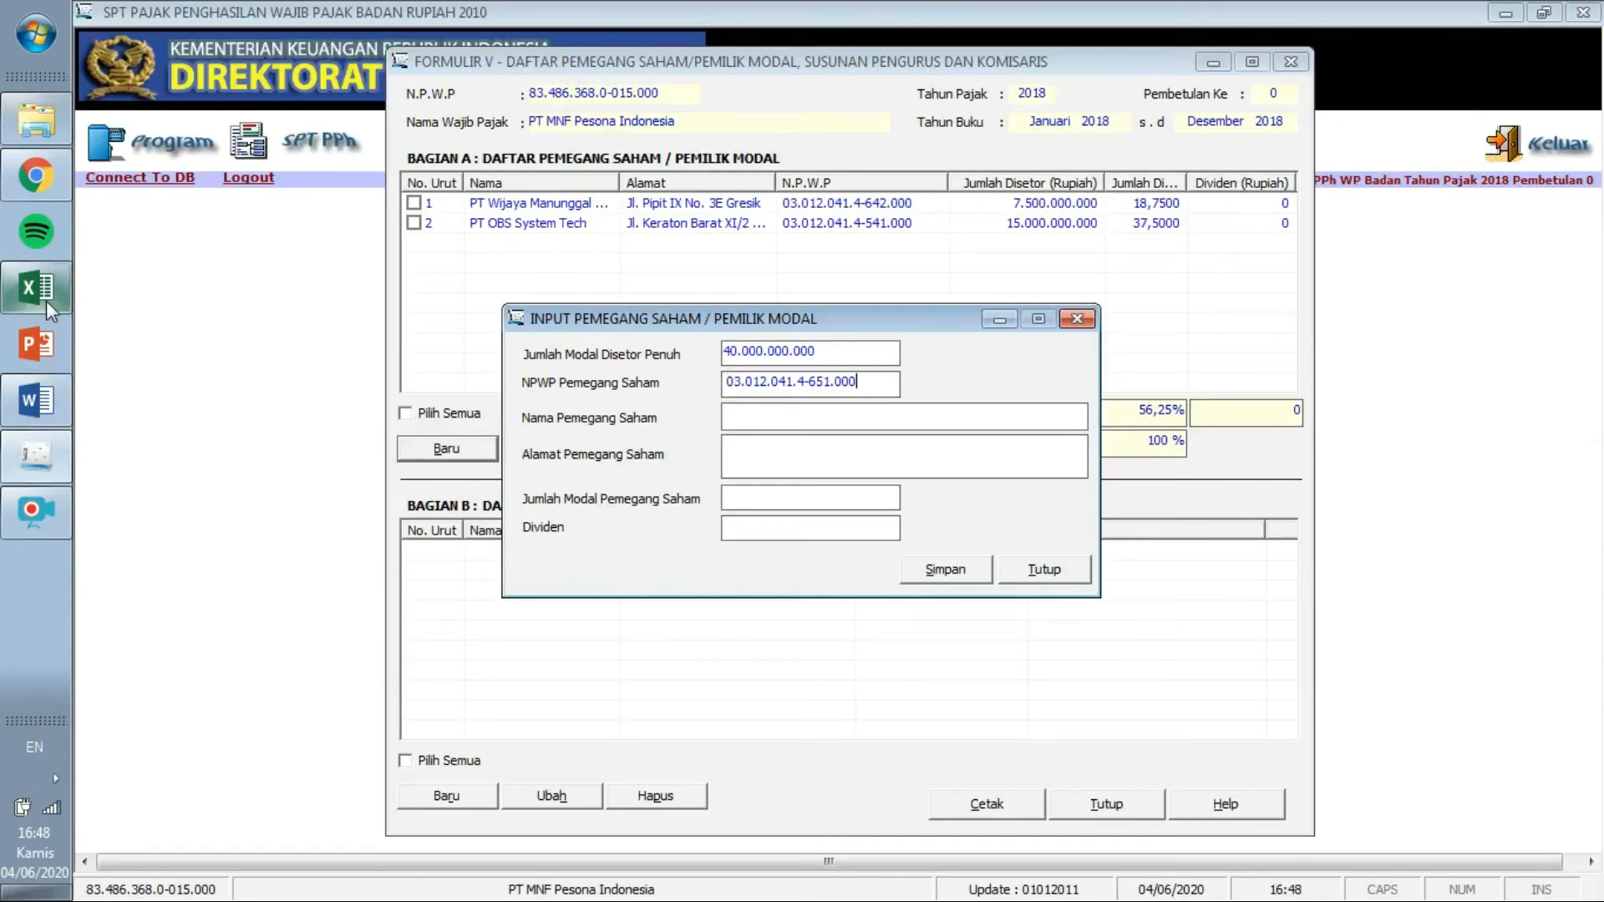
{"action": "left_click", "coordinate": [36, 400]}
{"action": "left_click_drag", "start_coordinate": [911, 536], "coordinate": [703, 535]}
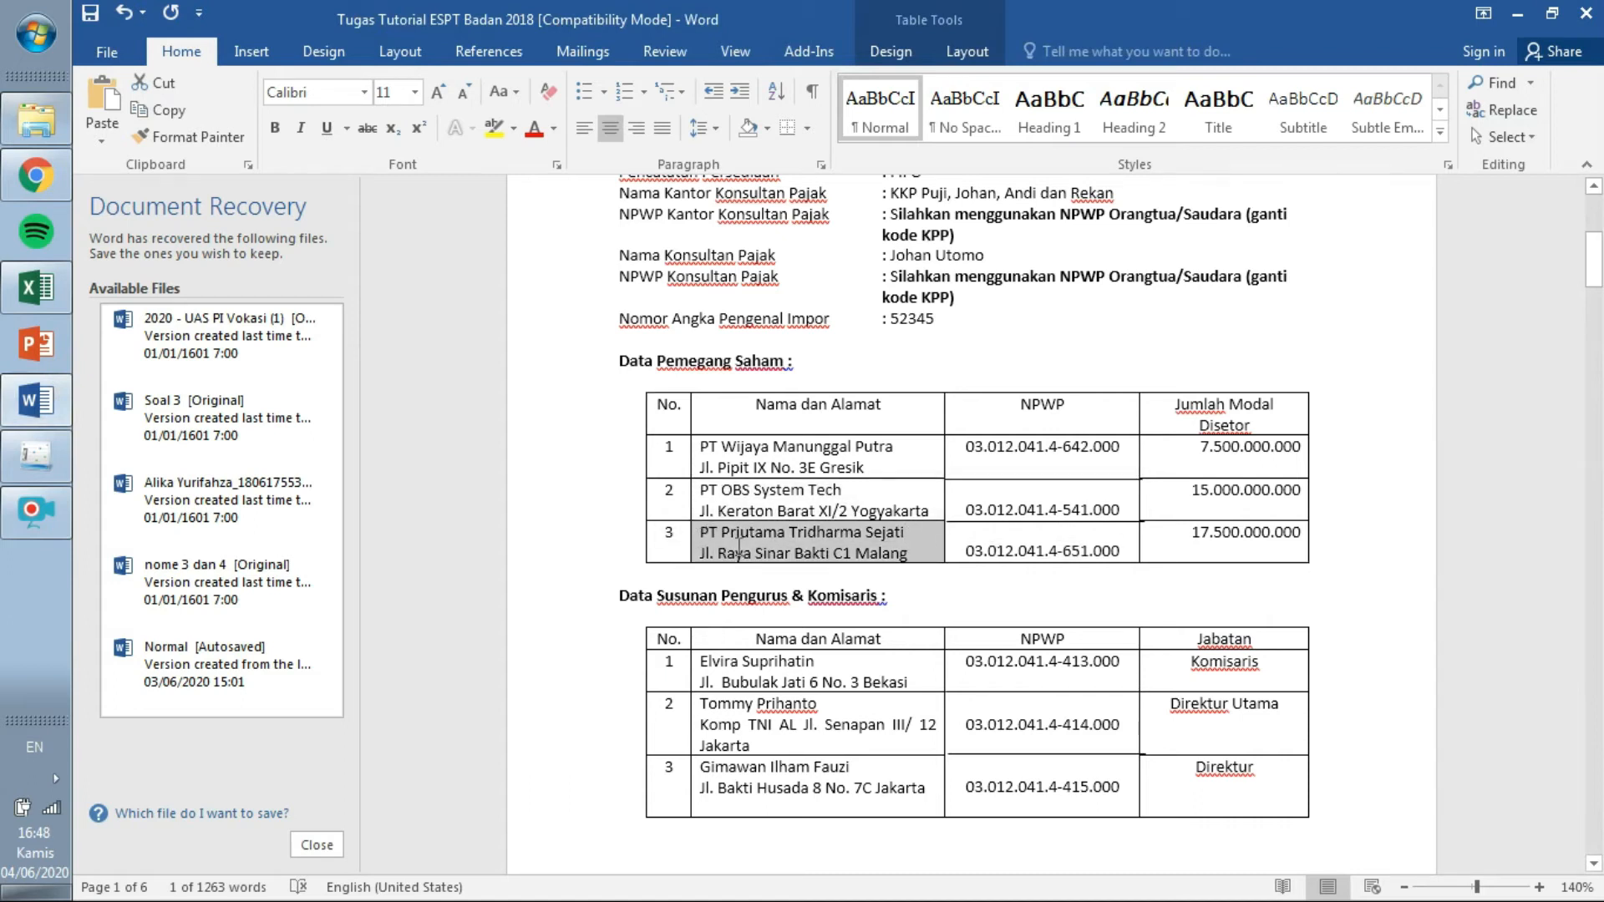
{"action": "left_click", "coordinate": [706, 533]}
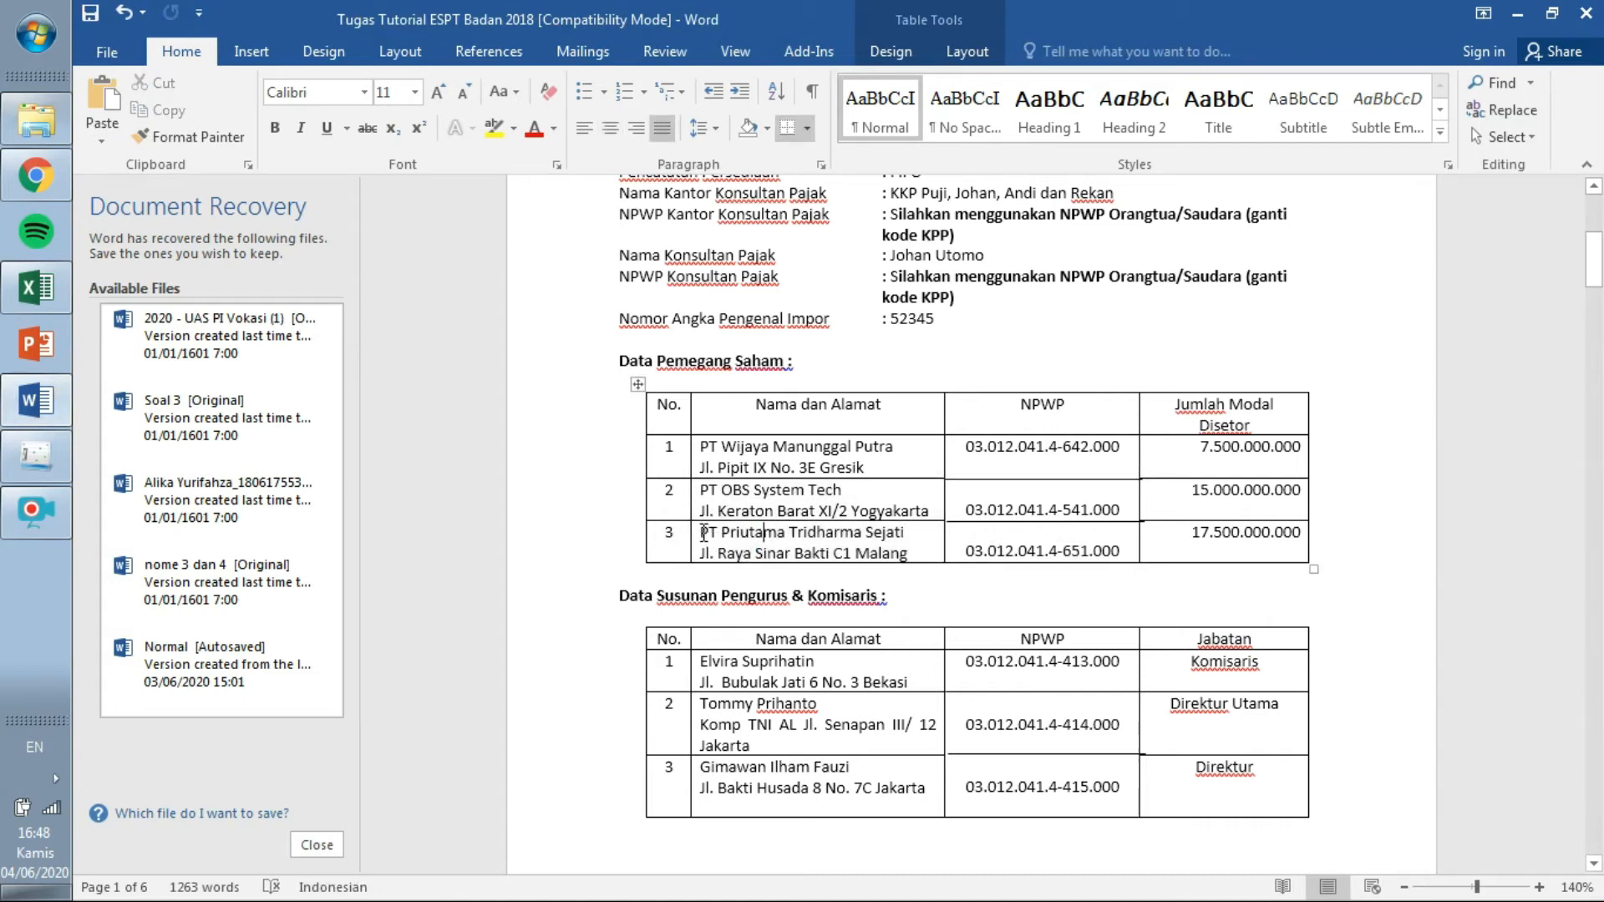
{"action": "left_click_drag", "start_coordinate": [704, 533], "coordinate": [906, 534]}
{"action": "key", "text": "ctrl+c"}
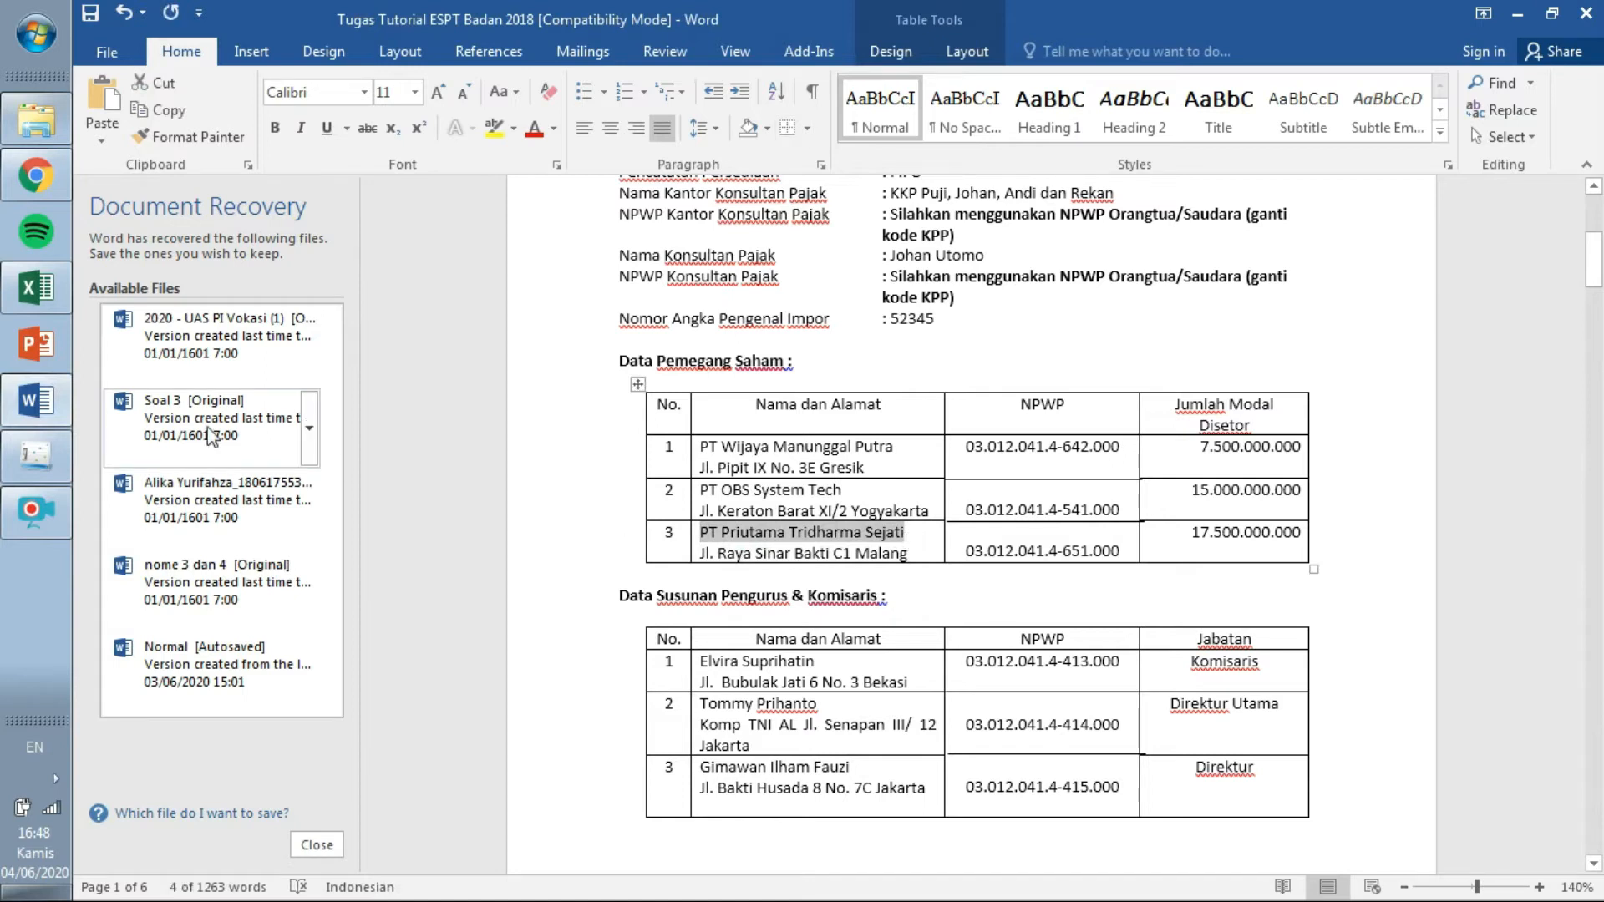
{"action": "left_click", "coordinate": [39, 454]}
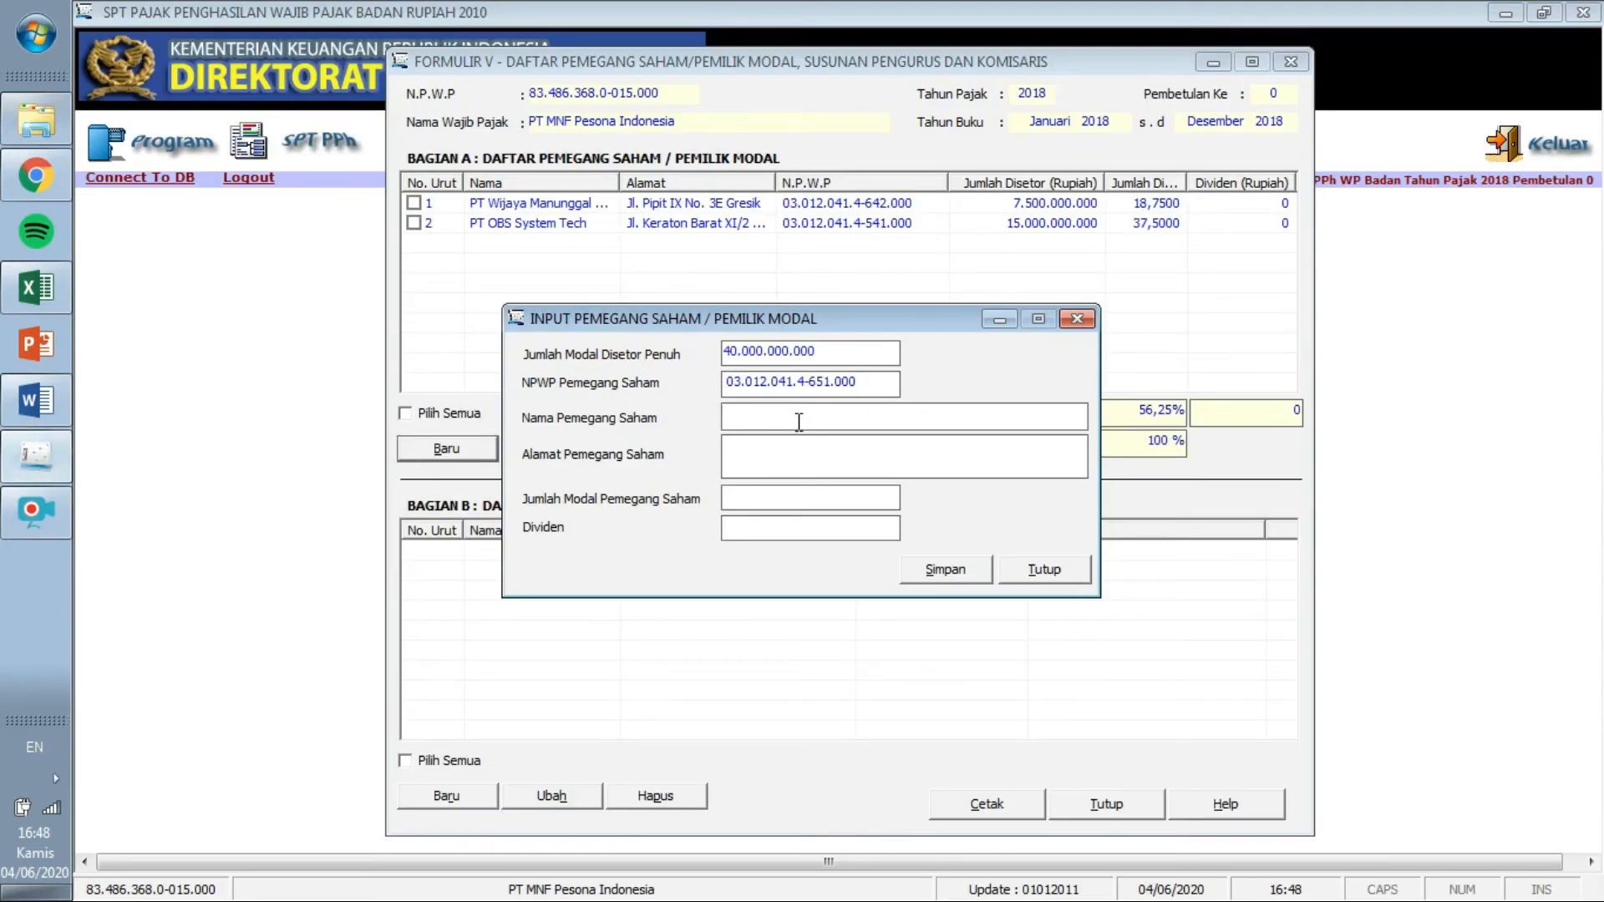
{"action": "key", "text": "ctrl+v"}
{"action": "left_click", "coordinate": [36, 401]}
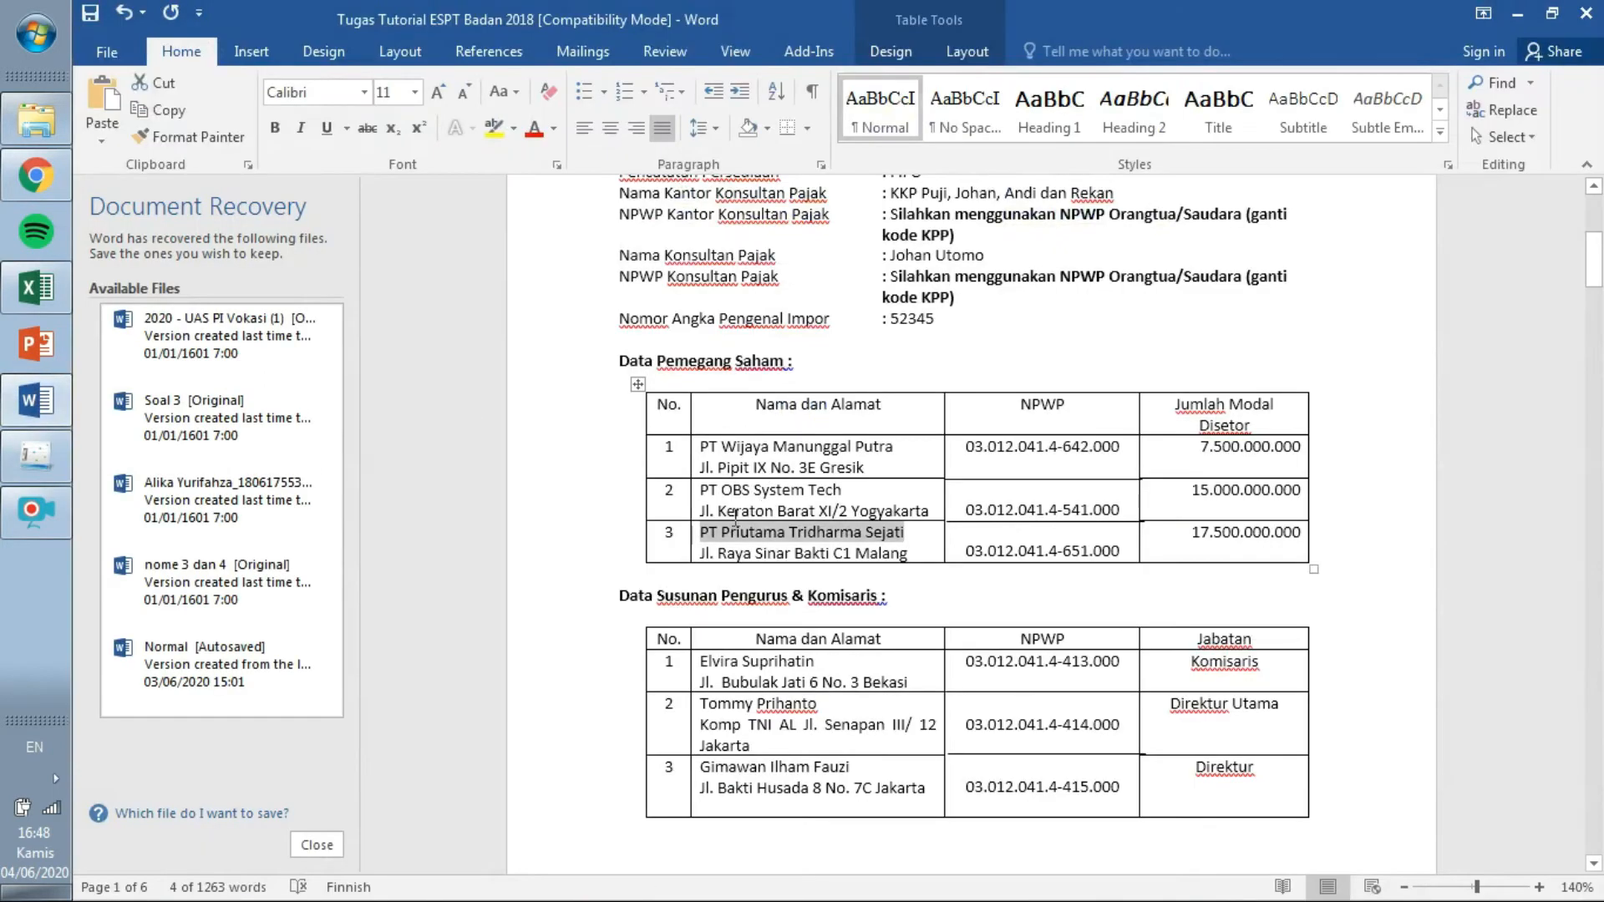
{"action": "left_click_drag", "start_coordinate": [703, 551], "coordinate": [909, 556]}
{"action": "key", "text": "ctrl+c"}
{"action": "left_click", "coordinate": [36, 455]}
{"action": "left_click", "coordinate": [768, 460]}
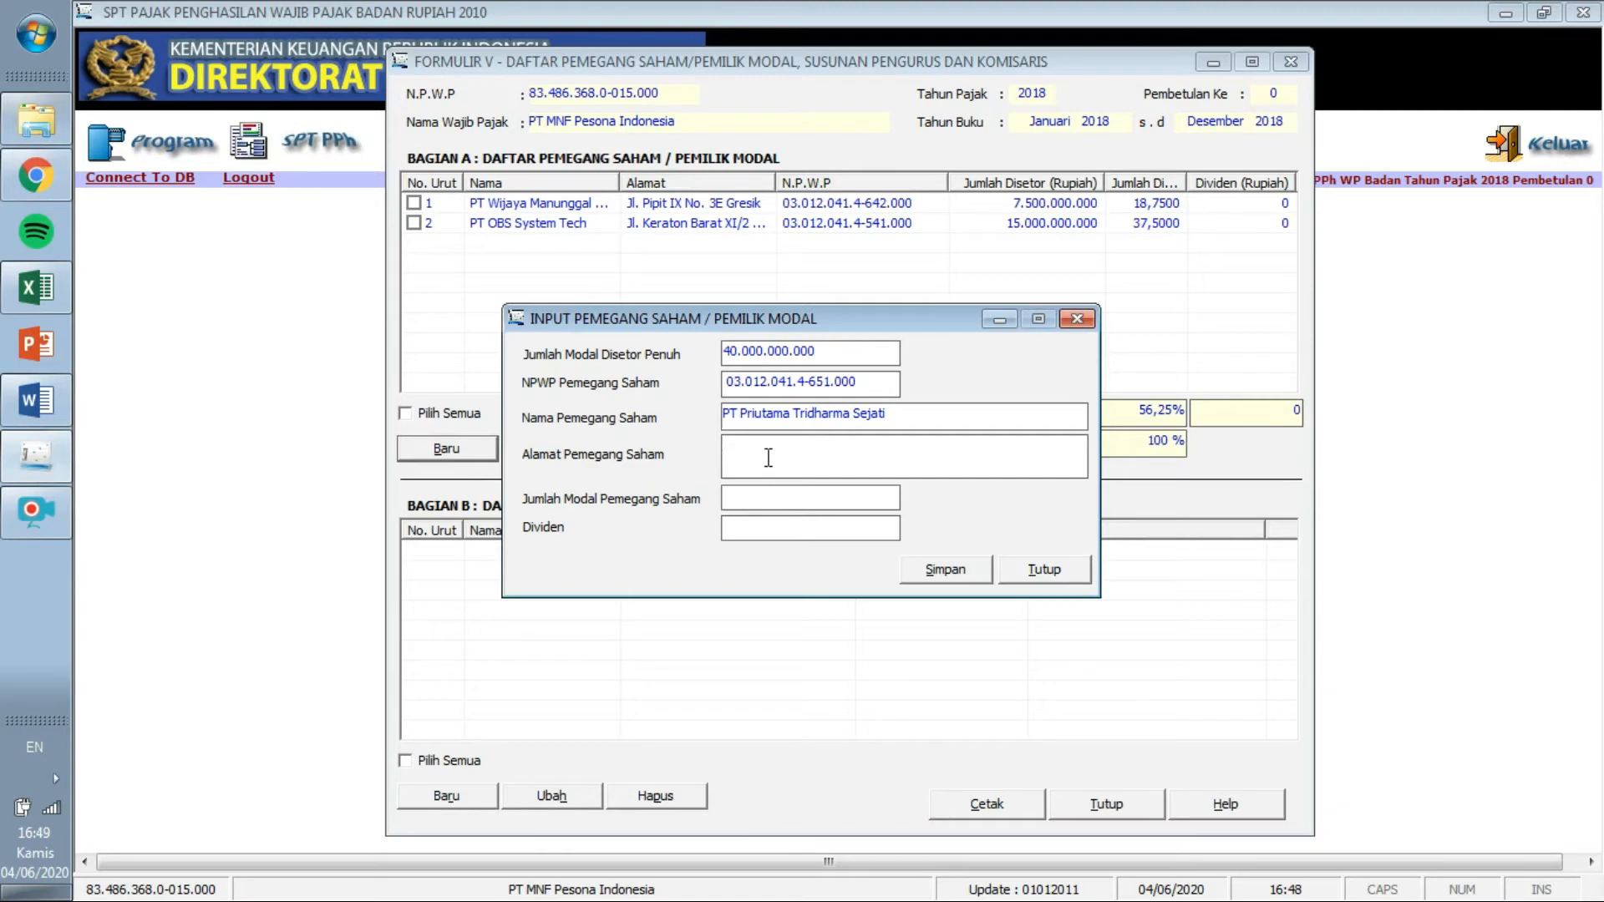
{"action": "key", "text": "ctrl+v"}
Enter 17.500.000.000 as paid-up capital, save, and decline another record.
{"action": "left_click", "coordinate": [36, 400]}
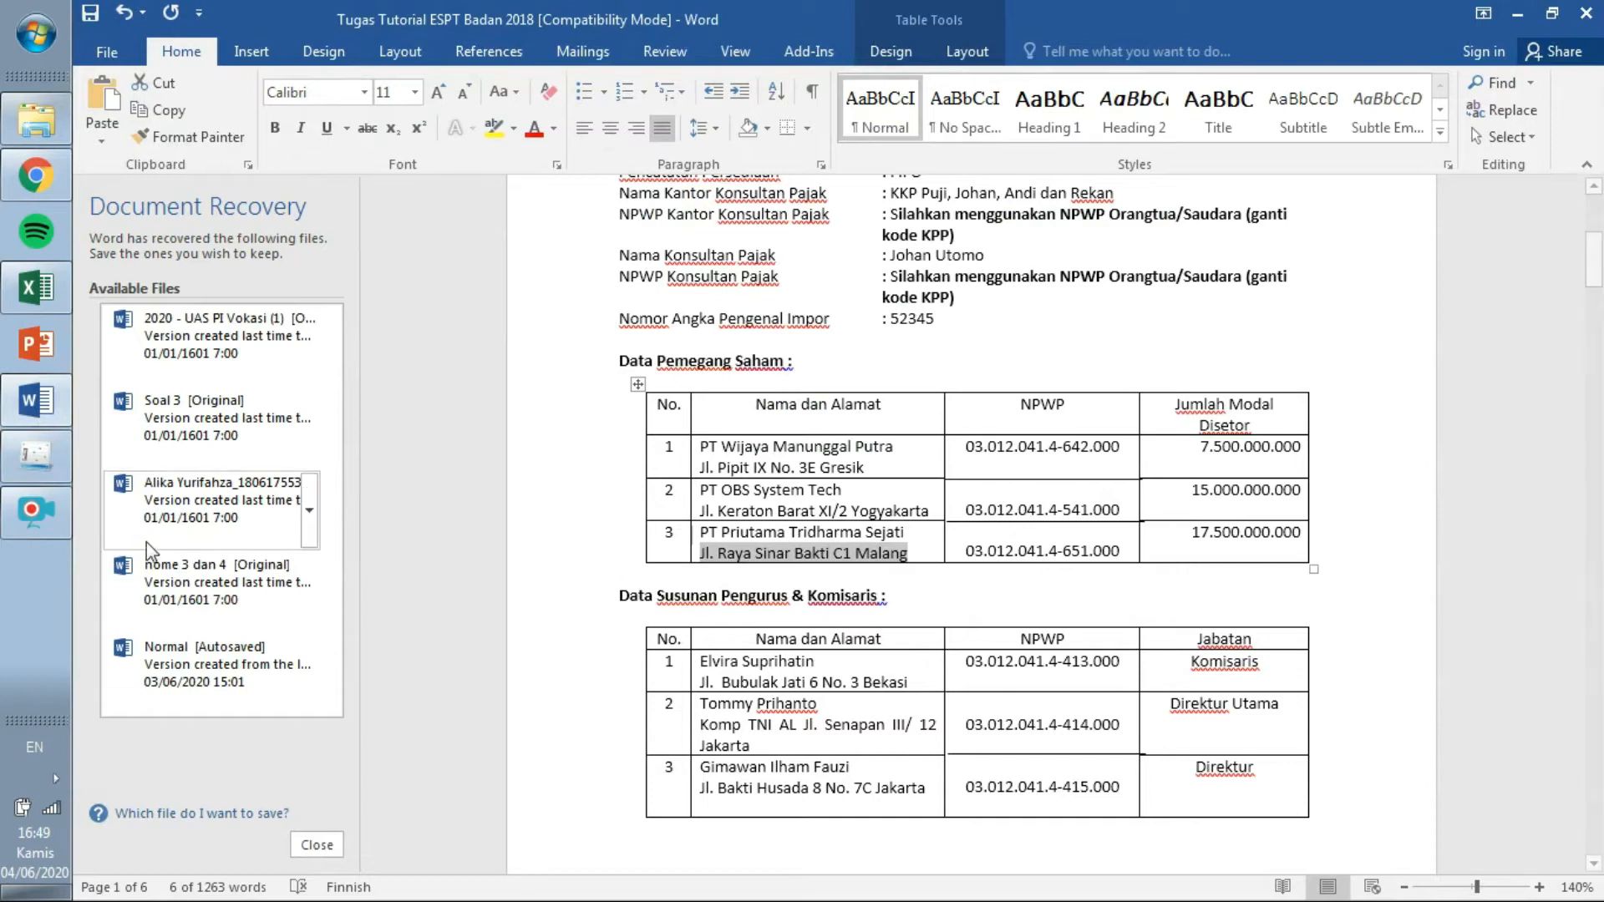
{"action": "left_click", "coordinate": [46, 457]}
{"action": "type", "text": "17500000000"}
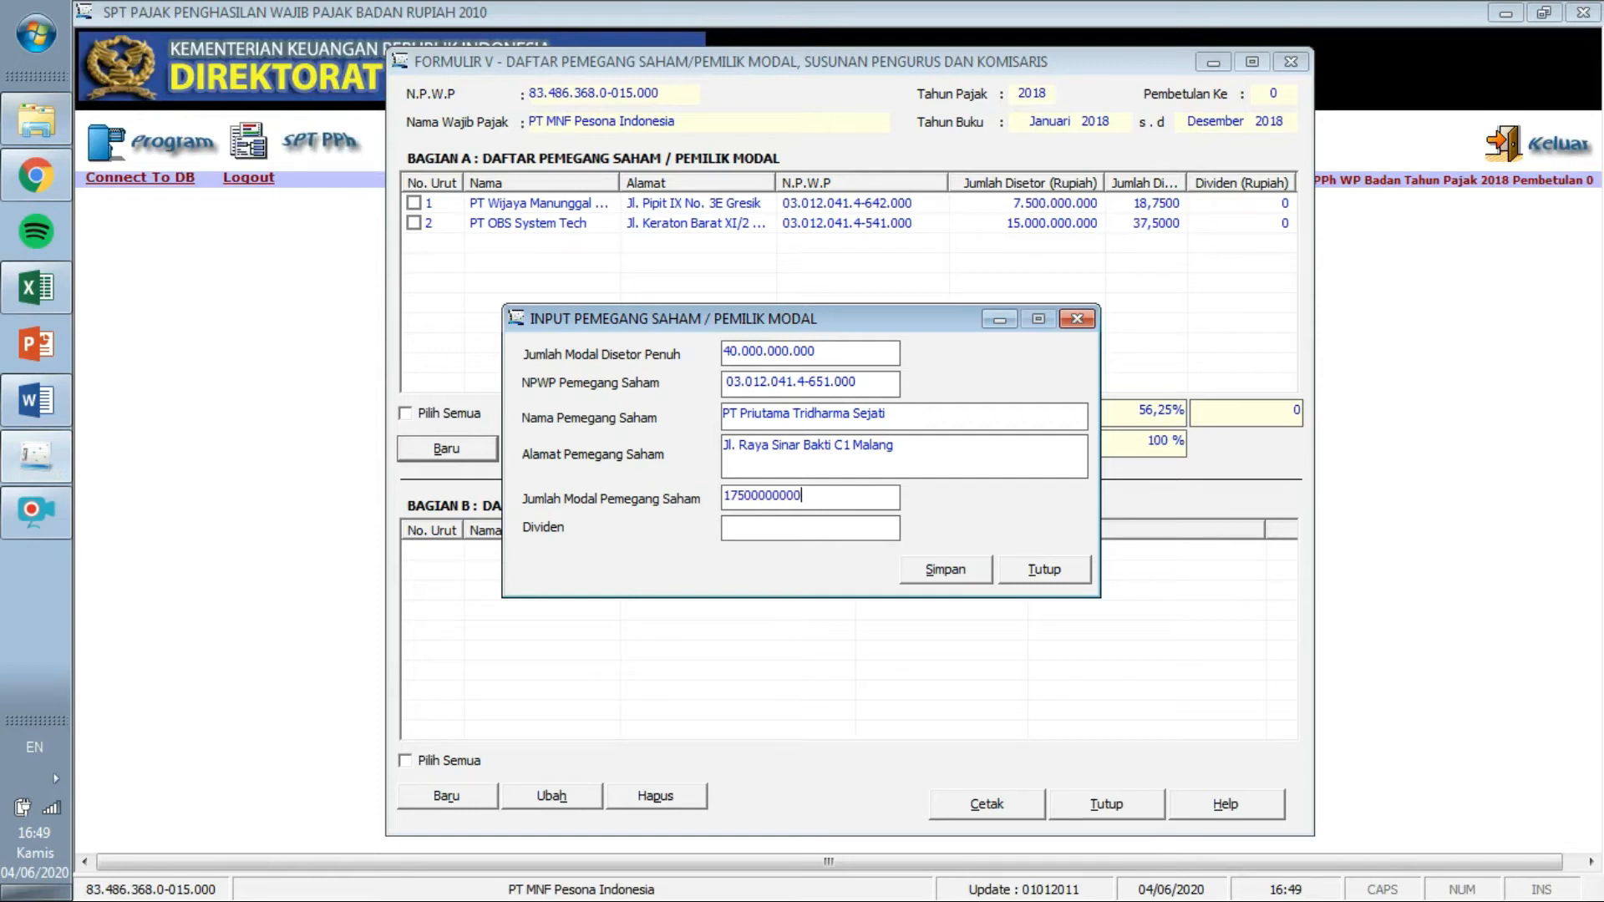
{"action": "key", "text": "Tab"}
{"action": "left_click", "coordinate": [967, 559]}
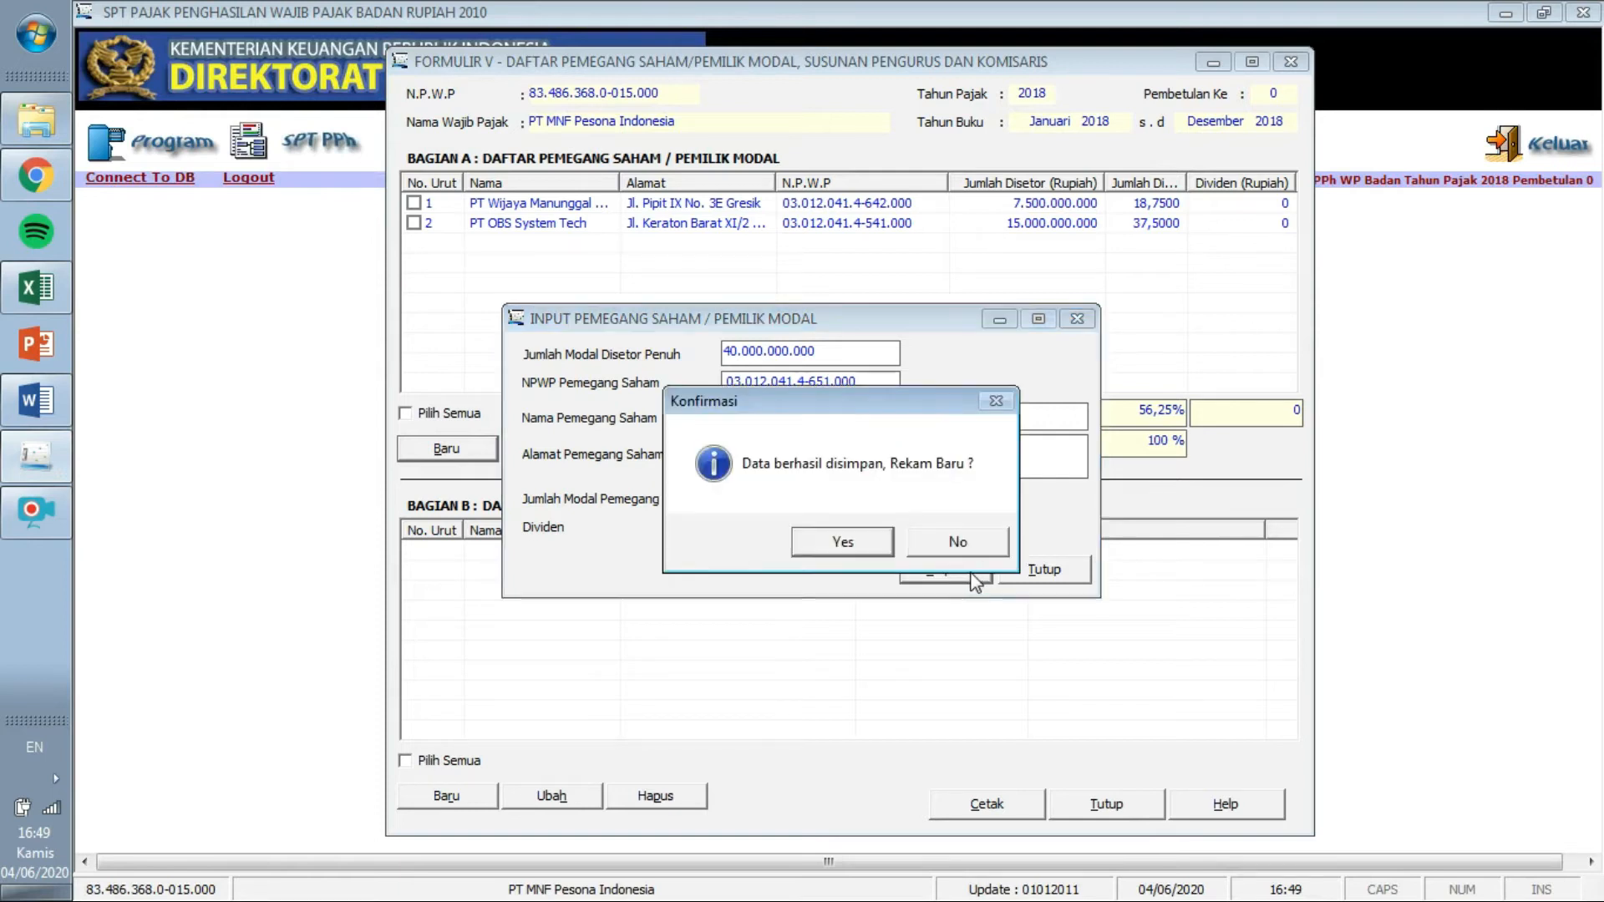
{"action": "left_click", "coordinate": [958, 545]}
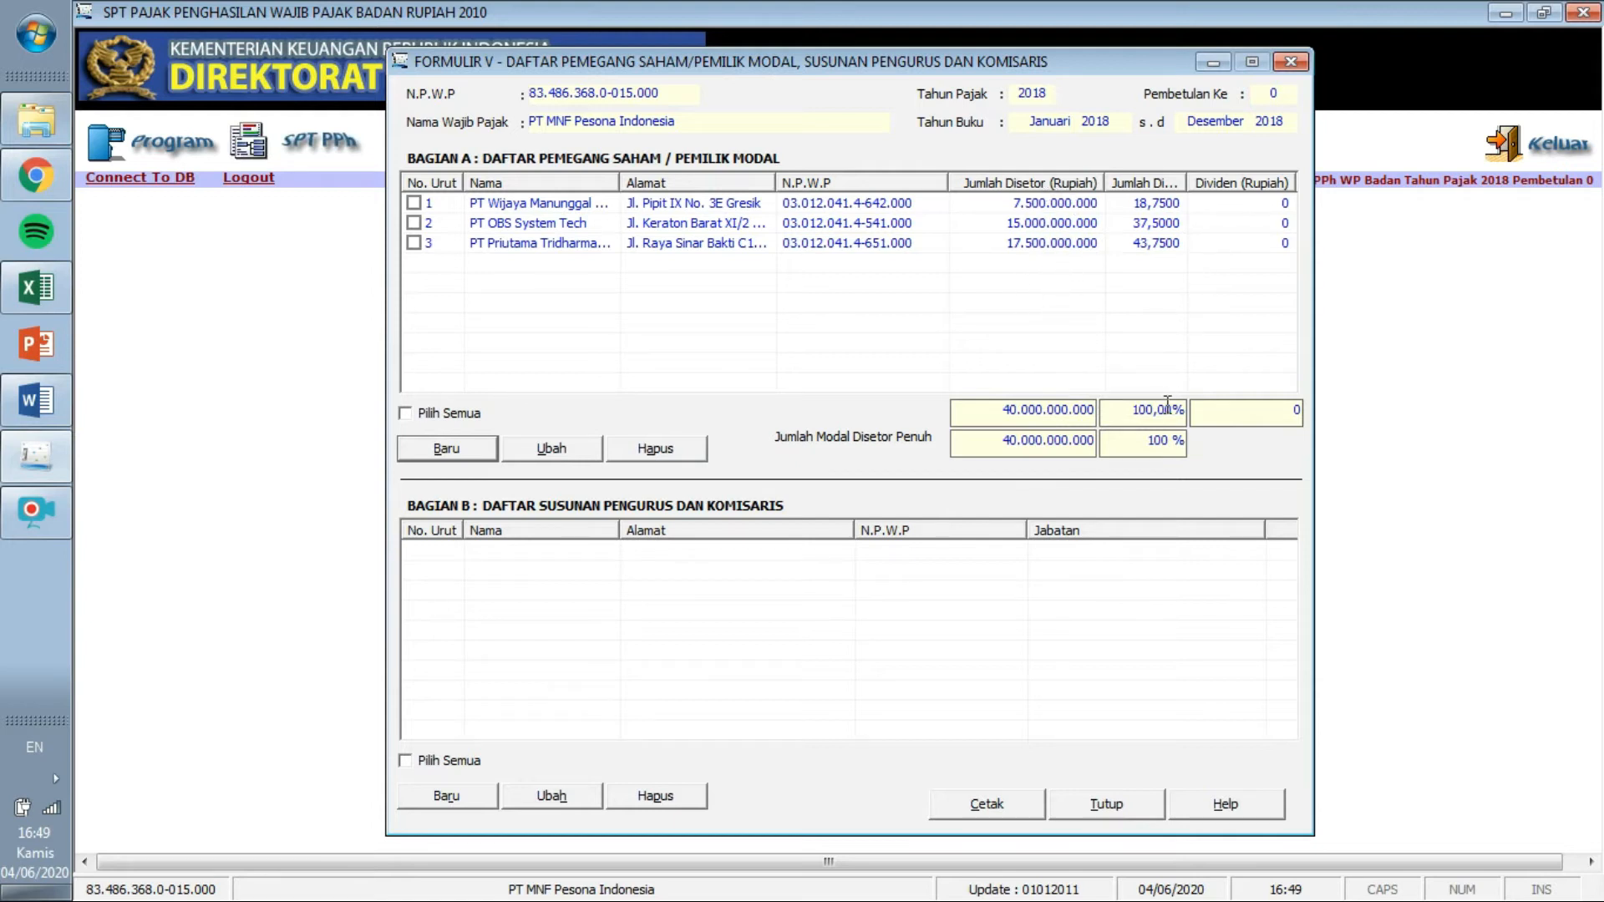
Widen the Jumlah Disetor (%) column and start a new Bagian B board-member entry.
{"action": "left_click_drag", "start_coordinate": [1187, 183], "coordinate": [1241, 189]}
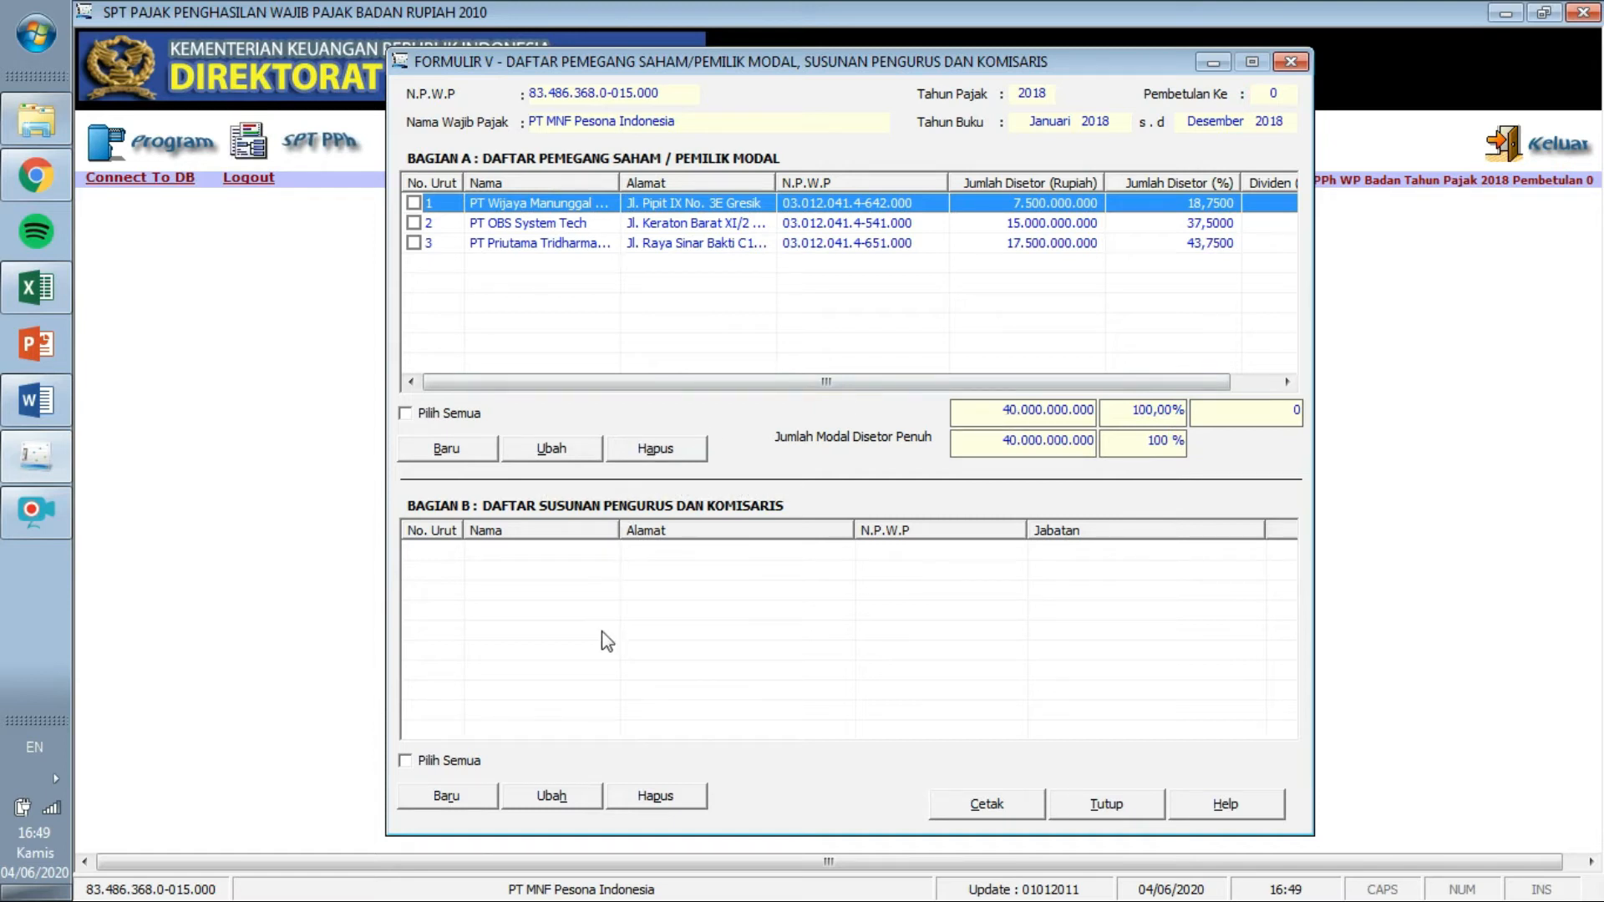
{"action": "left_click", "coordinate": [455, 798]}
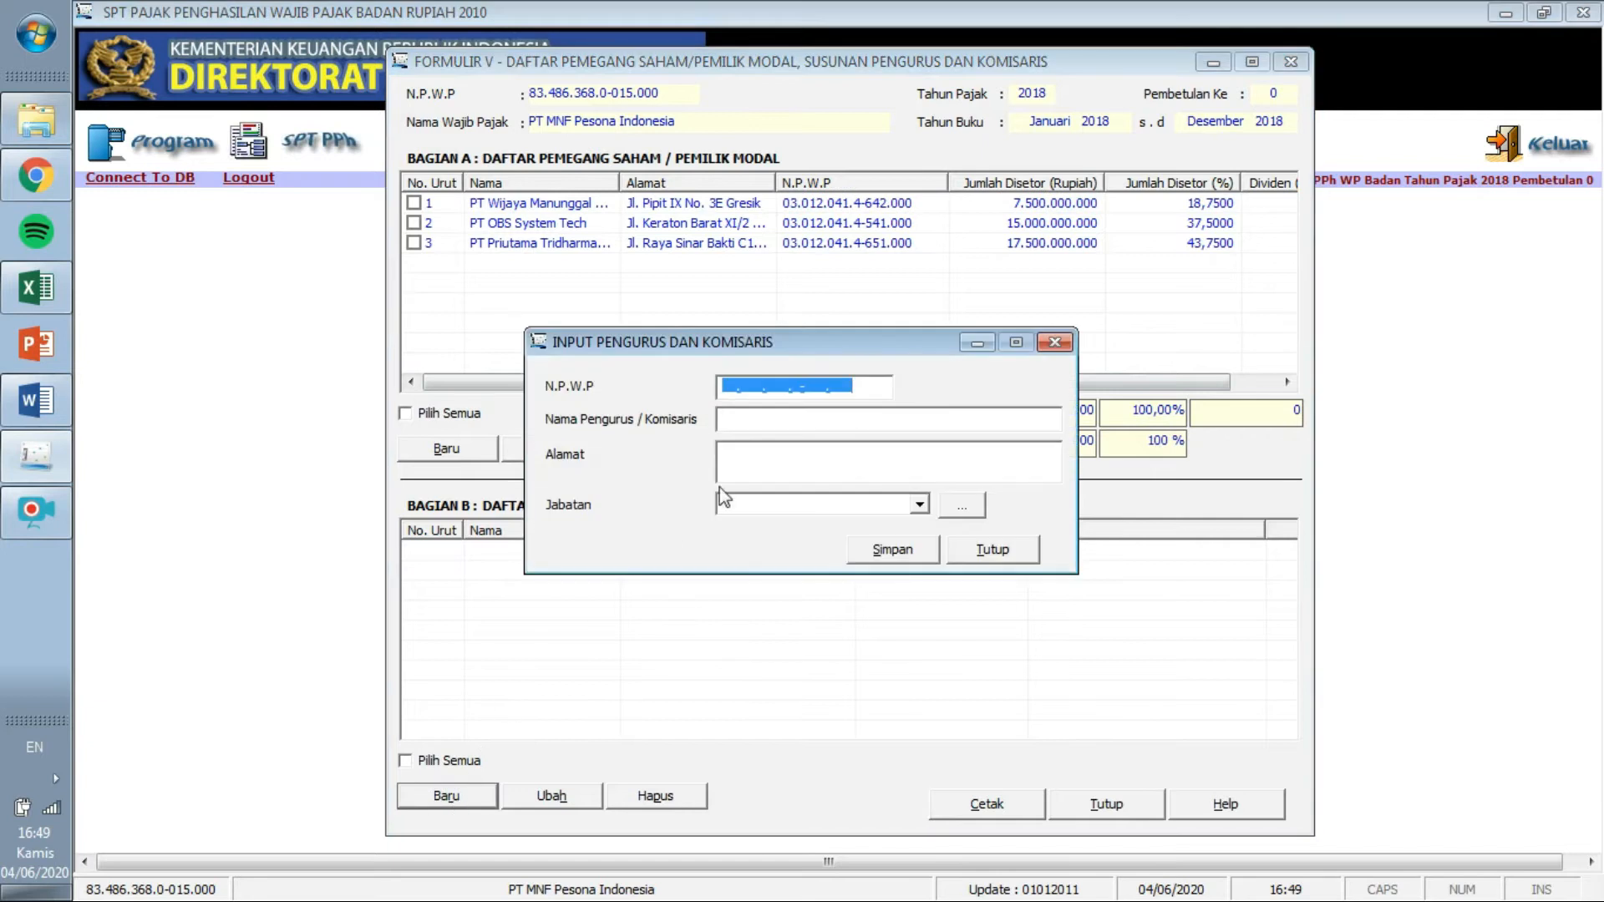
Paste the first board member's NPWP and name from the Word table into the entry.
{"action": "left_click", "coordinate": [723, 383]}
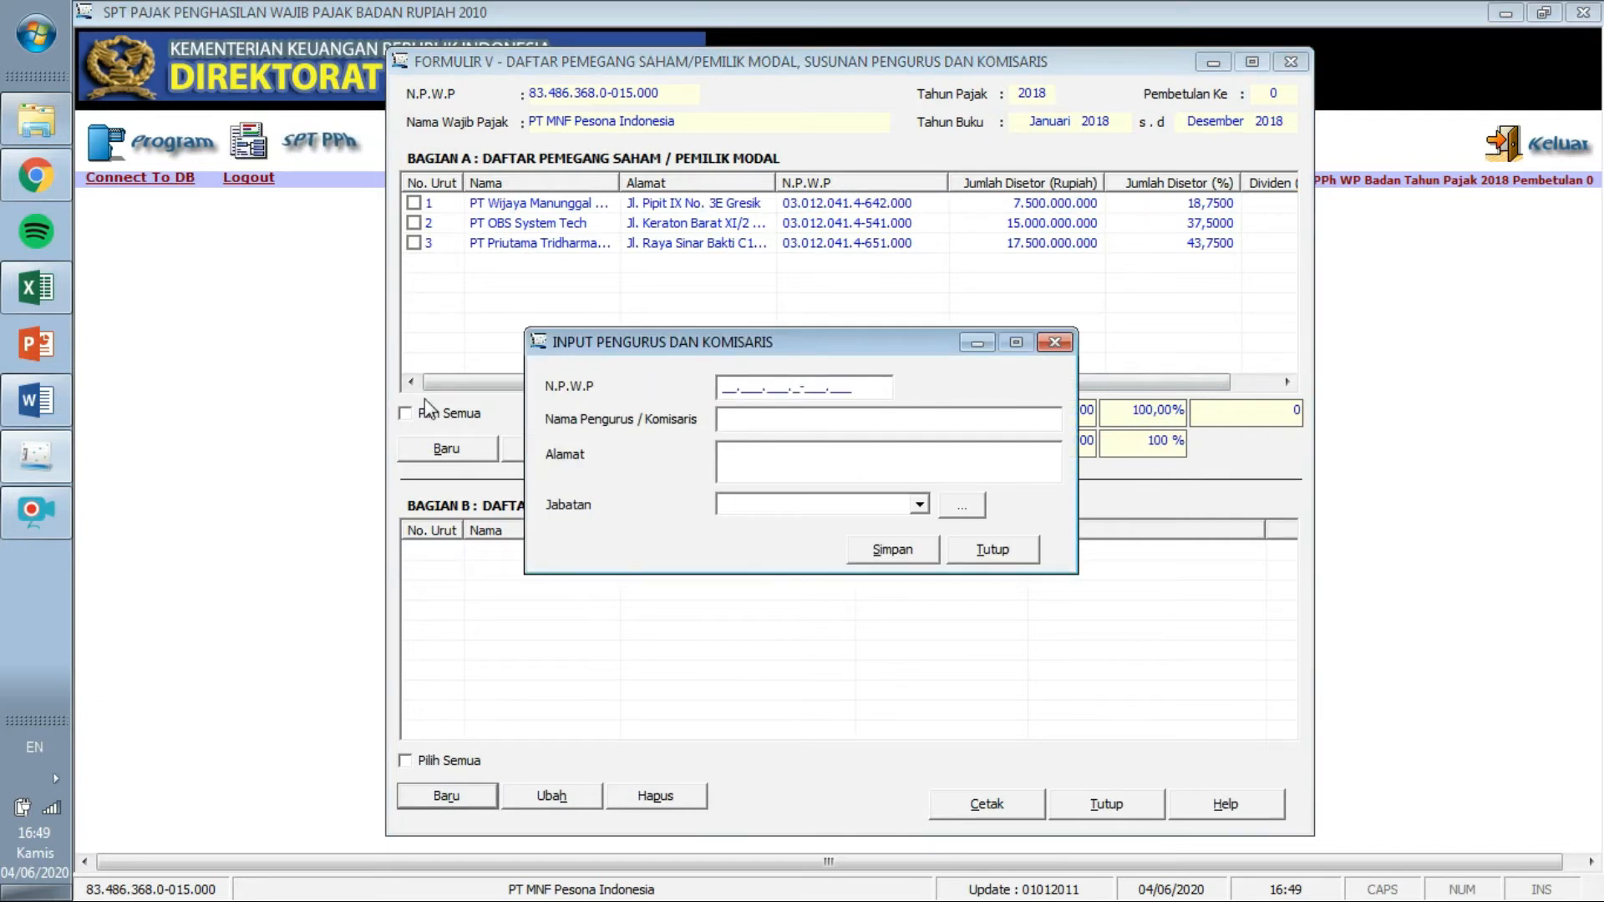
{"action": "left_click", "coordinate": [36, 401]}
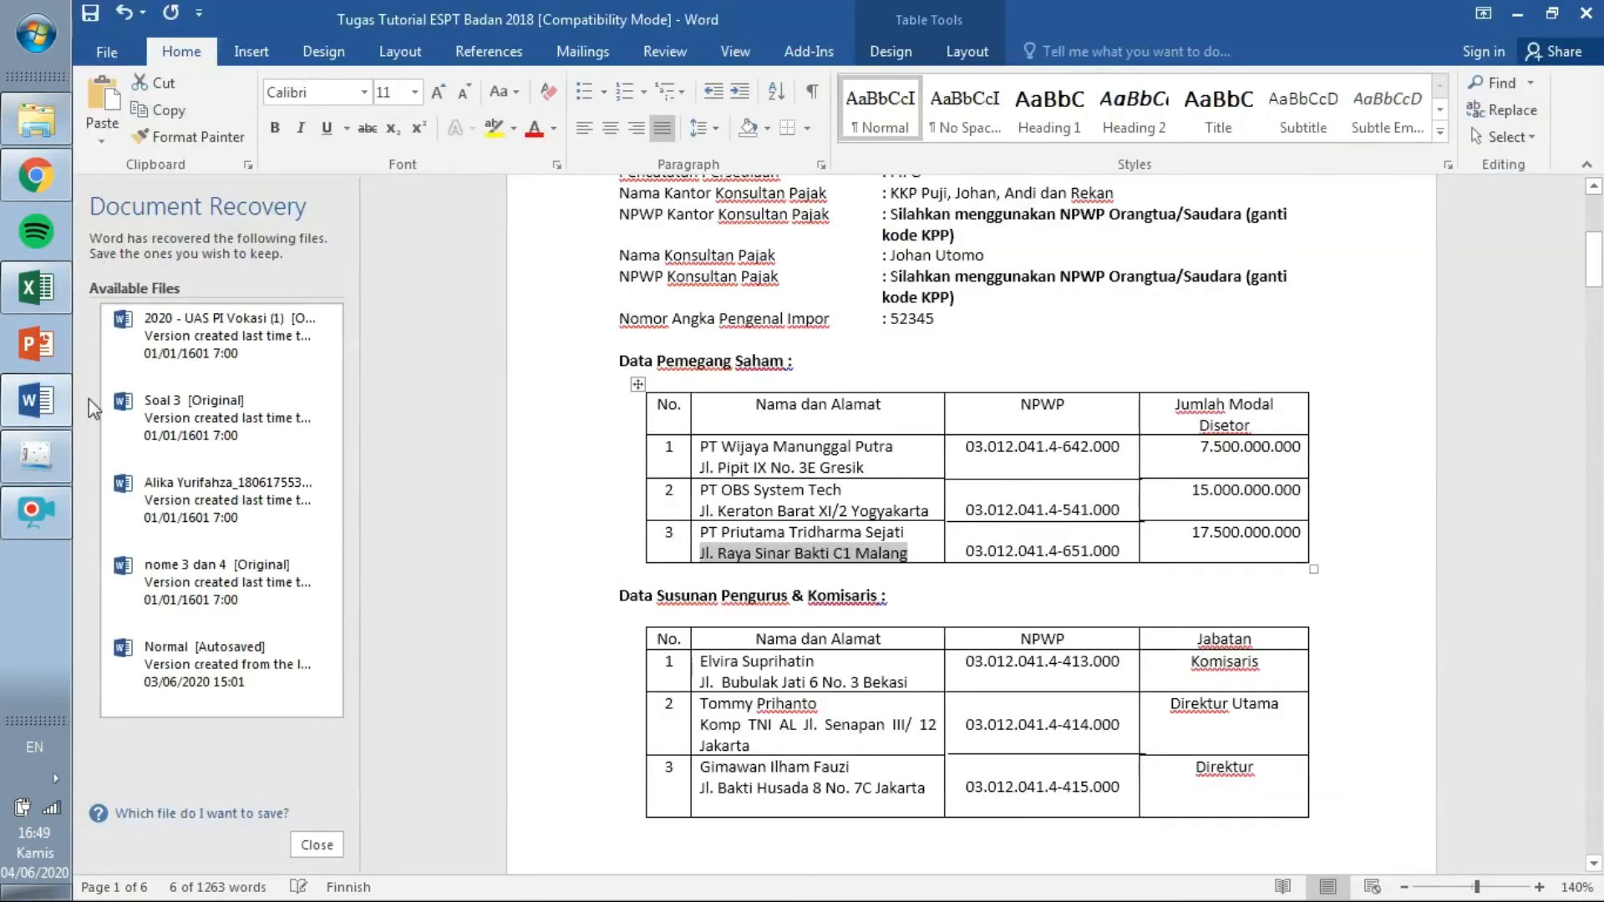
{"action": "left_click_drag", "start_coordinate": [1594, 276], "coordinate": [1596, 298]}
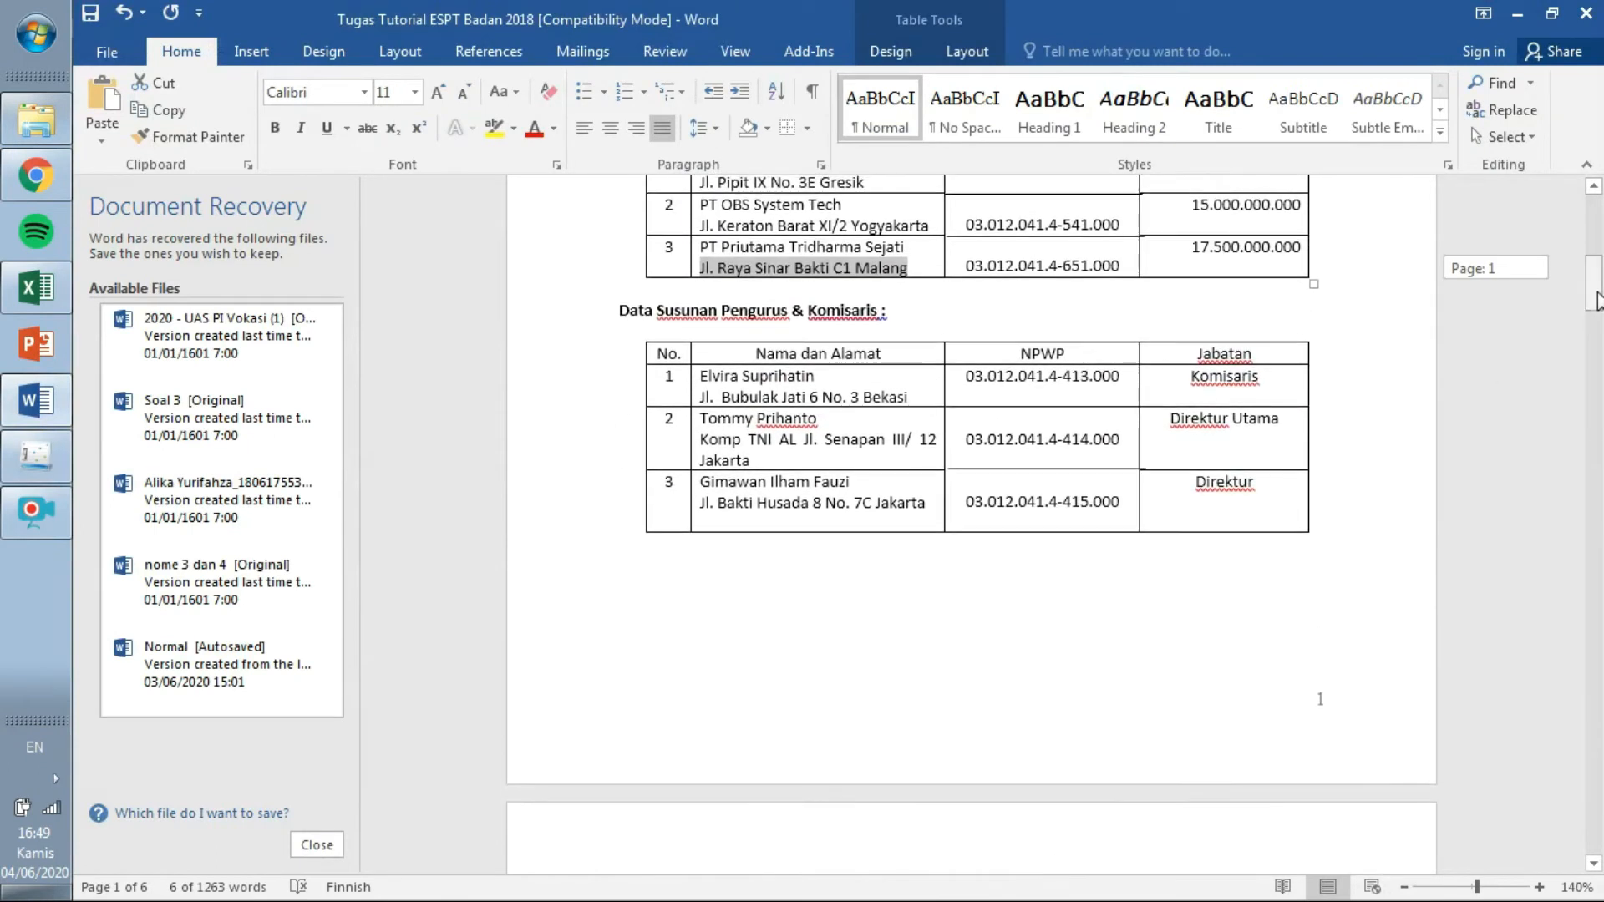
{"action": "left_click_drag", "start_coordinate": [962, 376], "coordinate": [1120, 380]}
{"action": "key", "text": "ctrl+c"}
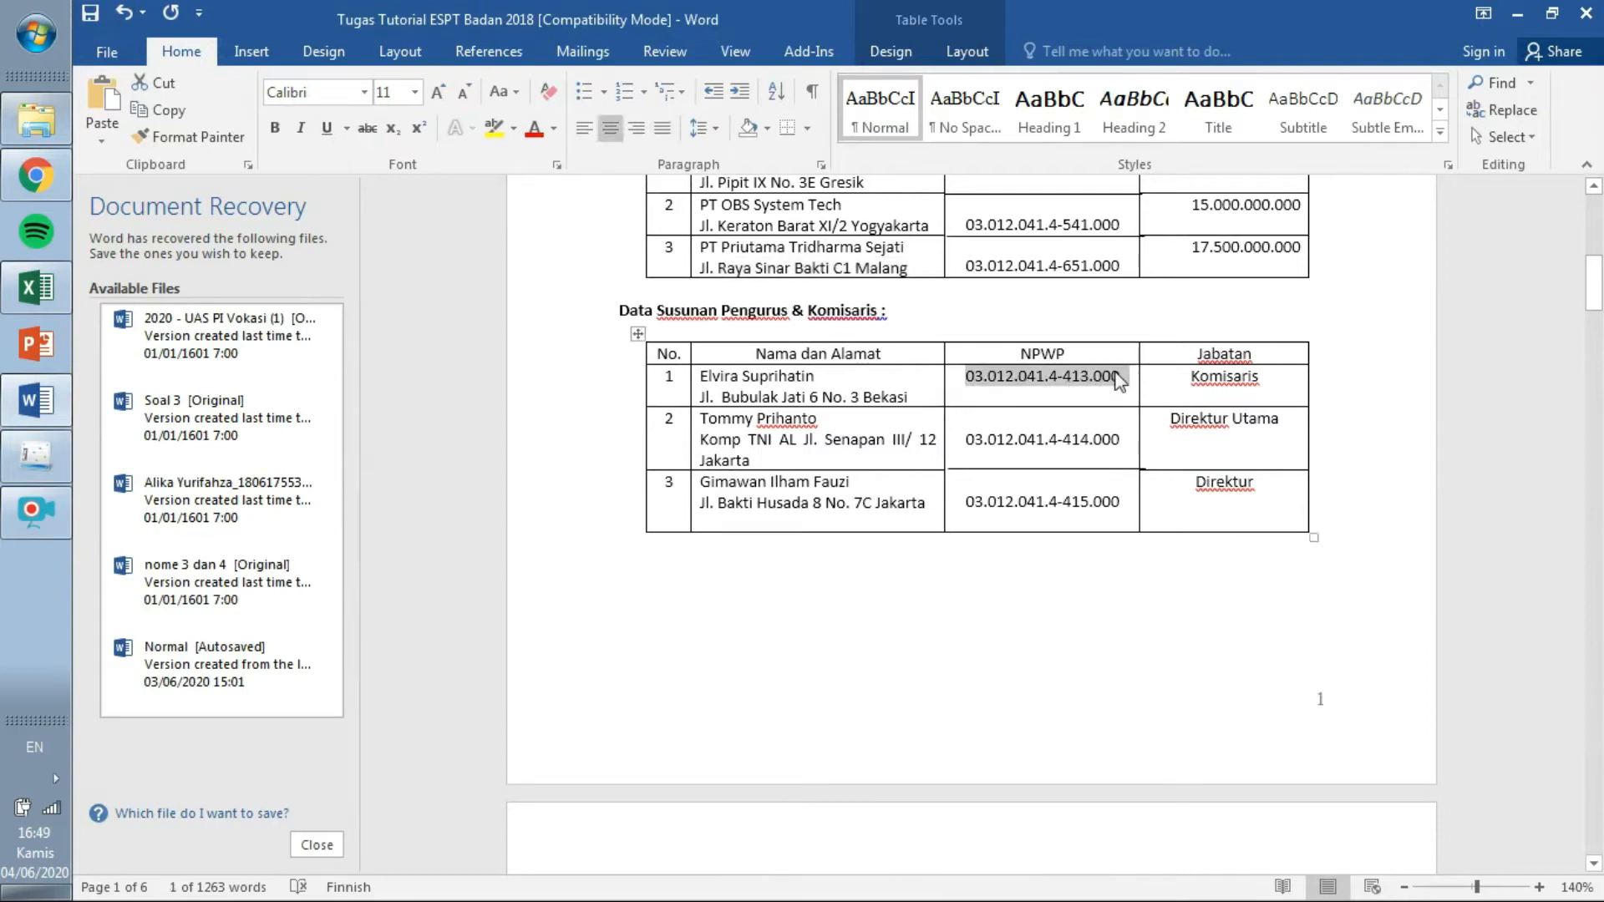
{"action": "left_click", "coordinate": [48, 454]}
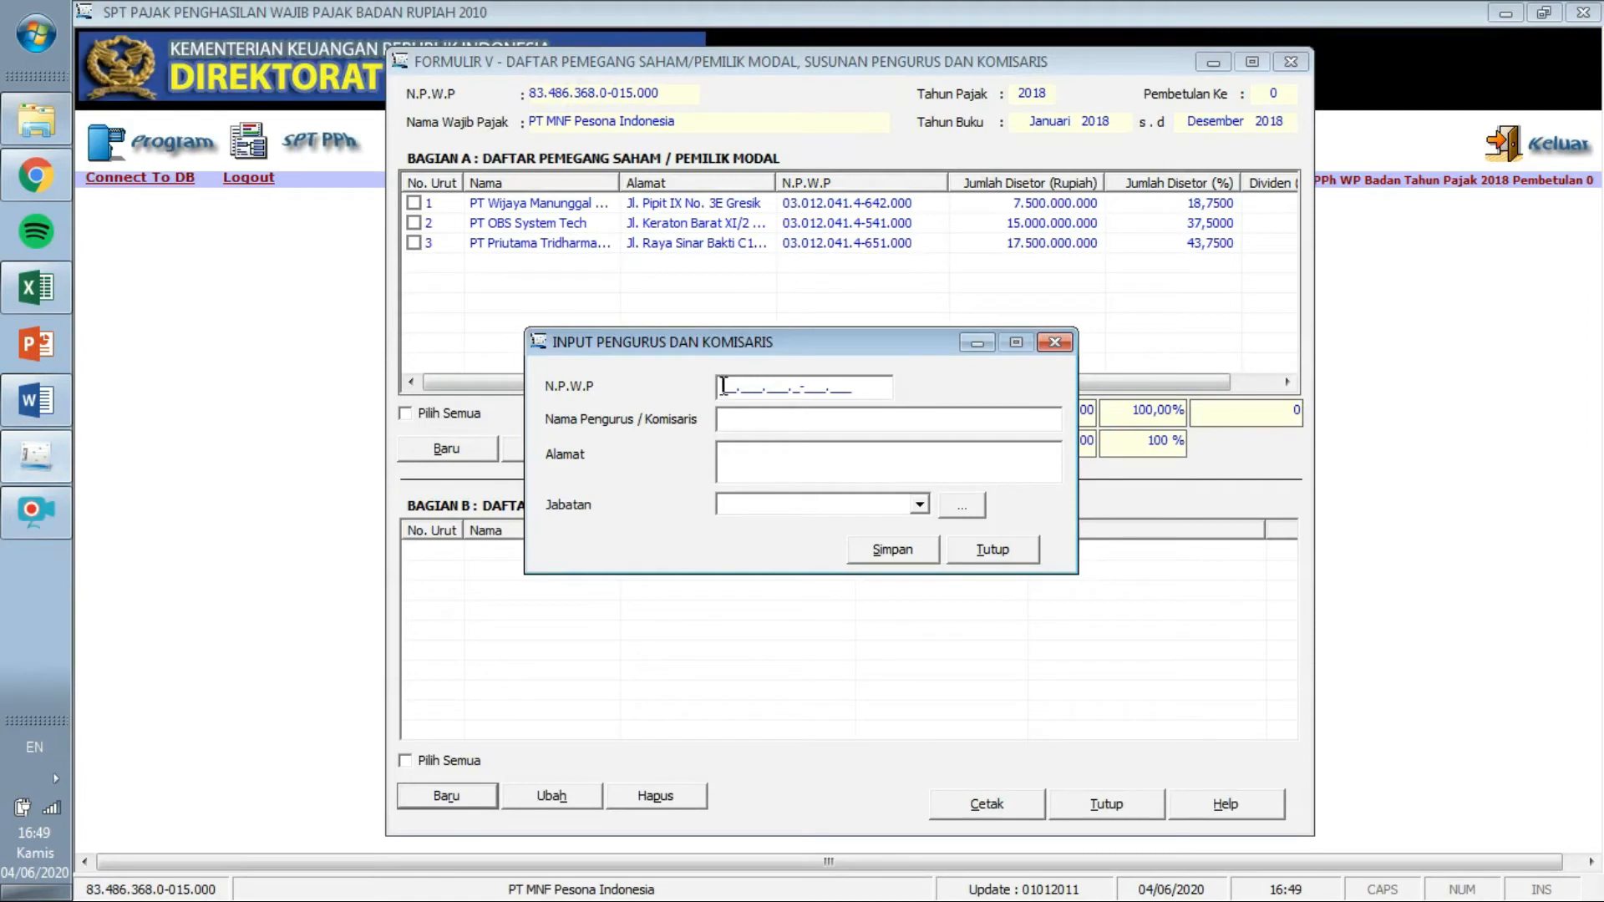
{"action": "key", "text": "ctrl+v"}
{"action": "left_click", "coordinate": [36, 400]}
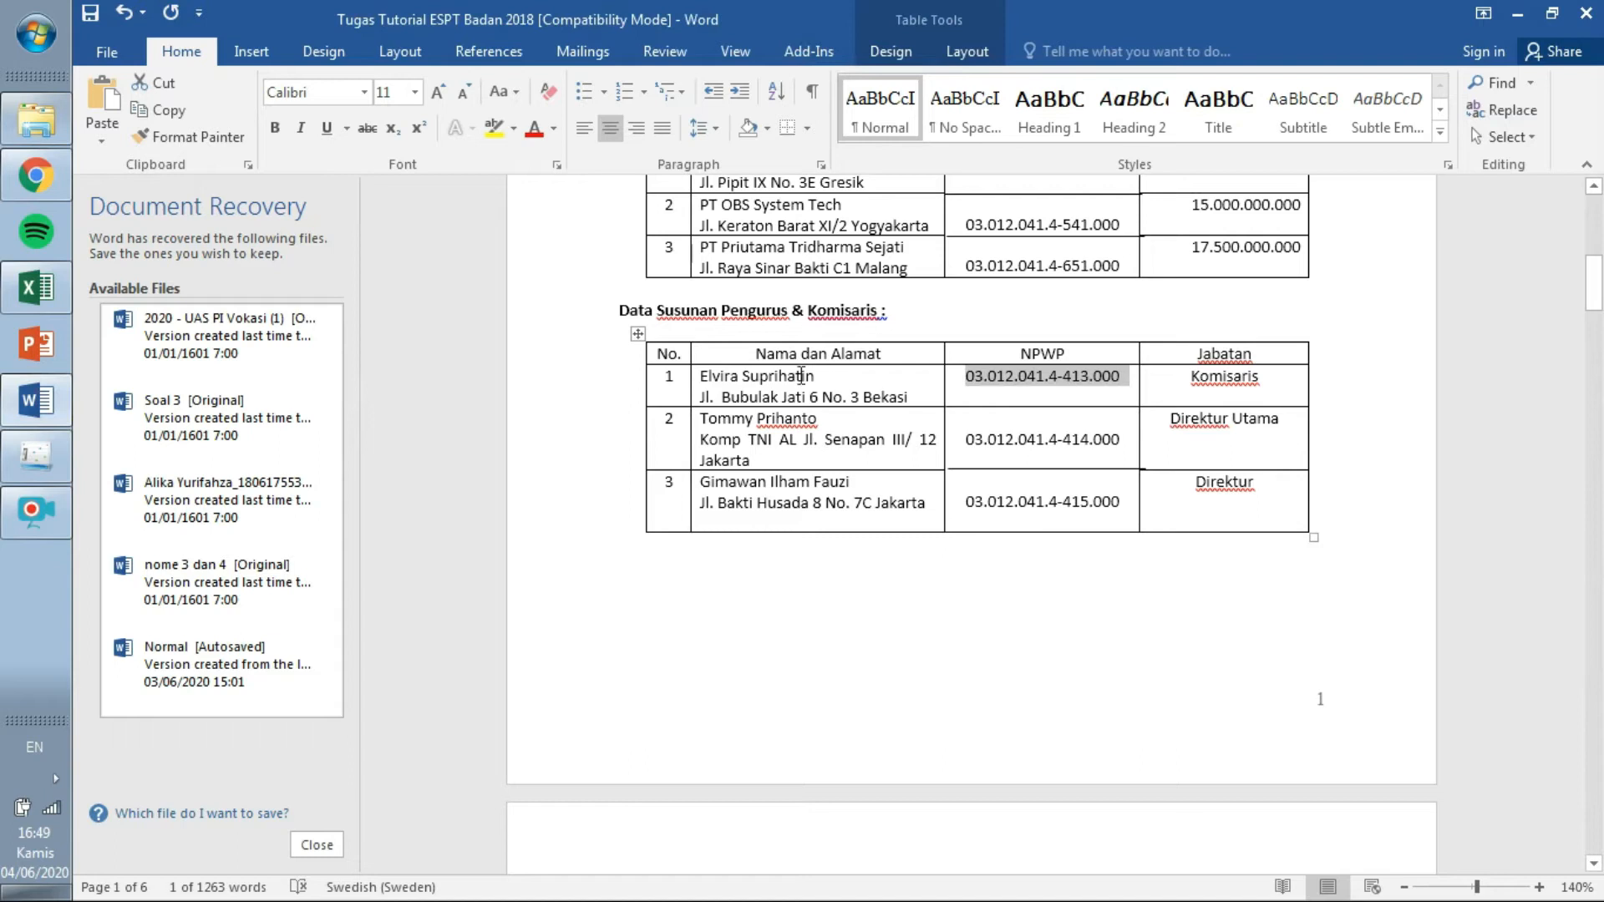
{"action": "left_click_drag", "start_coordinate": [801, 376], "coordinate": [699, 369]}
{"action": "key", "text": "ctrl+c"}
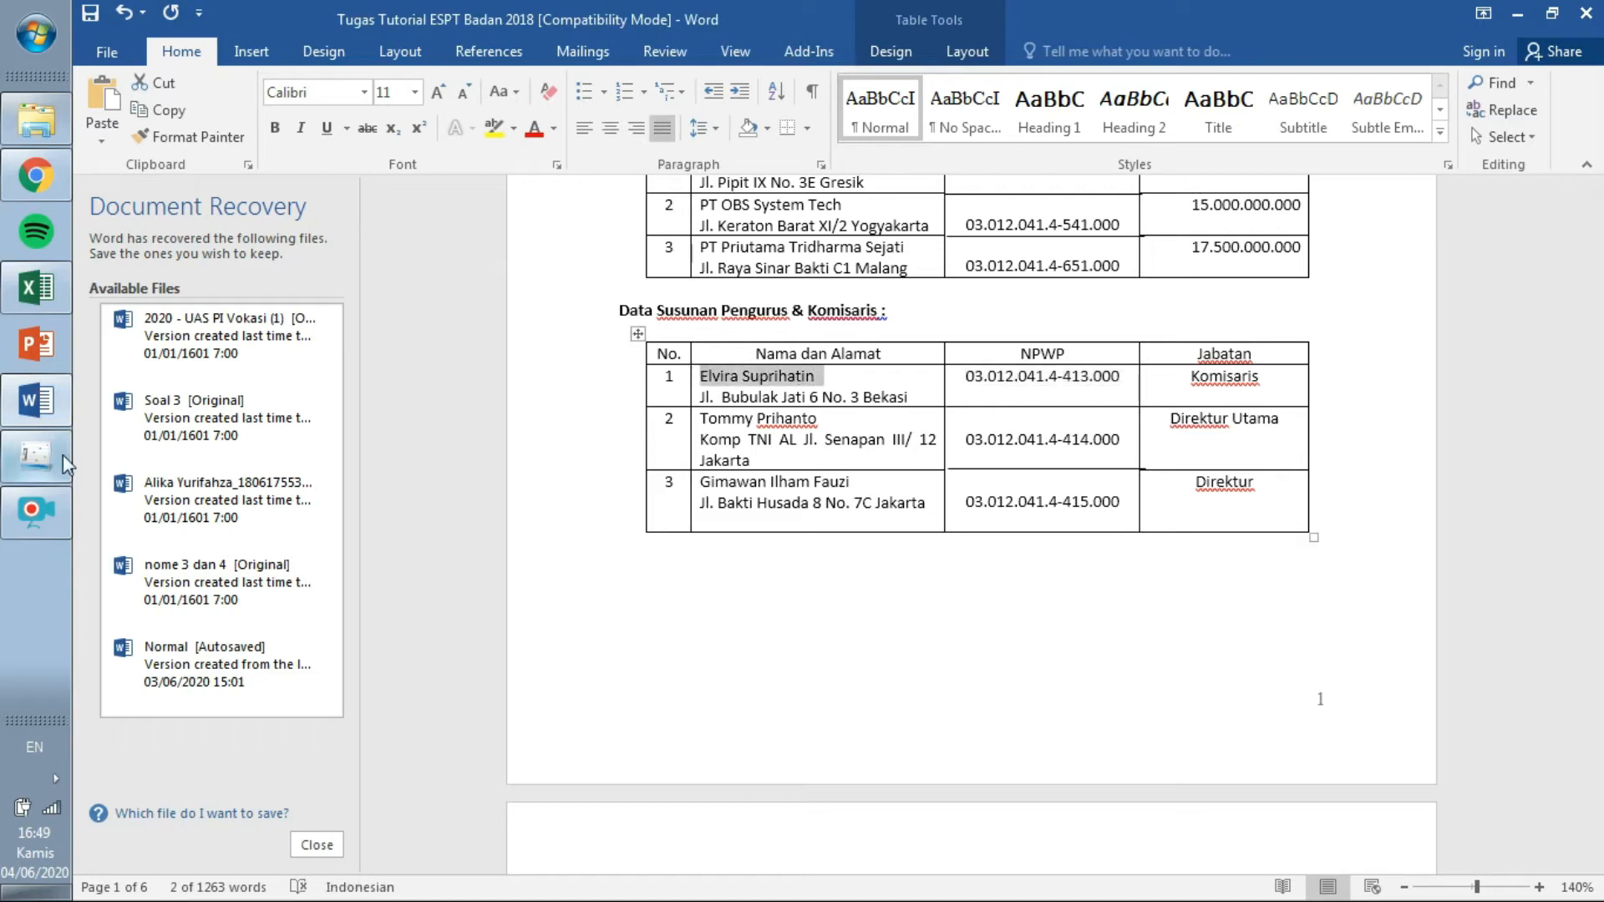
{"action": "key", "text": "alt+Tab"}
{"action": "key", "text": "ctrl+v"}
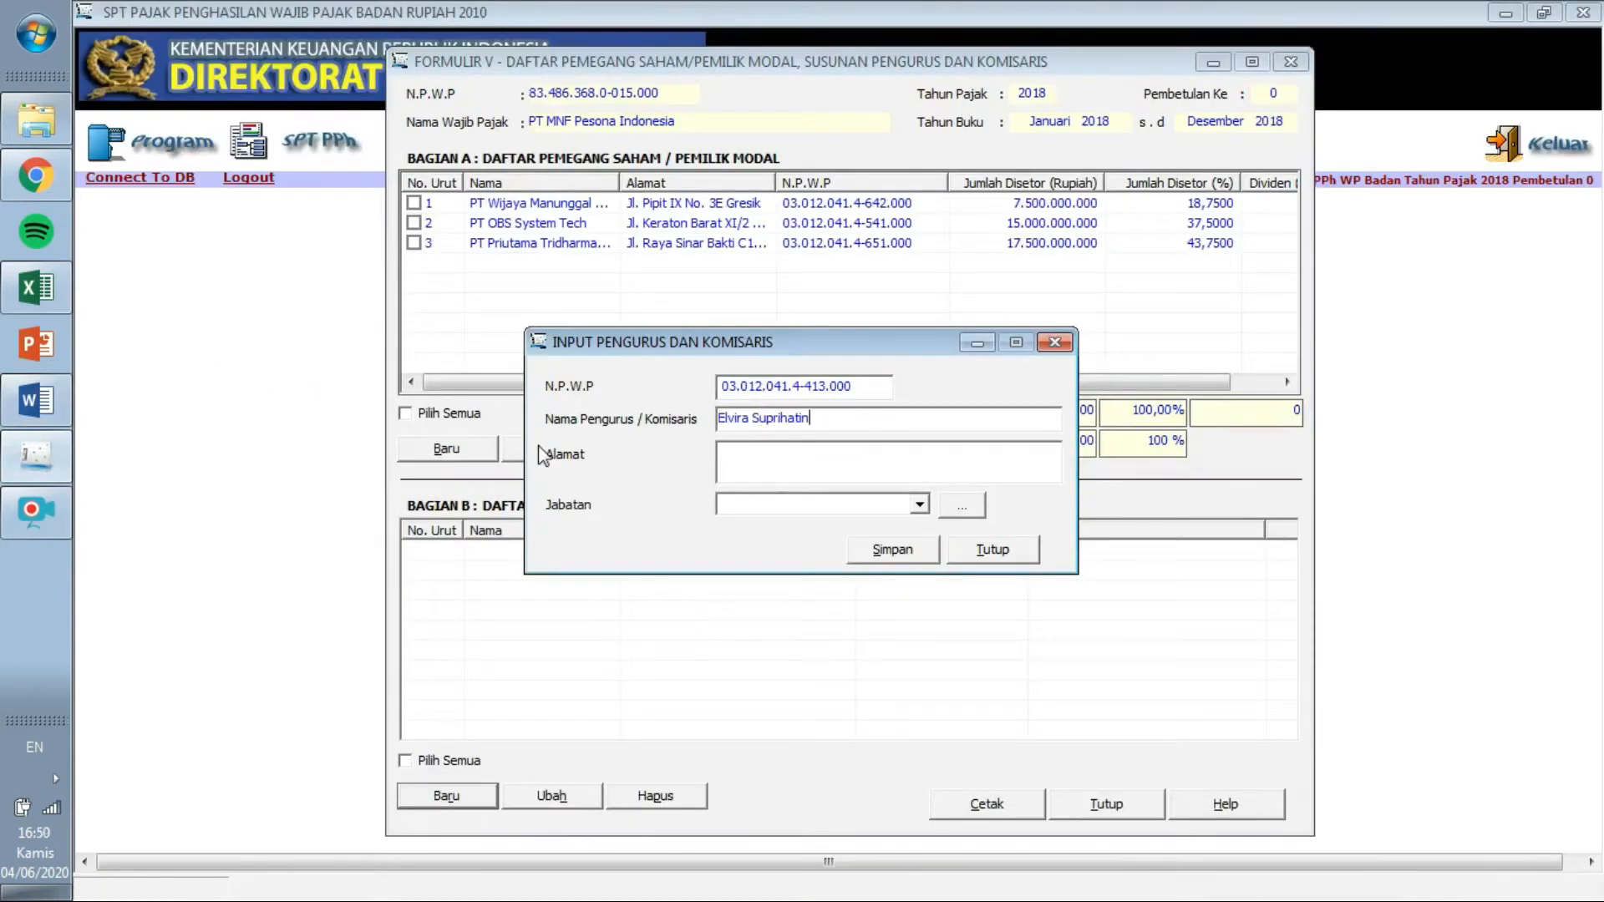
Paste the first board member's address from Word into the address field.
{"action": "left_click", "coordinate": [36, 401]}
{"action": "left_click_drag", "start_coordinate": [923, 396], "coordinate": [708, 401]}
{"action": "key", "text": "ctrl+c"}
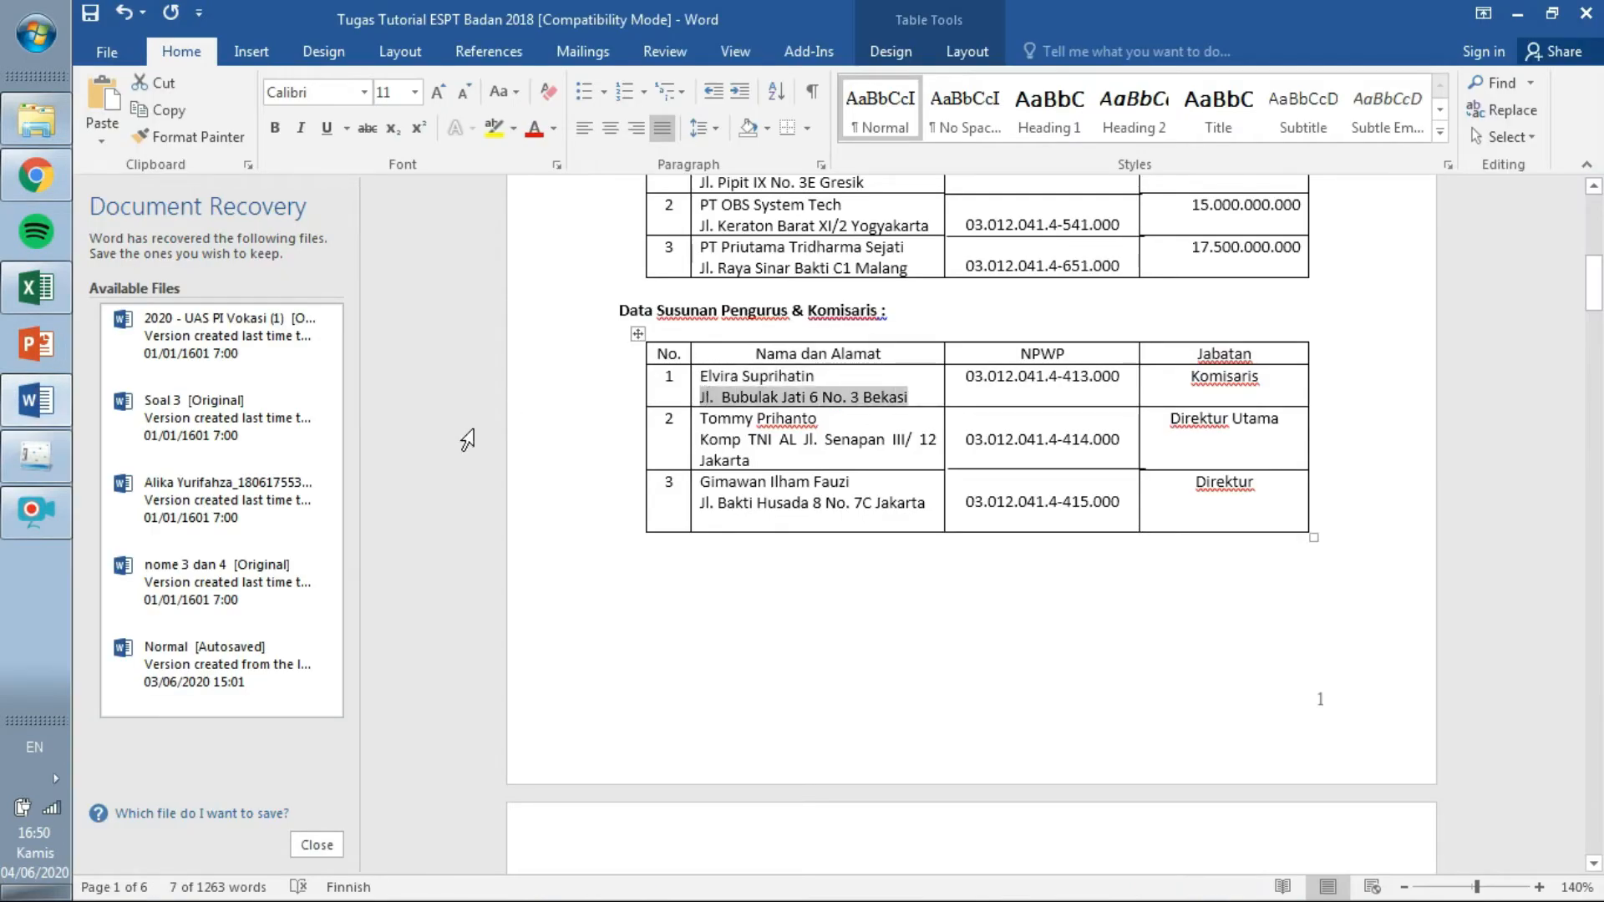
{"action": "left_click", "coordinate": [36, 455]}
{"action": "left_click", "coordinate": [767, 451]}
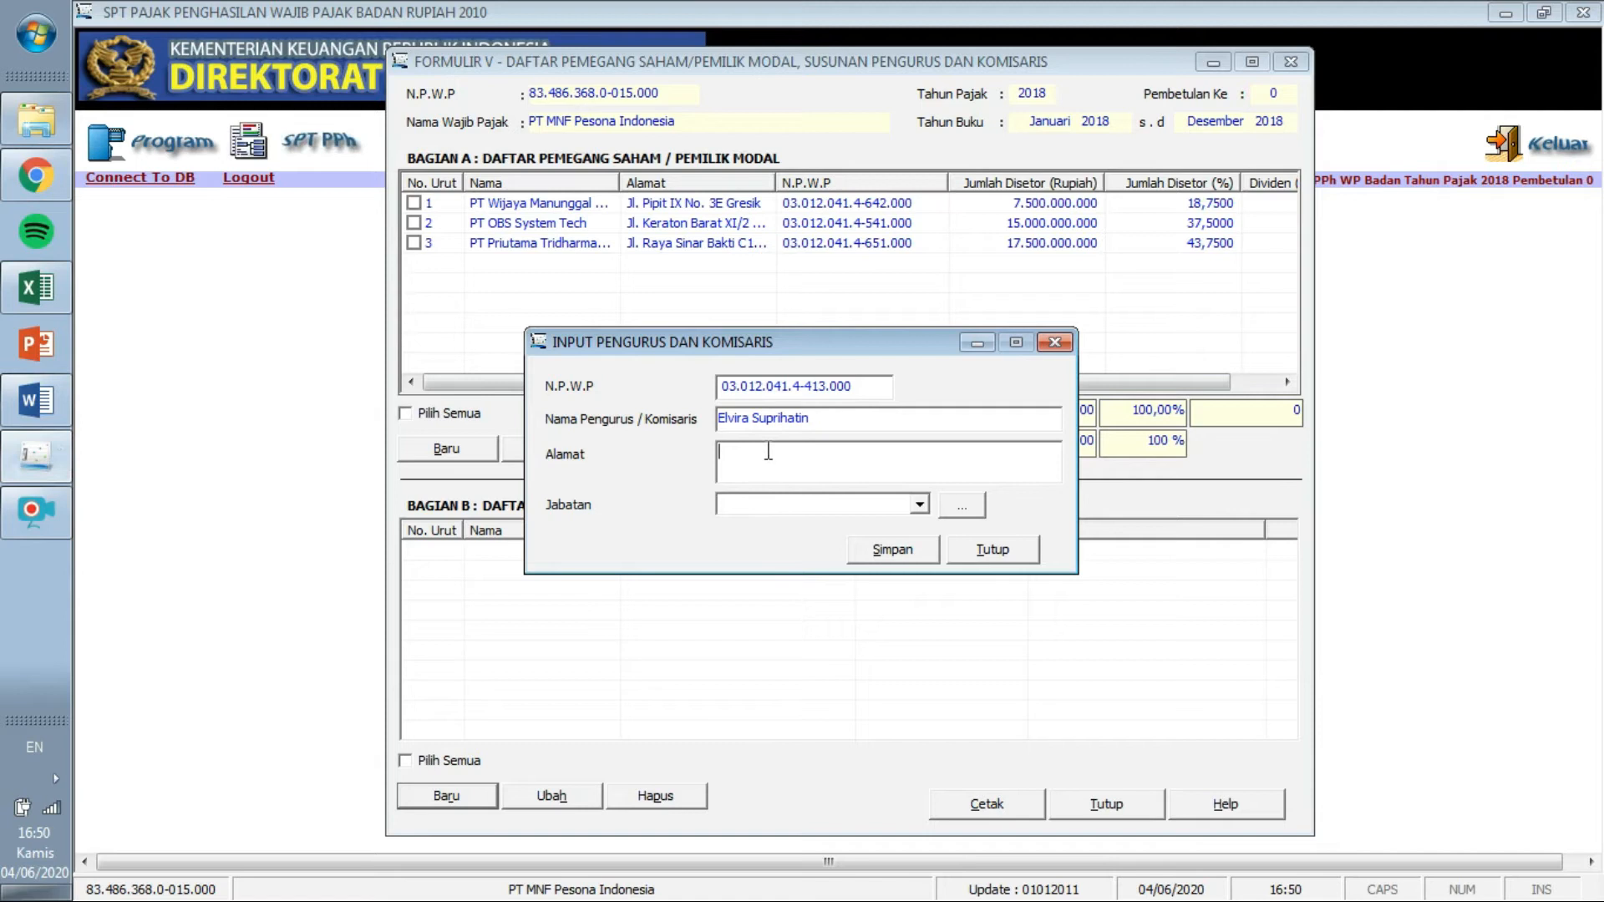
{"action": "key", "text": "ctrl+v"}
Set the position to Komisaris and bring up the positions reference list.
{"action": "left_click", "coordinate": [35, 404]}
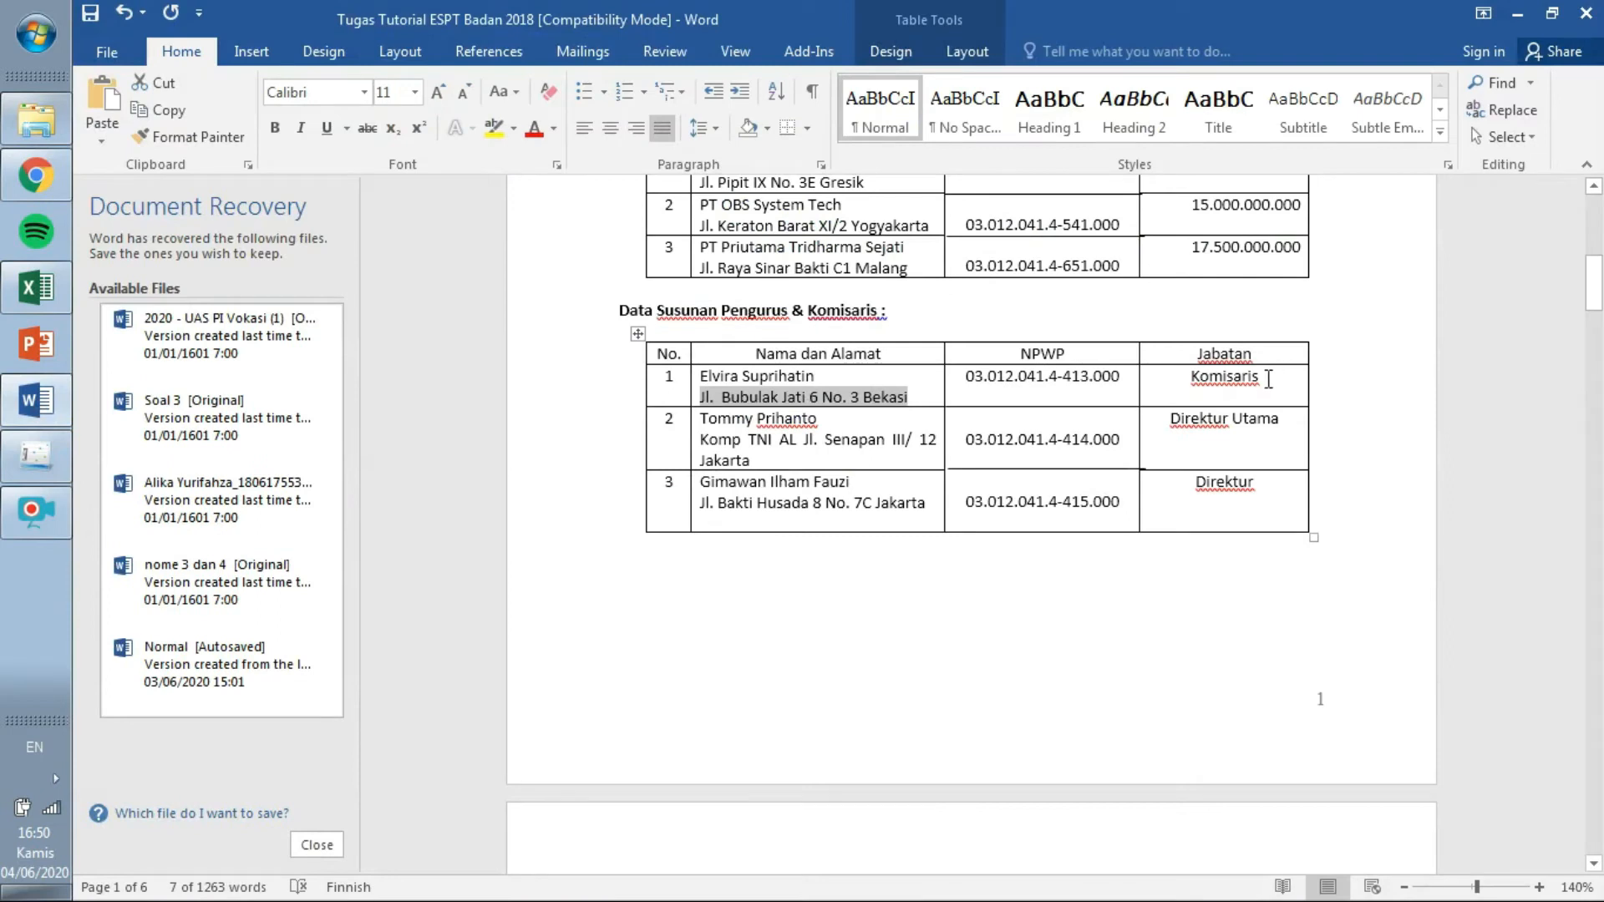
{"action": "left_click", "coordinate": [36, 455]}
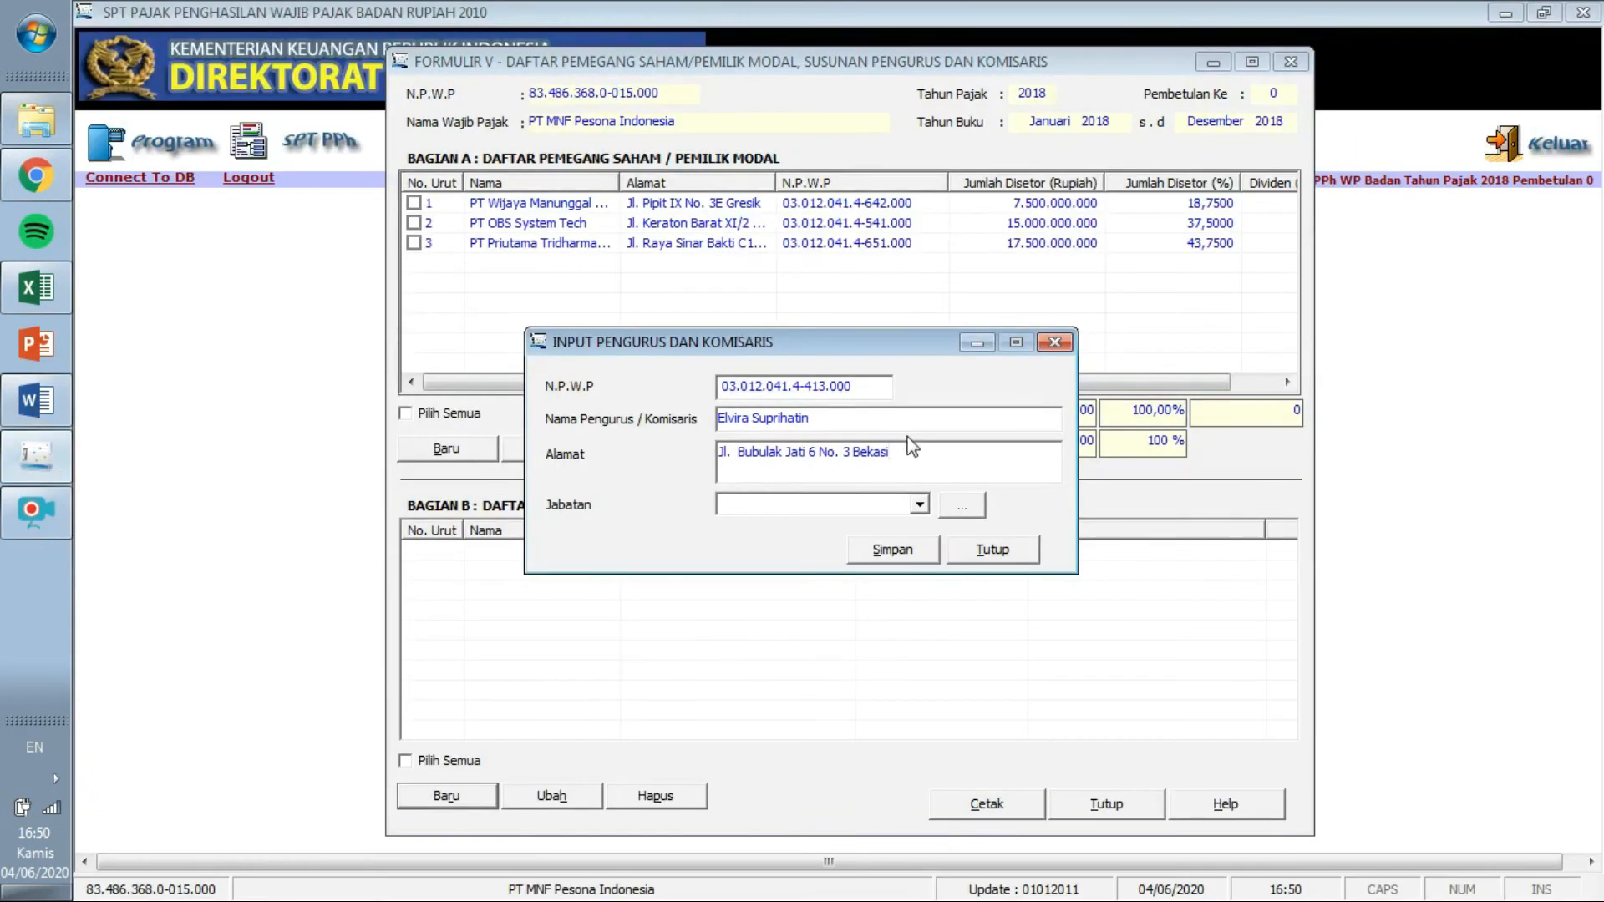
{"action": "left_click", "coordinate": [919, 503]}
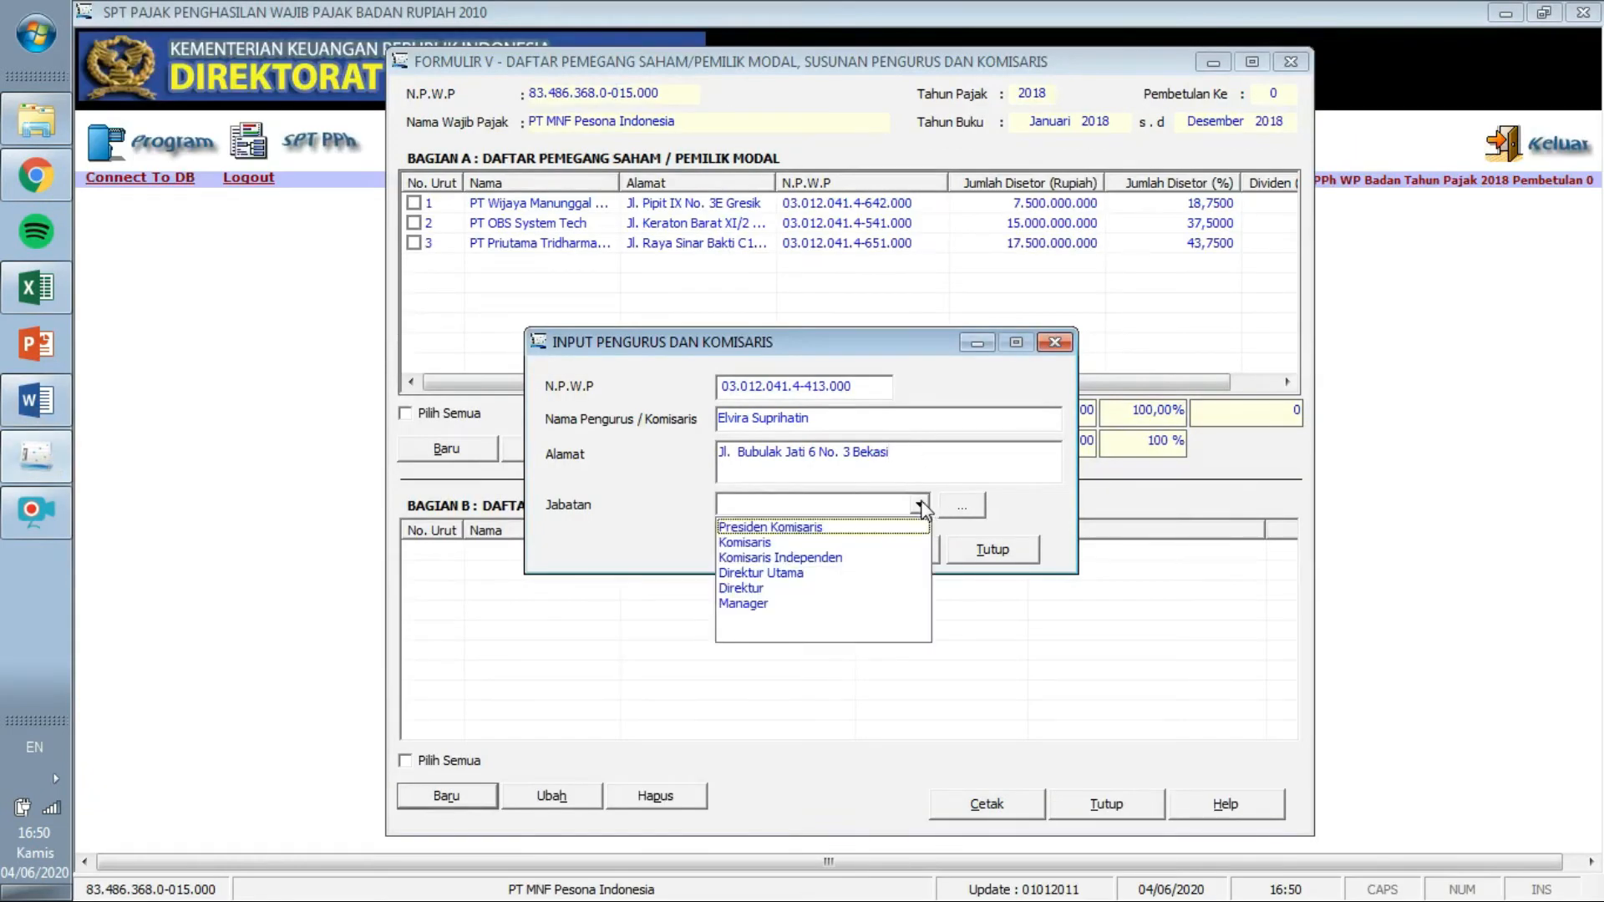
{"action": "left_click", "coordinate": [820, 542]}
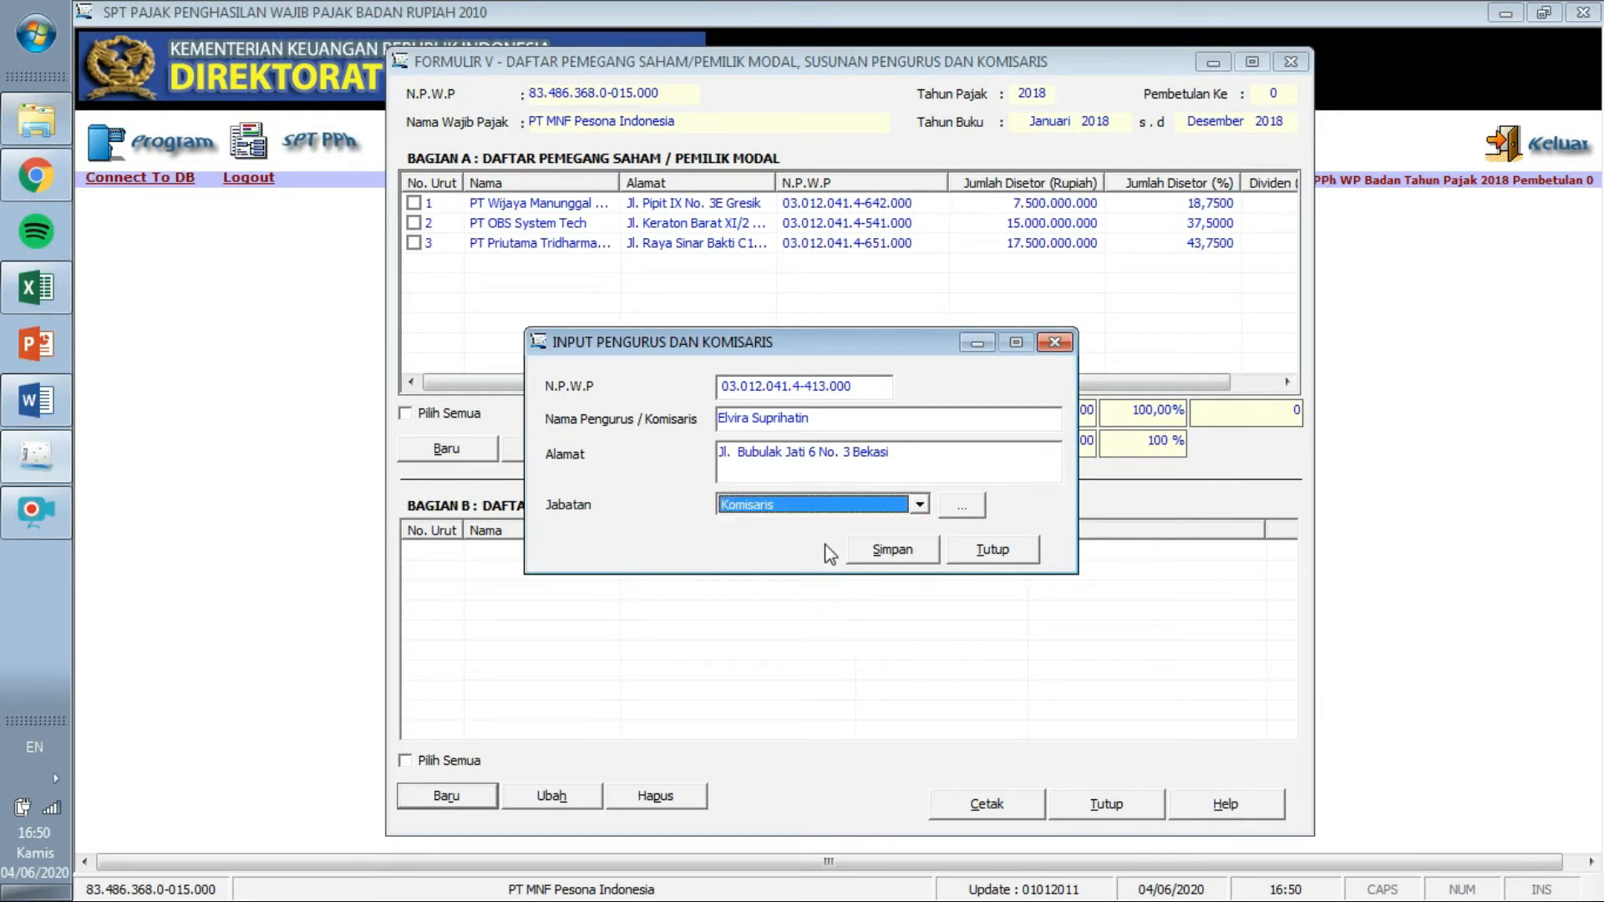
{"action": "left_click", "coordinate": [974, 511]}
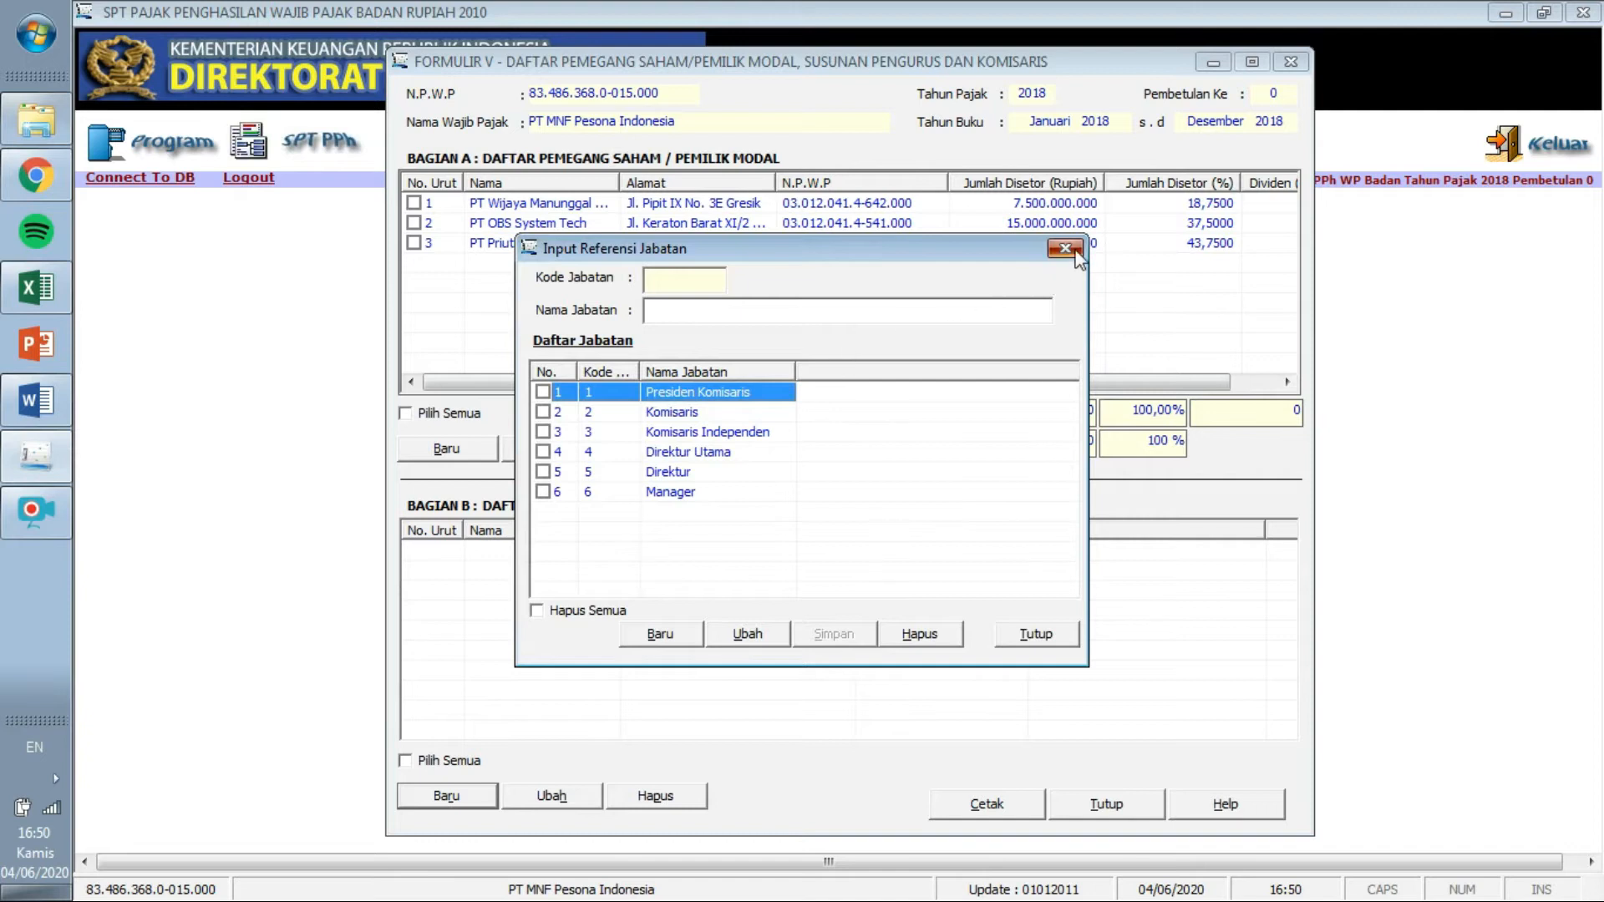
Close the Input Referensi Jabatan list, reopen it, then close it again.
{"action": "left_click", "coordinate": [1066, 249]}
{"action": "left_click", "coordinate": [969, 512]}
{"action": "left_click", "coordinate": [1065, 248]}
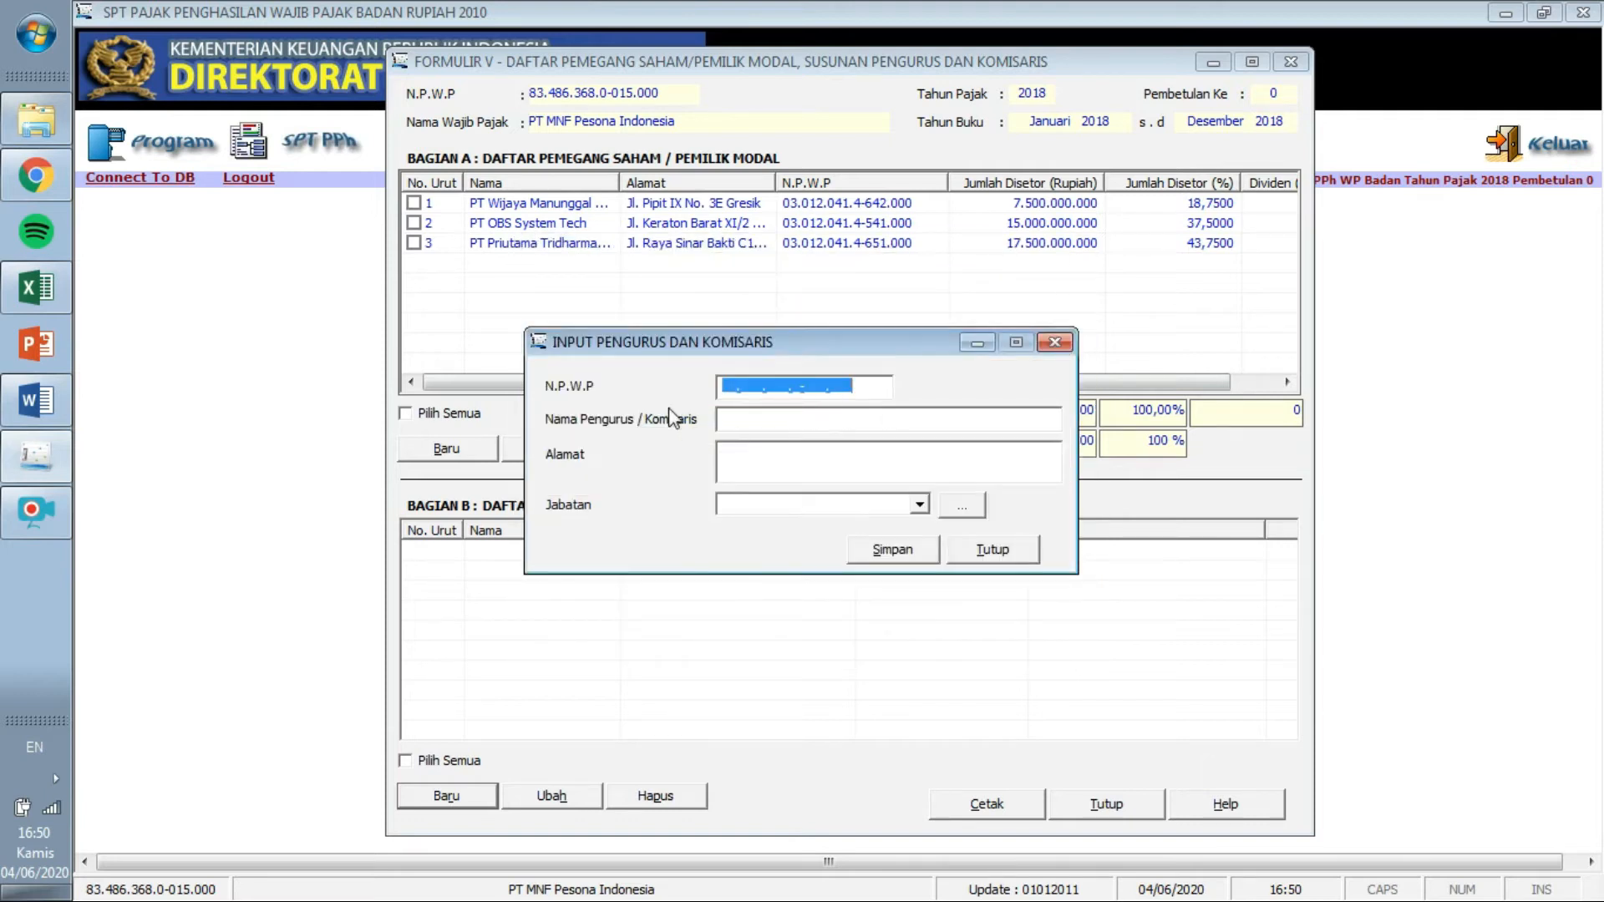
Re-enter the first board member's NPWP and name, copied from the Word table.
{"action": "left_click", "coordinate": [48, 398]}
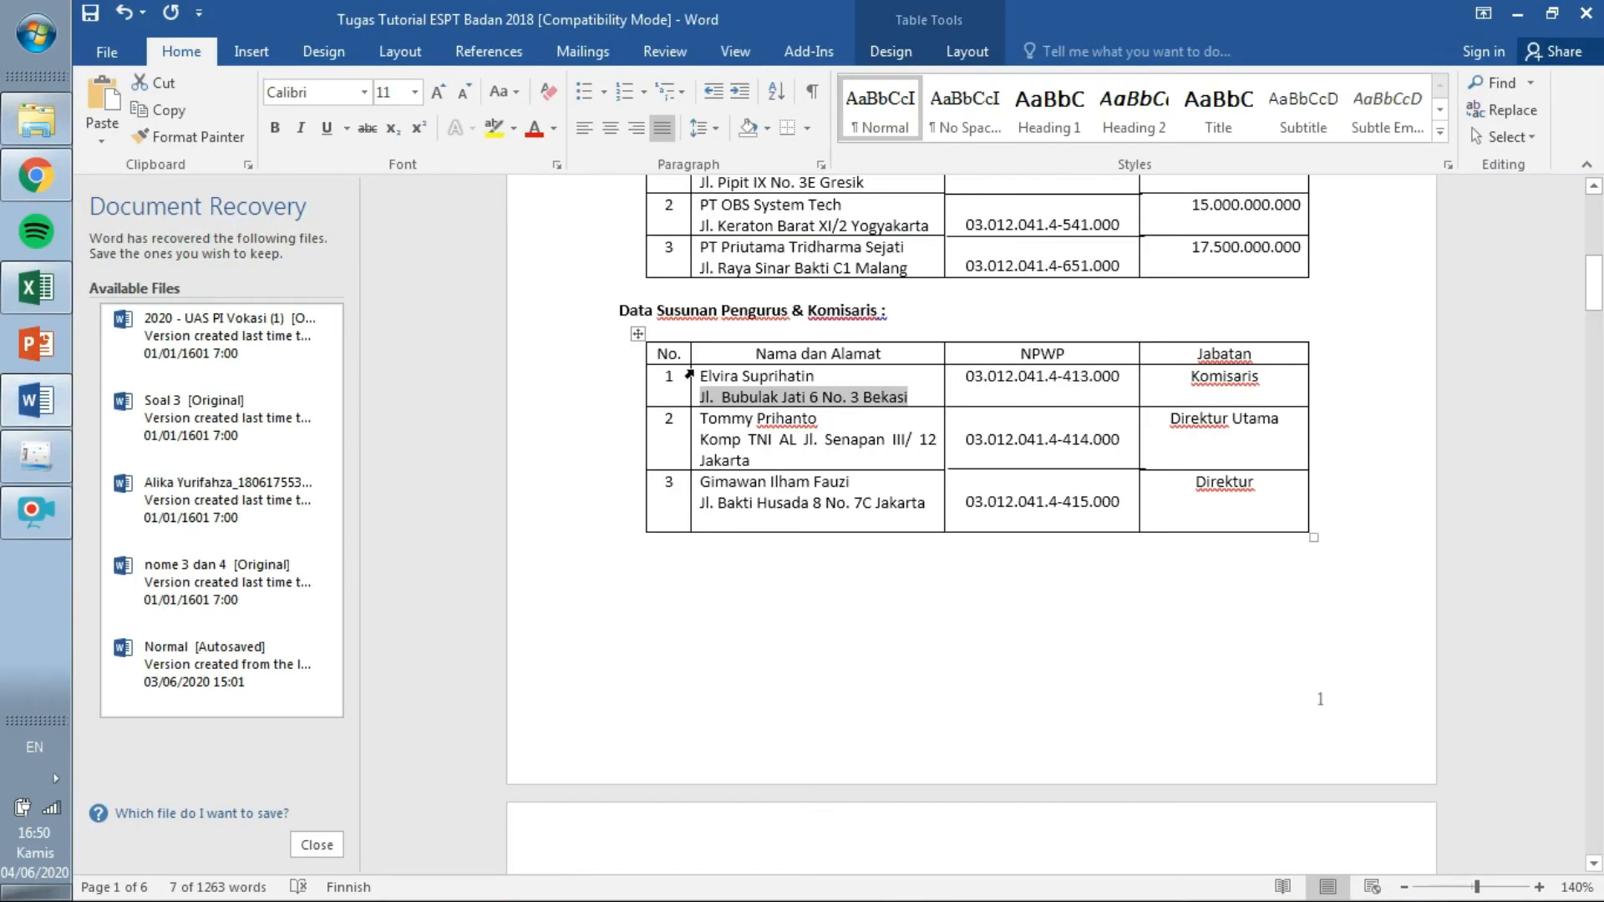
{"action": "mouse_move", "coordinate": [963, 378]}
{"action": "left_mouse_down"}
{"action": "mouse_move", "coordinate": [1045, 393]}
{"action": "mouse_move", "coordinate": [1151, 380]}
{"action": "mouse_move", "coordinate": [1075, 370]}
{"action": "mouse_move", "coordinate": [971, 391]}
{"action": "left_mouse_up"}
{"action": "left_click", "coordinate": [1138, 374]}
{"action": "key", "text": "ctrl+c"}
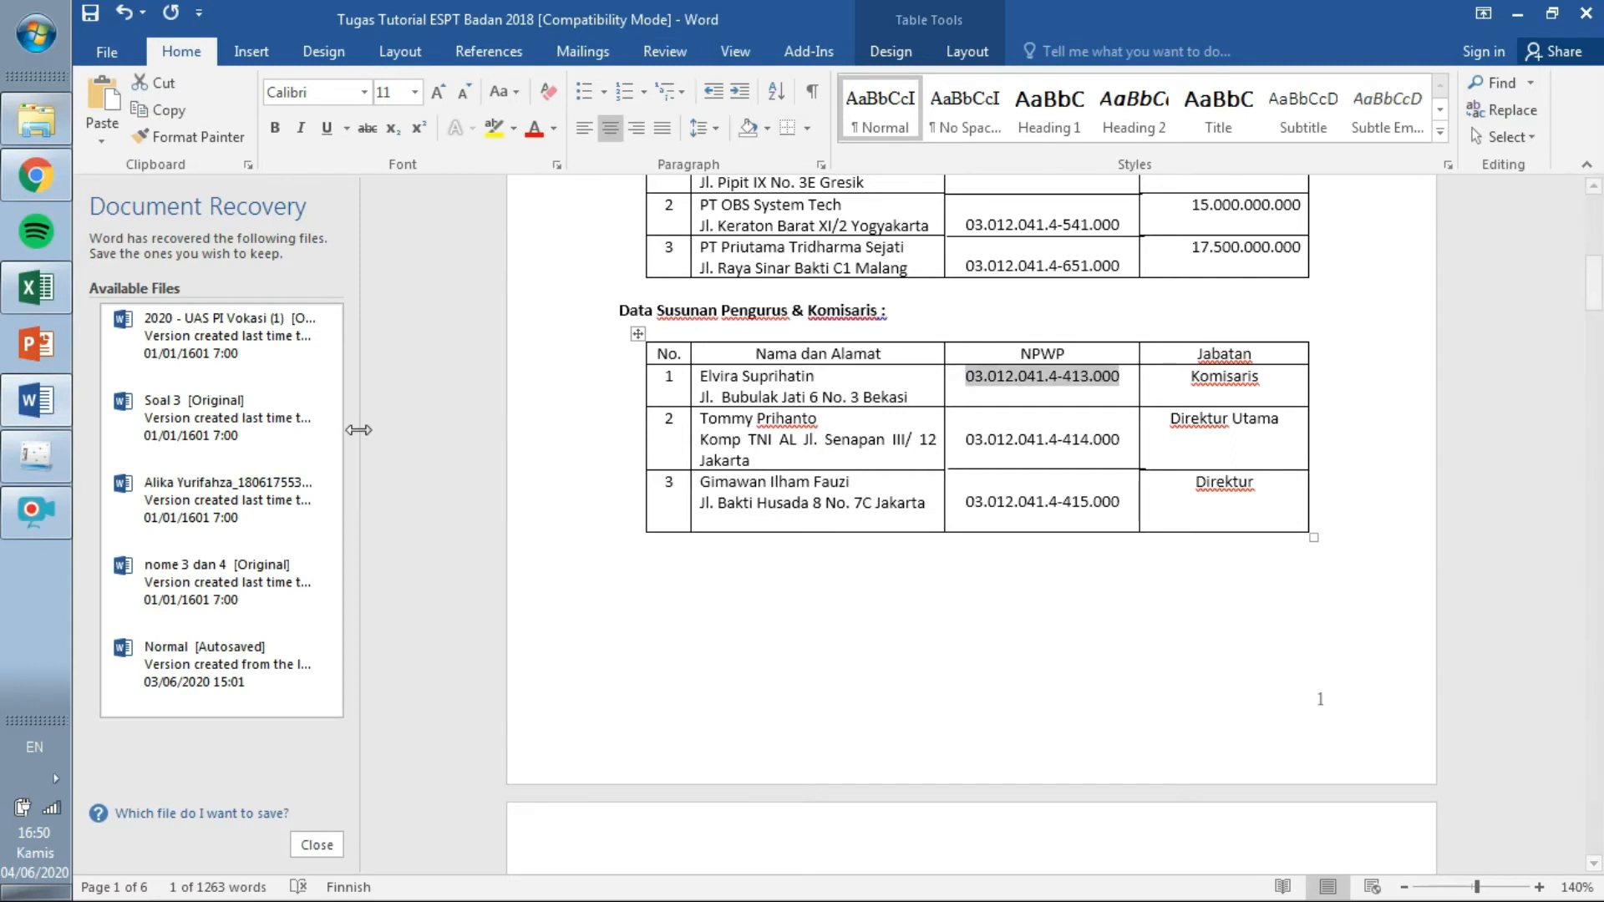
{"action": "key", "text": "alt+Tab"}
{"action": "left_click", "coordinate": [723, 387]}
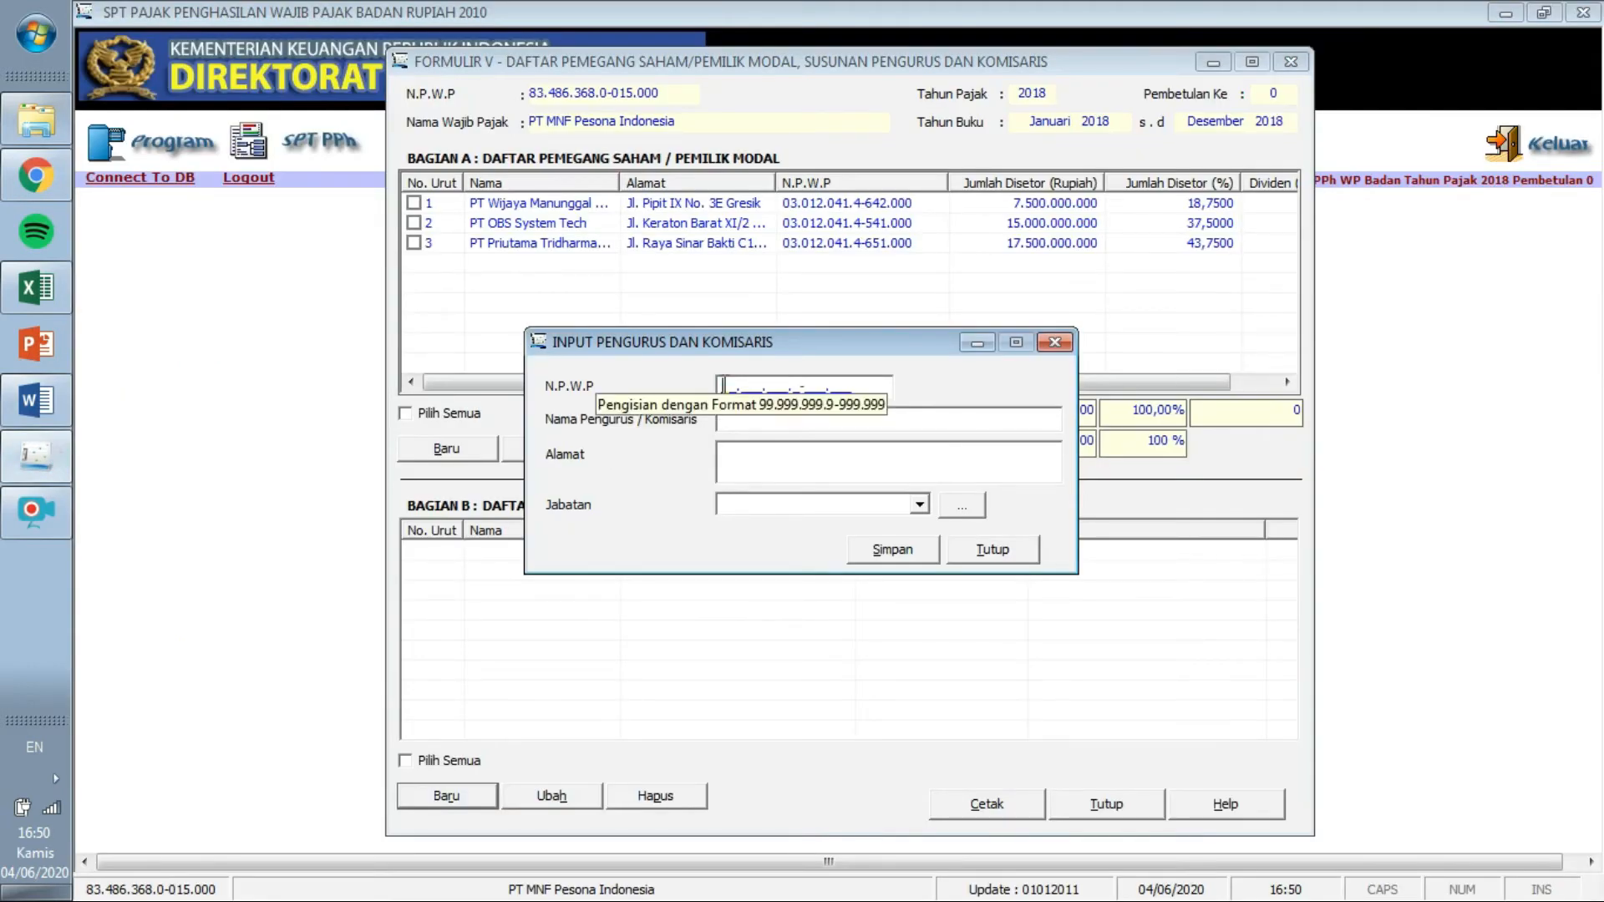
{"action": "key", "text": "ctrl+v"}
{"action": "left_click", "coordinate": [37, 401]}
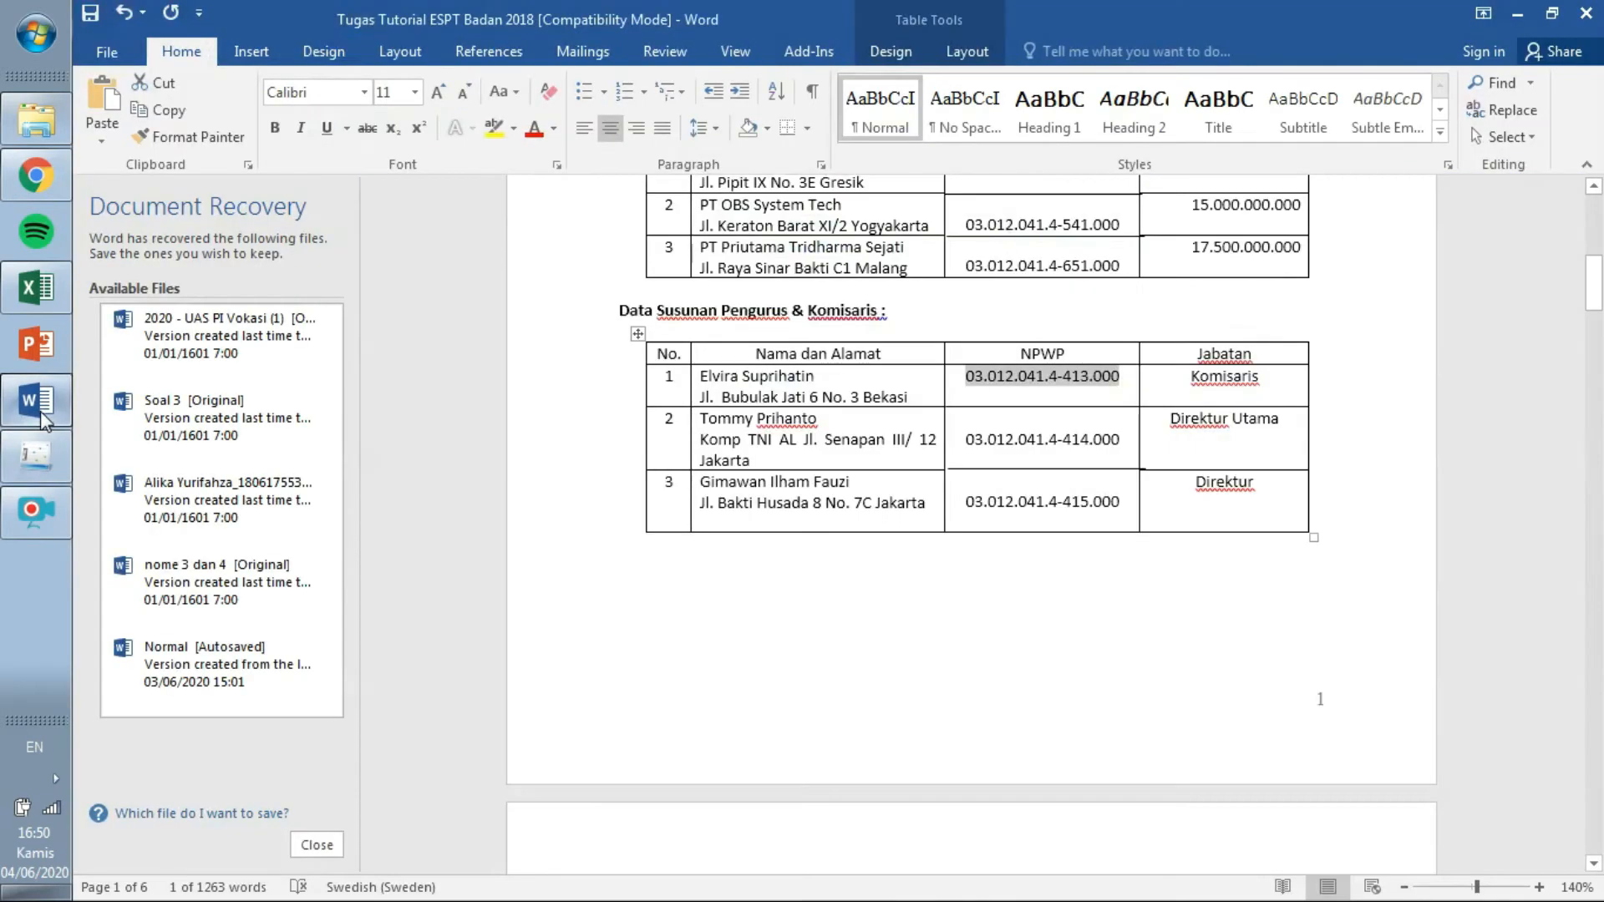
{"action": "mouse_move", "coordinate": [832, 386]}
{"action": "left_mouse_down"}
{"action": "mouse_move", "coordinate": [802, 353]}
{"action": "mouse_move", "coordinate": [764, 365]}
{"action": "mouse_move", "coordinate": [819, 376]}
{"action": "mouse_move", "coordinate": [705, 382]}
{"action": "left_mouse_up"}
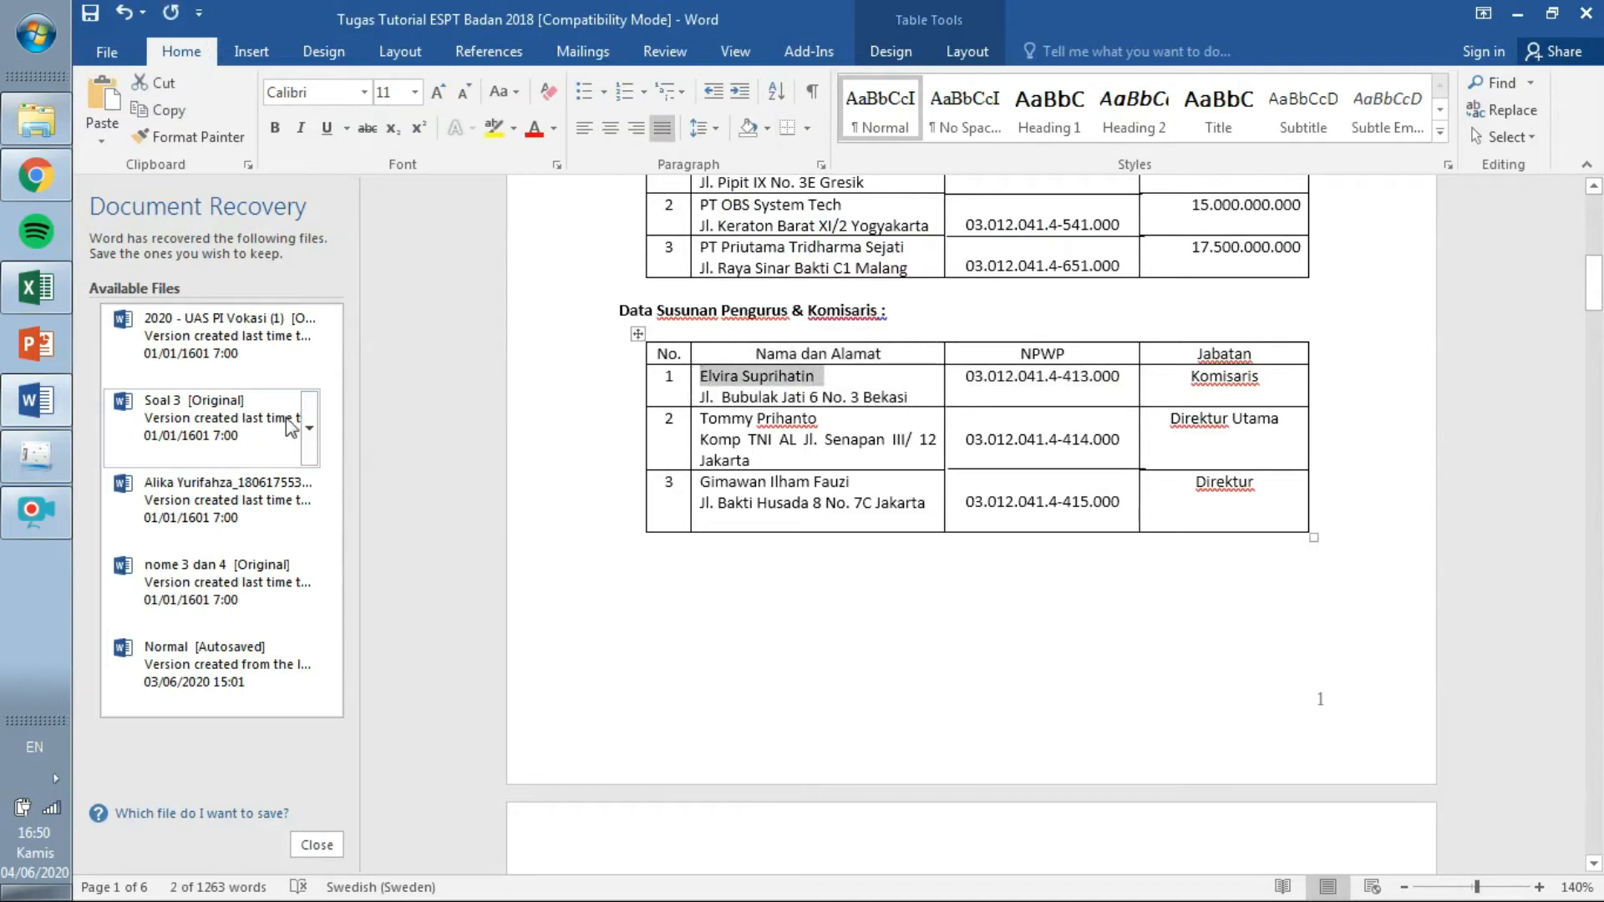
{"action": "left_click", "coordinate": [35, 455]}
{"action": "key", "text": "ctrl+v"}
Paste the first board member's address from Word into the address field.
{"action": "left_click", "coordinate": [36, 401]}
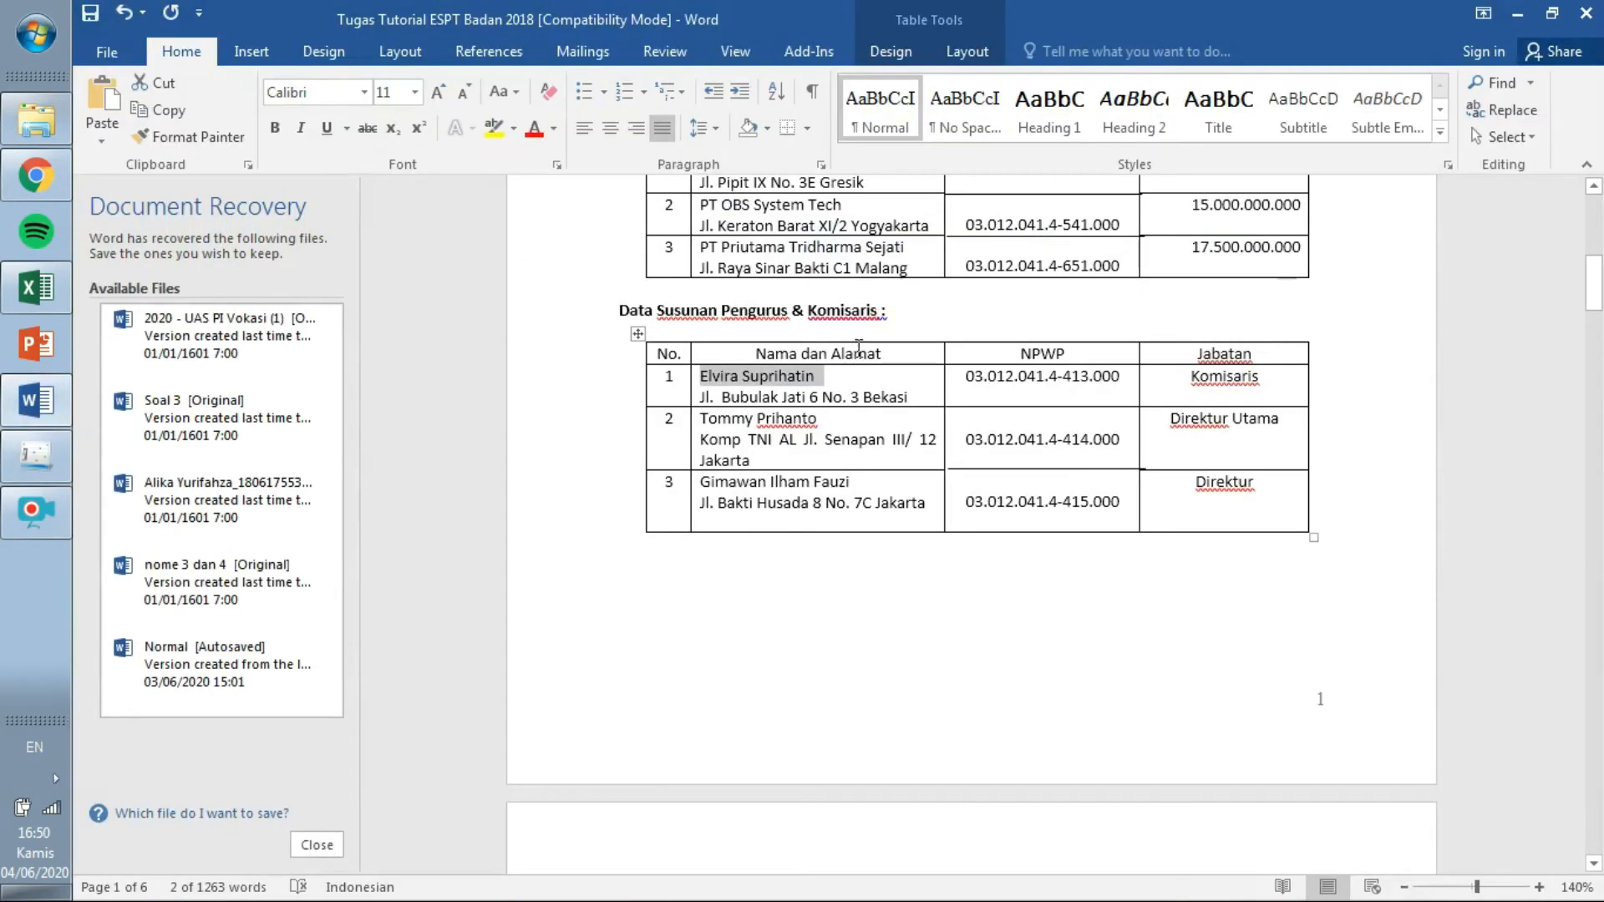
{"action": "left_click_drag", "start_coordinate": [912, 397], "coordinate": [703, 393]}
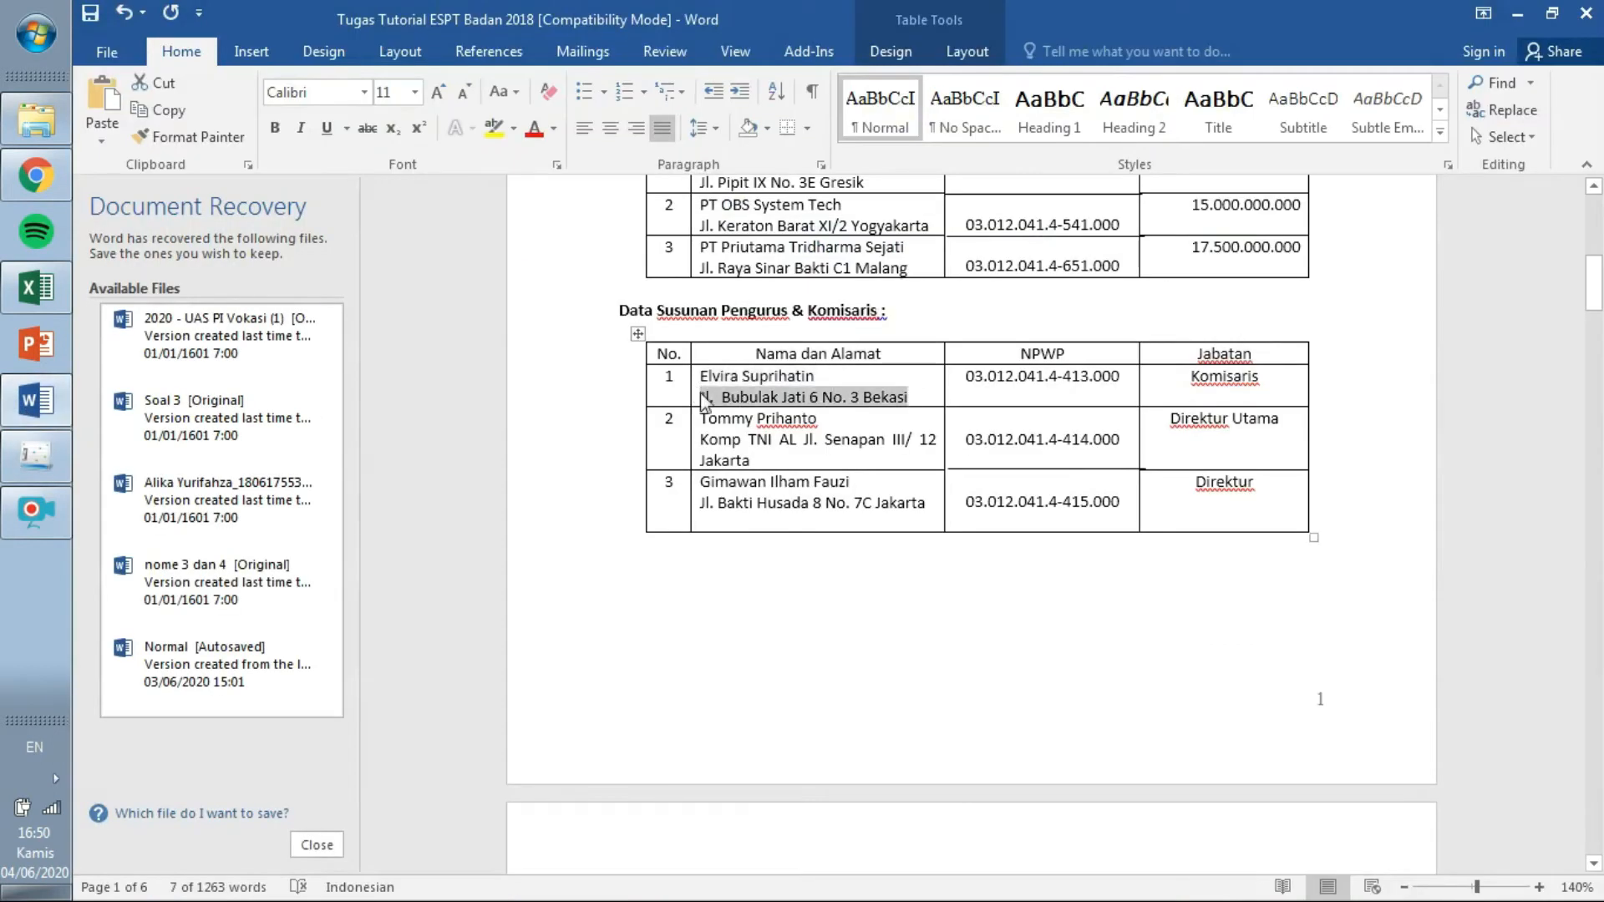
{"action": "left_click", "coordinate": [36, 455]}
{"action": "left_click", "coordinate": [833, 467]}
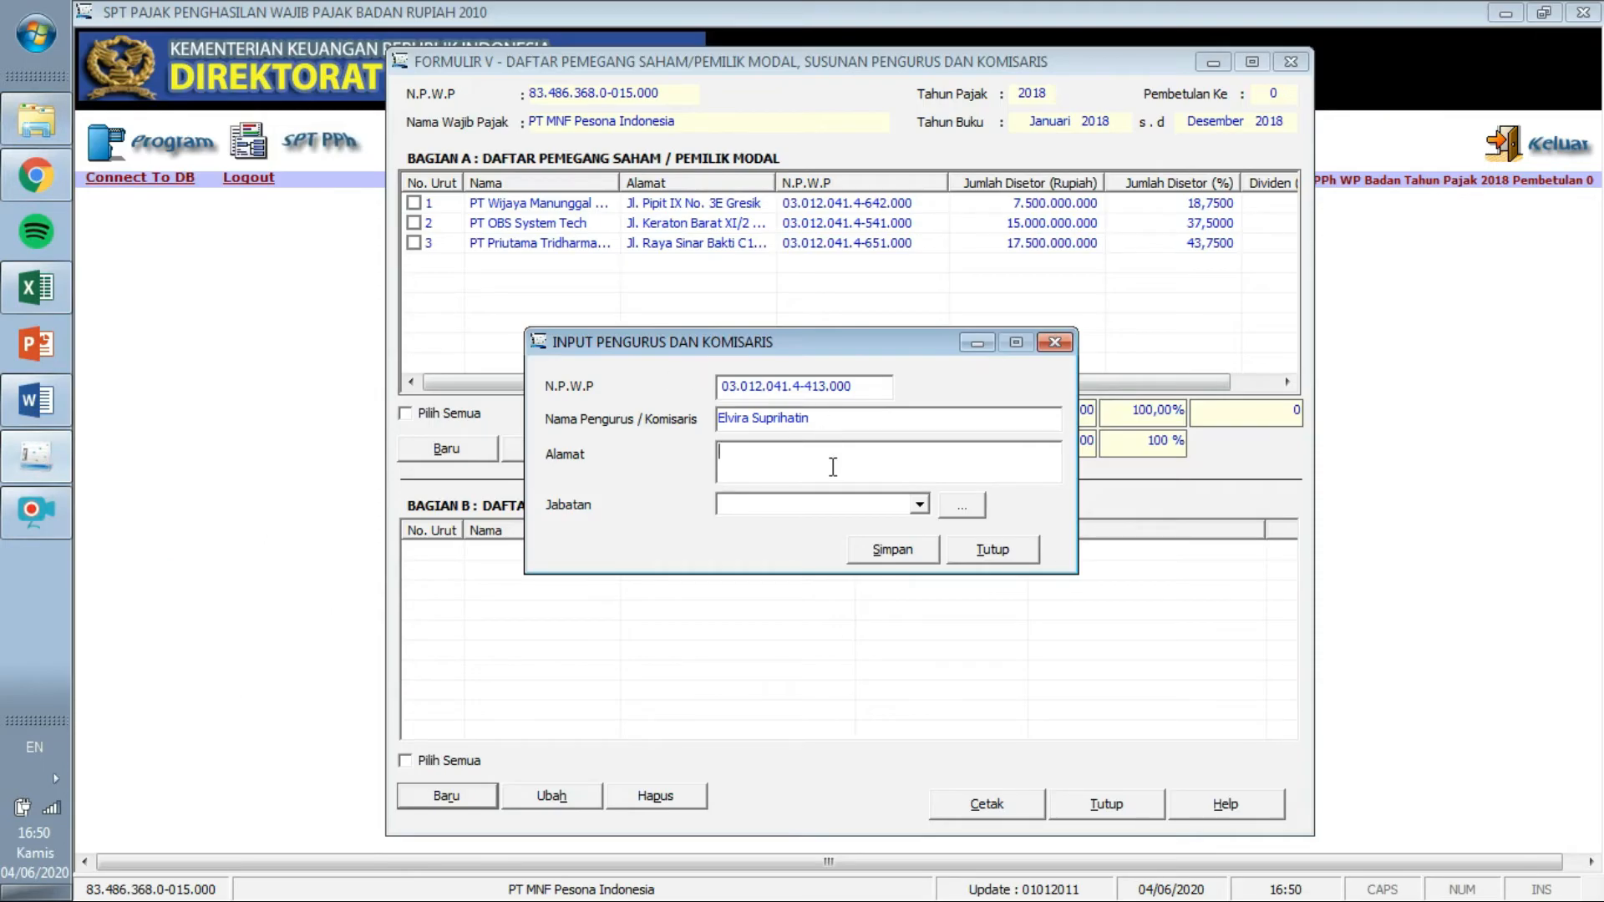
{"action": "key", "text": "ctrl+v"}
Set the position to Komisaris, save, and start a fresh entry.
{"action": "left_click", "coordinate": [918, 505]}
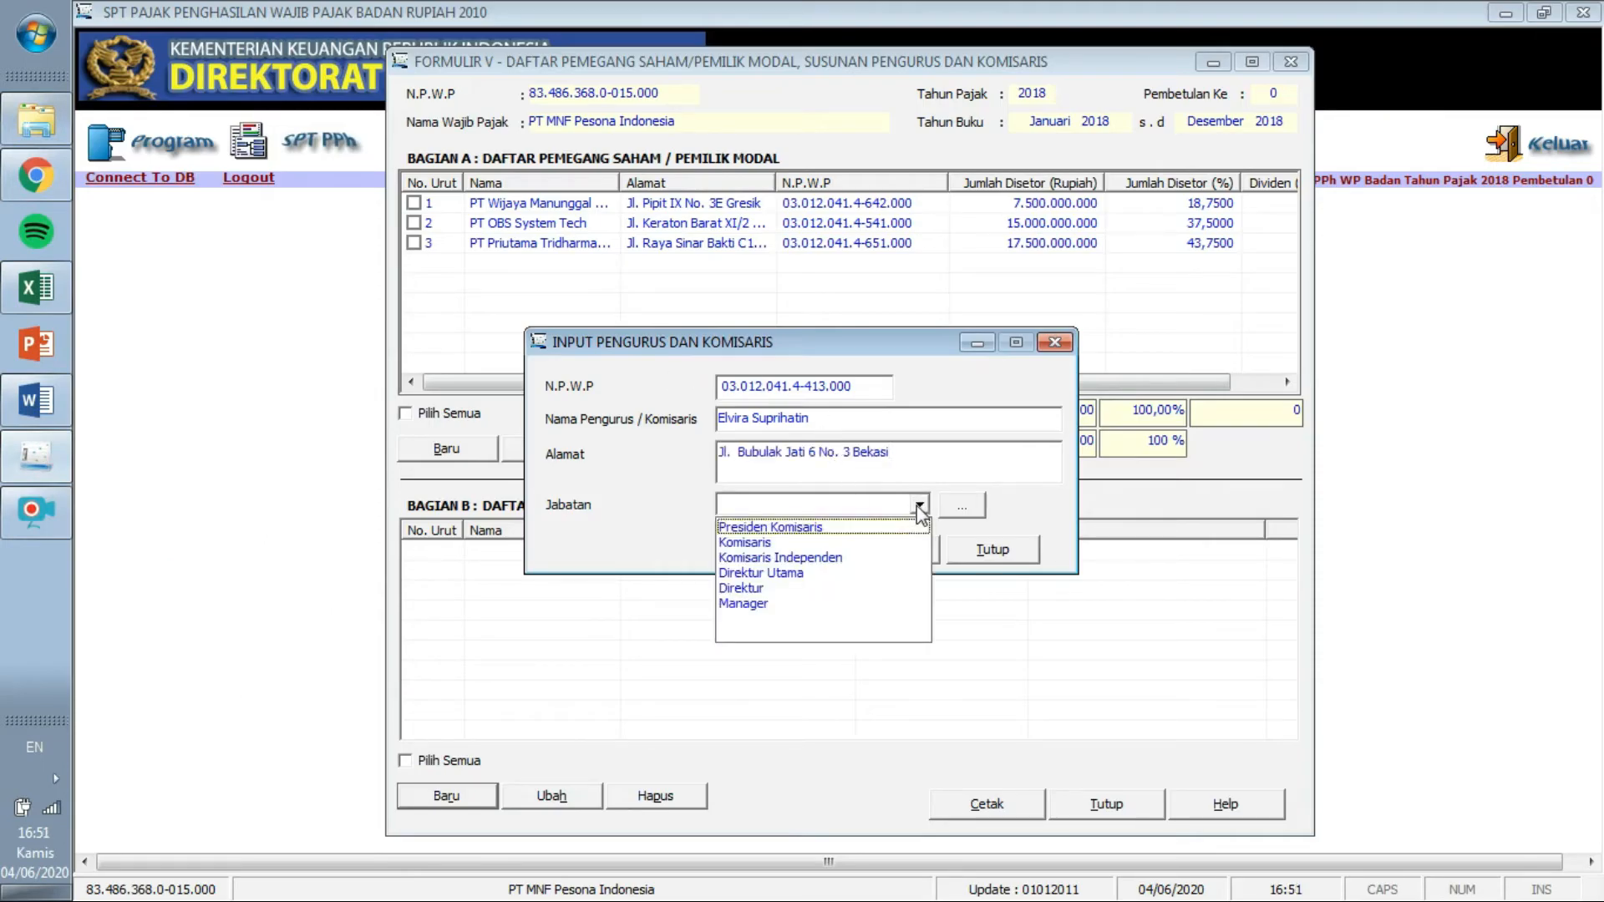
{"action": "left_click", "coordinate": [903, 543]}
{"action": "left_click", "coordinate": [905, 548]}
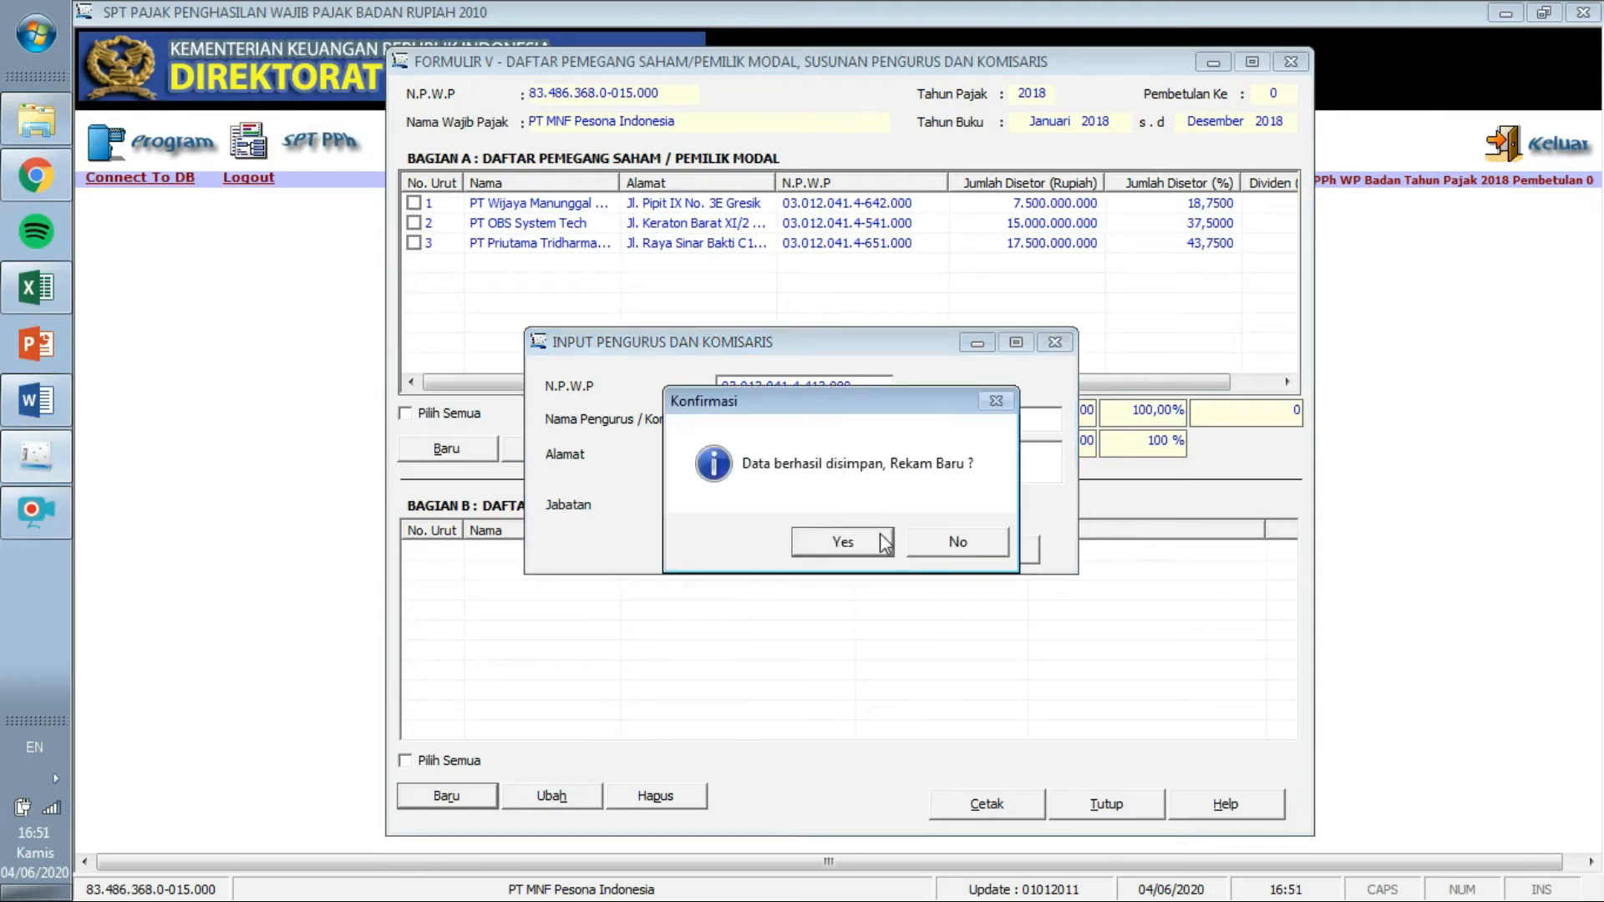
{"action": "left_click", "coordinate": [886, 544]}
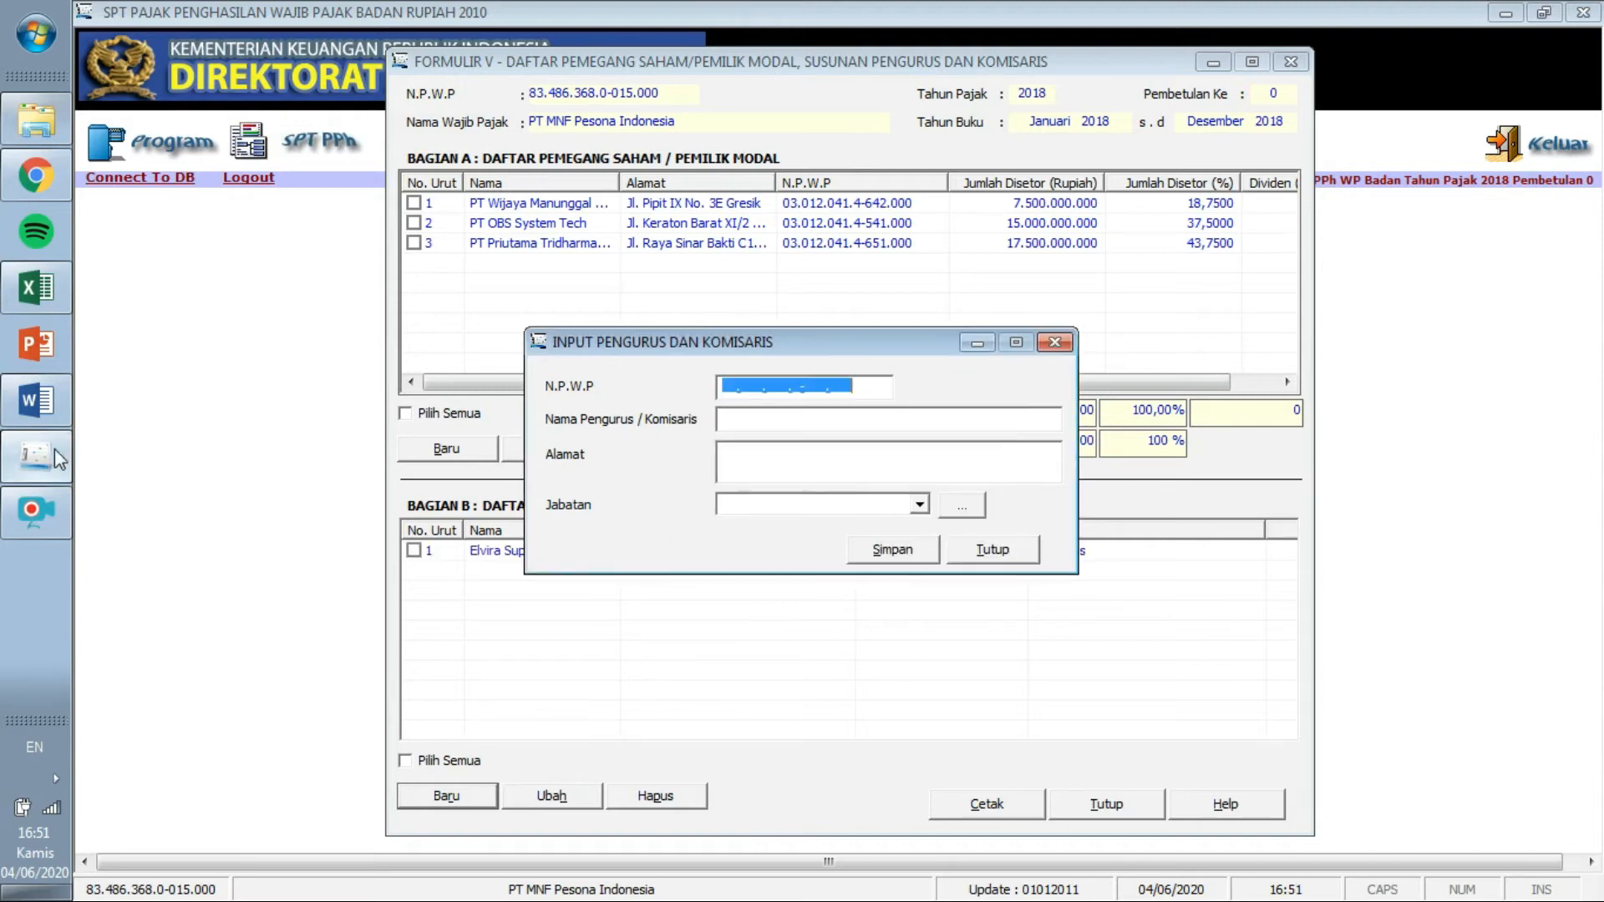
Paste the second officer's NPWP and name from the Word table.
{"action": "left_click", "coordinate": [36, 424]}
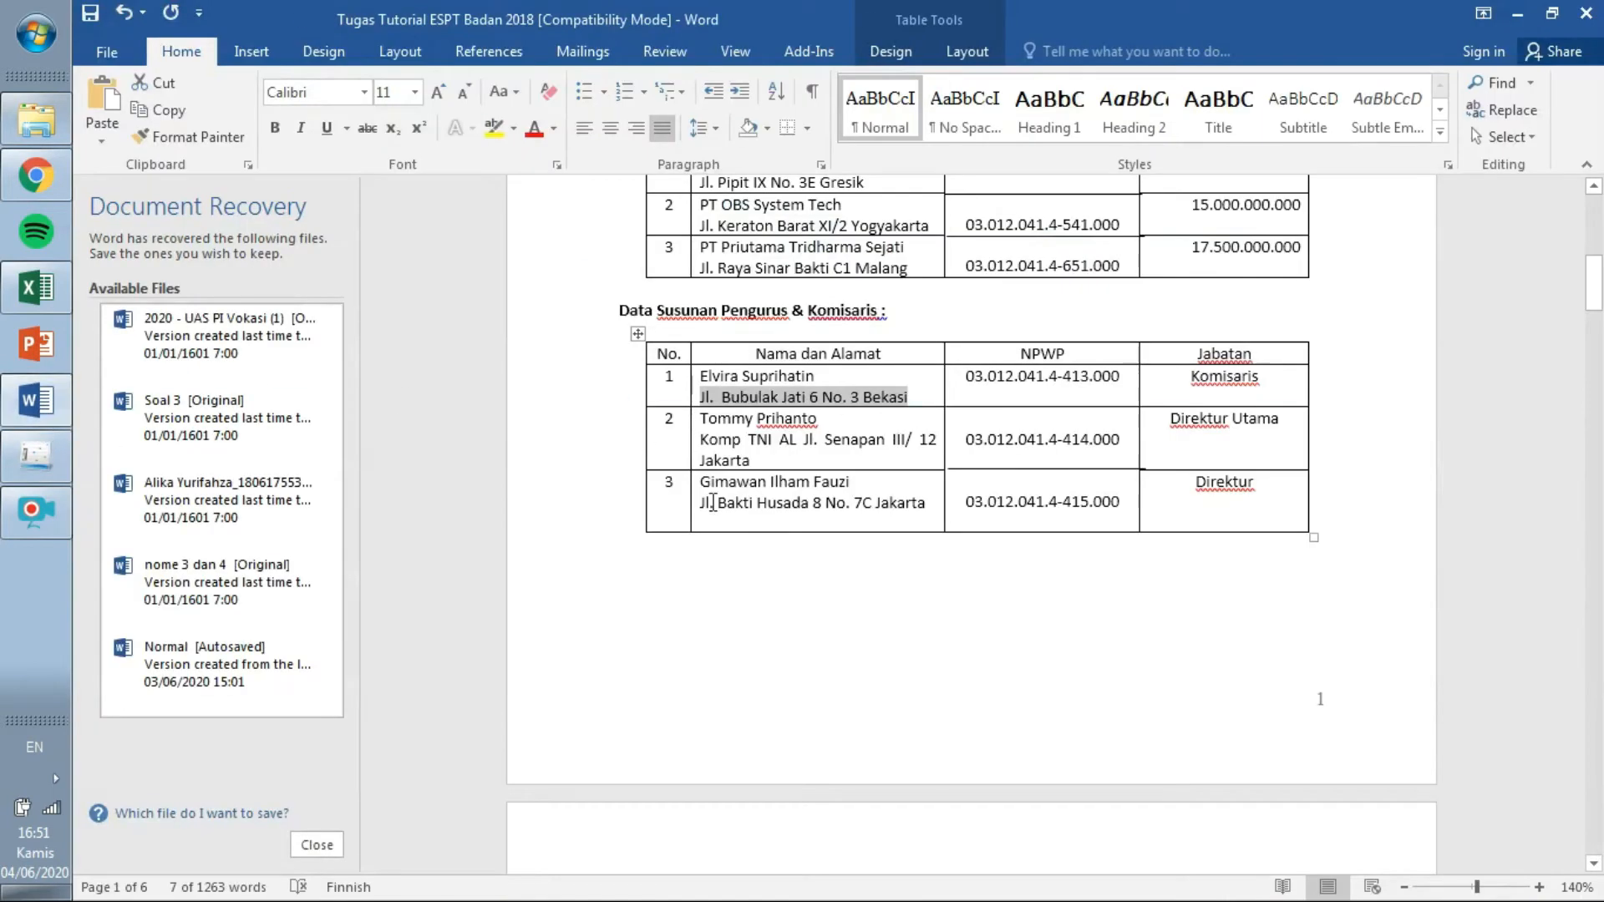
{"action": "left_click_drag", "start_coordinate": [965, 439], "coordinate": [1127, 454]}
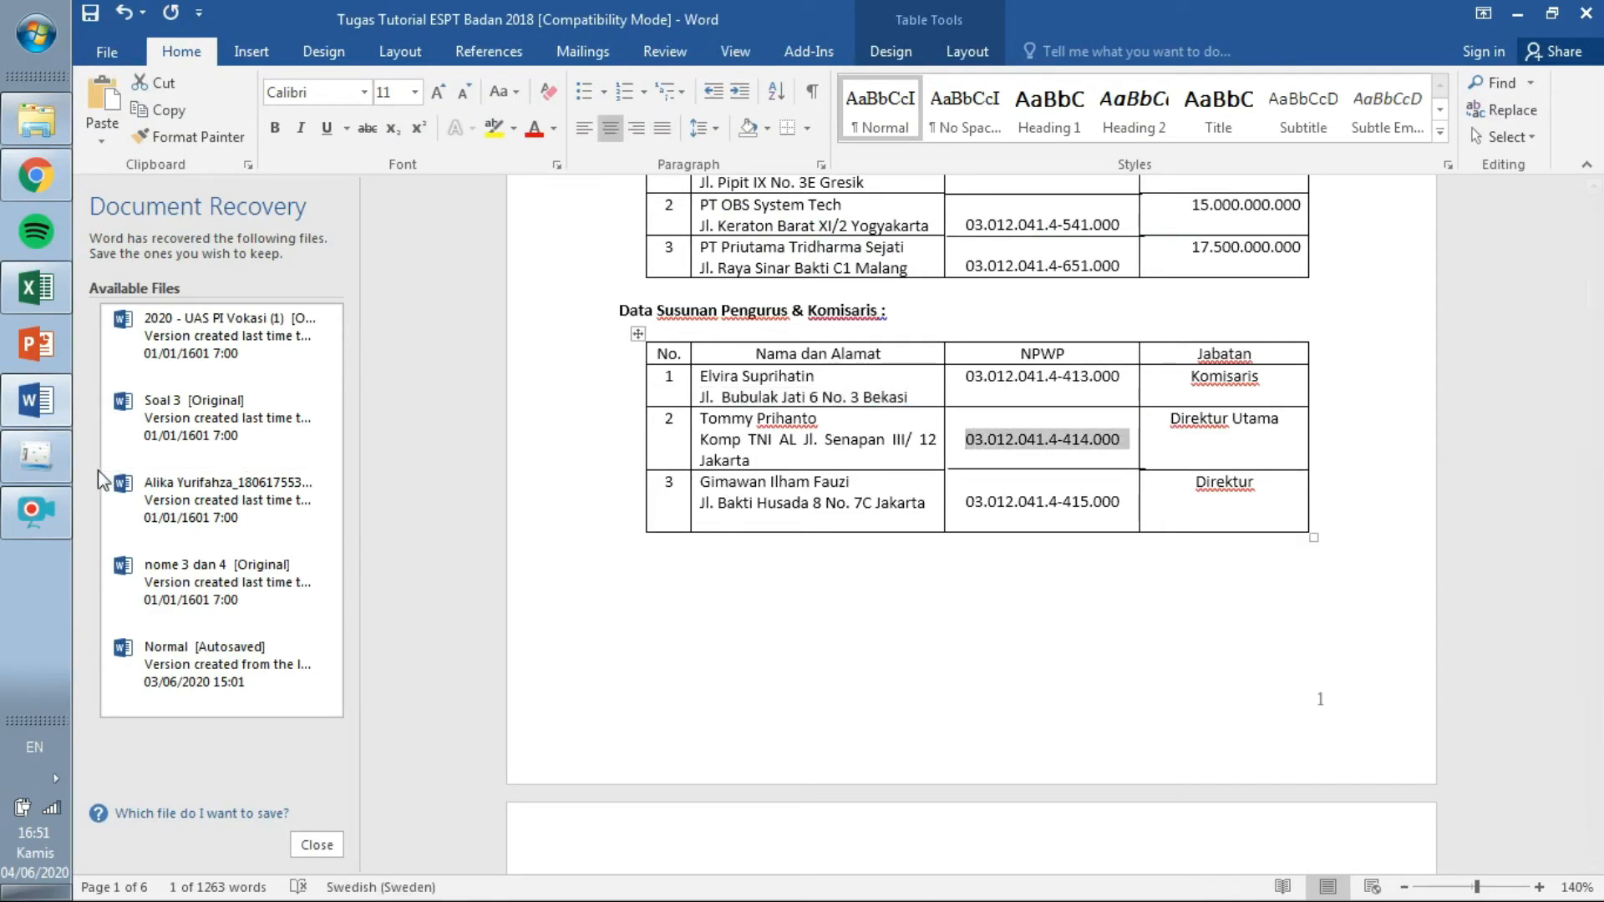
{"action": "left_click", "coordinate": [37, 455]}
{"action": "left_click", "coordinate": [724, 390]}
{"action": "key", "text": "ctrl+v"}
{"action": "left_click", "coordinate": [36, 400]}
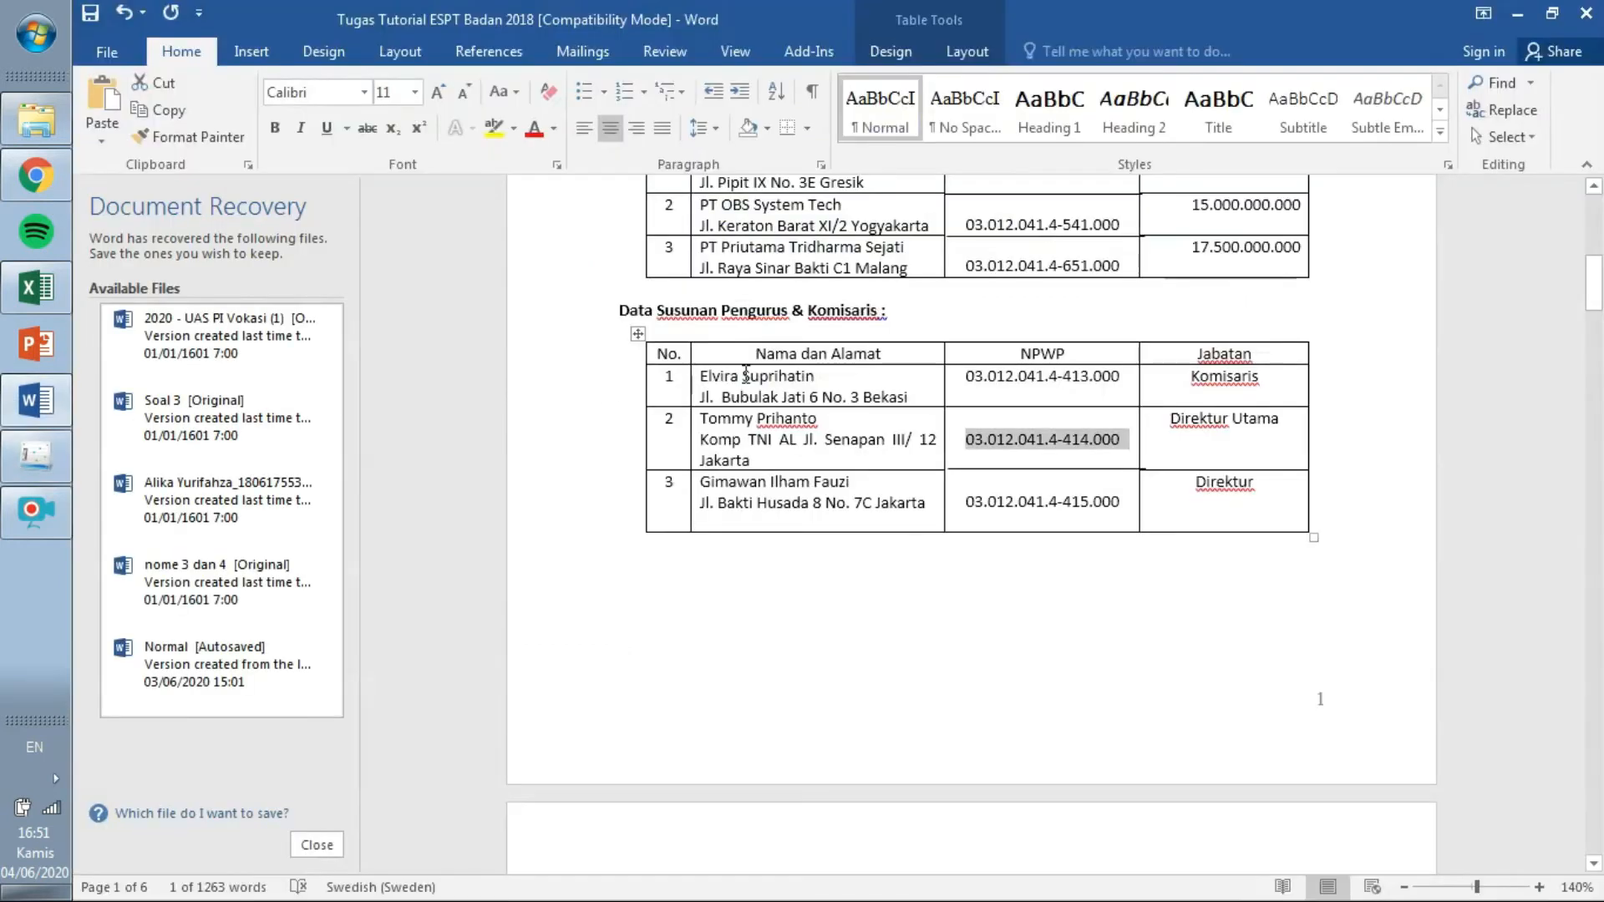
{"action": "triple_click", "coordinate": [790, 415]}
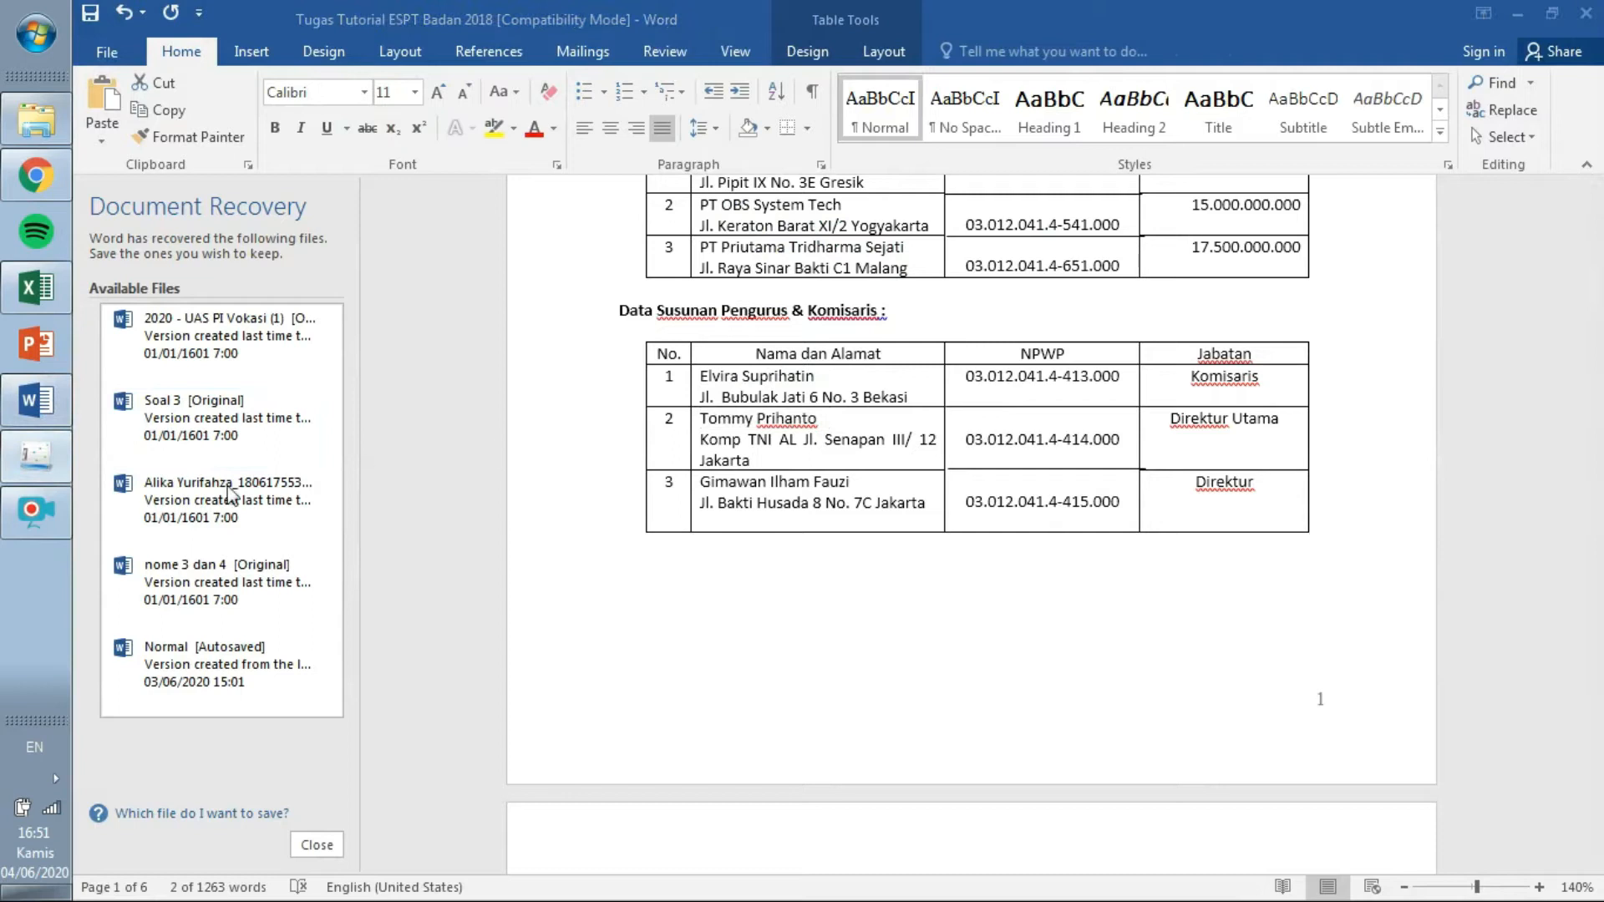
{"action": "left_click", "coordinate": [40, 472]}
{"action": "left_click", "coordinate": [784, 424]}
{"action": "key", "text": "ctrl+v"}
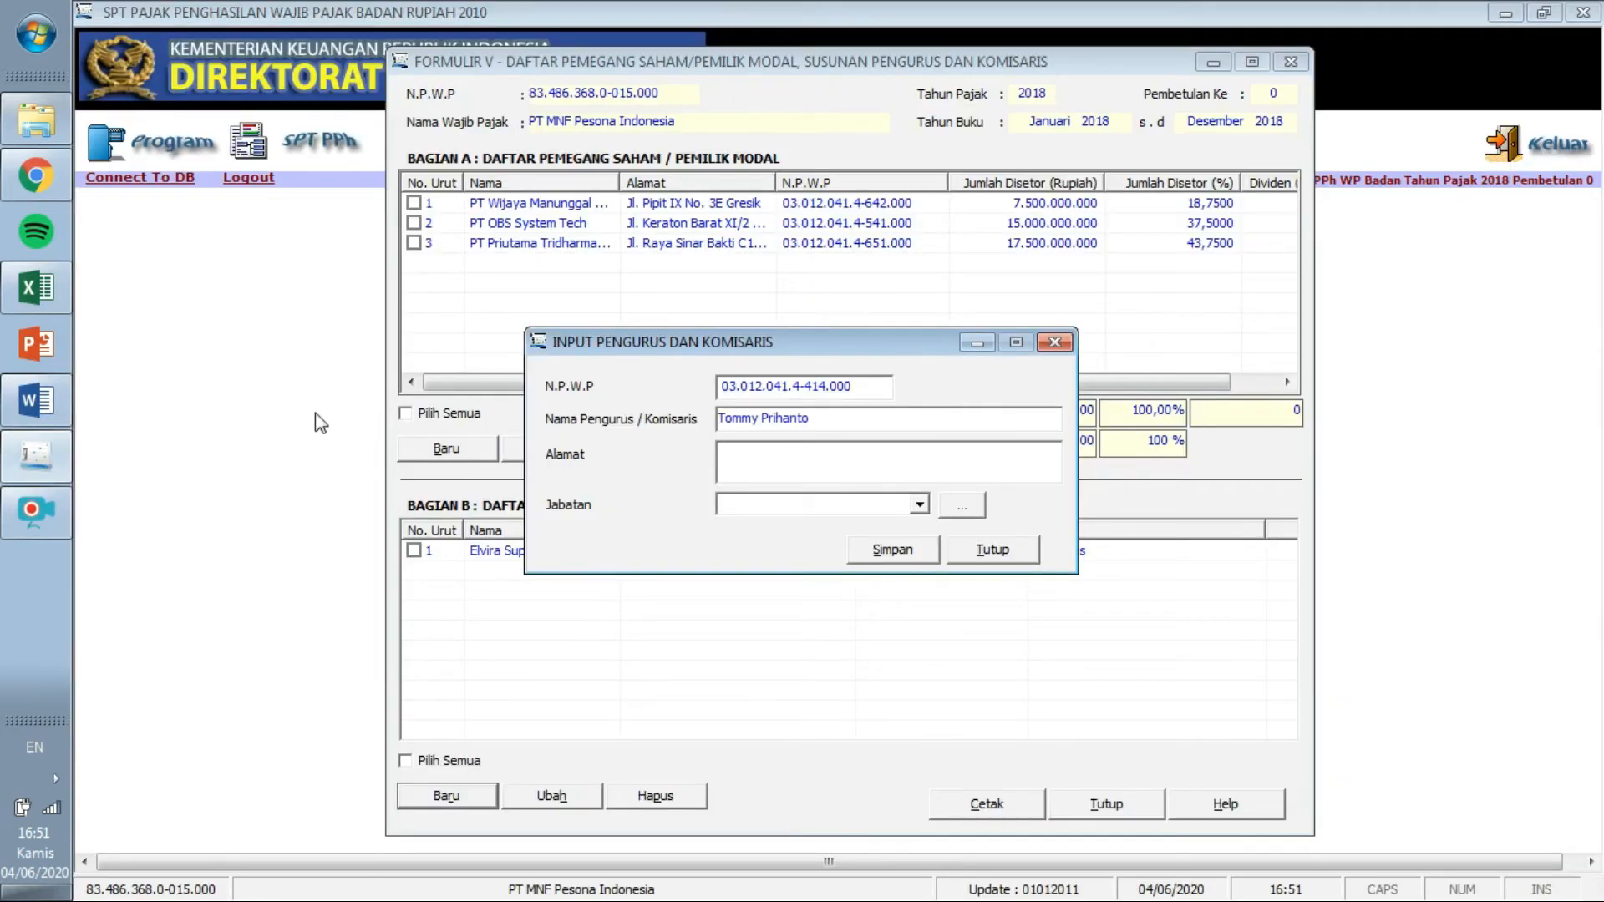
Paste the second officer's address from Word into the entry.
{"action": "left_click", "coordinate": [36, 401]}
{"action": "left_click_drag", "start_coordinate": [752, 460], "coordinate": [702, 440]}
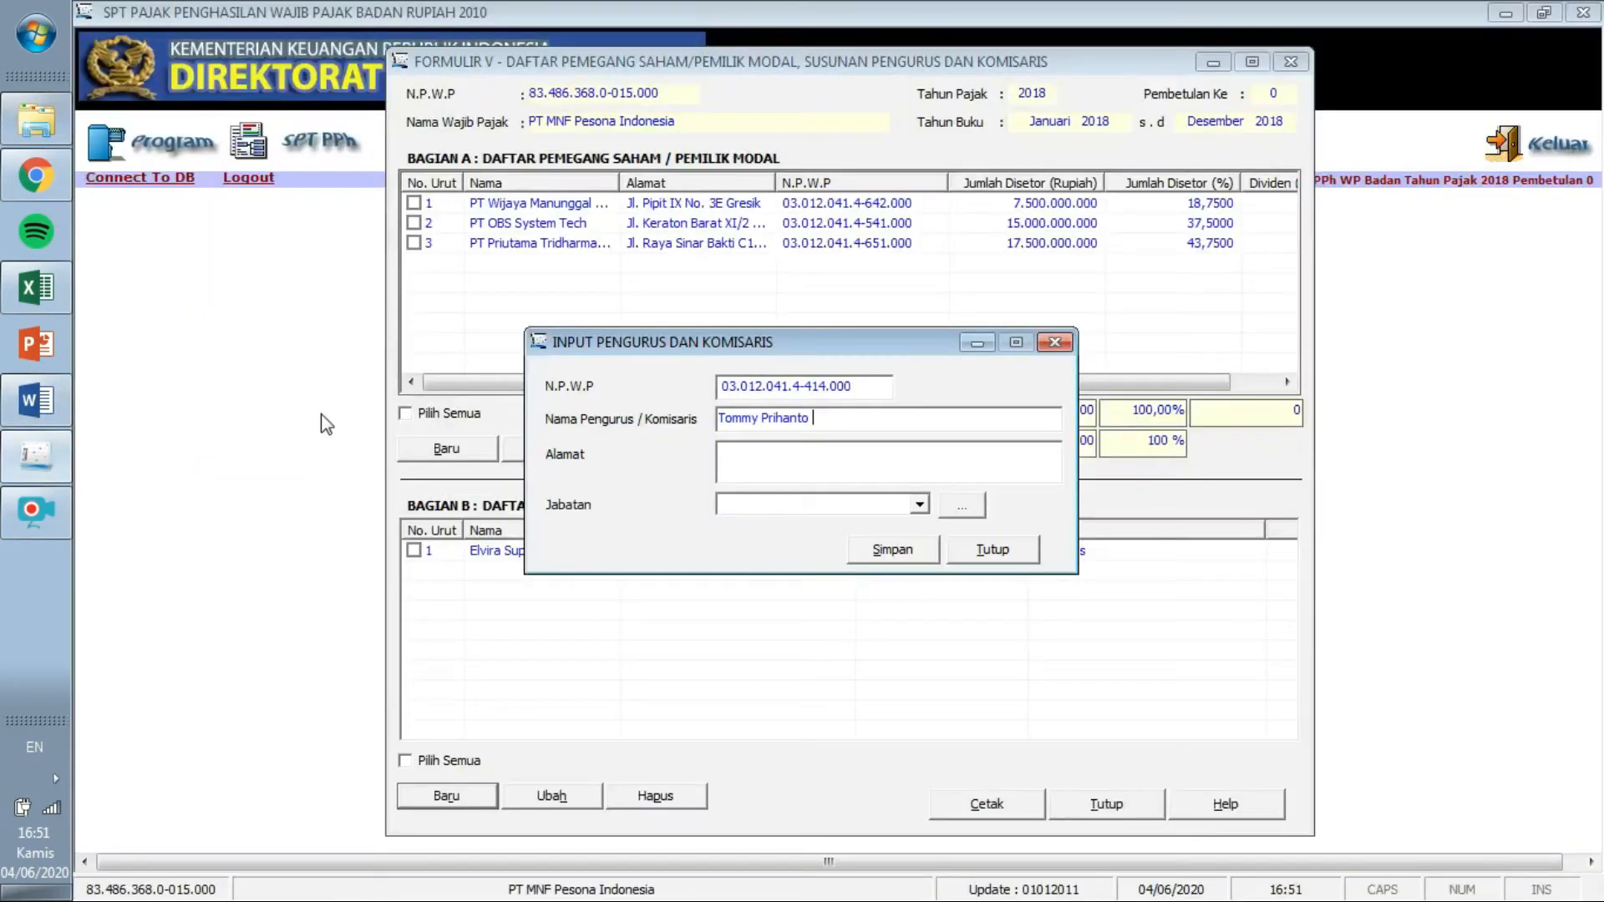
{"action": "left_click", "coordinate": [36, 456]}
{"action": "key", "text": "ctrl+v"}
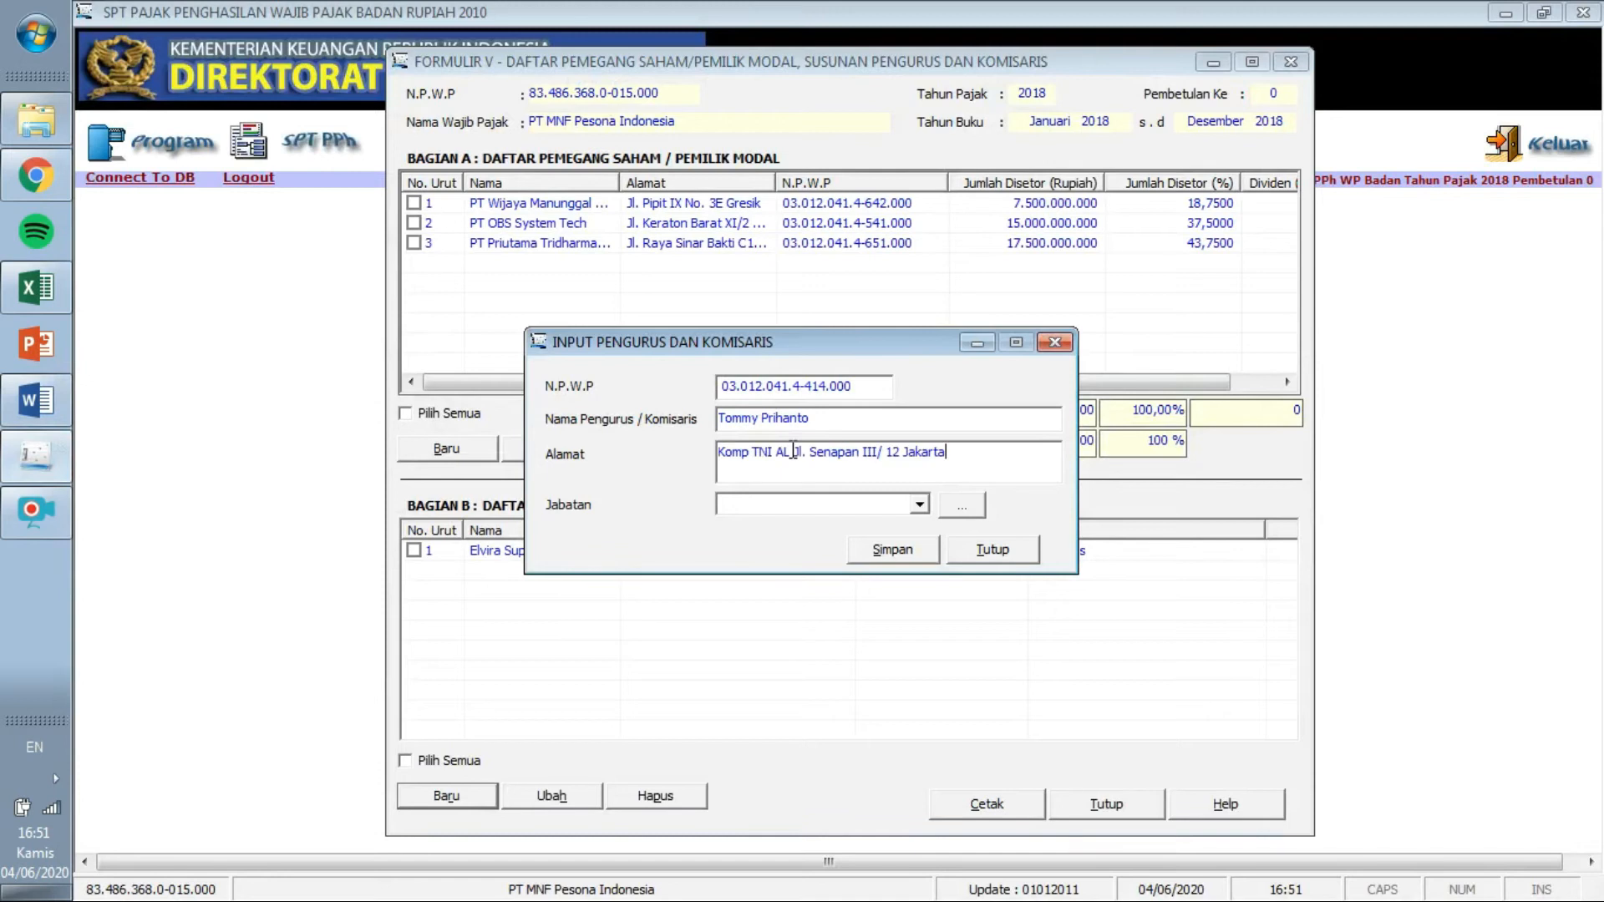
Set the position to Direktur Utama, save, and start another entry.
{"action": "left_click", "coordinate": [43, 422]}
{"action": "left_click", "coordinate": [42, 470]}
{"action": "left_click", "coordinate": [918, 504]}
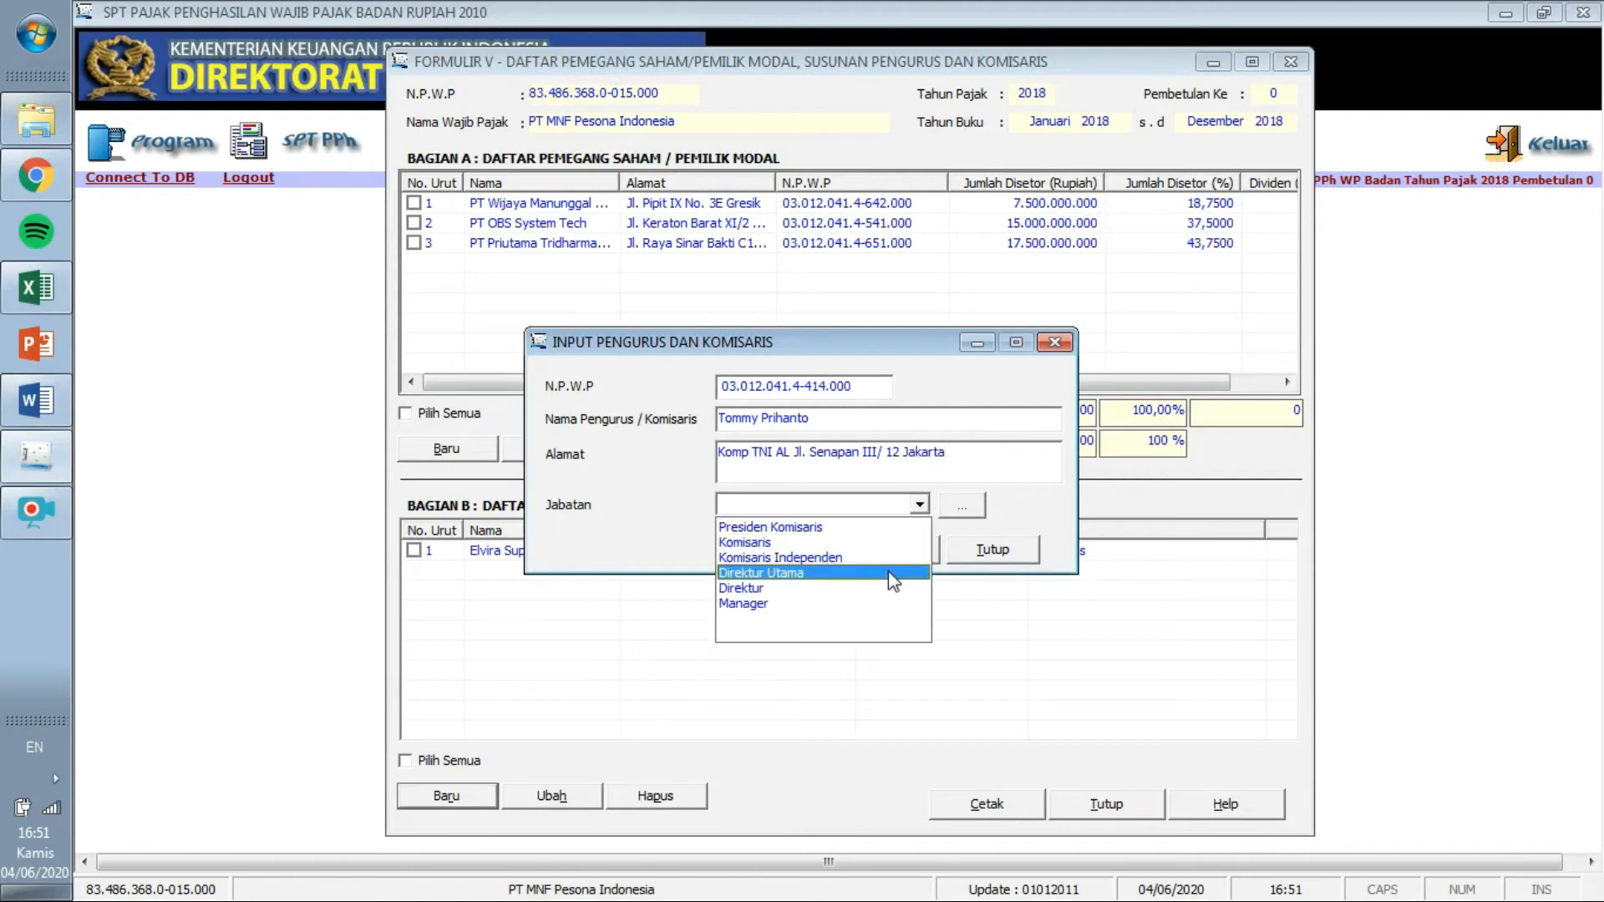
{"action": "left_click", "coordinate": [897, 573]}
{"action": "left_click", "coordinate": [909, 553]}
{"action": "left_click", "coordinate": [843, 542]}
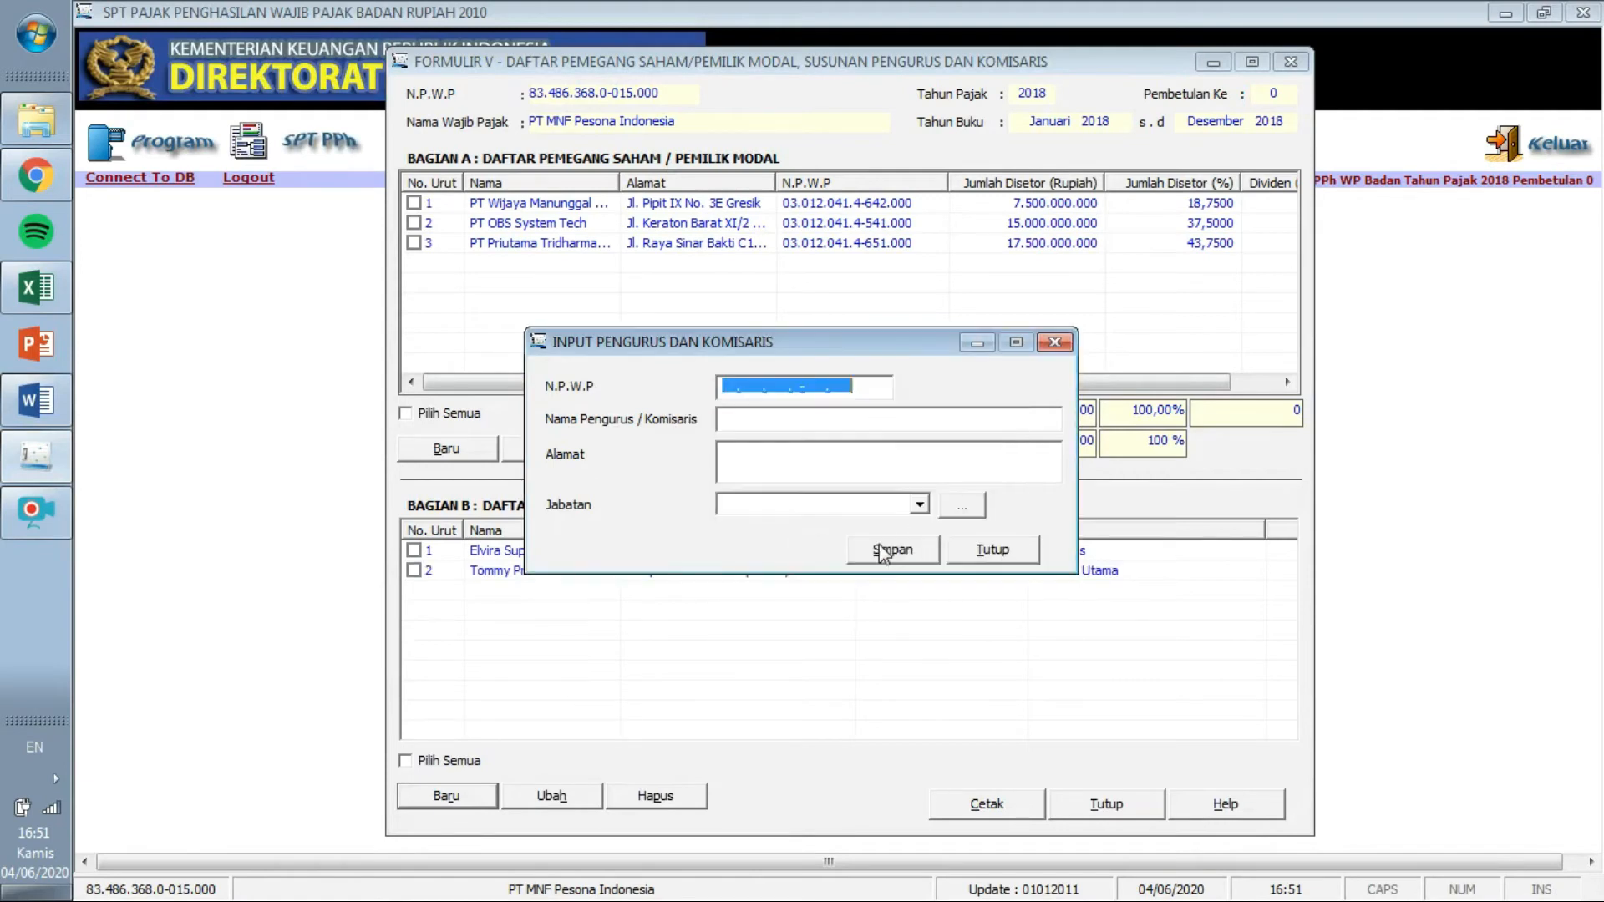
Paste the third officer's NPWP and name from the Word table.
{"action": "left_click", "coordinate": [36, 399]}
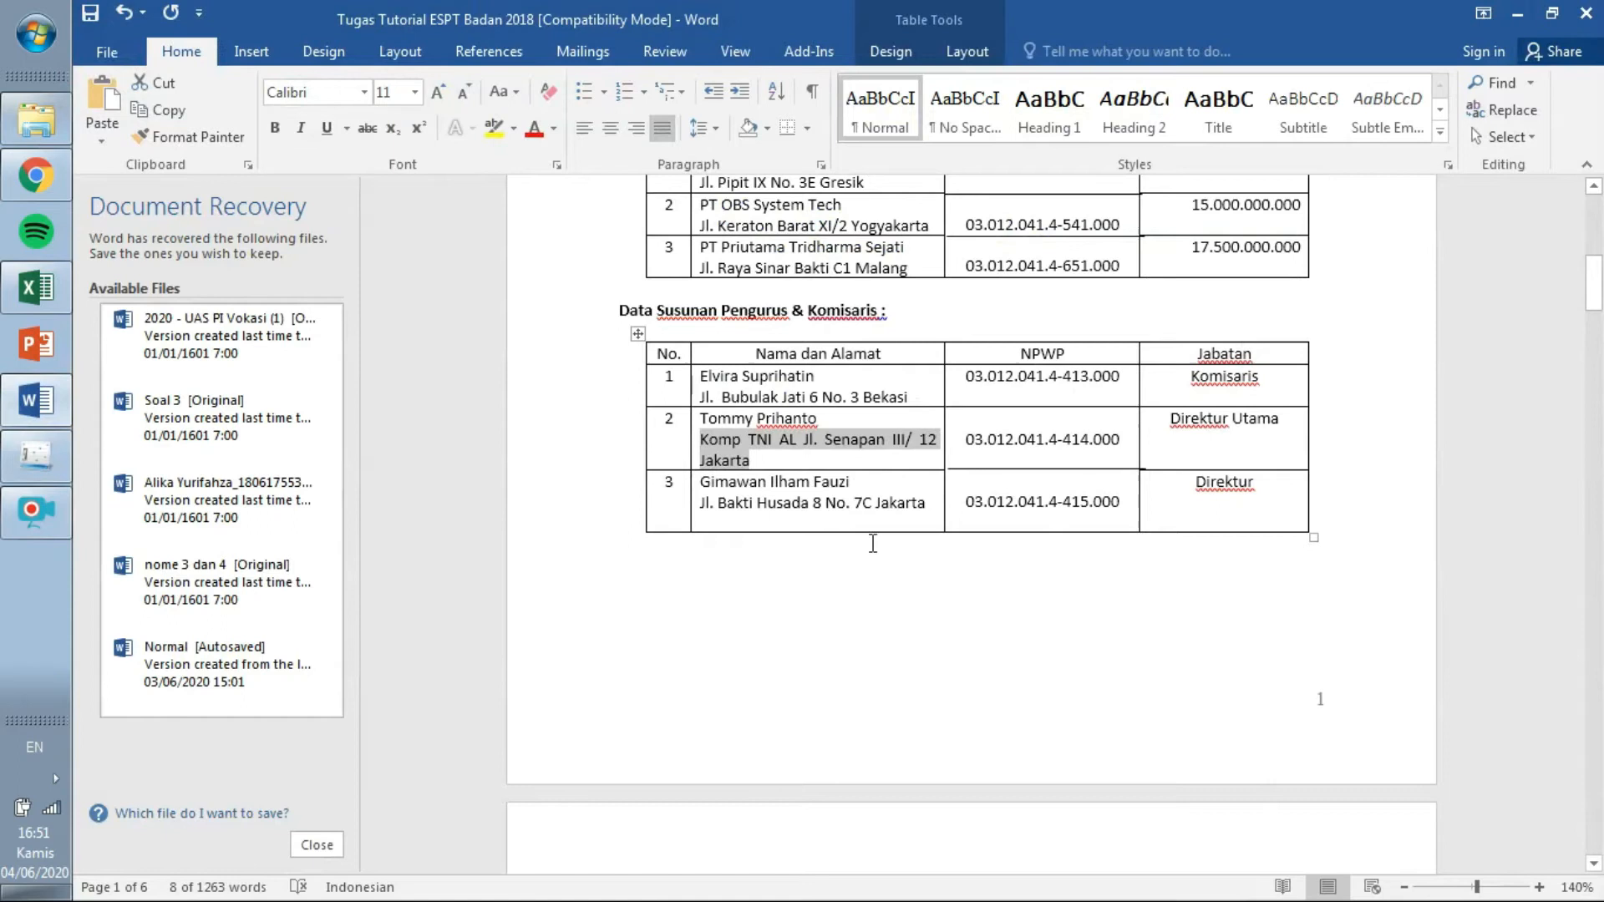
{"action": "scroll", "coordinate": [1575, 322], "scroll_direction": "down", "scroll_amount": 4}
{"action": "scroll", "coordinate": [944, 512], "scroll_direction": "up", "scroll_amount": 4}
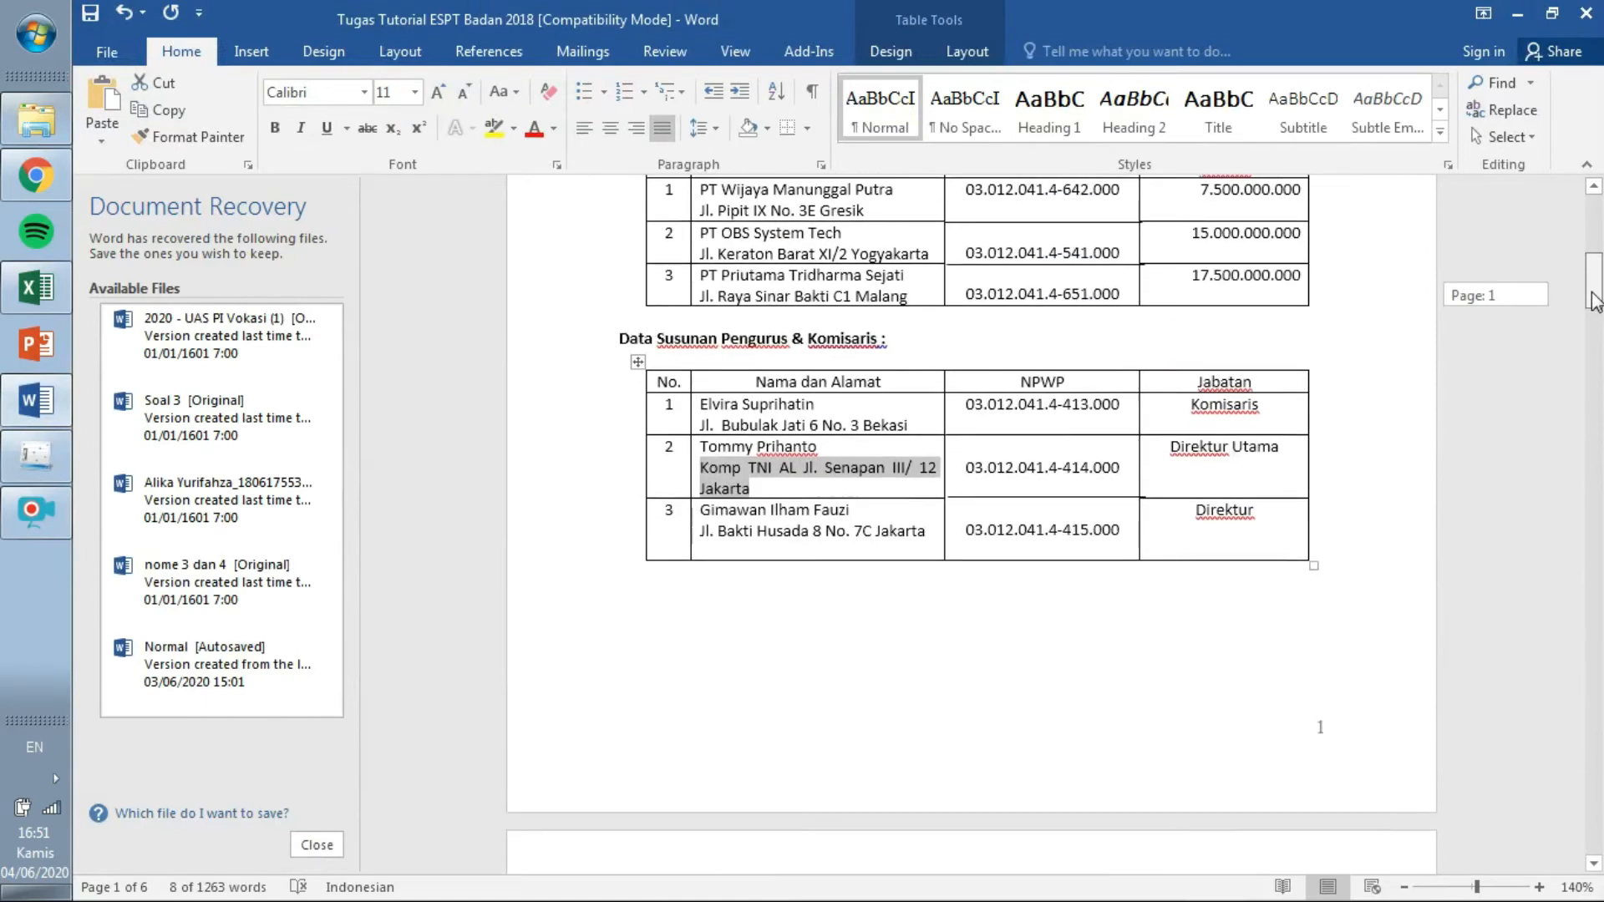
{"action": "left_click_drag", "start_coordinate": [967, 504], "coordinate": [1130, 503]}
{"action": "key", "text": "ctrl+c"}
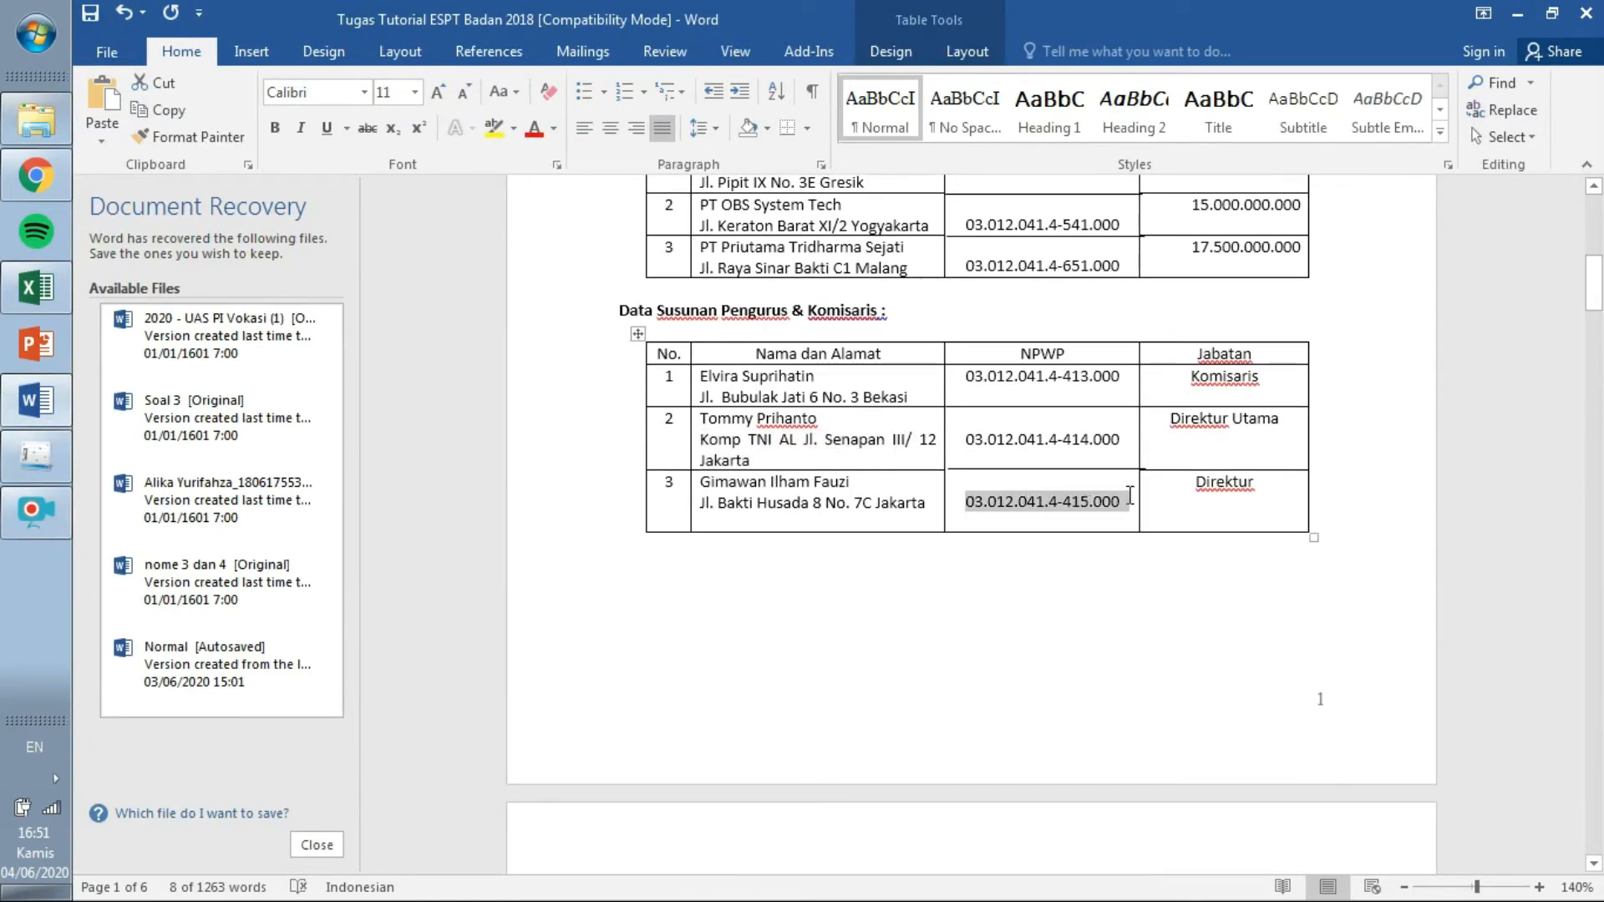
{"action": "left_click", "coordinate": [54, 459]}
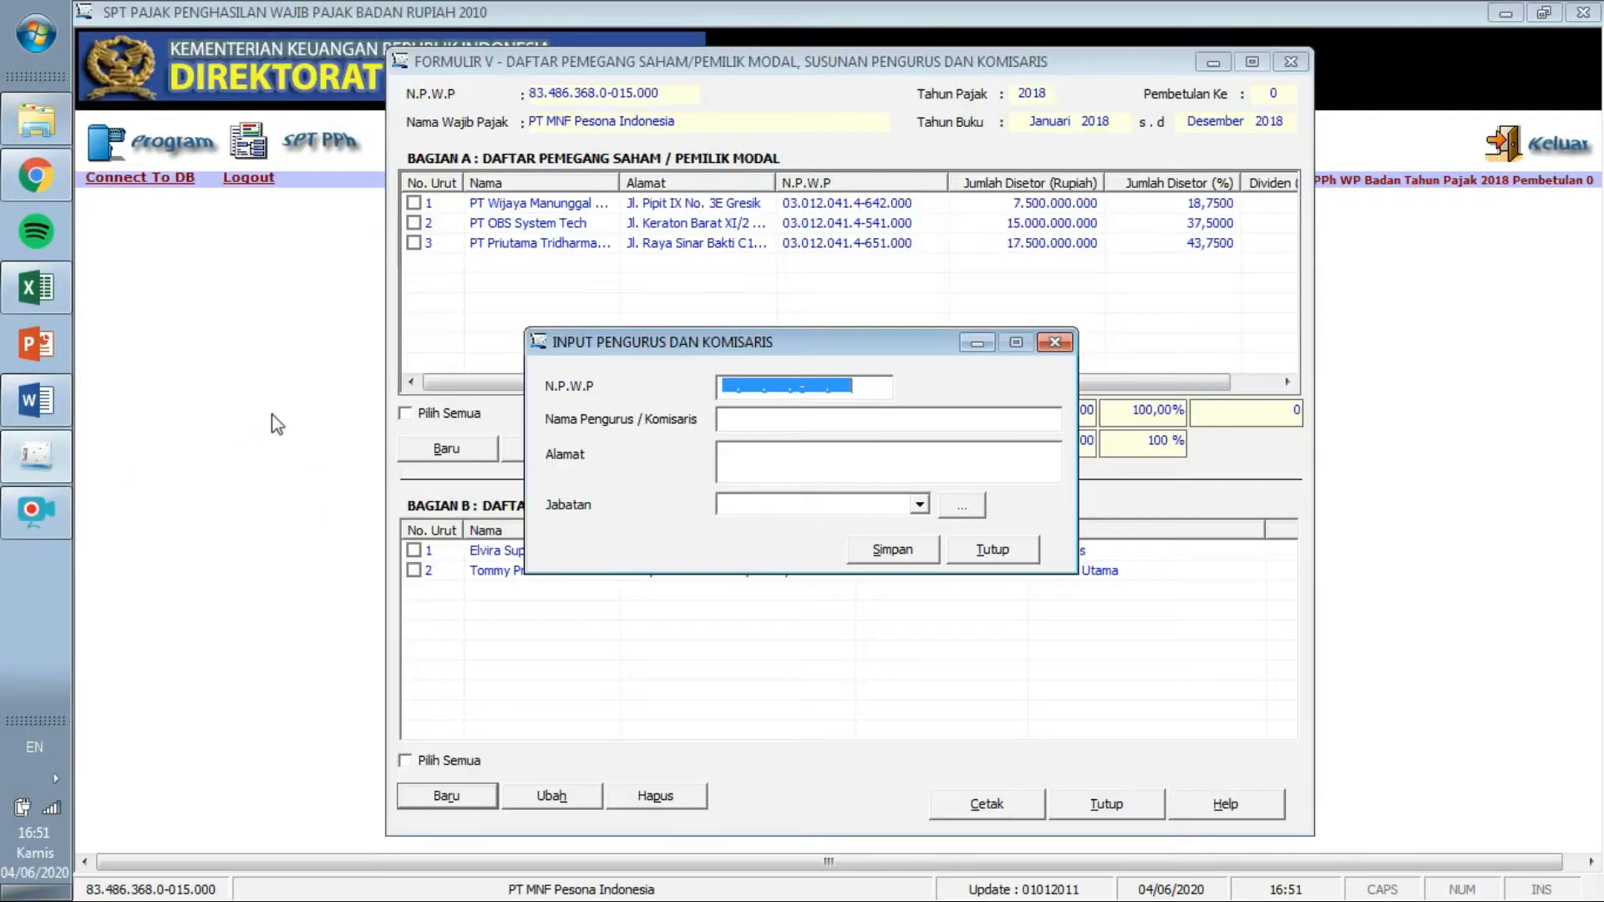
{"action": "left_click", "coordinate": [725, 389]}
{"action": "key", "text": "ctrl+v"}
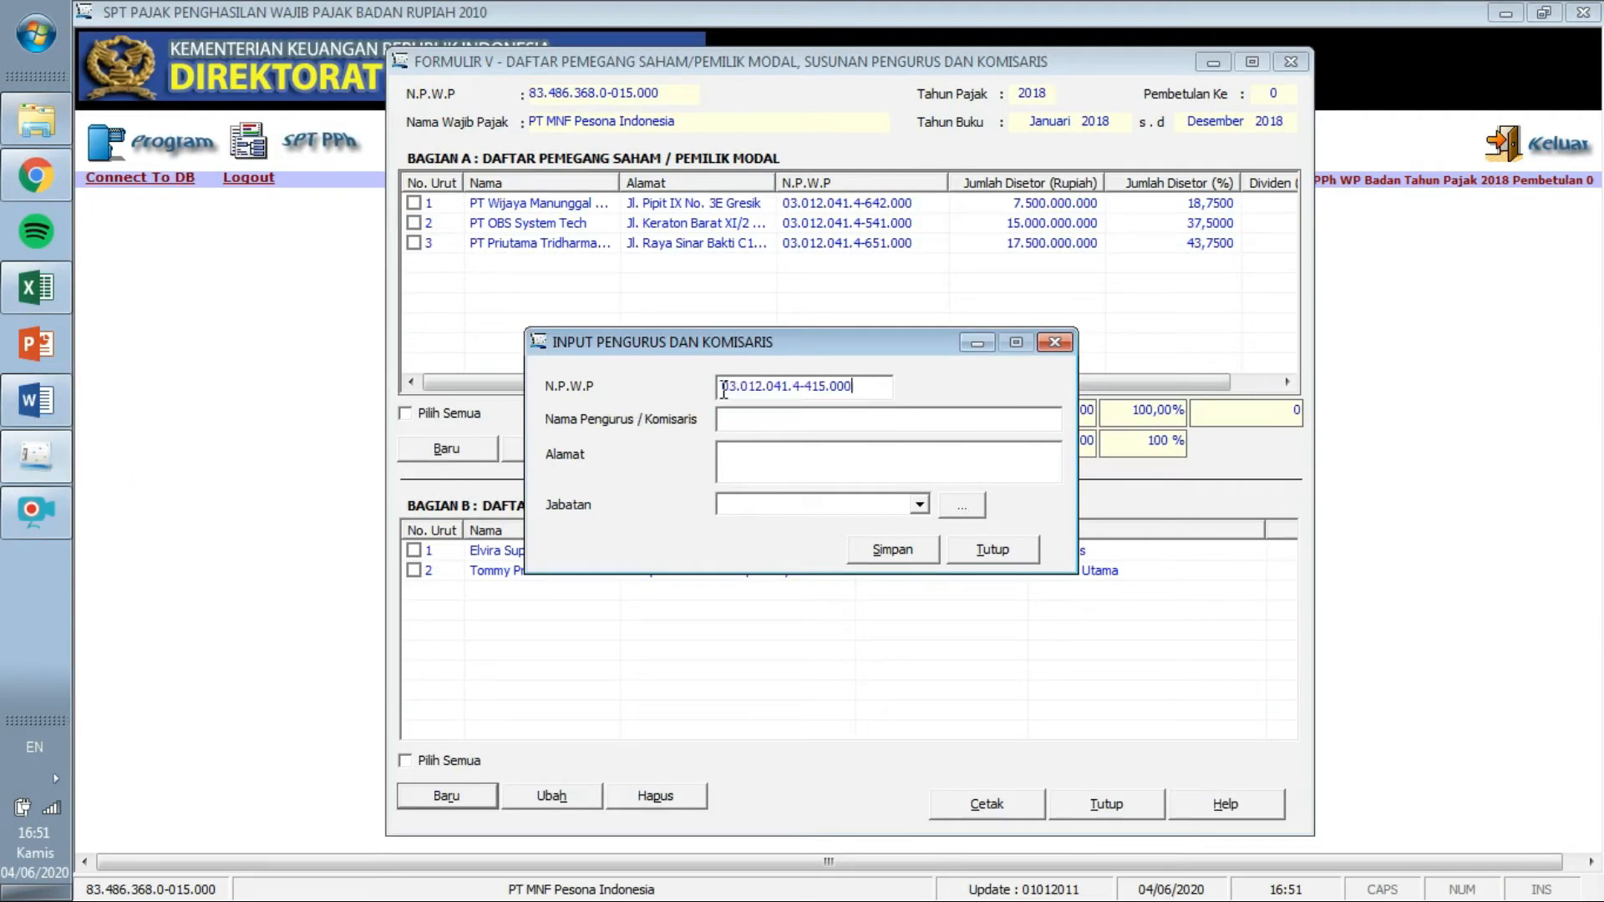
{"action": "left_click", "coordinate": [37, 405]}
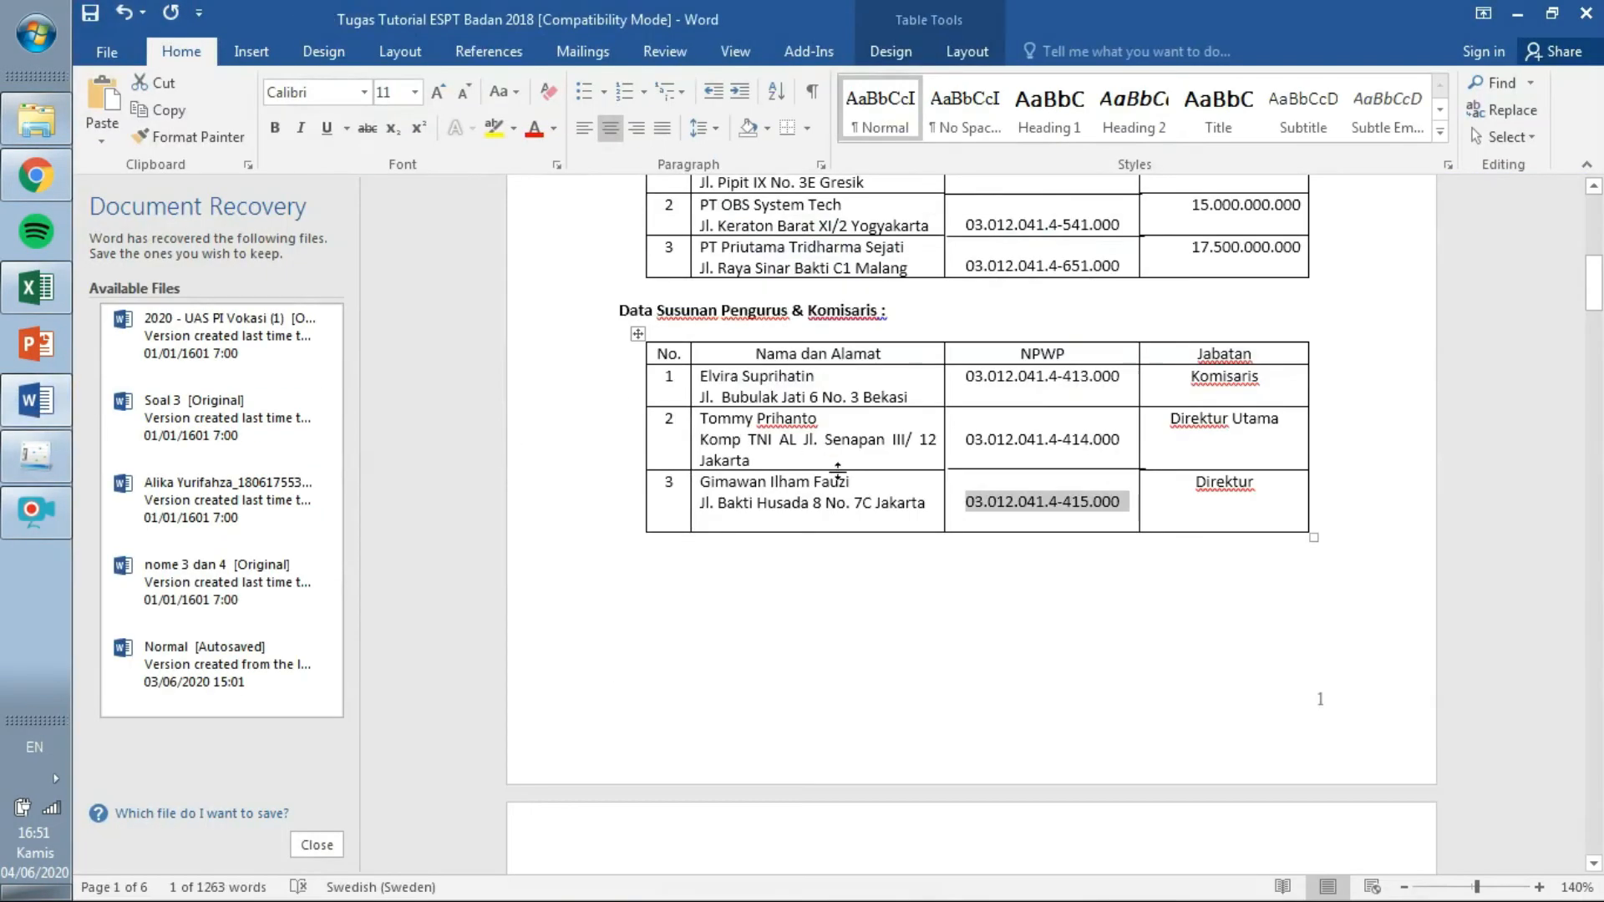
{"action": "left_click_drag", "start_coordinate": [856, 480], "coordinate": [704, 483]}
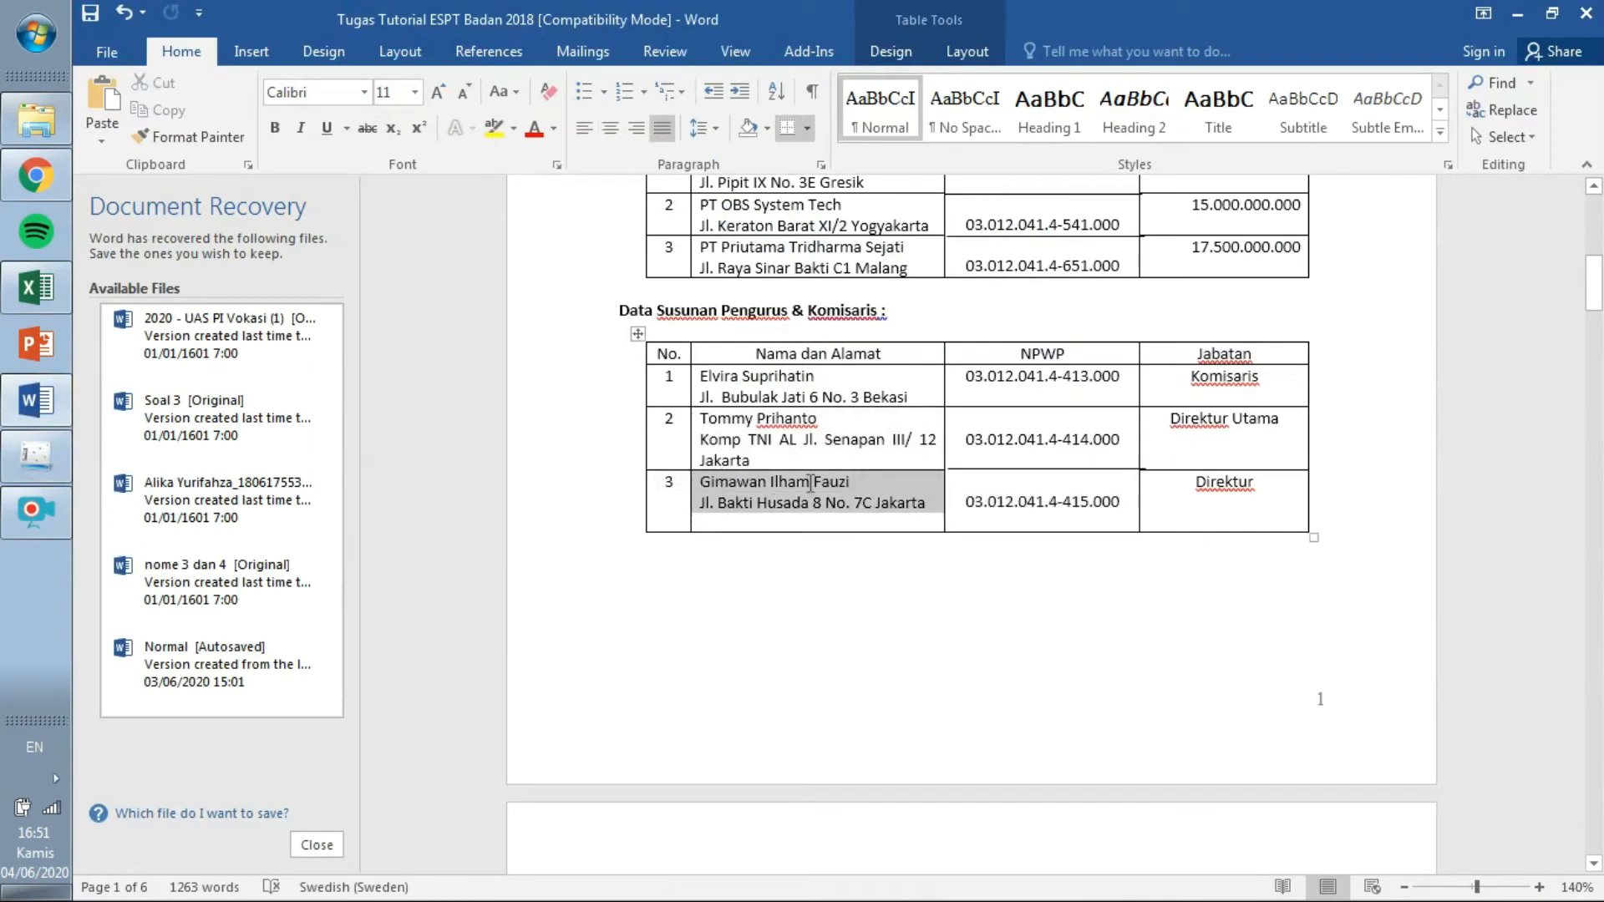
{"action": "left_click_drag", "start_coordinate": [854, 483], "coordinate": [740, 483]}
{"action": "key", "text": "ctrl+c"}
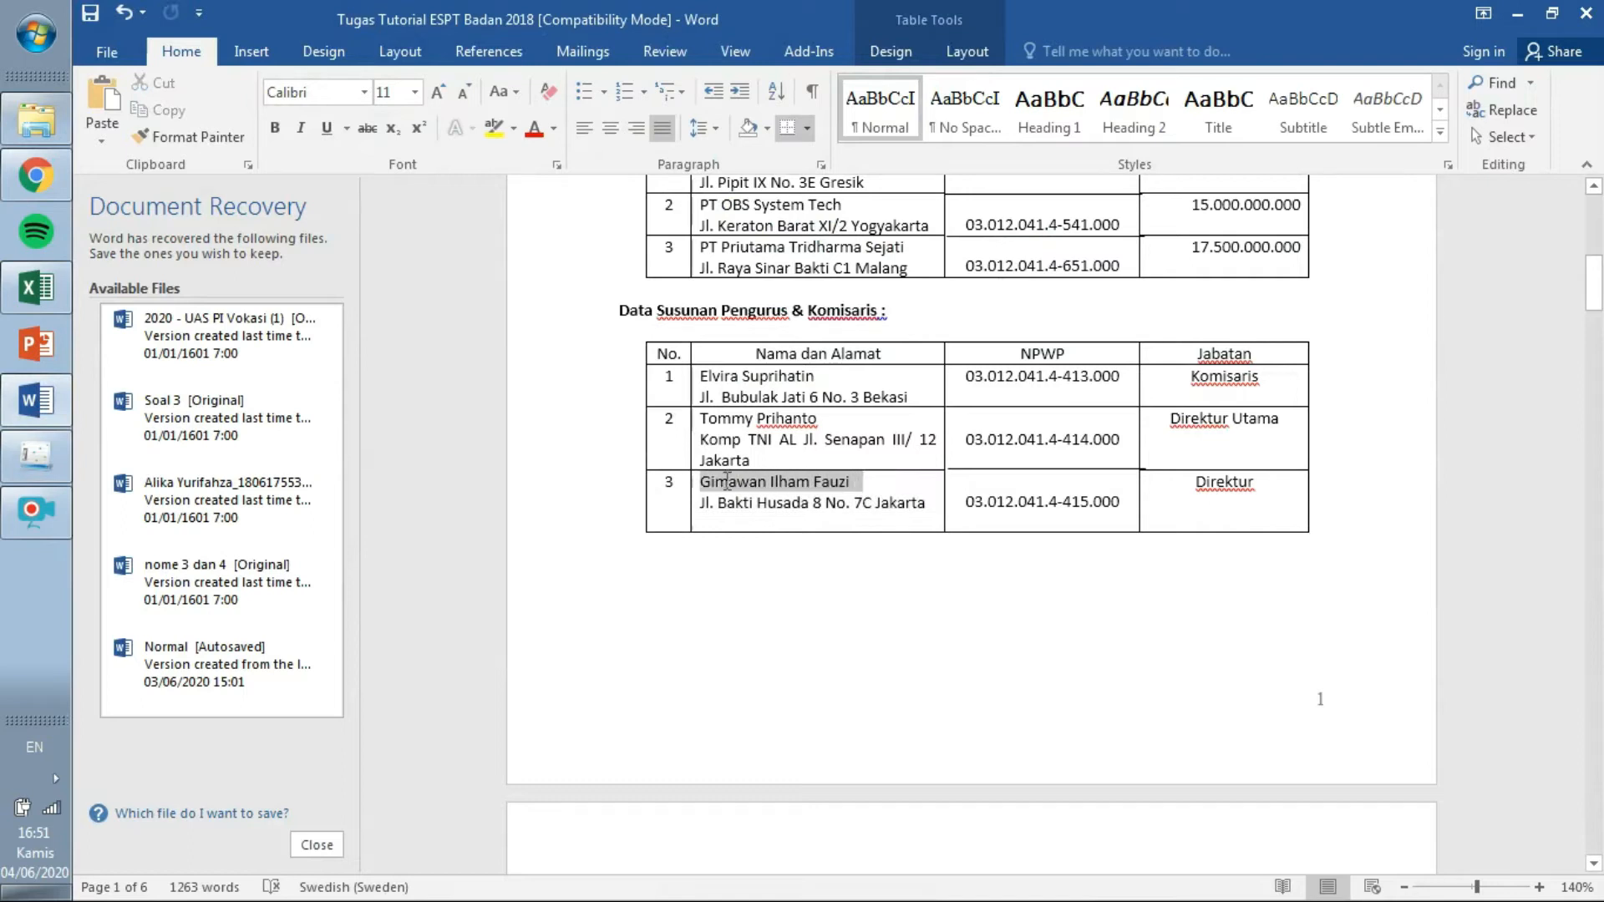
{"action": "left_click", "coordinate": [50, 508]}
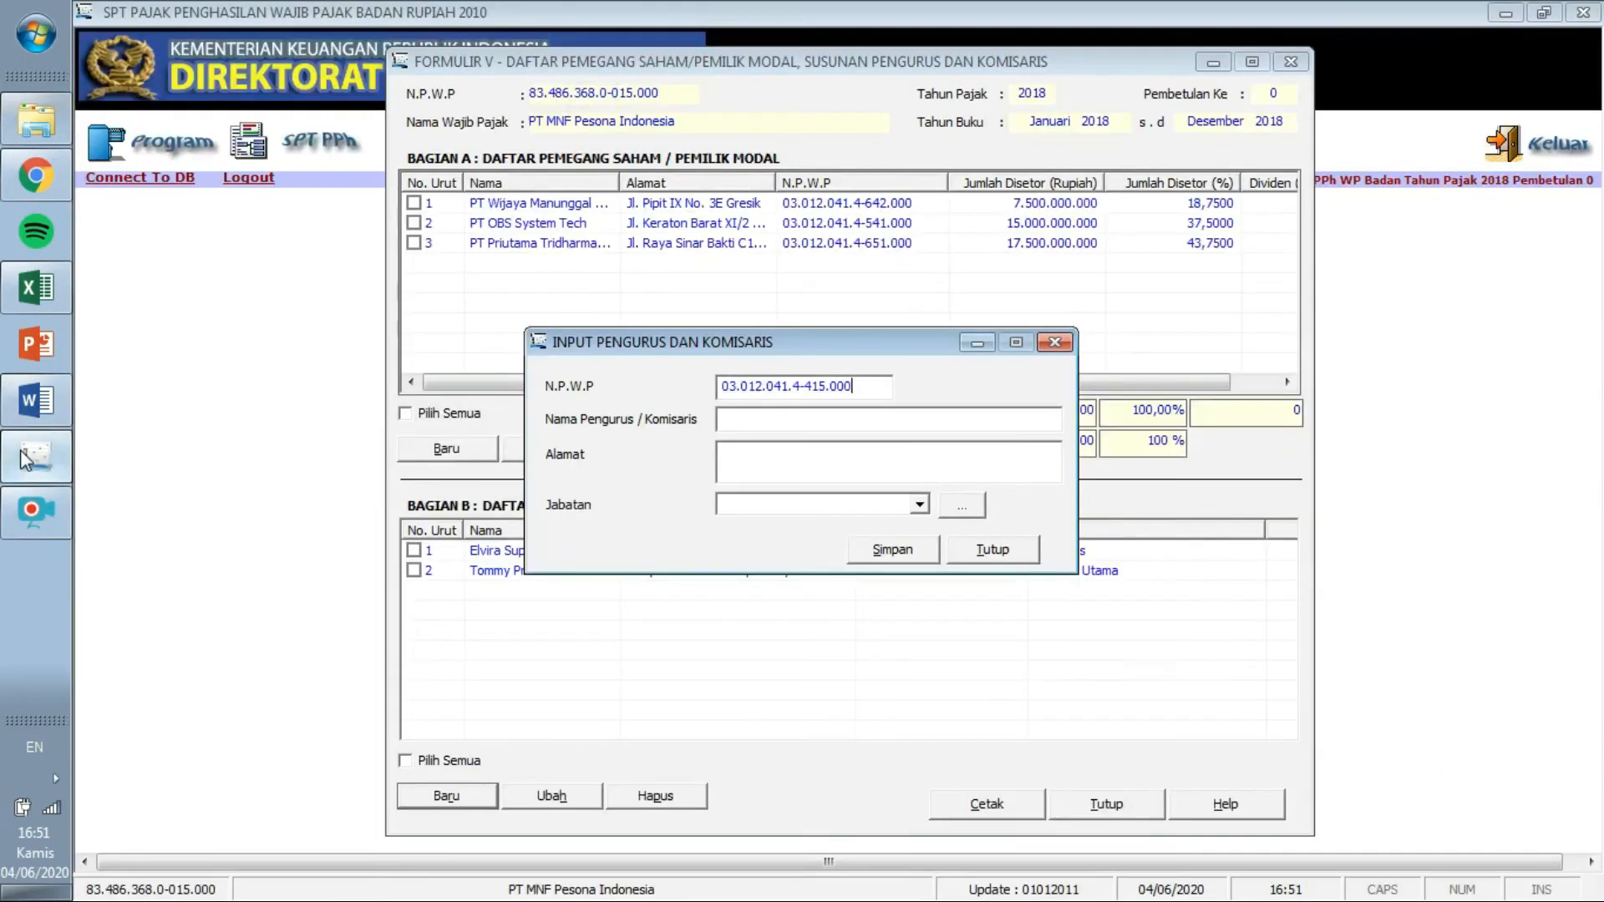
{"action": "key", "text": "ctrl+v"}
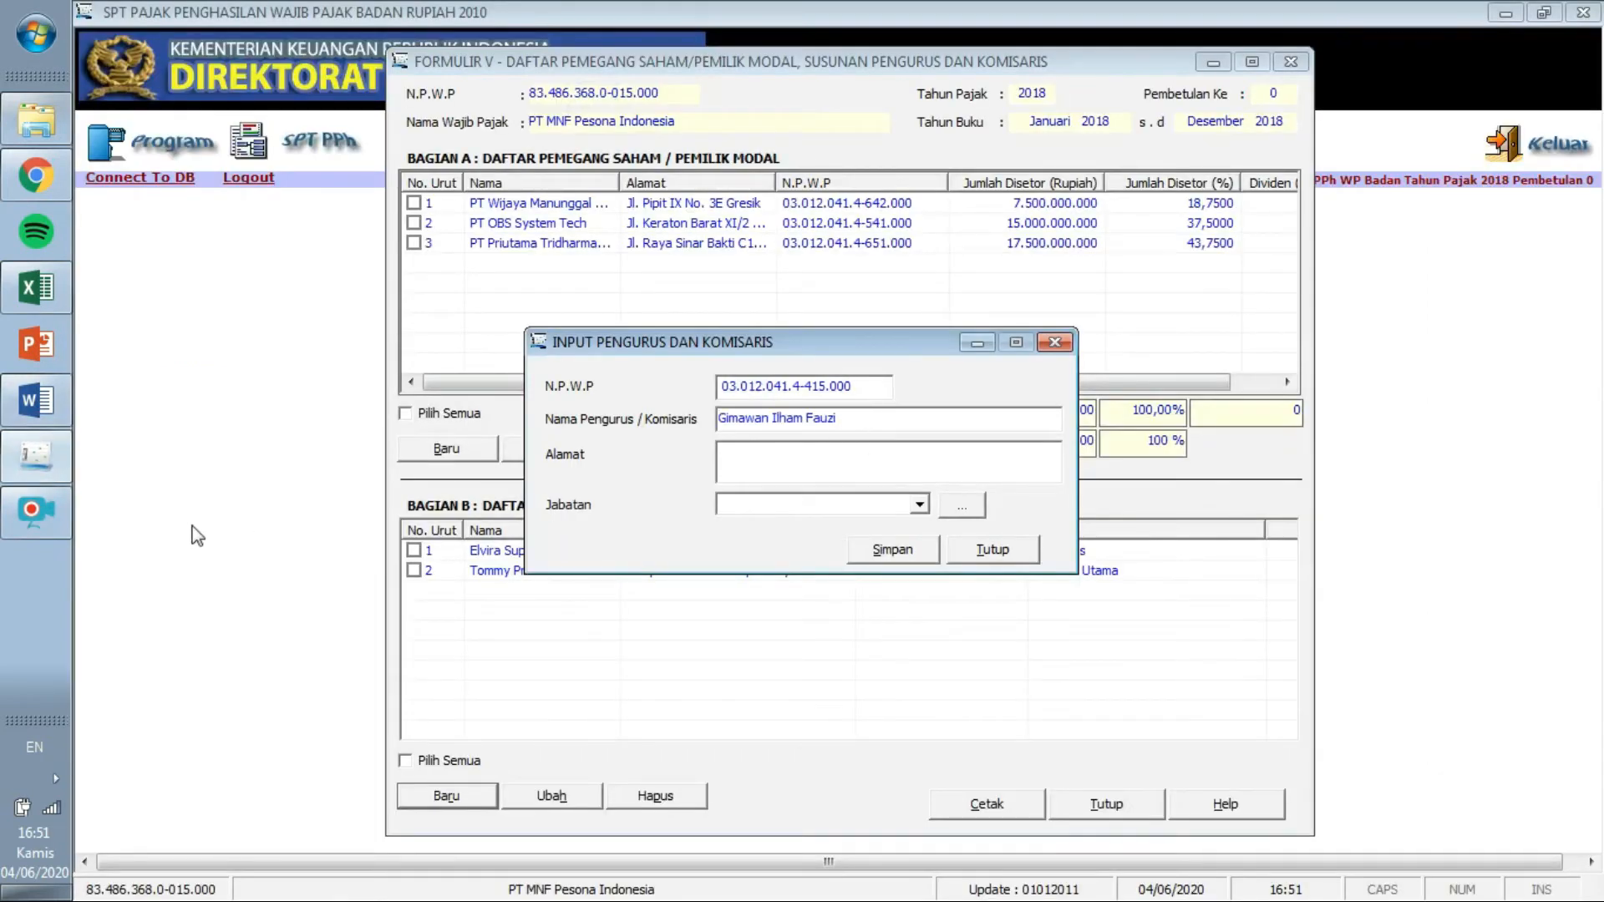
Paste the third officer's address from Word into the address field.
{"action": "left_click", "coordinate": [40, 405]}
{"action": "left_click_drag", "start_coordinate": [892, 501], "coordinate": [712, 514]}
{"action": "left_click_drag", "start_coordinate": [927, 503], "coordinate": [700, 511]}
{"action": "key", "text": "ctrl+c"}
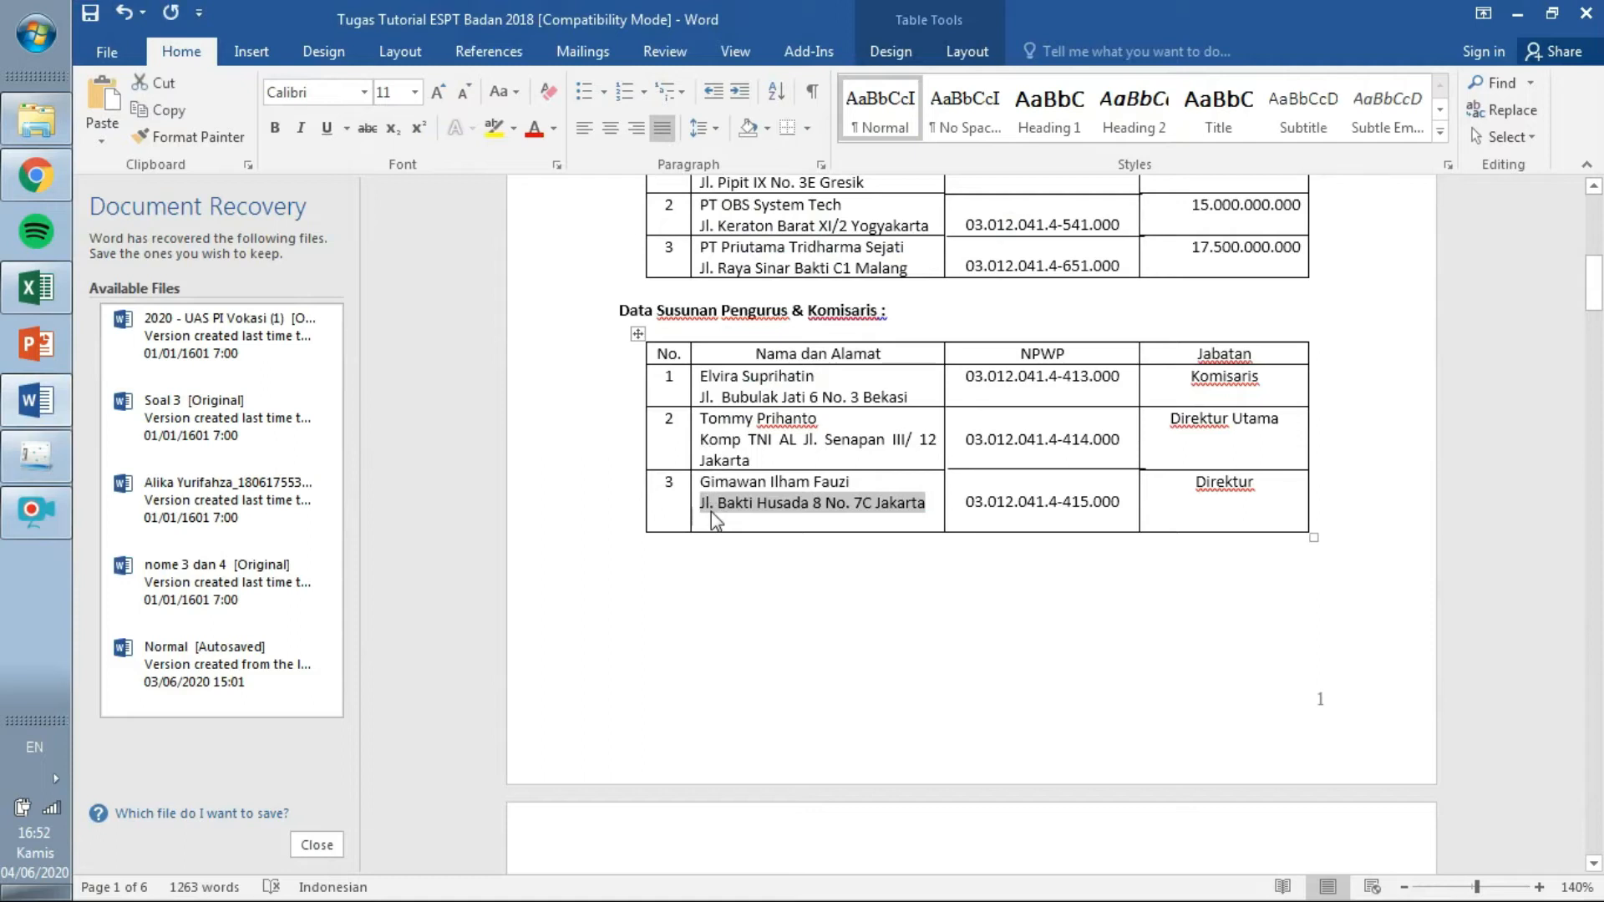
{"action": "left_click", "coordinate": [35, 455]}
{"action": "left_click", "coordinate": [775, 451]}
{"action": "key", "text": "ctrl+v"}
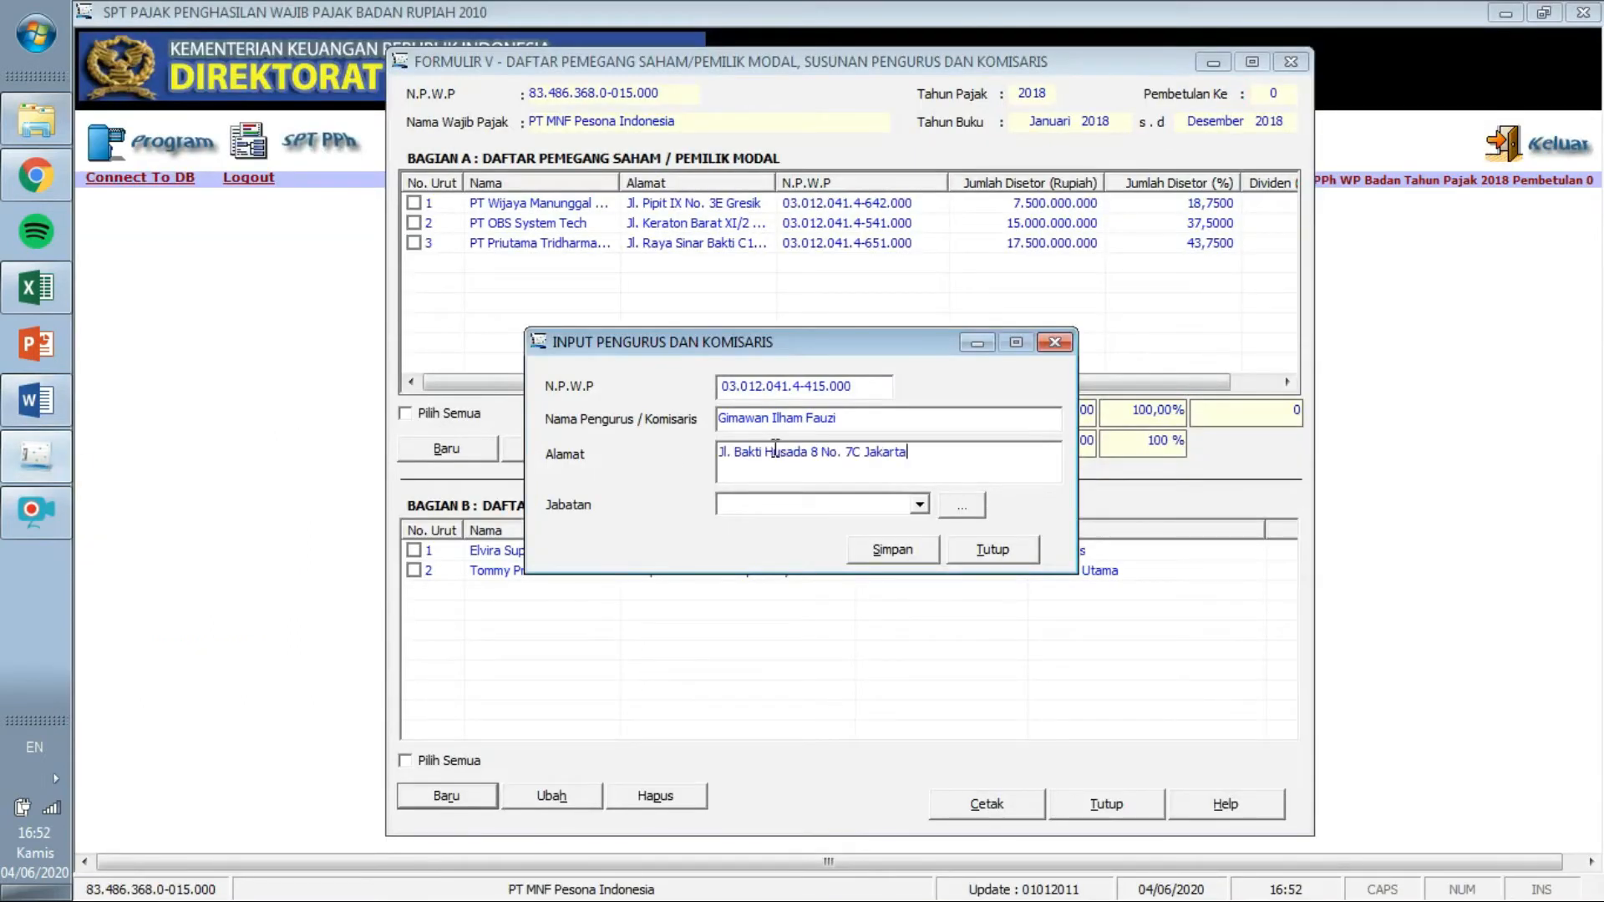
Set the position to Direktur, save, and decline adding another officer.
{"action": "left_click", "coordinate": [67, 407]}
{"action": "left_click", "coordinate": [38, 458]}
{"action": "left_click", "coordinate": [919, 507]}
{"action": "left_click", "coordinate": [909, 588]}
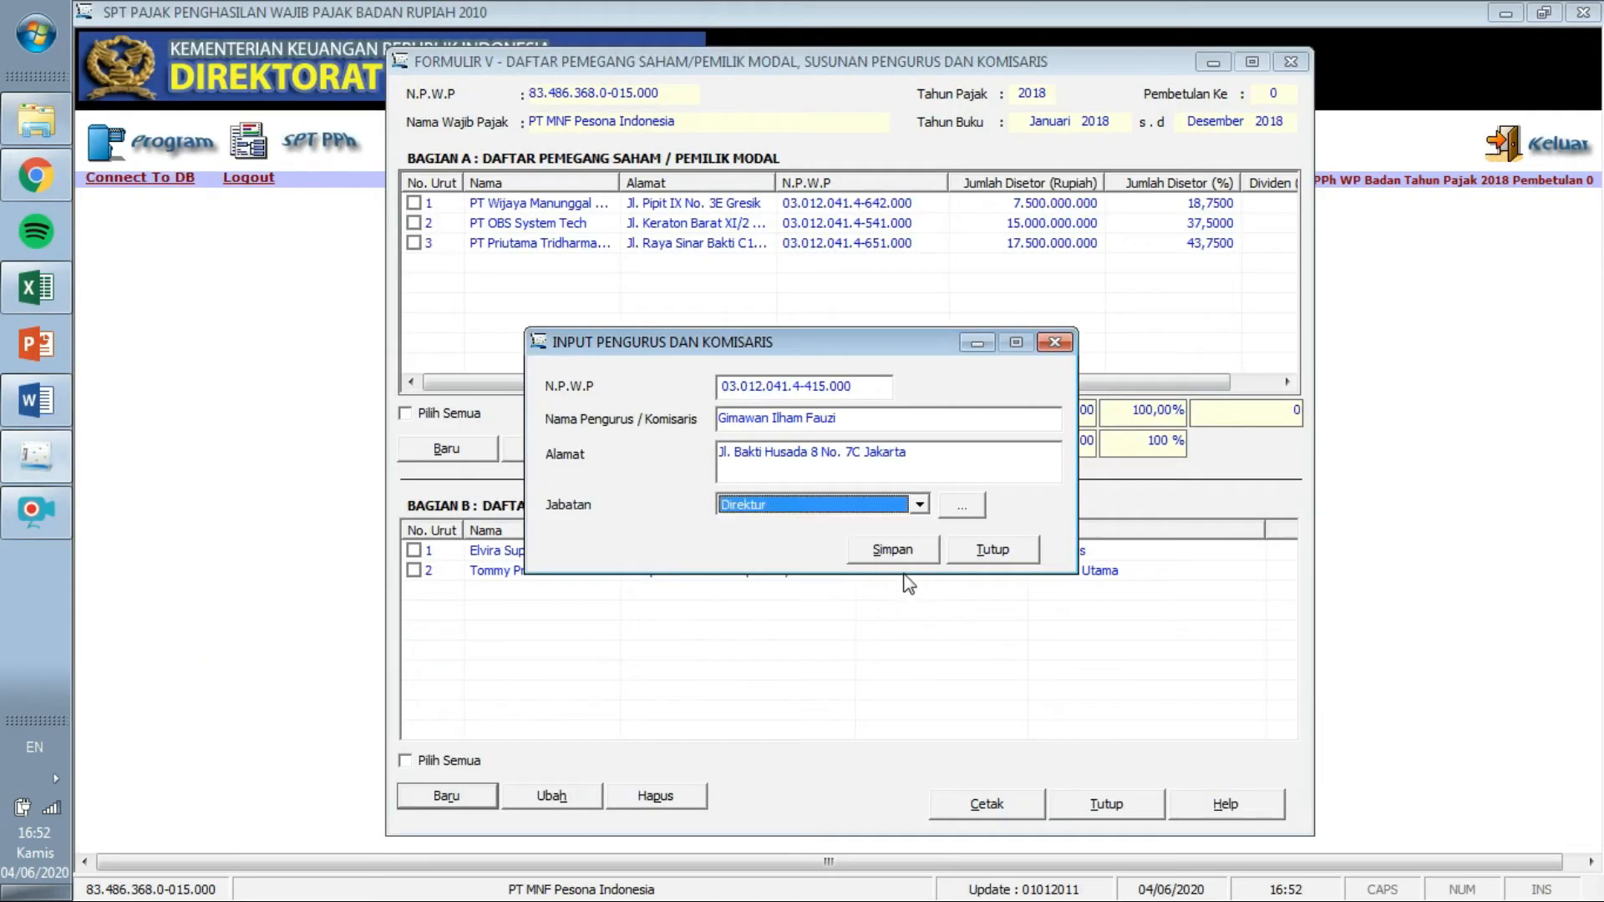
{"action": "left_click", "coordinate": [920, 561]}
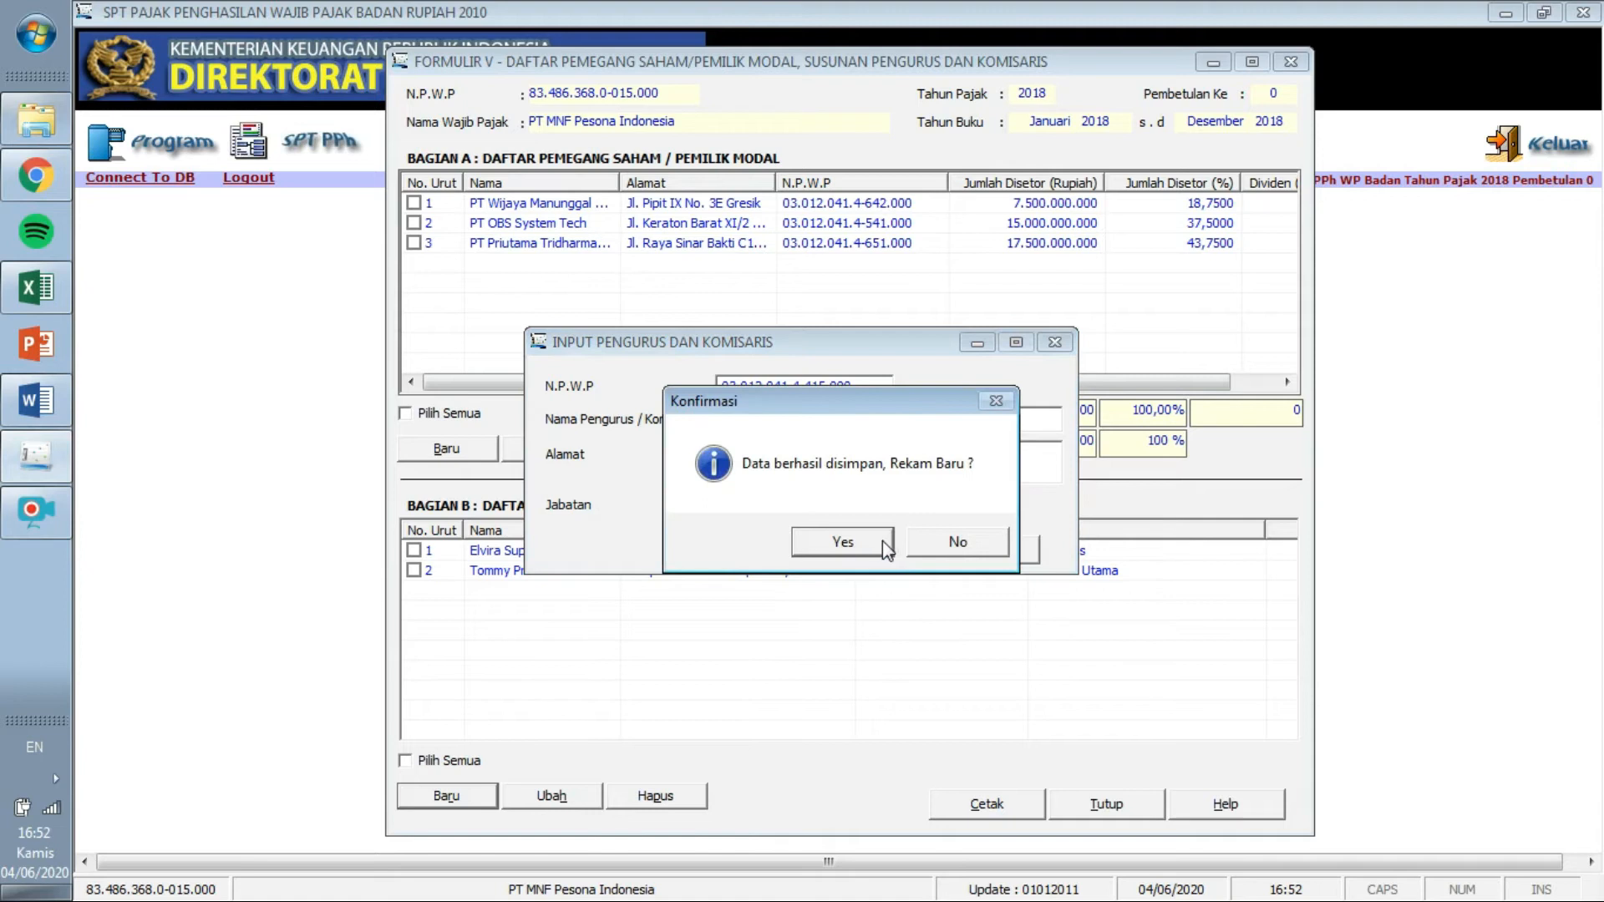
{"action": "left_click", "coordinate": [926, 543]}
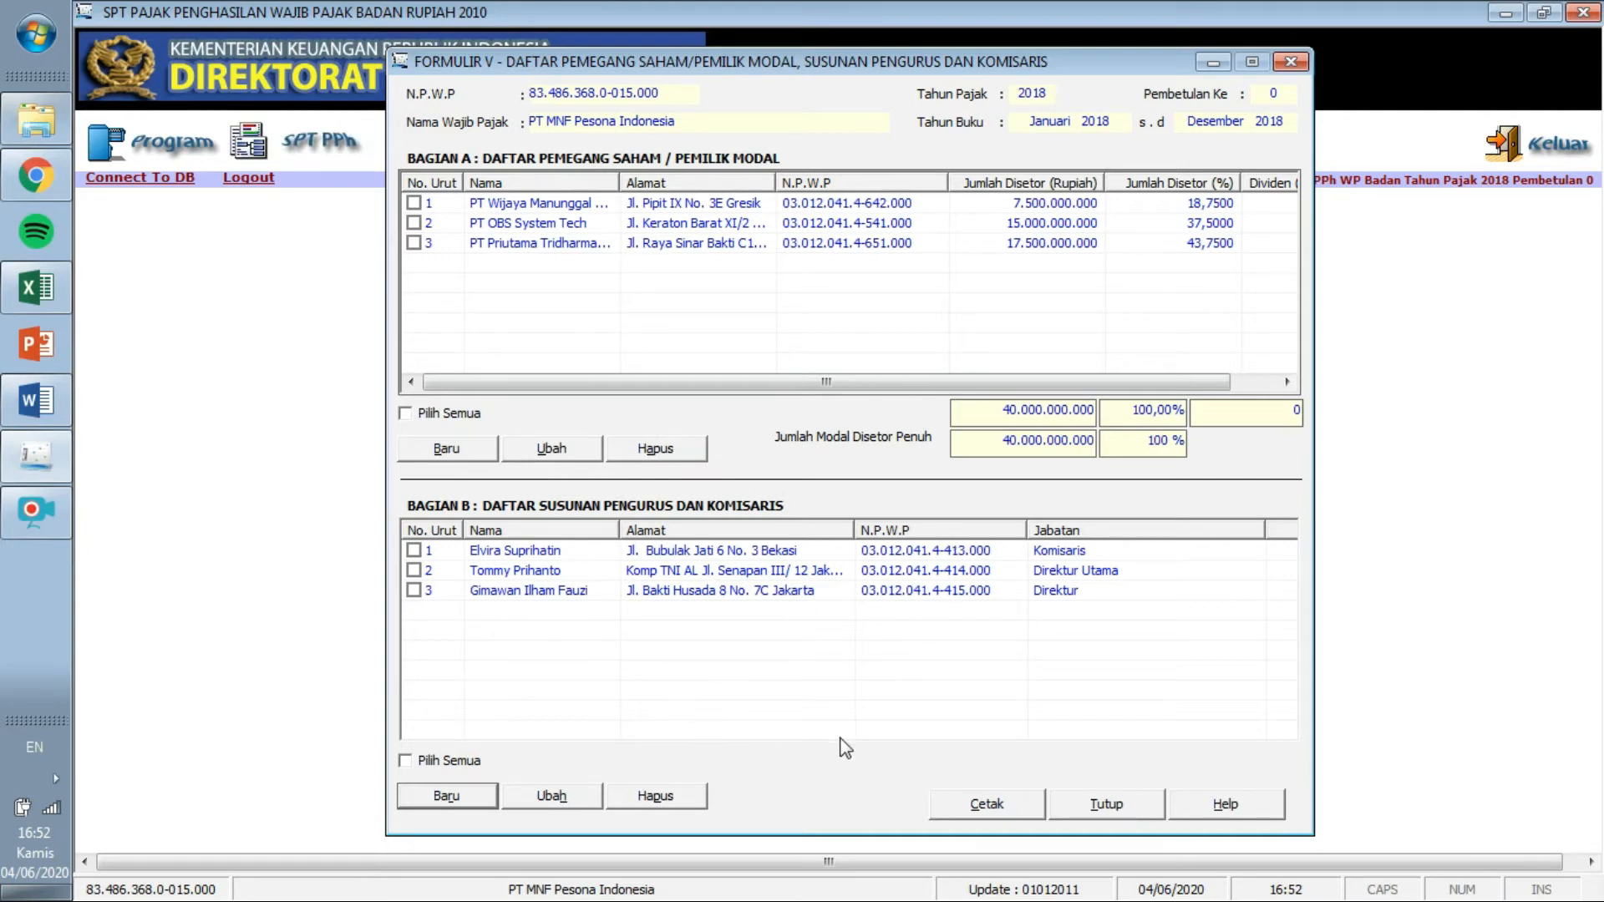
Close Formulir V, briefly open Formulir 1771-VI, then close it.
{"action": "left_click", "coordinate": [1114, 809]}
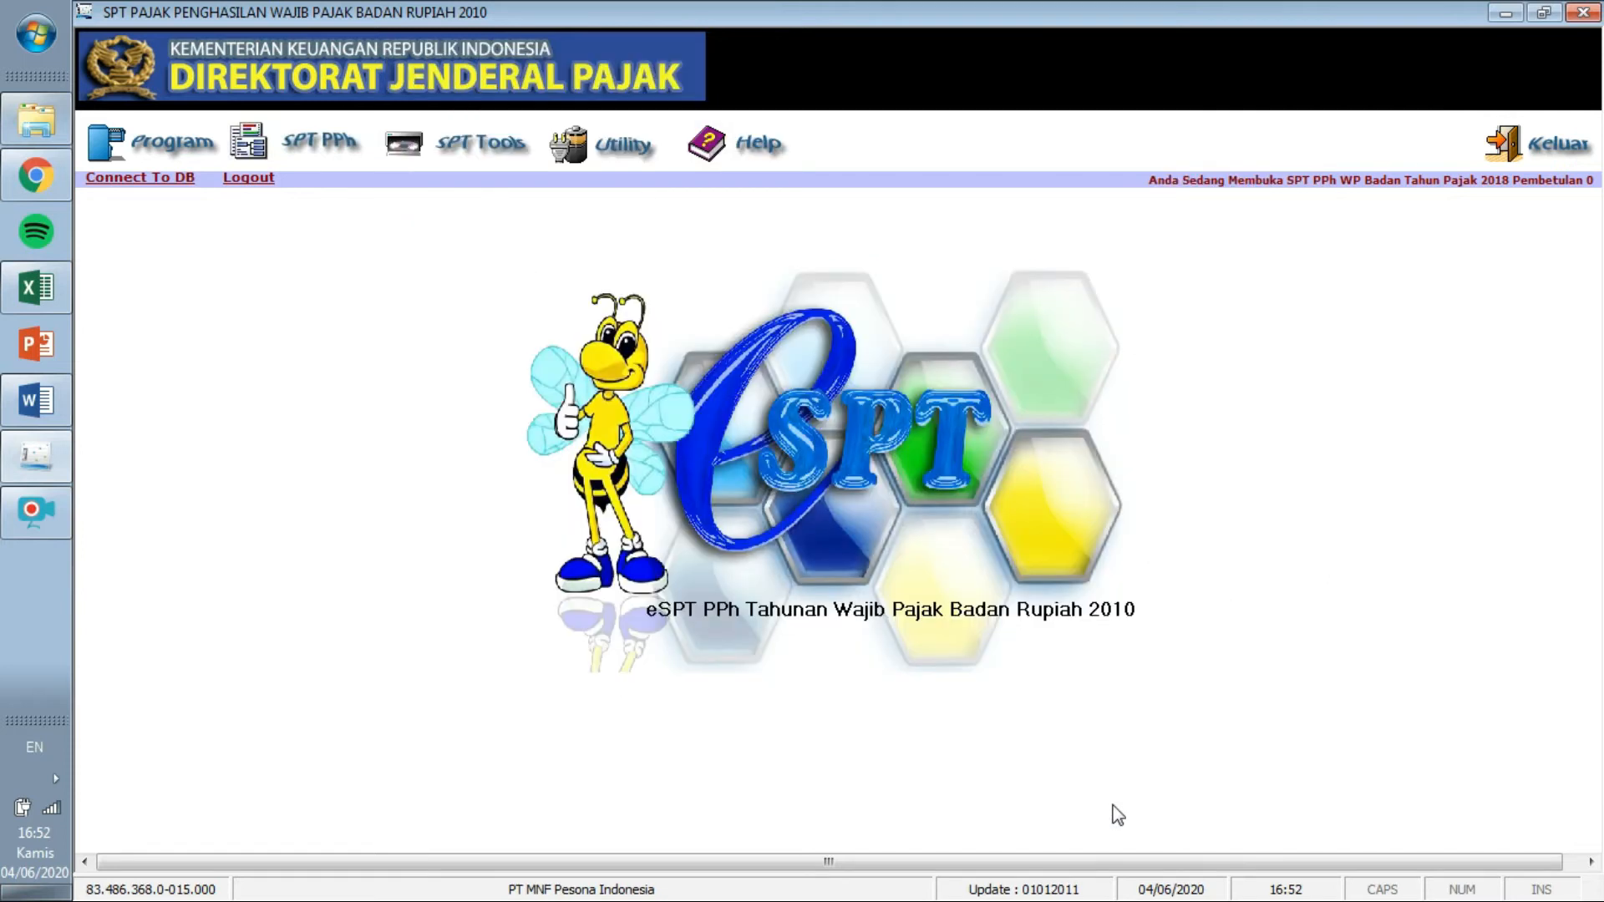
{"action": "left_click", "coordinate": [315, 138]}
{"action": "mouse_move", "coordinate": [314, 188]}
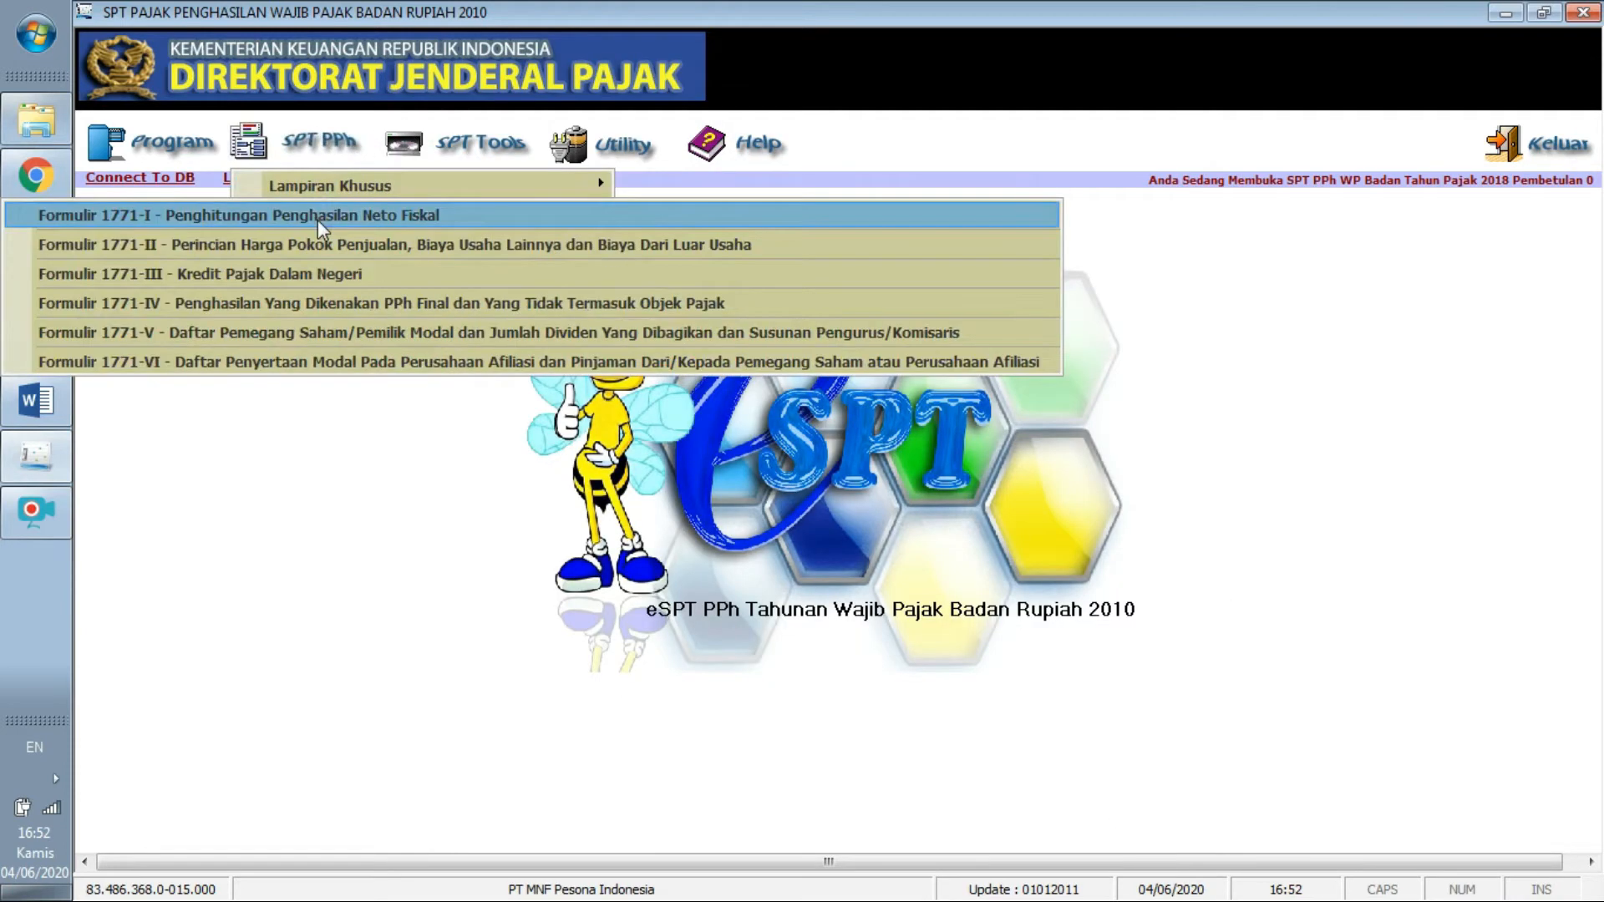
{"action": "left_click", "coordinate": [344, 354]}
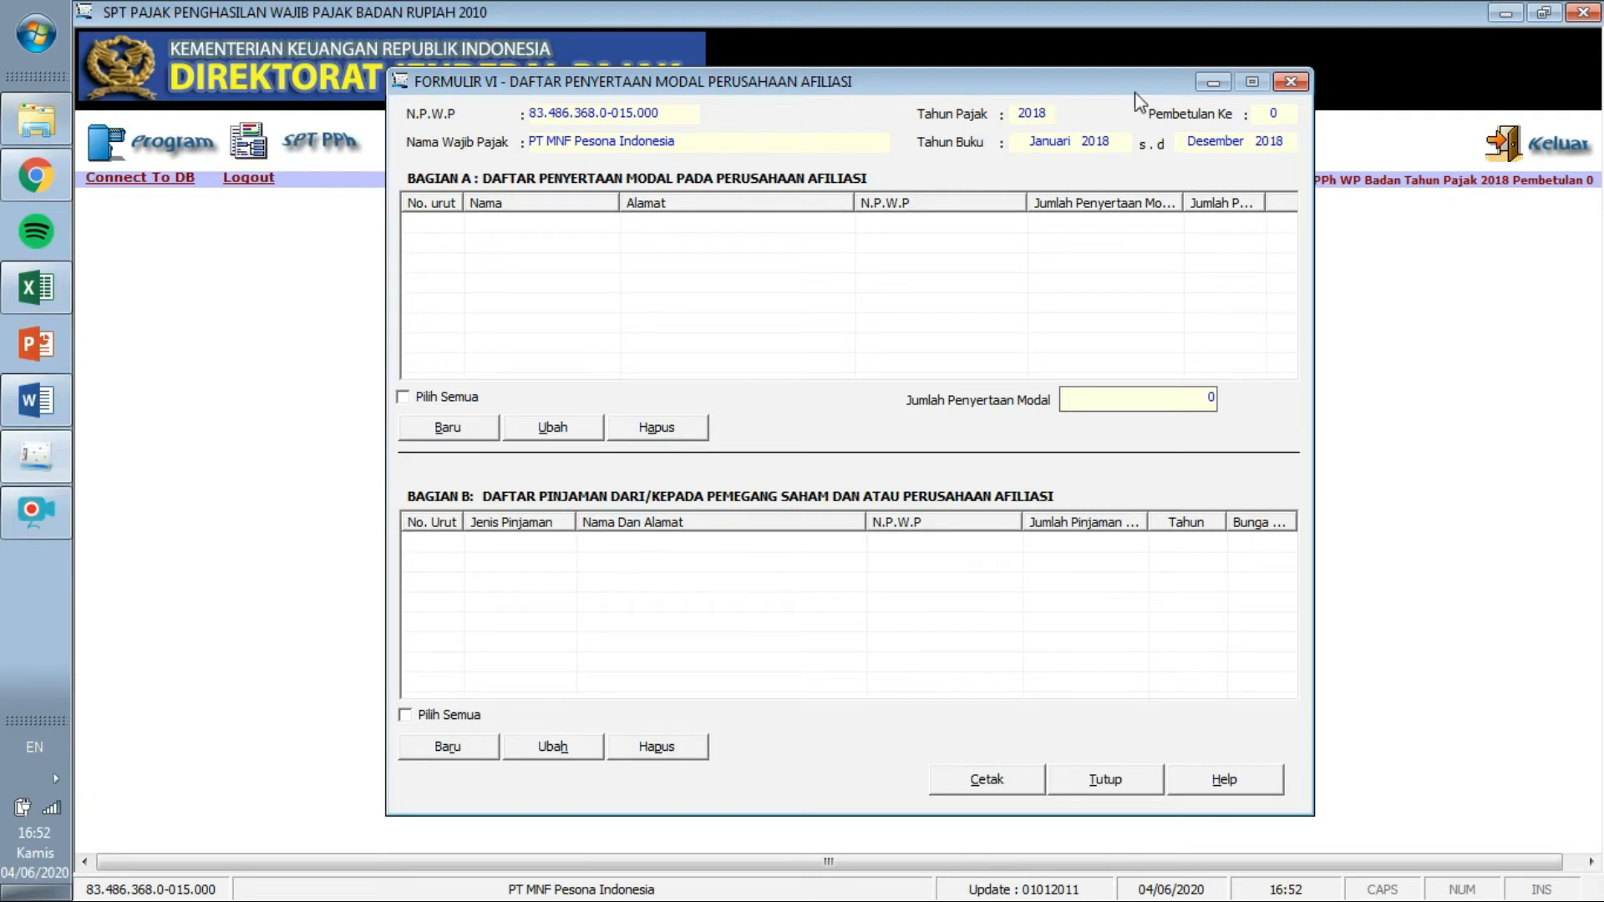
{"action": "left_click", "coordinate": [1291, 82]}
Reopen Formulir 1771-V to review the PT OBS System Tech and third shareholder rows.
{"action": "left_click", "coordinate": [321, 143]}
{"action": "mouse_move", "coordinate": [330, 185]}
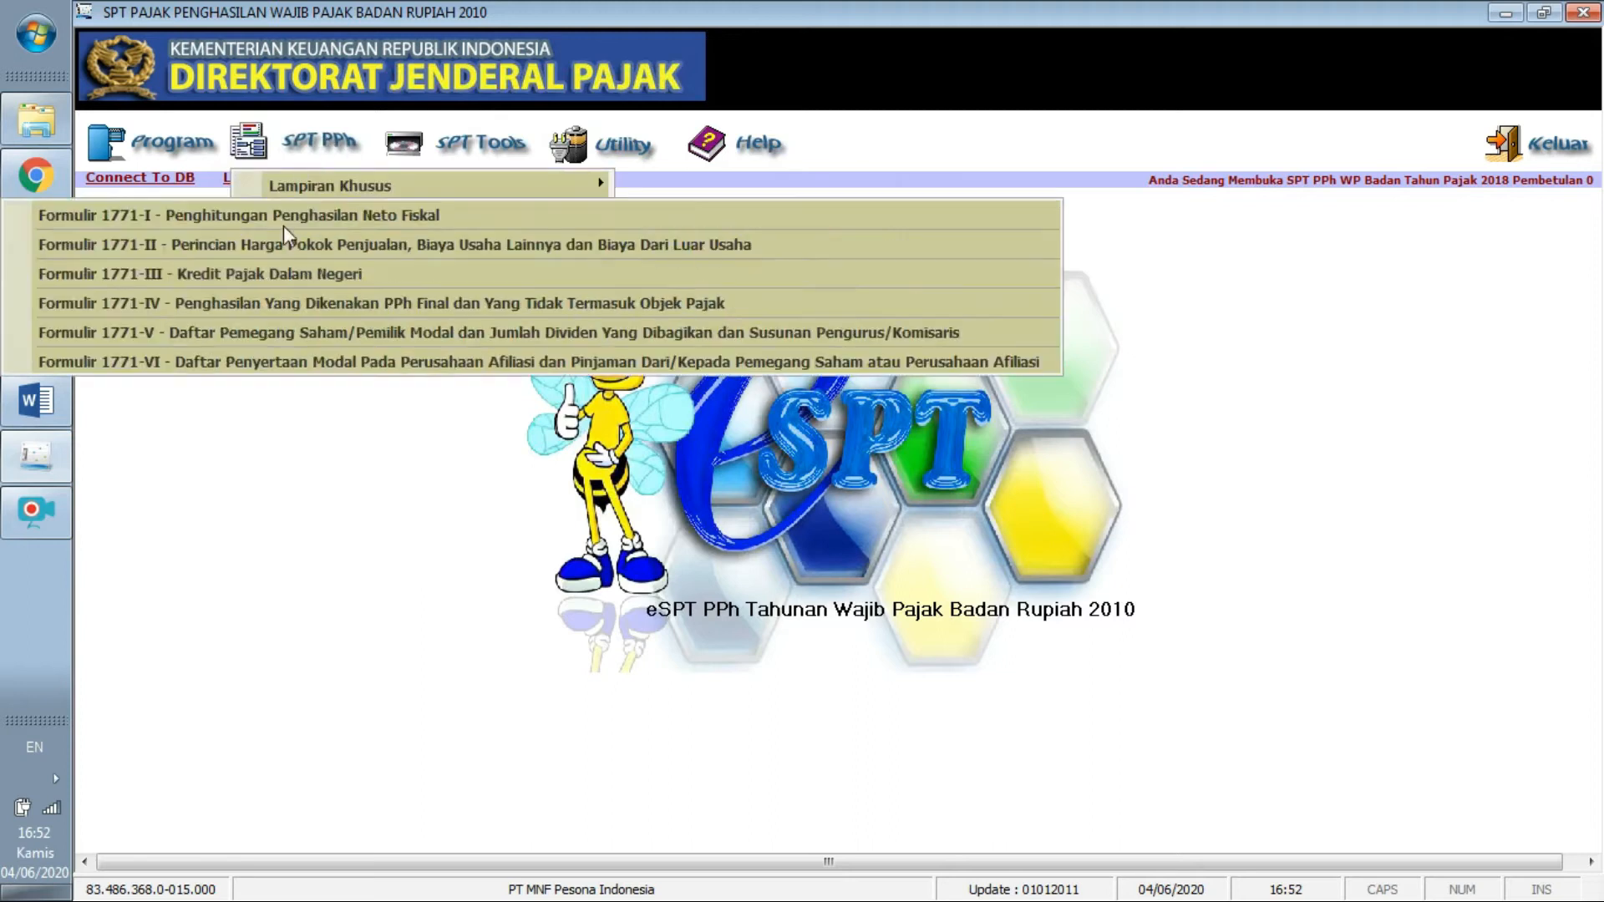
{"action": "left_click", "coordinate": [309, 333]}
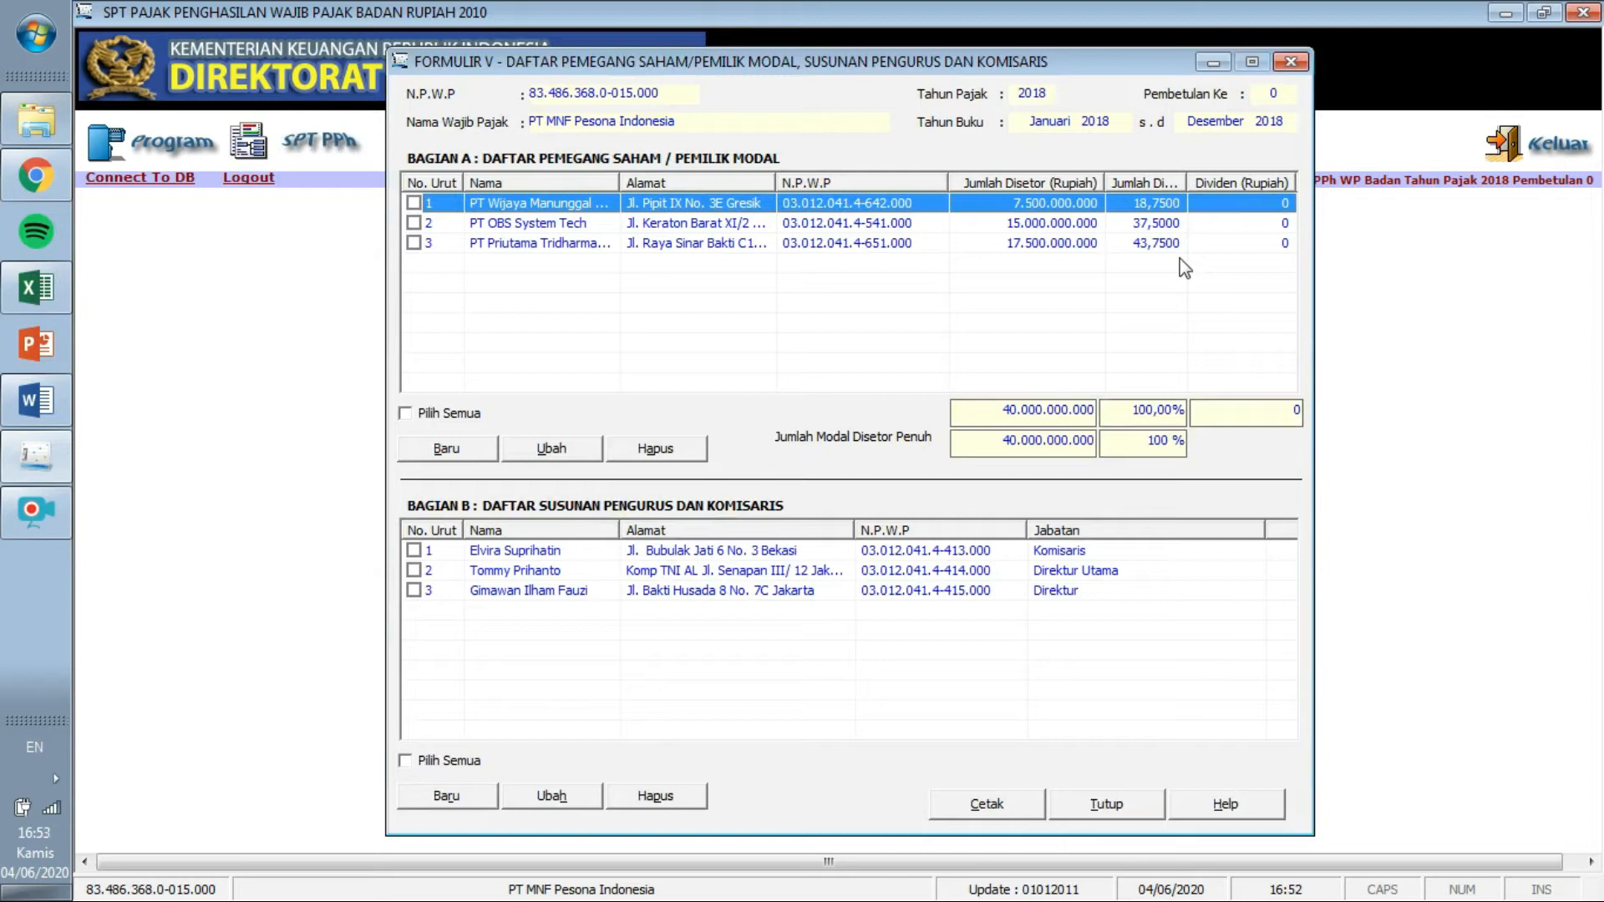
{"action": "left_click", "coordinate": [1117, 228]}
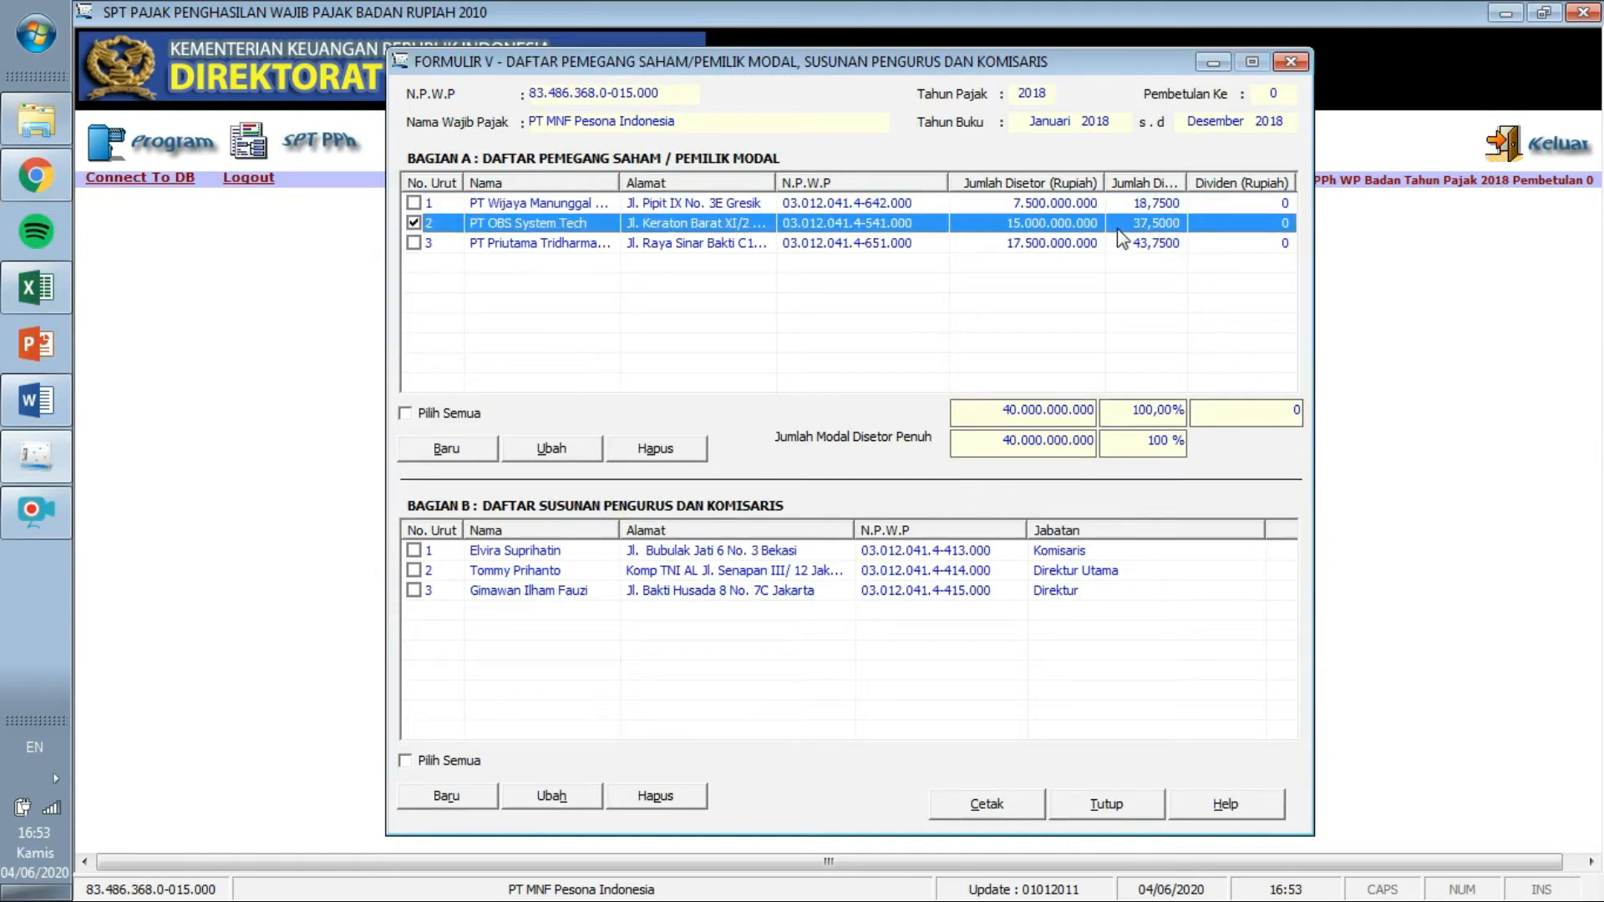
{"action": "left_click", "coordinate": [1095, 249]}
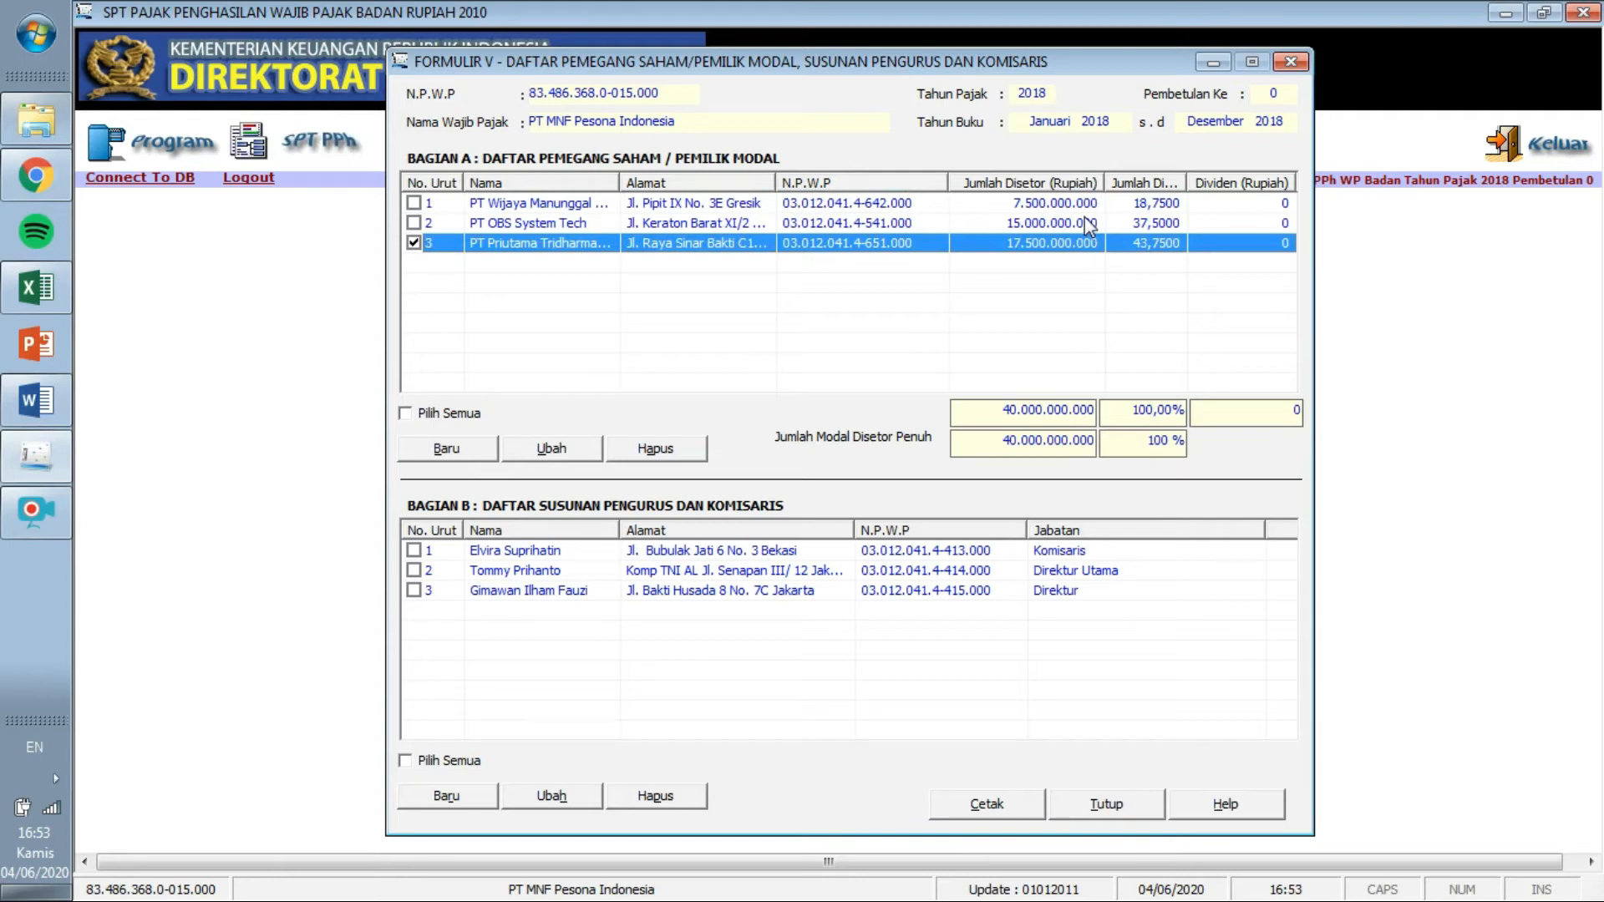
{"action": "left_click", "coordinate": [1088, 224]}
{"action": "left_click", "coordinate": [1088, 243]}
{"action": "left_click", "coordinate": [1291, 63]}
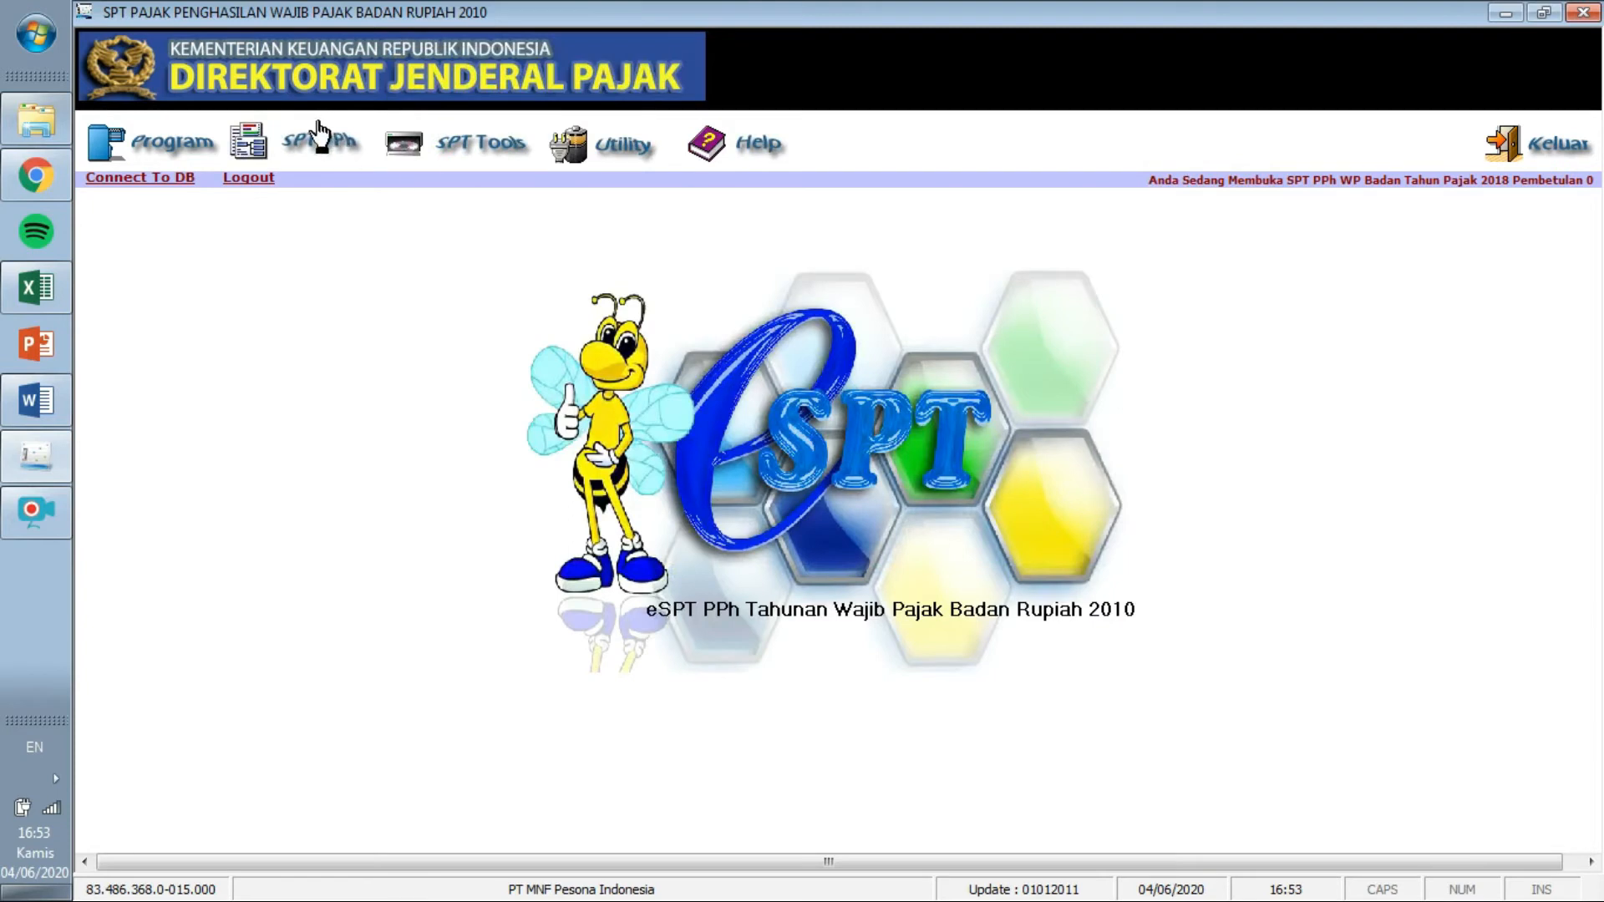
Open Formulir 1771-VI from the SPT PPh menu's Lampiran Khusus list.
{"action": "left_click", "coordinate": [322, 141]}
{"action": "mouse_move", "coordinate": [346, 197]}
{"action": "left_click", "coordinate": [372, 360]}
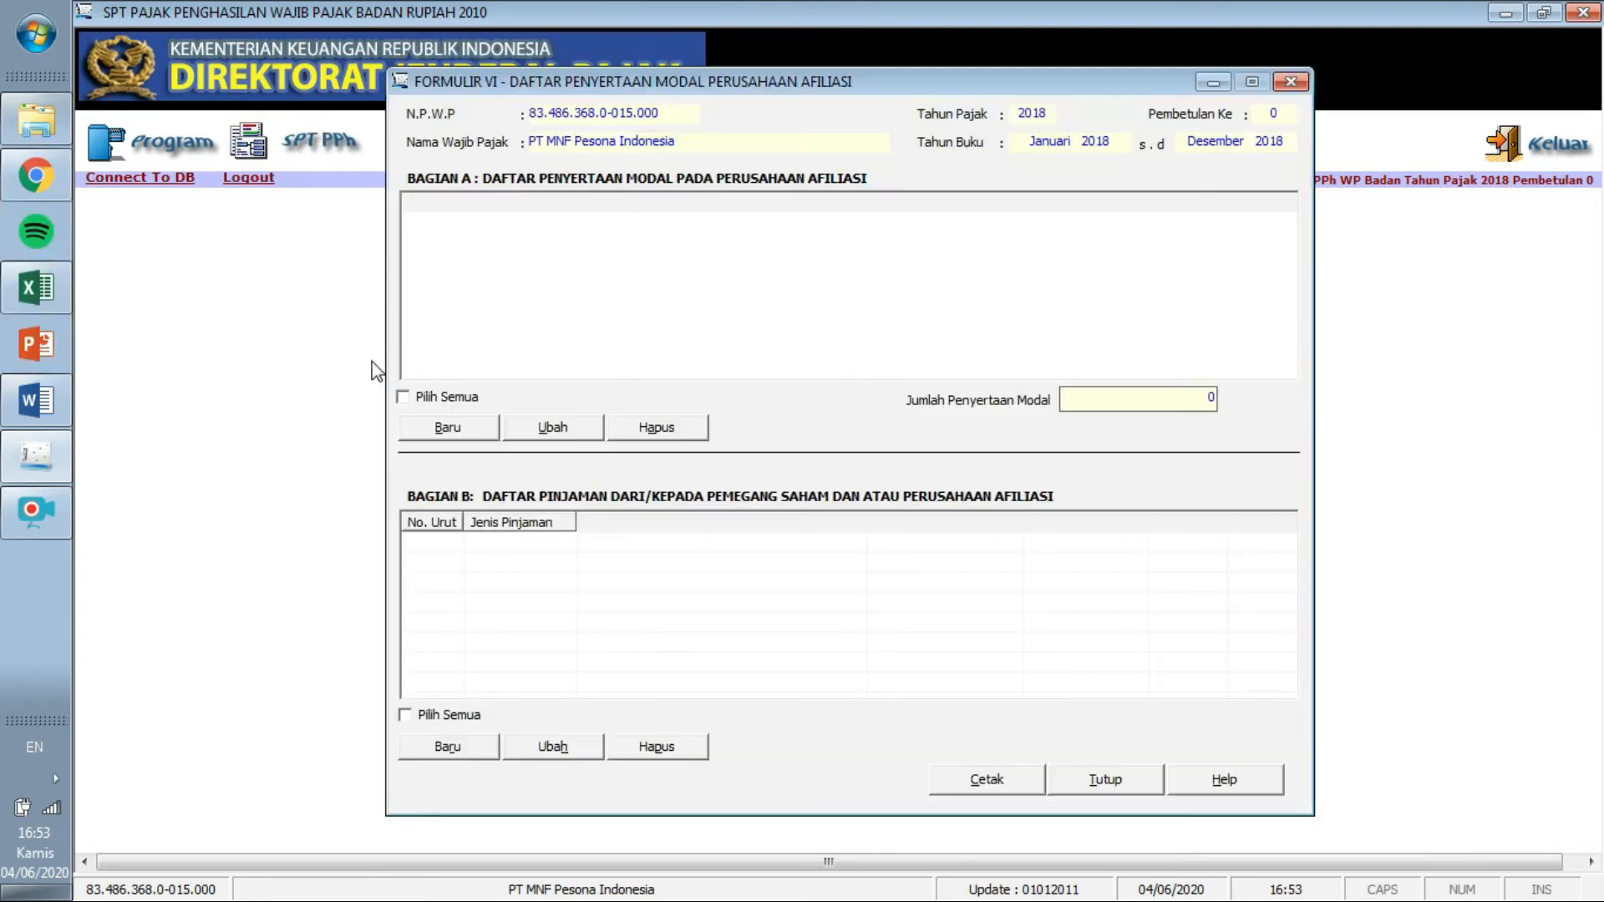
Start a new affiliate entry and paste PT OBS System Tech's NPWP from Word.
{"action": "left_click", "coordinate": [454, 427]}
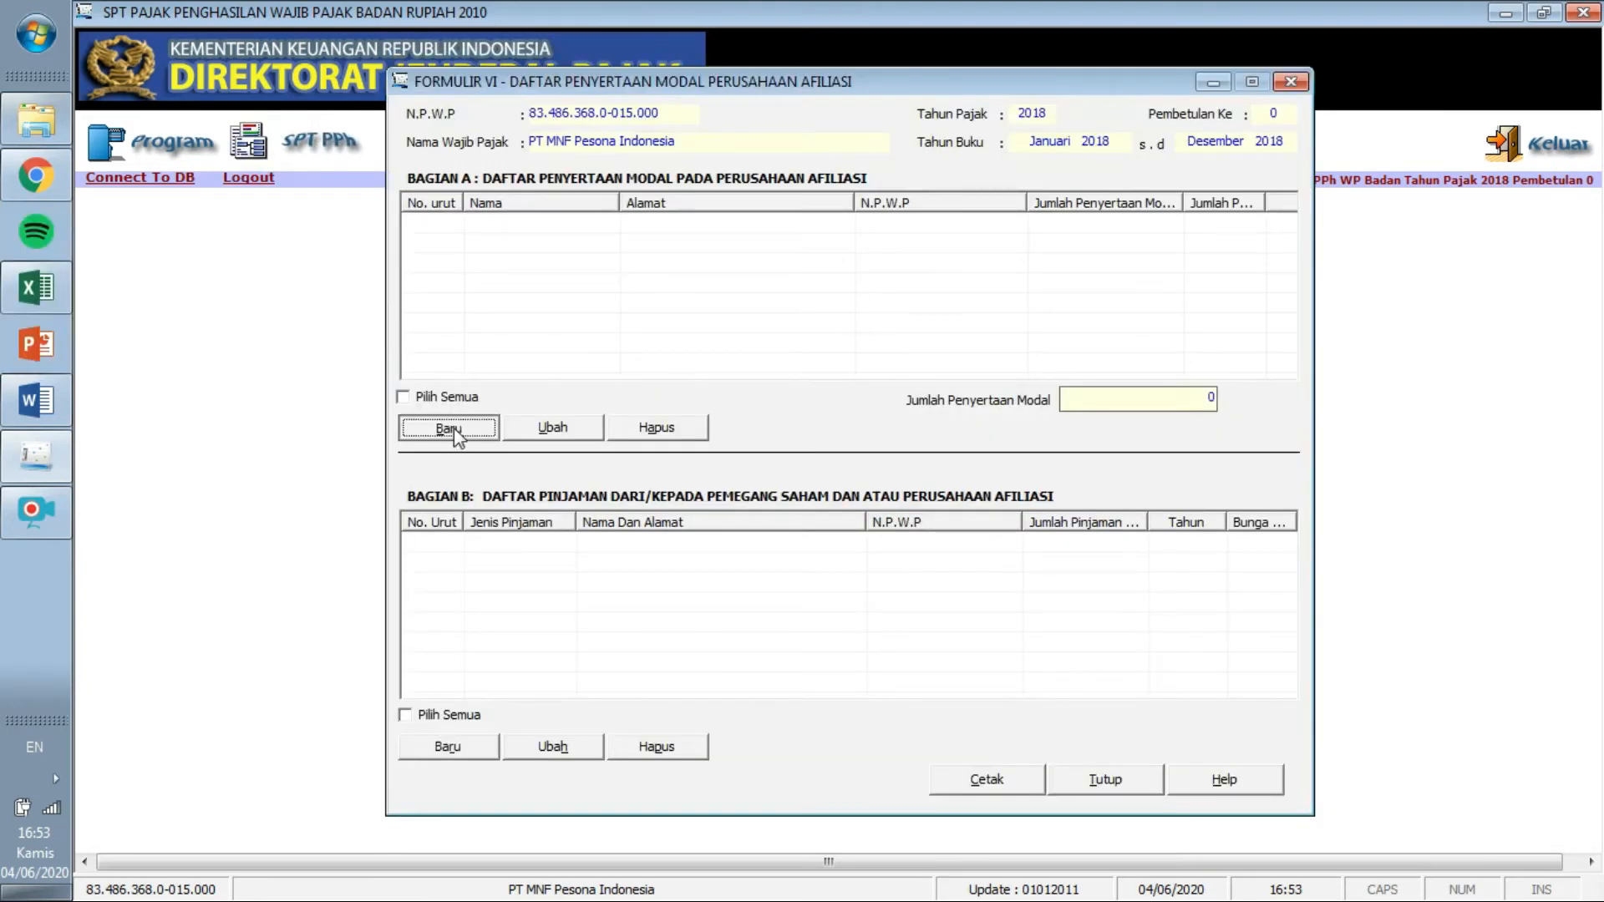
{"action": "left_click", "coordinate": [700, 292]}
{"action": "left_click", "coordinate": [46, 405]}
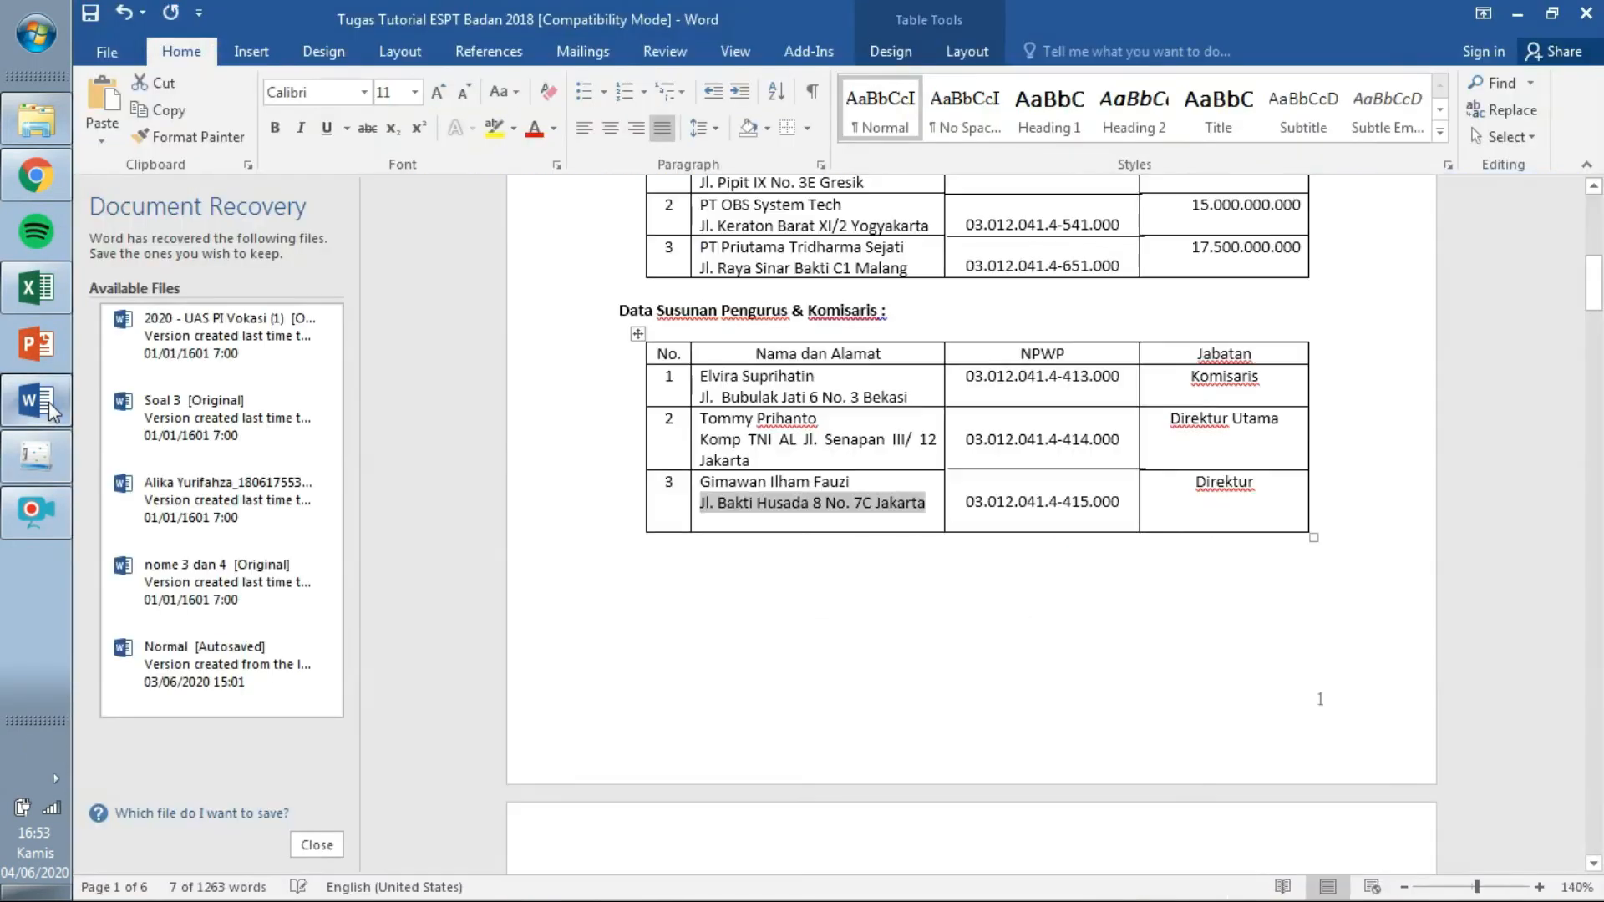
{"action": "scroll", "coordinate": [1186, 571], "scroll_direction": "up", "scroll_amount": 5}
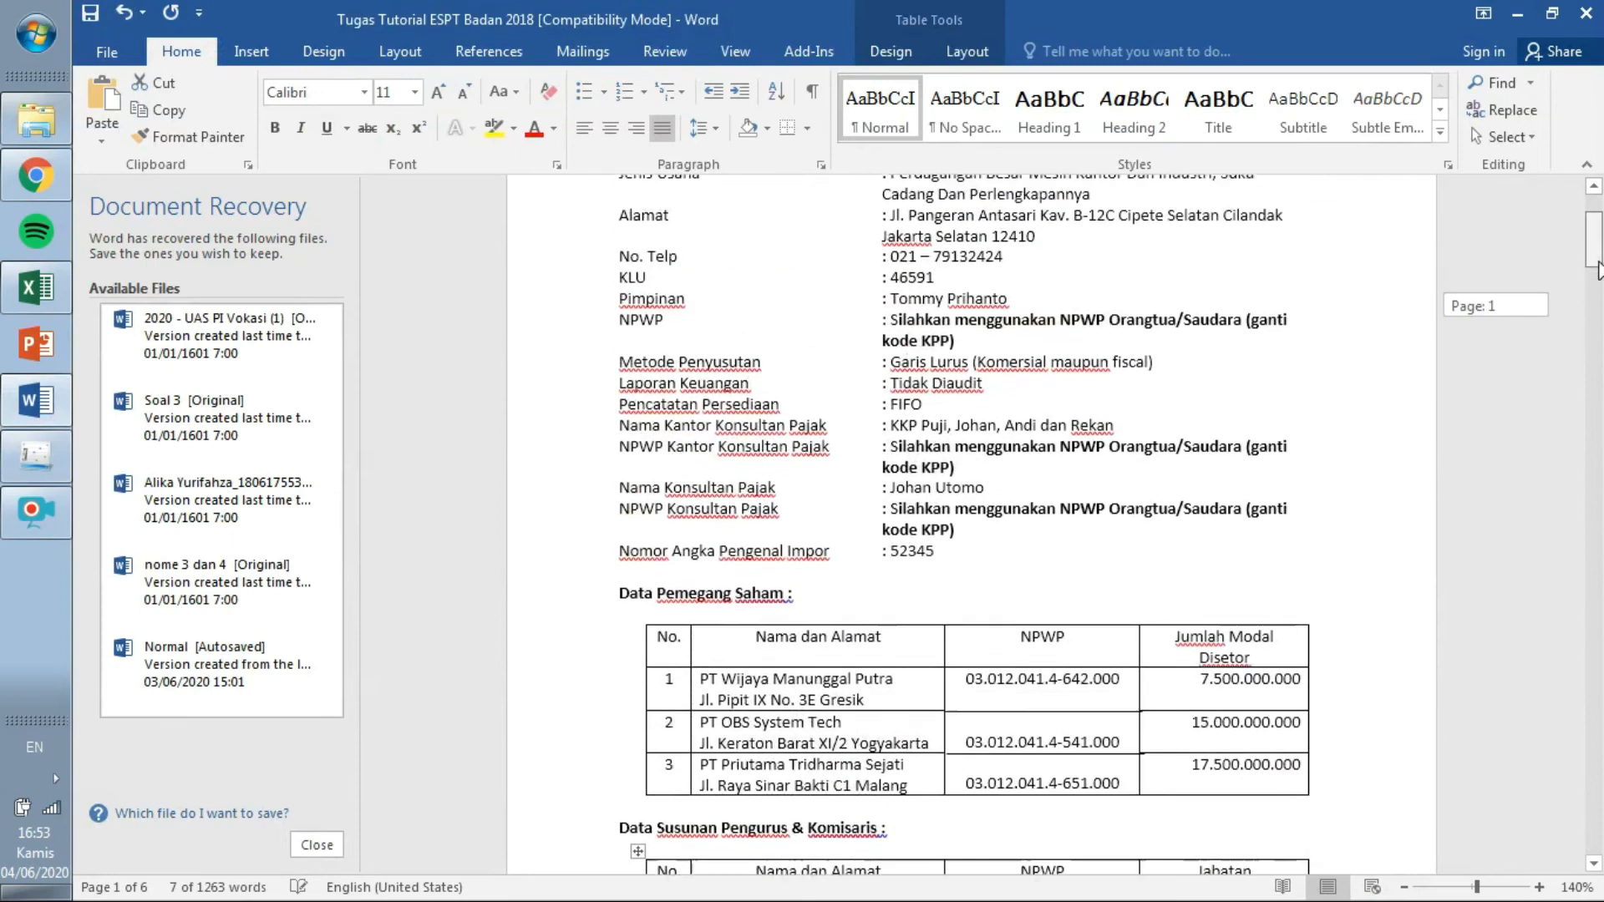
{"action": "left_click_drag", "start_coordinate": [1129, 551], "coordinate": [1022, 537]}
{"action": "left_click", "coordinate": [966, 553]}
{"action": "left_click", "coordinate": [1128, 543], "text": "shift"}
{"action": "key", "text": "ctrl+c"}
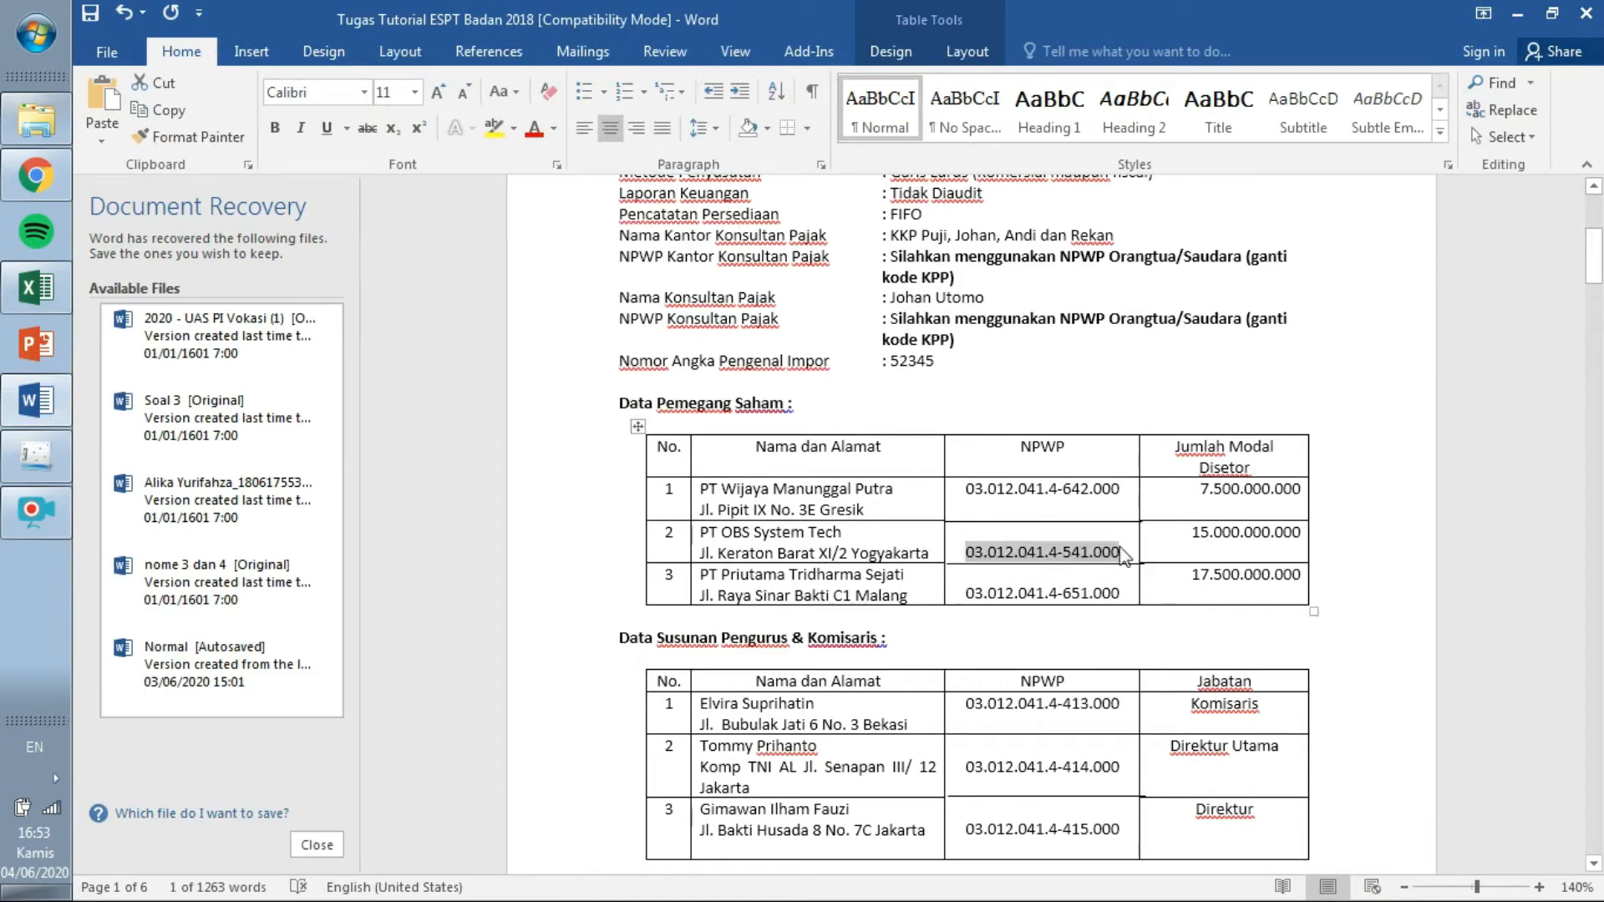
{"action": "left_click", "coordinate": [34, 459]}
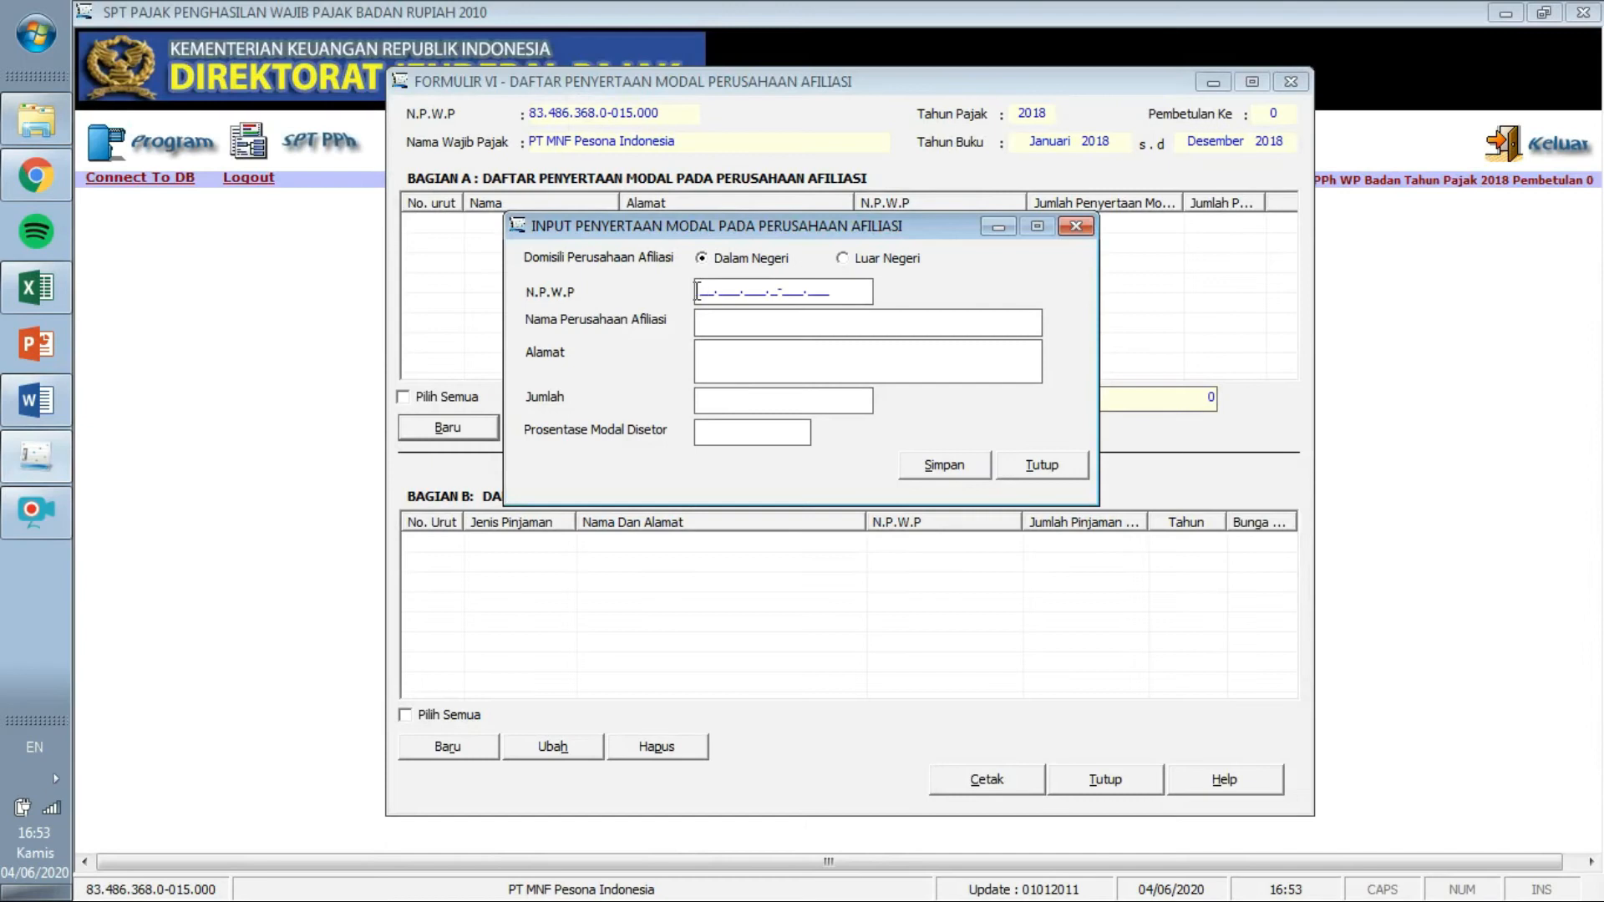
{"action": "key", "text": "ctrl+v"}
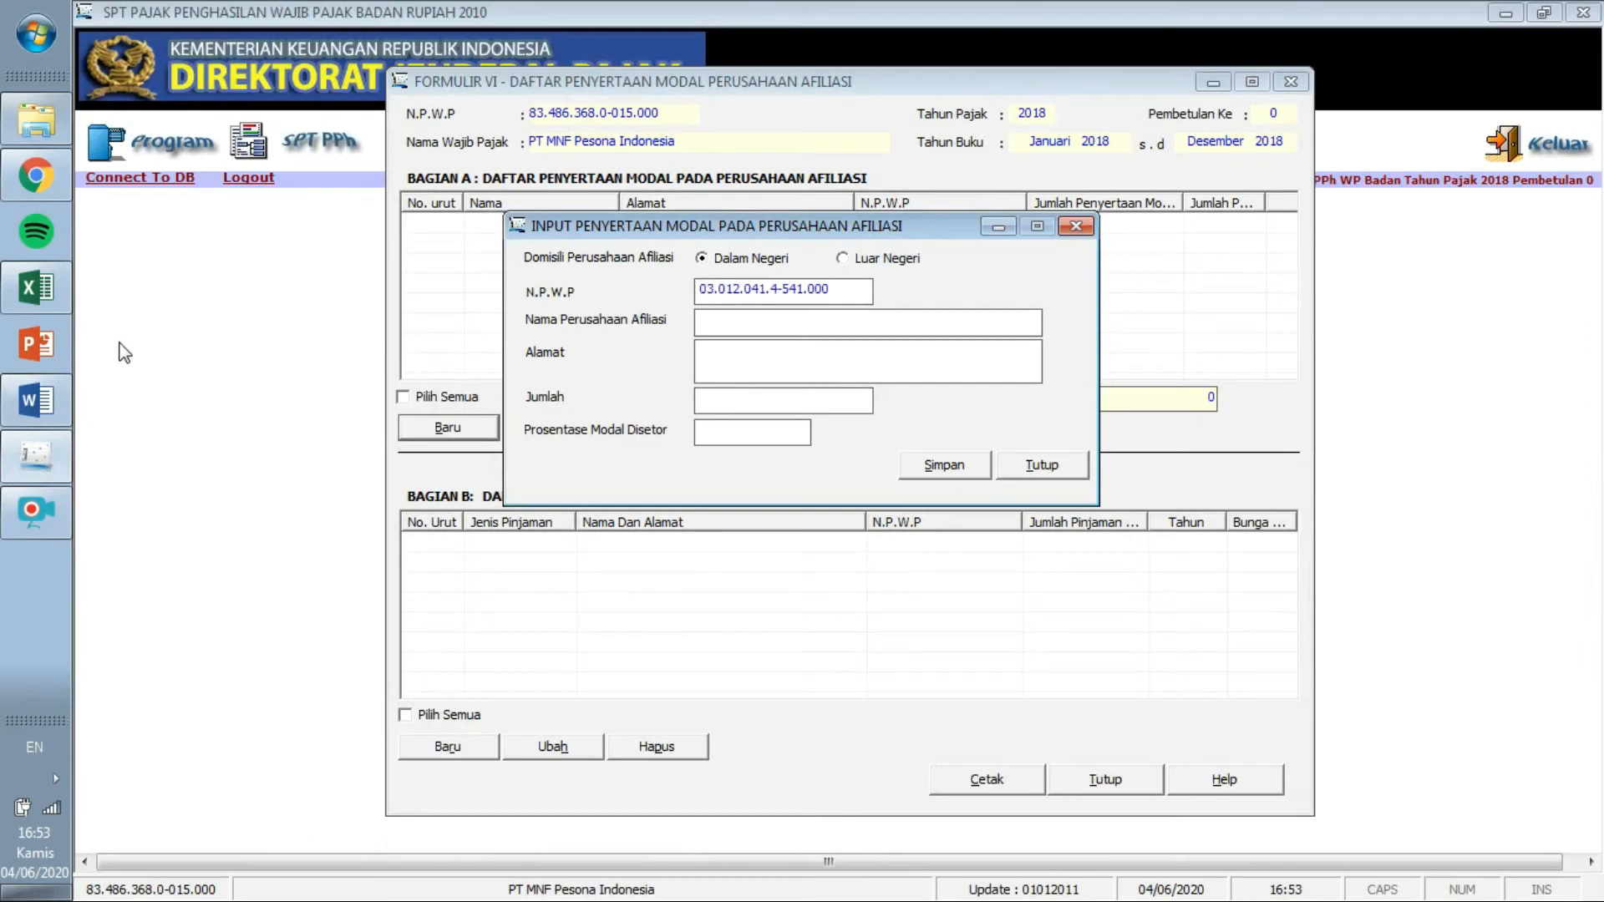
Paste the affiliate name PT OBS System Tech, adding a missing leading 'P'.
{"action": "left_click", "coordinate": [36, 400]}
{"action": "left_click_drag", "start_coordinate": [845, 533], "coordinate": [709, 535]}
{"action": "key", "text": "ctrl+c"}
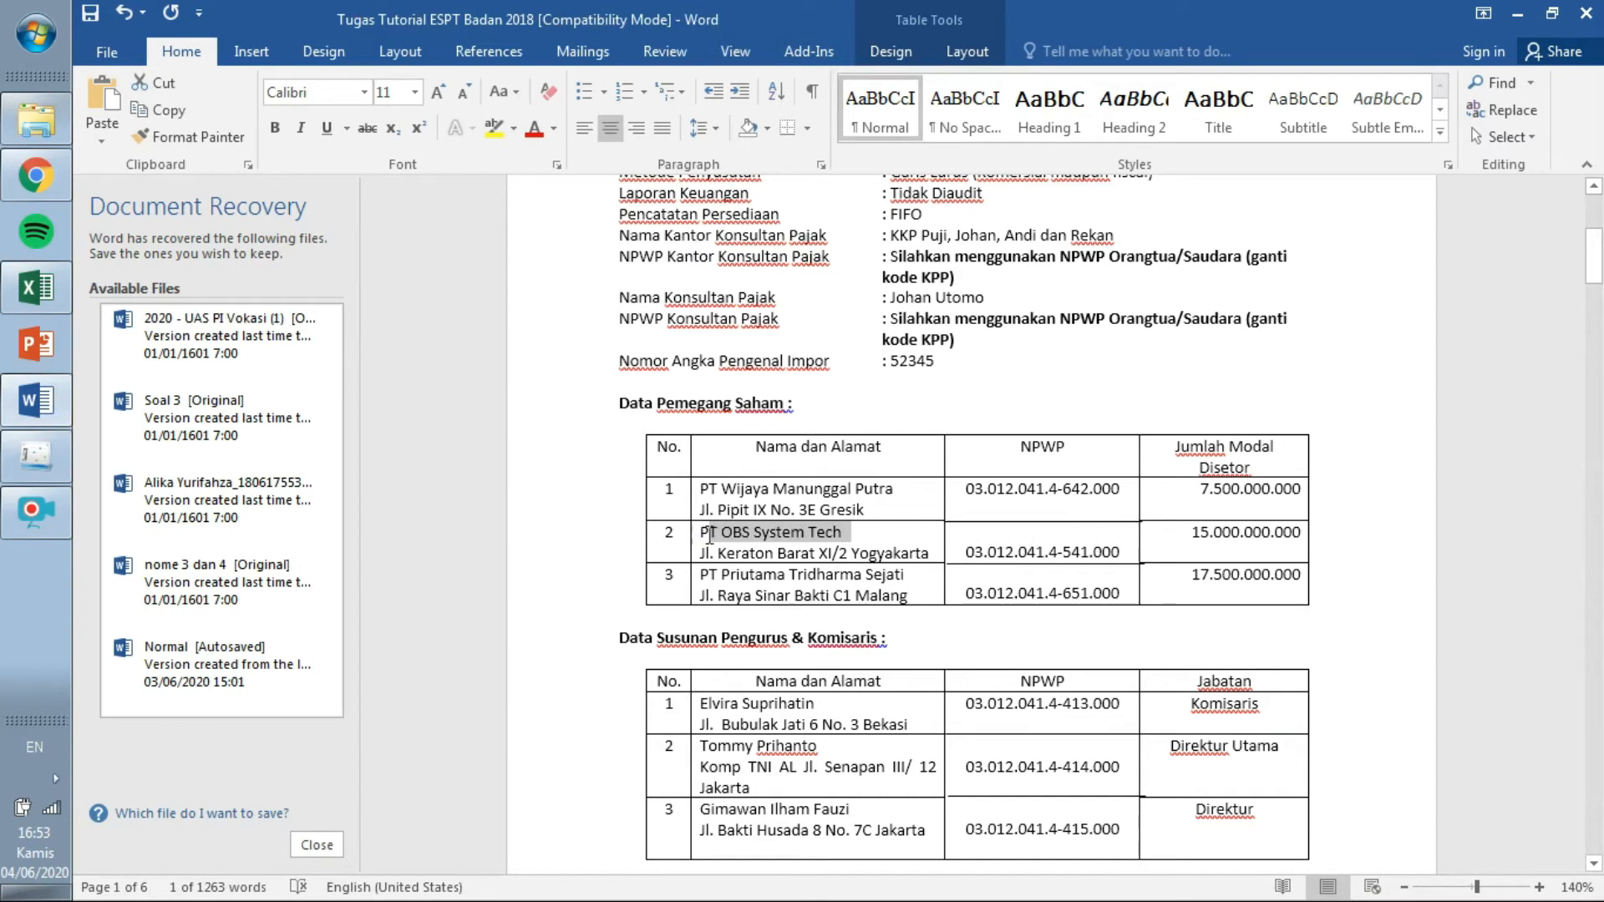
{"action": "left_click", "coordinate": [36, 456]}
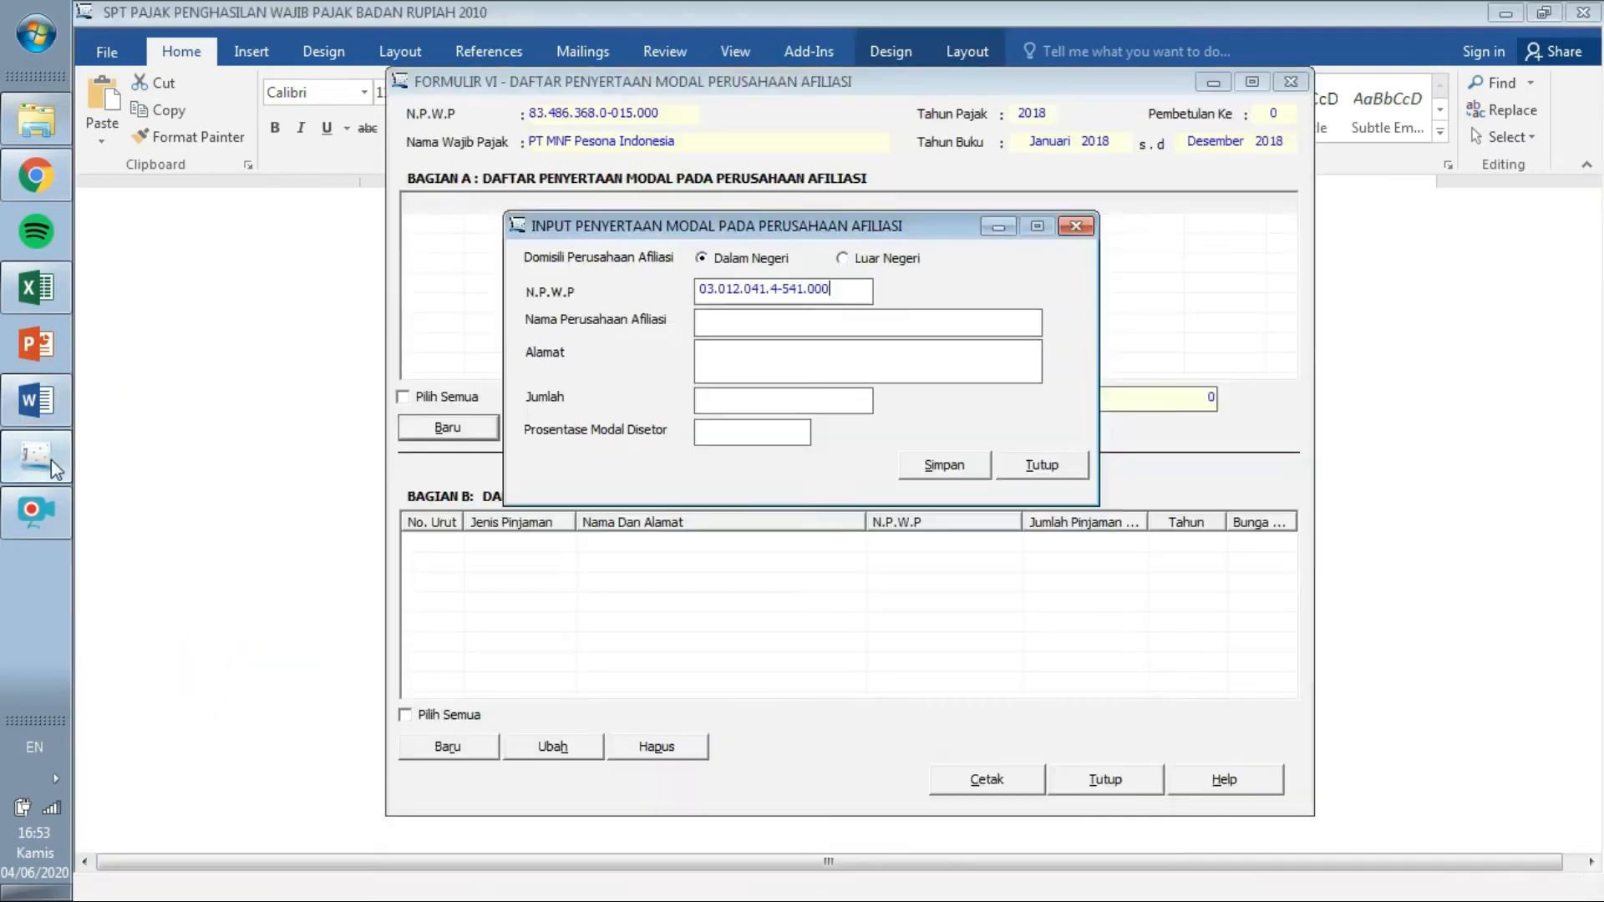
{"action": "key", "text": "ctrl+v"}
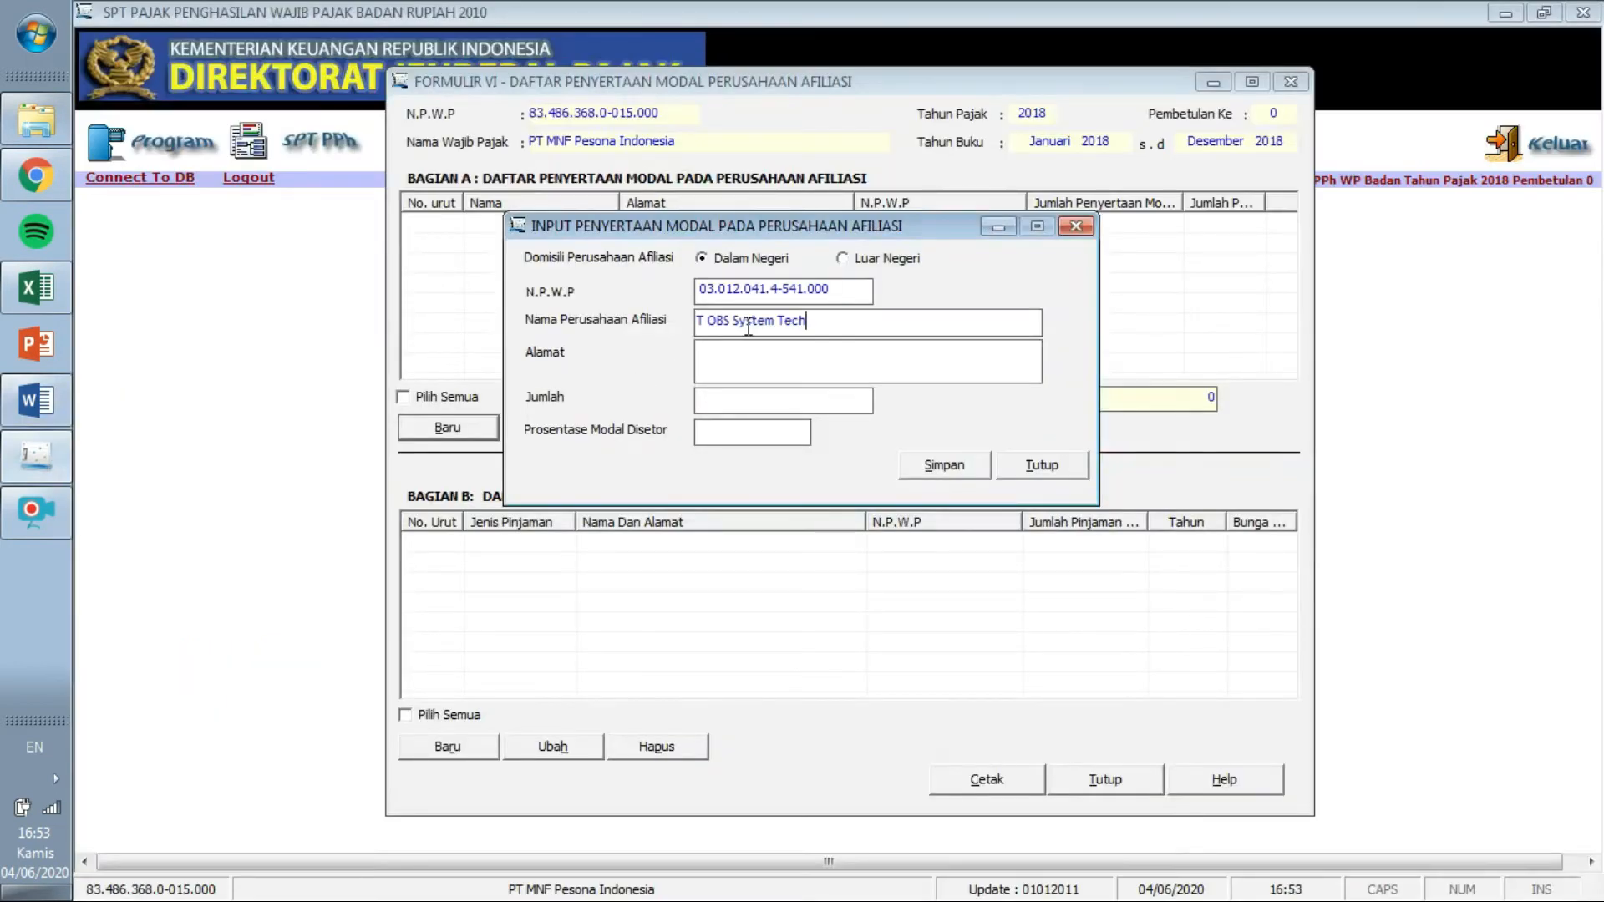
{"action": "left_click", "coordinate": [700, 320]}
{"action": "type", "text": "P"}
Paste PT OBS System Tech's address from the Word table into the address field.
{"action": "left_click", "coordinate": [35, 400]}
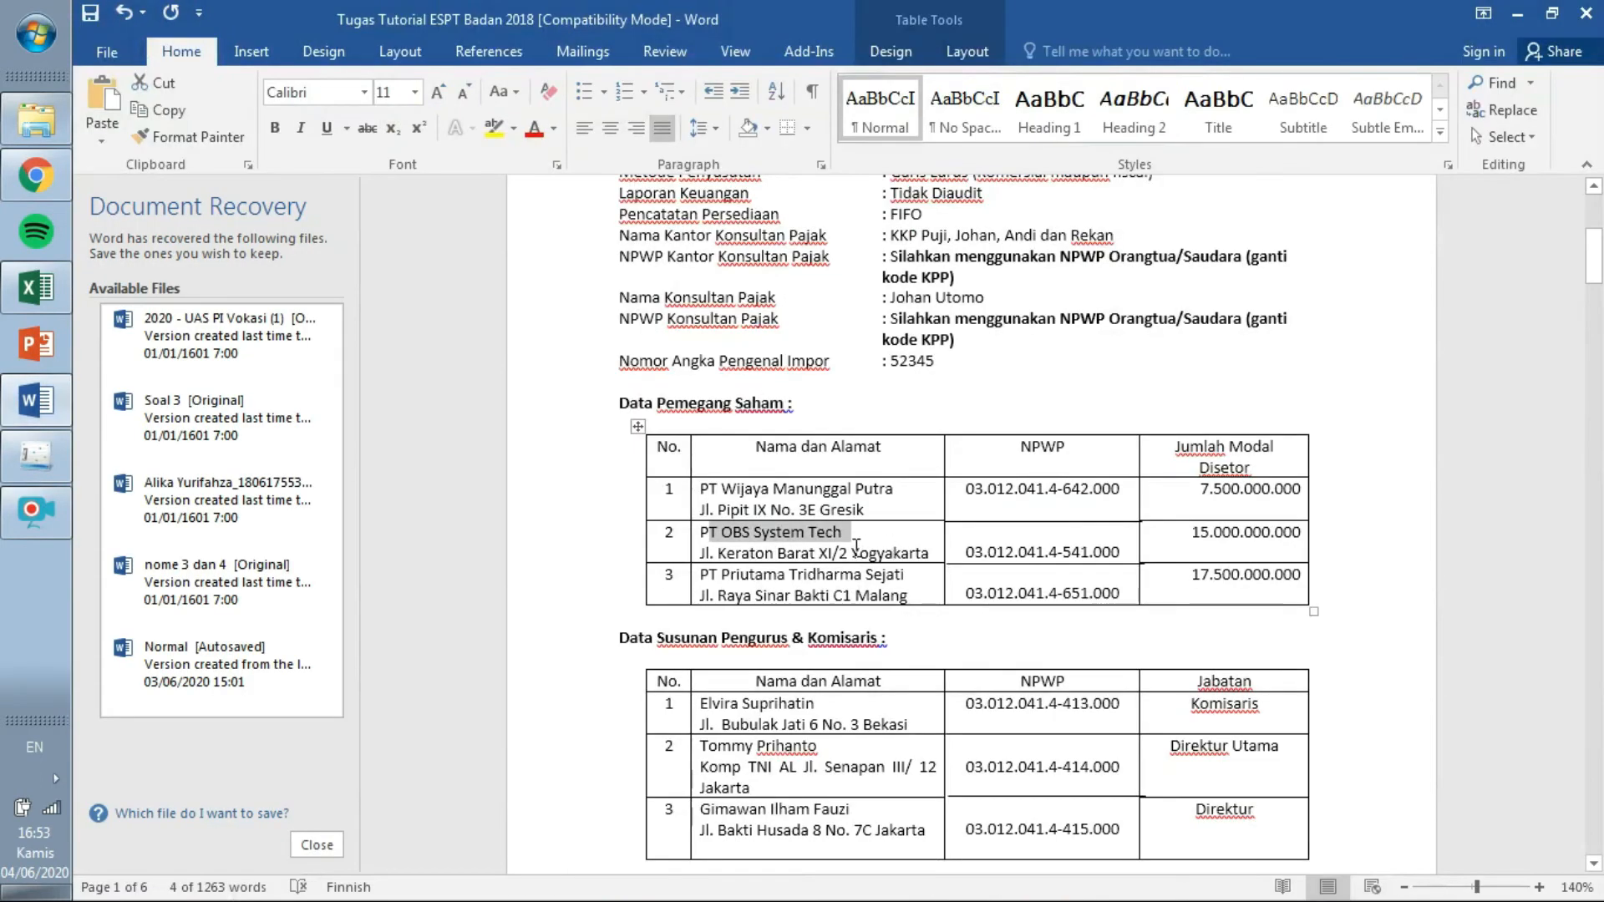
{"action": "left_click_drag", "start_coordinate": [703, 553], "coordinate": [758, 545]}
{"action": "left_click", "coordinate": [933, 551]}
{"action": "left_click", "coordinate": [762, 557]}
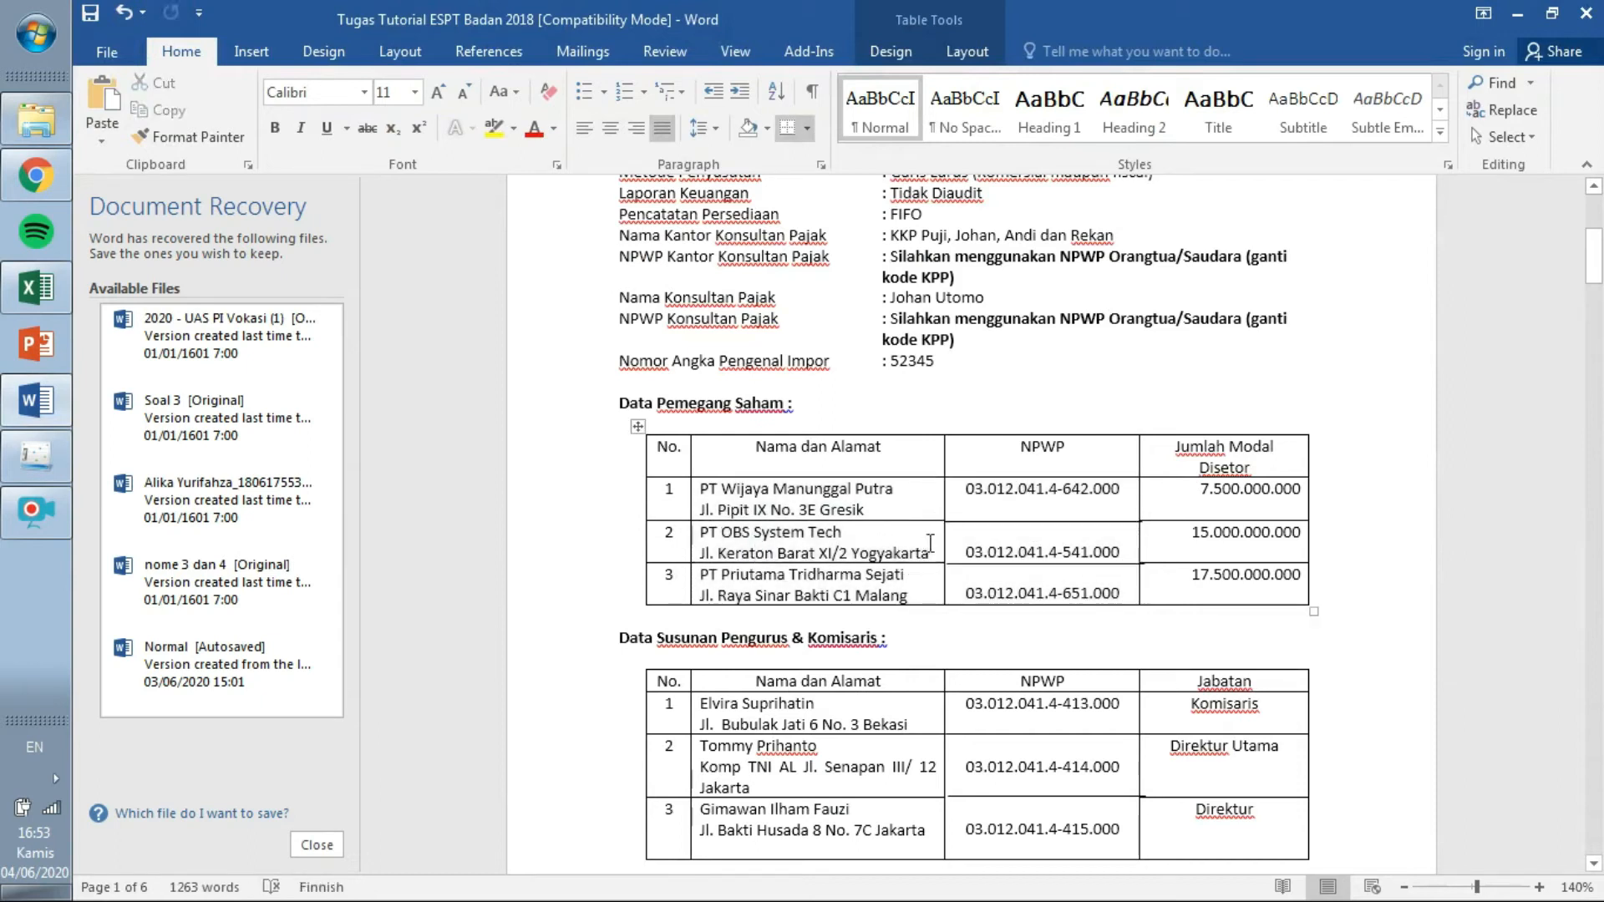
{"action": "mouse_move", "coordinate": [929, 551]}
{"action": "left_mouse_down"}
{"action": "mouse_move", "coordinate": [705, 553]}
{"action": "mouse_move", "coordinate": [909, 551]}
{"action": "left_mouse_up"}
{"action": "key", "text": "ctrl+c"}
{"action": "left_click", "coordinate": [707, 554]}
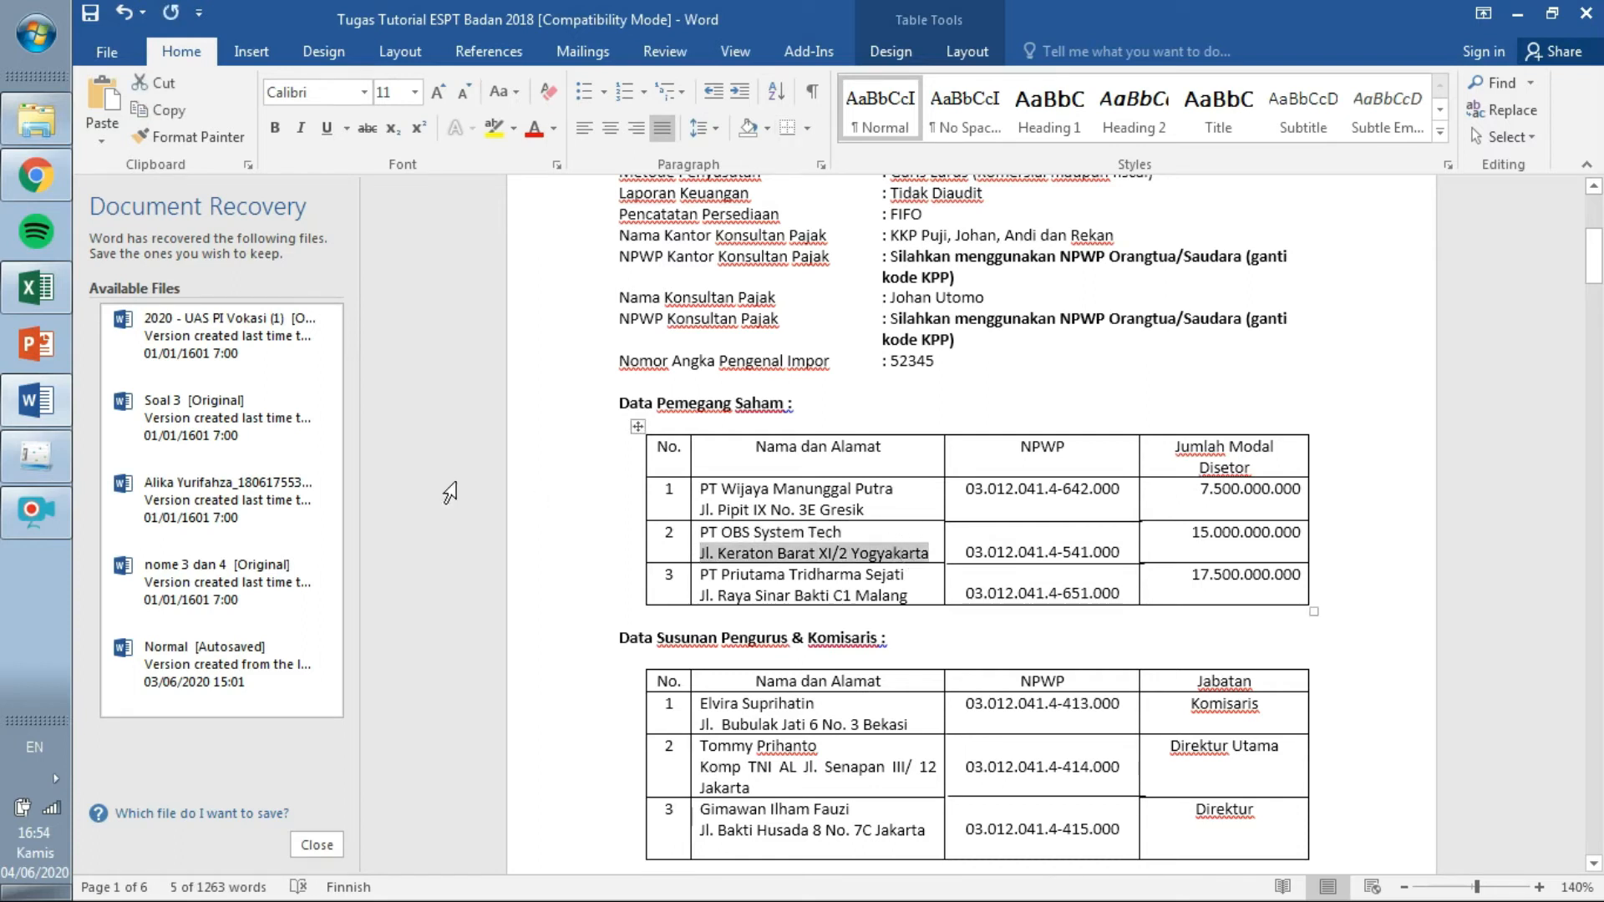
{"action": "key", "text": "alt+Tab"}
{"action": "left_click", "coordinate": [746, 358]}
{"action": "key", "text": "ctrl+v"}
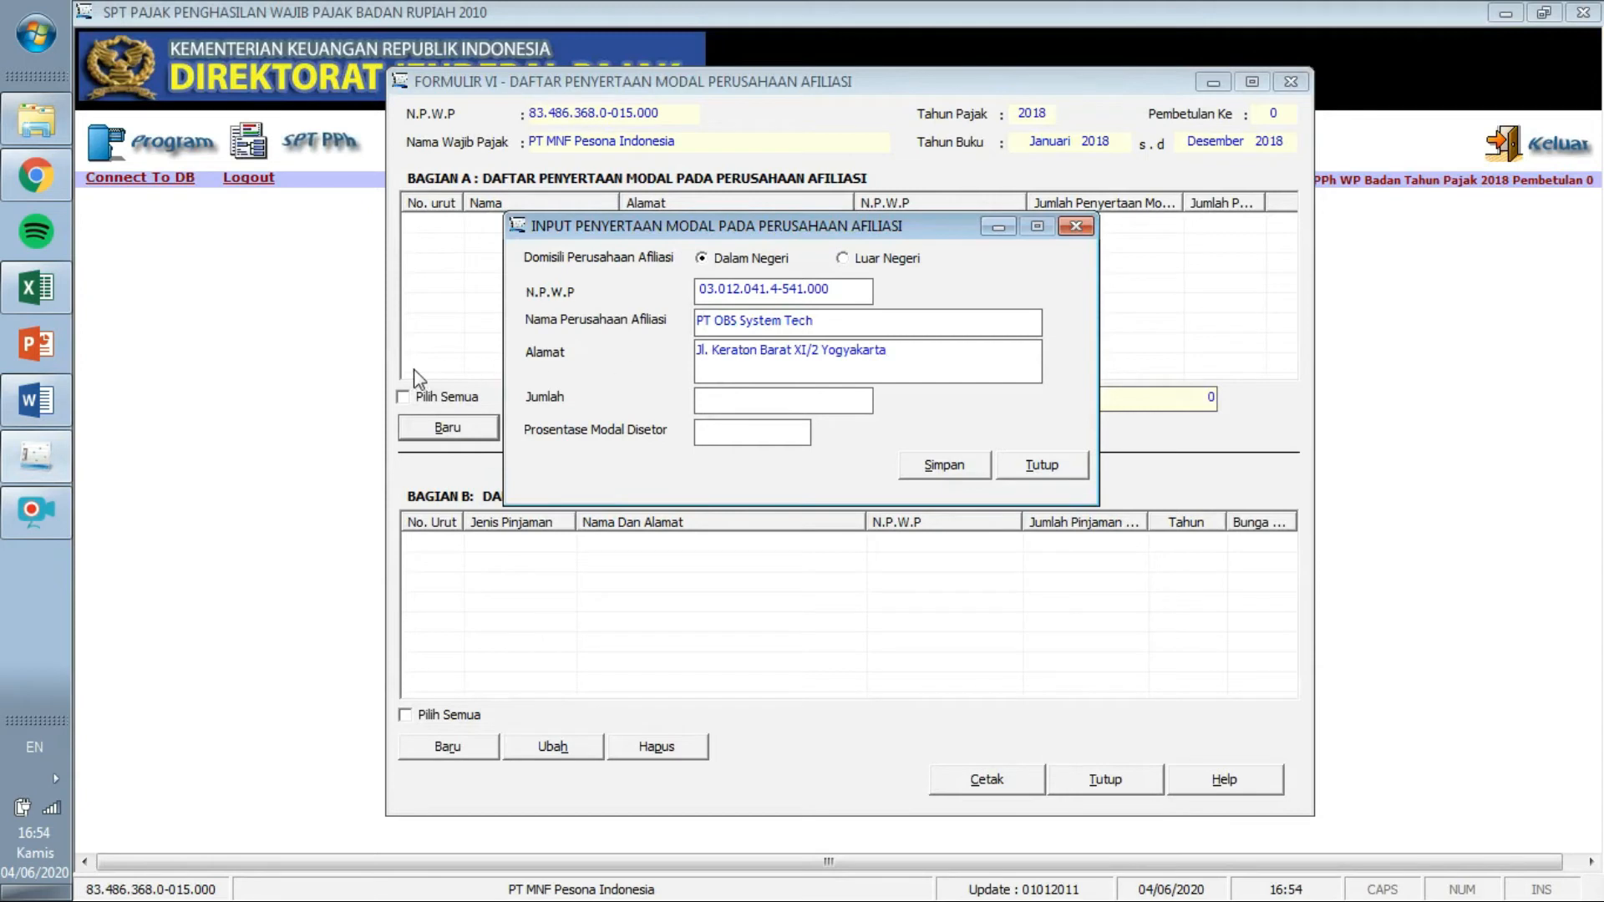
Enter 15.000.000.000 capital at 37%, save the affiliate, and close the entry form.
{"action": "left_click", "coordinate": [46, 403]}
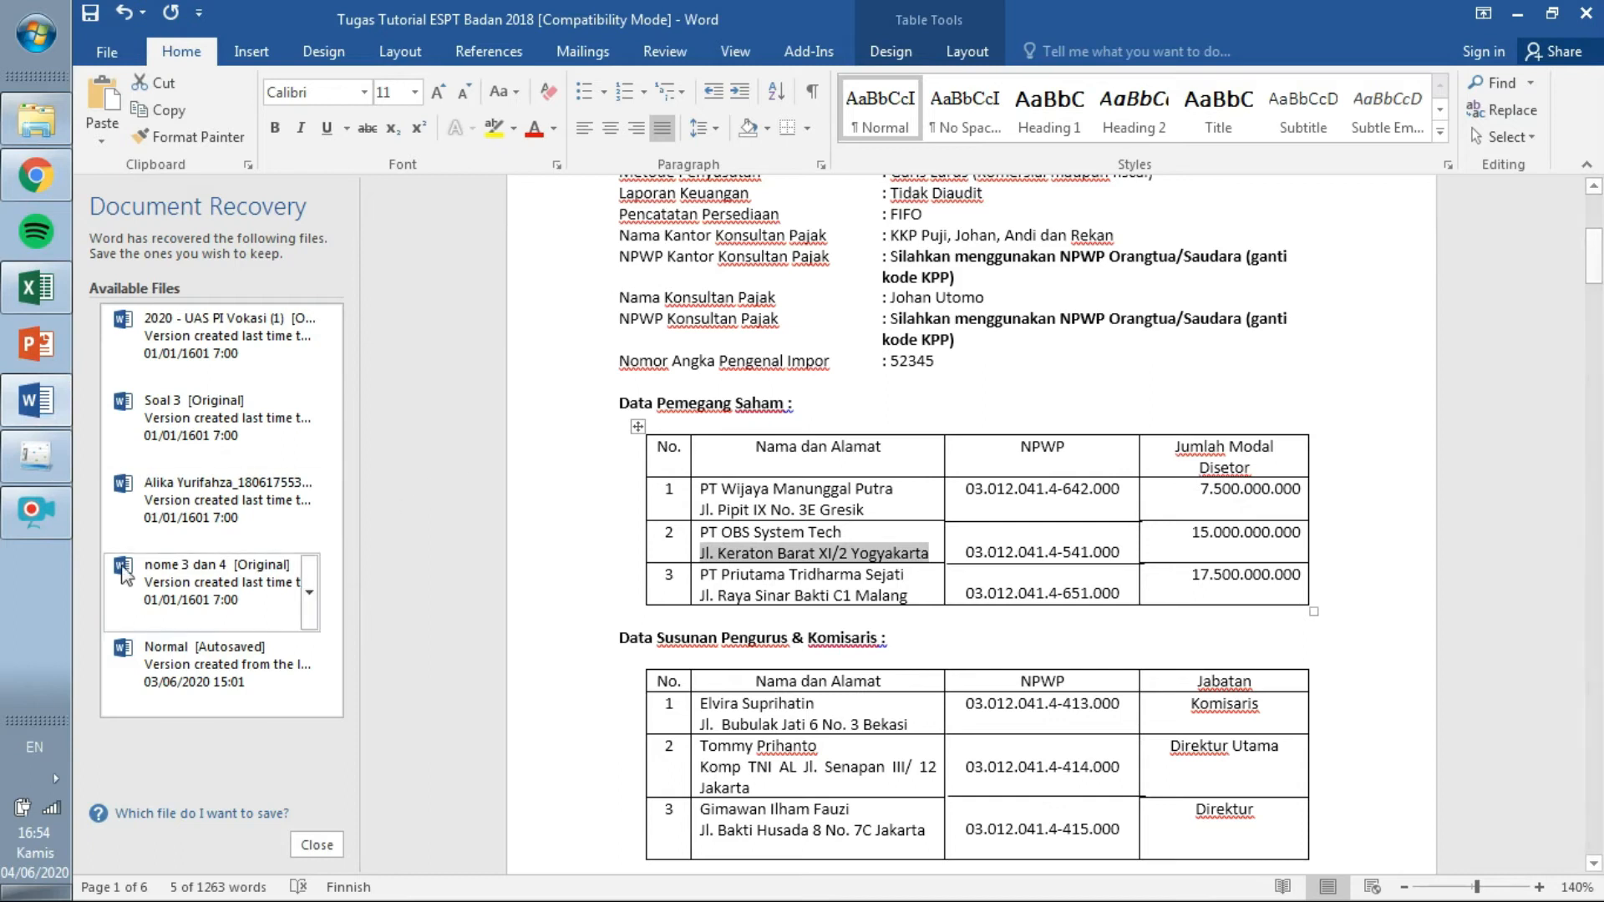
{"action": "left_click", "coordinate": [36, 455]}
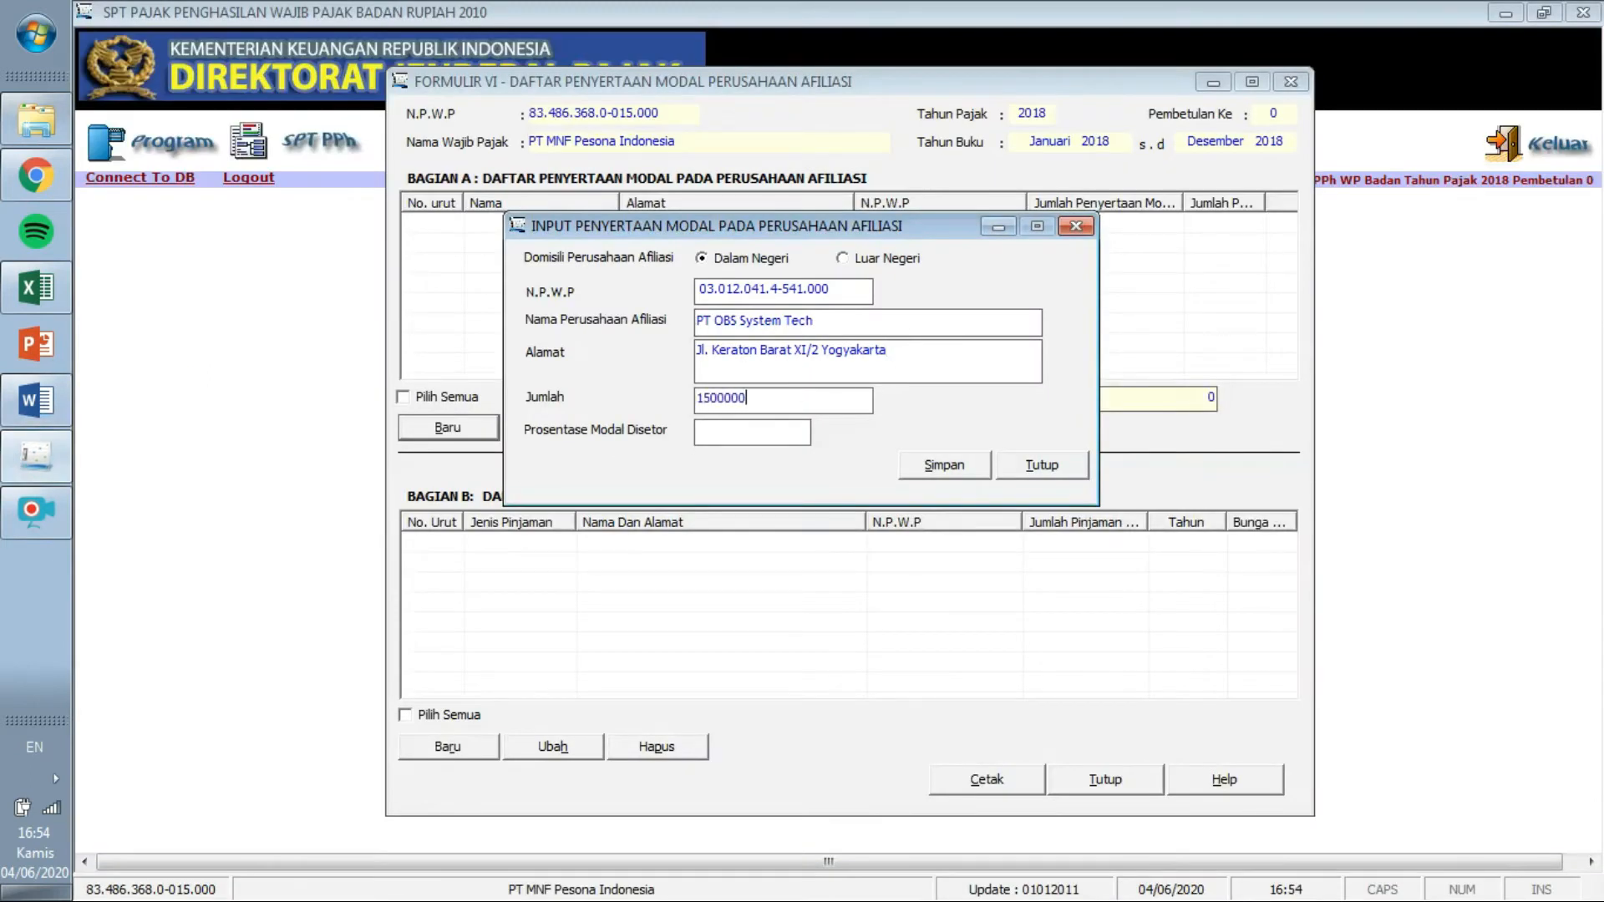
{"action": "key", "text": "Tab"}
{"action": "type", "text": "37"}
{"action": "left_click", "coordinate": [951, 469]}
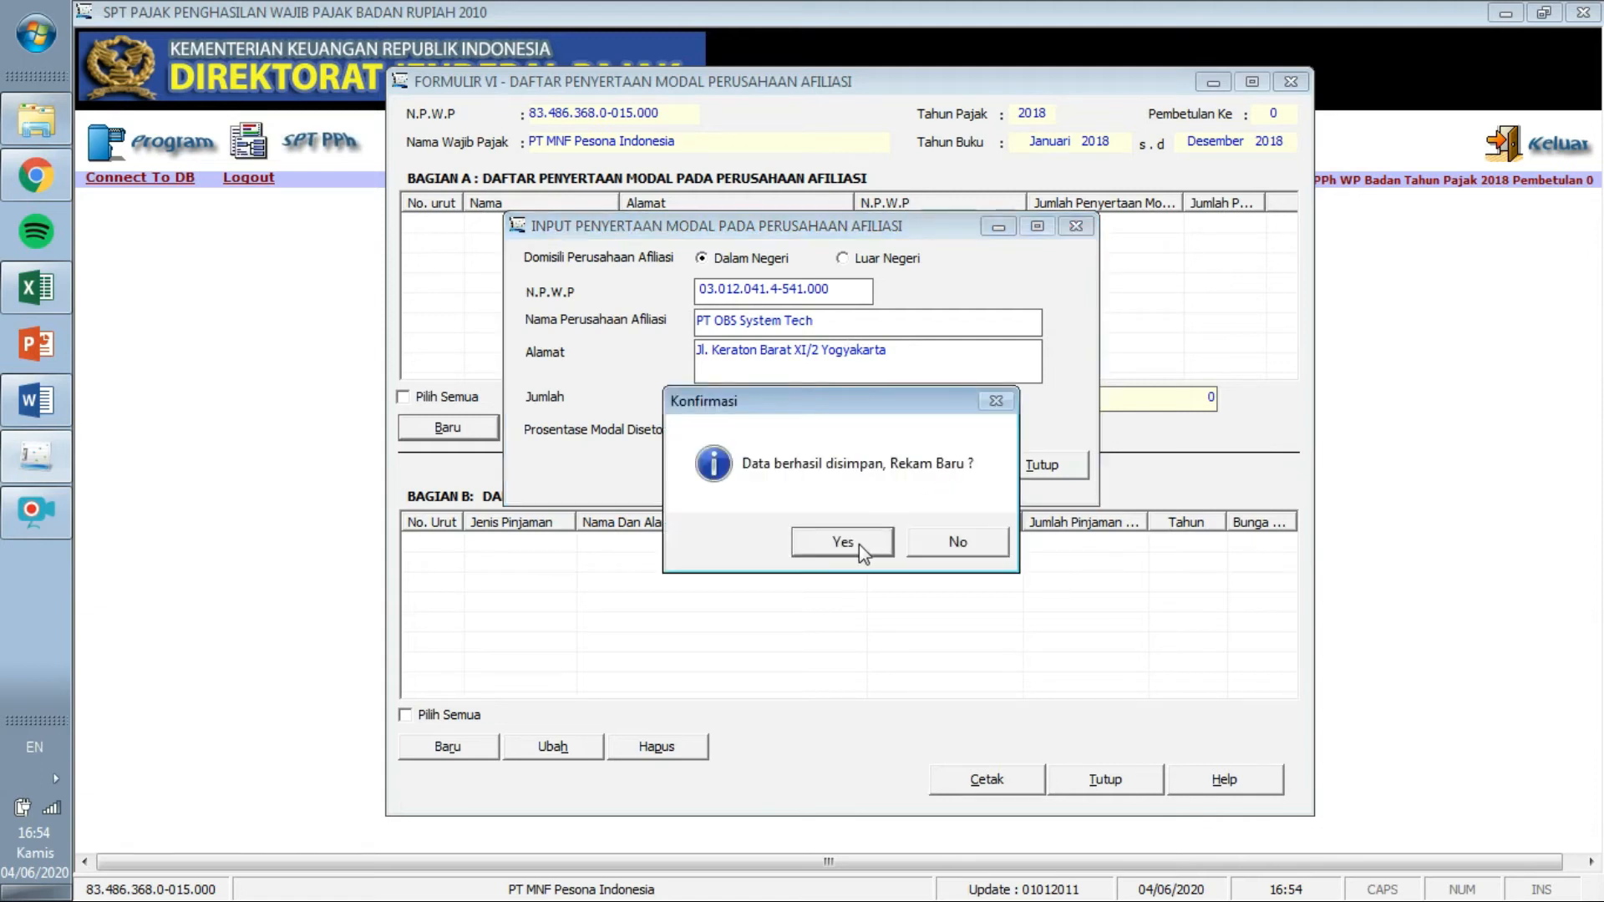
{"action": "left_click", "coordinate": [869, 545]}
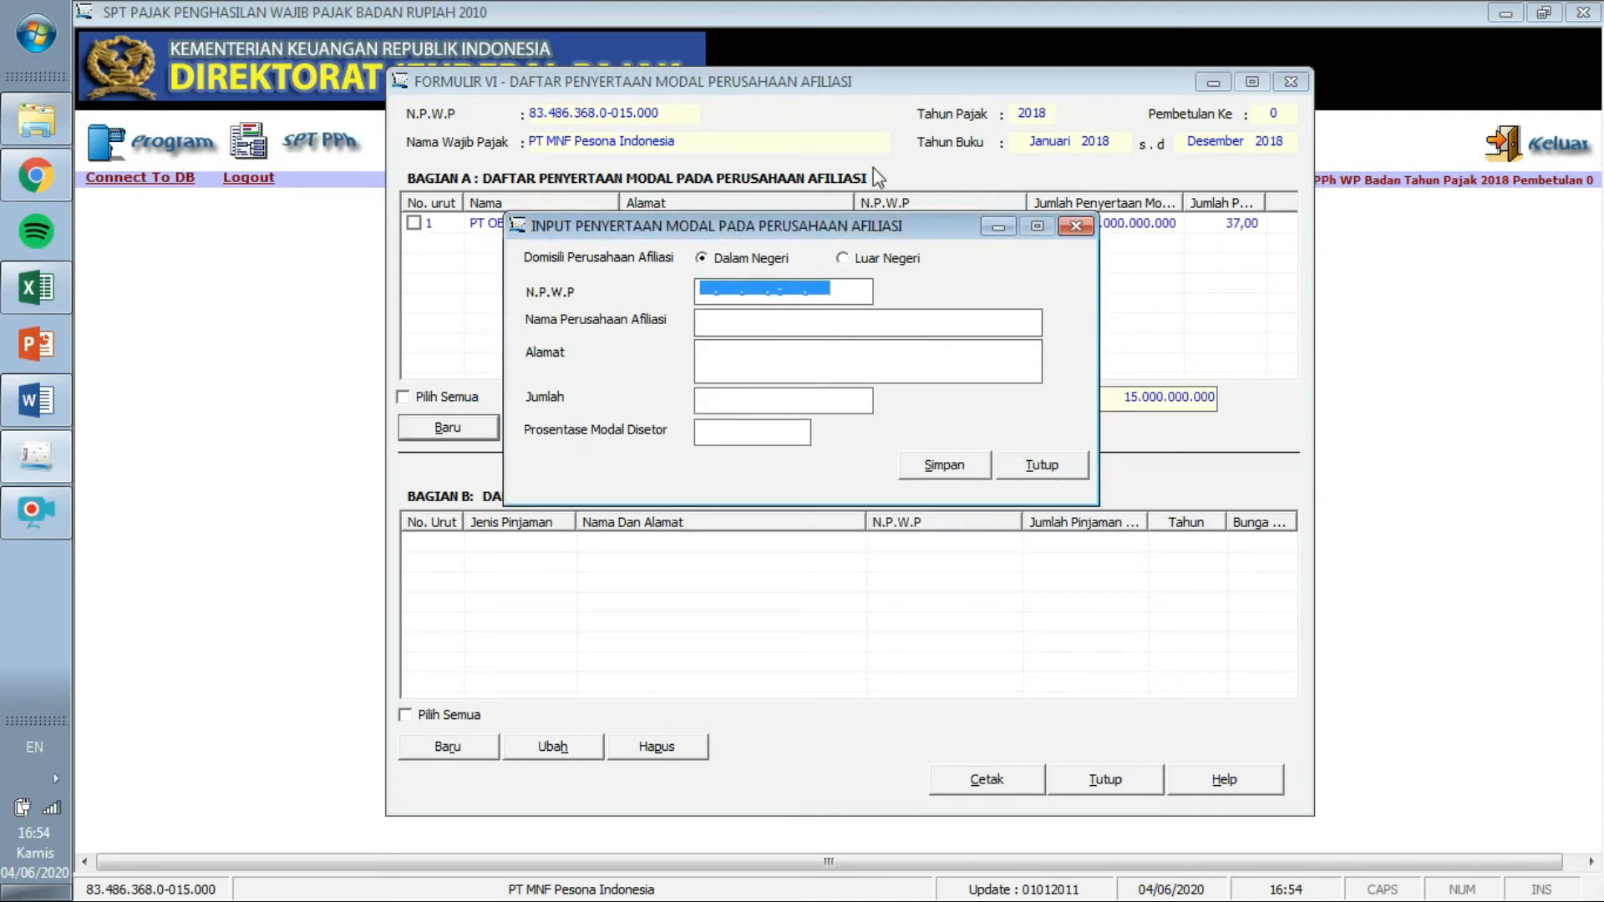
{"action": "left_click", "coordinate": [1040, 463]}
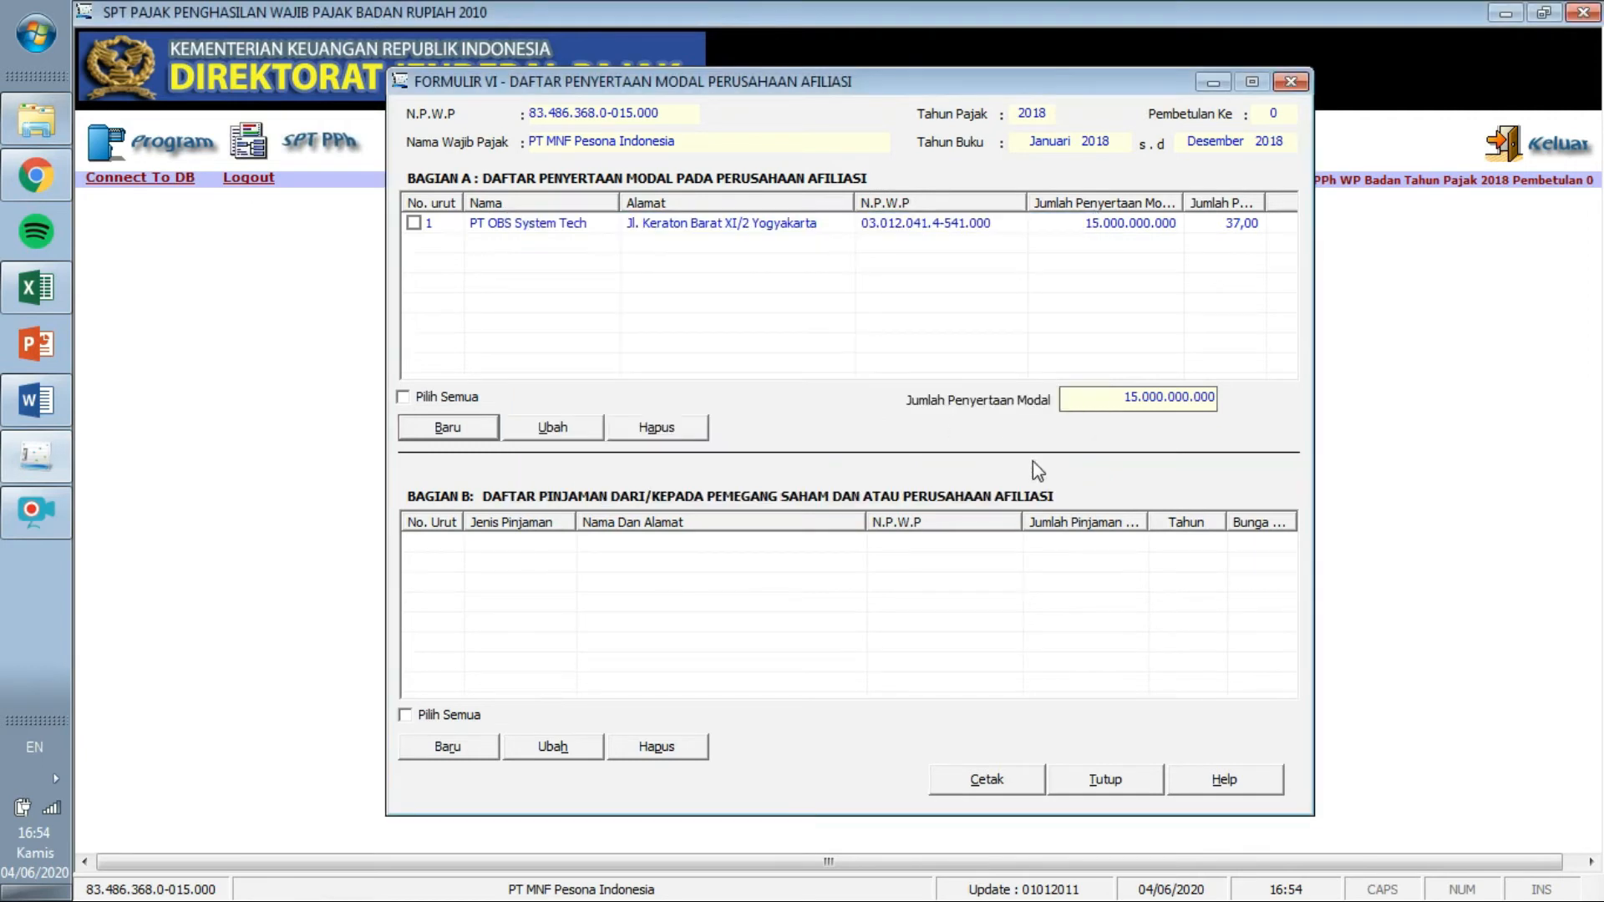
Check the shareholder percentages in Formulir 1771-V, then minimize it.
{"action": "left_click", "coordinate": [1213, 82]}
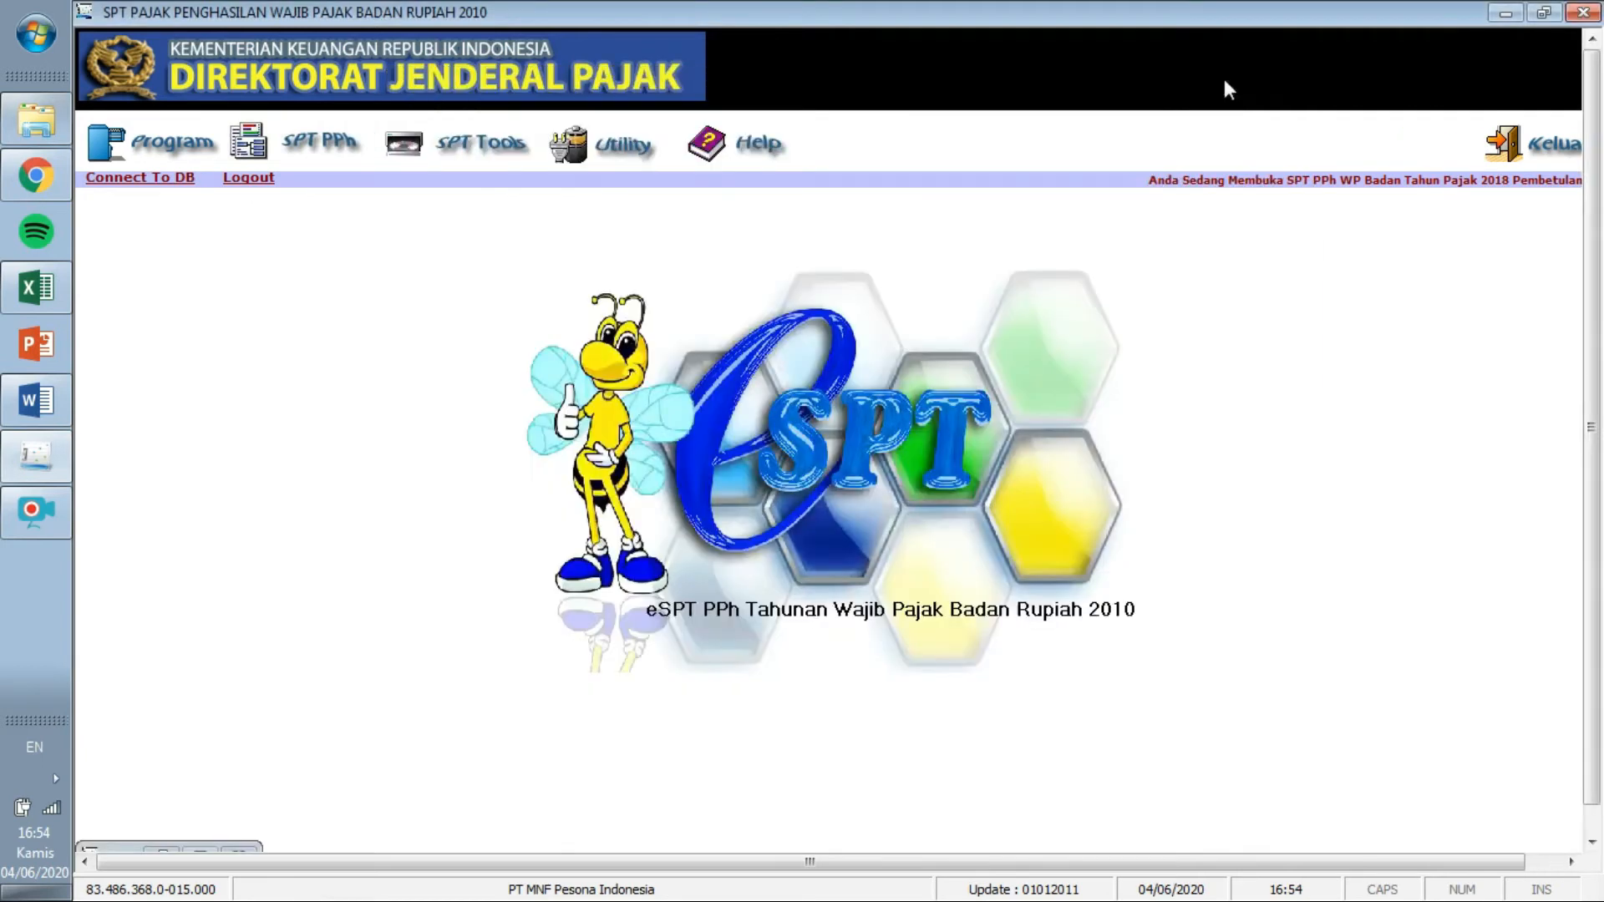
{"action": "left_click", "coordinate": [330, 140]}
{"action": "mouse_move", "coordinate": [334, 185]}
{"action": "left_click", "coordinate": [321, 330]}
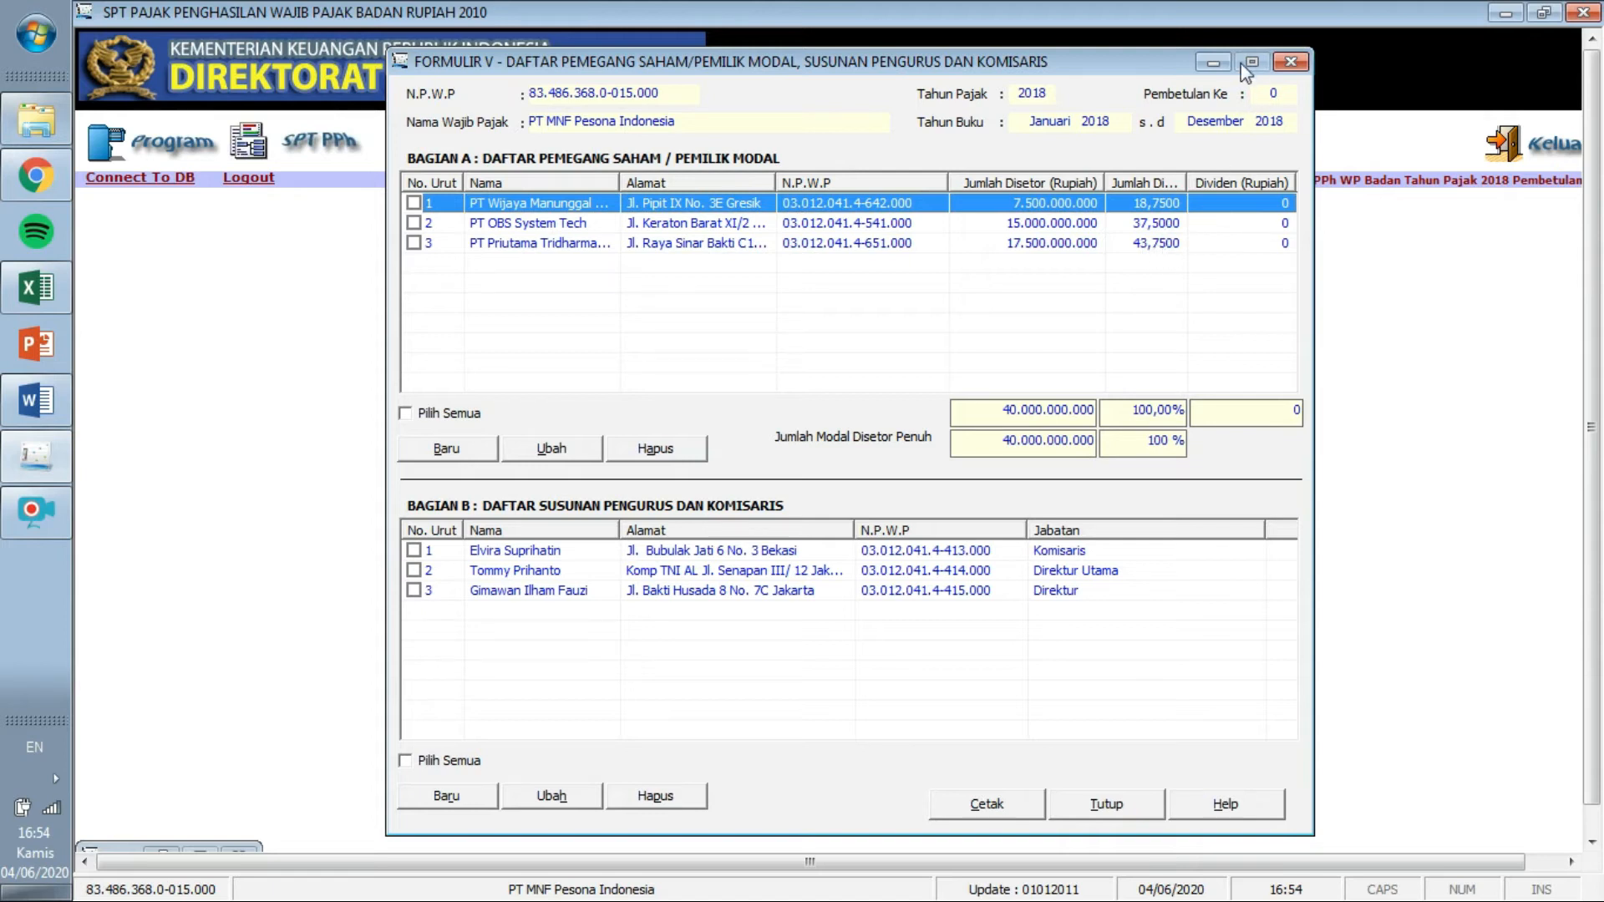
{"action": "left_click", "coordinate": [1213, 63]}
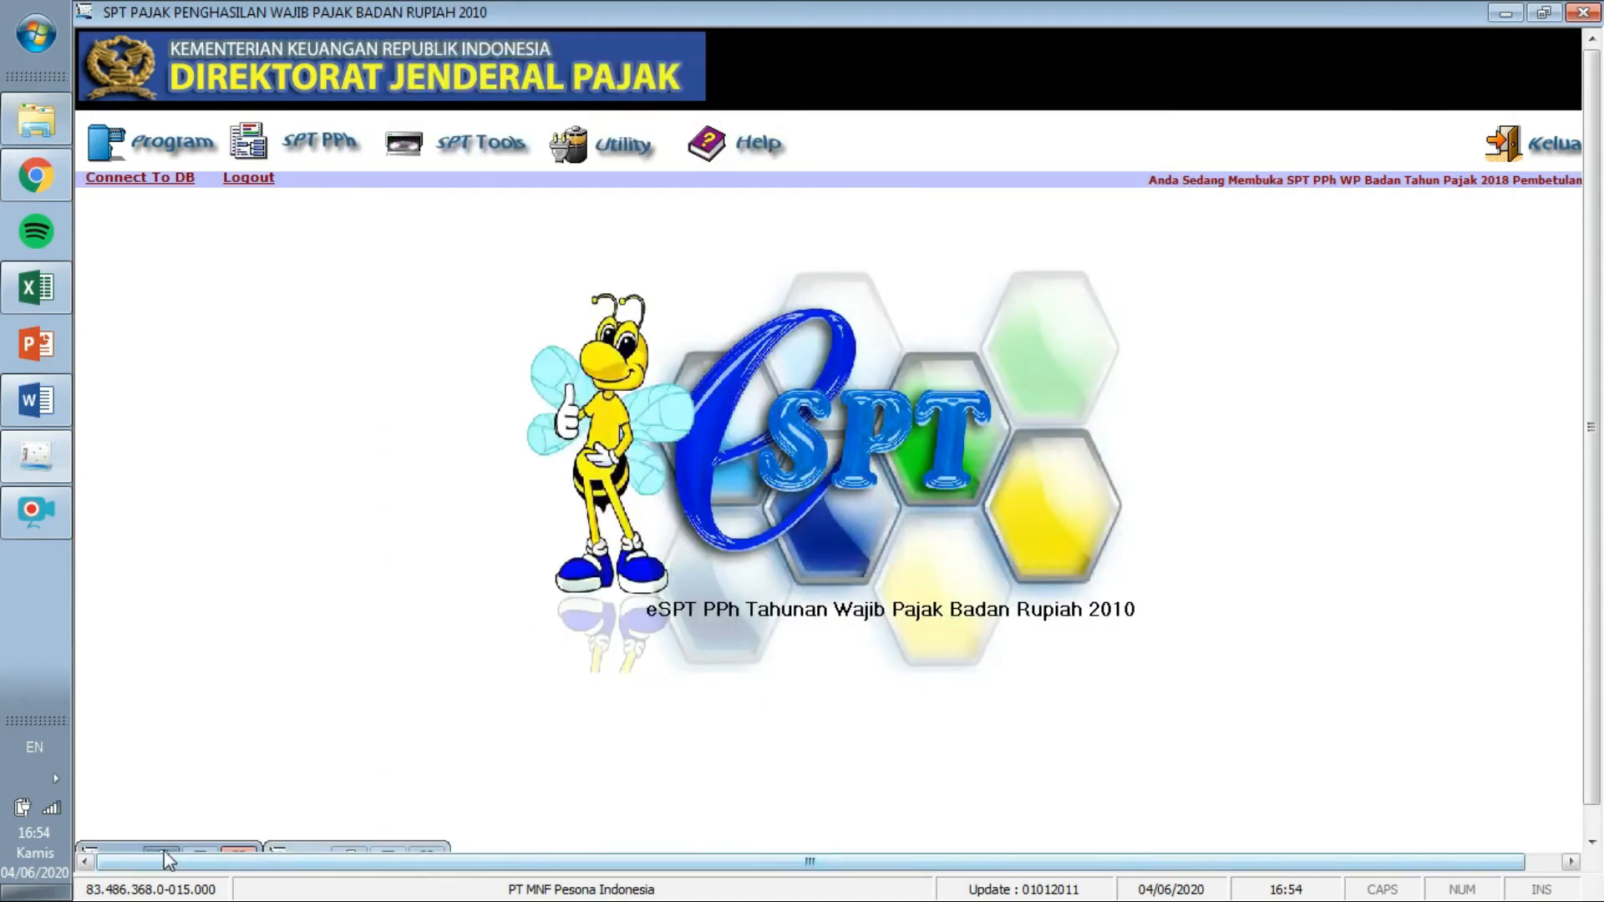
Back in Formulir VI, open PT OBS System Tech's affiliate entry for editing.
{"action": "left_click", "coordinate": [164, 850]}
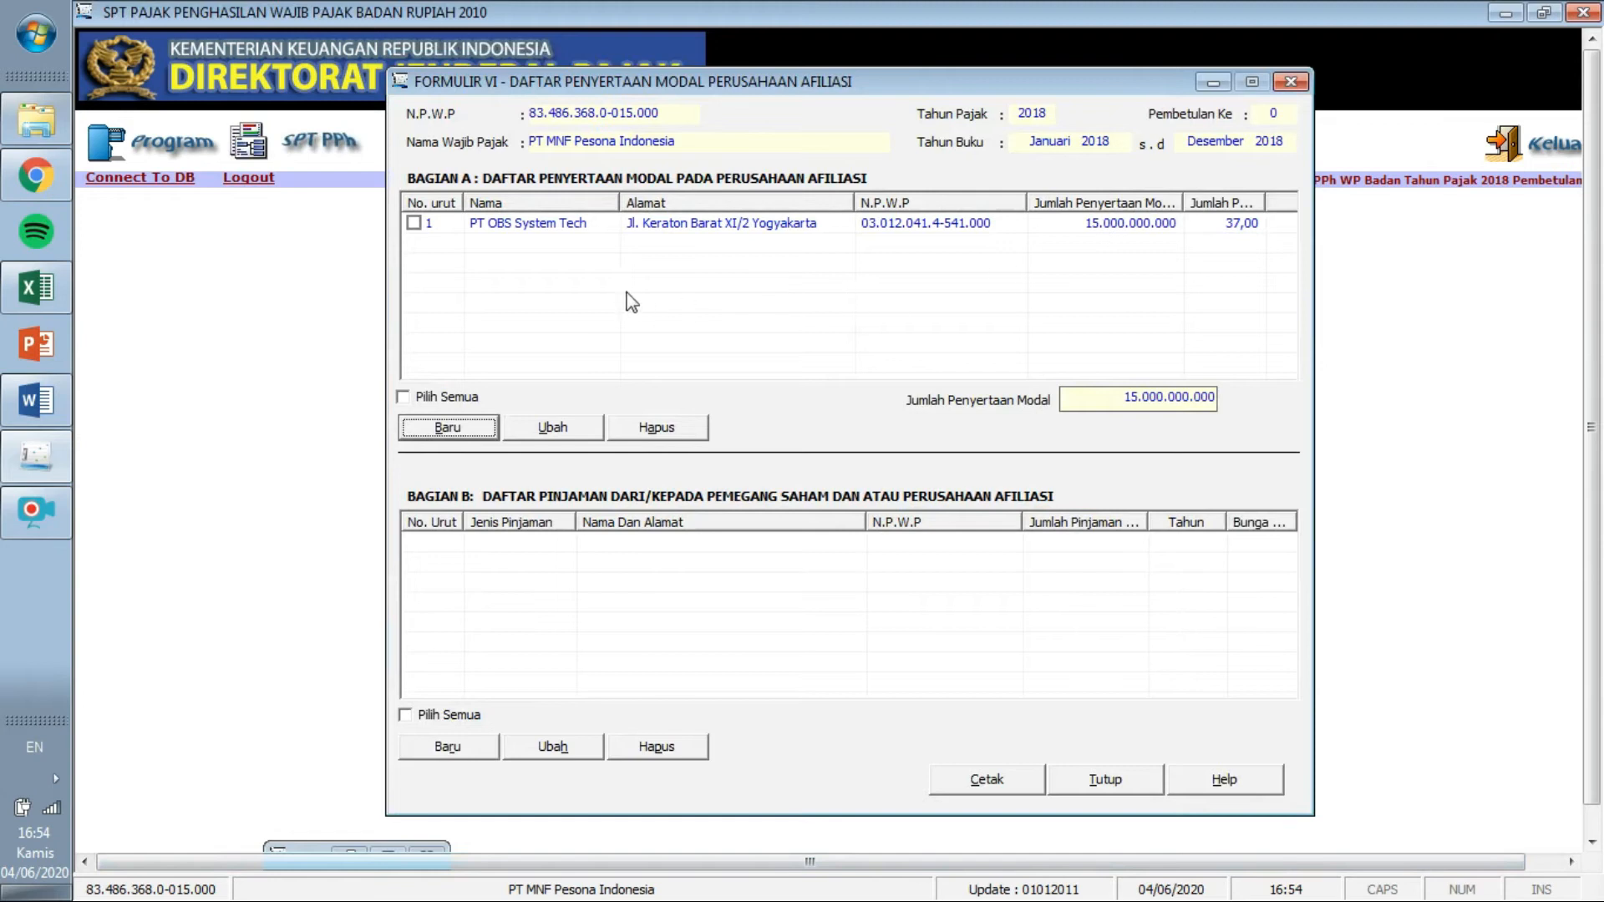
{"action": "left_click", "coordinate": [410, 229]}
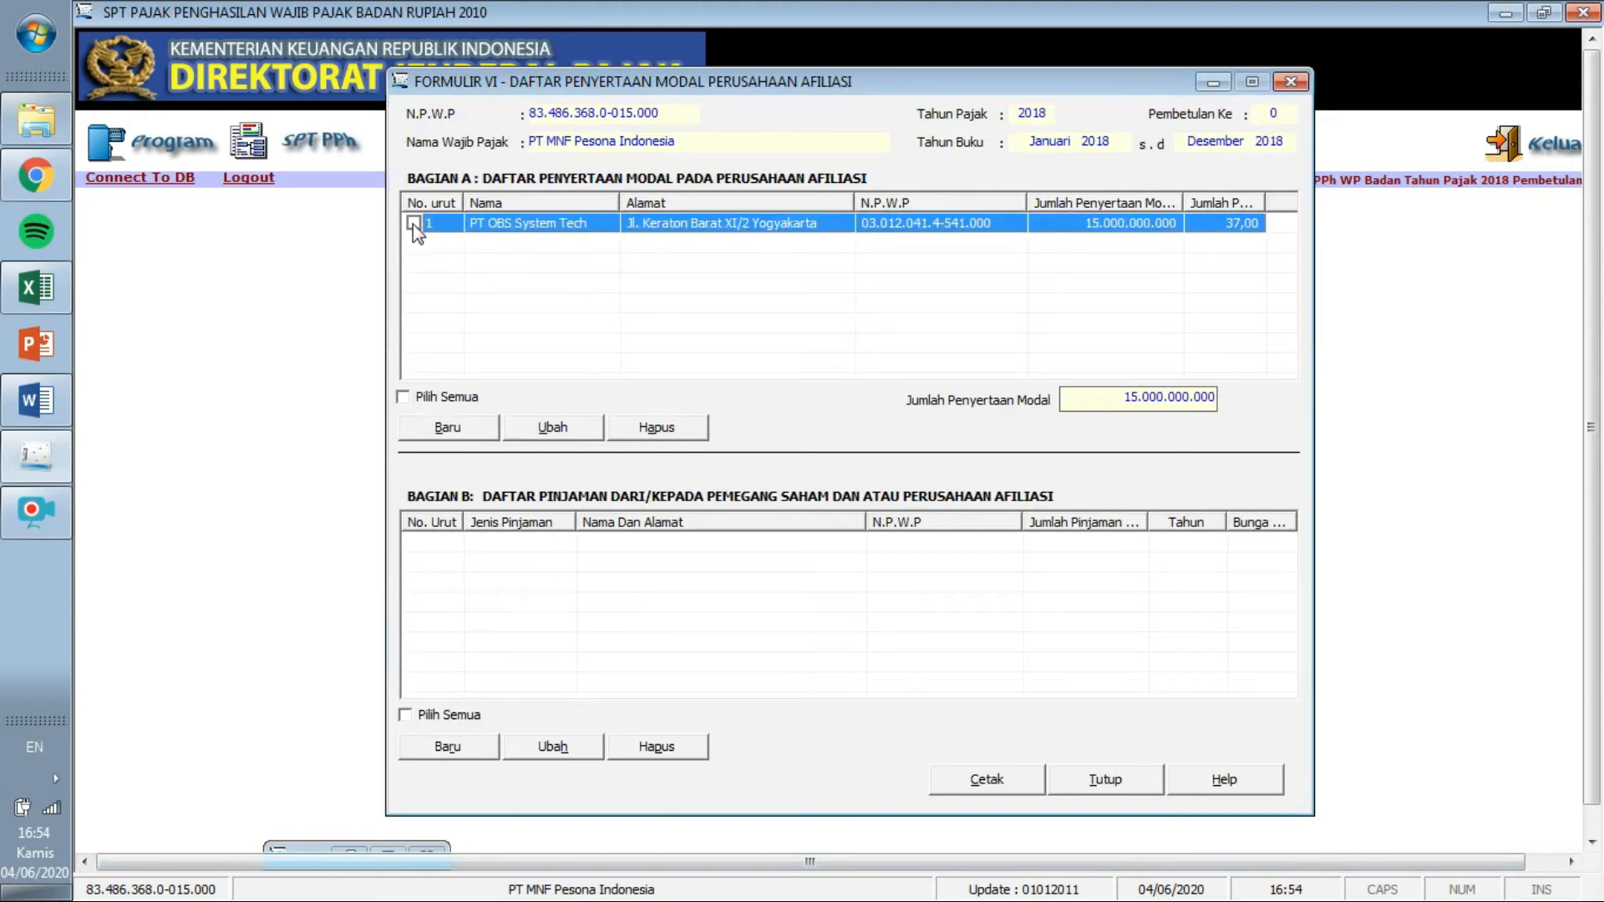
{"action": "left_click", "coordinate": [582, 431]}
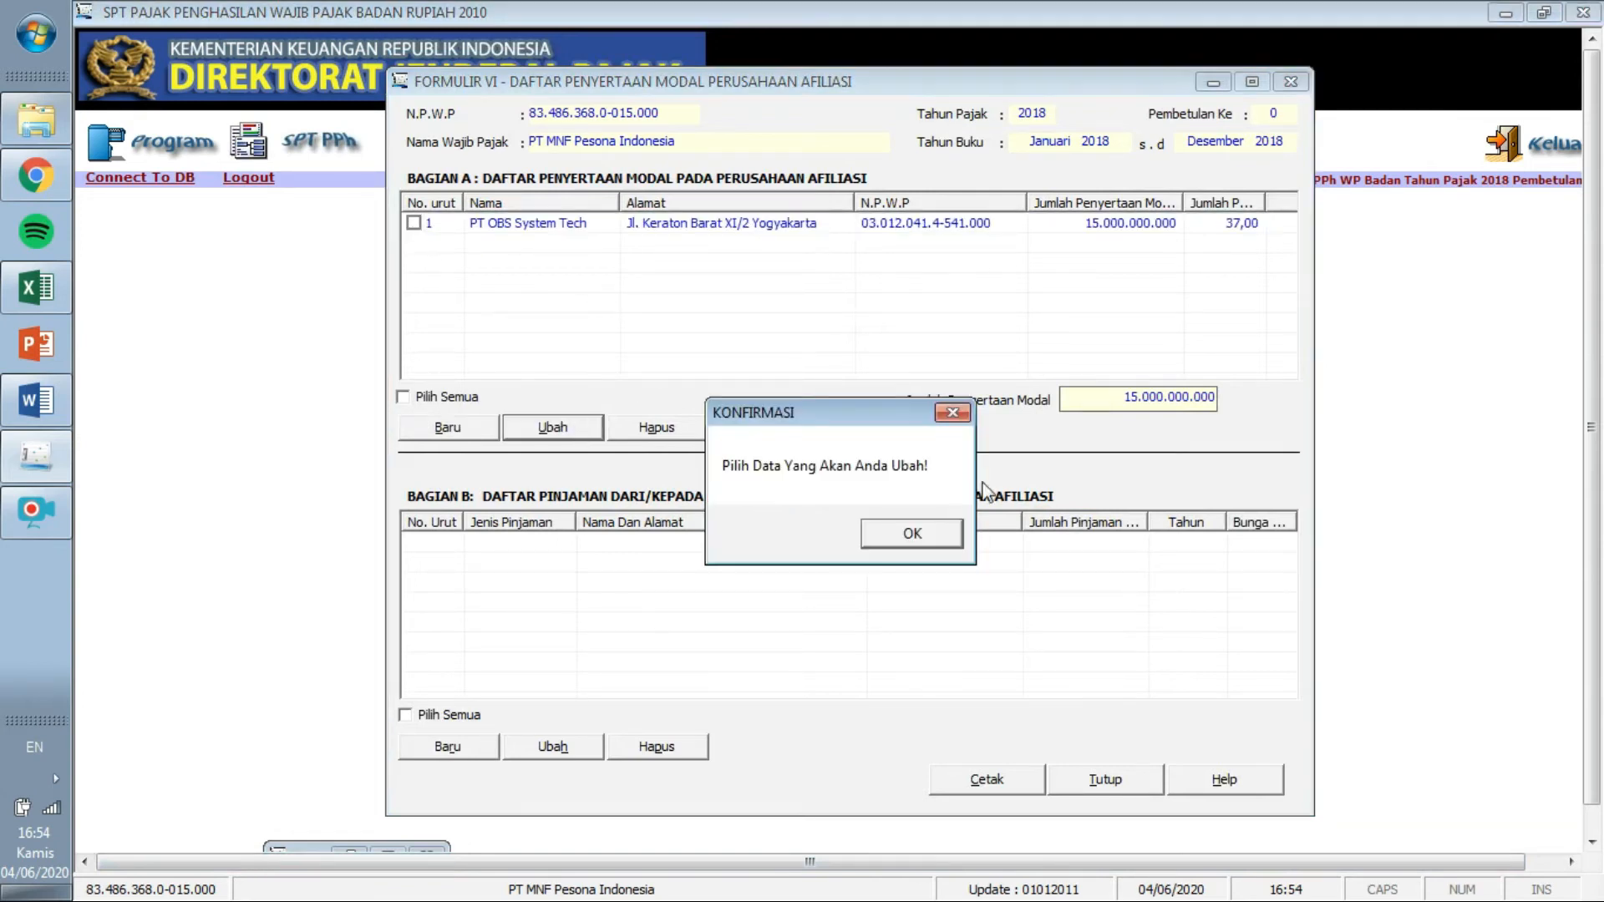
{"action": "left_click", "coordinate": [914, 534]}
{"action": "left_click", "coordinate": [415, 227]}
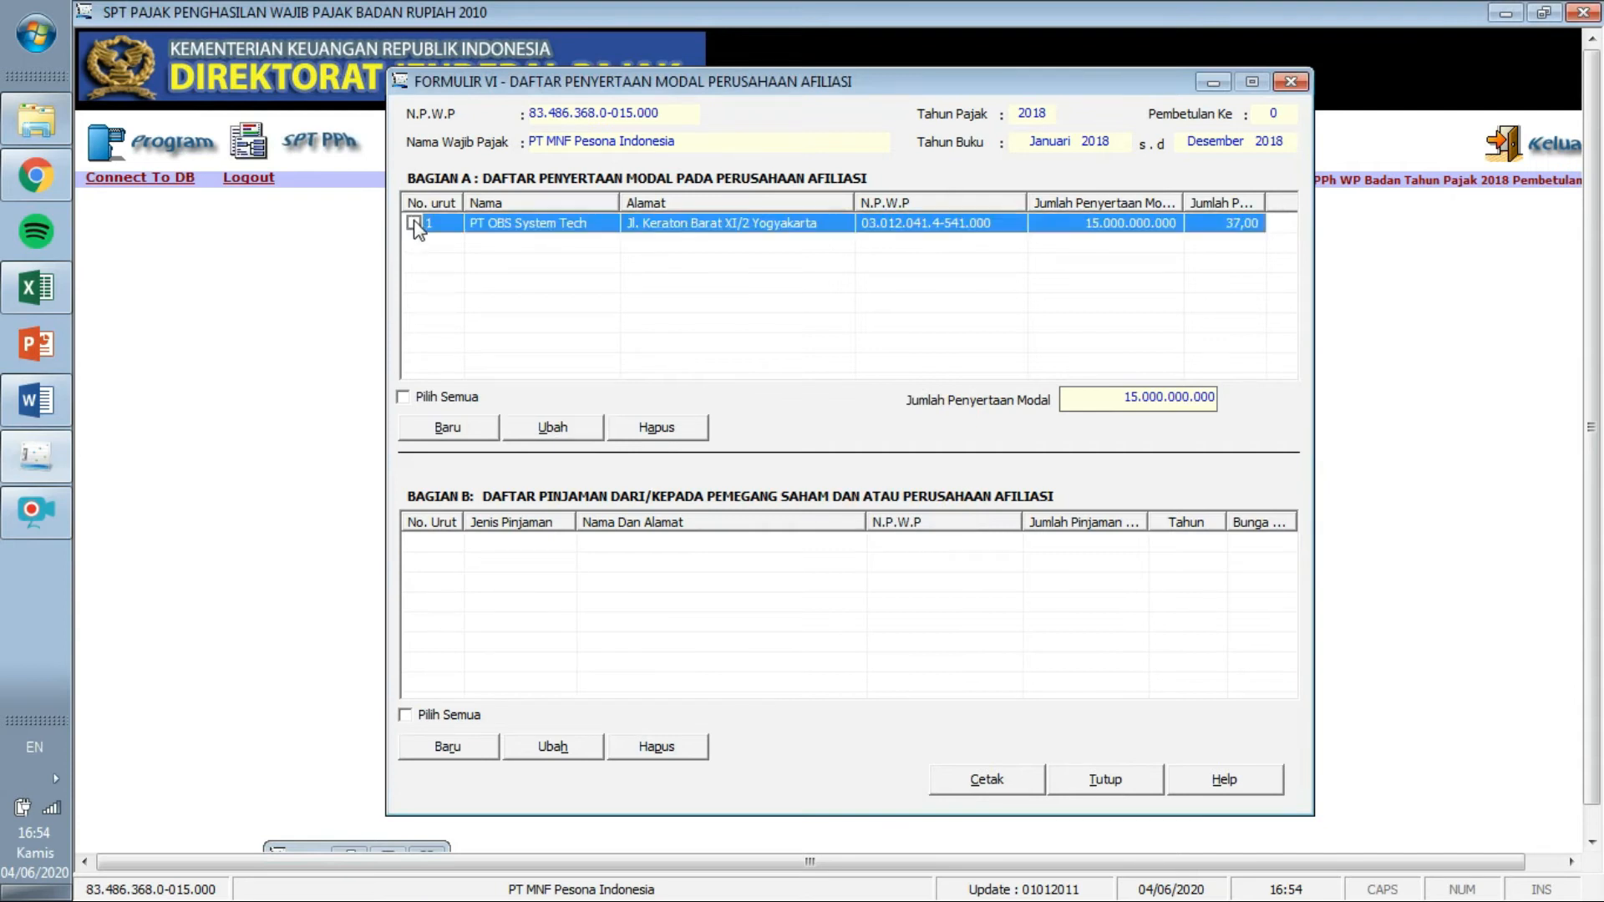
{"action": "left_click", "coordinate": [436, 400]}
{"action": "left_click", "coordinate": [582, 445]}
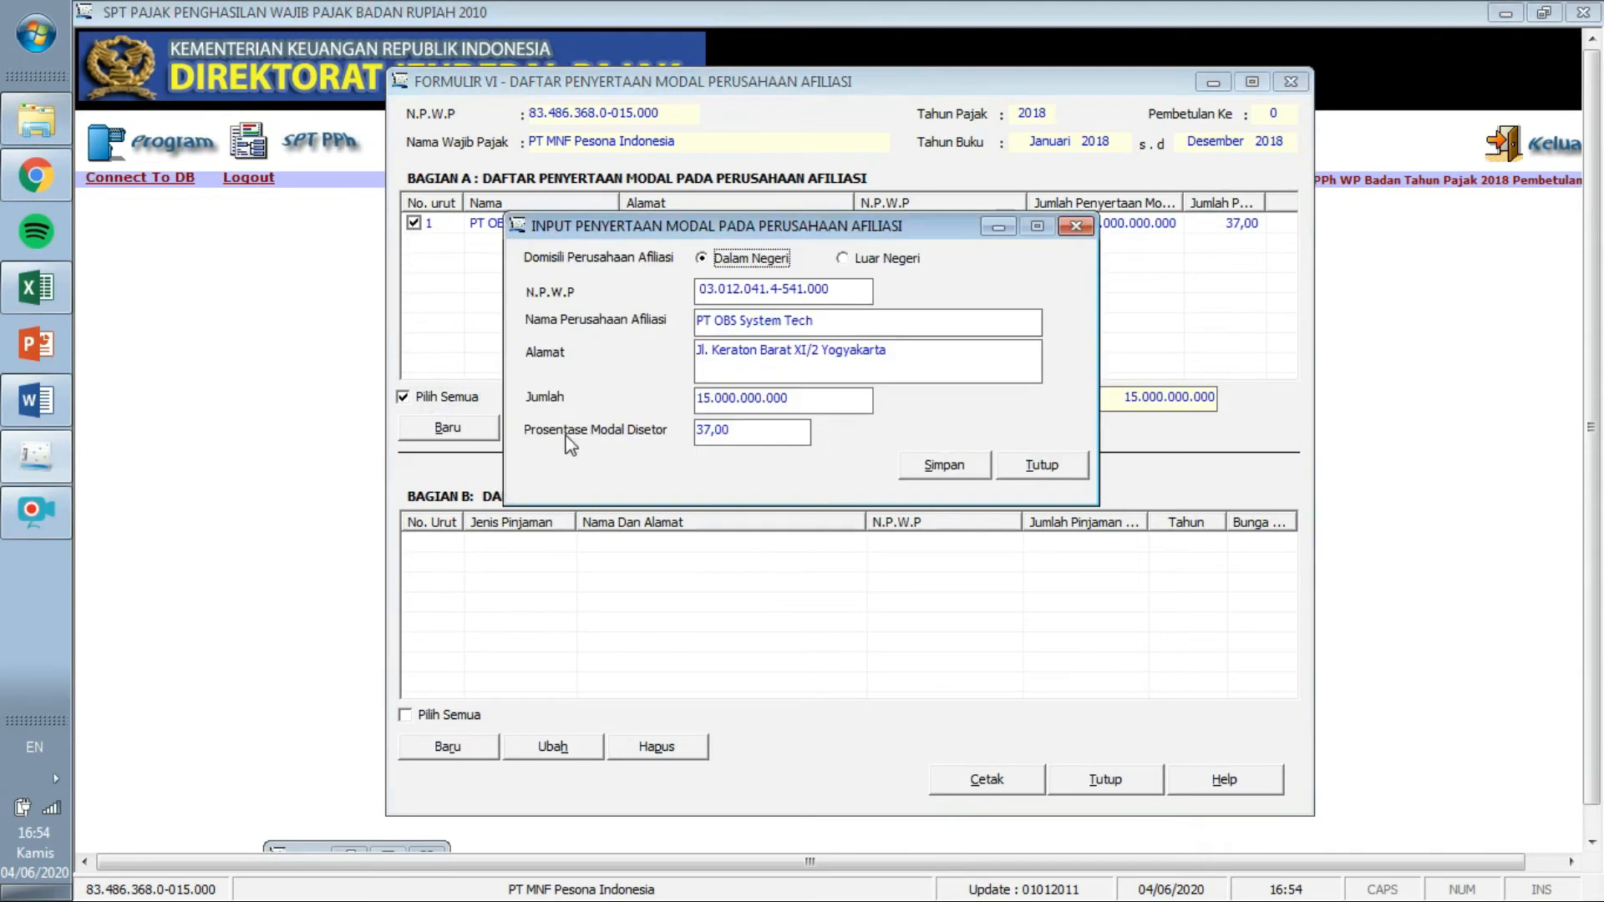
Change its capital share percentage to 37,50 and save the entry.
{"action": "left_click", "coordinate": [720, 434]}
{"action": "left_click", "coordinate": [726, 431]}
{"action": "key", "text": "Tab"}
{"action": "left_click", "coordinate": [928, 467]}
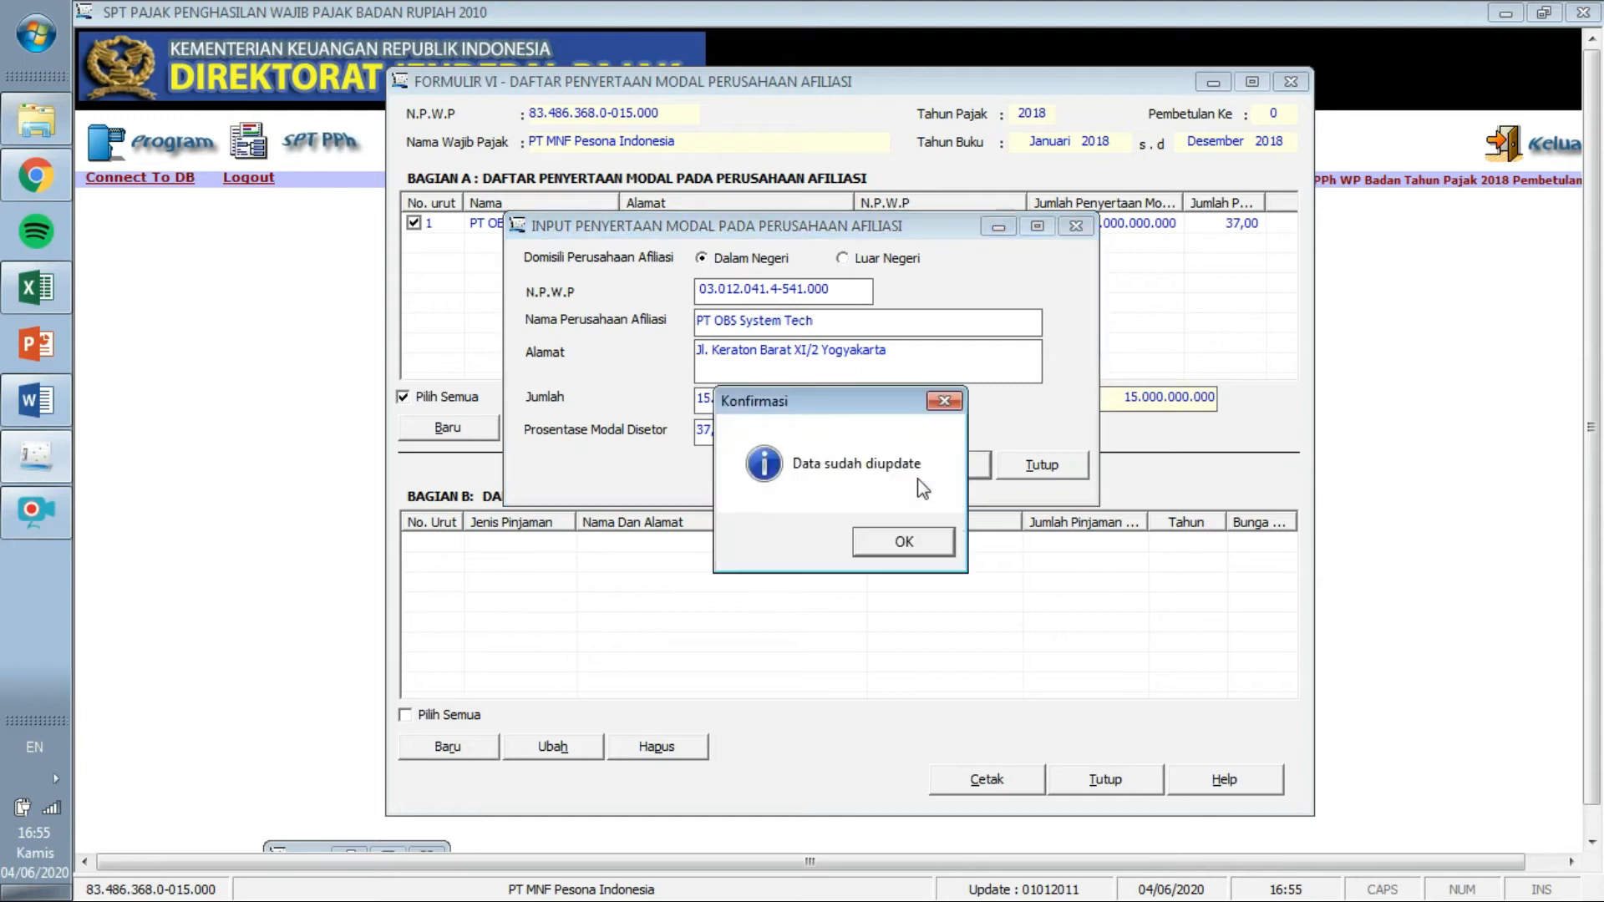
{"action": "left_click", "coordinate": [904, 548]}
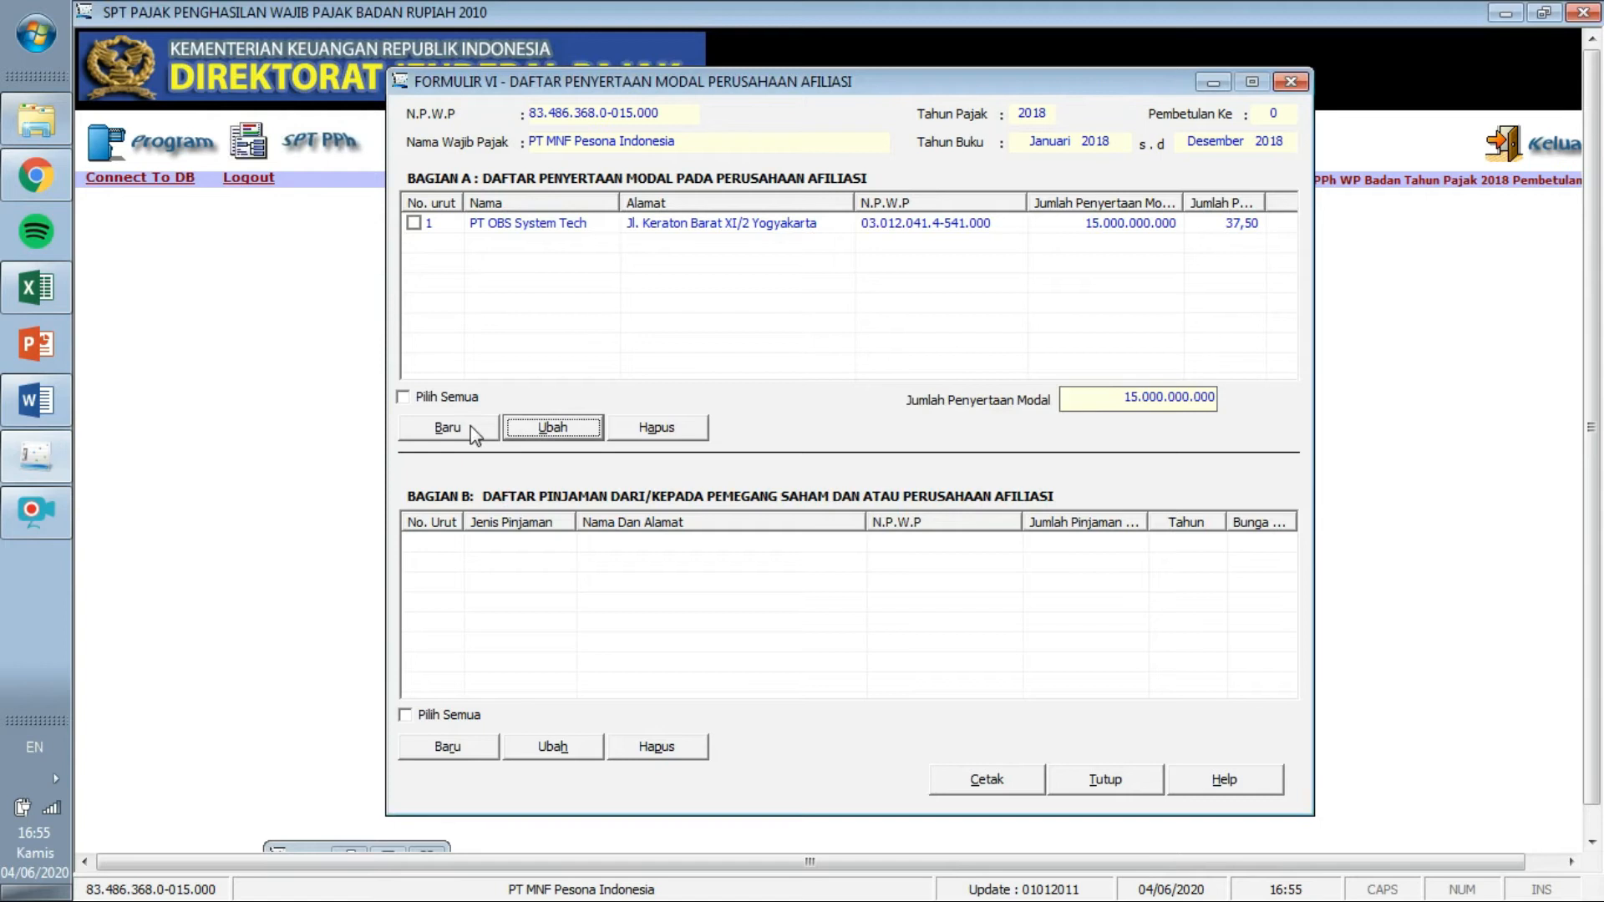
{"action": "left_click", "coordinate": [448, 427]}
Copy PT Priutama Tridharma Sejati's NPWP and company name from Word into the affiliate form.
{"action": "left_click", "coordinate": [697, 292]}
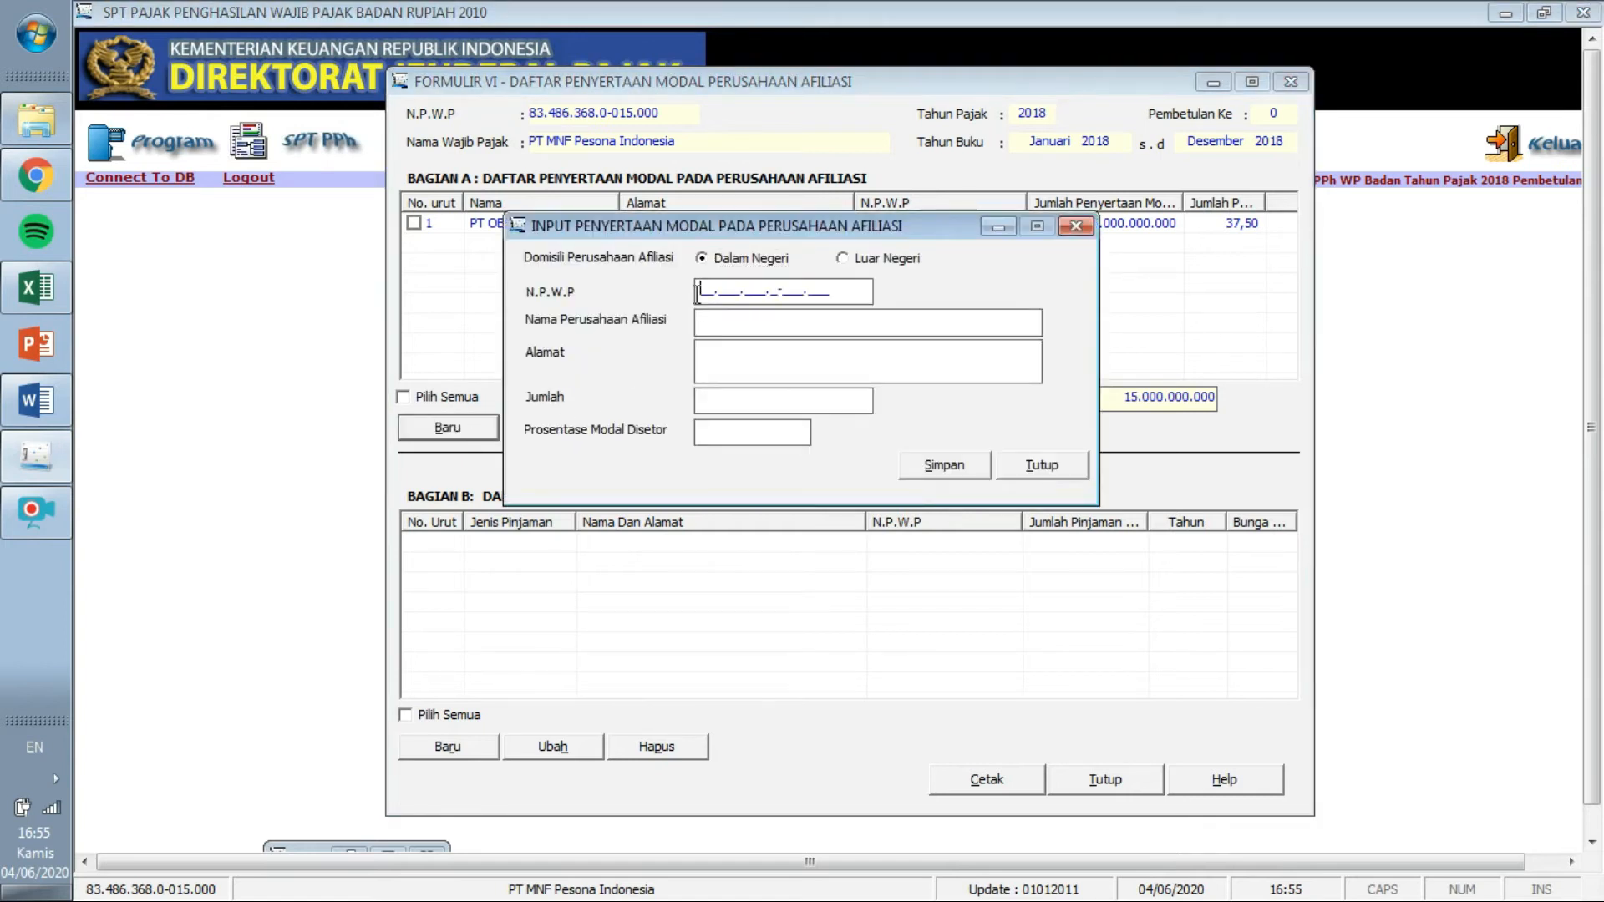
{"action": "left_click", "coordinate": [37, 408]}
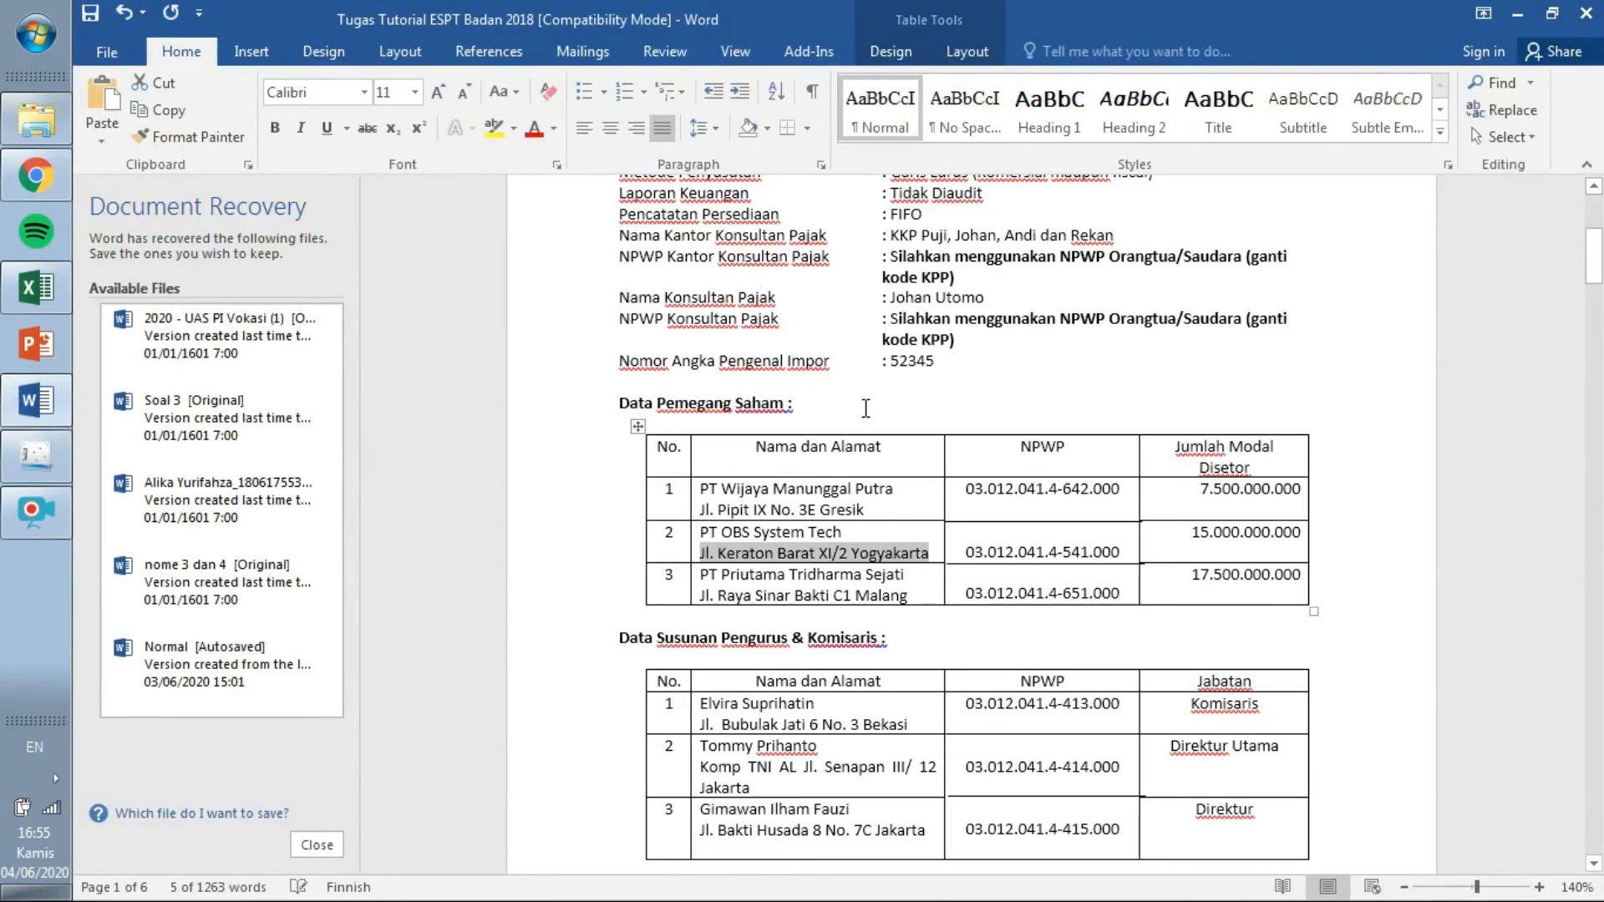
{"action": "left_click_drag", "start_coordinate": [964, 593], "coordinate": [1128, 593]}
{"action": "key", "text": "ctrl+c"}
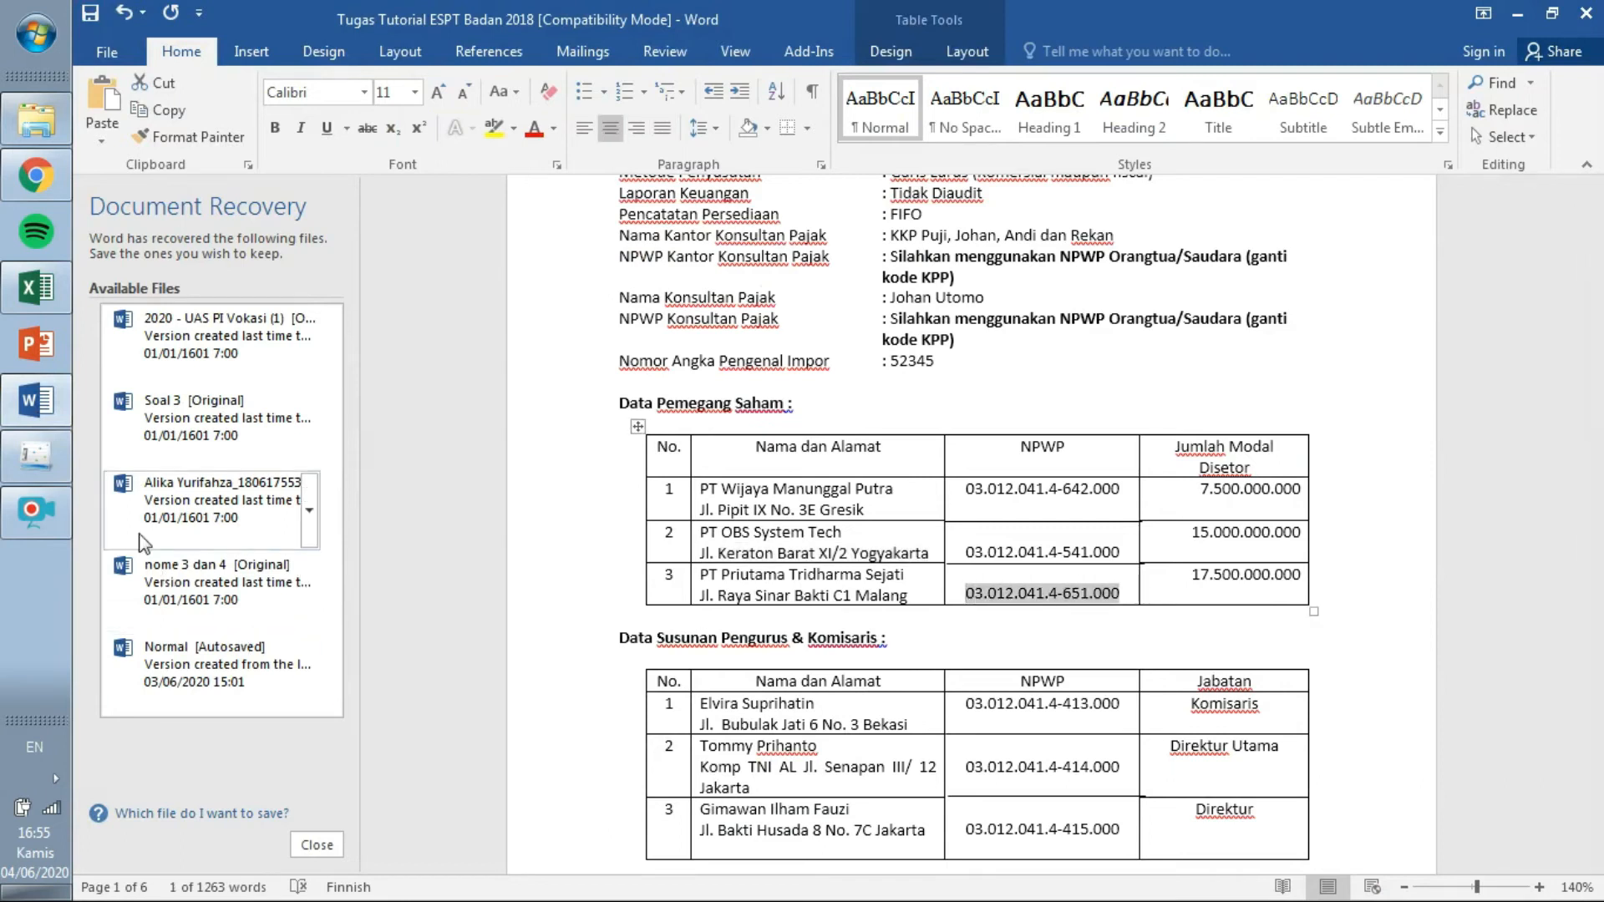
{"action": "left_click", "coordinate": [38, 458]}
{"action": "key", "text": "ctrl+v"}
{"action": "left_click", "coordinate": [36, 401]}
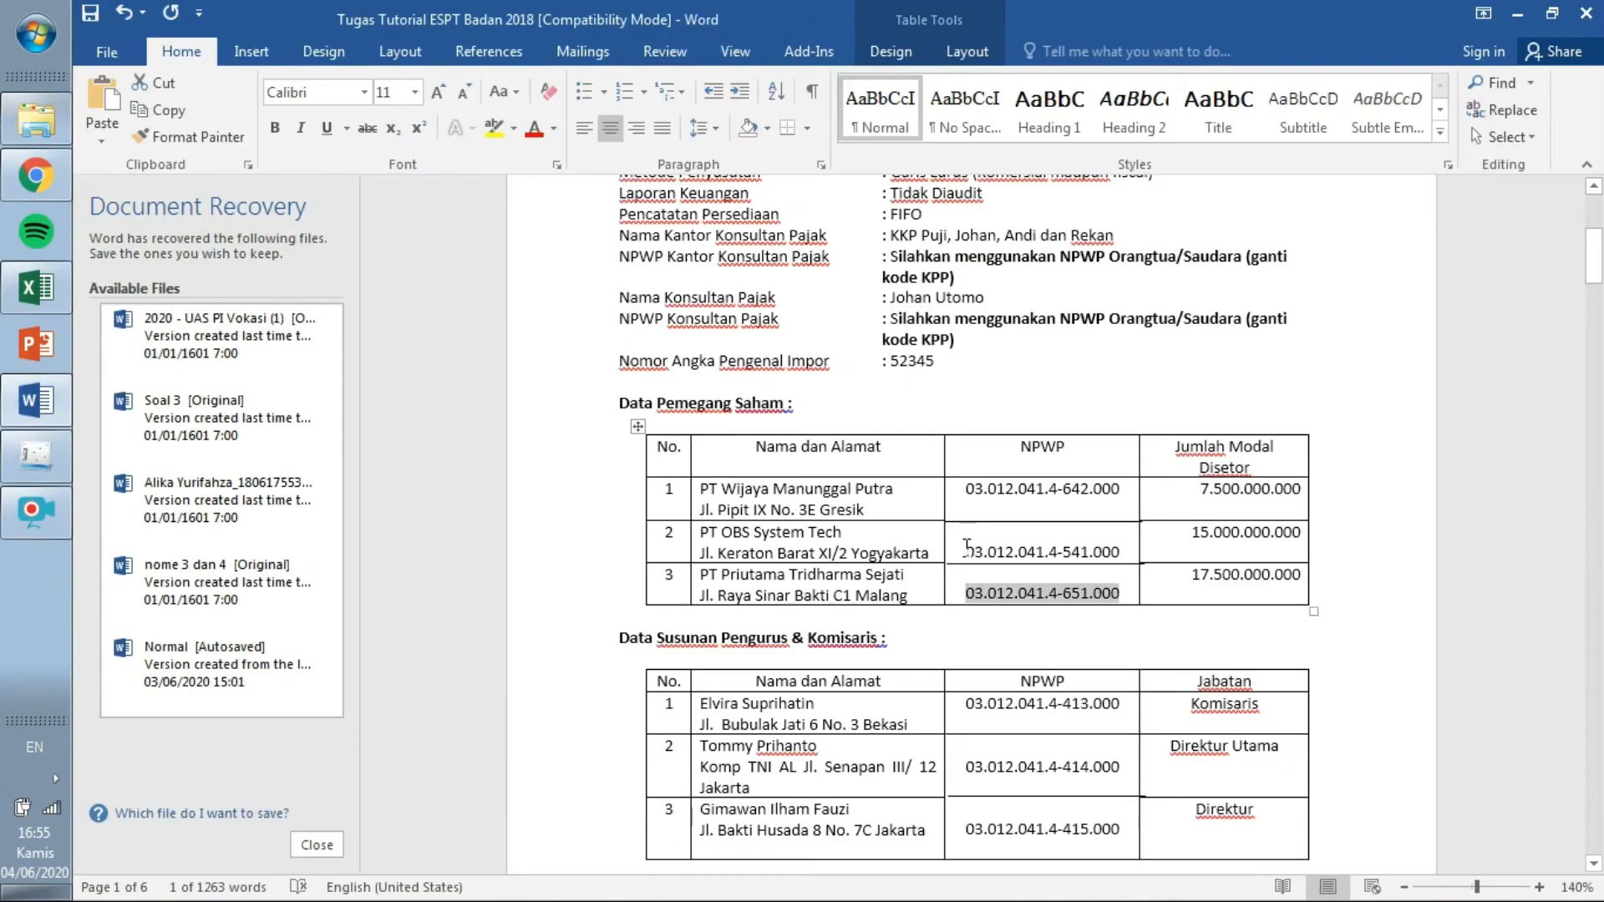
{"action": "left_click_drag", "start_coordinate": [914, 577], "coordinate": [700, 576]}
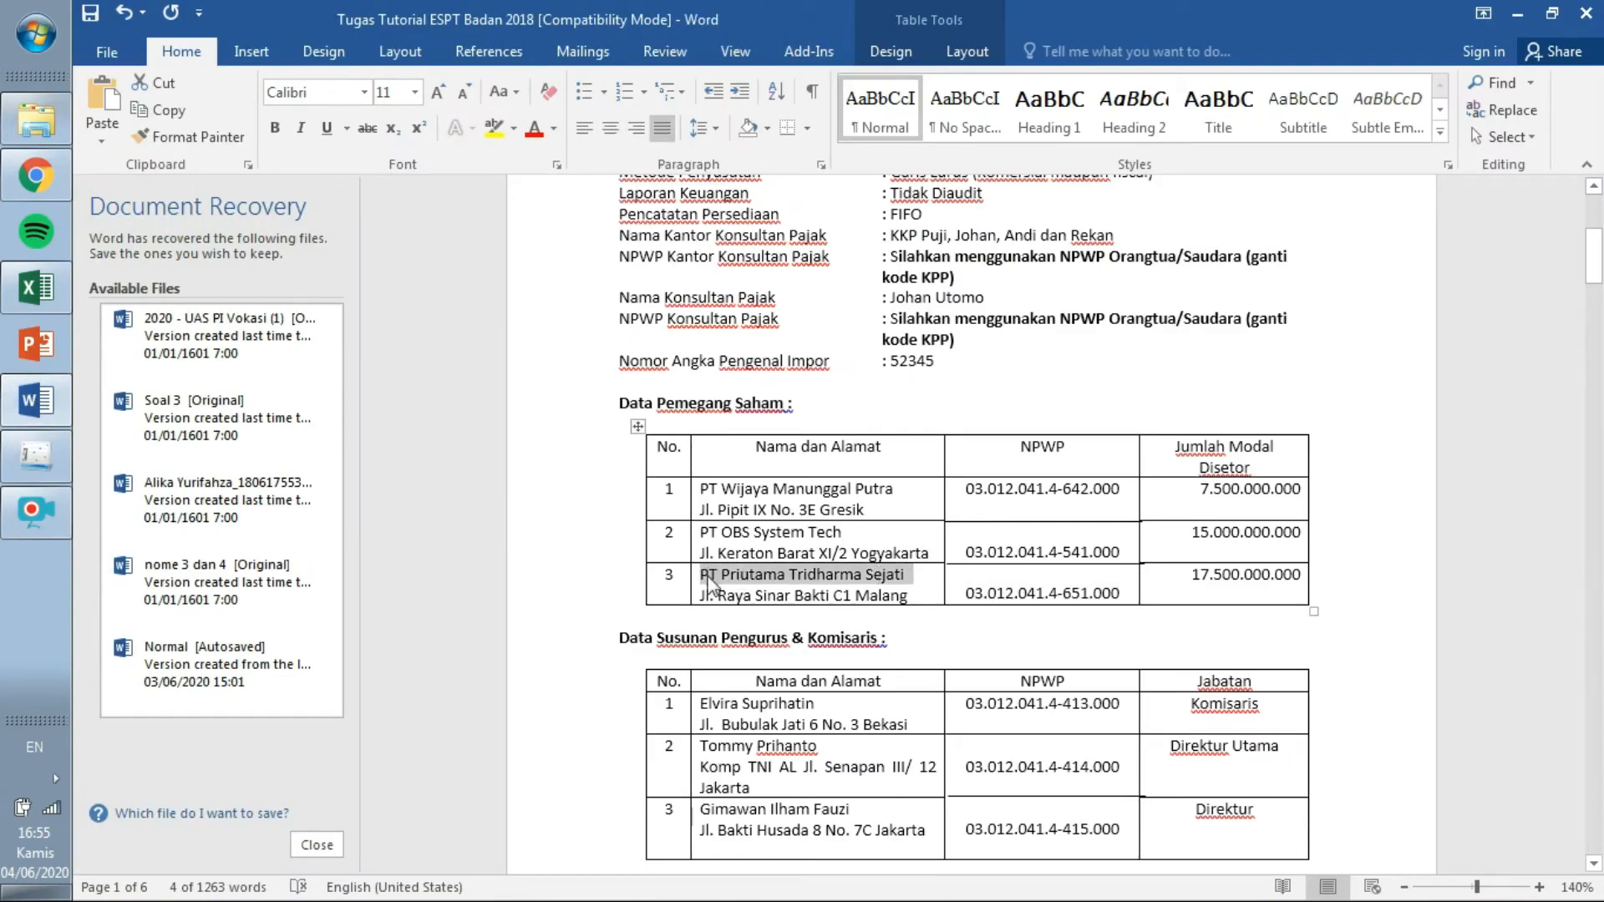
{"action": "key", "text": "ctrl+c"}
{"action": "left_click", "coordinate": [36, 455]}
{"action": "left_click", "coordinate": [729, 327]}
{"action": "key", "text": "ctrl+v"}
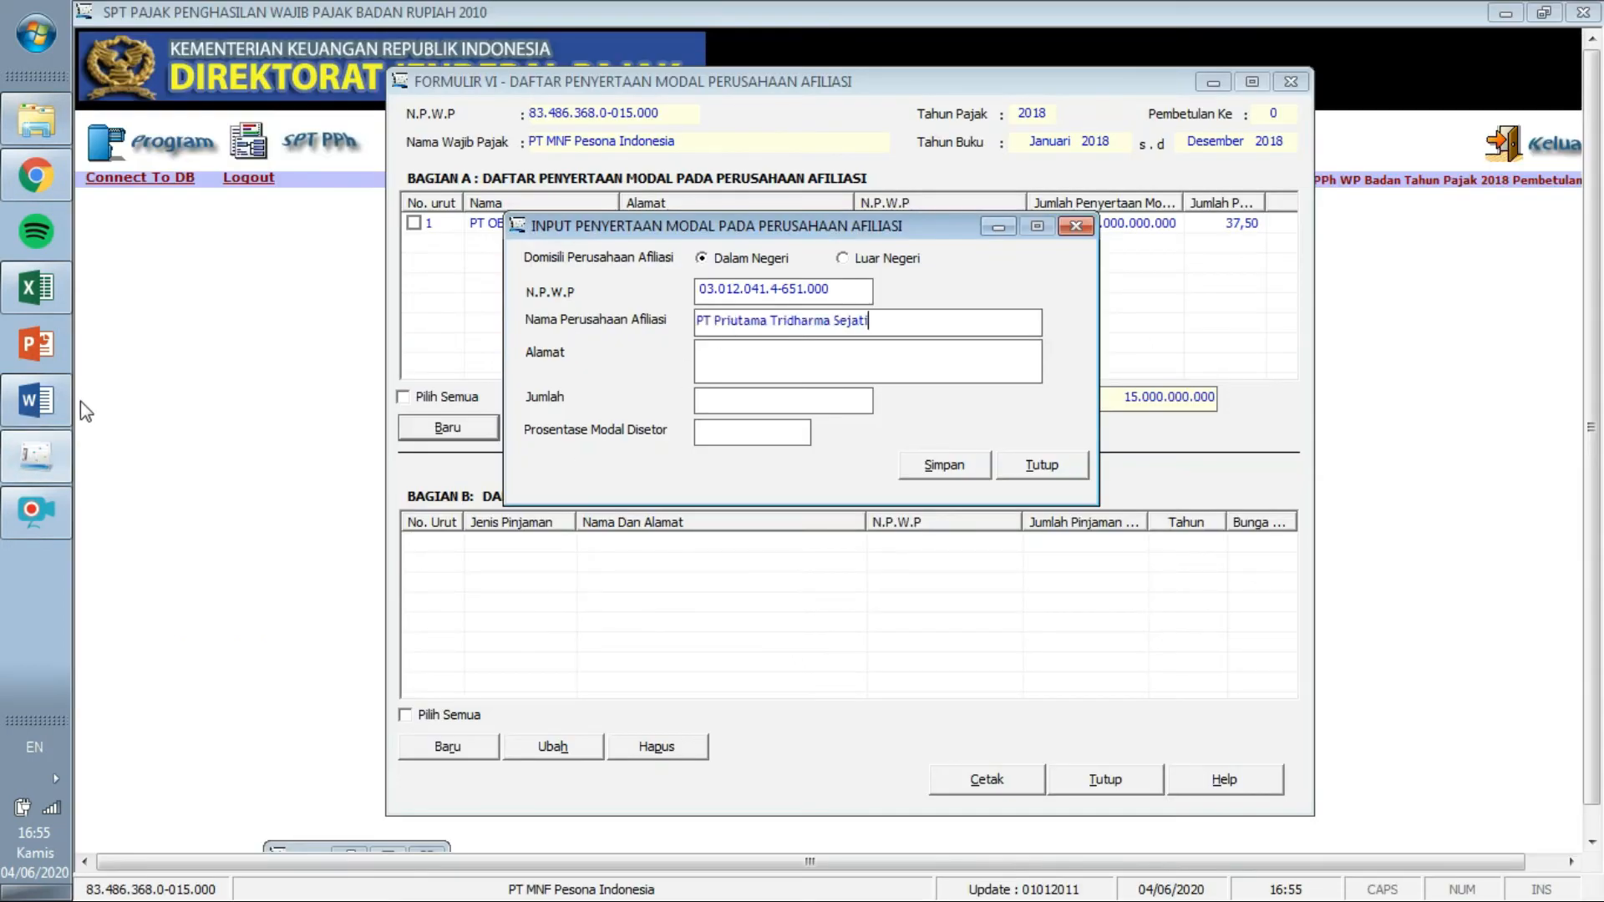
Paste the affiliate's Malang address from the Word document into the address field.
{"action": "left_click", "coordinate": [37, 400]}
{"action": "left_click_drag", "start_coordinate": [910, 595], "coordinate": [706, 600]}
{"action": "key", "text": "ctrl+c"}
{"action": "key", "text": "alt+Tab"}
{"action": "left_click", "coordinate": [785, 361]}
{"action": "key", "text": "ctrl+v"}
Enter capital 17.500.000.000 at 43,75%, save, and decline adding another record.
{"action": "left_click", "coordinate": [36, 400]}
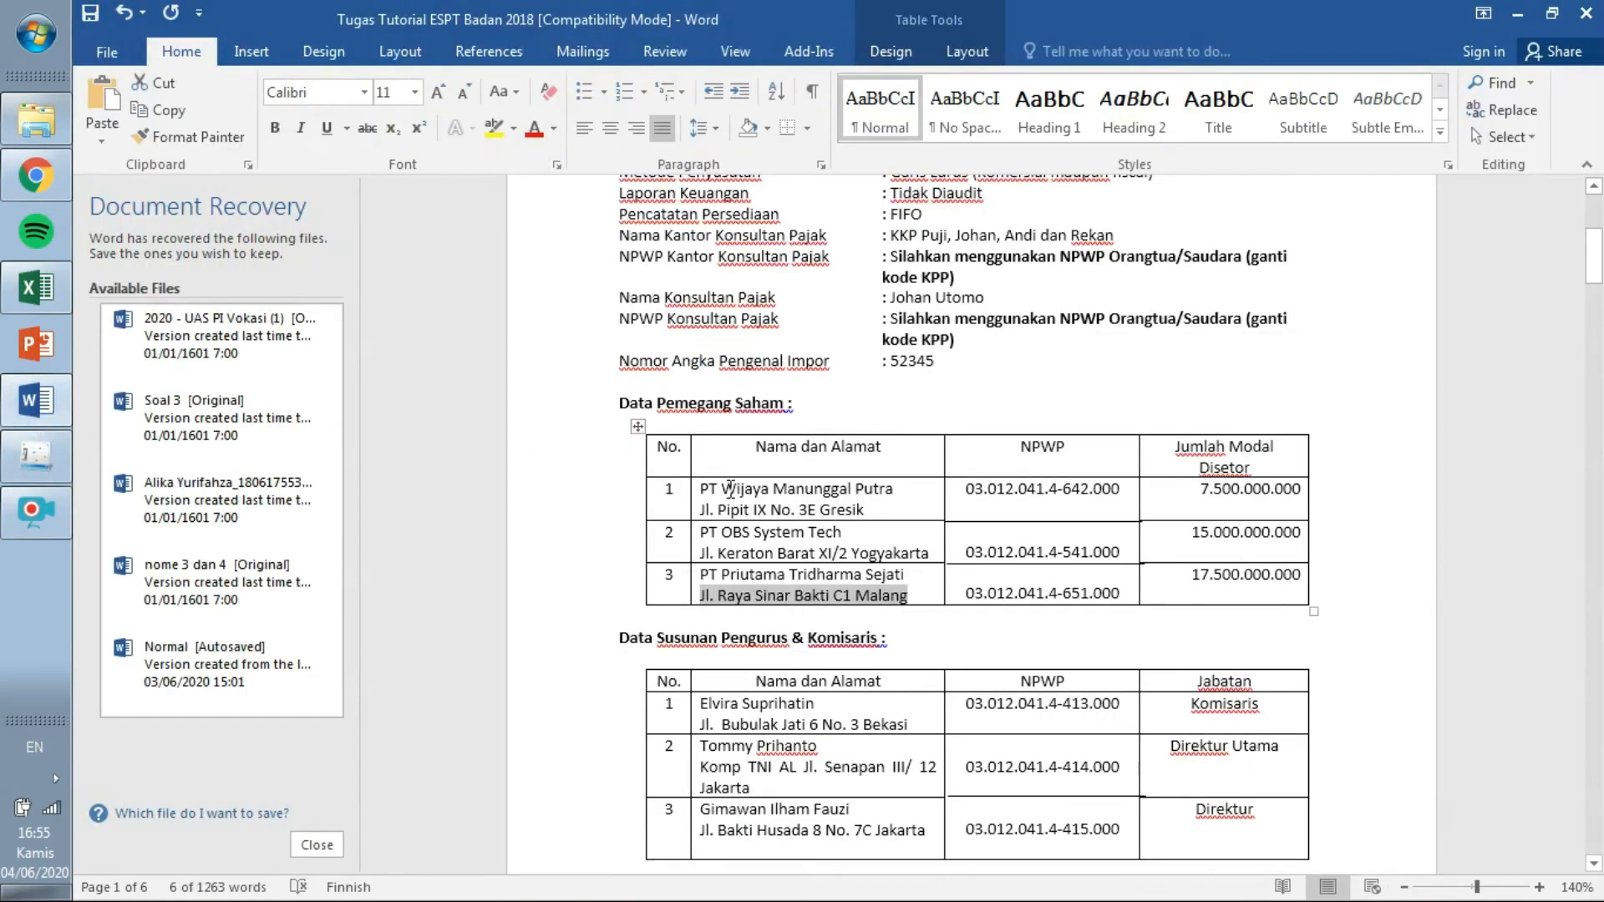
{"action": "left_click", "coordinate": [36, 458]}
{"action": "left_click", "coordinate": [732, 396]}
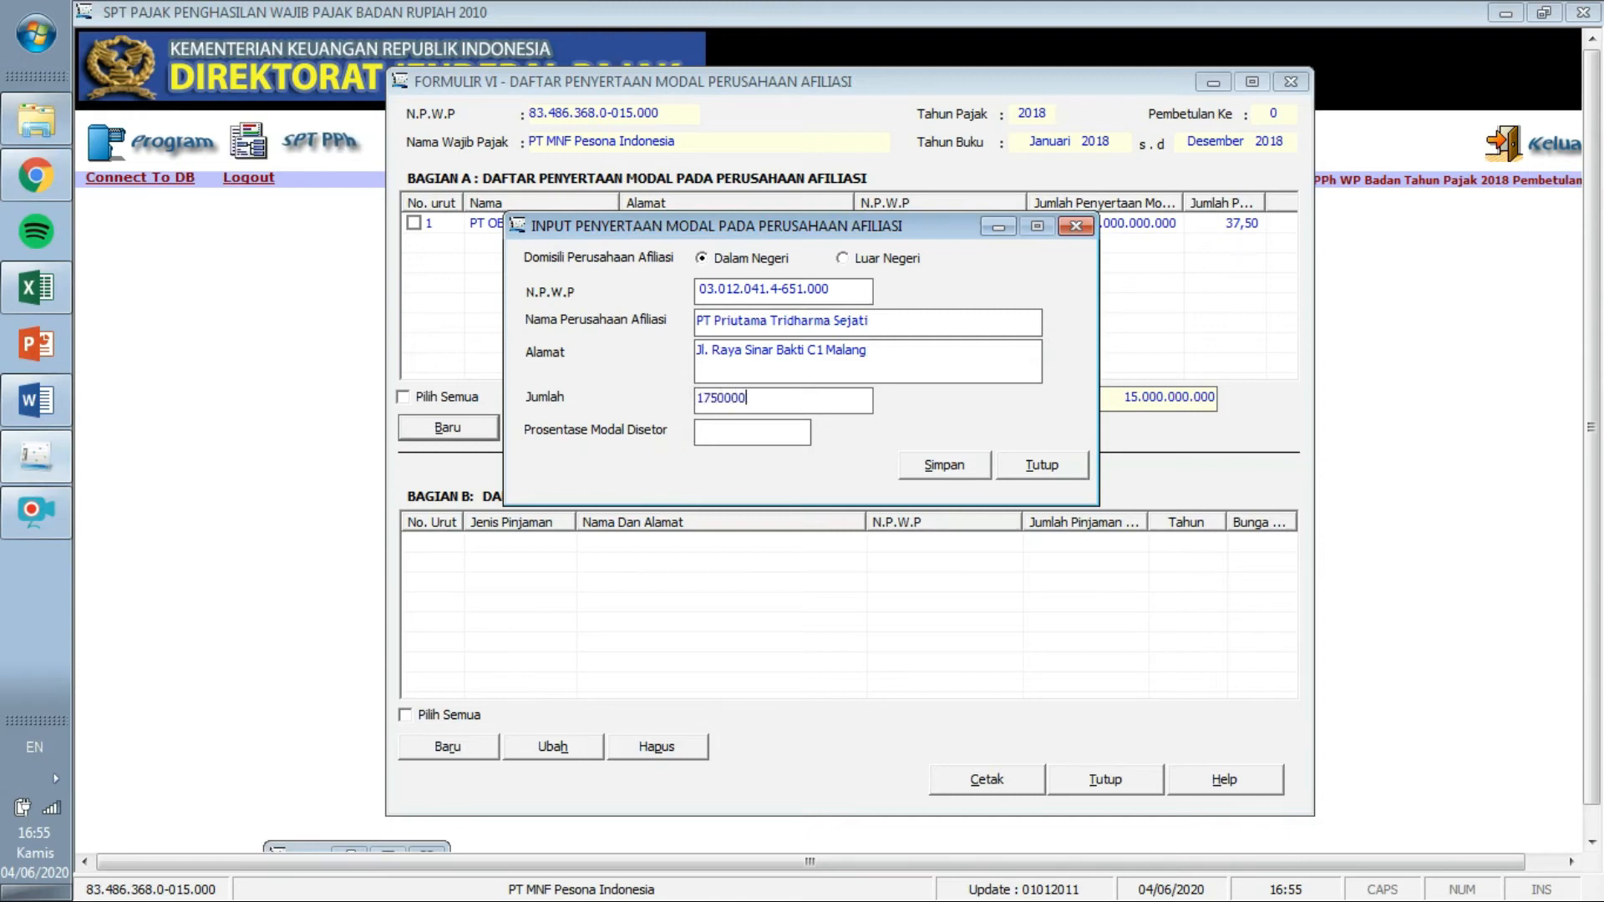
{"action": "key", "text": "Tab"}
{"action": "type", "text": "4"}
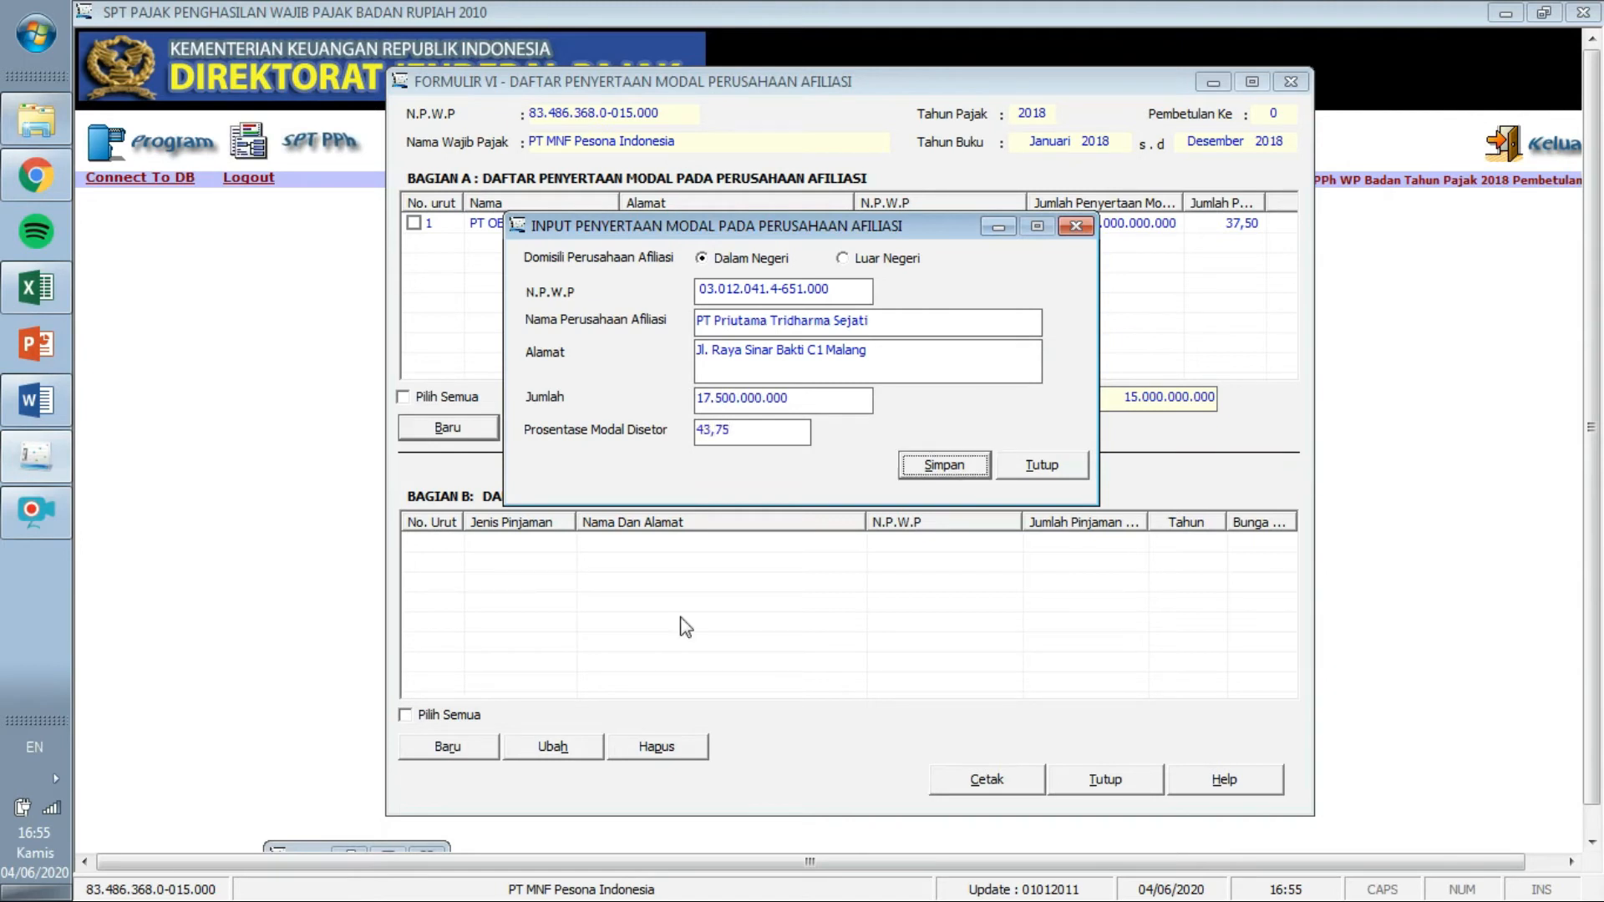
{"action": "left_click", "coordinate": [940, 467]}
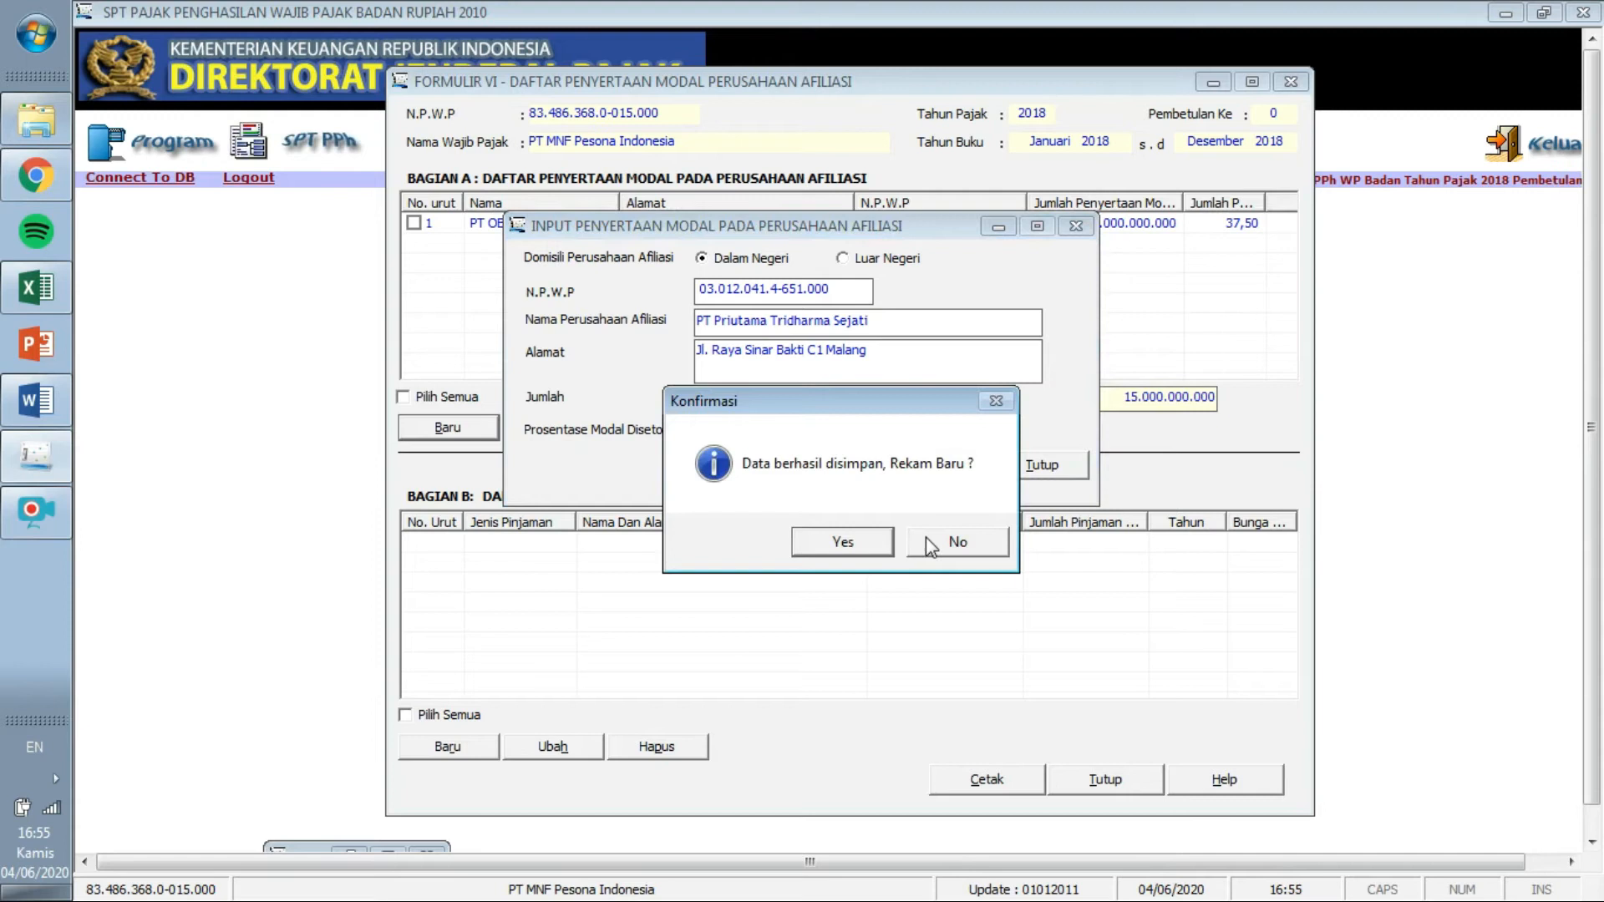
{"action": "left_click", "coordinate": [927, 541]}
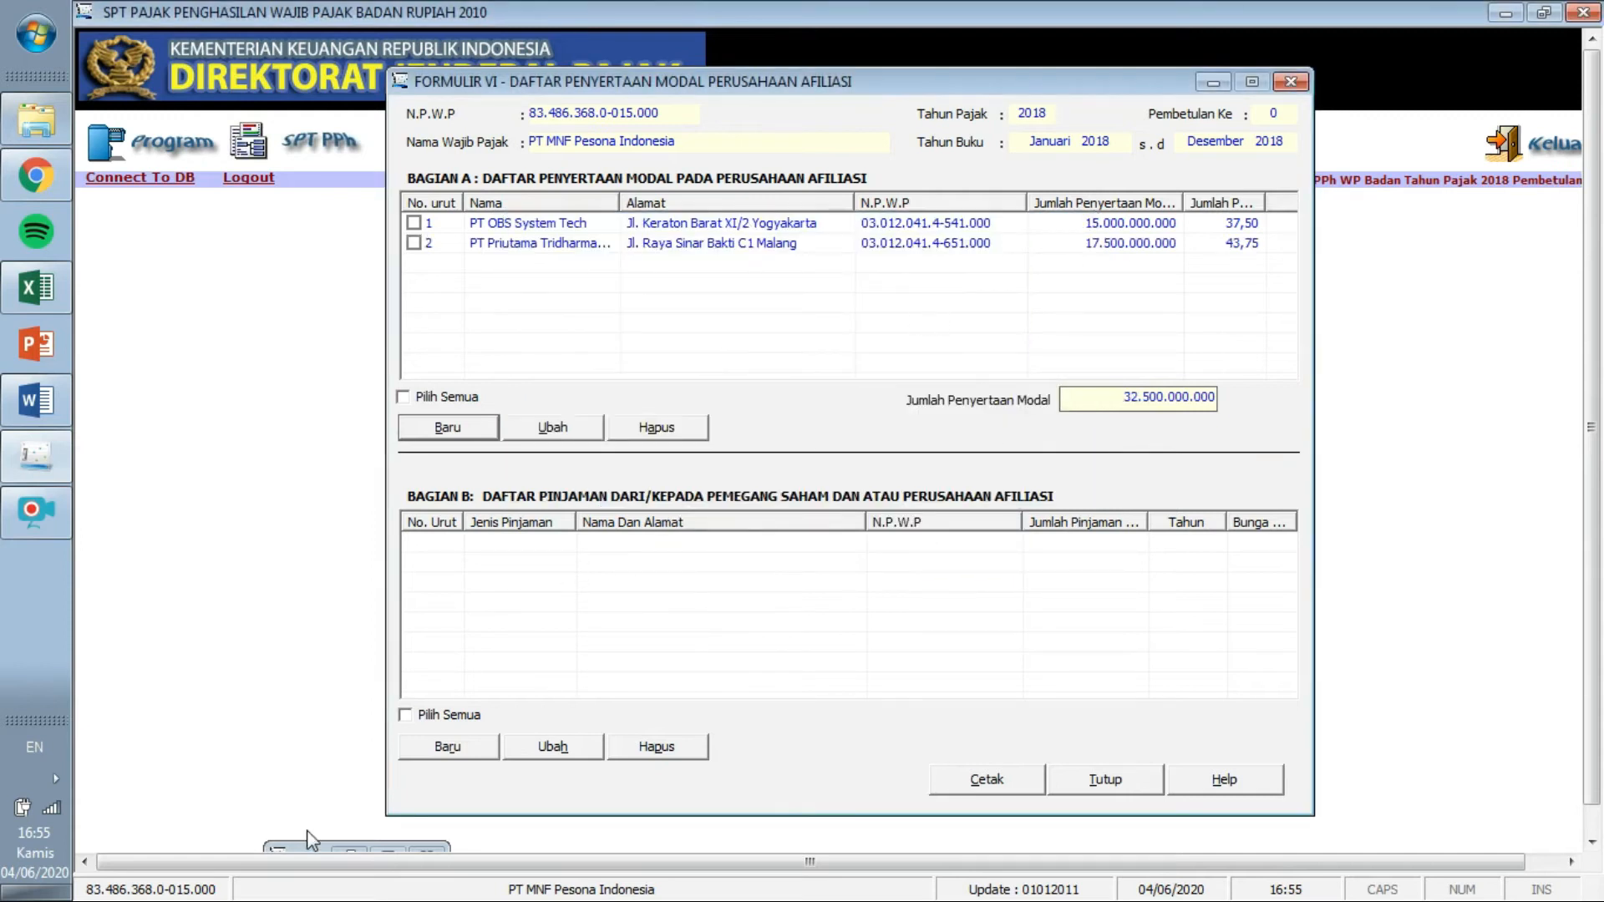
Close the Formulir 1771-V shareholder form and return to Formulir VI after reviewing the Word case.
{"action": "left_click", "coordinate": [350, 850]}
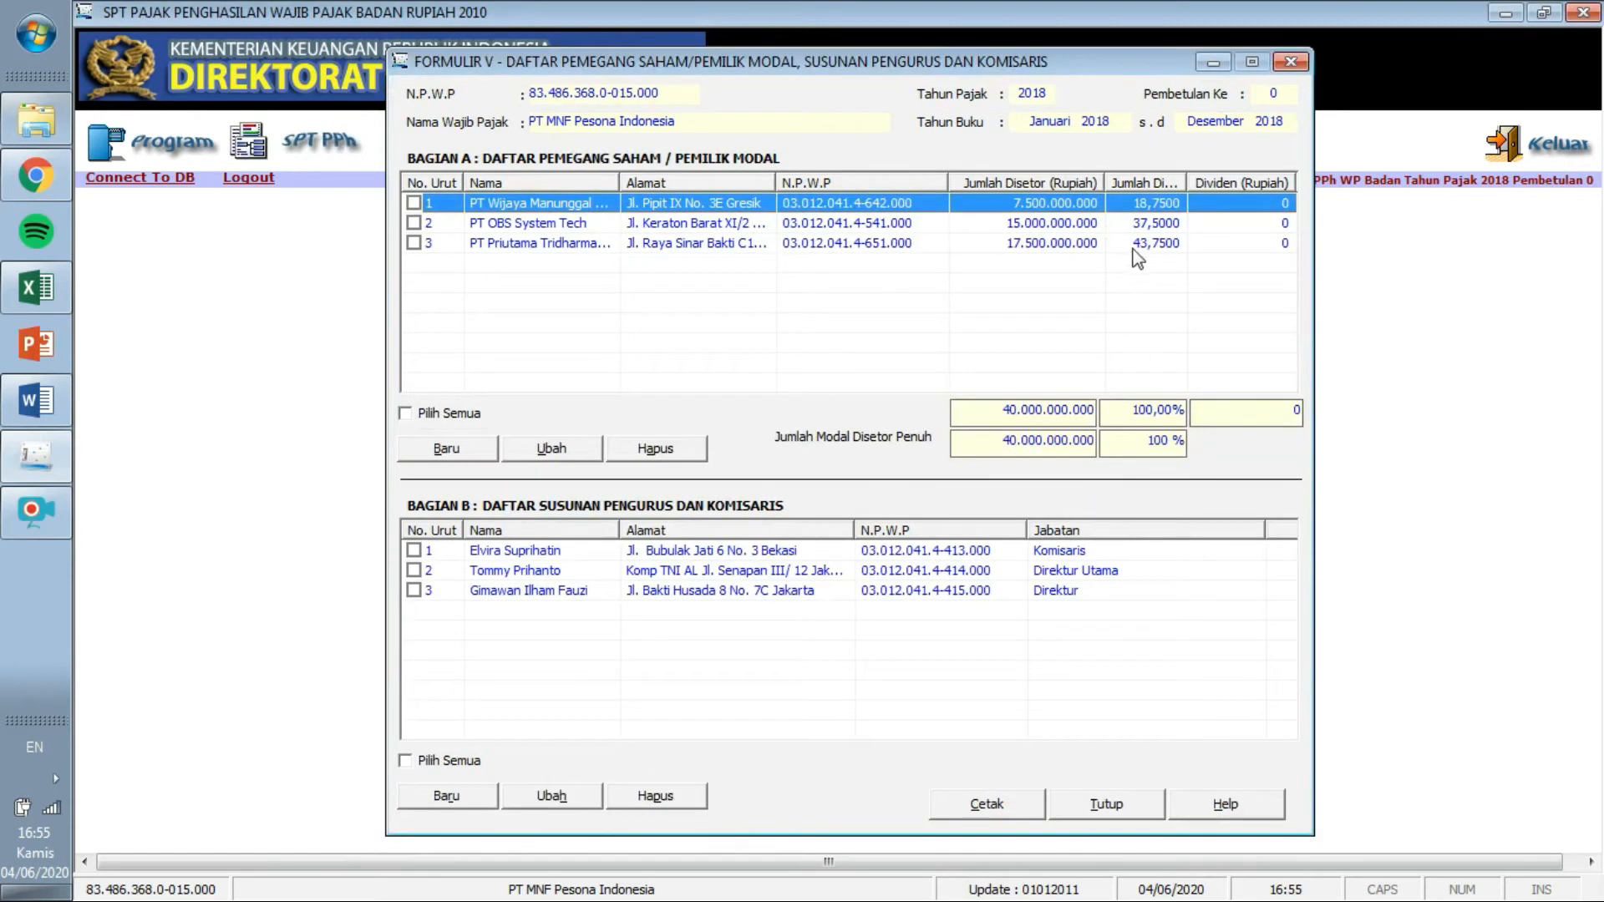
{"action": "left_click", "coordinate": [1287, 63]}
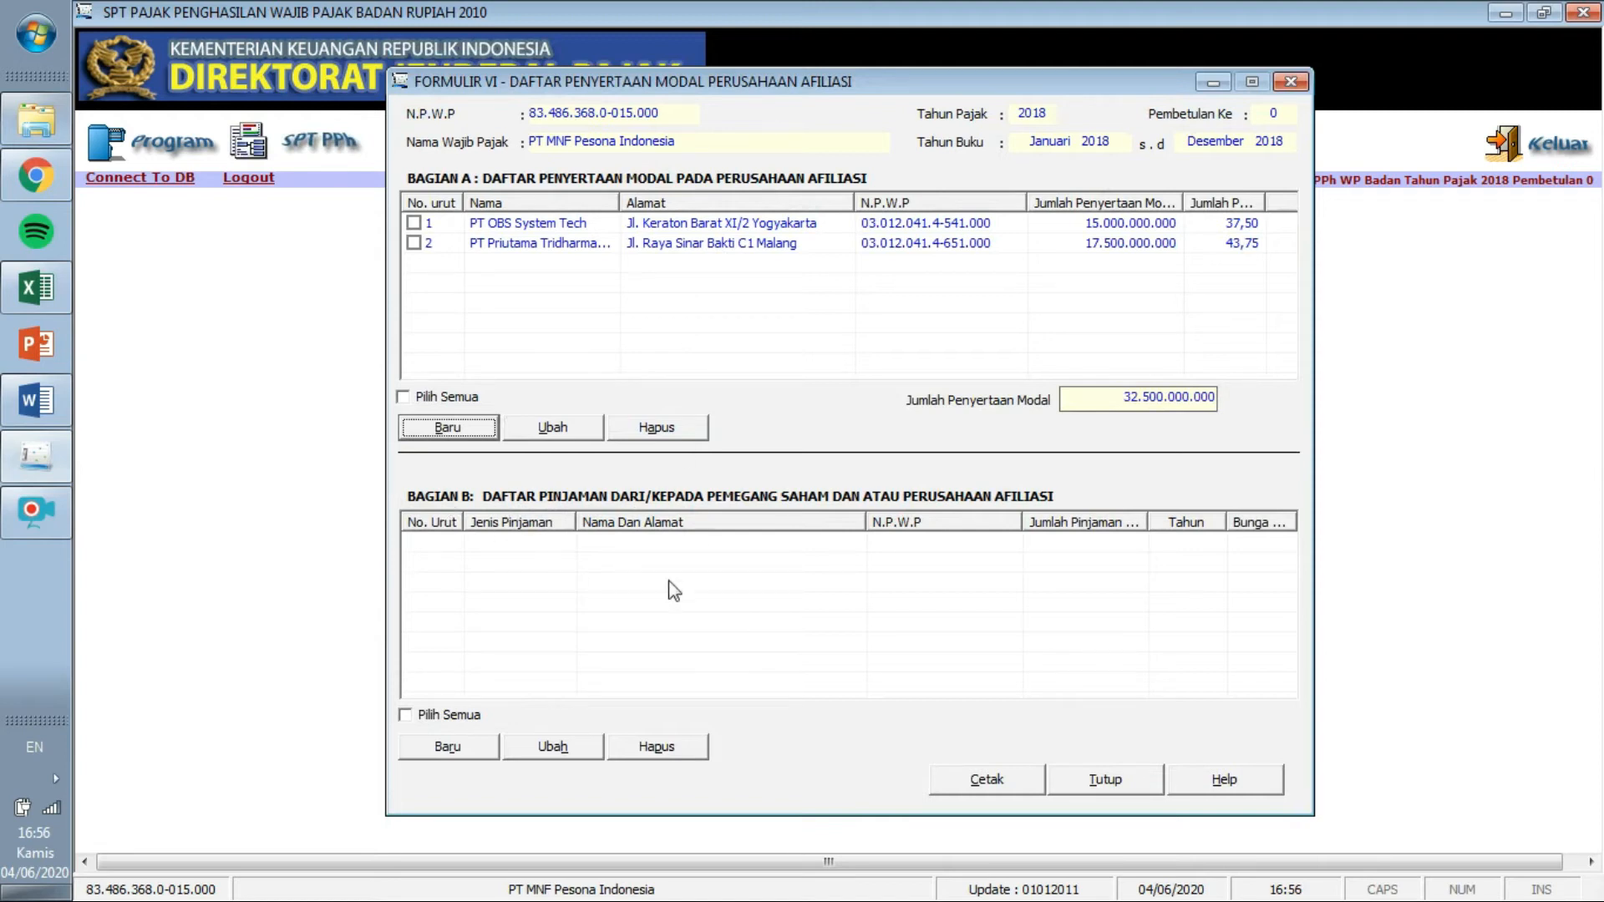
{"action": "left_click", "coordinate": [36, 400]}
{"action": "left_click_drag", "start_coordinate": [1593, 250], "coordinate": [1600, 594]}
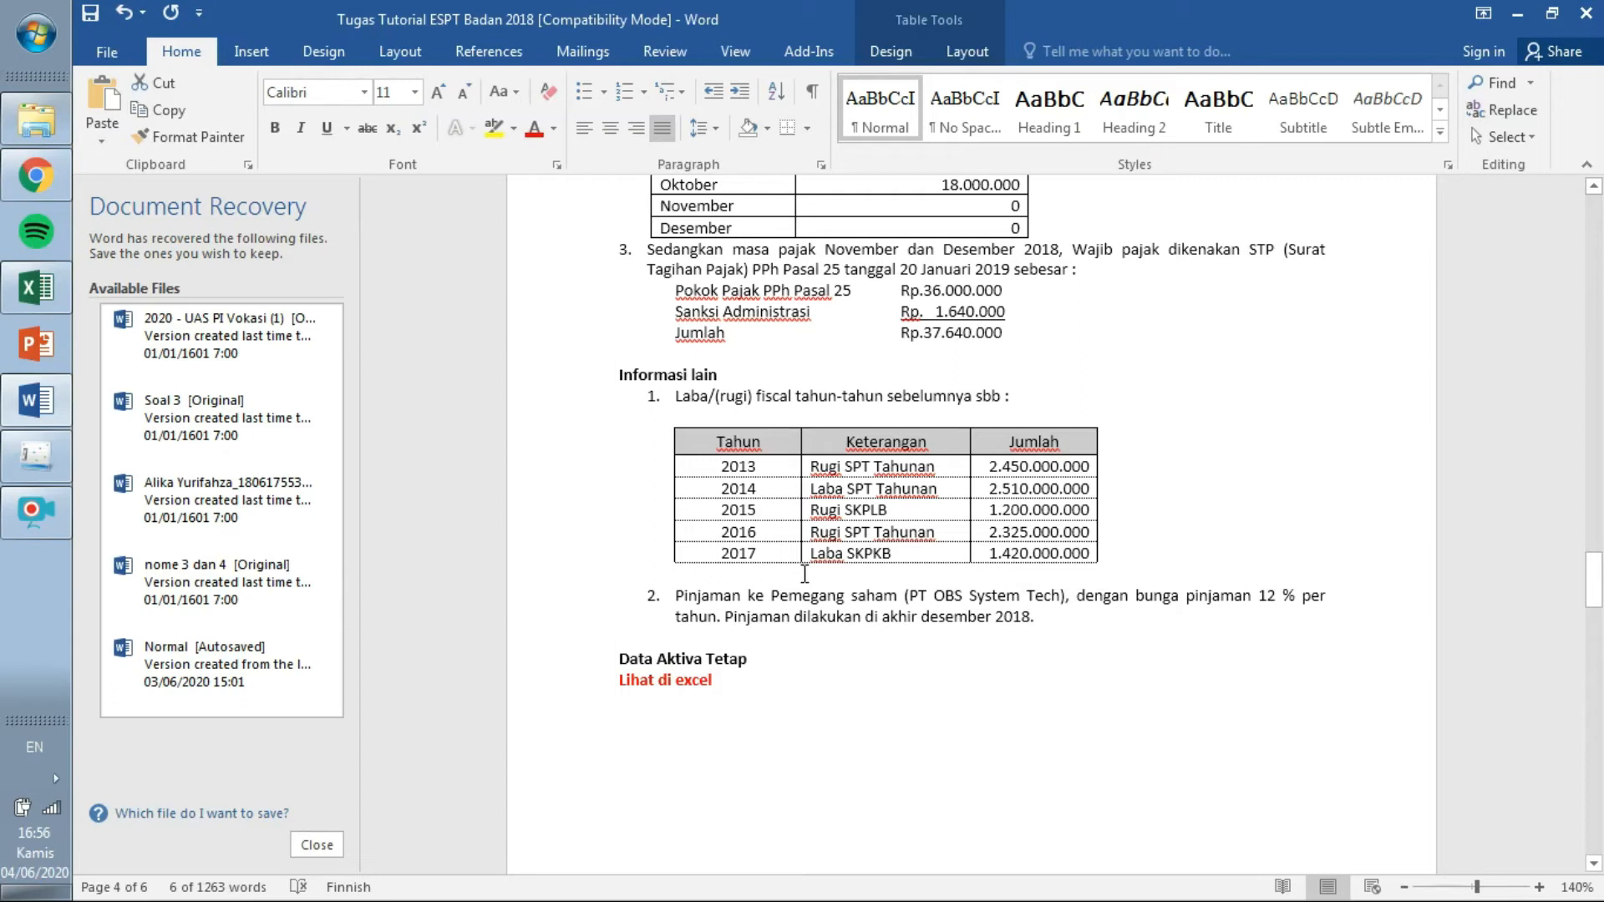
{"action": "left_click", "coordinate": [31, 460]}
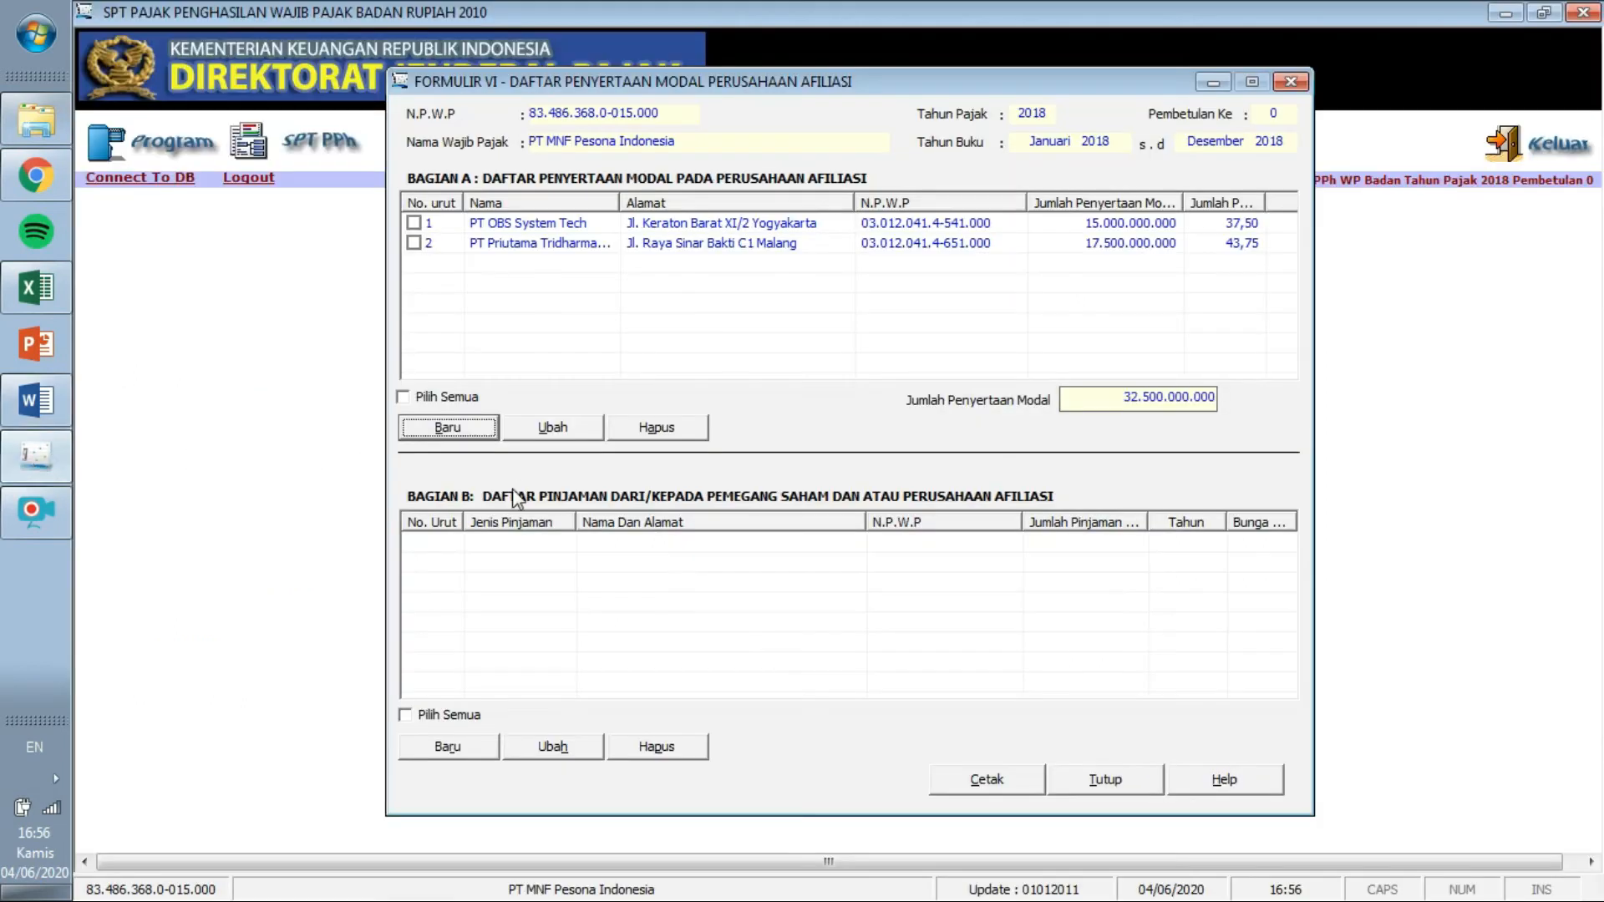
Start a new Bagian B loan entry and bring up the lender reference list beside N.P.W.P.
{"action": "left_click", "coordinate": [463, 745]}
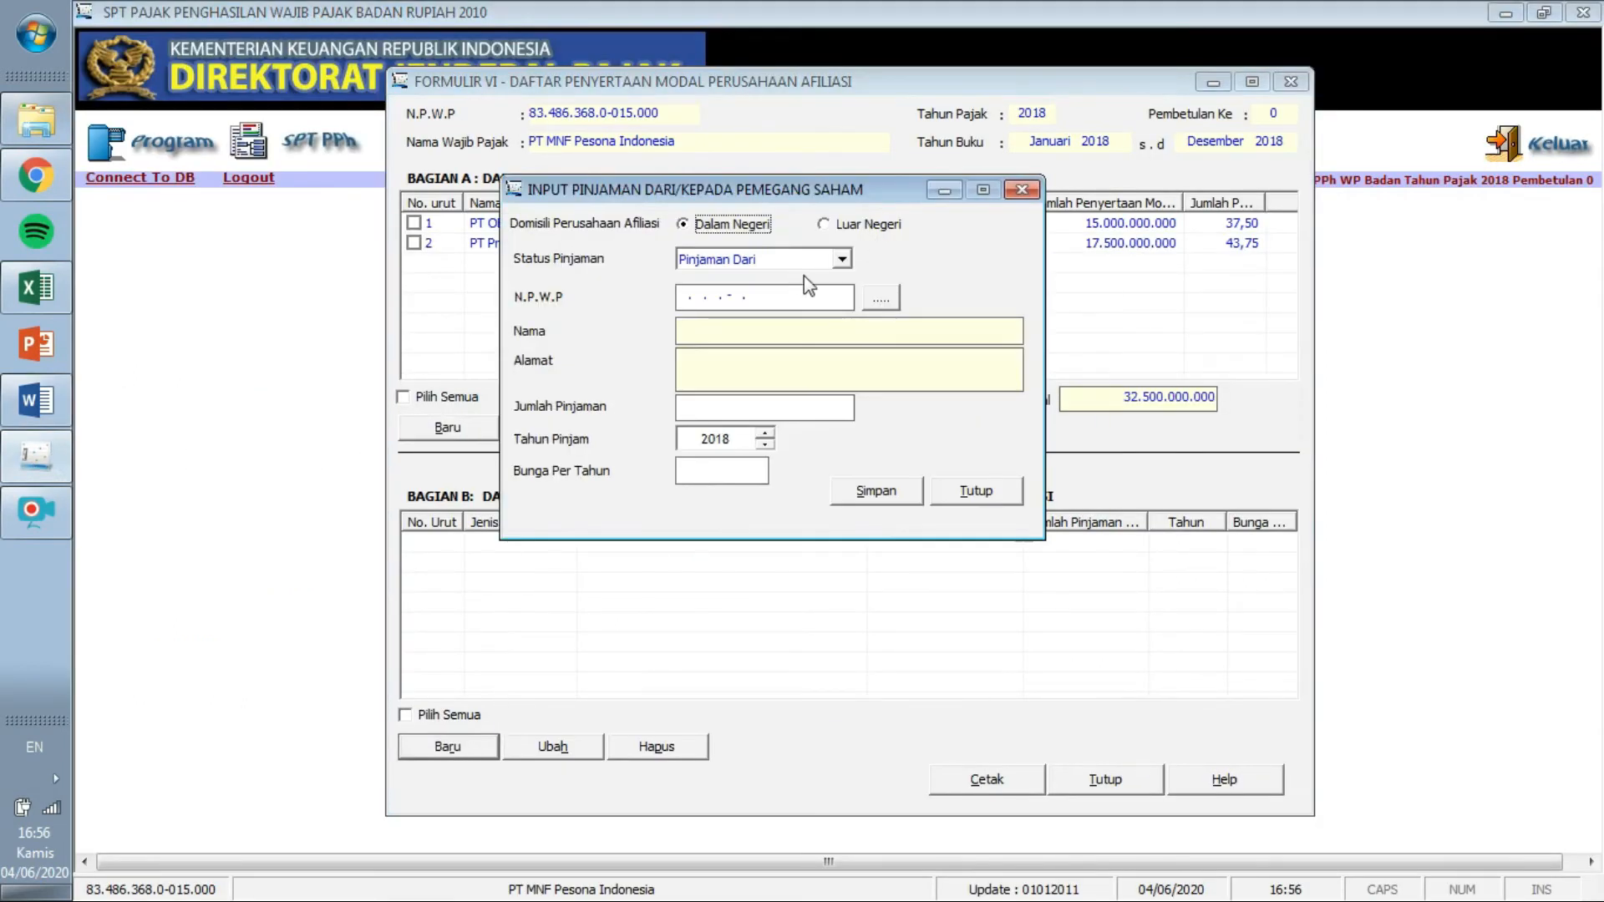
{"action": "left_click", "coordinate": [684, 296]}
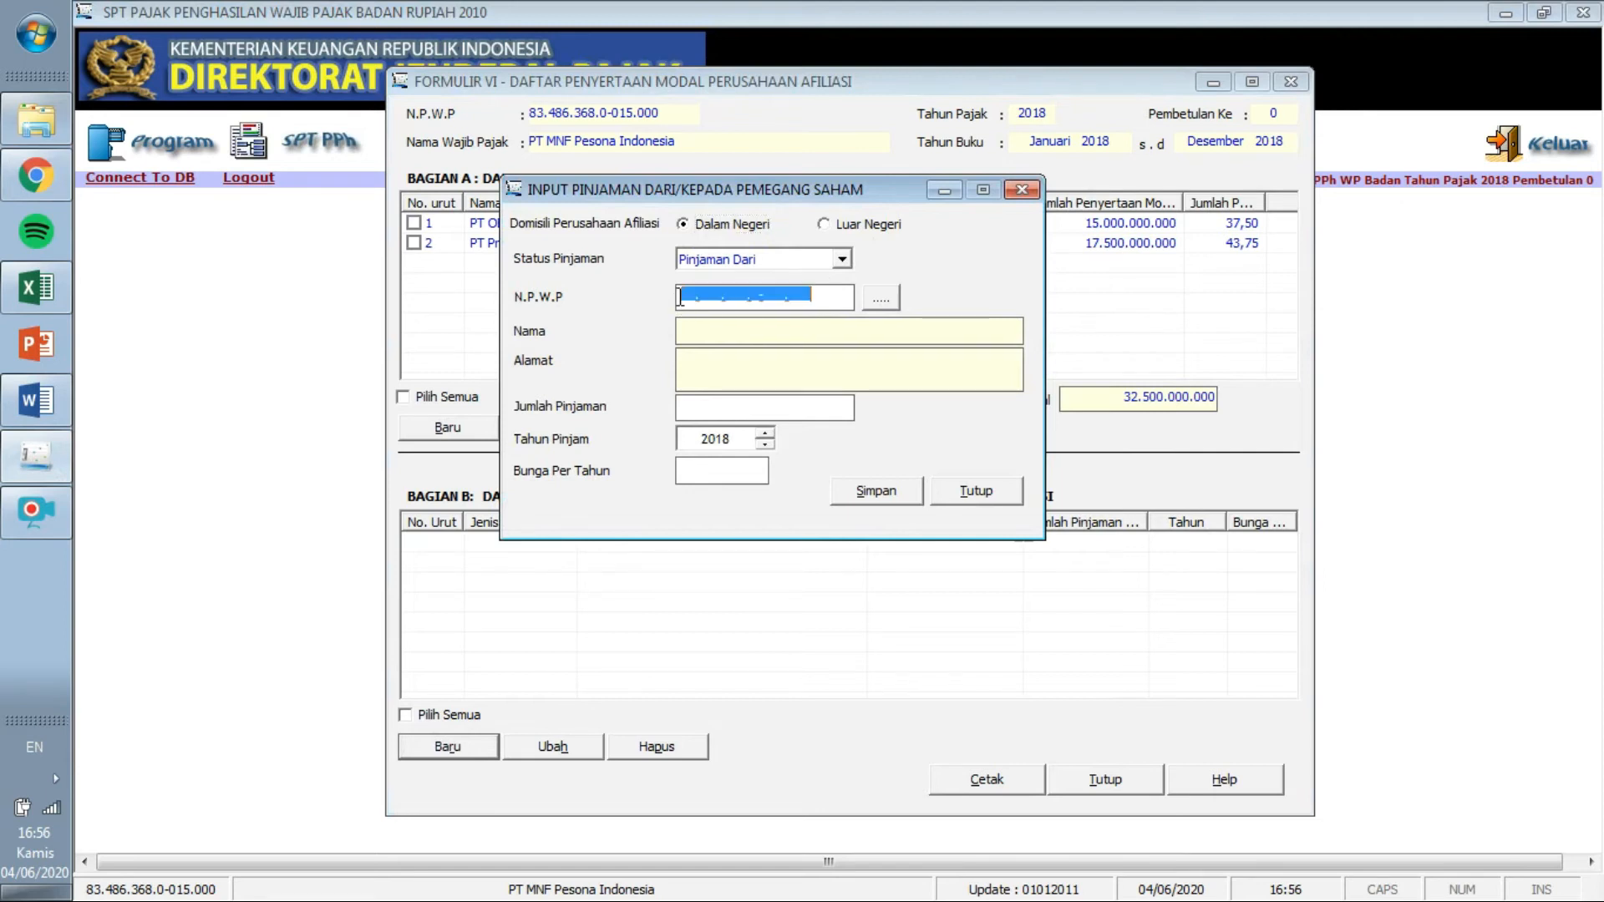
{"action": "left_click", "coordinate": [39, 415]}
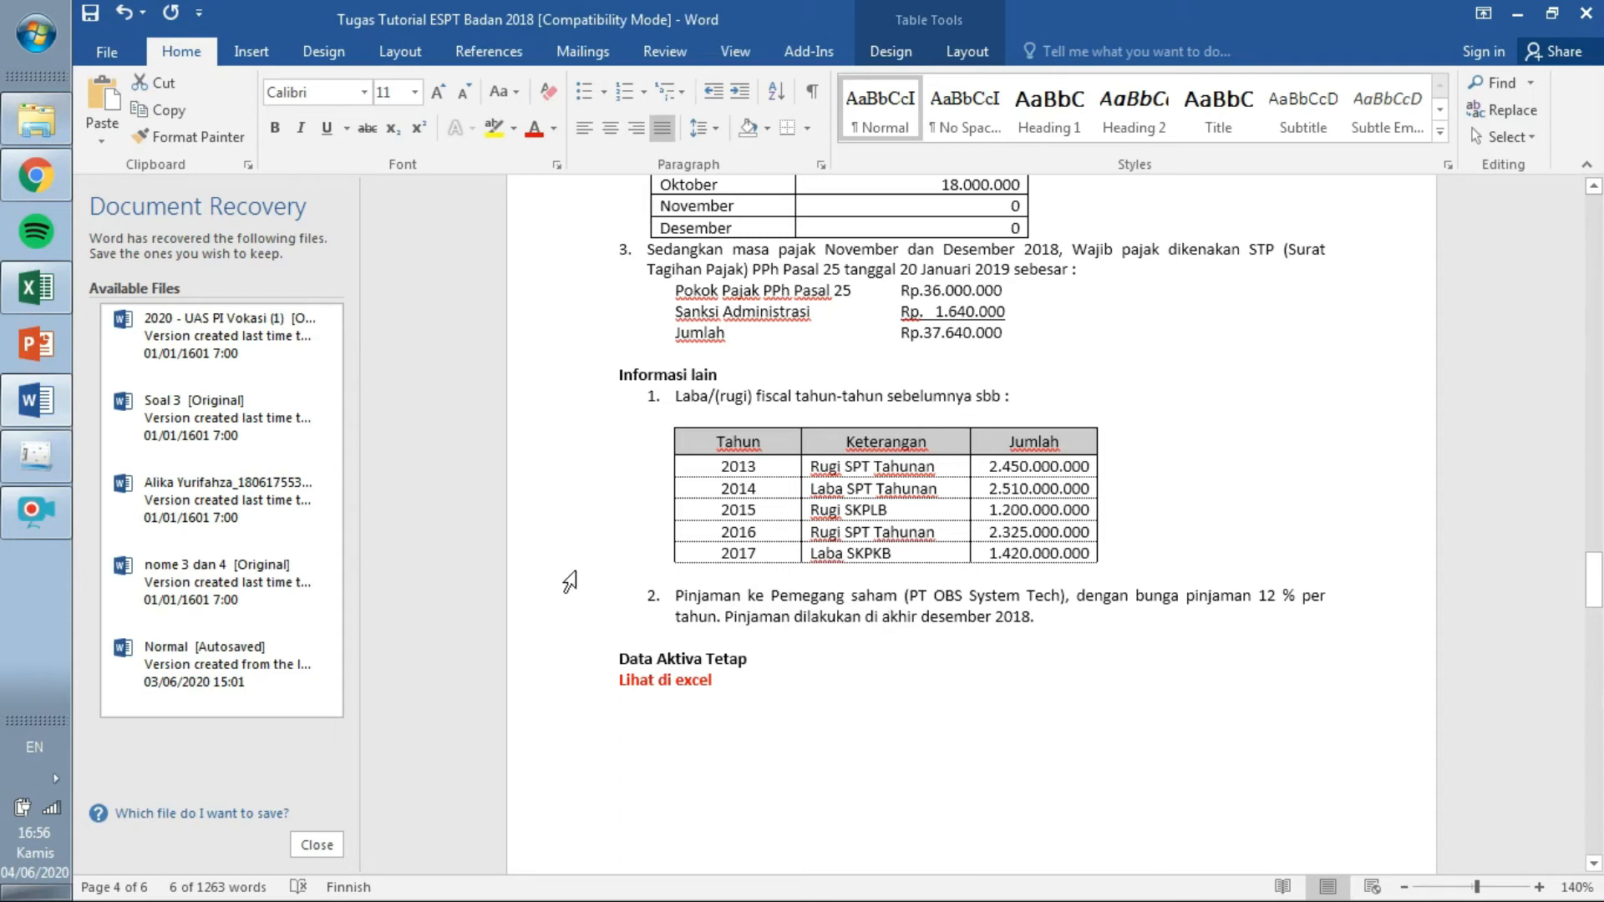
{"action": "left_click", "coordinate": [36, 455]}
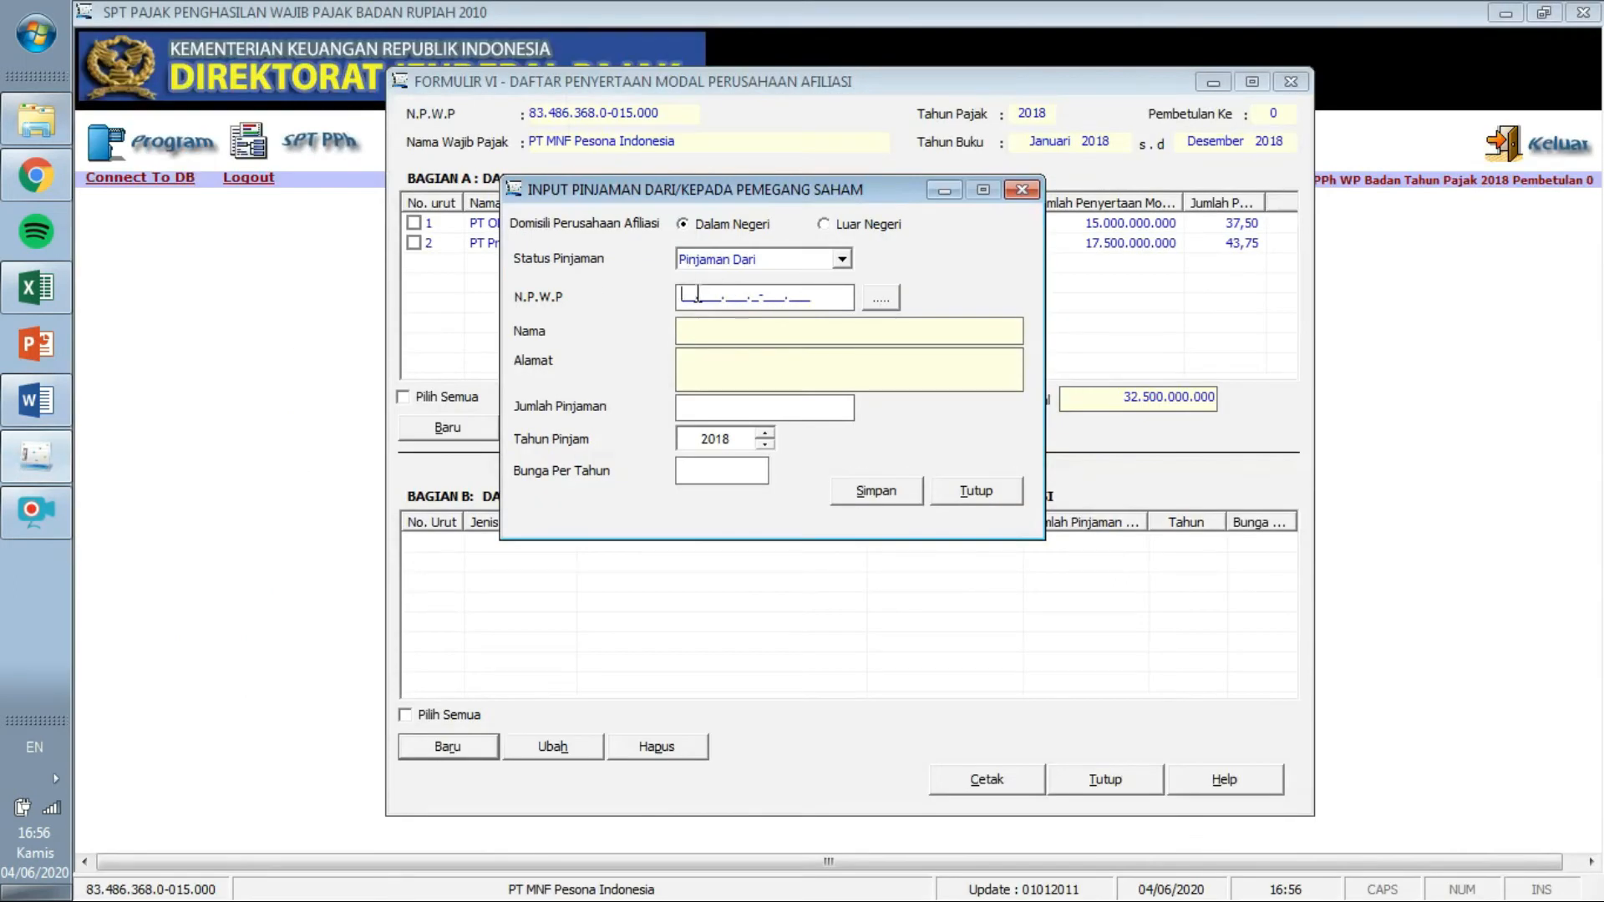
{"action": "left_click", "coordinate": [886, 299]}
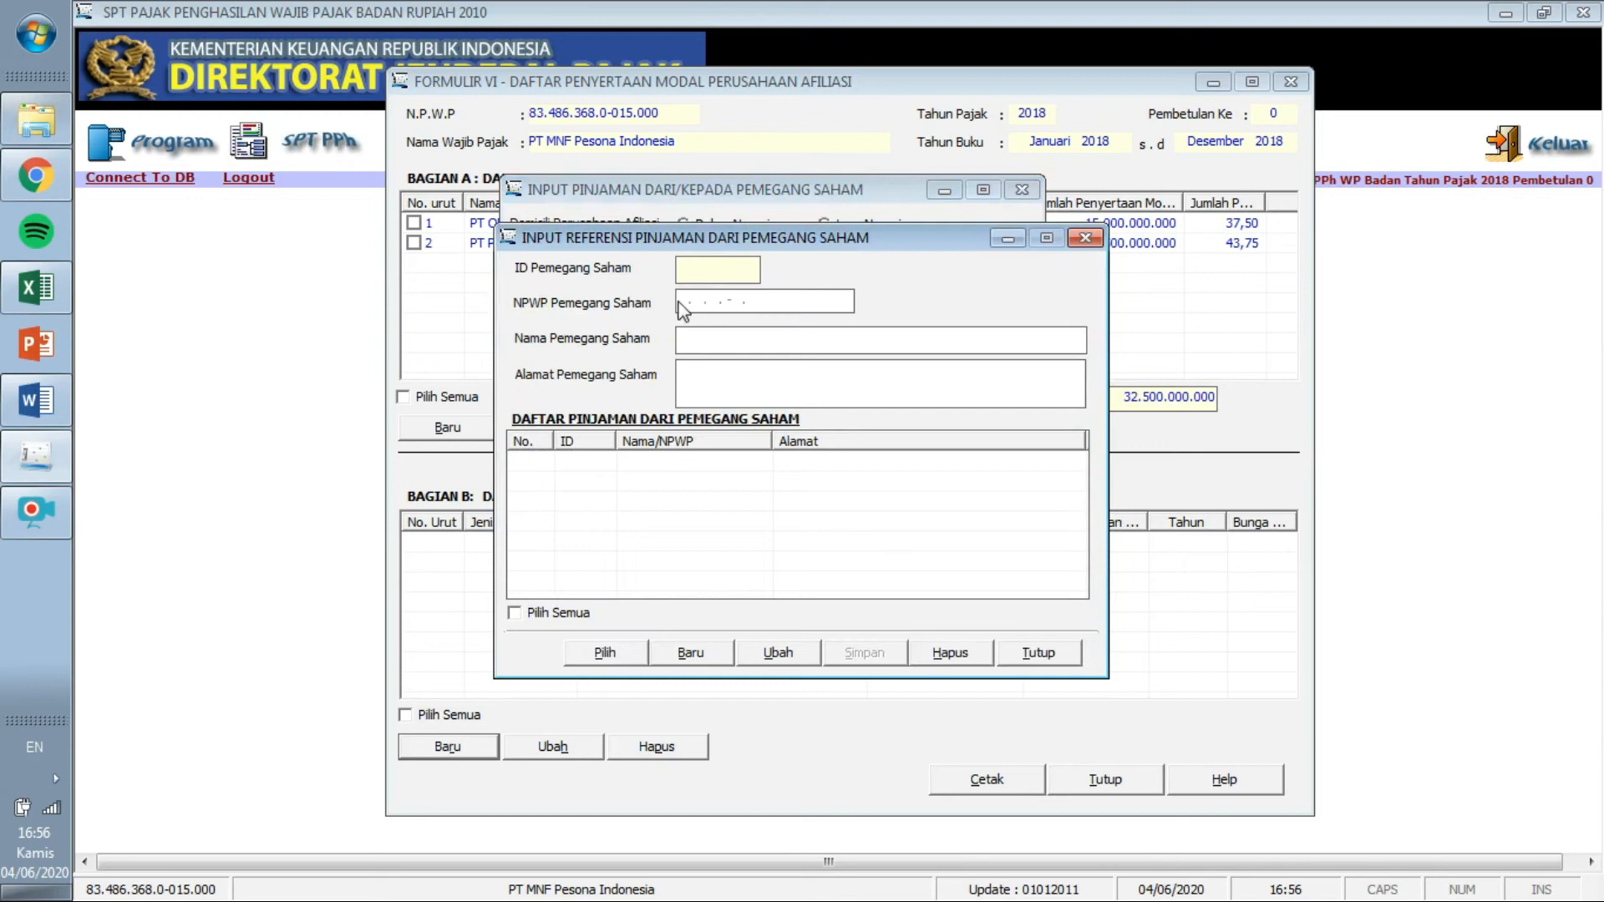
{"action": "left_click", "coordinate": [692, 655]}
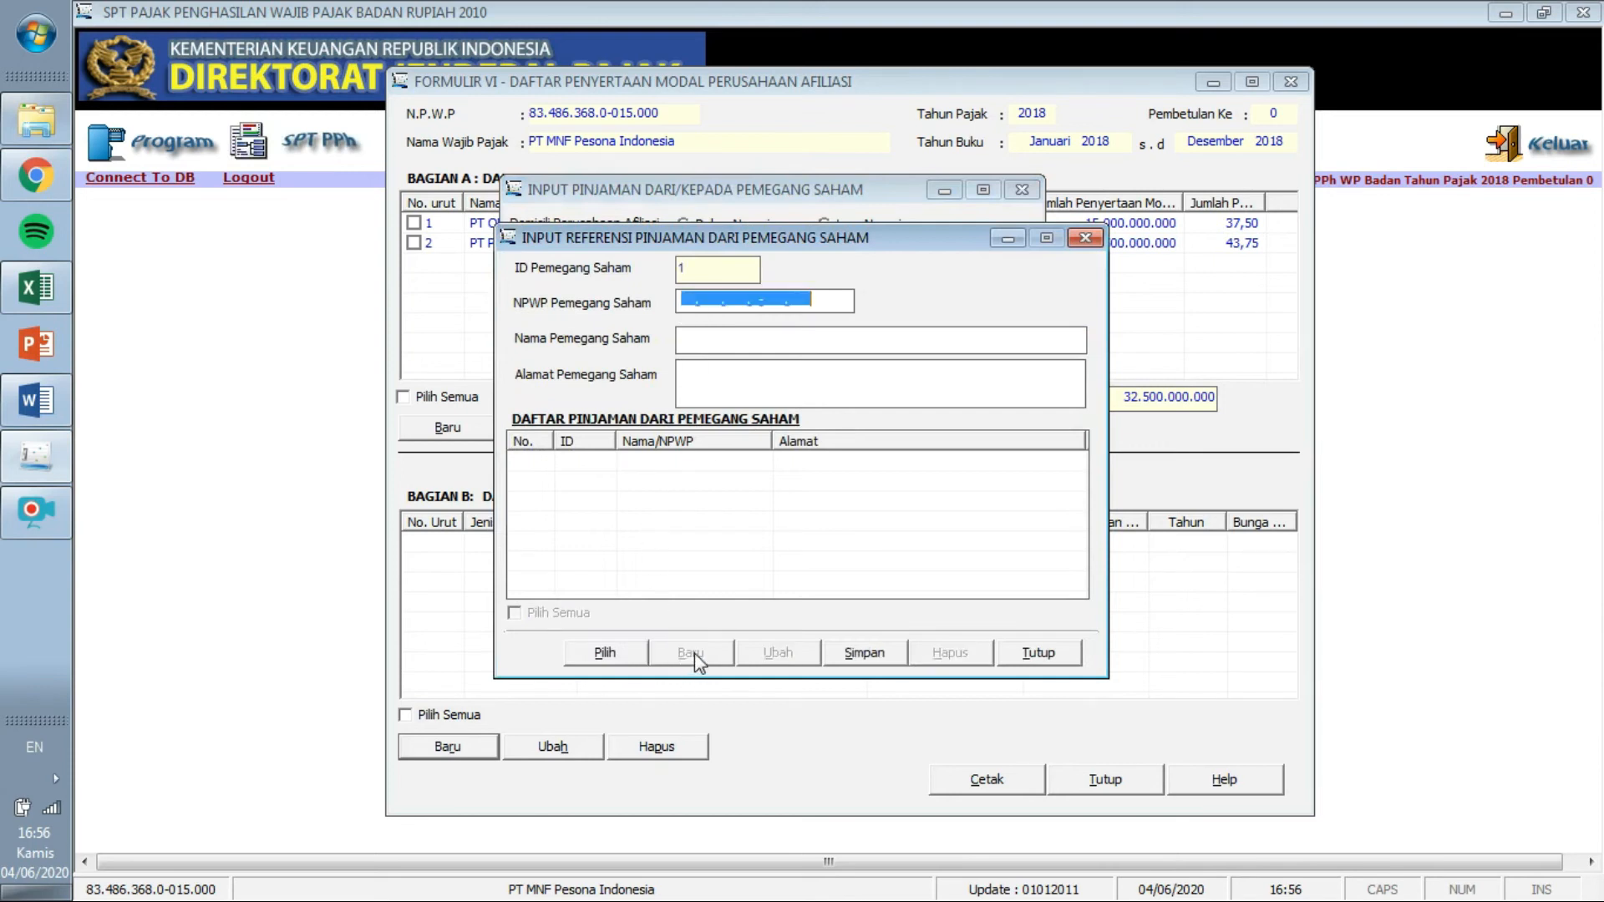
{"action": "left_click", "coordinate": [682, 306]}
{"action": "left_click", "coordinate": [36, 400]}
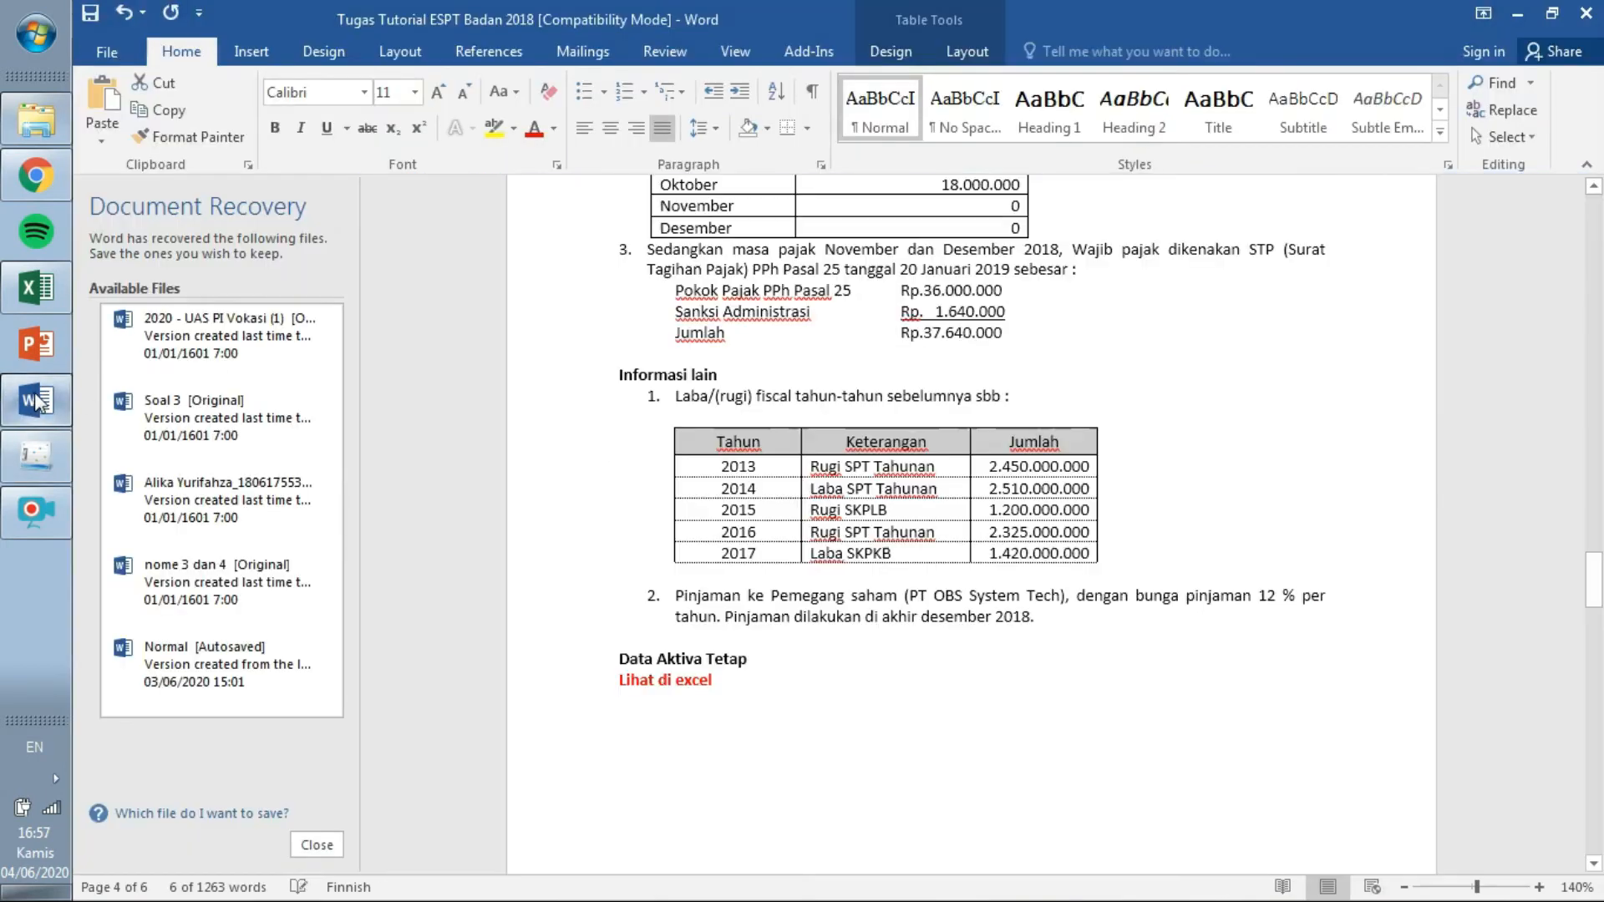
{"action": "left_click_drag", "start_coordinate": [1601, 549], "coordinate": [1597, 266]}
{"action": "left_click_drag", "start_coordinate": [1129, 417], "coordinate": [966, 405]}
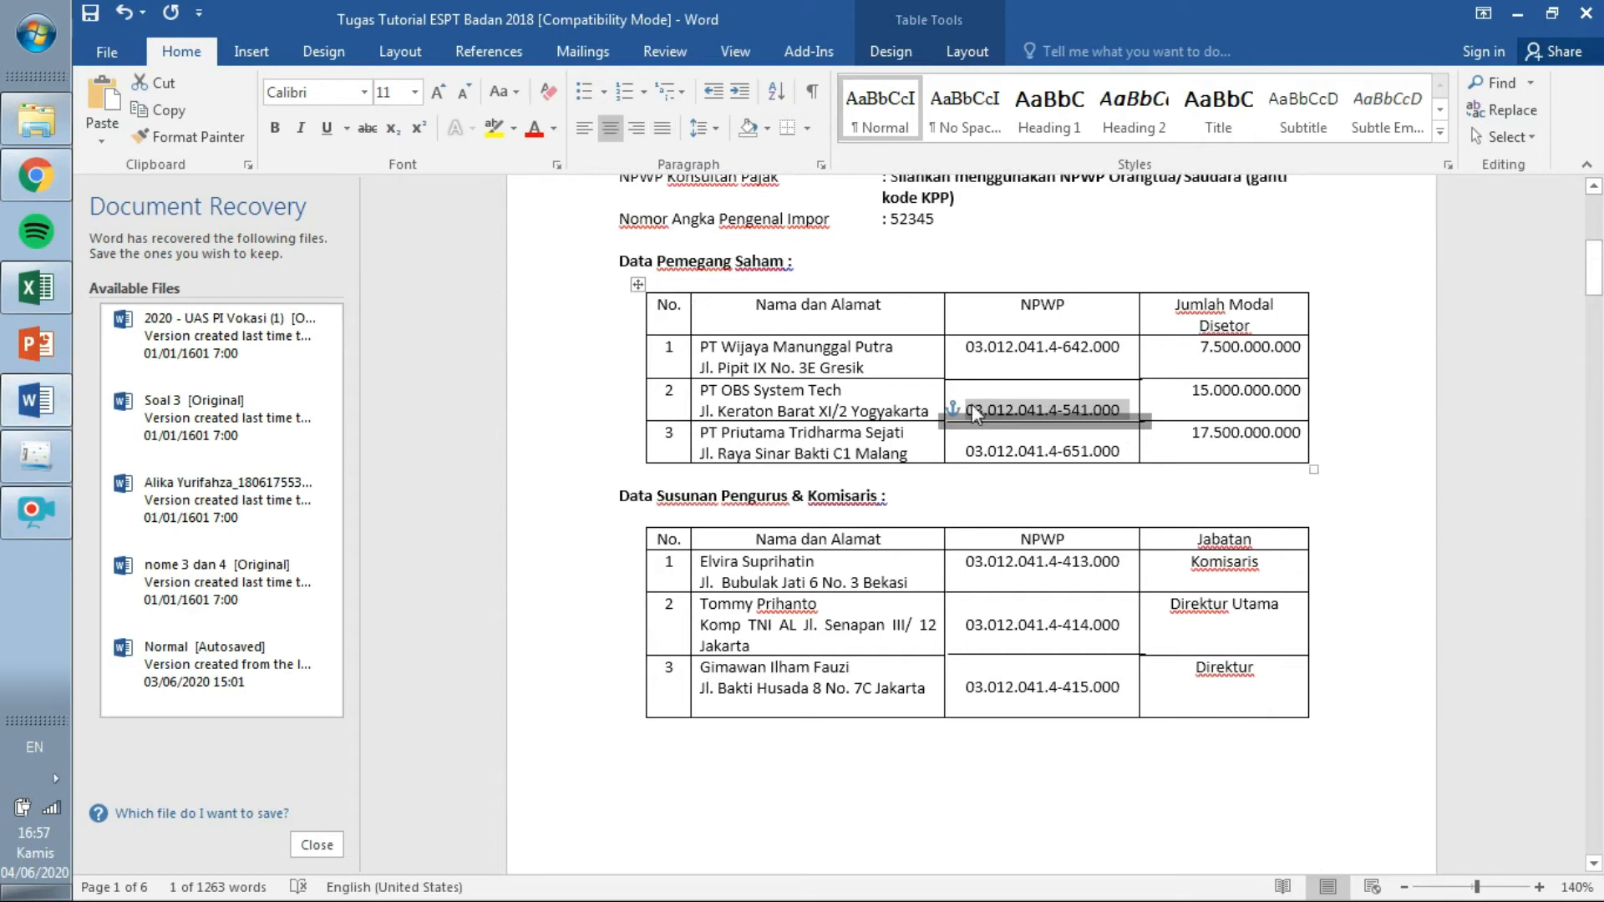
{"action": "left_click", "coordinate": [975, 407]}
{"action": "left_click_drag", "start_coordinate": [974, 405], "coordinate": [1114, 415]}
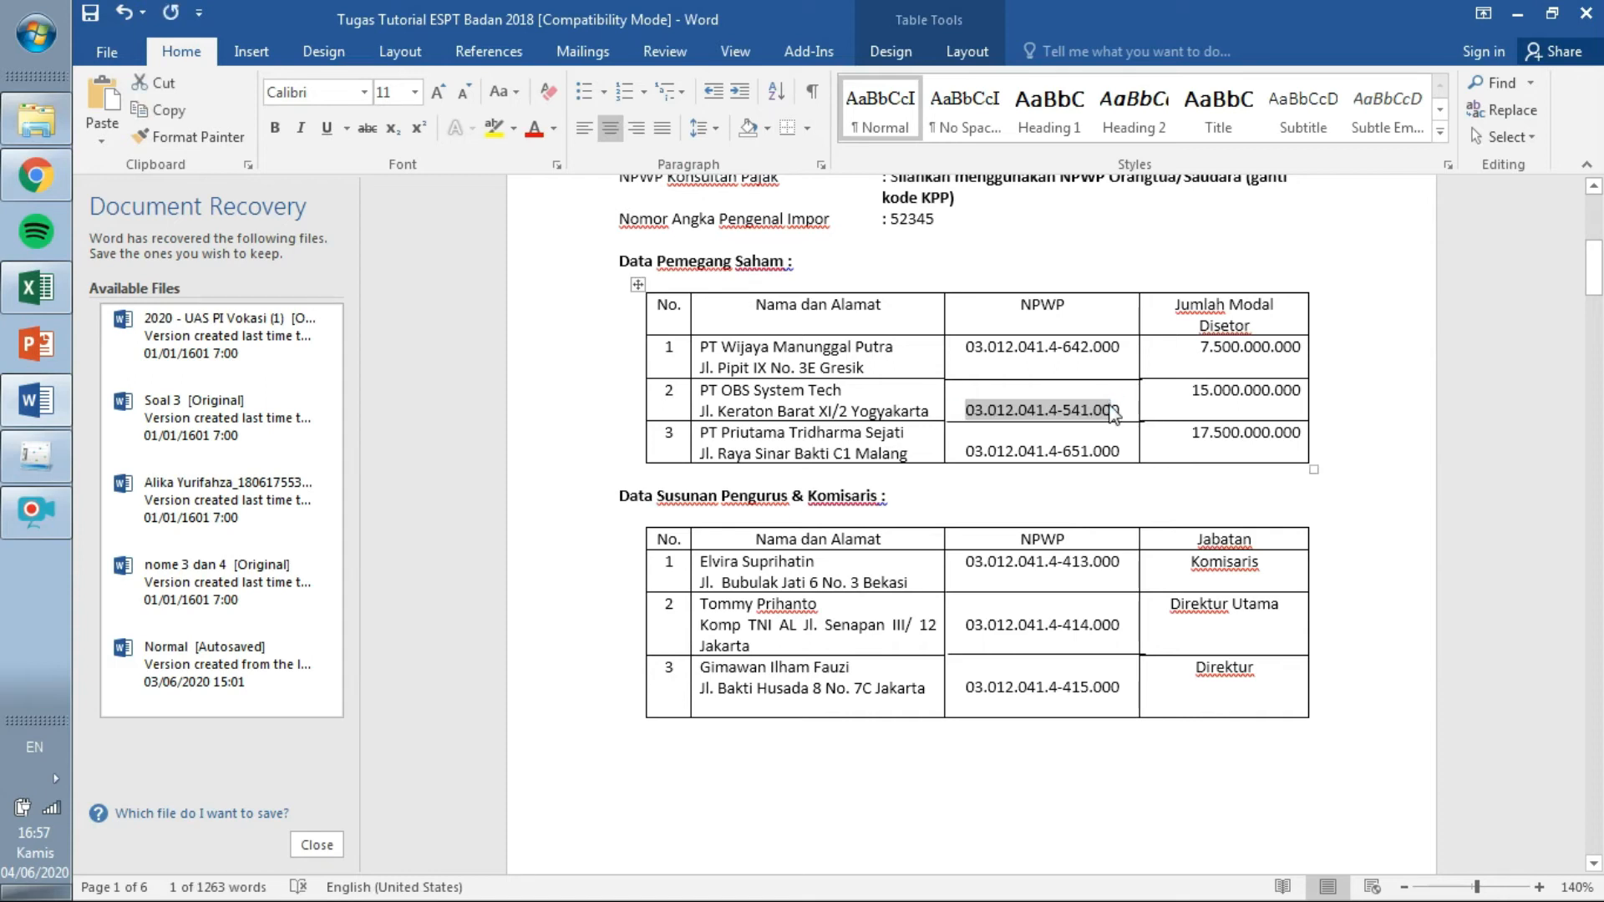
{"action": "left_click", "coordinate": [53, 449]}
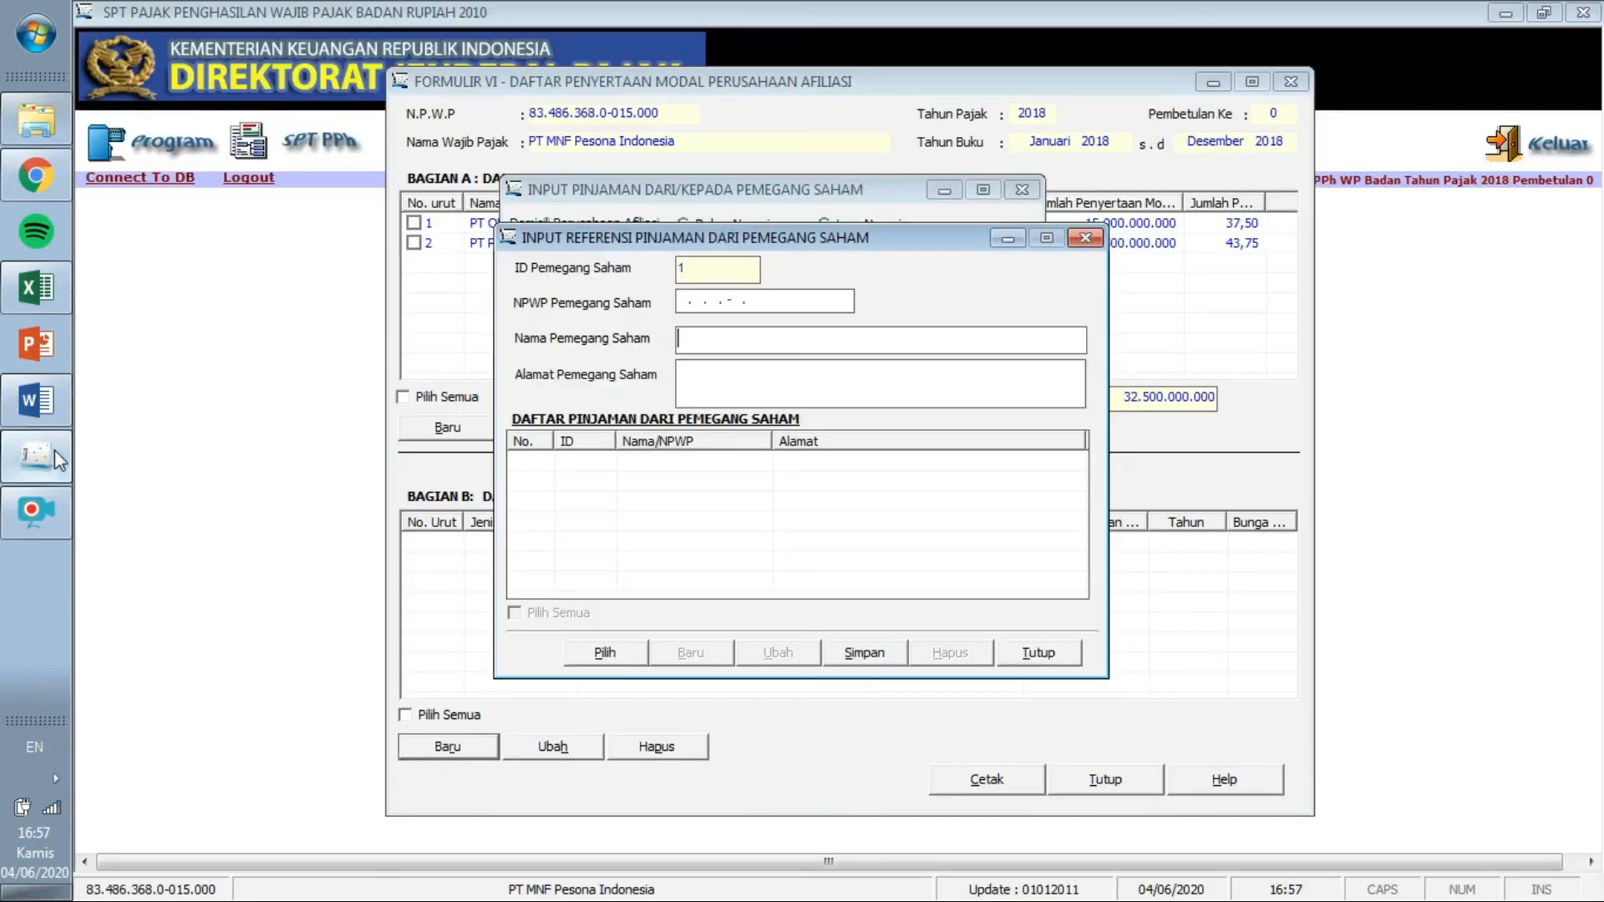
{"action": "left_click", "coordinate": [678, 300]}
{"action": "key", "text": "ctrl+v"}
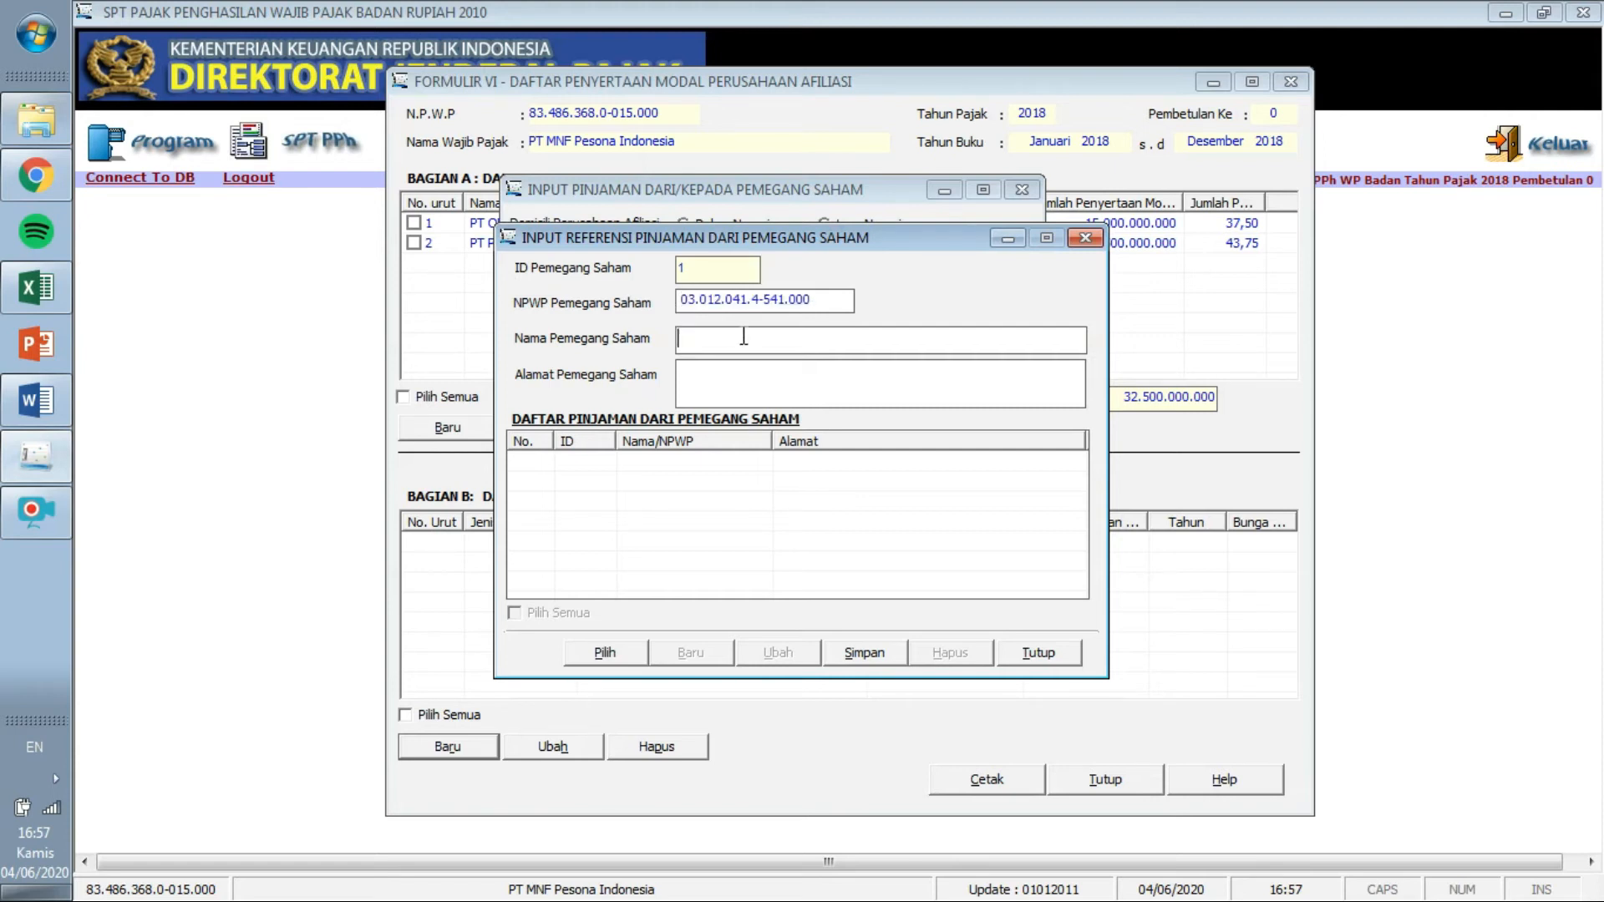
Copy the name PT OBS System Tech from Word into the reference form.
{"action": "left_click", "coordinate": [33, 400]}
{"action": "left_click_drag", "start_coordinate": [843, 390], "coordinate": [721, 388]}
{"action": "left_click", "coordinate": [733, 390]}
{"action": "mouse_move", "coordinate": [851, 391]}
{"action": "left_mouse_down"}
{"action": "mouse_move", "coordinate": [698, 389]}
{"action": "mouse_move", "coordinate": [836, 391]}
{"action": "left_mouse_up"}
{"action": "key", "text": "ctrl+c"}
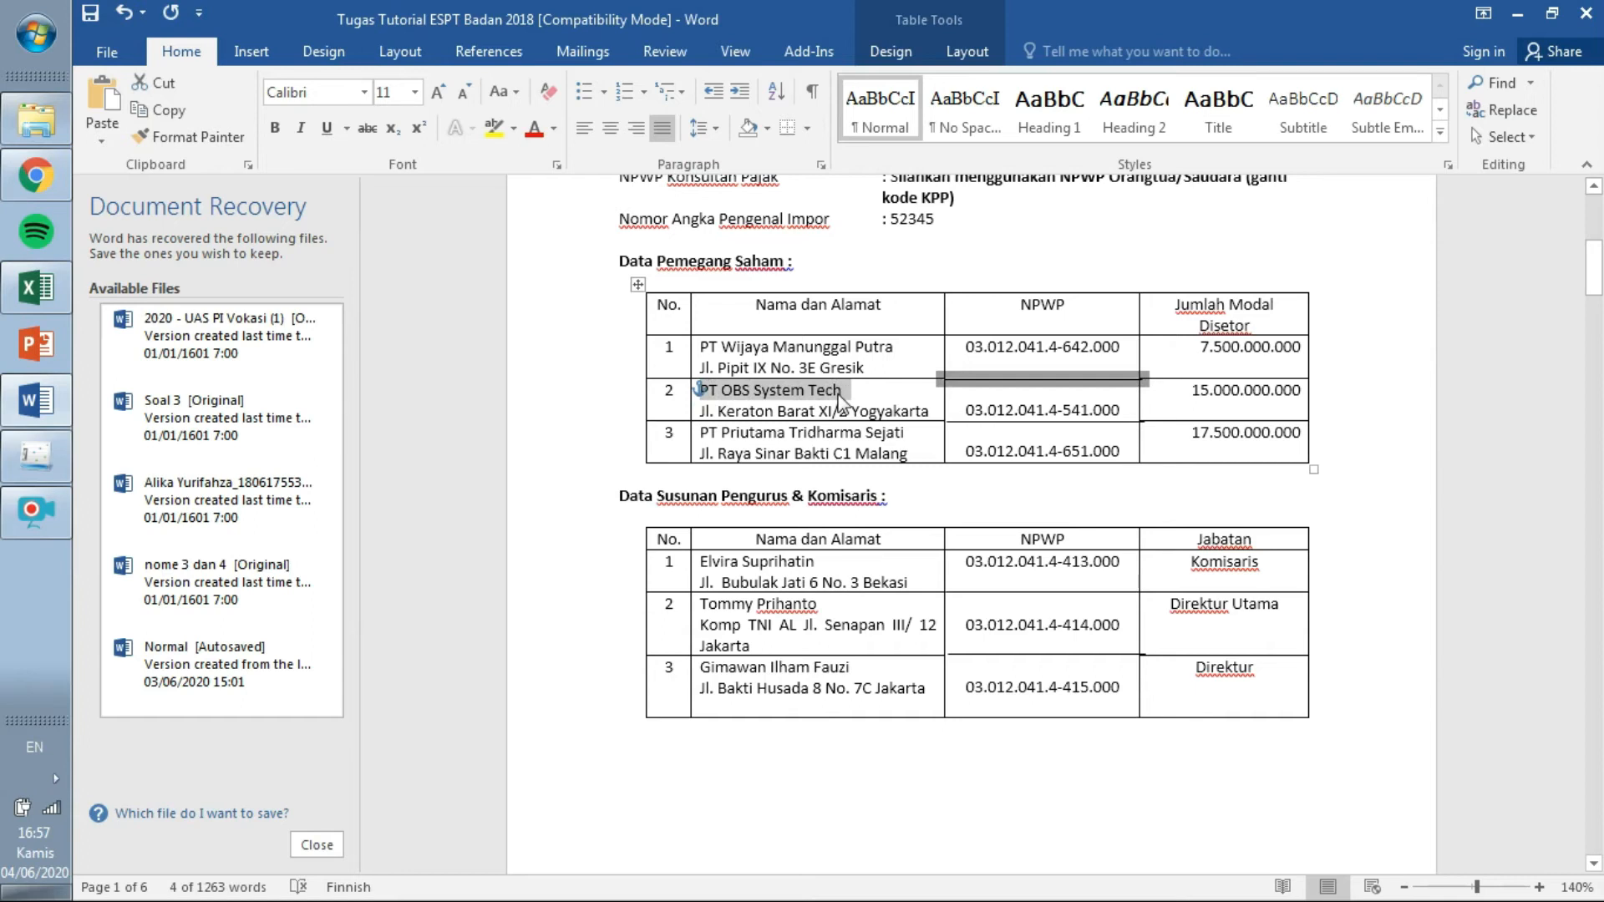
{"action": "left_click", "coordinate": [840, 392]}
{"action": "left_click_drag", "start_coordinate": [842, 391], "coordinate": [805, 390]}
{"action": "left_click_drag", "start_coordinate": [704, 390], "coordinate": [839, 390]}
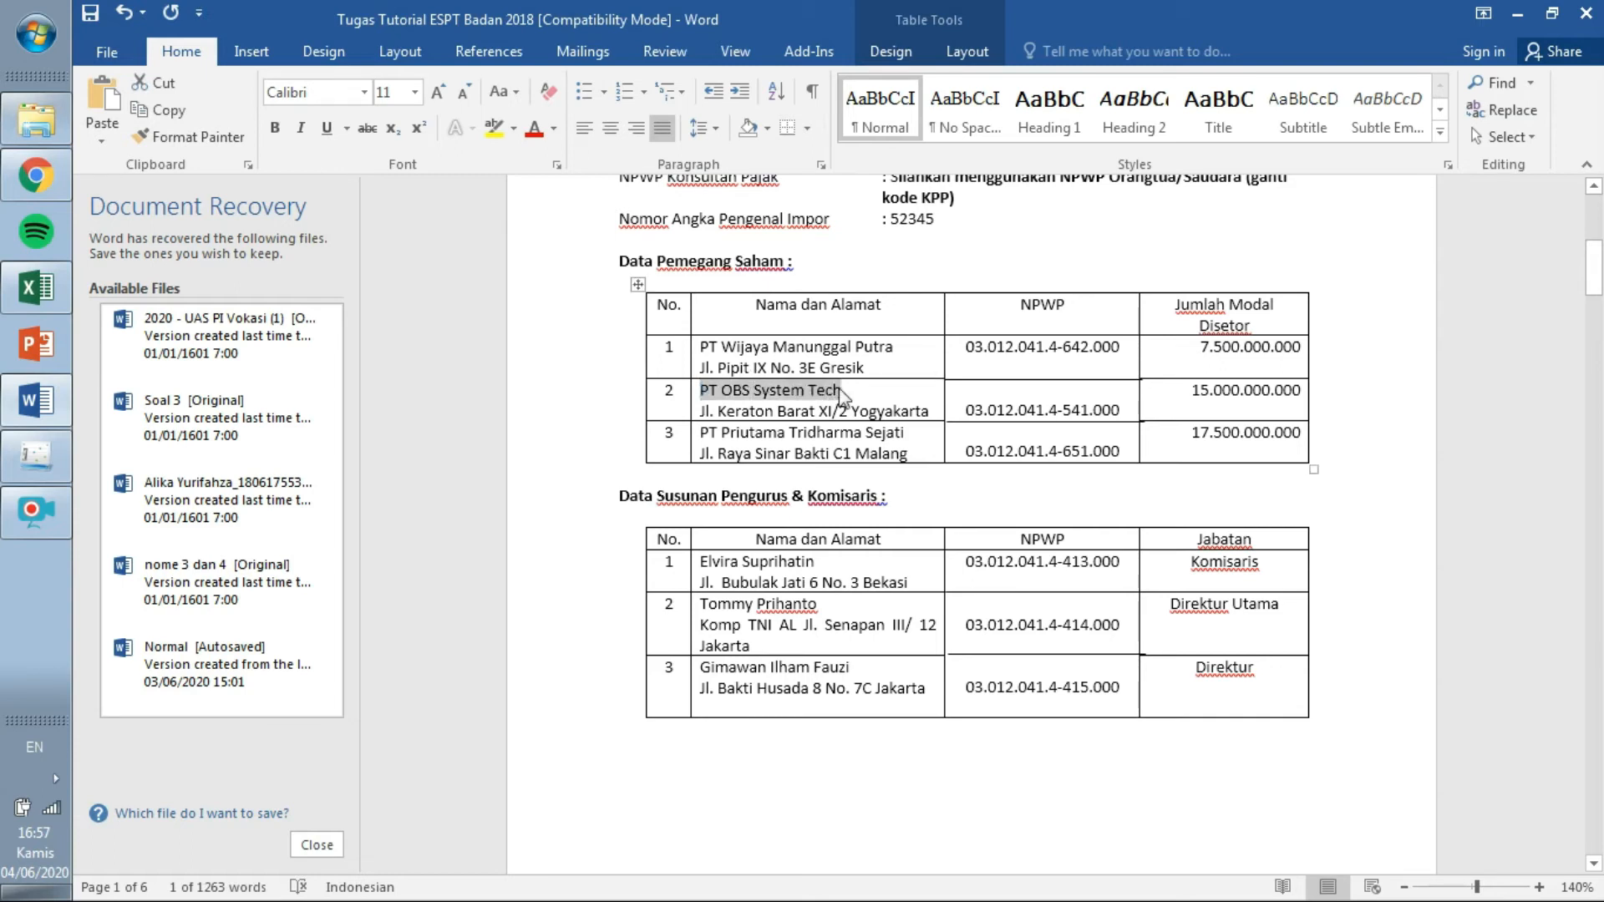
{"action": "left_click", "coordinate": [36, 455]}
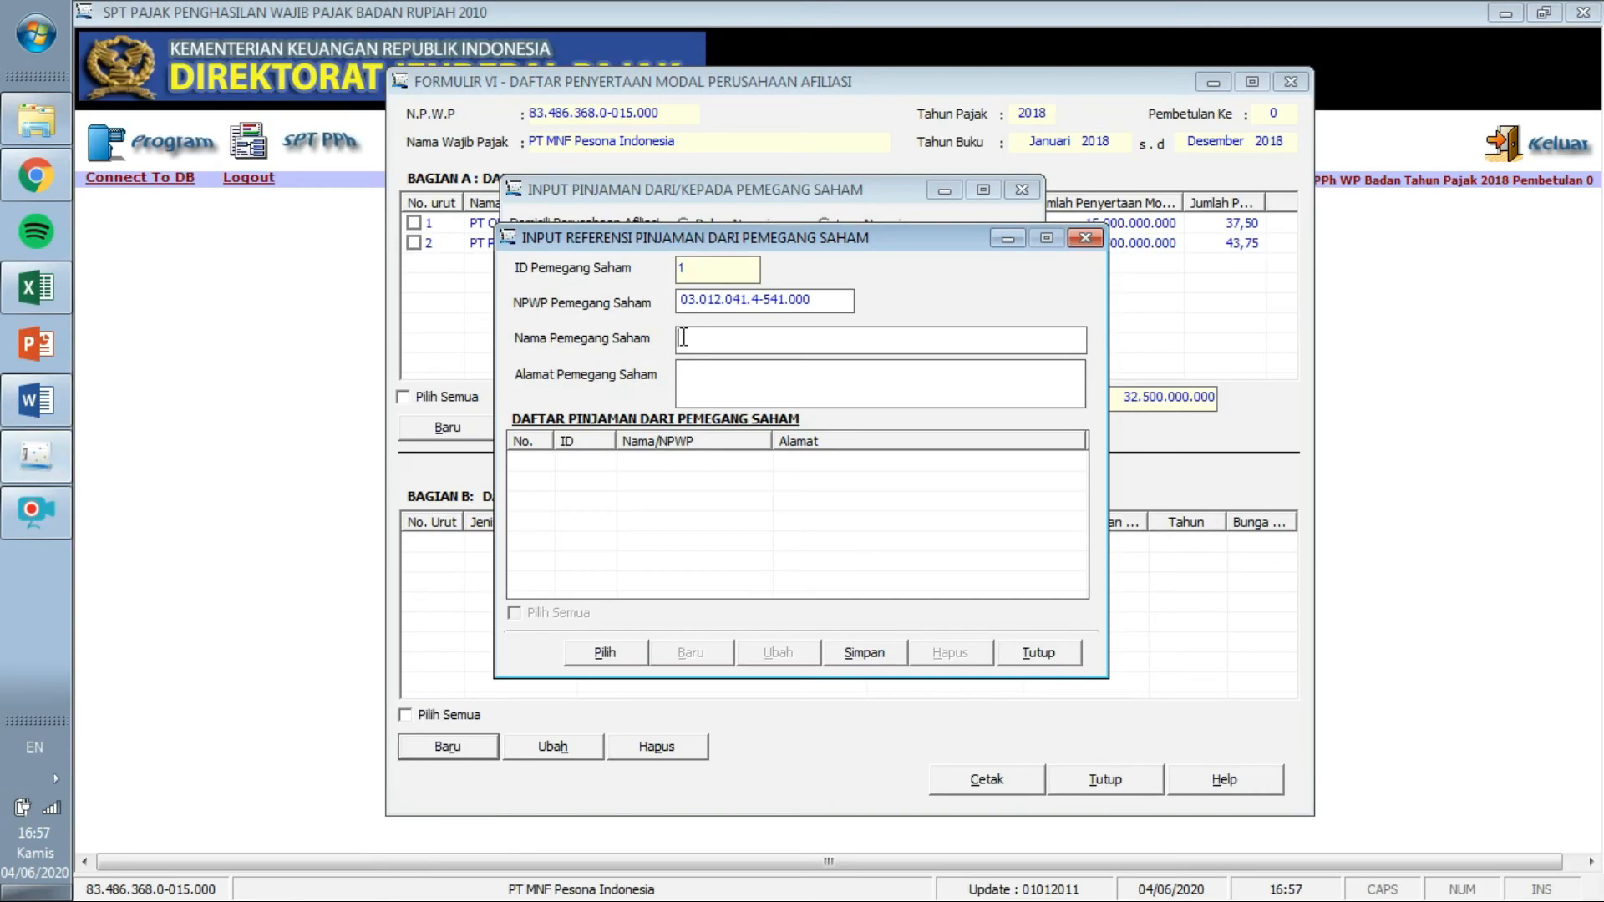
{"action": "key", "text": "ctrl+v"}
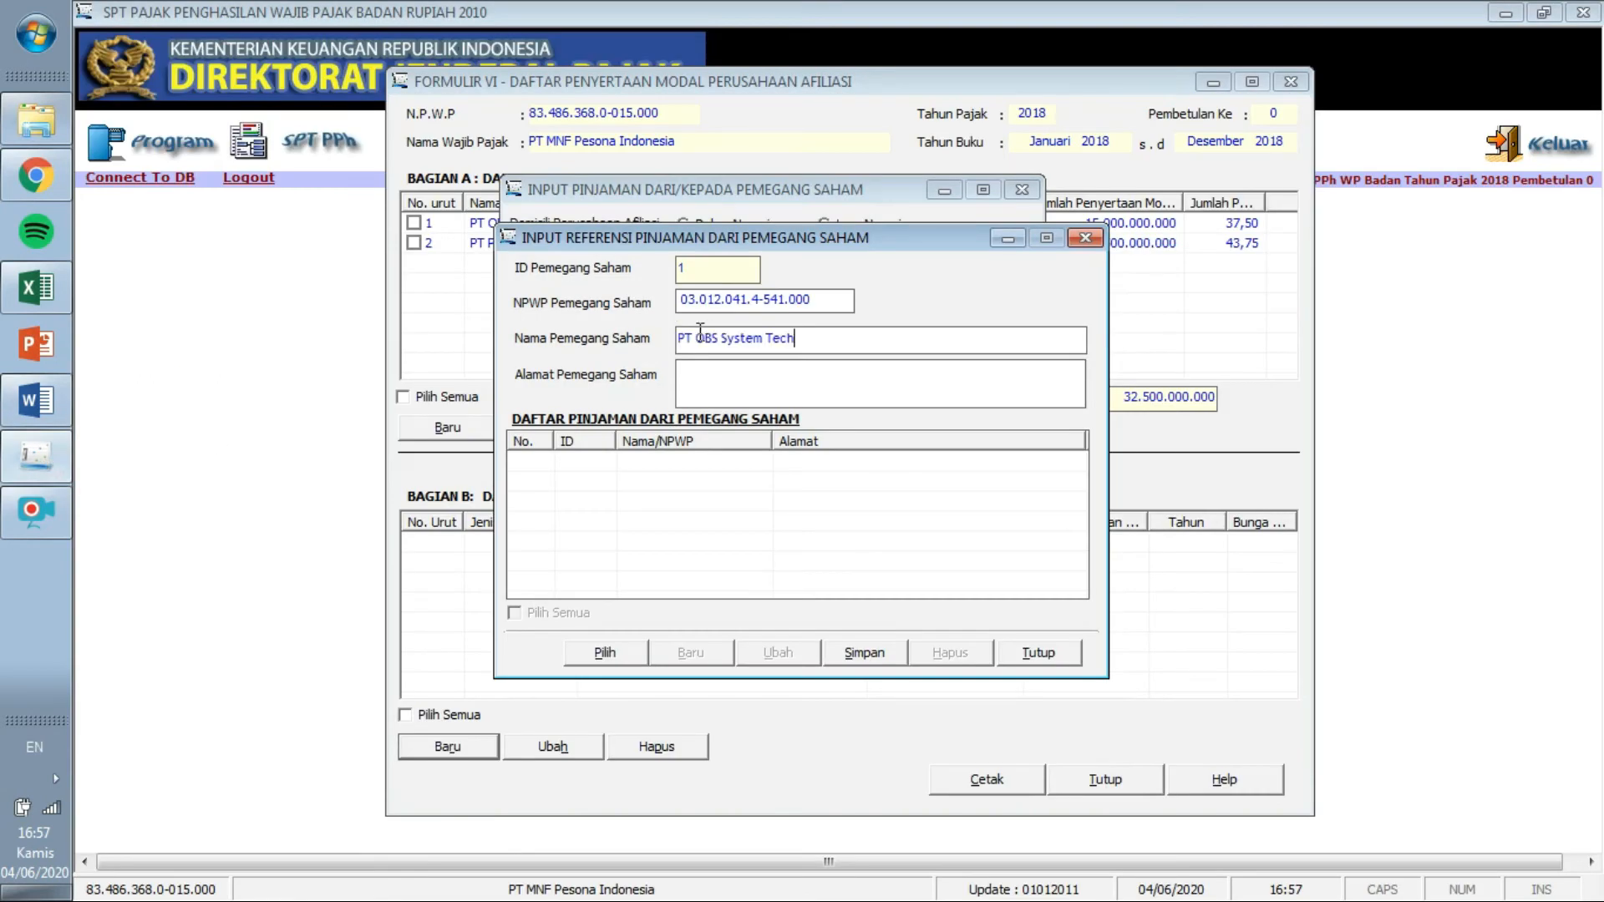
{"action": "left_click", "coordinate": [35, 401]}
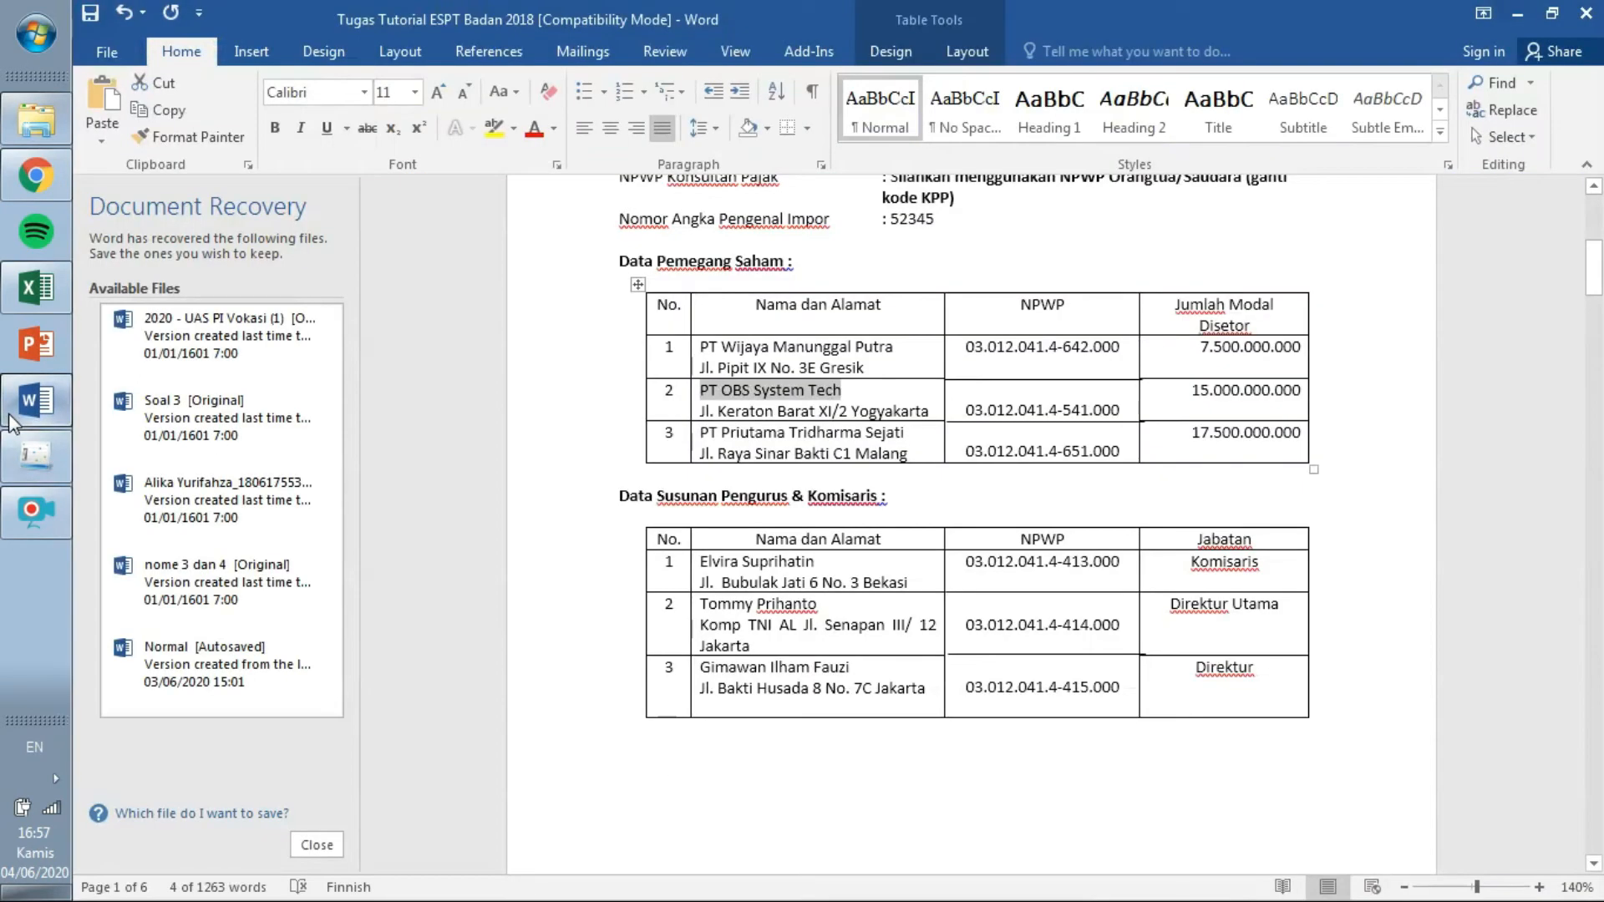
{"action": "left_click", "coordinate": [695, 414]}
{"action": "left_click", "coordinate": [704, 411]}
{"action": "left_click_drag", "start_coordinate": [703, 411], "coordinate": [920, 423]}
{"action": "key", "text": "ctrl+c"}
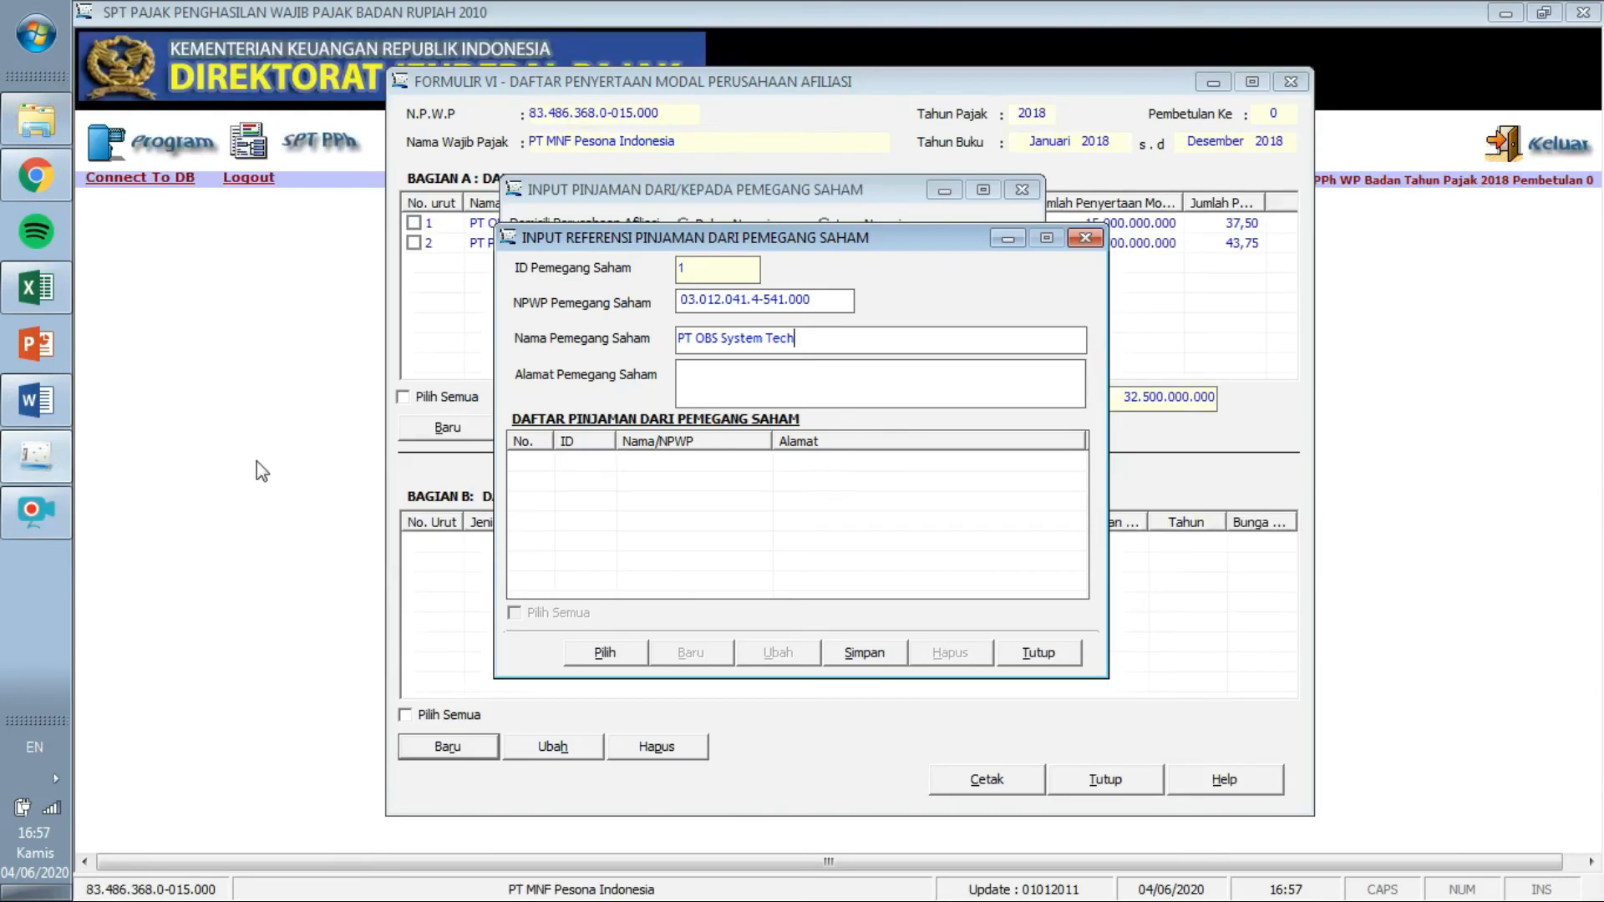
{"action": "left_click", "coordinate": [36, 455]}
{"action": "left_click", "coordinate": [792, 373]}
{"action": "key", "text": "ctrl+v"}
{"action": "left_click", "coordinate": [850, 660]}
{"action": "left_click", "coordinate": [846, 540]}
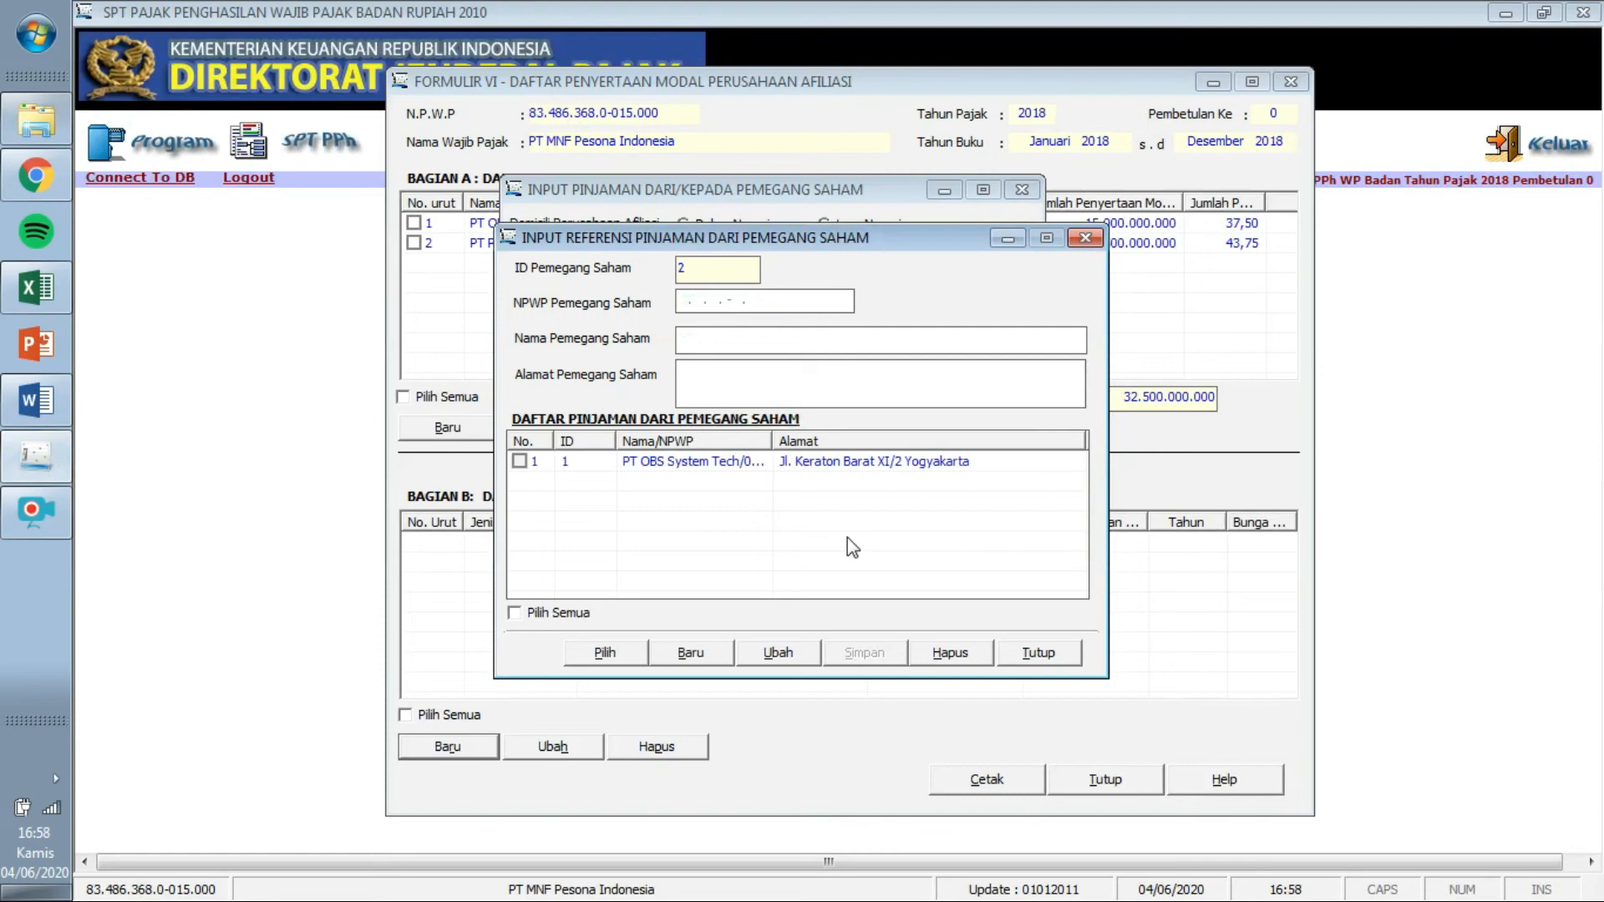
{"action": "left_click", "coordinate": [1084, 240]}
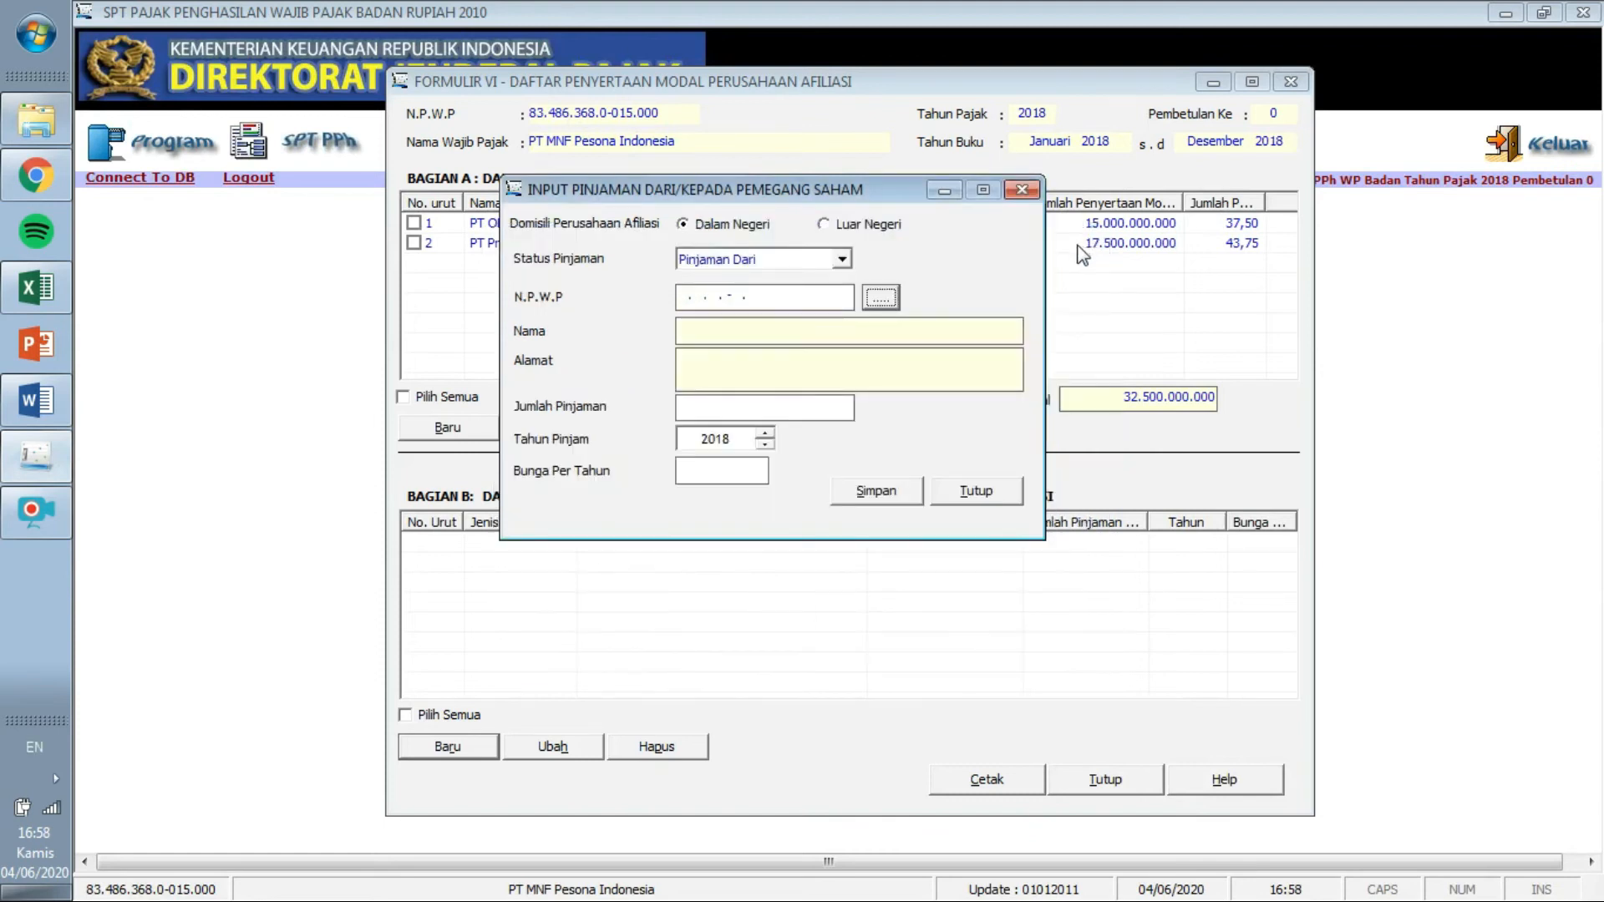
Pick PT OBS System Tech from the shareholder list as the loan's lender.
{"action": "left_click", "coordinate": [880, 300]}
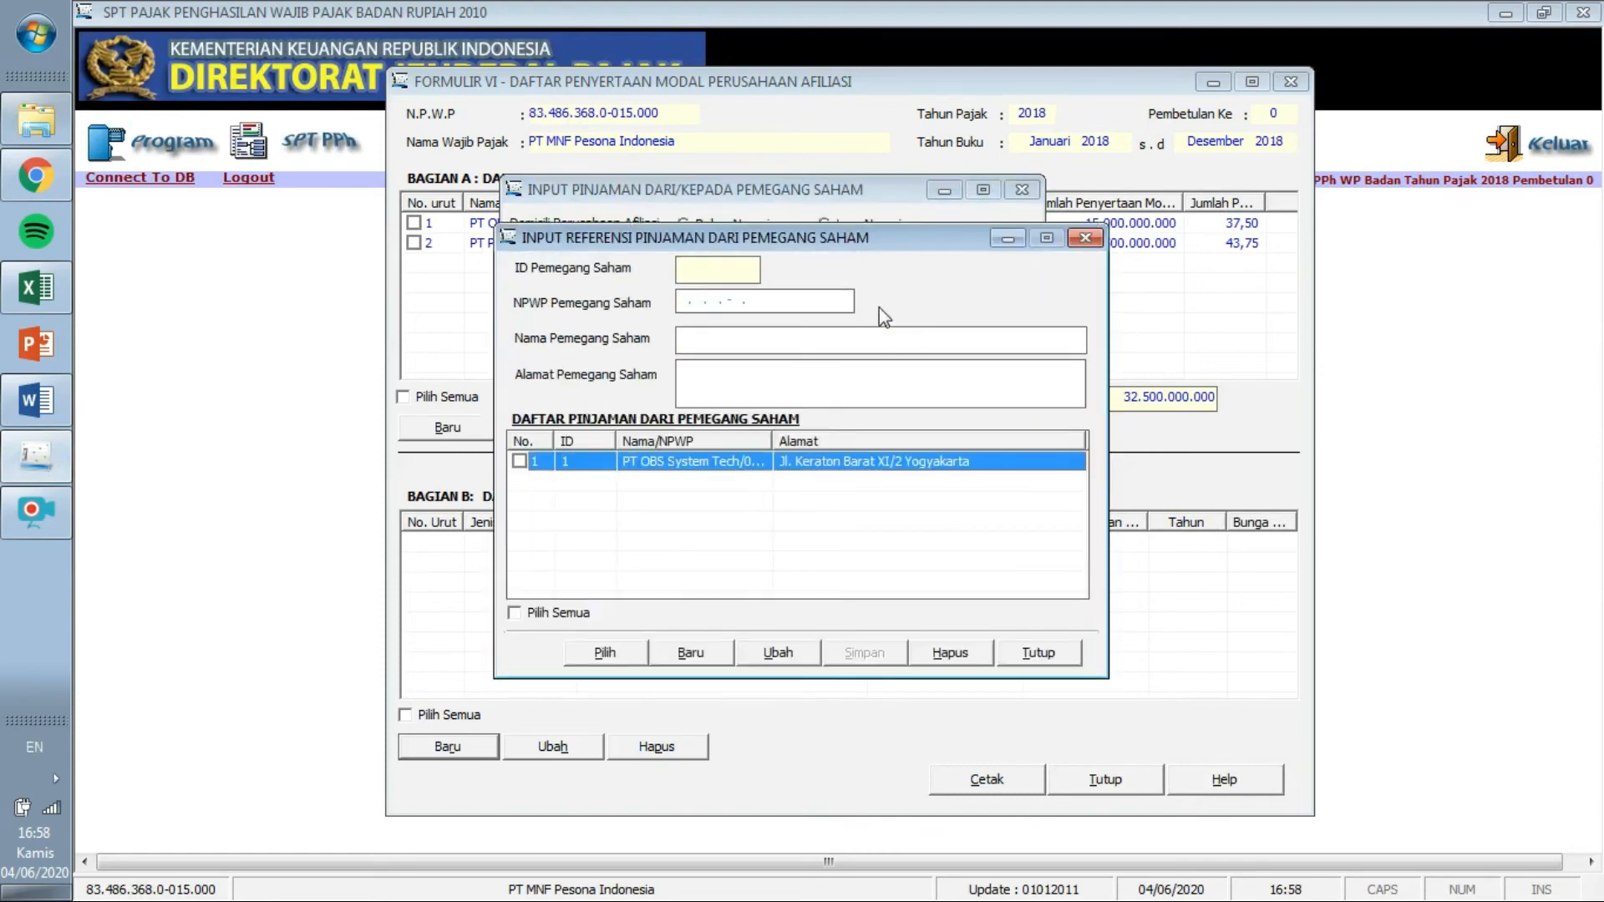
{"action": "left_click", "coordinate": [620, 658]}
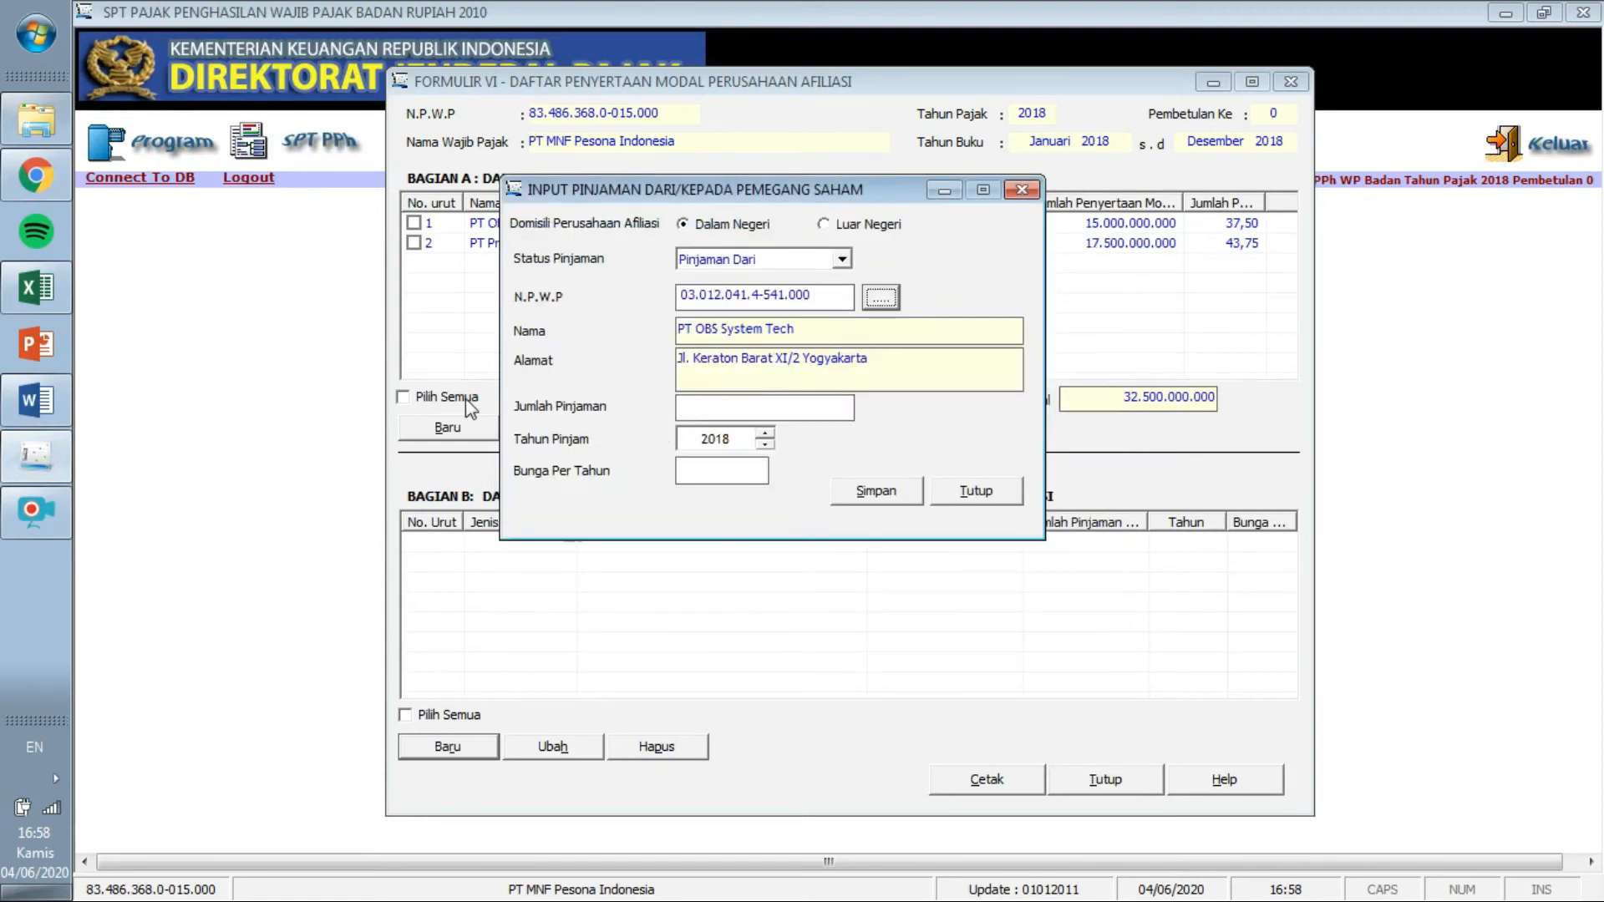
{"action": "left_click", "coordinate": [35, 400]}
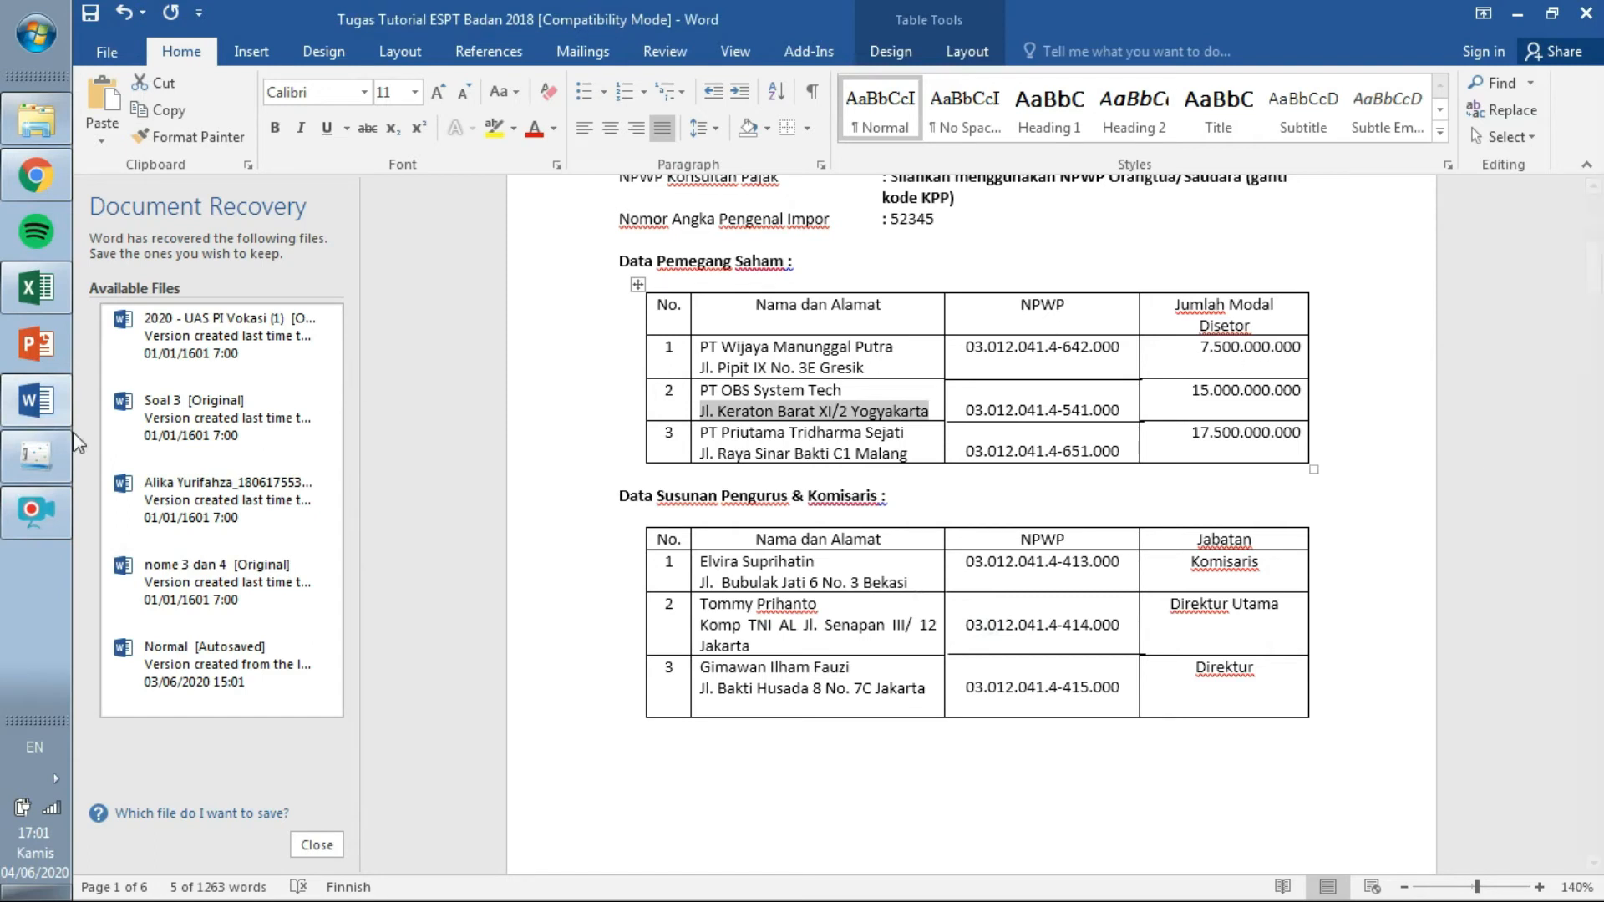
{"action": "left_click", "coordinate": [52, 449]}
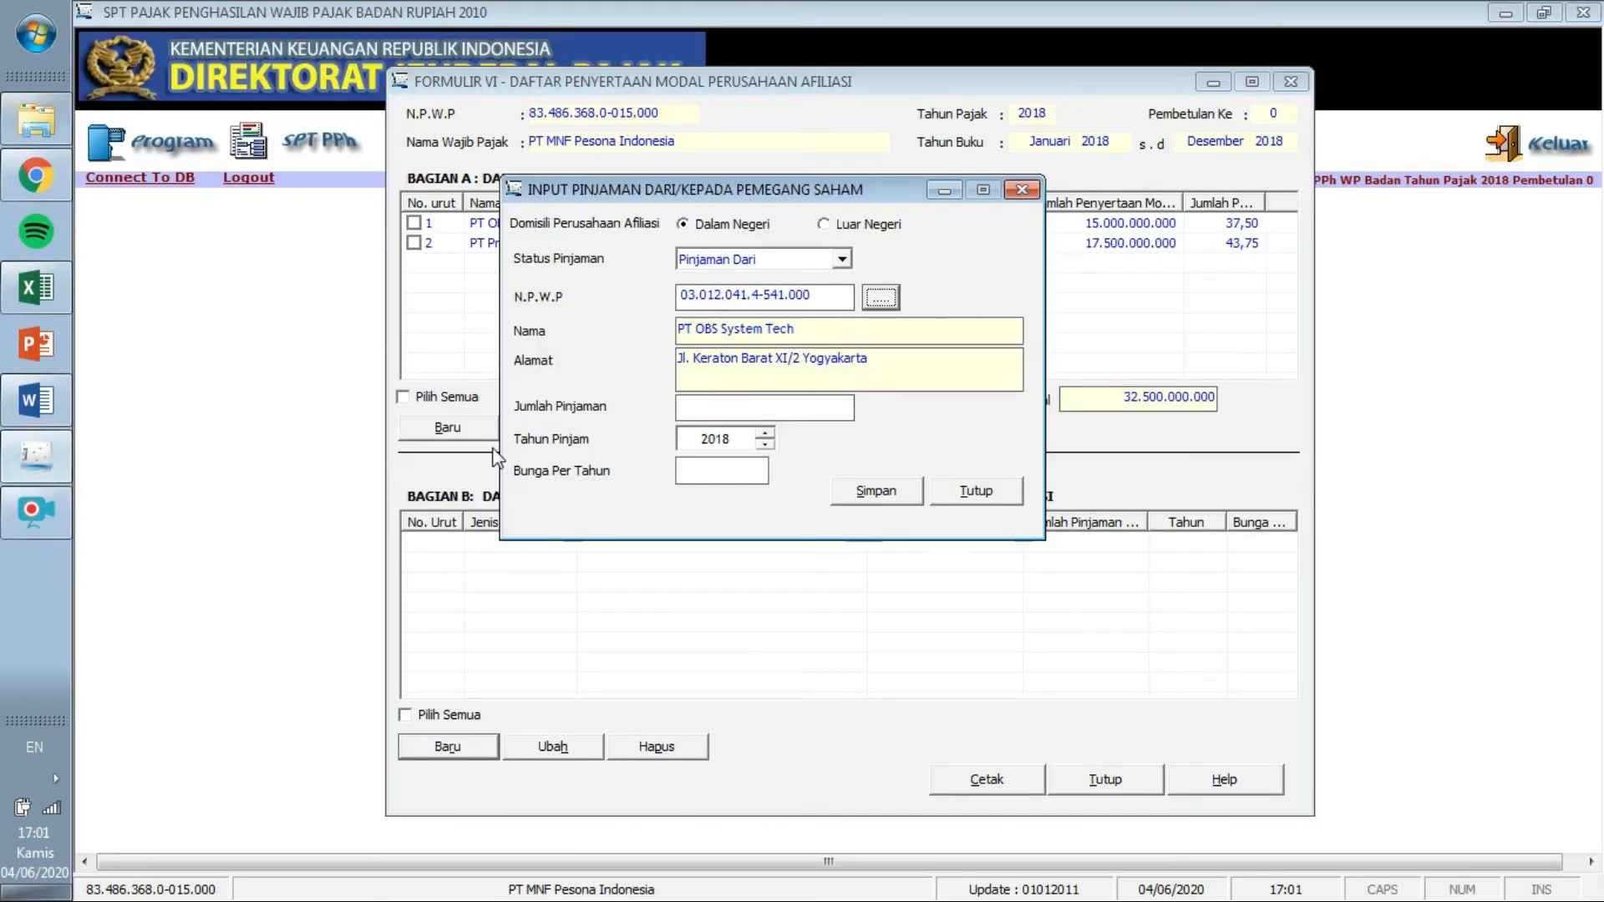
Look up the shareholder loan terms and the 1.800.000.000 Hutang Pemegang saham amount in Word.
{"action": "left_click", "coordinate": [36, 400]}
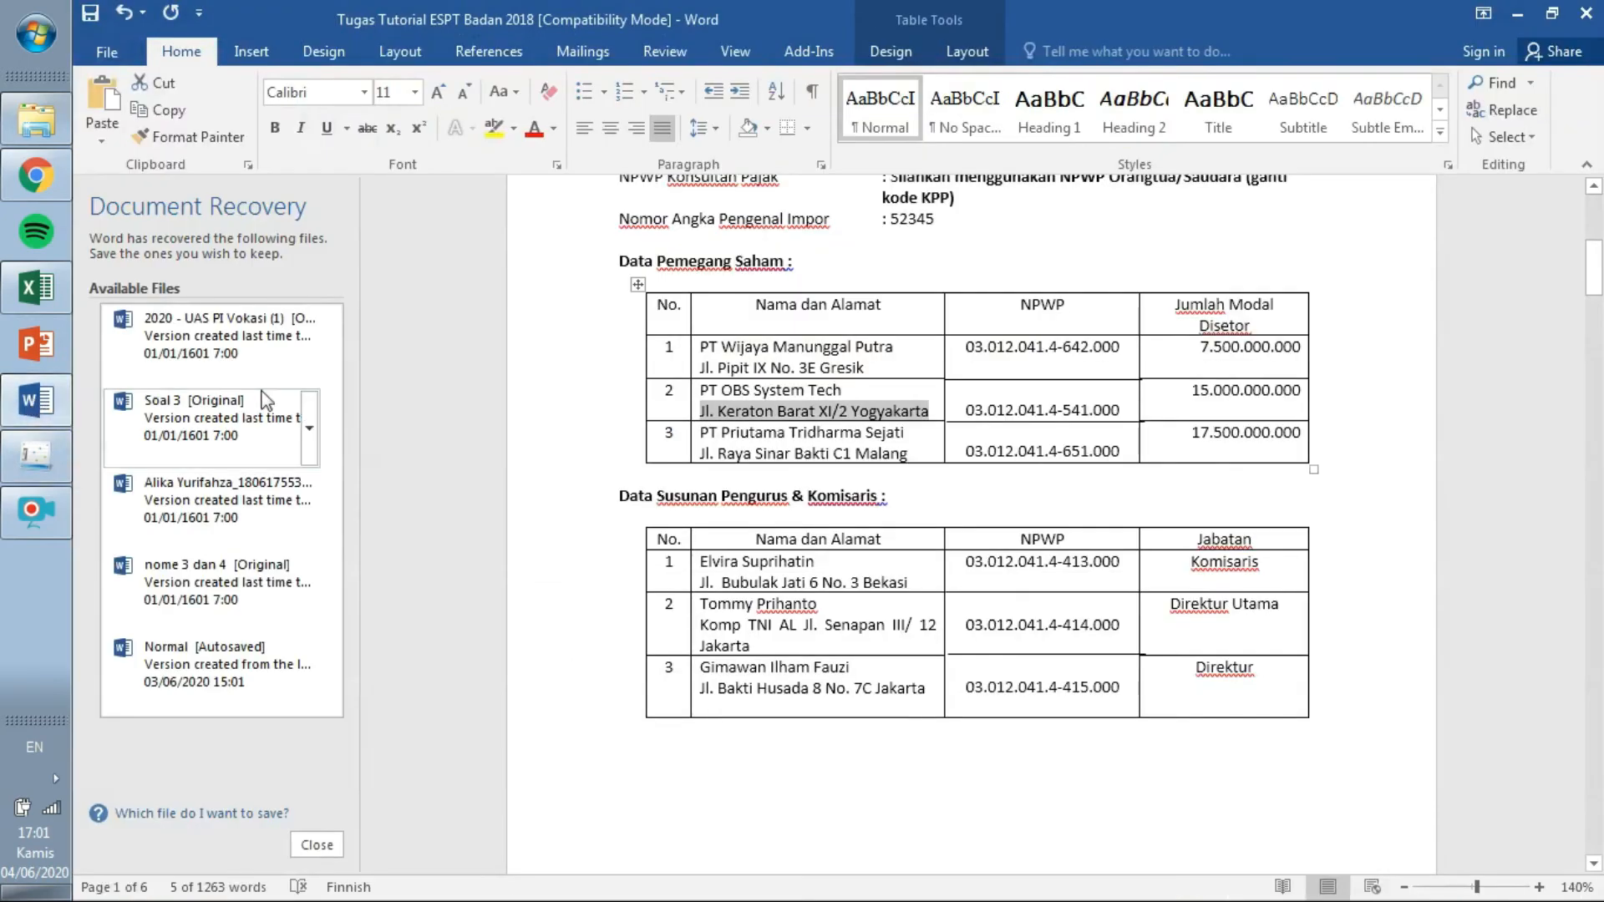
{"action": "left_click_drag", "start_coordinate": [1598, 289], "coordinate": [1586, 620]}
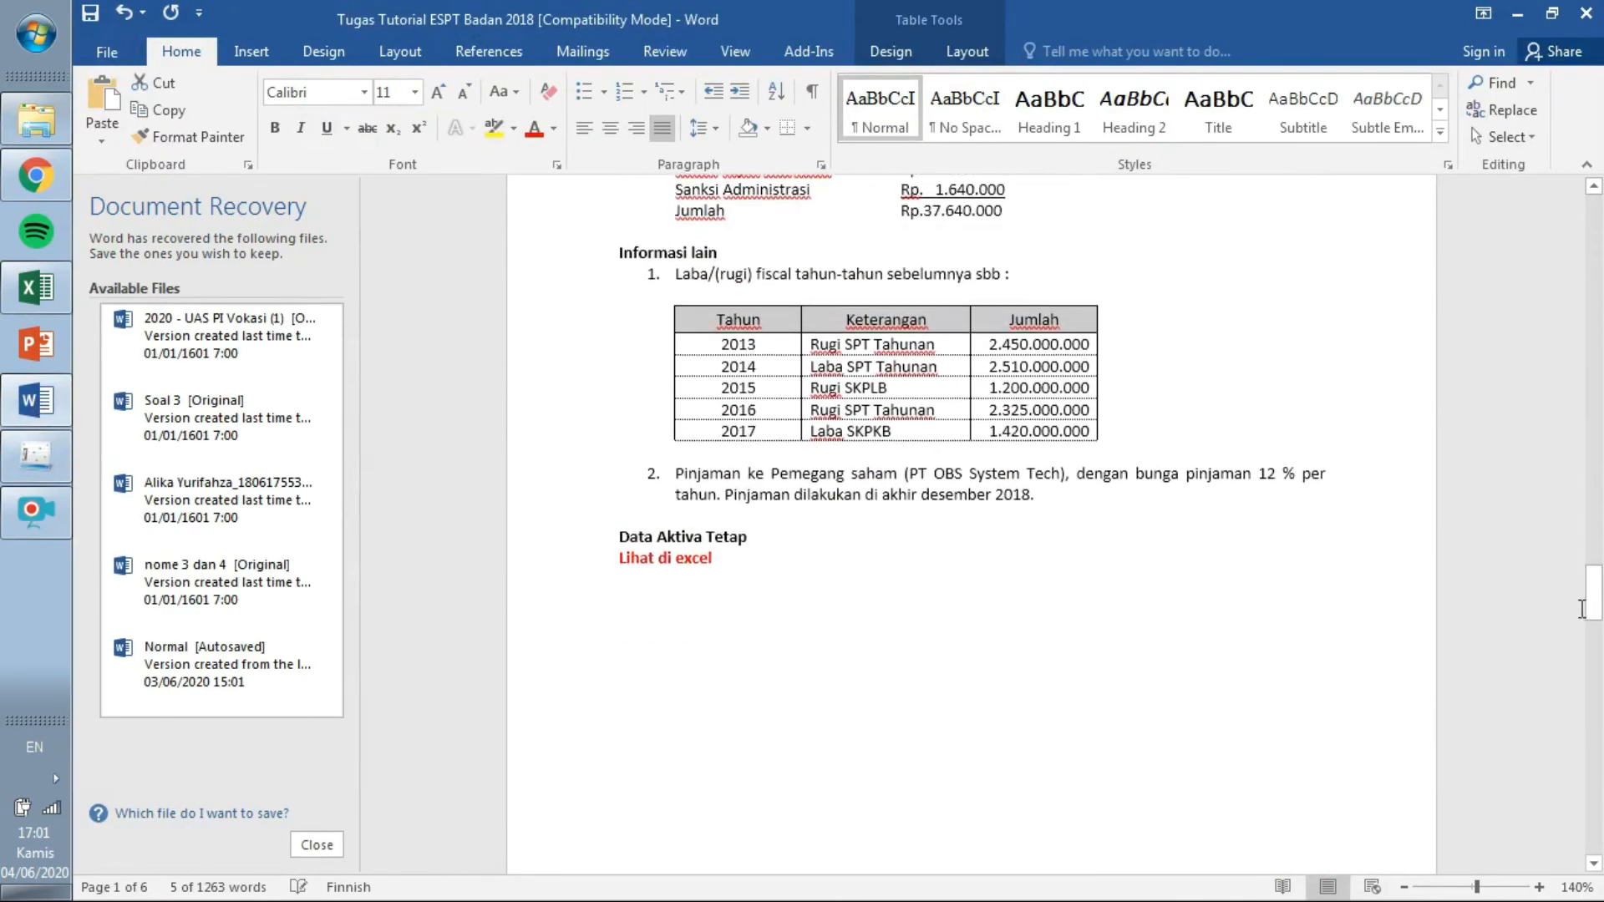
{"action": "left_click_drag", "start_coordinate": [1042, 460], "coordinate": [677, 445]}
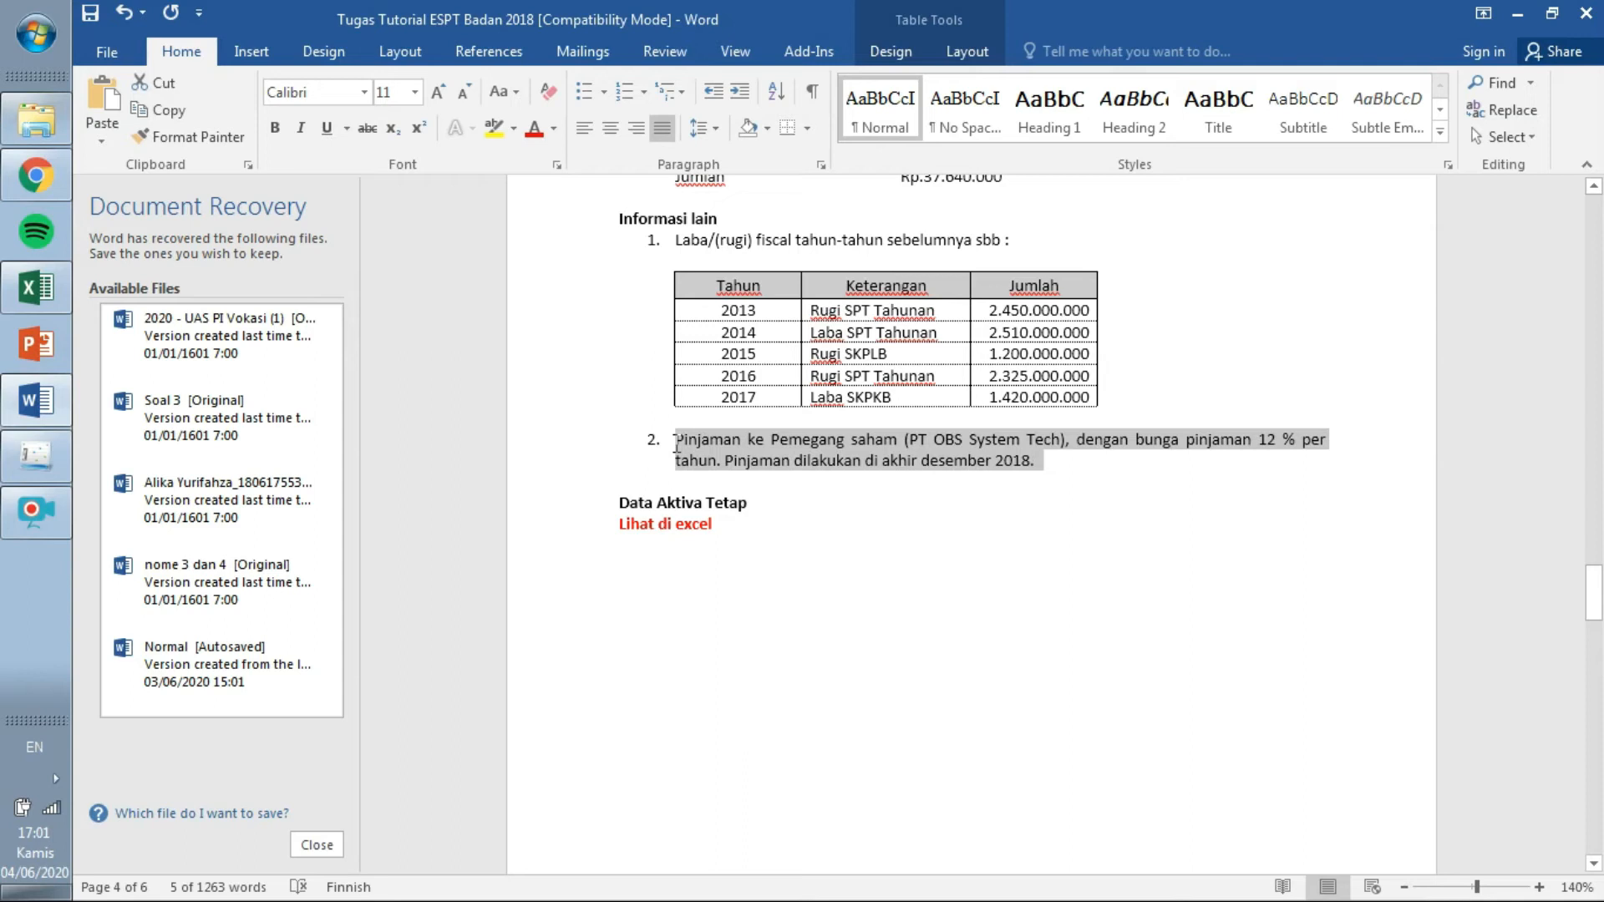
{"action": "left_click_drag", "start_coordinate": [677, 445], "coordinate": [677, 445]}
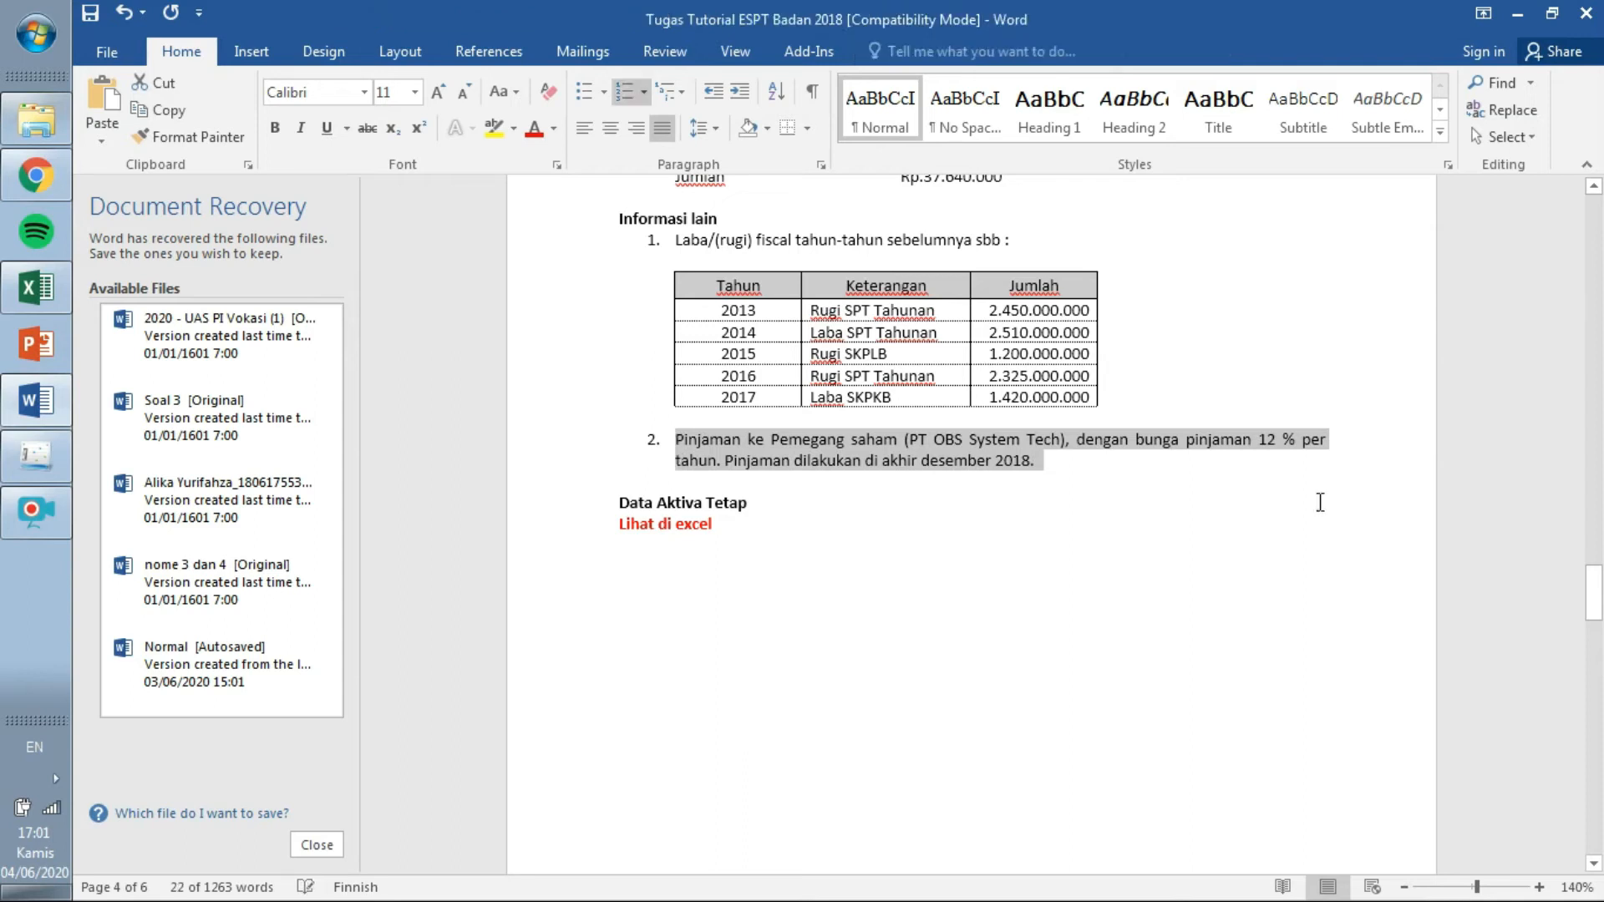
{"action": "left_click", "coordinate": [1216, 560]}
{"action": "left_click_drag", "start_coordinate": [1594, 600], "coordinate": [1597, 687]}
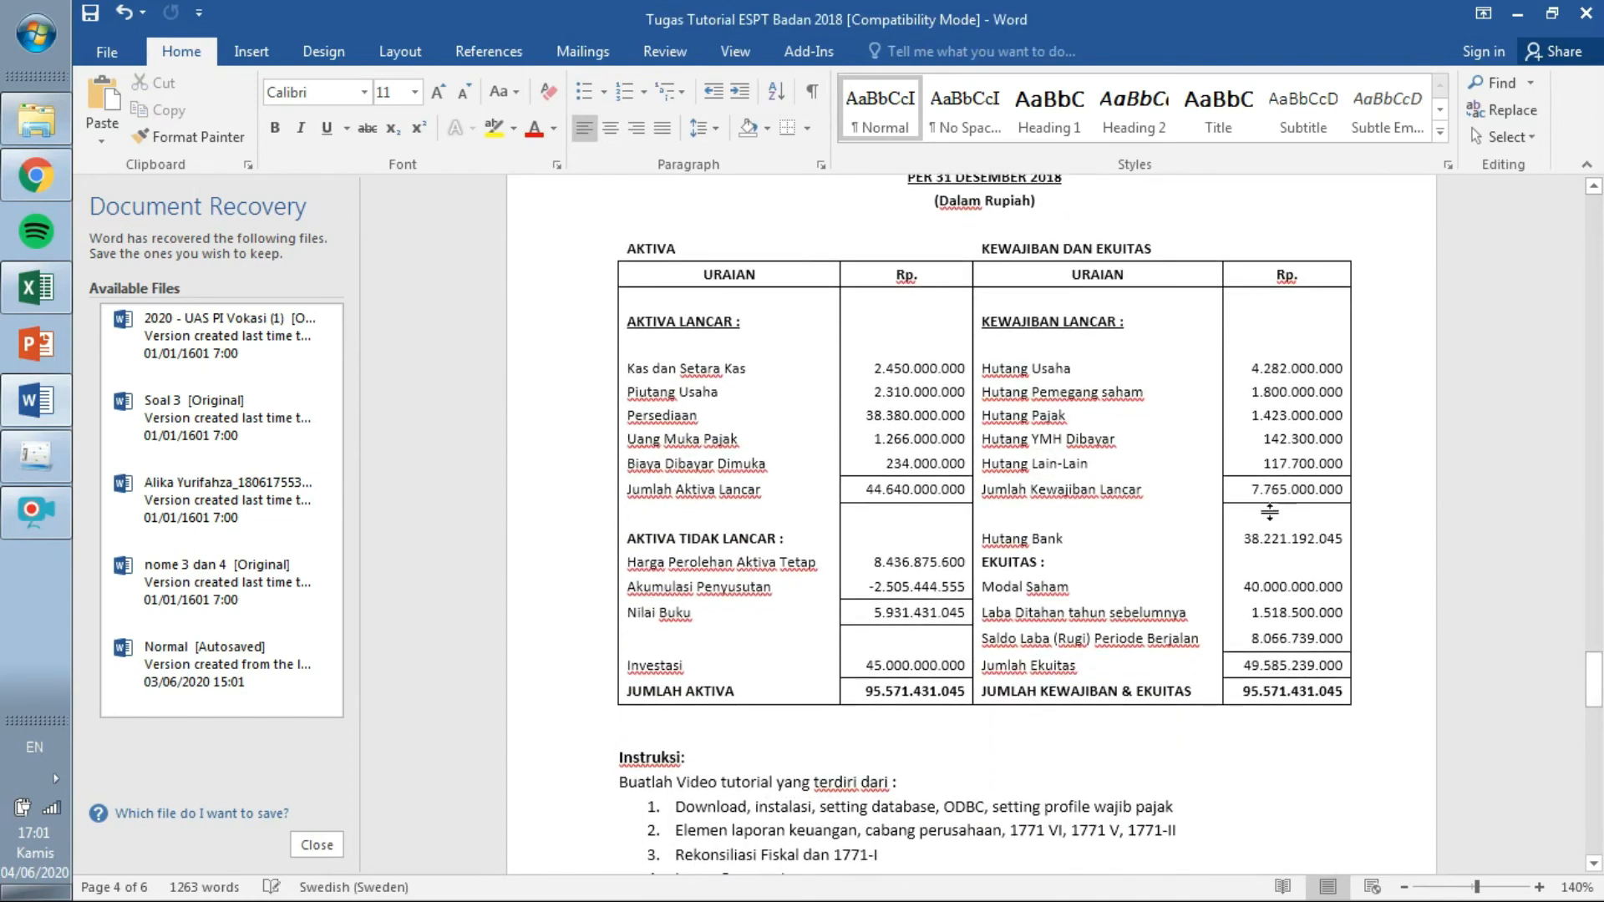
{"action": "left_click_drag", "start_coordinate": [984, 392], "coordinate": [1348, 393]}
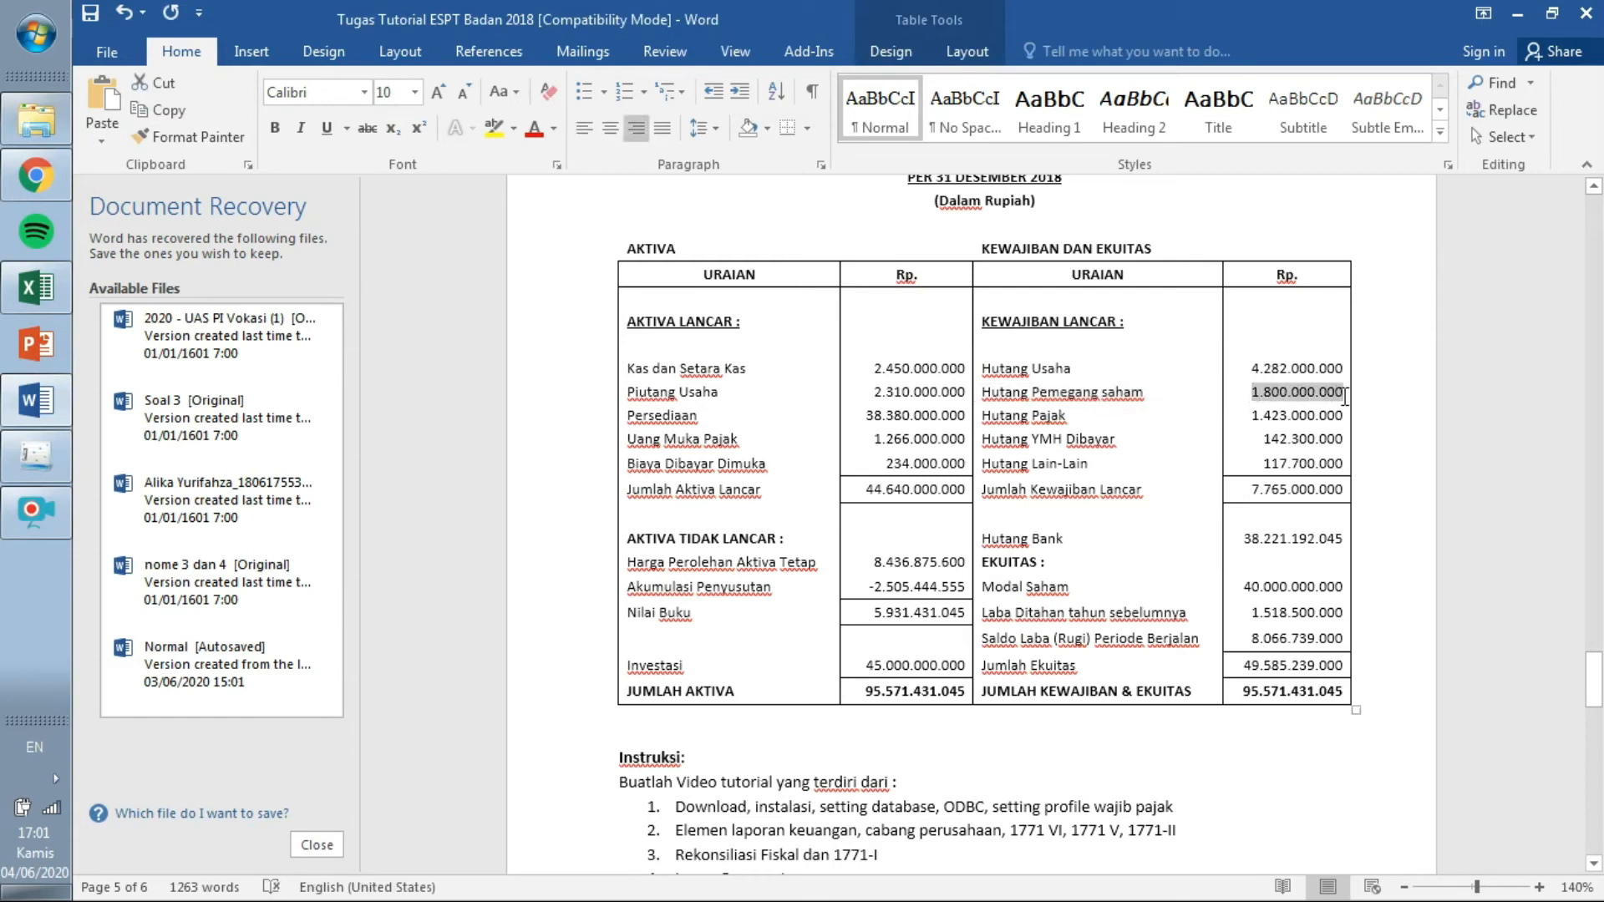
{"action": "left_click", "coordinate": [41, 455]}
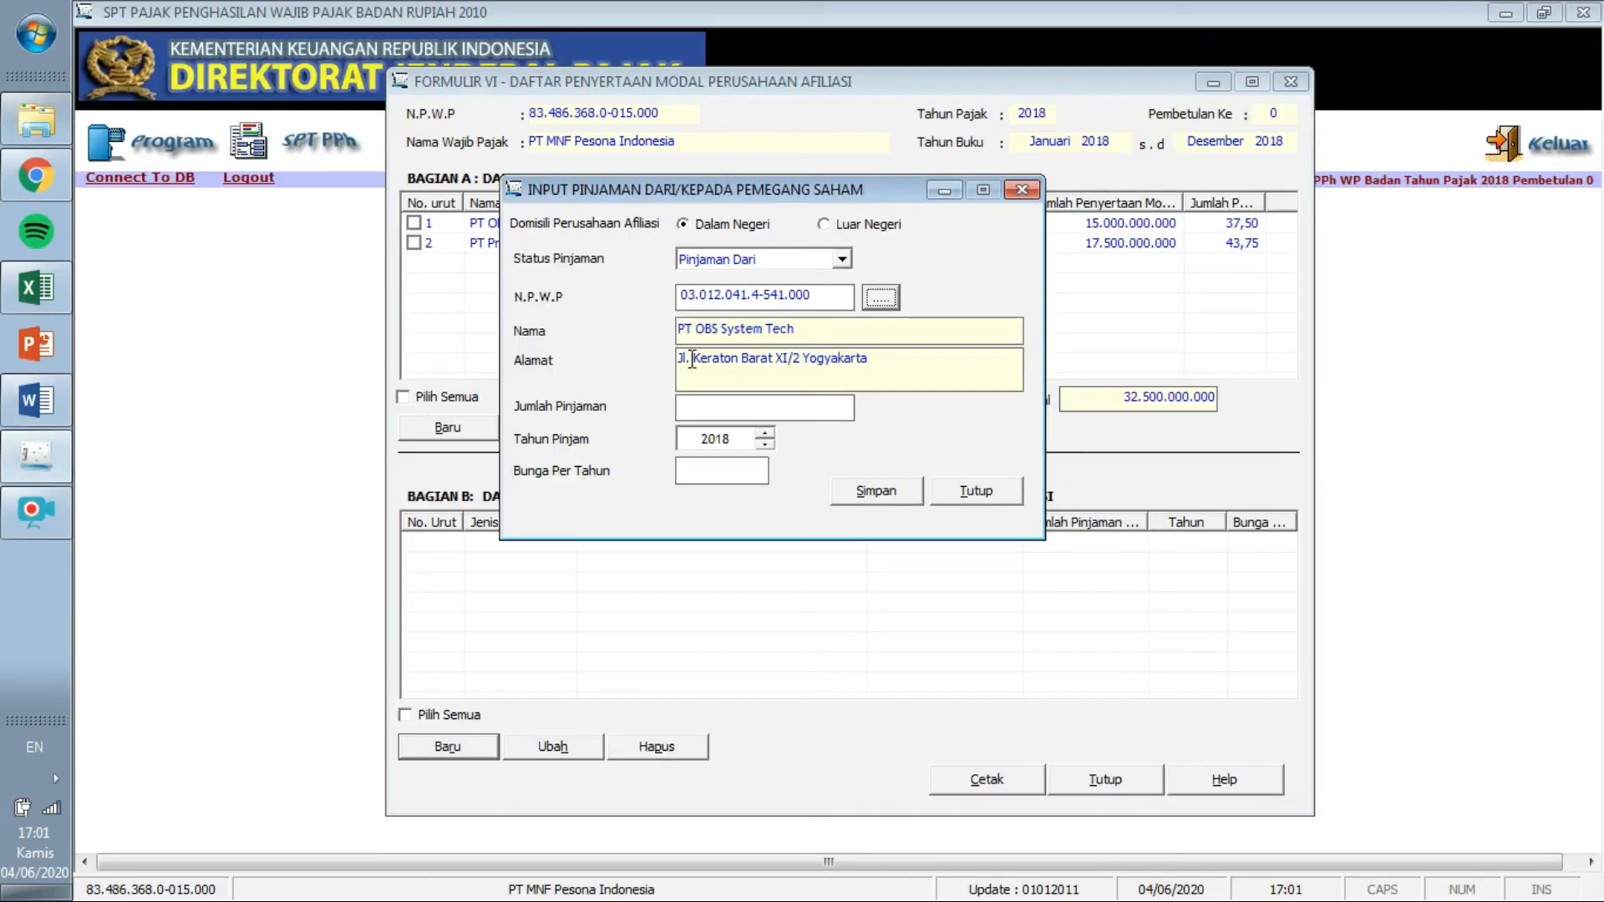
Record loan amount 1.800.000.000 at 12% yearly interest, save it, and close Formulir VI.
{"action": "left_click", "coordinate": [709, 412]}
{"action": "type", "text": "1800000000"}
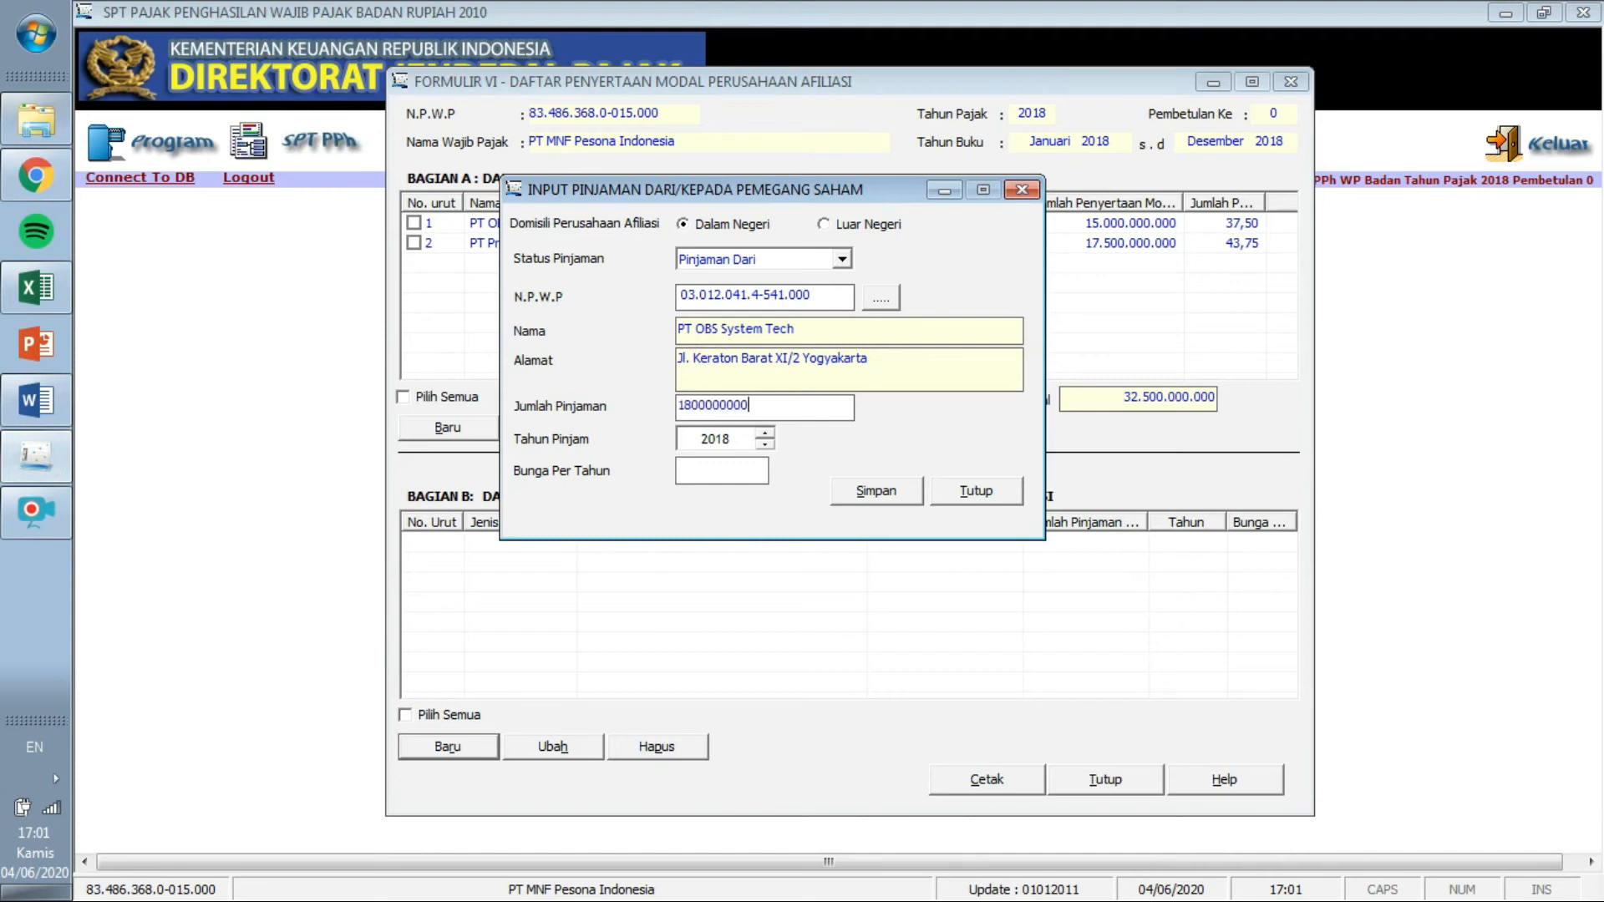
{"action": "key", "text": "Tab"}
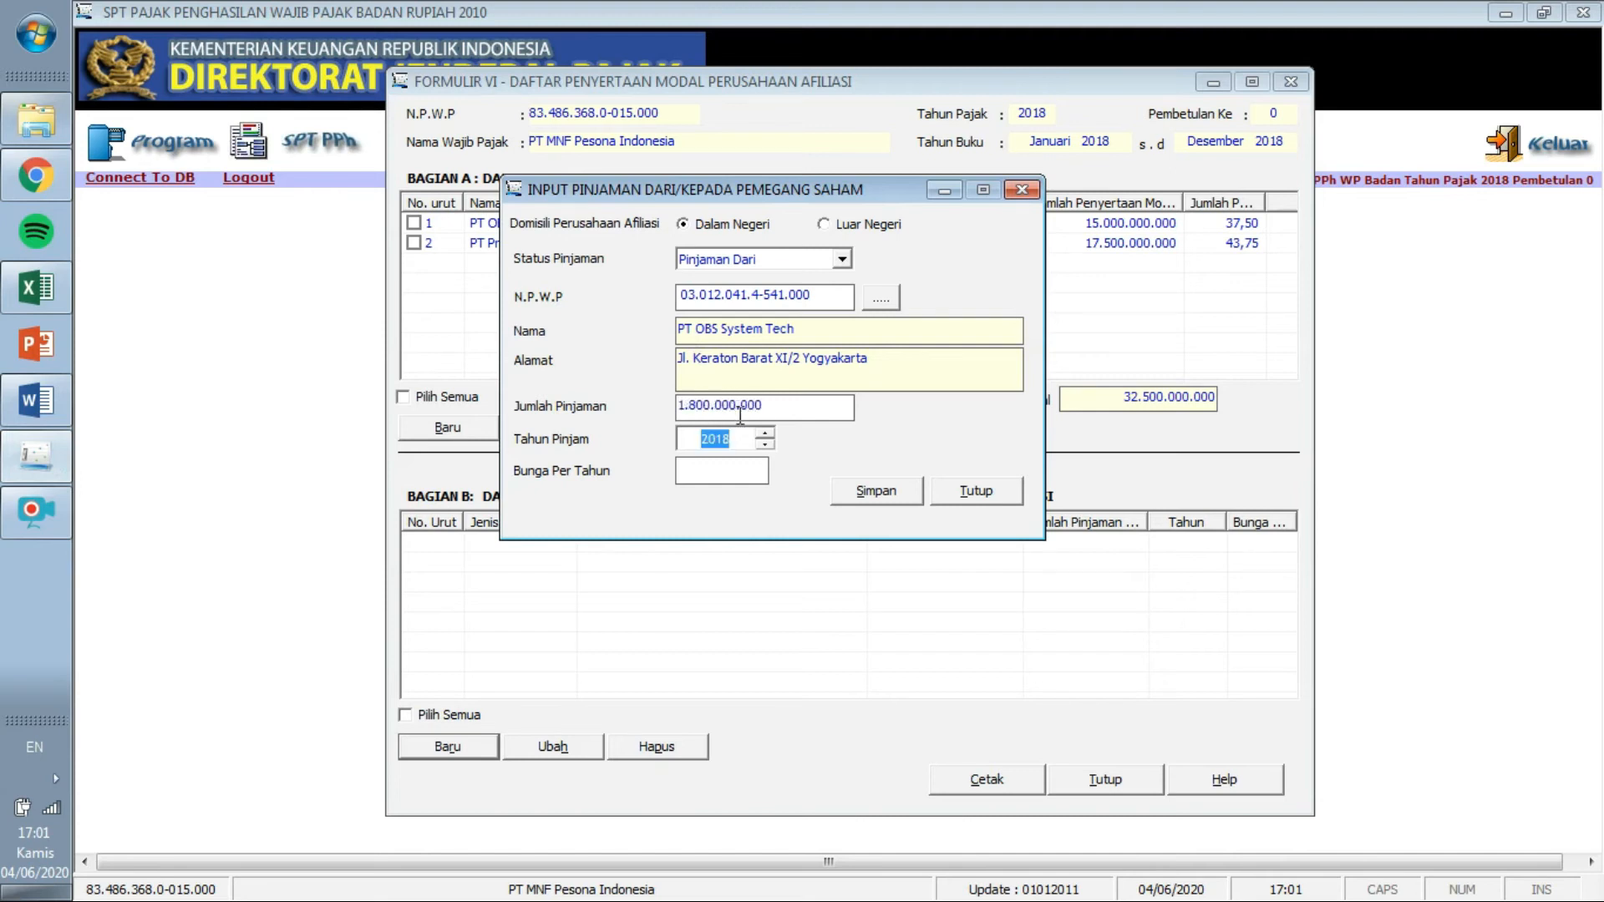
{"action": "left_click", "coordinate": [740, 472]}
{"action": "type", "text": "12"}
{"action": "left_click", "coordinate": [889, 494]}
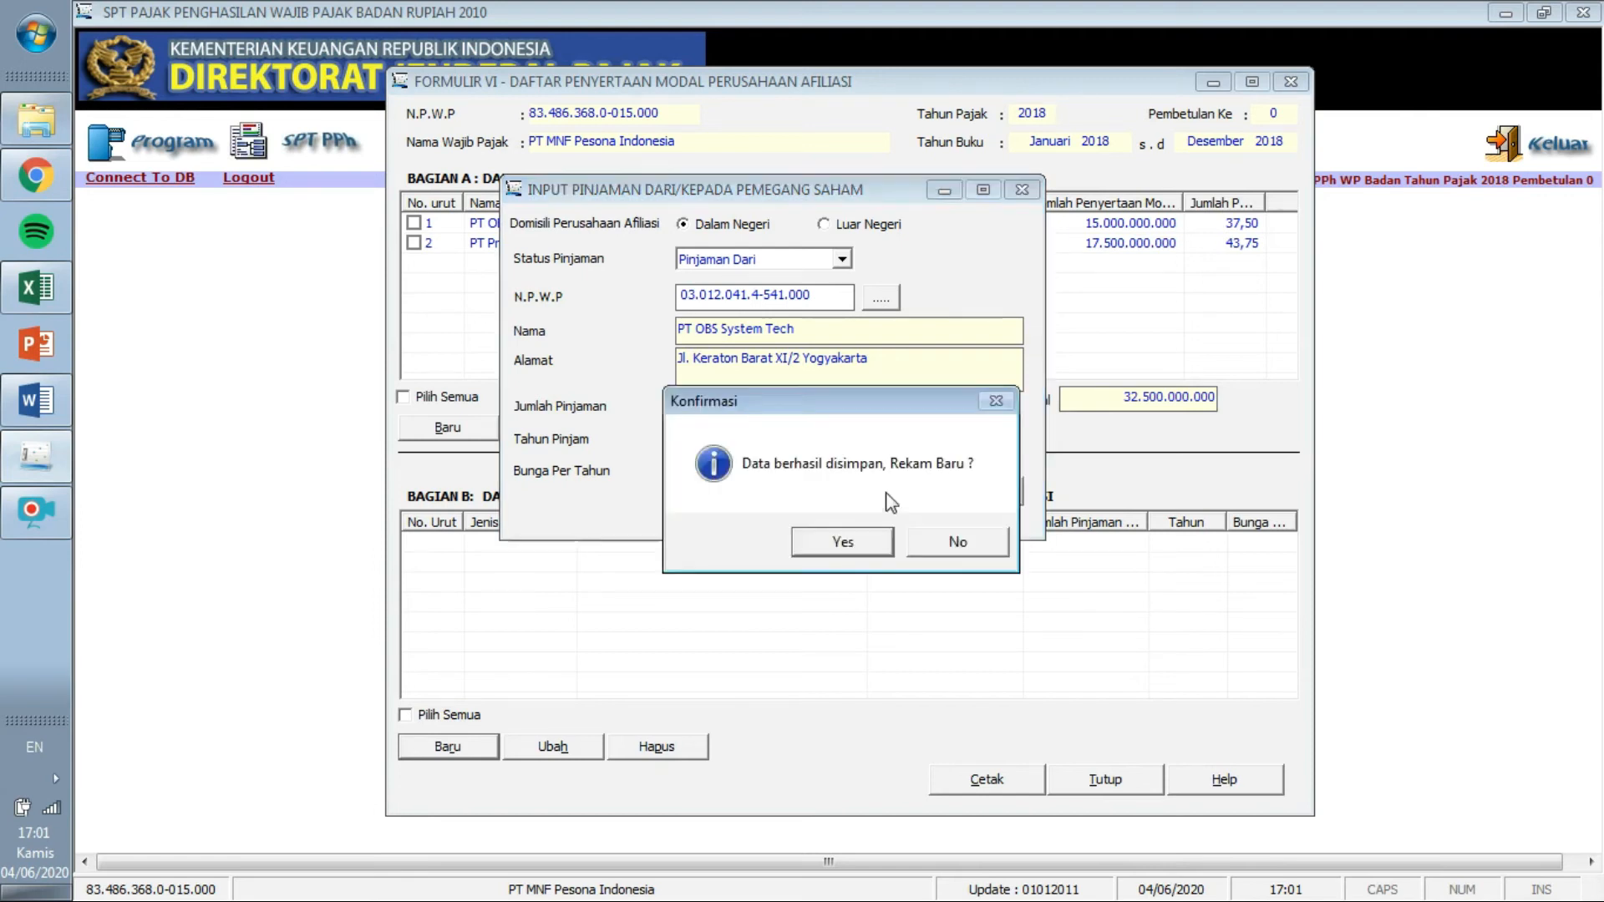
{"action": "left_click", "coordinate": [933, 545]}
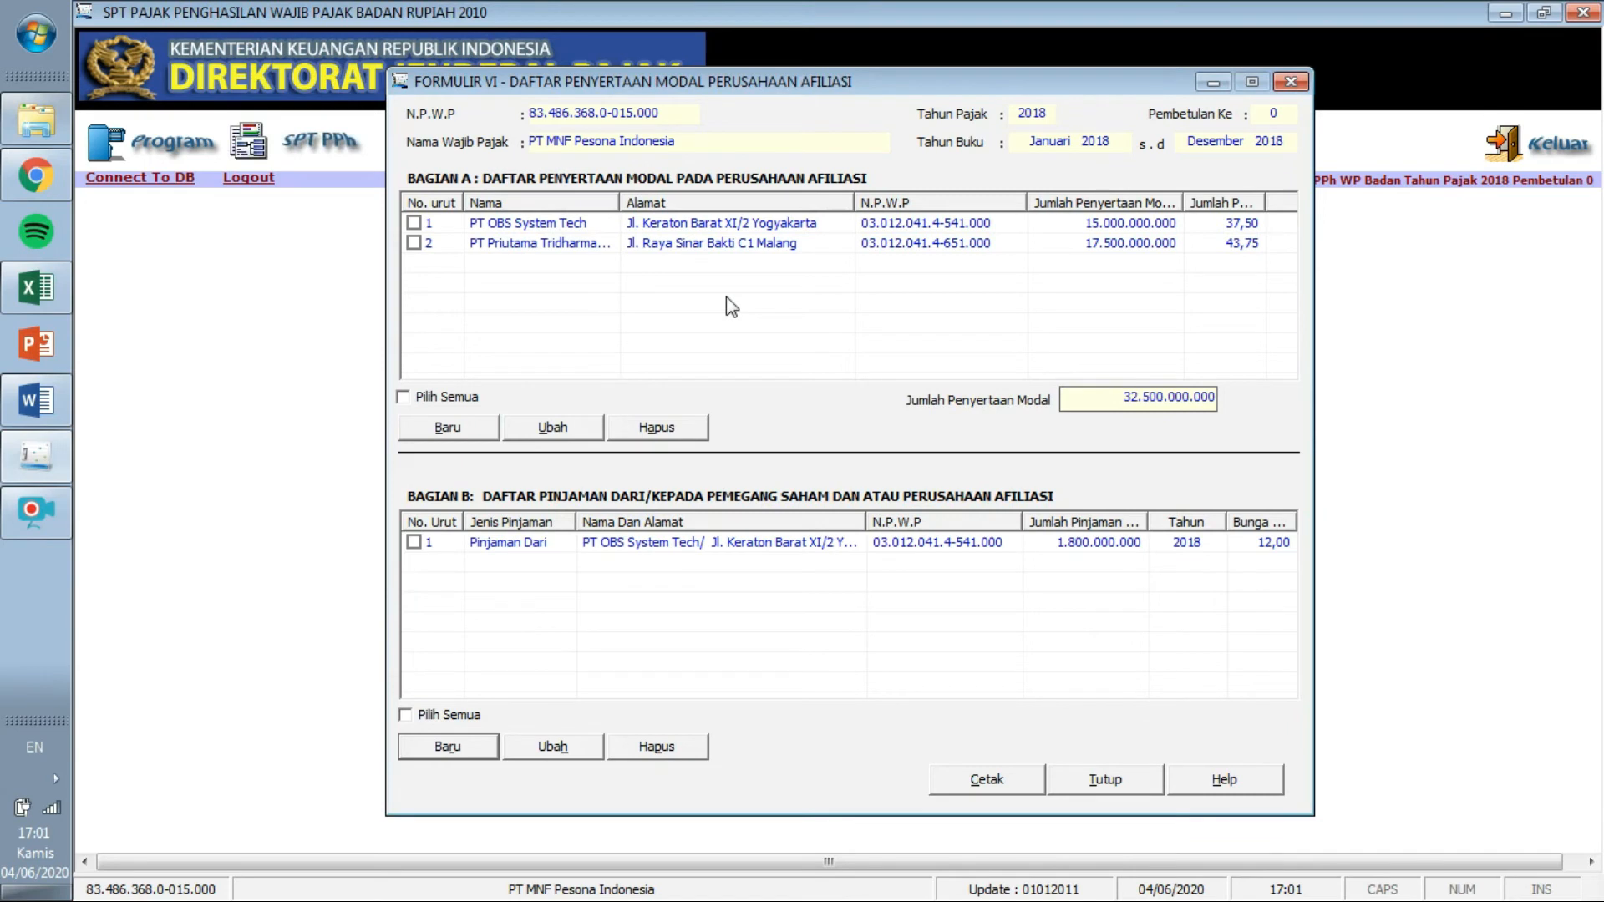
{"action": "left_click", "coordinate": [1122, 780]}
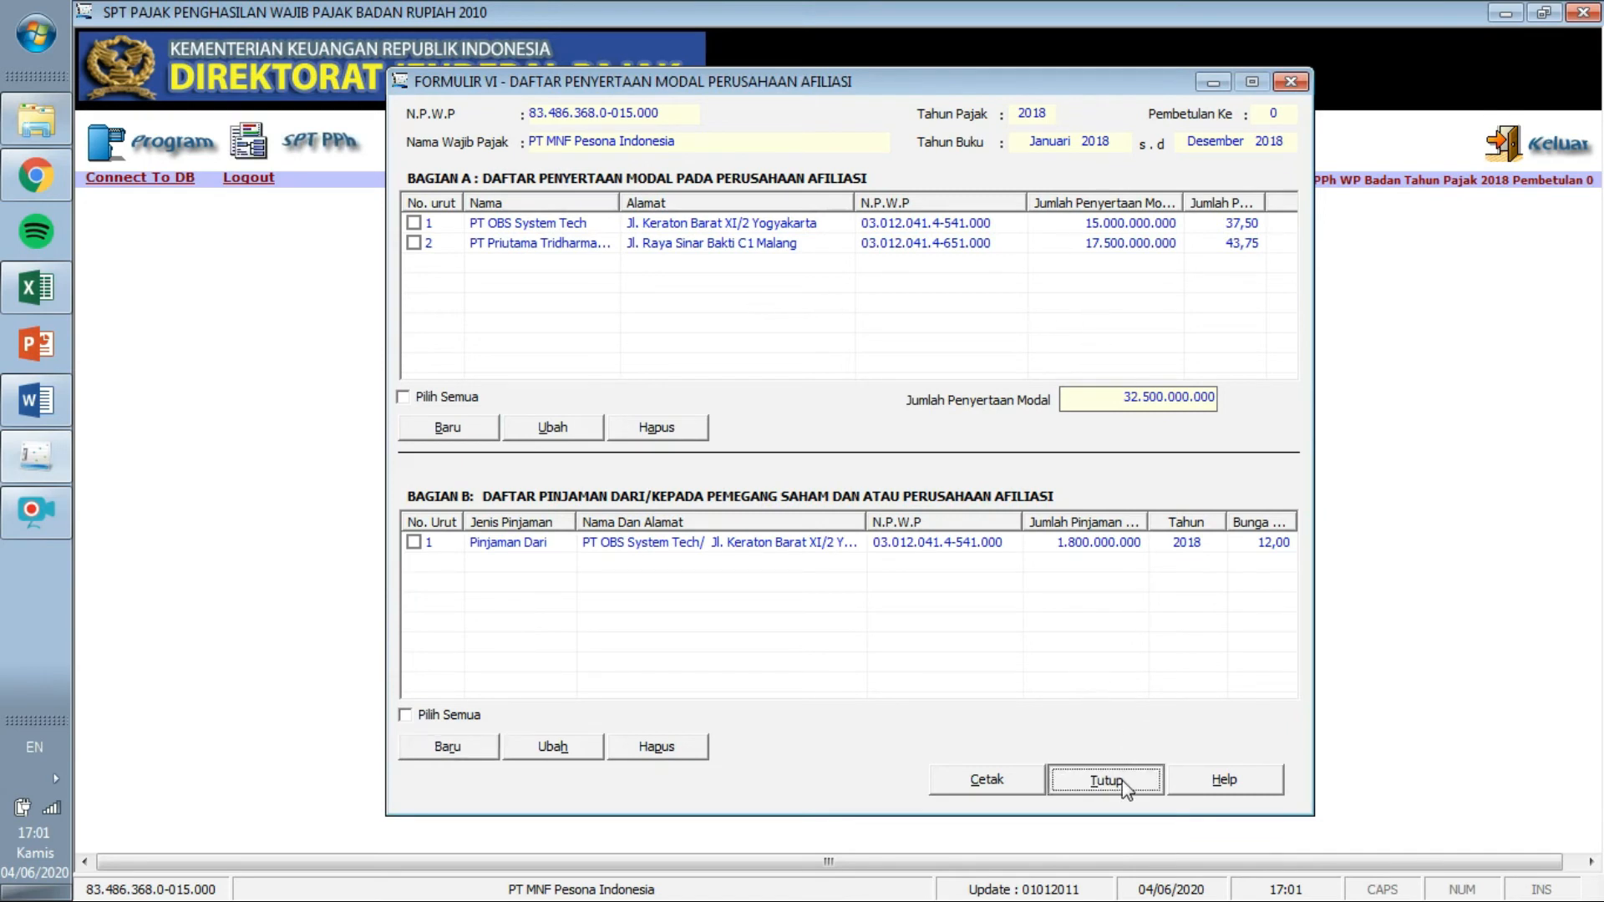
Open Formulir 1771-II, Perincian Harga Pokok Penjualan, from the SPT PPh menu.
{"action": "left_click", "coordinate": [250, 152]}
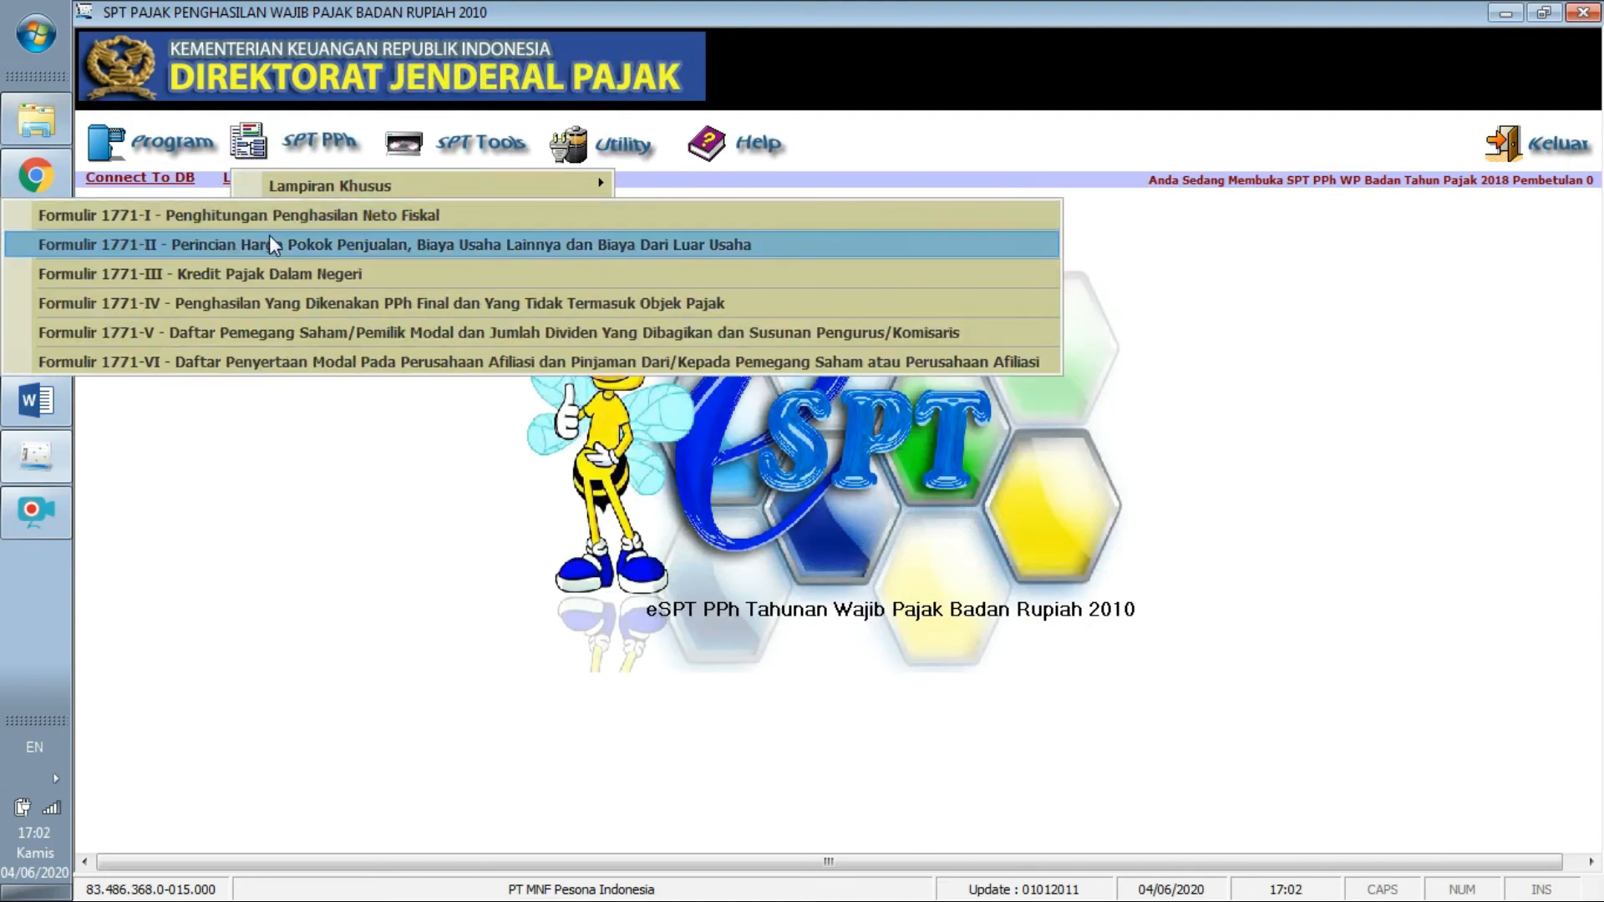
{"action": "left_click", "coordinate": [269, 234]}
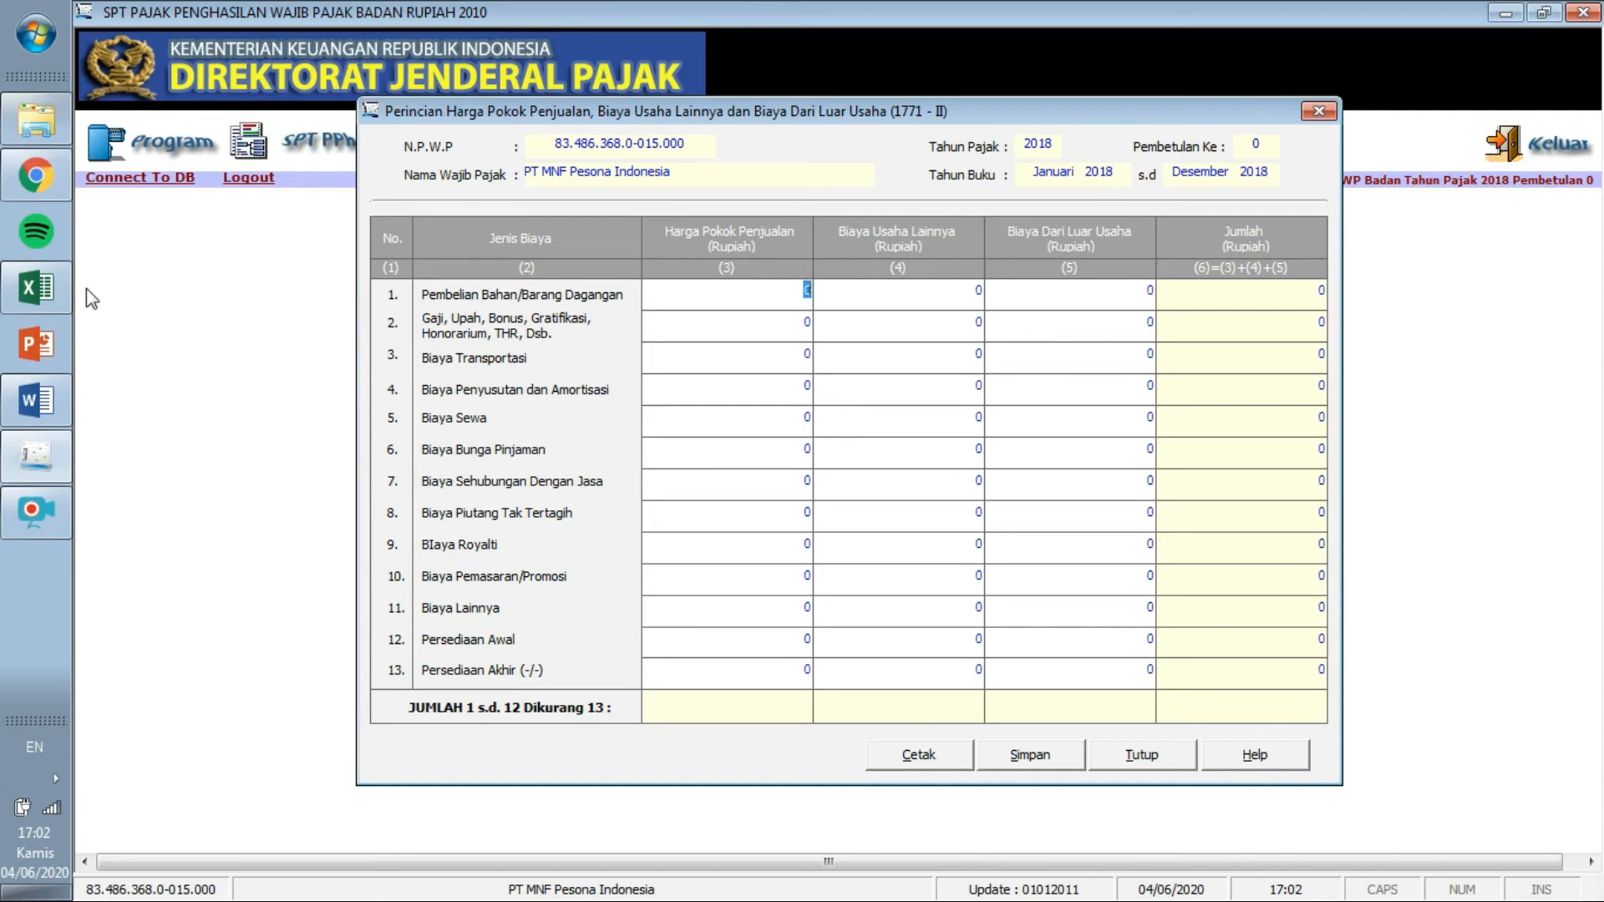
Show Excel's tabel rekon fiskal sheet alongside the Formulir 1771-II screen.
{"action": "left_click", "coordinate": [36, 286]}
{"action": "left_click", "coordinate": [296, 857]}
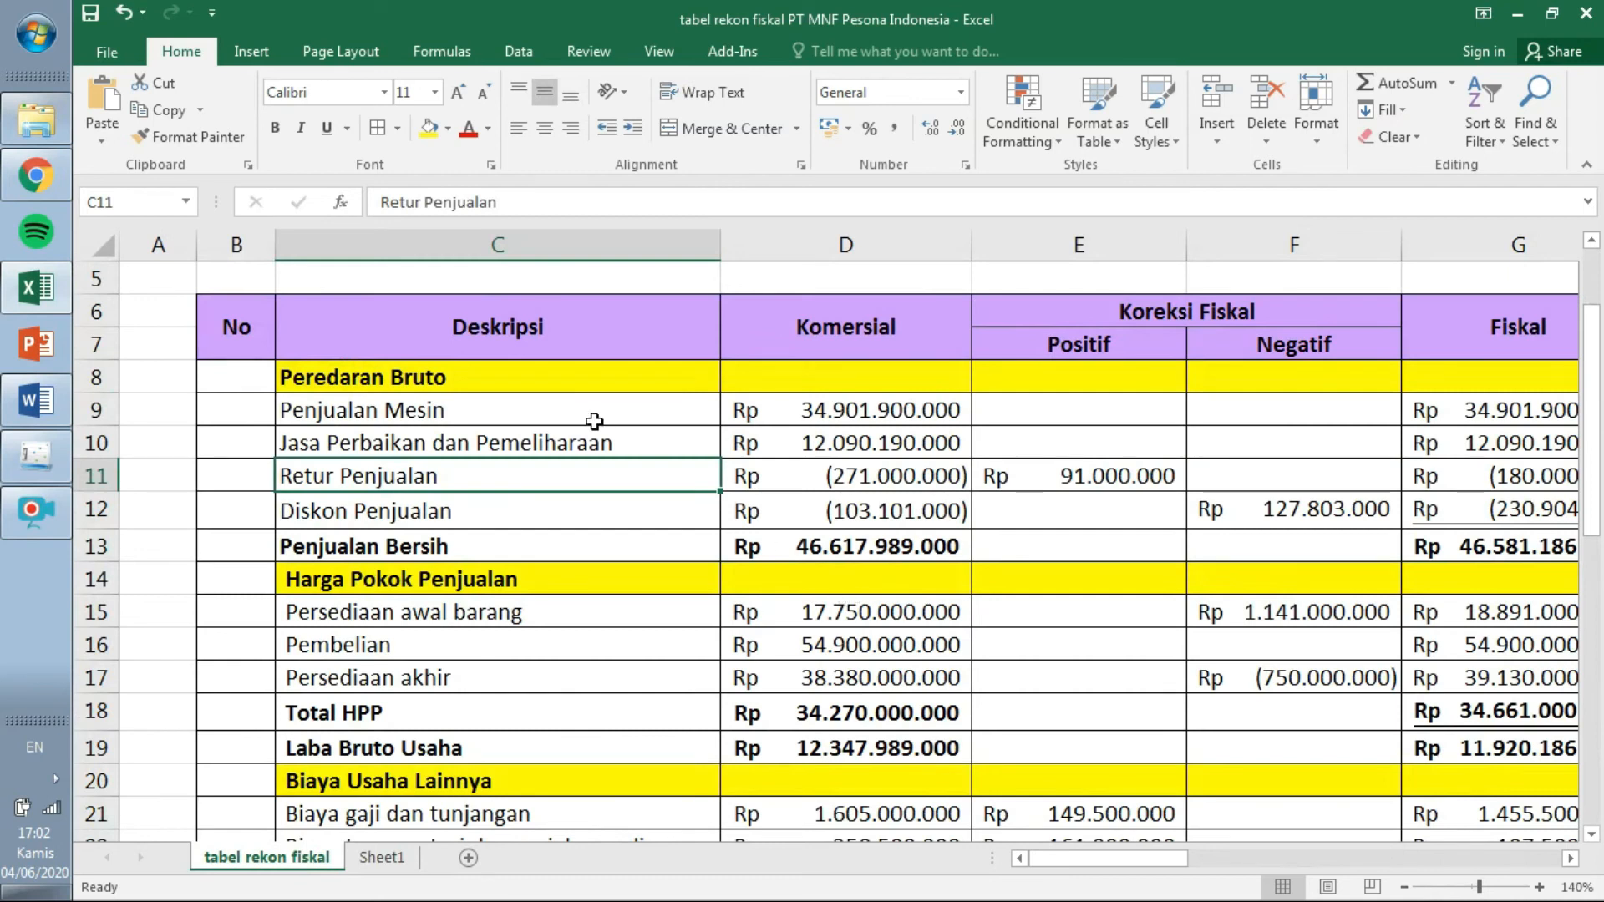
{"action": "left_click", "coordinate": [48, 449]}
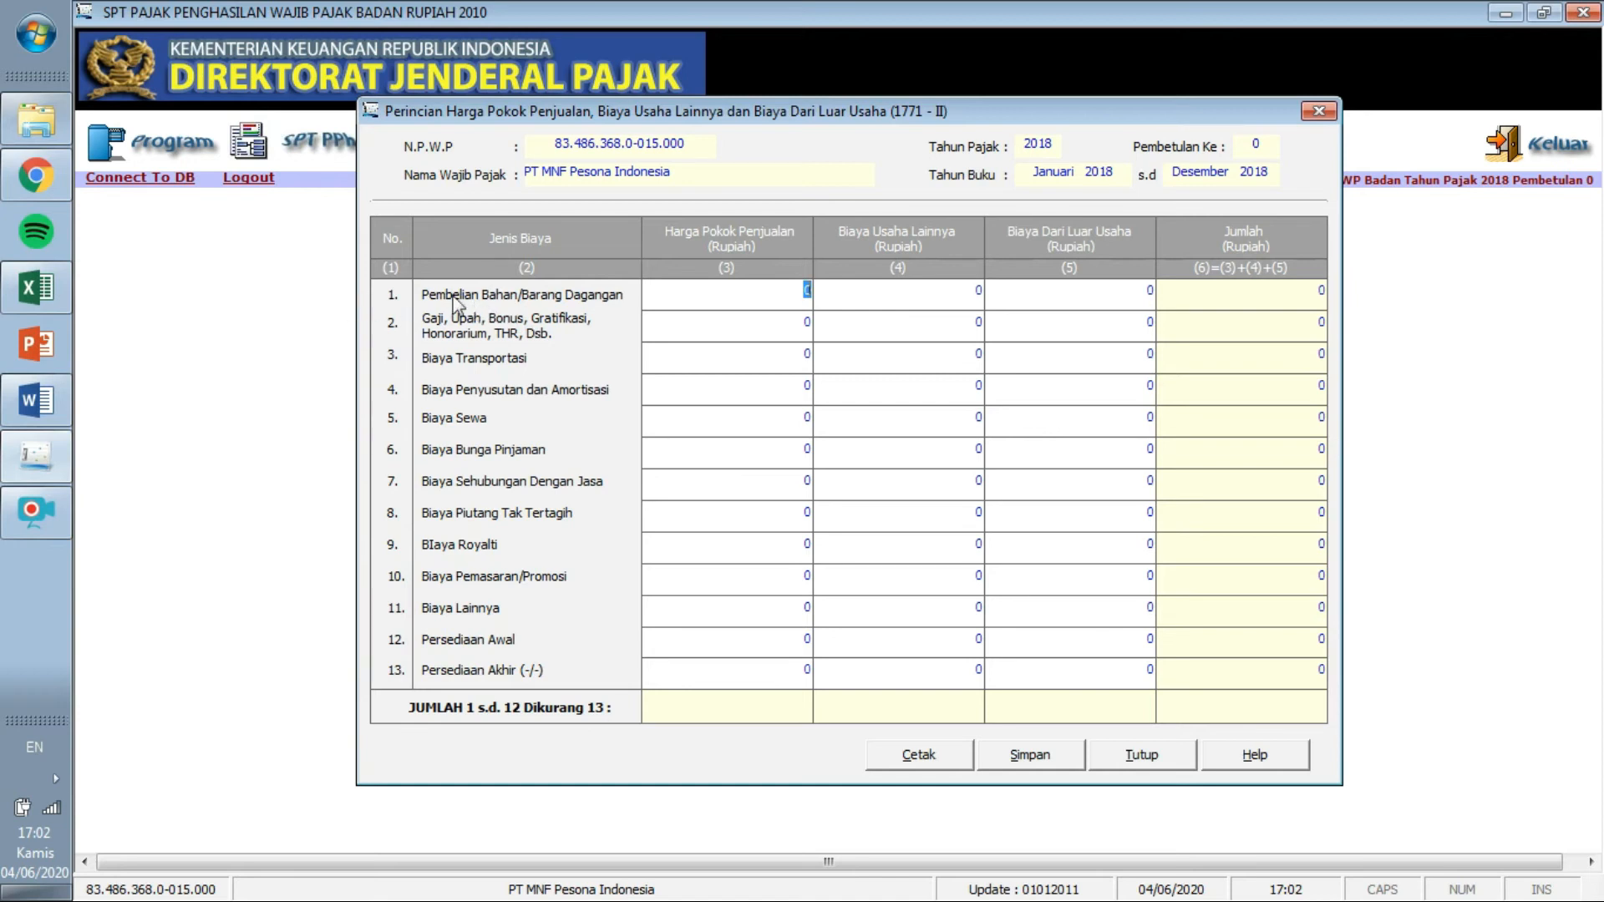
{"action": "left_click", "coordinate": [67, 292]}
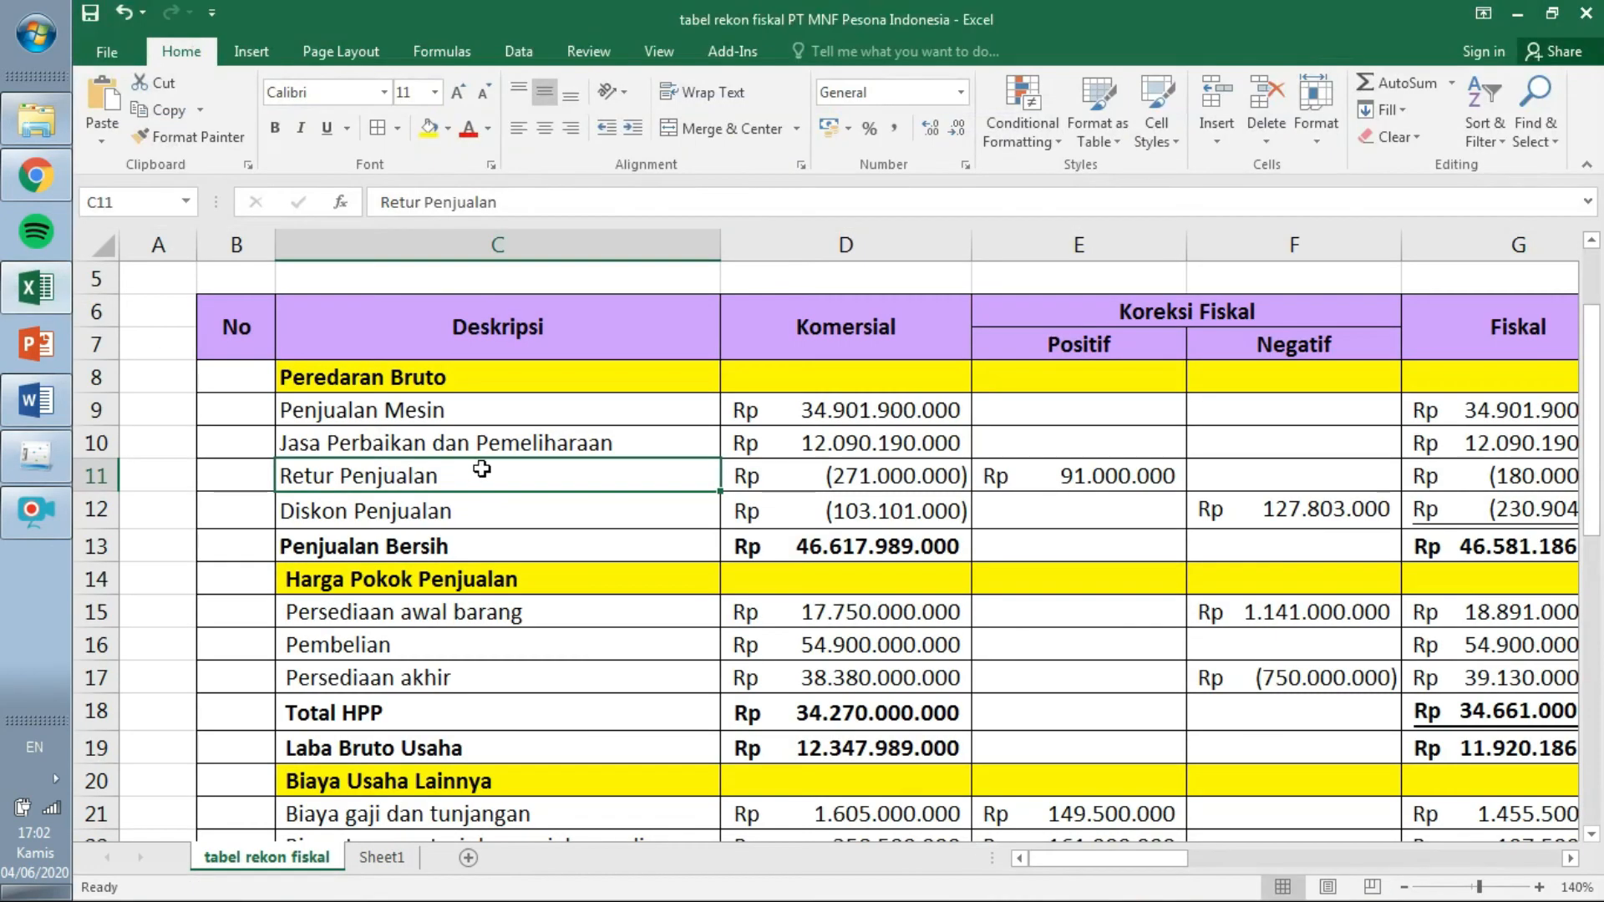
{"action": "left_click_drag", "start_coordinate": [1592, 478], "coordinate": [1594, 511]}
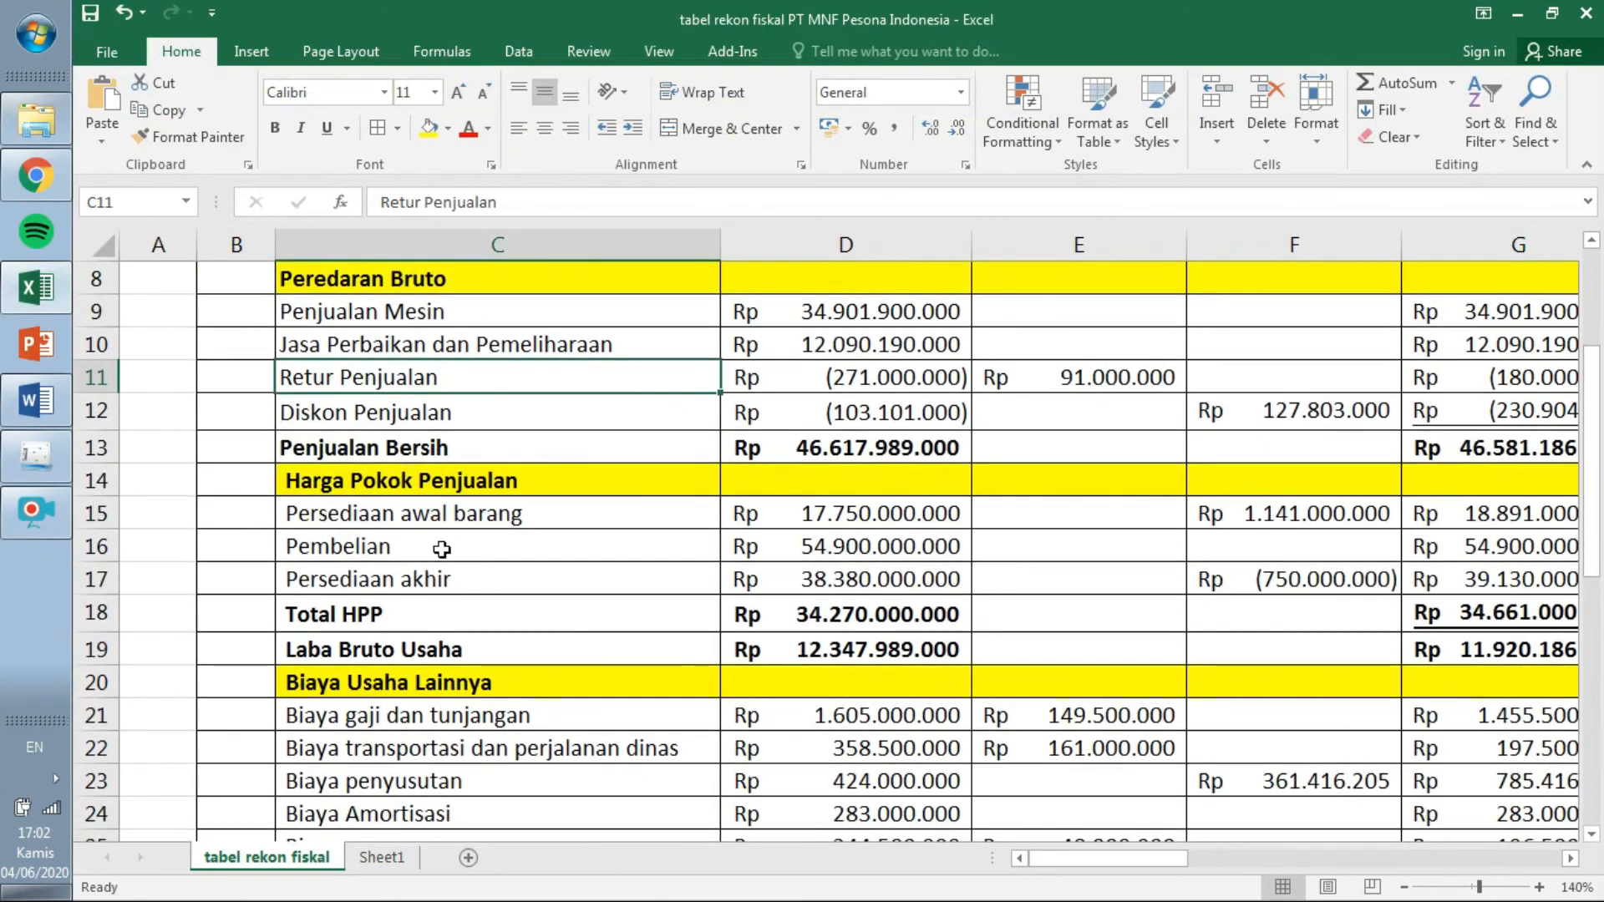
Select the Harga Pokok Penjualan rows and amounts, then locate the form's Persediaan Awal cell.
{"action": "left_click", "coordinate": [420, 479]}
{"action": "left_click_drag", "start_coordinate": [420, 479], "coordinate": [418, 573]}
{"action": "left_click", "coordinate": [474, 504]}
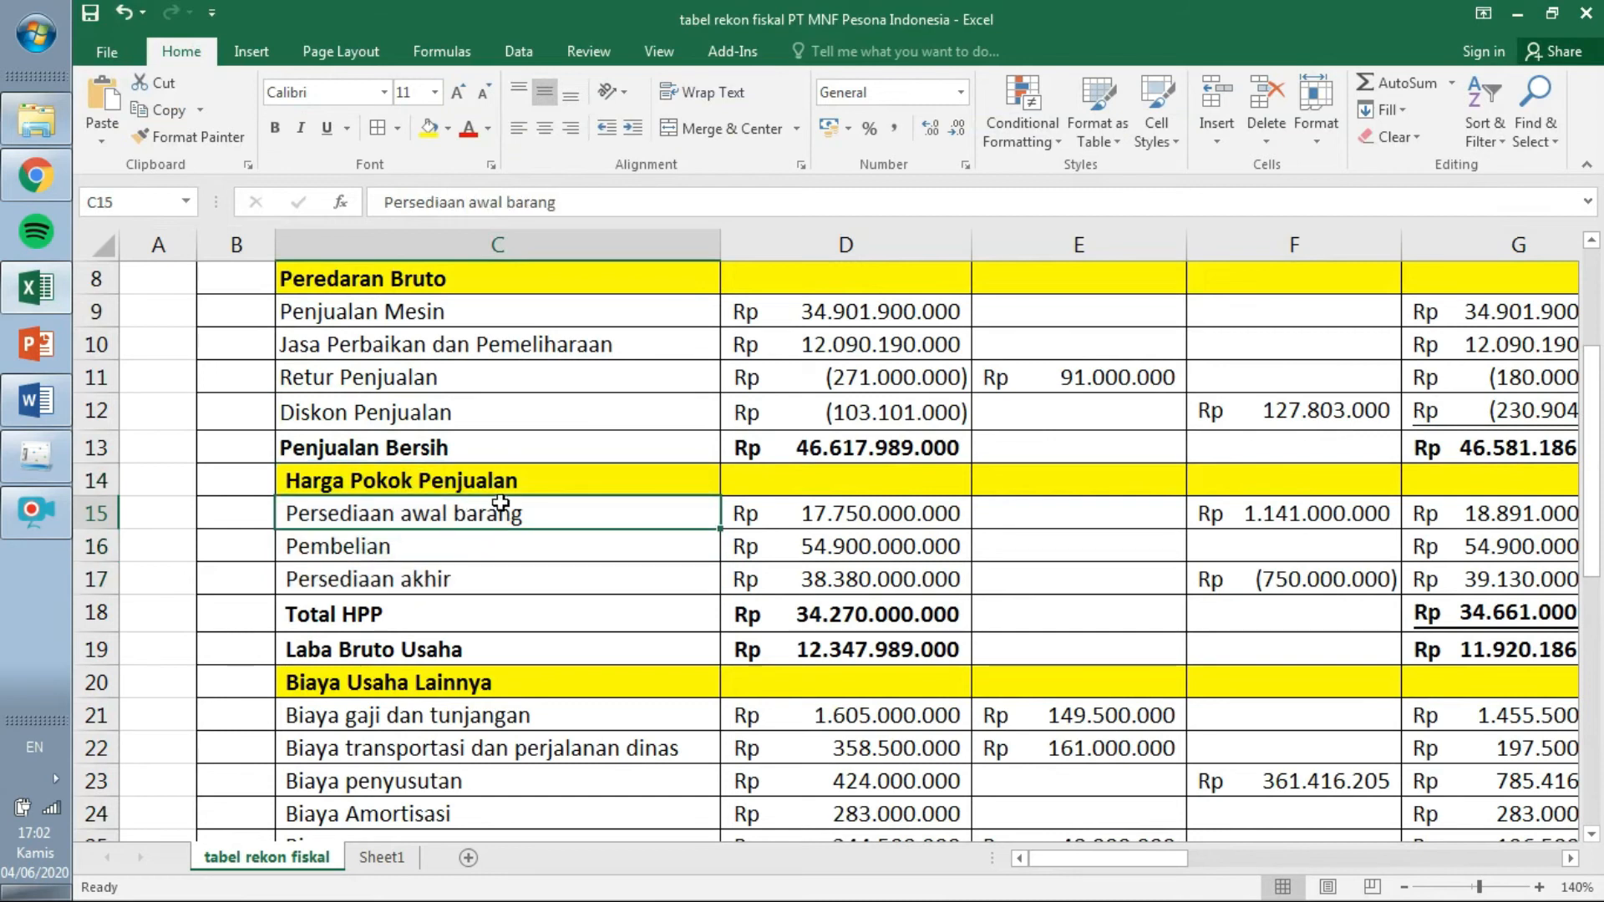
{"action": "left_click_drag", "start_coordinate": [808, 594], "coordinate": [809, 622]}
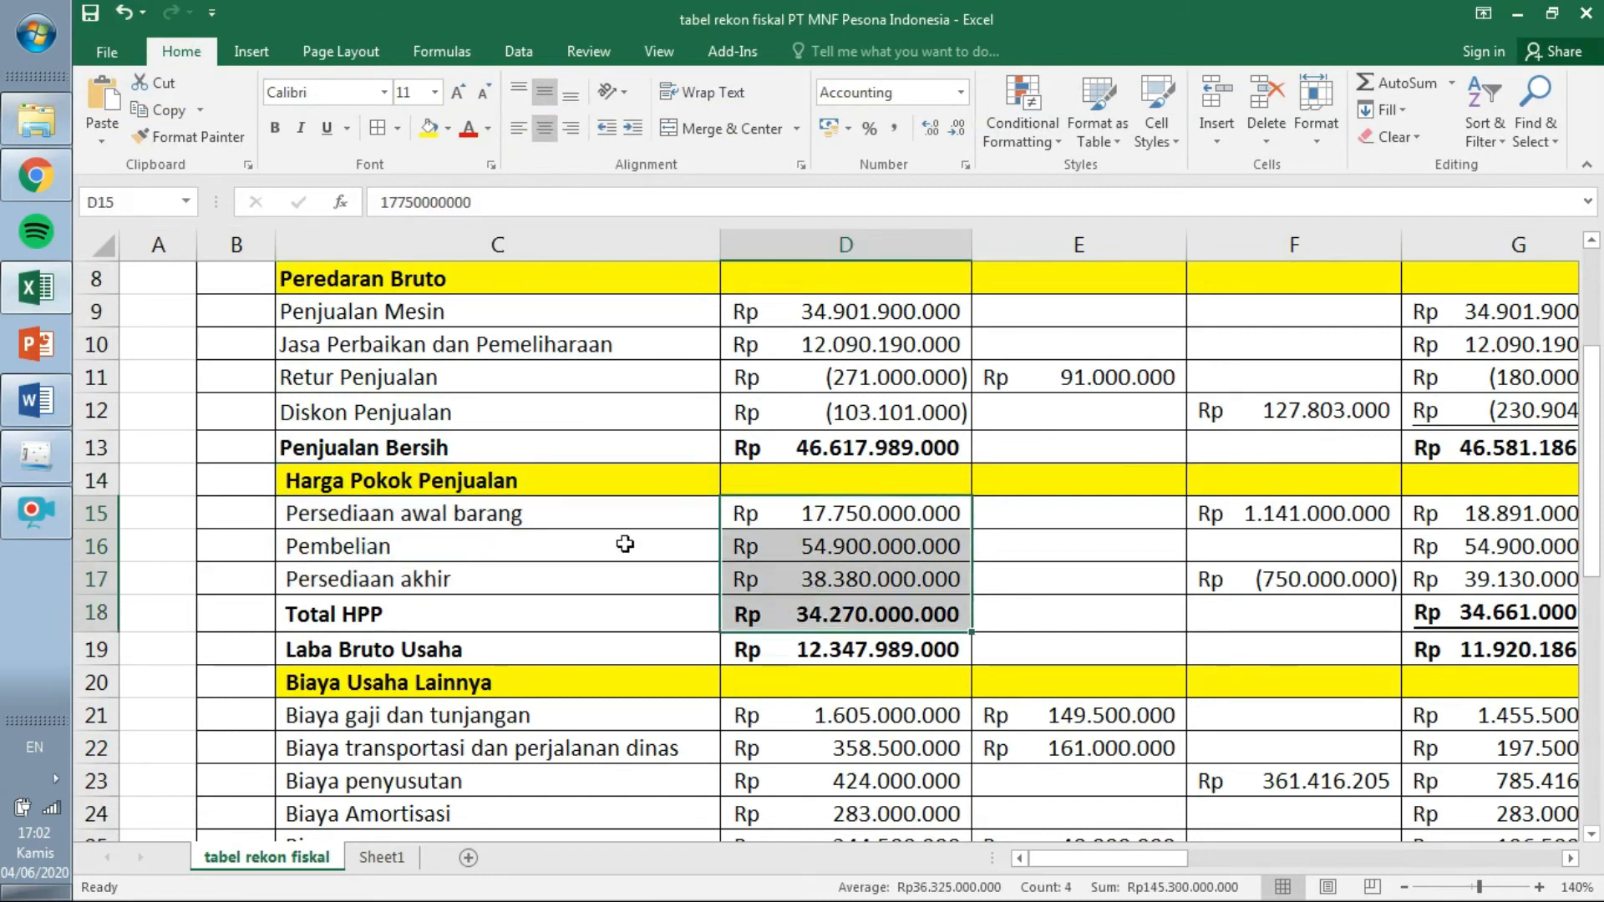
{"action": "left_click", "coordinate": [434, 546]}
{"action": "left_click", "coordinate": [440, 517]}
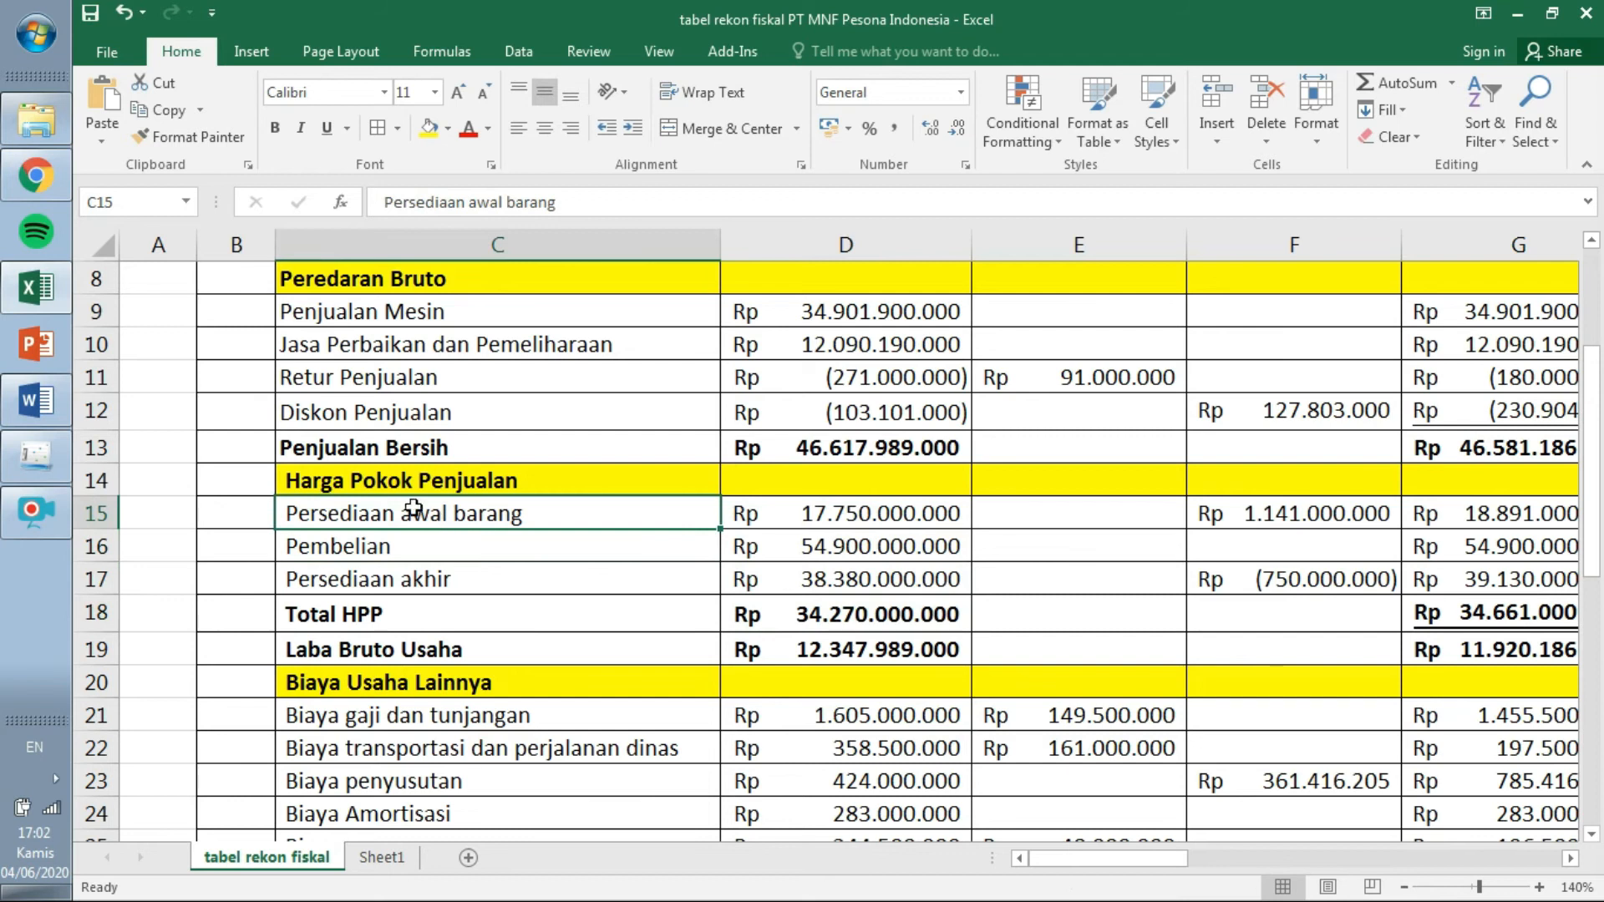
{"action": "left_click", "coordinate": [48, 452]}
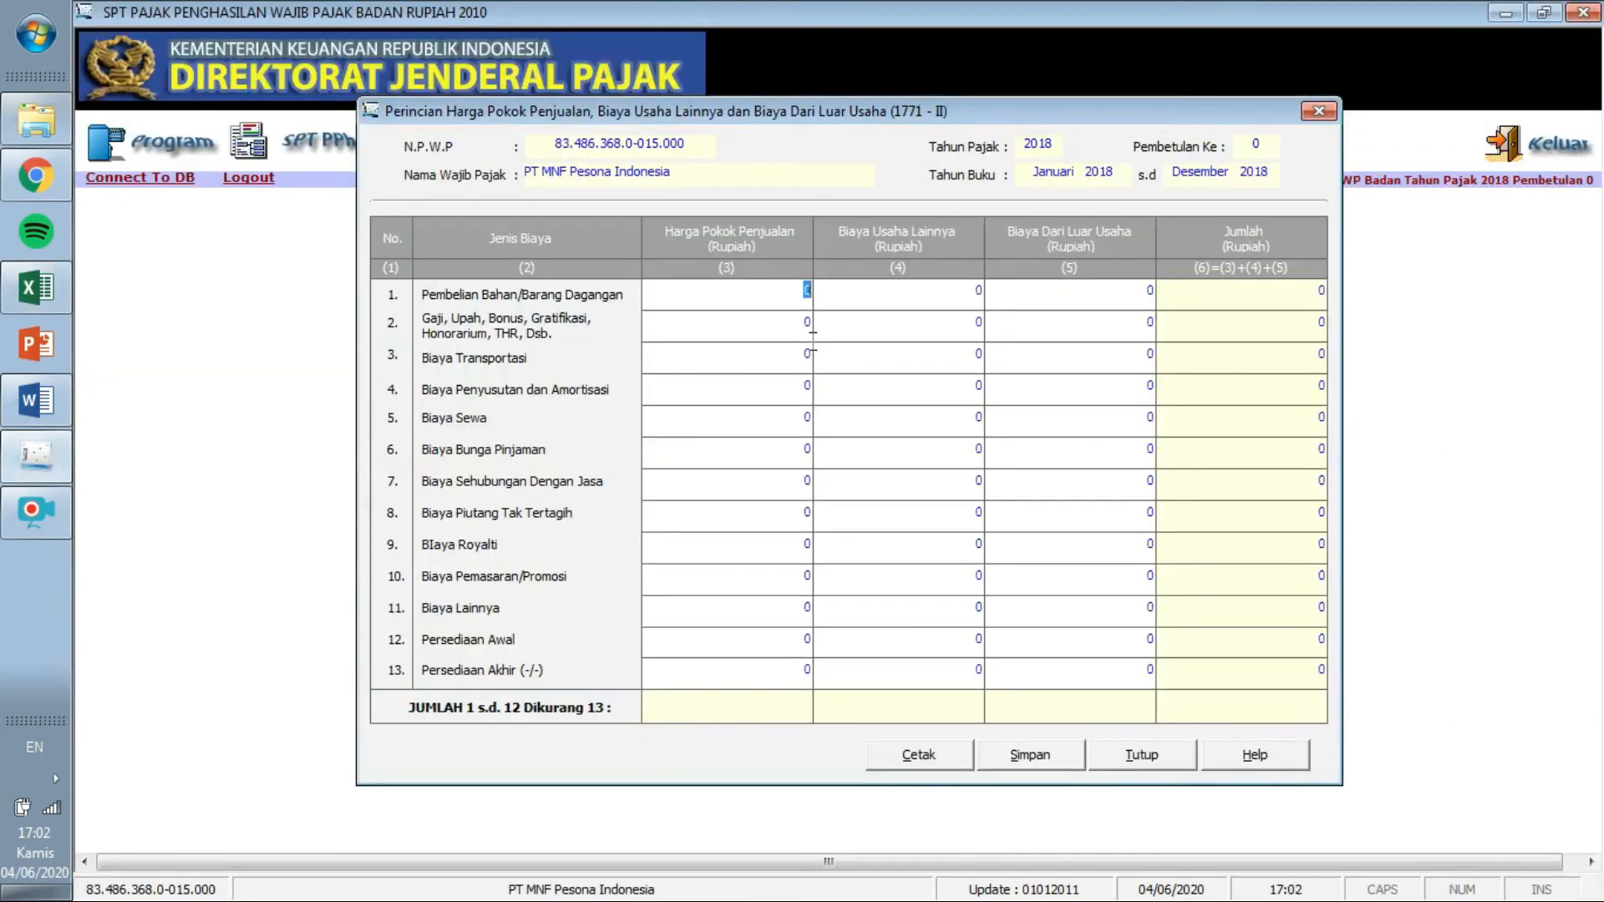
{"action": "left_click", "coordinate": [806, 641]}
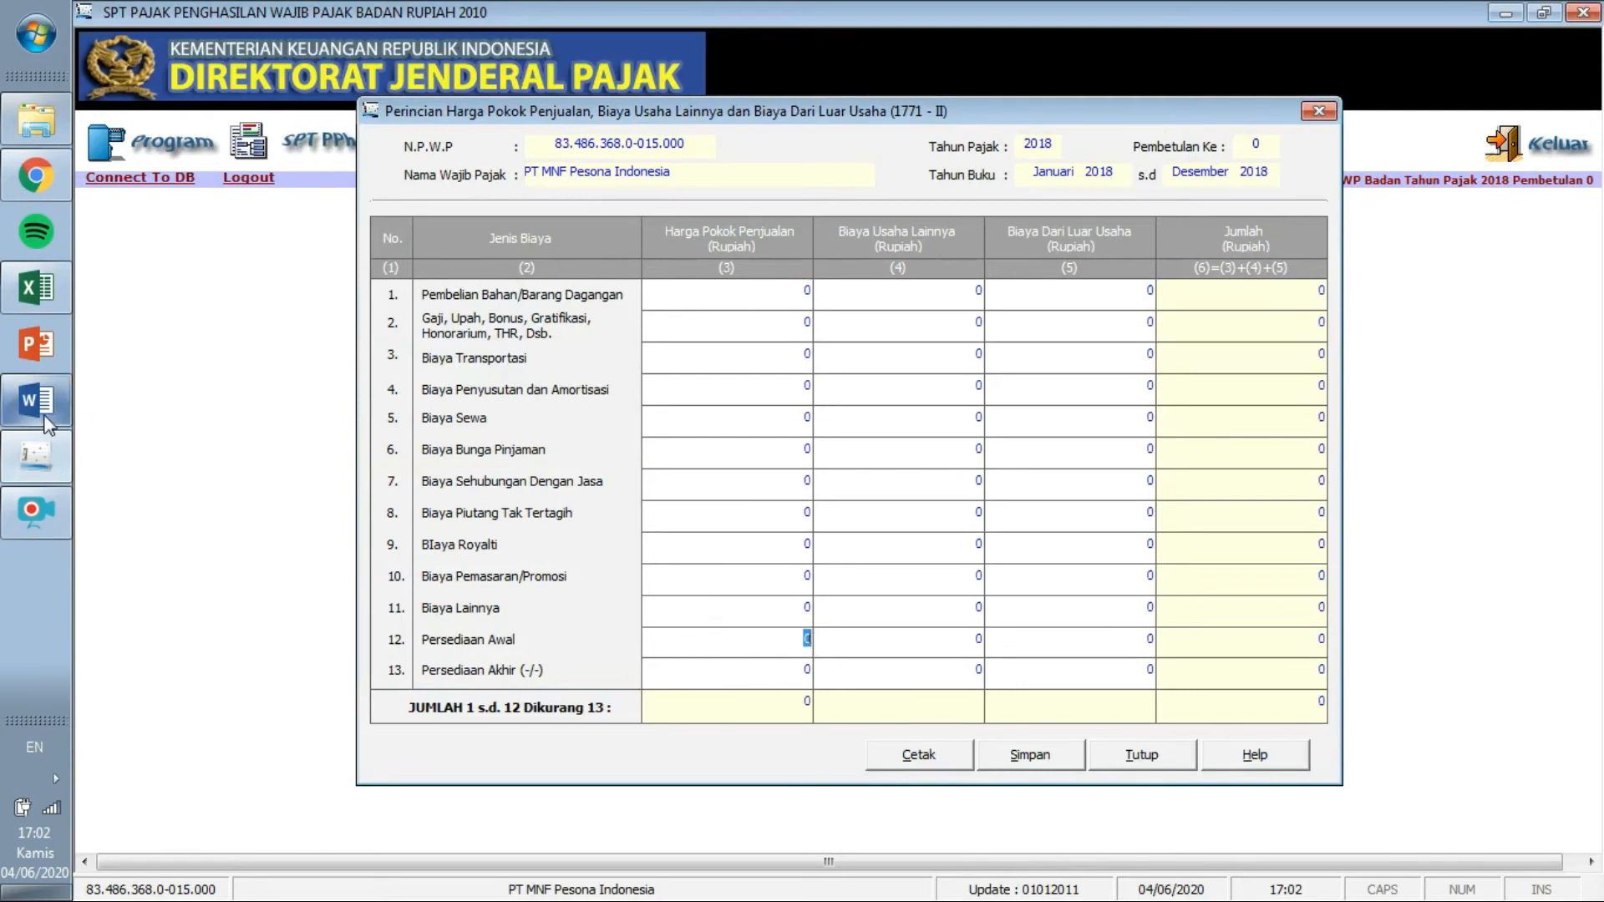
{"action": "left_click", "coordinate": [43, 303]}
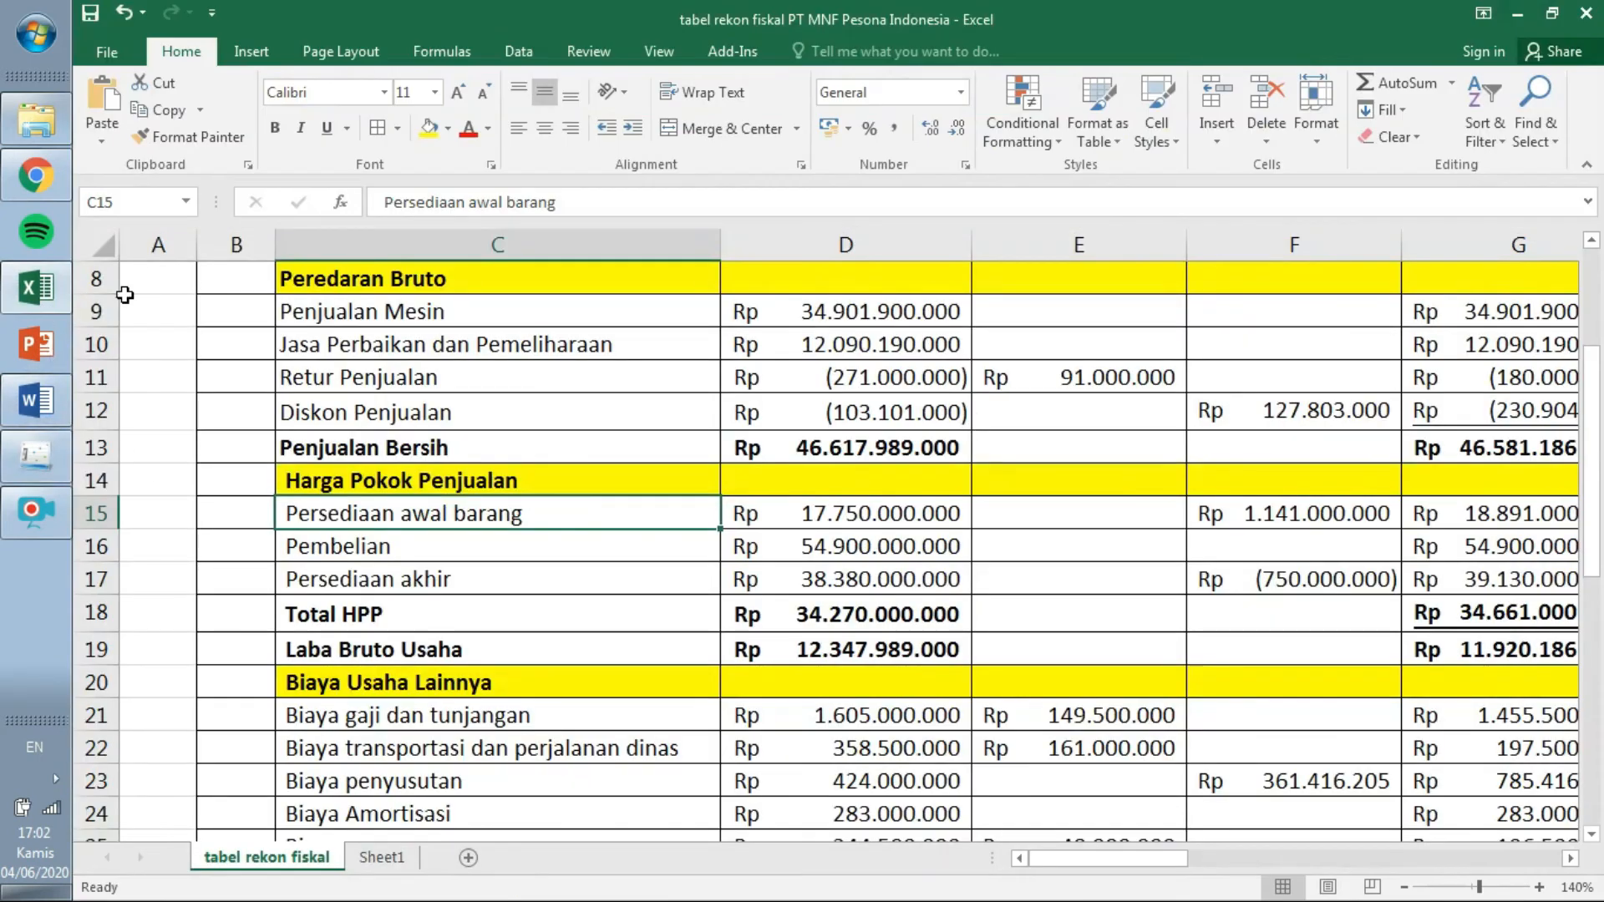
Number the HPP rows in column B: 12 opening stock, 1 purchases, 13 closing stock.
{"action": "left_click", "coordinate": [238, 517]}
{"action": "type", "text": "12"}
{"action": "key", "text": "Return"}
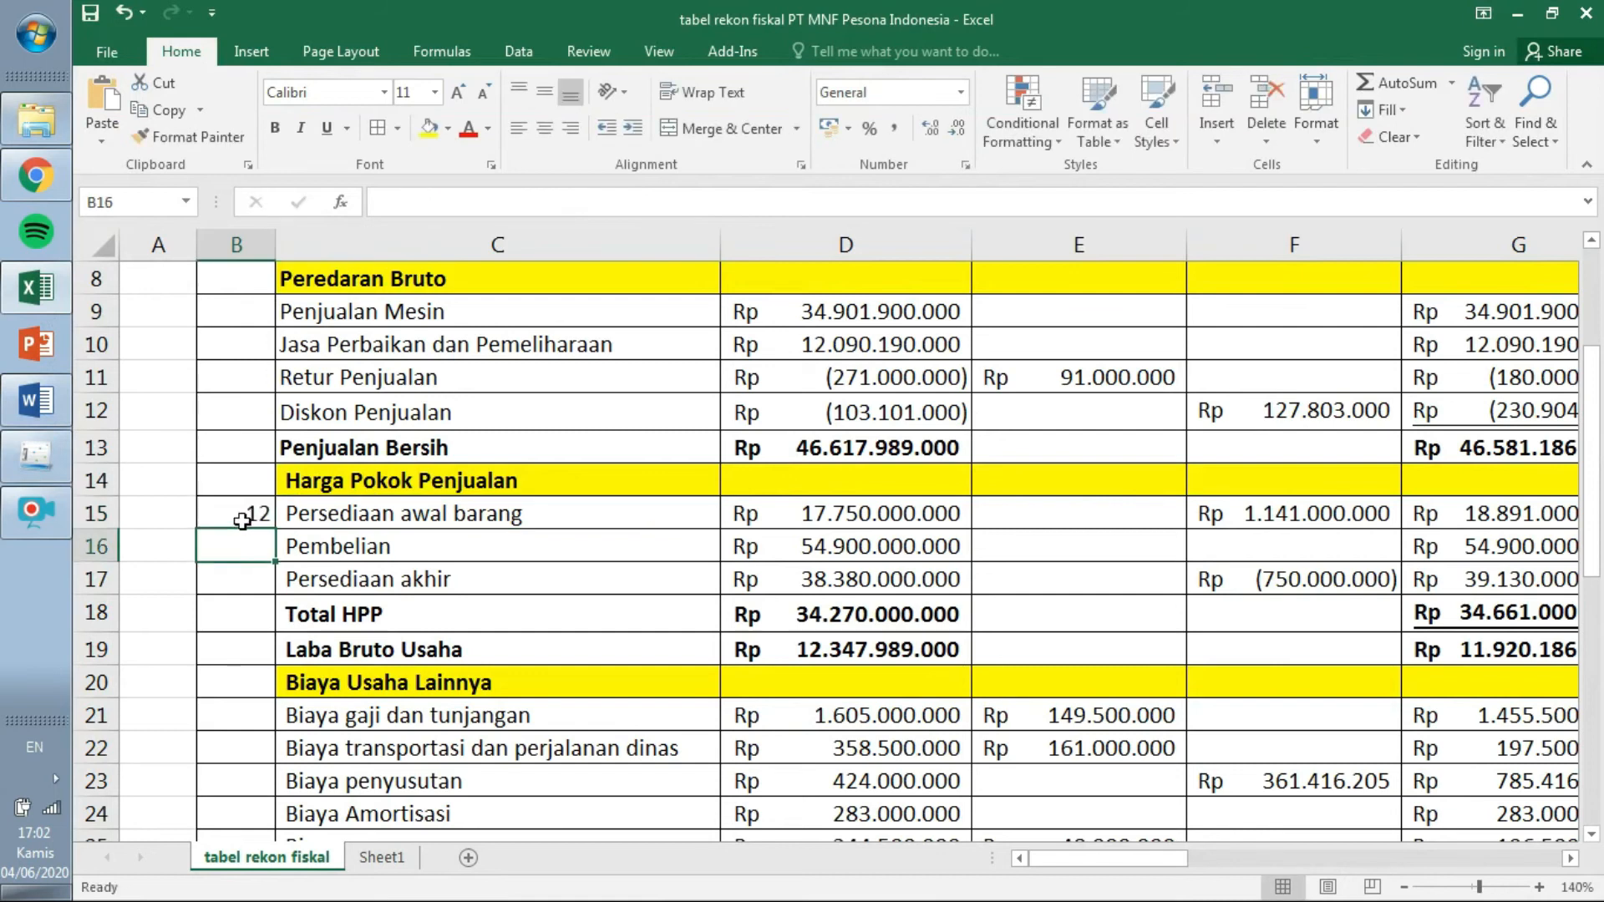
{"action": "left_click", "coordinate": [47, 460]}
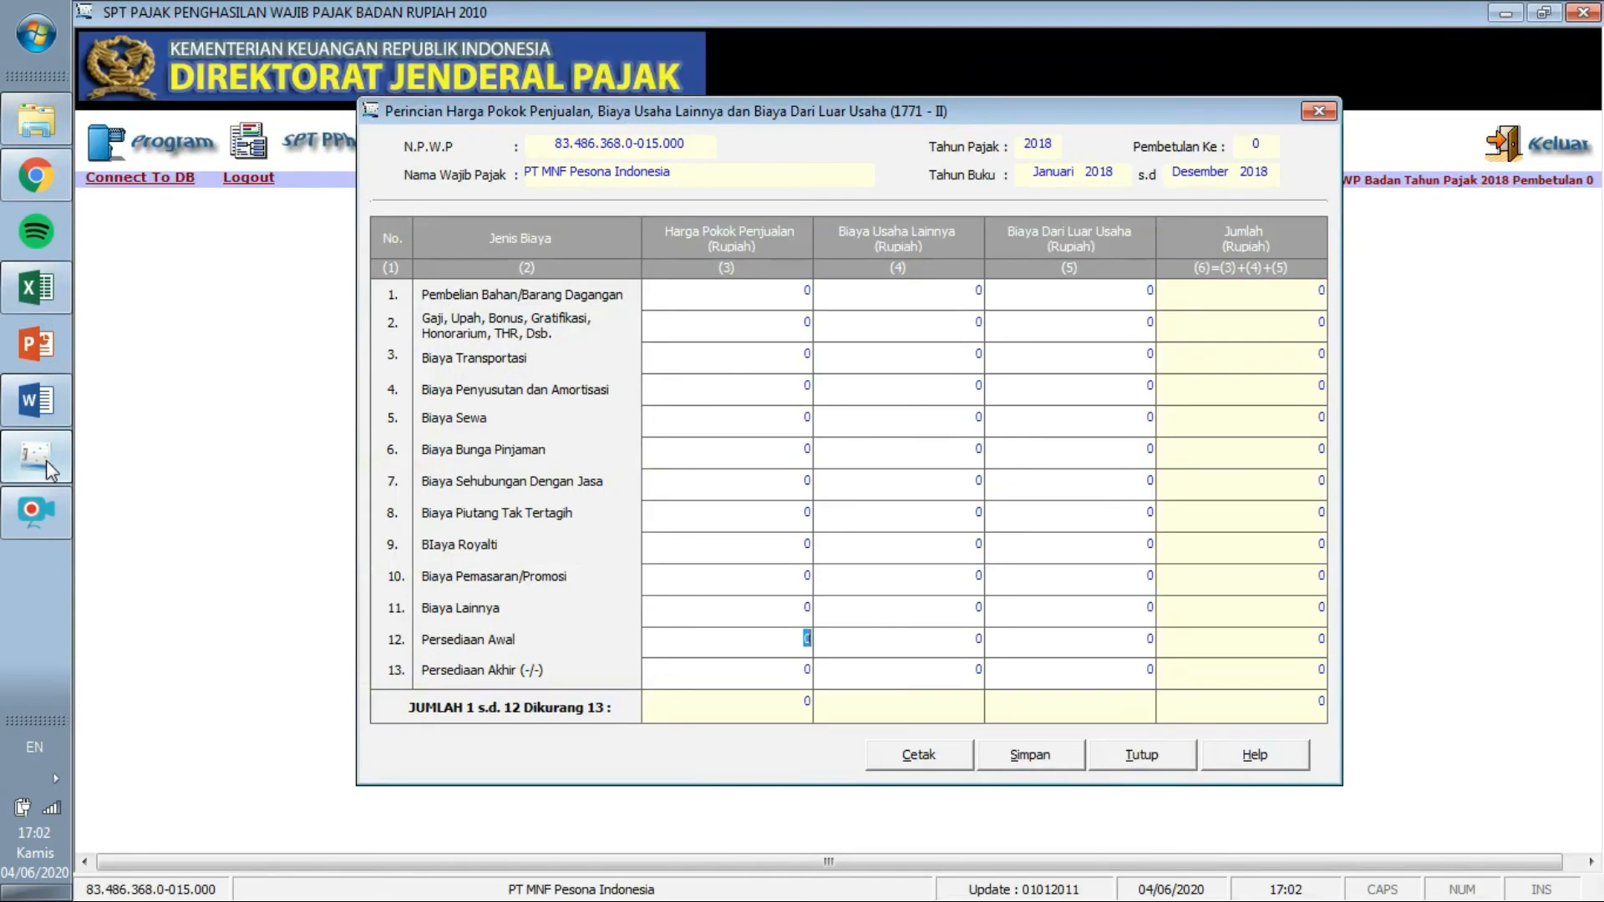
{"action": "left_click", "coordinate": [34, 293]}
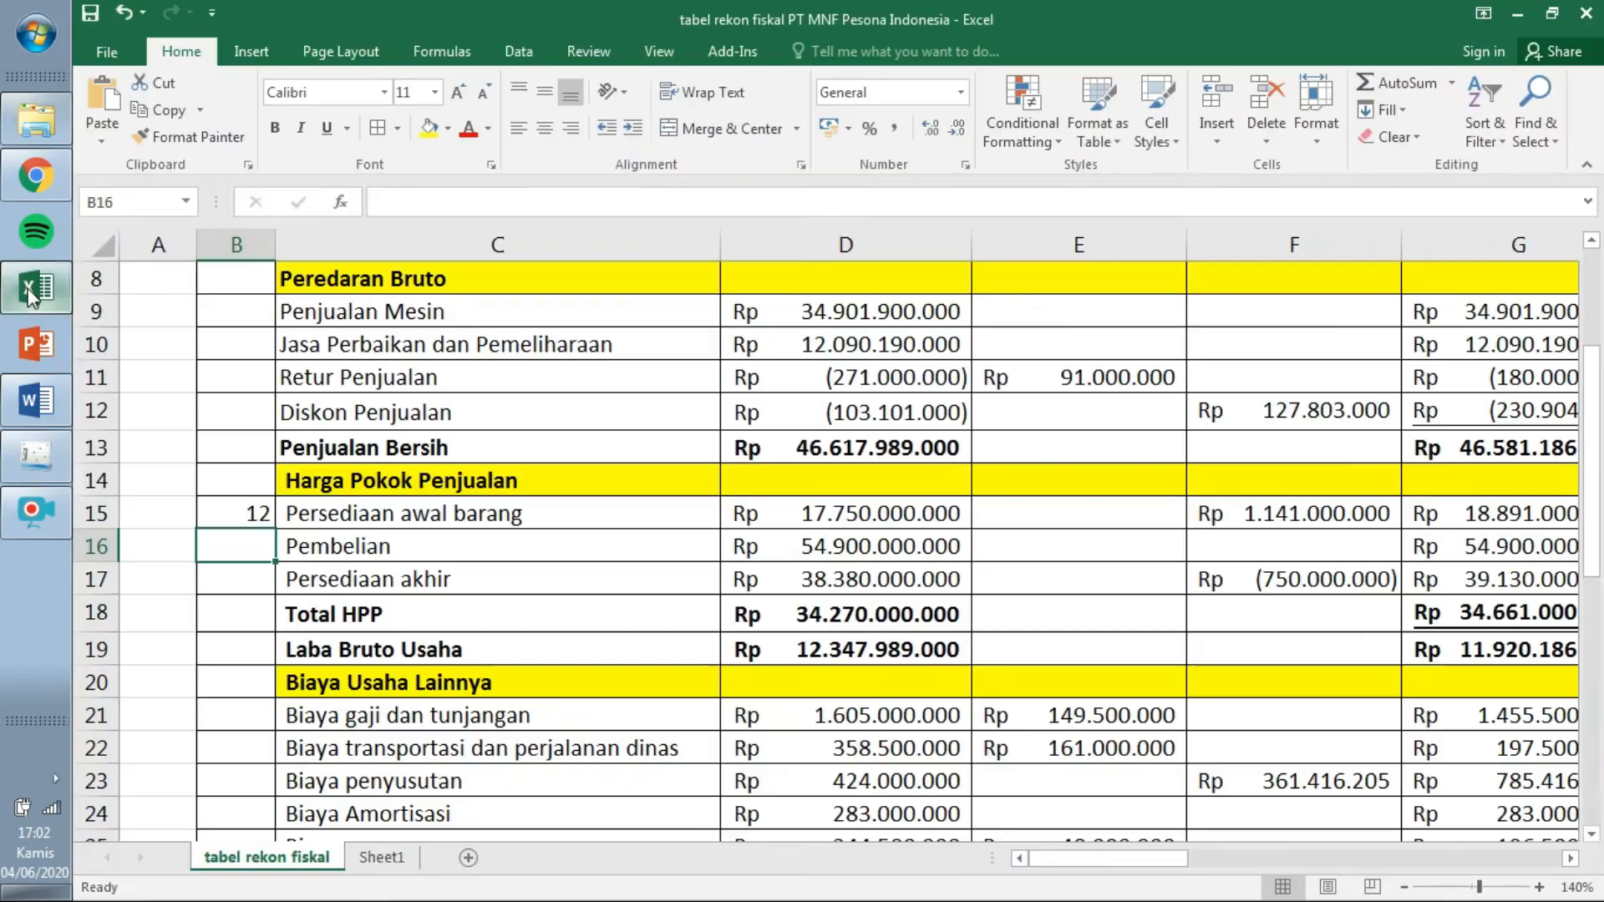
{"action": "type", "text": "1"}
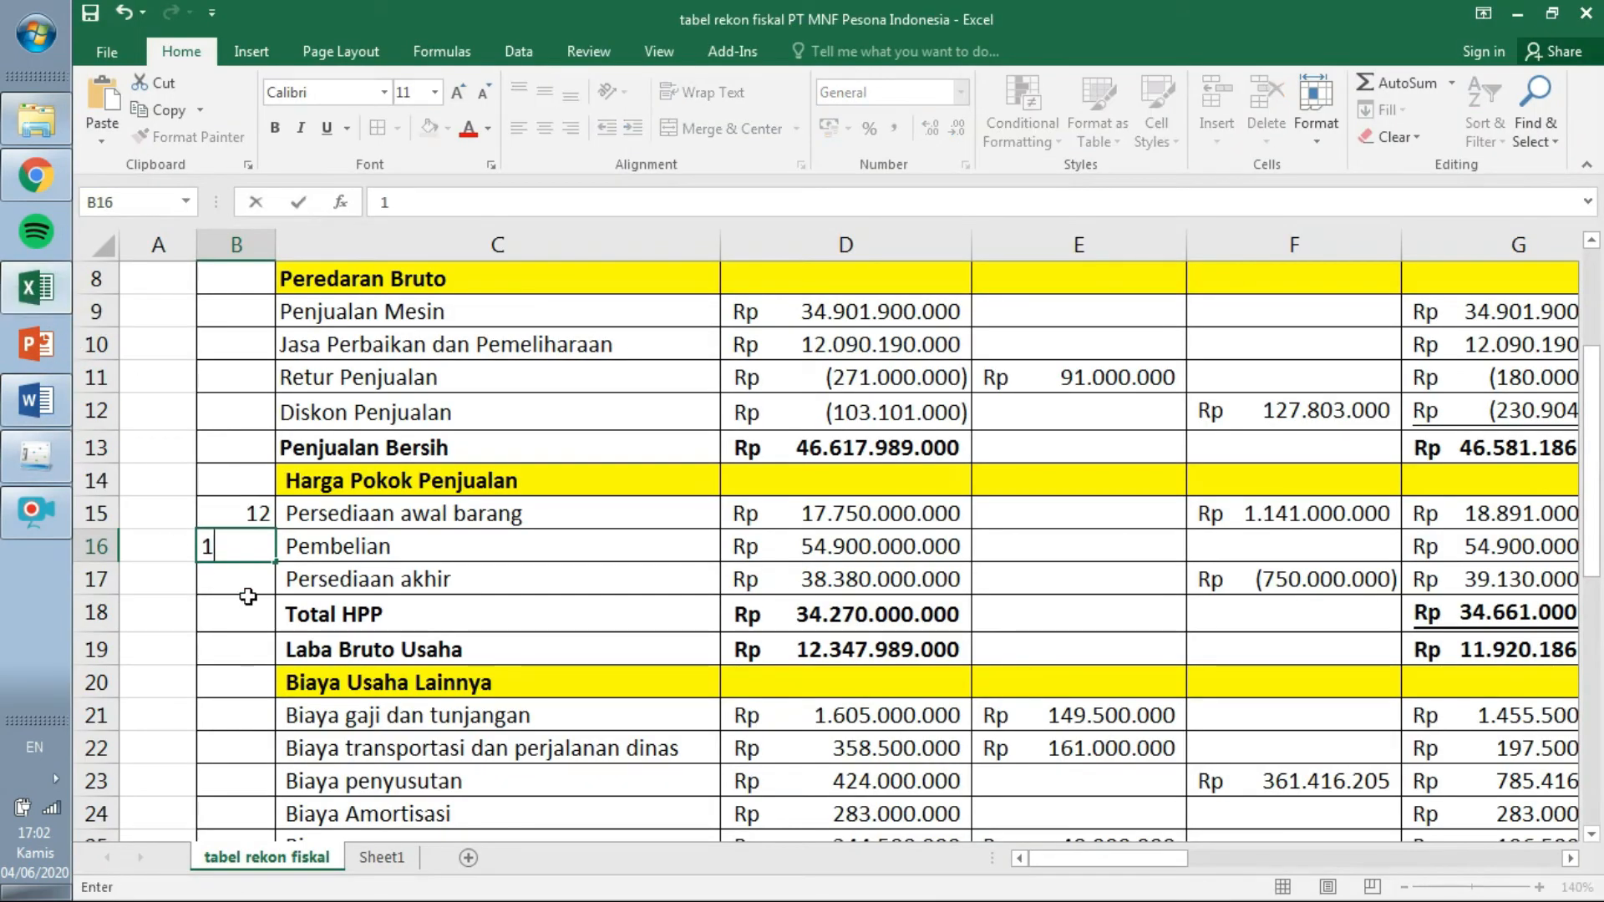
{"action": "left_click", "coordinate": [249, 600]}
{"action": "left_click", "coordinate": [240, 584]}
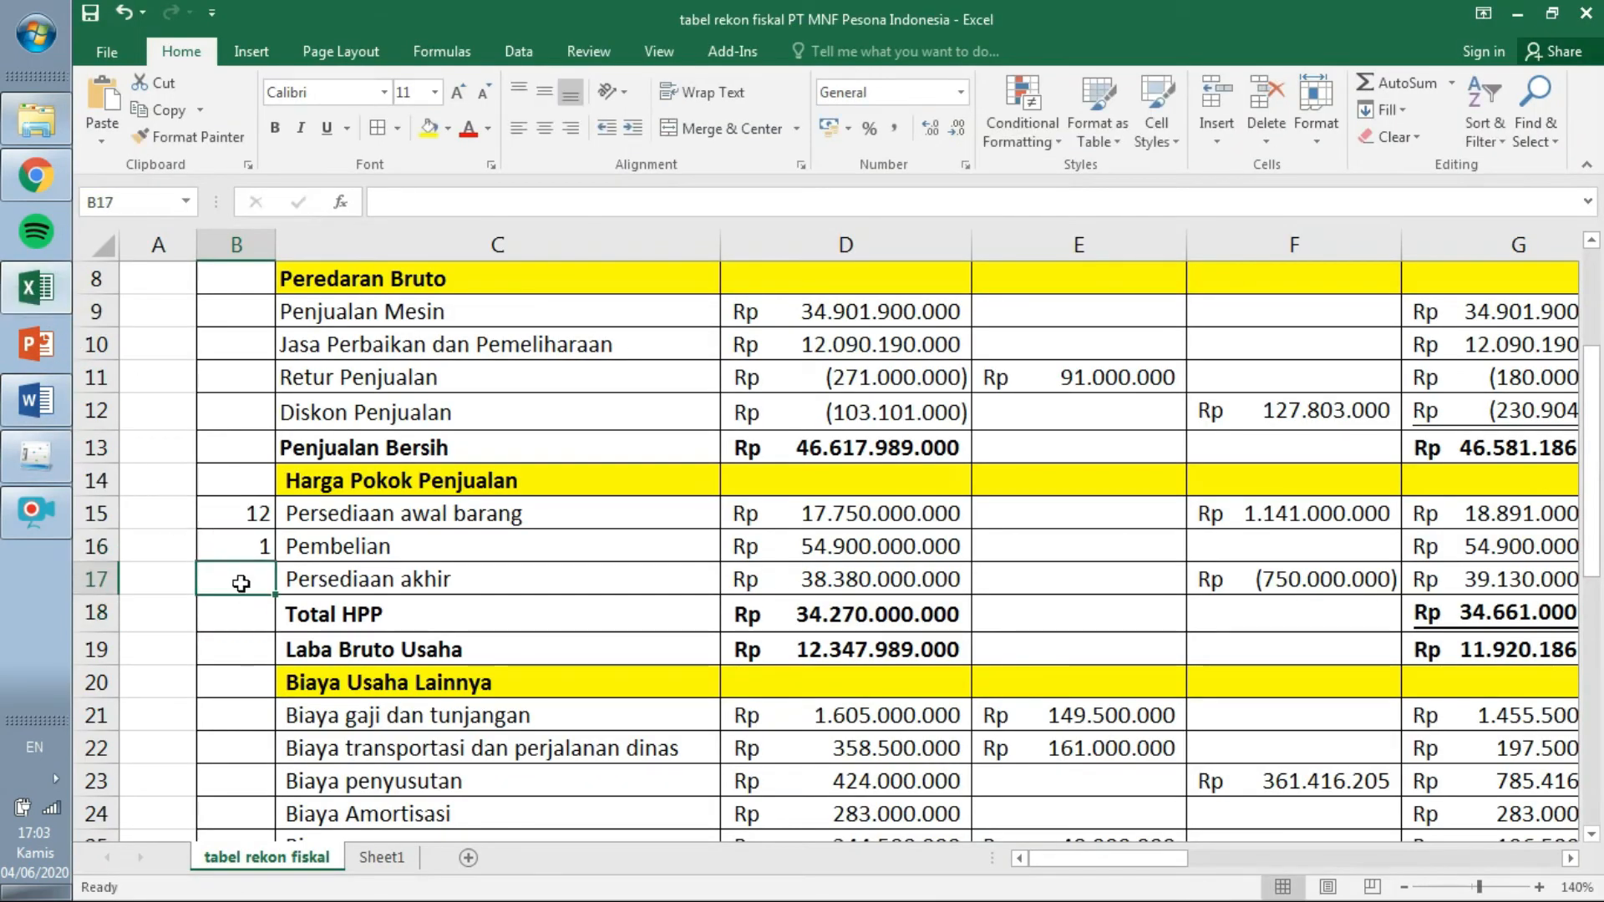
{"action": "left_click", "coordinate": [60, 464]}
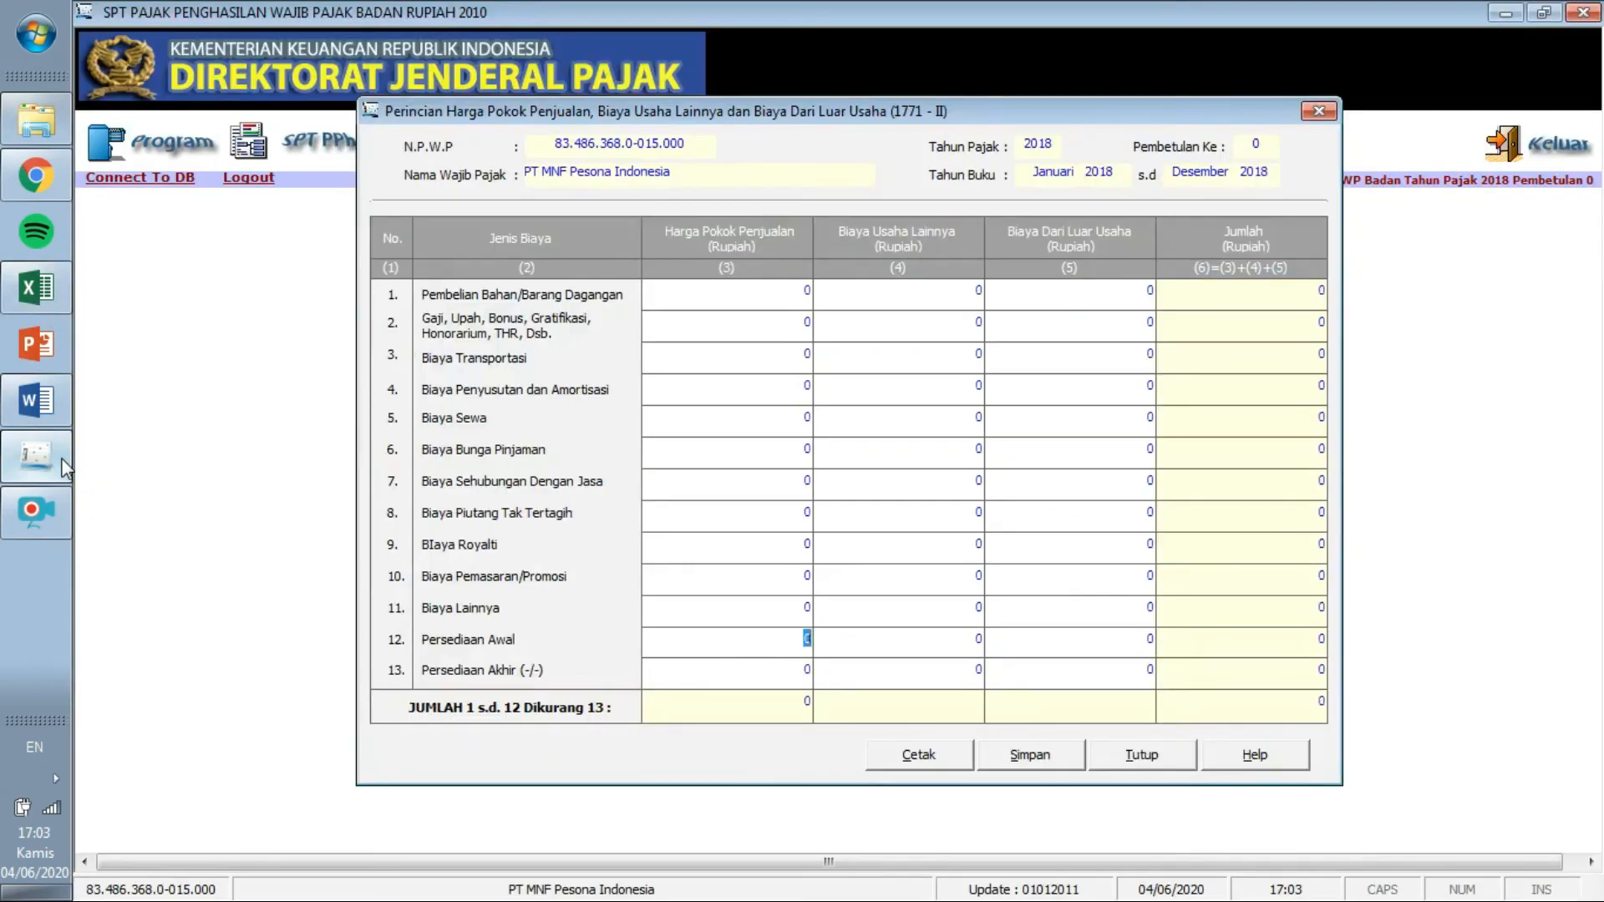
{"action": "left_click", "coordinate": [49, 276]}
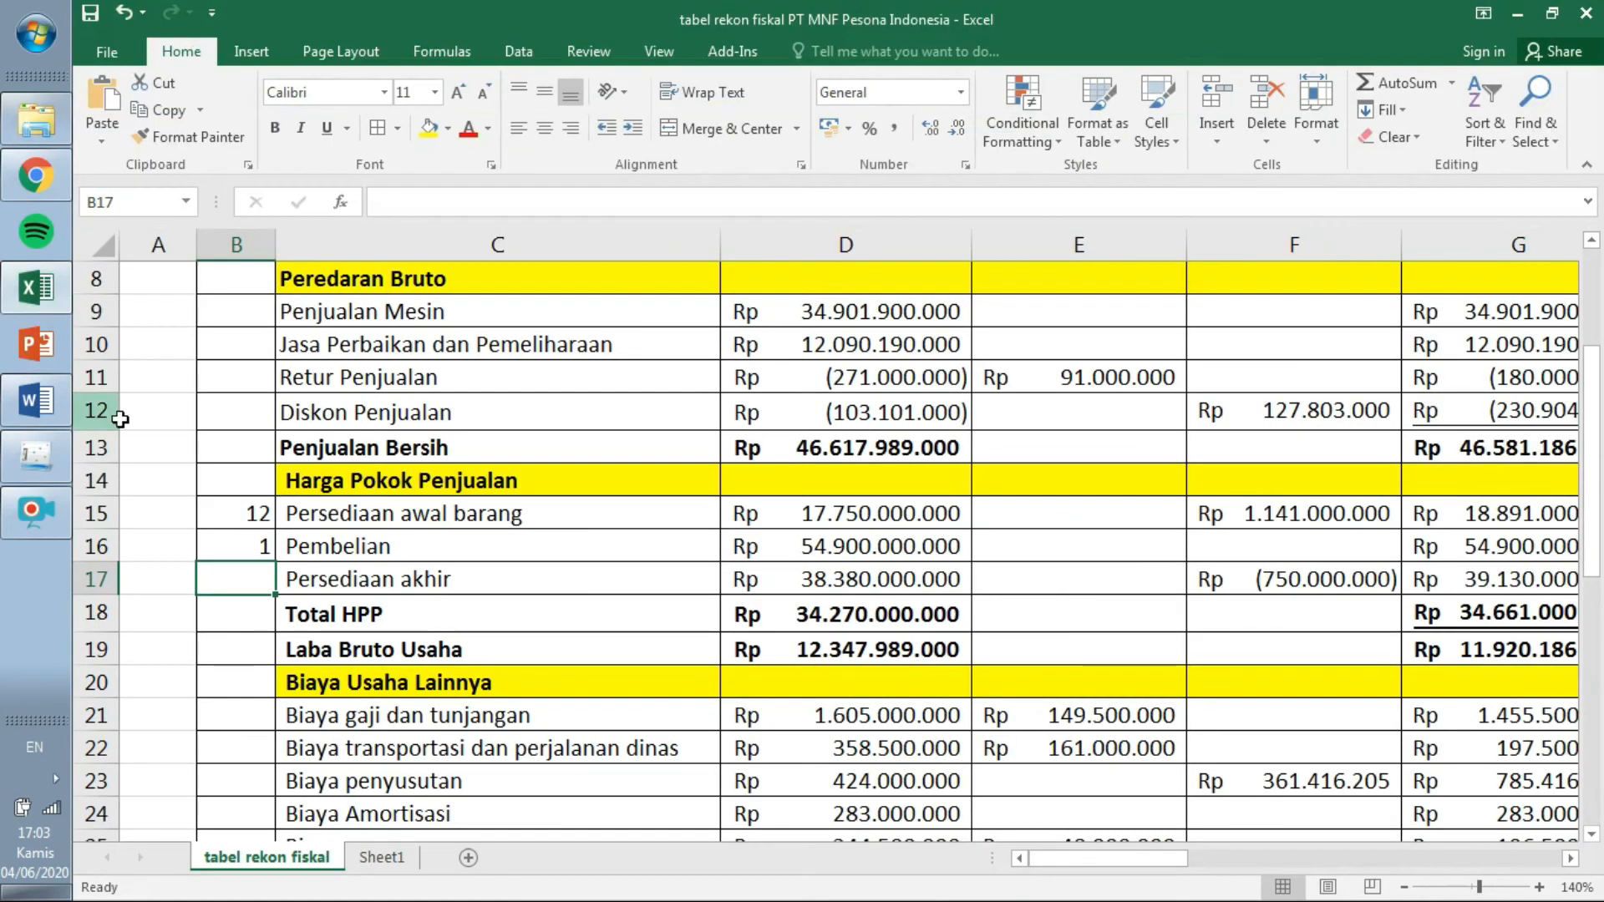
{"action": "type", "text": "13"}
{"action": "key", "text": "Return"}
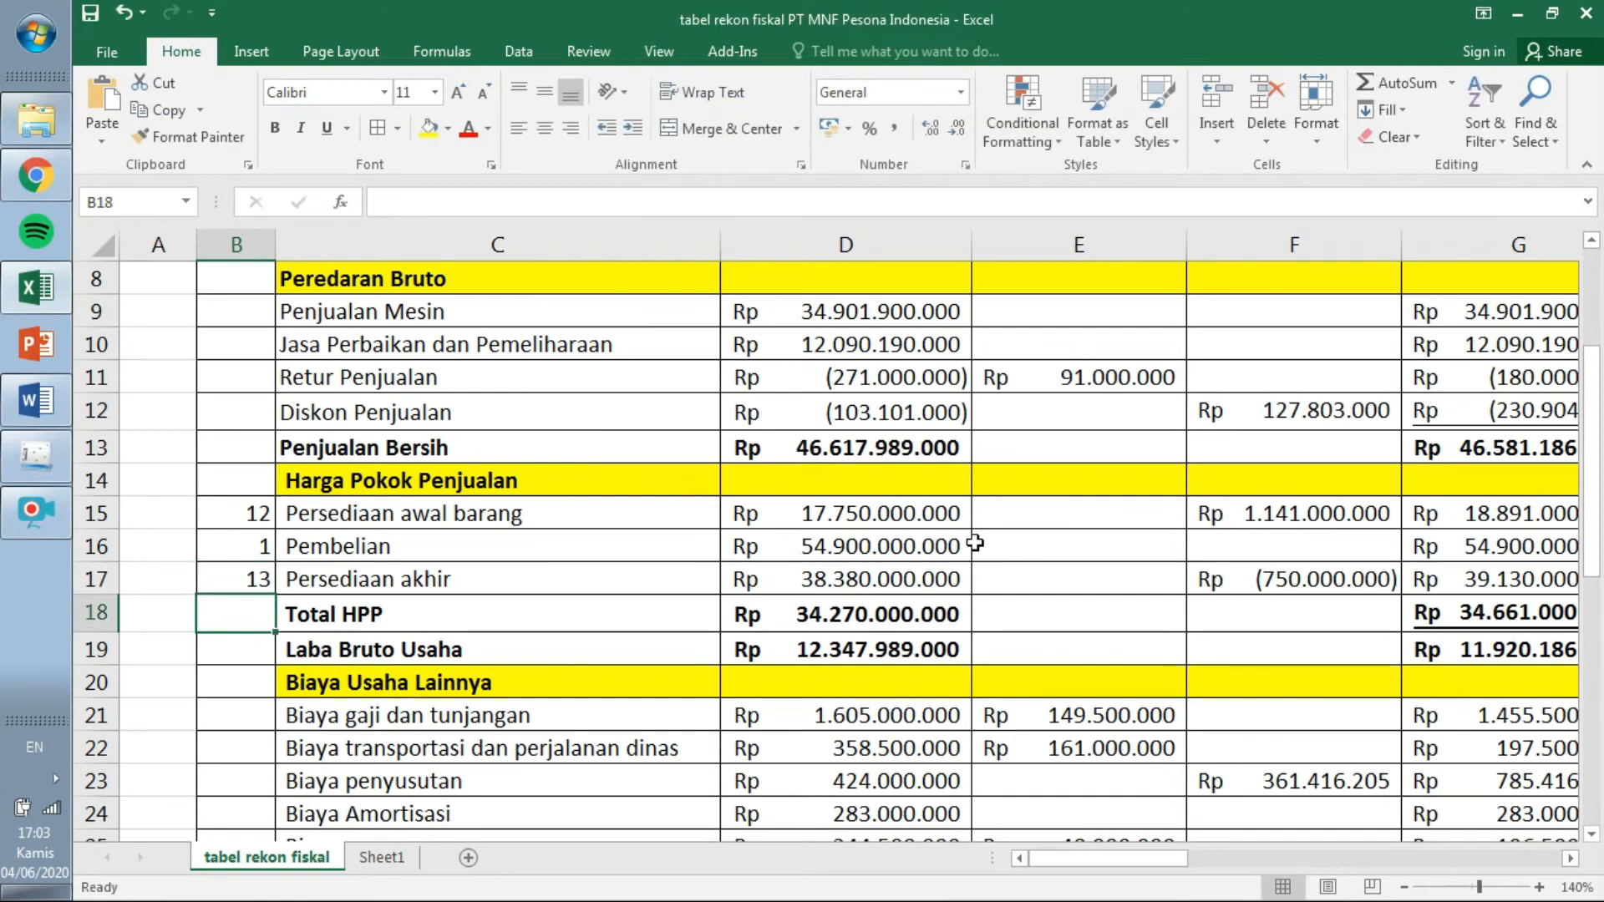
{"action": "left_click_drag", "start_coordinate": [1596, 432], "coordinate": [1595, 511]}
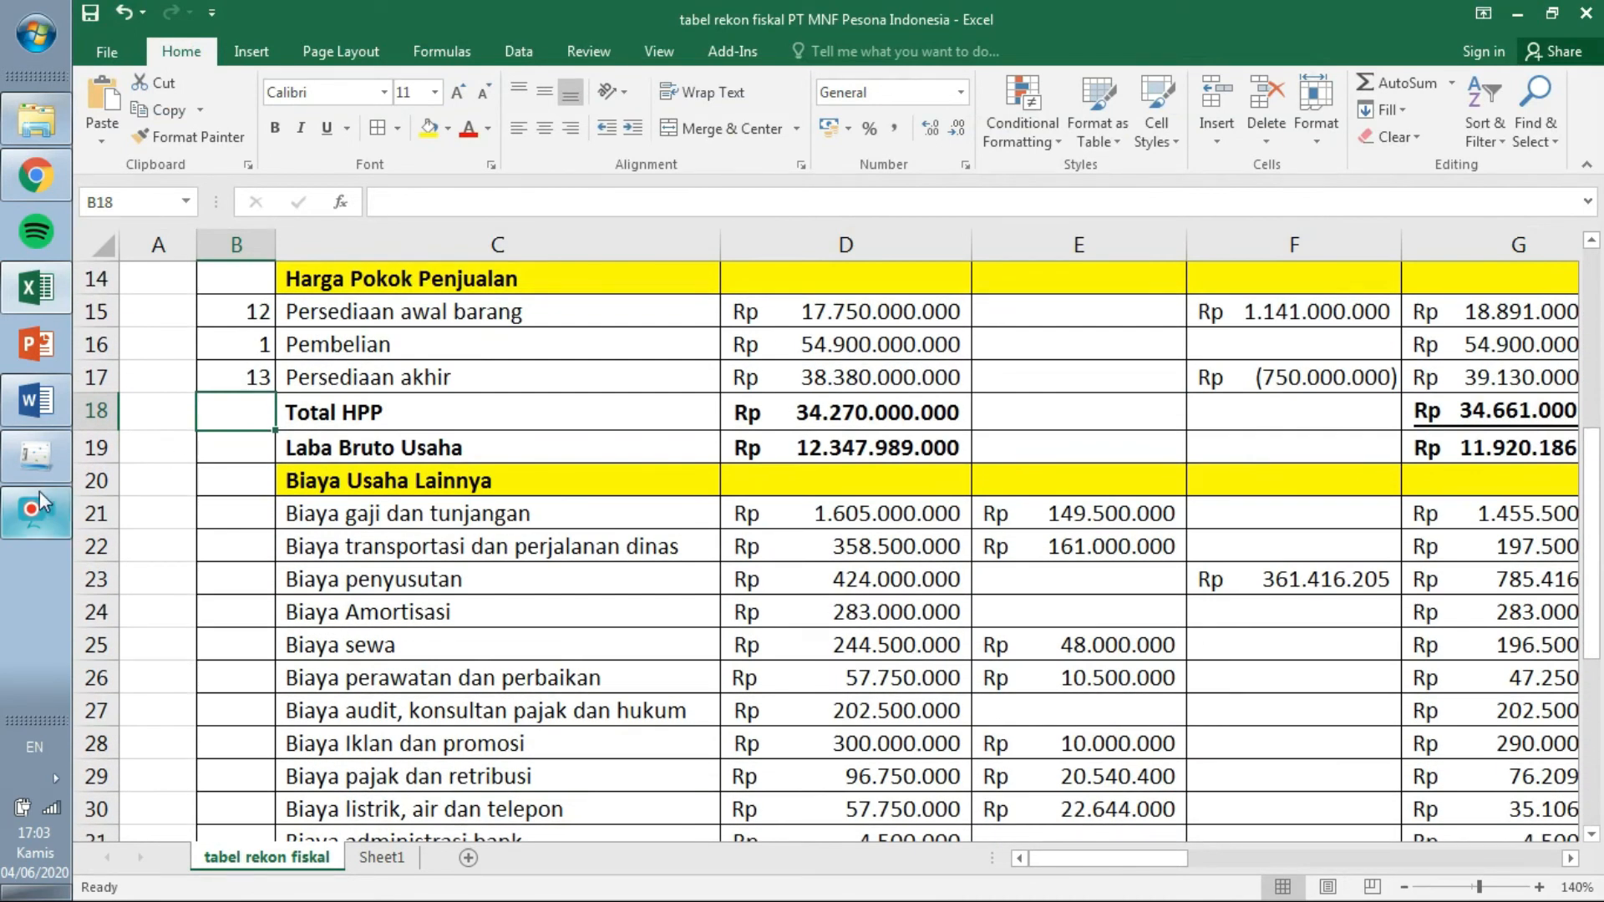
Compare the Excel Biaya Usaha Lainnya rows with the 1771-II form's line list.
{"action": "left_click", "coordinate": [34, 464]}
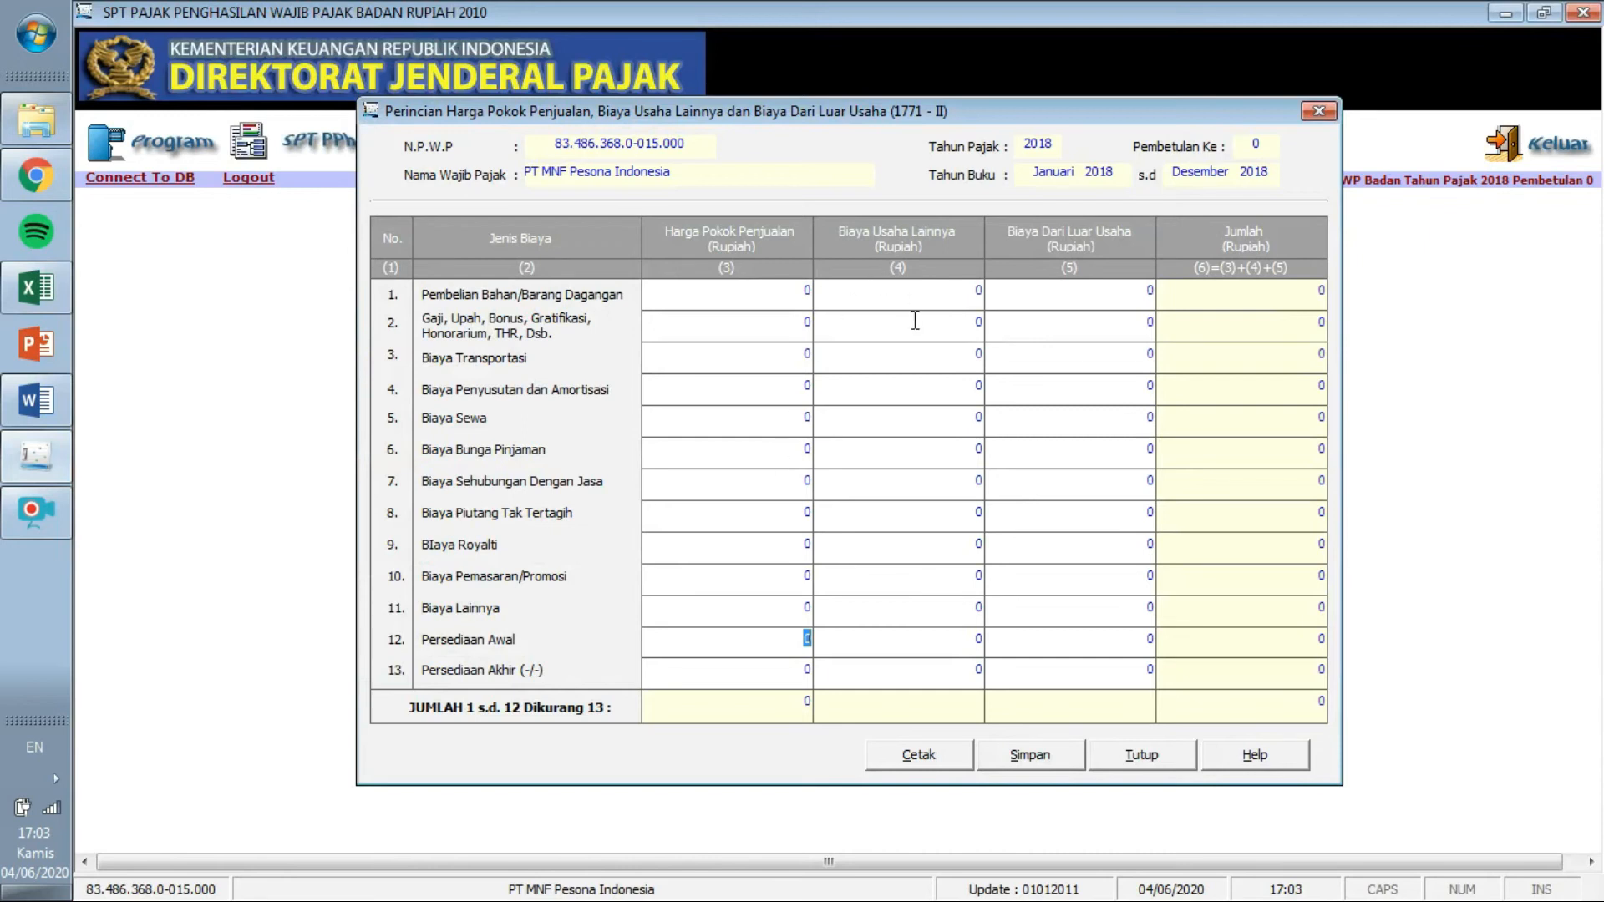
{"action": "left_click", "coordinate": [33, 292]}
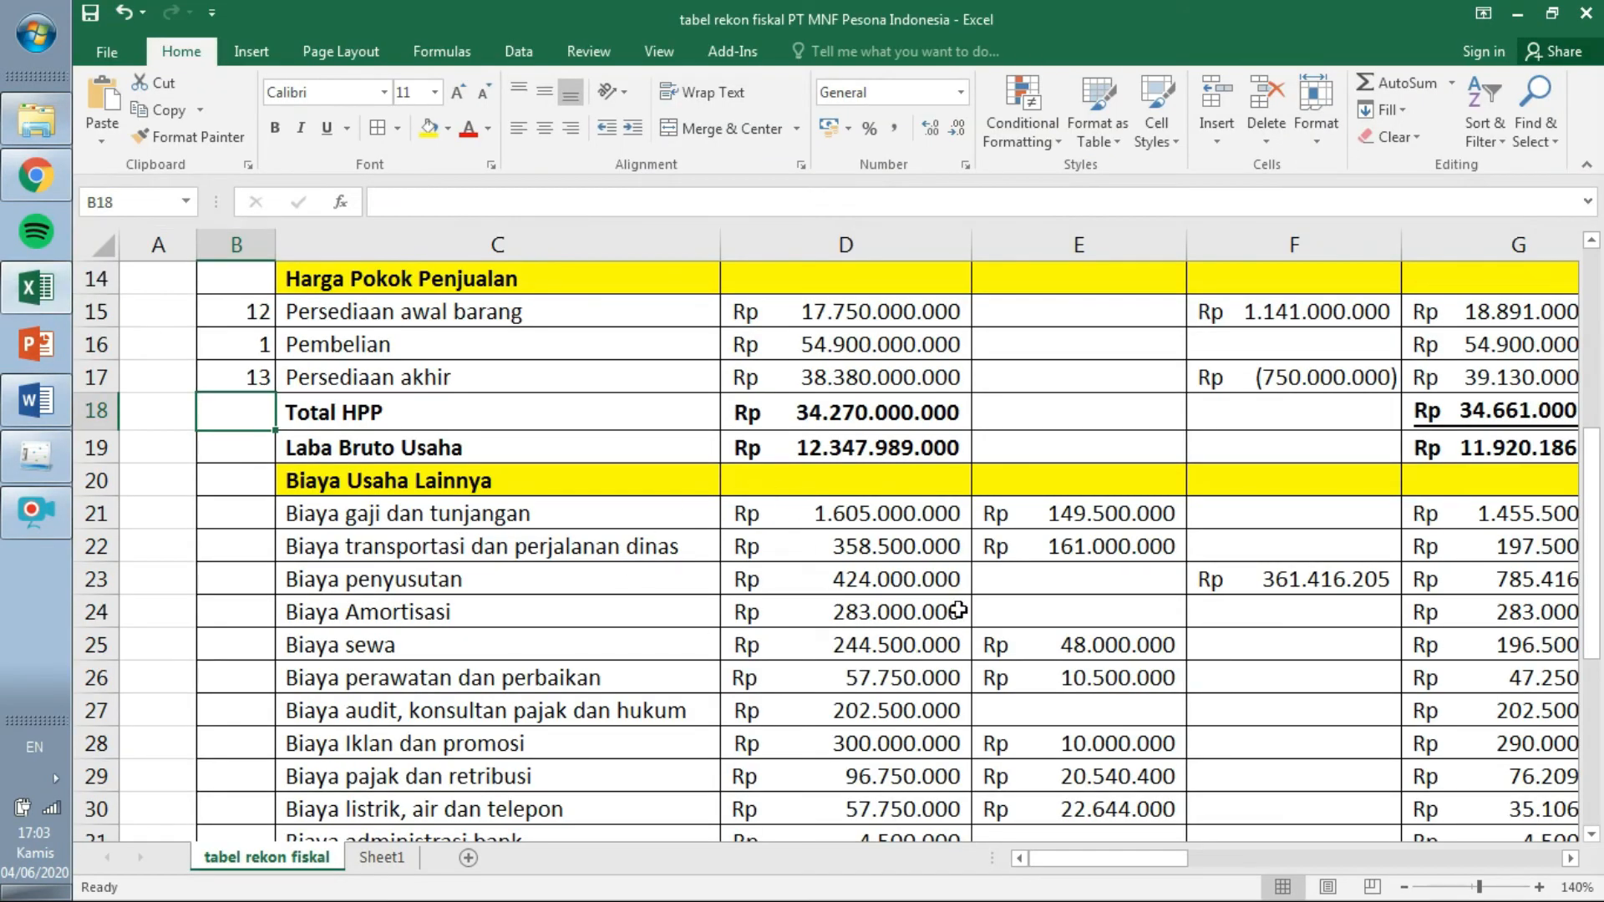
{"action": "left_click_drag", "start_coordinate": [1589, 510], "coordinate": [1582, 552]}
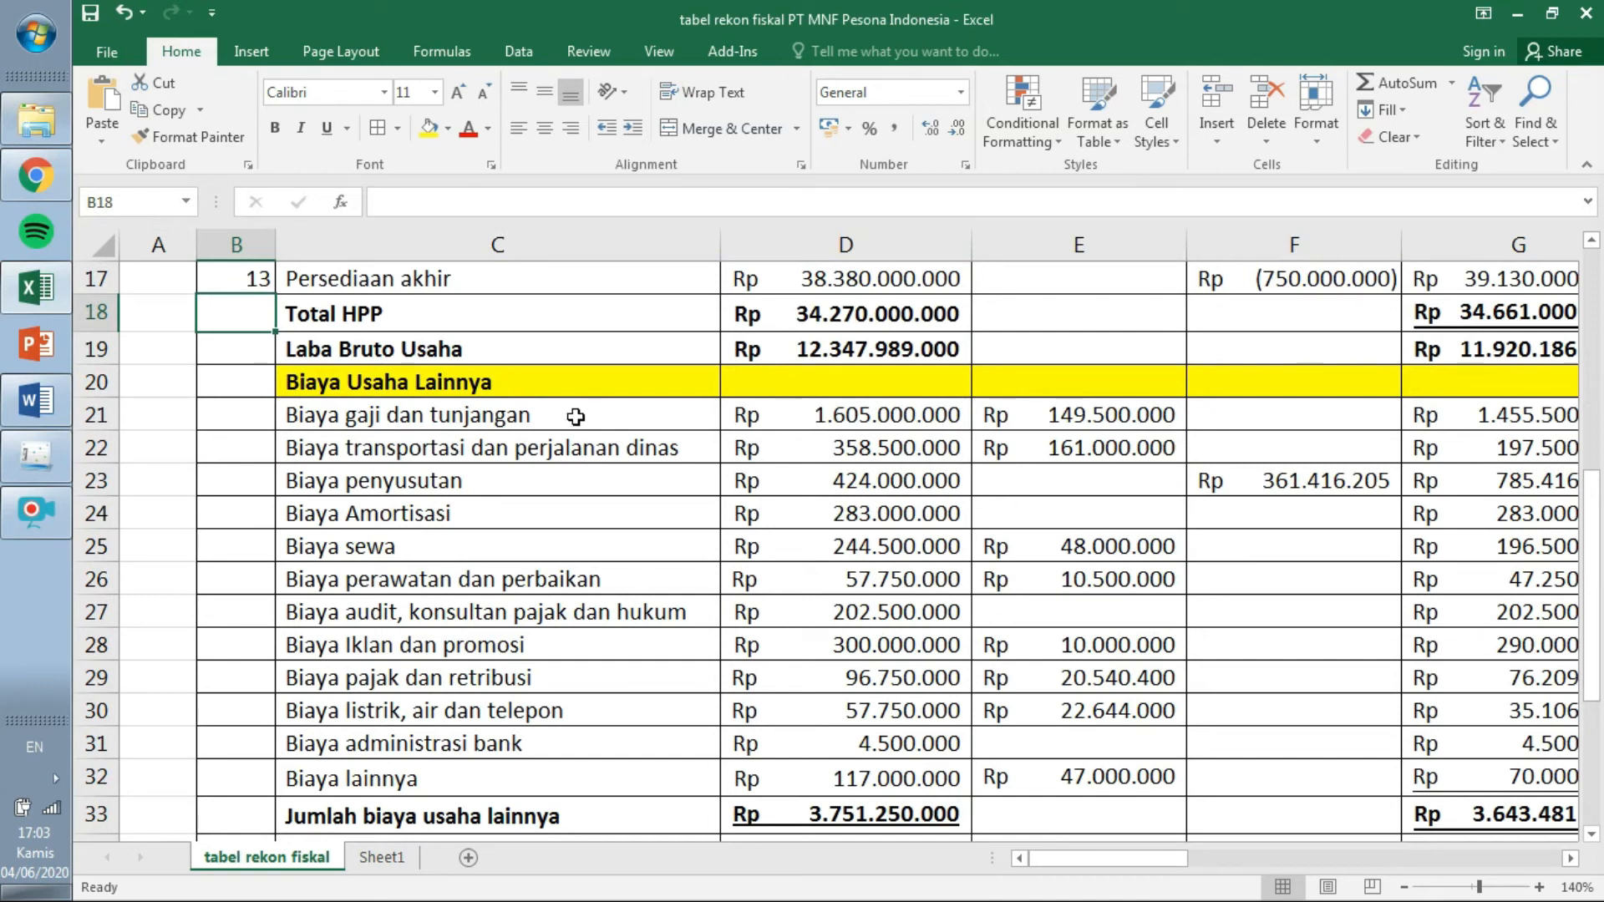
{"action": "left_click", "coordinate": [51, 459]}
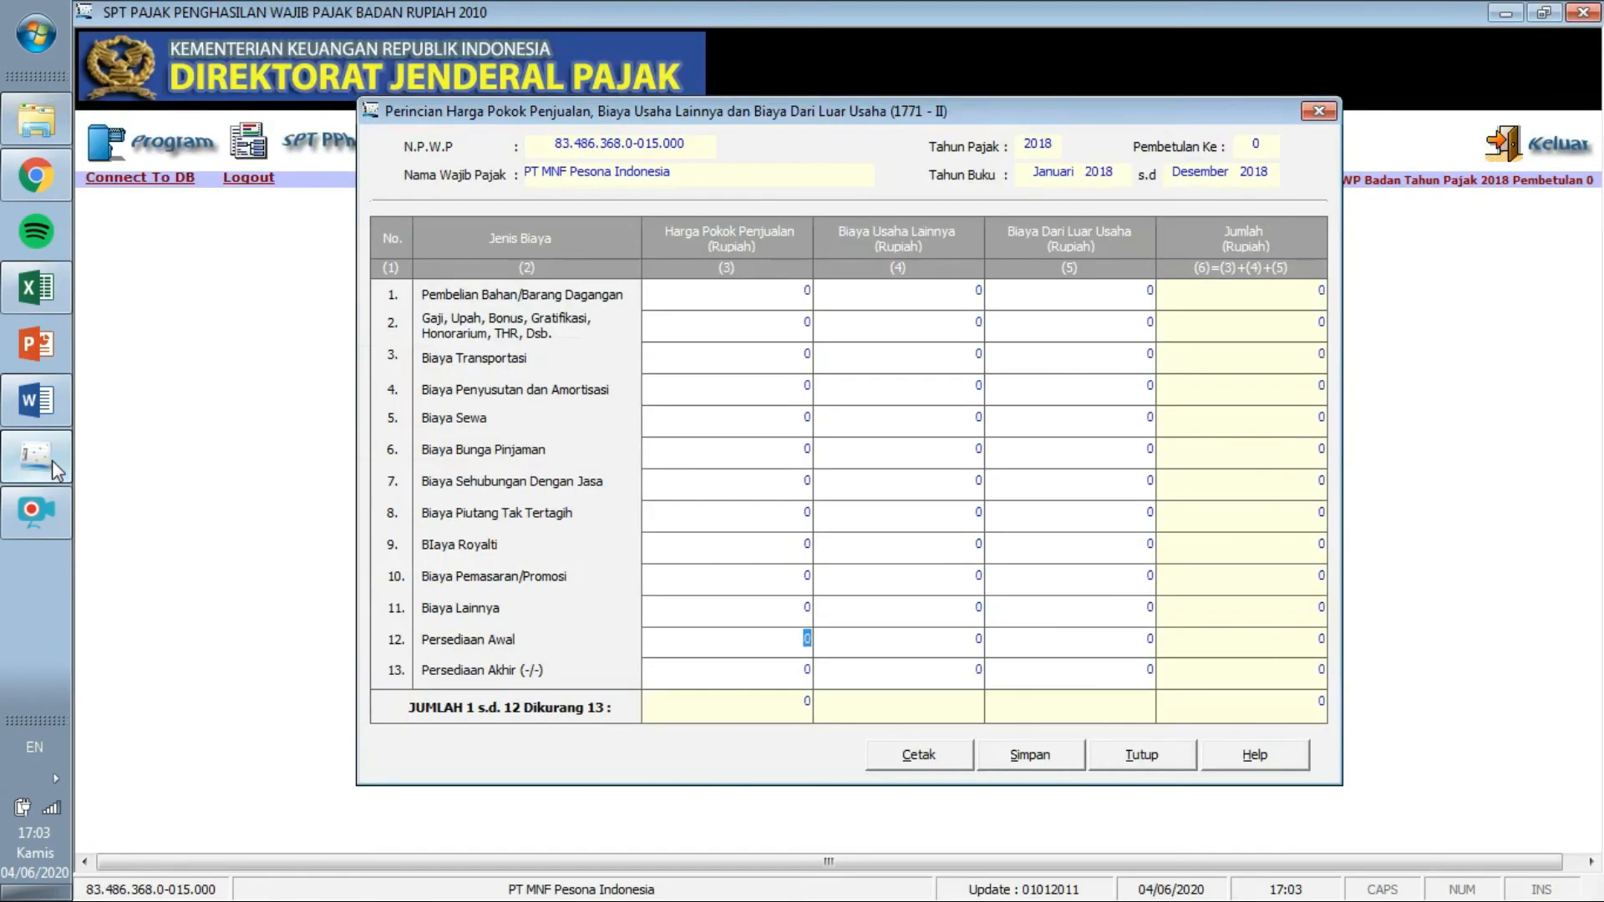
Tag salaries with line 2 and transport with line 3 in column B.
{"action": "left_click", "coordinate": [47, 301]}
{"action": "left_click", "coordinate": [223, 420]}
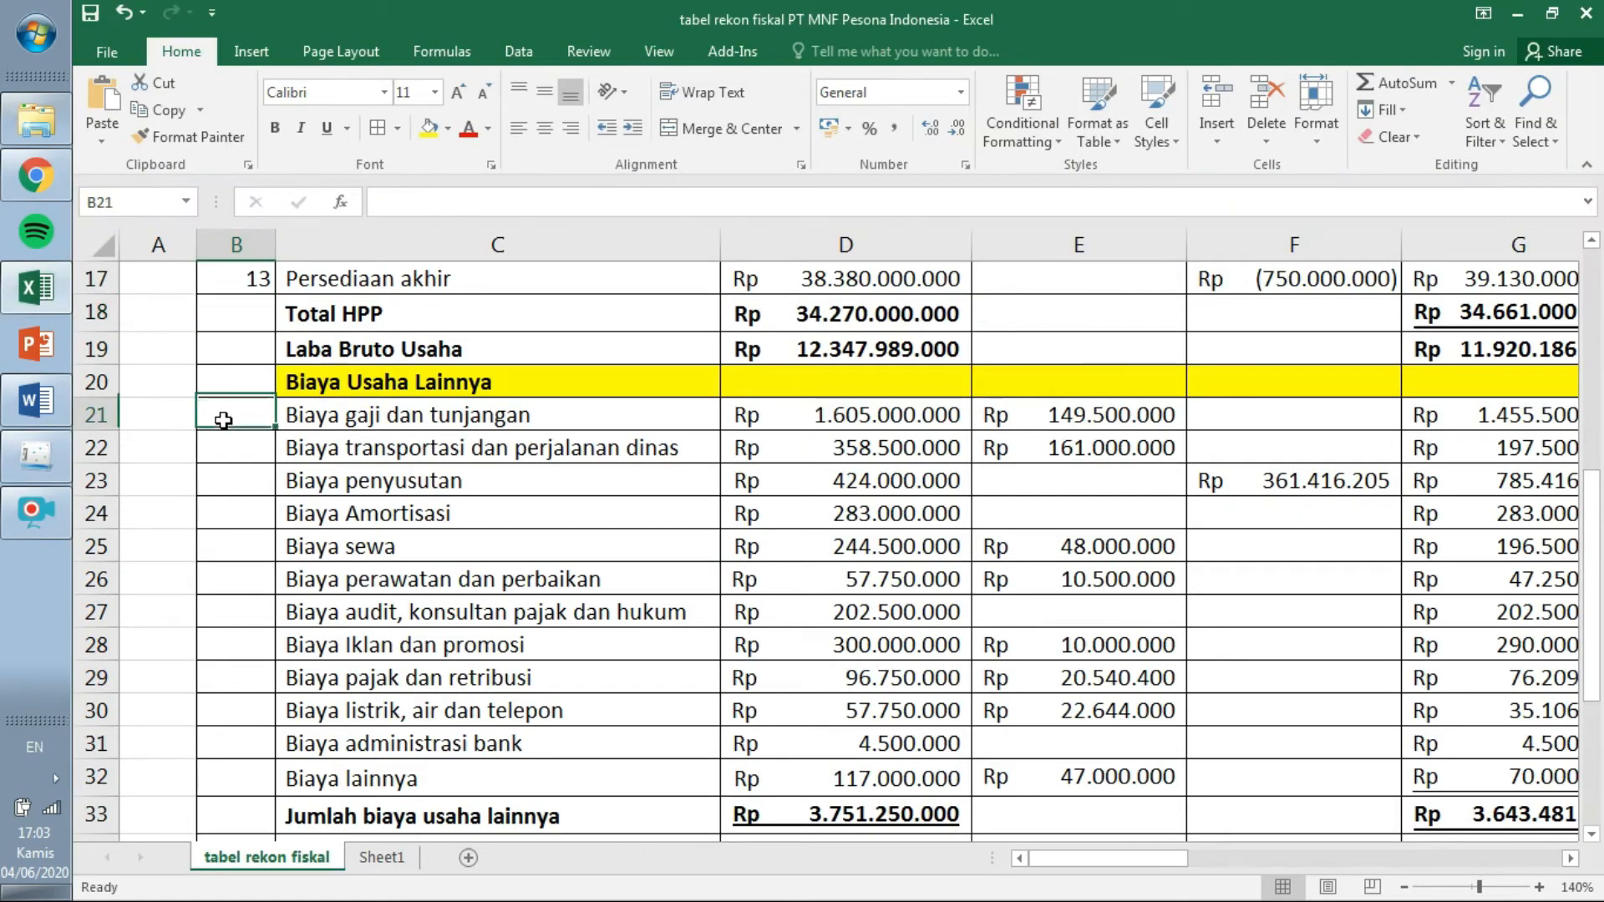
{"action": "type", "text": "2"}
{"action": "left_click", "coordinate": [240, 455]}
{"action": "left_click", "coordinate": [38, 455]}
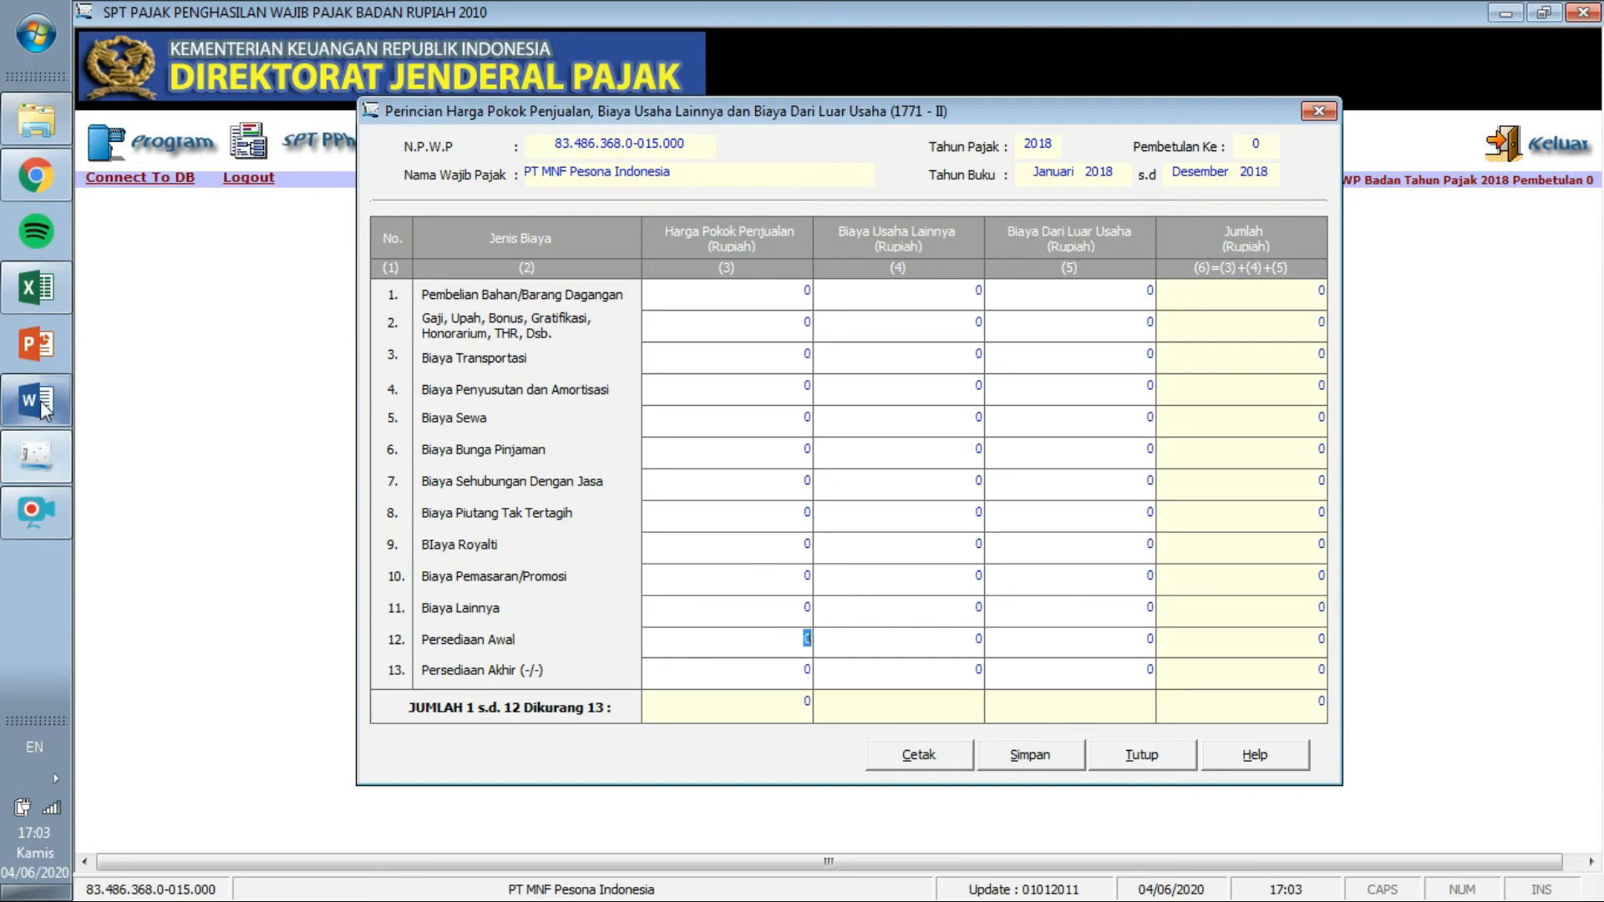
{"action": "left_click", "coordinate": [42, 288]}
{"action": "type", "text": "3"}
{"action": "key", "text": "Return"}
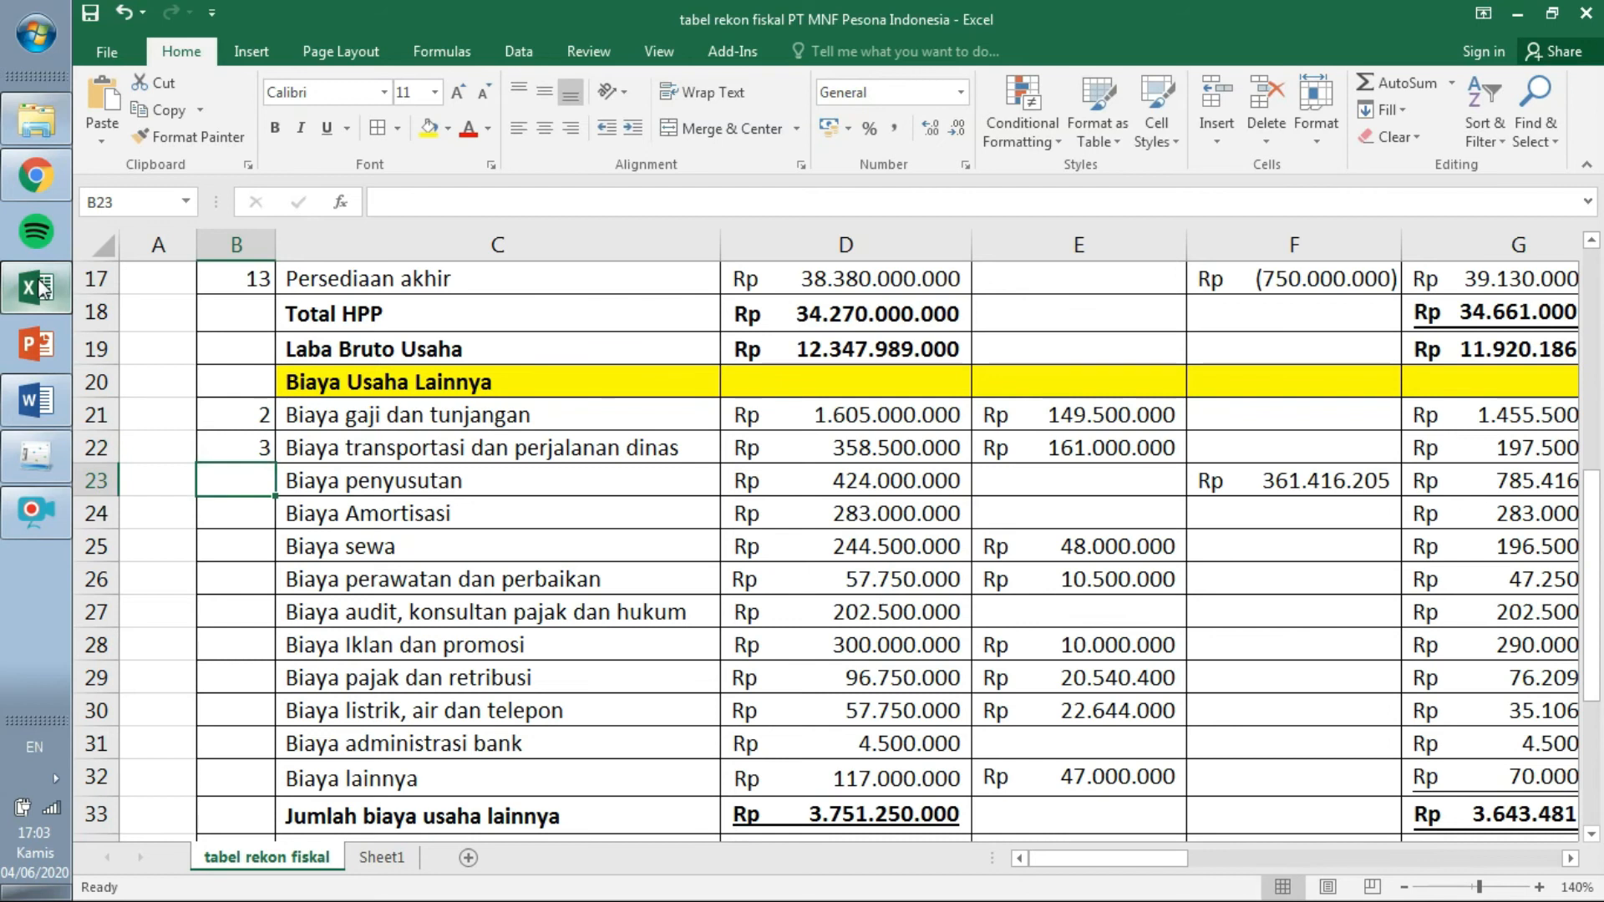
Tag depreciation and amortisation with line 4 and rent with line 5.
{"action": "left_click", "coordinate": [45, 446]}
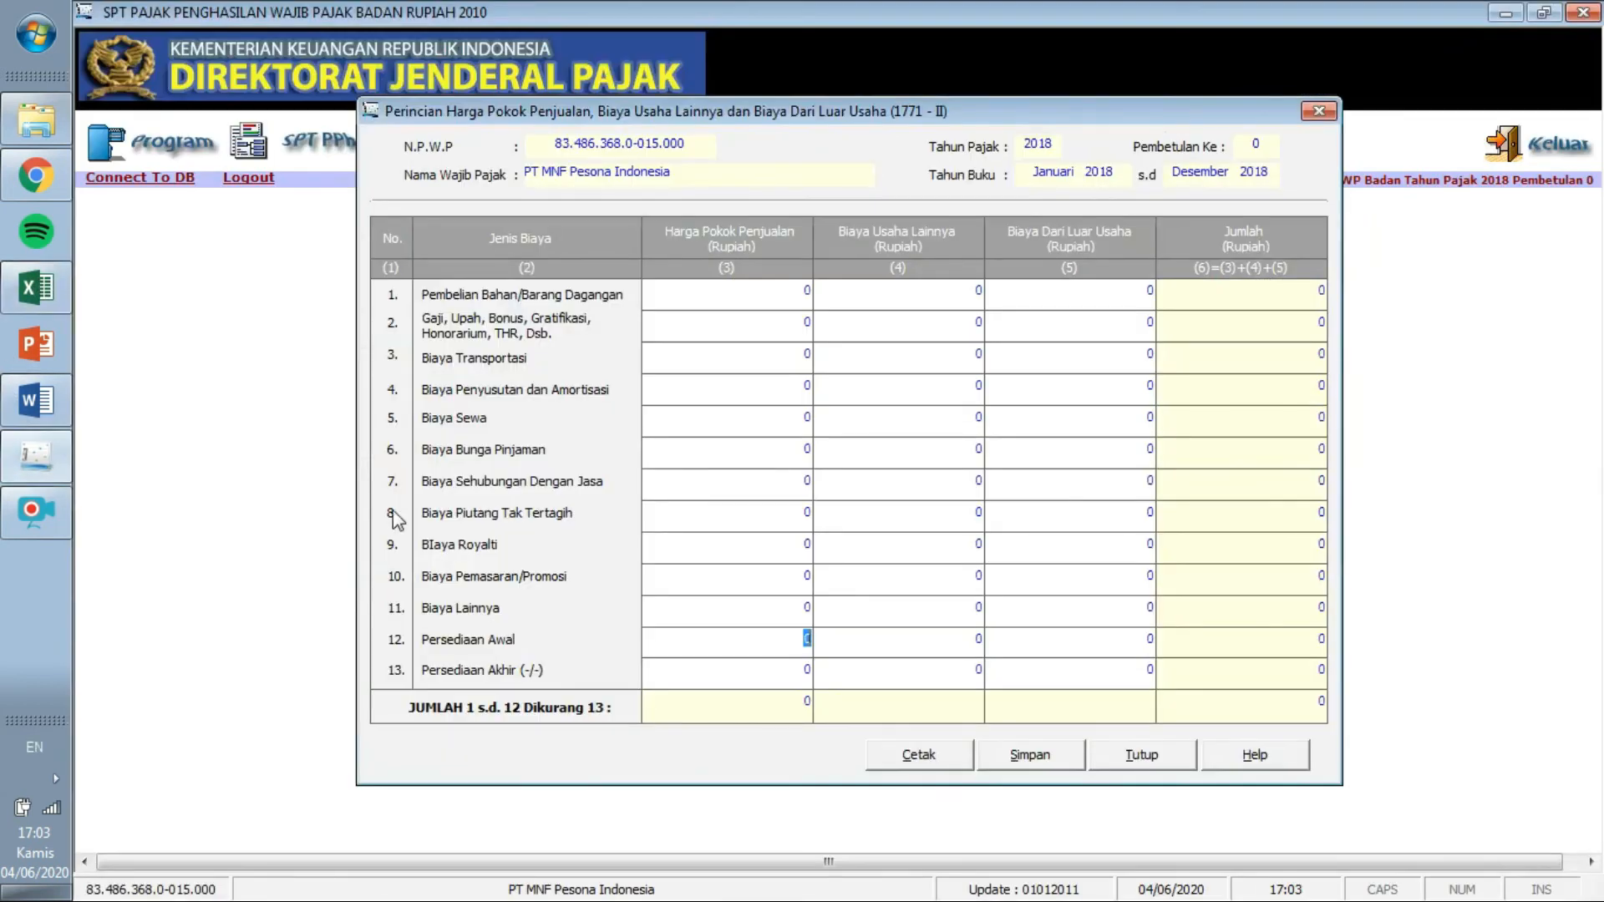
{"action": "left_click", "coordinate": [48, 284]}
{"action": "type", "text": "4"}
{"action": "key", "text": "Return"}
{"action": "type", "text": "4"}
{"action": "key", "text": "Return"}
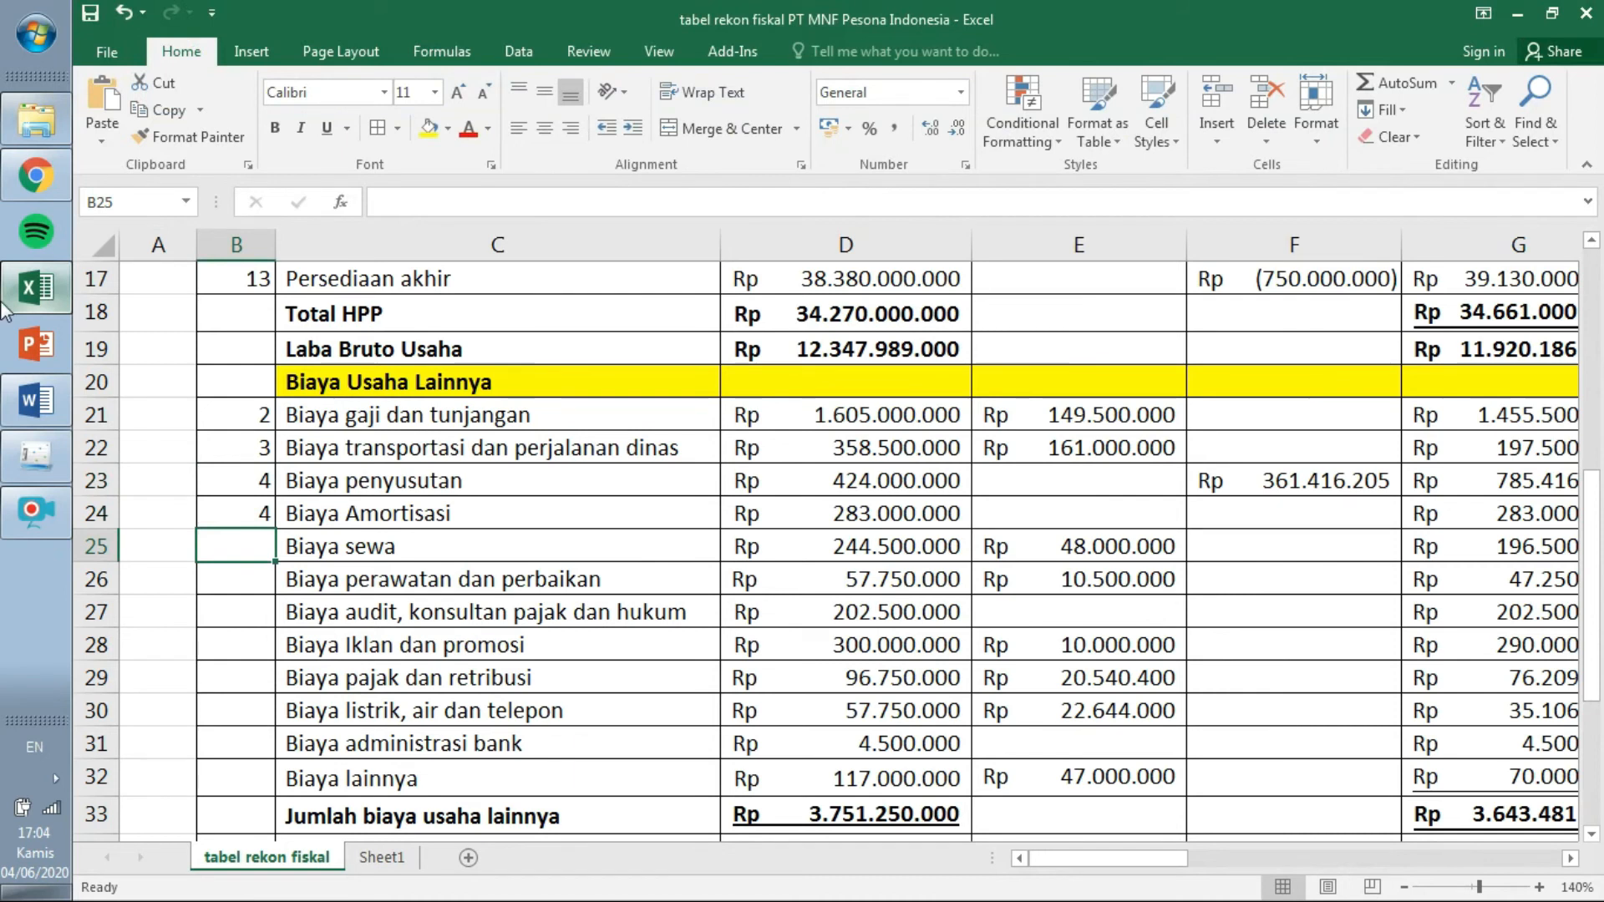
{"action": "left_click", "coordinate": [52, 469]}
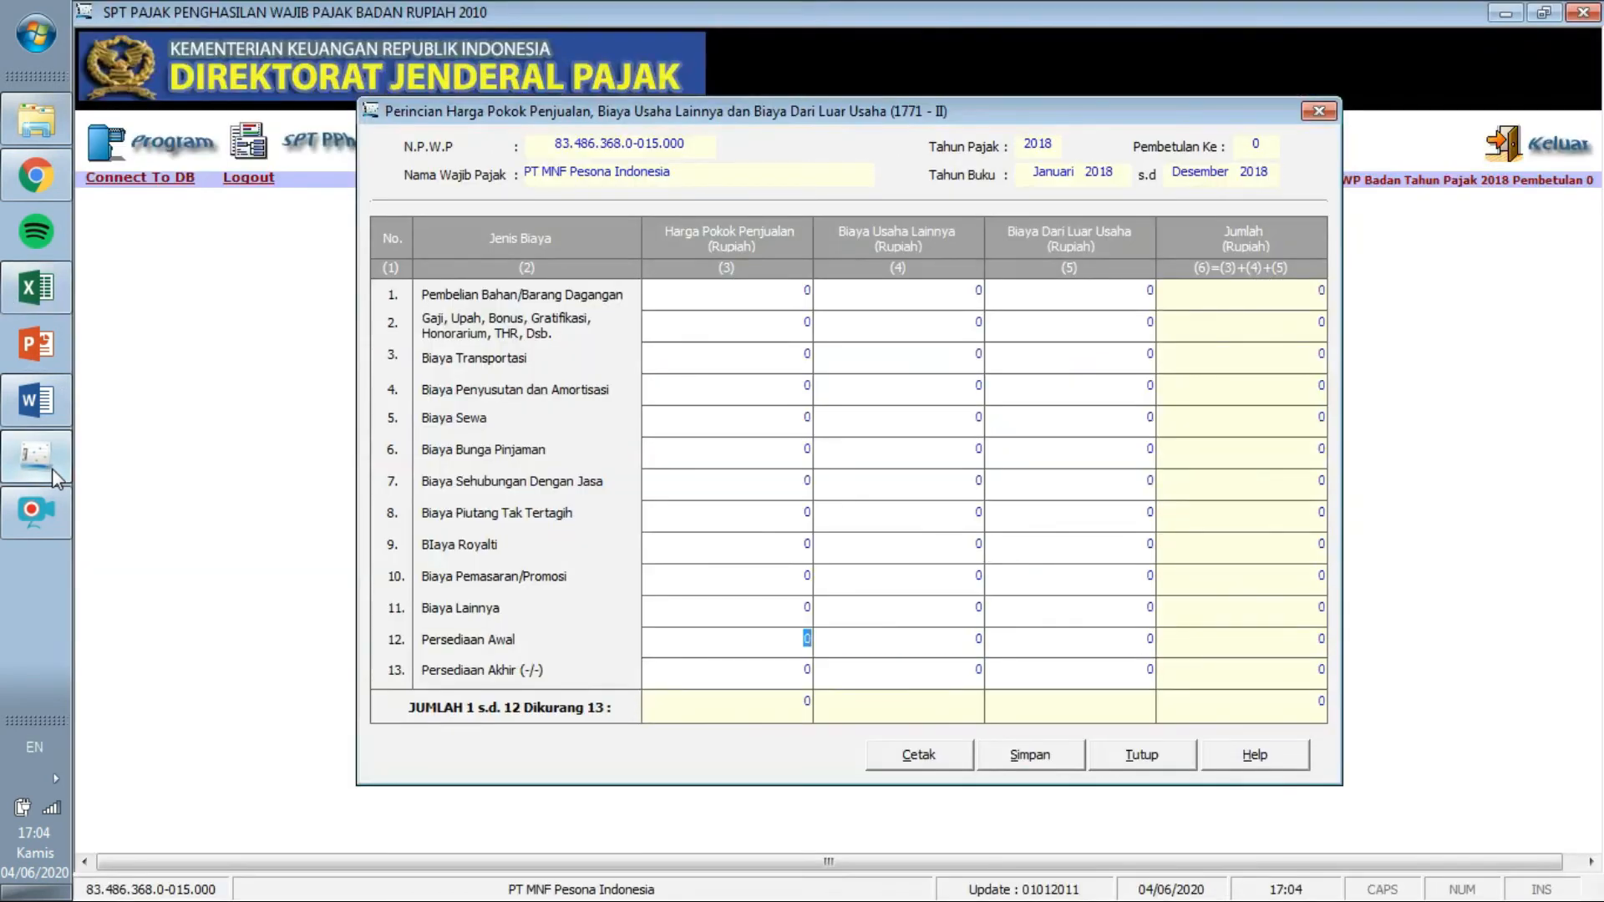
{"action": "left_click", "coordinate": [31, 304]}
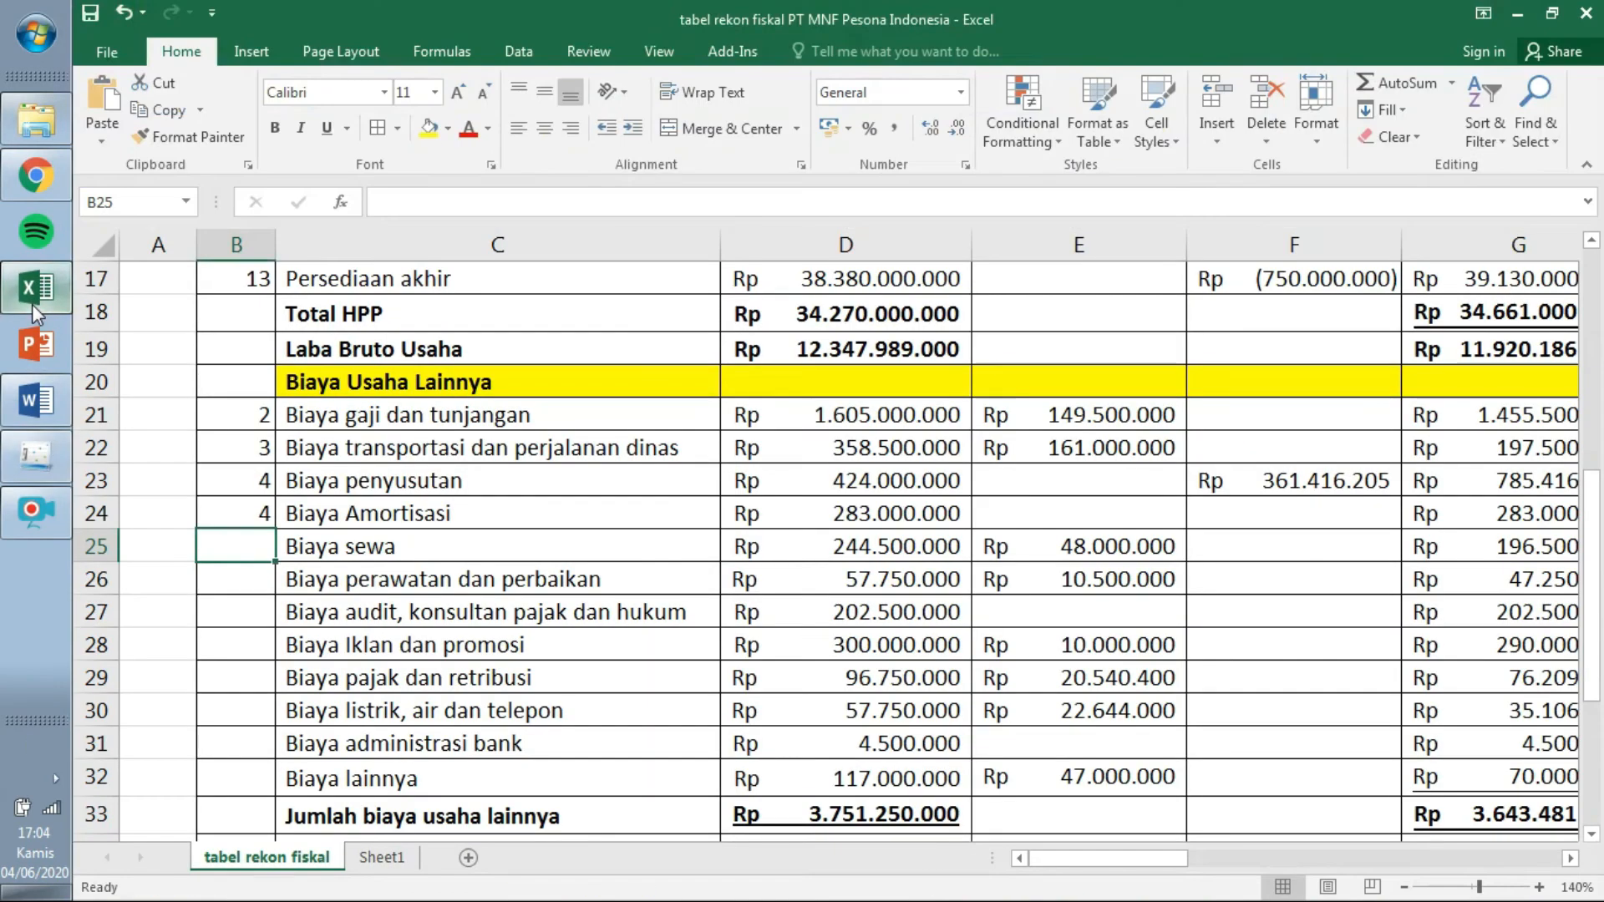
{"action": "type", "text": "5"}
{"action": "key", "text": "Return"}
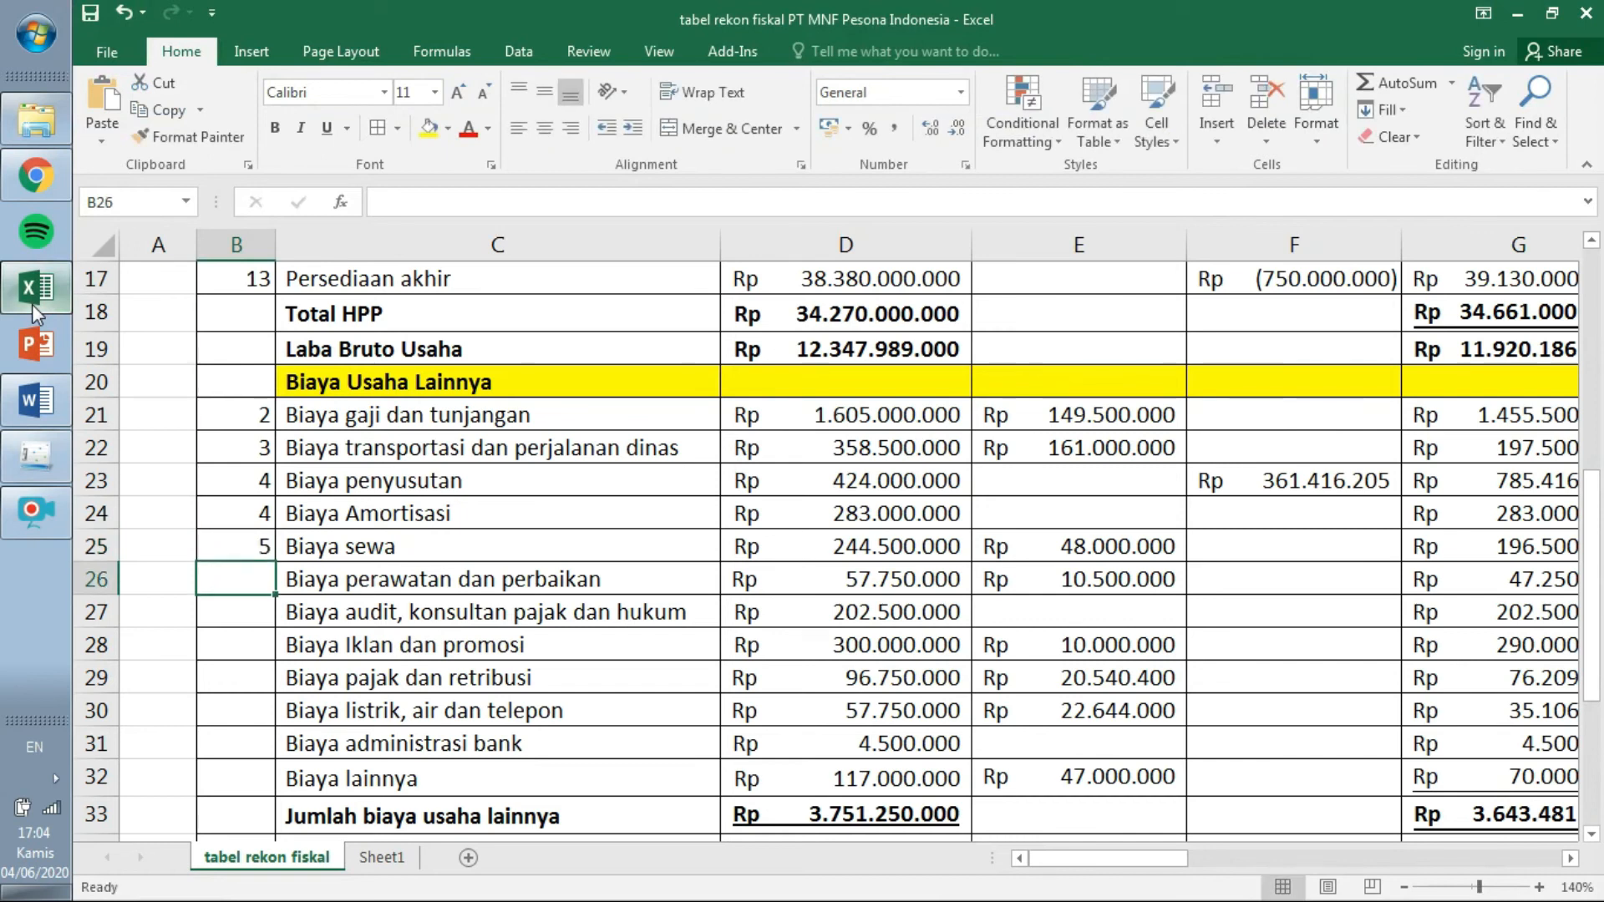
{"action": "left_click", "coordinate": [47, 463]}
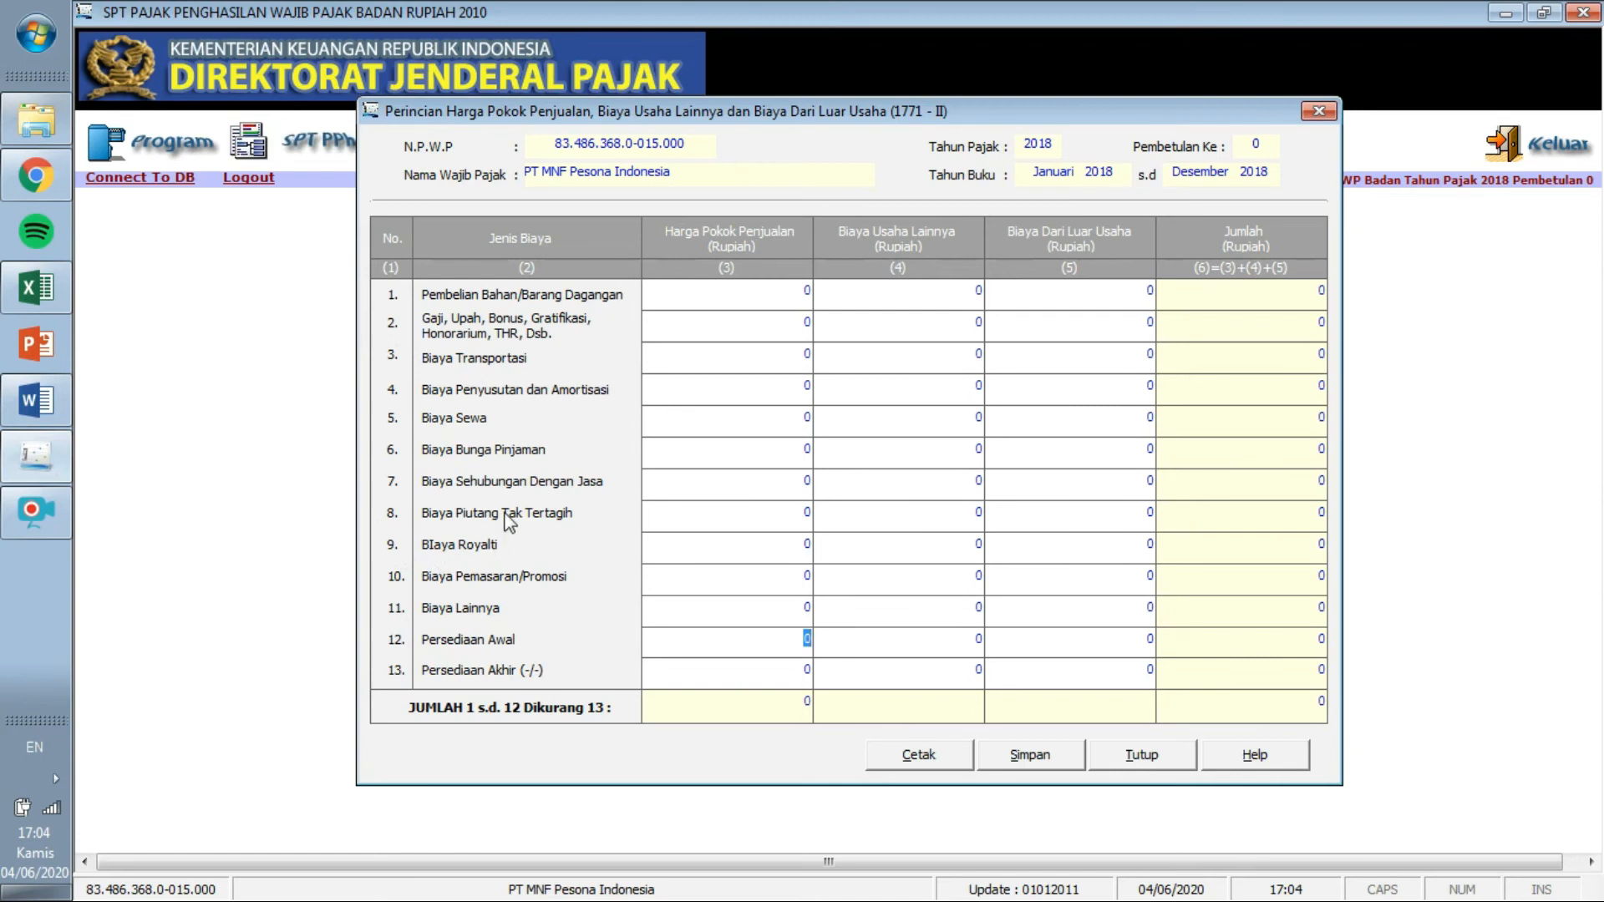
Tag maintenance with line 11, audit fees with line 7 and advertising with line 10.
{"action": "left_click", "coordinate": [19, 307]}
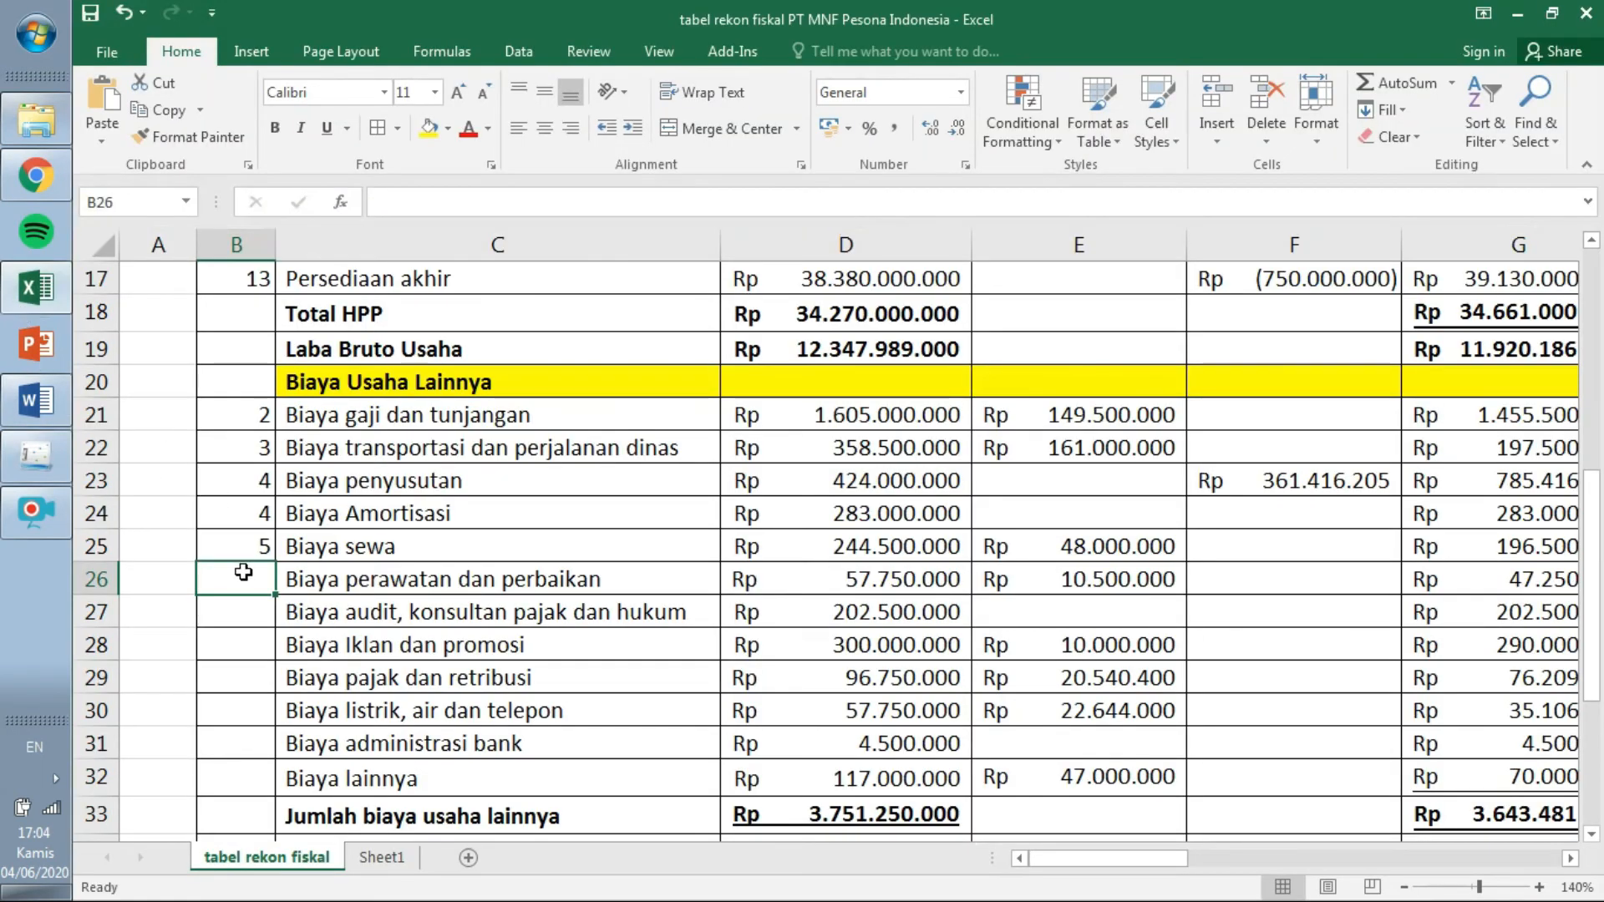
{"action": "type", "text": "11"}
{"action": "key", "text": "Return"}
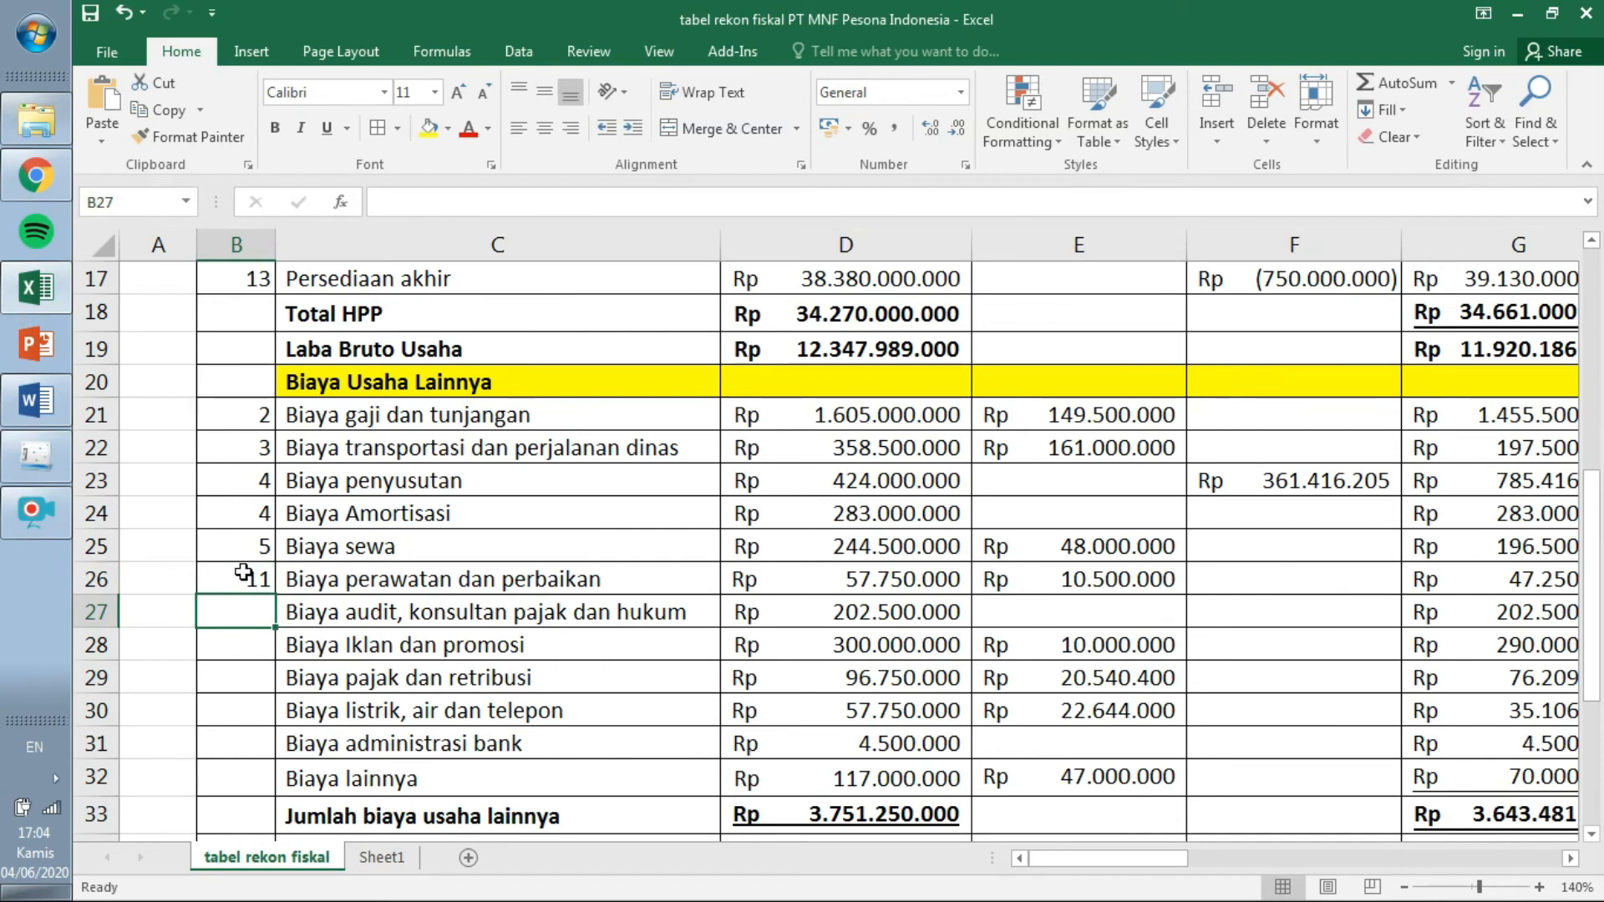
{"action": "left_click", "coordinate": [50, 473]}
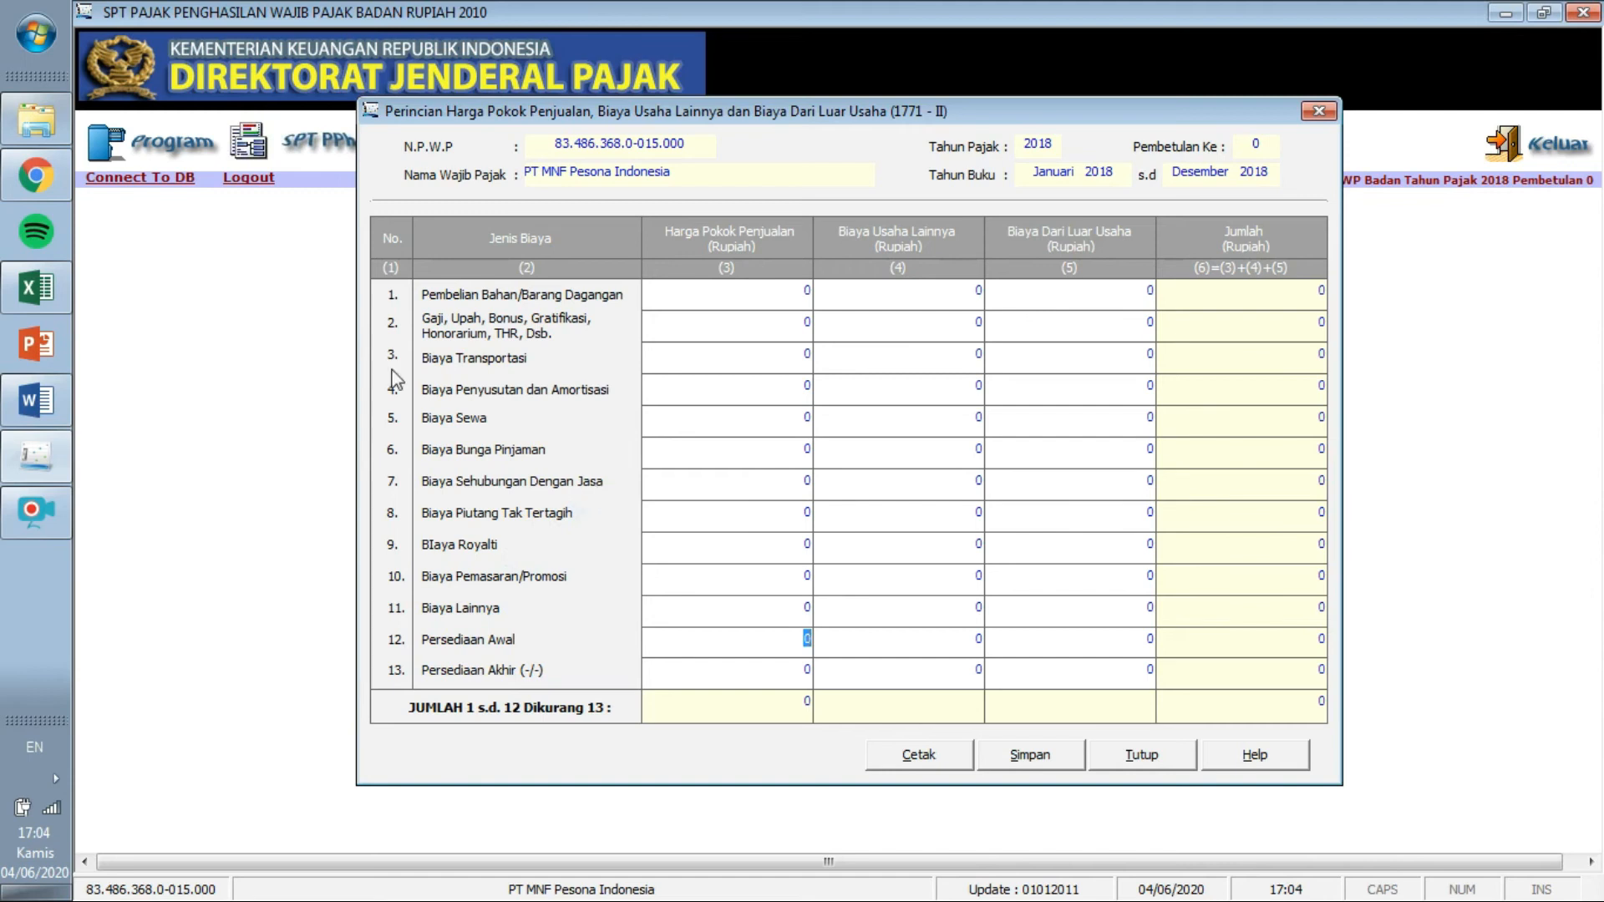
{"action": "left_click", "coordinate": [43, 264]}
{"action": "type", "text": "7"}
{"action": "key", "text": "Return"}
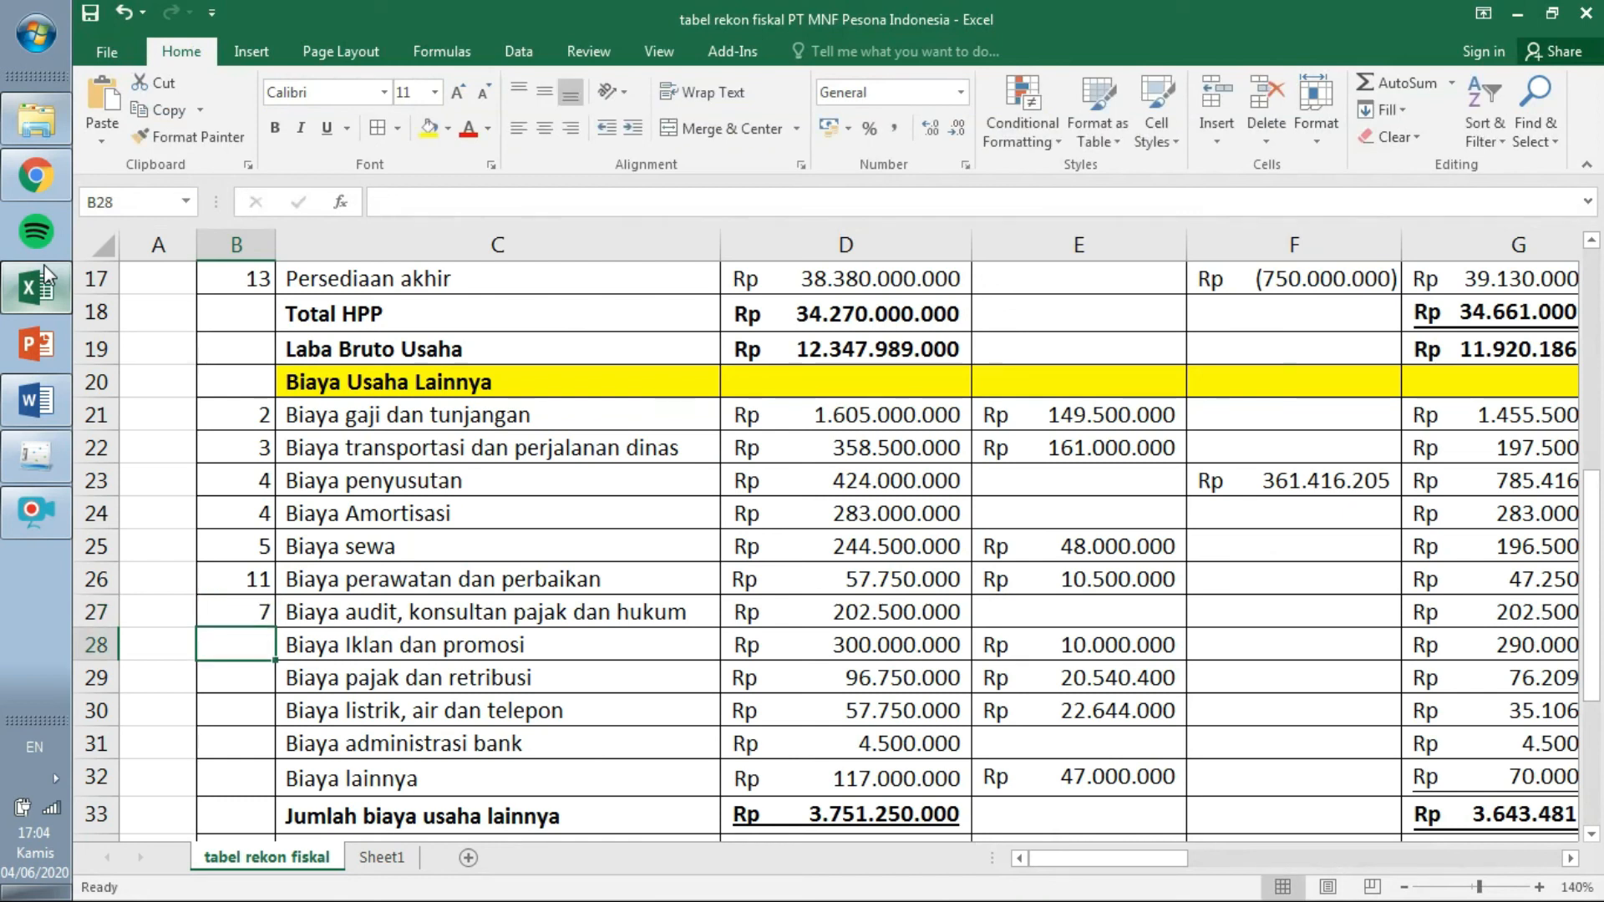
{"action": "left_click", "coordinate": [50, 453]}
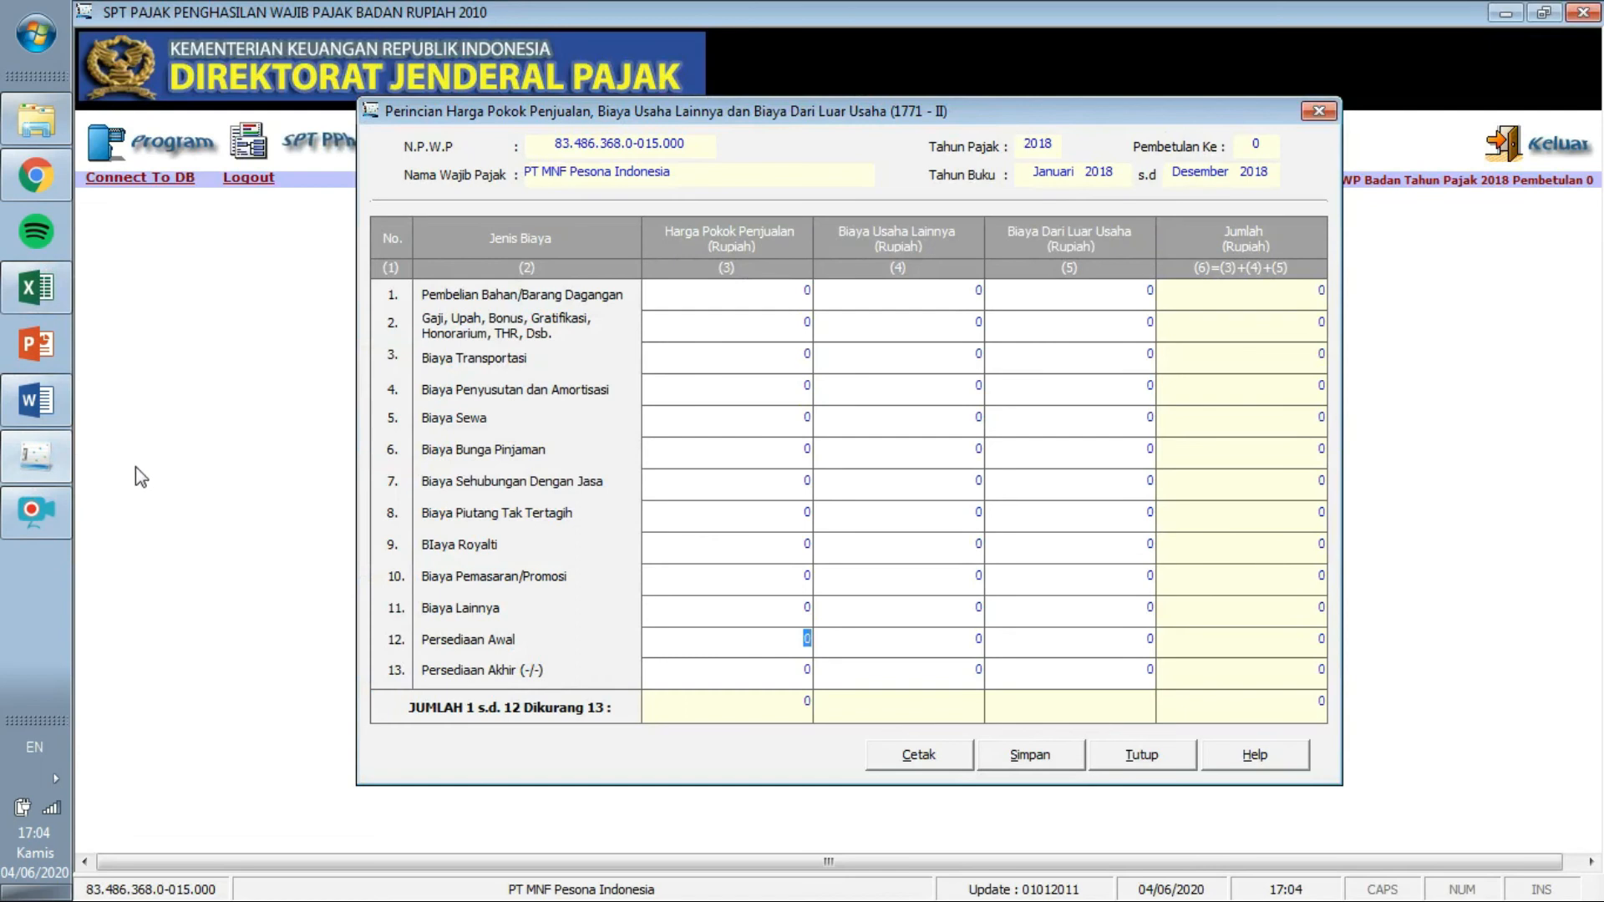
{"action": "left_click", "coordinate": [32, 291]}
{"action": "type", "text": "10"}
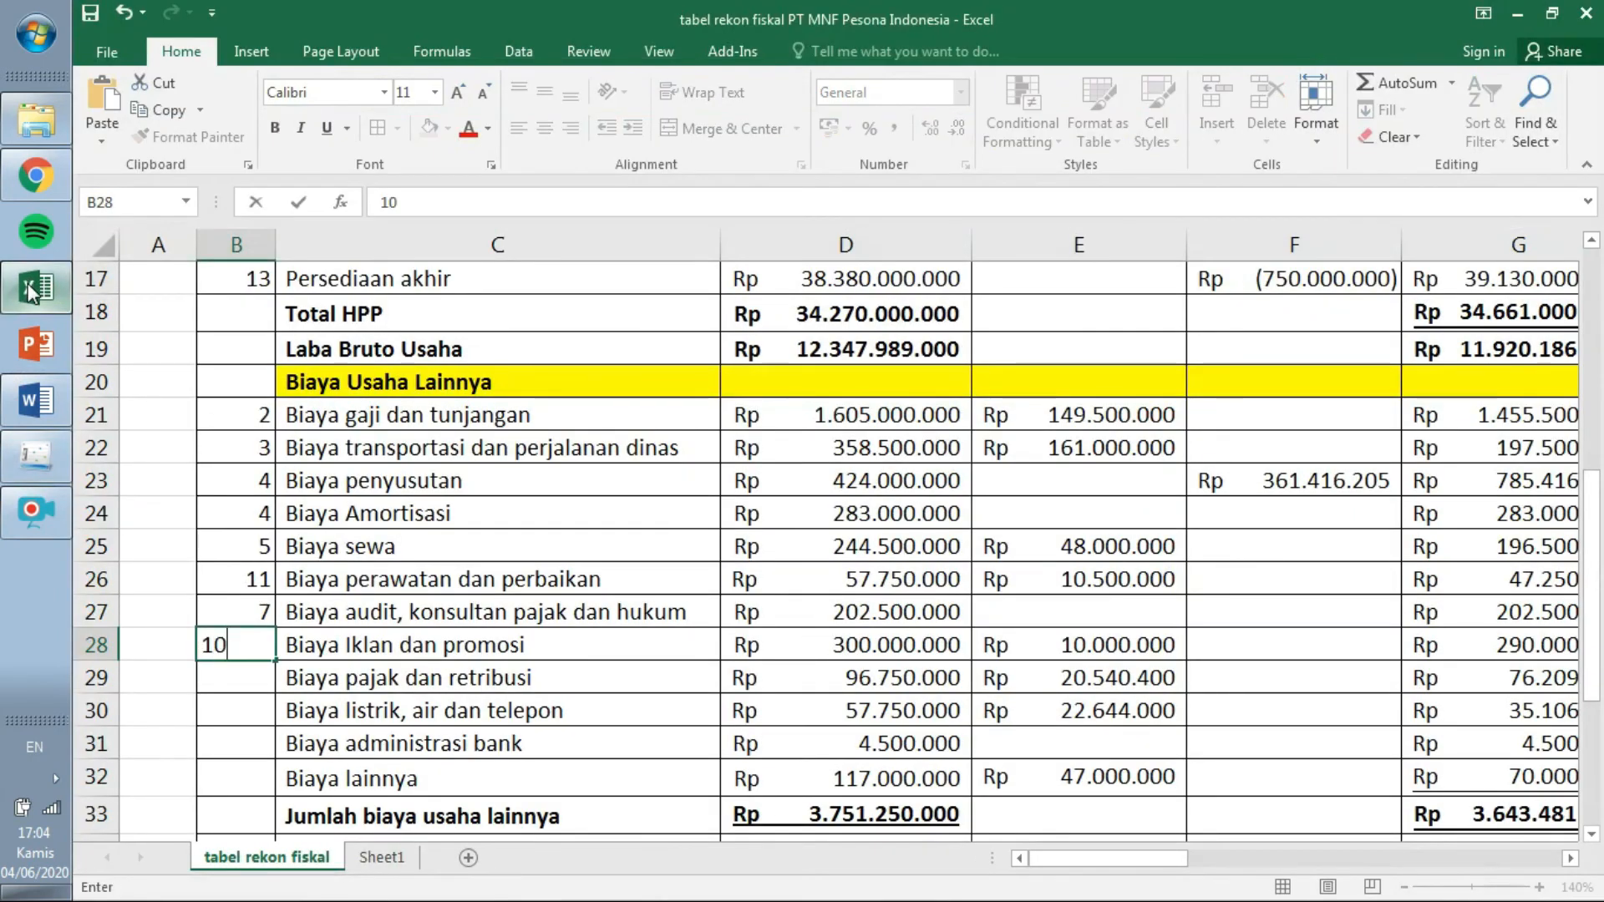
{"action": "key", "text": "Return"}
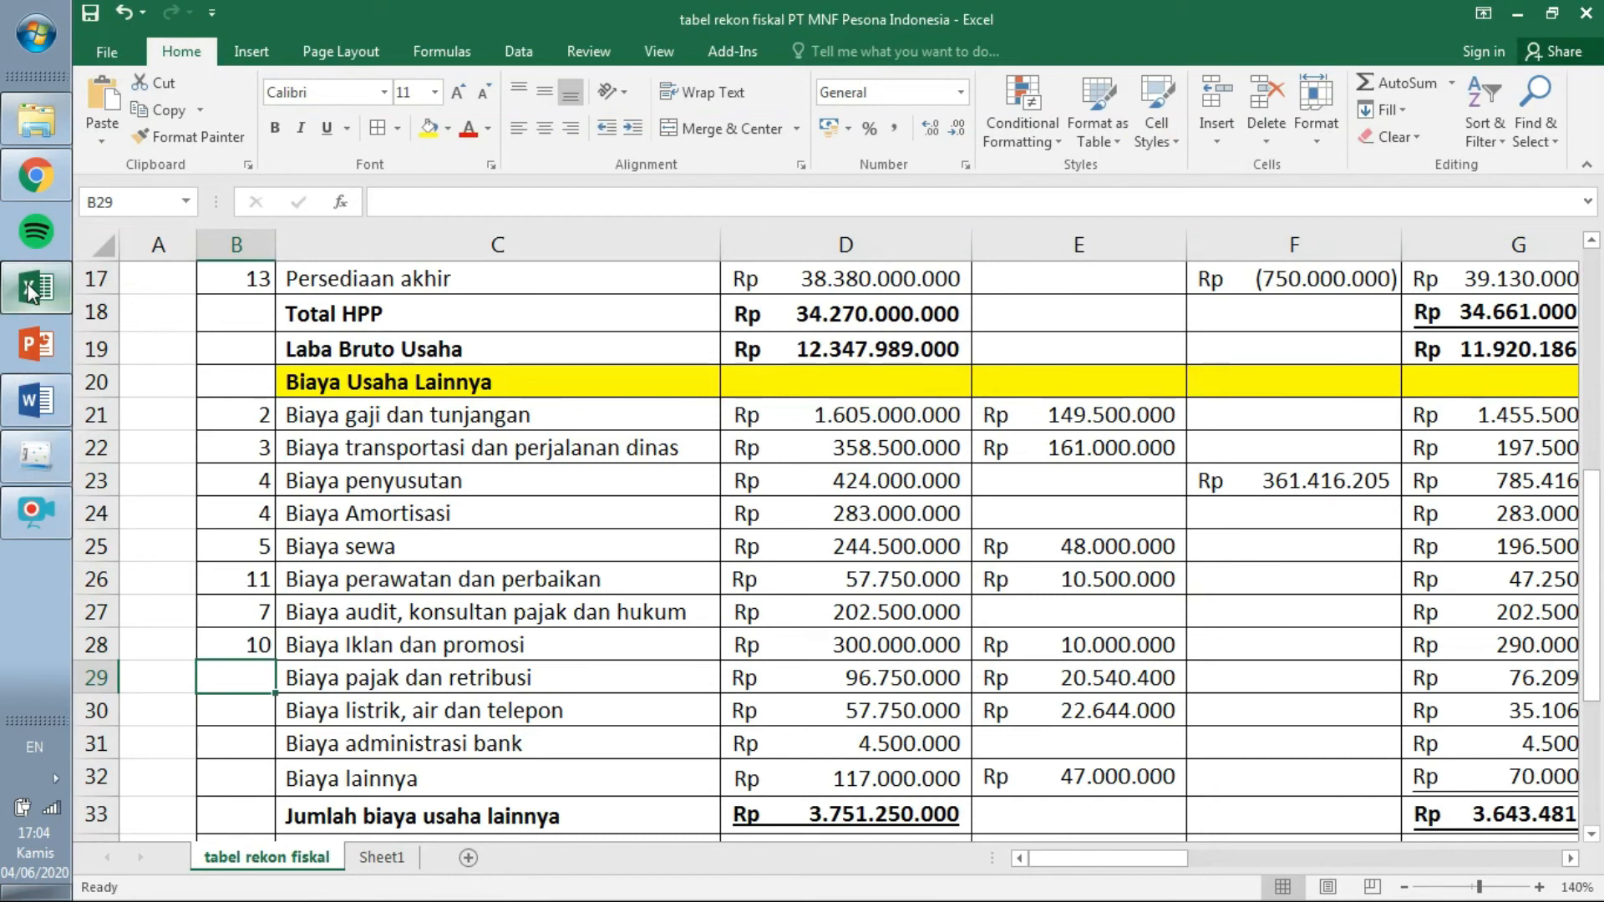
Tag taxes and levies and utilities with line 11.
{"action": "left_click", "coordinate": [58, 457]}
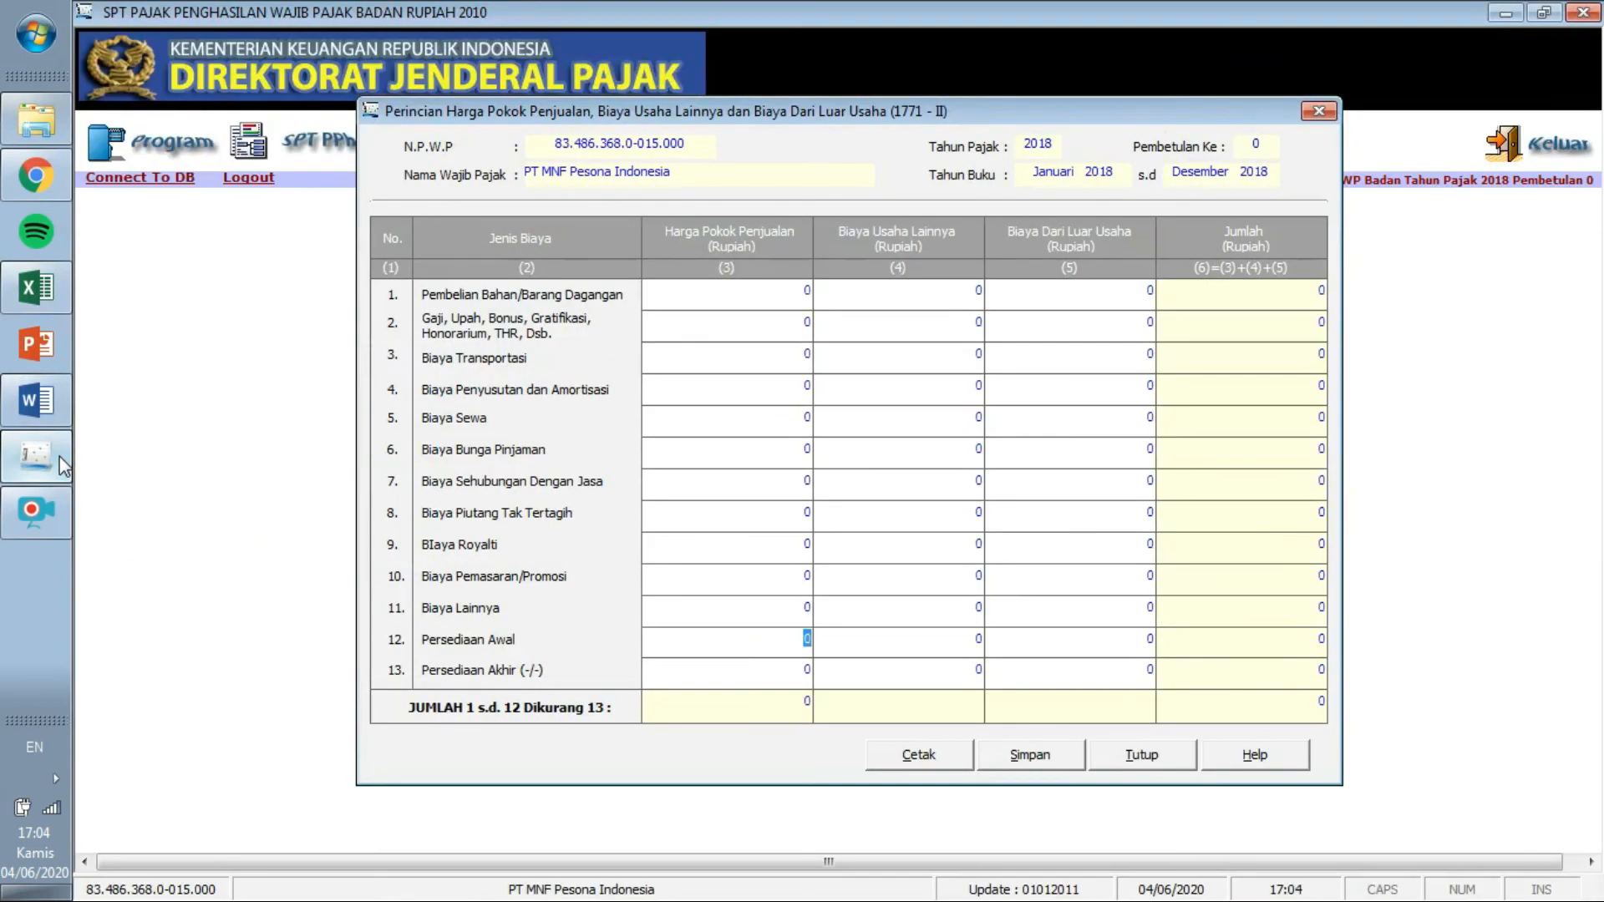
{"action": "left_click", "coordinate": [45, 293]}
{"action": "type", "text": "11"}
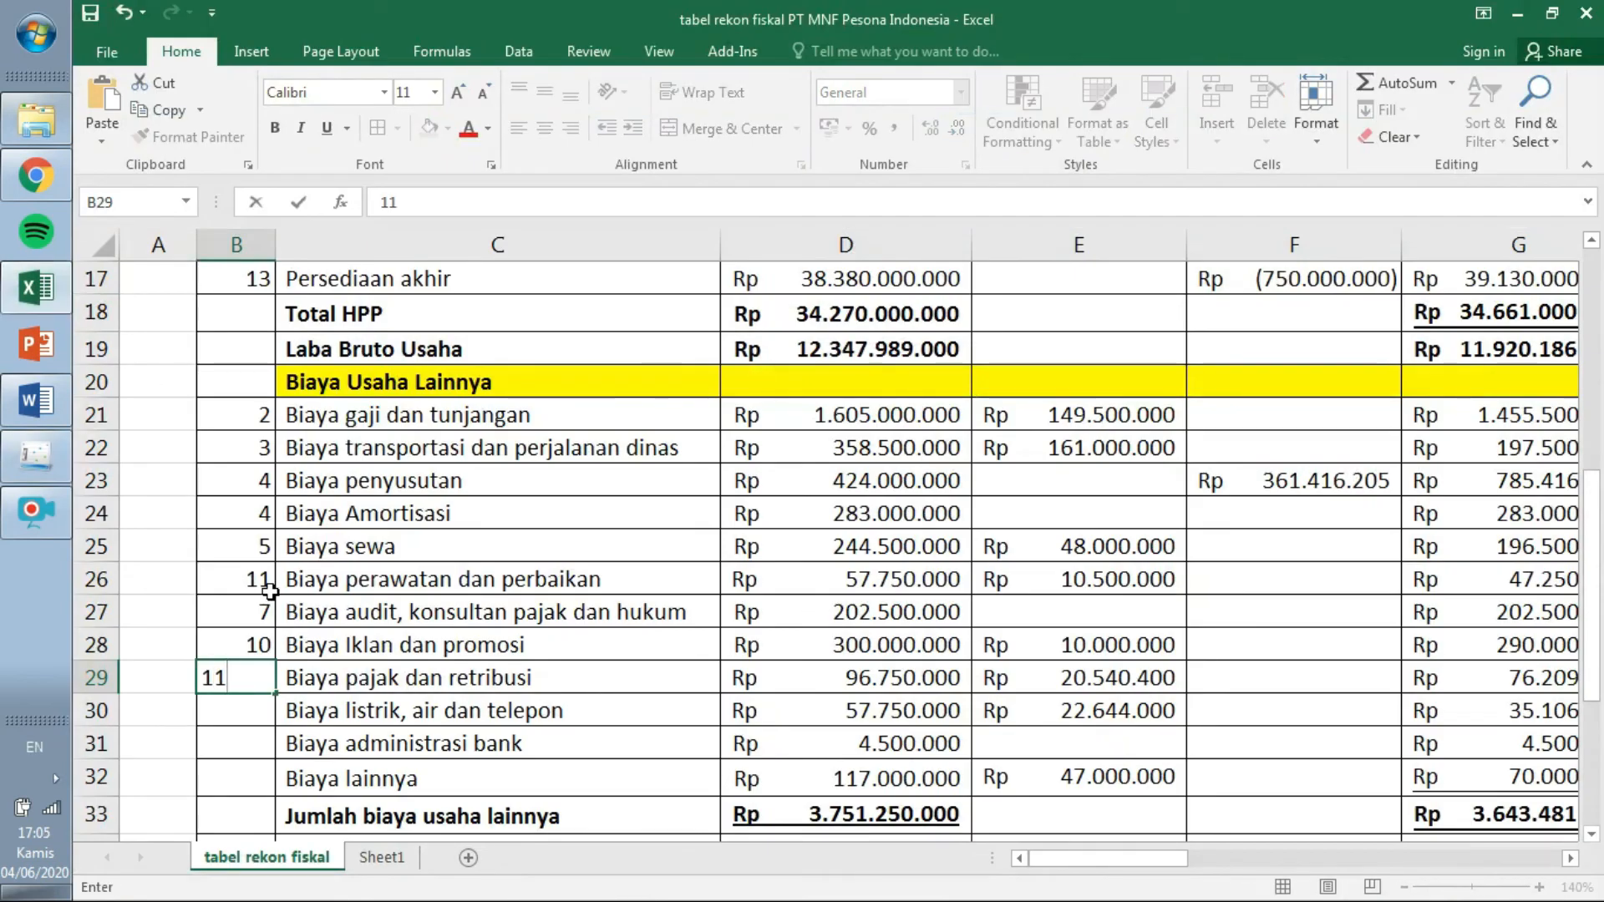
{"action": "key", "text": "Return"}
{"action": "left_click", "coordinate": [38, 456]}
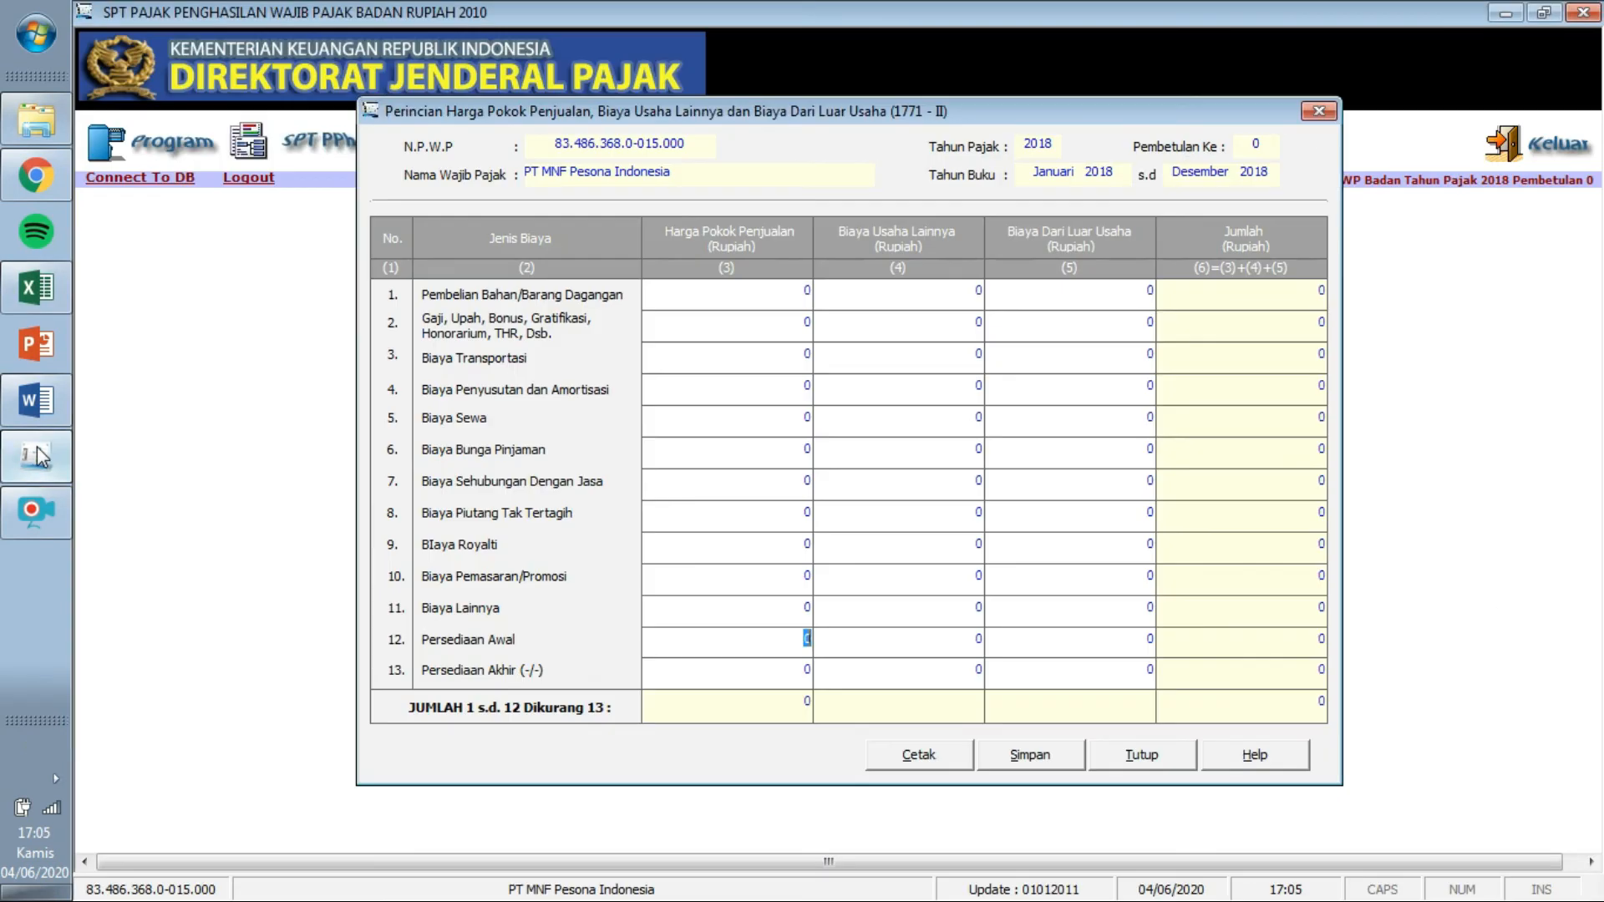
{"action": "left_click", "coordinate": [47, 292]}
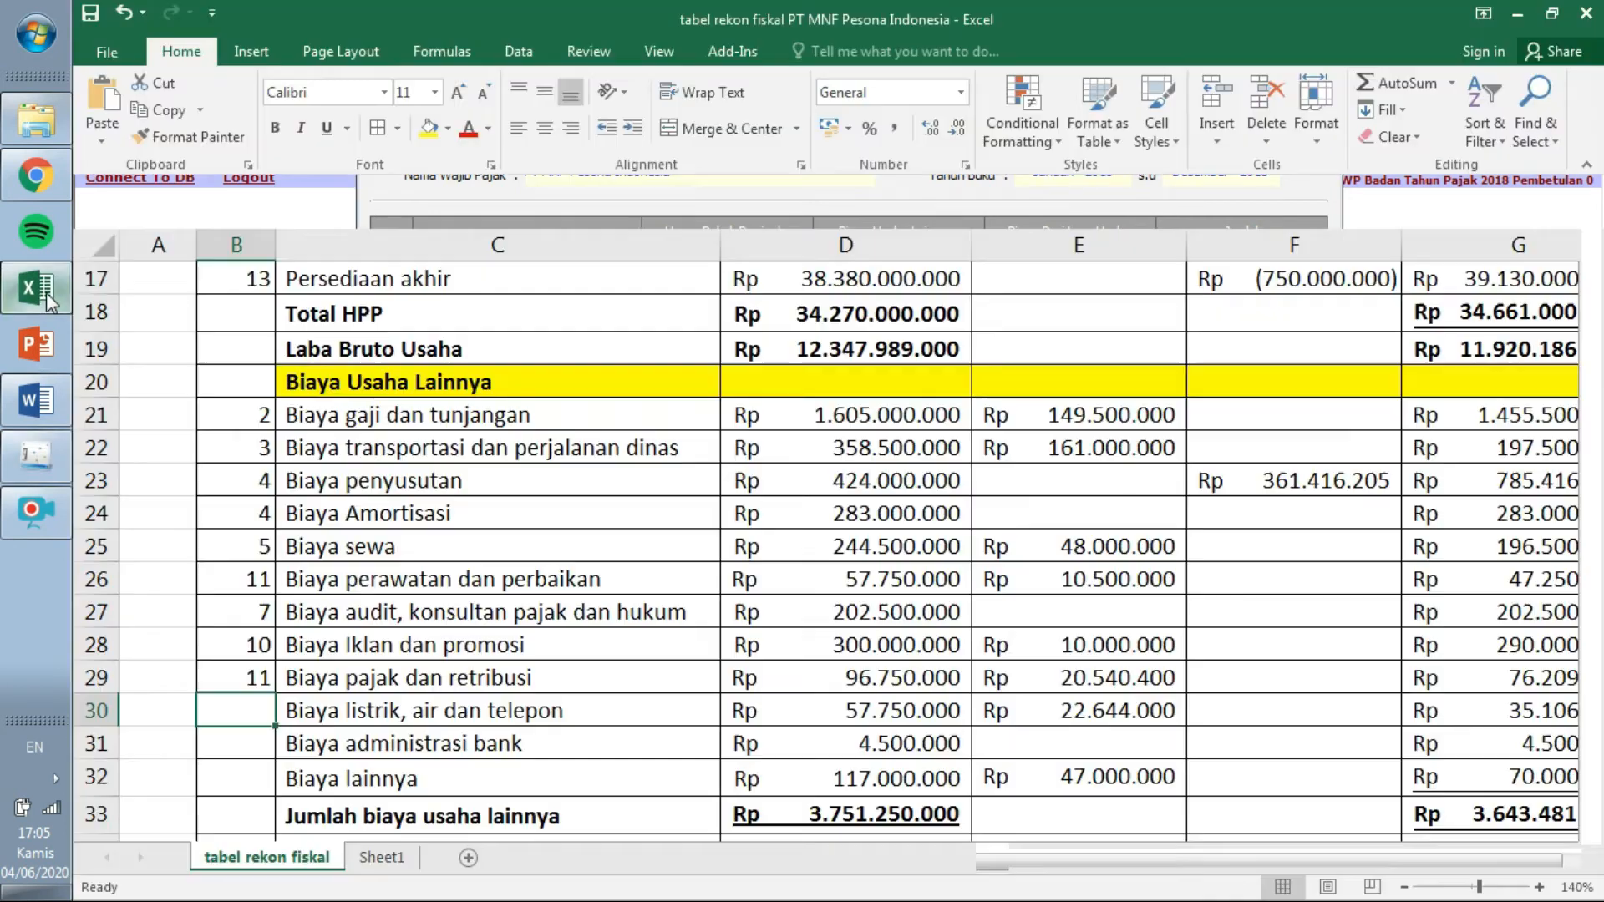
{"action": "type", "text": "11"}
{"action": "key", "text": "Return"}
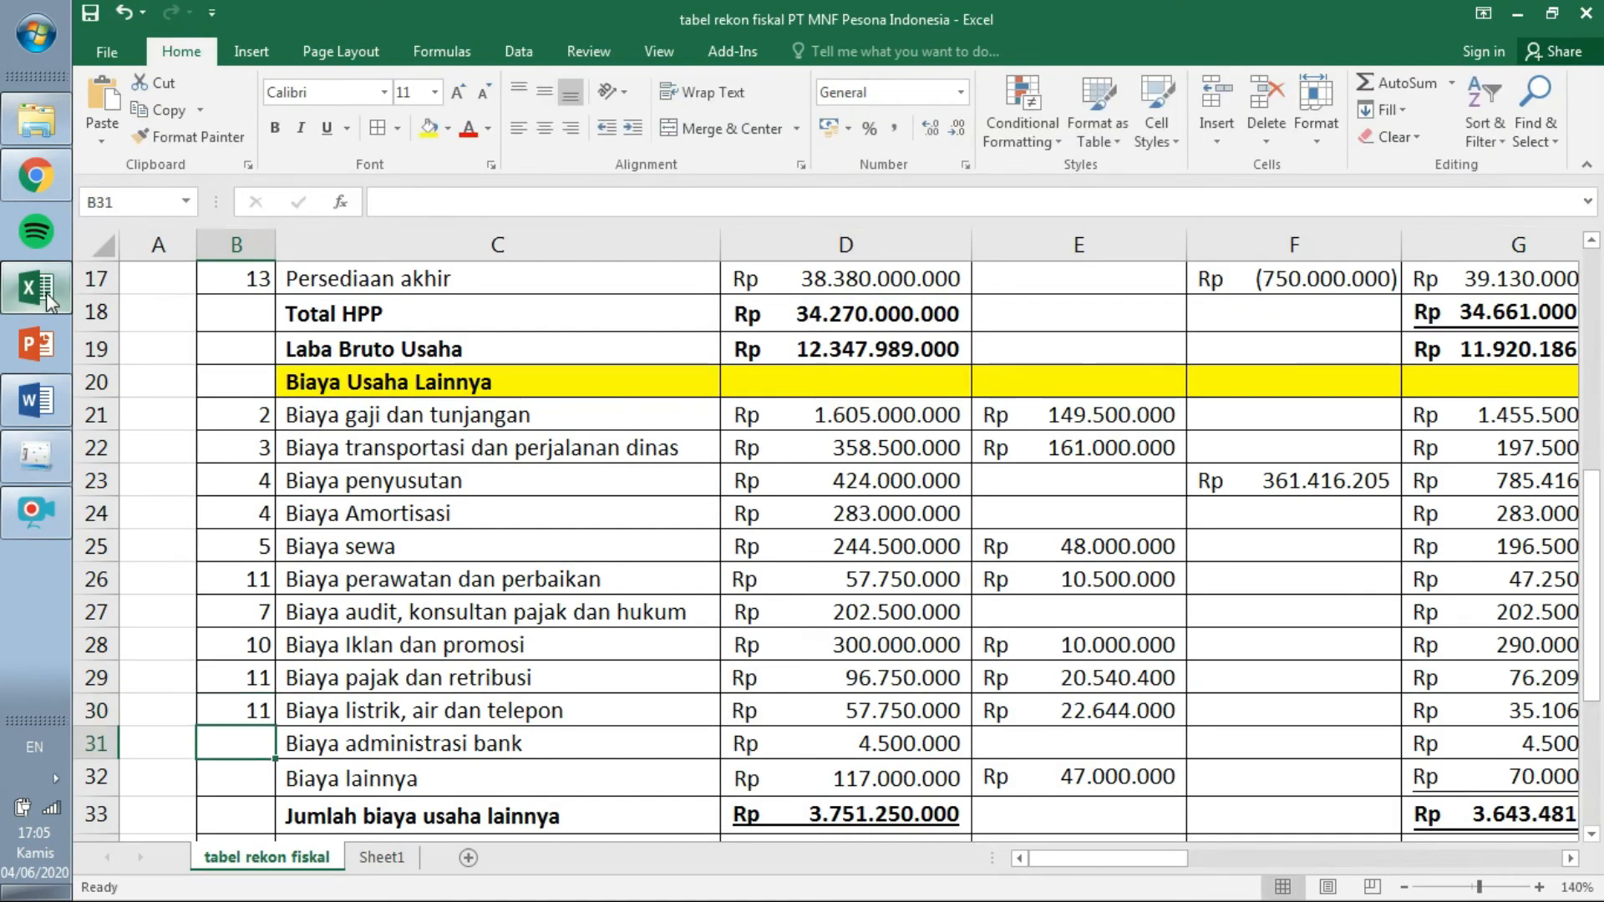
Tag Biaya administrasi bank and Biaya lainnya with line 11.
{"action": "left_click", "coordinate": [41, 459]}
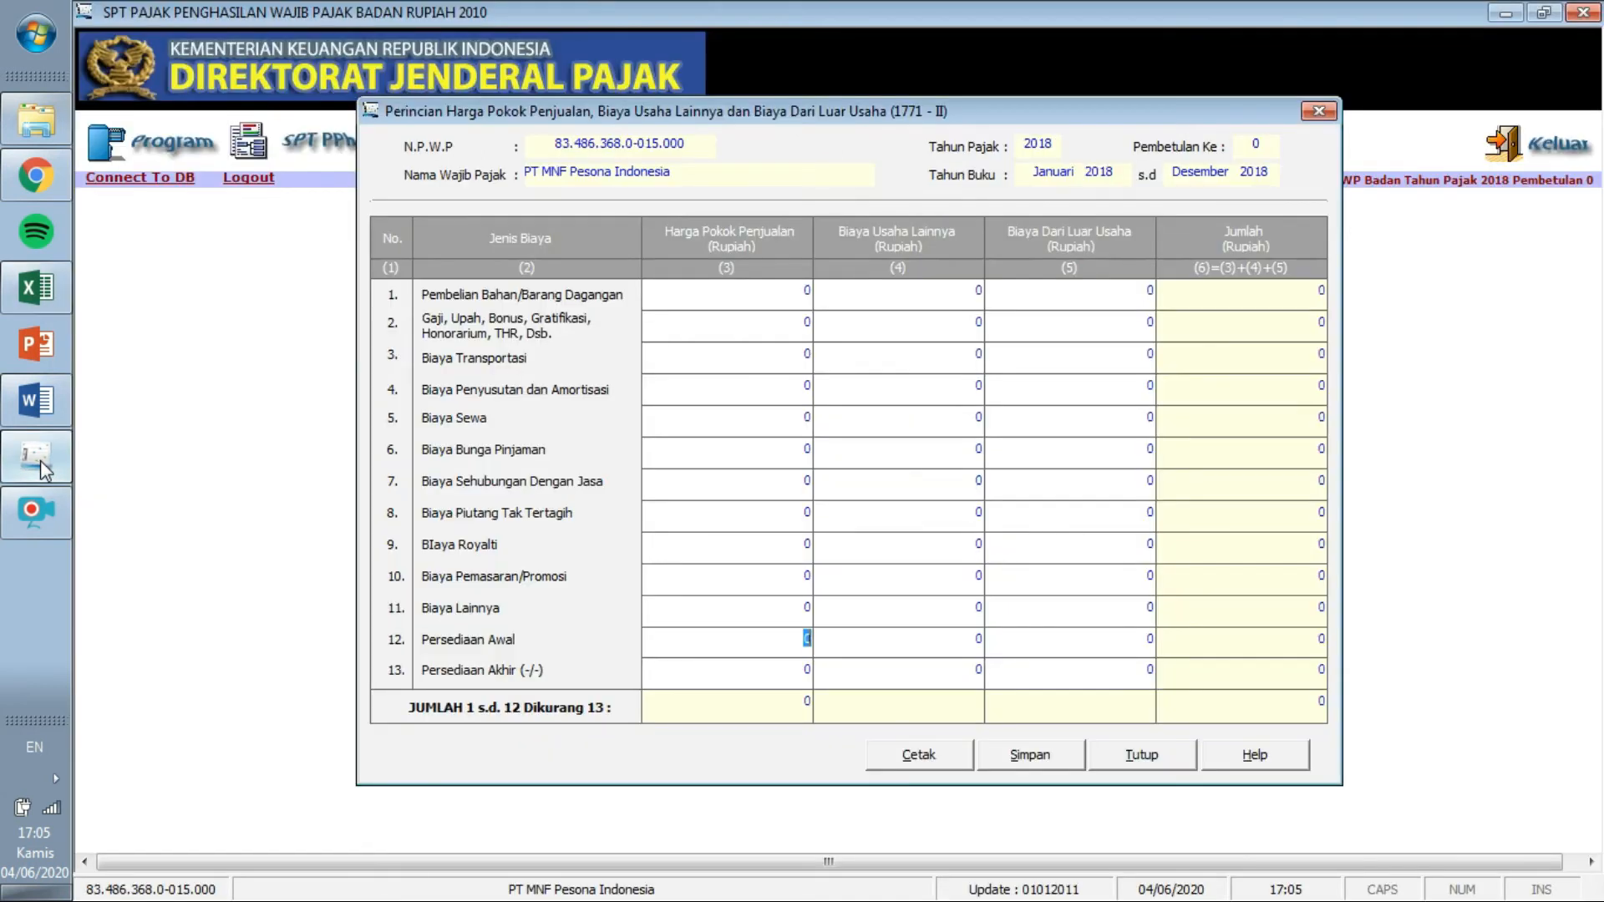
{"action": "left_click", "coordinate": [48, 301]}
{"action": "type", "text": "11"}
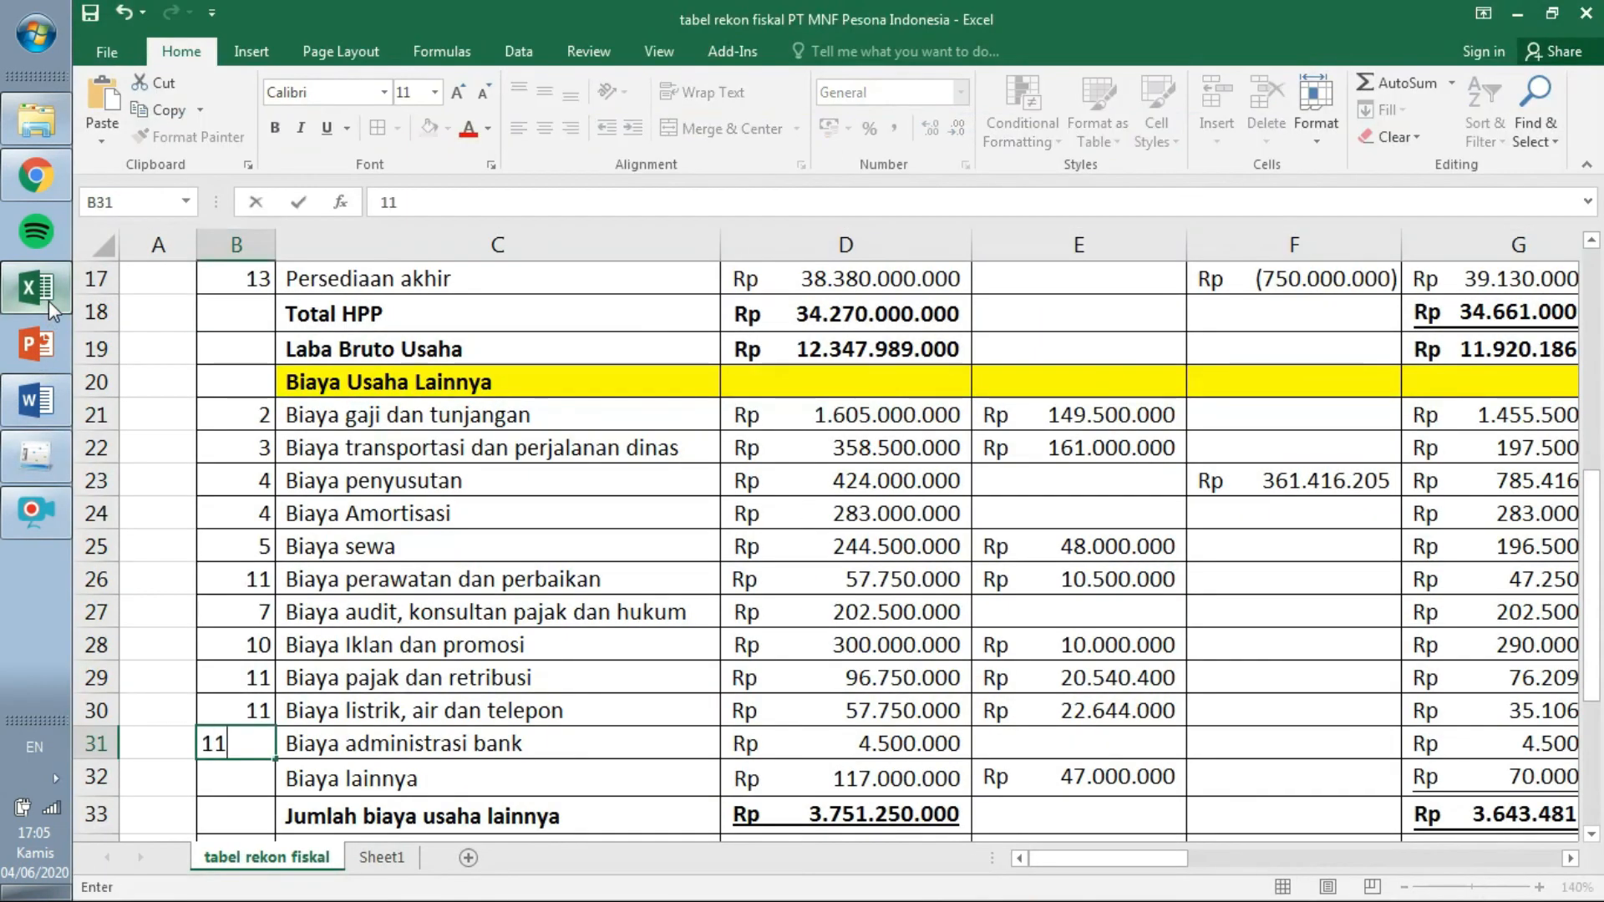
{"action": "key", "text": "Return"}
{"action": "type", "text": "11"}
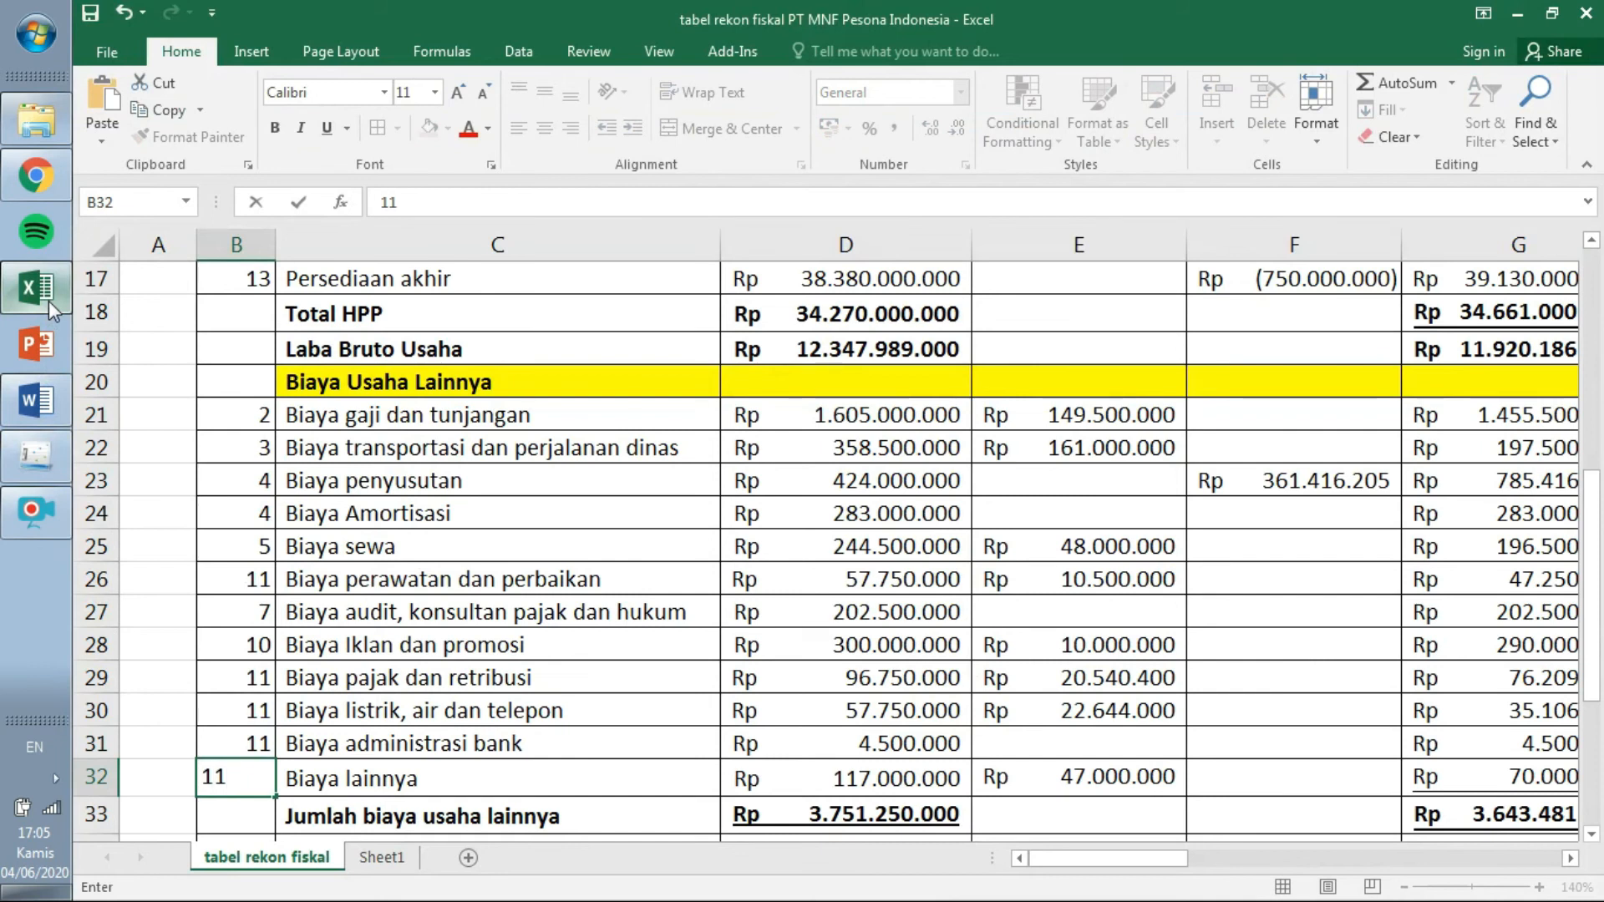
{"action": "key", "text": "Return"}
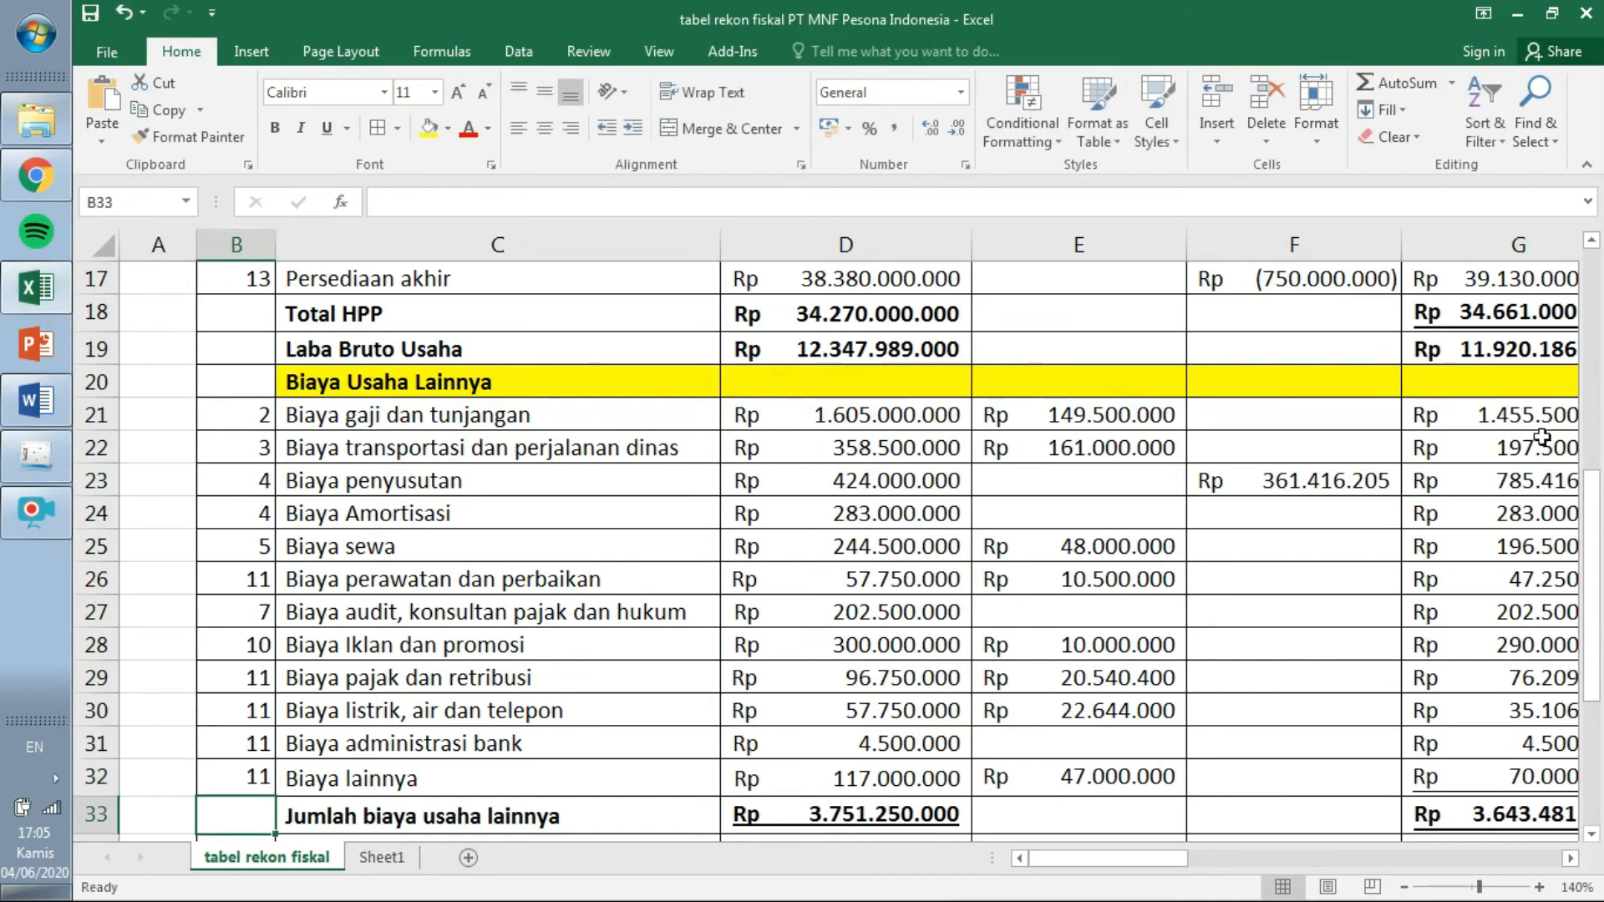
Tag Biaya Bunga Pinjaman with line 6.
{"action": "left_click_drag", "start_coordinate": [1595, 547], "coordinate": [1587, 655]}
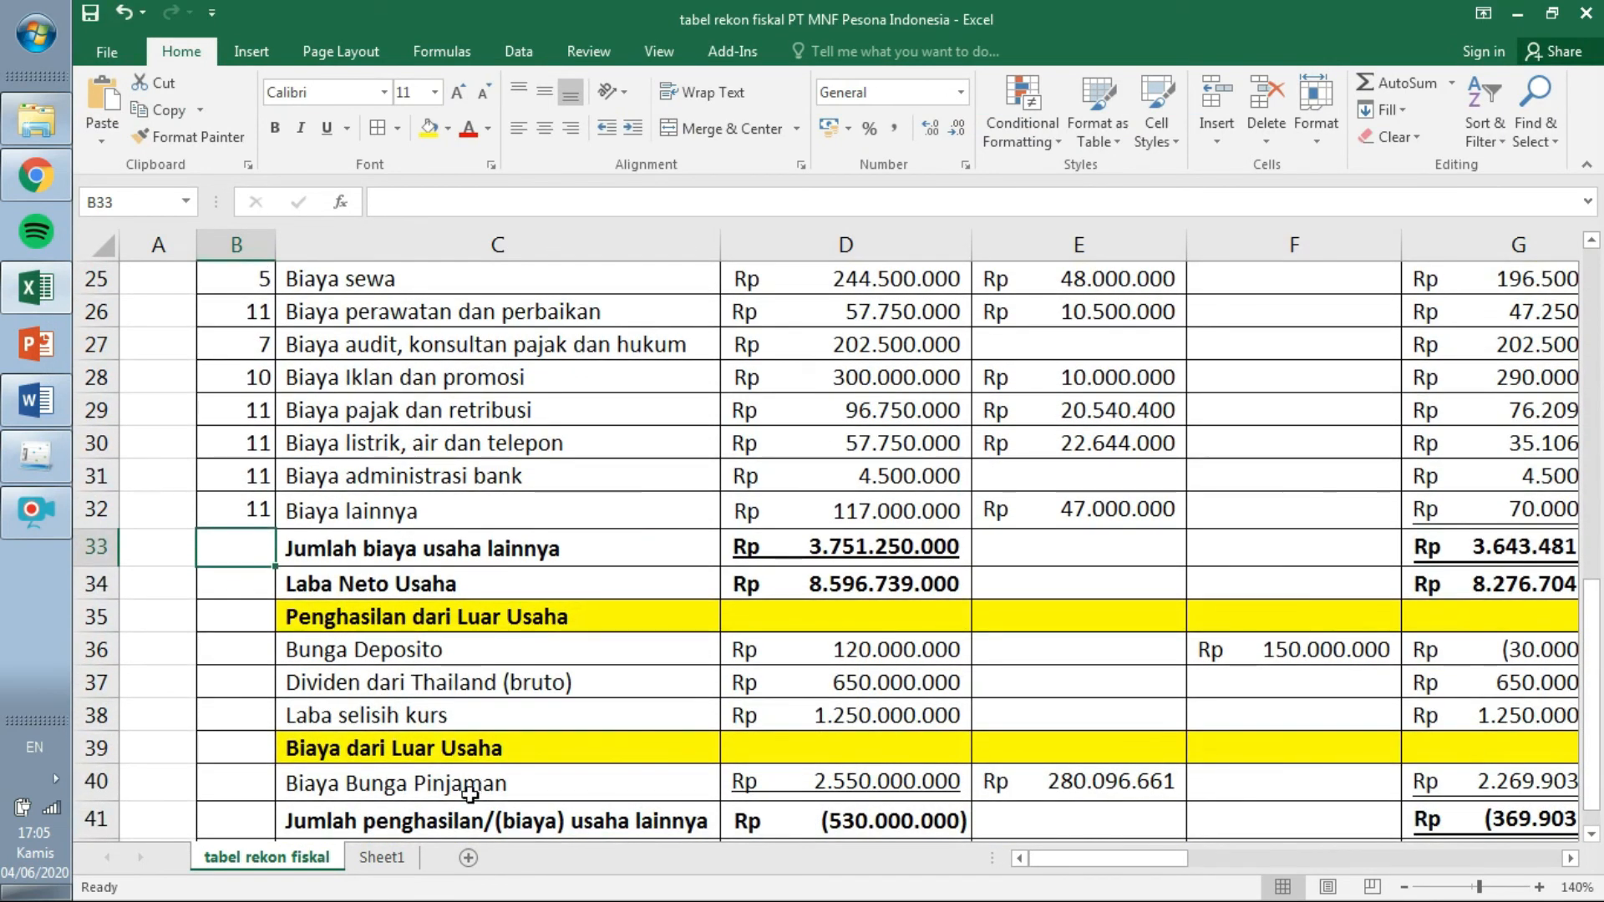
{"action": "left_click", "coordinate": [52, 476]}
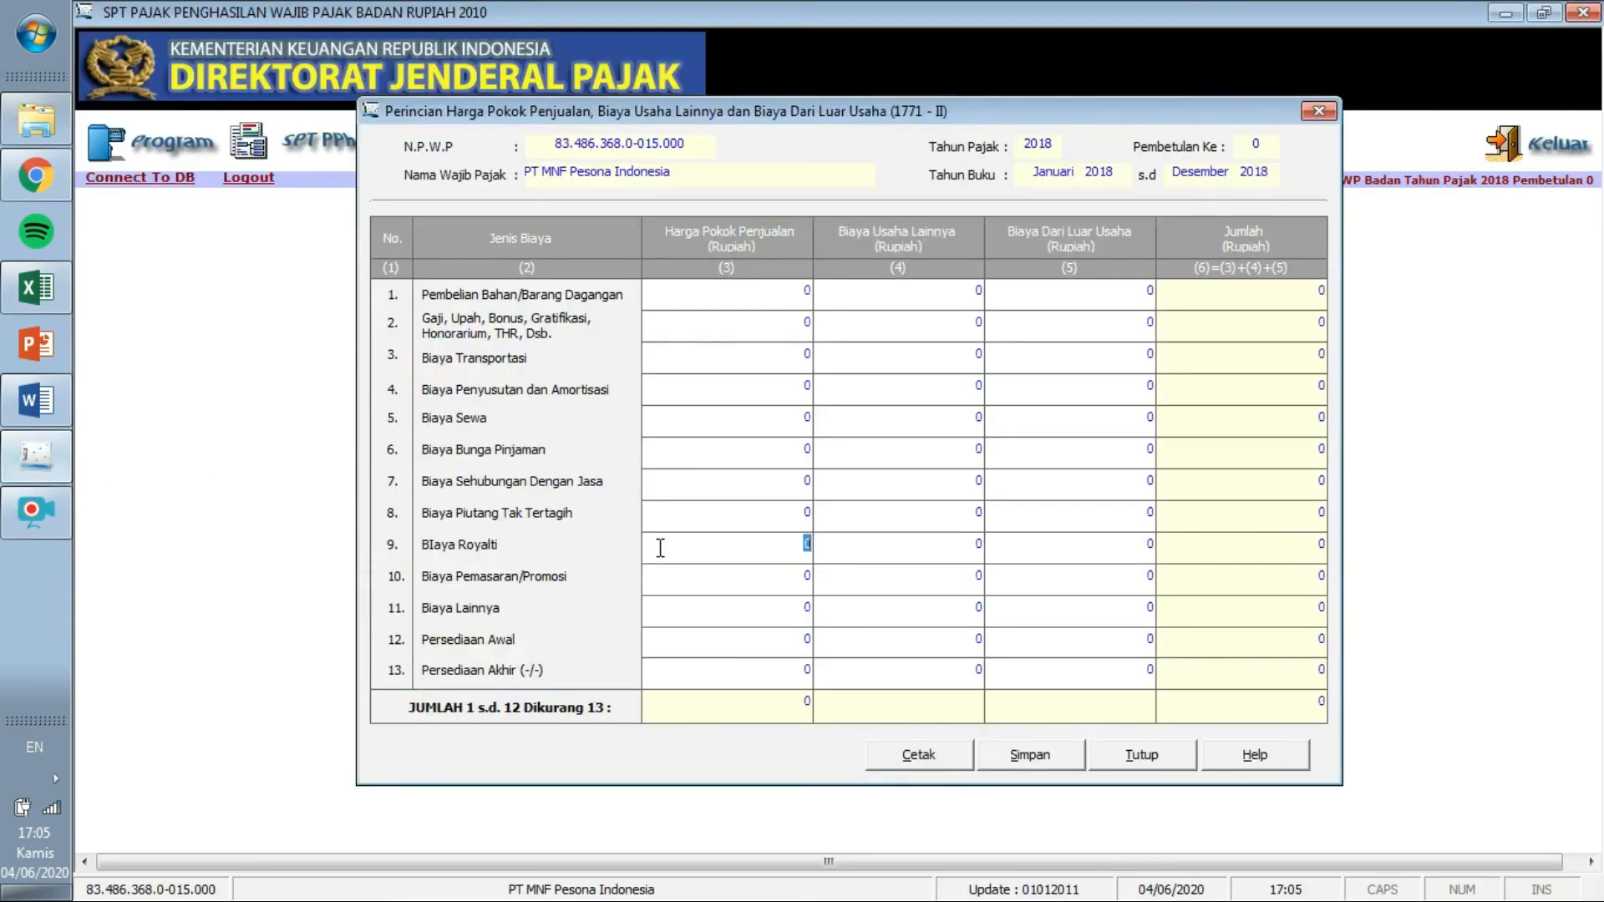
{"action": "left_click", "coordinate": [35, 302]}
{"action": "left_click", "coordinate": [255, 791]}
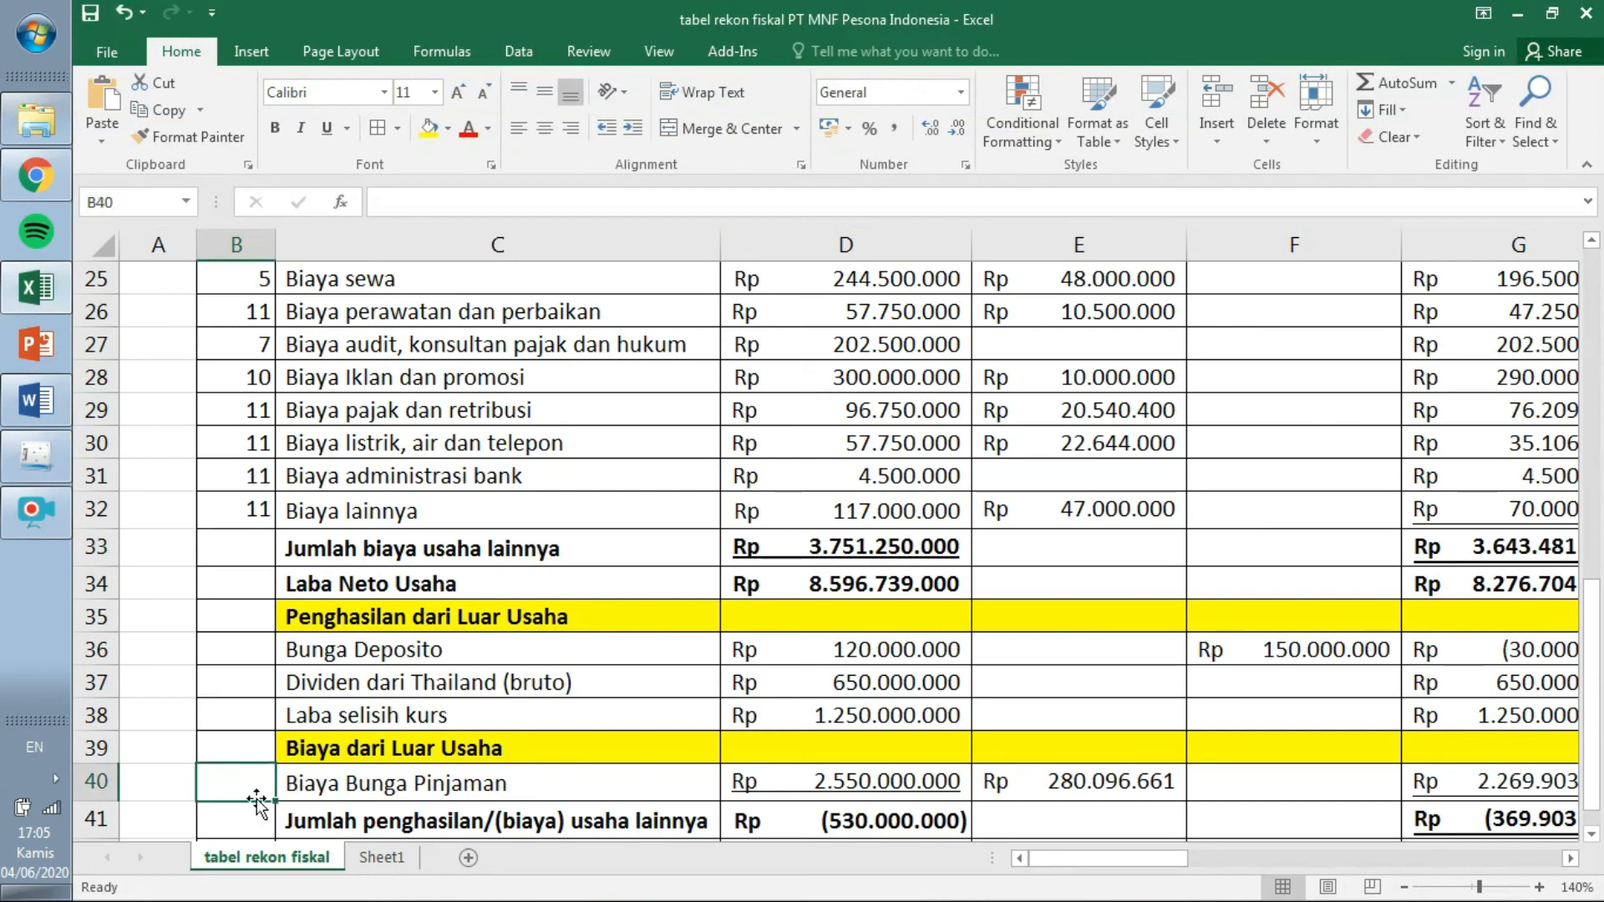
{"action": "type", "text": "6"}
{"action": "left_click", "coordinate": [399, 797]}
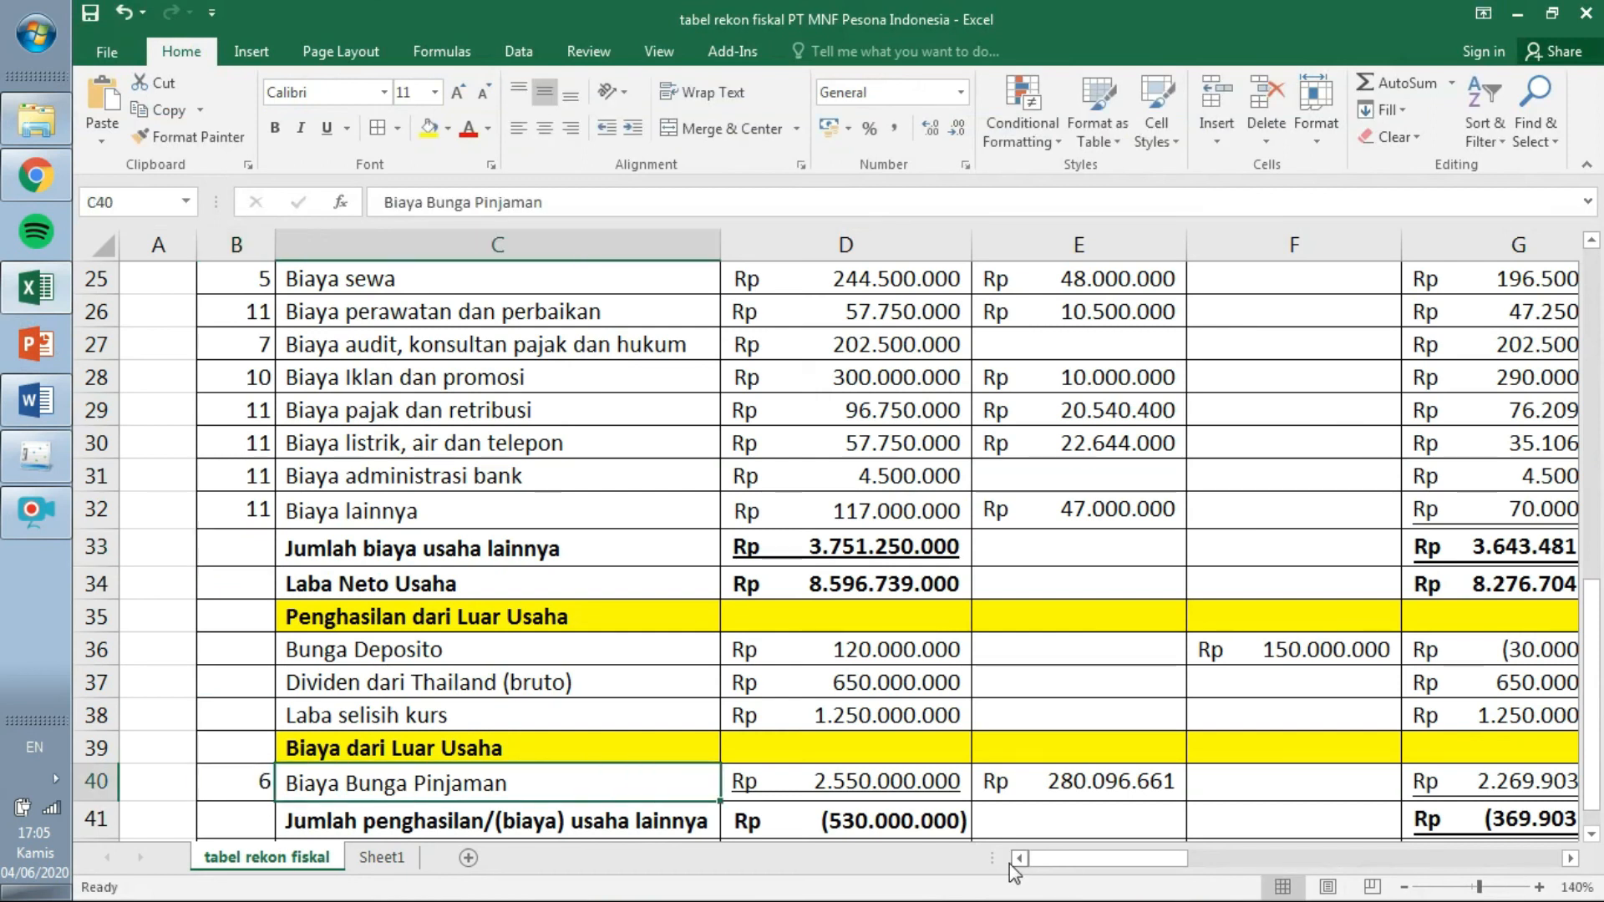
Review the column B line numbers against the 1771-II form.
{"action": "left_click_drag", "start_coordinate": [1600, 718], "coordinate": [1593, 550]}
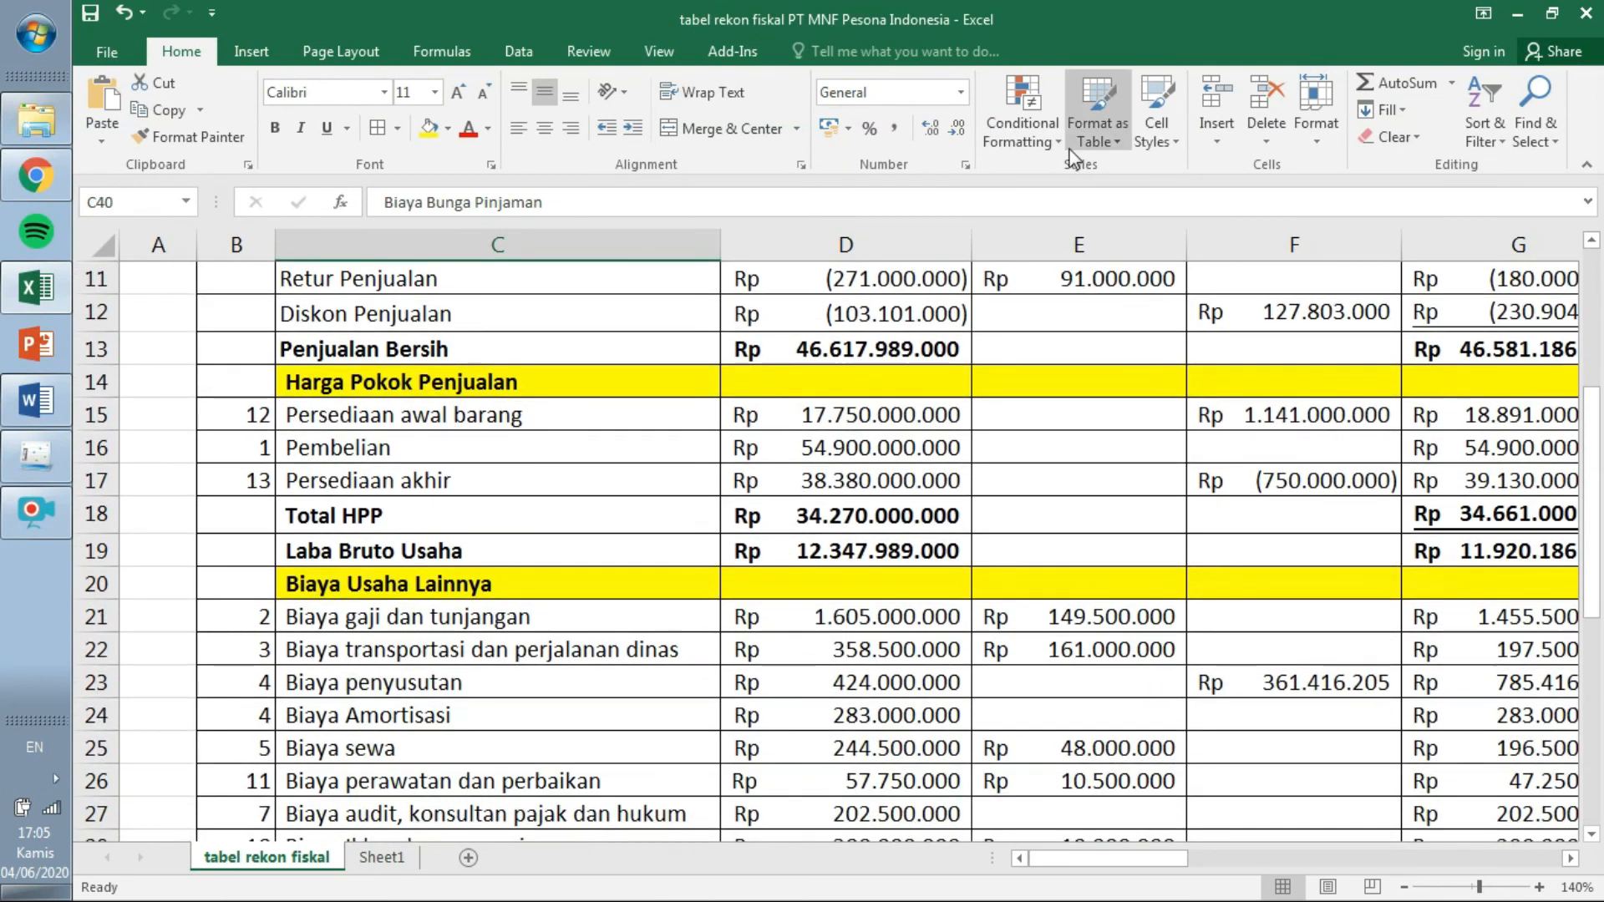
{"action": "left_click_drag", "start_coordinate": [251, 414], "coordinate": [259, 604]}
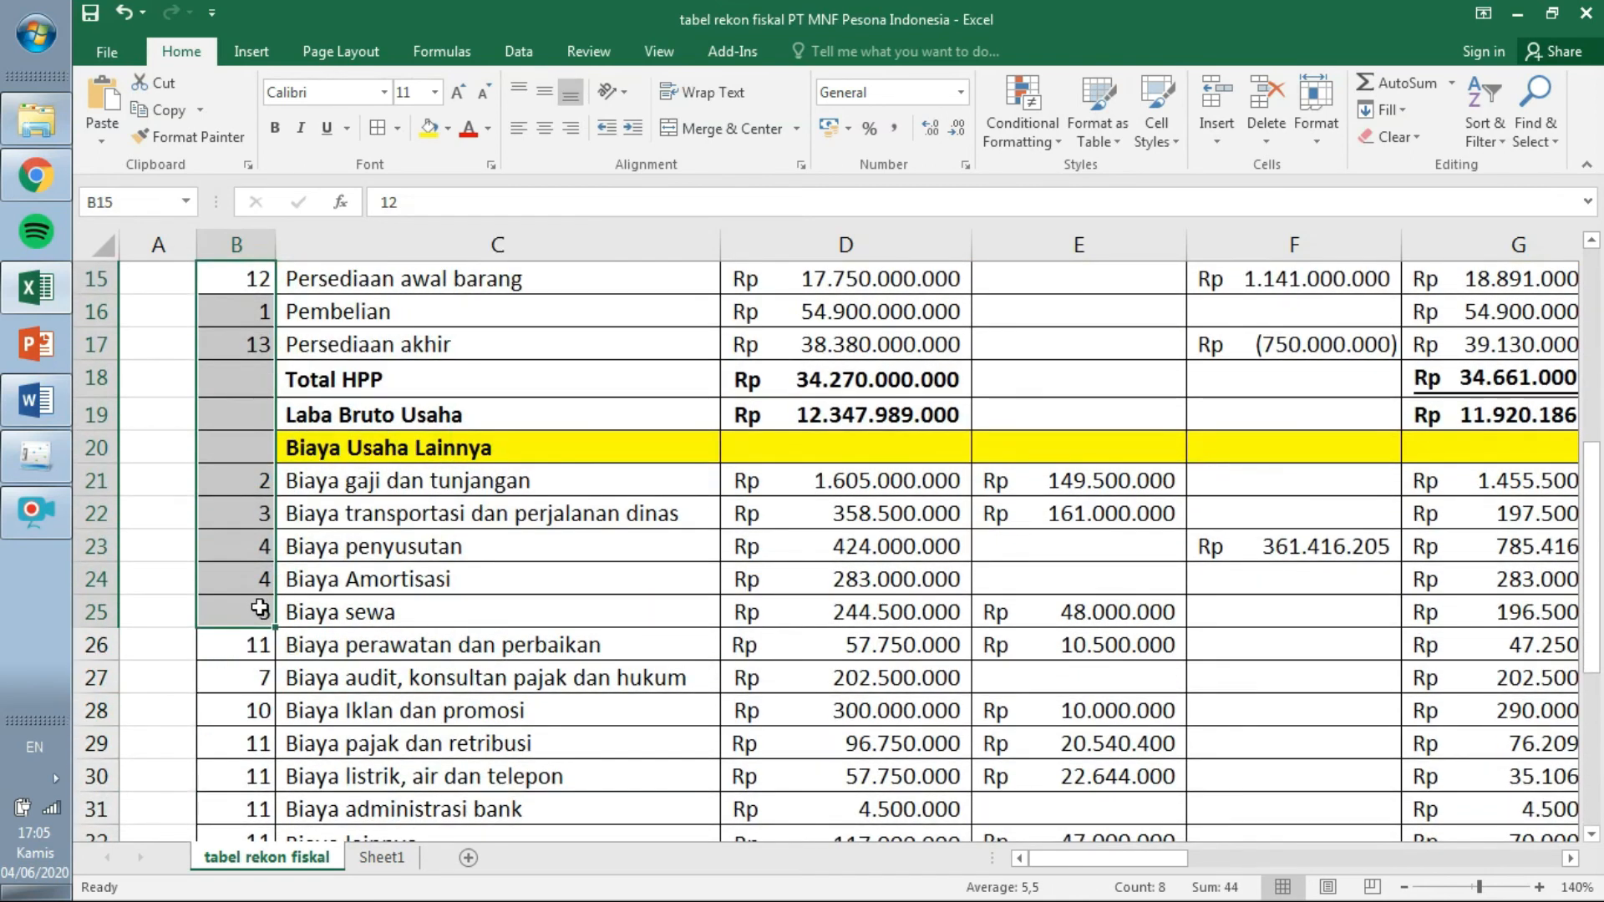
{"action": "left_click", "coordinate": [430, 578]}
{"action": "left_click_drag", "start_coordinate": [1600, 514], "coordinate": [1598, 473]}
{"action": "left_click", "coordinate": [36, 456]}
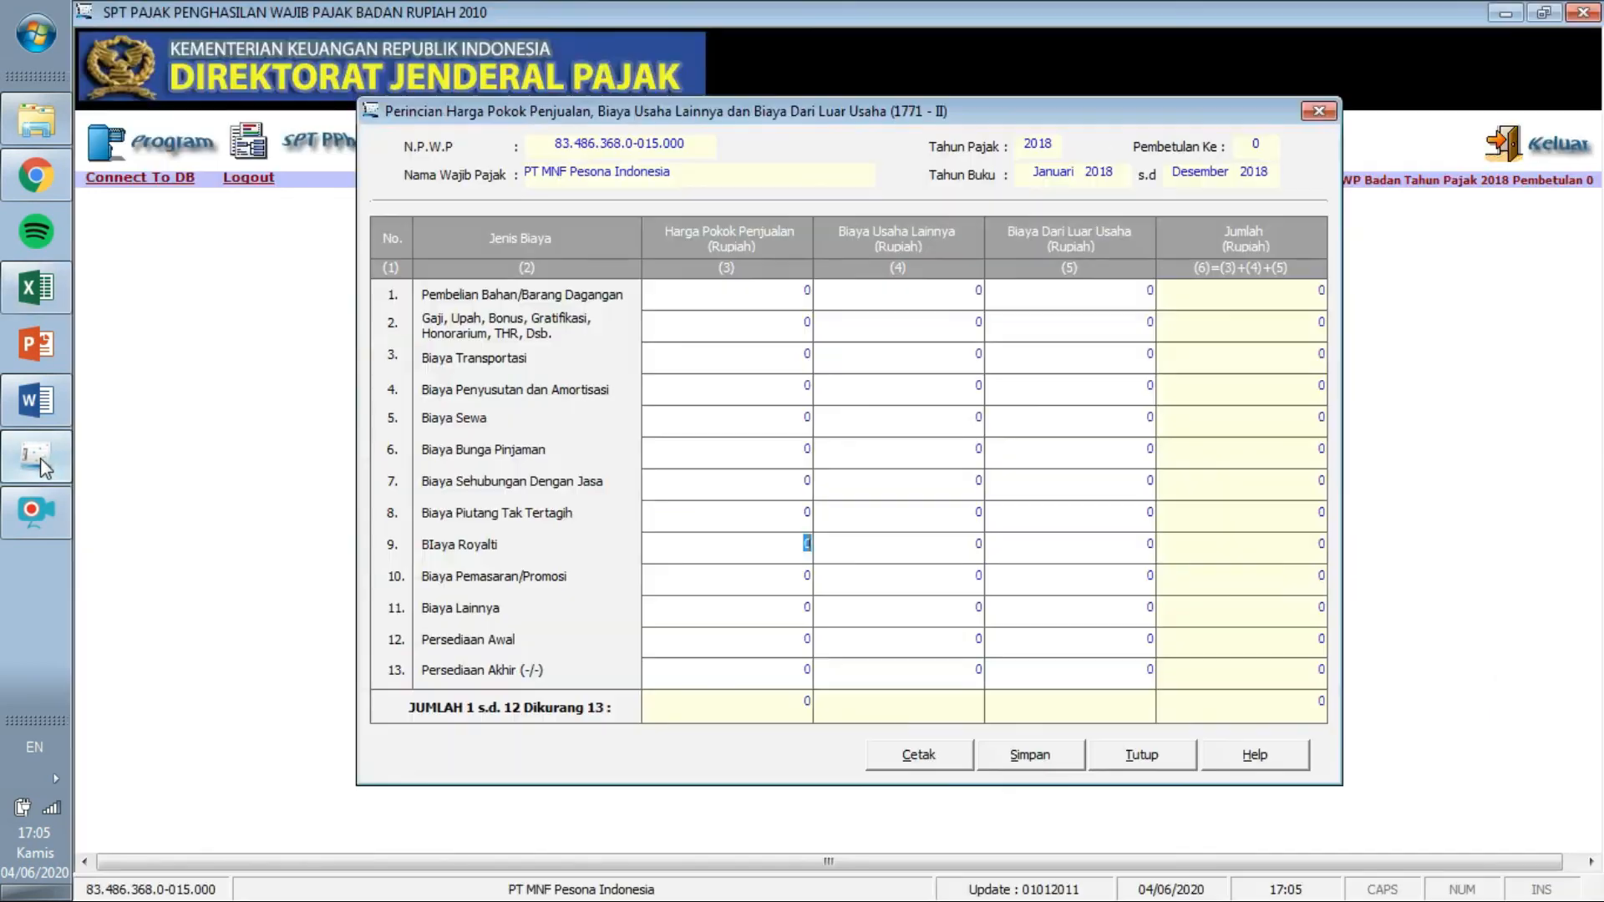
{"action": "left_click", "coordinate": [36, 287]}
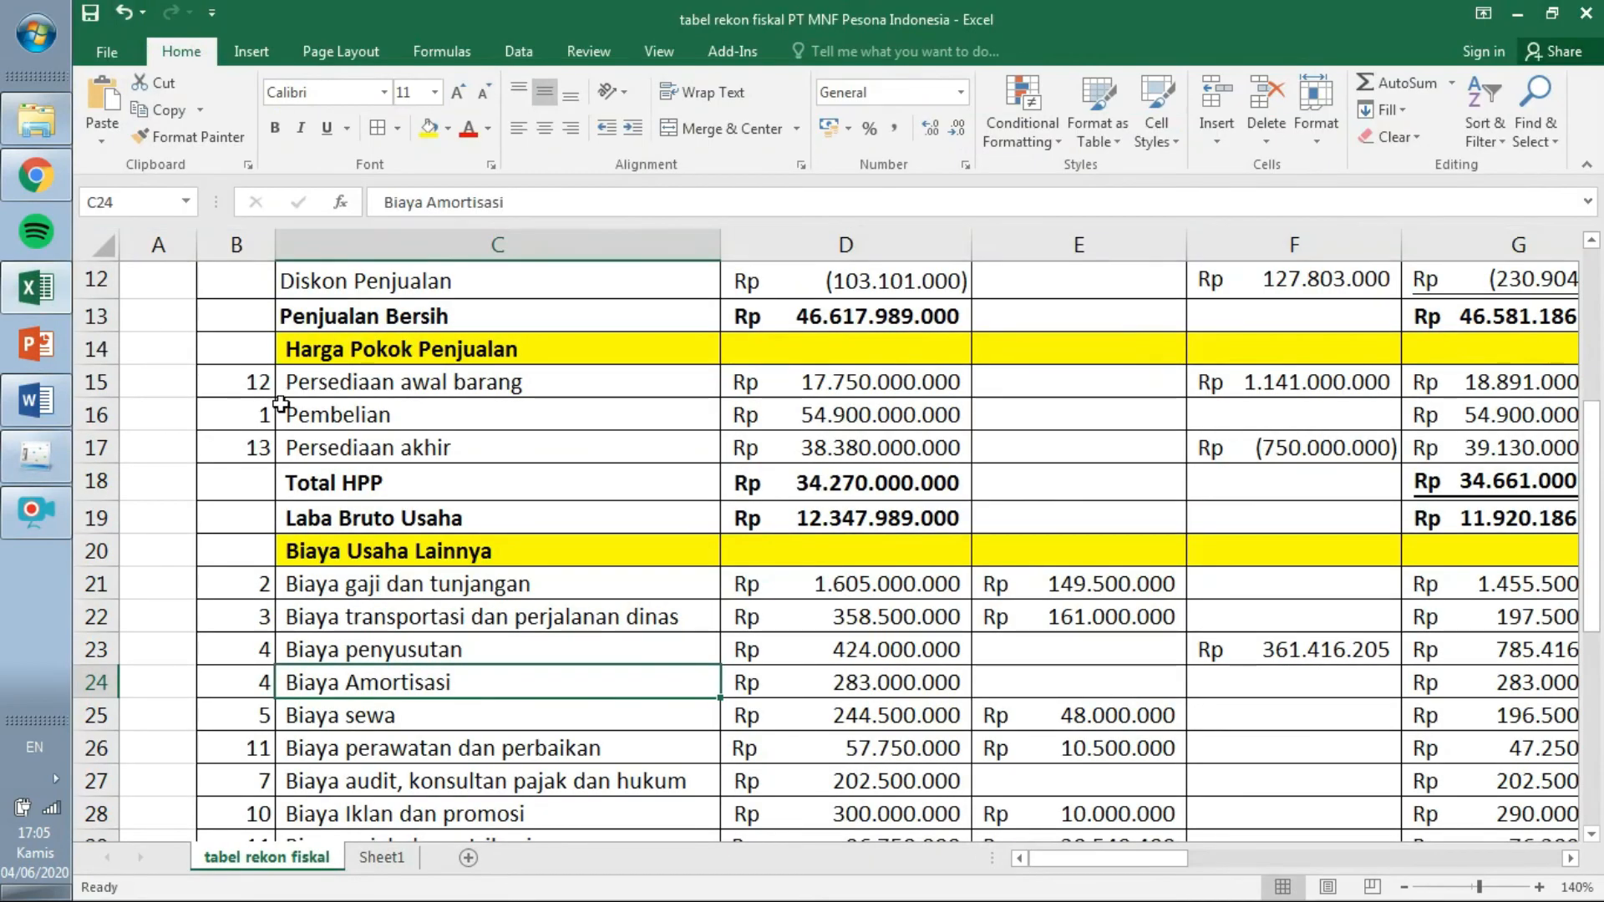
{"action": "left_click", "coordinate": [36, 456]}
{"action": "left_click", "coordinate": [781, 293]}
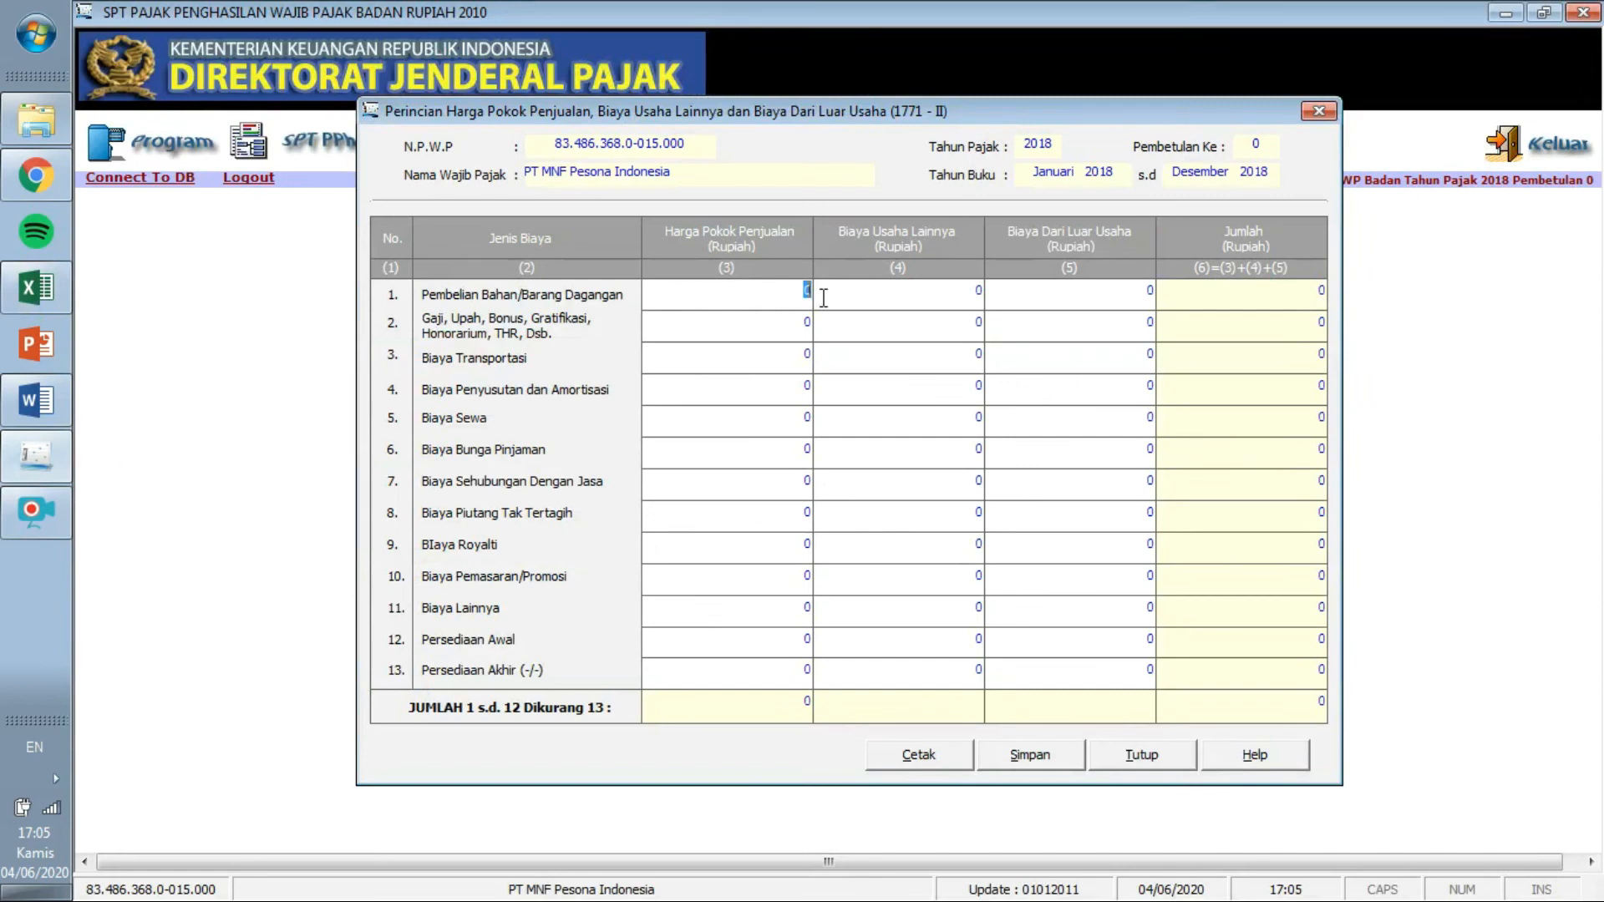
Enter purchases 54.900.000.000 and Persediaan Awal 17.750.000.000 in the cost-of-sales column.
{"action": "left_click", "coordinate": [38, 288]}
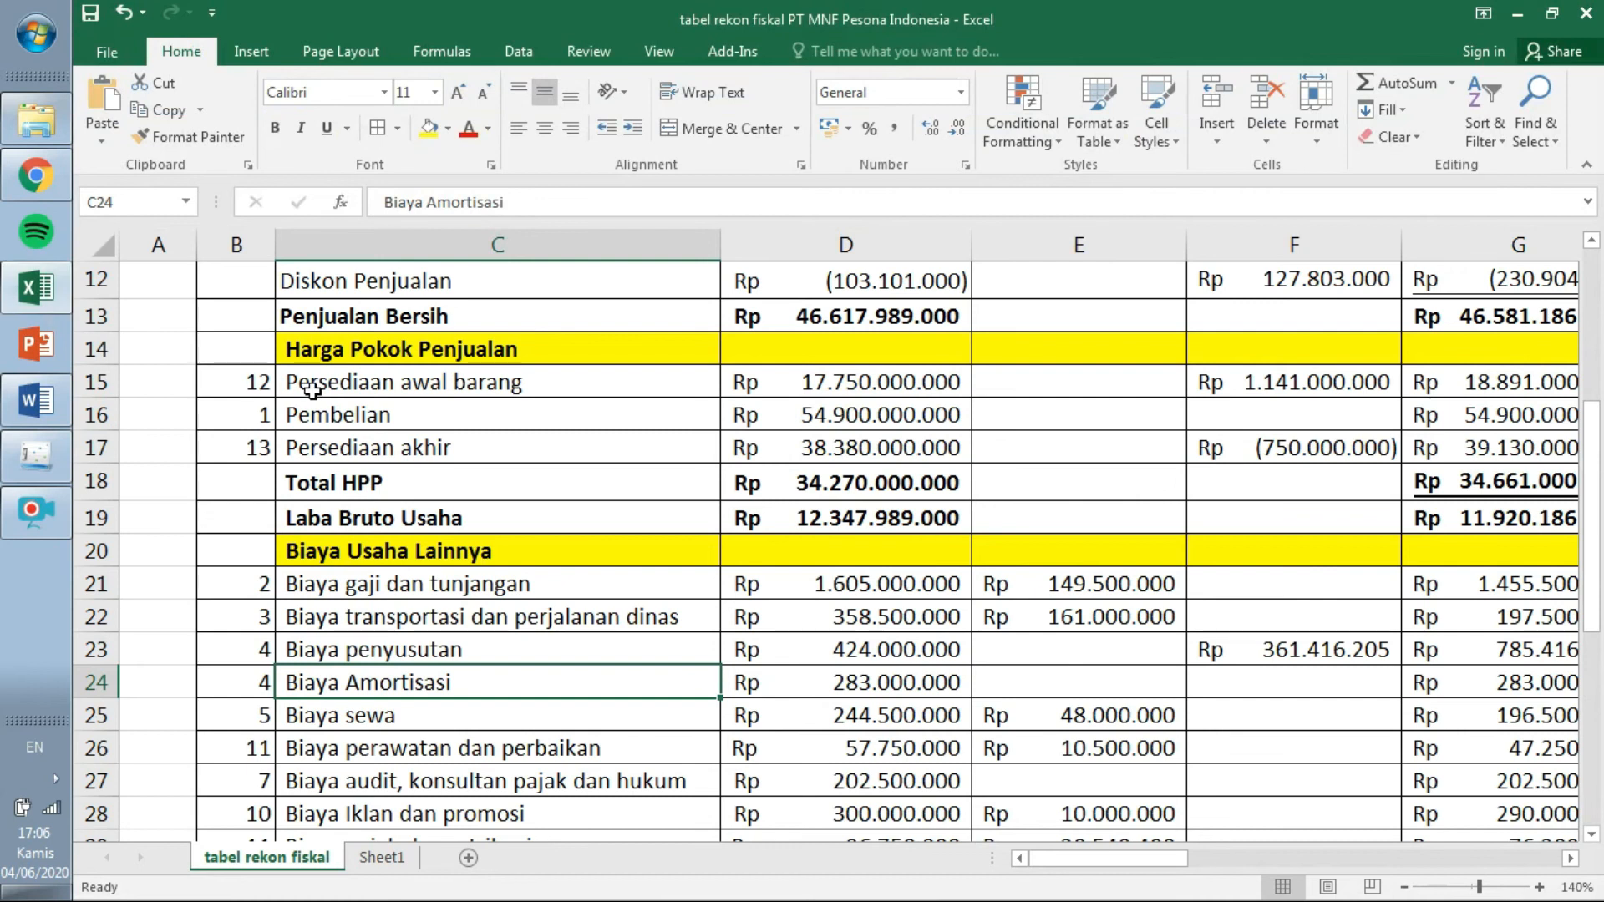
{"action": "left_click", "coordinate": [38, 470]}
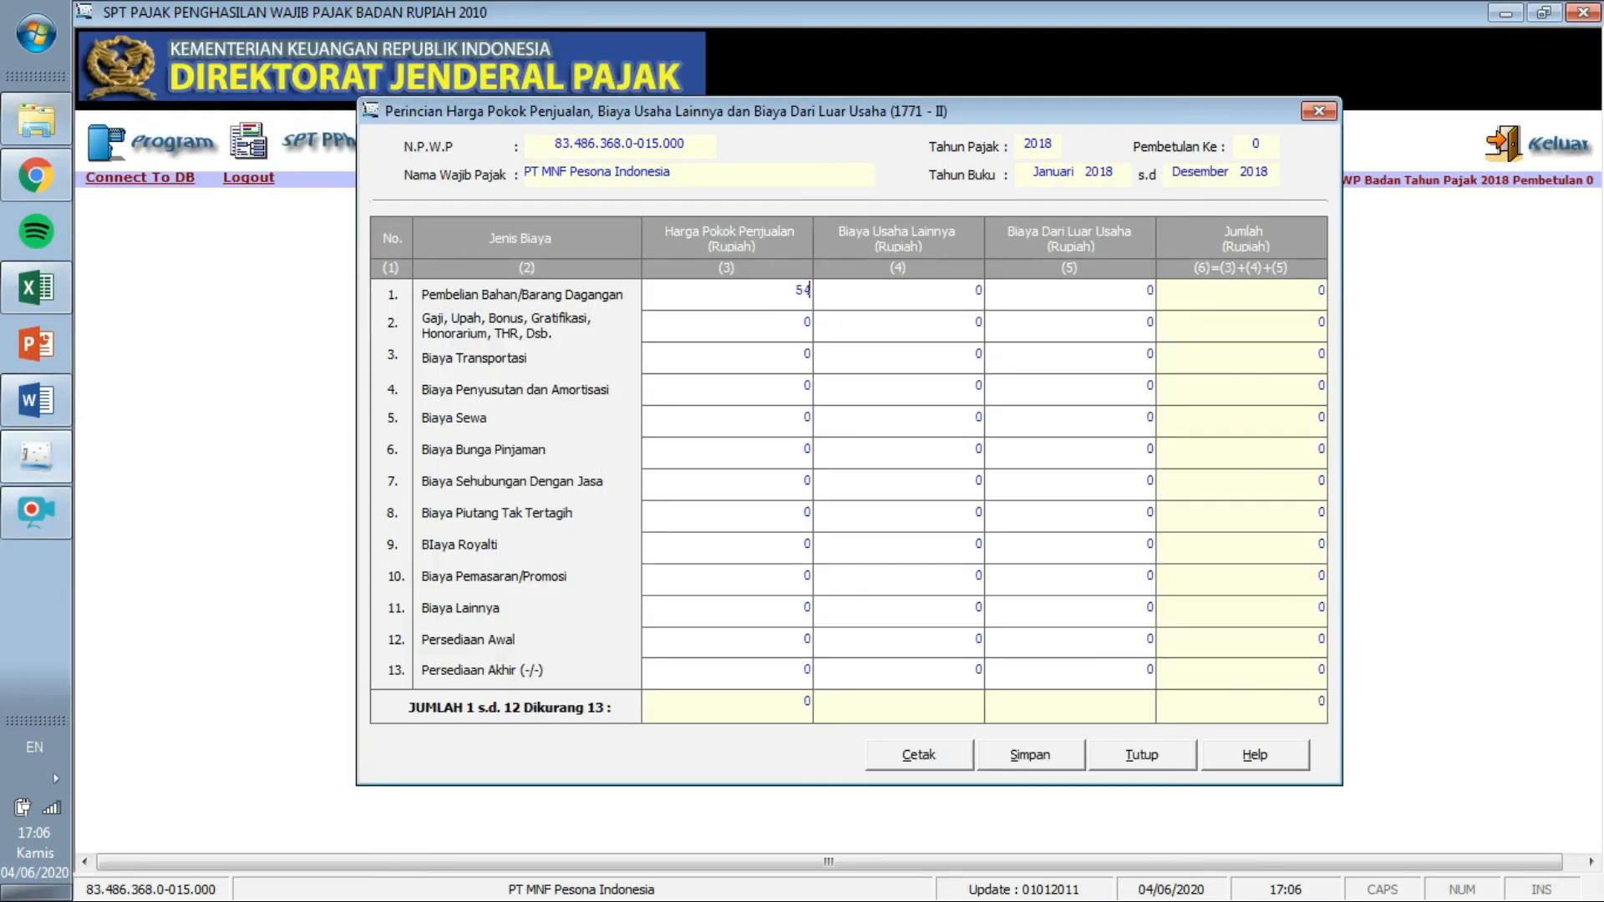
{"action": "key", "text": "Tab"}
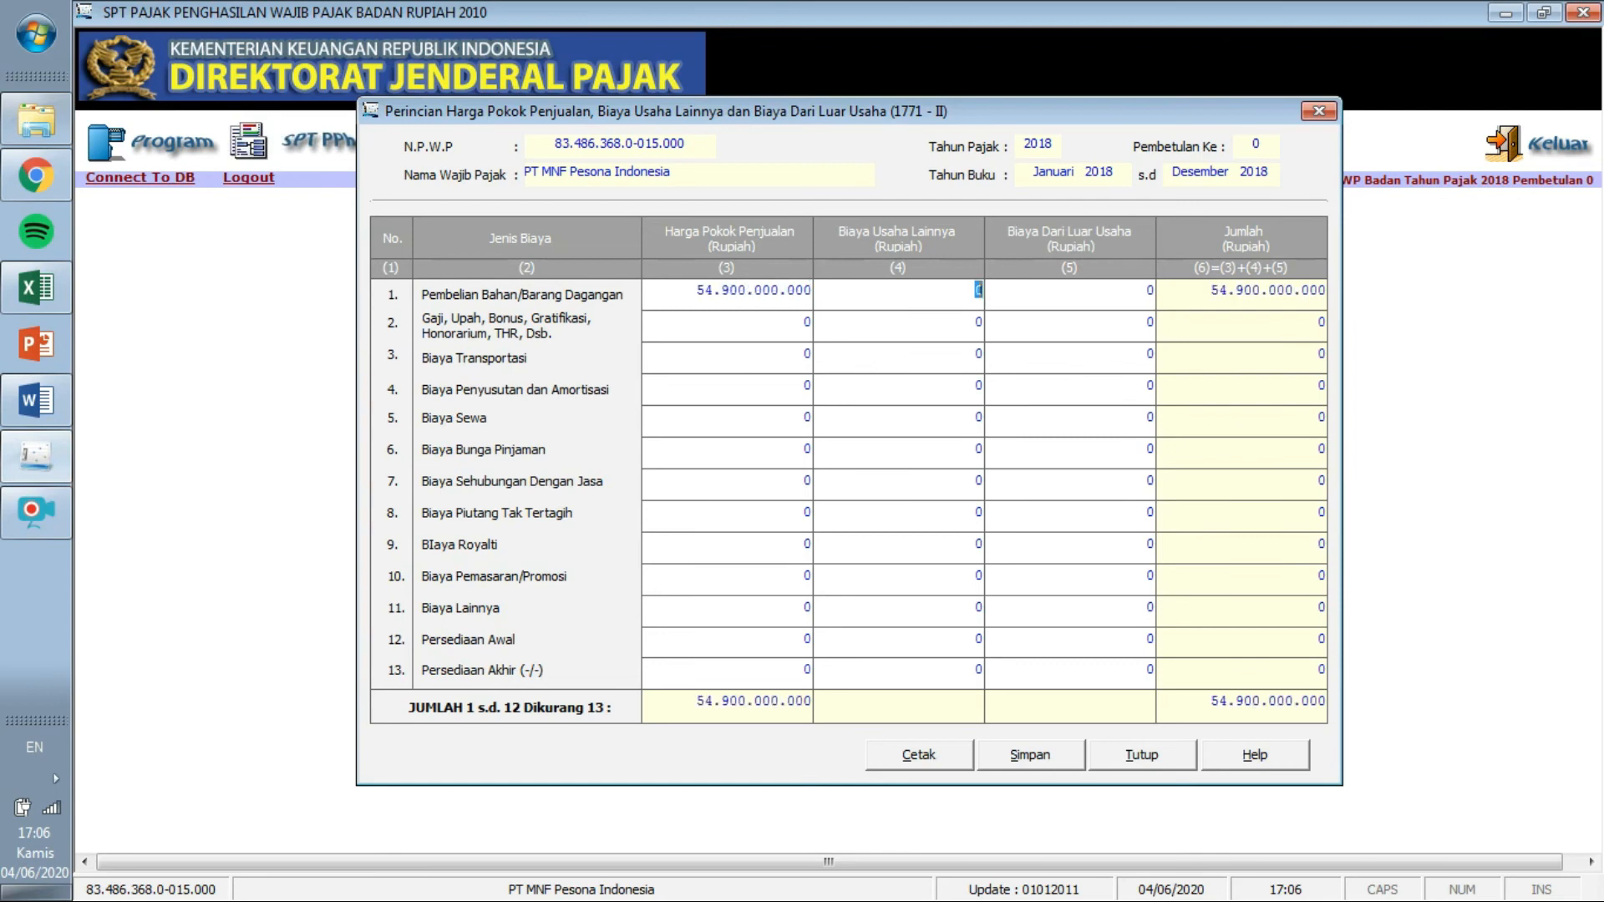
{"action": "left_click", "coordinate": [48, 296]}
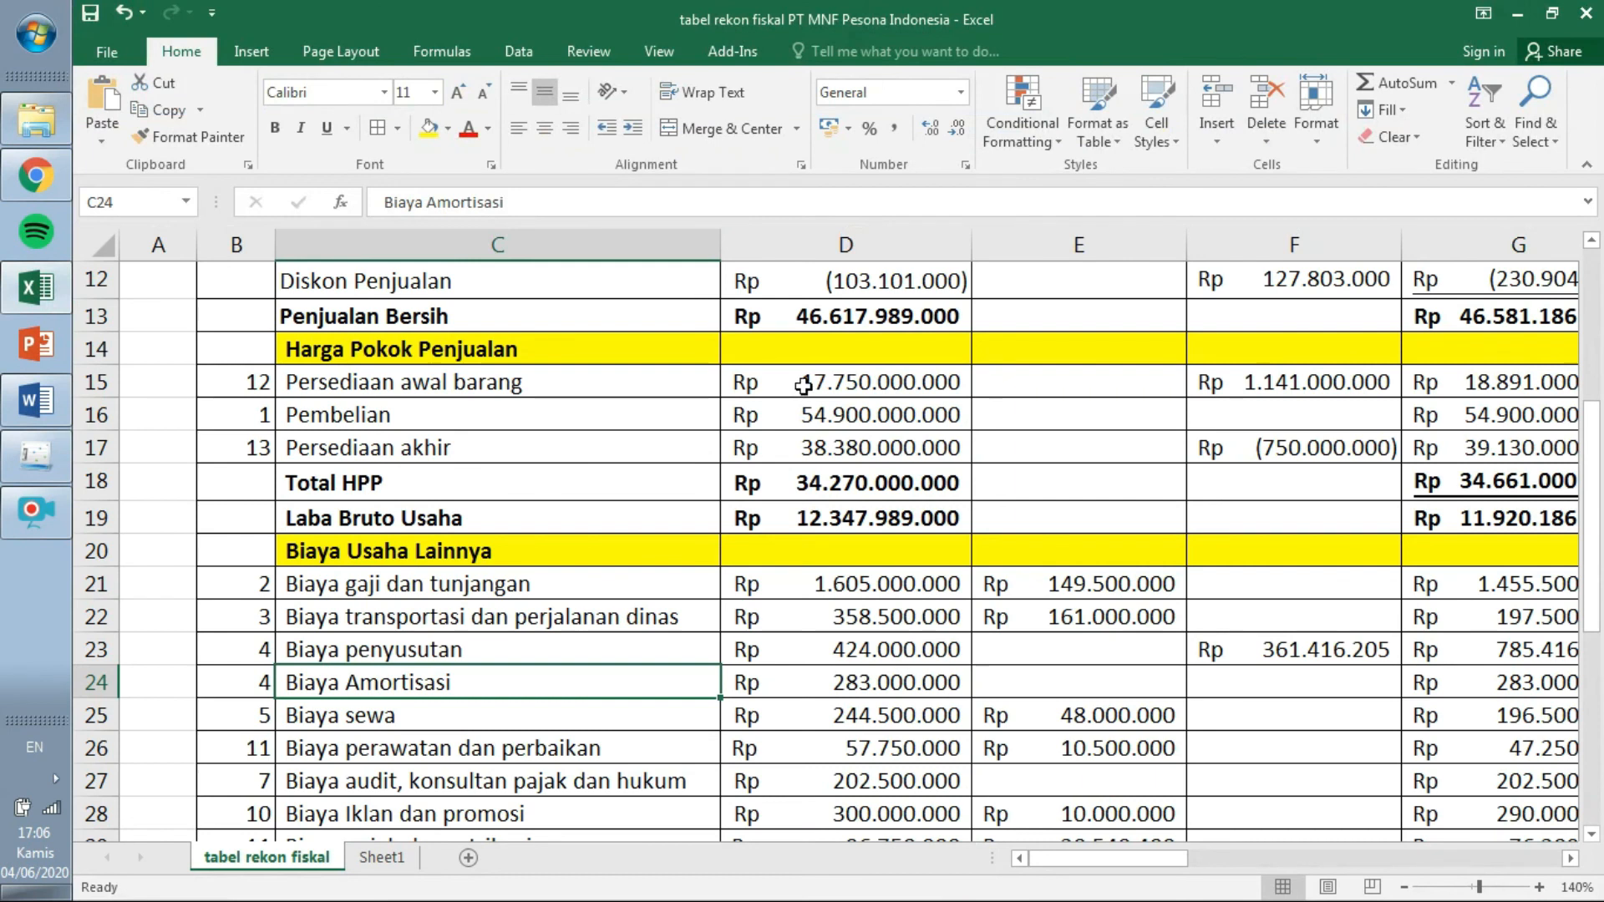
{"action": "left_click", "coordinate": [36, 455]}
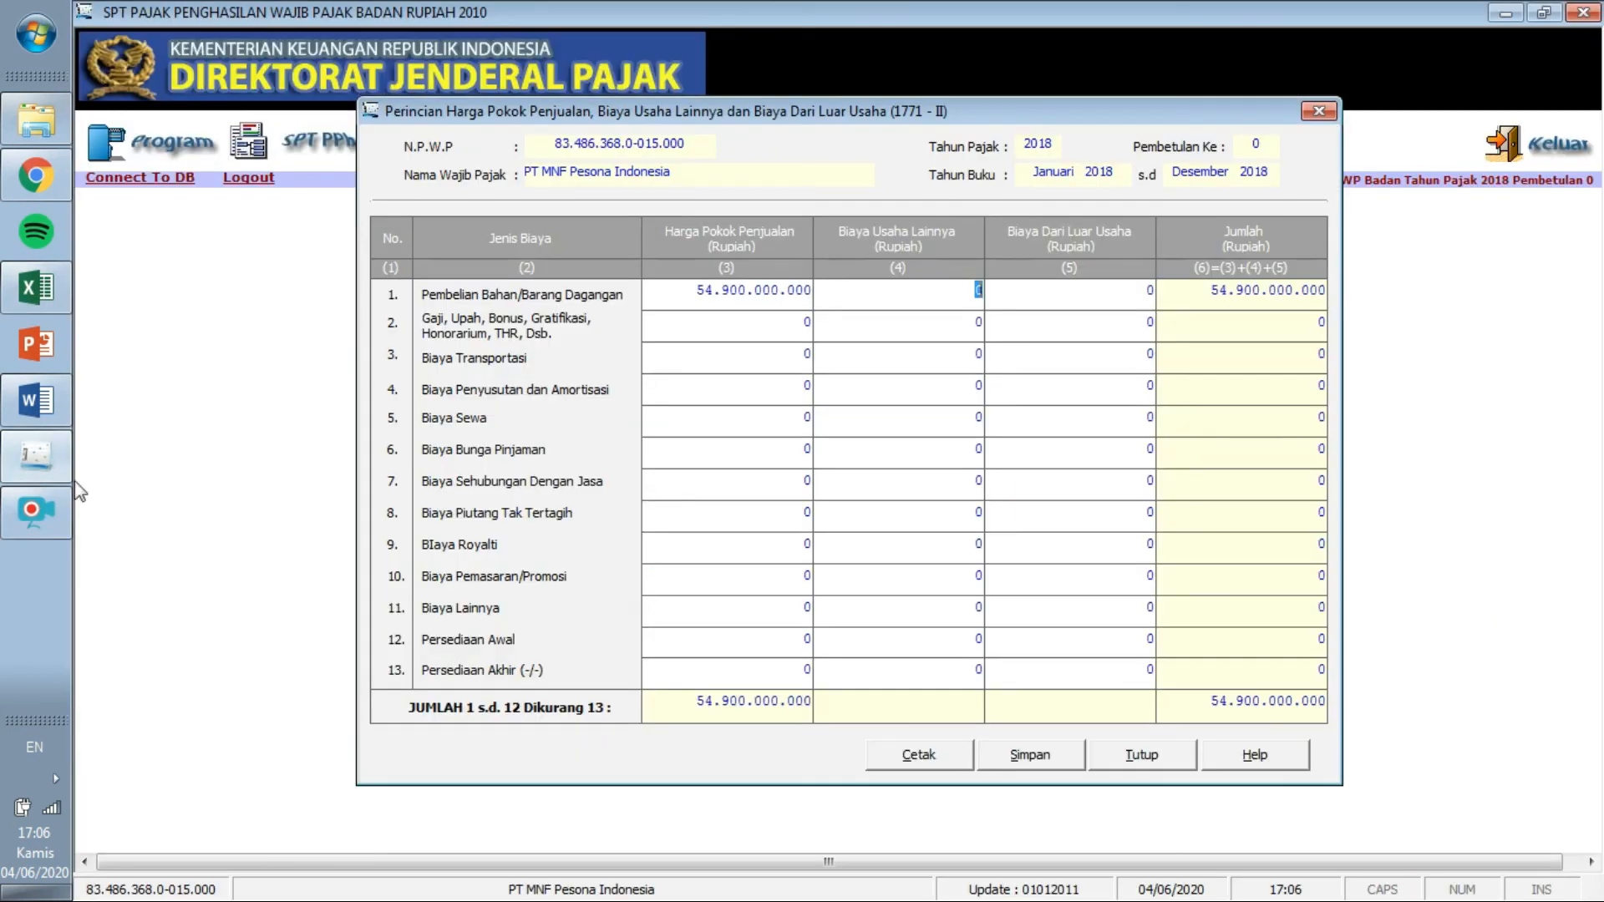
{"action": "left_click", "coordinate": [801, 635]}
{"action": "type", "text": "17.750.000.000"}
{"action": "key", "text": "Tab"}
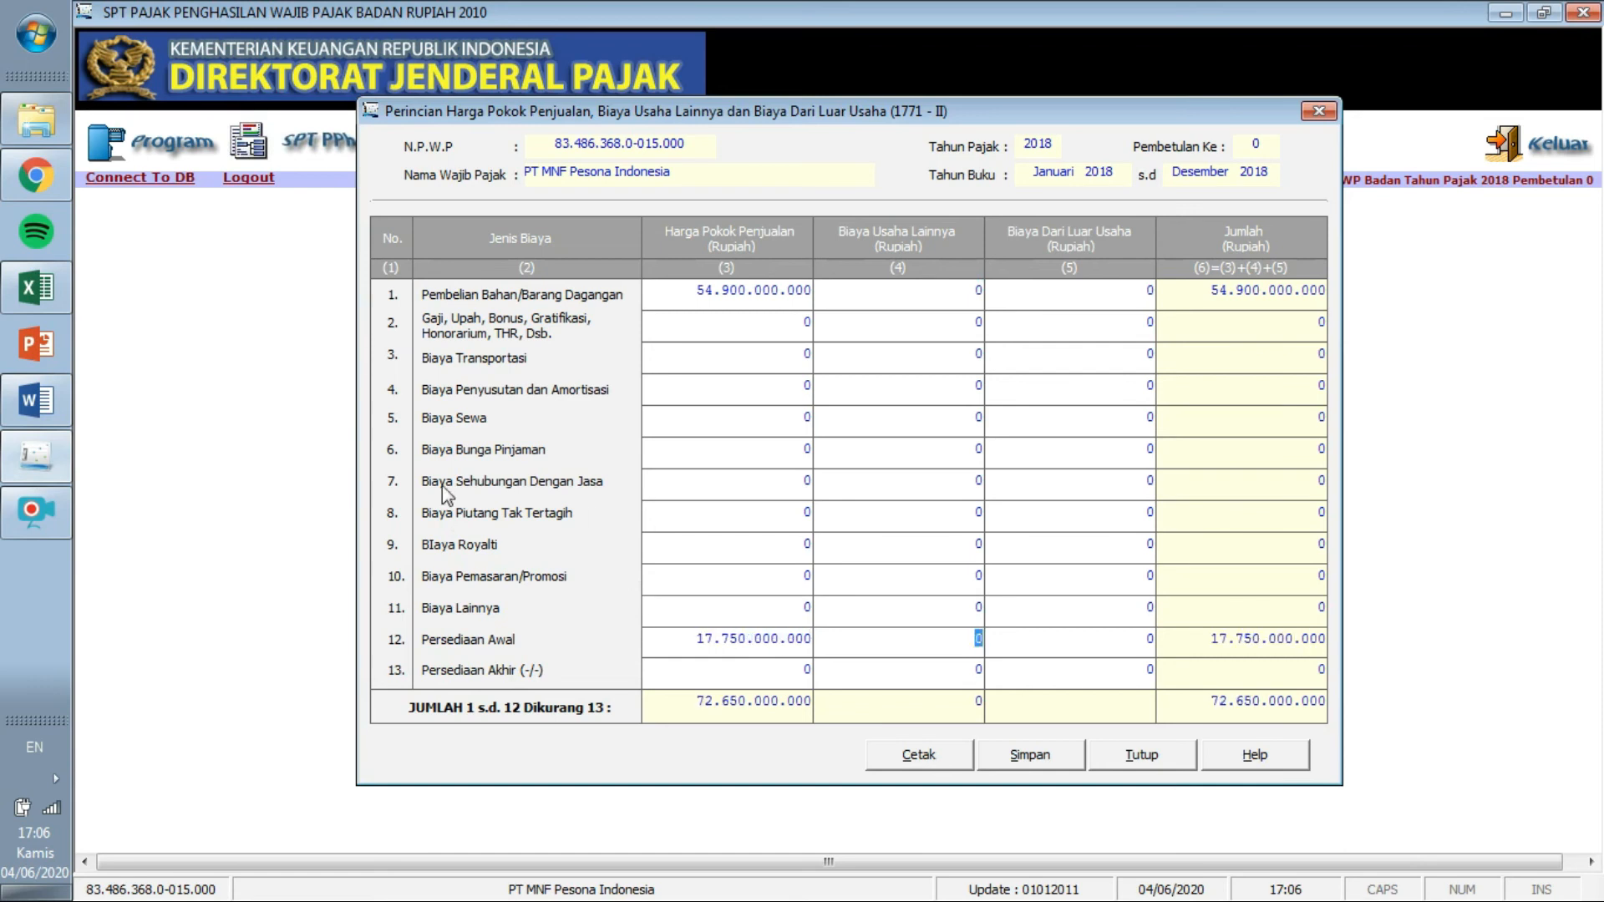
Enter Persediaan Akhir 38.380.000.000 and check the 34.270.000.000 total against Excel.
{"action": "left_click", "coordinate": [44, 296]}
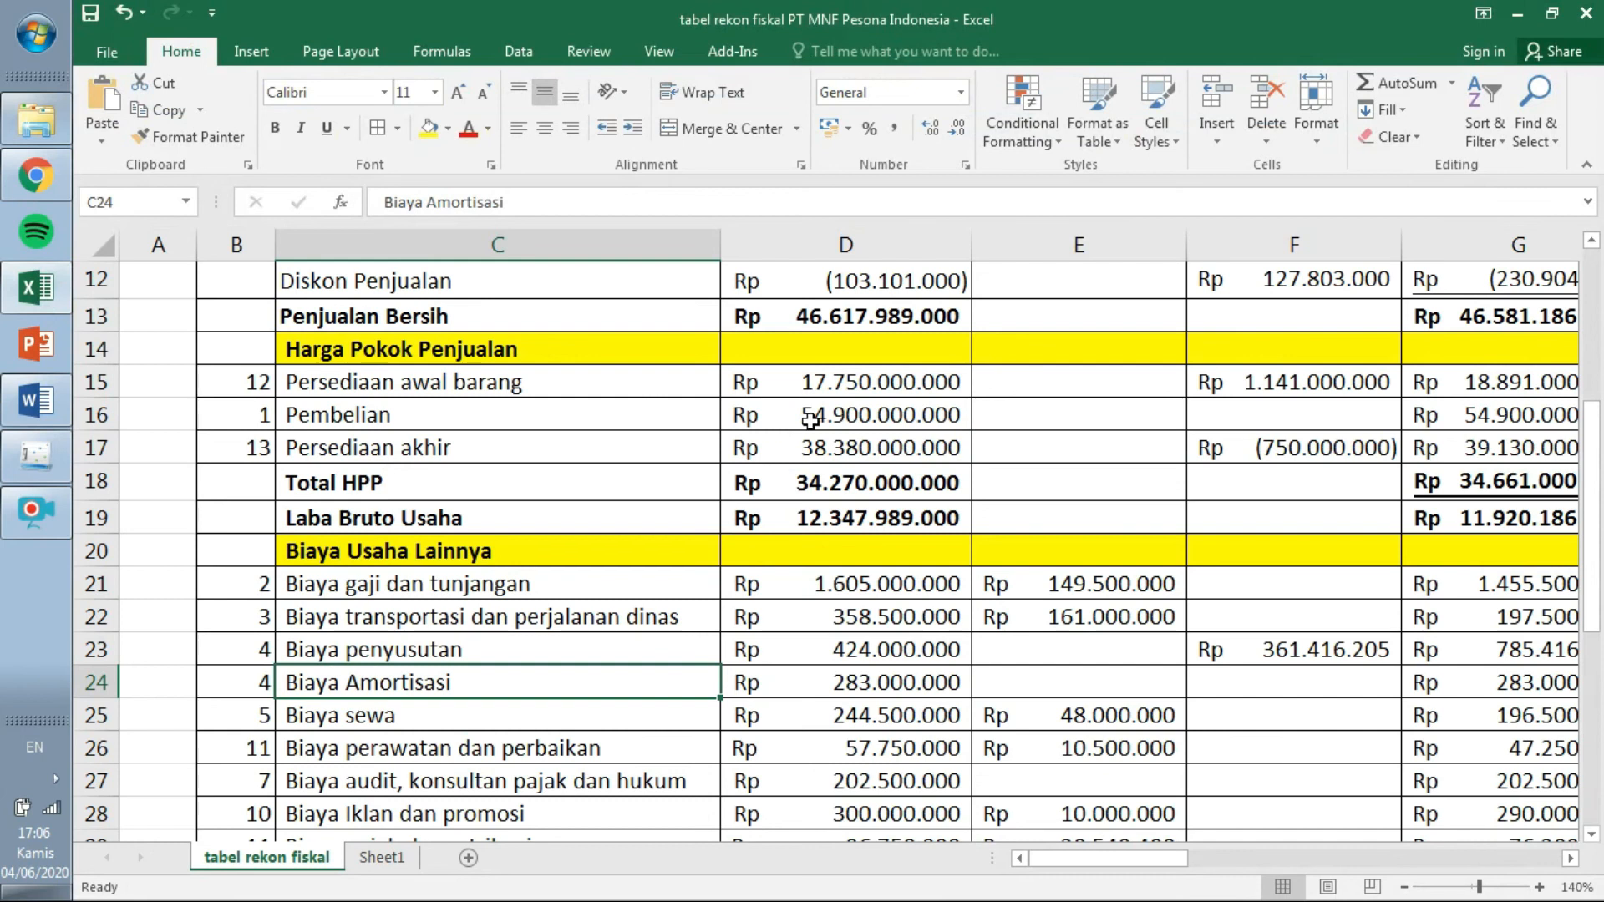
{"action": "left_click", "coordinate": [40, 473]}
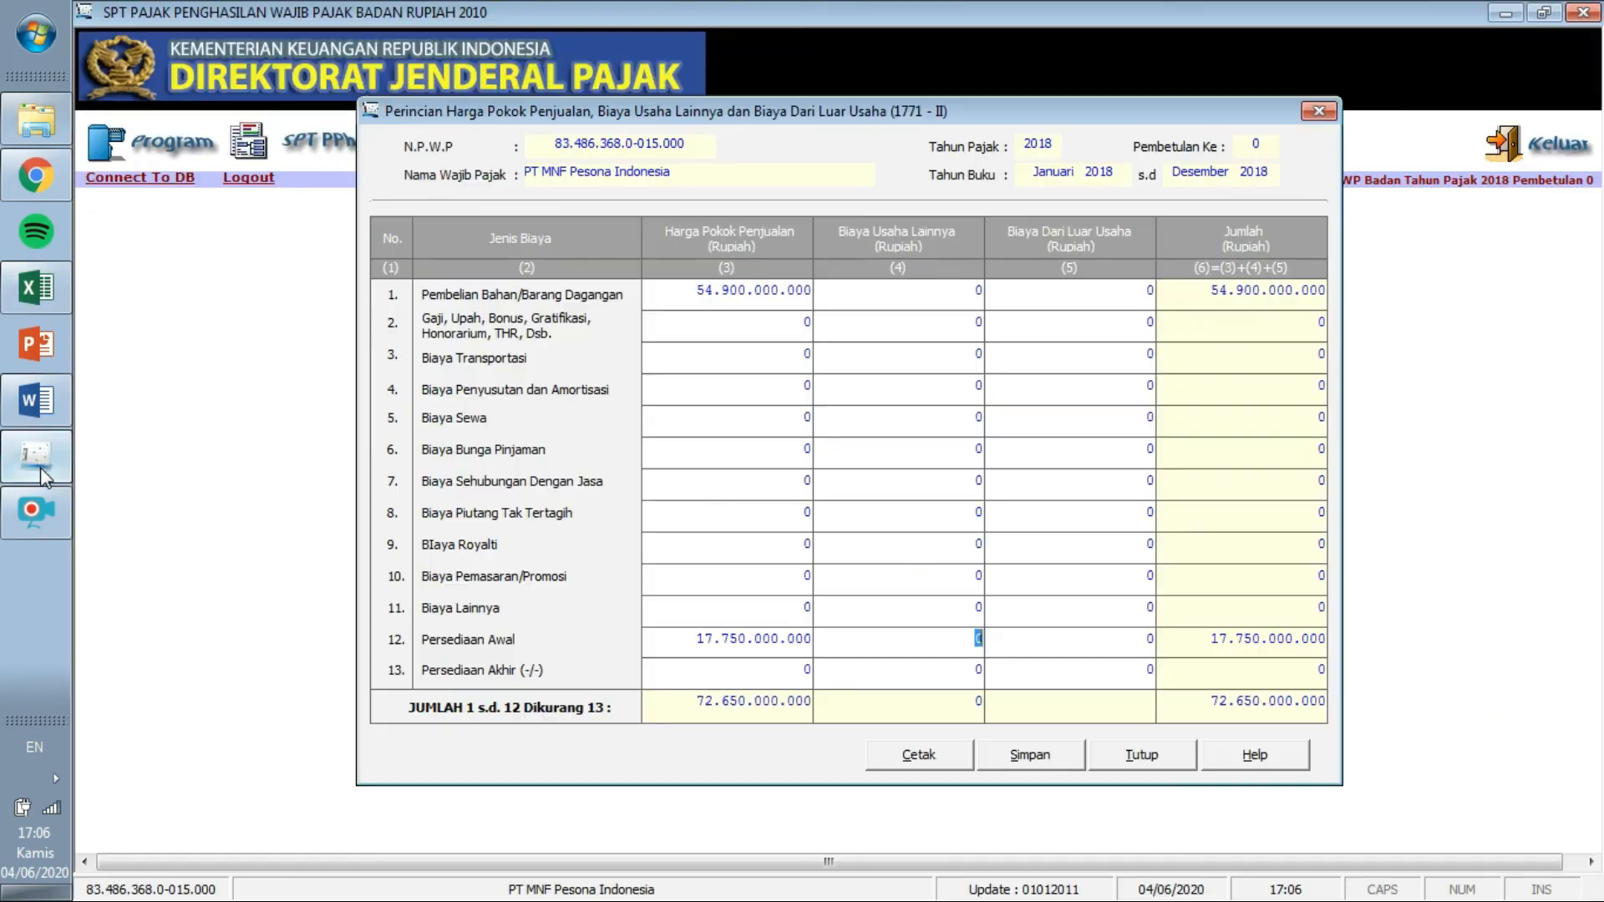
{"action": "left_click", "coordinate": [805, 669]}
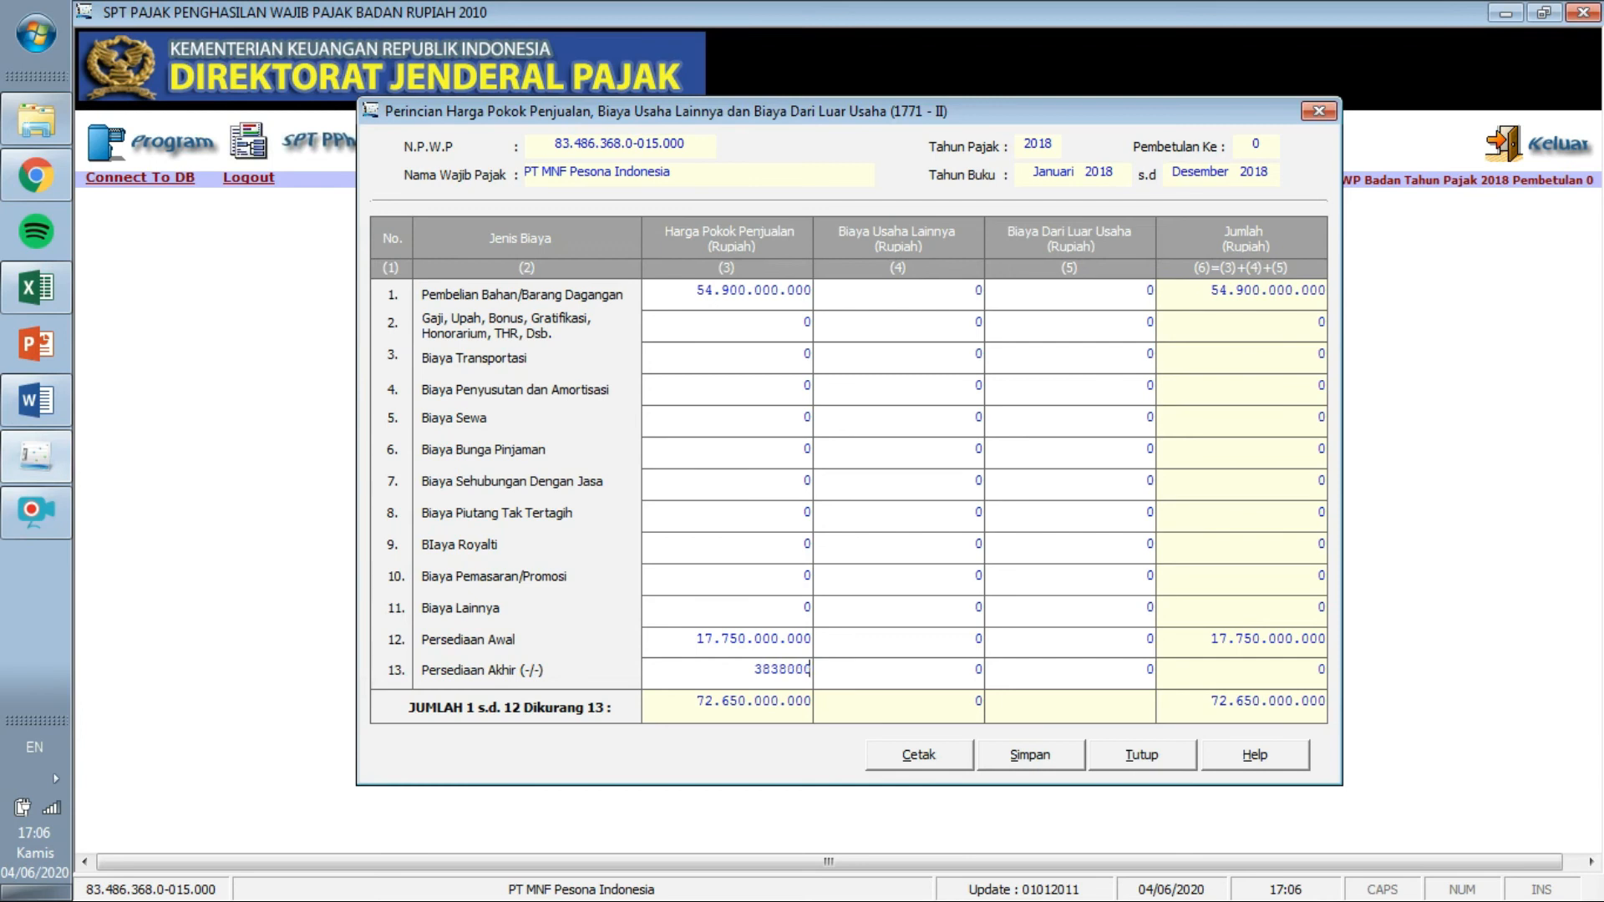
{"action": "key", "text": "Tab"}
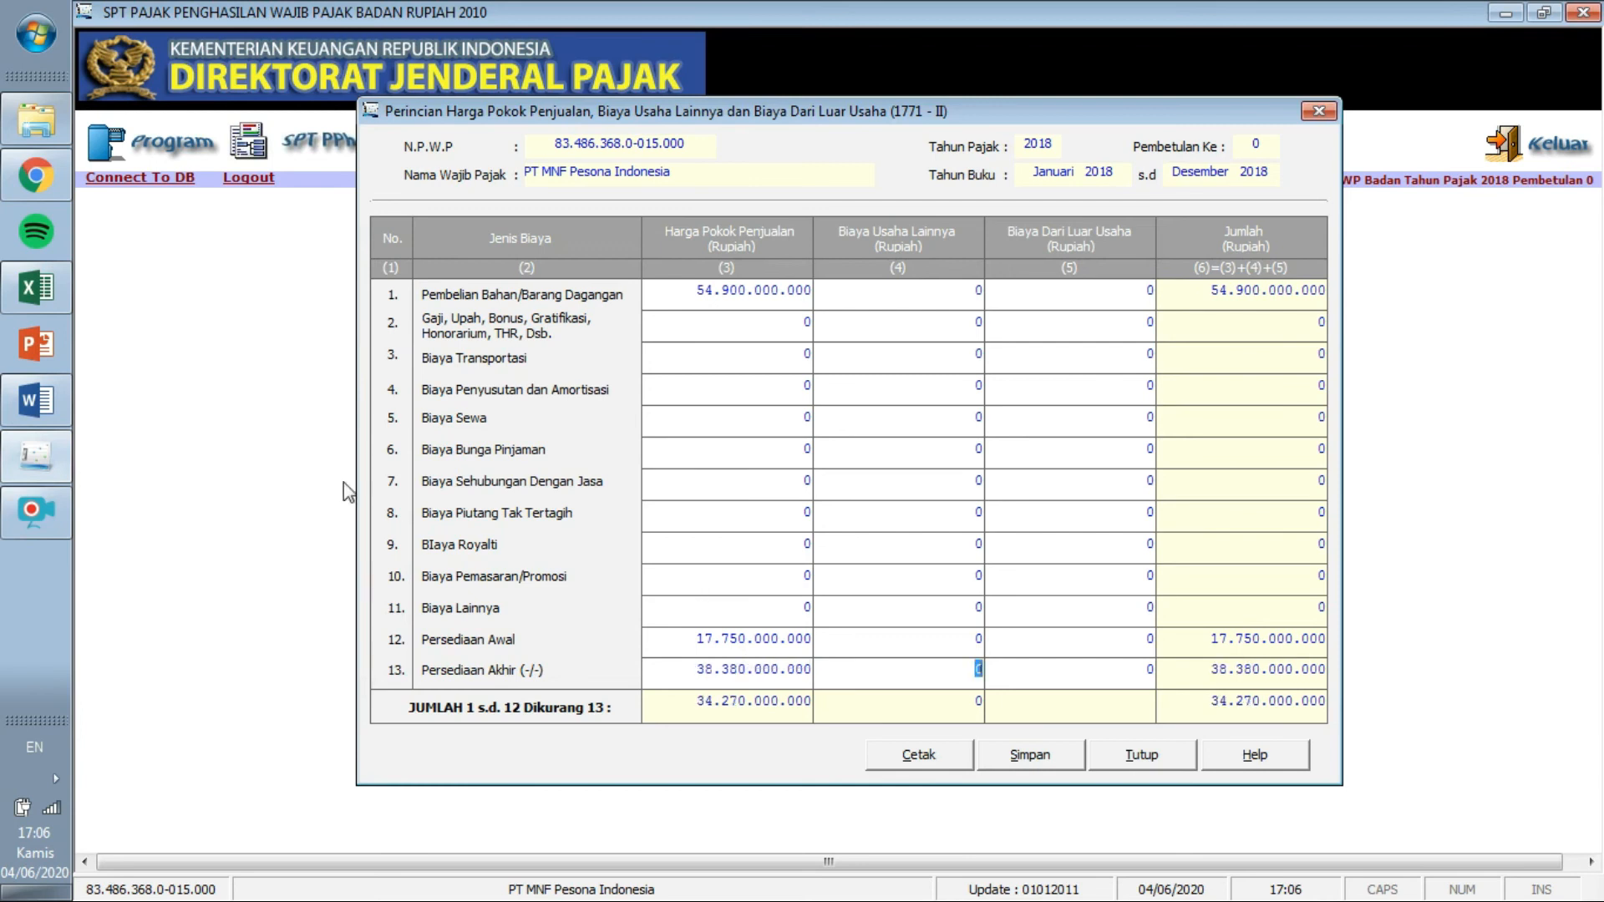
{"action": "left_click", "coordinate": [52, 298]}
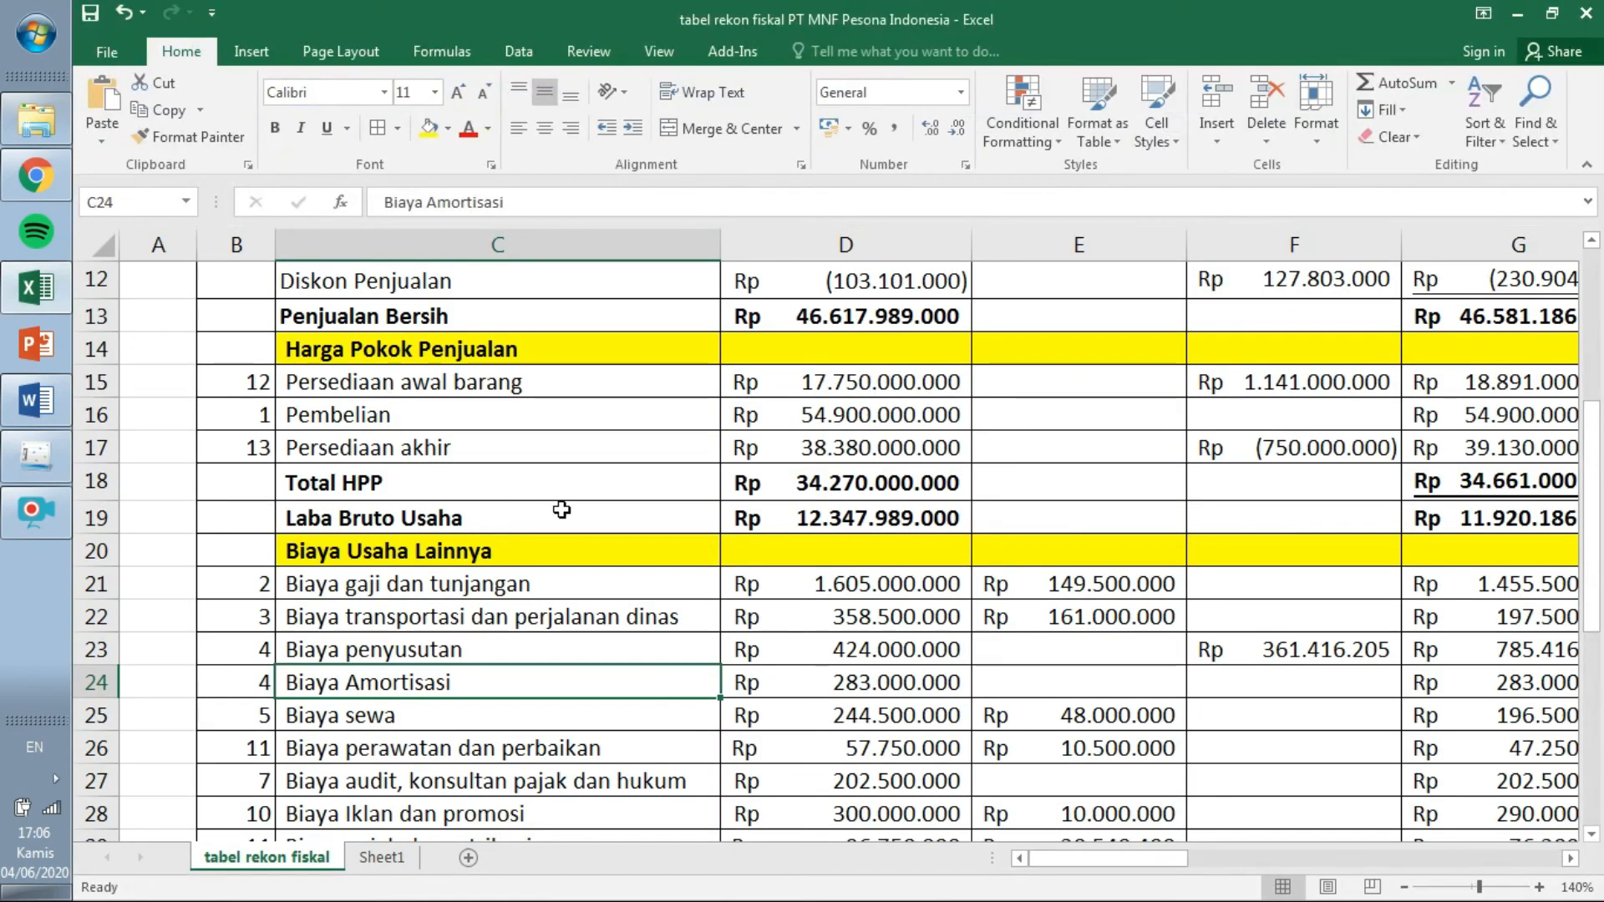
{"action": "left_click", "coordinate": [35, 462]}
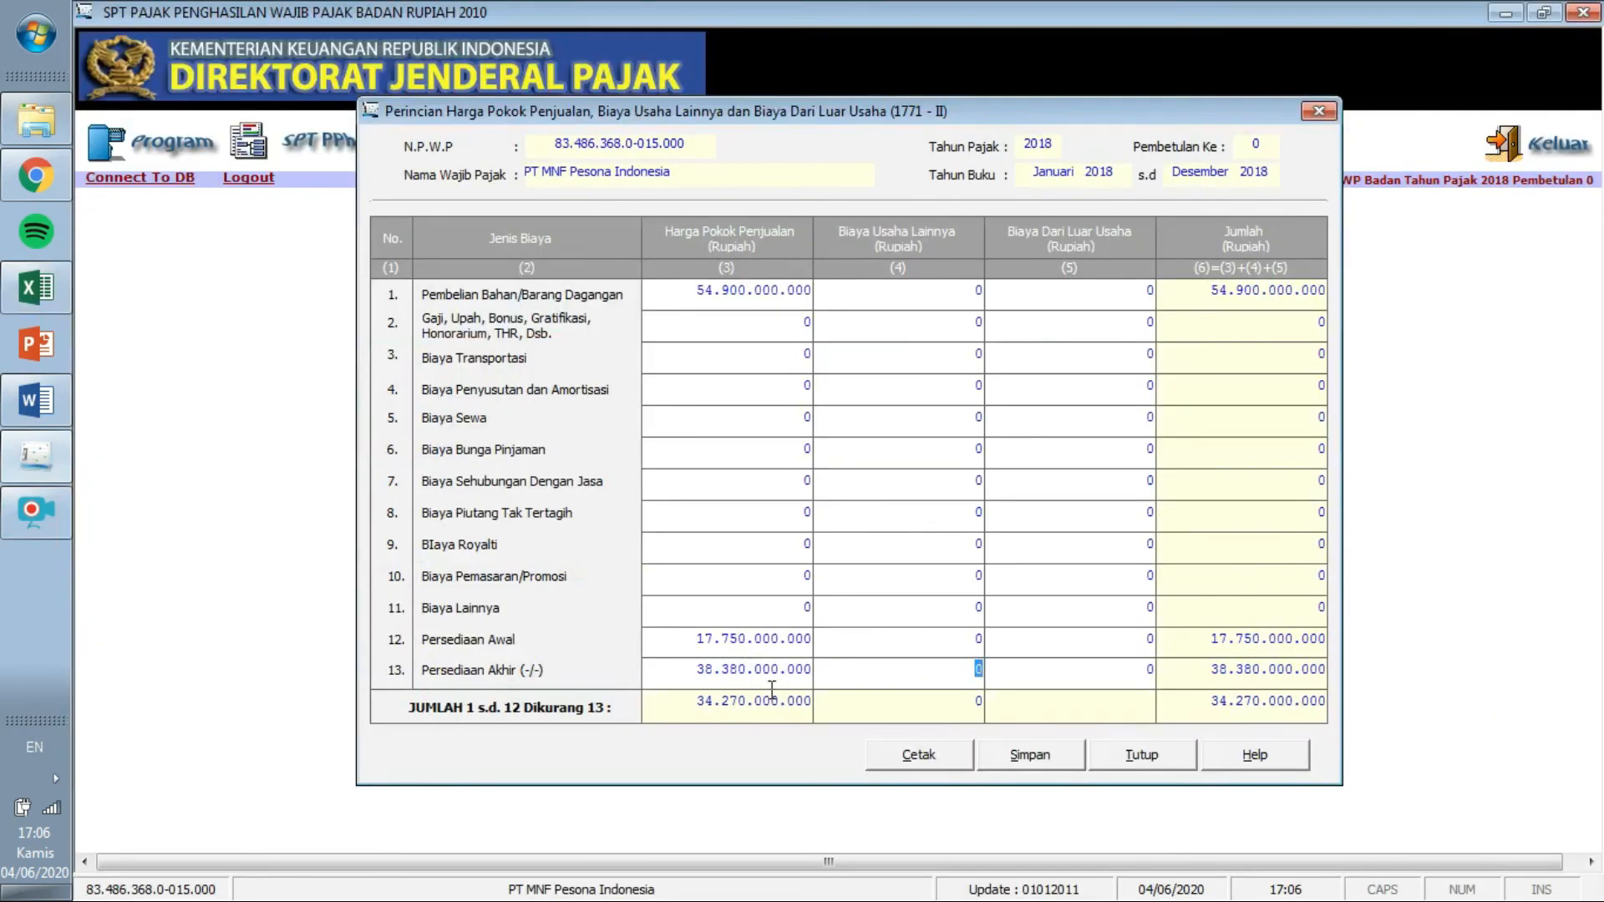
{"action": "left_click_drag", "start_coordinate": [687, 701], "coordinate": [826, 699]}
Verify the Total HPP figure in Excel cell D18.
{"action": "left_click", "coordinate": [36, 295]}
{"action": "left_click", "coordinate": [909, 480]}
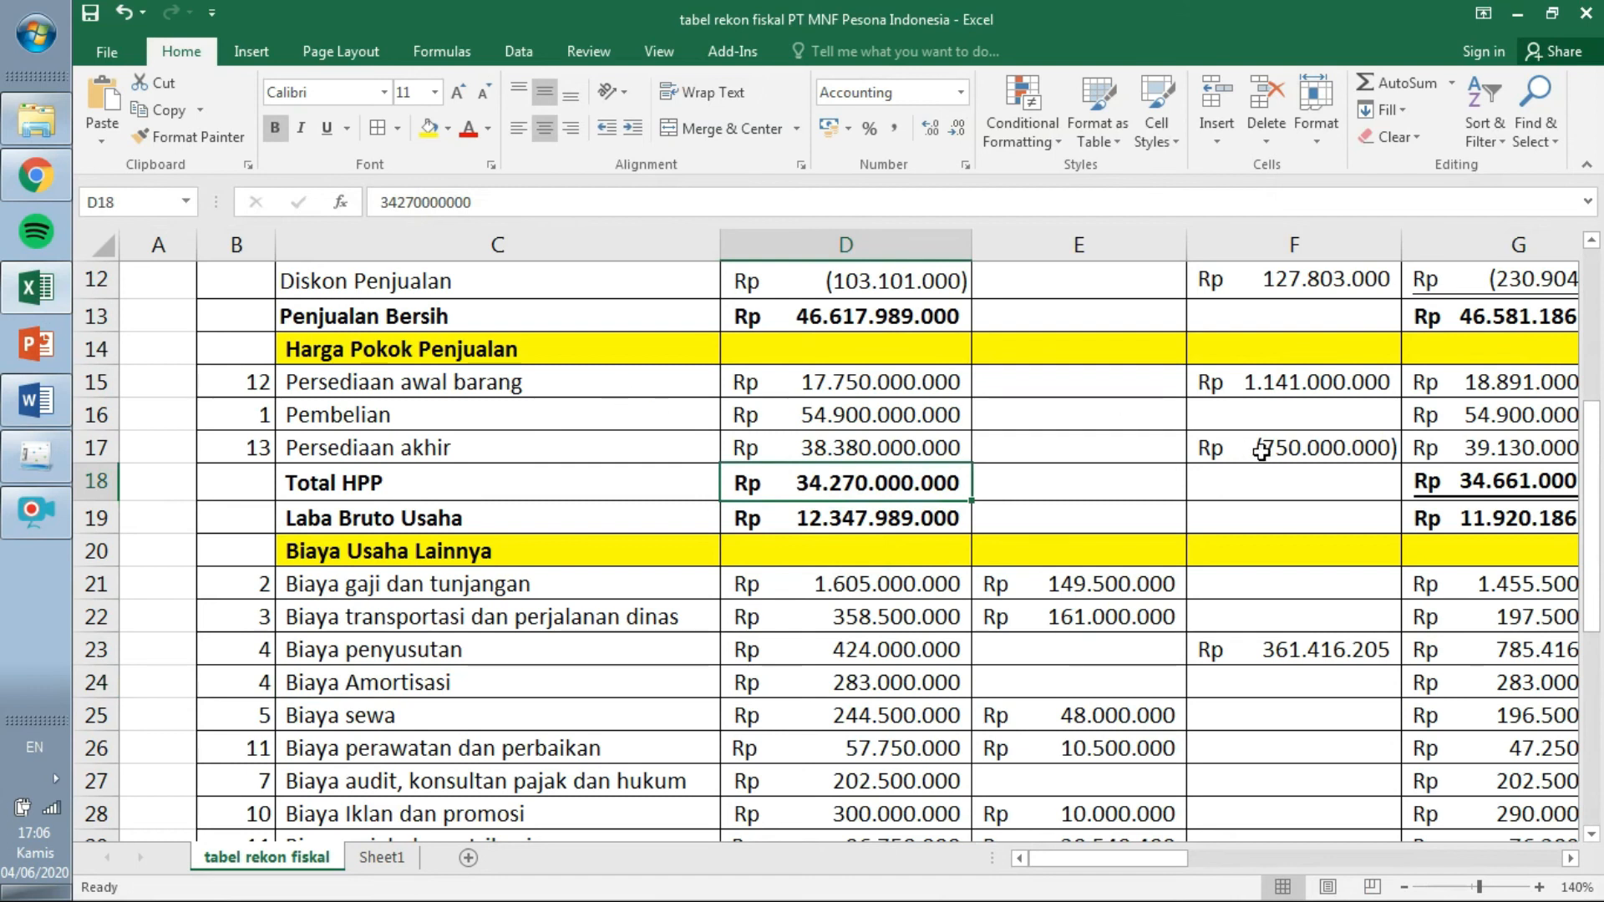
{"action": "left_click", "coordinate": [51, 461]}
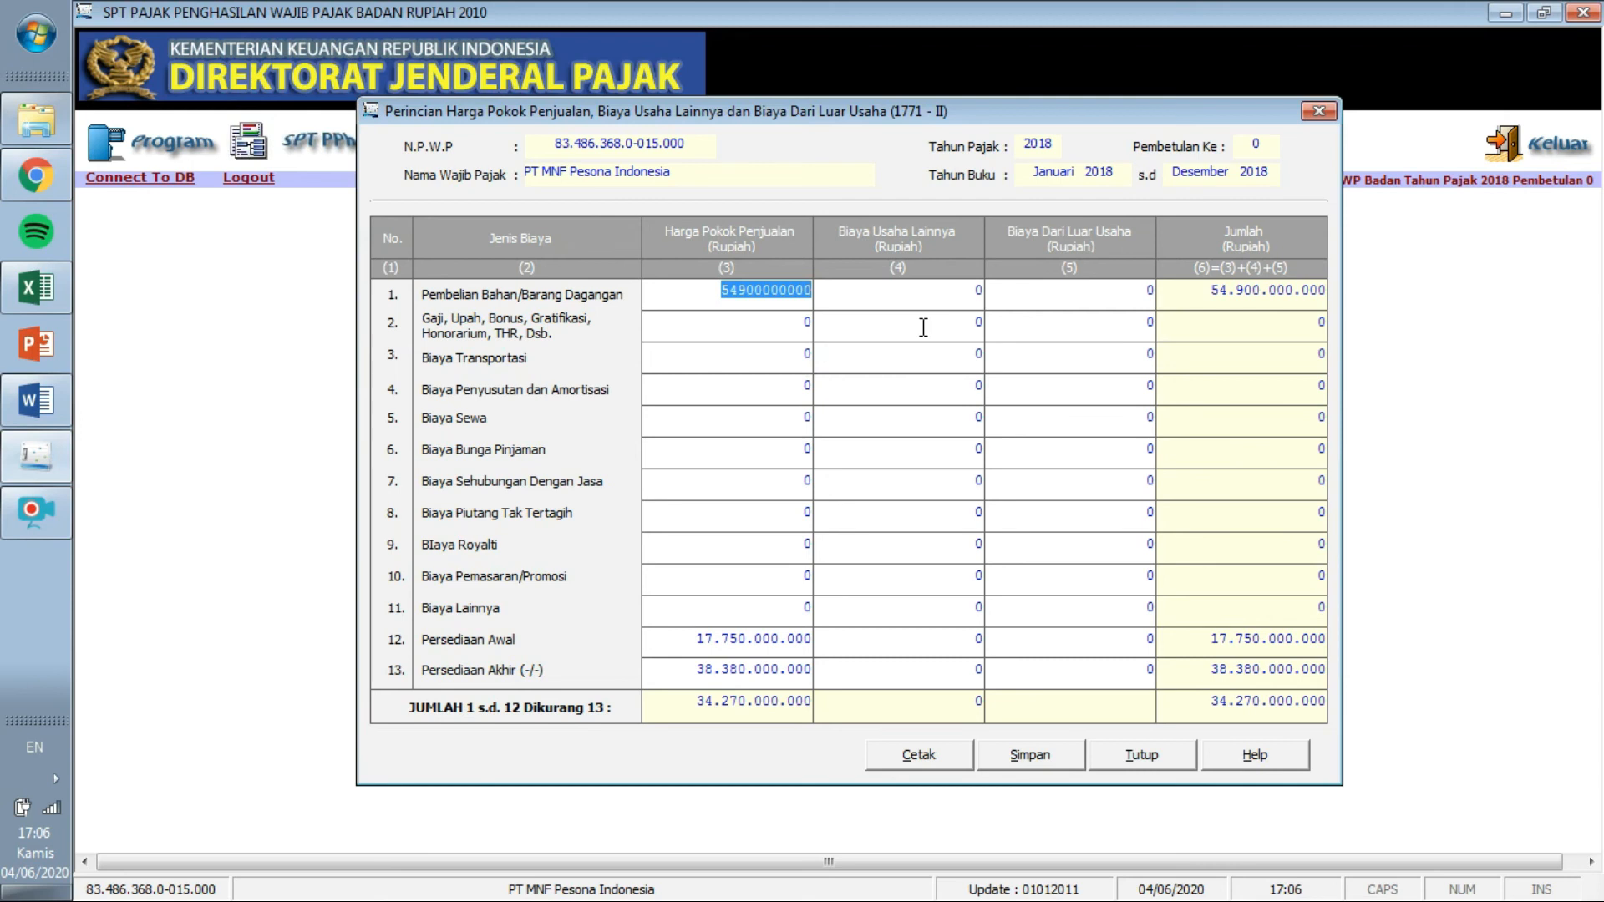
Enter salaries 1.605.000.000 in row 2 of Biaya Usaha Lainnya.
{"action": "left_click", "coordinate": [35, 287]}
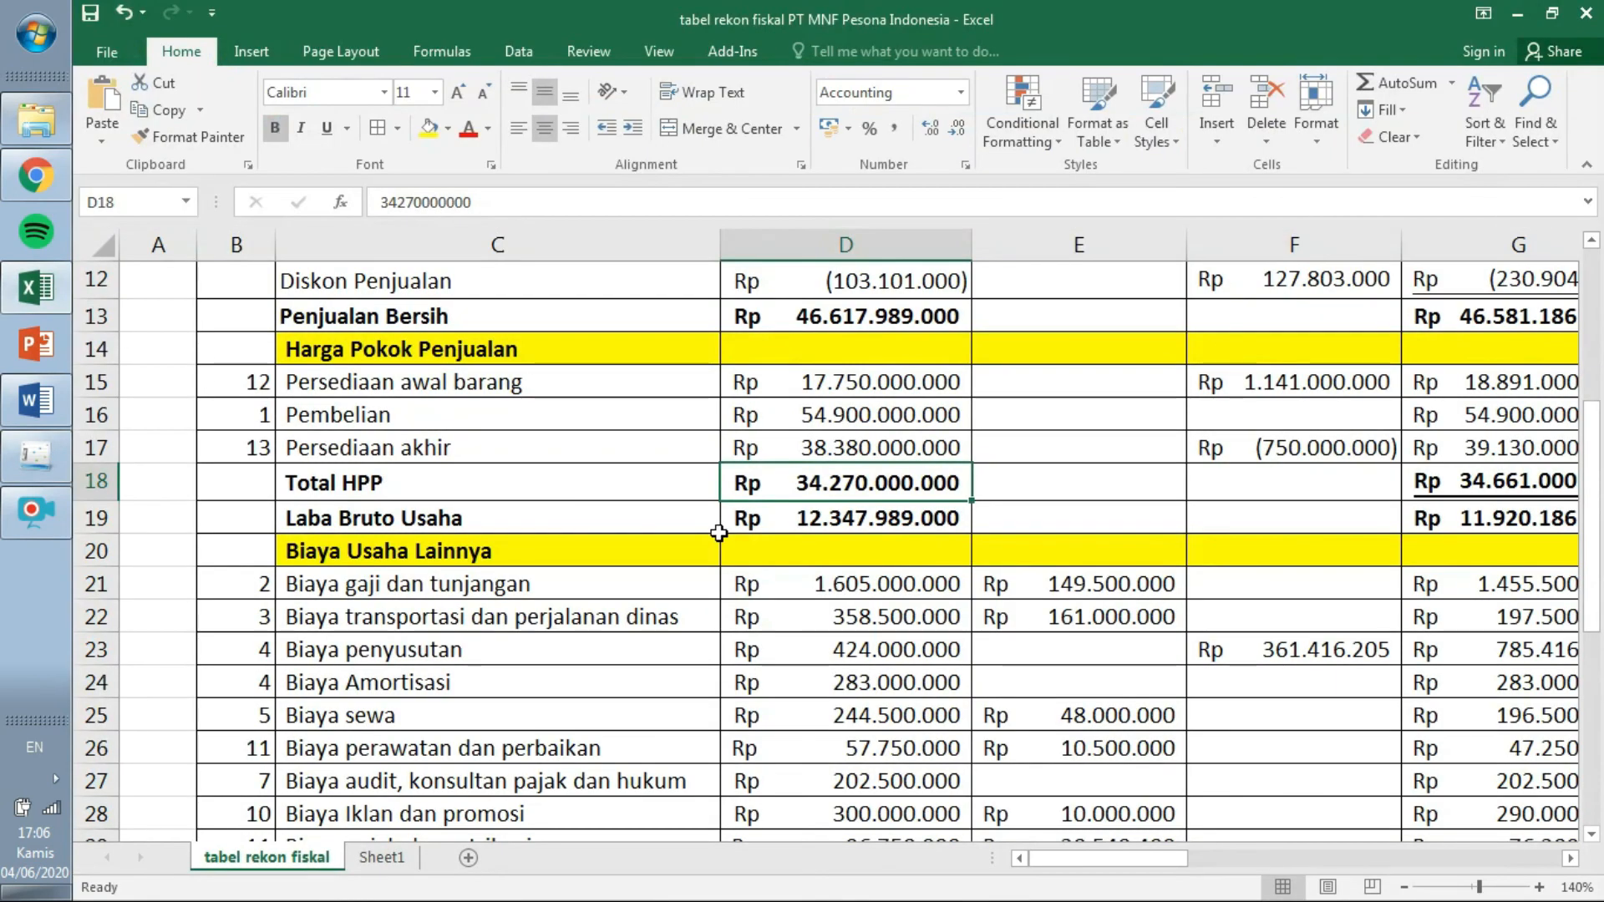
{"action": "left_click", "coordinate": [806, 589]}
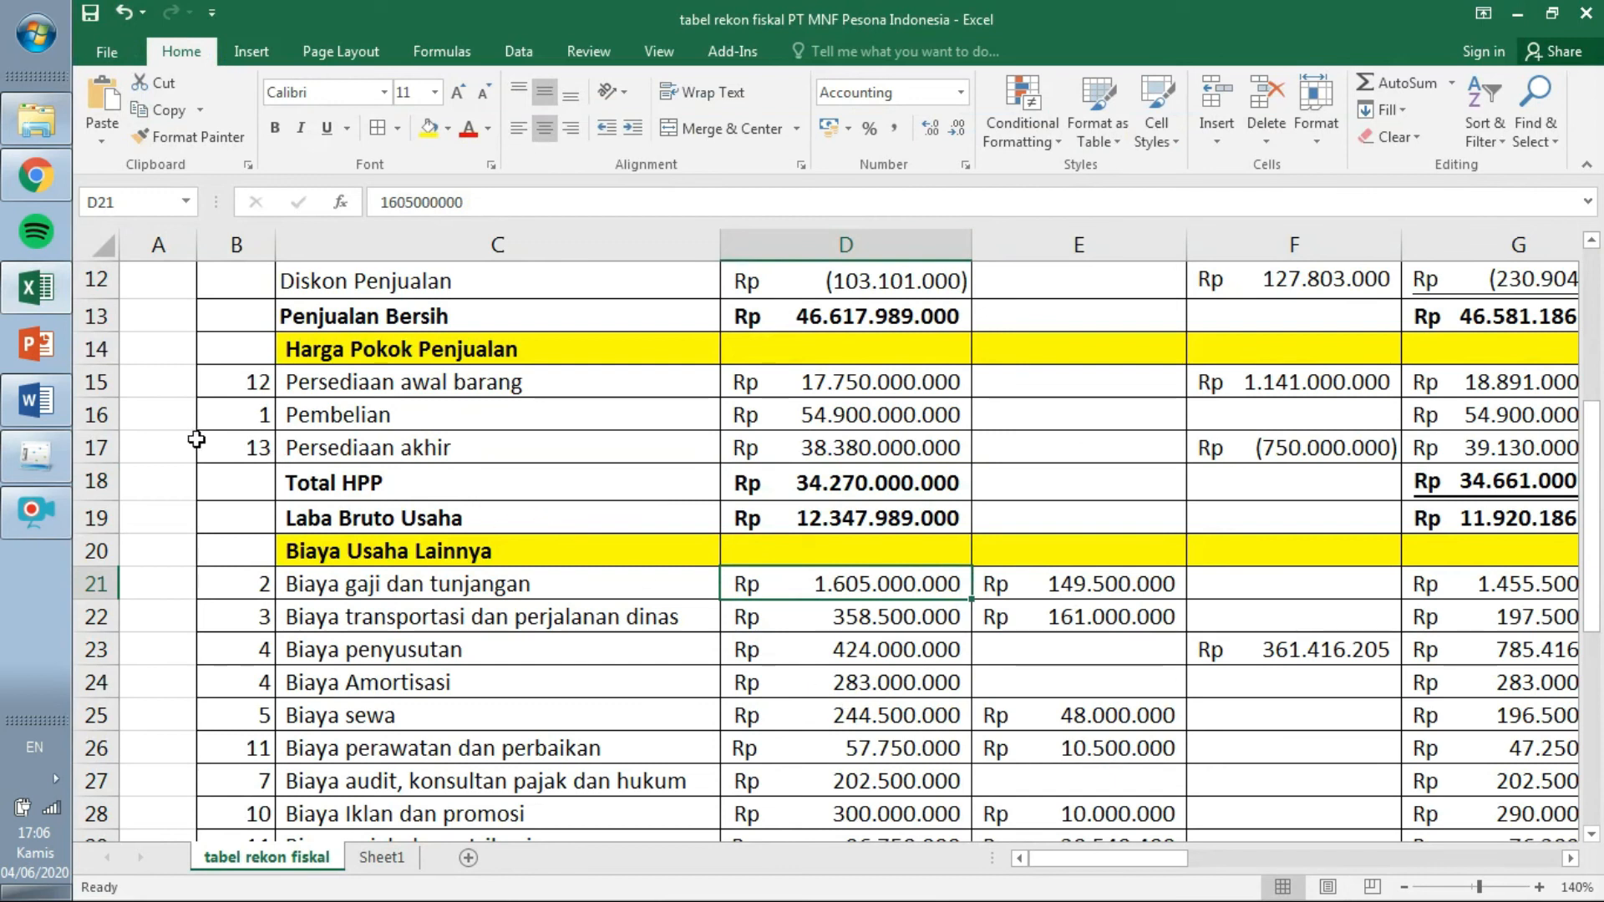
{"action": "left_click", "coordinate": [48, 456]}
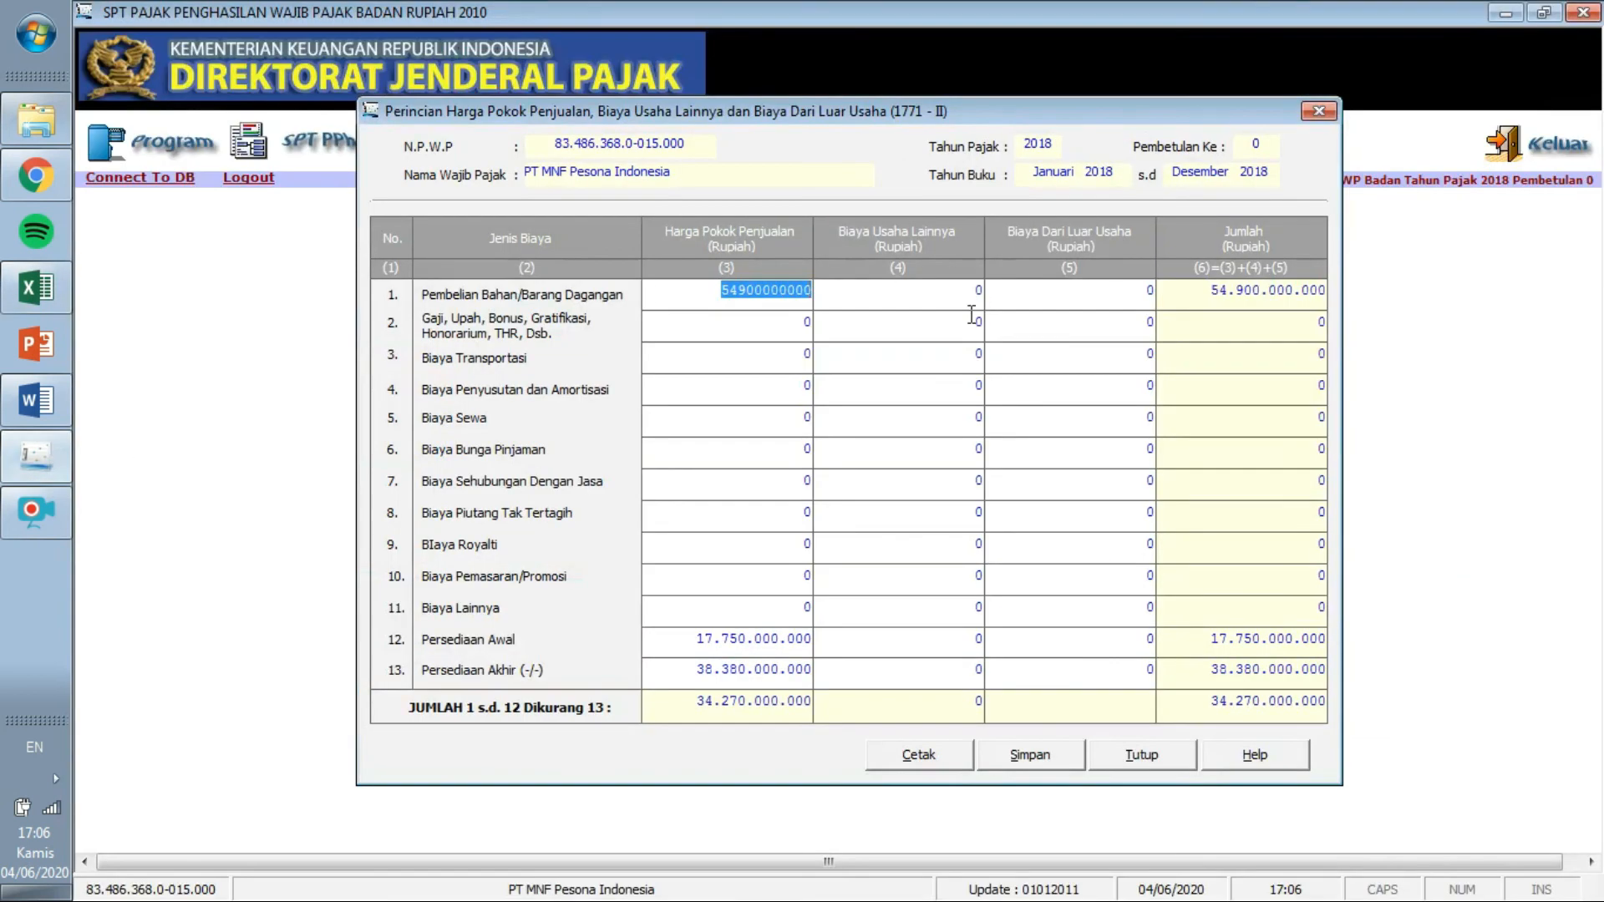
{"action": "left_click", "coordinate": [973, 317]}
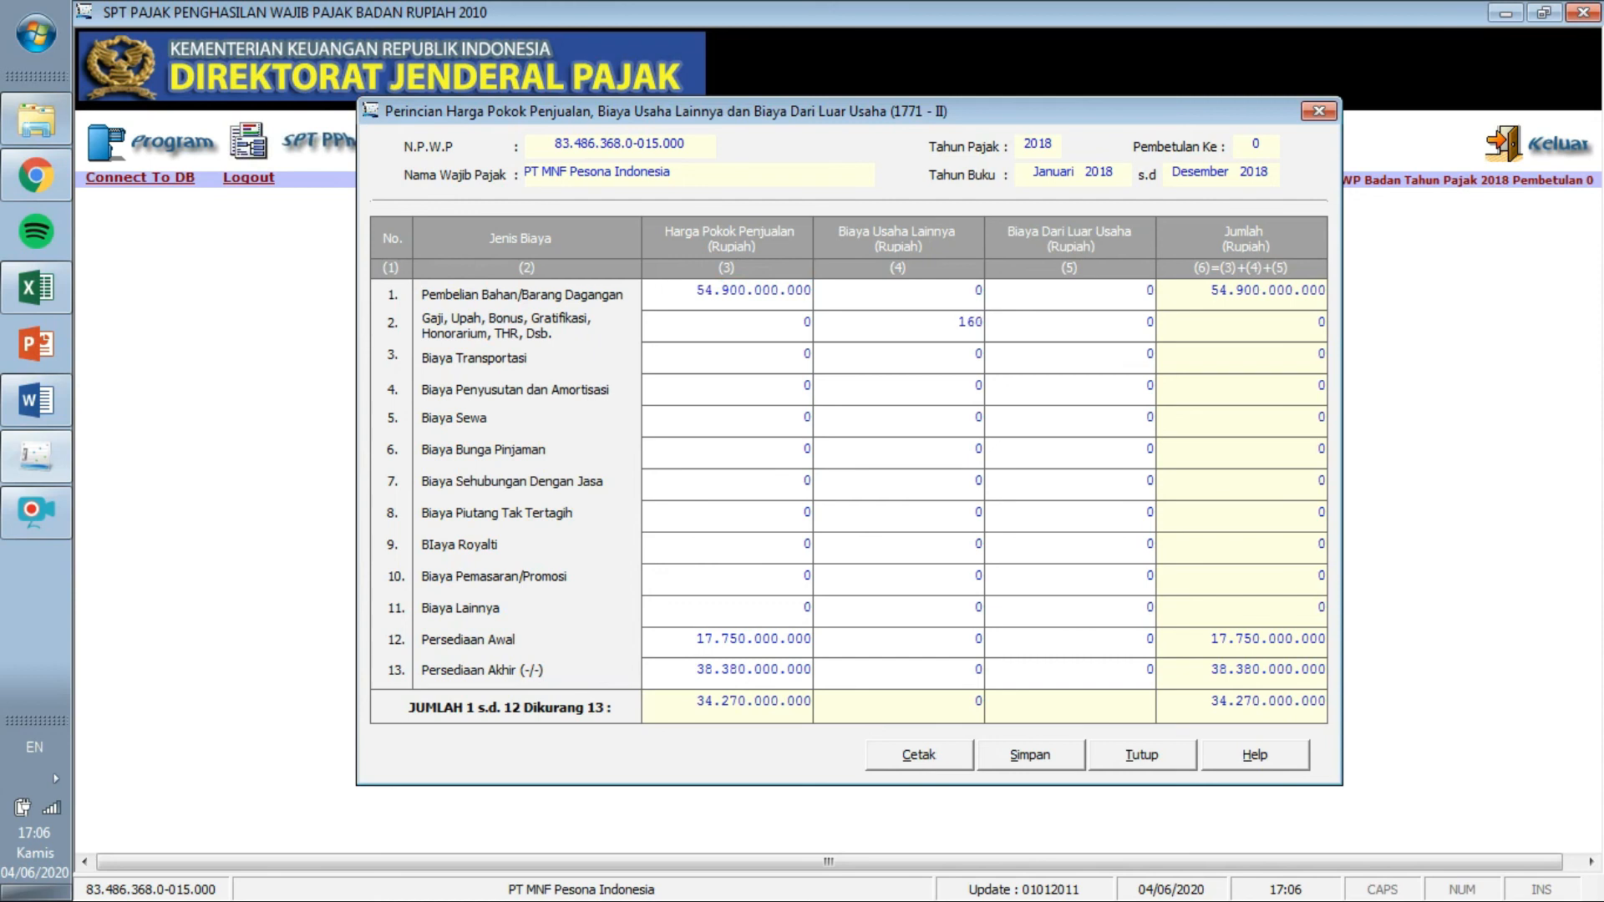
{"action": "key", "text": "Tab"}
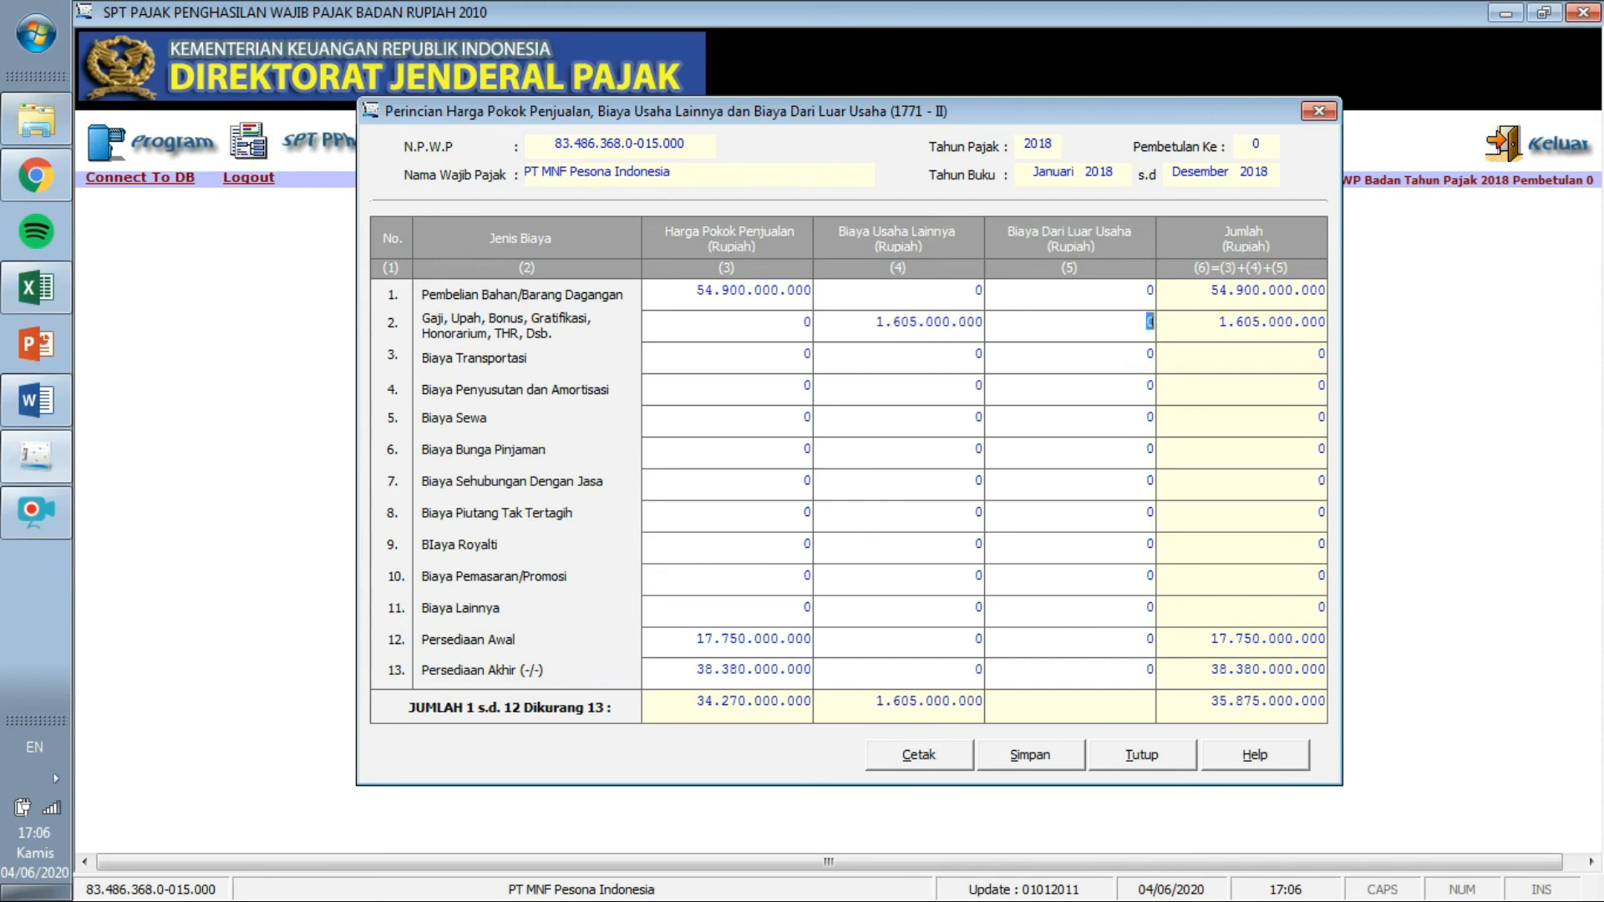
Enter transport cost 358.500.000 in row 3.
{"action": "left_click", "coordinate": [42, 284]}
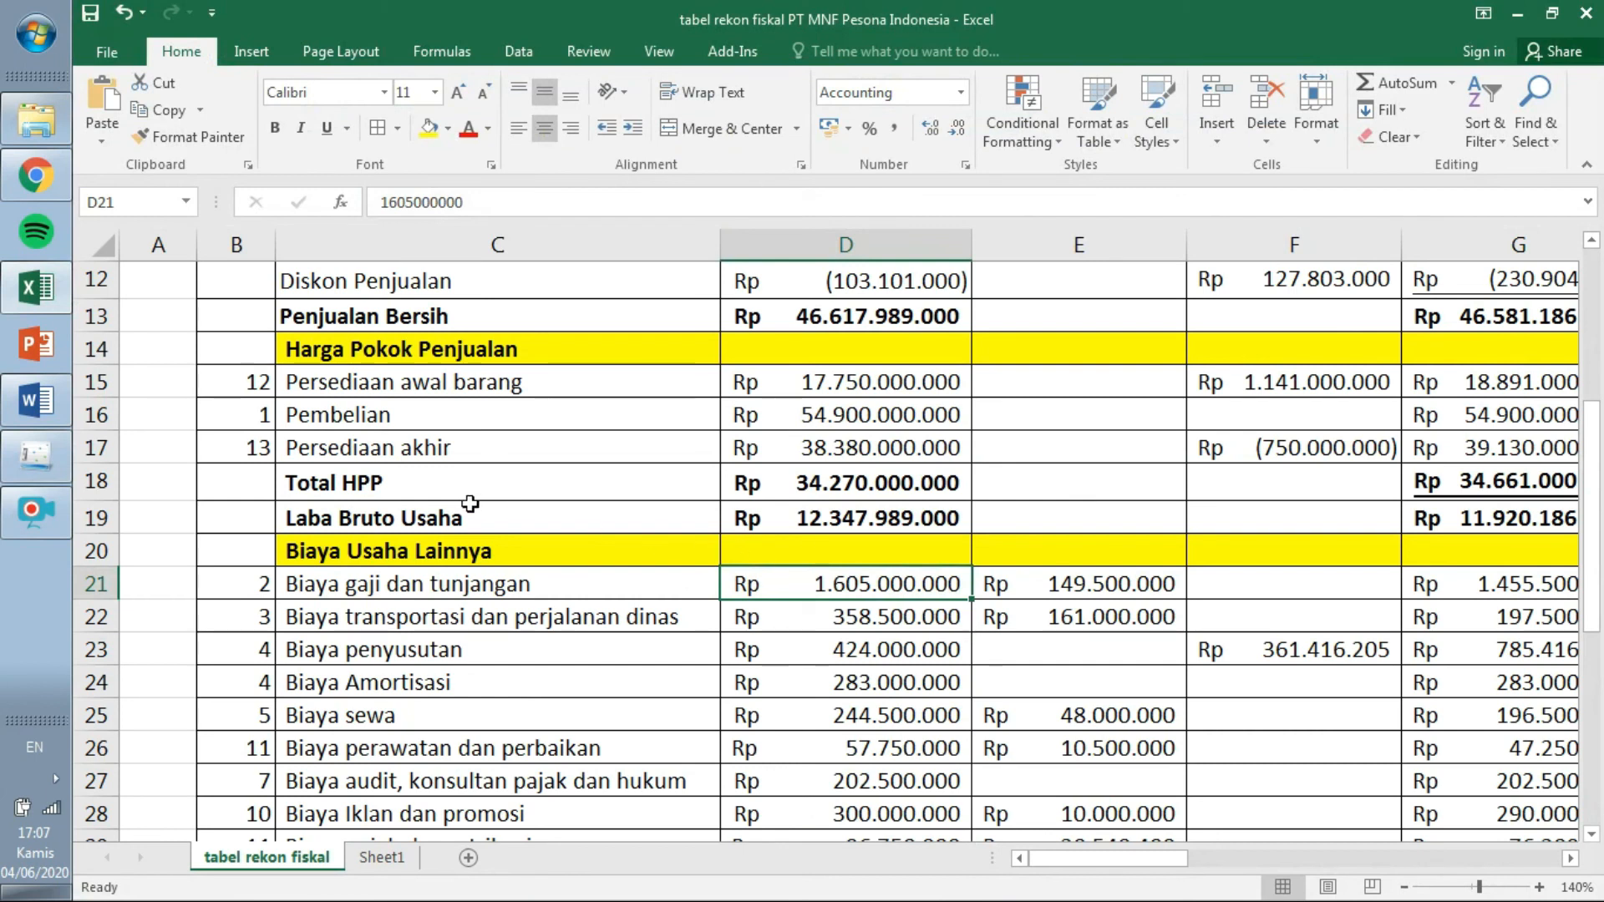
{"action": "left_click", "coordinate": [38, 451]}
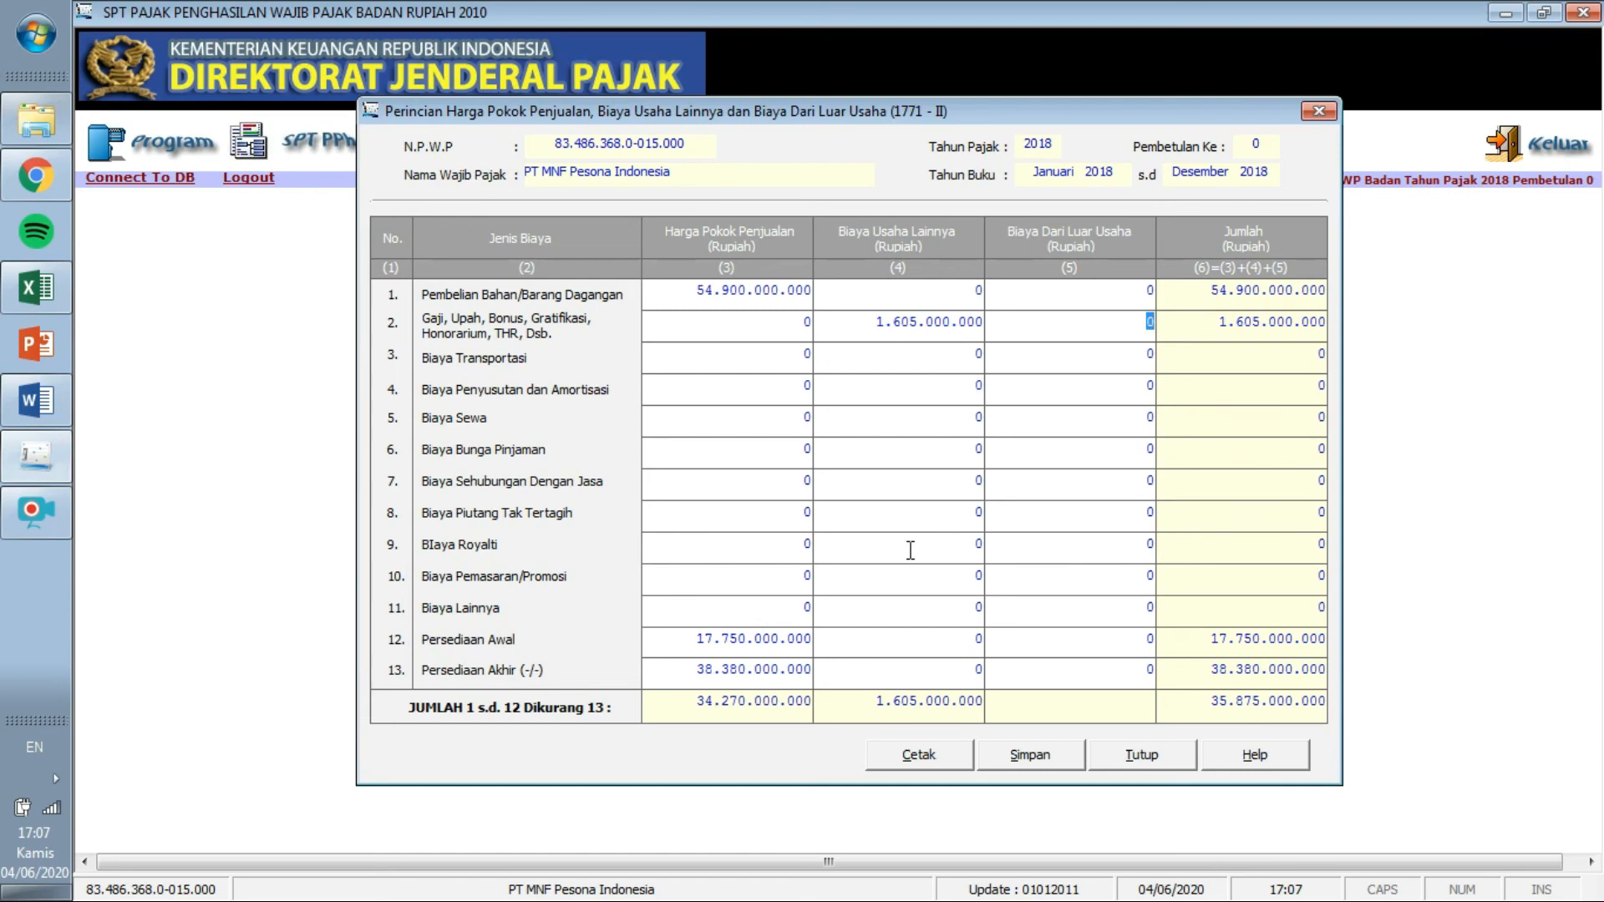
{"action": "left_click", "coordinate": [969, 354]}
{"action": "key", "text": "Tab"}
{"action": "left_click", "coordinate": [35, 307]}
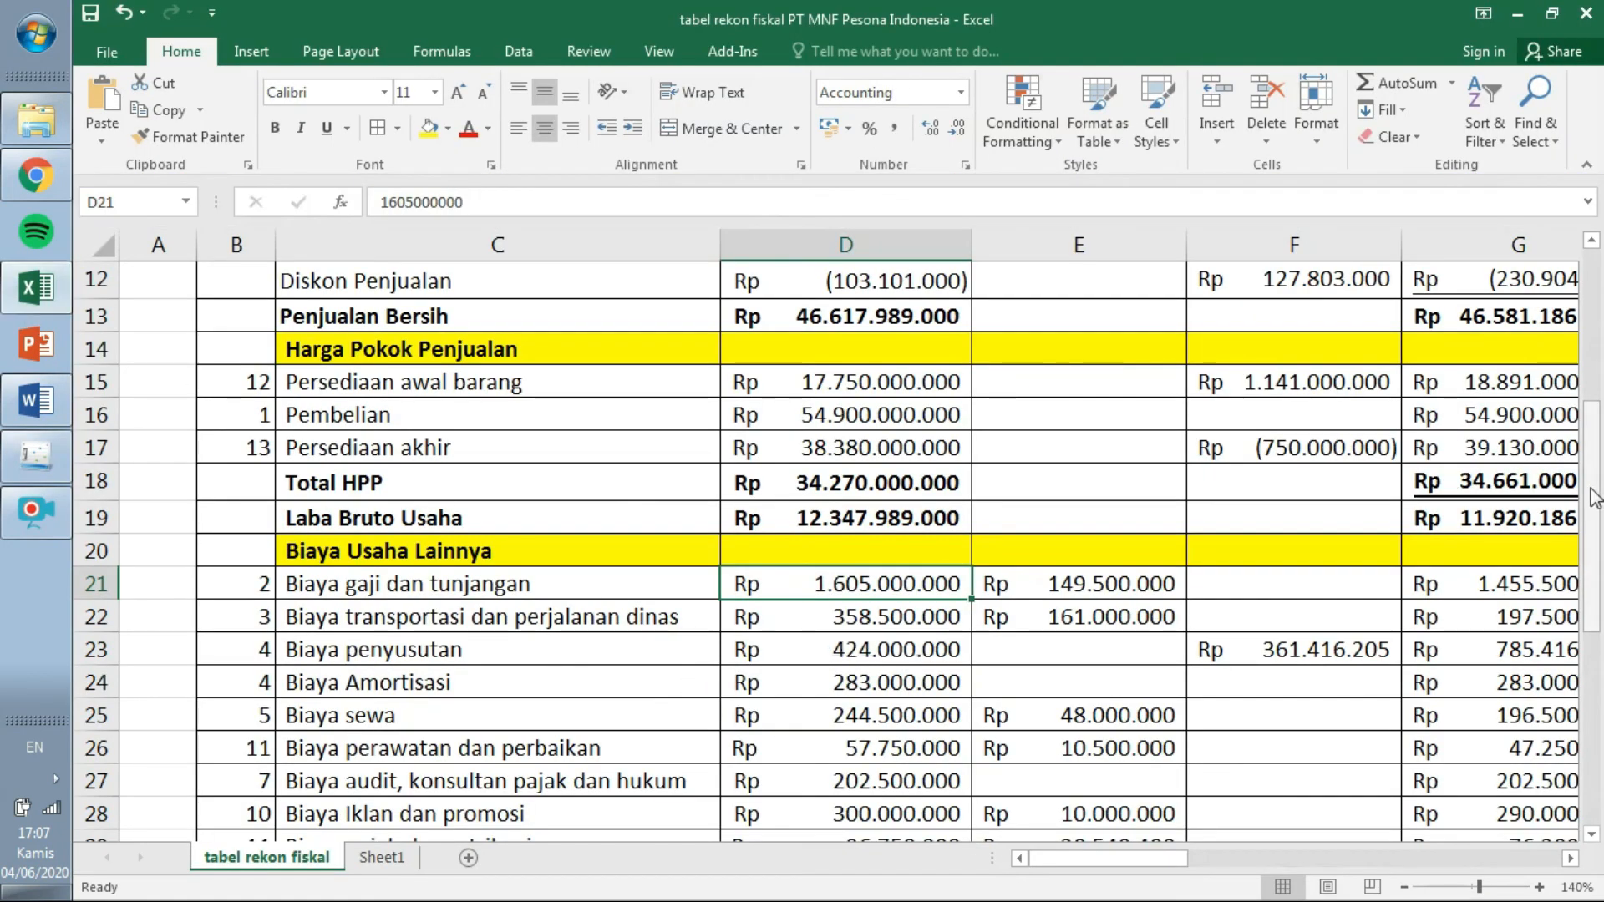
{"action": "left_click", "coordinate": [381, 857]}
In Sheet1 E6, sum 'tabel rekon fiskal' D23 and D24 to get 707.000.000.
{"action": "left_click", "coordinate": [491, 378]}
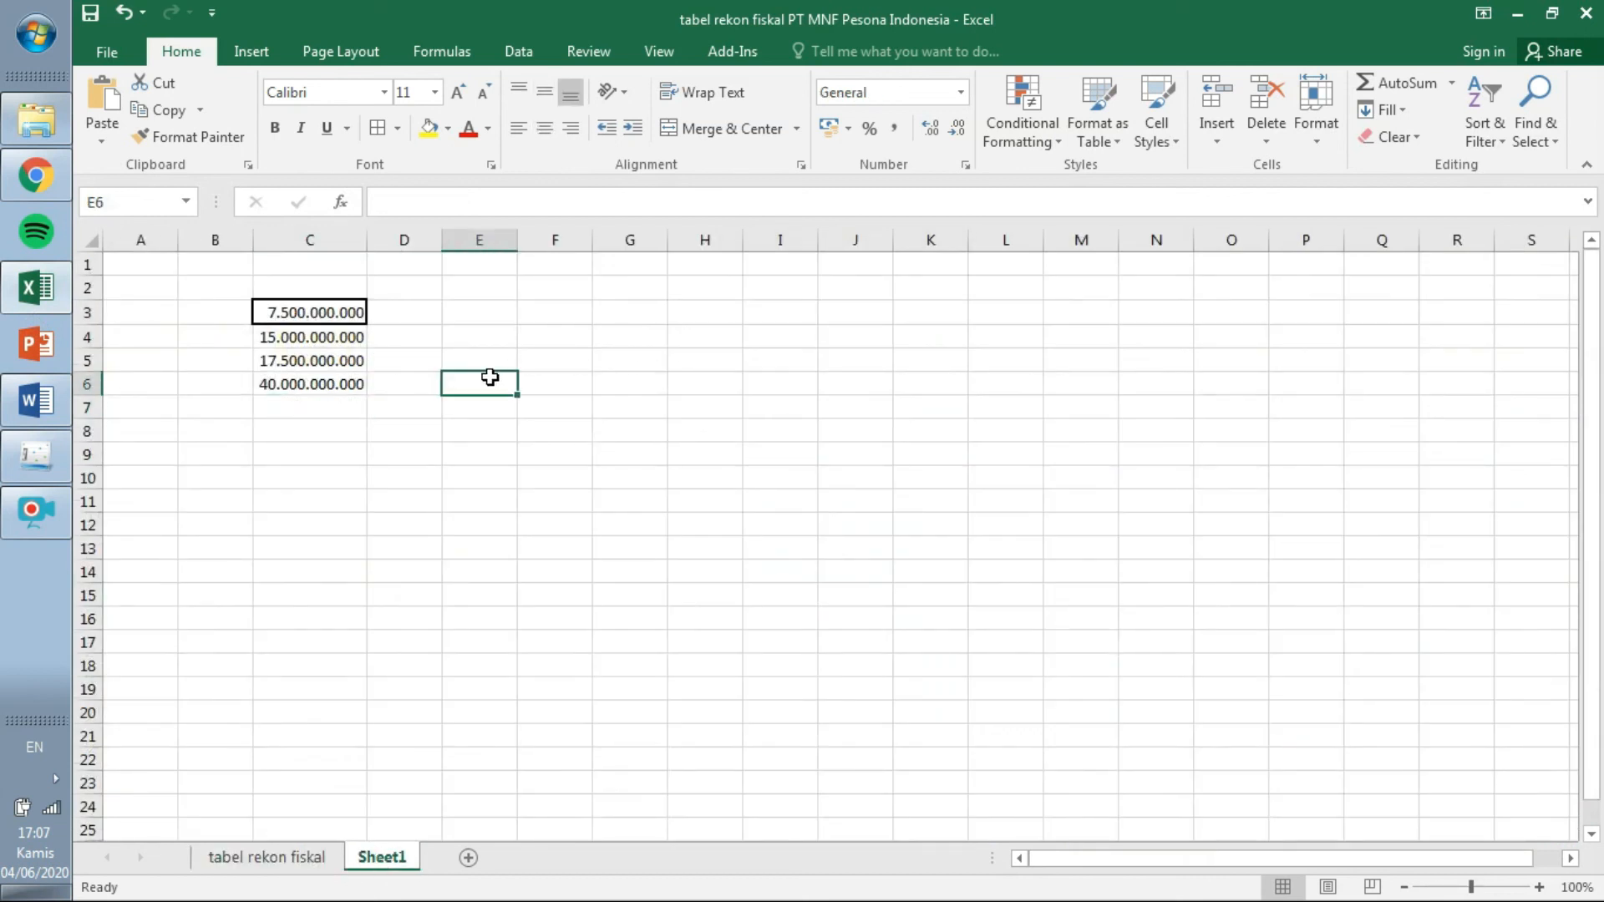
{"action": "type", "text": "="}
{"action": "left_click", "coordinate": [294, 859]}
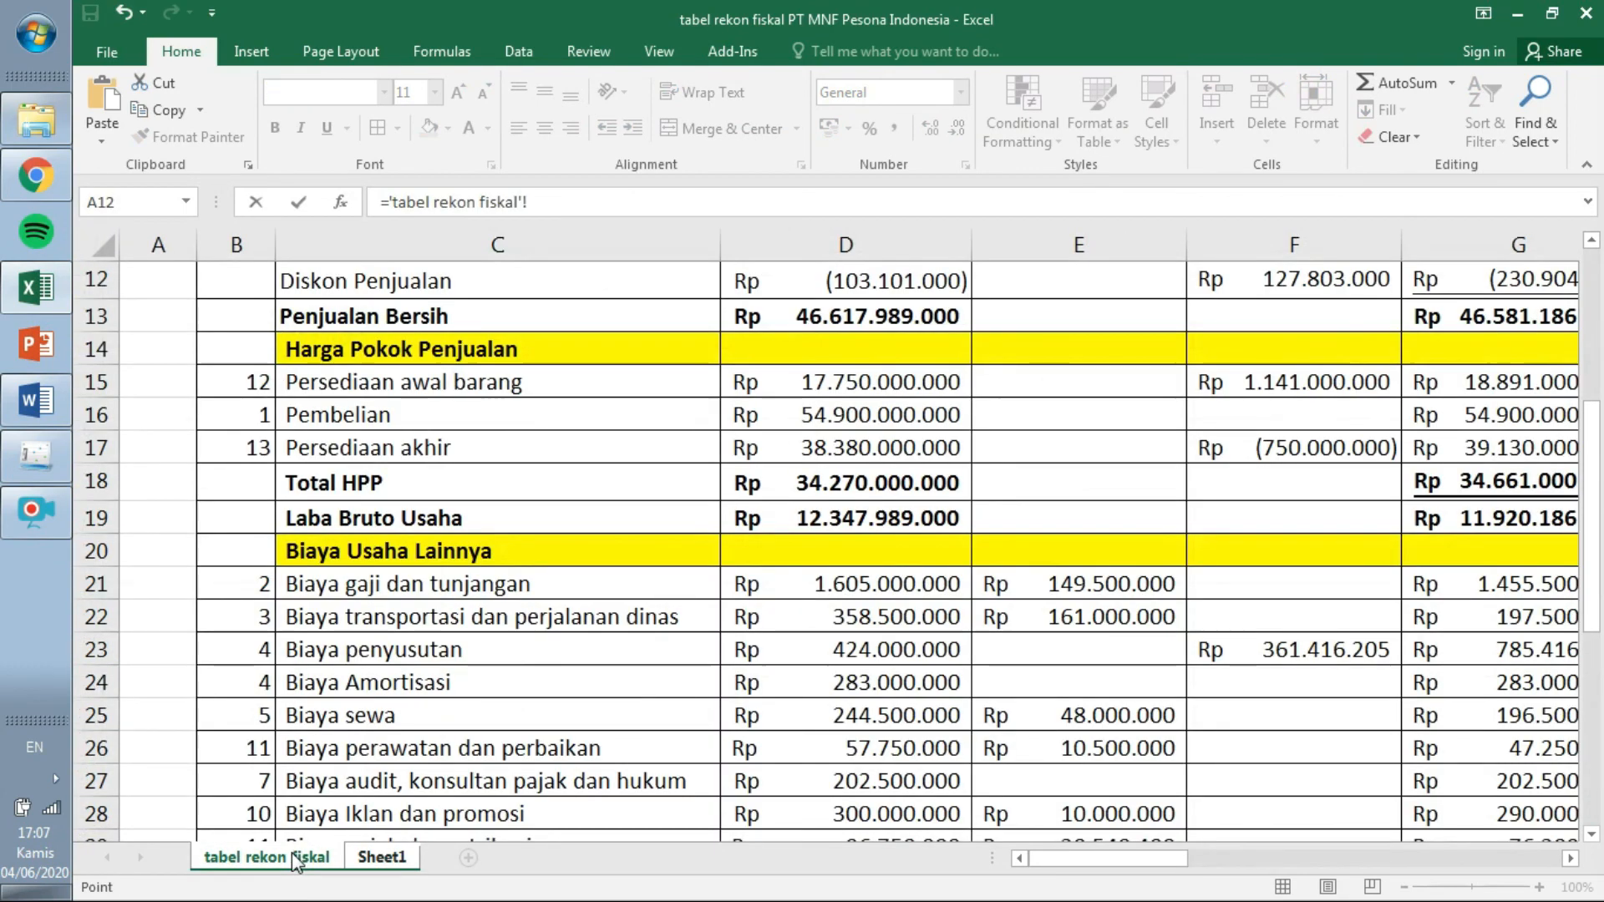
{"action": "left_click", "coordinate": [883, 645]}
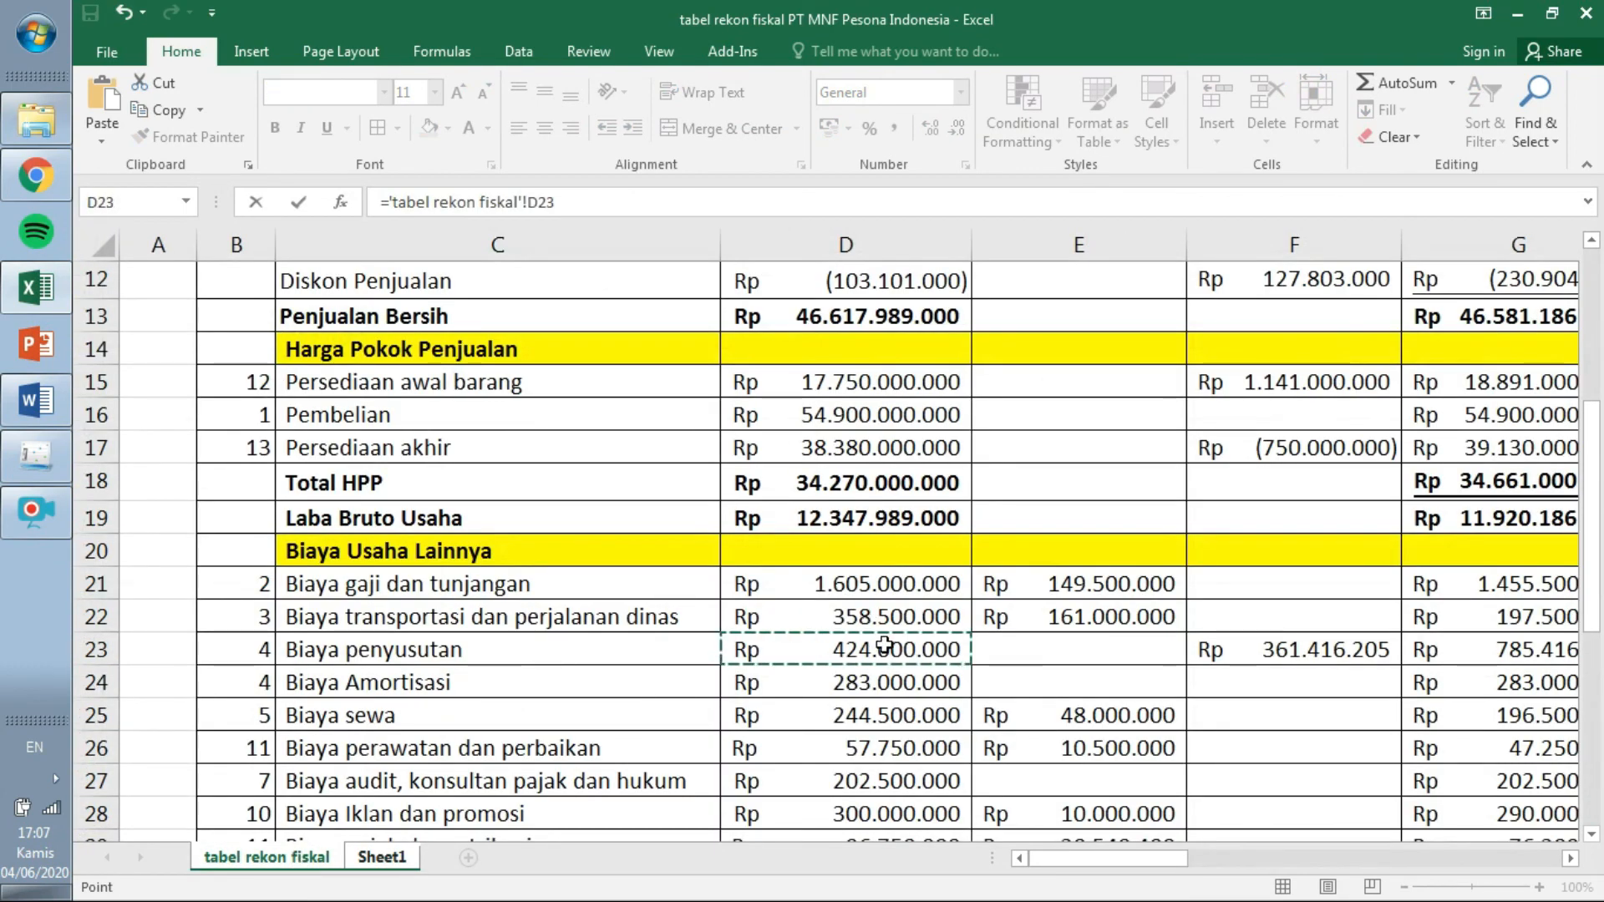
{"action": "left_click", "coordinate": [741, 208]}
{"action": "type", "text": "+"}
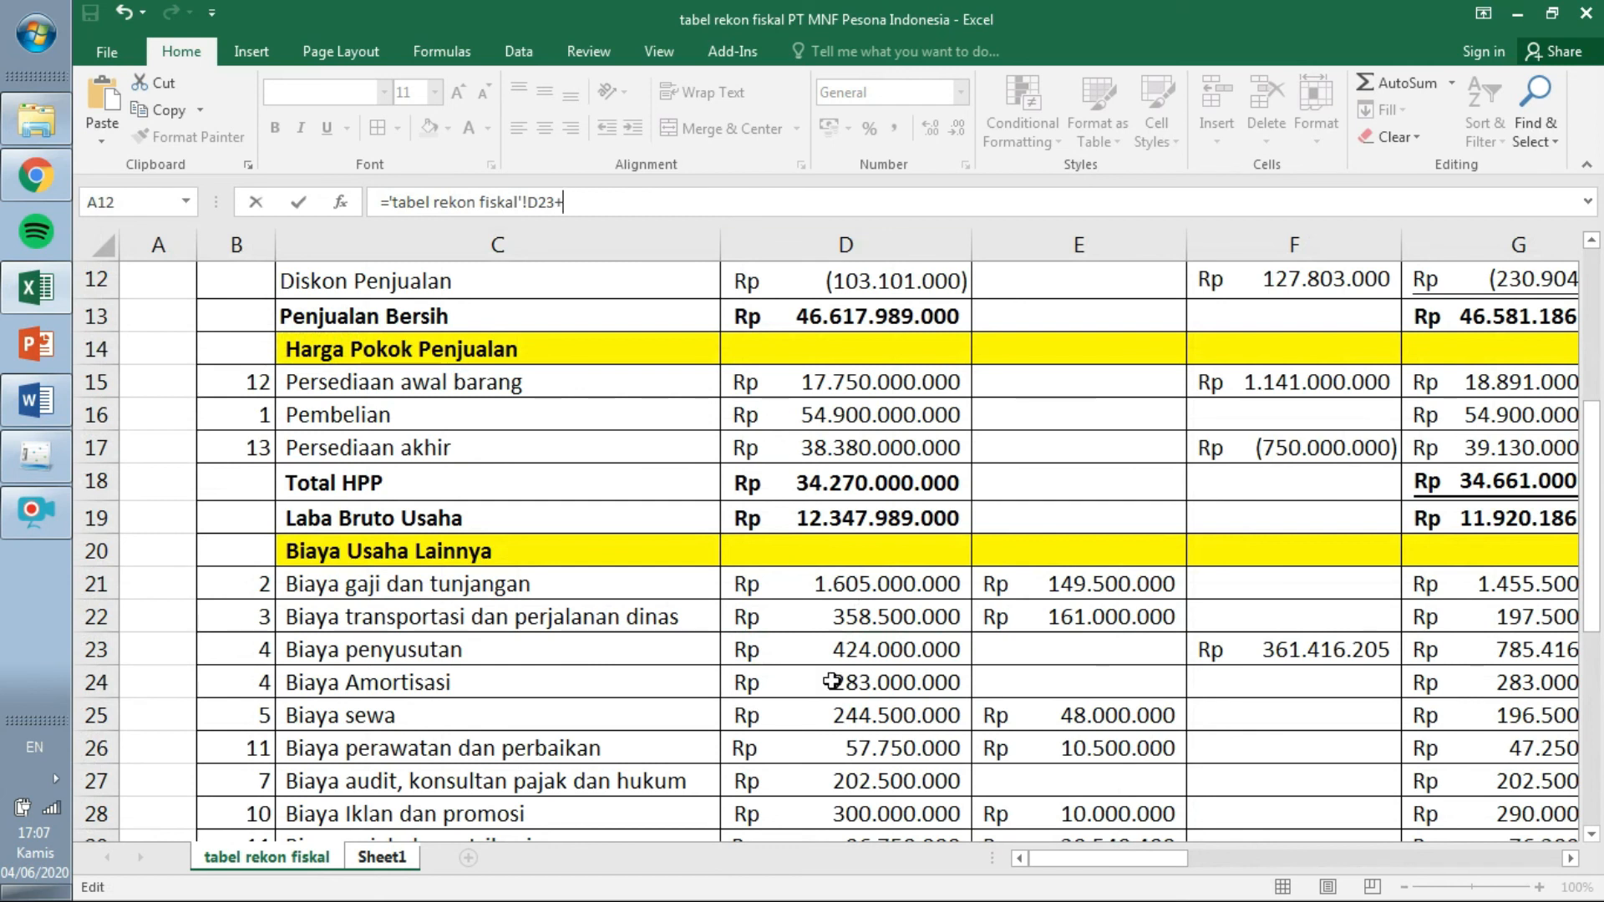
{"action": "left_click", "coordinate": [858, 675]}
{"action": "key", "text": "Return"}
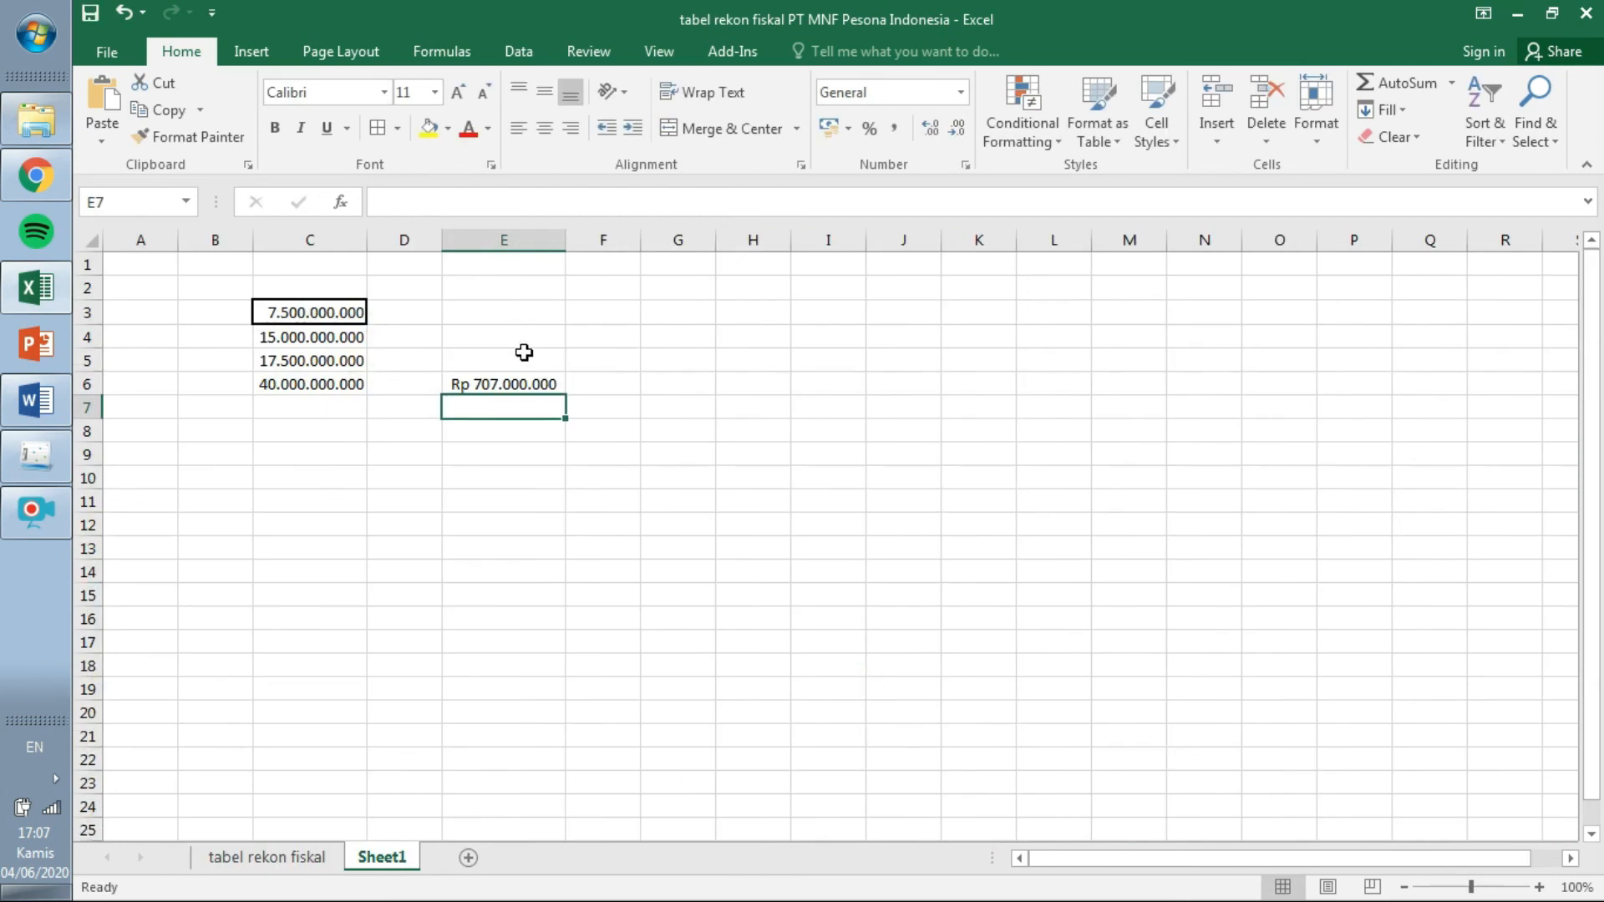
{"action": "left_click", "coordinate": [529, 384]}
{"action": "key", "text": "ctrl+c"}
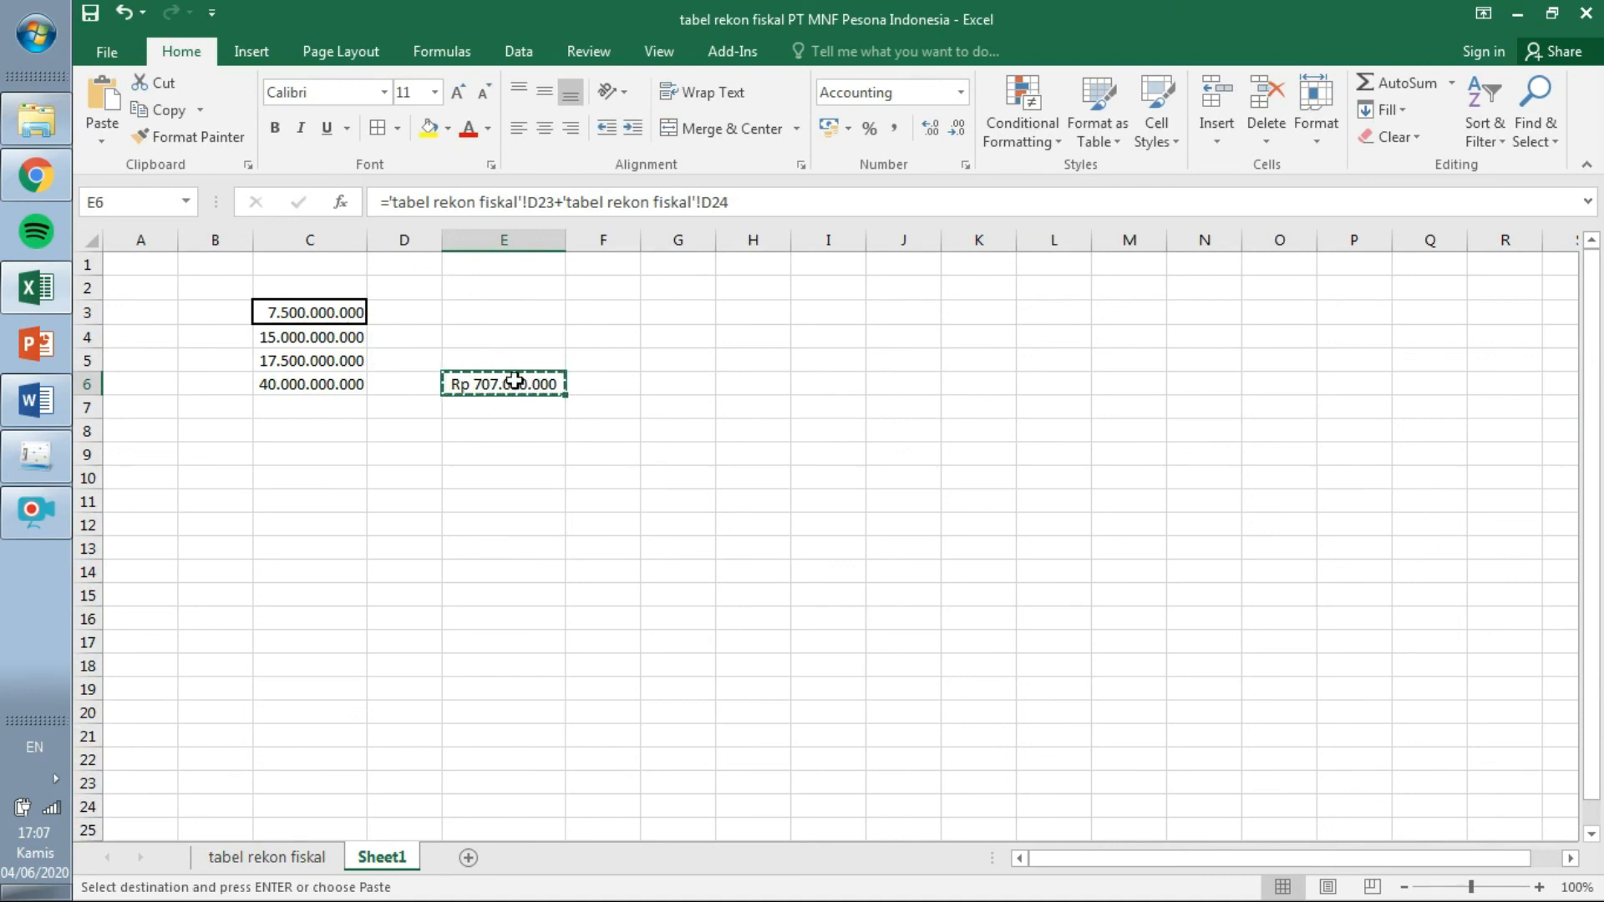
{"action": "key", "text": "Escape"}
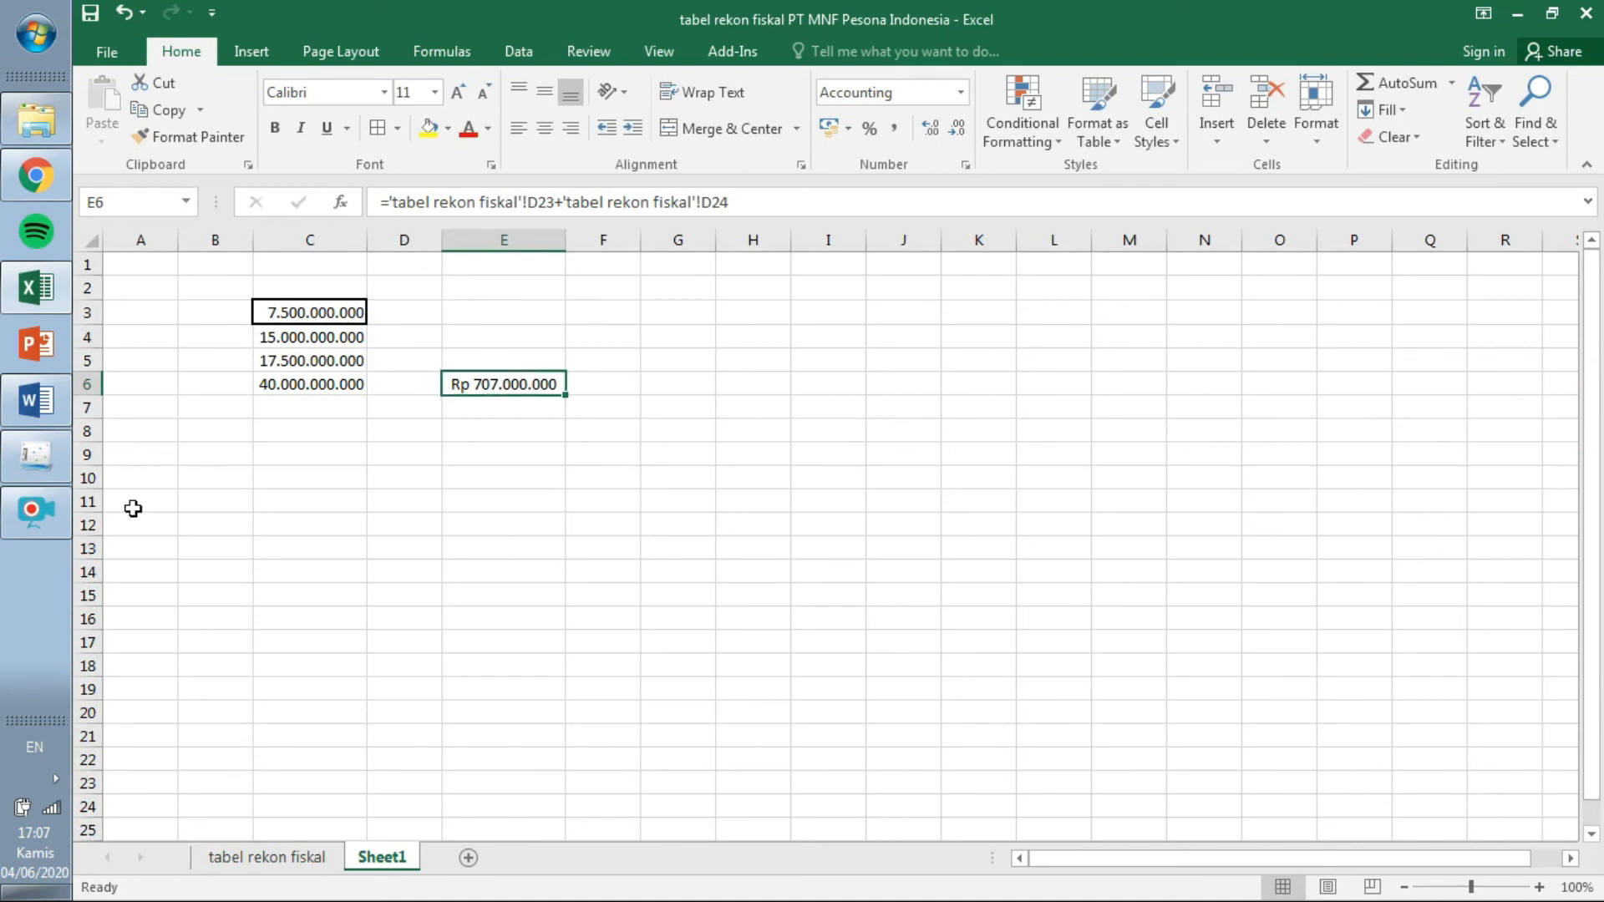
Enter depreciation-amortisation 707.000.000 in row 4 and rent 244.500.000 in row 5.
{"action": "left_click", "coordinate": [46, 468]}
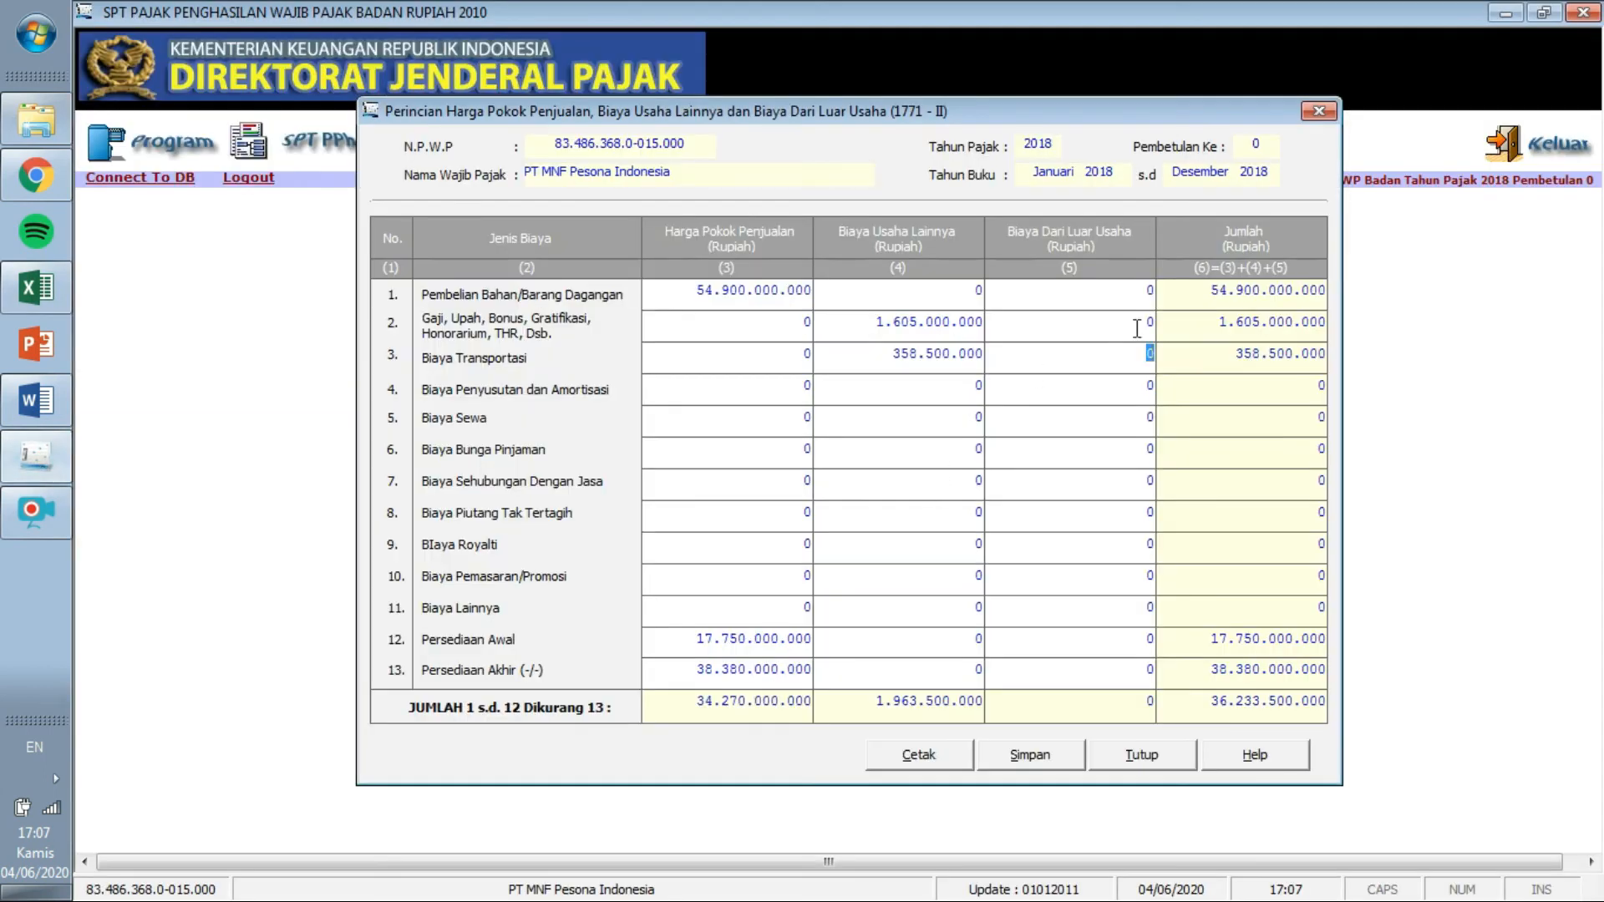
{"action": "left_click", "coordinate": [964, 388]}
{"action": "key", "text": "Tab"}
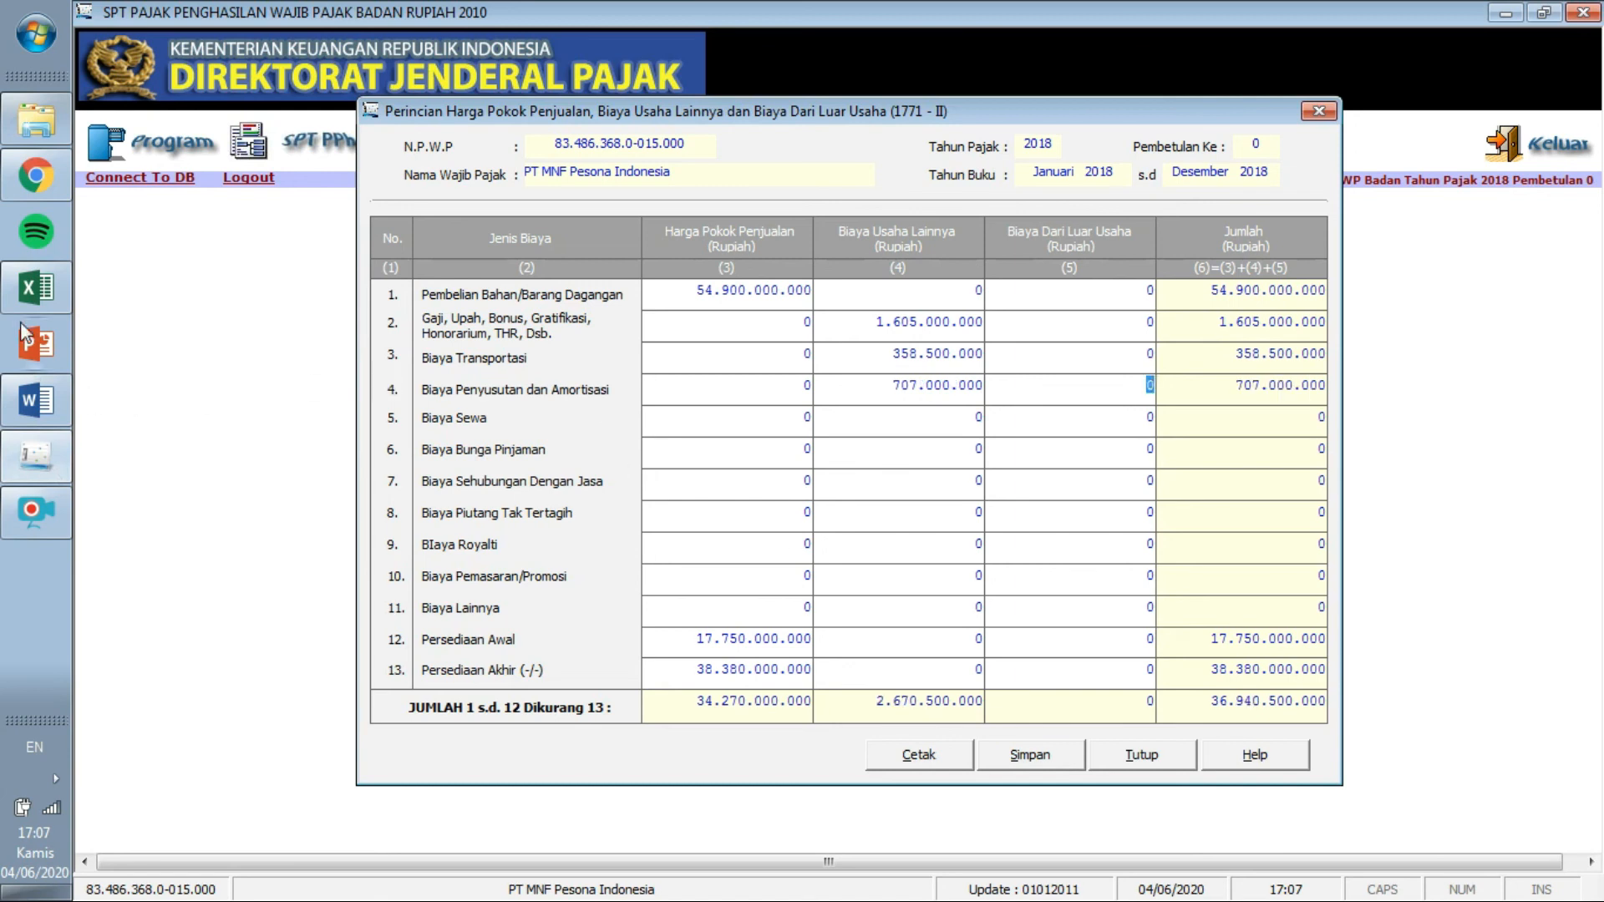
{"action": "left_click", "coordinate": [36, 289]}
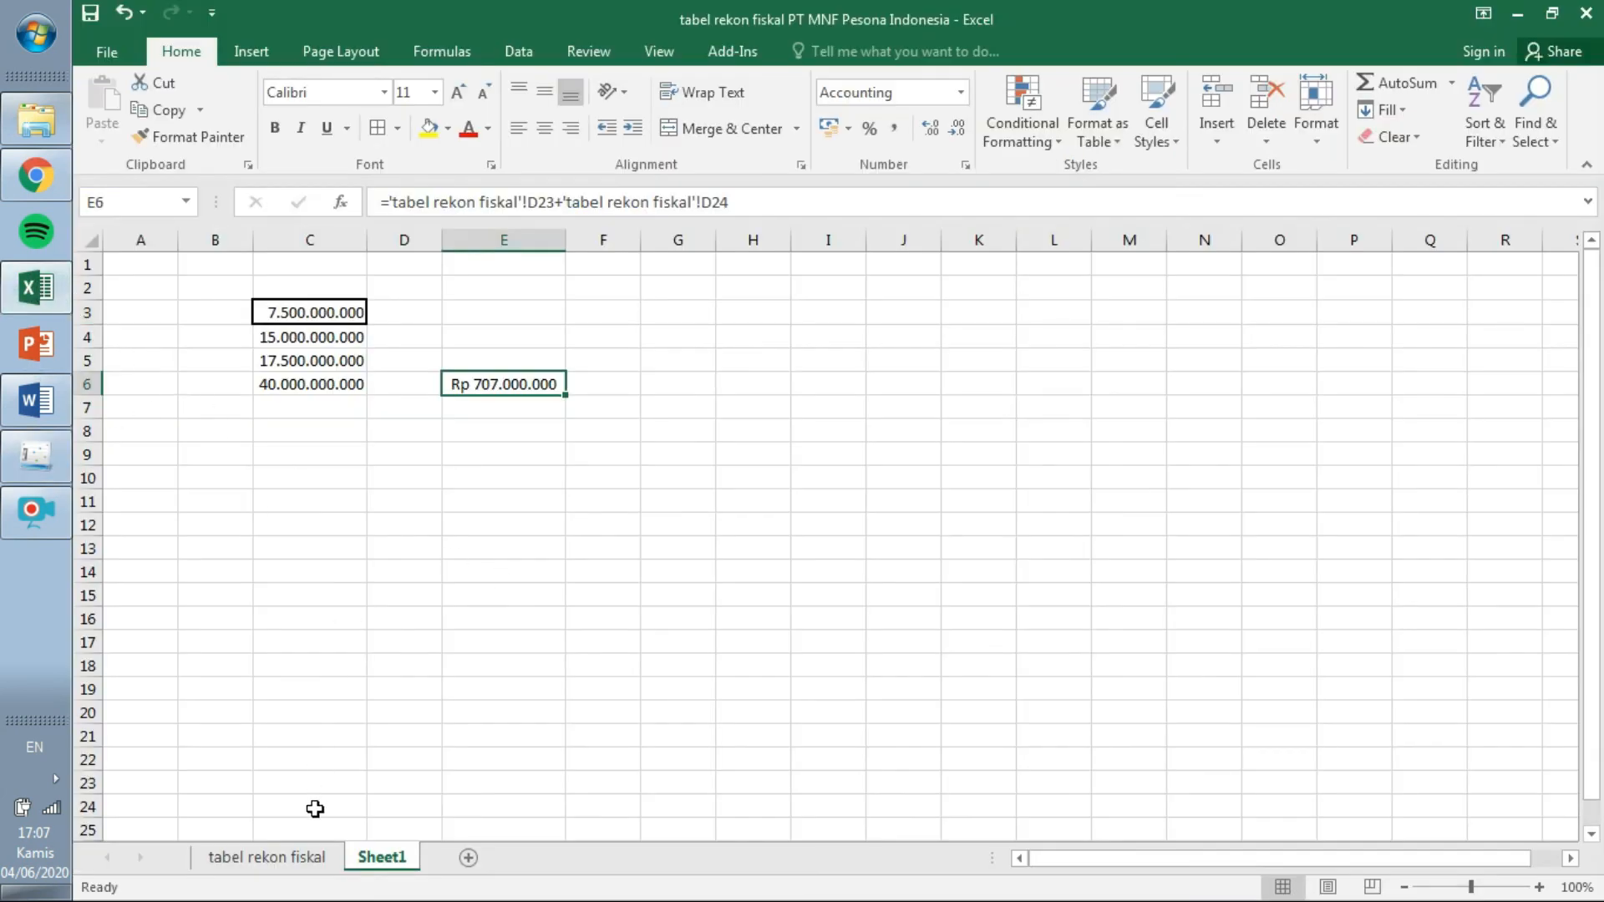
{"action": "left_click", "coordinate": [302, 857]}
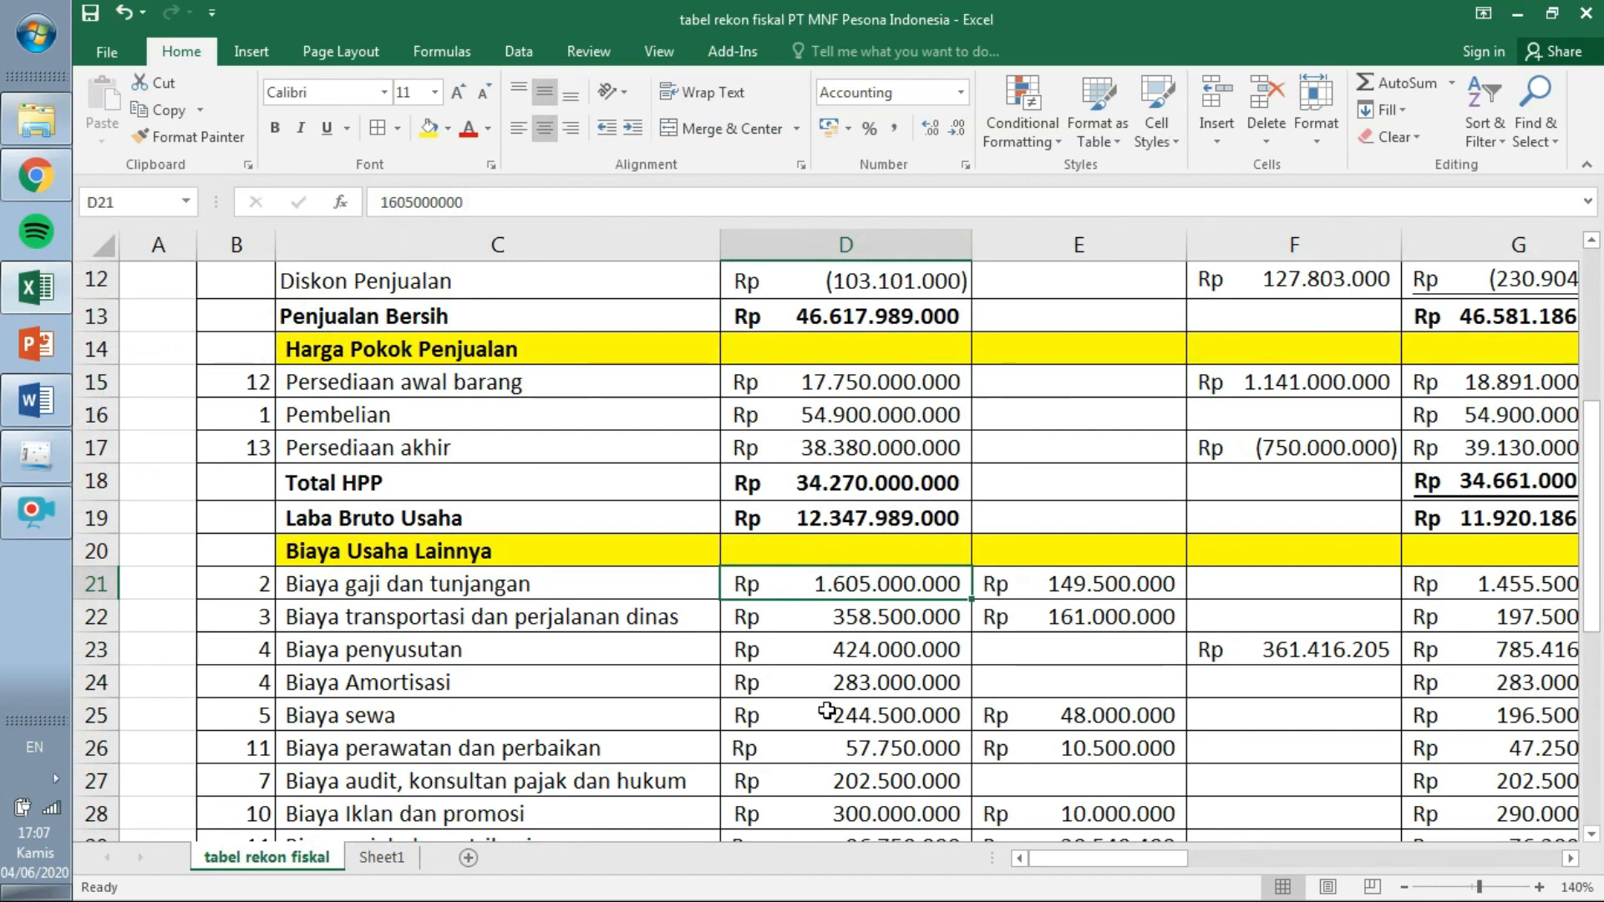
{"action": "left_click", "coordinate": [25, 457]}
{"action": "left_click", "coordinate": [977, 416]}
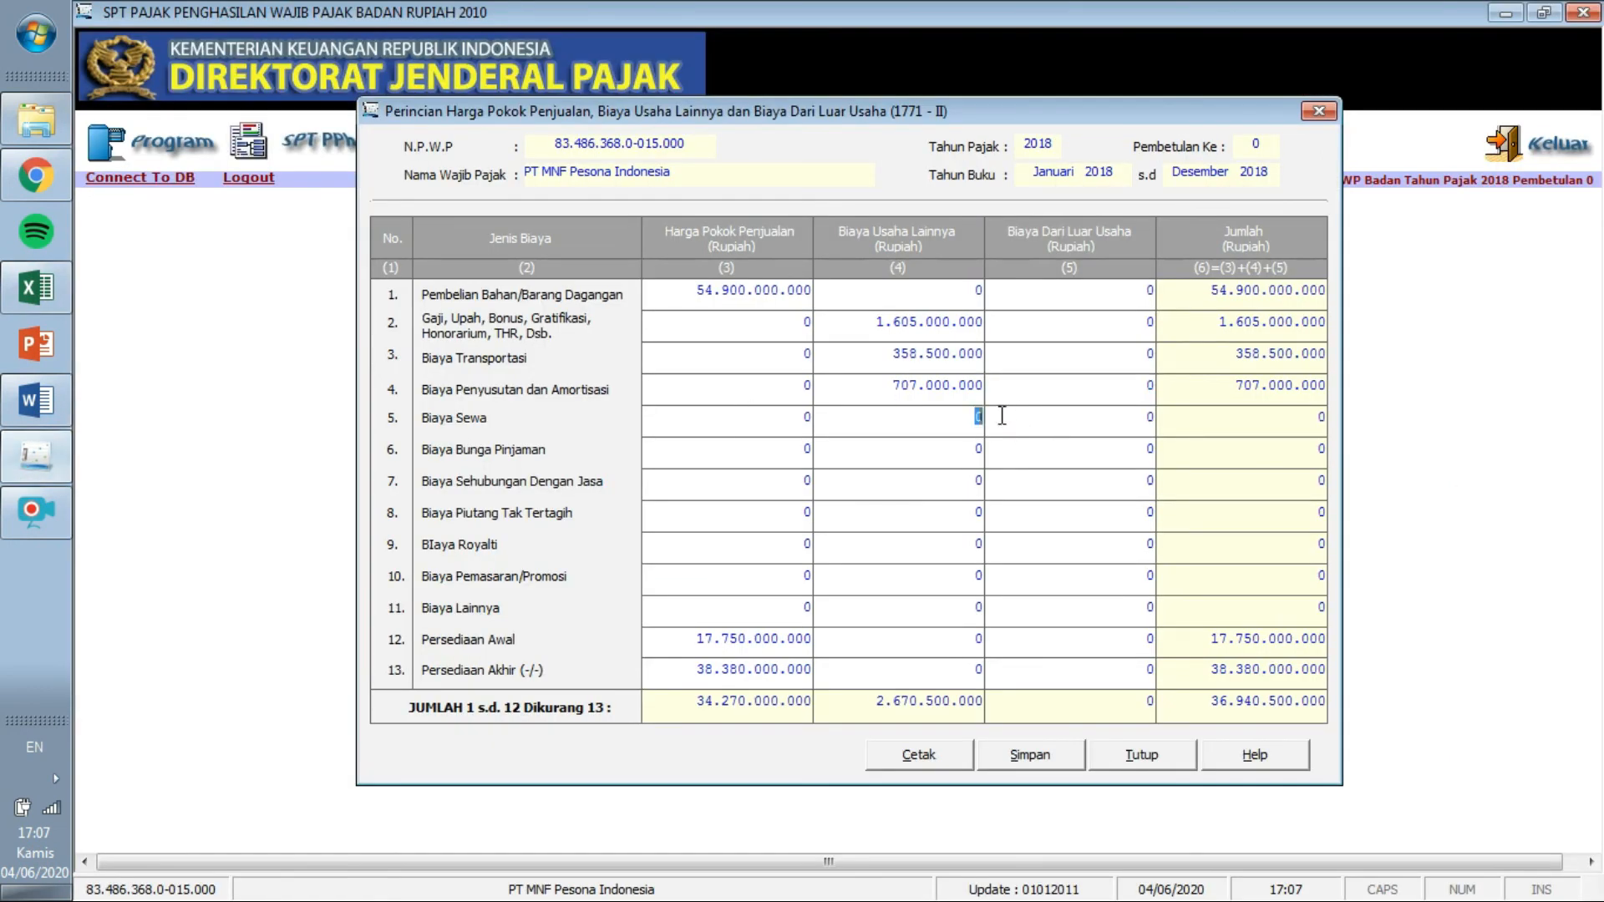
{"action": "type", "text": "244500000"}
{"action": "key", "text": "Tab"}
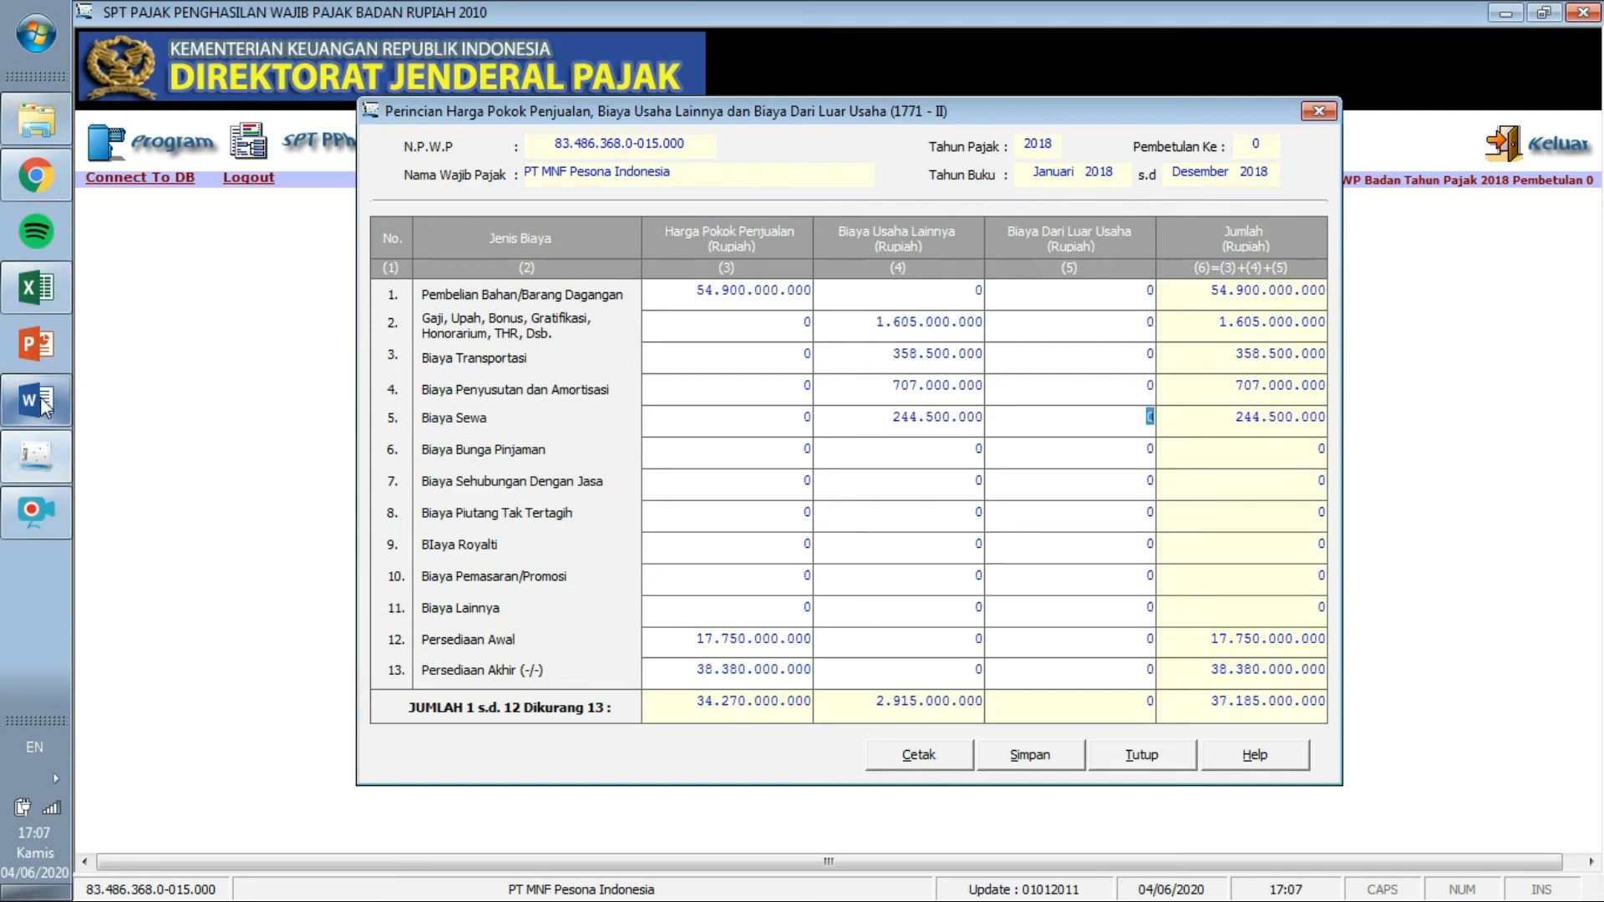
{"action": "left_click", "coordinate": [36, 288]}
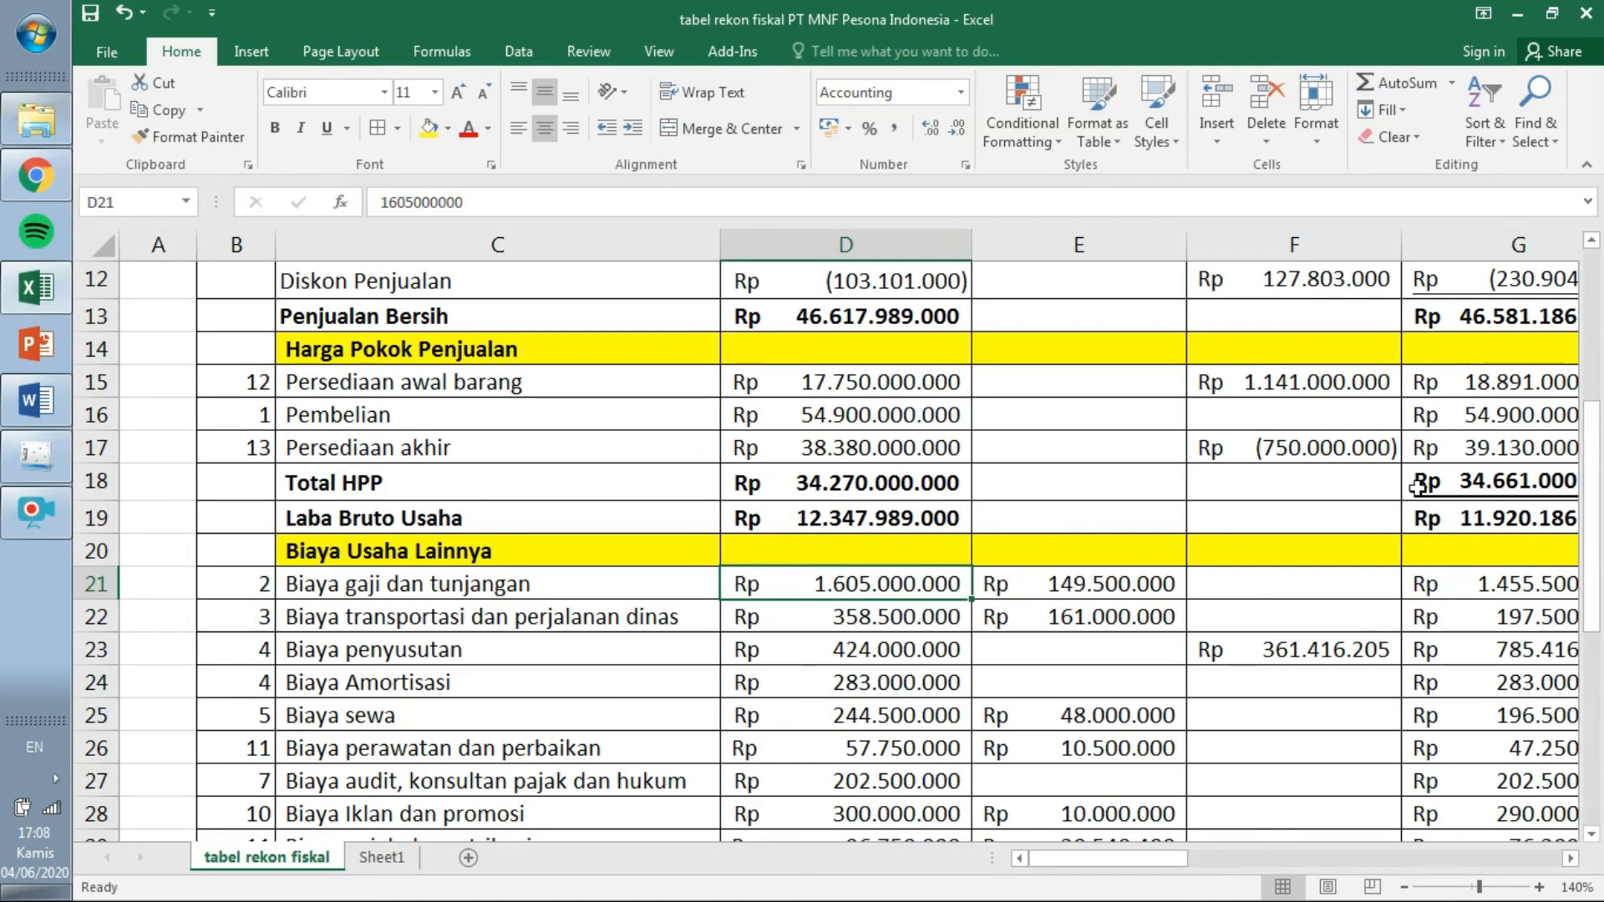
{"action": "left_click_drag", "start_coordinate": [1593, 488], "coordinate": [1594, 505]}
{"action": "scroll", "coordinate": [1593, 505], "scroll_direction": "down", "scroll_amount": 2}
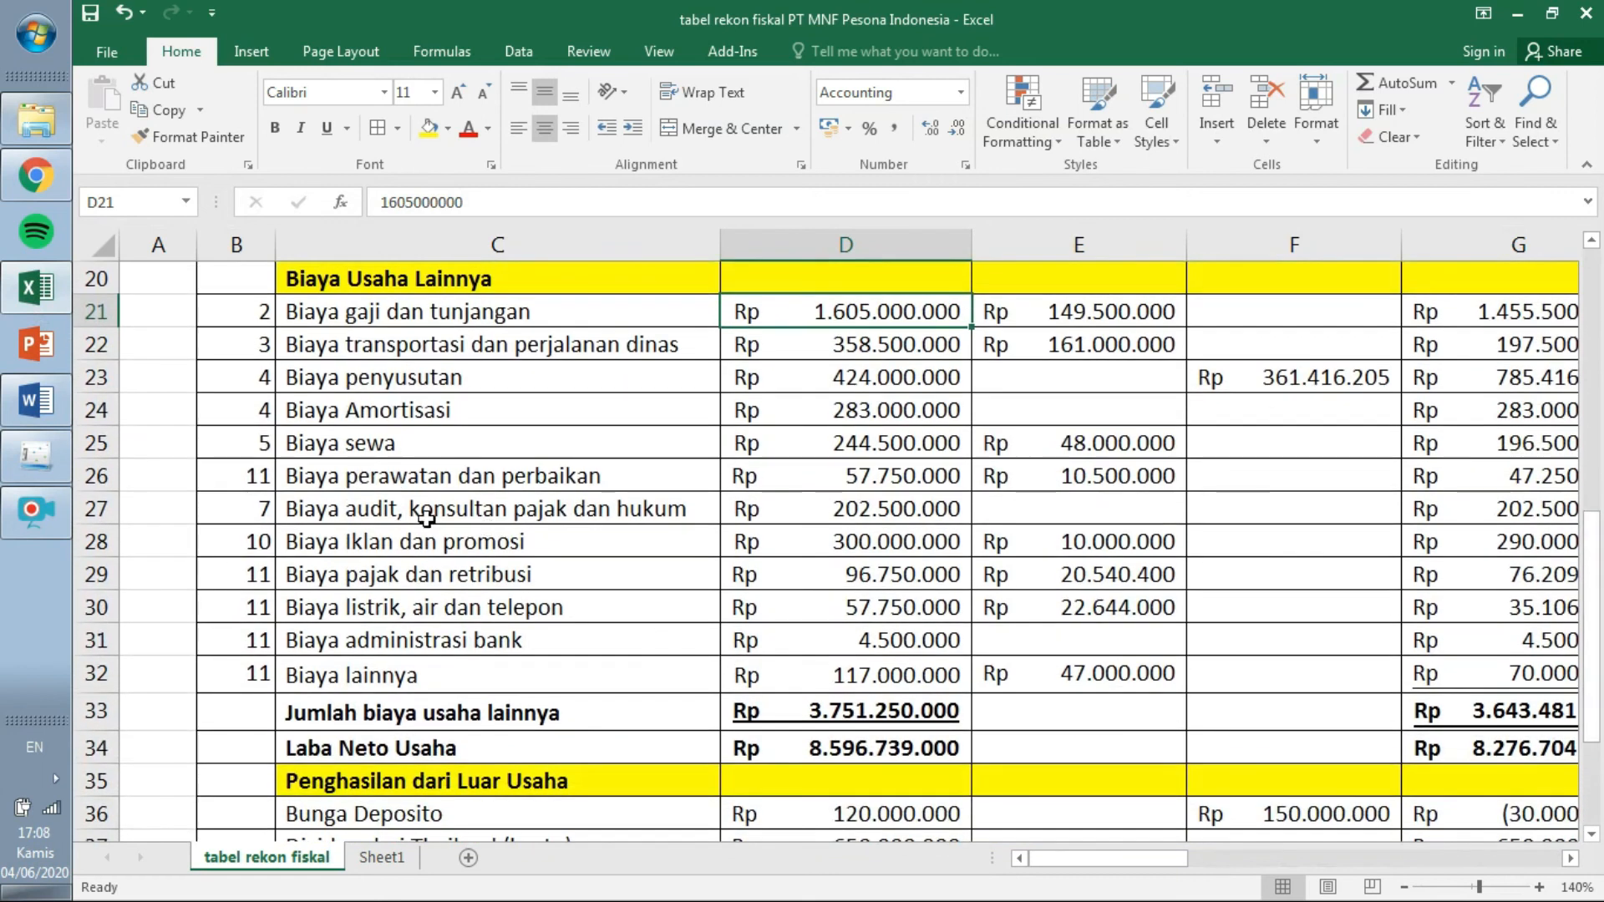
{"action": "left_click", "coordinate": [401, 468]}
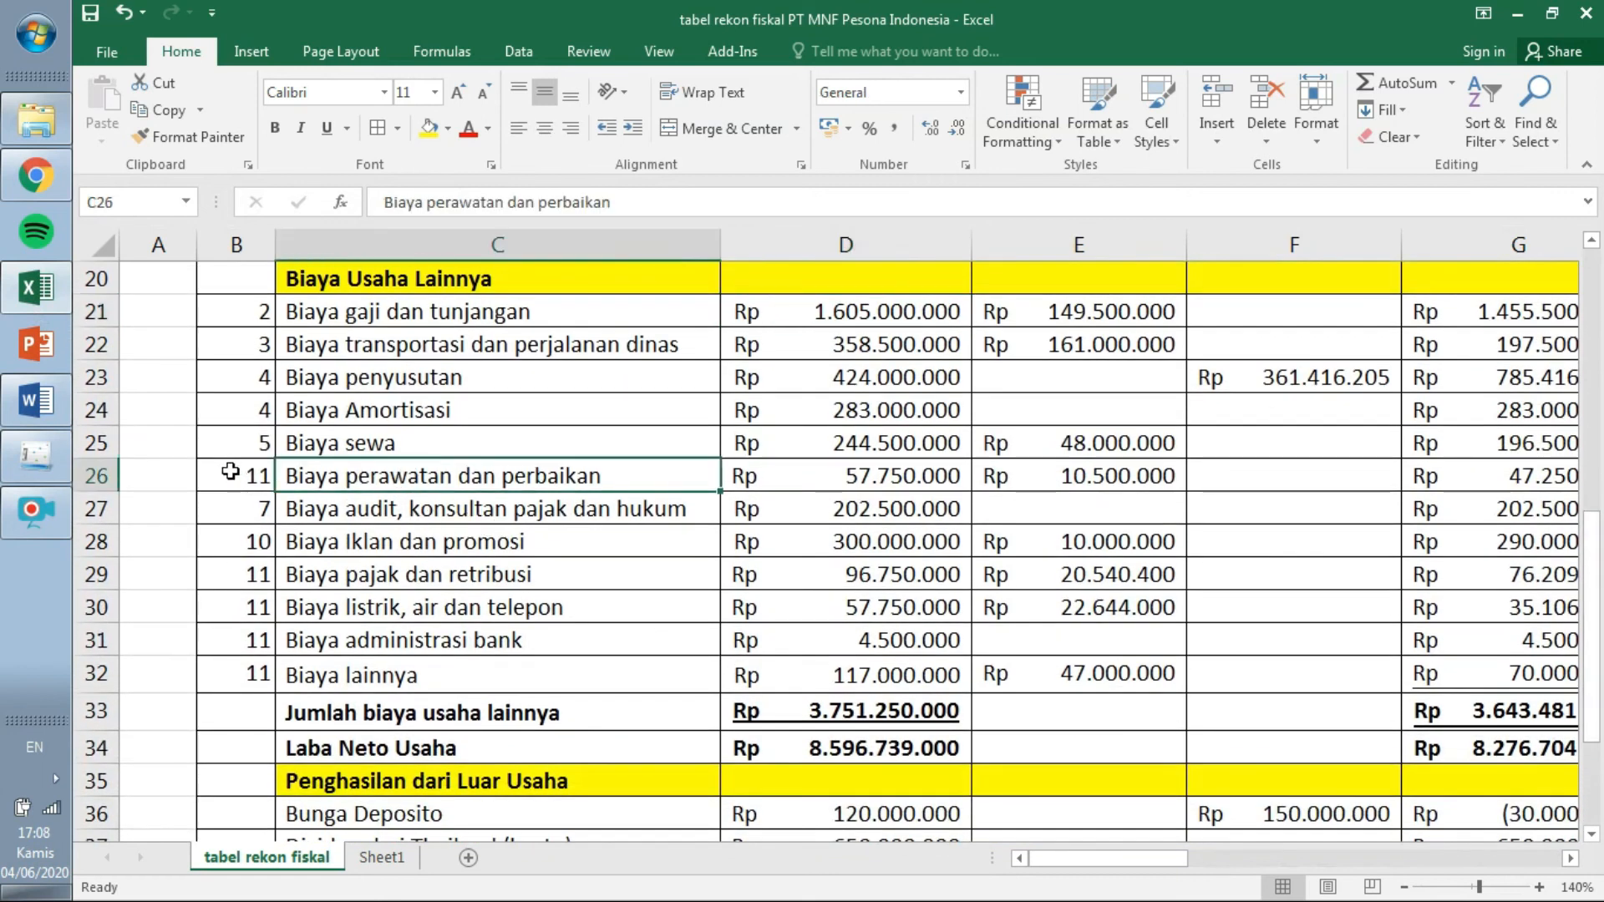
{"action": "left_click", "coordinate": [227, 470]}
{"action": "left_click", "coordinate": [784, 482]}
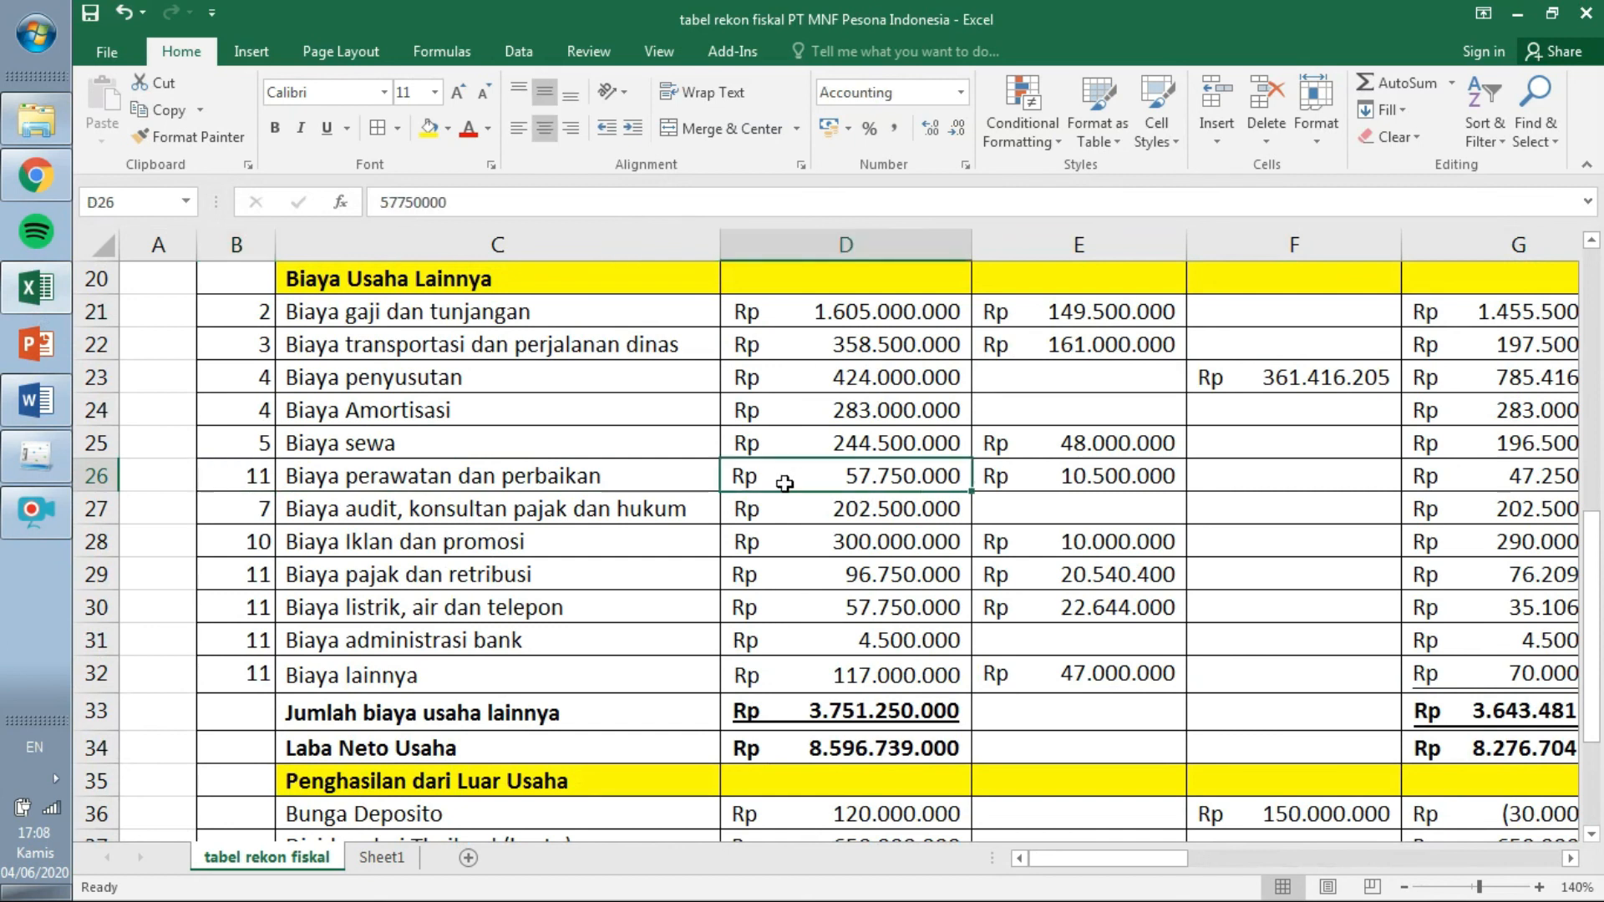
{"action": "left_click", "coordinate": [60, 447]}
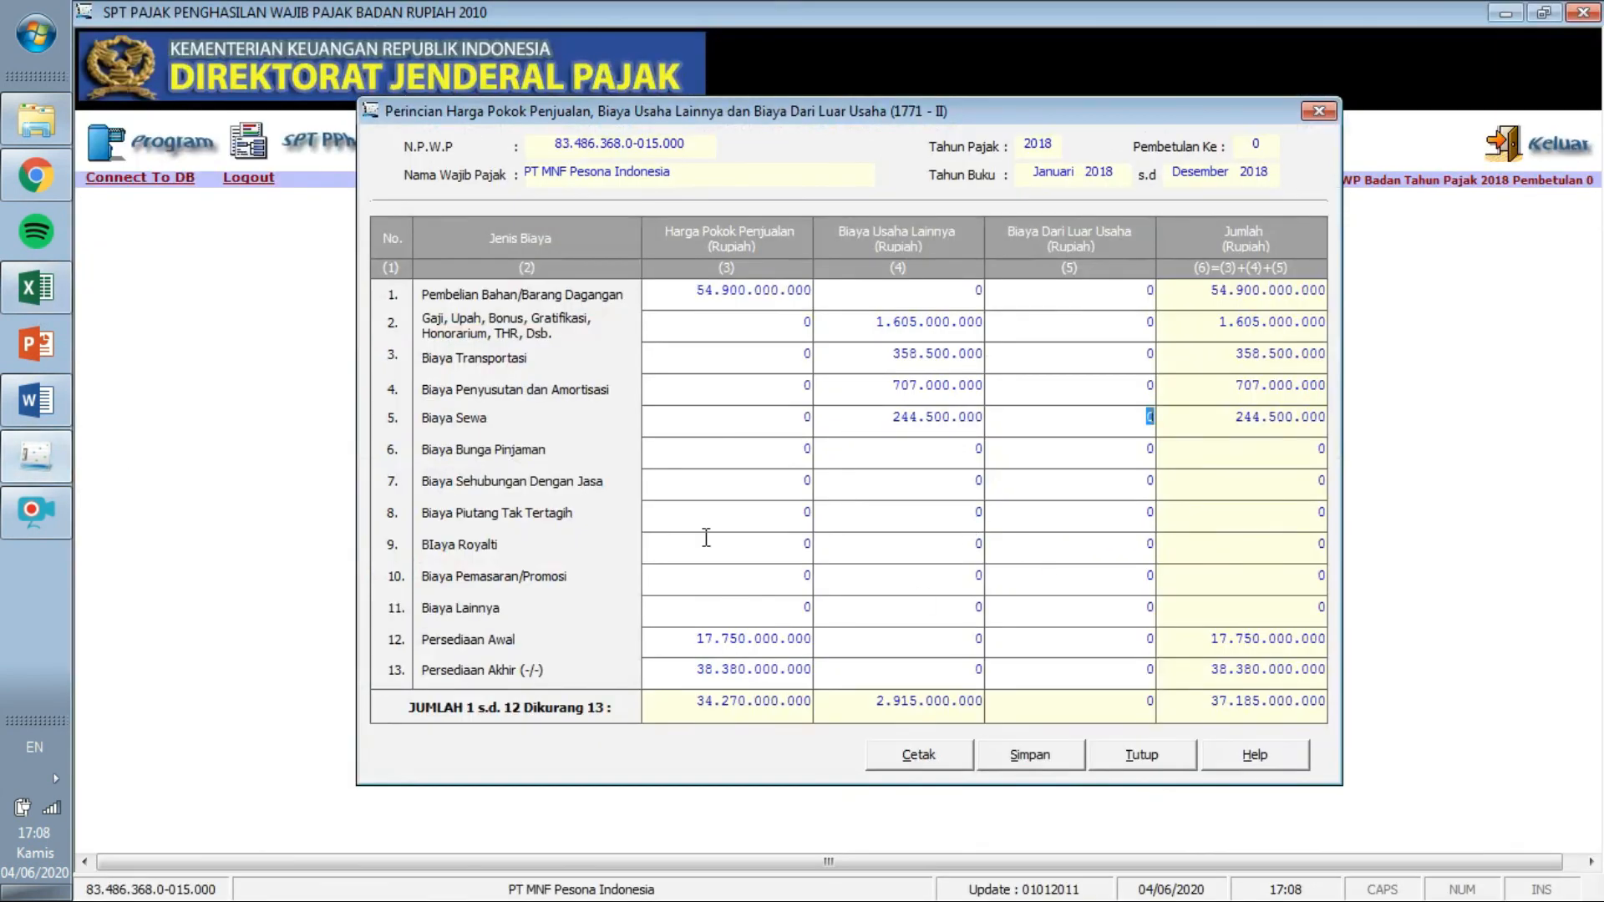
{"action": "left_click", "coordinate": [32, 453]}
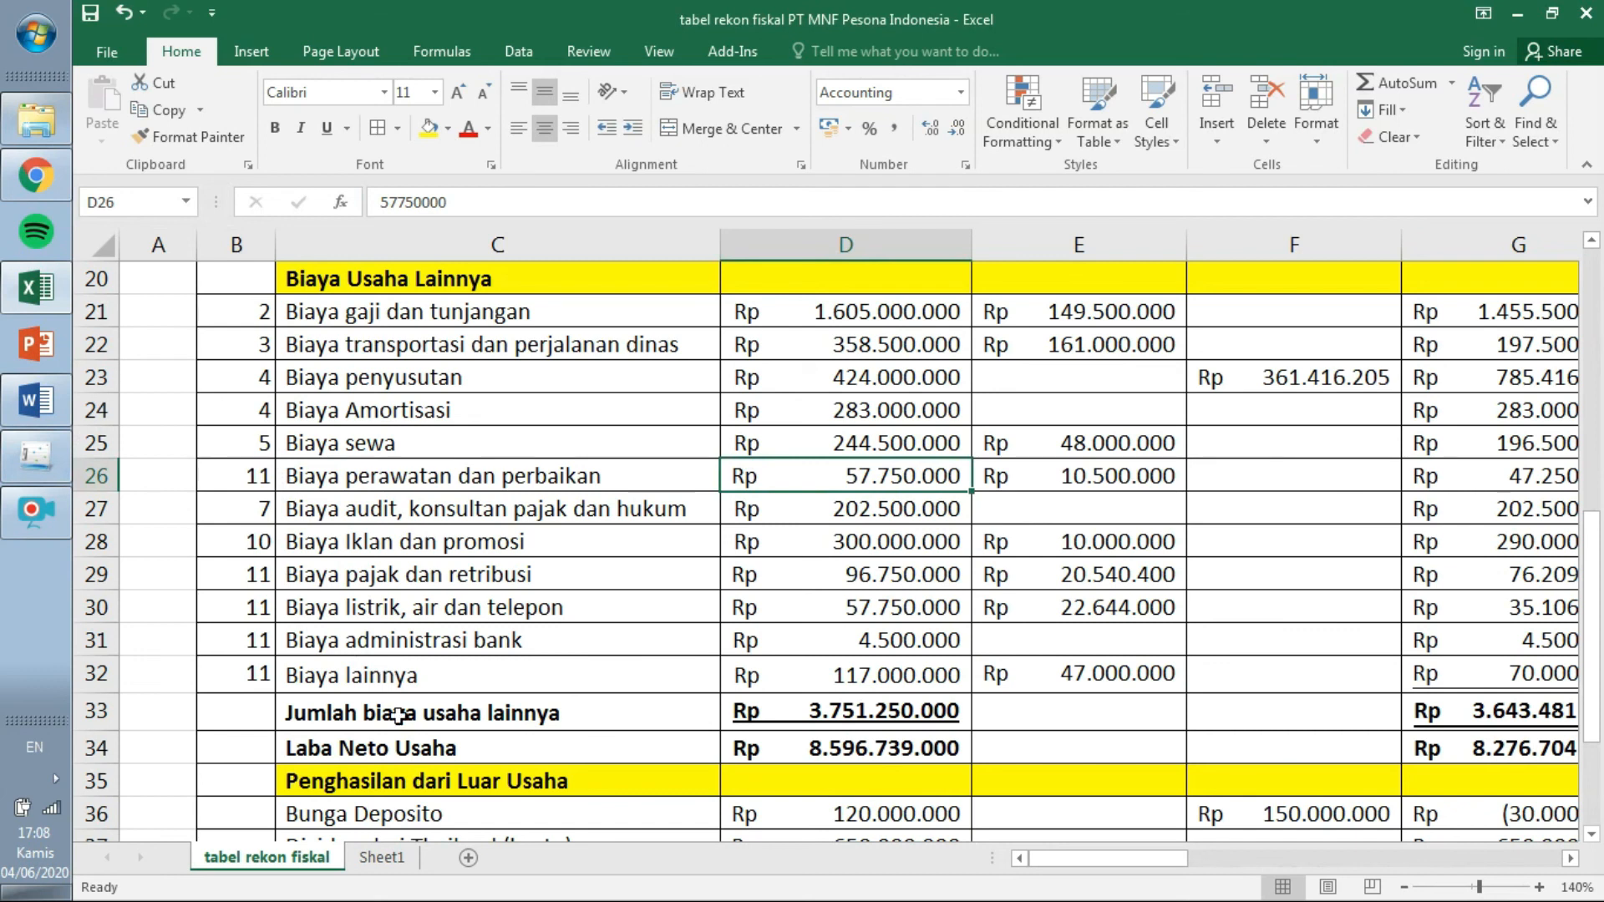
Clear Sheet1 C3:E6 and start a new E6 formula referencing D26.
{"action": "left_click", "coordinate": [382, 858]}
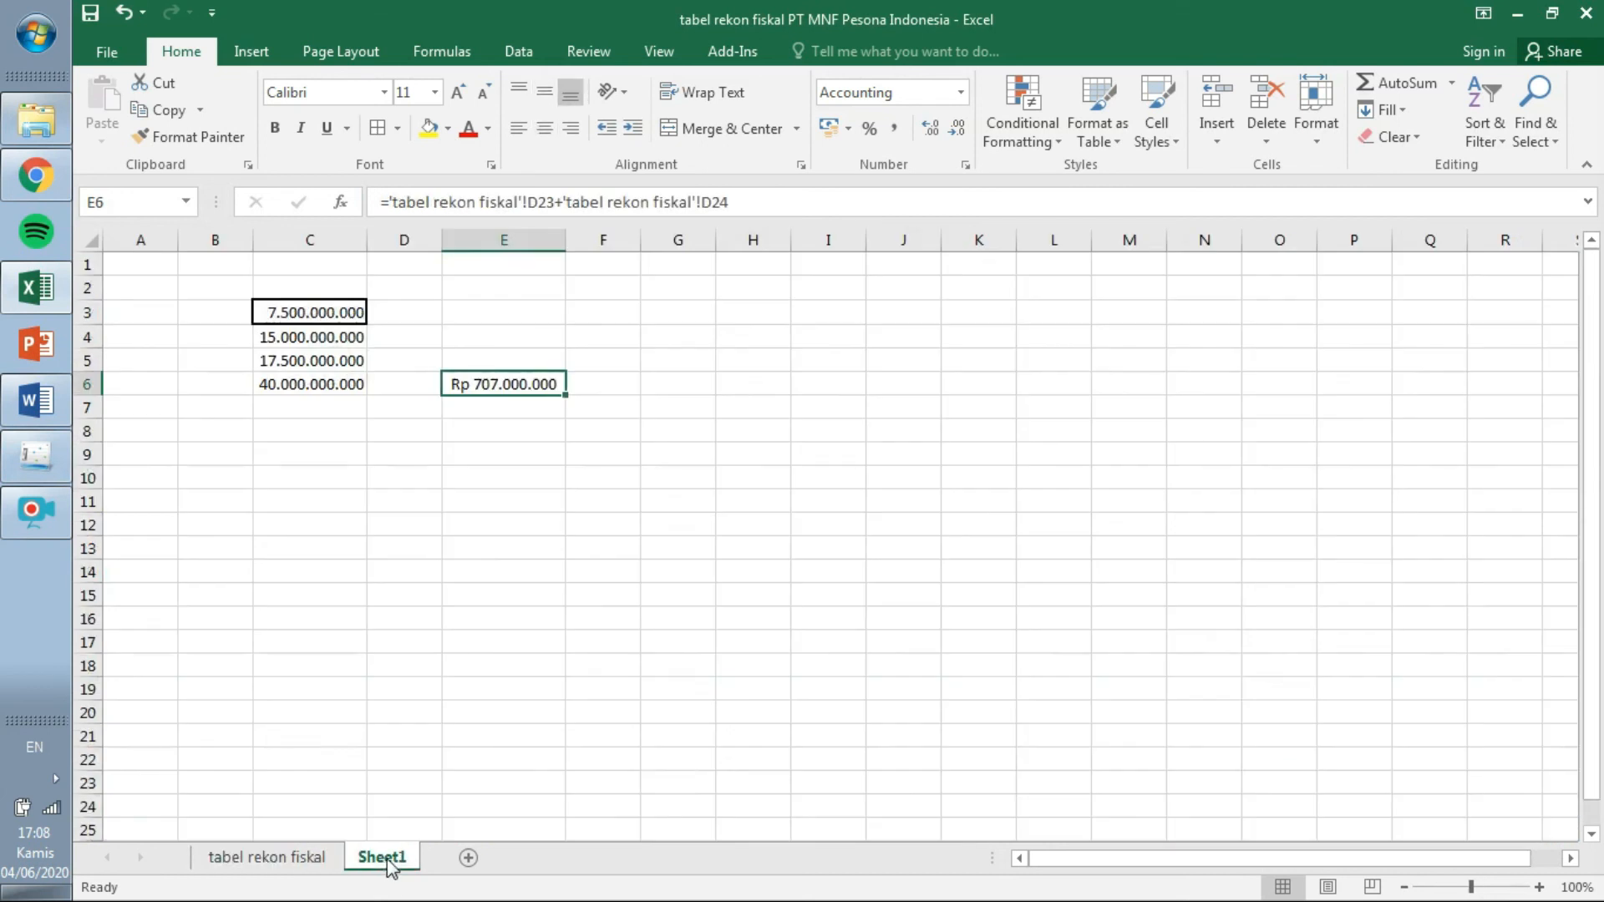
{"action": "left_click_drag", "start_coordinate": [310, 313], "coordinate": [505, 383]}
{"action": "key", "text": "Delete"}
{"action": "left_click", "coordinate": [507, 384]}
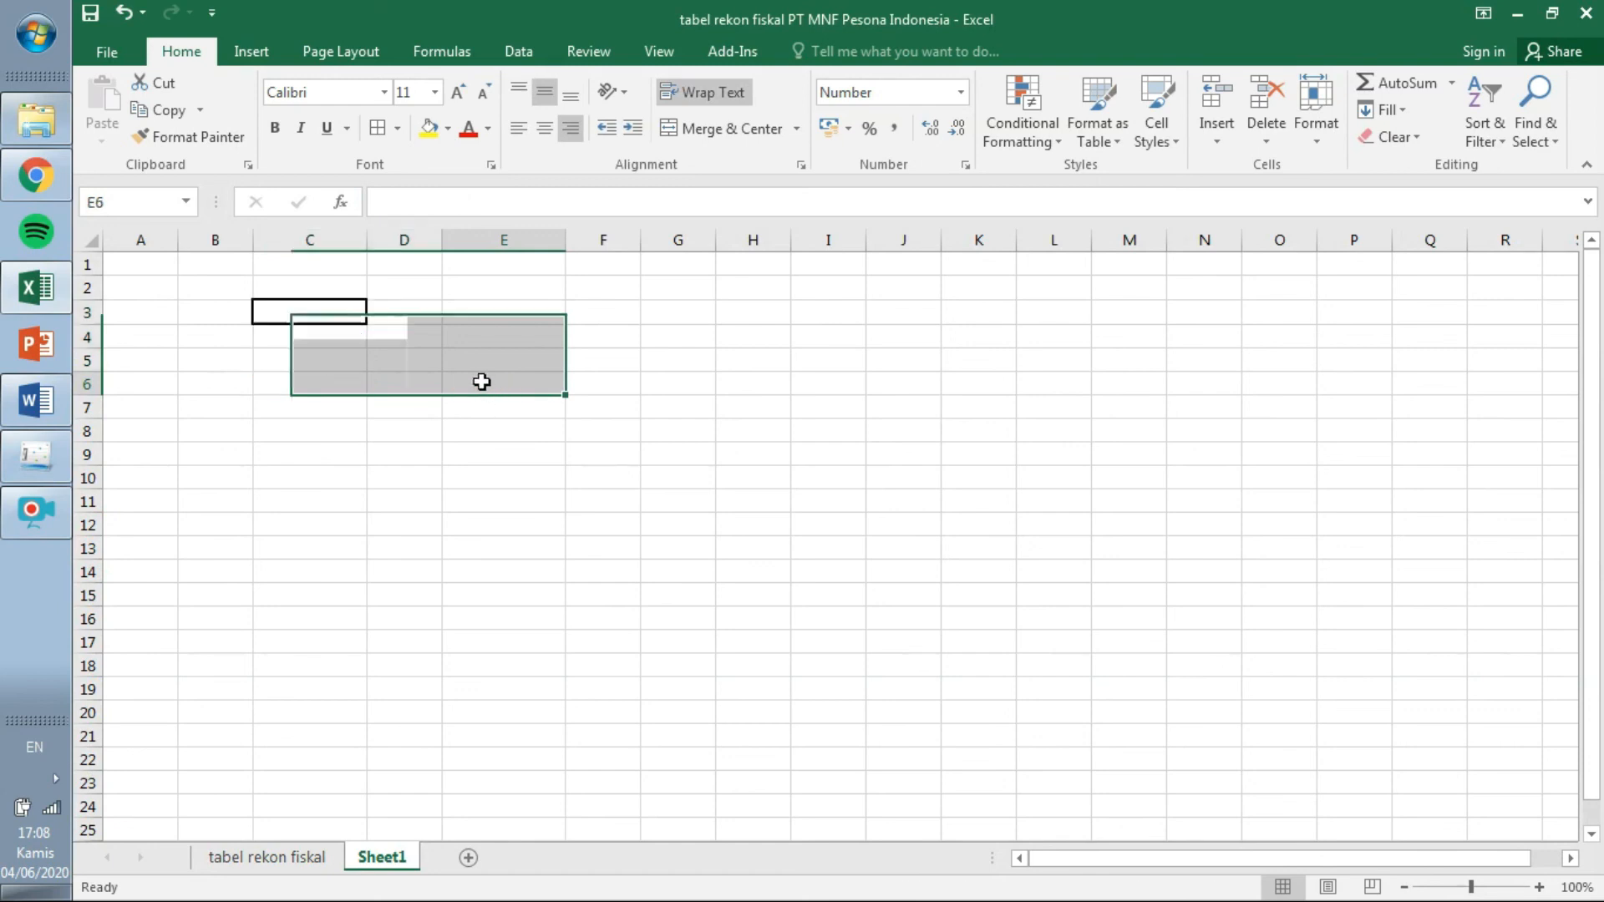
{"action": "type", "text": "="}
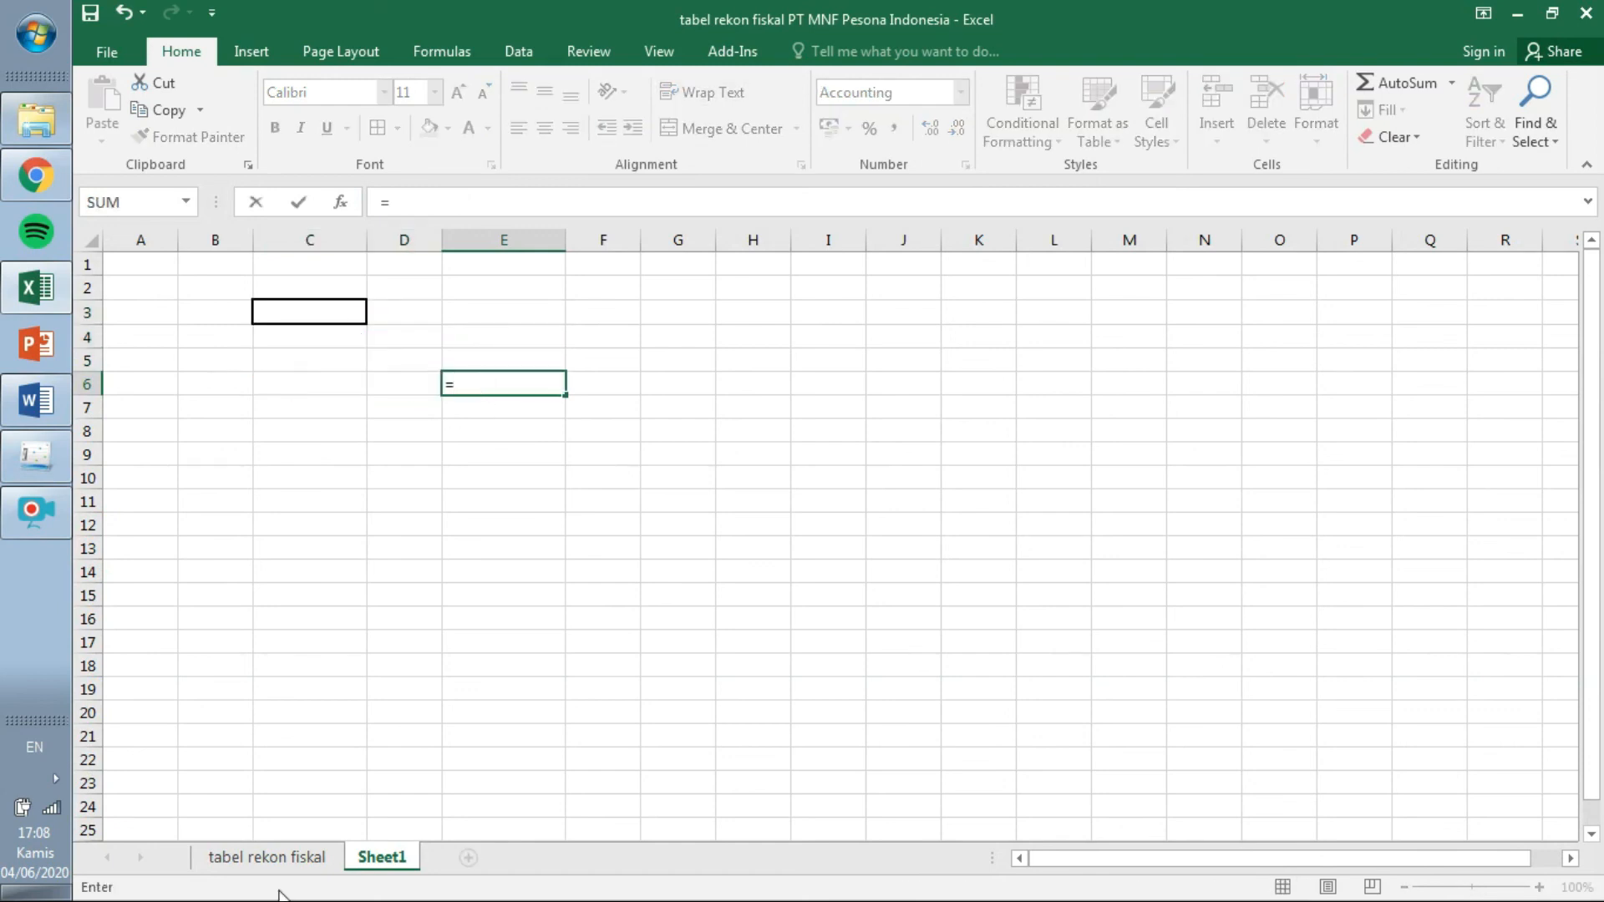
{"action": "left_click", "coordinate": [308, 858]}
{"action": "left_click", "coordinate": [837, 470]}
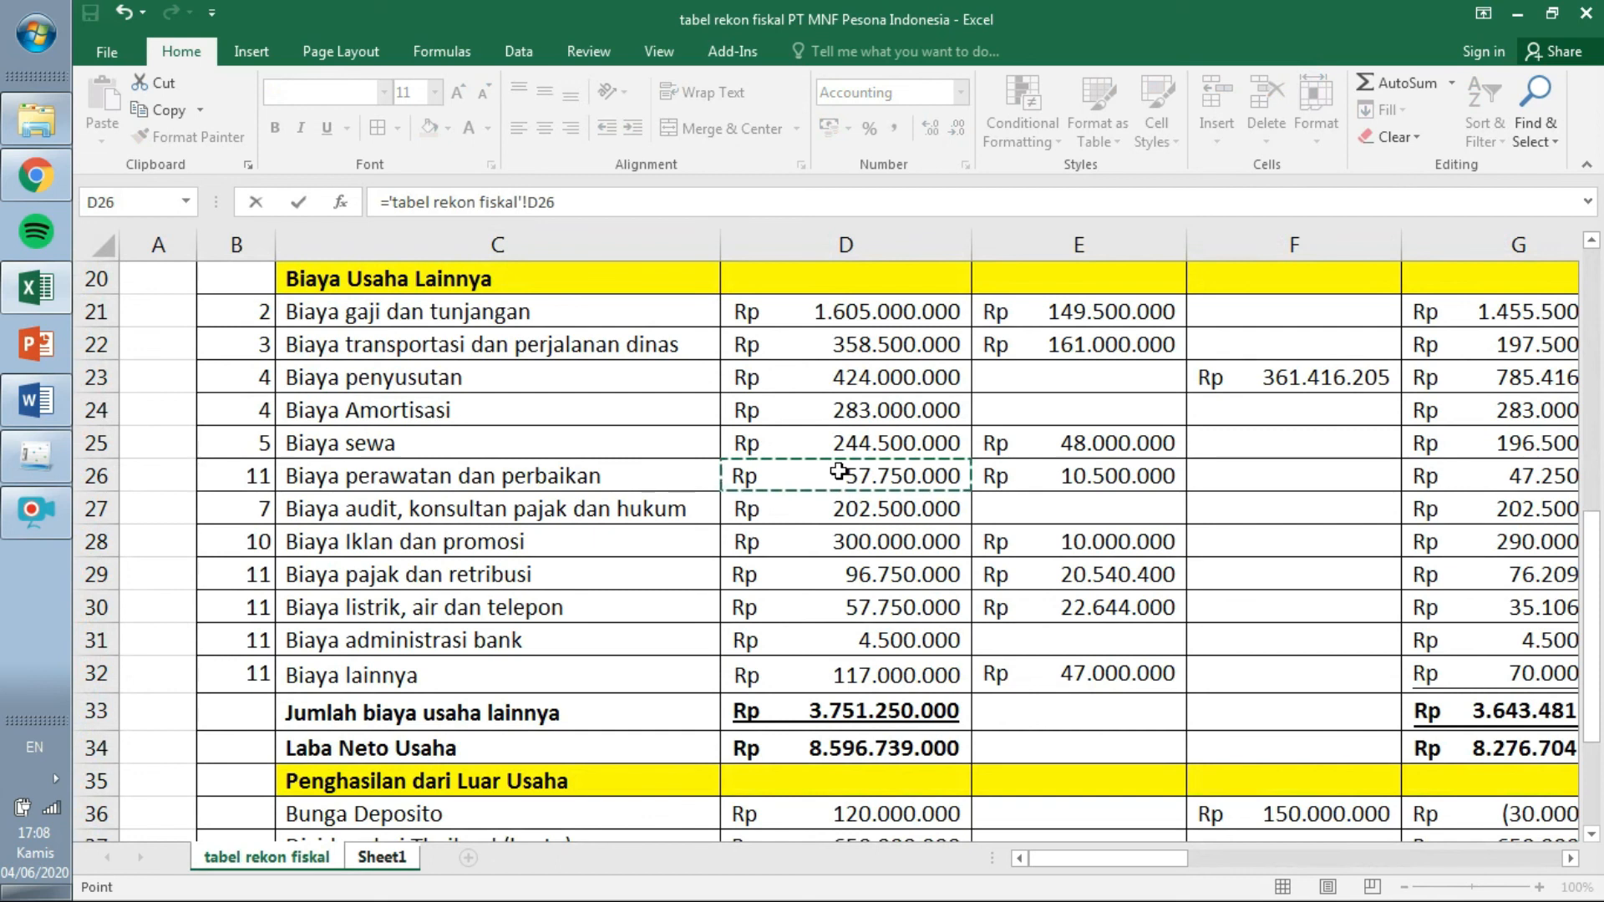
Add D29, D30, D31 and D32 to the E6 sum, totalling 333.750.000.
{"action": "type", "text": "+"}
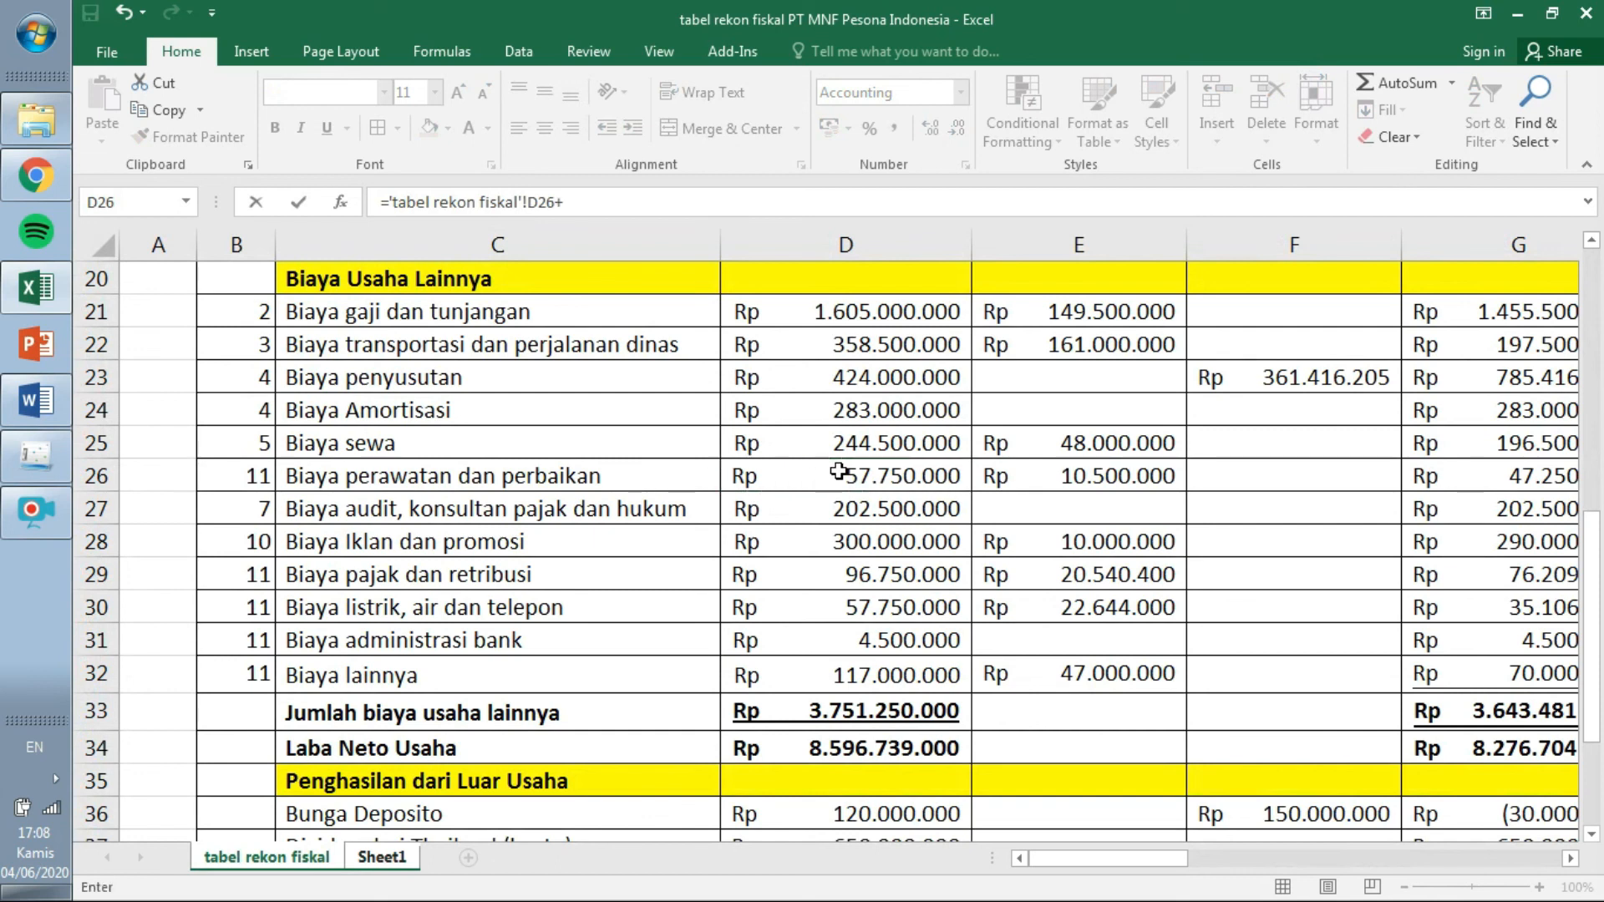
{"action": "left_click", "coordinate": [822, 574]}
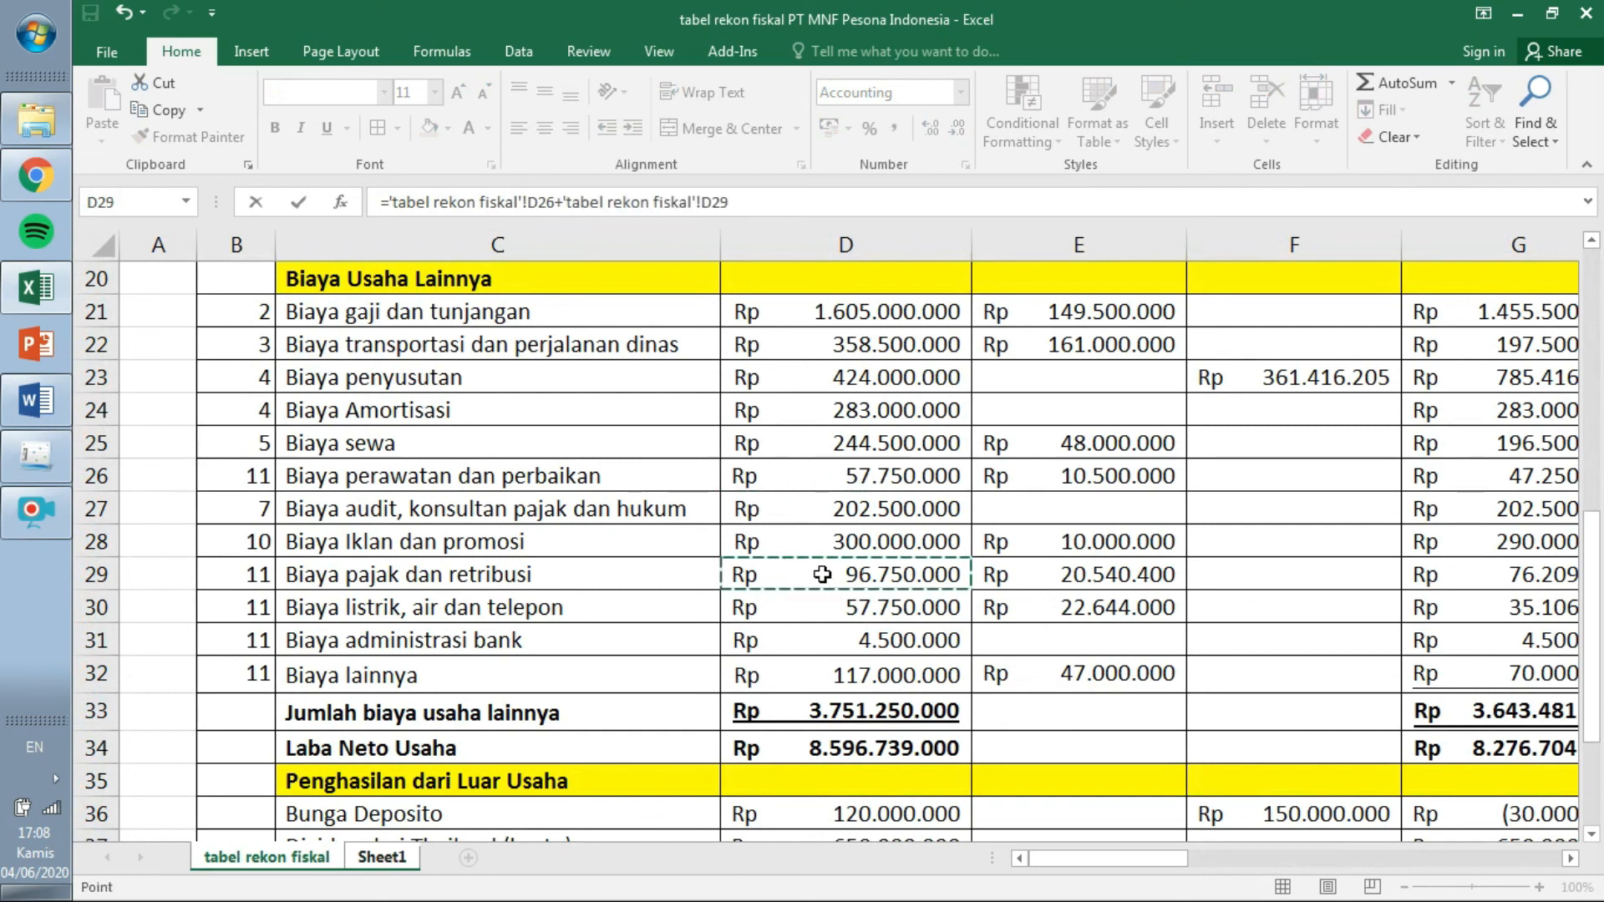
{"action": "type", "text": "+'tabel rekon fiskal'!D30+"}
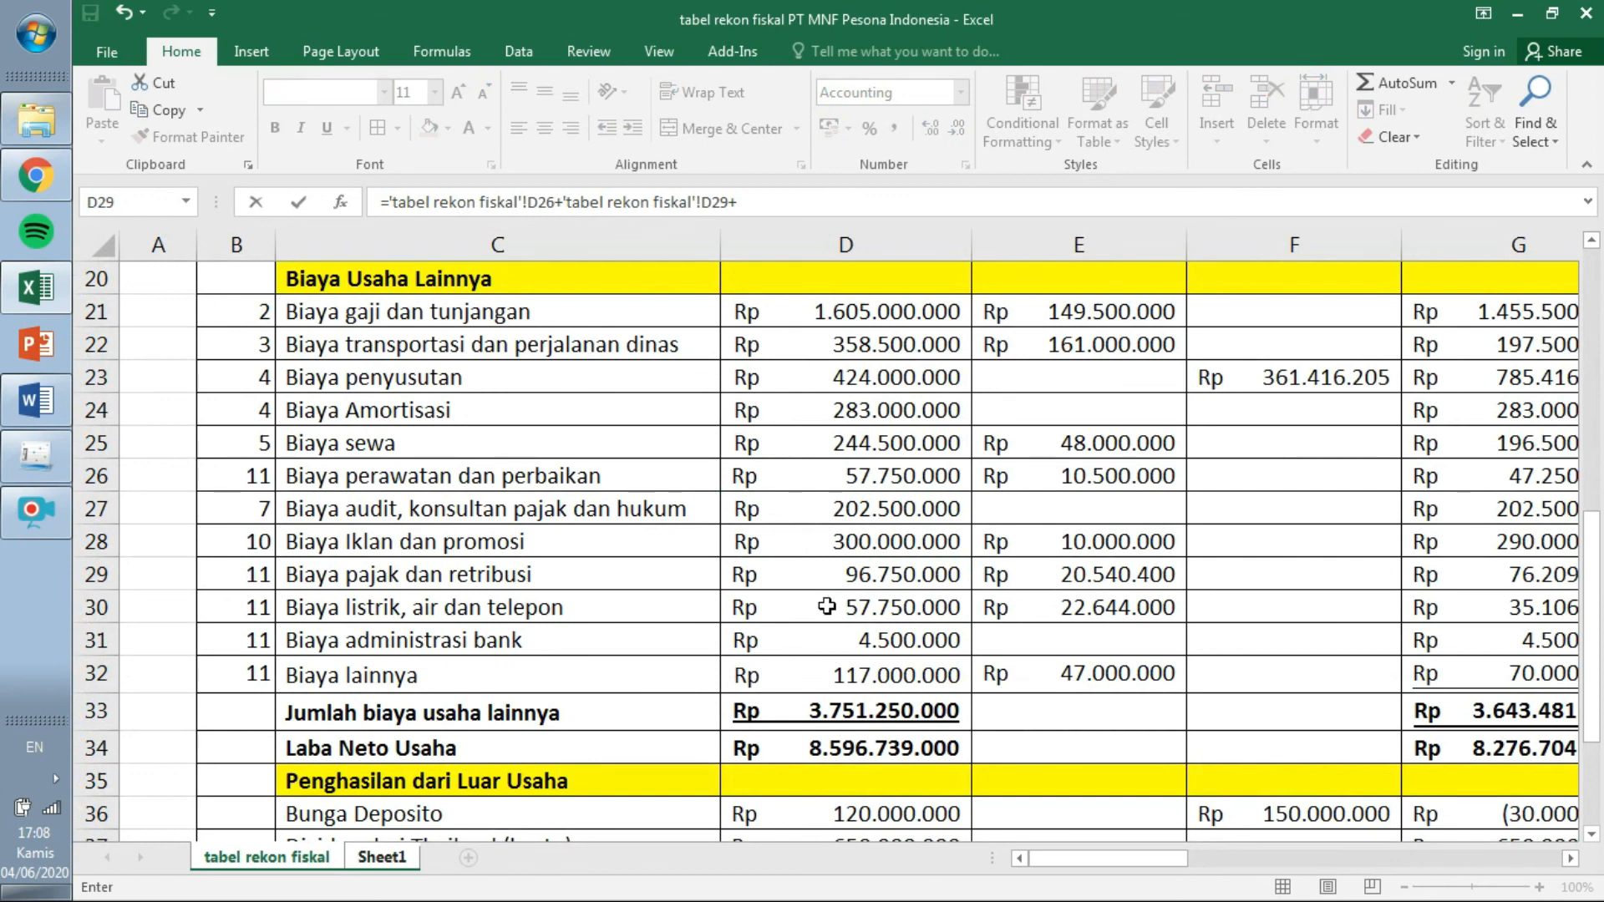
{"action": "left_click", "coordinate": [828, 608]}
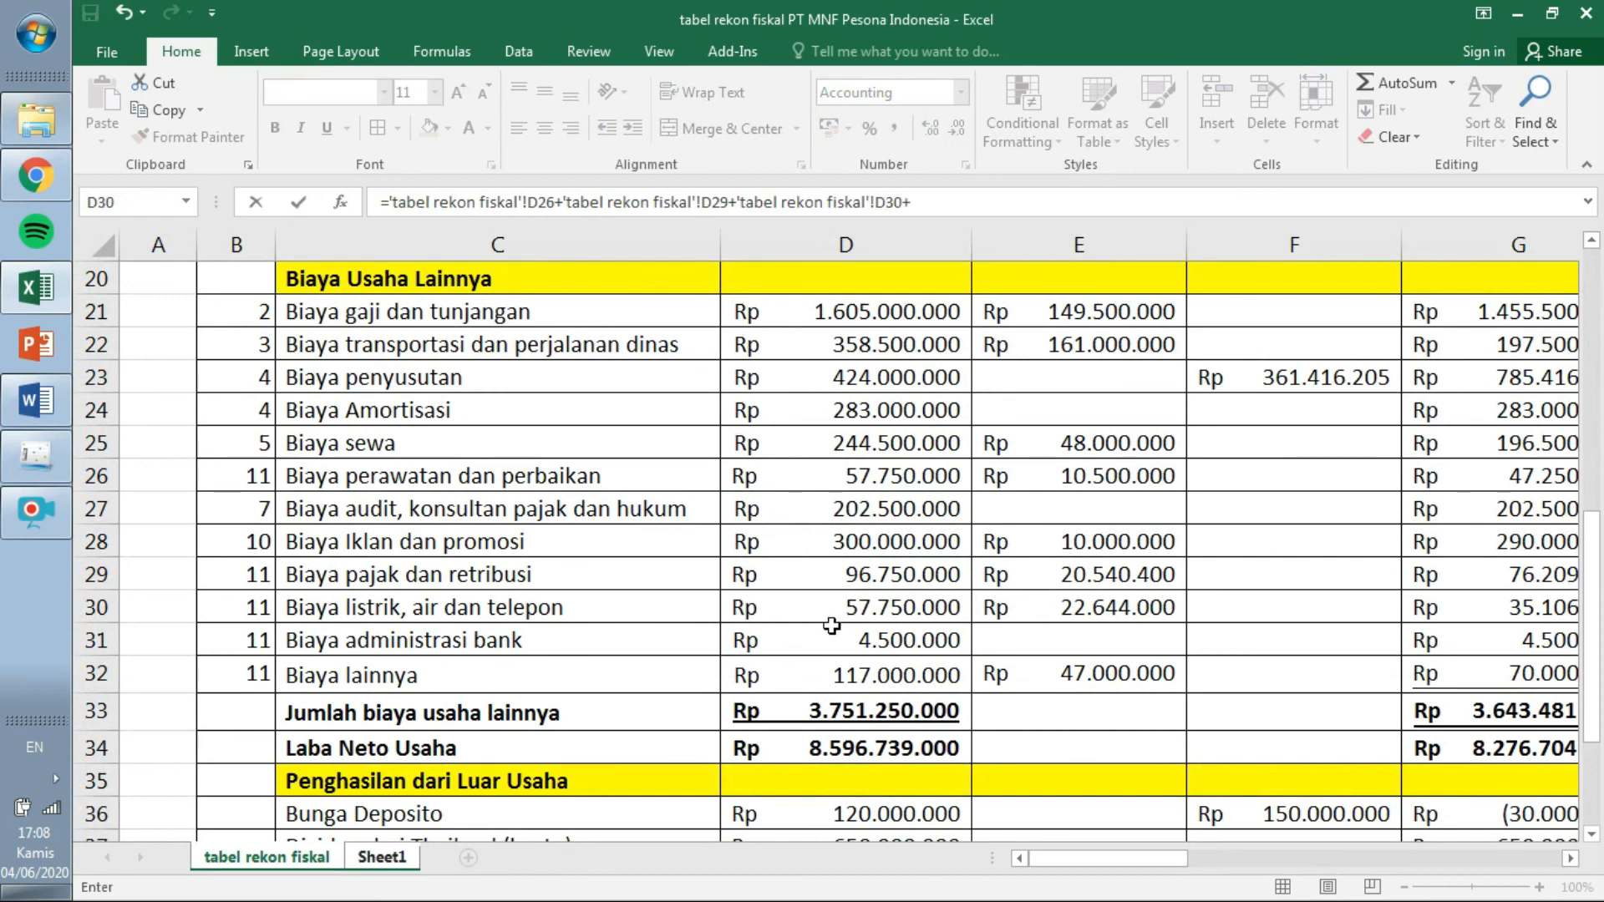
{"action": "left_click", "coordinate": [834, 637]}
{"action": "type", "text": "+"}
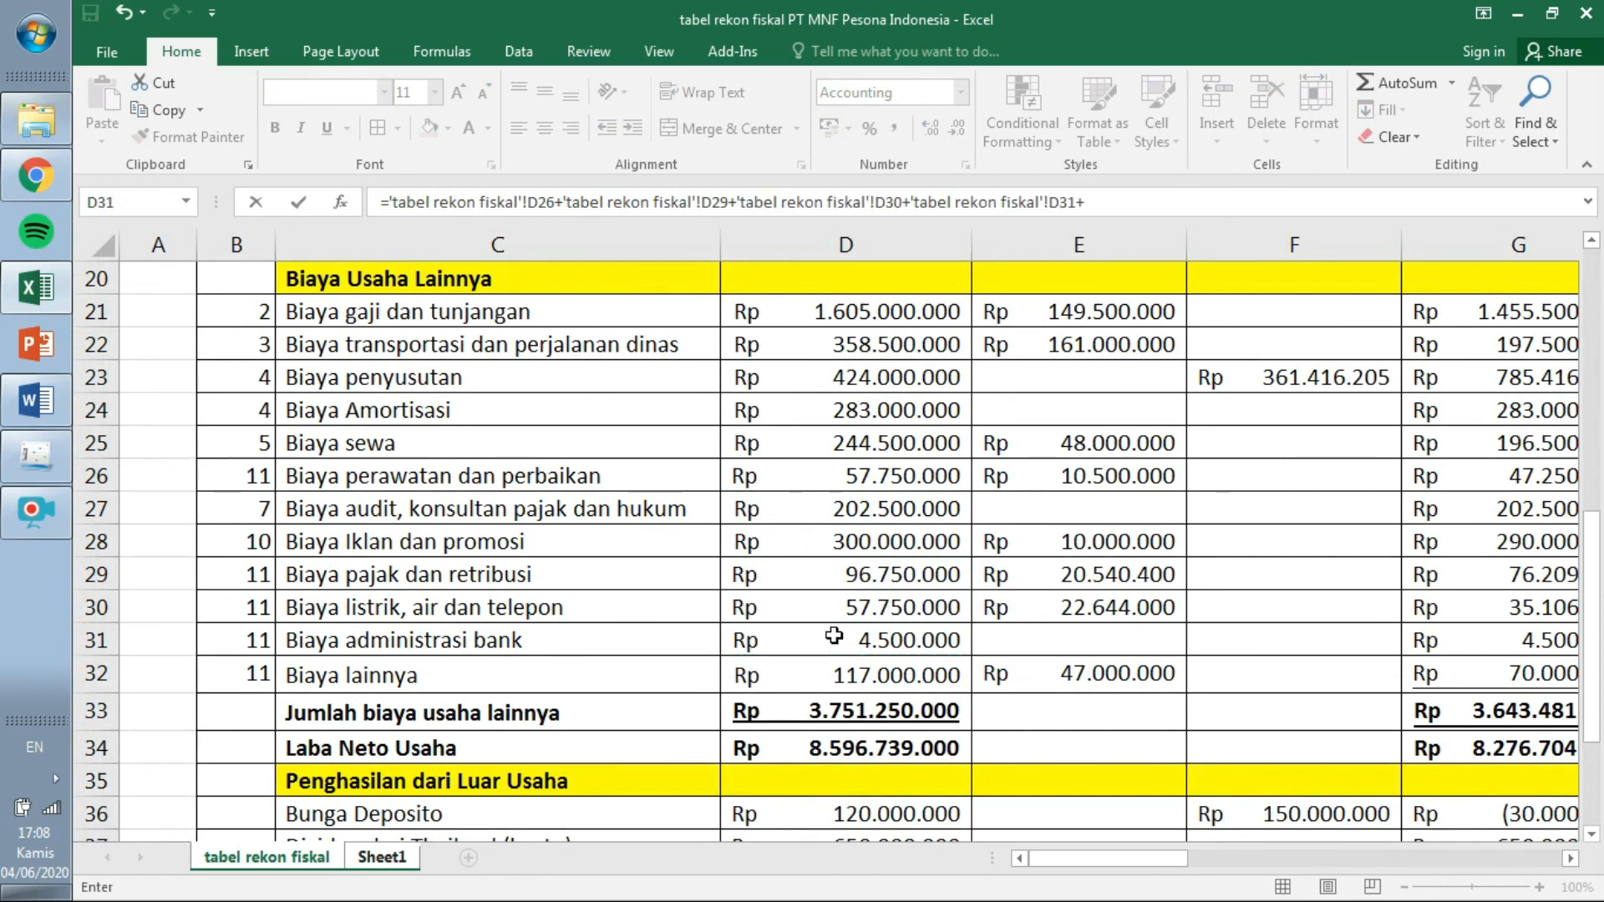
{"action": "left_click", "coordinate": [834, 683]}
{"action": "key", "text": "Return"}
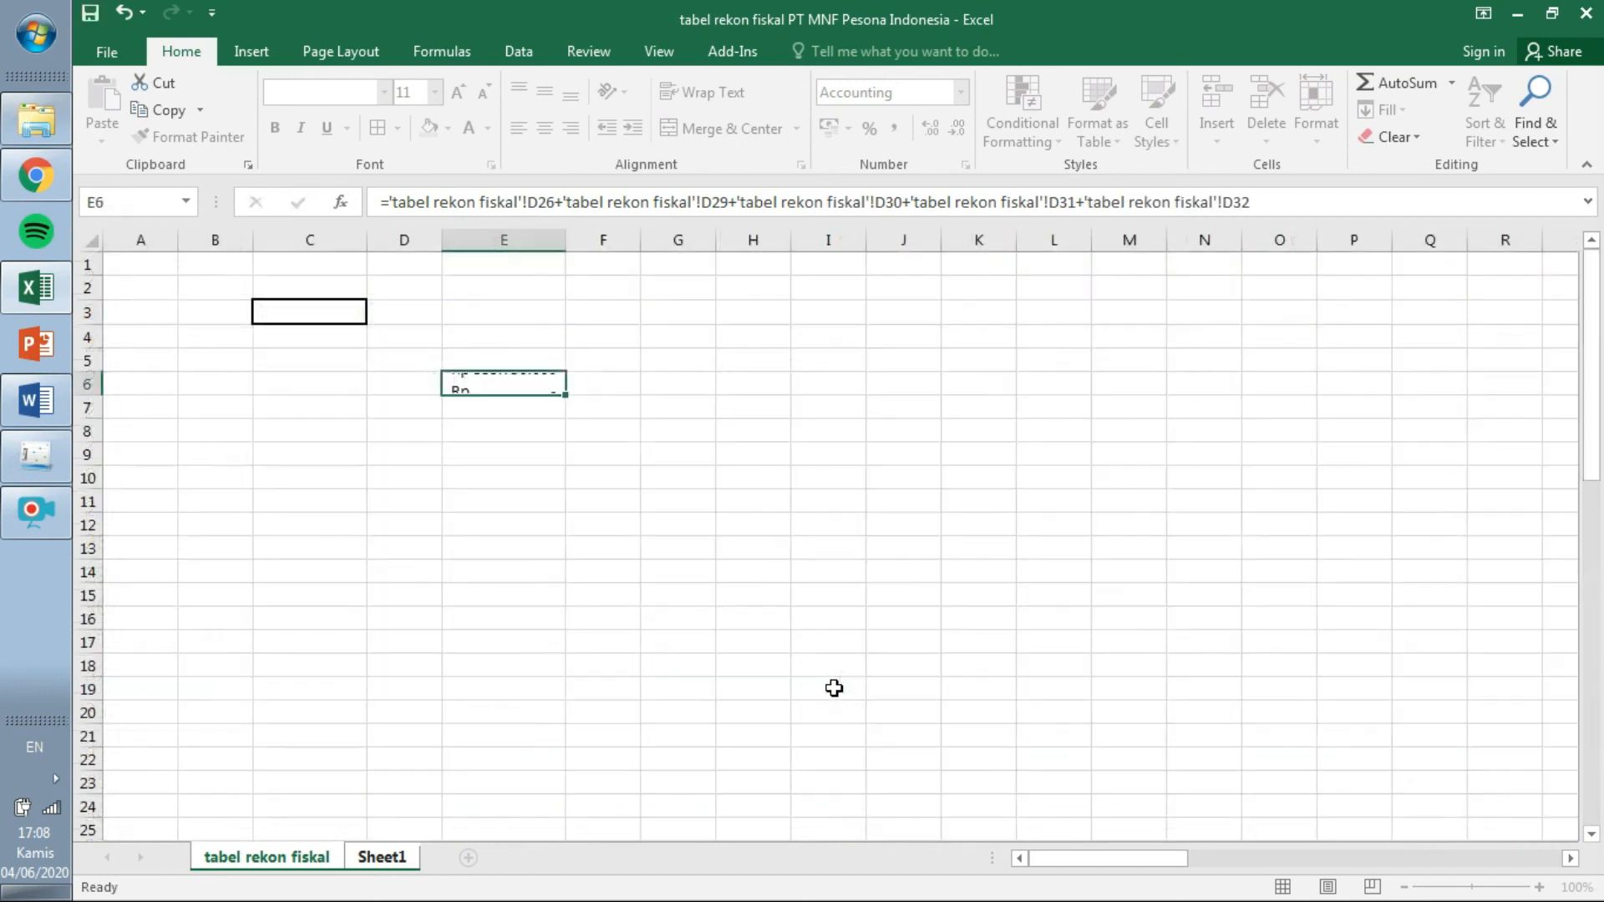
{"action": "left_click", "coordinate": [523, 380]}
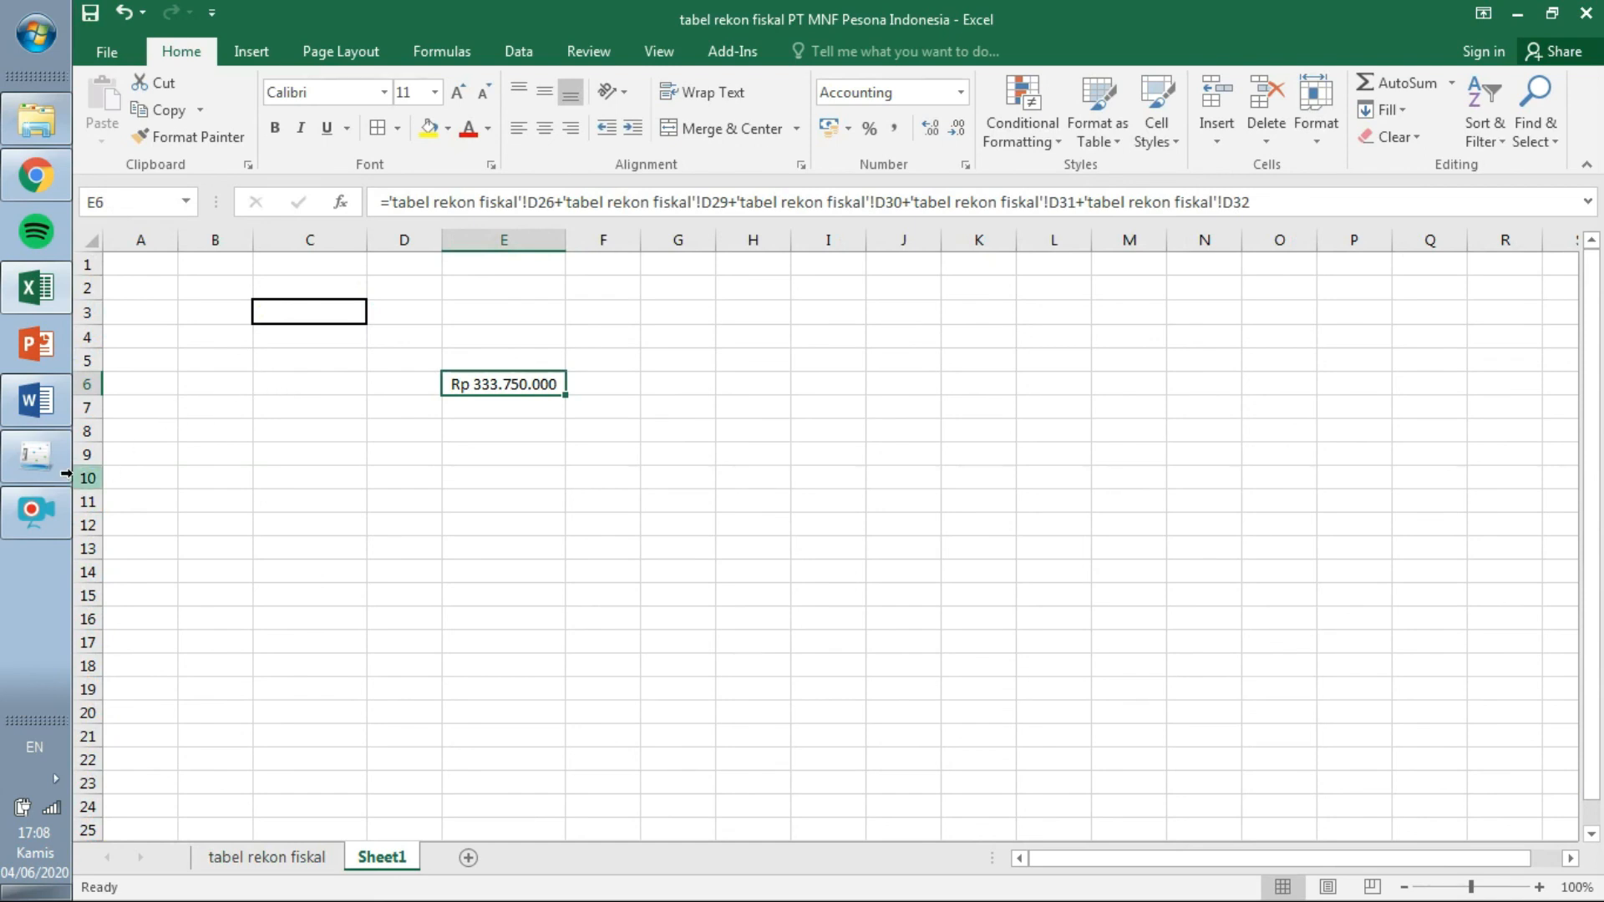
Enter 333.750.000 in row 11 Biaya Usaha Lainnya of form 1771-II.
{"action": "left_click", "coordinate": [36, 455]}
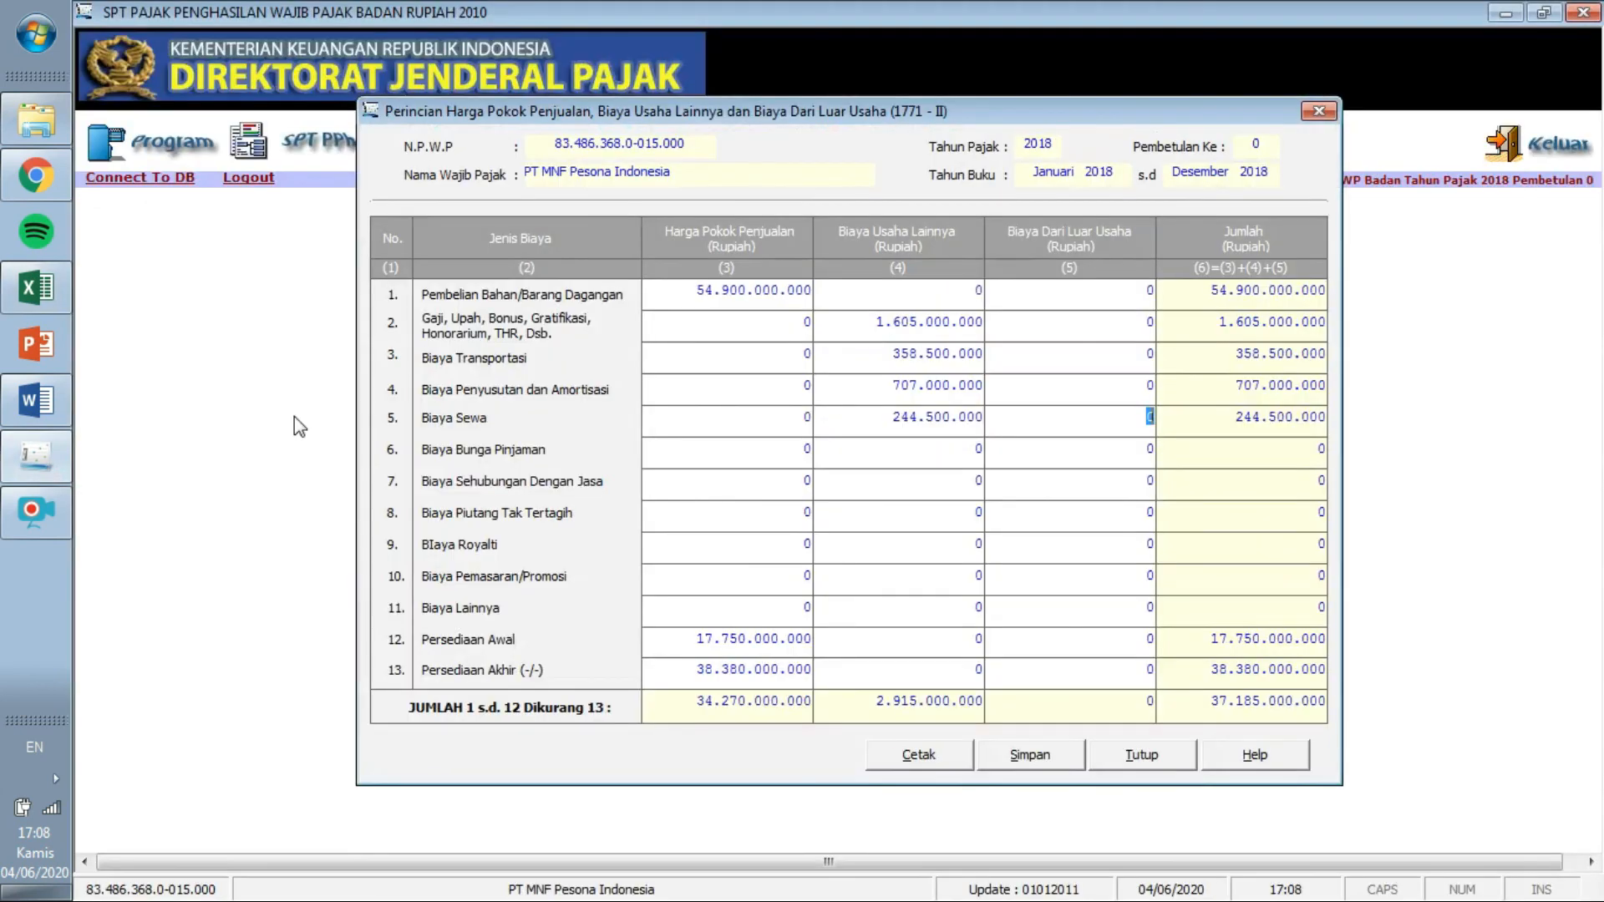
{"action": "left_click", "coordinate": [983, 616]}
{"action": "type", "text": "333.750.000"}
{"action": "key", "text": "Tab"}
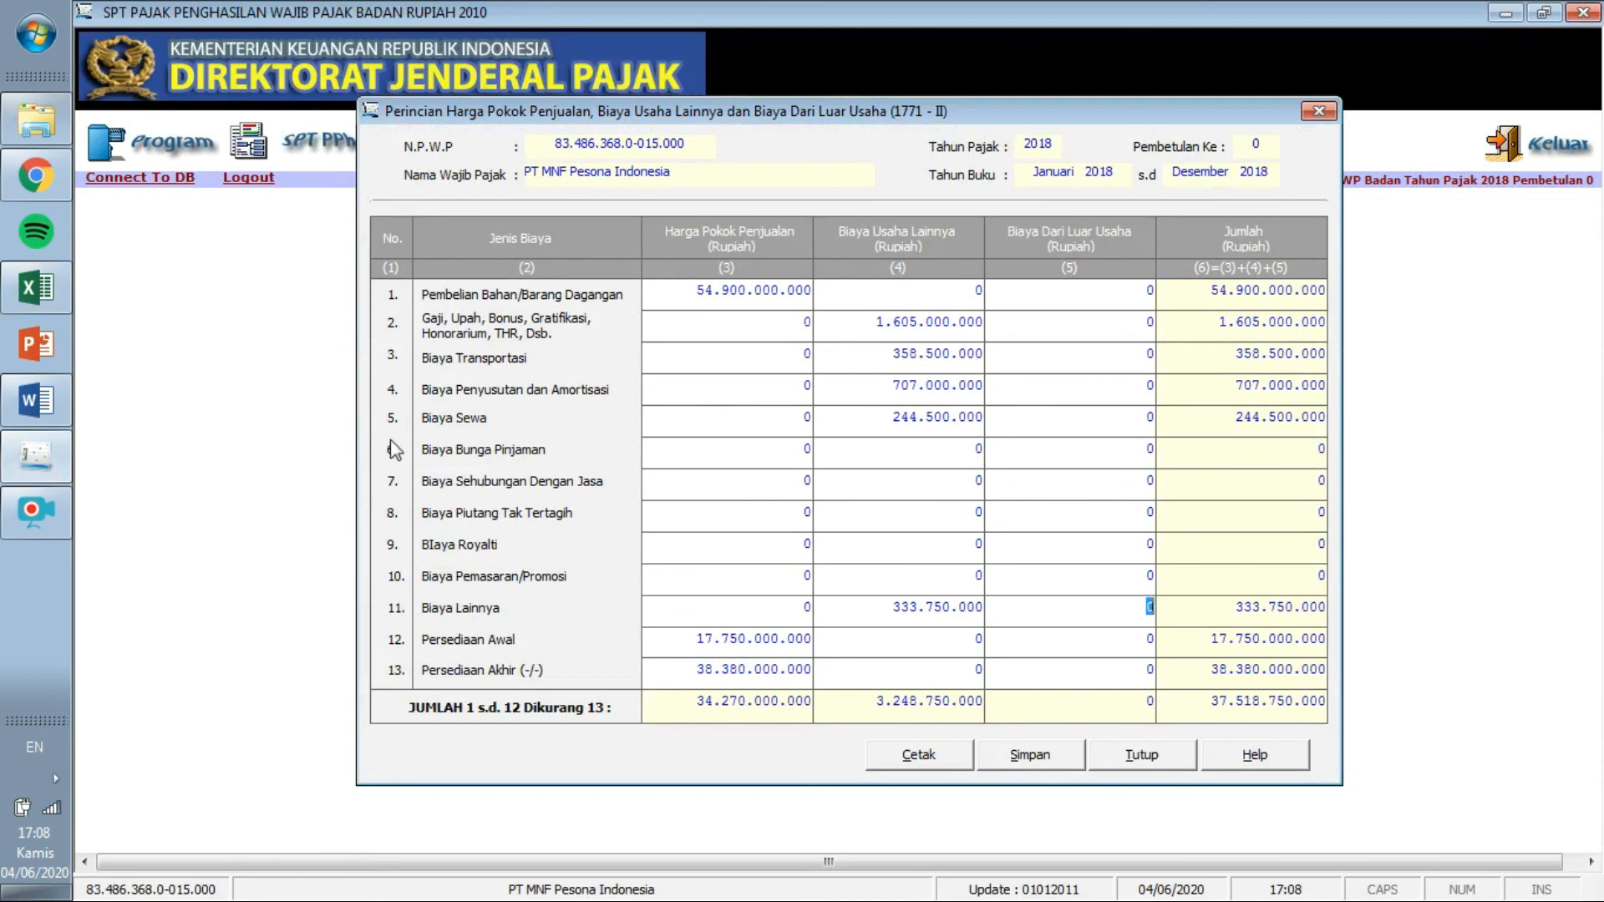
{"action": "left_click", "coordinate": [36, 292]}
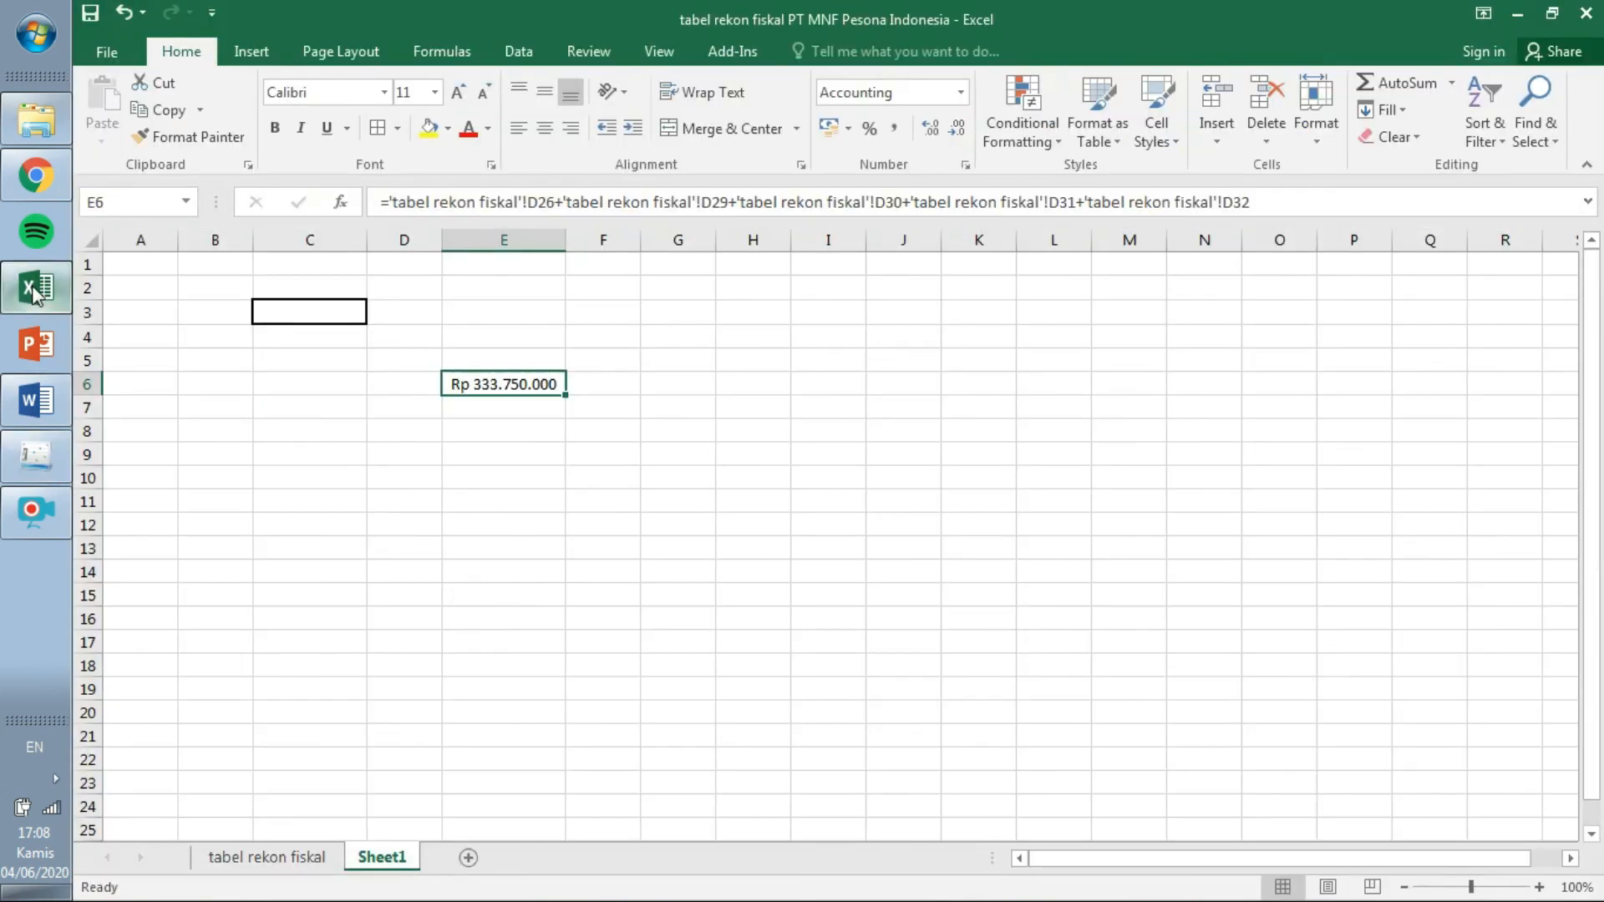
Enter 202.500.000 from the reconciliation table as Biaya Sehubungan Dengan Jasa in row 7.
{"action": "left_click", "coordinate": [269, 858]}
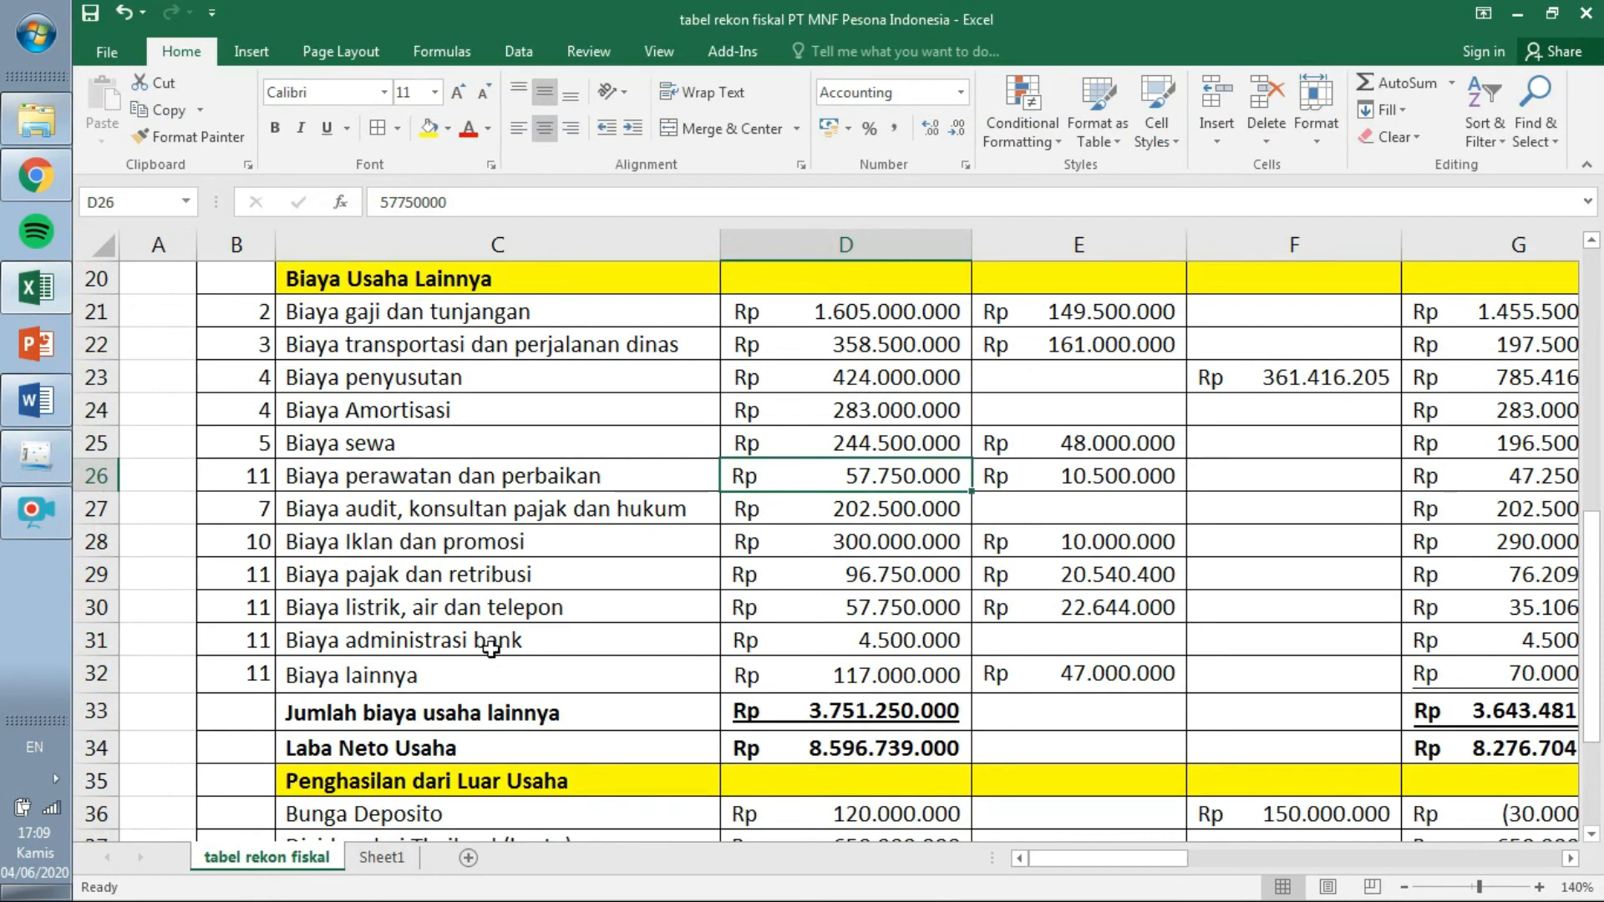
{"action": "left_click", "coordinate": [38, 463]}
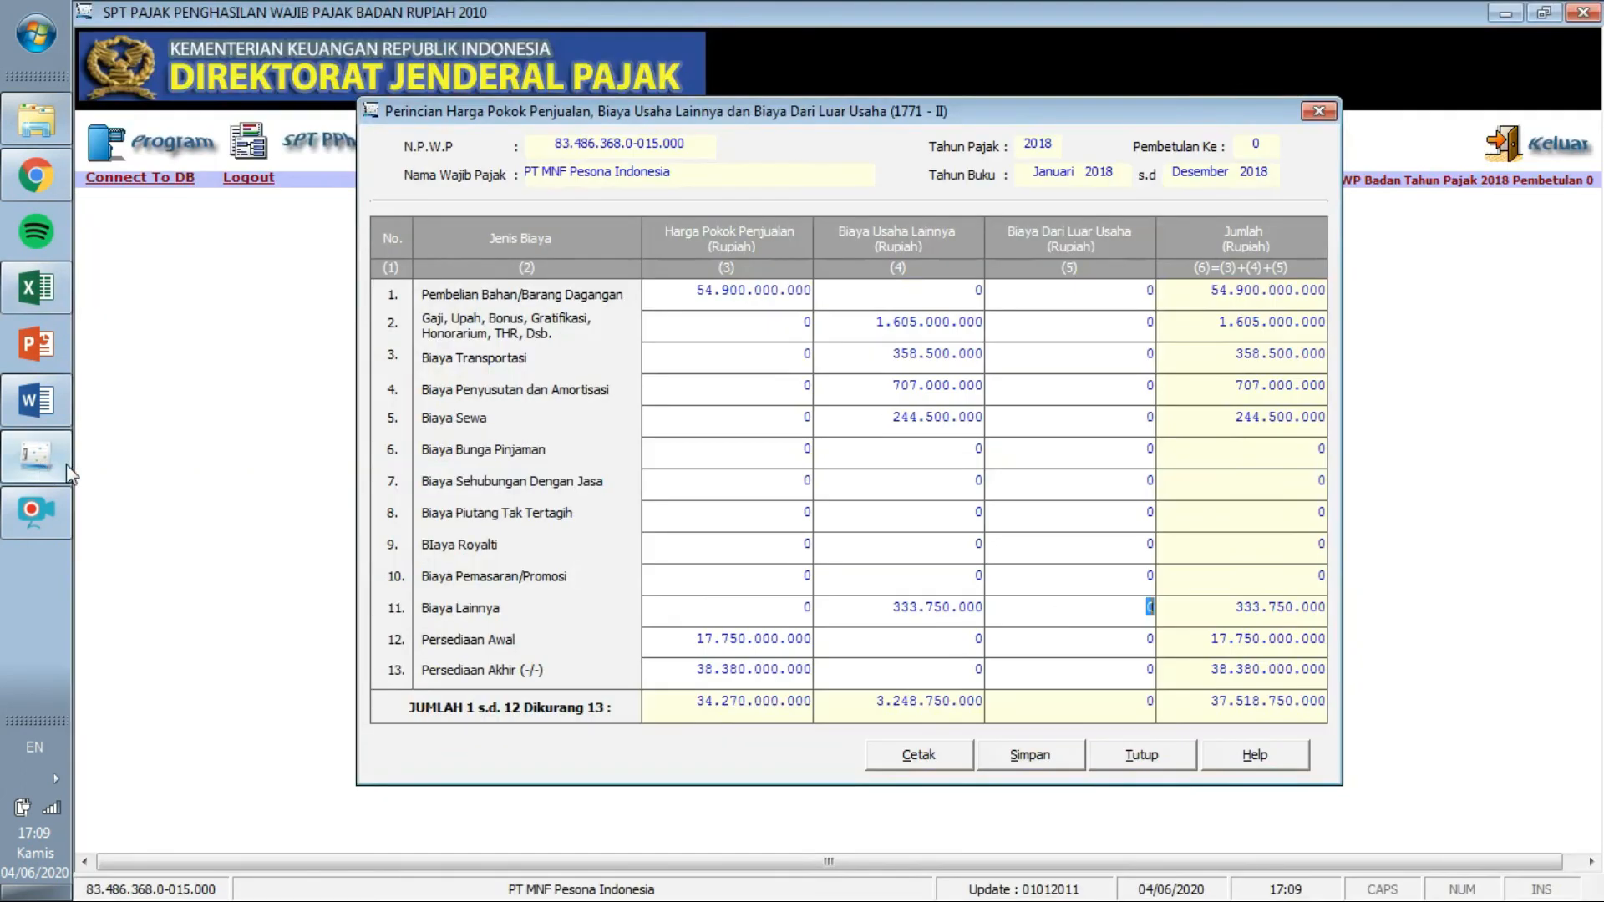
{"action": "left_click", "coordinate": [970, 487]}
{"action": "type", "text": "202.500.000"}
{"action": "key", "text": "Tab"}
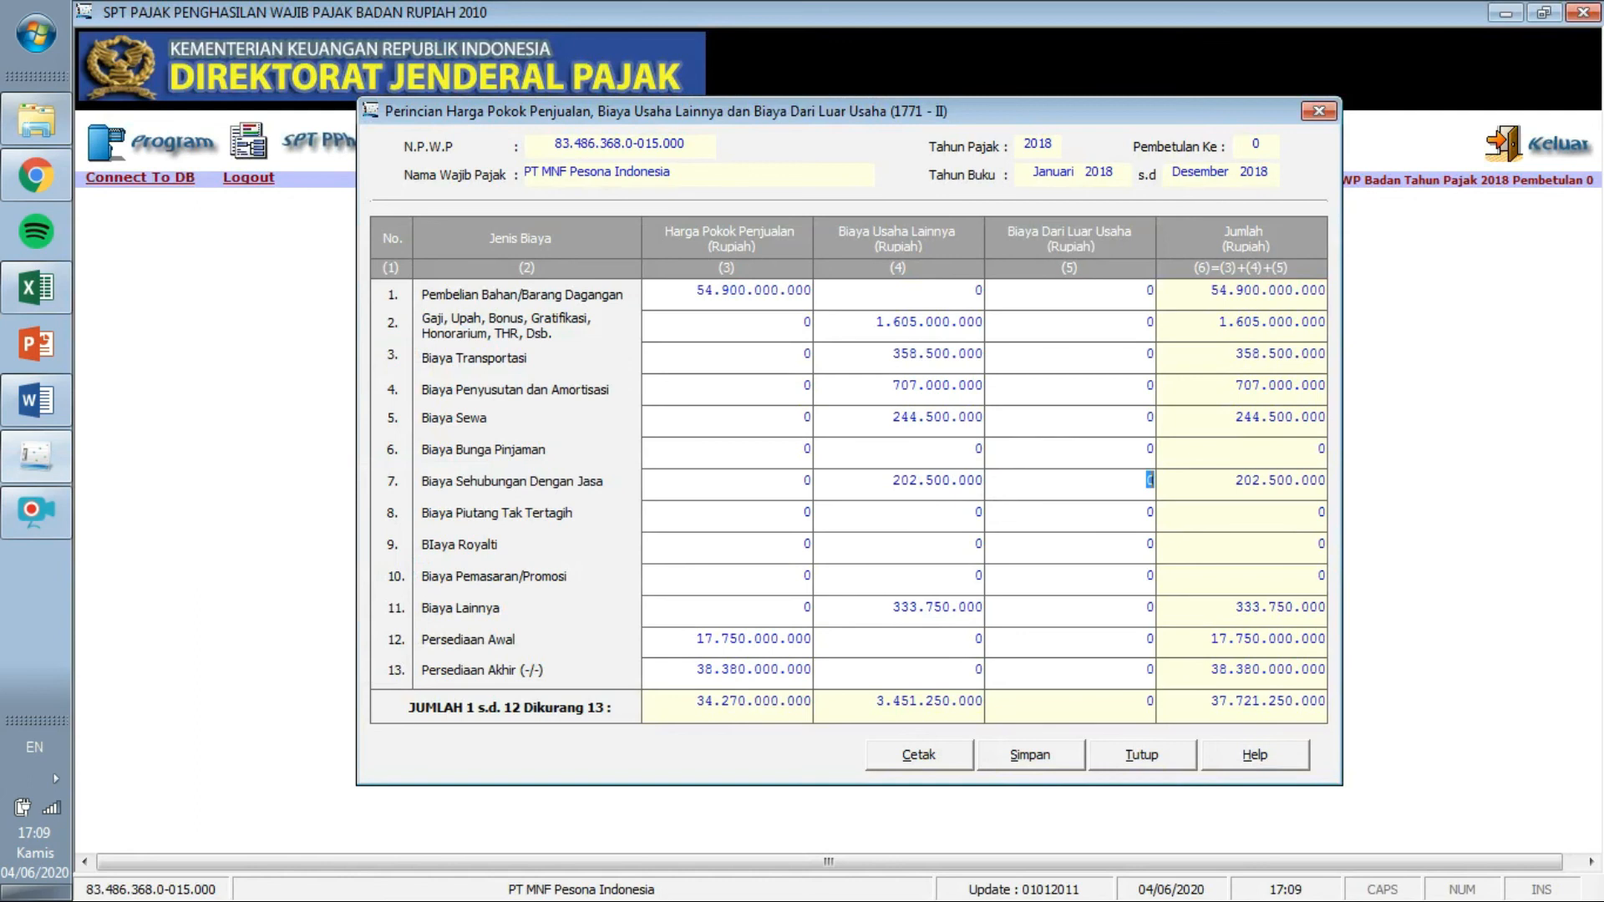
{"action": "left_click", "coordinate": [36, 287]}
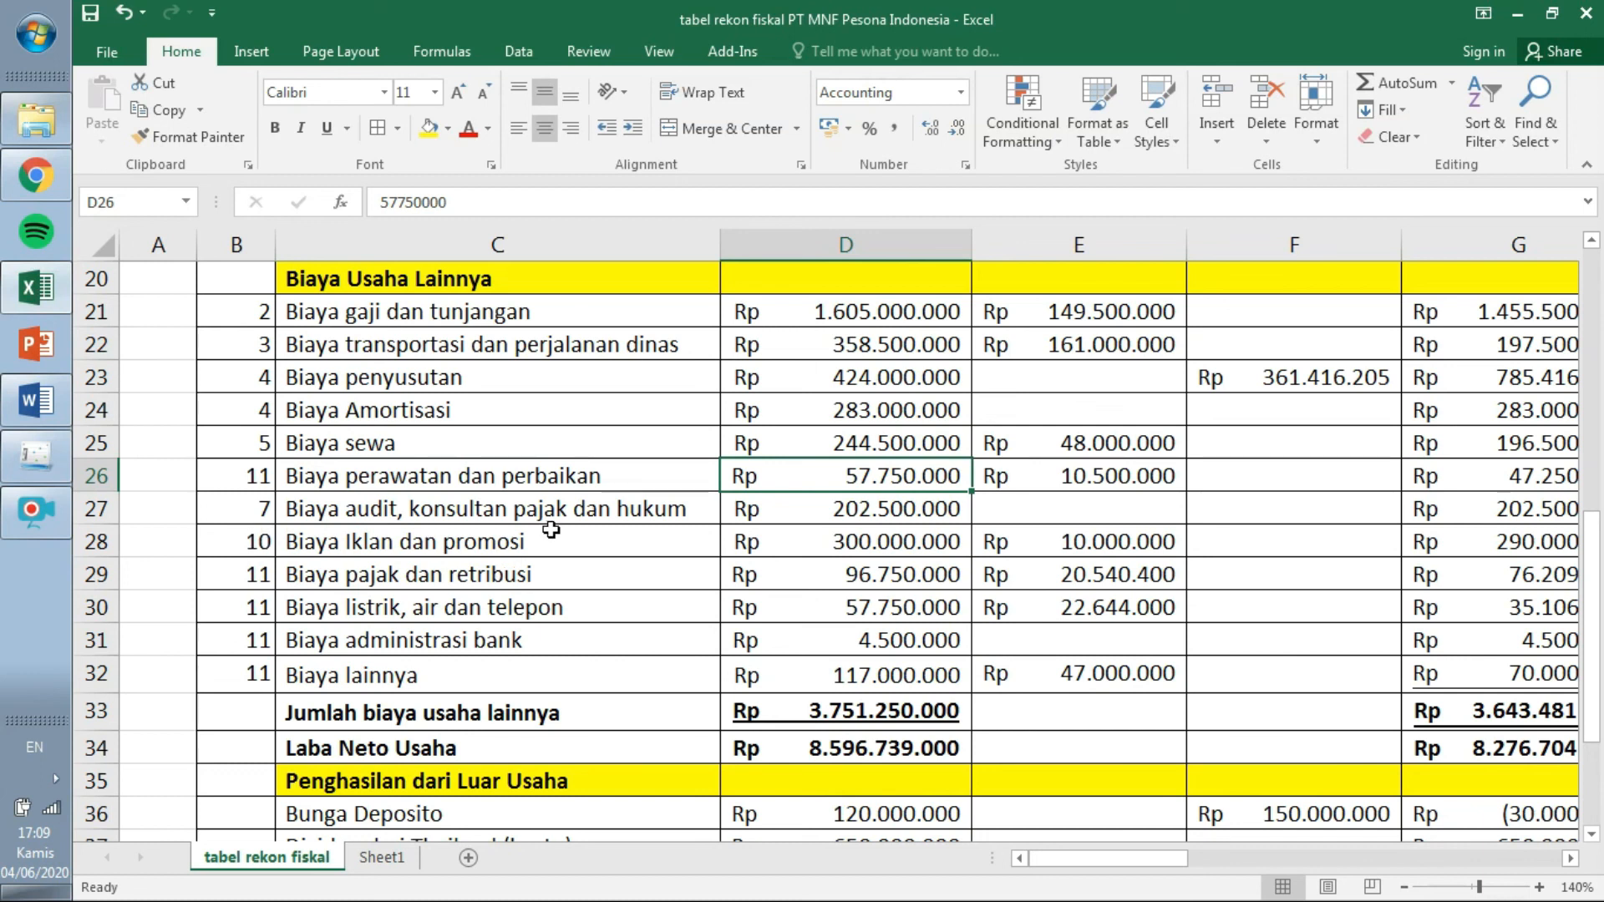
Enter 300.000.000 as Biaya Pemasaran/Promosi in row 10 of Biaya Usaha Lainnya.
{"action": "left_click", "coordinate": [36, 456]}
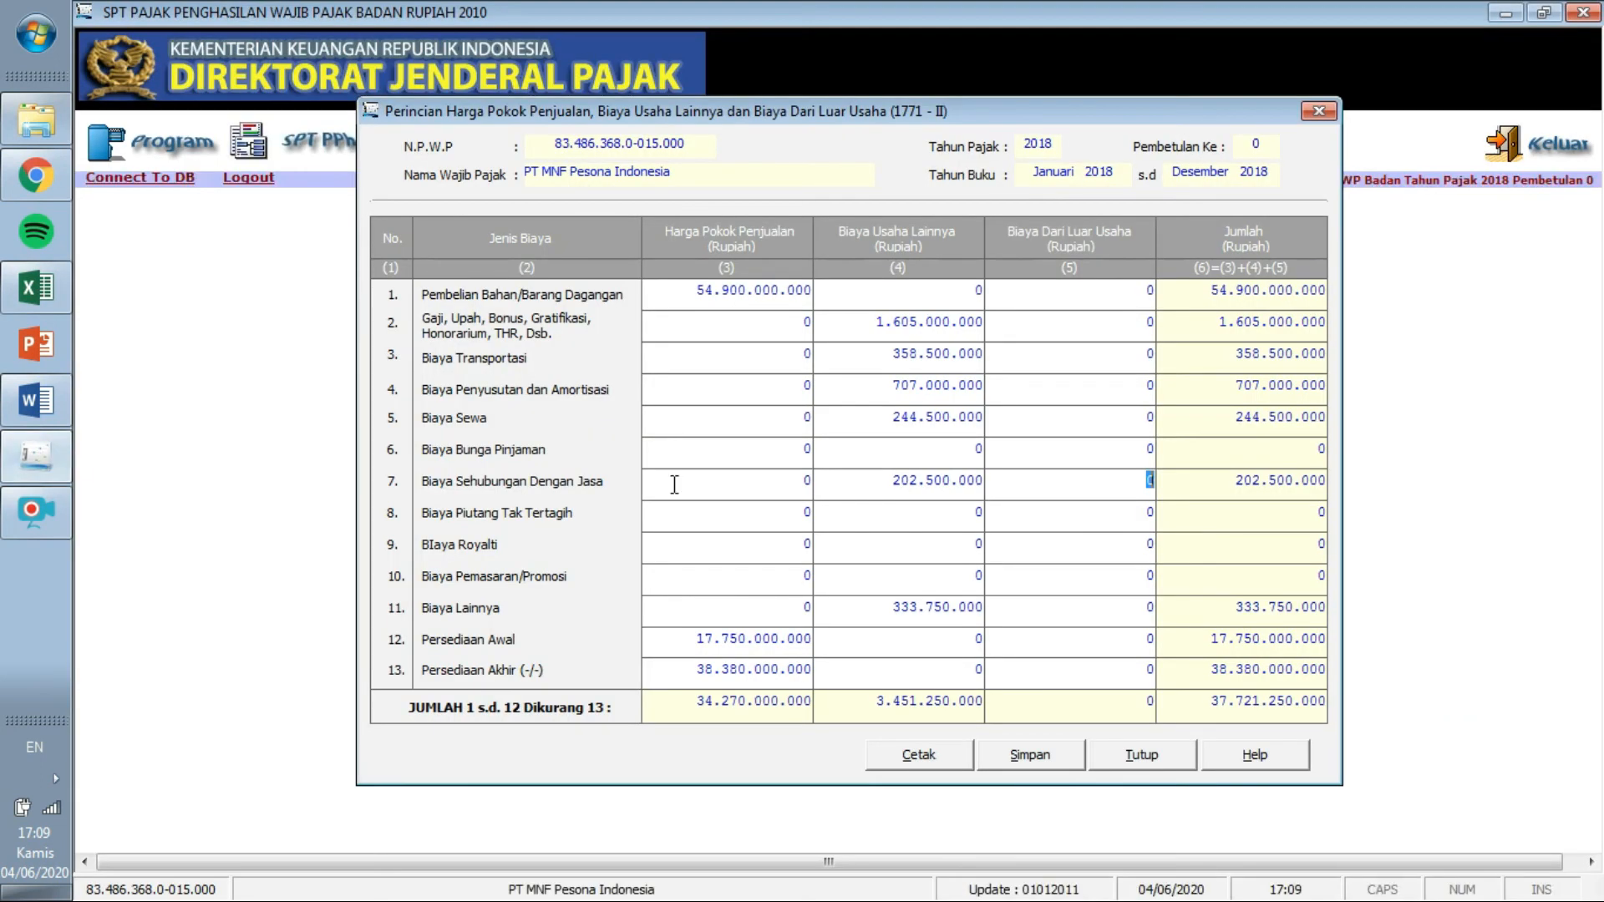
{"action": "left_click", "coordinate": [945, 573]}
{"action": "type", "text": "300.000.000"}
{"action": "key", "text": "Tab"}
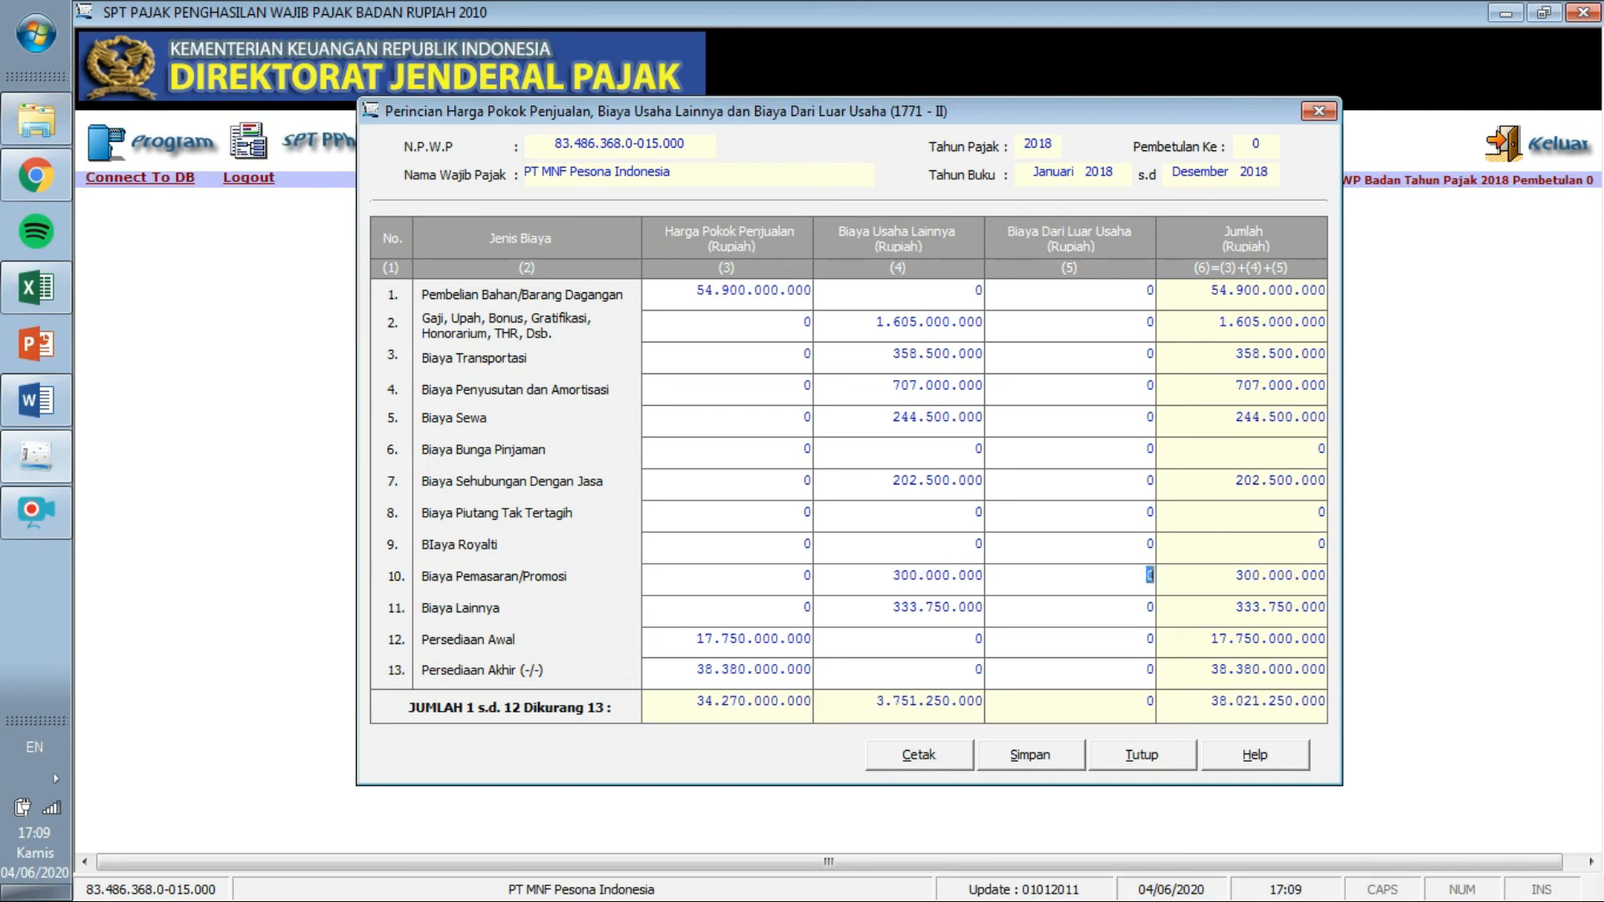
{"action": "left_click", "coordinate": [41, 292]}
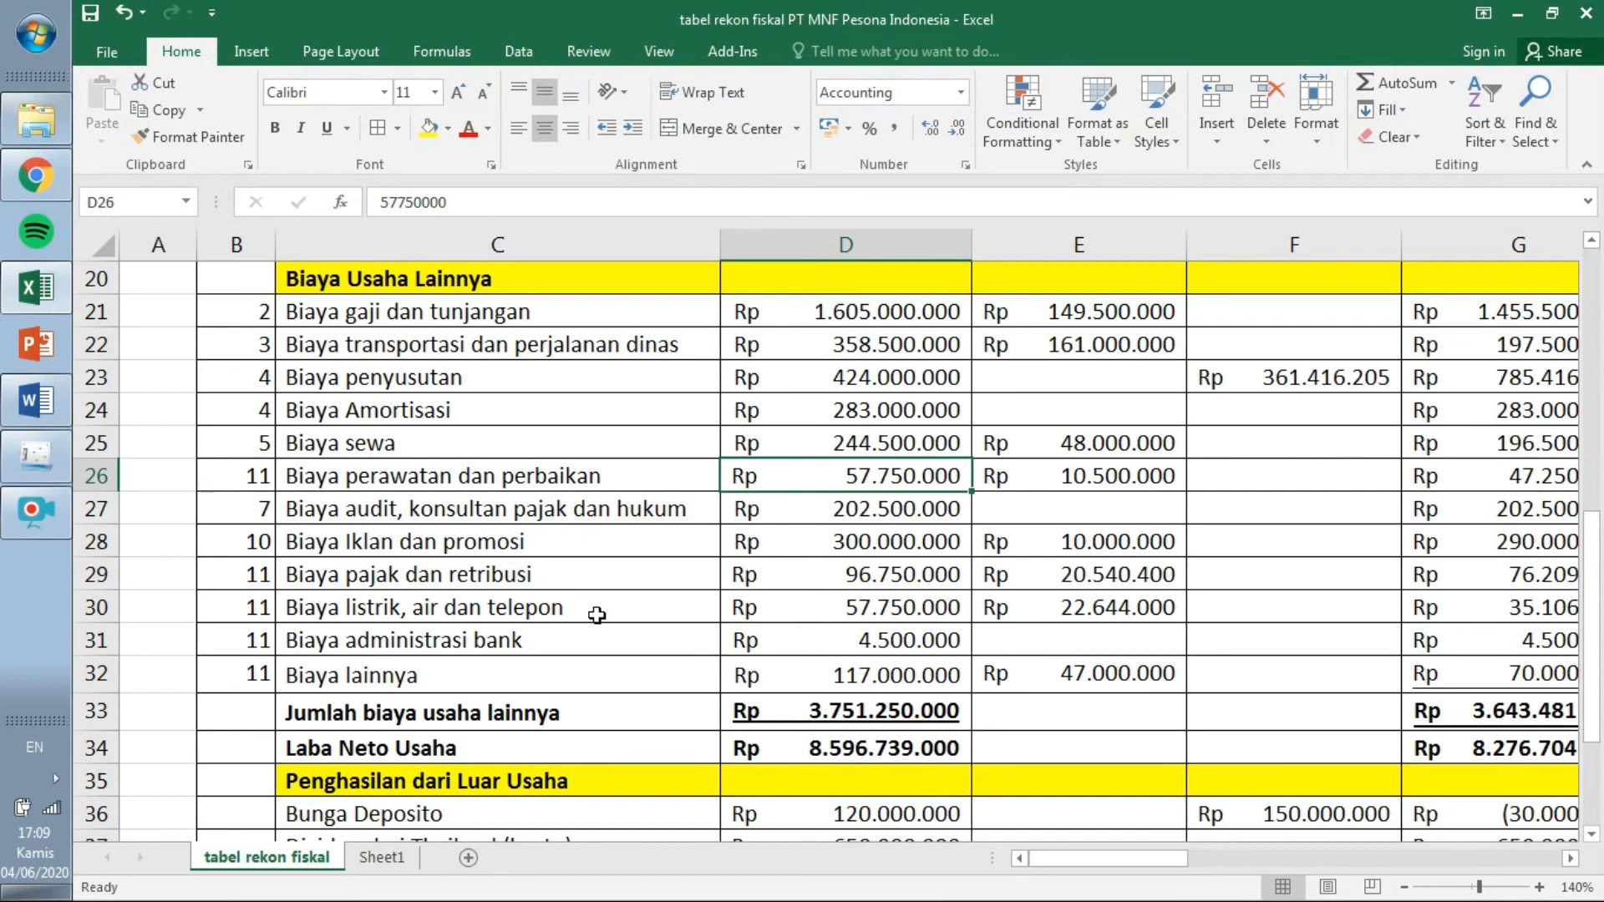
Compare the Excel Jumlah biaya usaha lainnya total with the form's 3.751.250.000 total.
{"action": "left_click", "coordinate": [886, 712]}
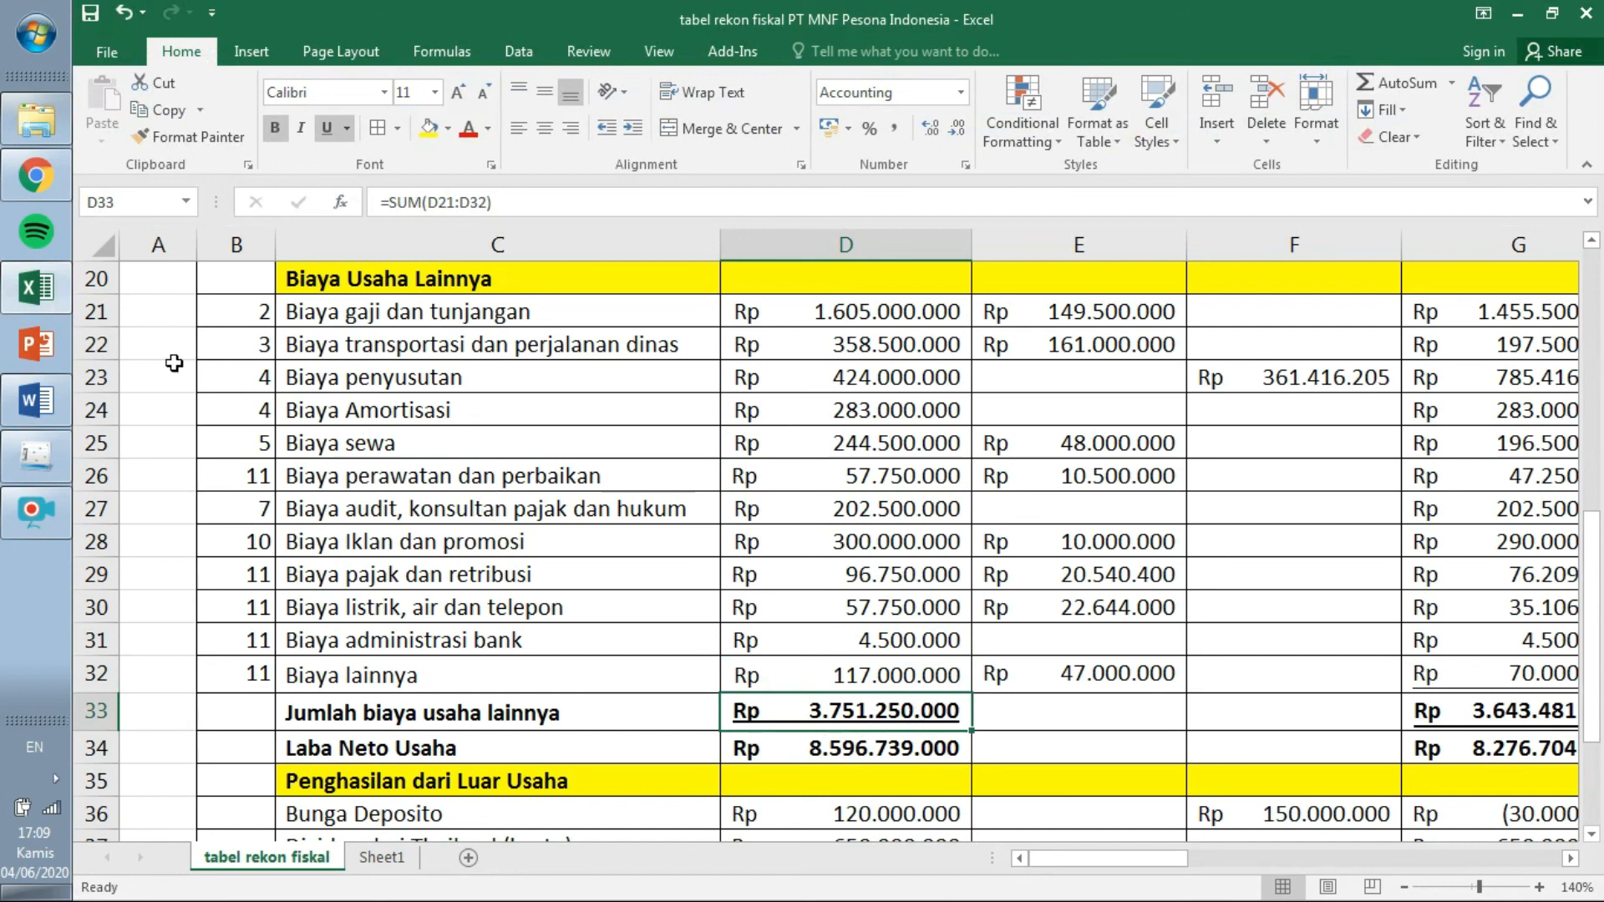
{"action": "left_click", "coordinate": [44, 460]}
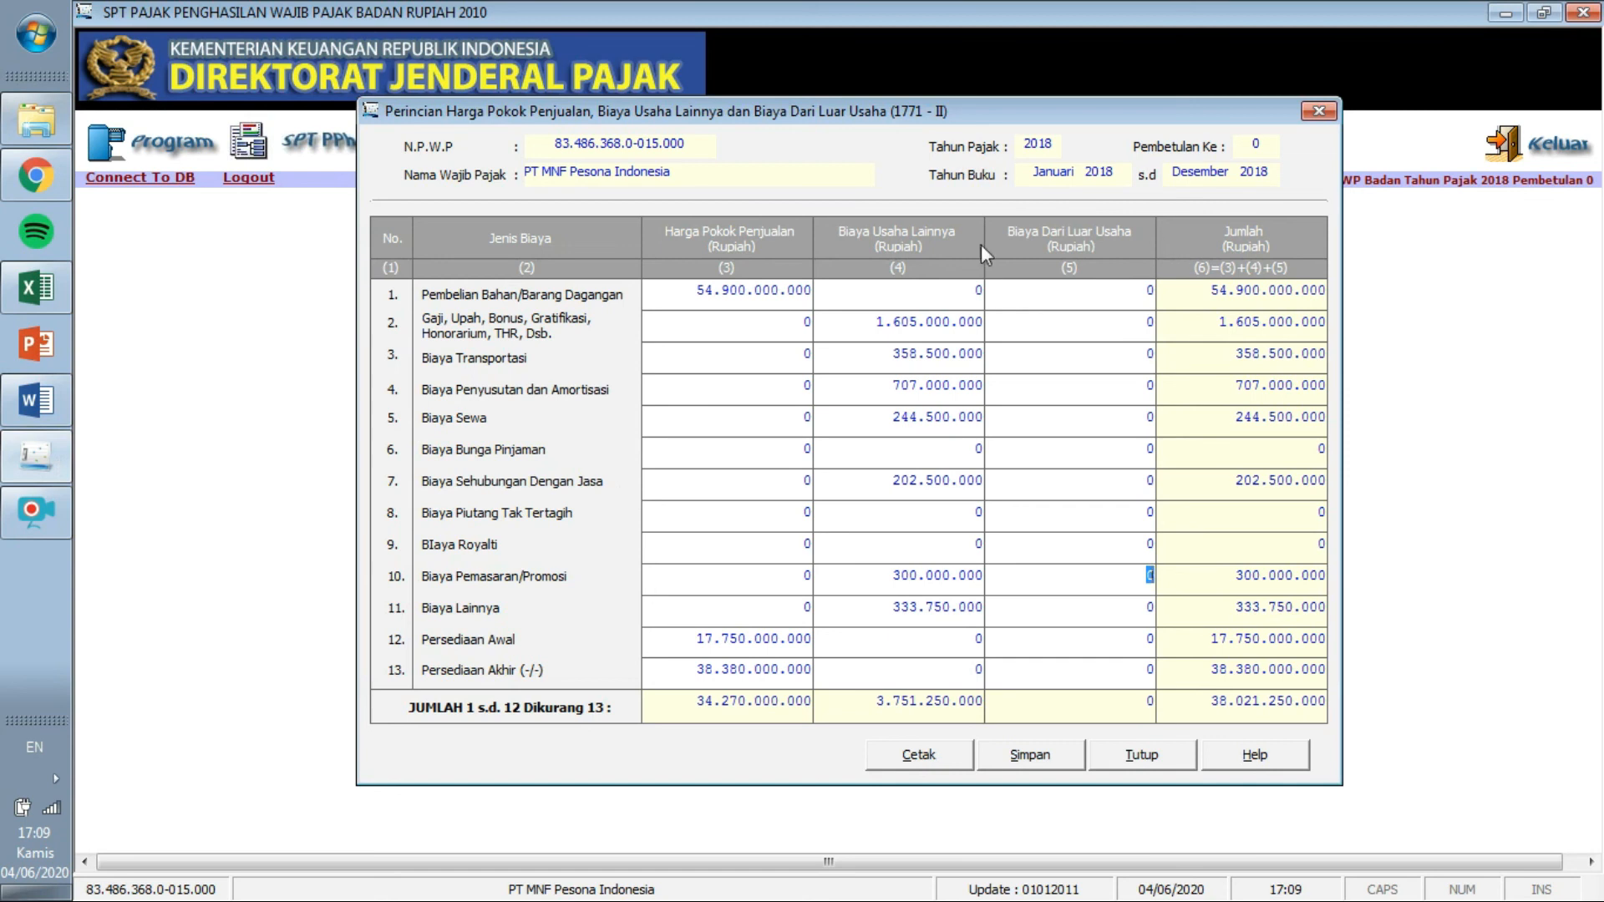
{"action": "left_click", "coordinate": [37, 288]}
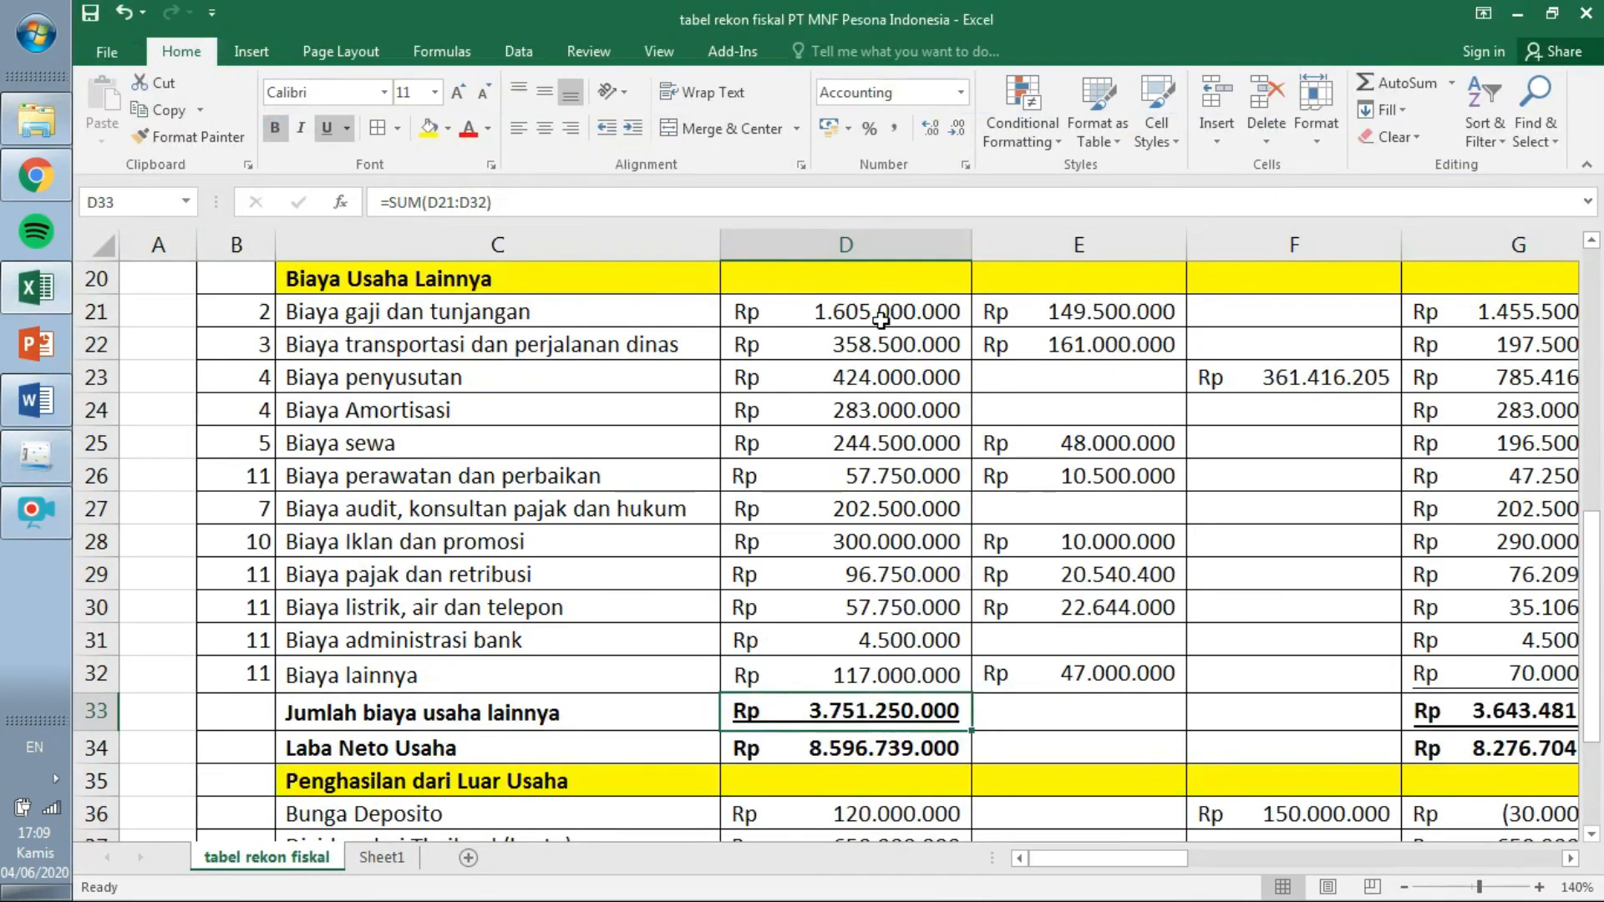
Enter the Biaya Bunga Pinjaman amount 2.550.000.000 in row 6 of Biaya Dari Luar Usaha.
{"action": "left_click_drag", "start_coordinate": [1589, 566], "coordinate": [1585, 622]}
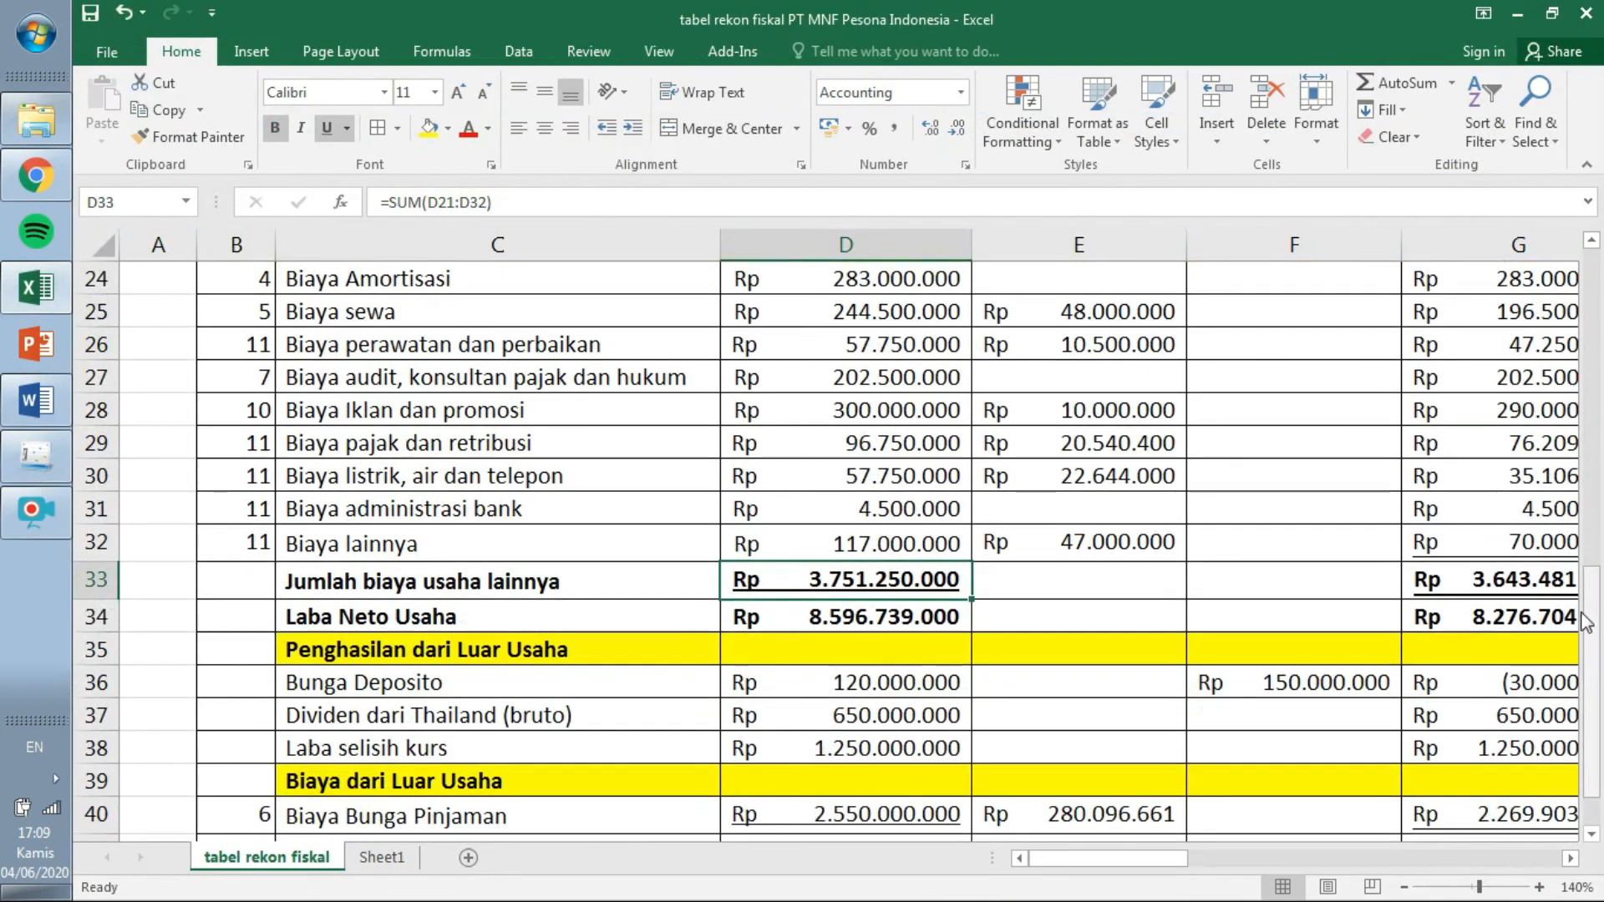
{"action": "left_click", "coordinate": [539, 812]}
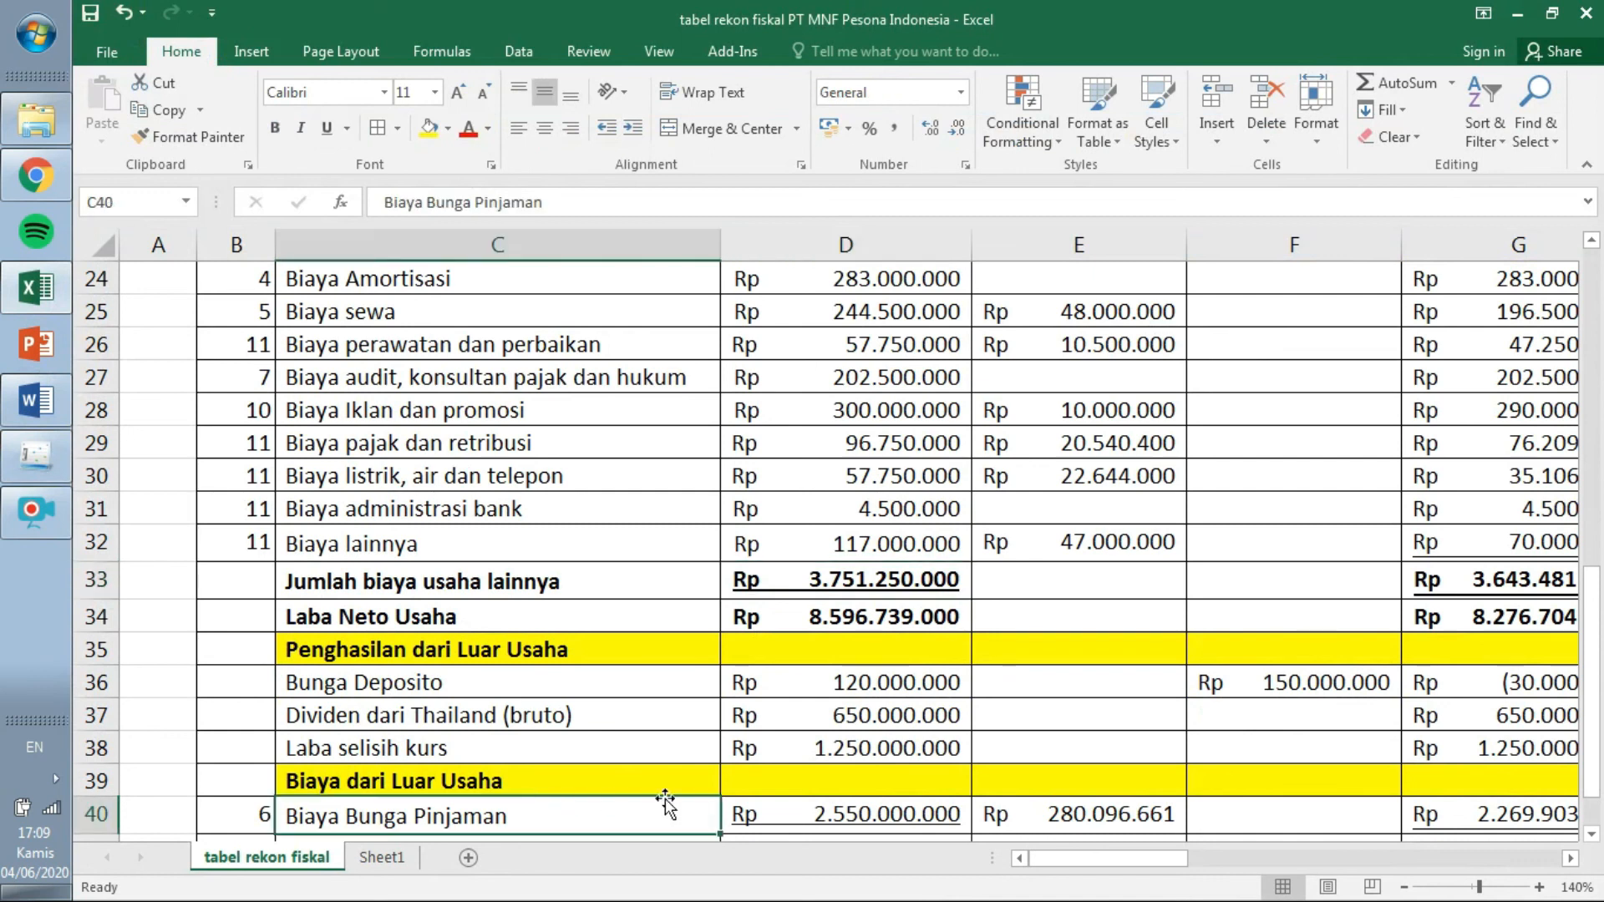
{"action": "left_click", "coordinate": [842, 808]}
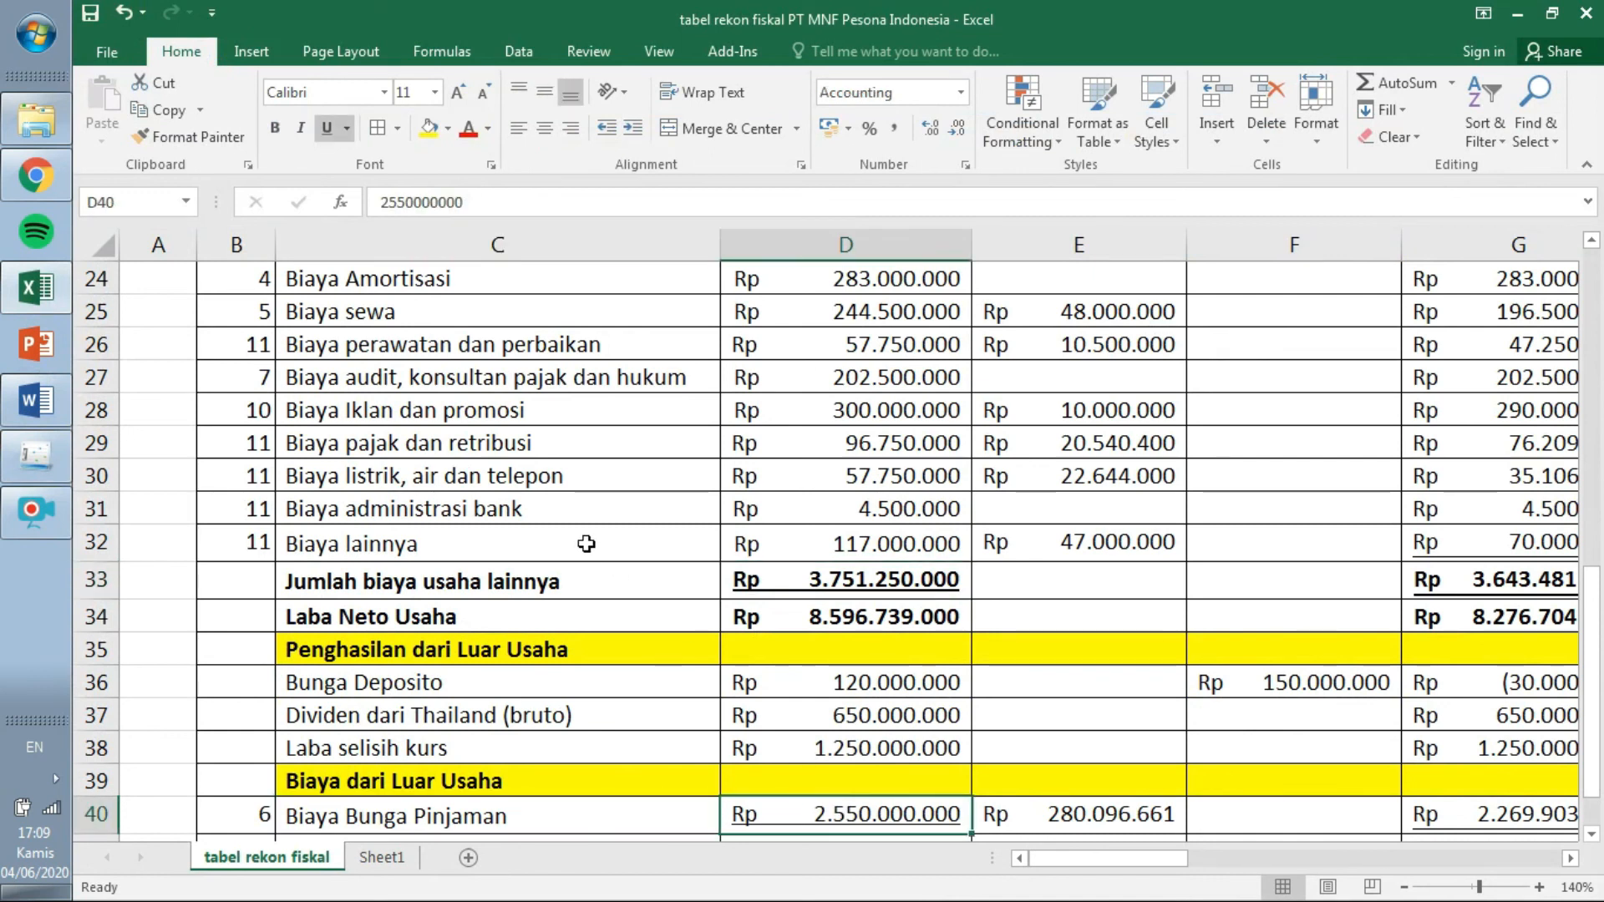
{"action": "left_click", "coordinate": [52, 450]}
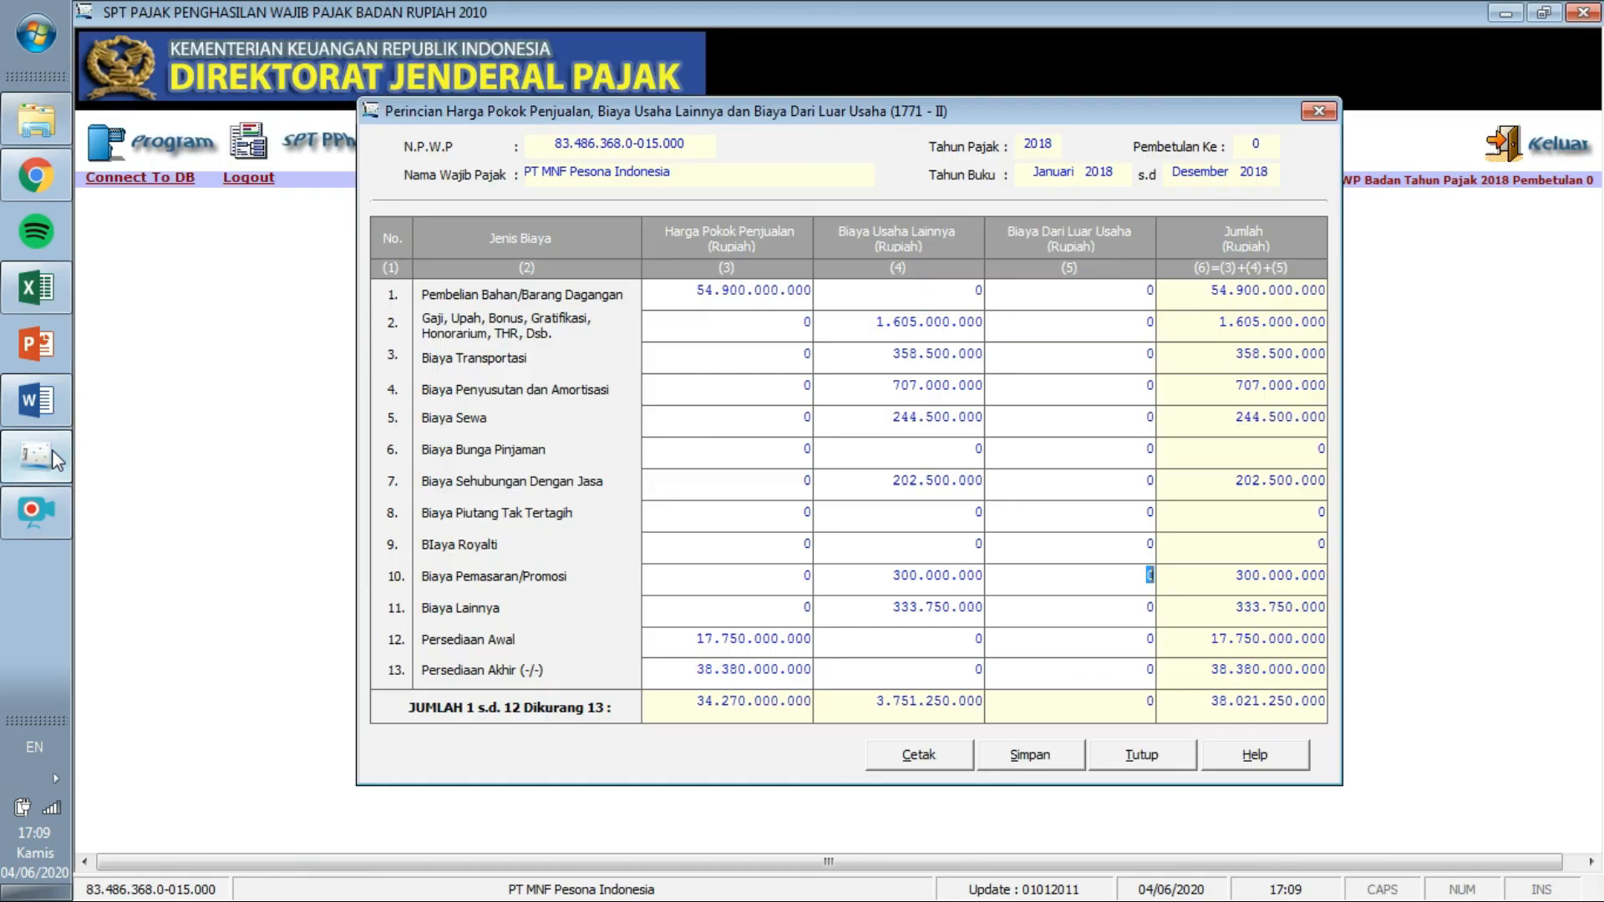
{"action": "left_click", "coordinate": [1147, 447]}
{"action": "type", "text": "2550000000"}
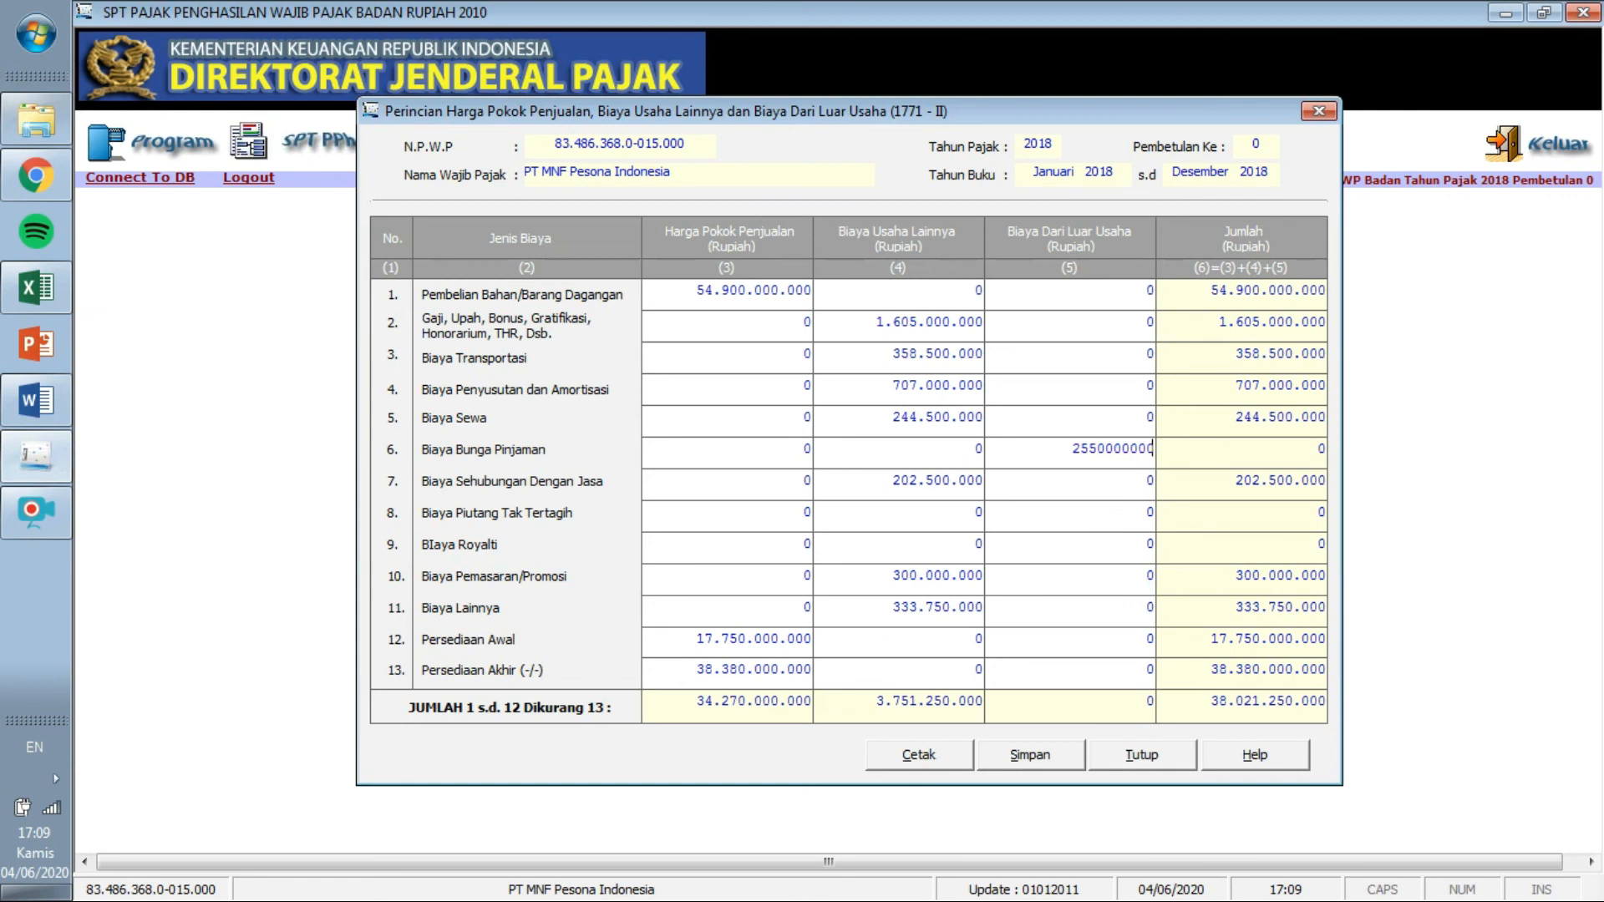
{"action": "key", "text": "Tab"}
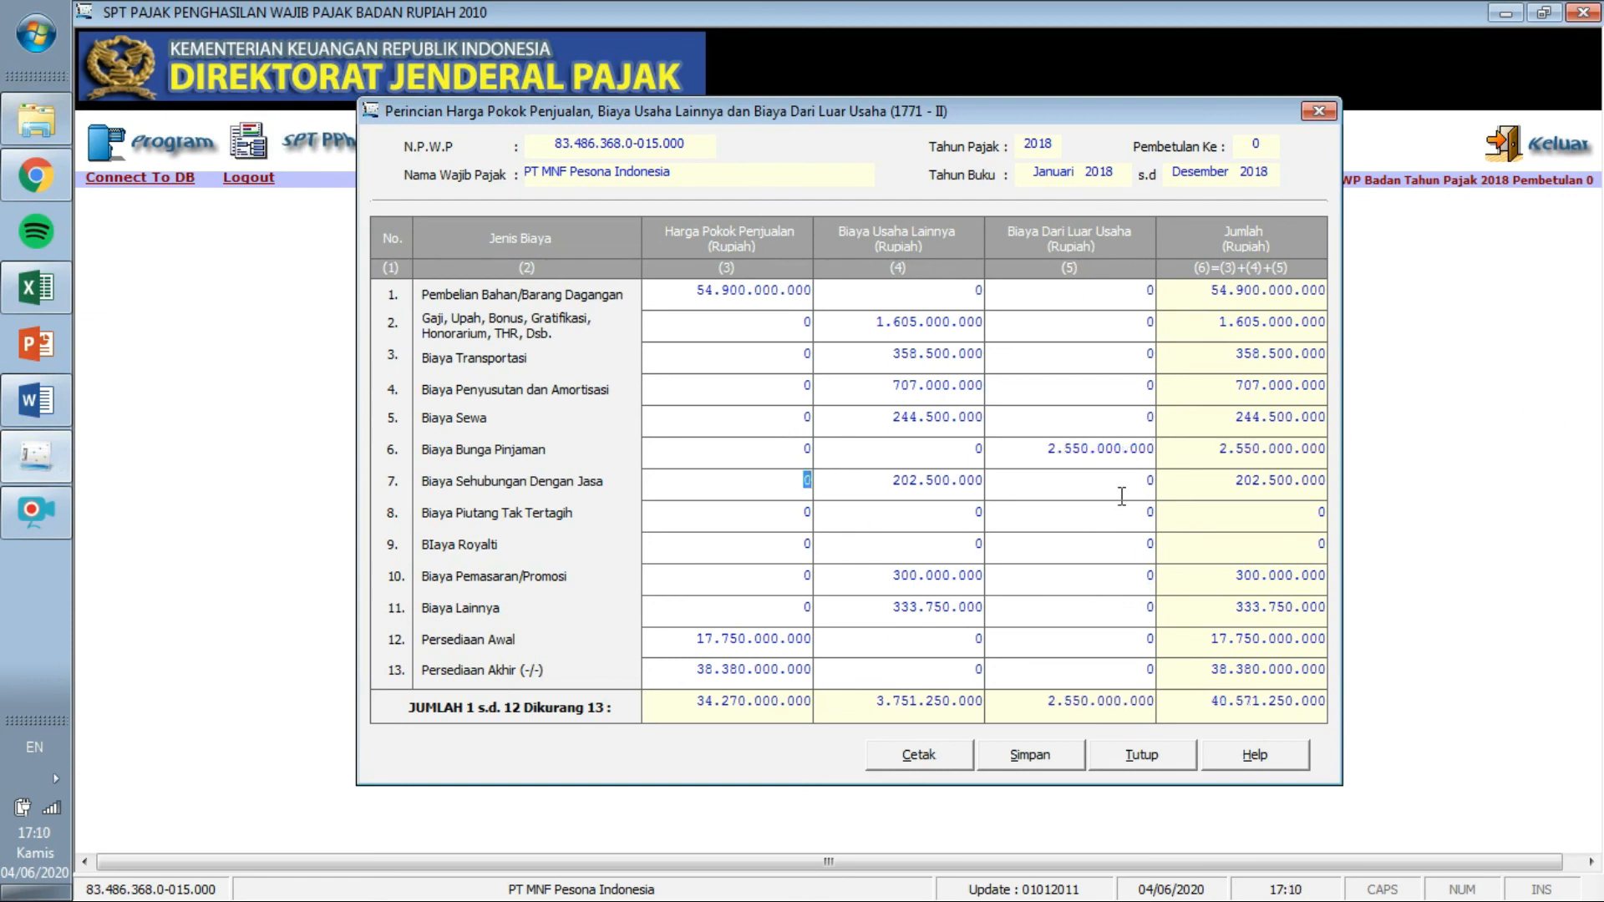
Recheck the Excel reconciliation table against the completed 1771-II form.
{"action": "left_click", "coordinate": [58, 282]}
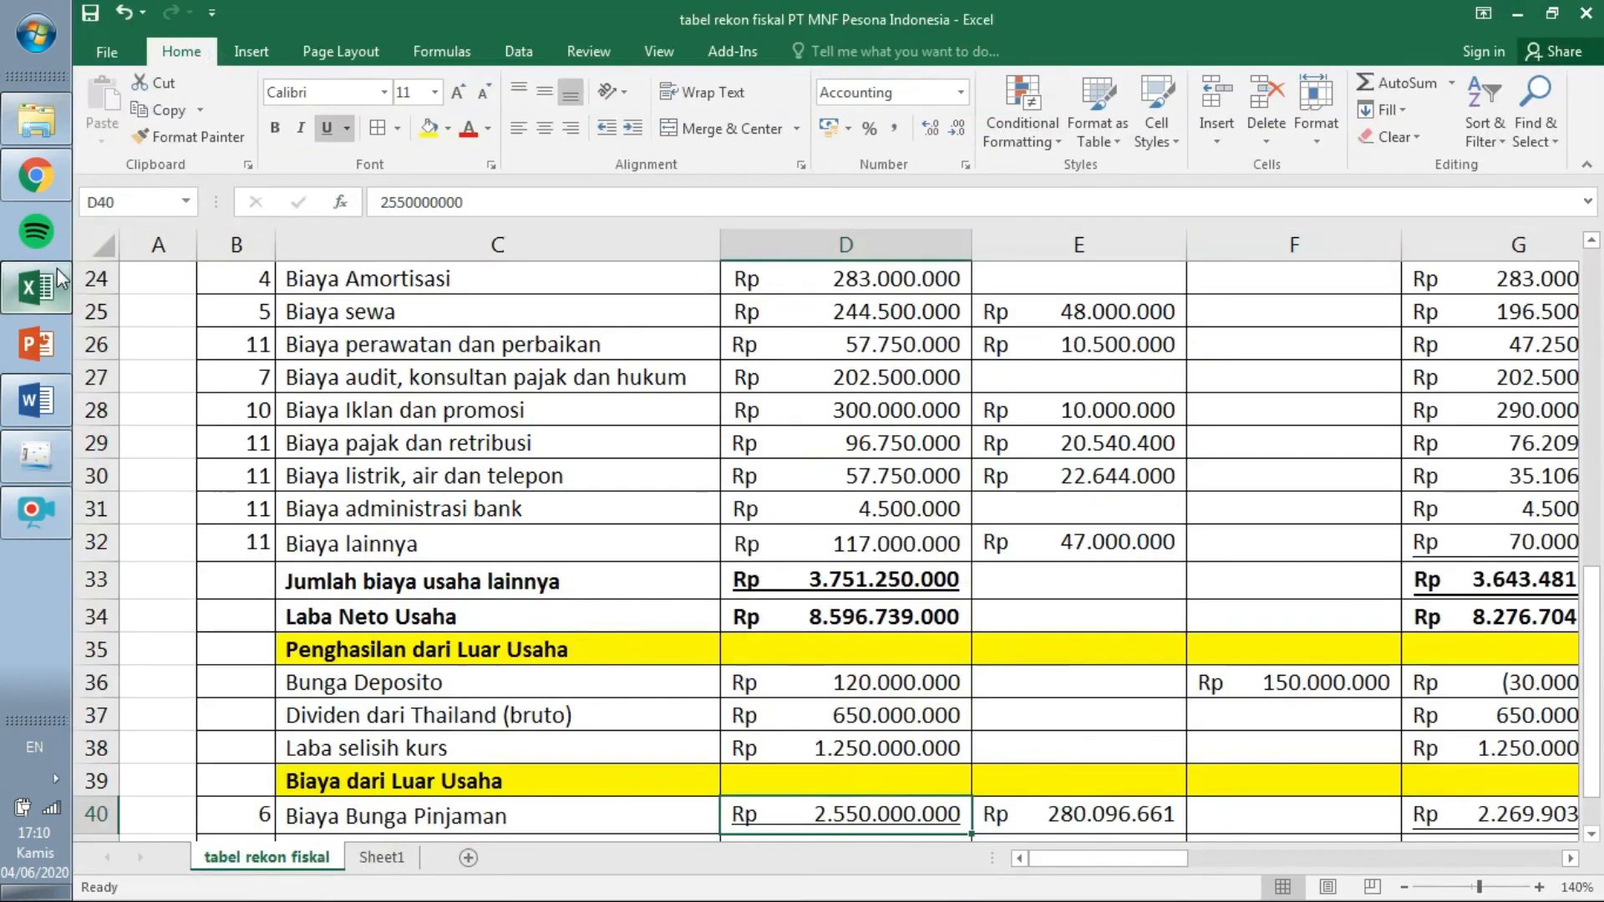
{"action": "mouse_move", "coordinate": [1591, 640]}
{"action": "left_mouse_down"}
{"action": "mouse_move", "coordinate": [1596, 623]}
{"action": "mouse_move", "coordinate": [1596, 637]}
{"action": "left_mouse_up"}
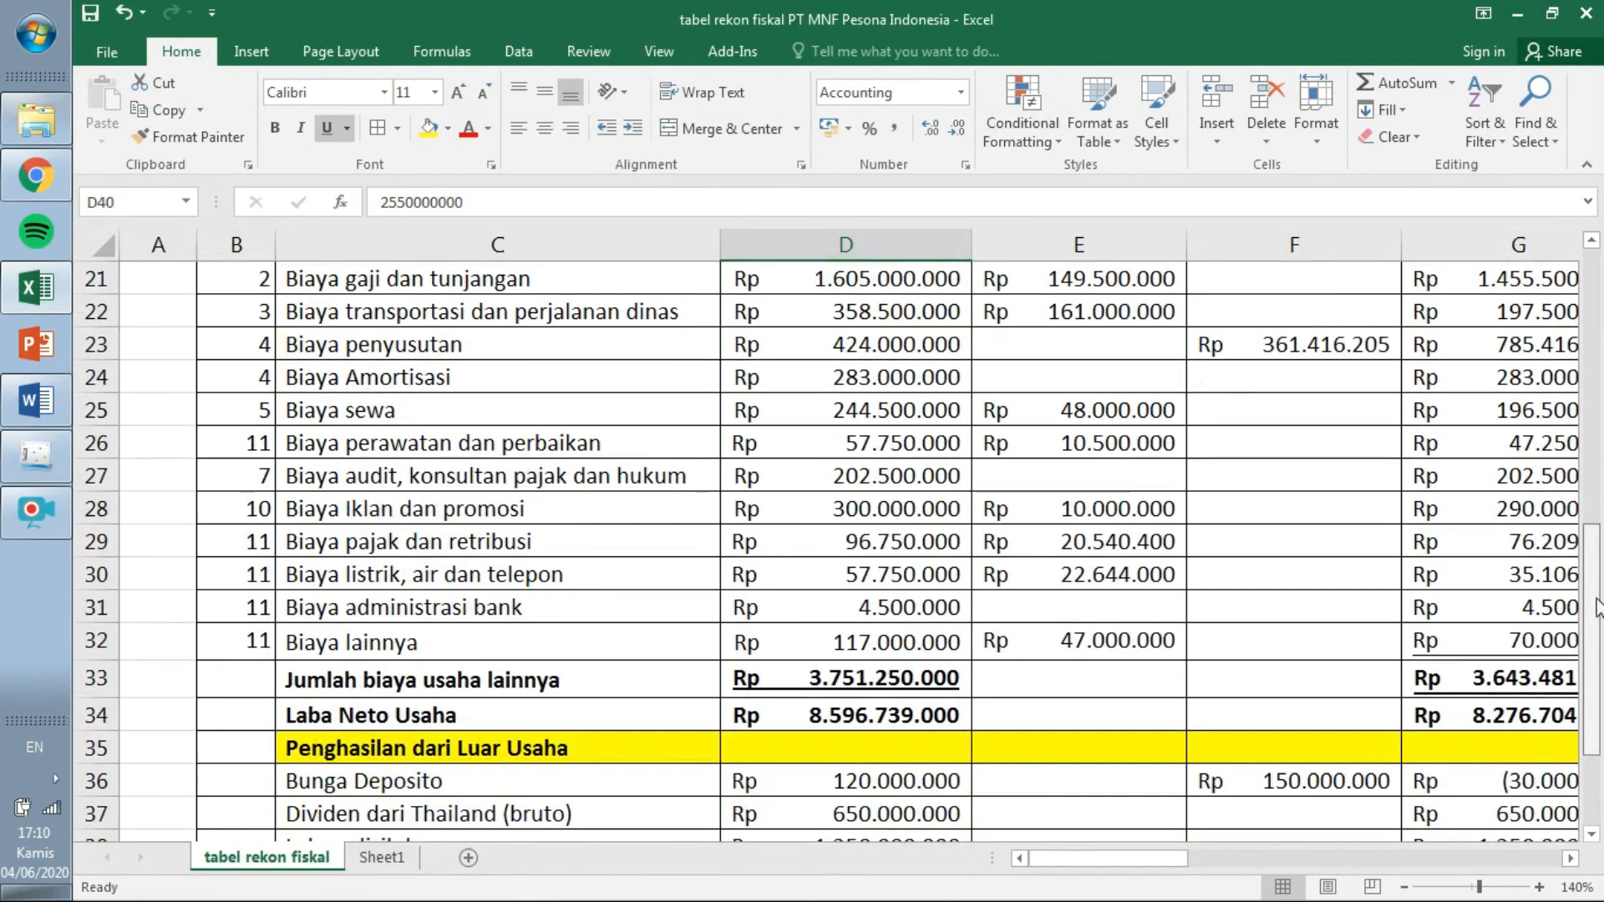
{"action": "left_click", "coordinate": [52, 473]}
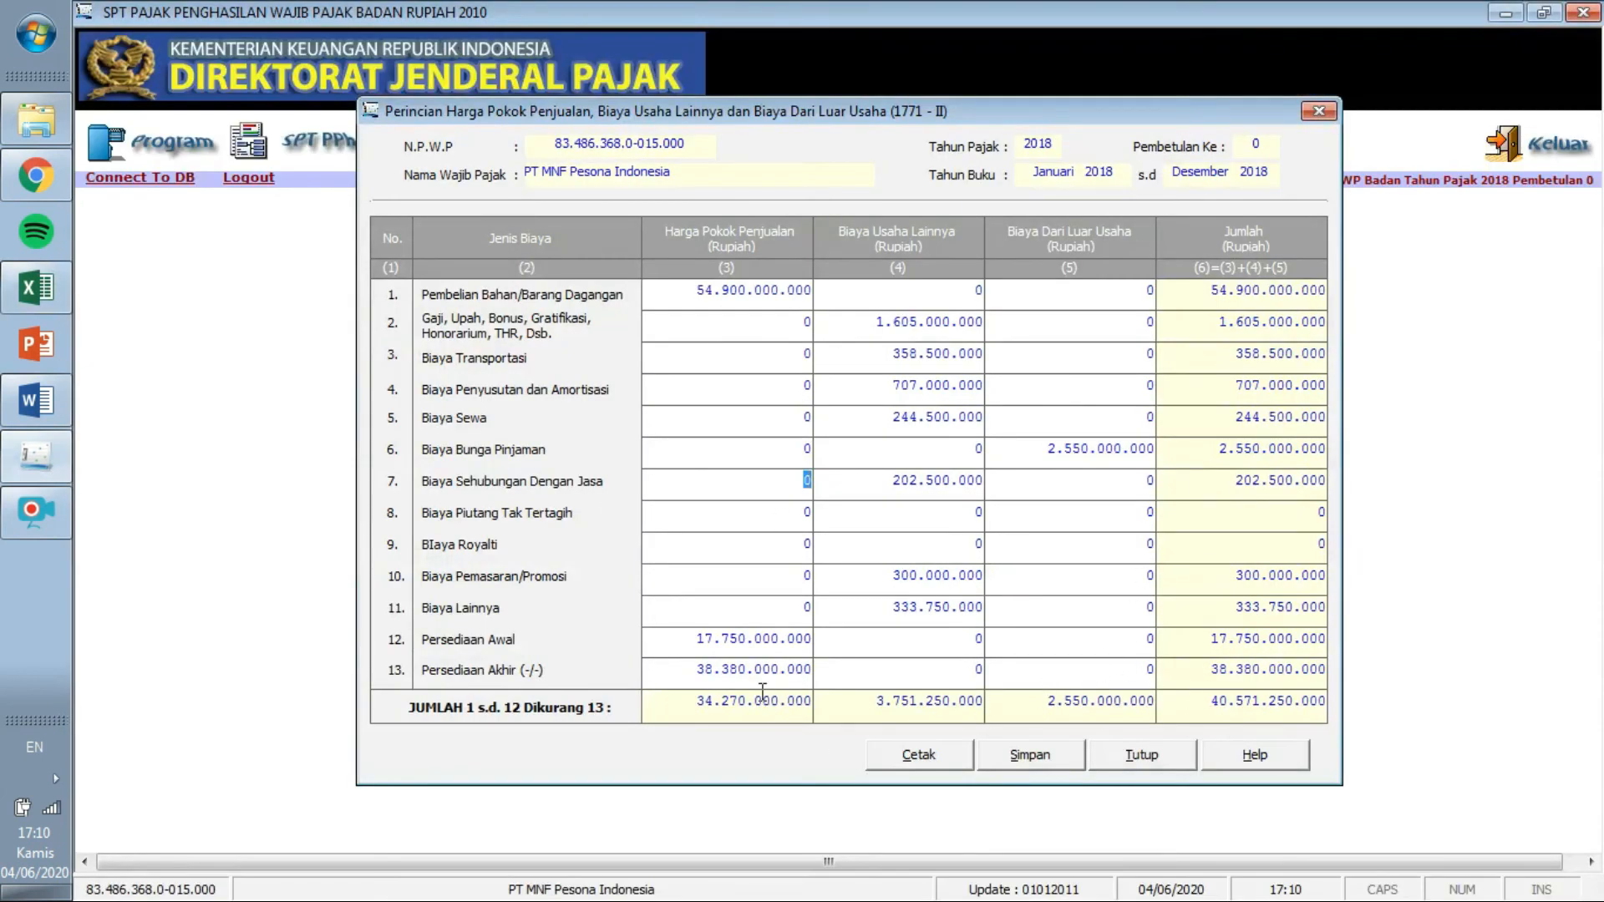
Save the 1771-II data despite the depreciation mismatch warning, then close the form.
{"action": "left_click", "coordinate": [1036, 756]}
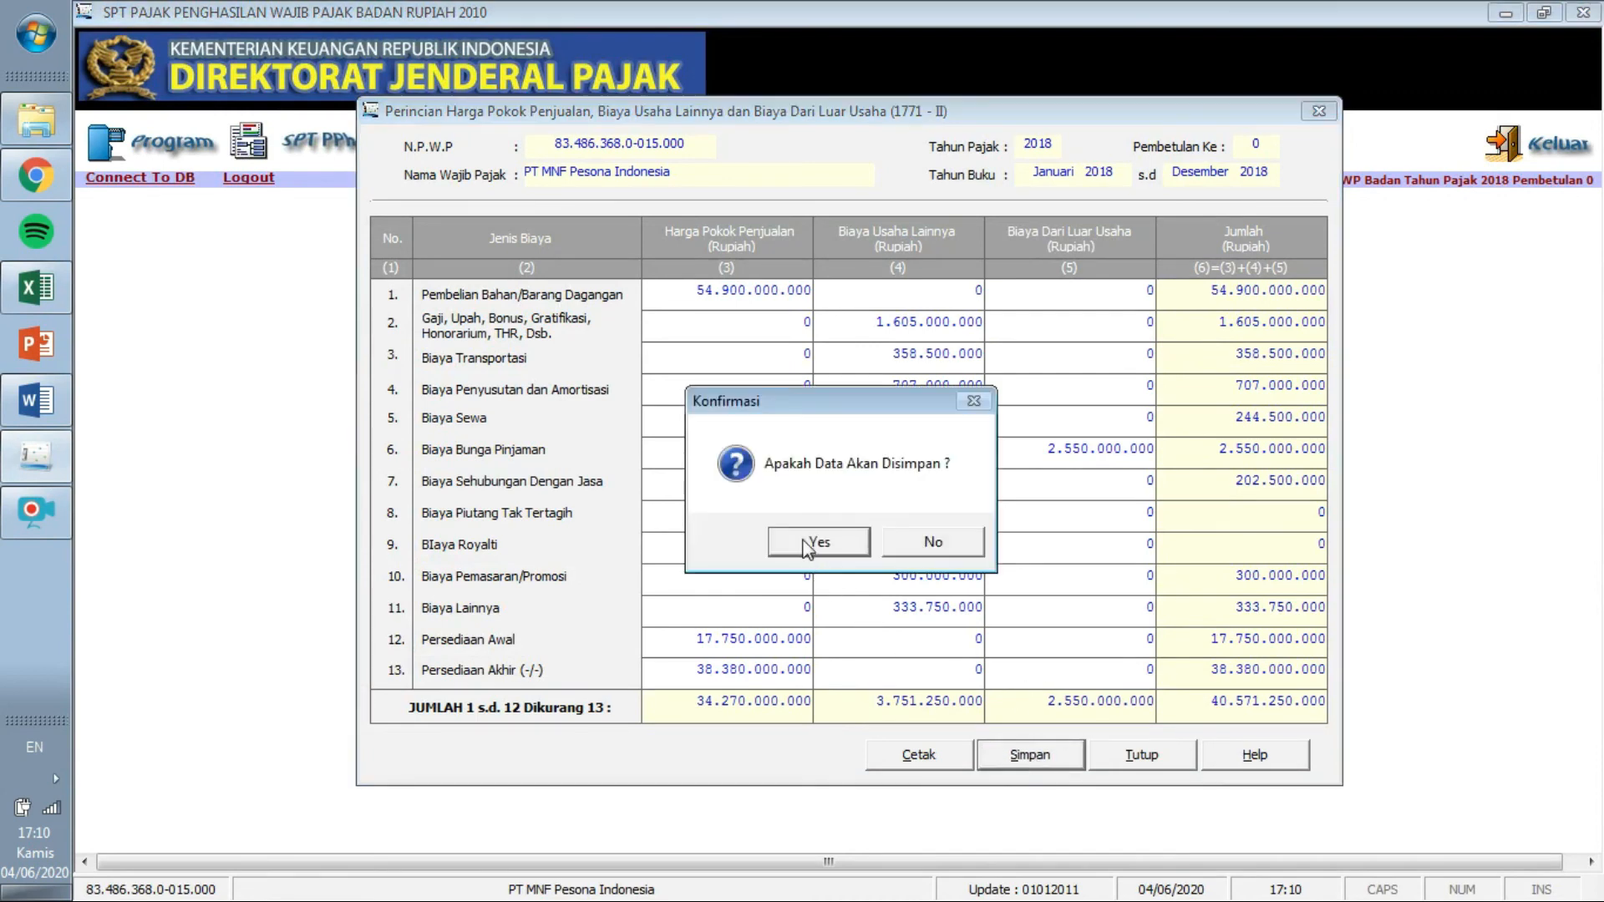
{"action": "left_click", "coordinate": [810, 543]}
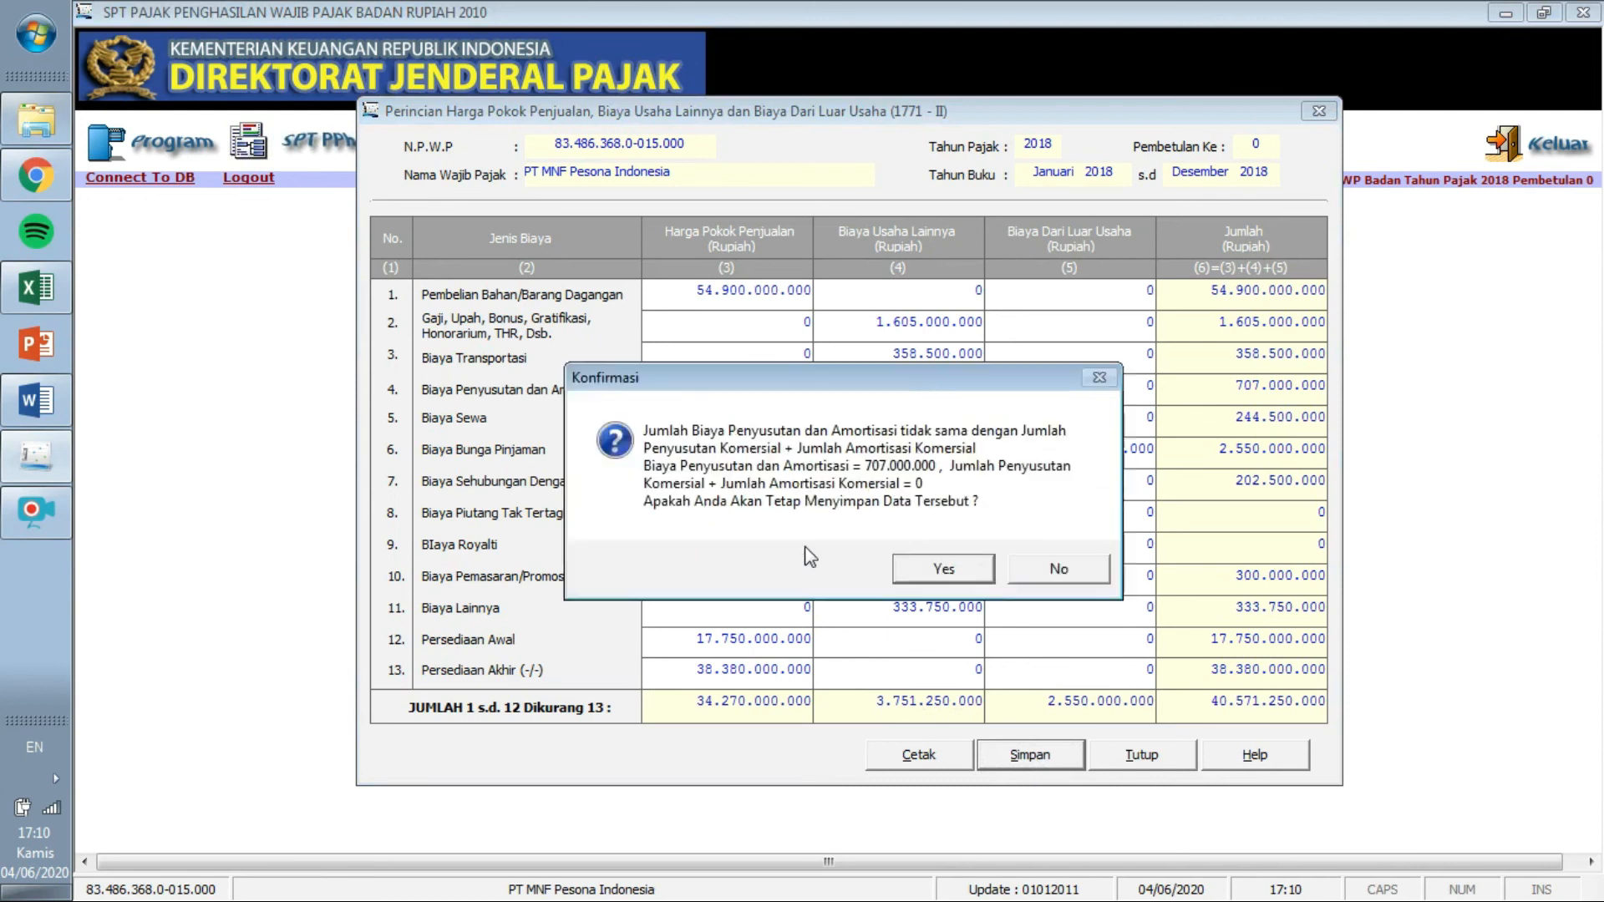
{"action": "left_click", "coordinate": [920, 575]}
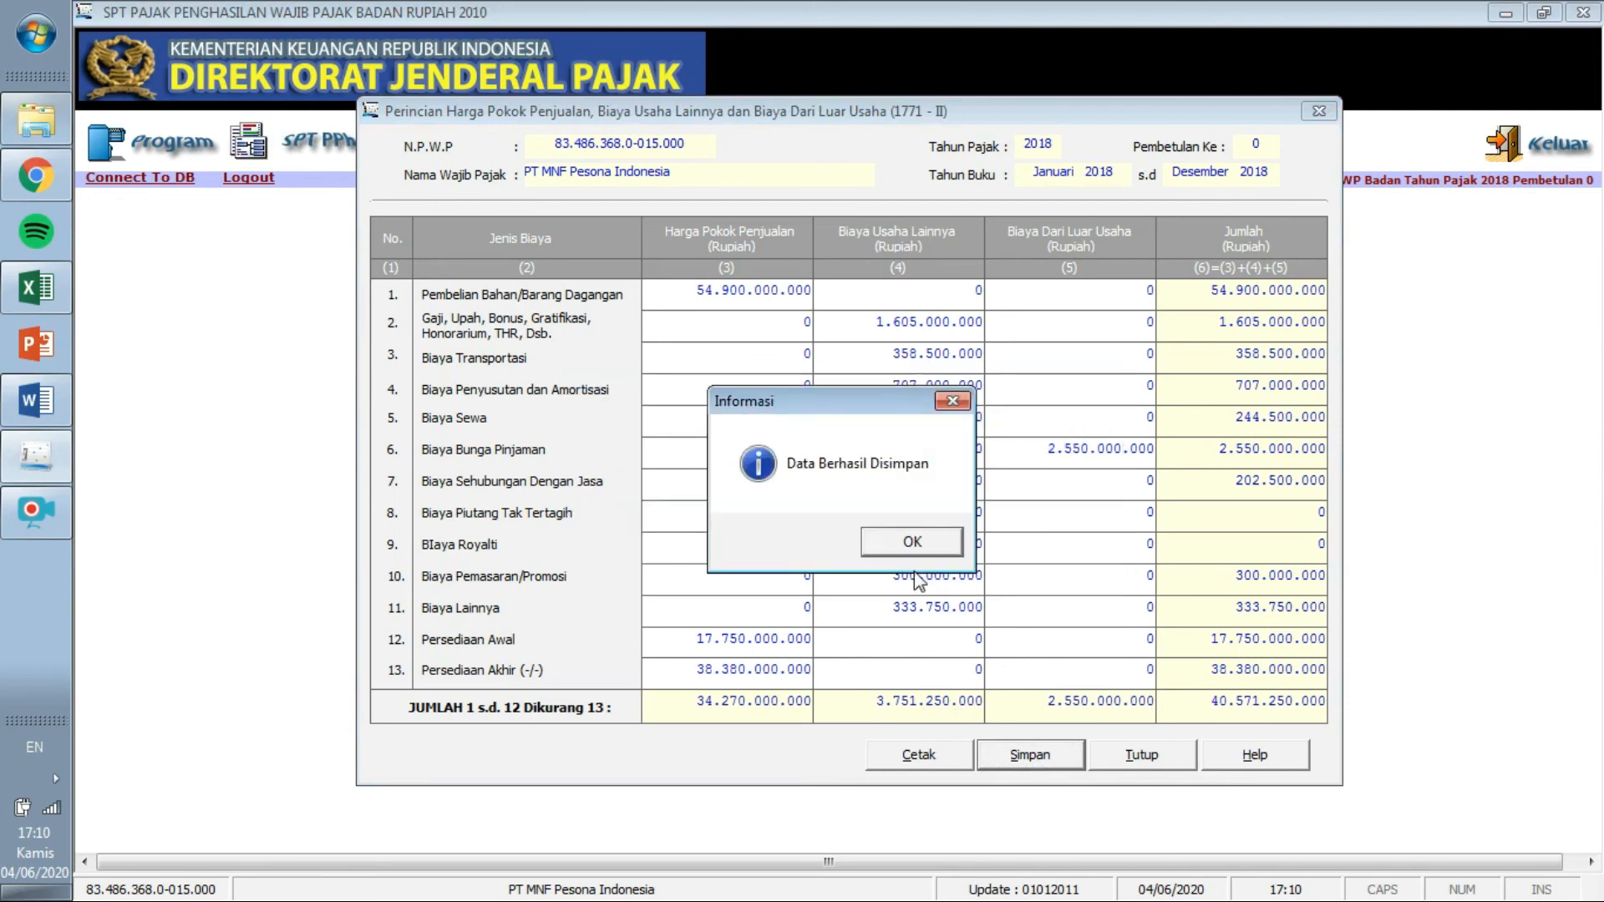
{"action": "left_click", "coordinate": [912, 541]}
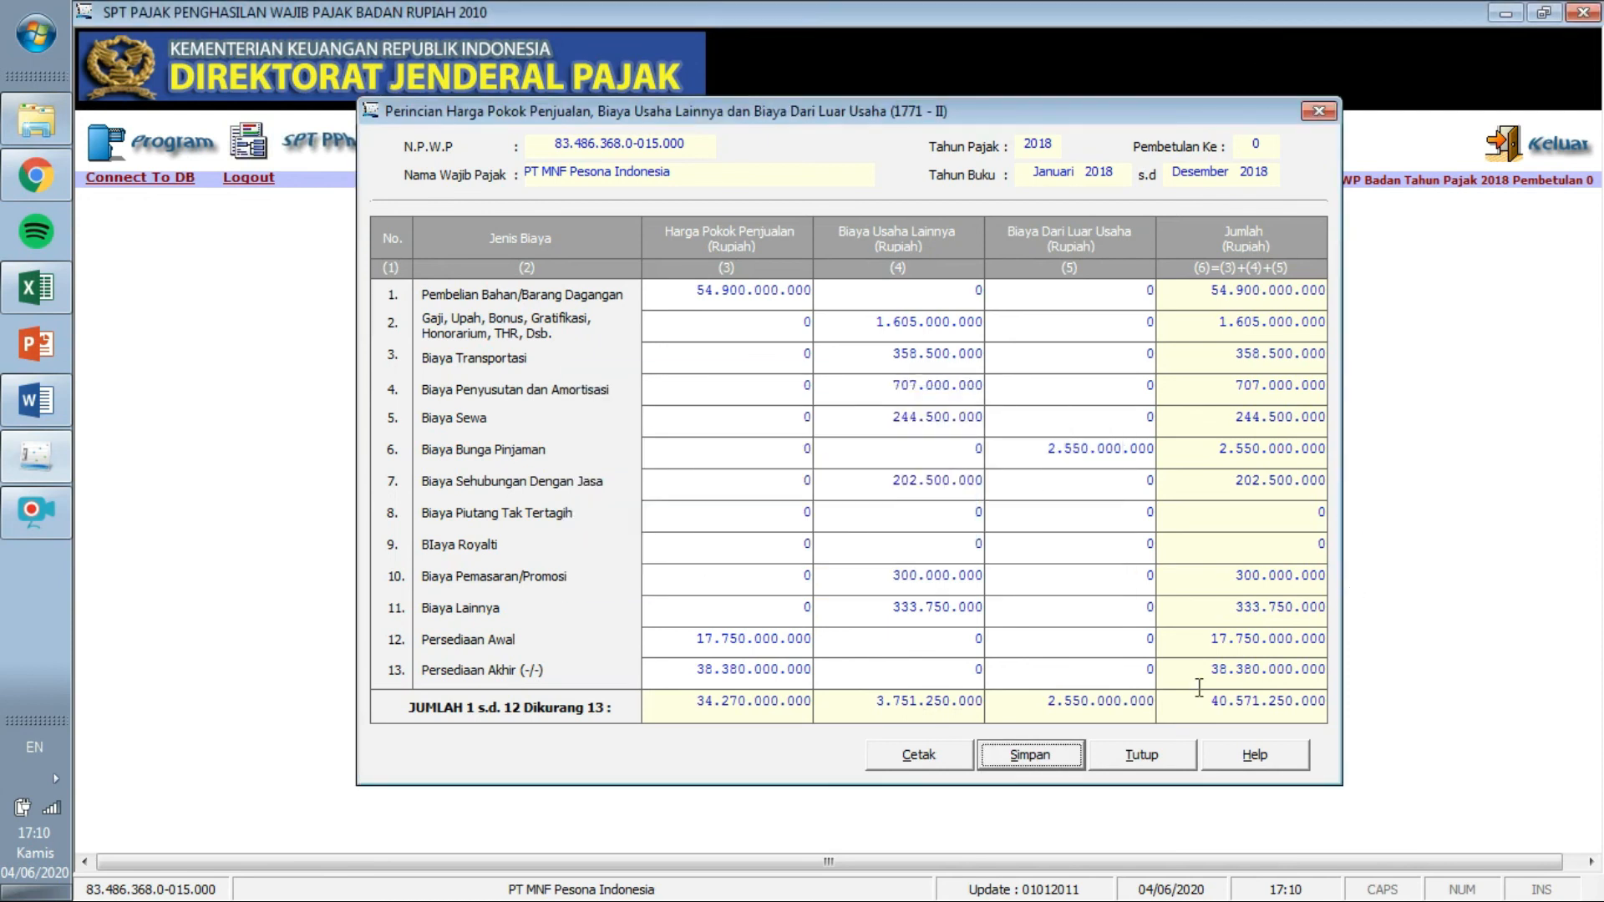
{"action": "left_click", "coordinate": [1136, 755]}
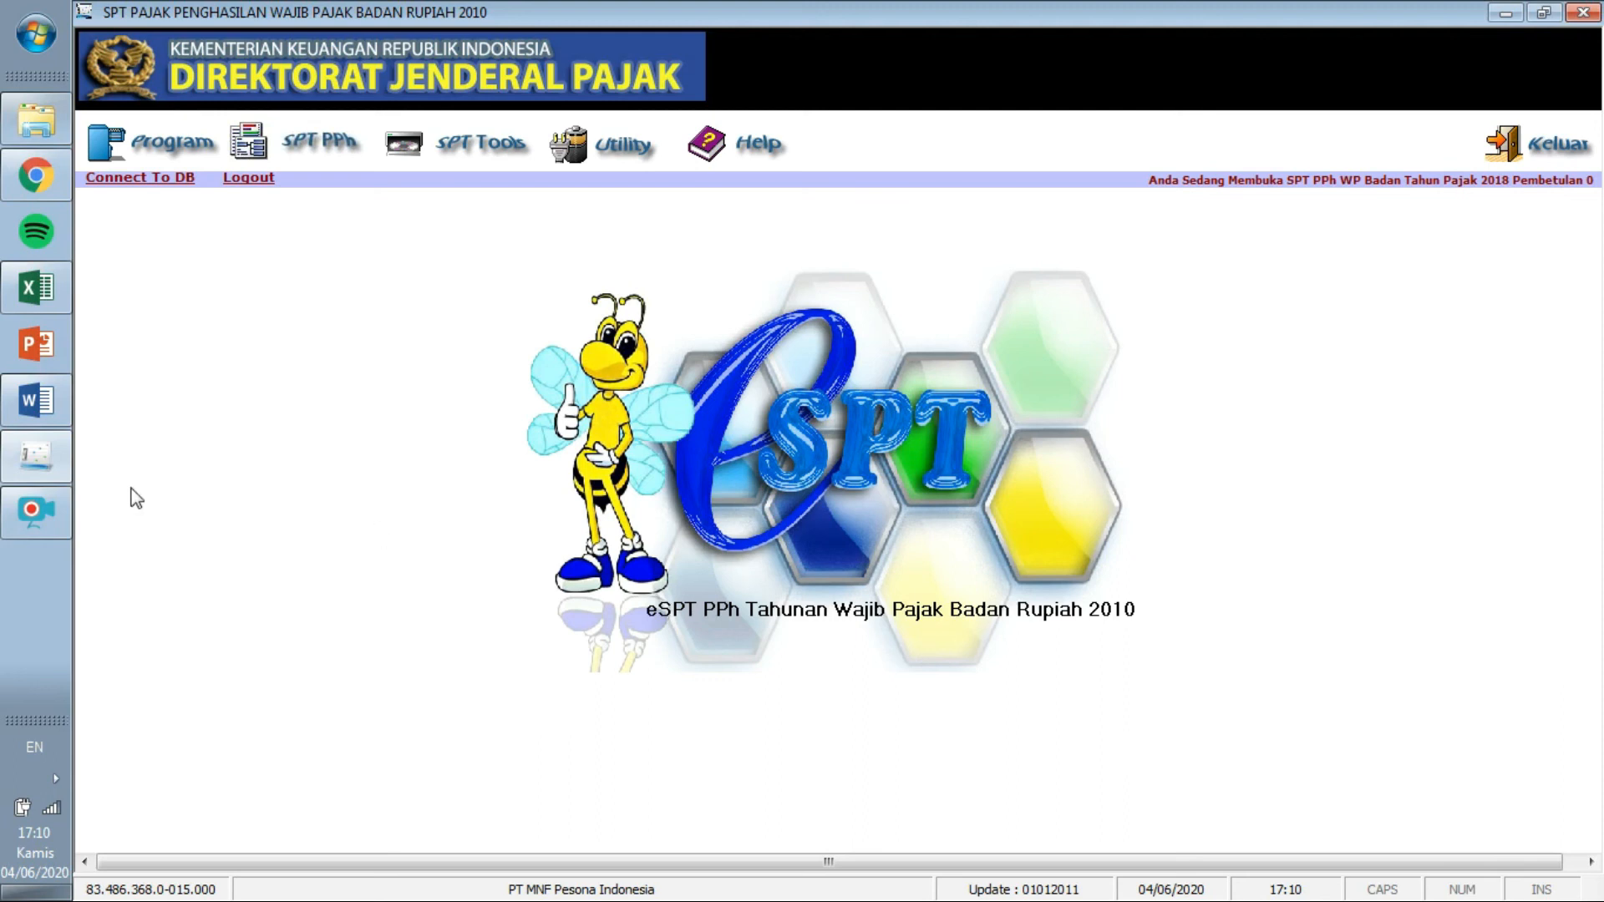
{"action": "left_click", "coordinate": [47, 496]}
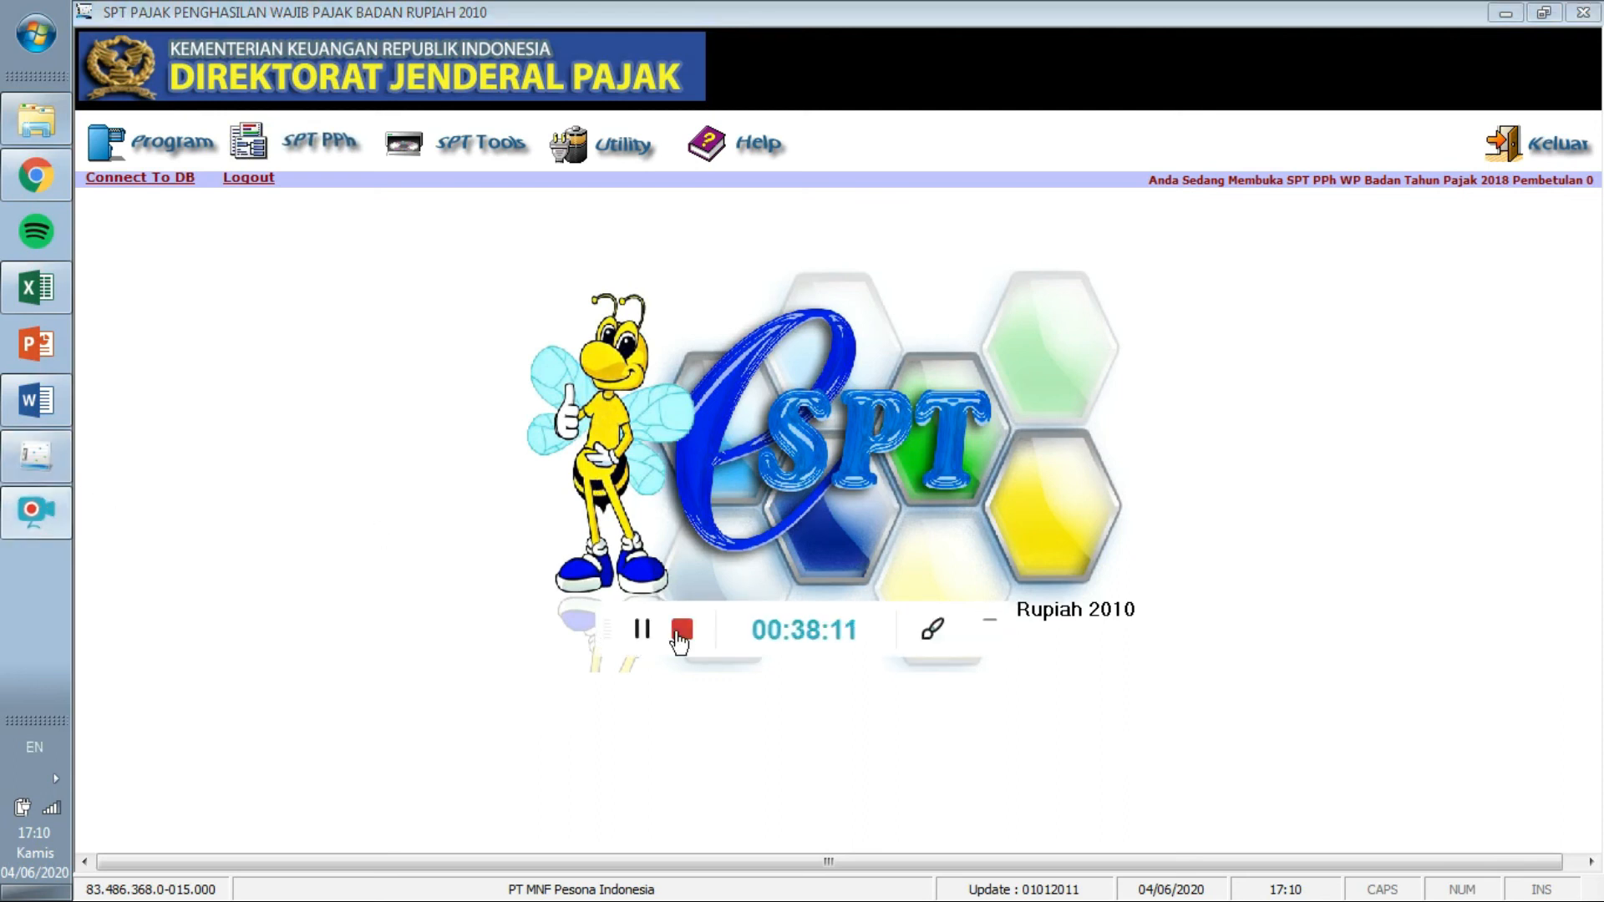